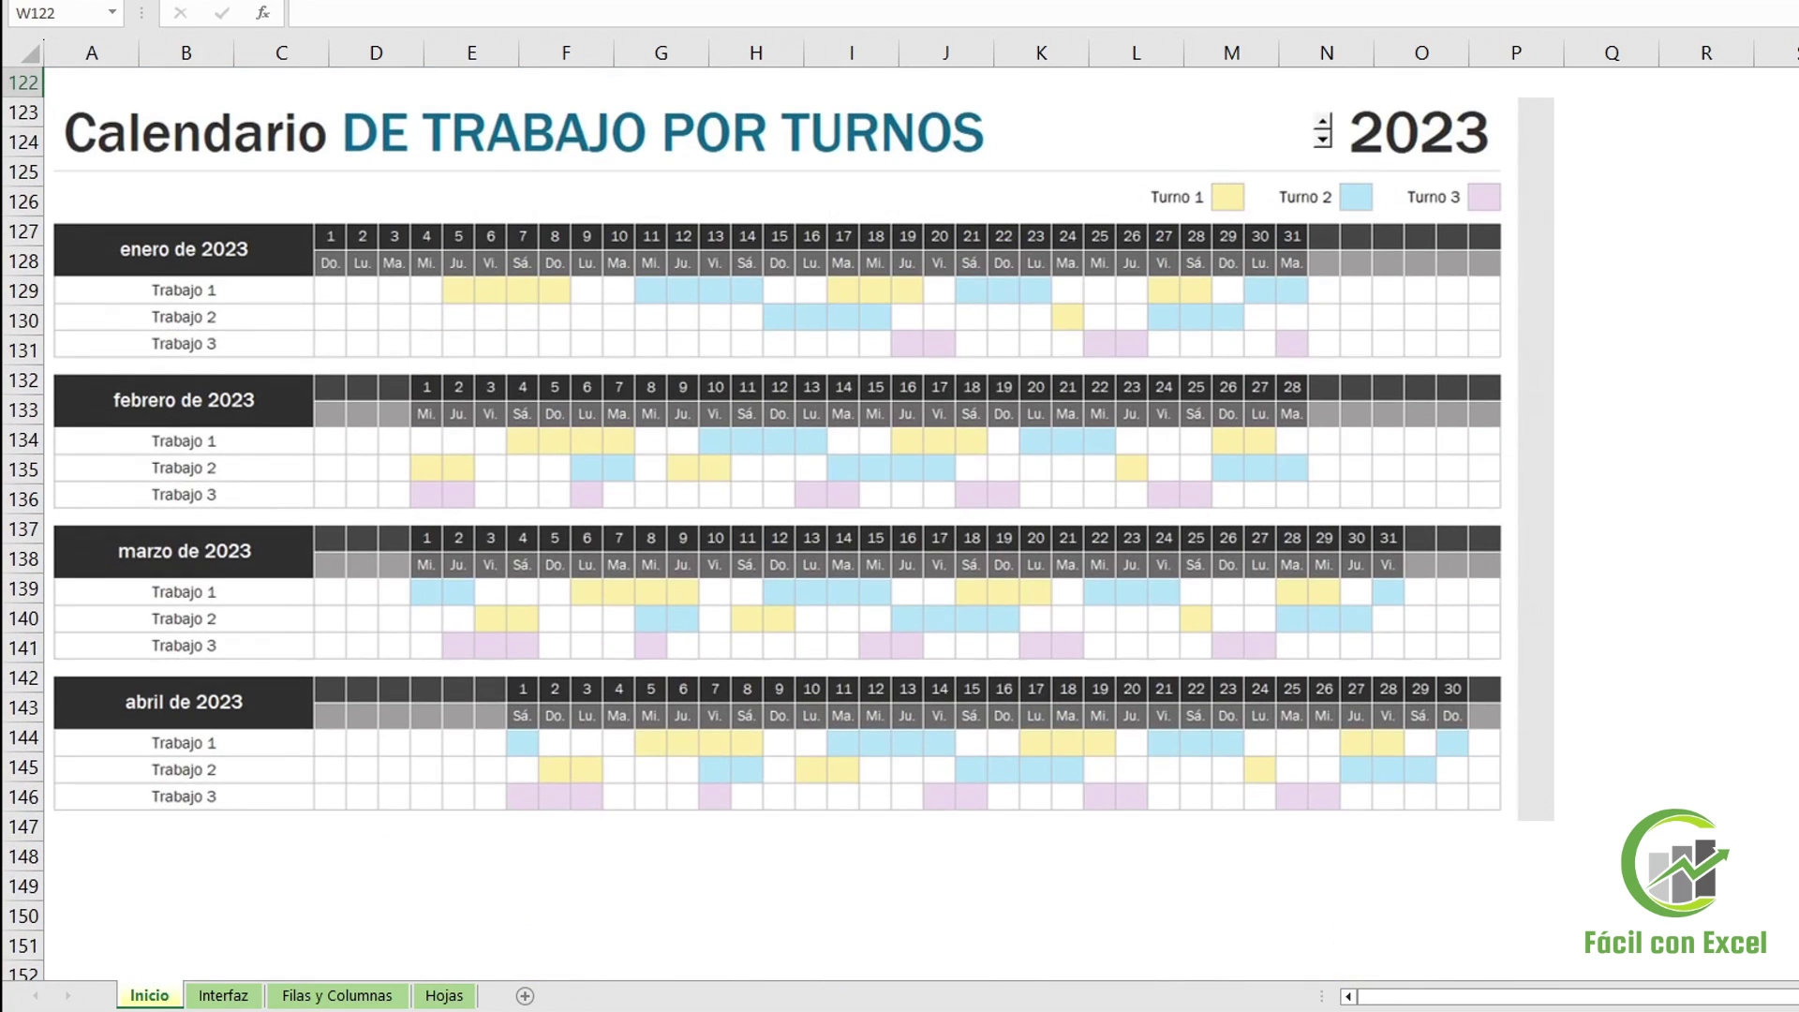
# Look over the sample shift calendar and budget table, then view the templates available for a new workbook
pyautogui.press('pagedown')
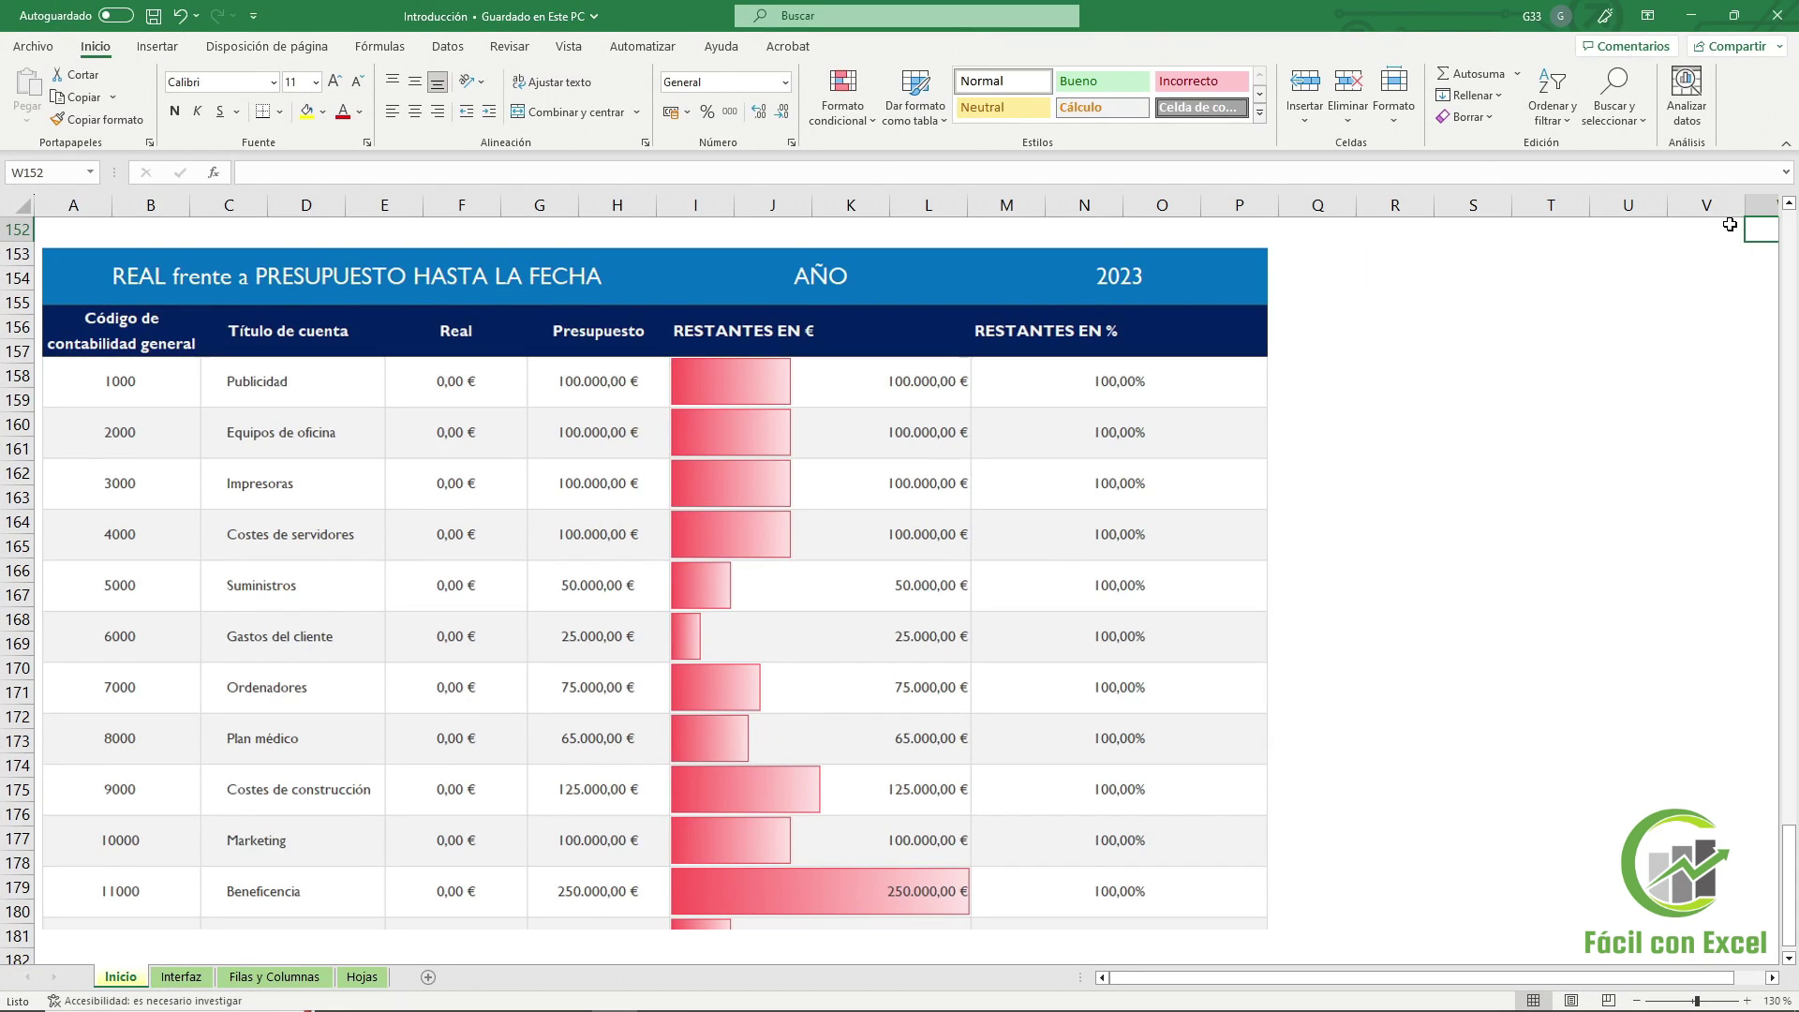
pyautogui.hotkey('ctrl', 'Home')
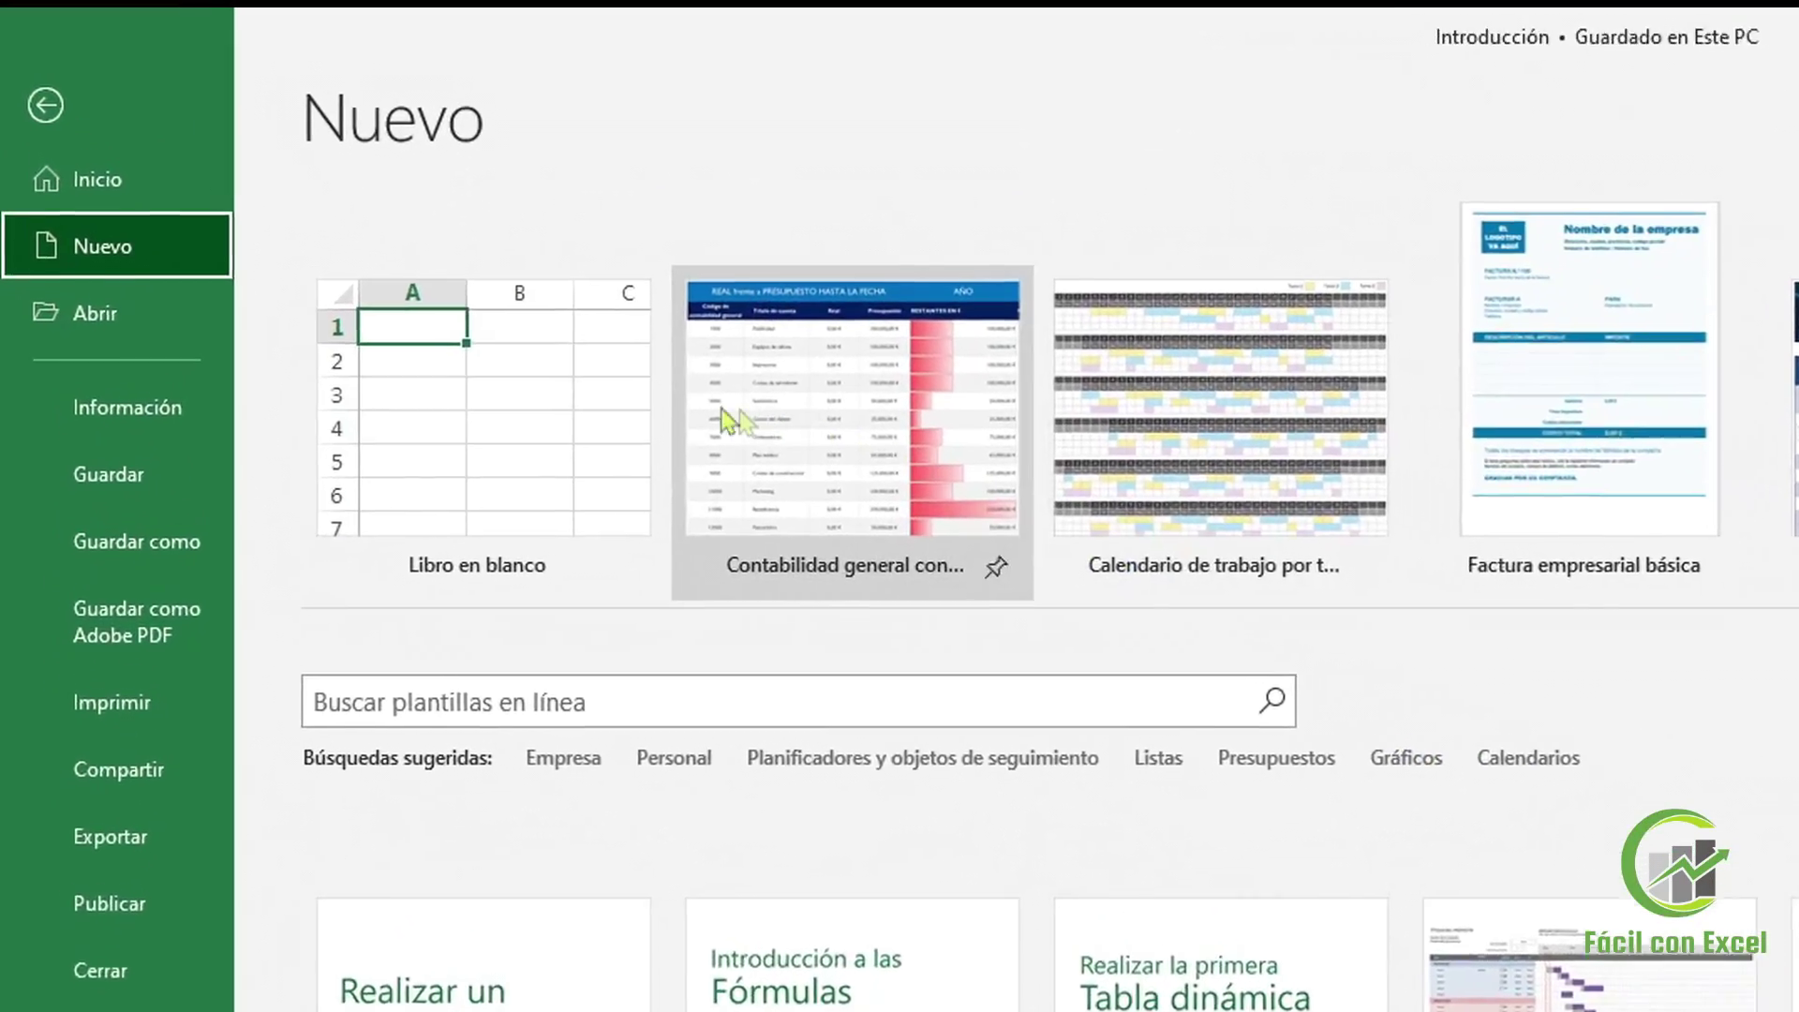
pyautogui.click(574, 398)
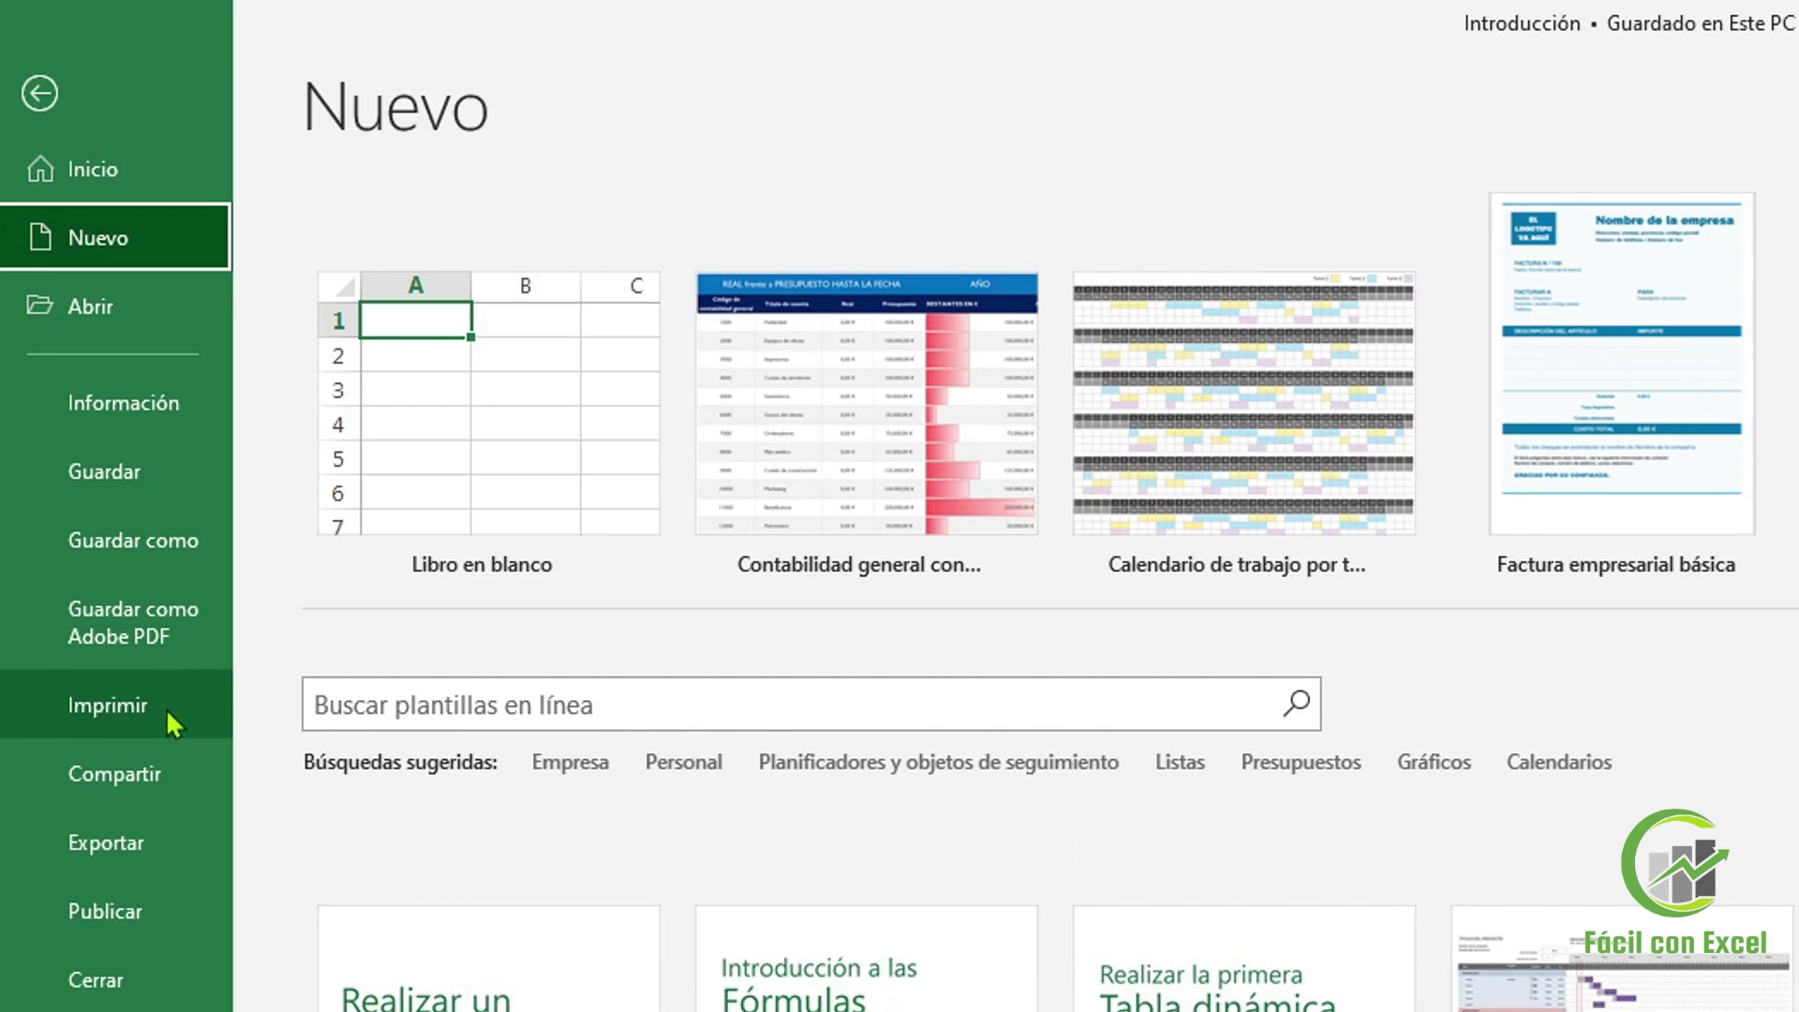
# Save the workbook as Introducción, a macro-enabled Excel workbook, in the Canal Excel > Introducción folder on this PC
pyautogui.click(188, 549)
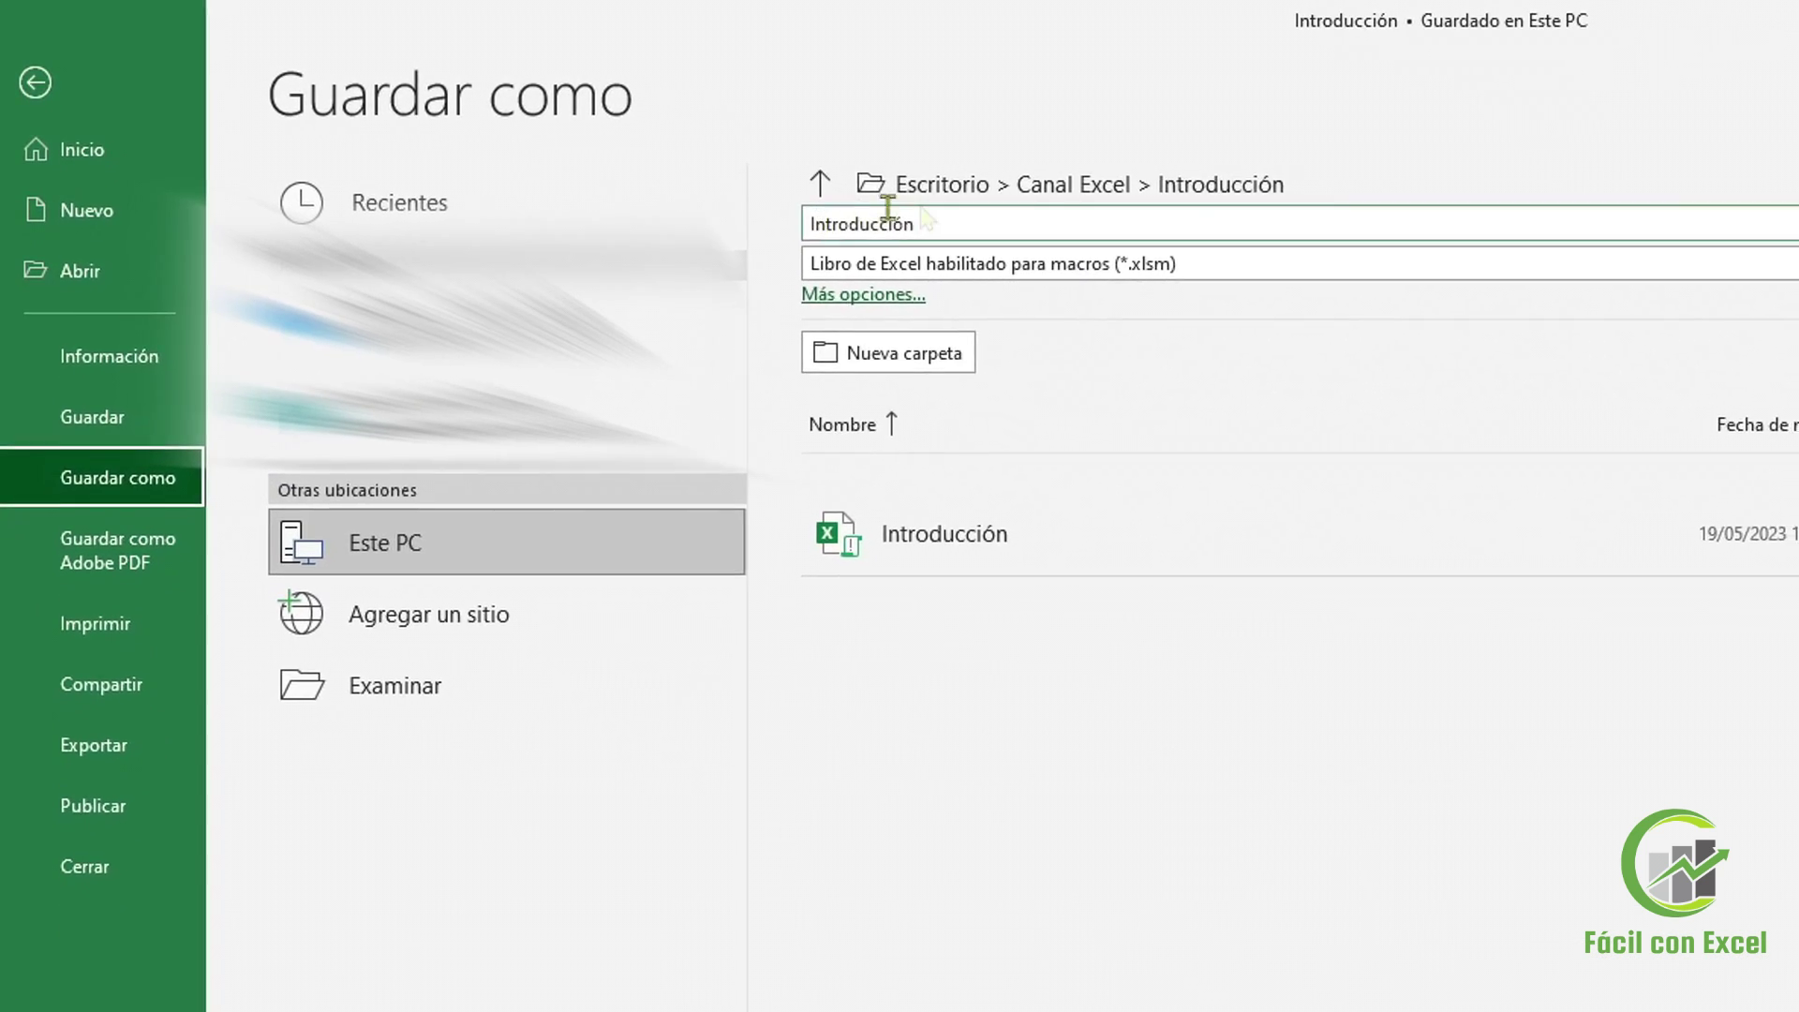
pyautogui.click(942, 216)
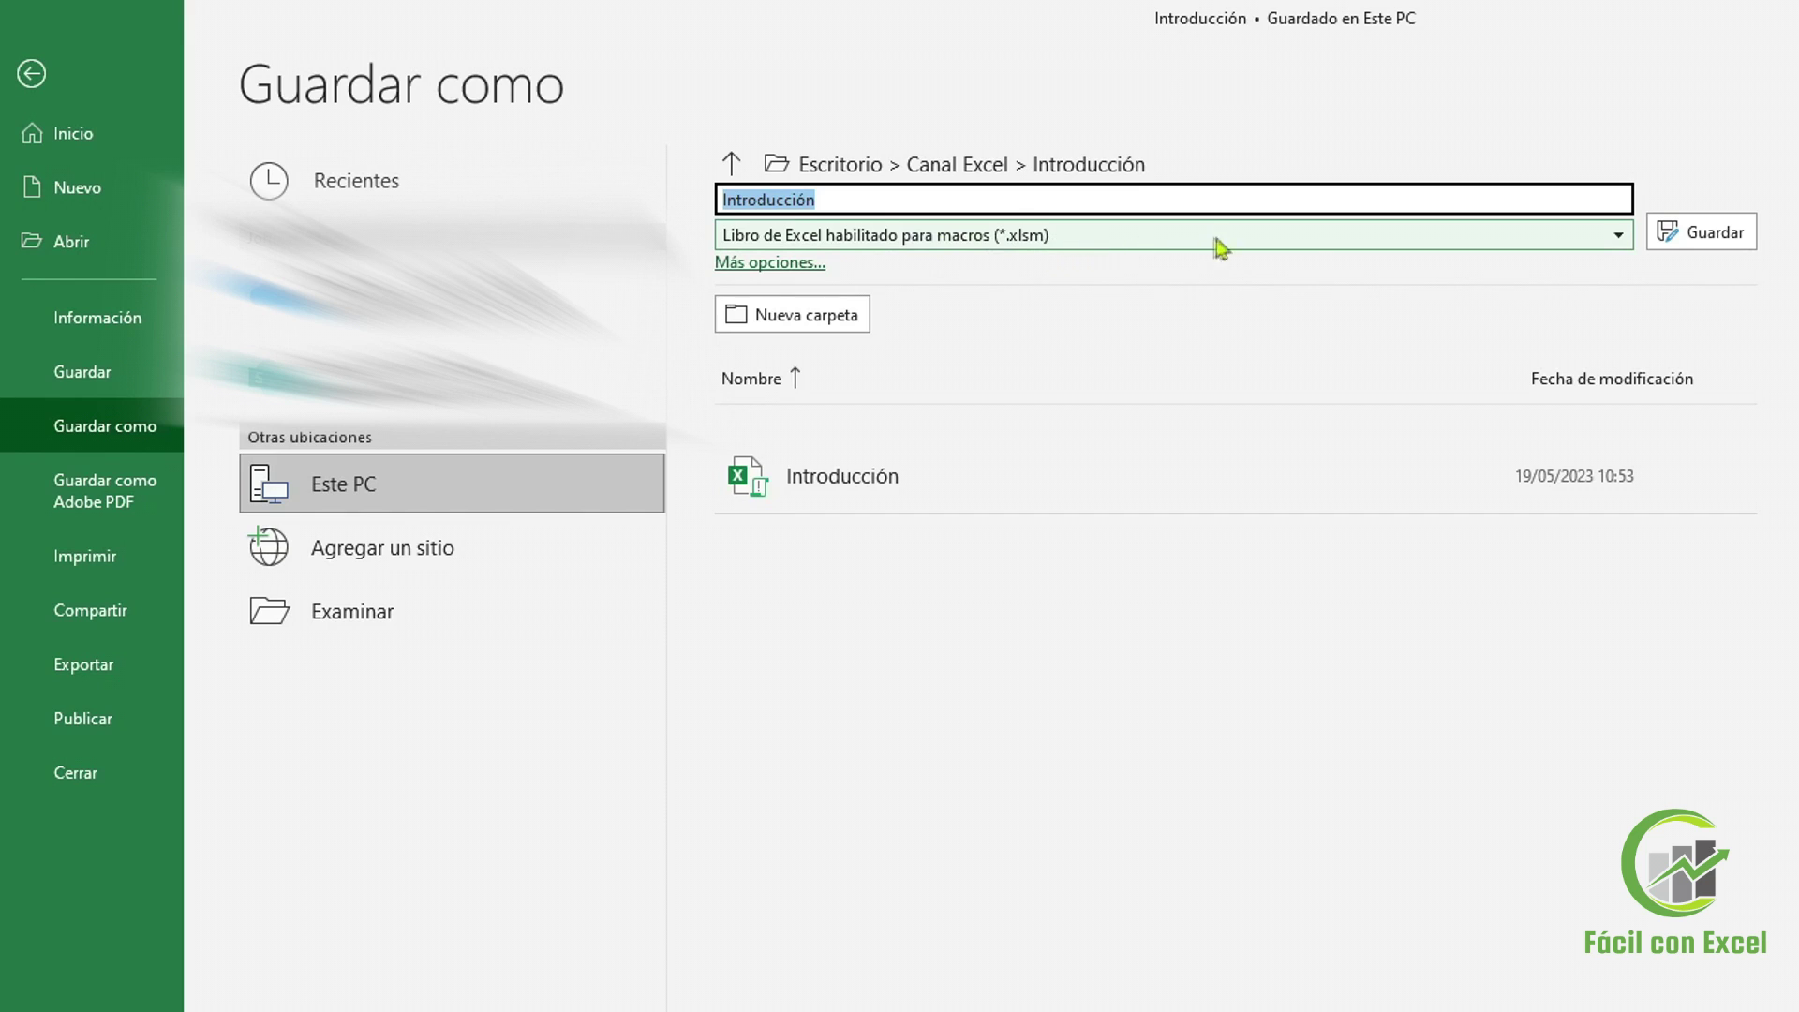
pyautogui.click(1309, 240)
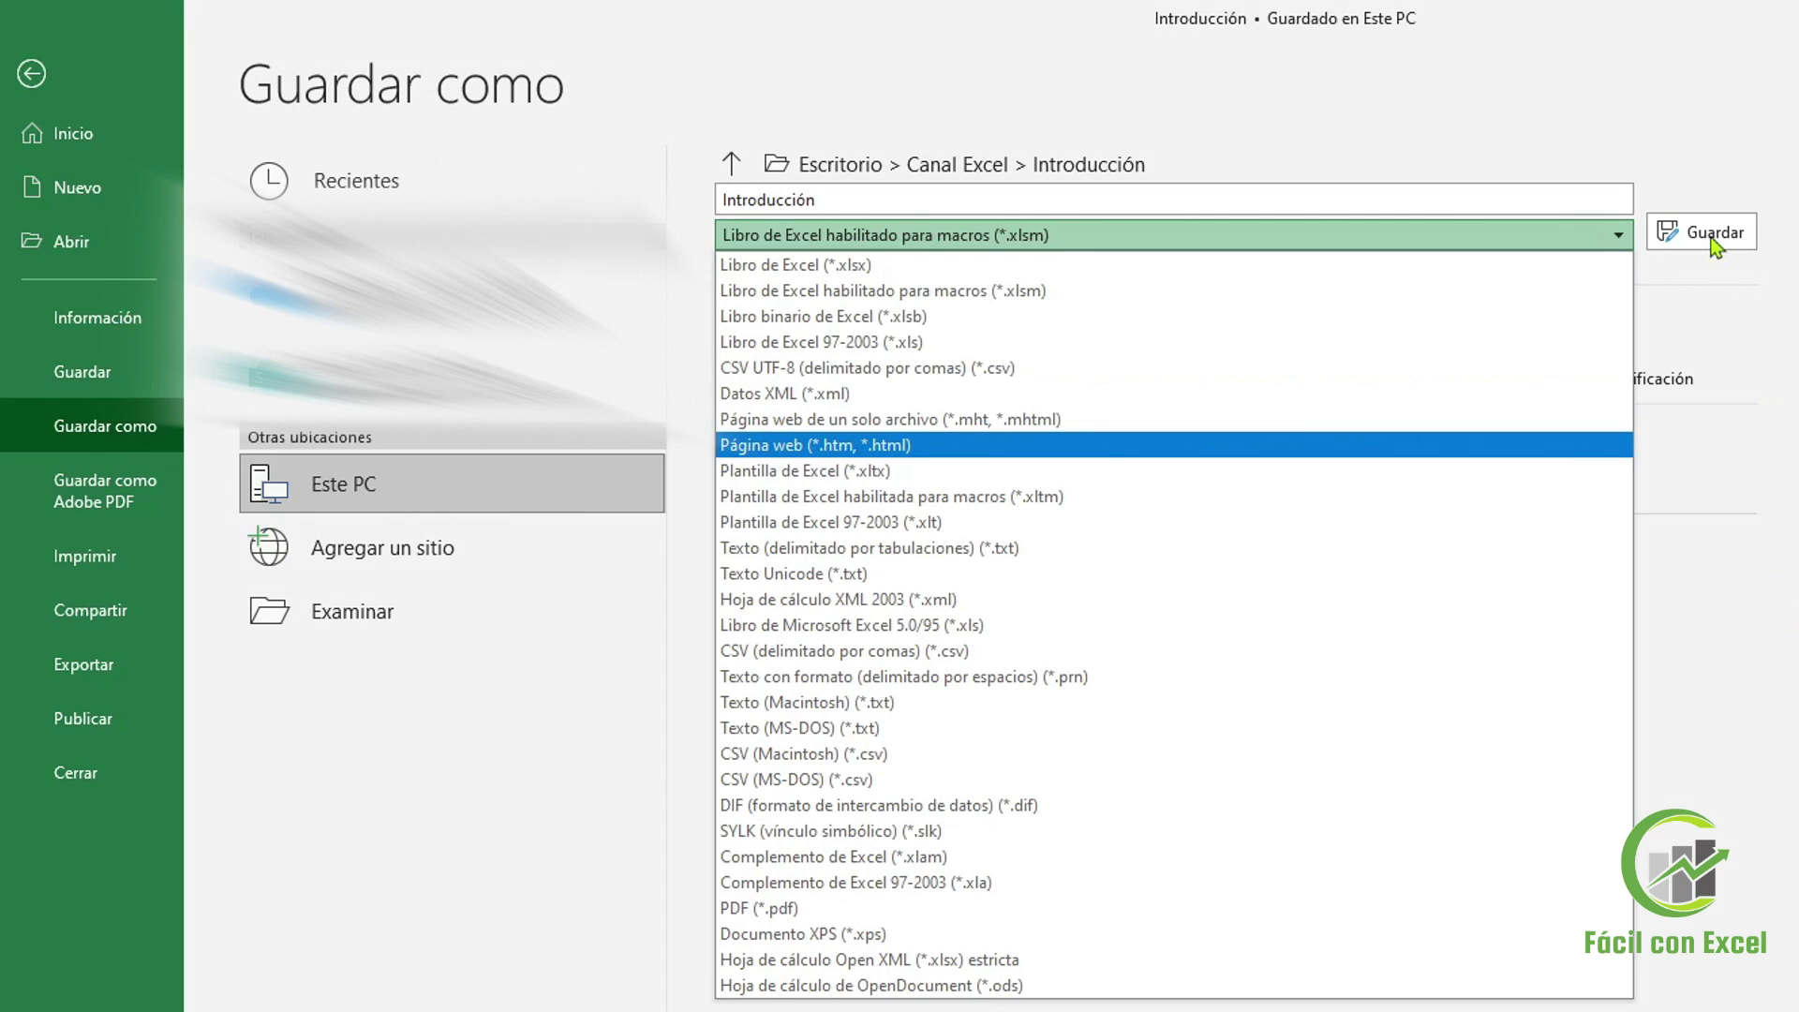
pyautogui.click(1792, 600)
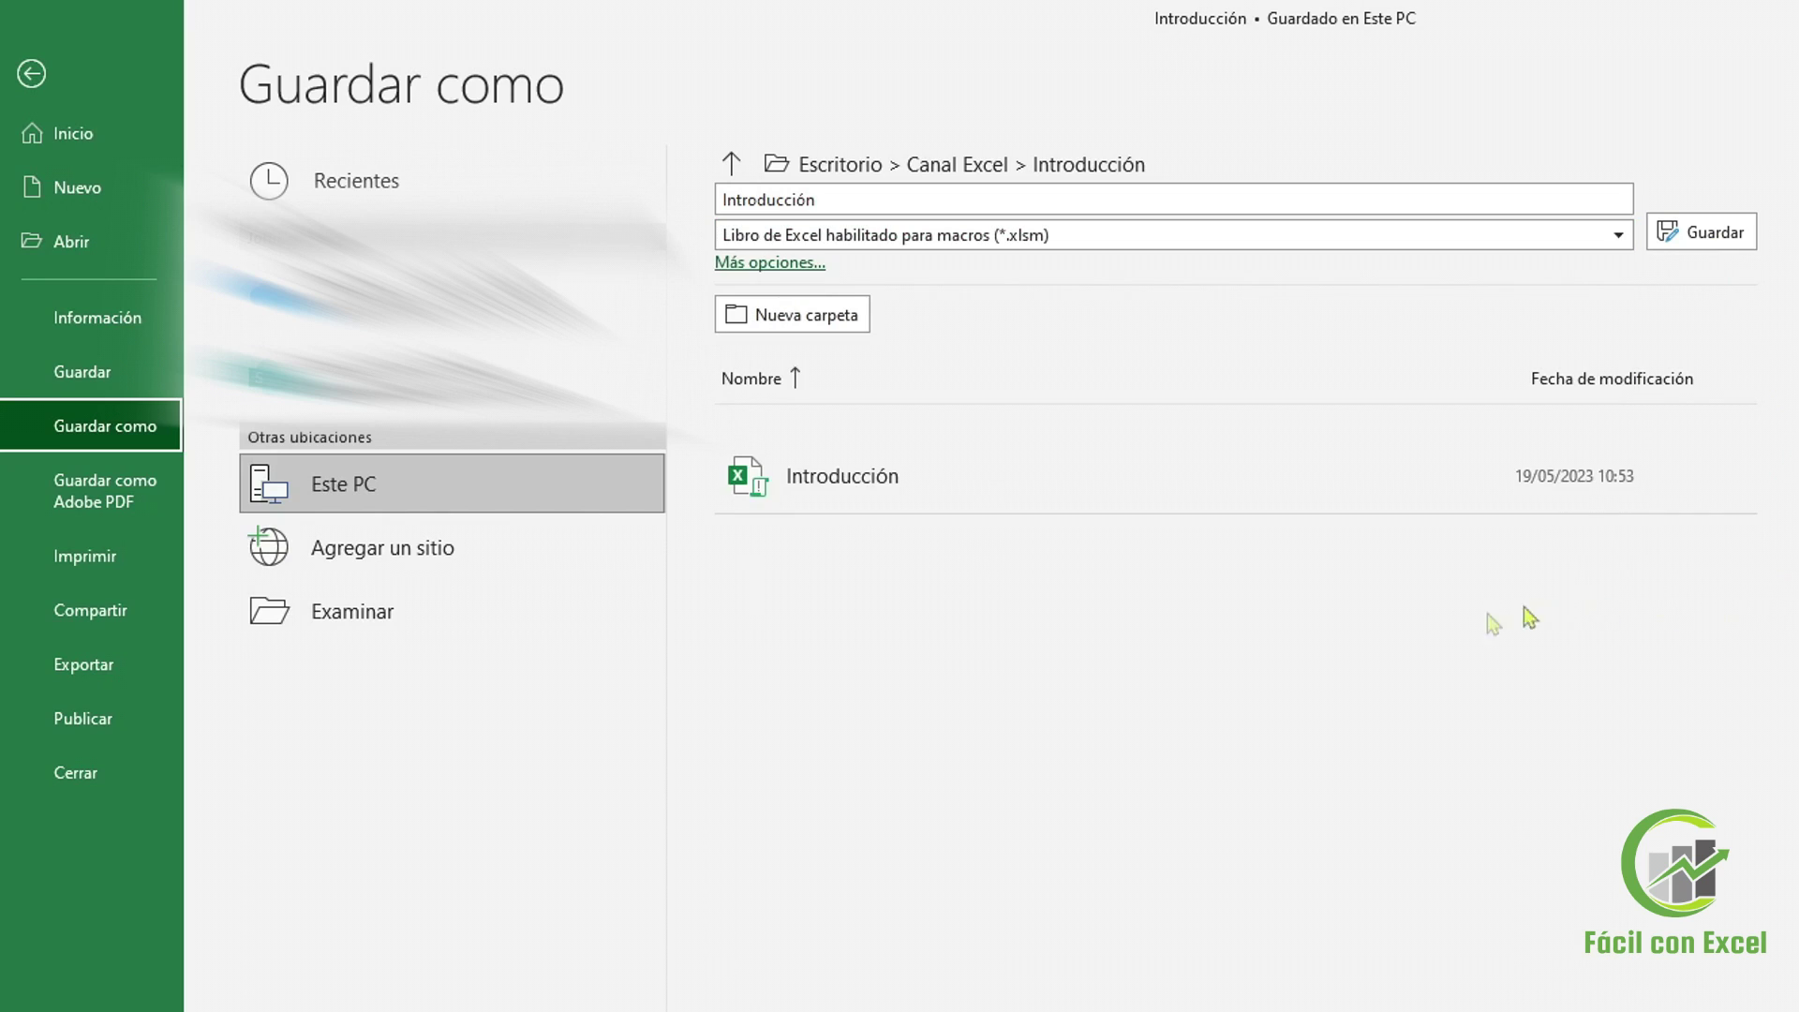
pyautogui.click(532, 626)
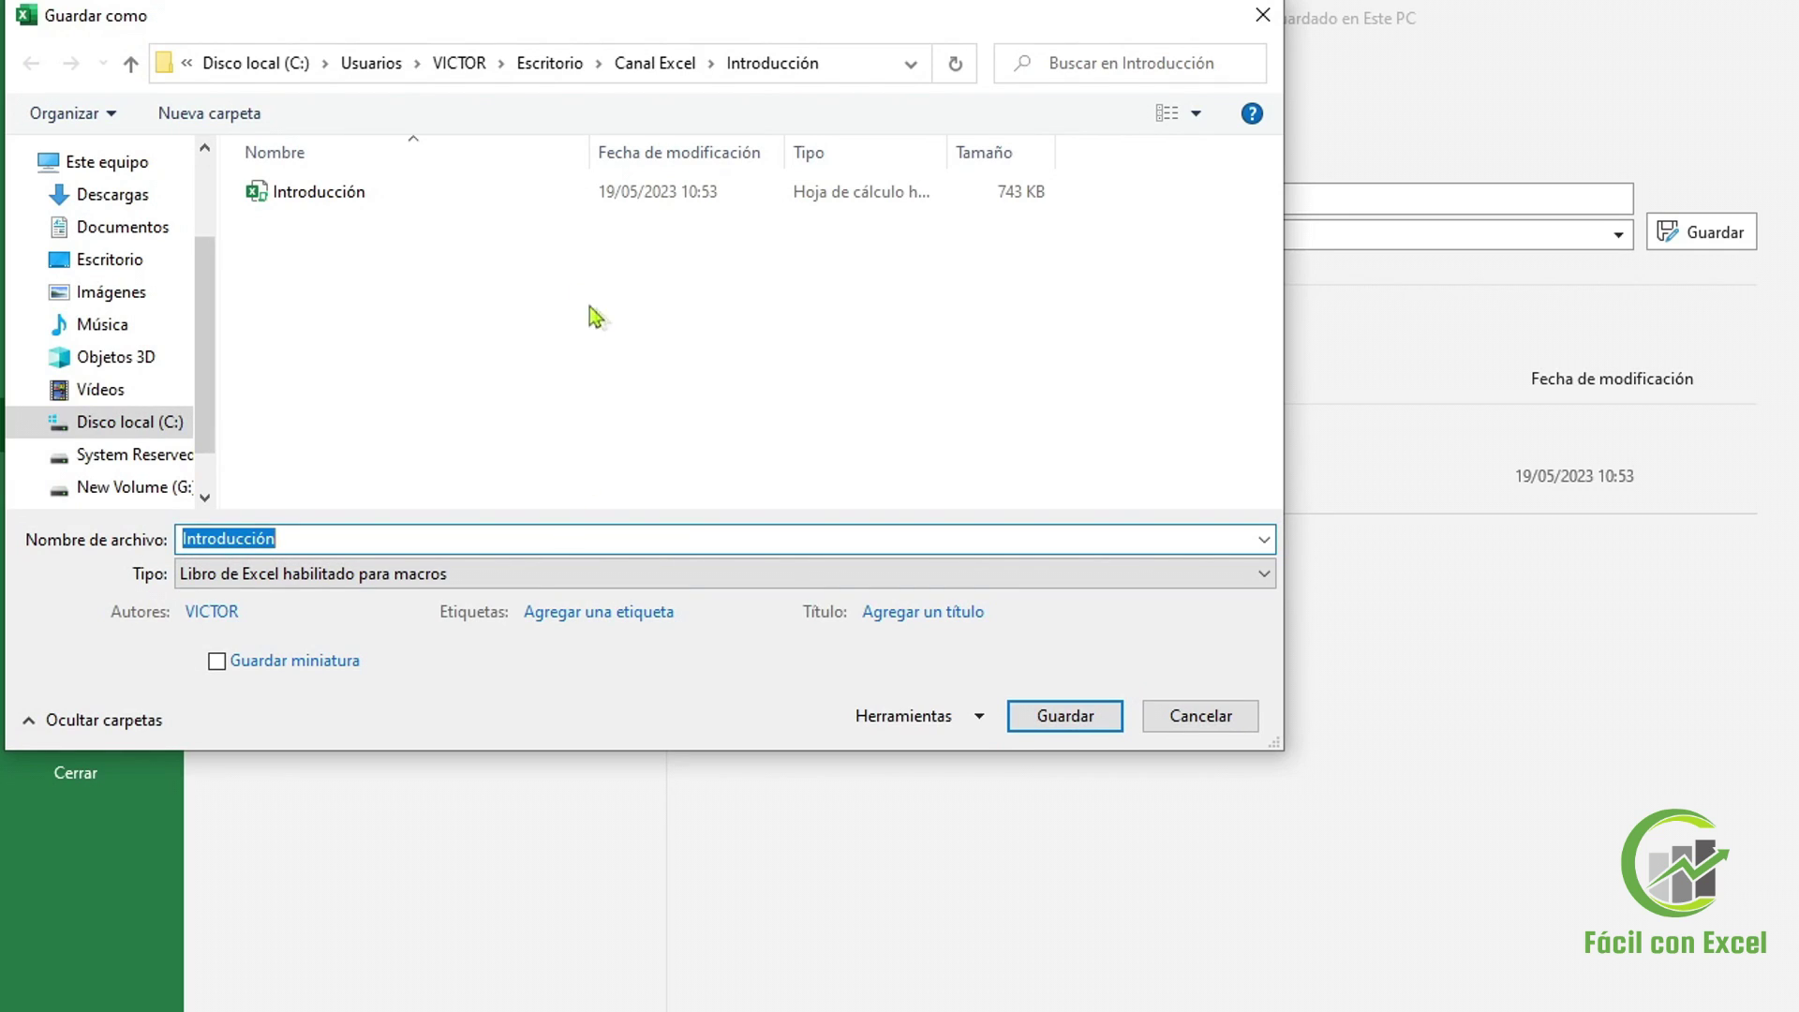
pyautogui.click(1094, 728)
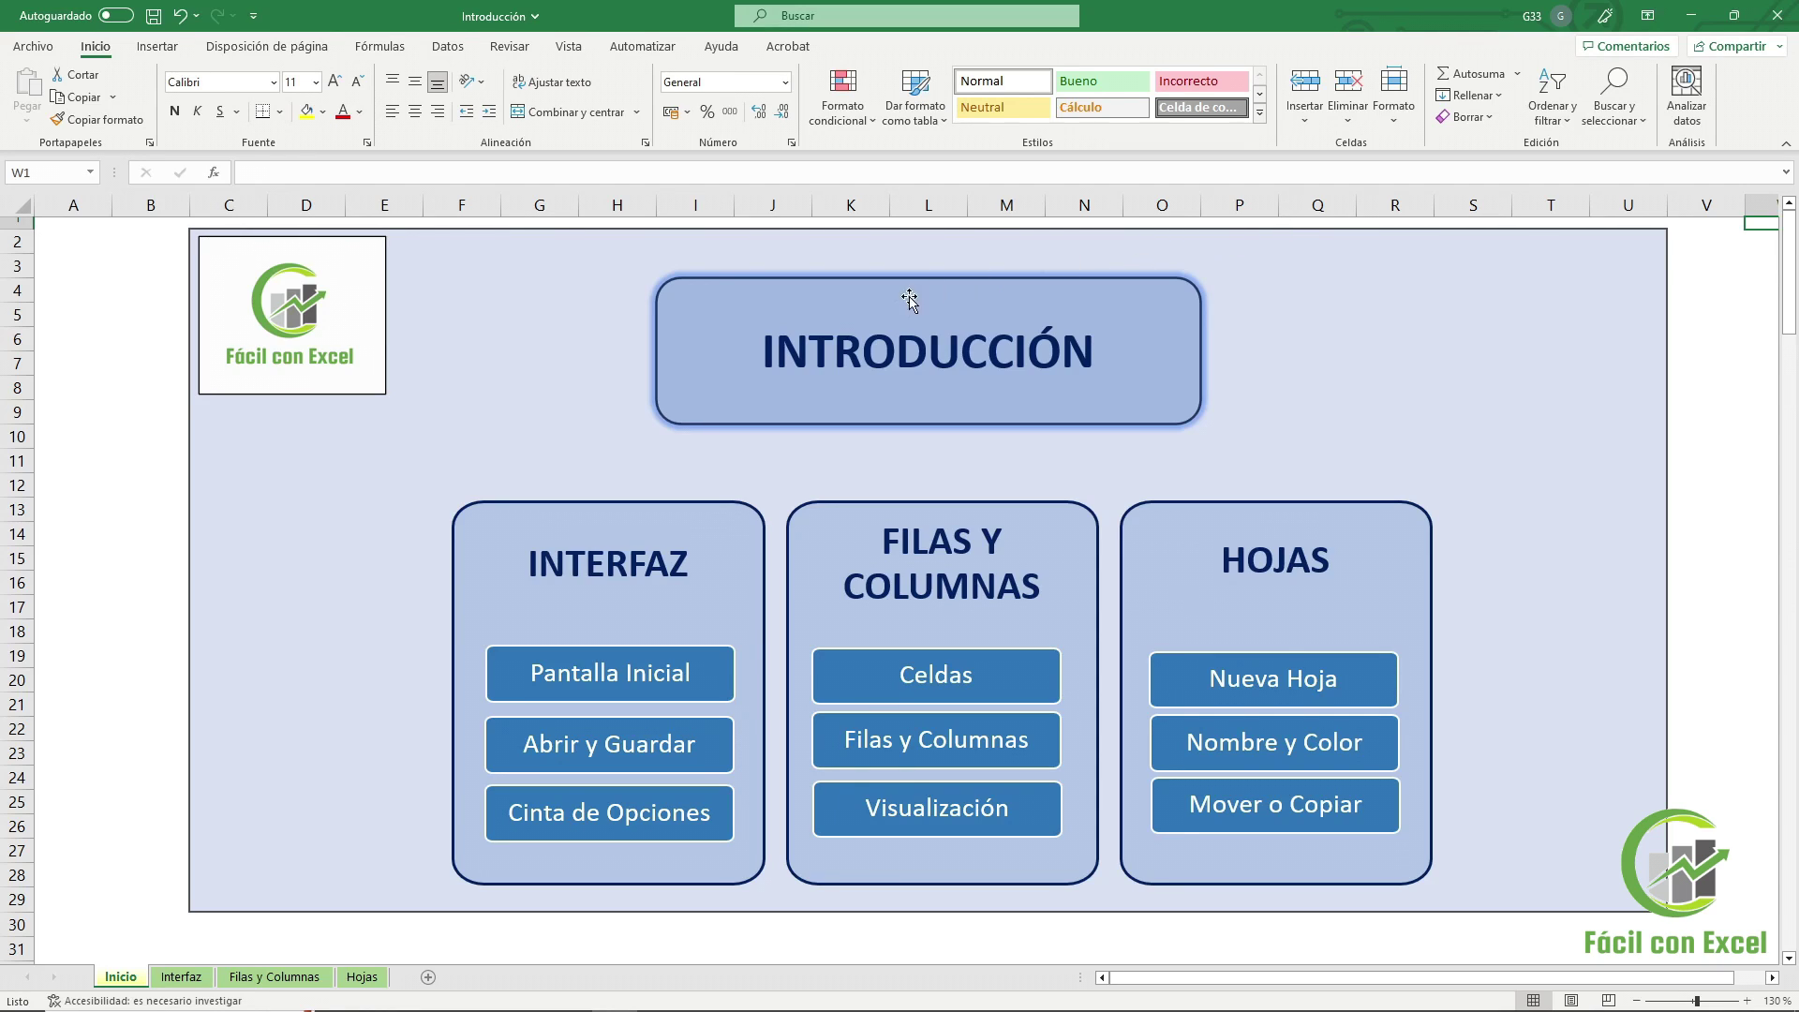
# Go to the Interfaz sheet and skim the insert, page layout, formula and data command groups
pyautogui.click(610, 547)
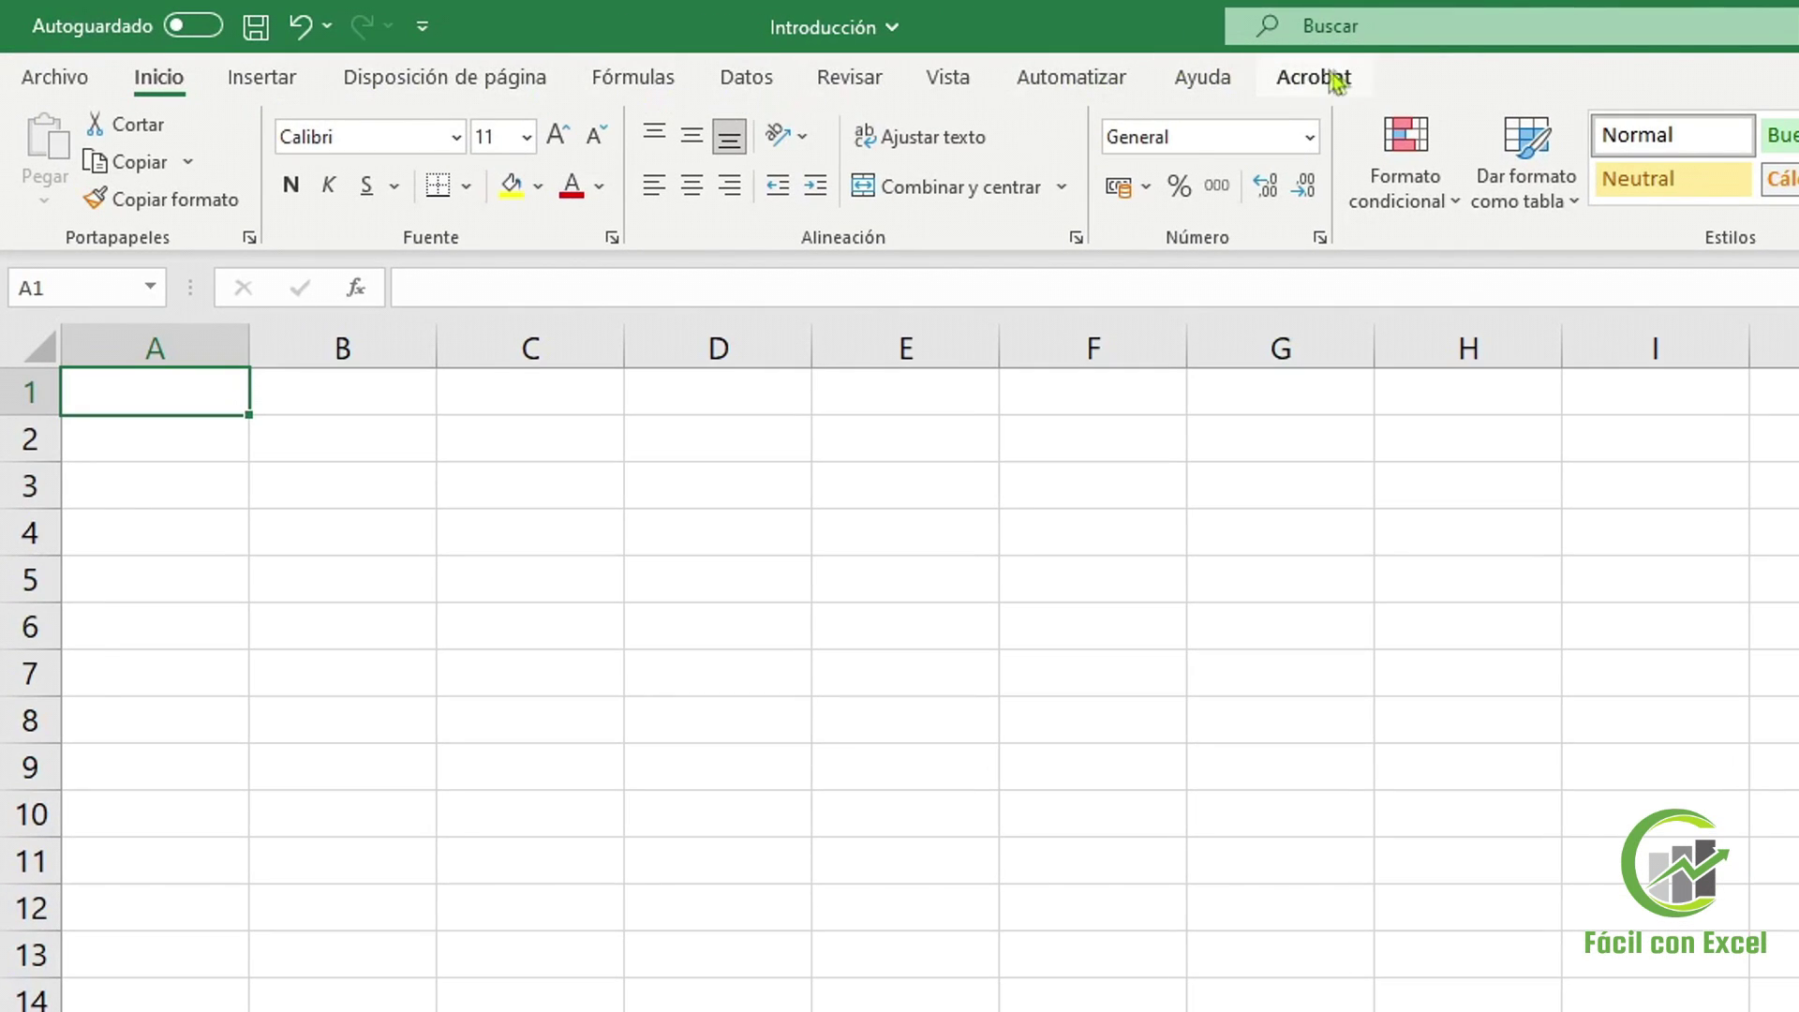
pyautogui.click(296, 83)
pyautogui.click(406, 79)
pyautogui.click(626, 76)
pyautogui.click(750, 77)
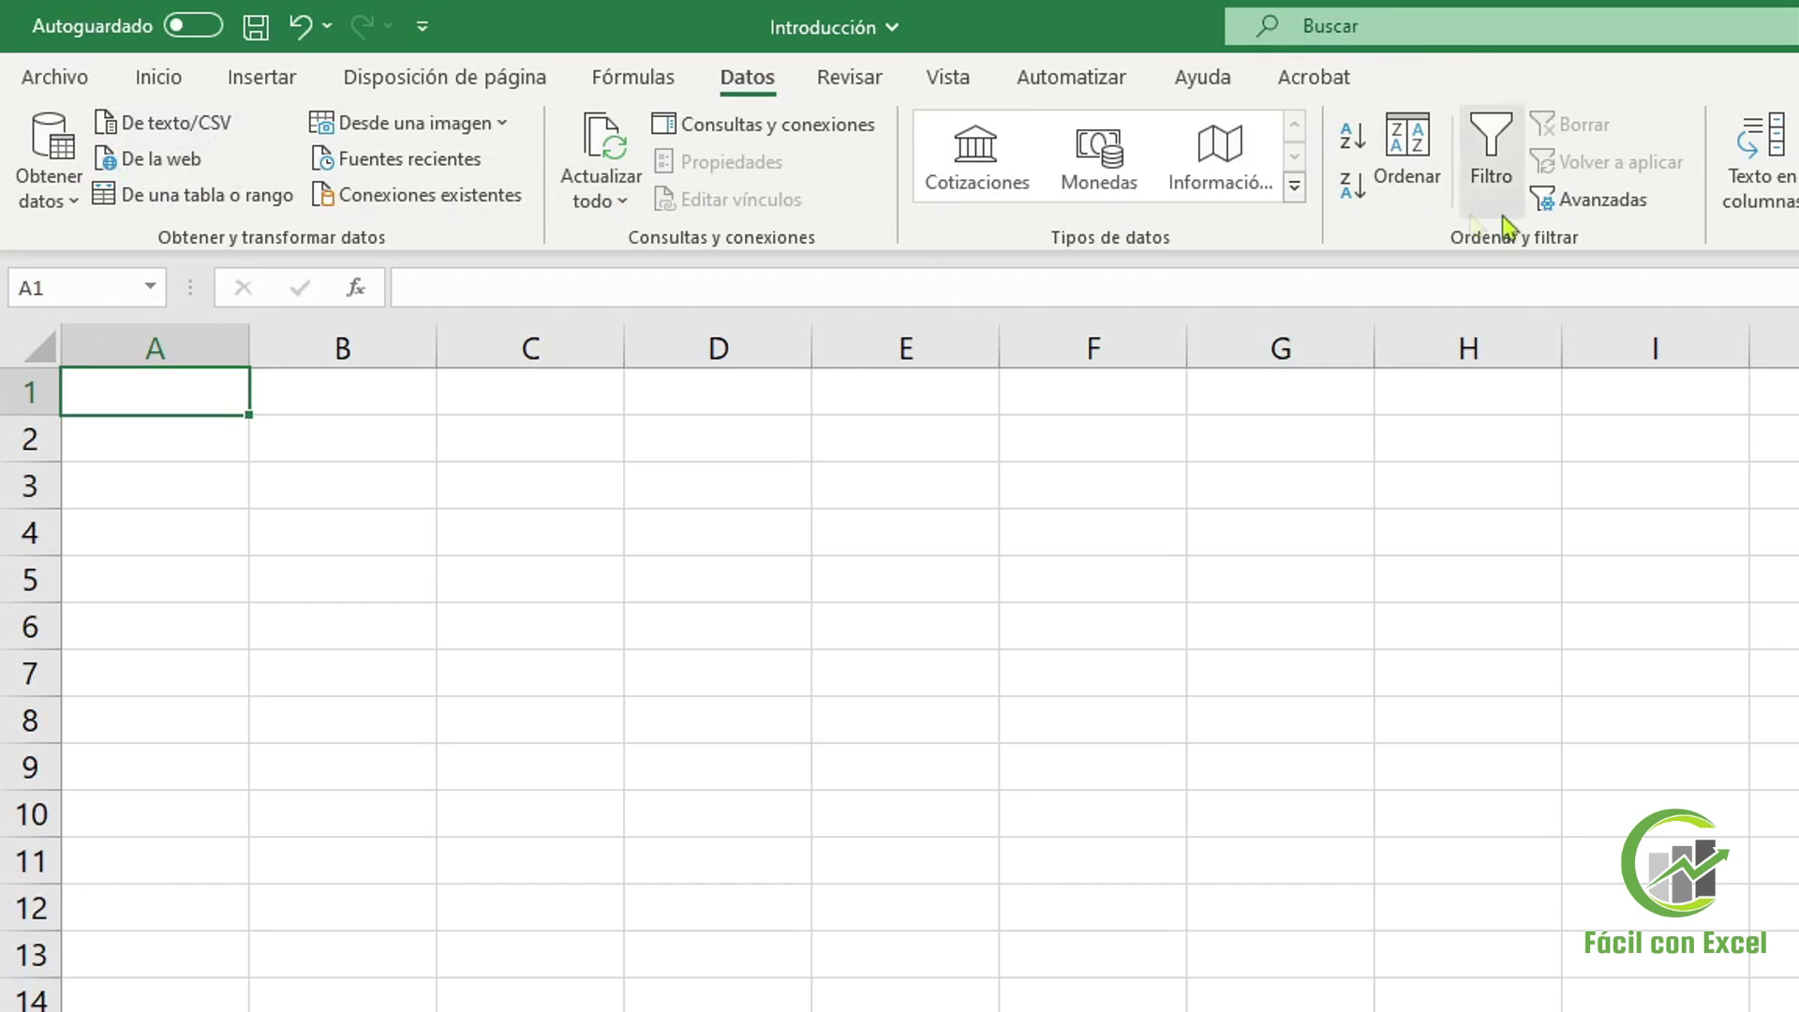
pyautogui.click(162, 79)
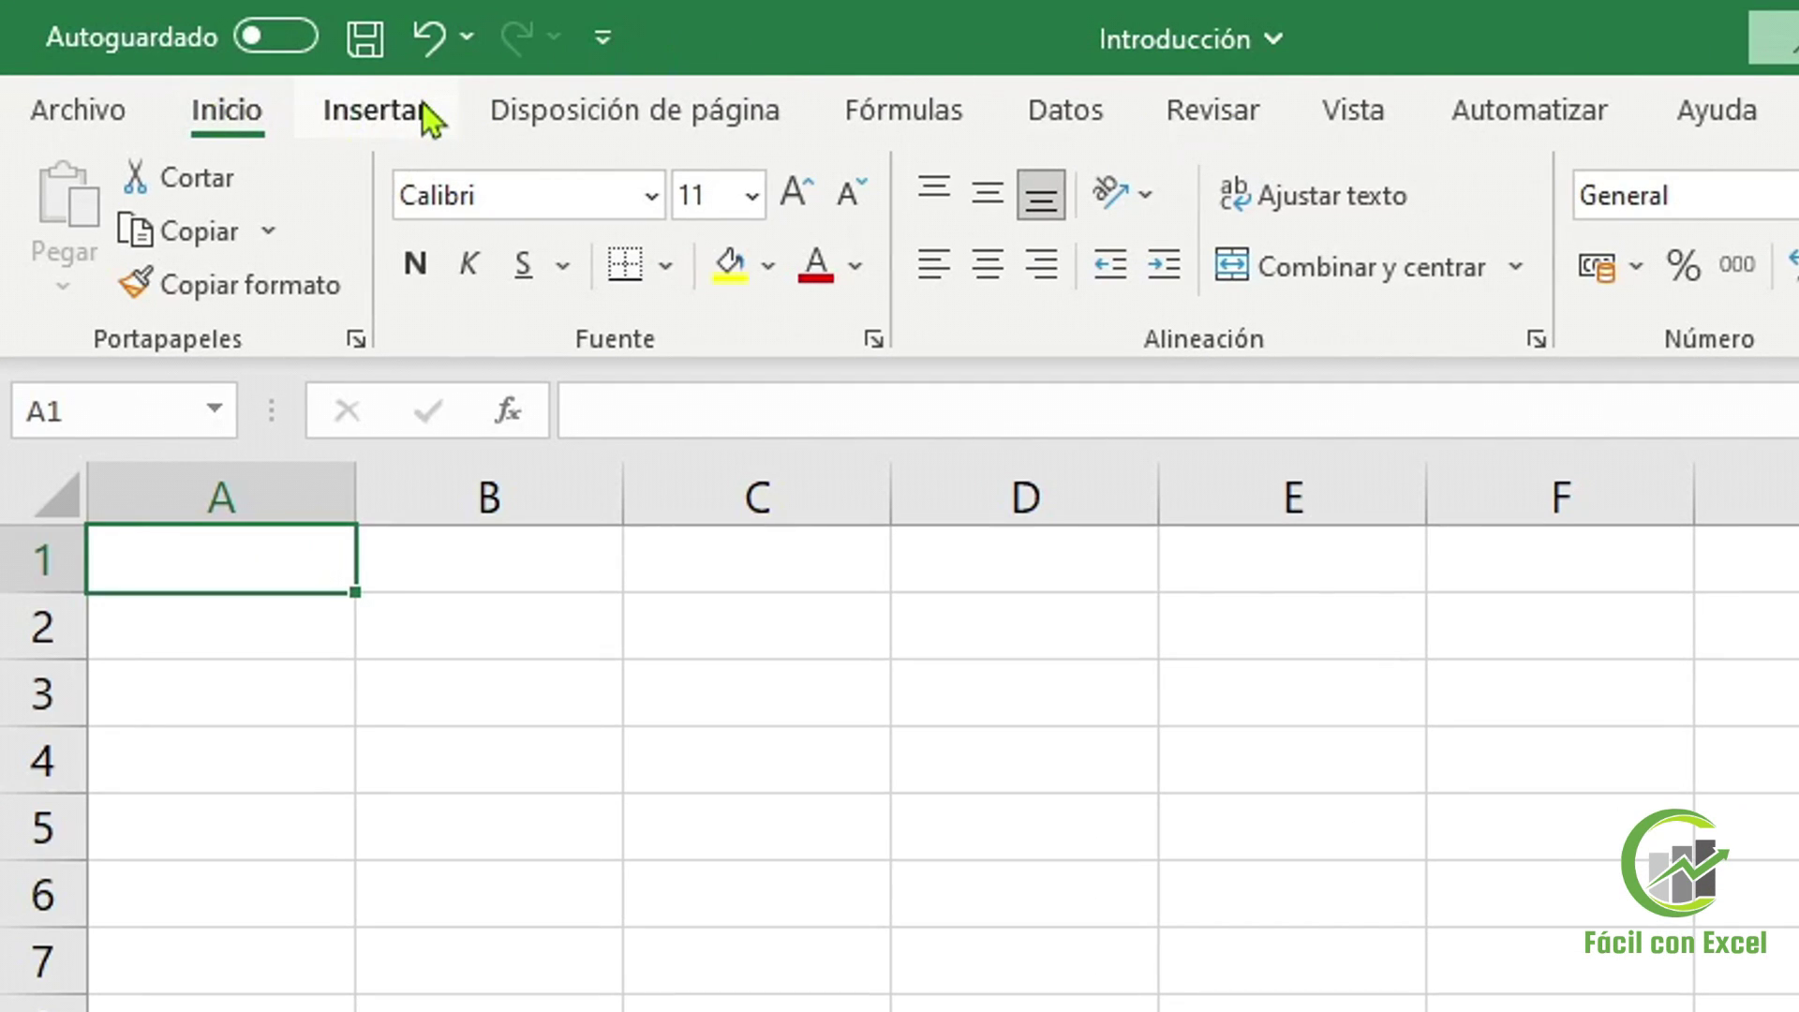
# Examine the insert, page layout, formula, data and home command groups one after another, including the font settings
pyautogui.click(422, 103)
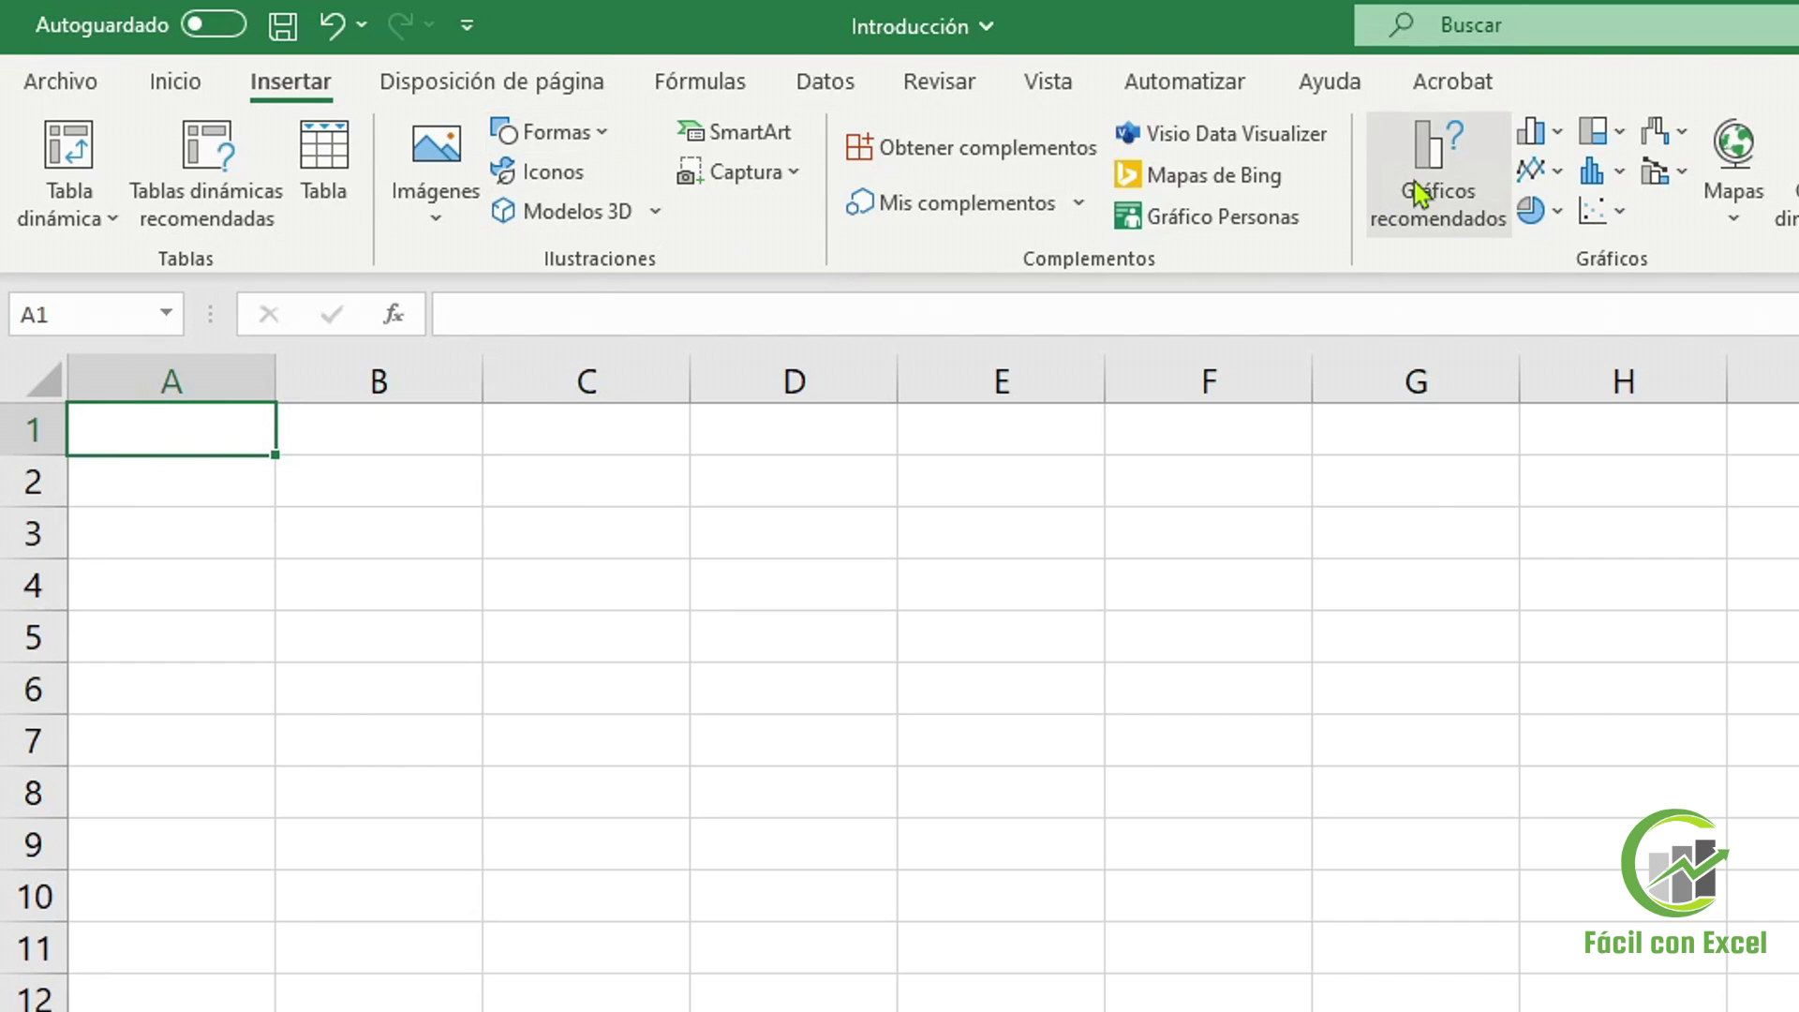
pyautogui.click(583, 90)
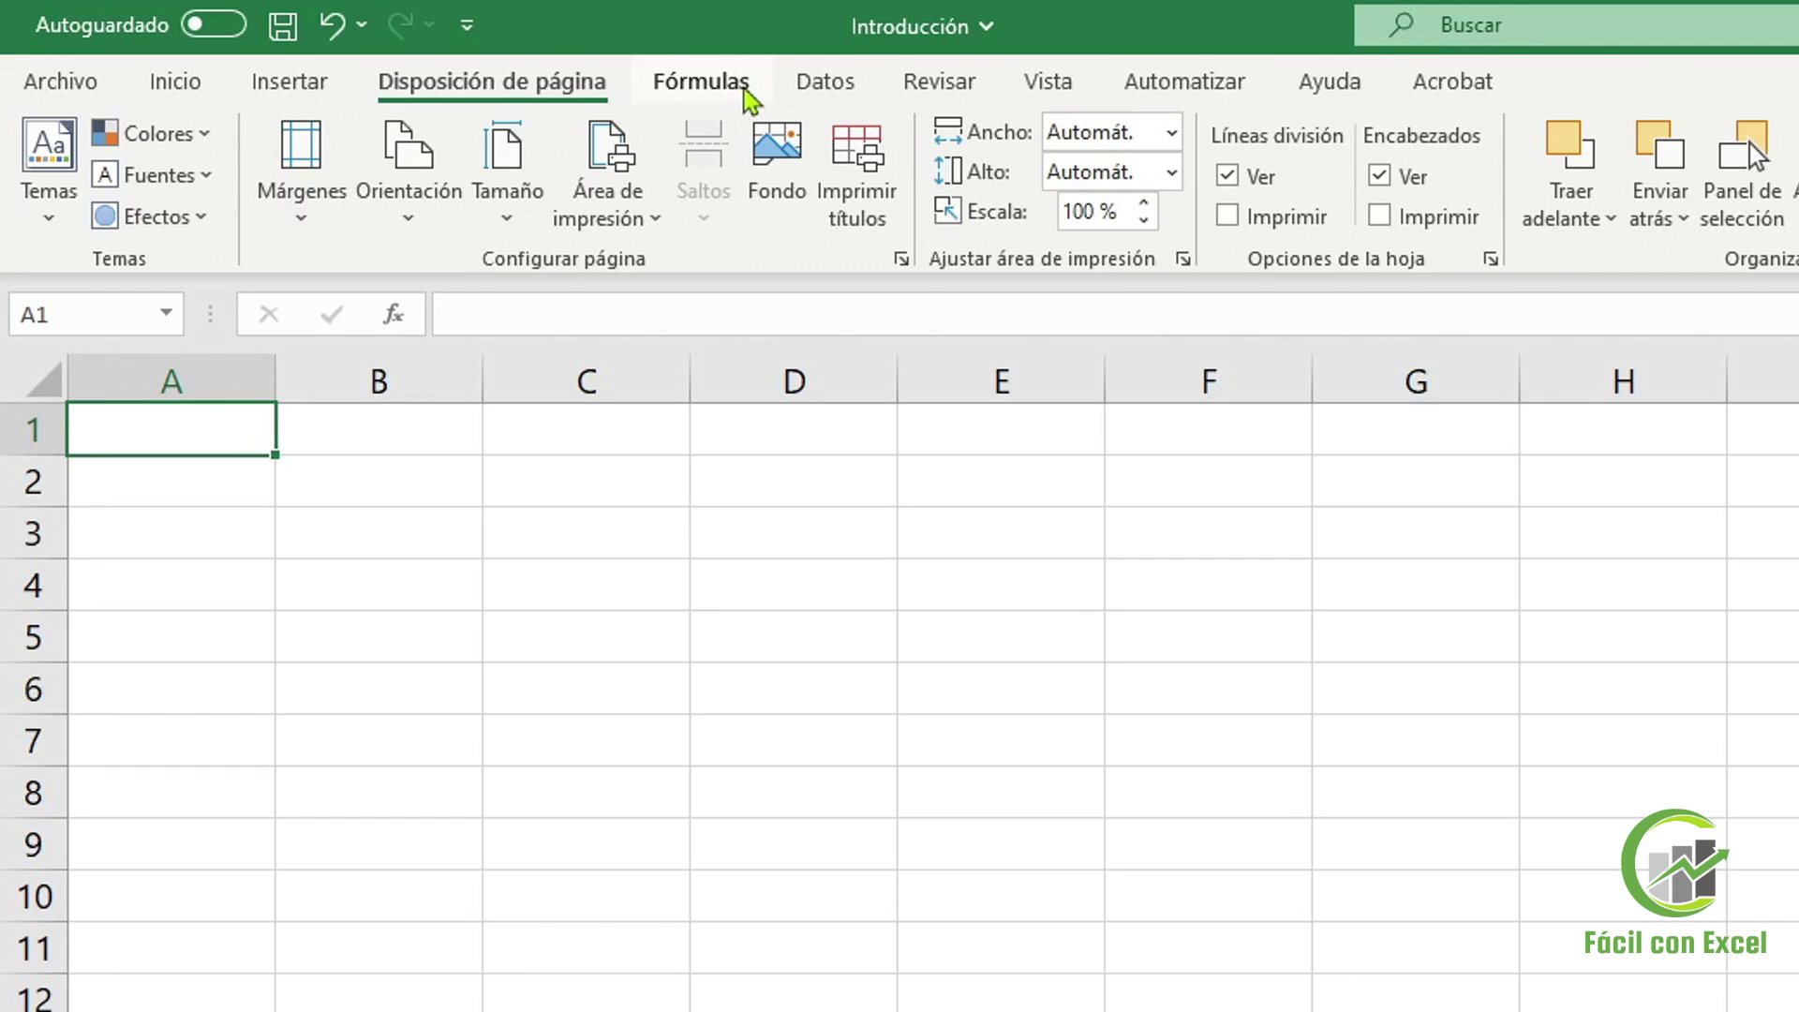
pyautogui.click(750, 94)
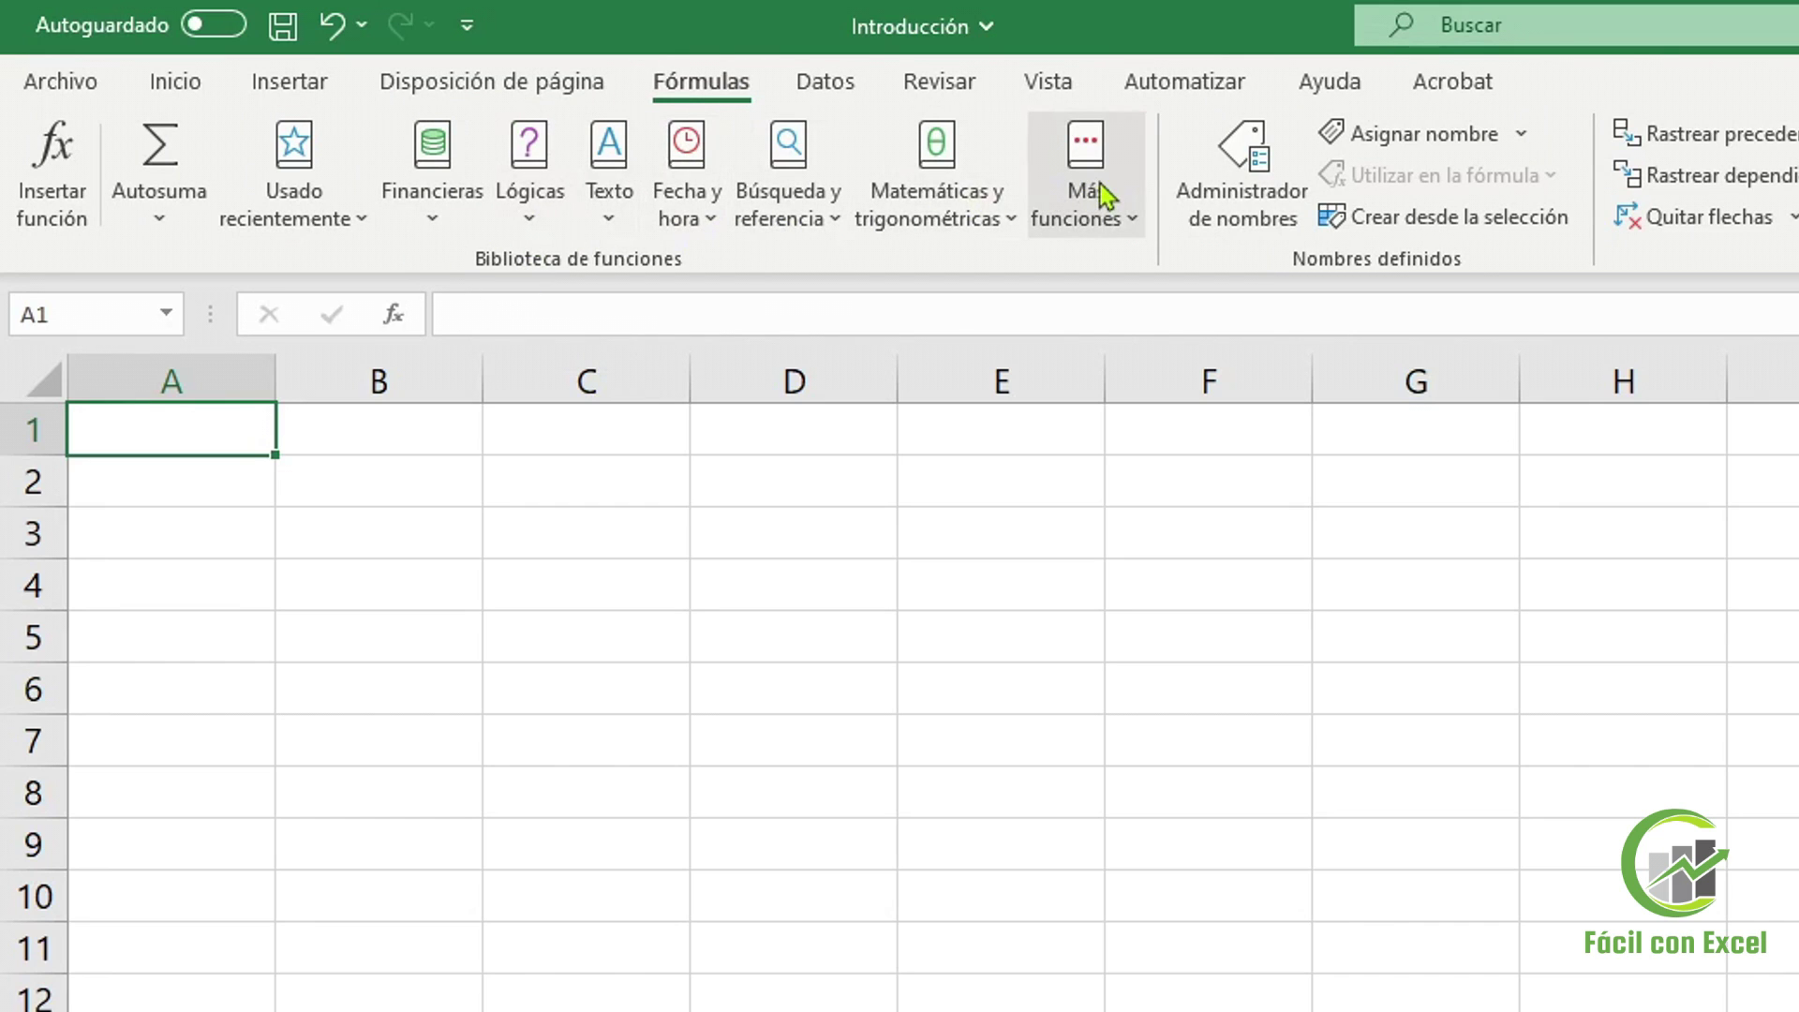
pyautogui.click(867, 77)
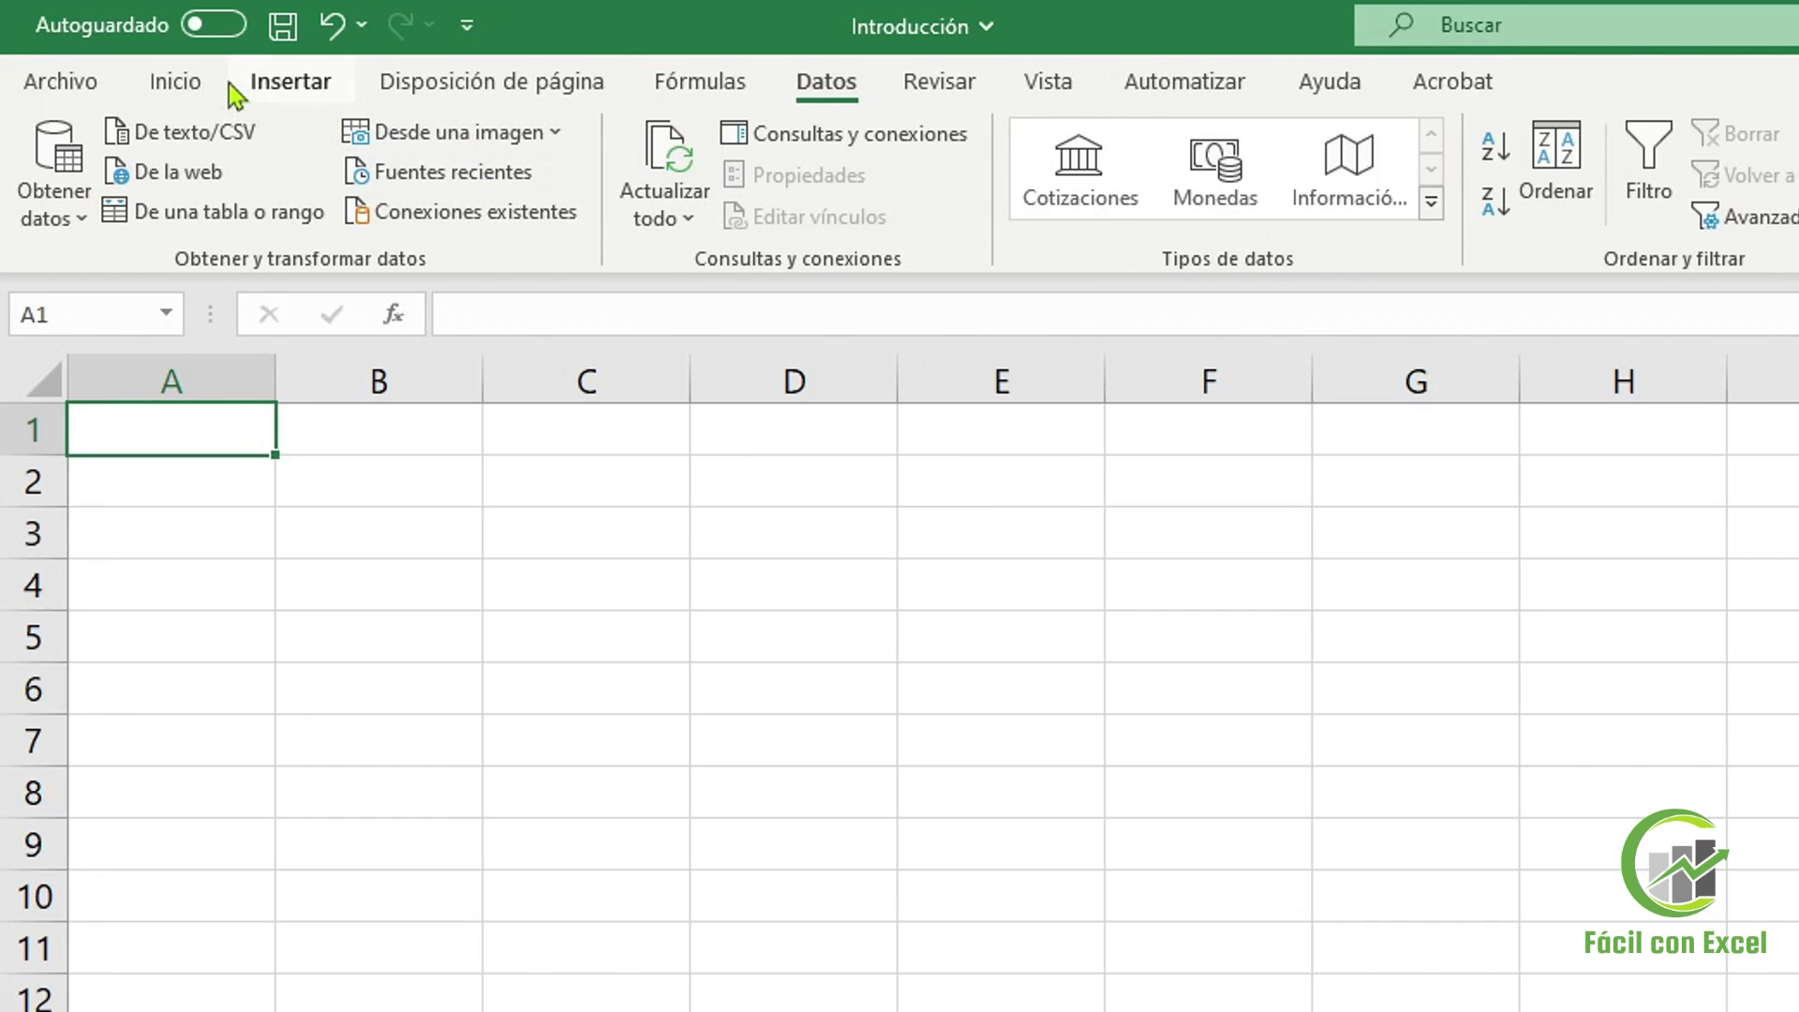
pyautogui.click(189, 82)
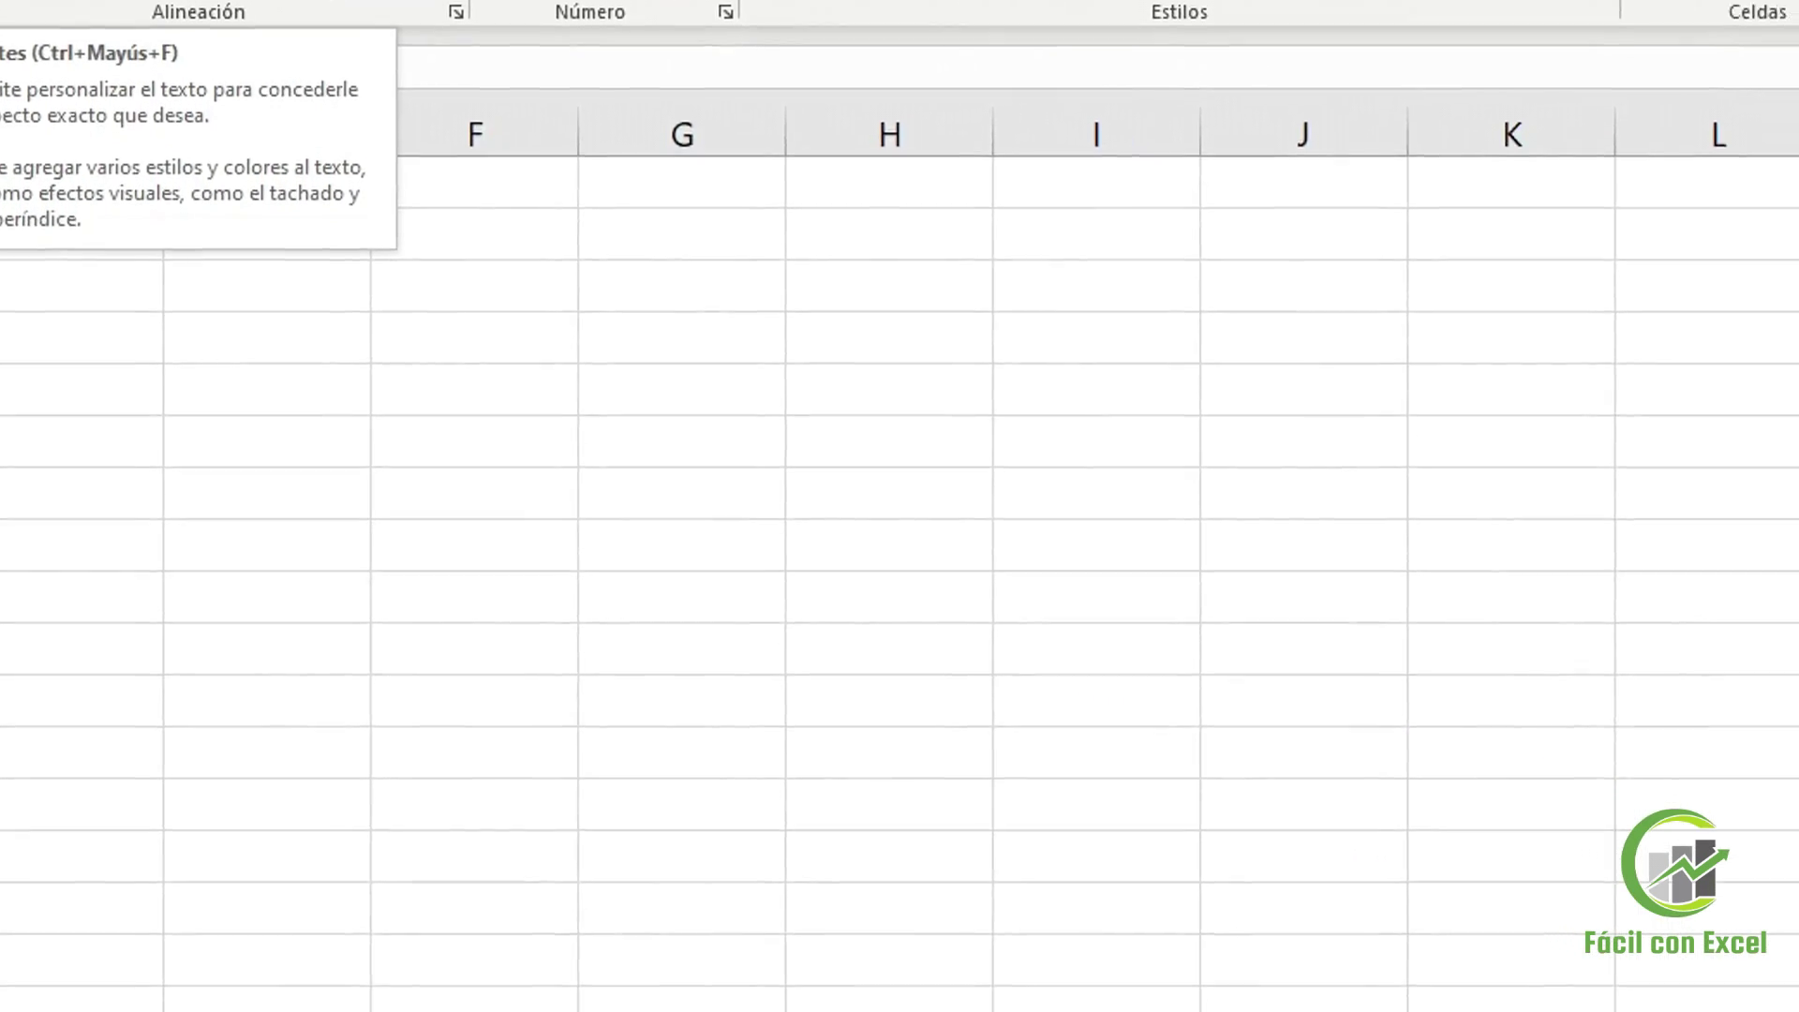
pyautogui.click(0, 12)
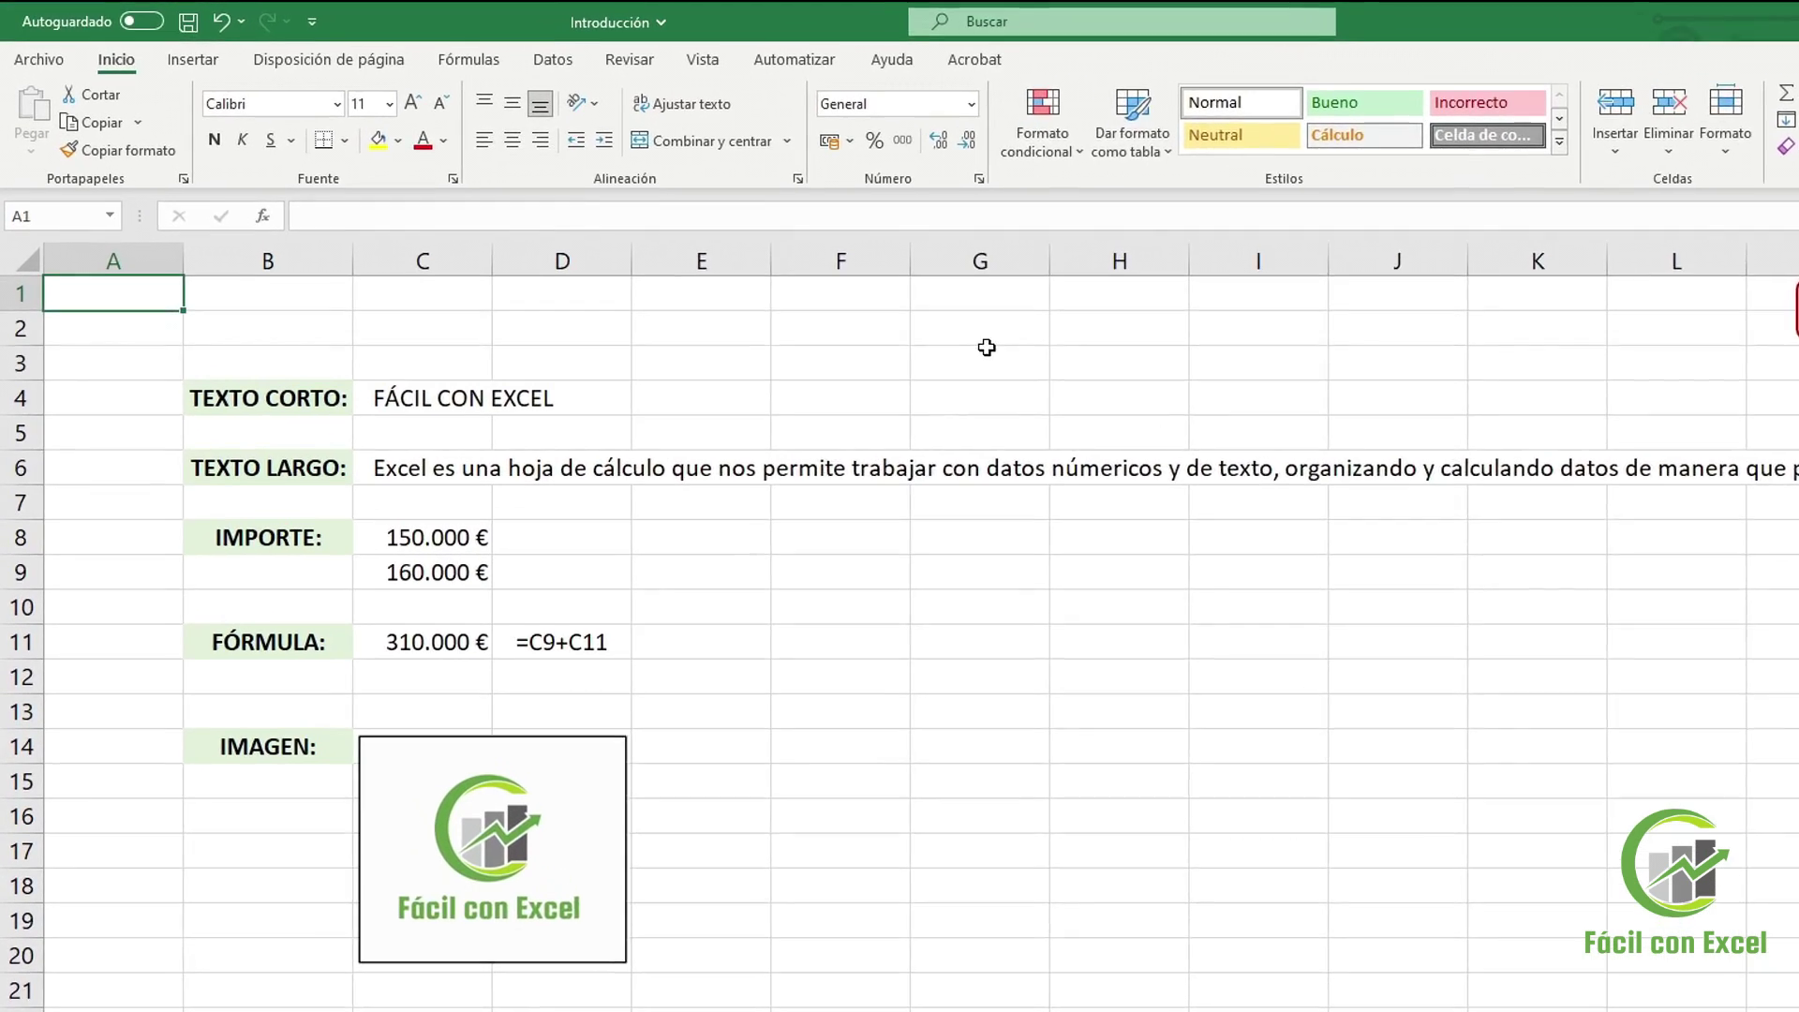
# Compare the contents of short-text cell C4, long-text cell C6 and neighbouring cell D6
pyautogui.click(861, 309)
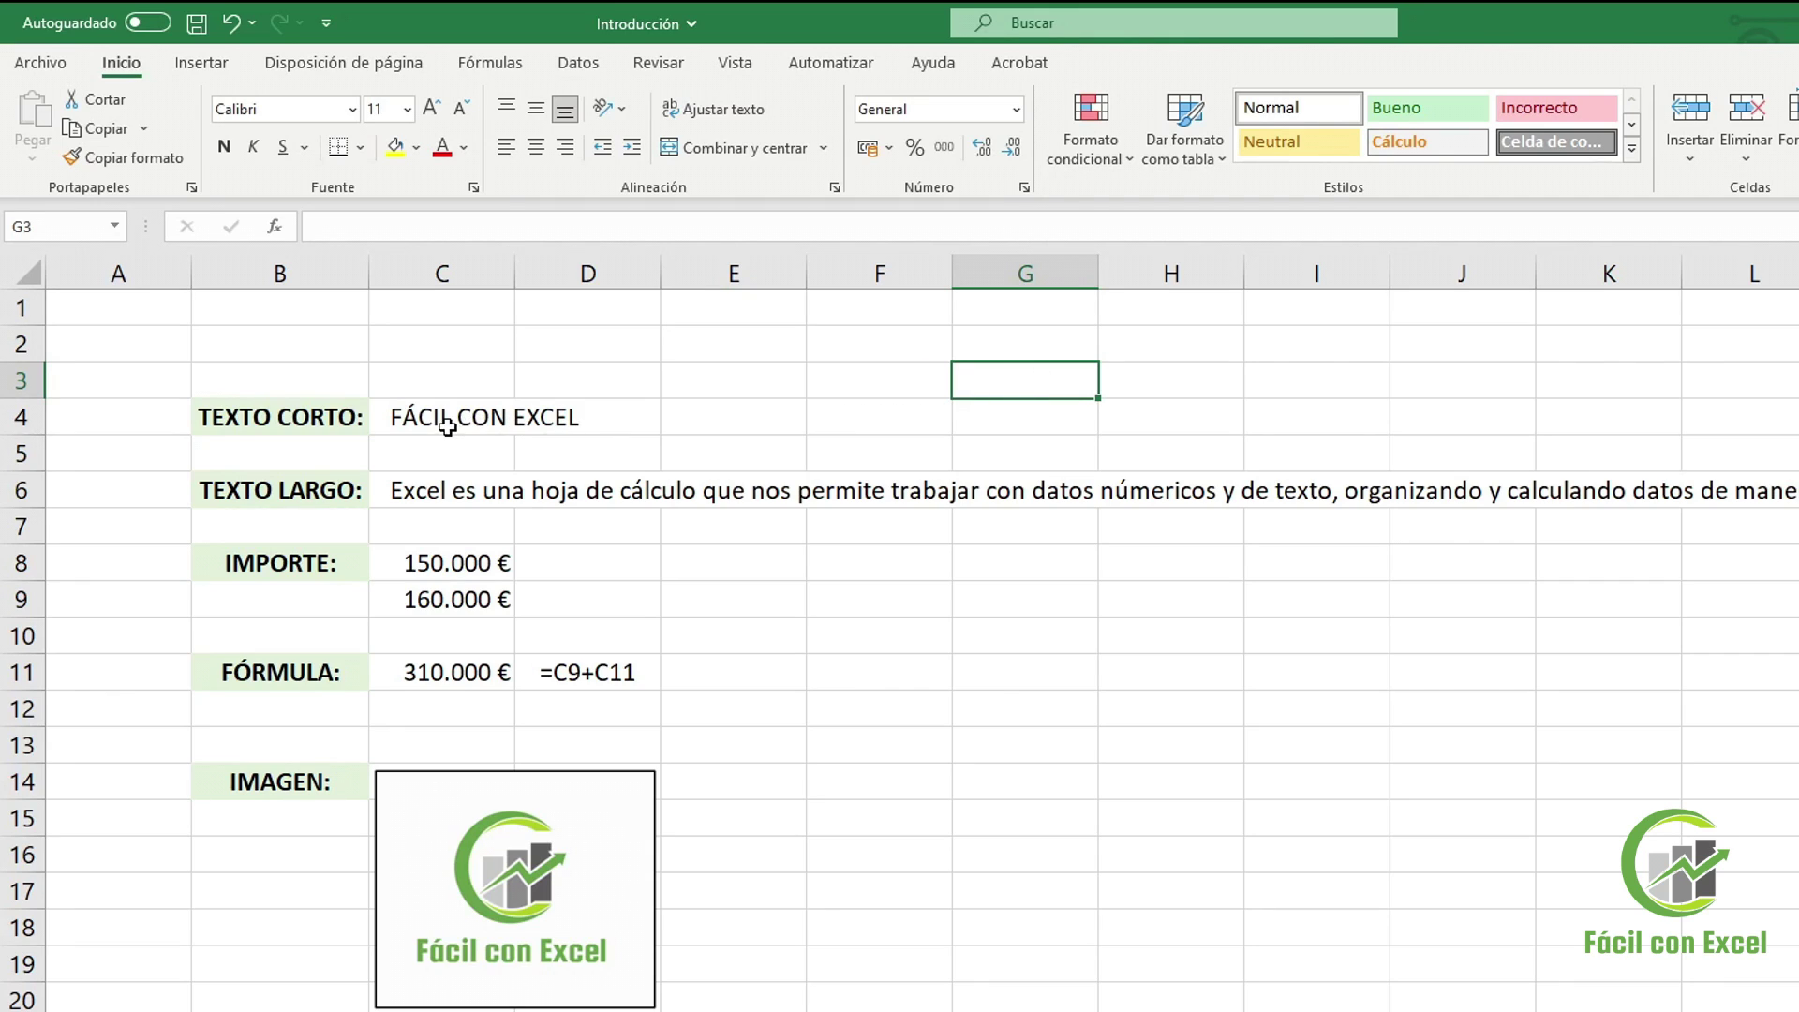
pyautogui.click(497, 408)
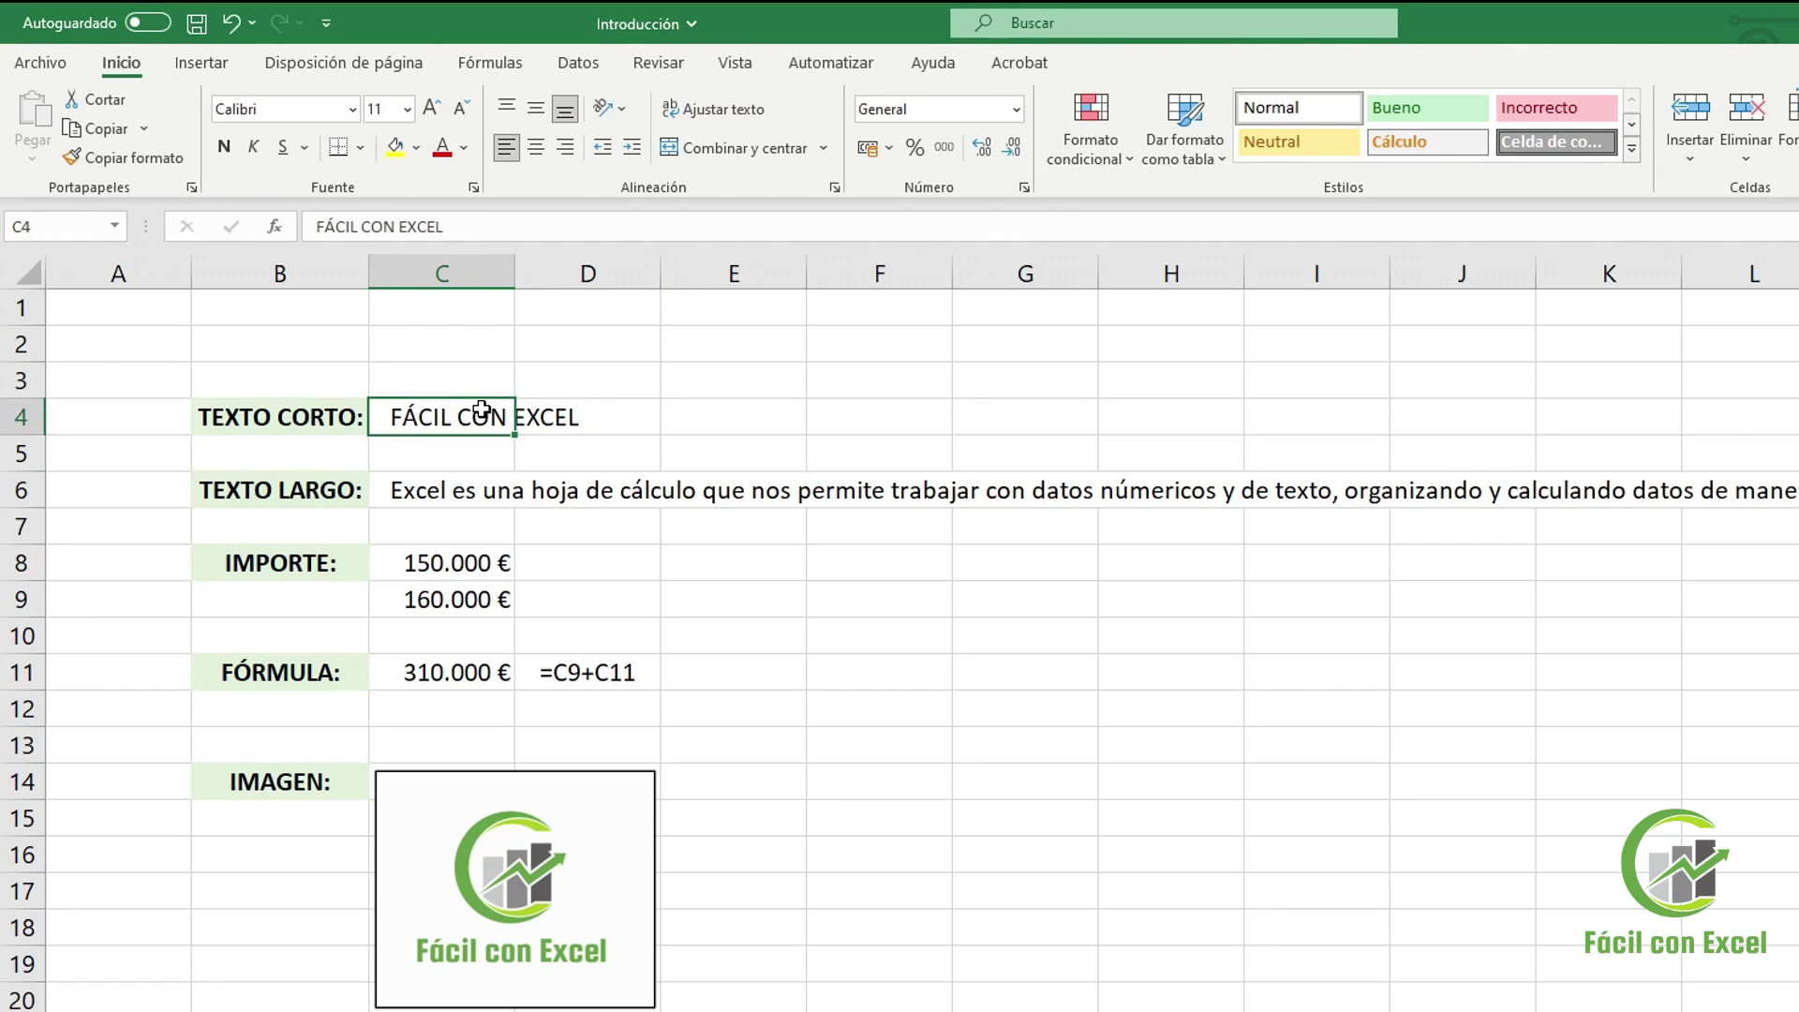
pyautogui.click(465, 487)
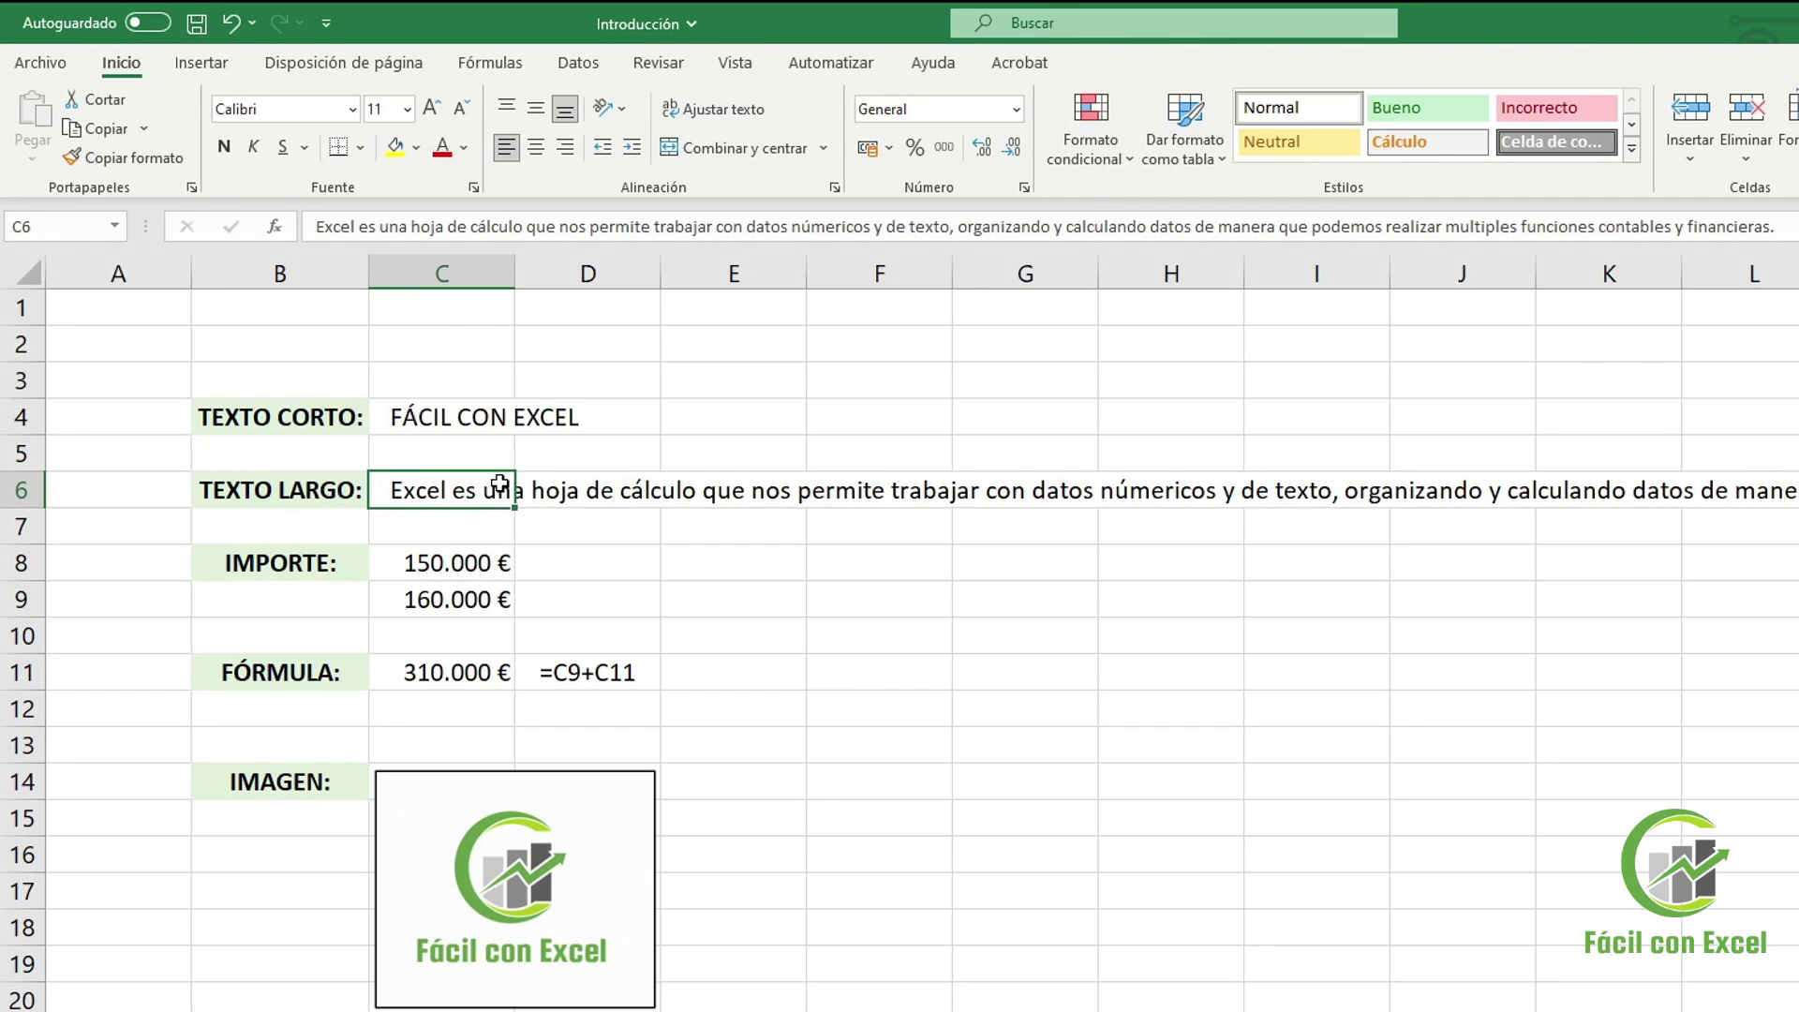
pyautogui.click(580, 495)
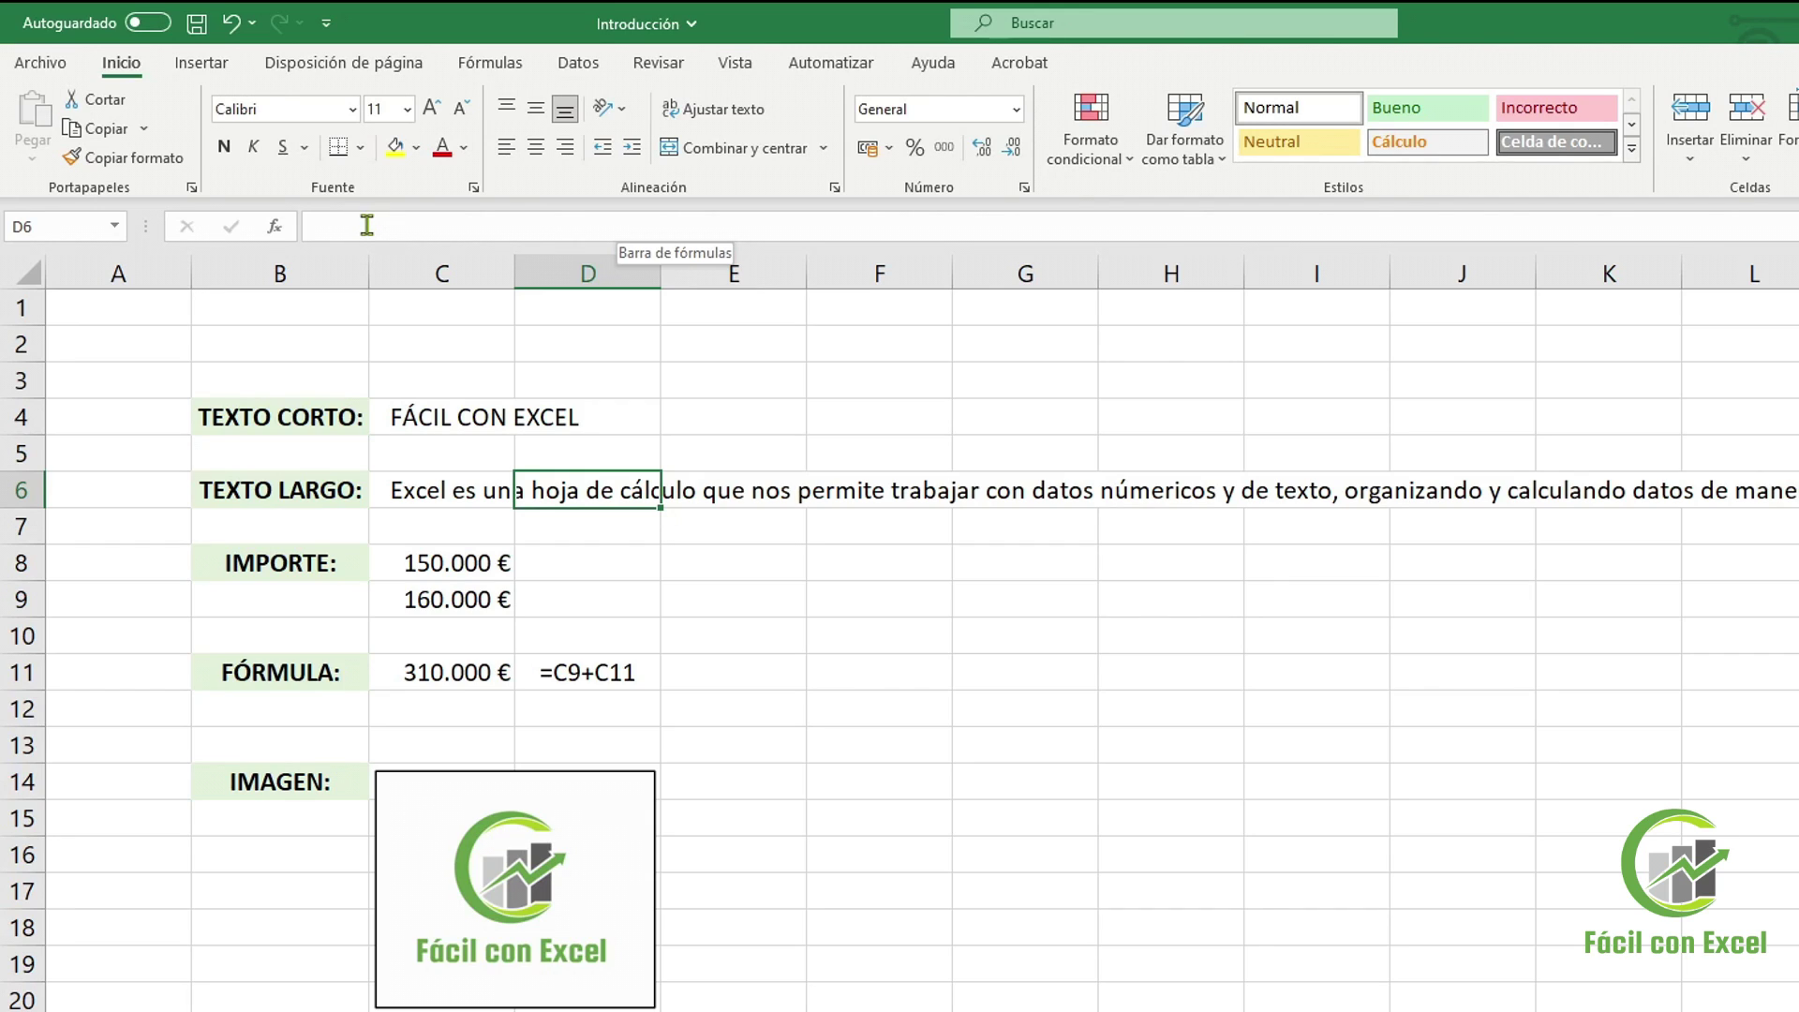
# Expand the formula bar to read the full long text of cell C6, then shrink it back to one line
pyautogui.click(458, 496)
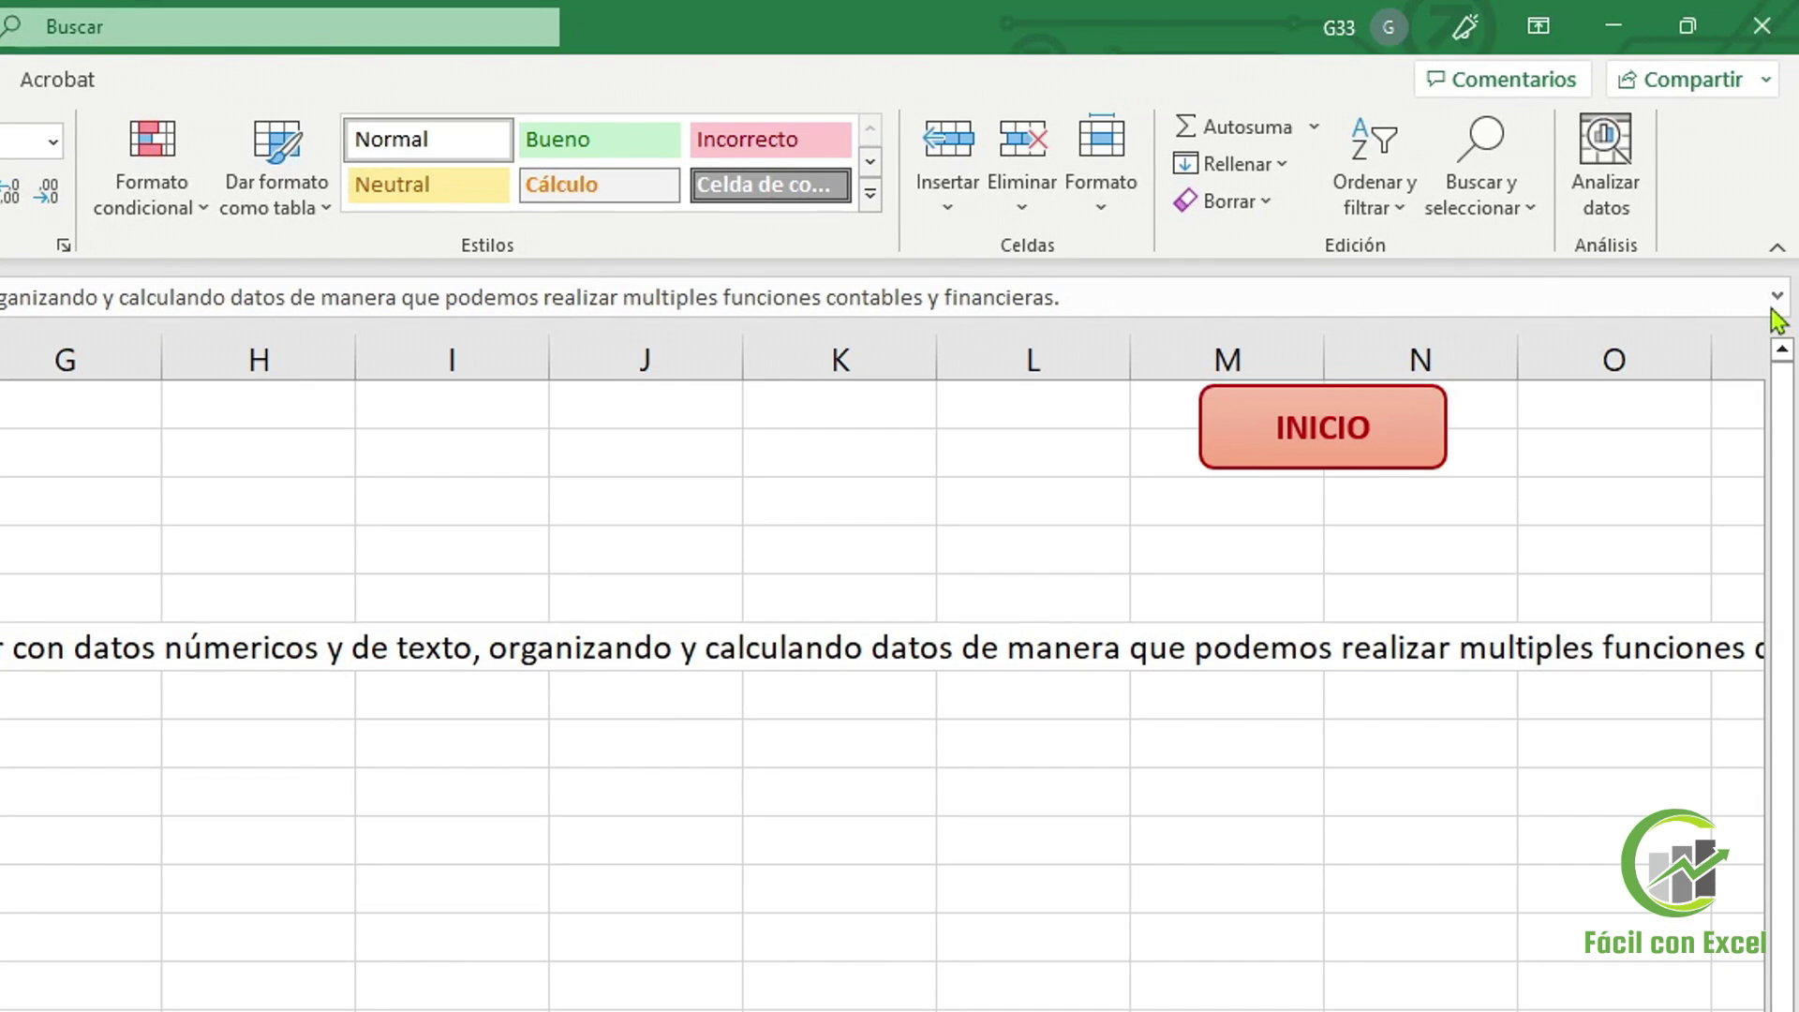
pyautogui.click(1777, 297)
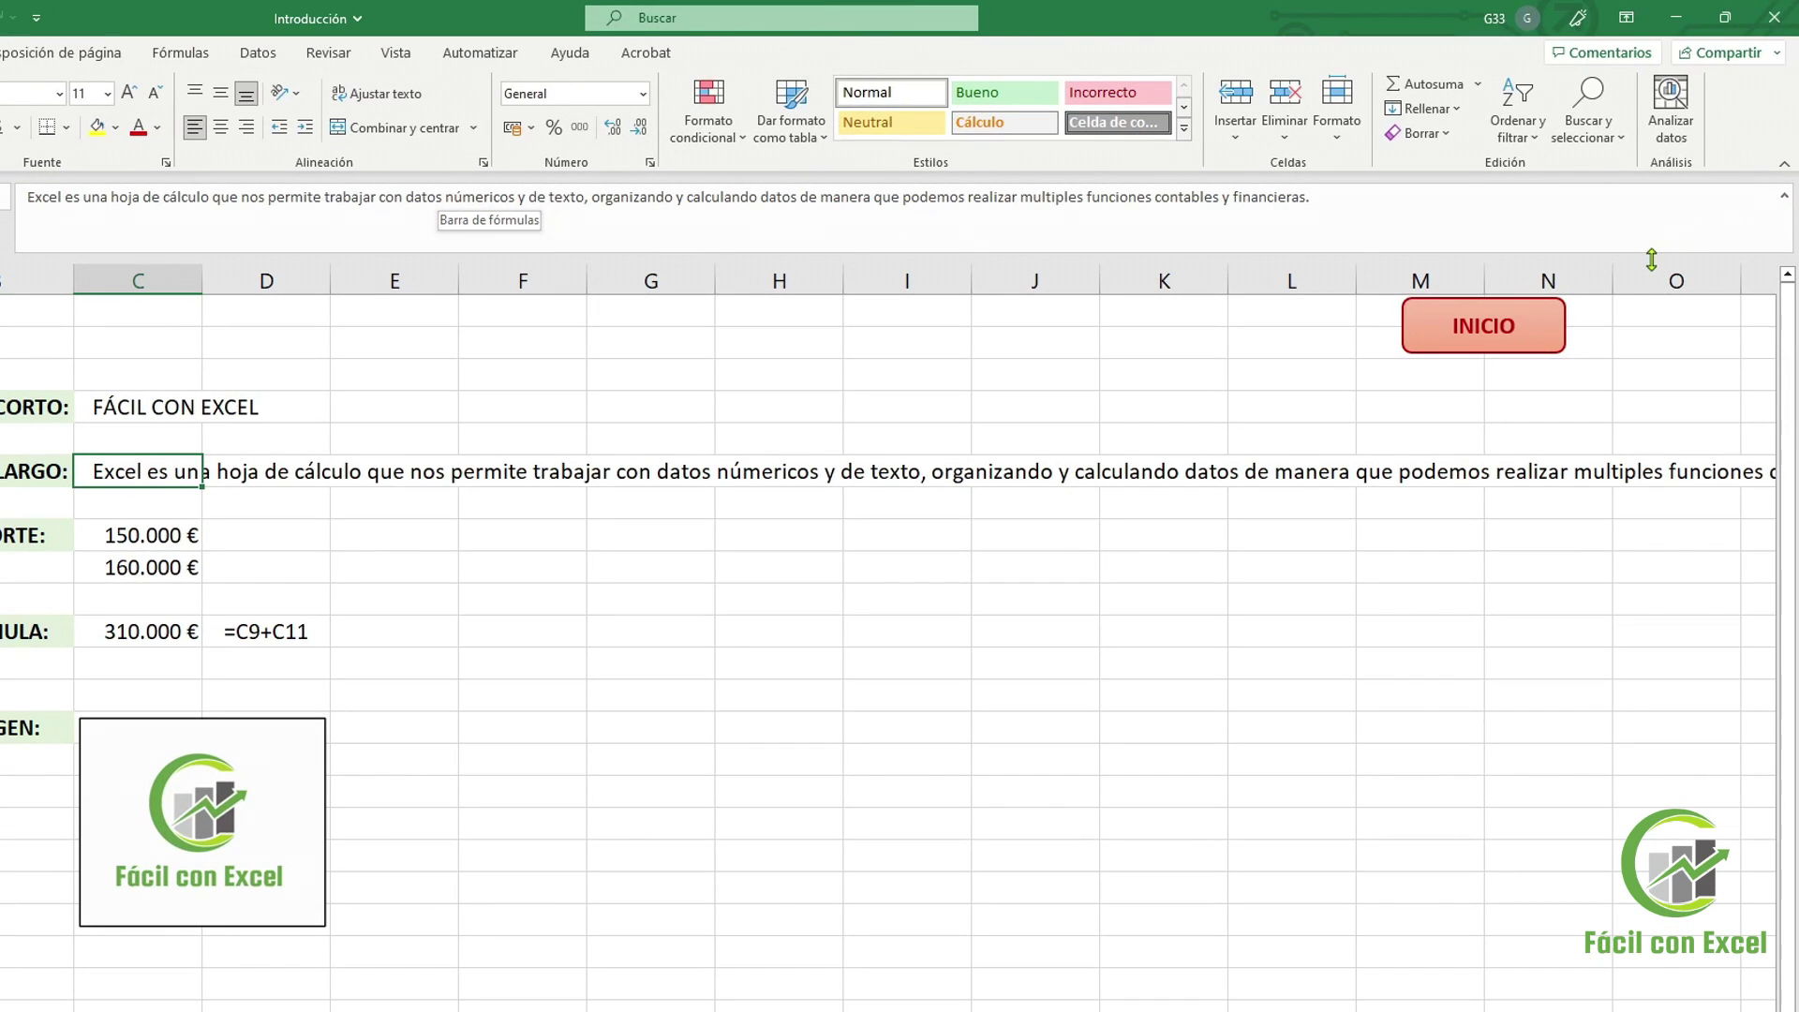
pyautogui.moveTo(1651, 259); pyautogui.dragTo(1634, 221)
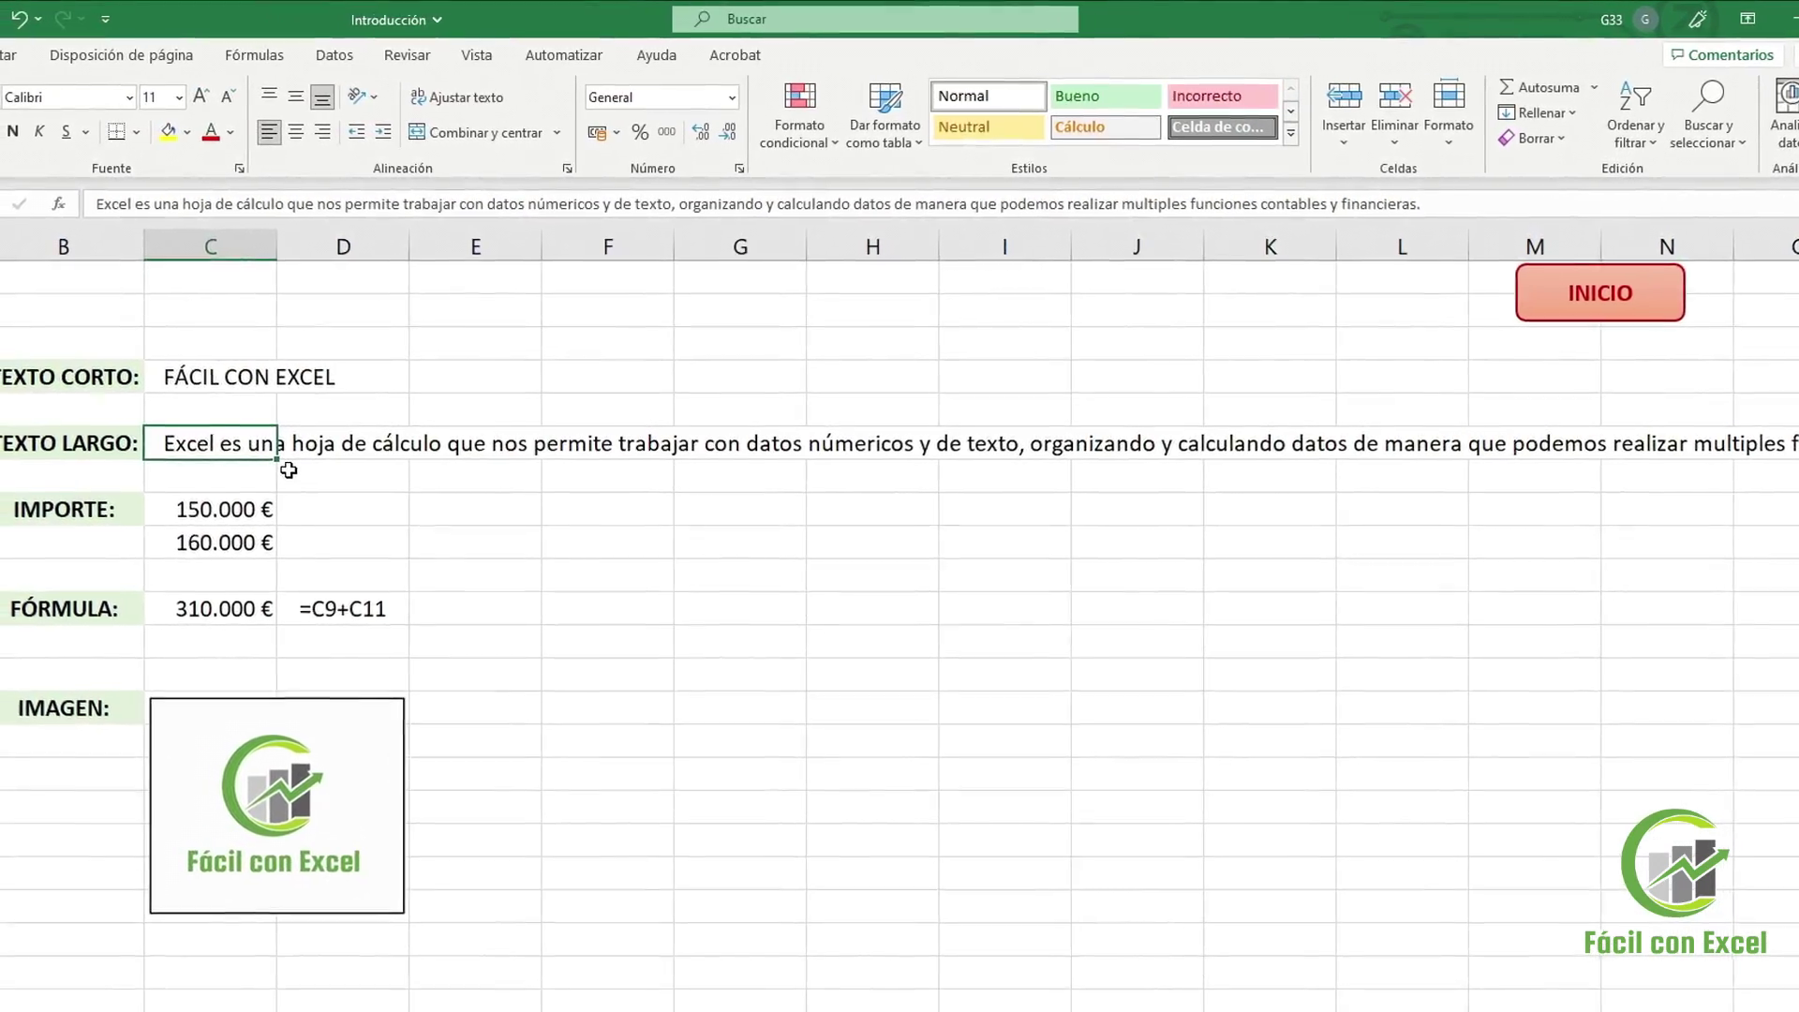
# Inspect the amount in C8 and compare the working formula in C11 with the formula stored as text in D11
pyautogui.click(242, 509)
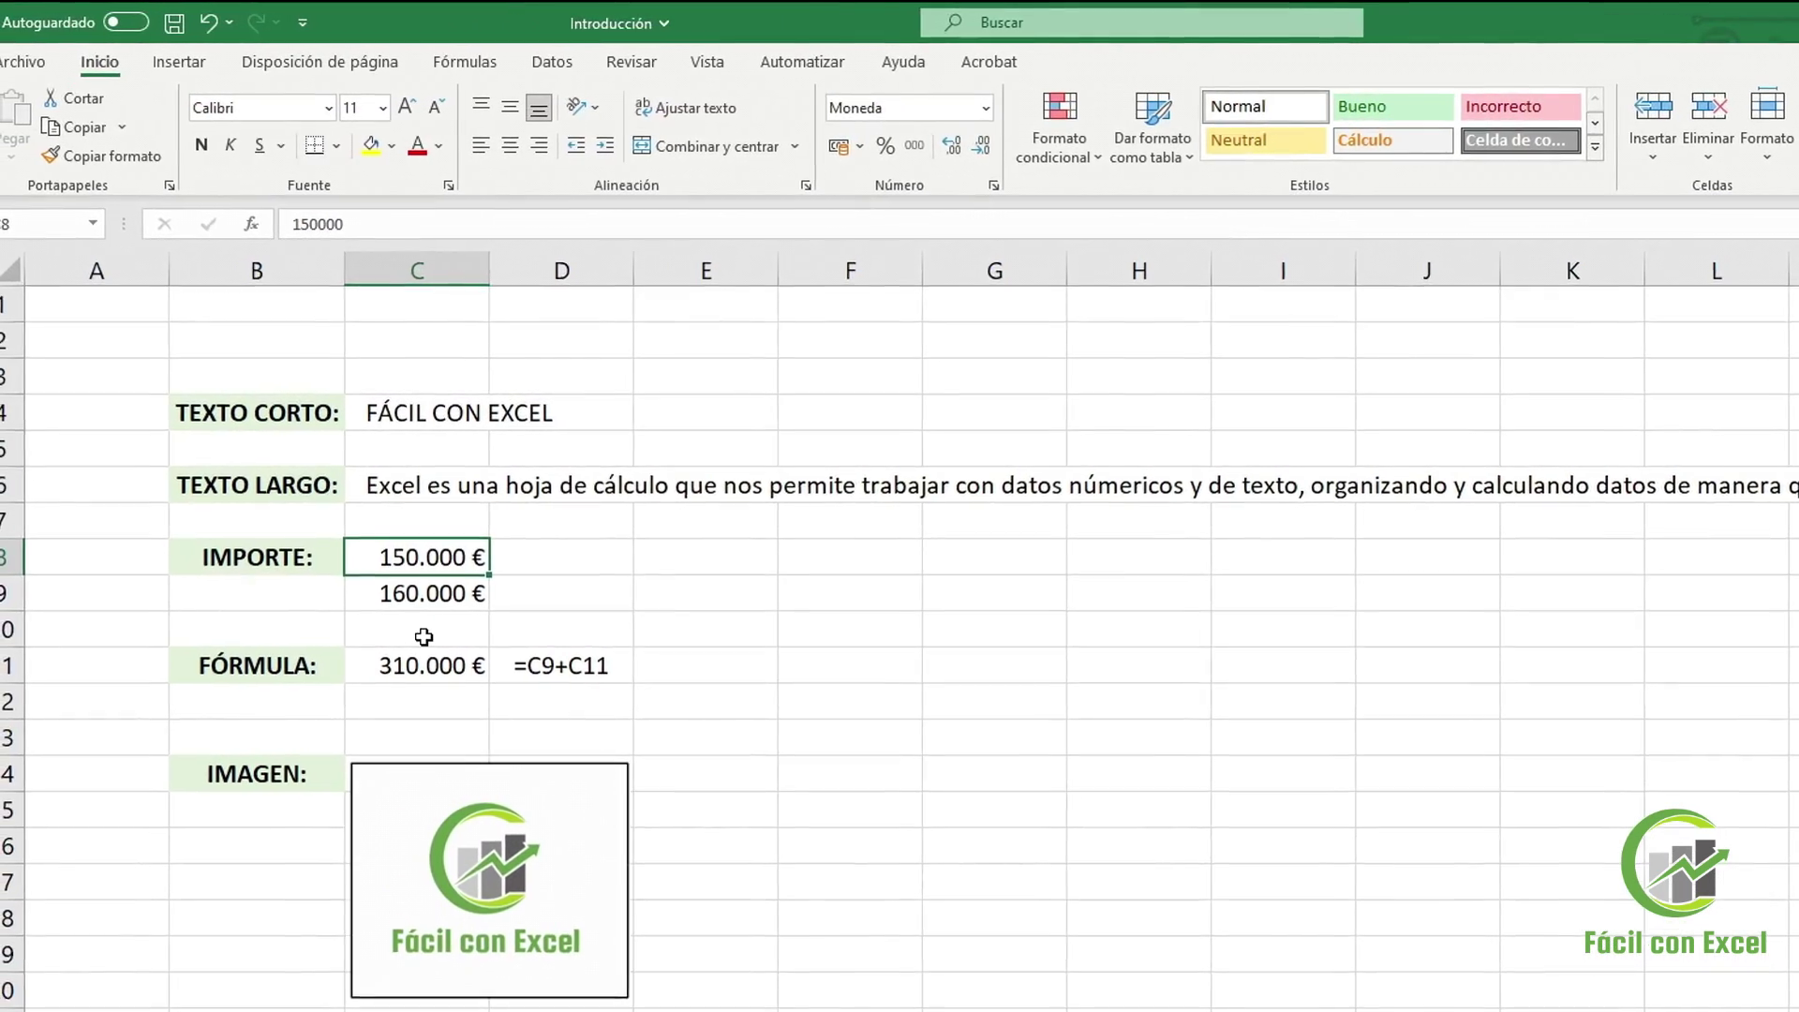
pyautogui.click(423, 663)
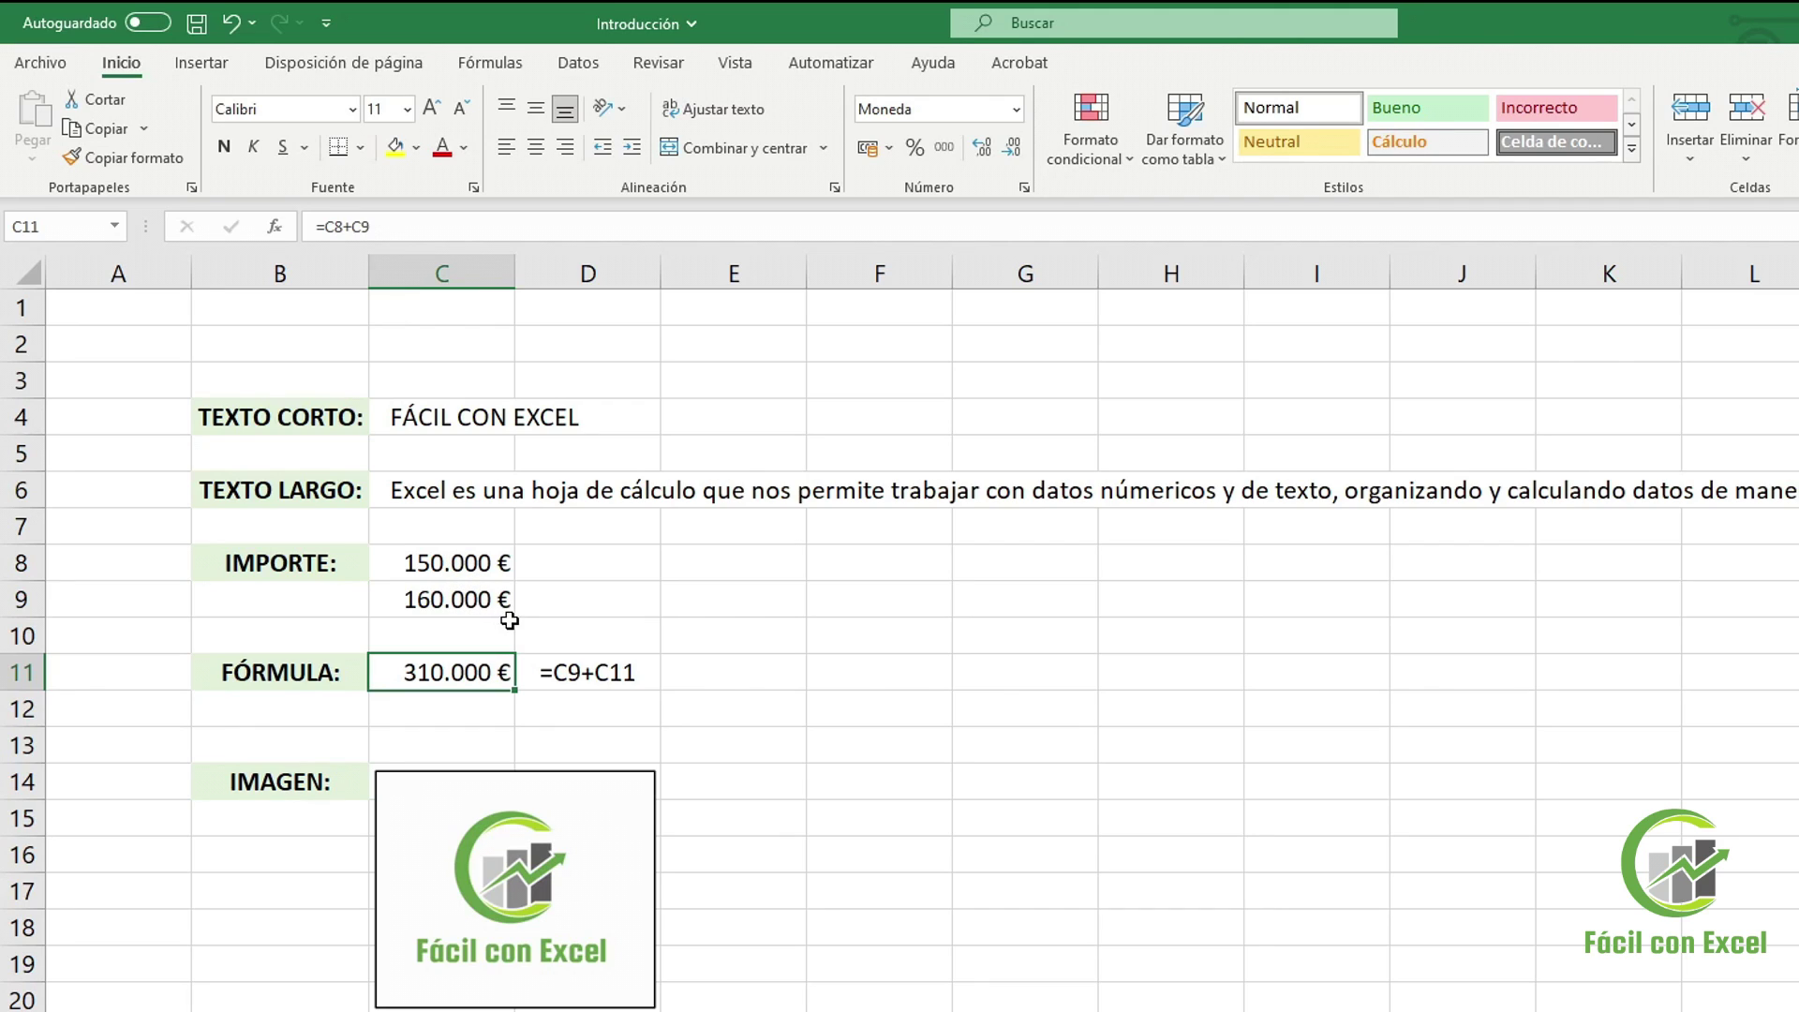
pyautogui.click(636, 672)
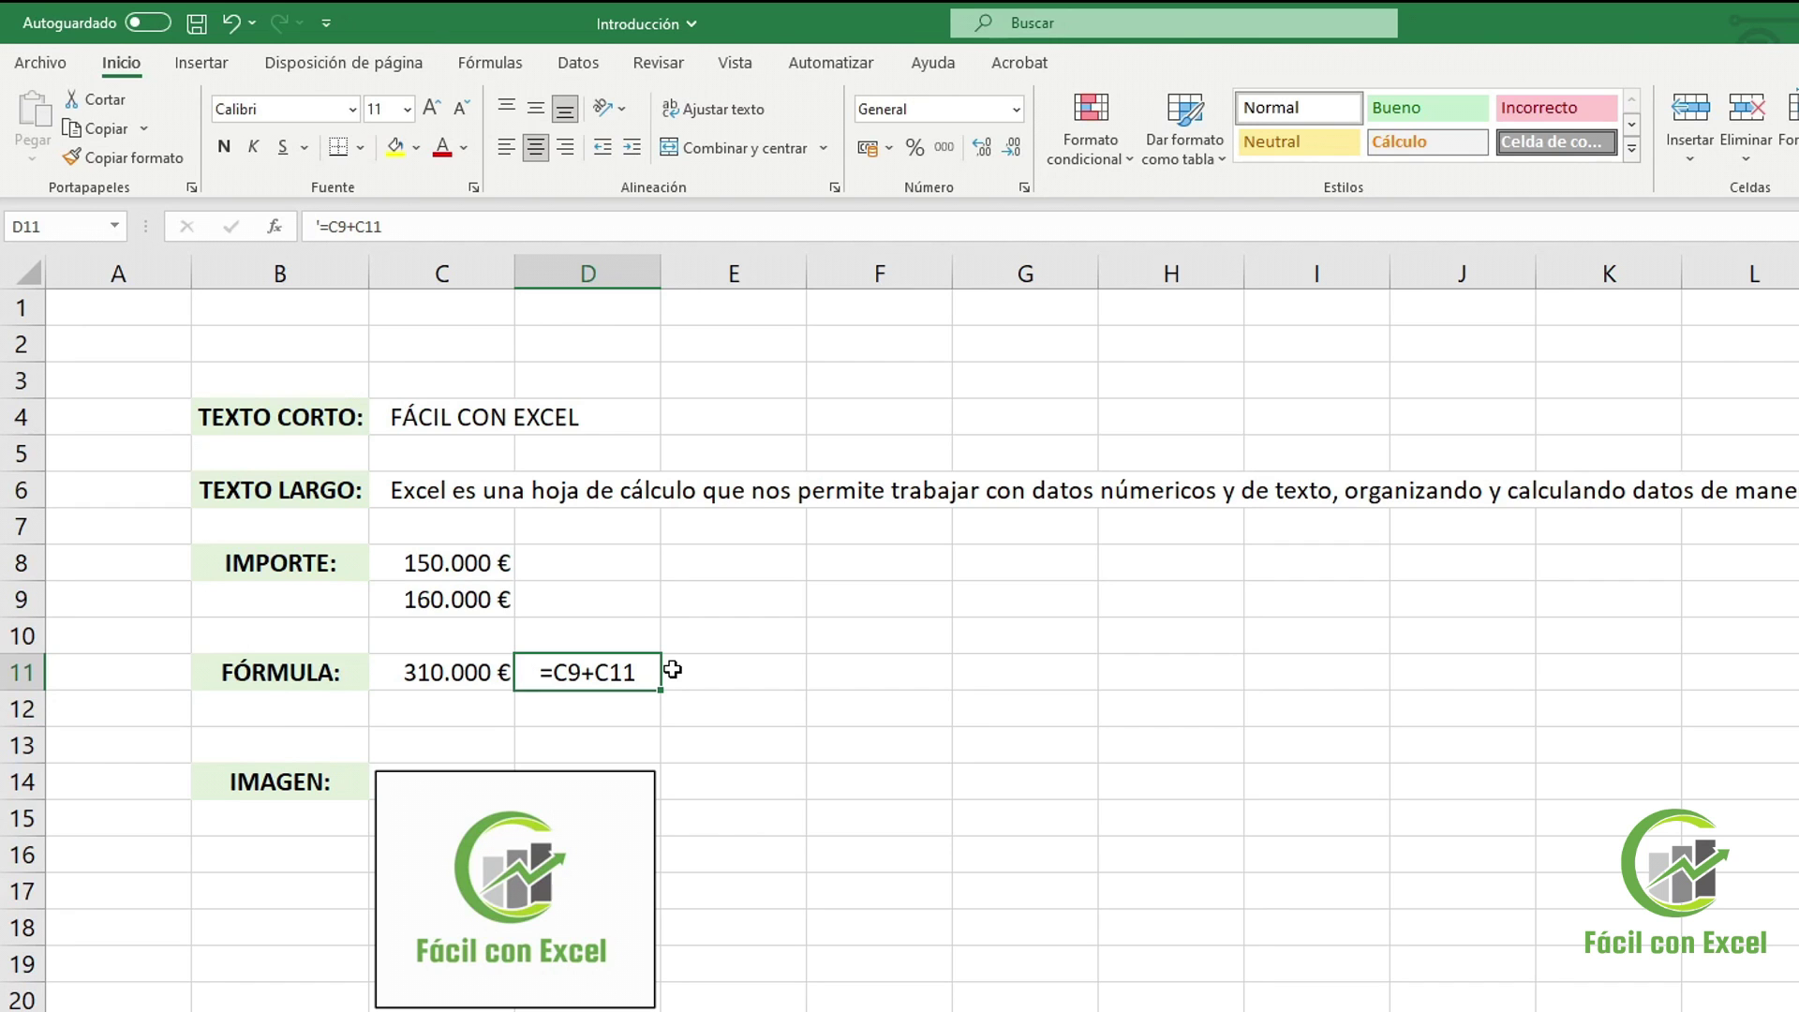
pyautogui.click(307, 223)
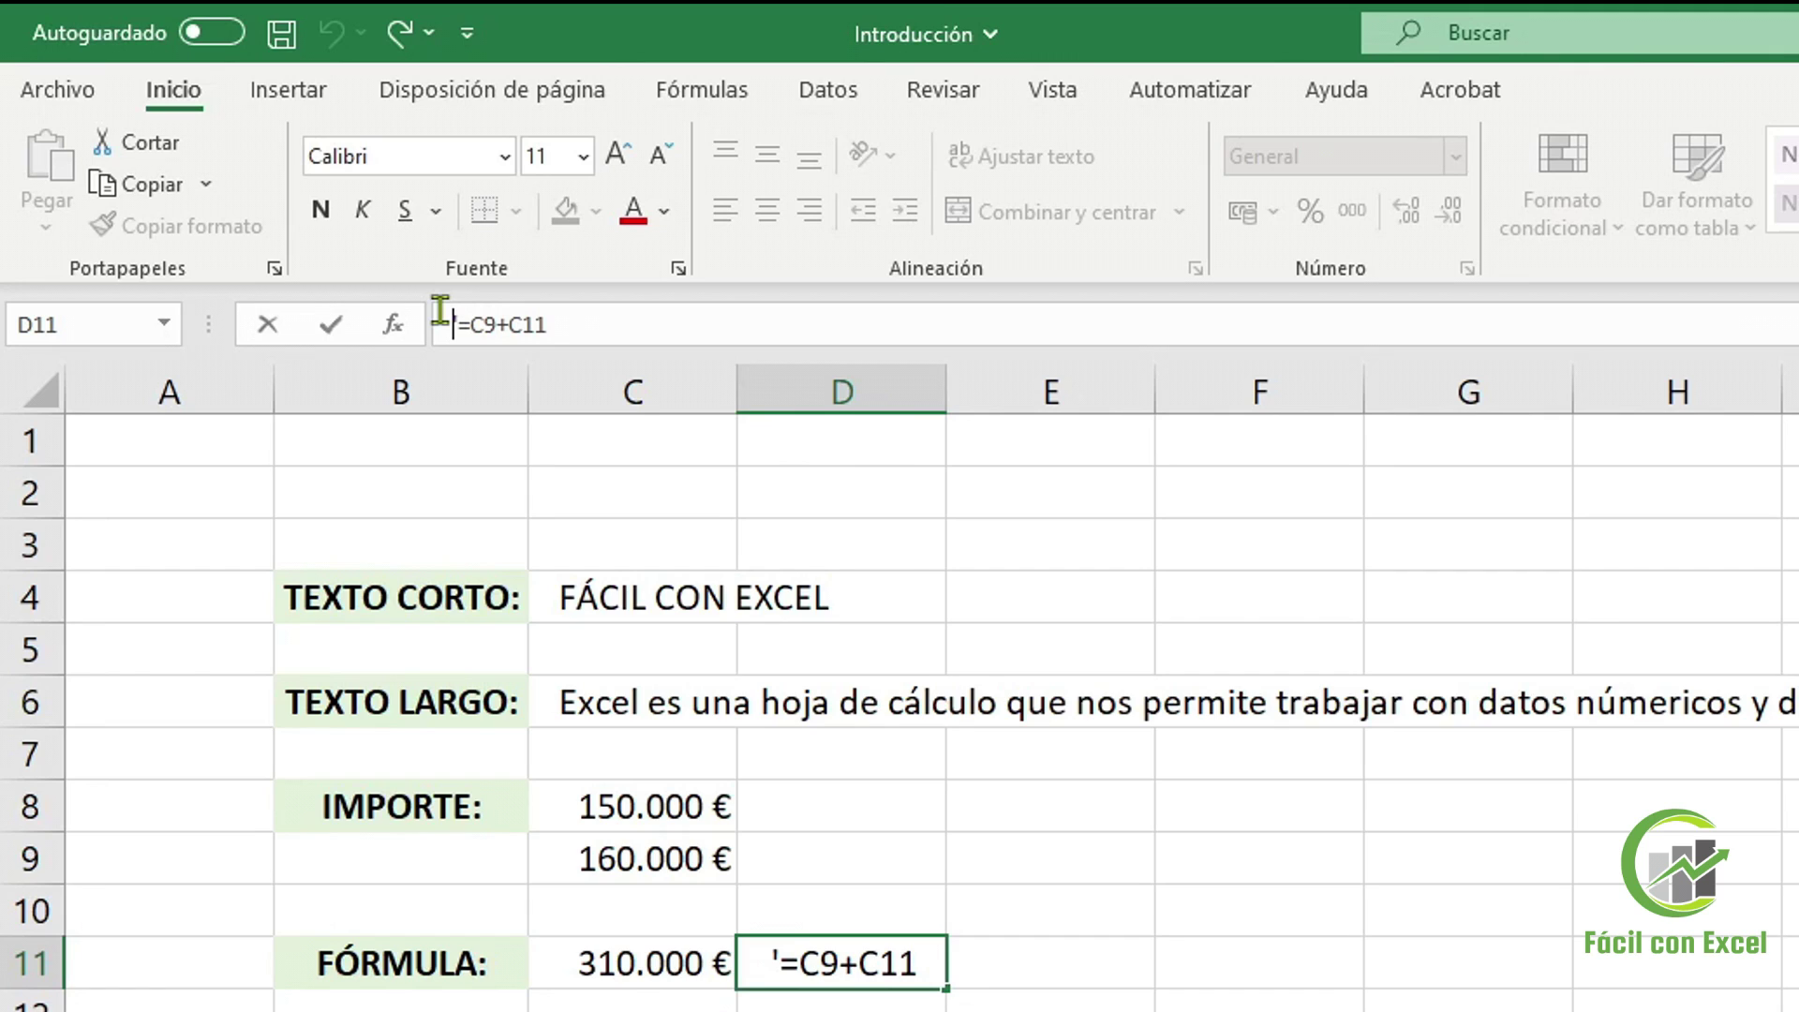
pyautogui.click(687, 946)
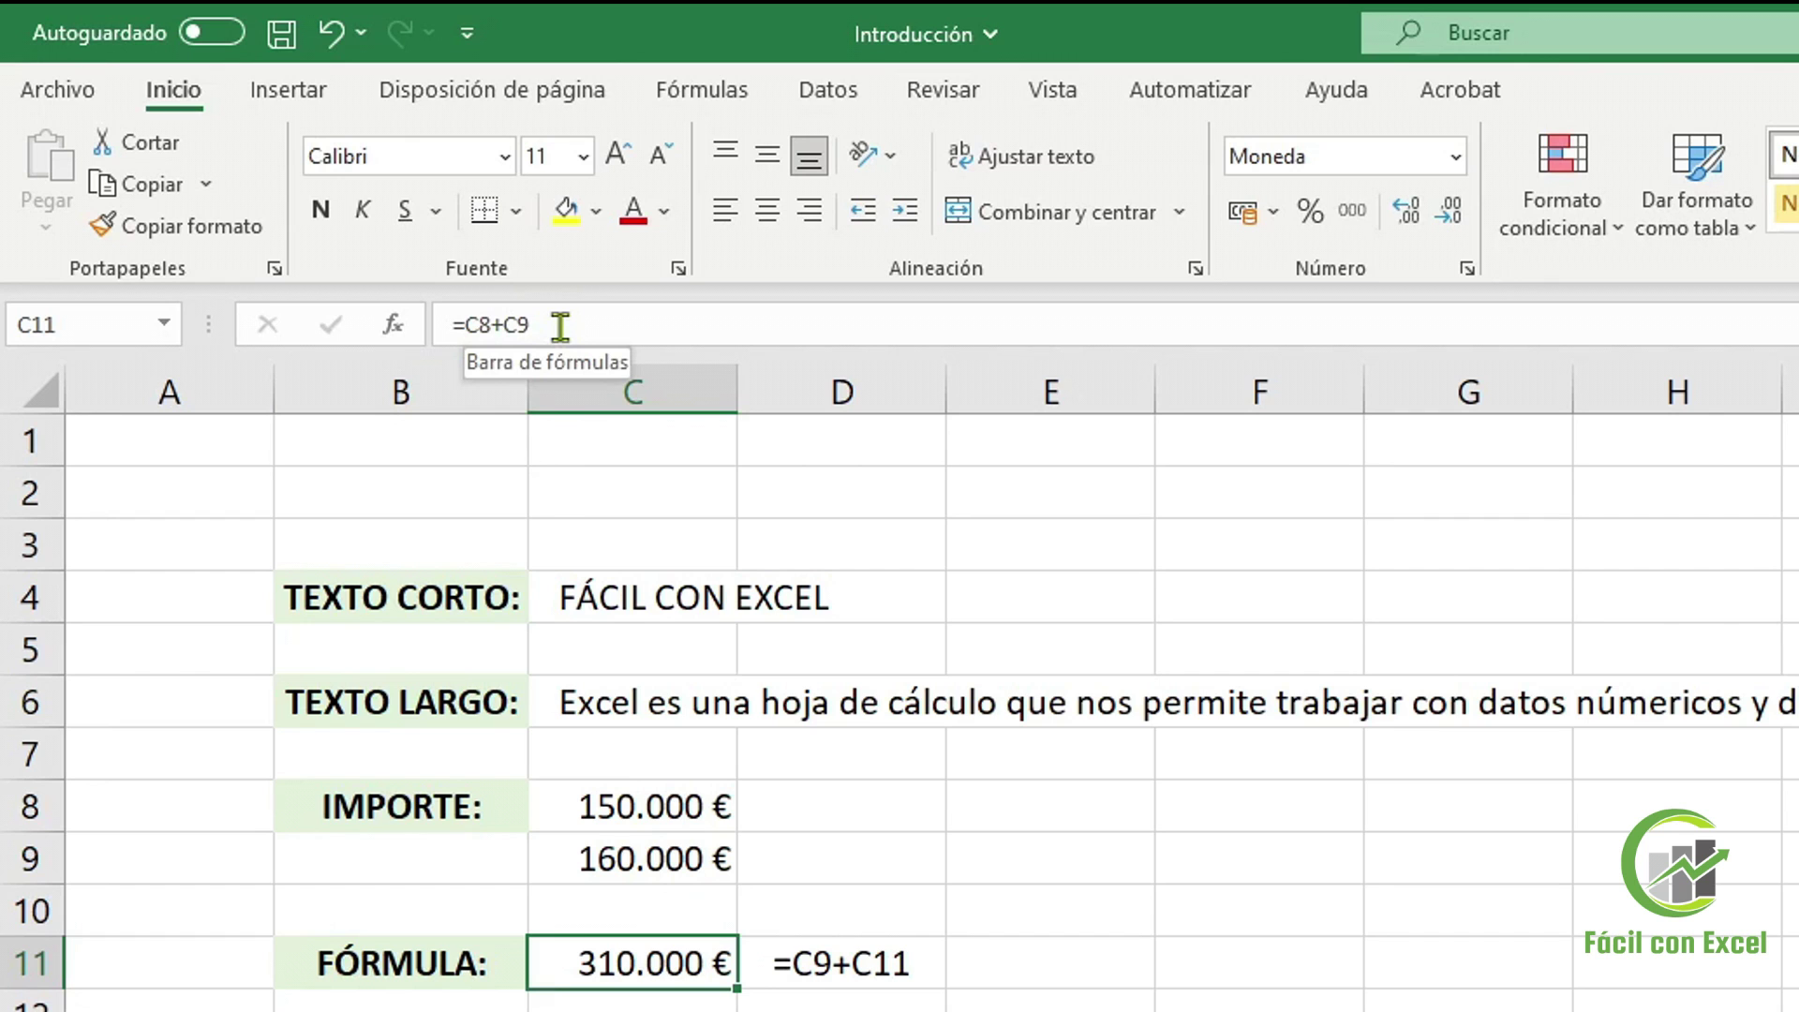
pyautogui.click(885, 956)
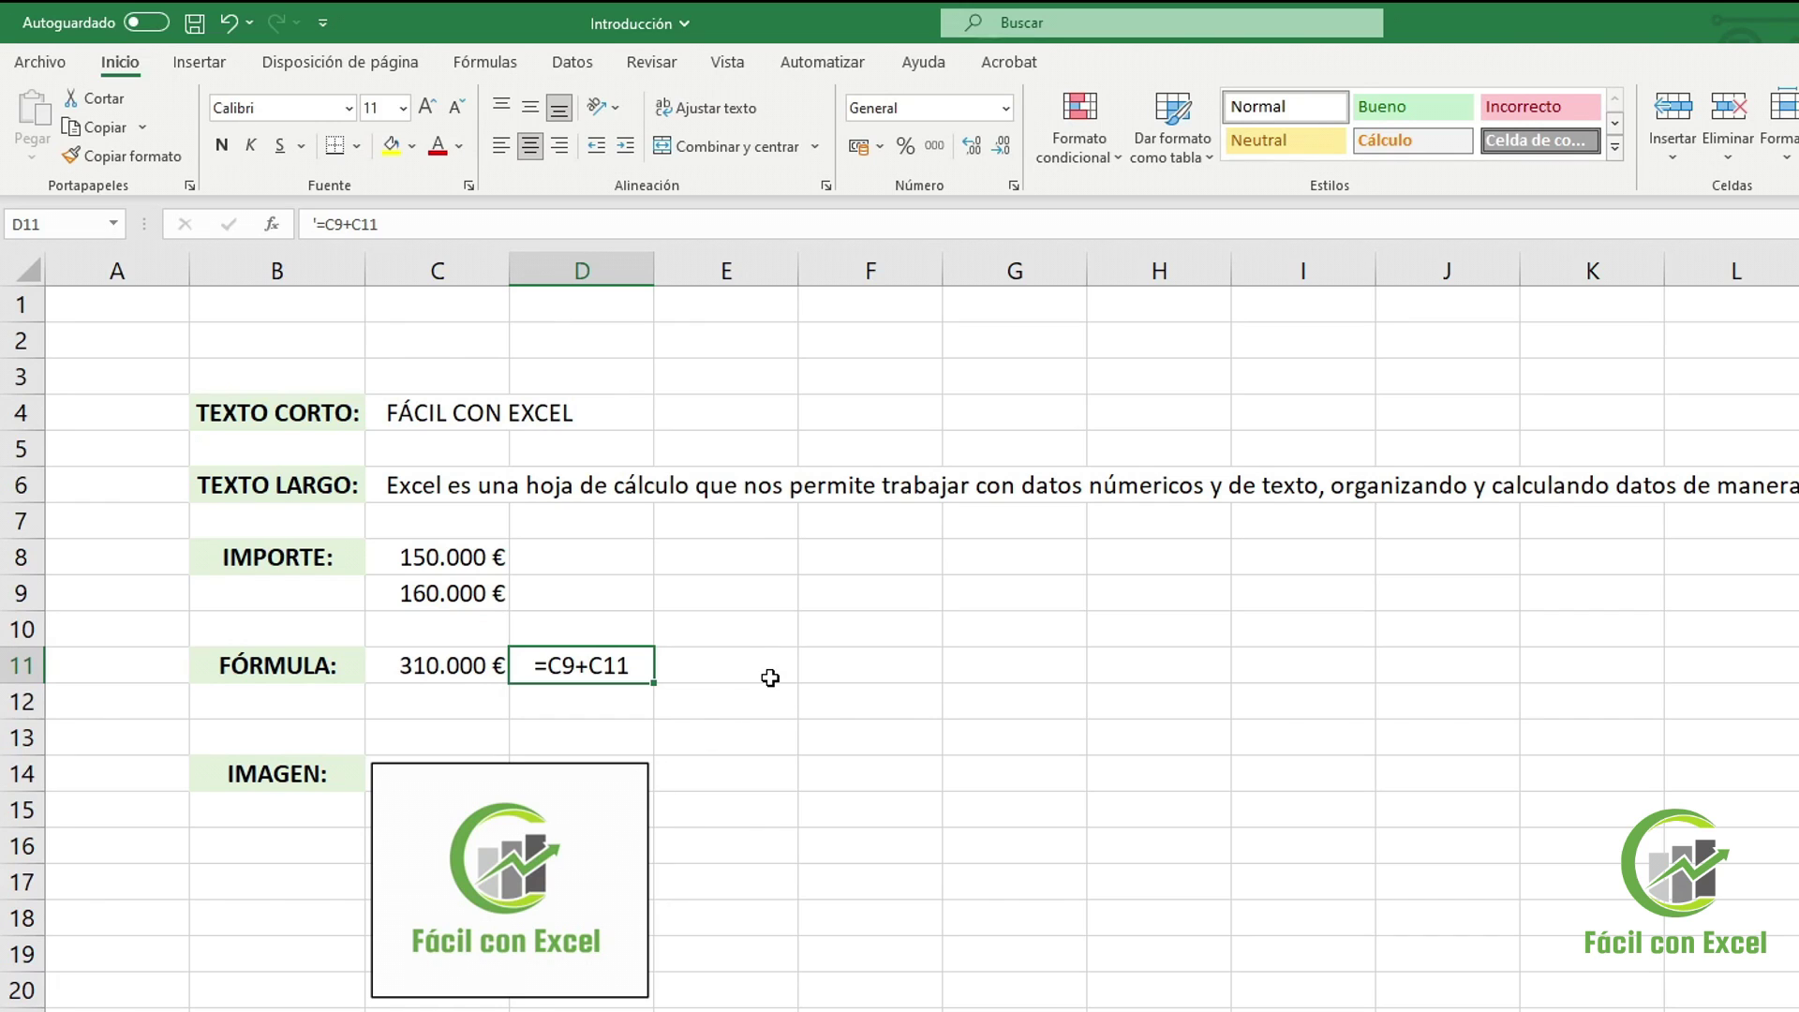
# Try starting an entry in cell E8 with the operators +, - and *, discarding each one
pyautogui.click(719, 557)
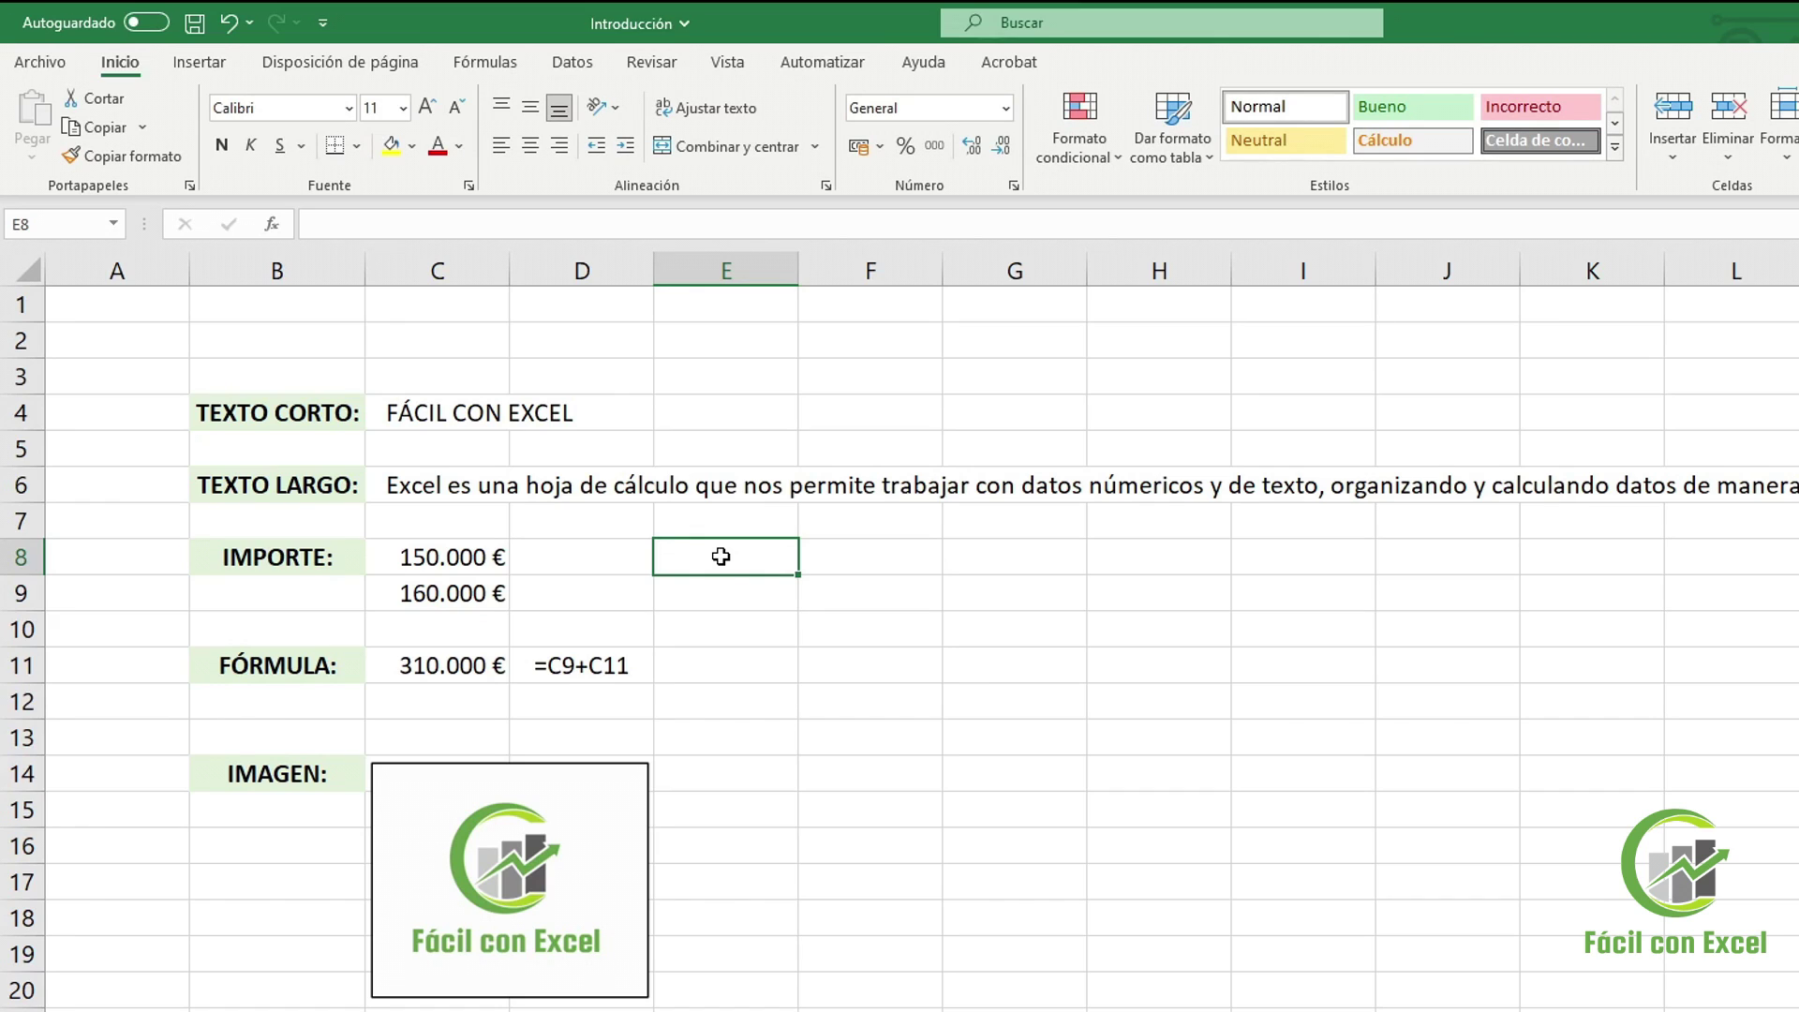
pyautogui.write('+')
pyautogui.press('Escape')
pyautogui.write('-')
pyautogui.press('Escape')
pyautogui.write('*')
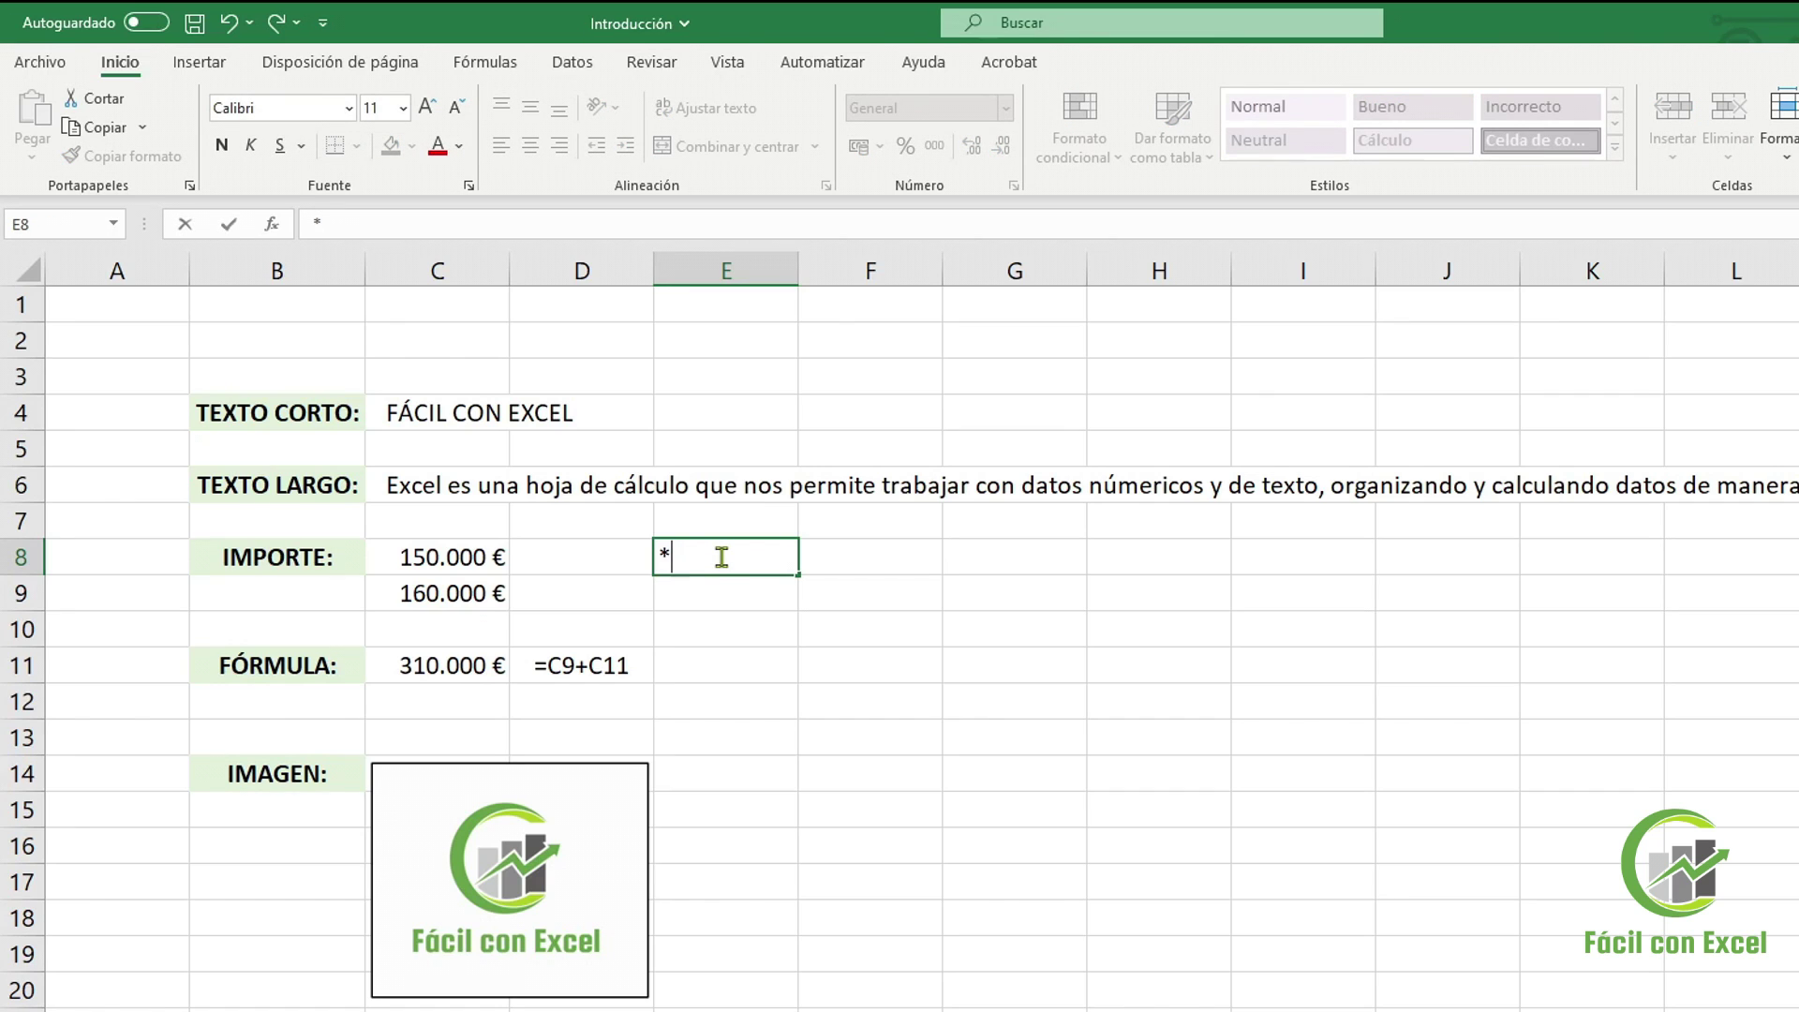
pyautogui.press('Escape')
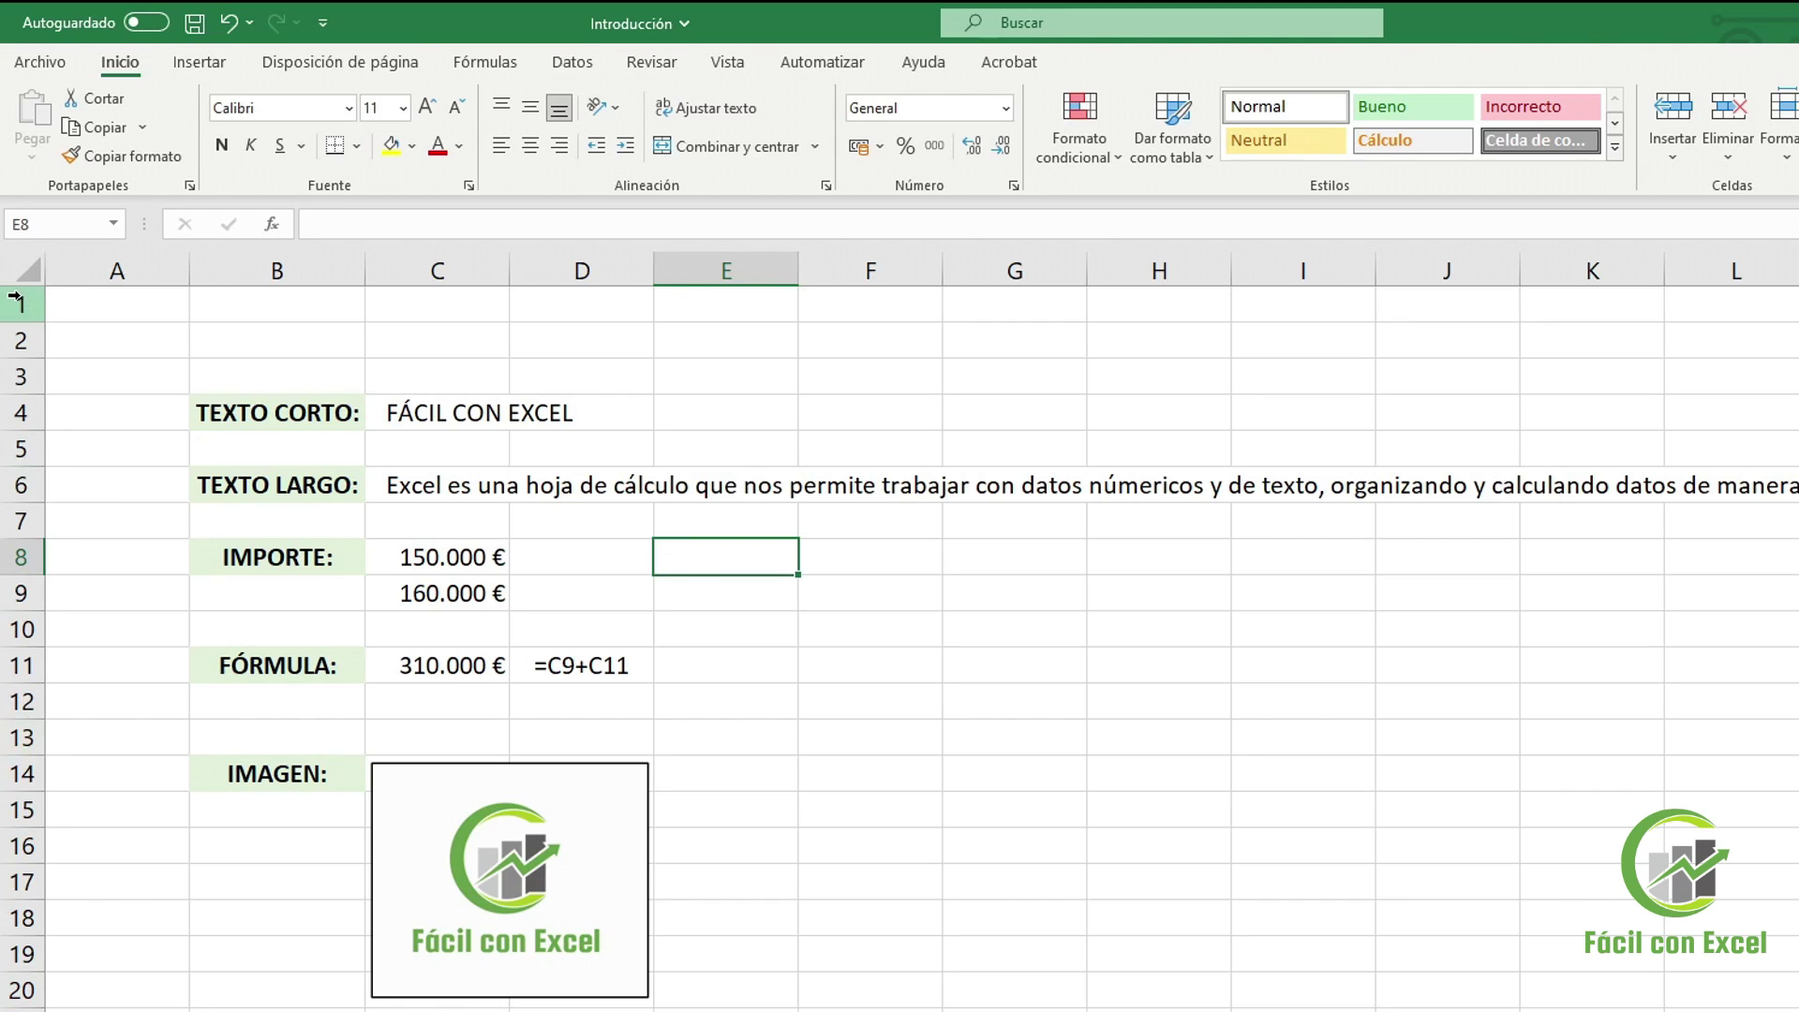
# Examine the numbered rows from row 1 downward and the lettered columns from column A across
pyautogui.moveTo(21, 304); pyautogui.dragTo(21, 991)
pyautogui.click(128, 255)
pyautogui.moveTo(129, 256); pyautogui.dragTo(1362, 296)
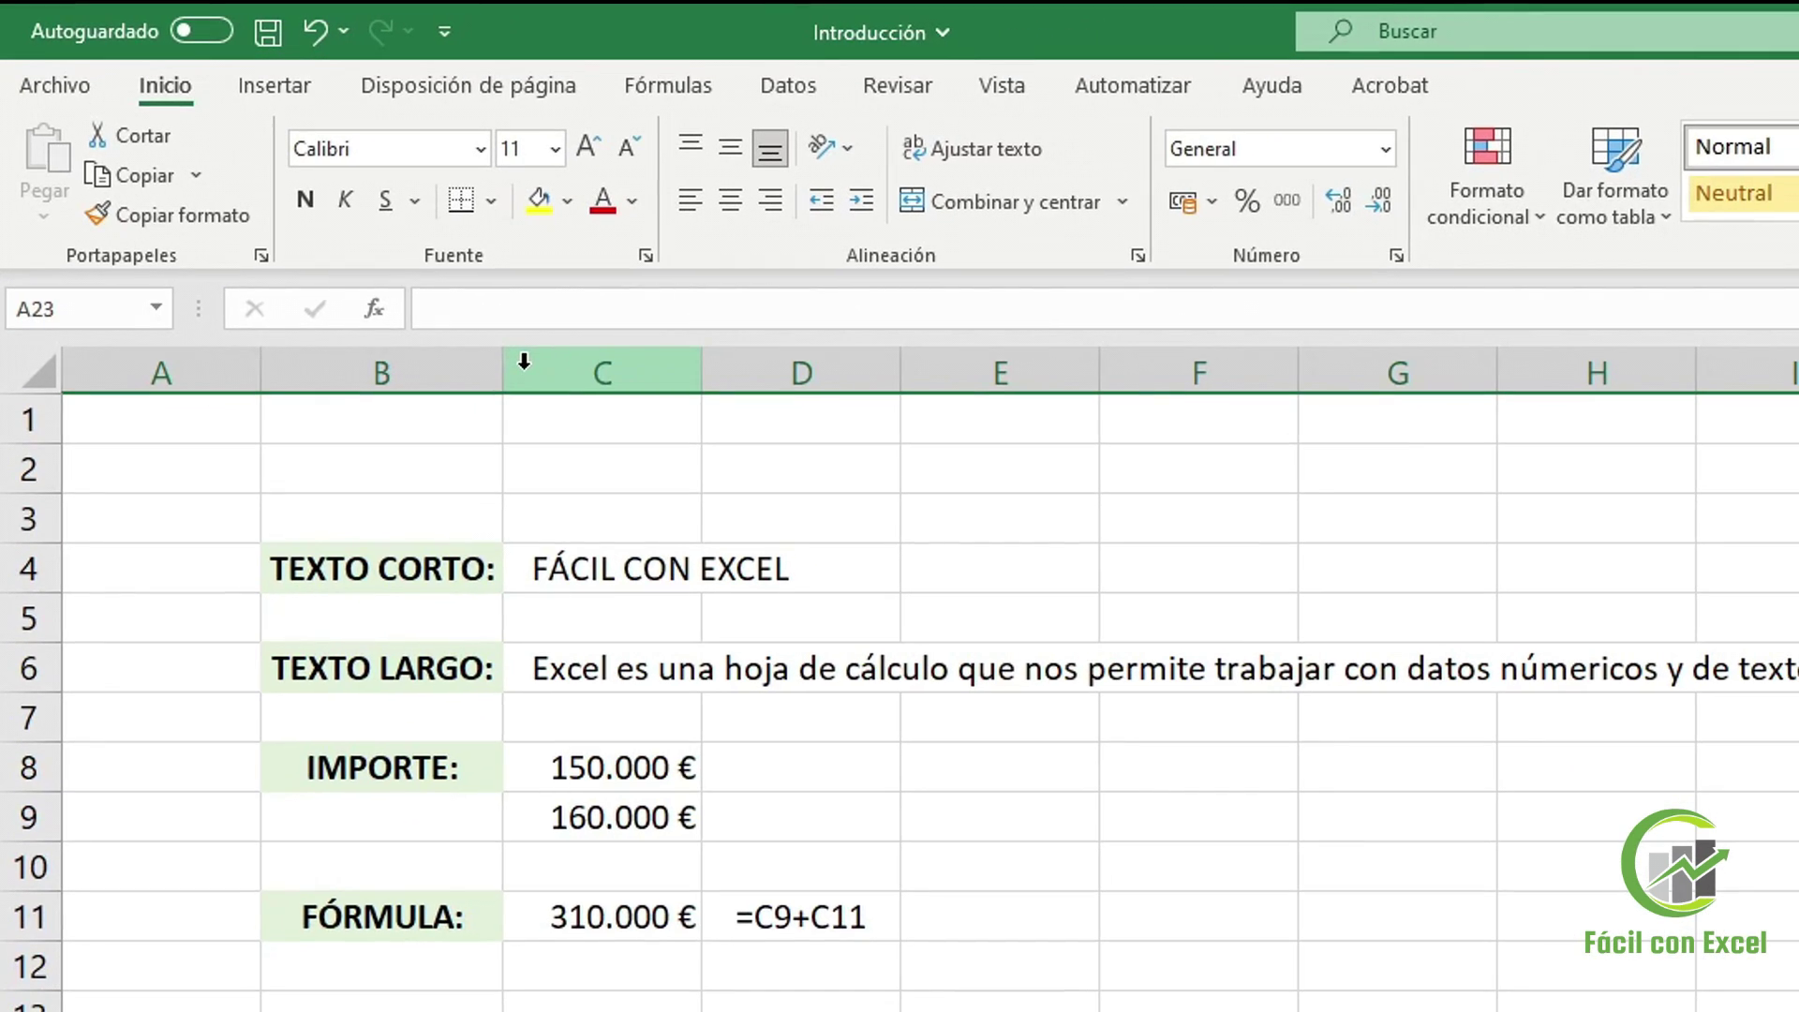
# Insert a blank column before column C
pyautogui.click(598, 413)
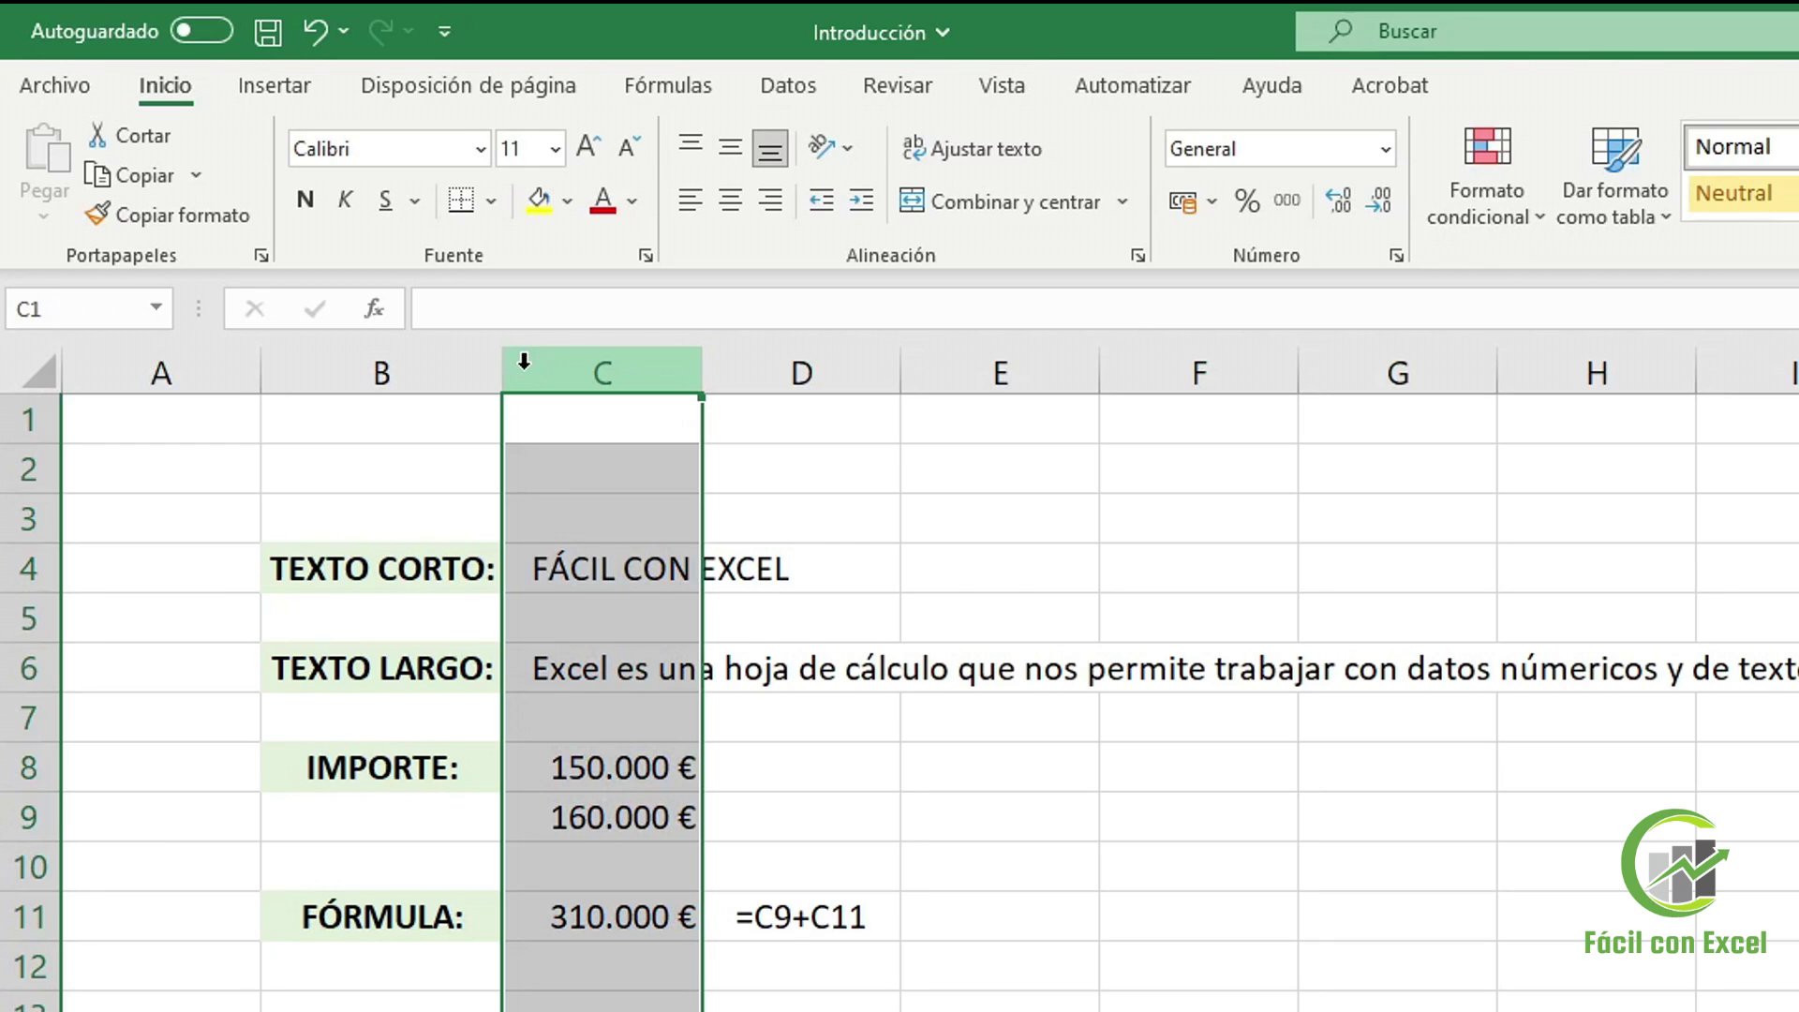
pyautogui.rightClick(525, 365)
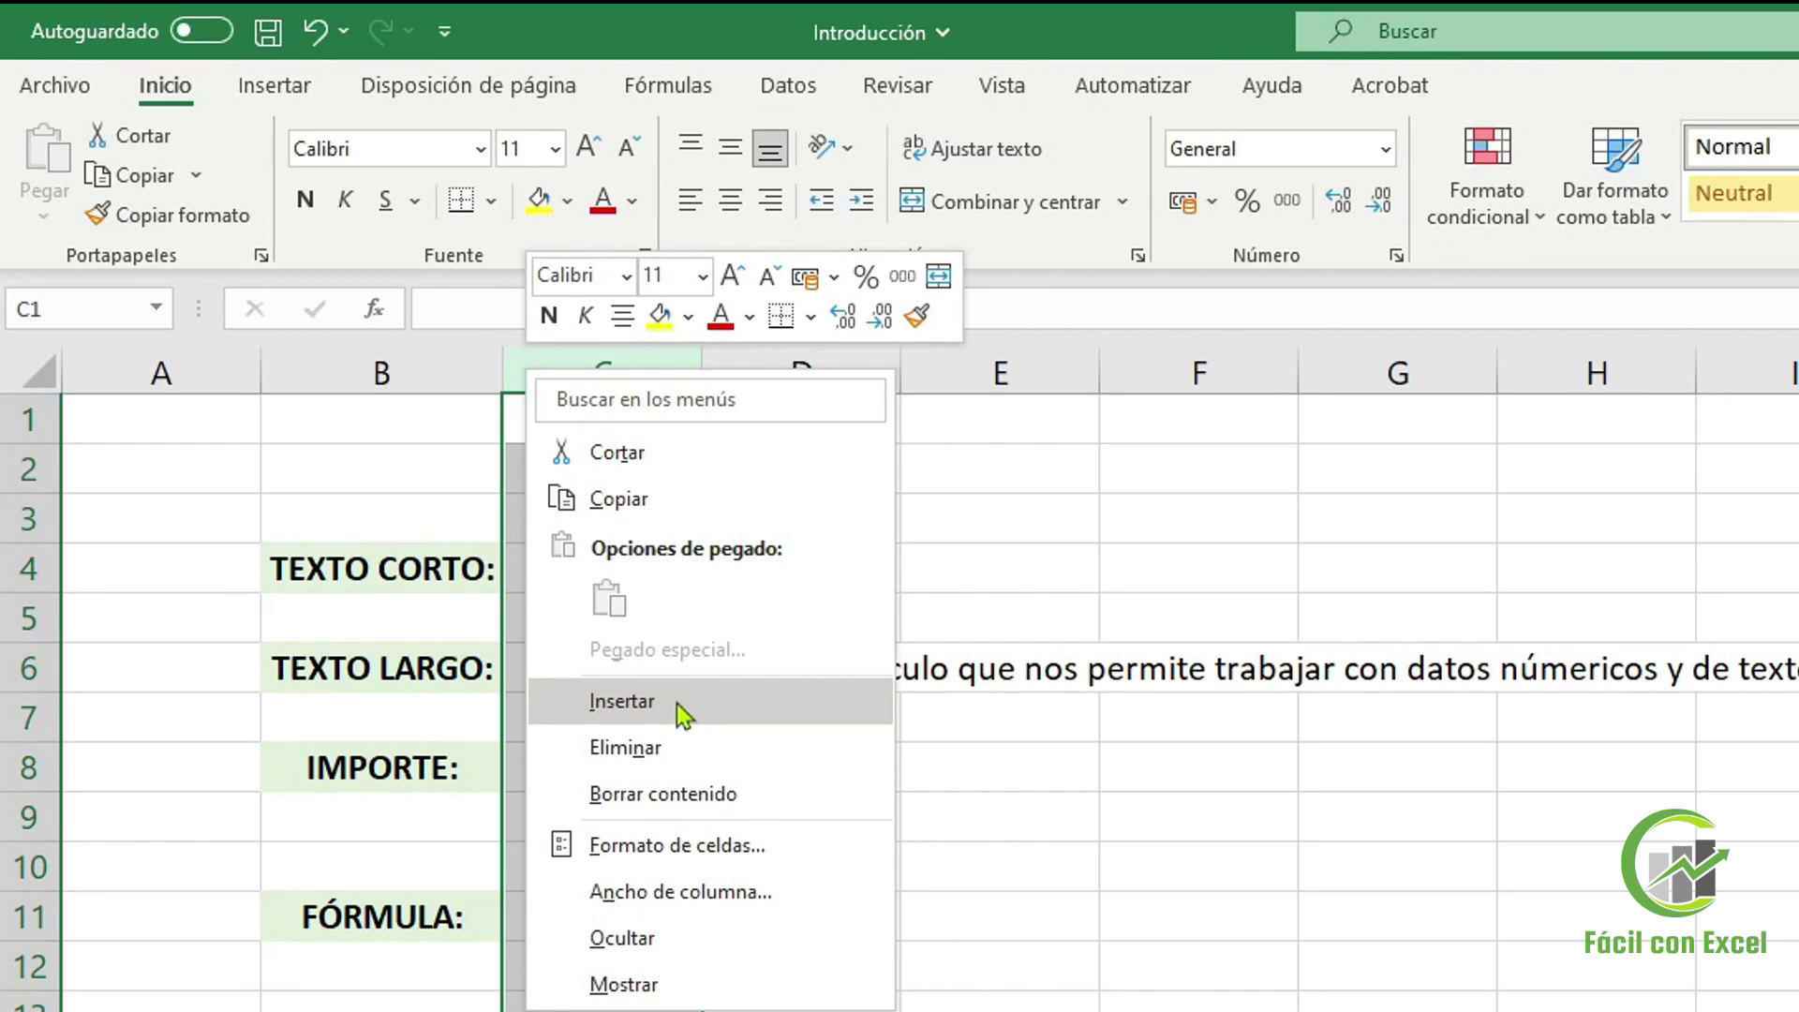
pyautogui.click(622, 701)
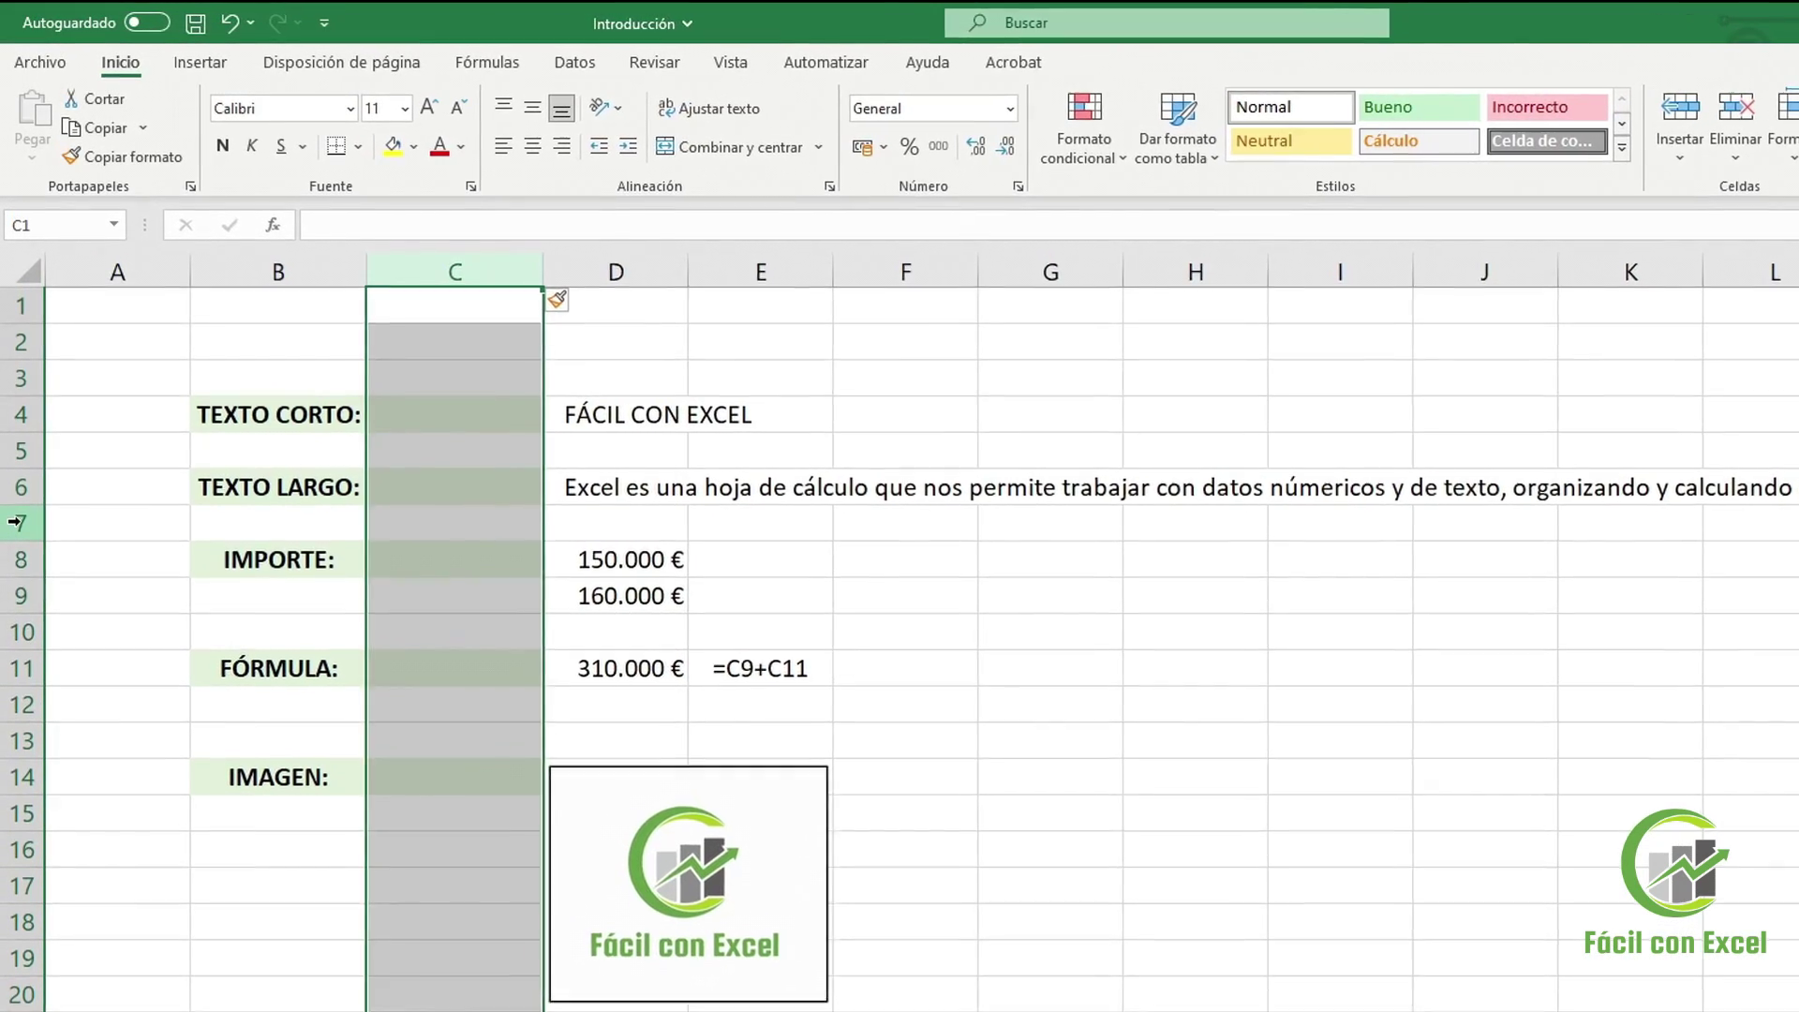
# Insert a blank row above row 7, and undo that insertion
pyautogui.click(17, 539)
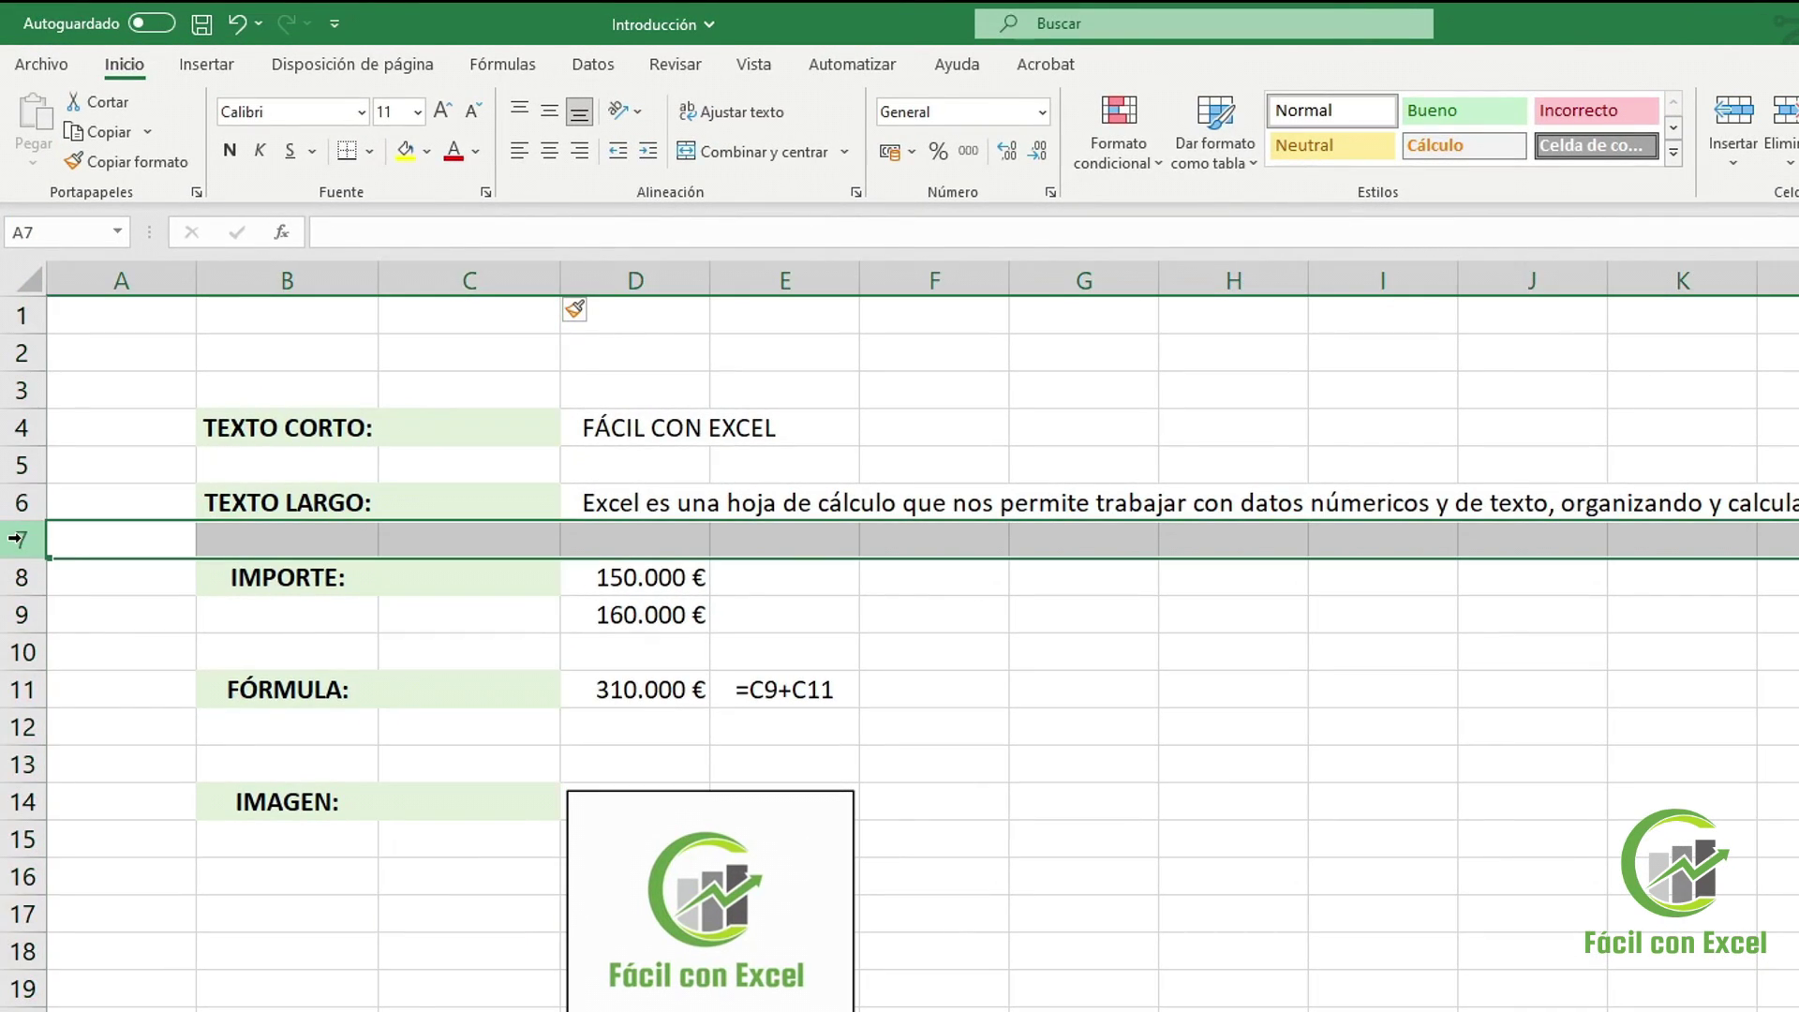
pyautogui.rightClick(18, 540)
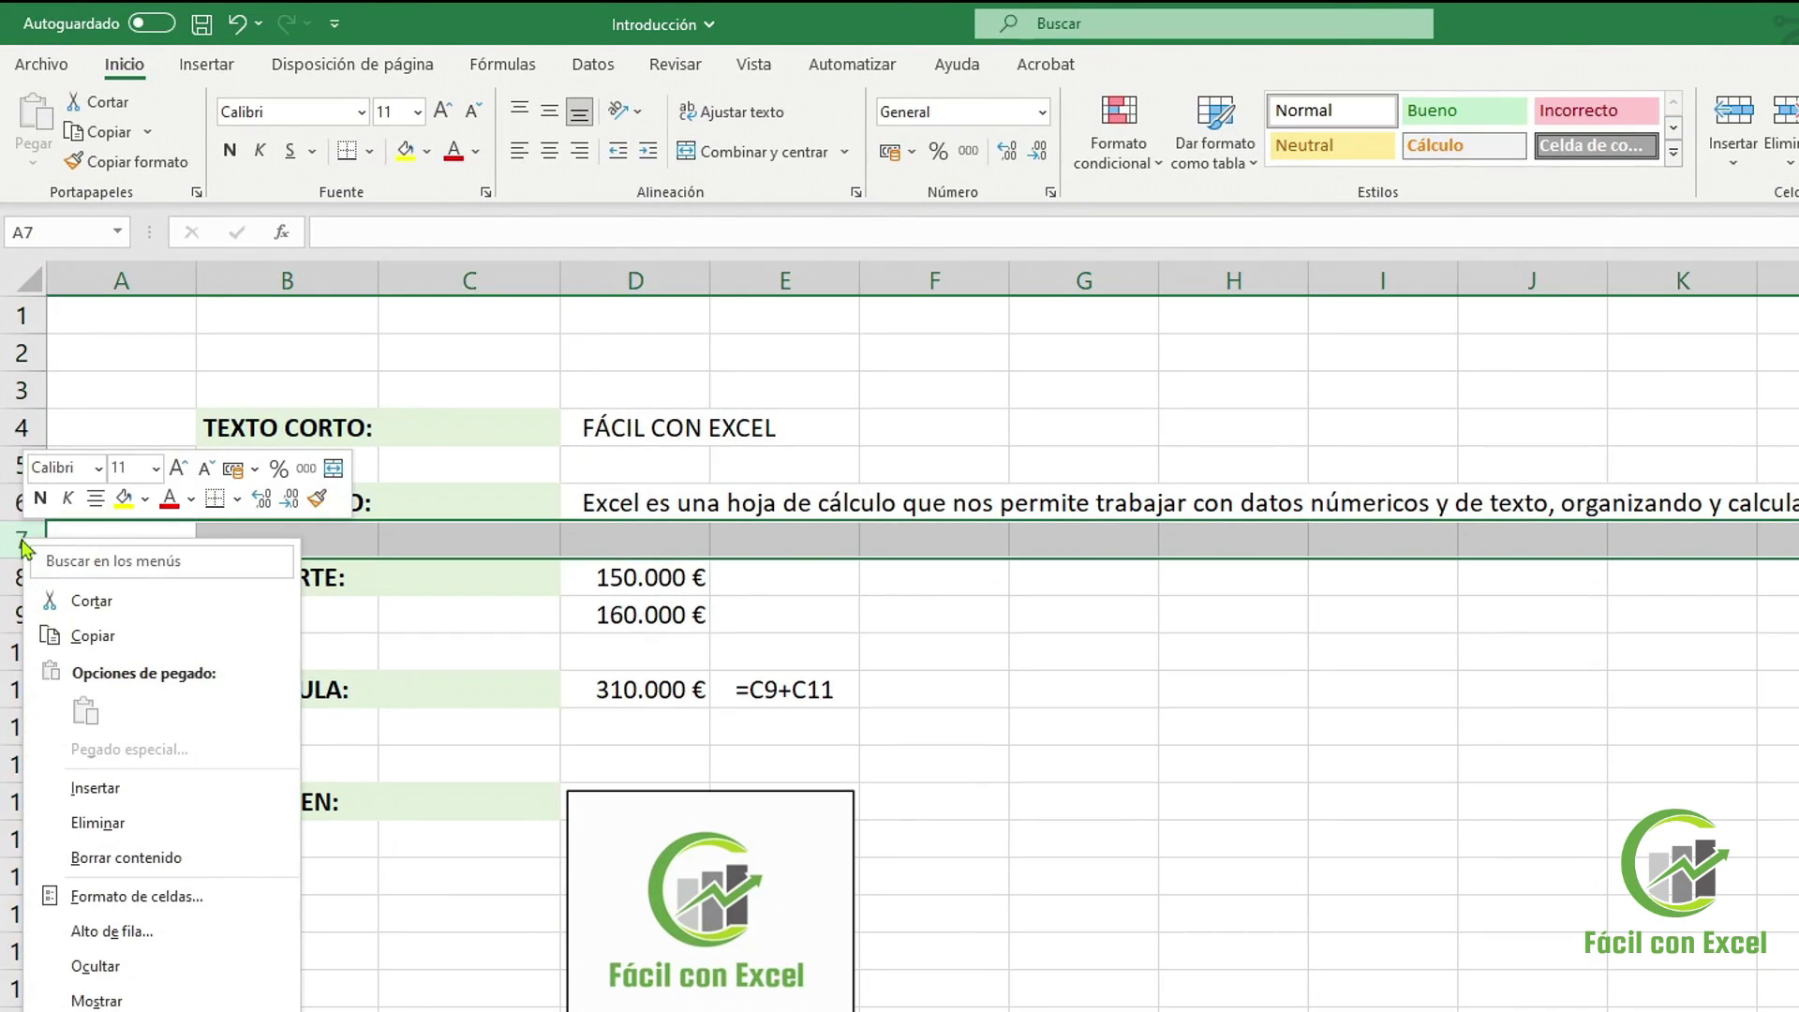
pyautogui.click(117, 787)
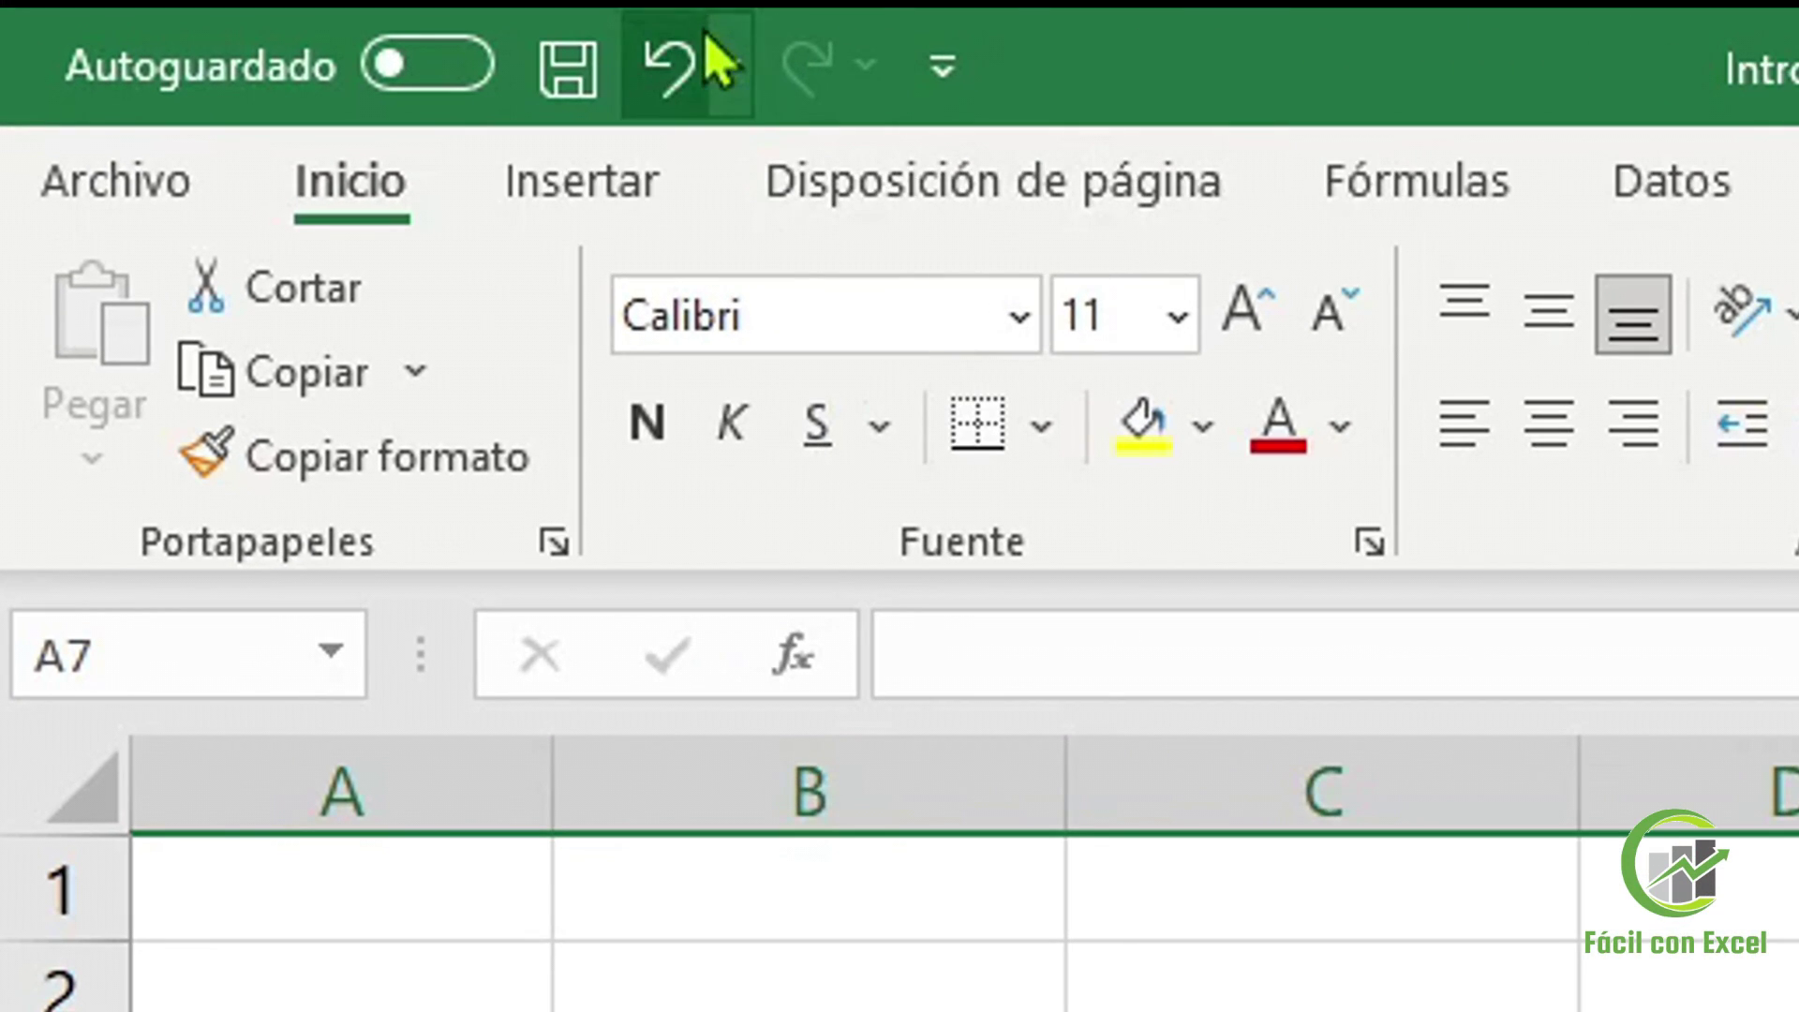
pyautogui.click(667, 105)
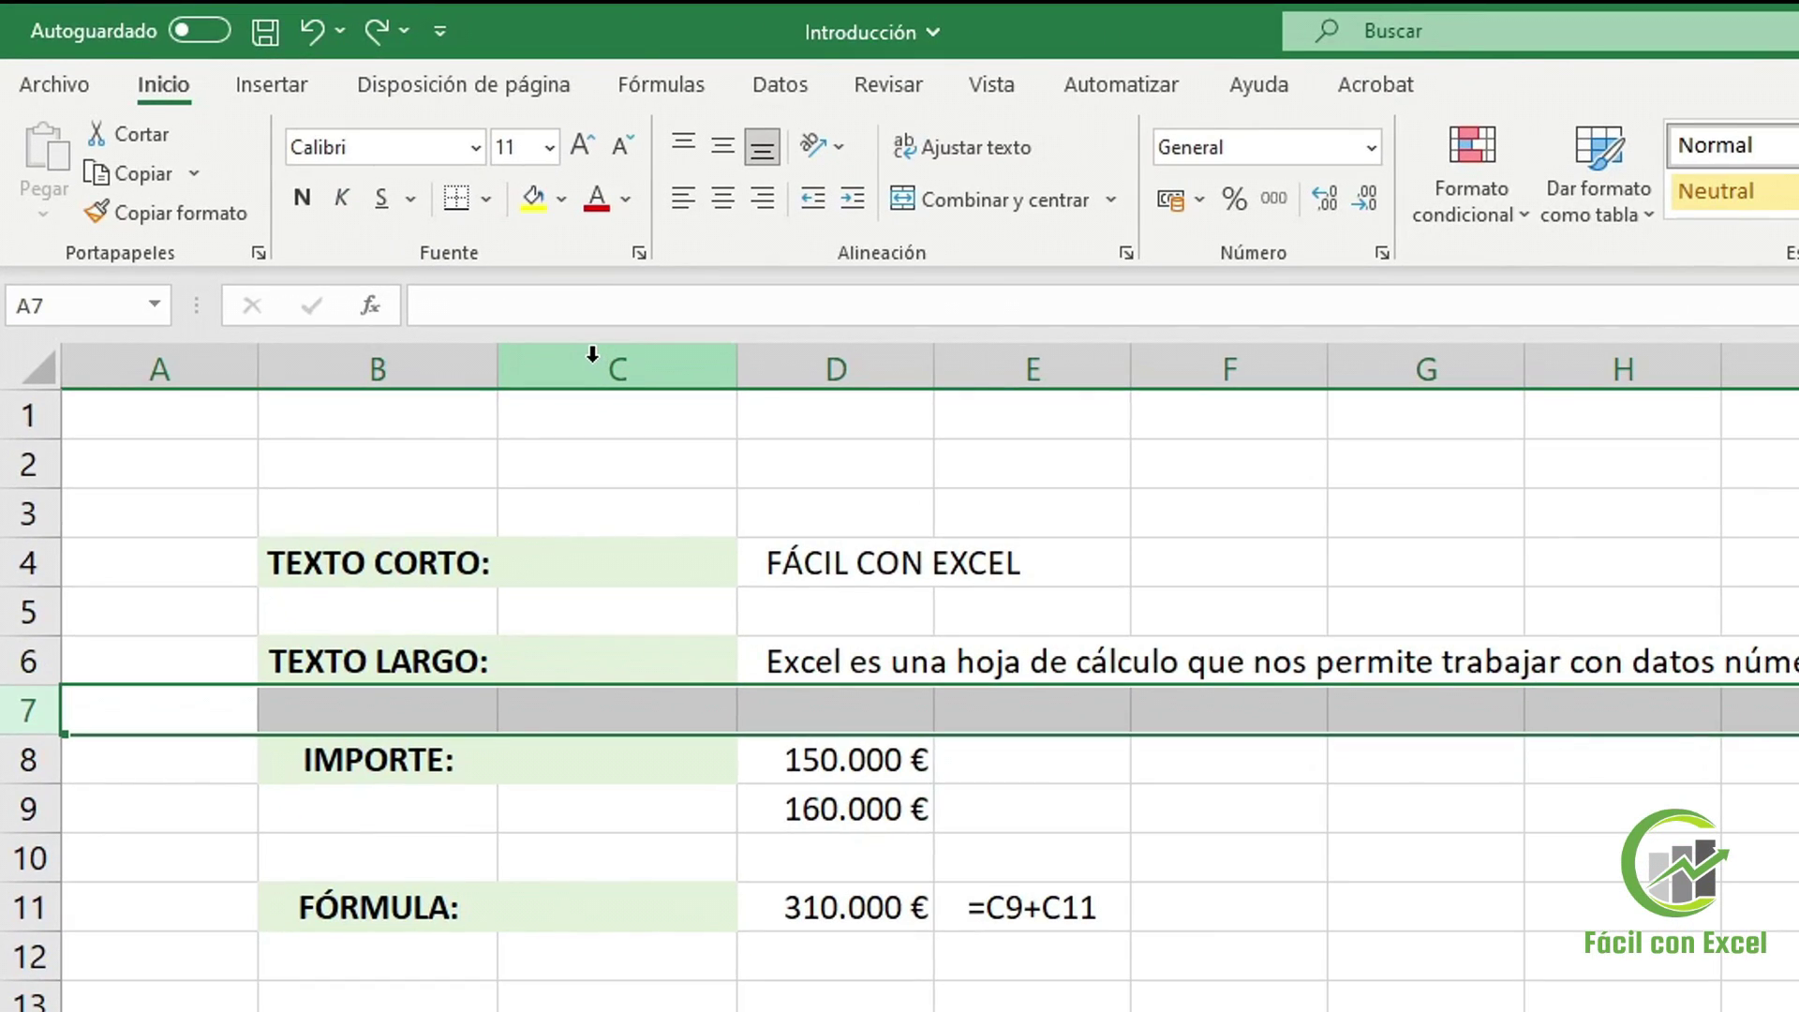
# Delete the blank column C that sits between the labels and the data
pyautogui.click(592, 354)
pyautogui.rightClick(593, 375)
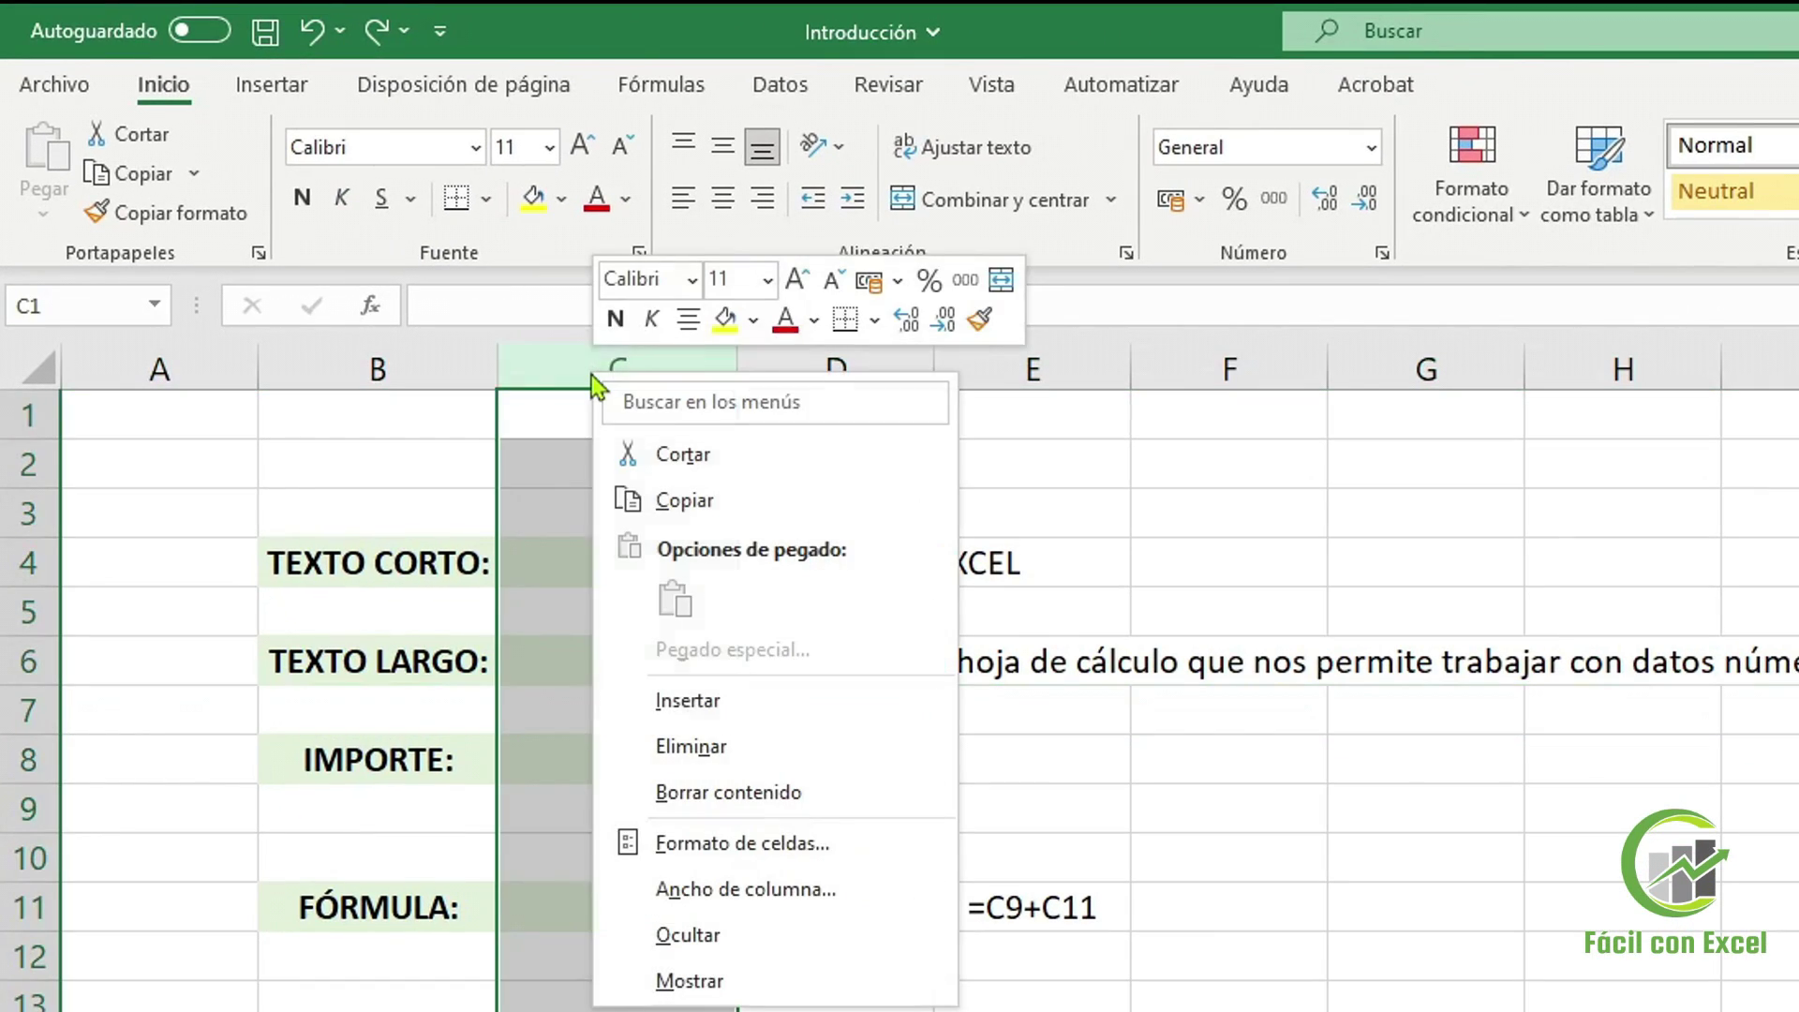
pyautogui.click(736, 761)
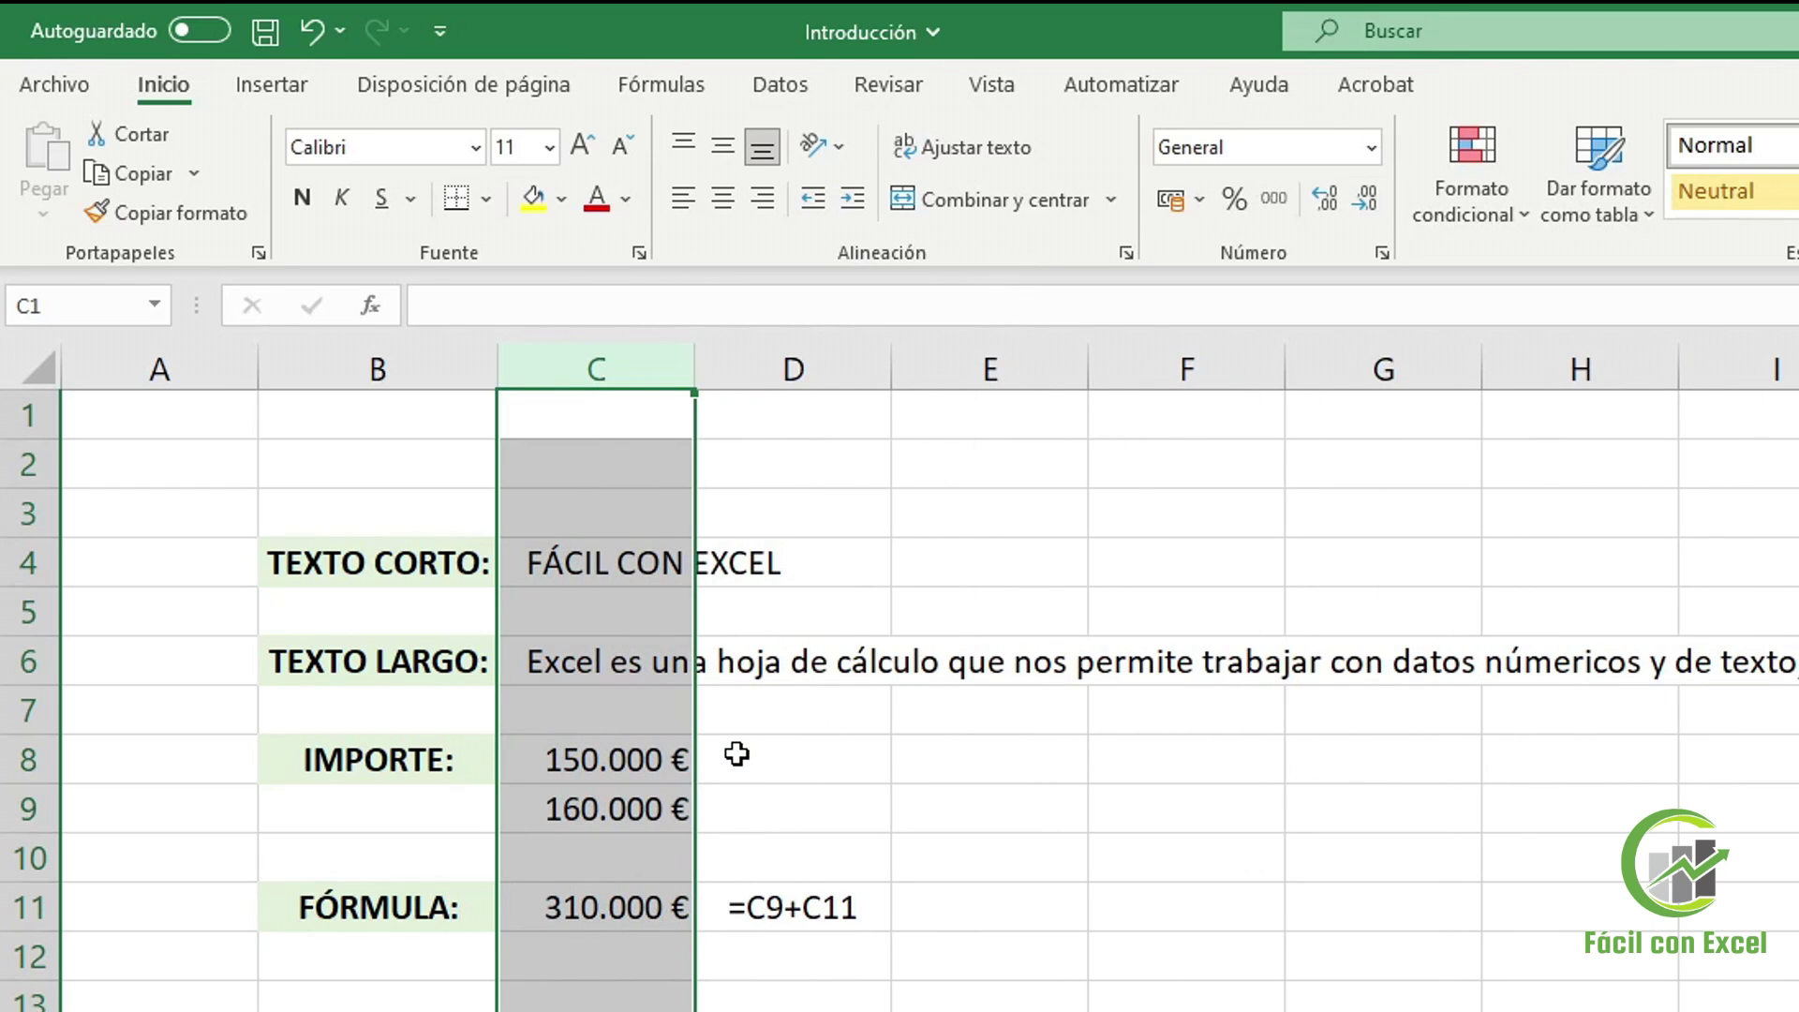
# Delete column C containing the texts, amounts and formula result, and undo the deletion
pyautogui.rightClick(620, 373)
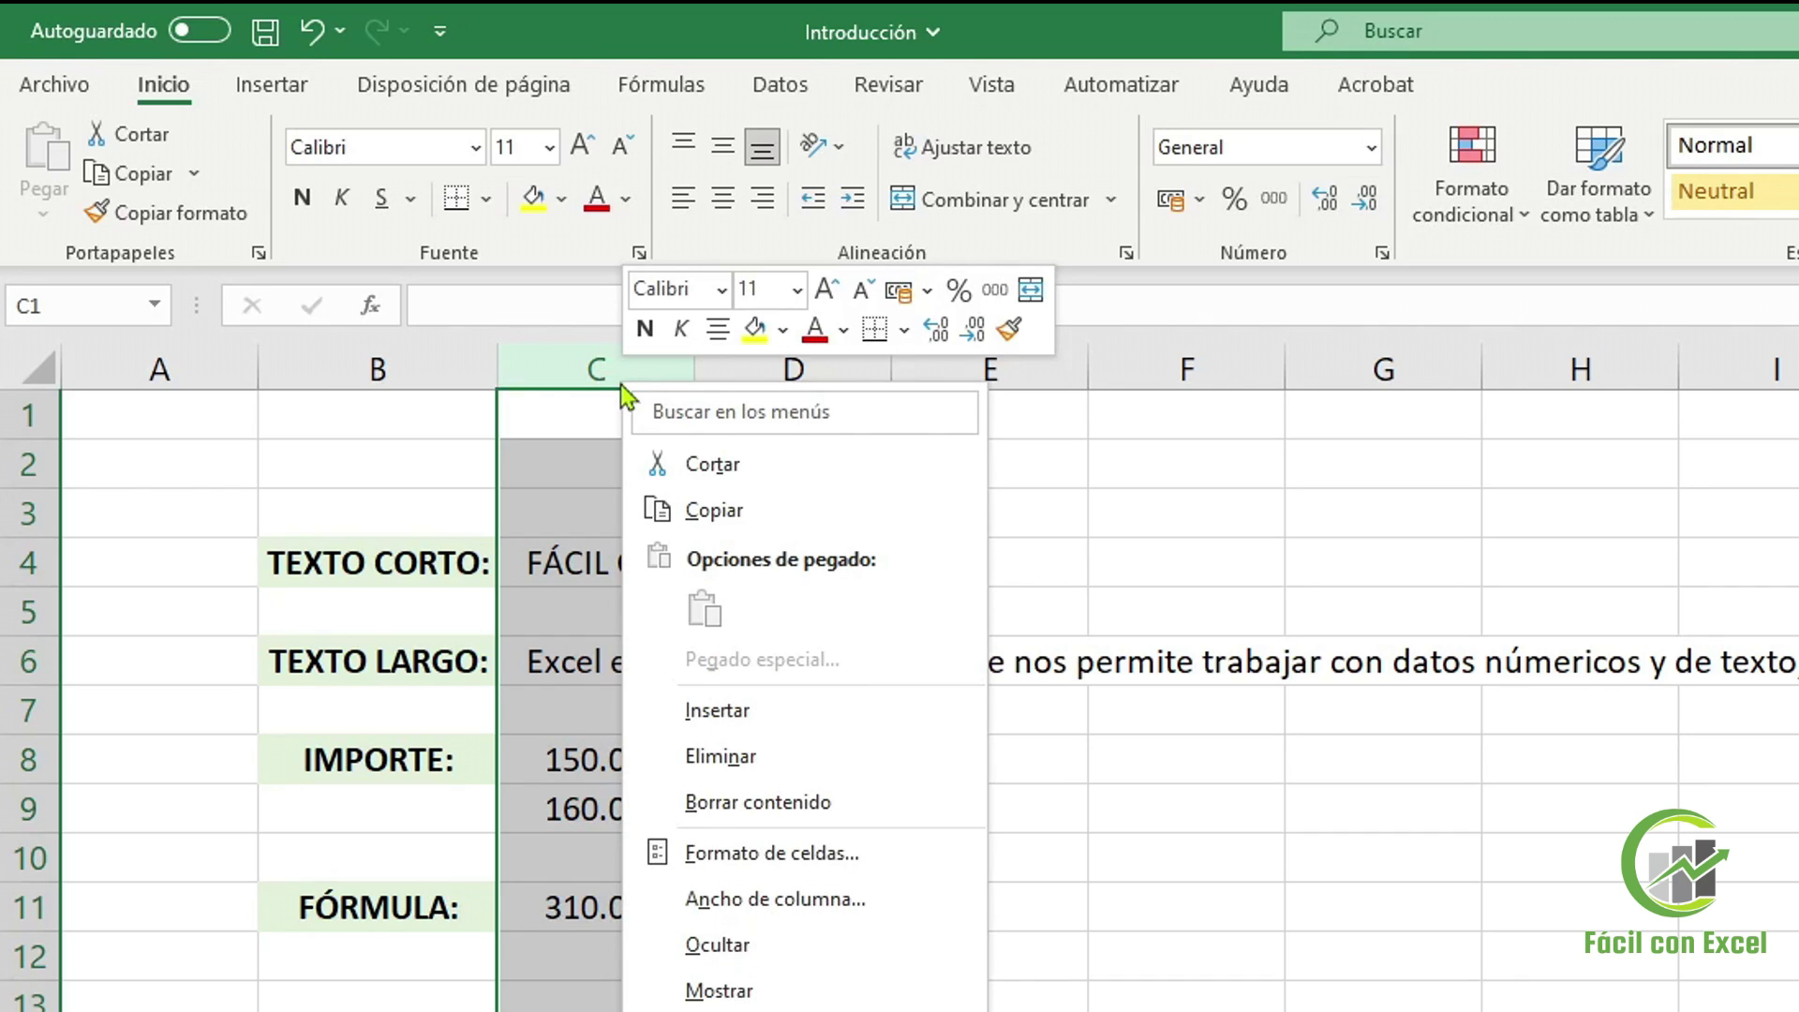
pyautogui.click(774, 756)
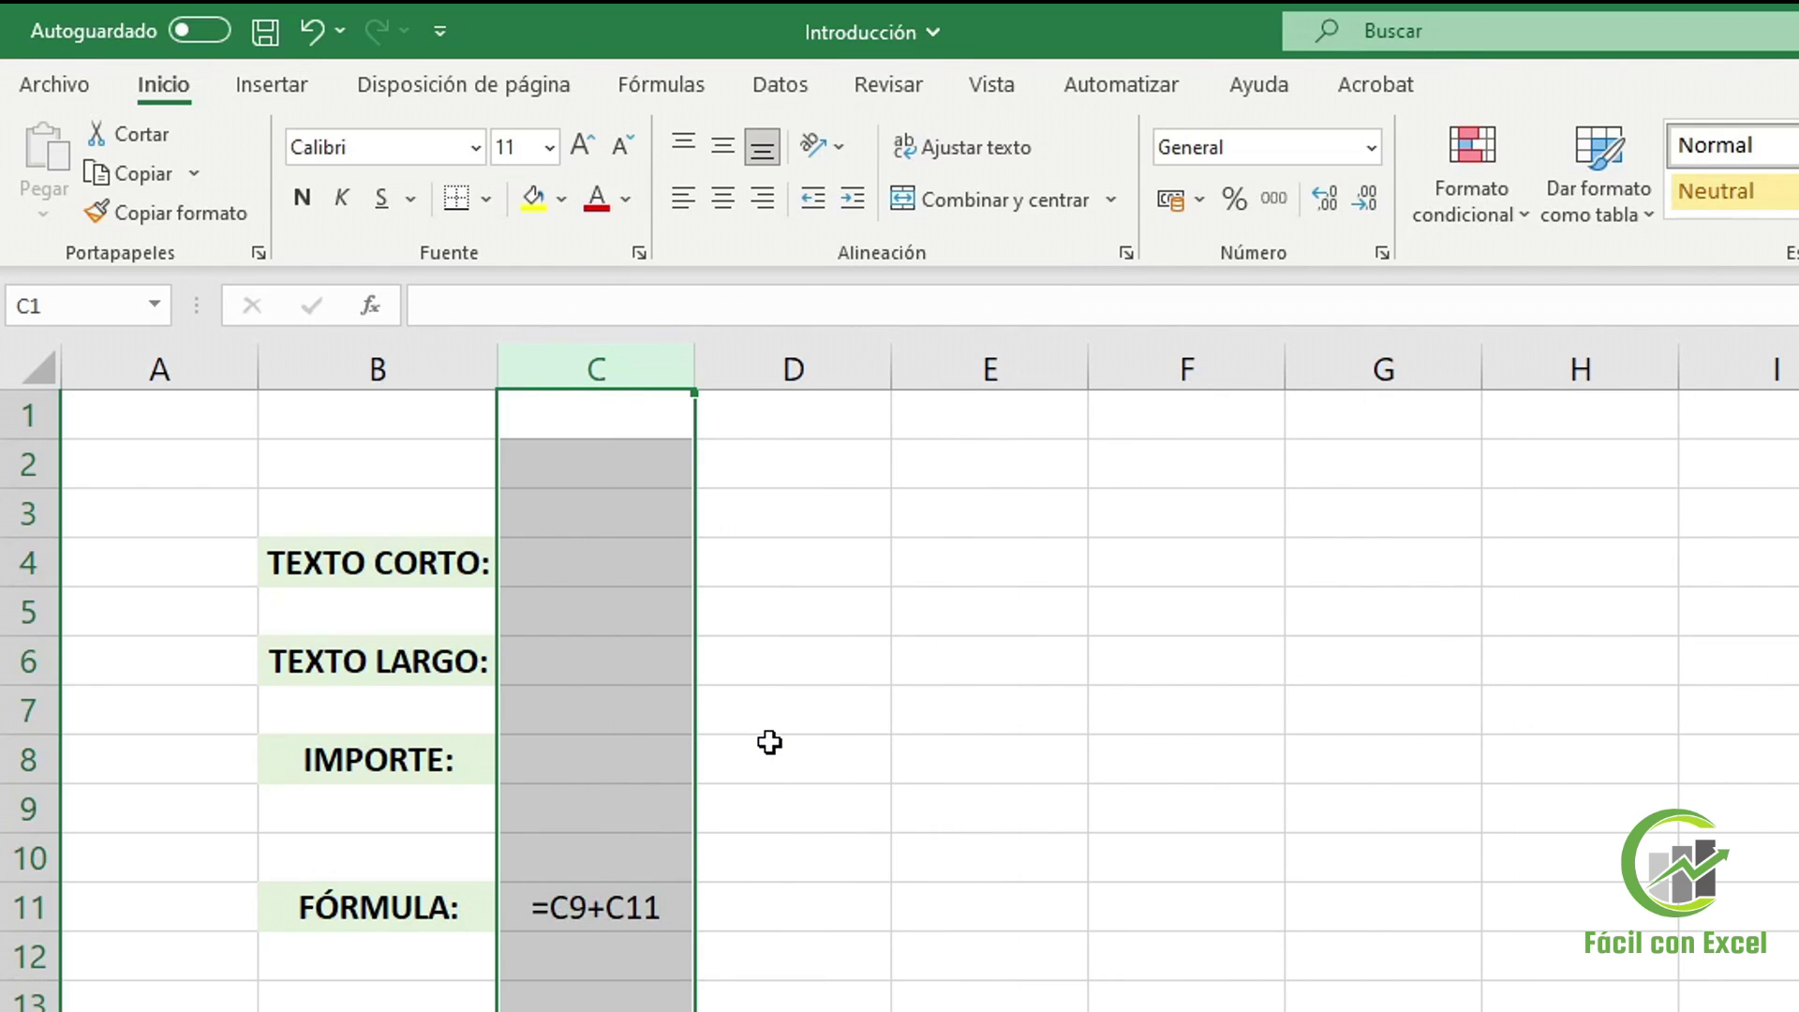
pyautogui.hotkey('ctrl', 'z')
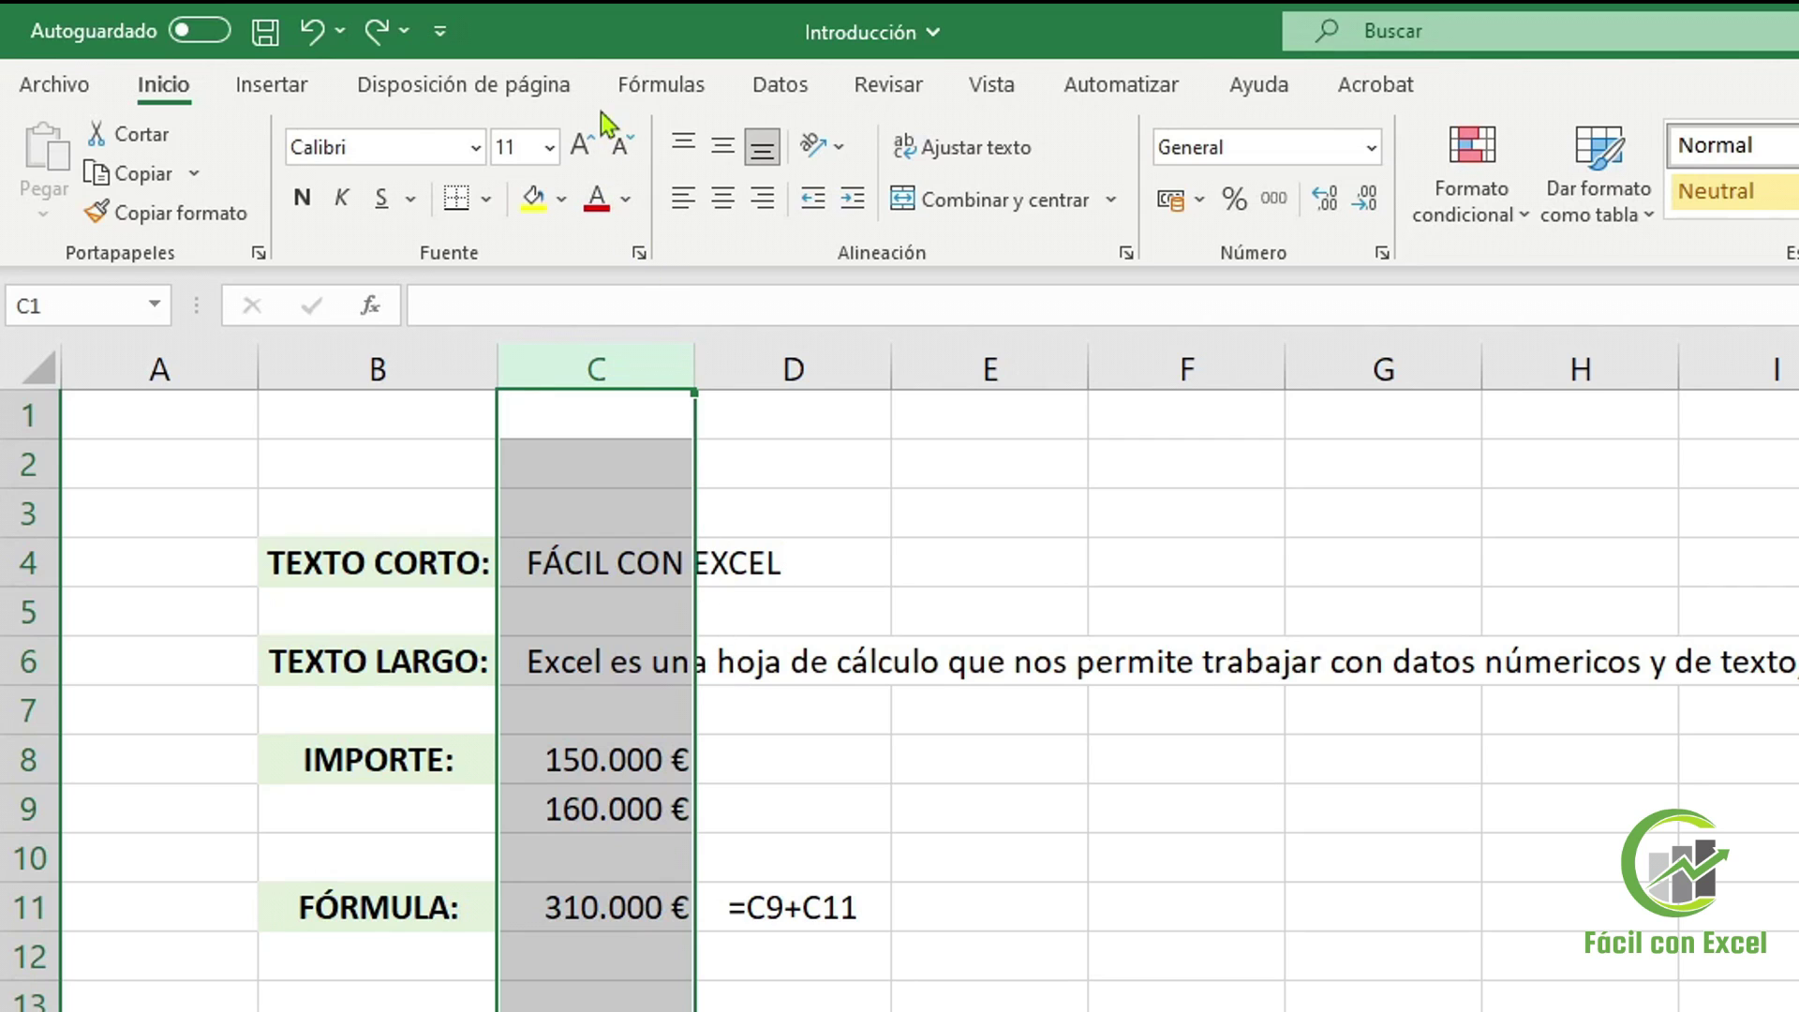
# Hide the sheet's gridlines to view it without them, and show them again
pyautogui.click(547, 92)
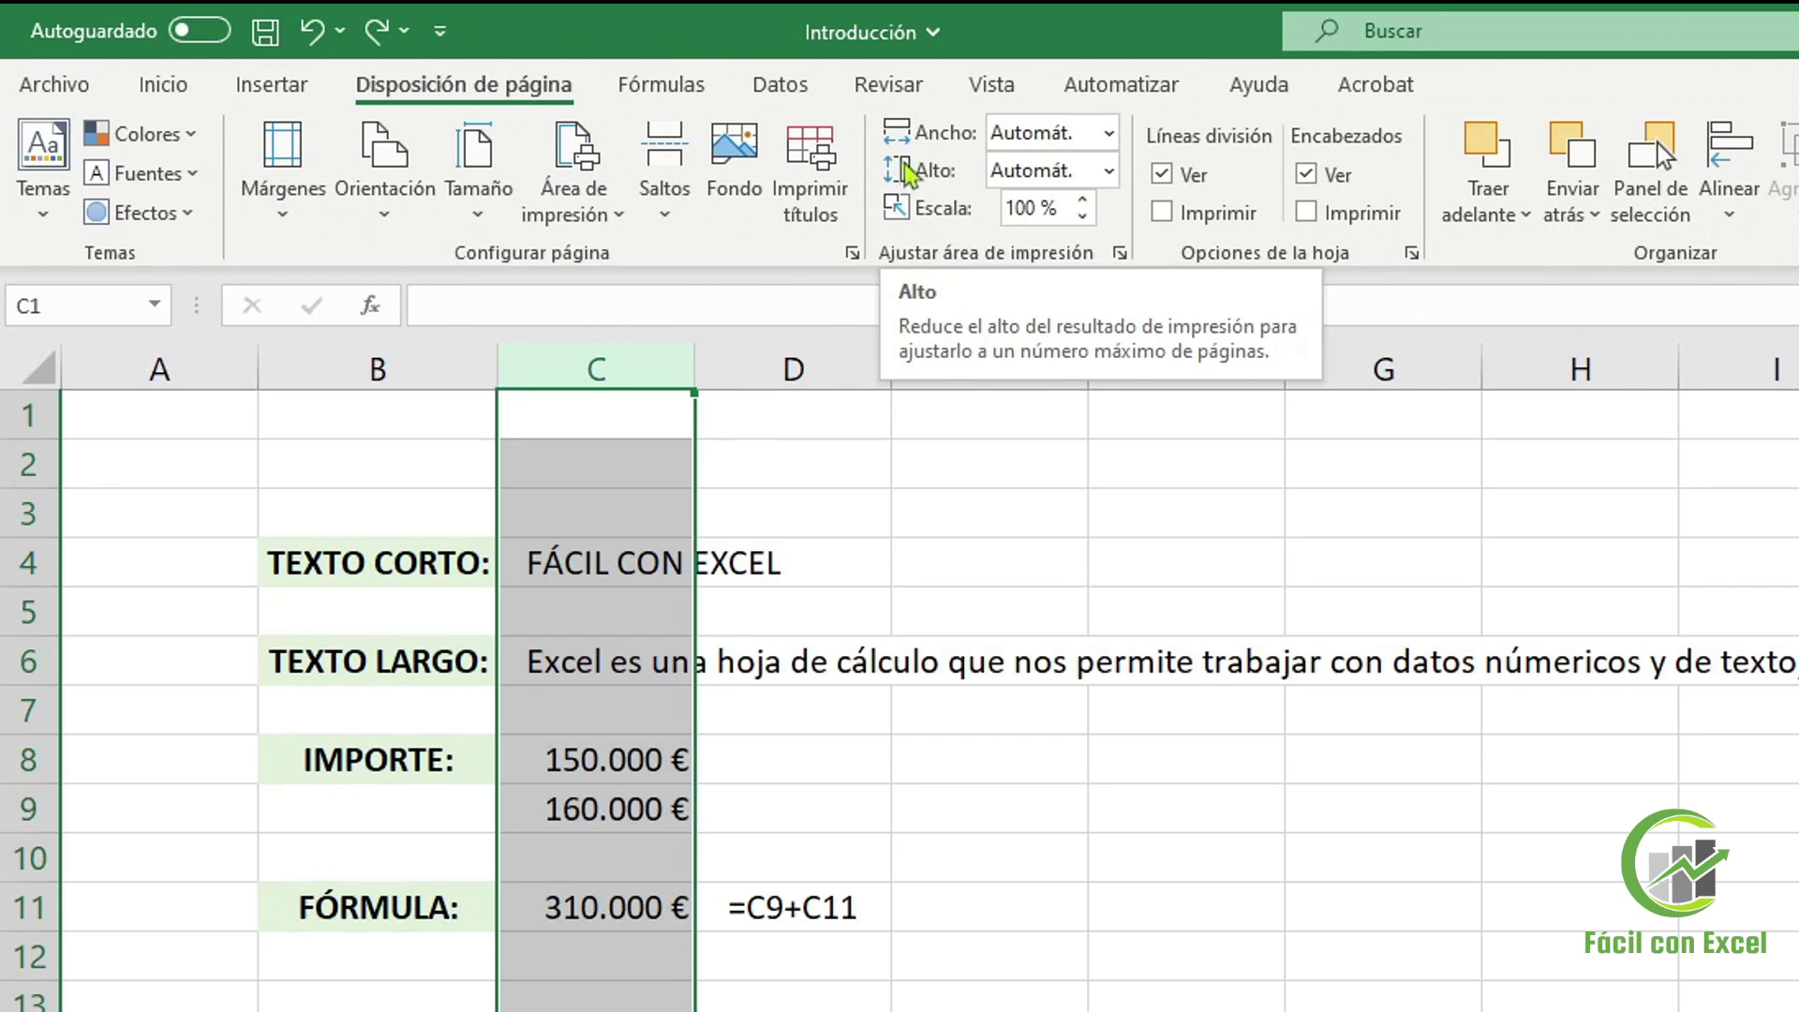
pyautogui.click(1203, 180)
pyautogui.click(1739, 480)
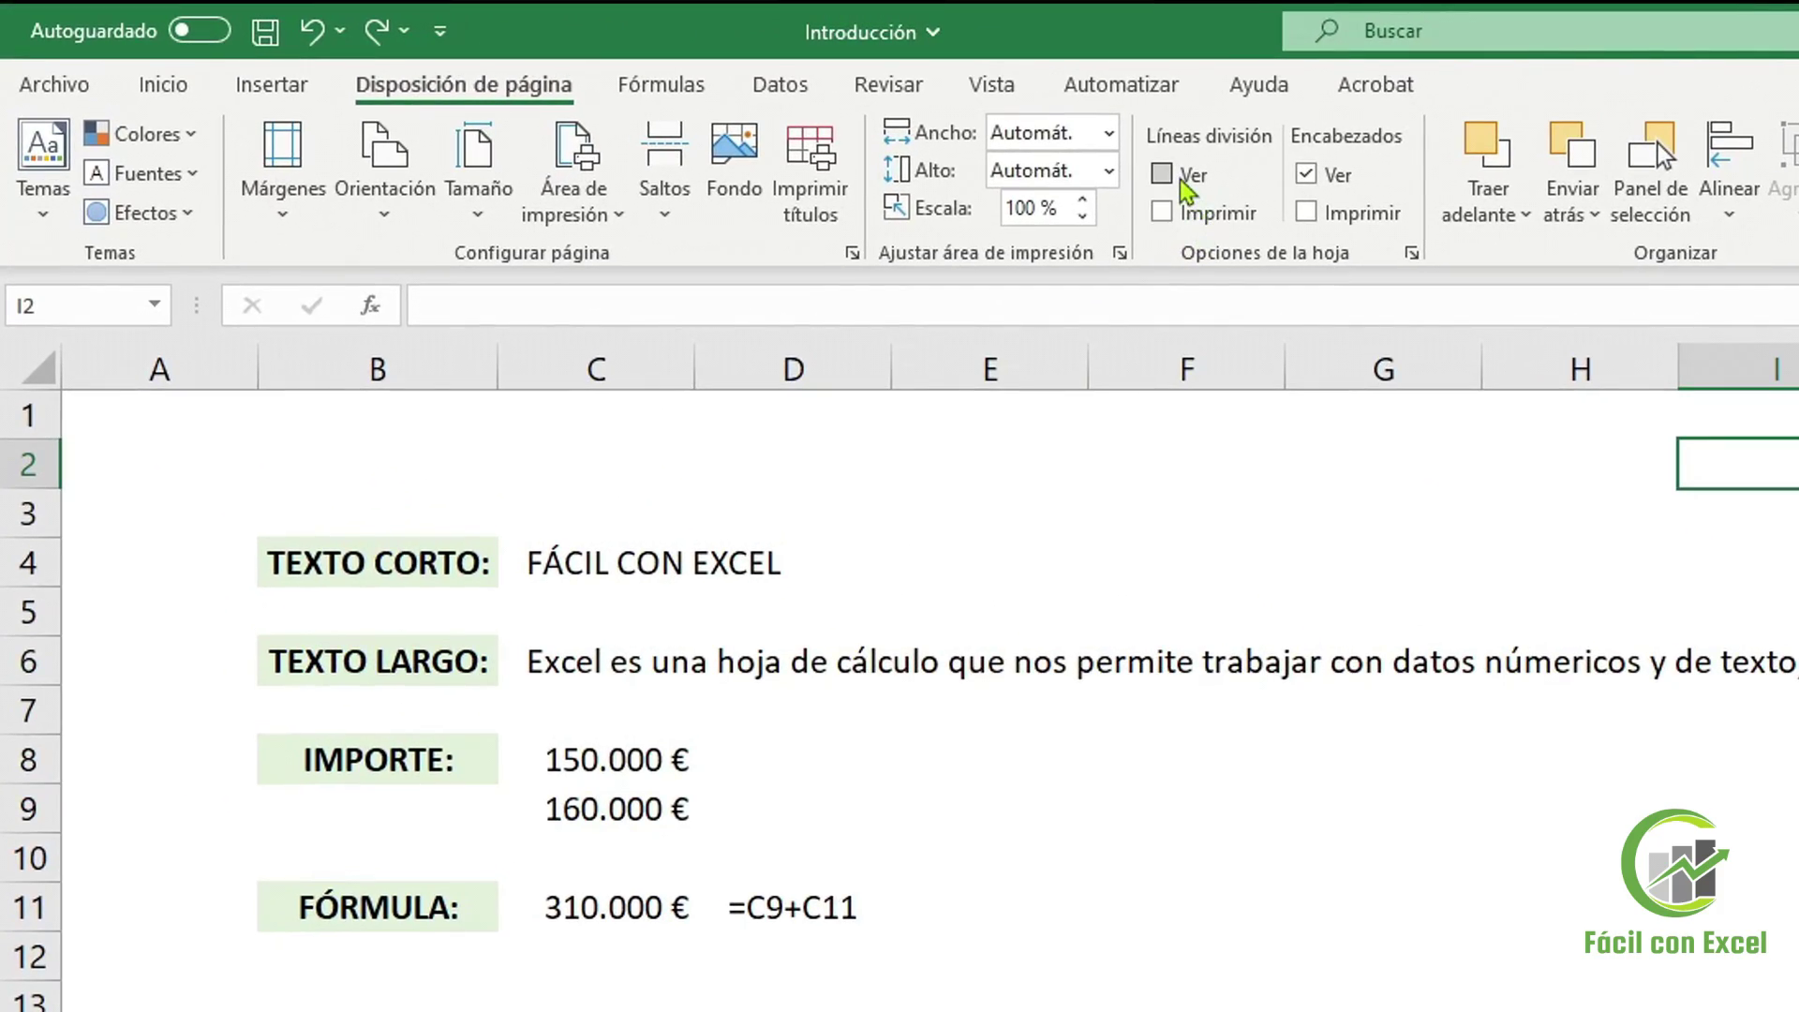
pyautogui.click(1183, 185)
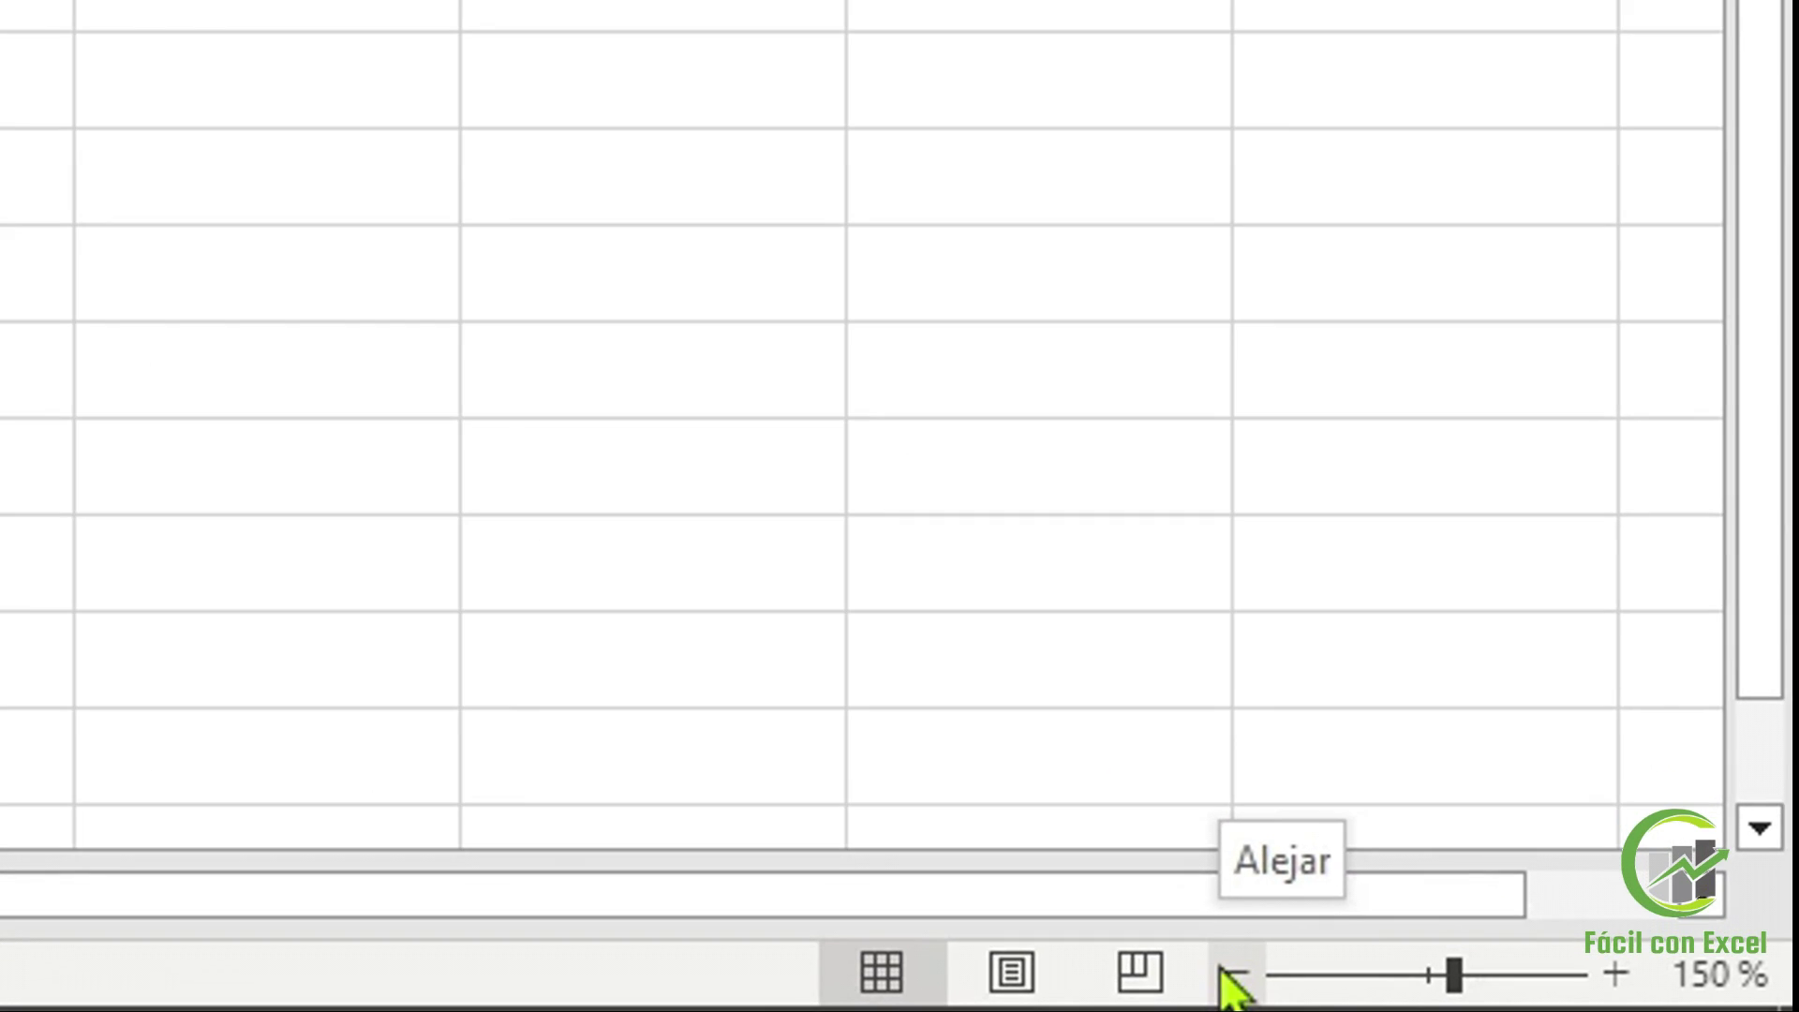
# Zoom the sheet out to 110 % and zoom it back in
pyautogui.click(1228, 975)
pyautogui.click(1228, 974)
pyautogui.click(1228, 974)
pyautogui.click(1227, 974)
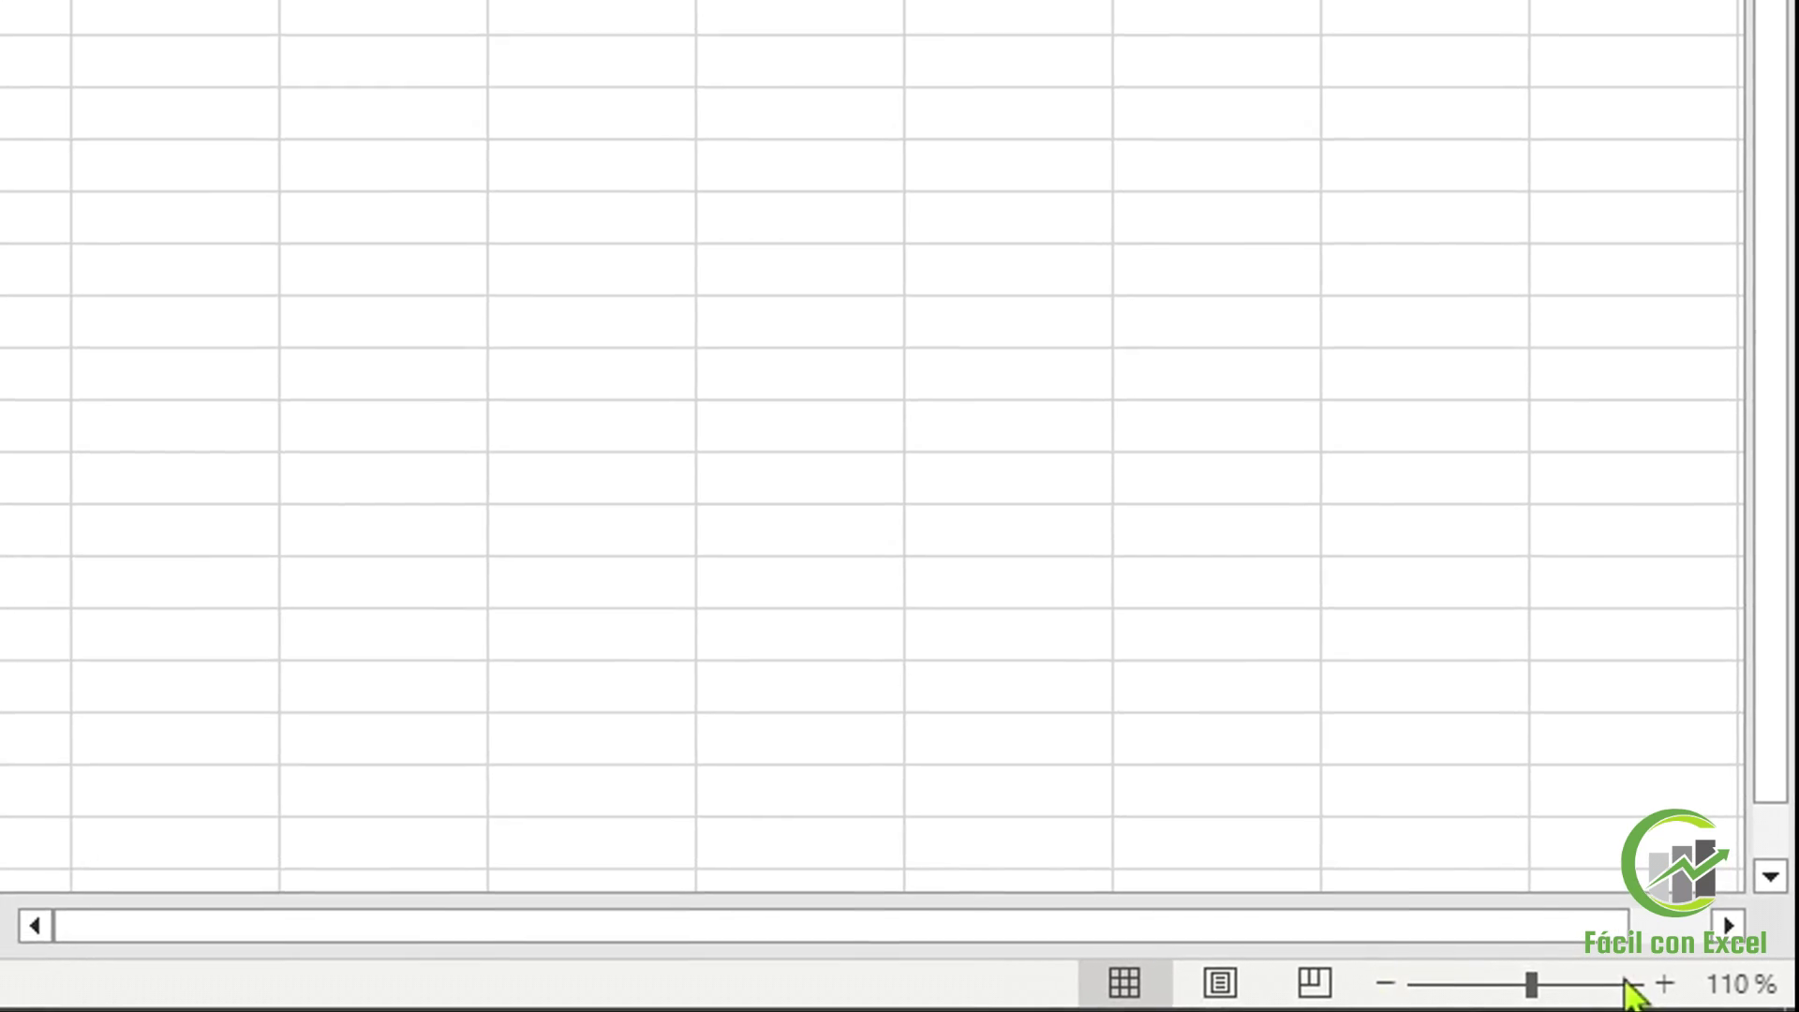
pyautogui.click(1647, 980)
pyautogui.click(1697, 990)
pyautogui.click(1697, 991)
pyautogui.click(1696, 991)
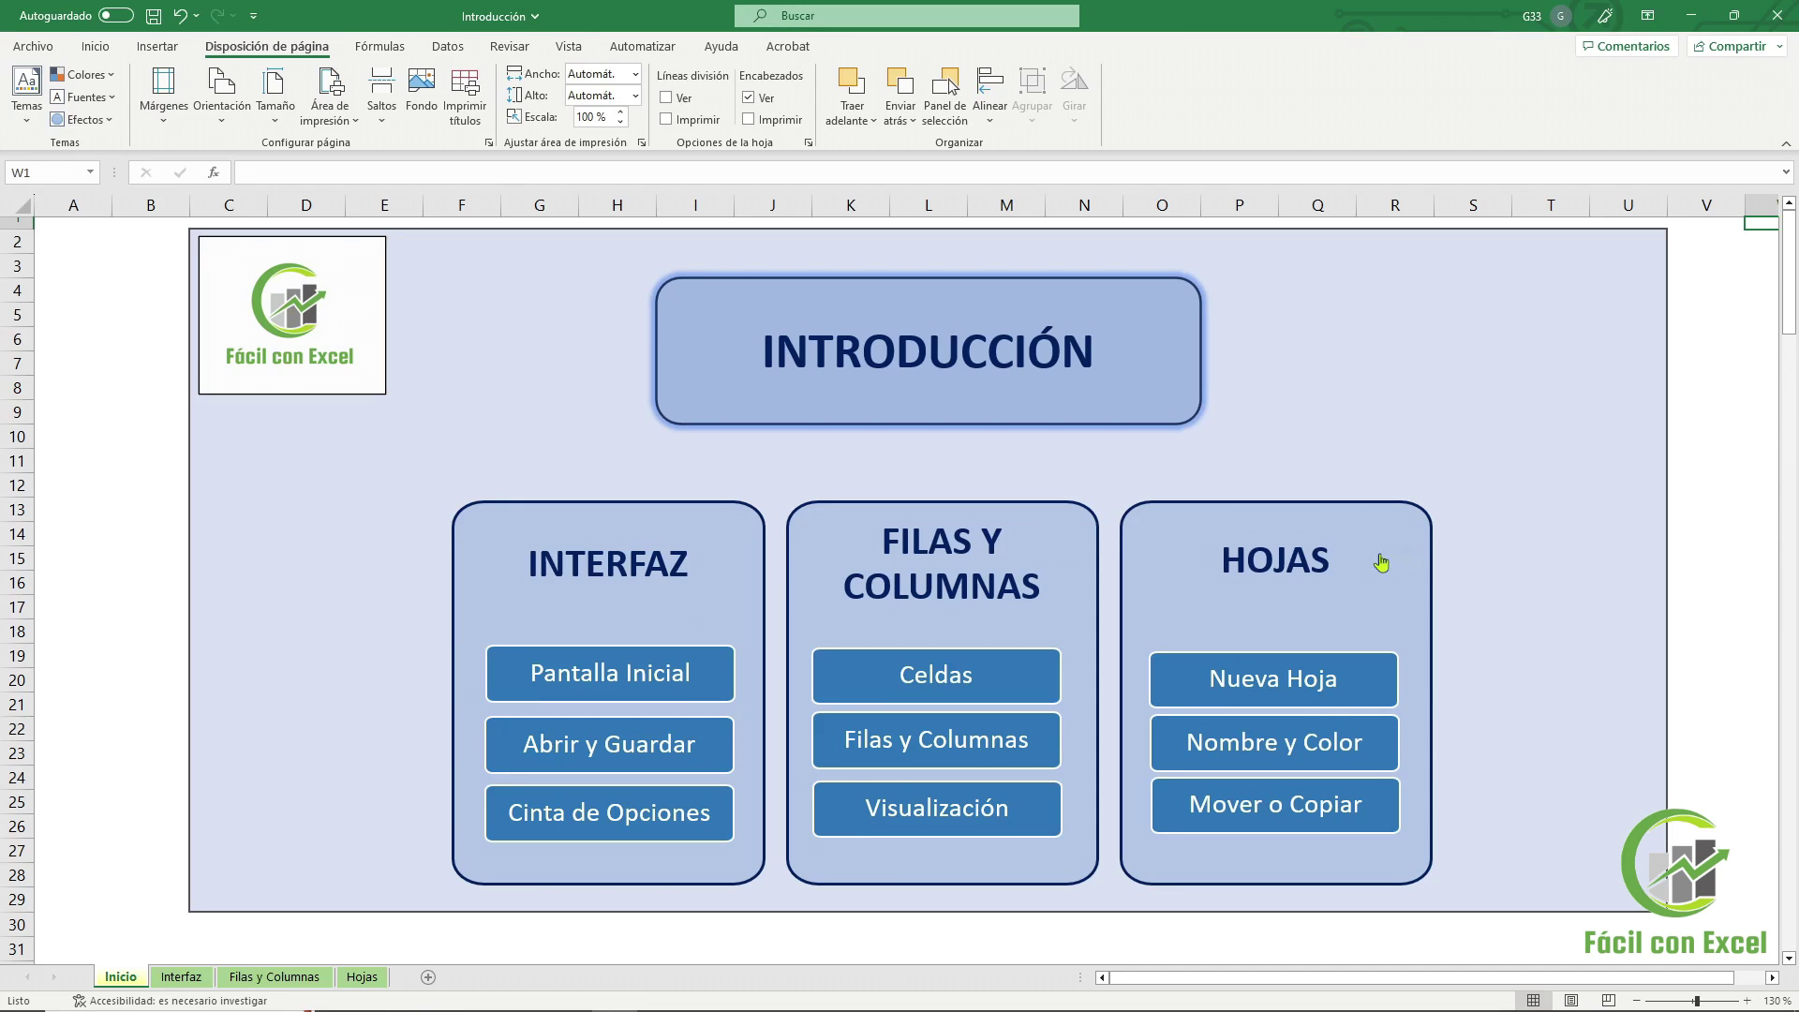
# Go to the Hojas sheet, add a new worksheet after it, and compare it with the Filas y Columnas sheet
pyautogui.click(1299, 570)
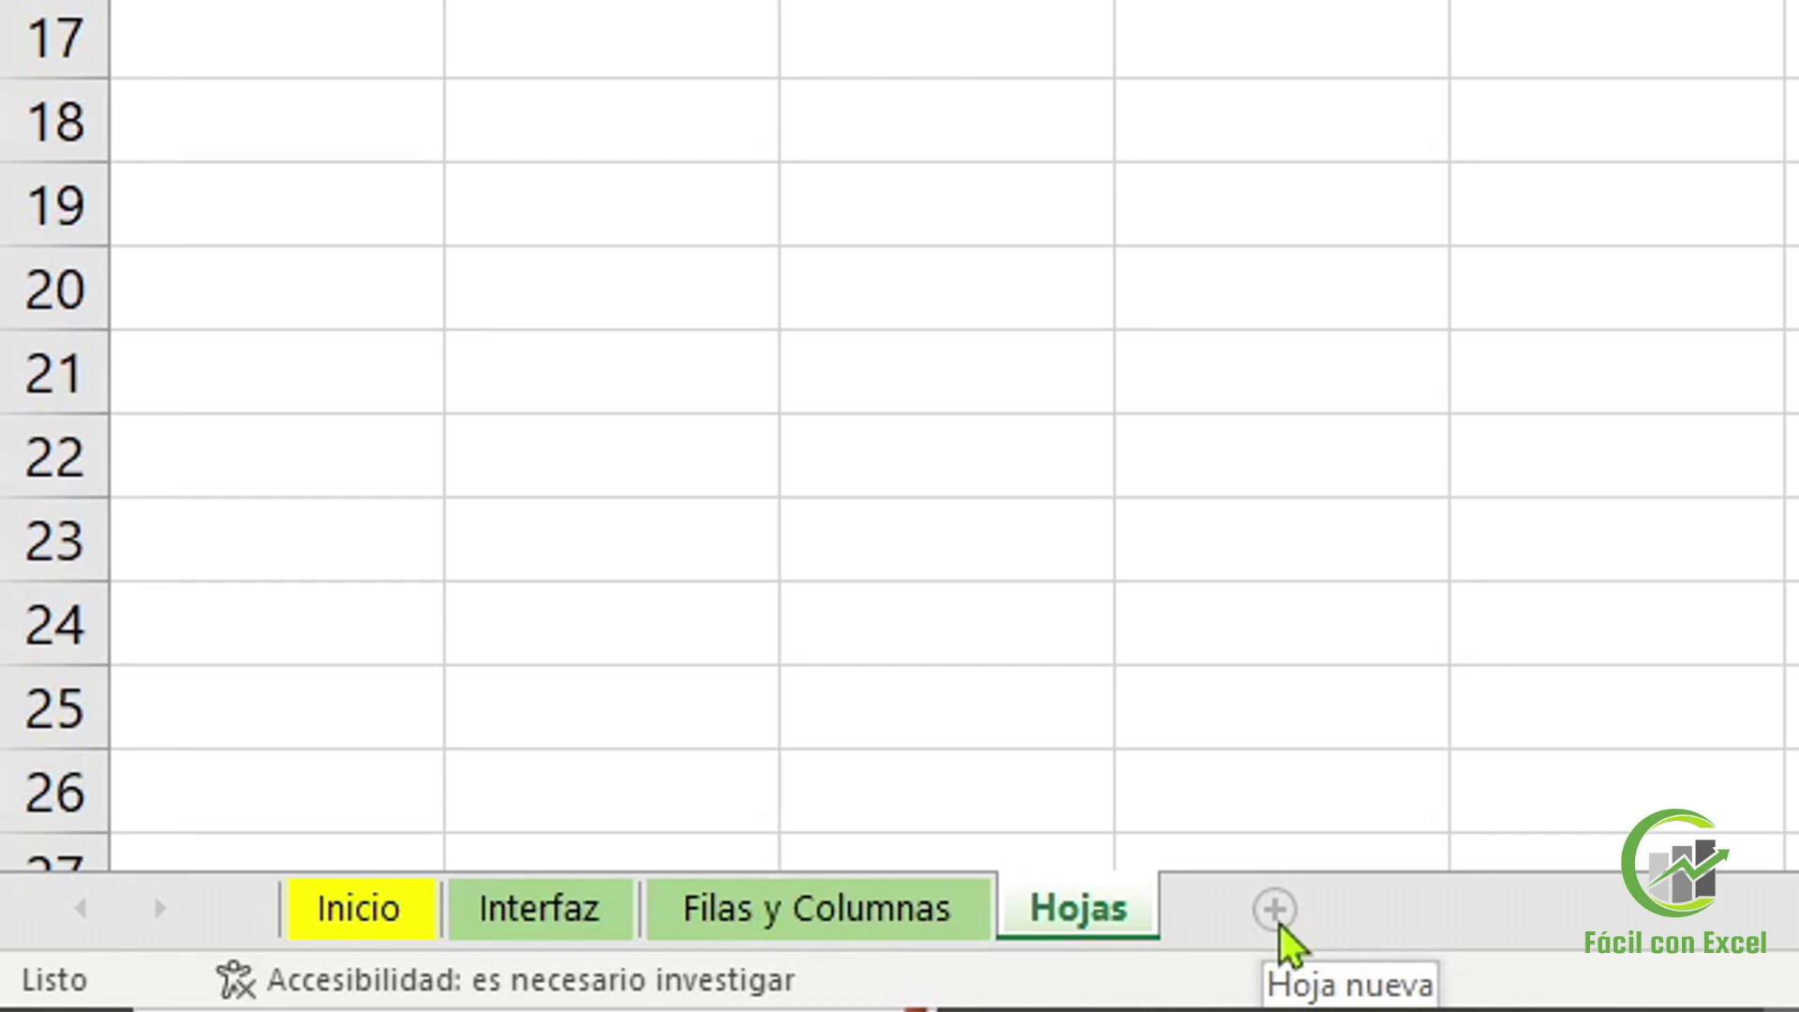
pyautogui.click(1277, 918)
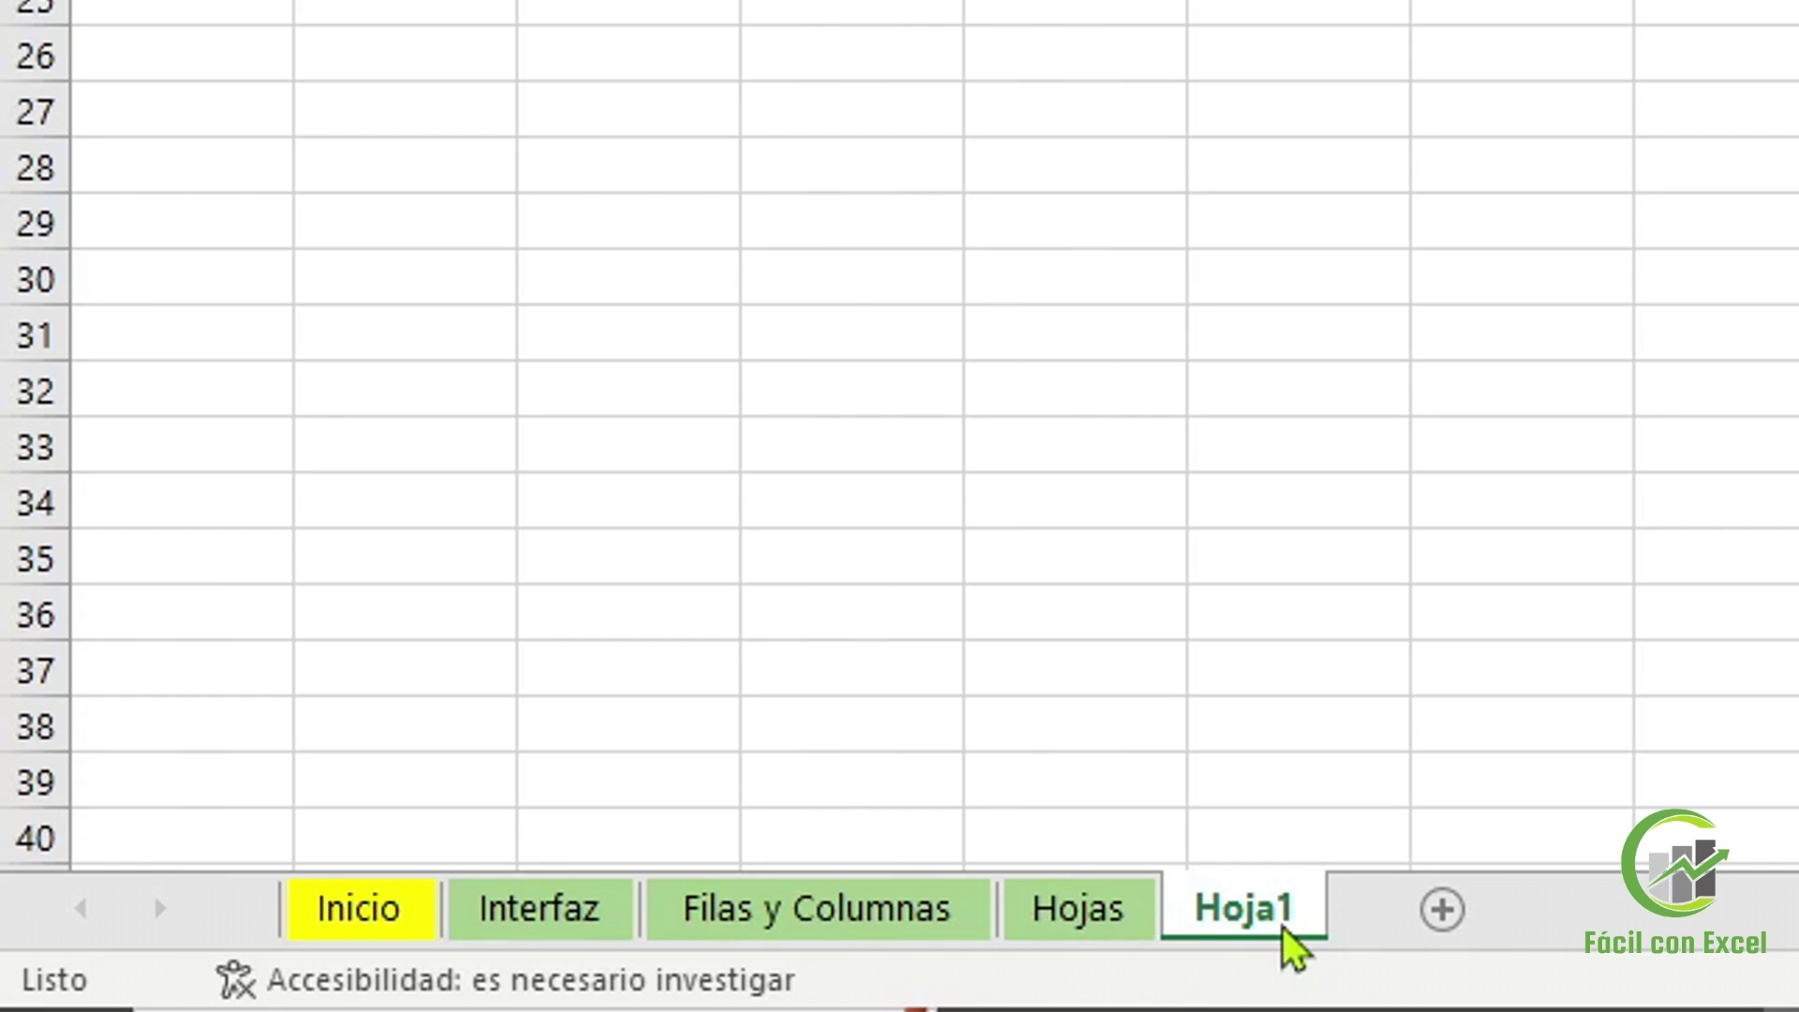
pyautogui.click(923, 926)
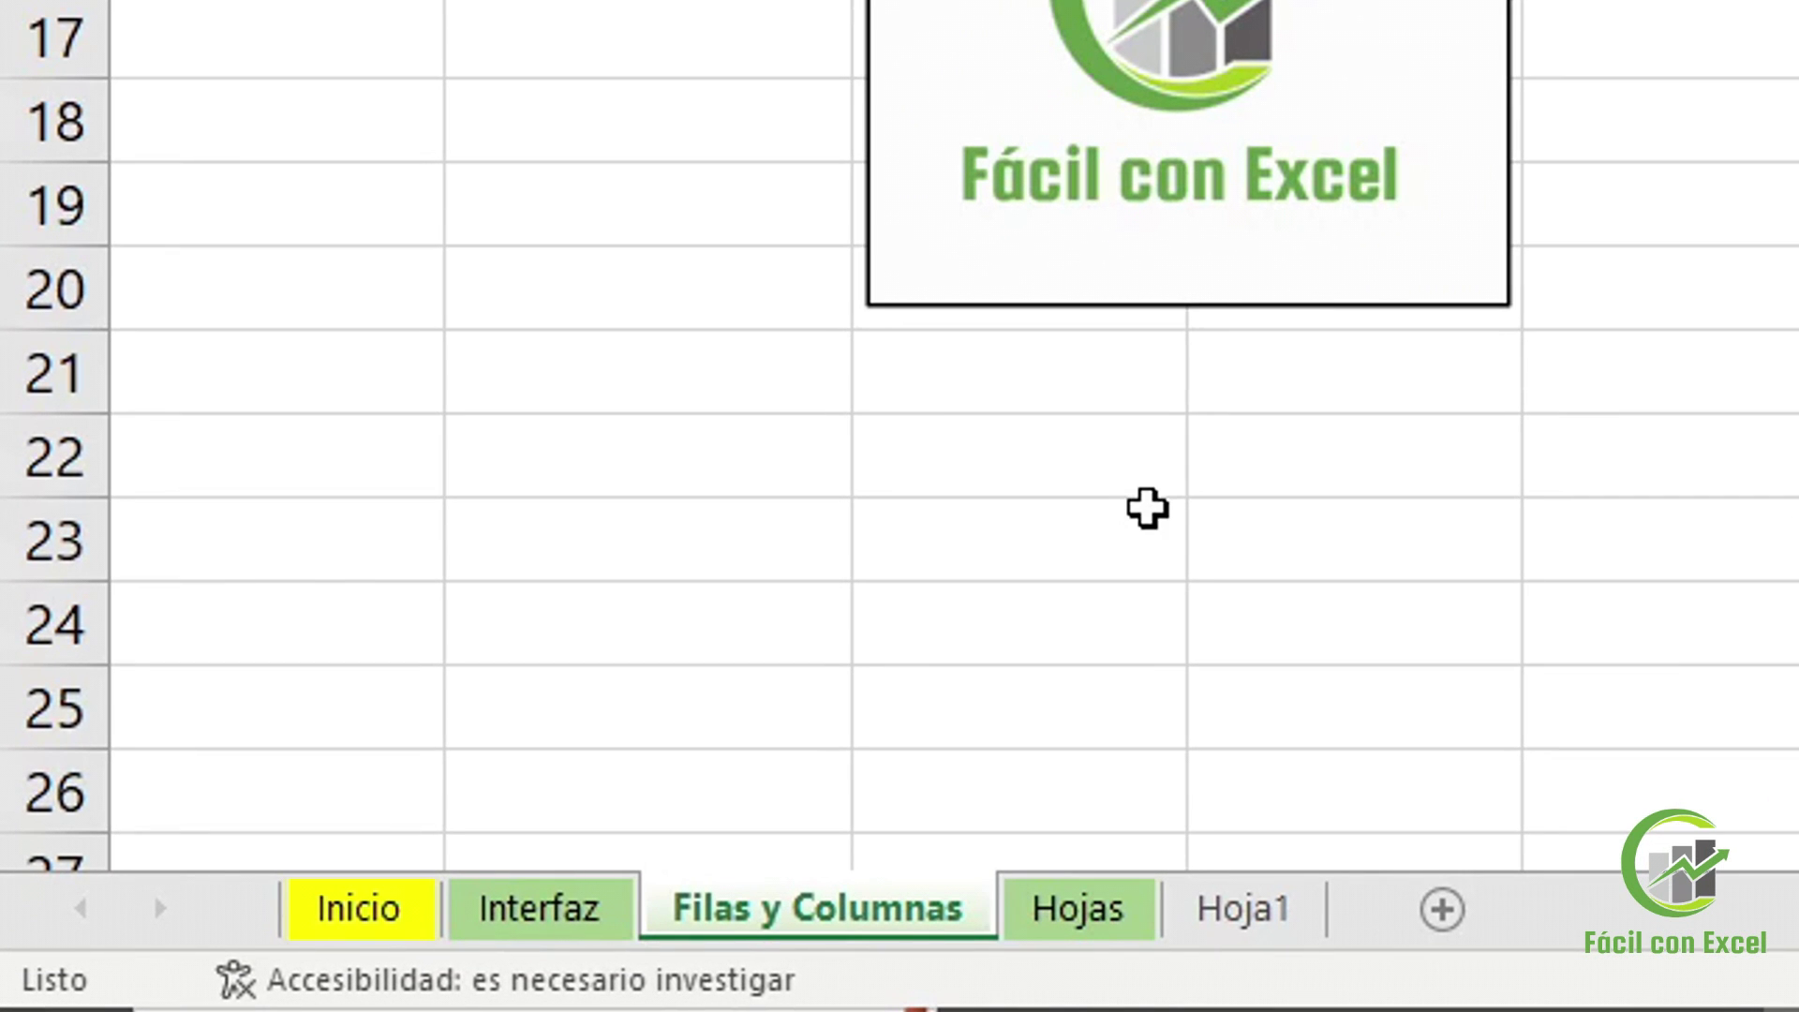
pyautogui.click(1307, 907)
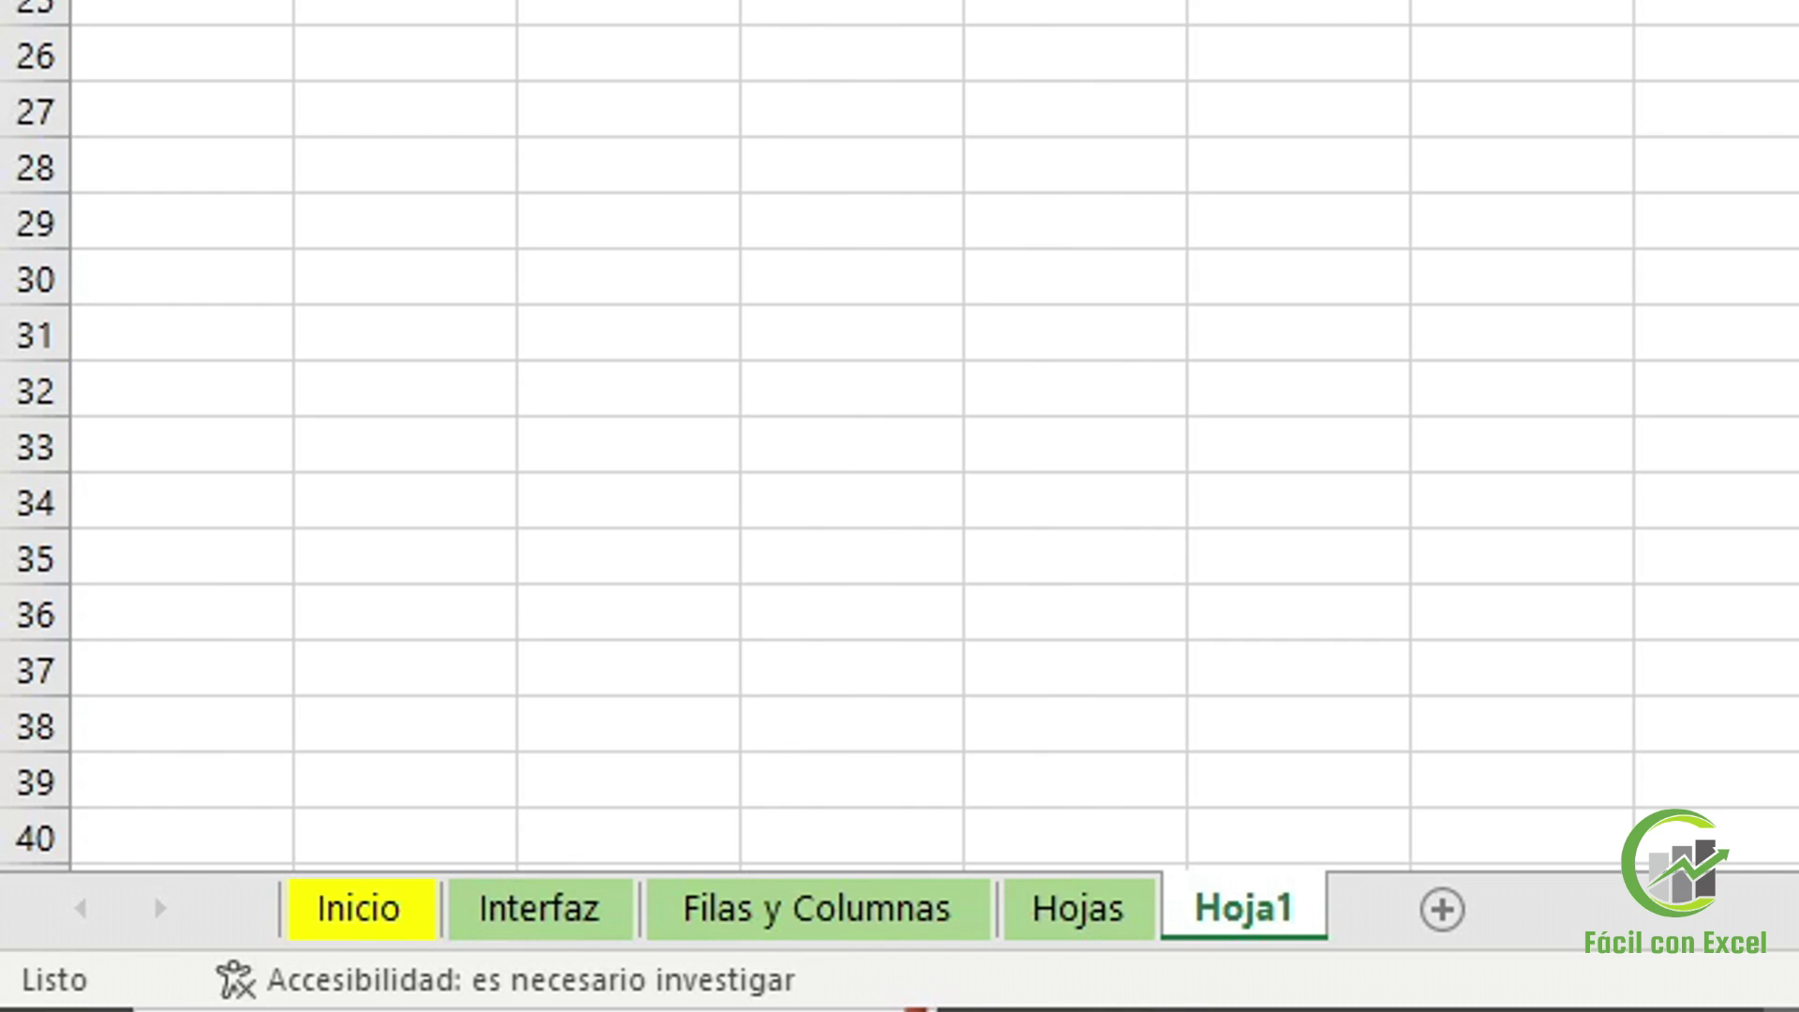
# Add three more blank worksheets after Hoja1
pyautogui.click(1443, 909)
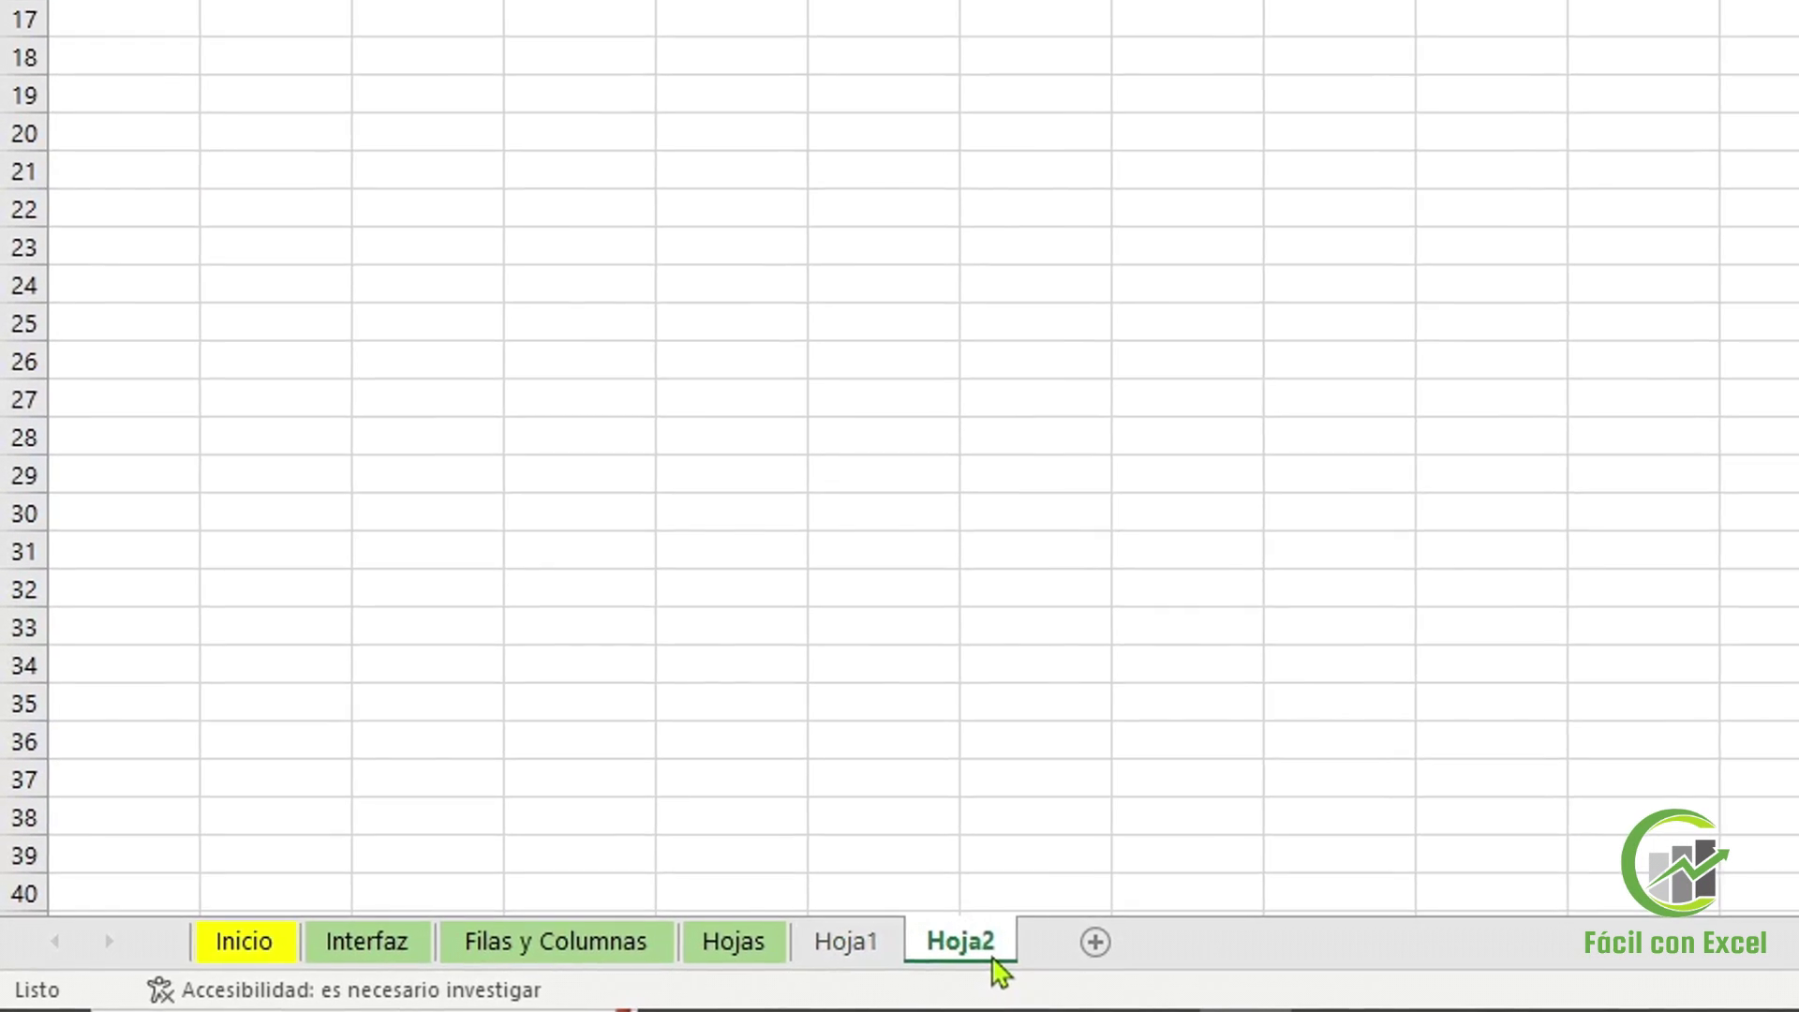
pyautogui.click(1099, 940)
pyautogui.click(1214, 940)
# Delete the blank worksheets Hoja4 and Hoja3
pyautogui.rightClick(1213, 945)
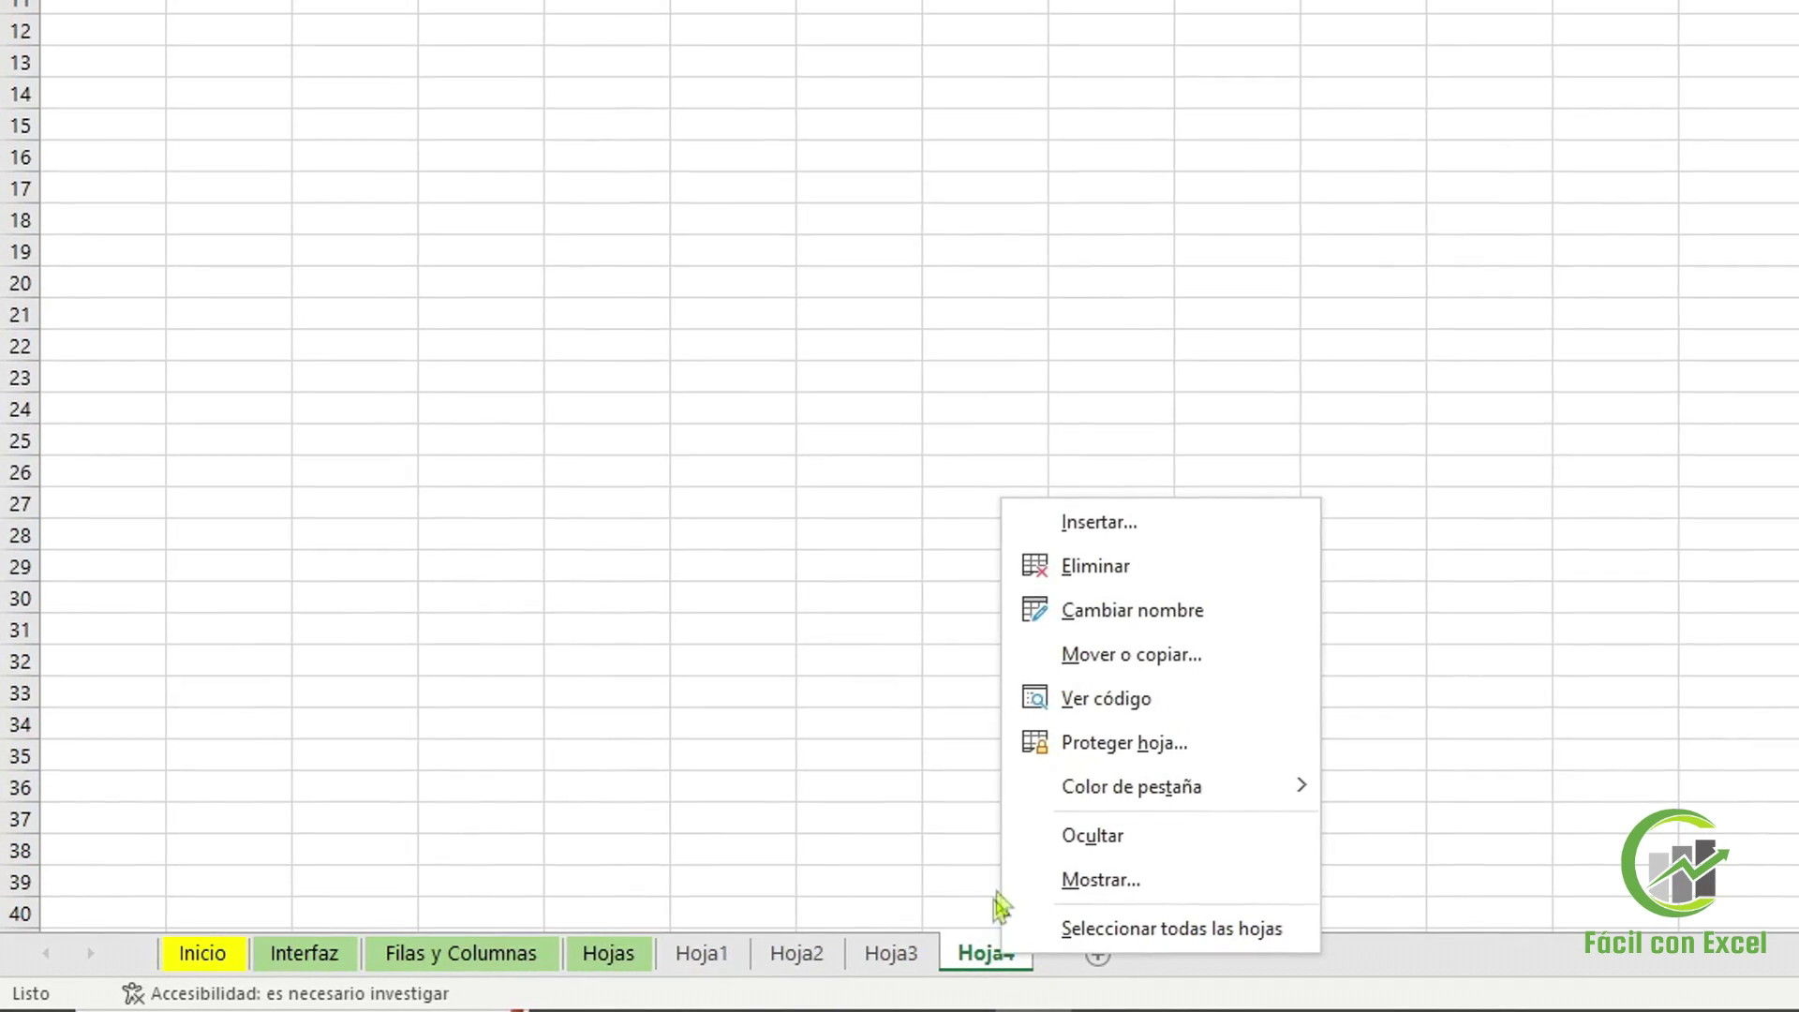
pyautogui.click(1138, 567)
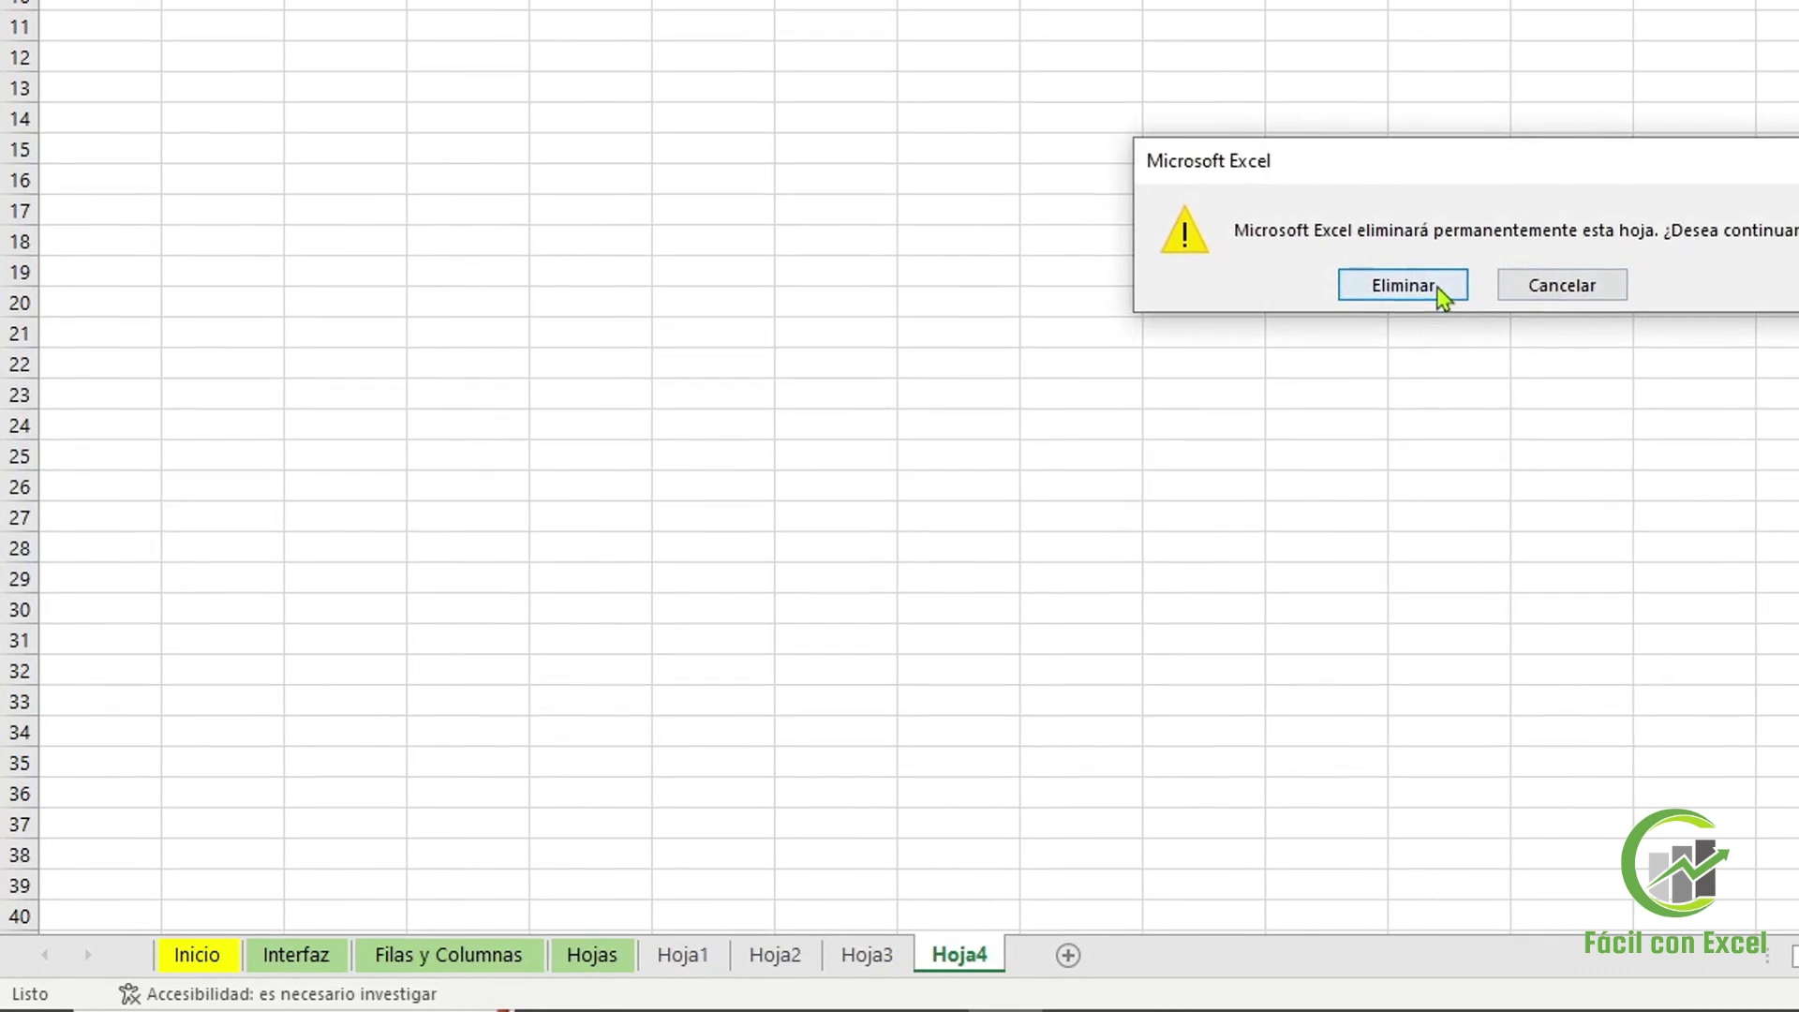
pyautogui.click(1439, 292)
pyautogui.rightClick(866, 955)
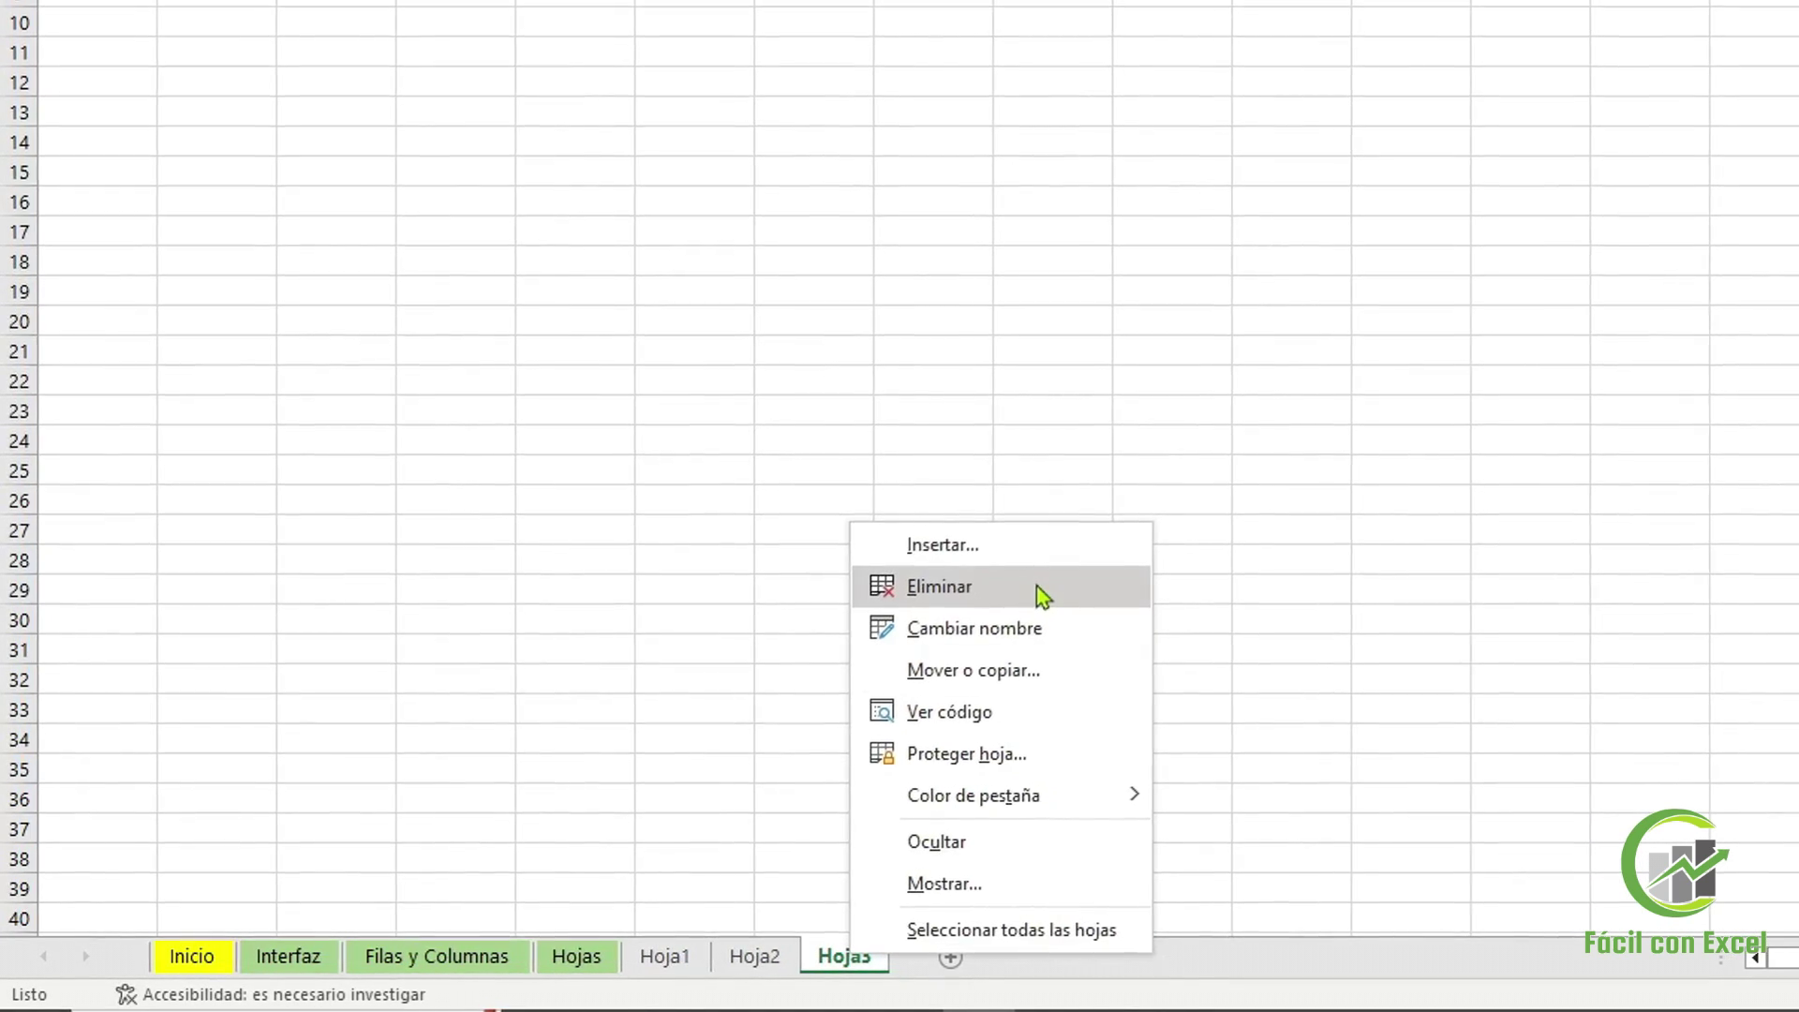
pyautogui.click(1043, 596)
pyautogui.click(1246, 312)
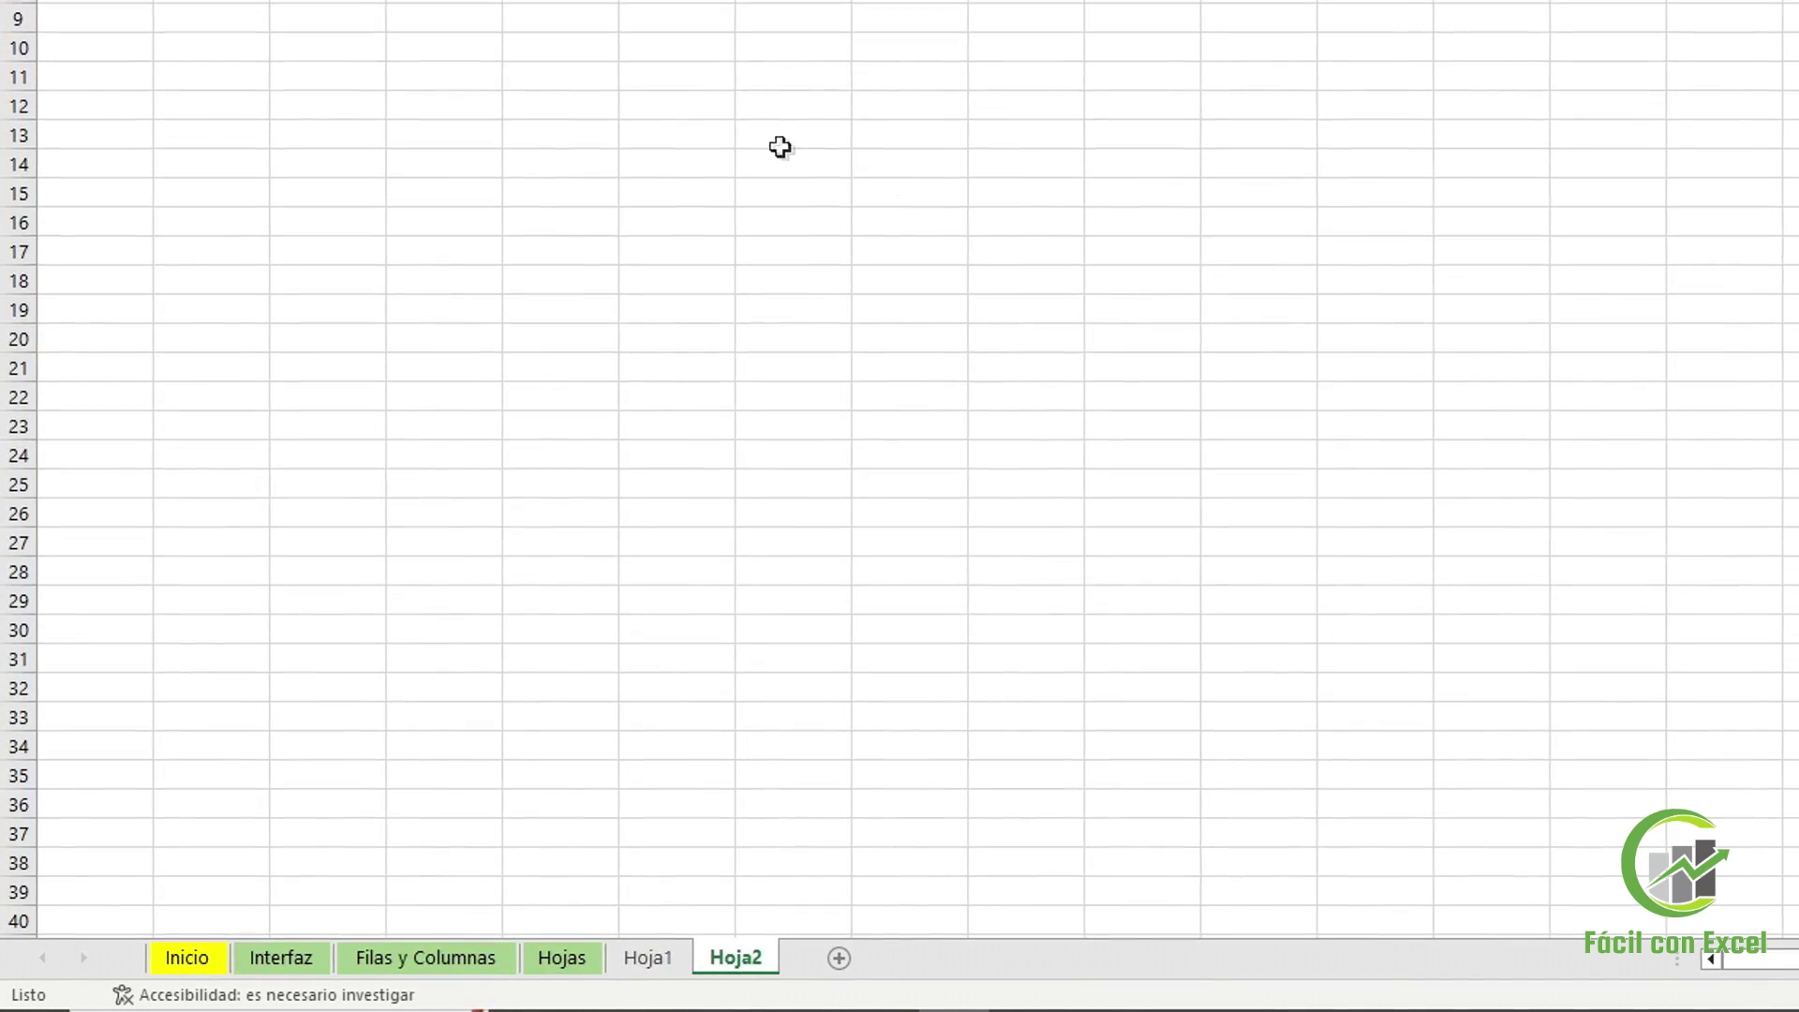
# Enter the text "FACION CON EXCEL" in cell G10 of Hoja2
pyautogui.click(757, 60)
pyautogui.write('FA')
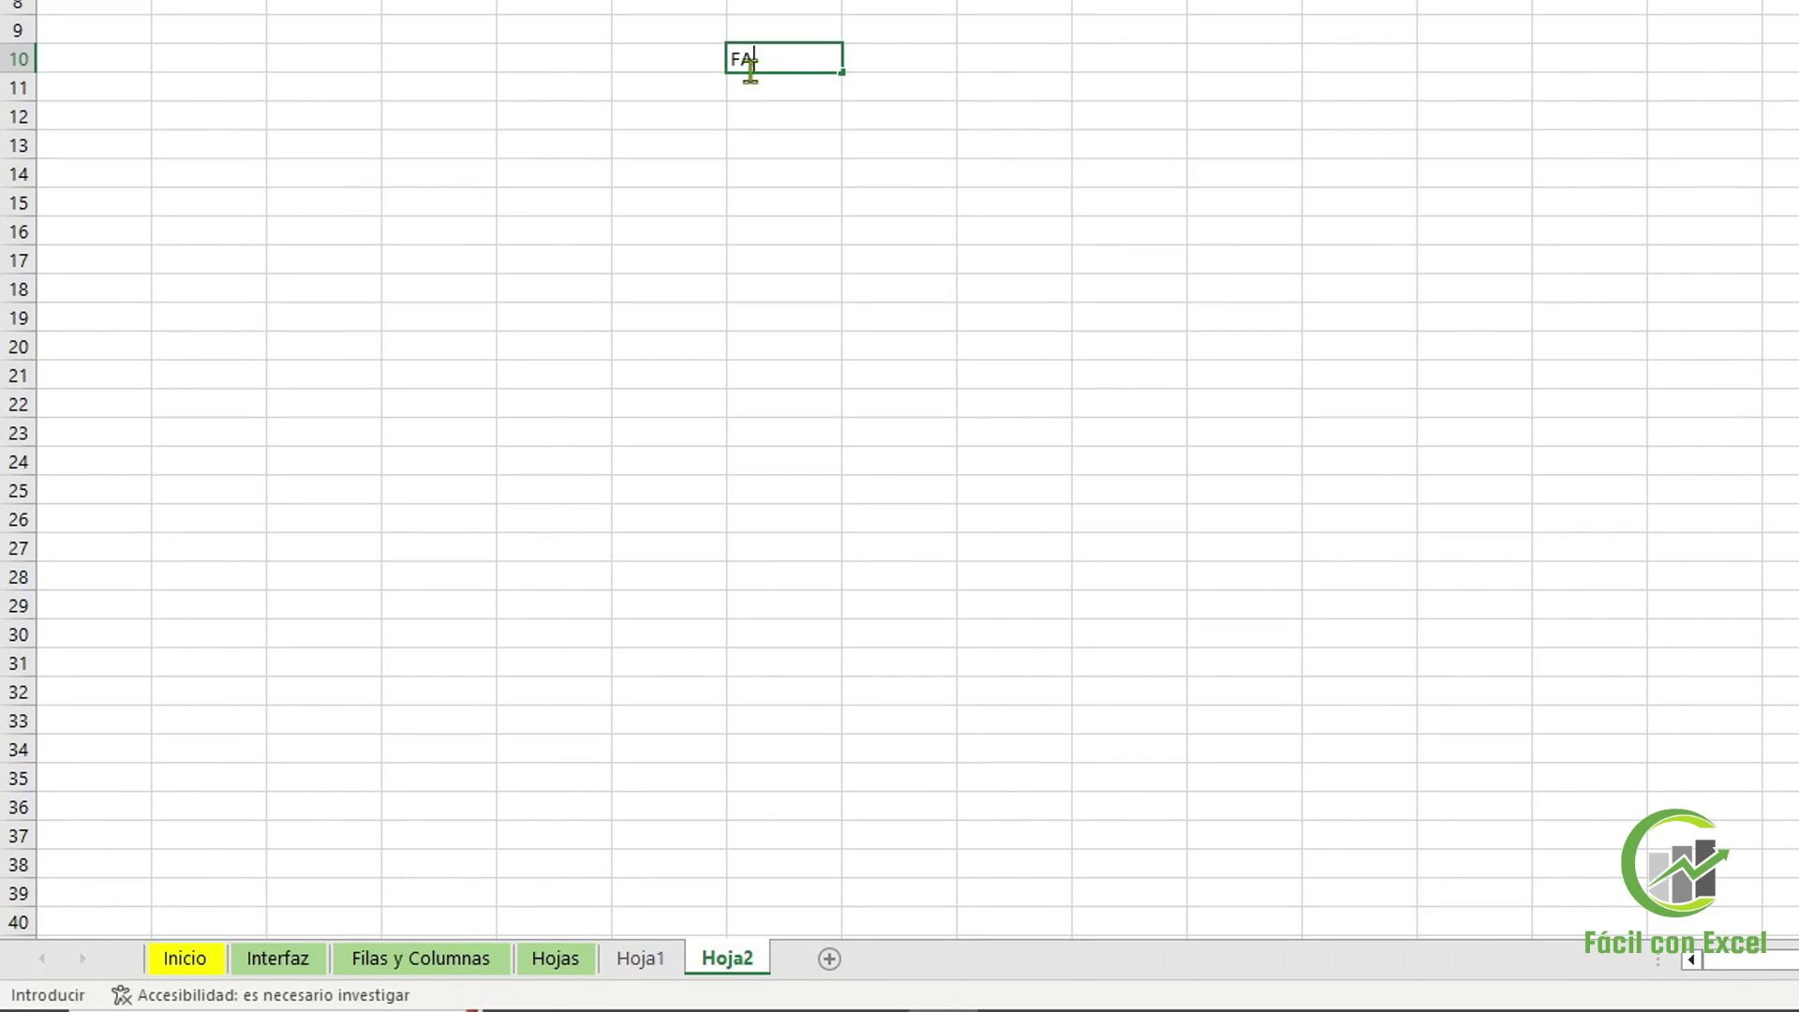
pyautogui.write('CION CON EXCEL')
pyautogui.click(898, 288)
# Delete the worksheet Hoja2 together with its content
pyautogui.rightClick(739, 959)
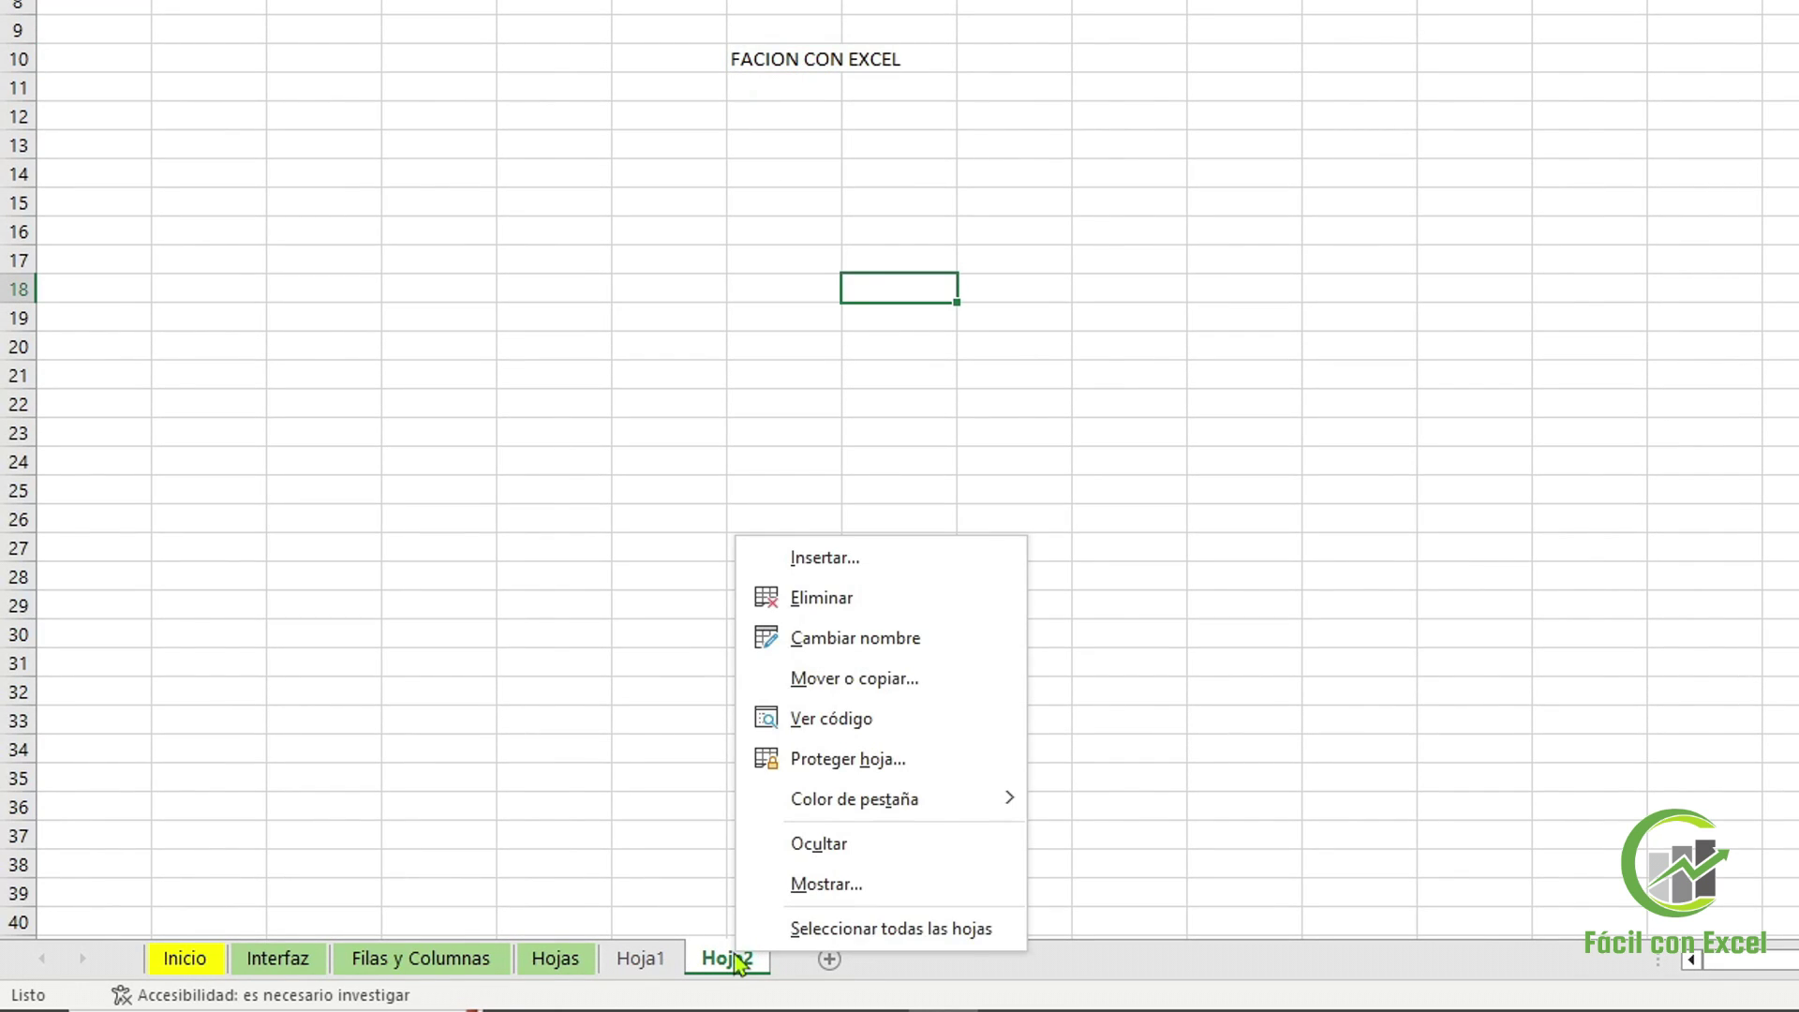
pyautogui.click(825, 609)
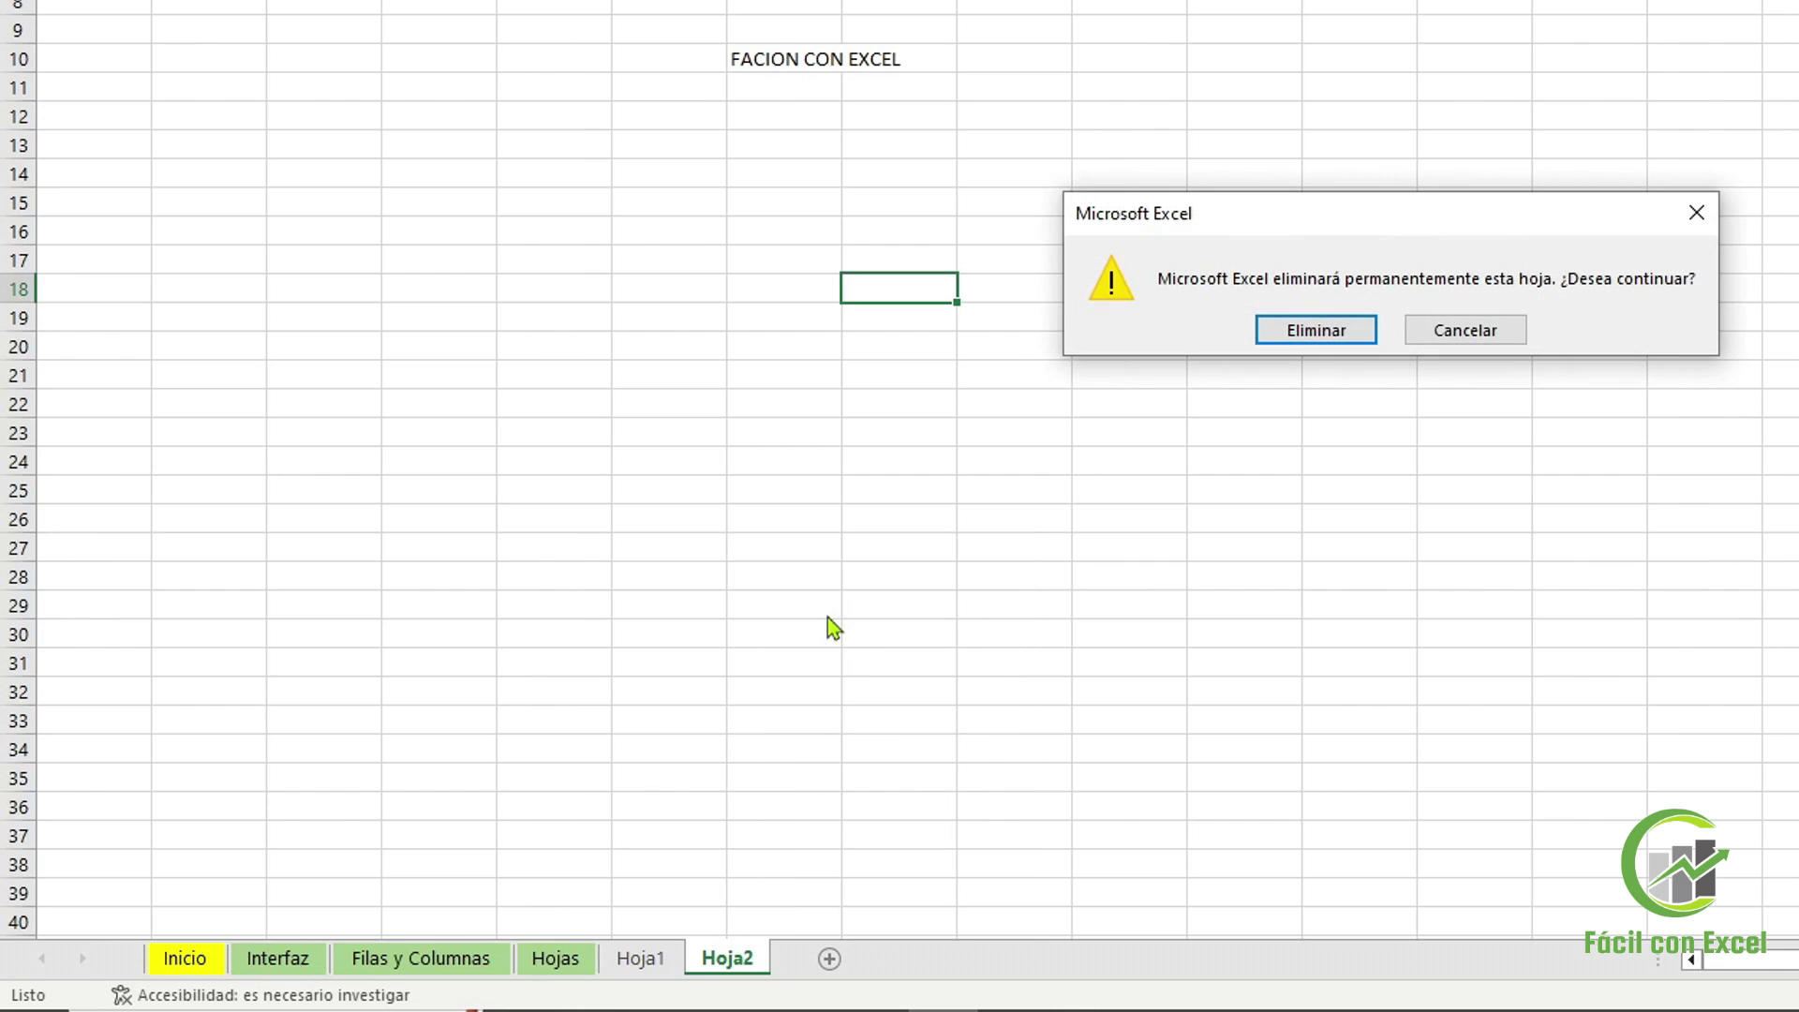
pyautogui.click(1315, 328)
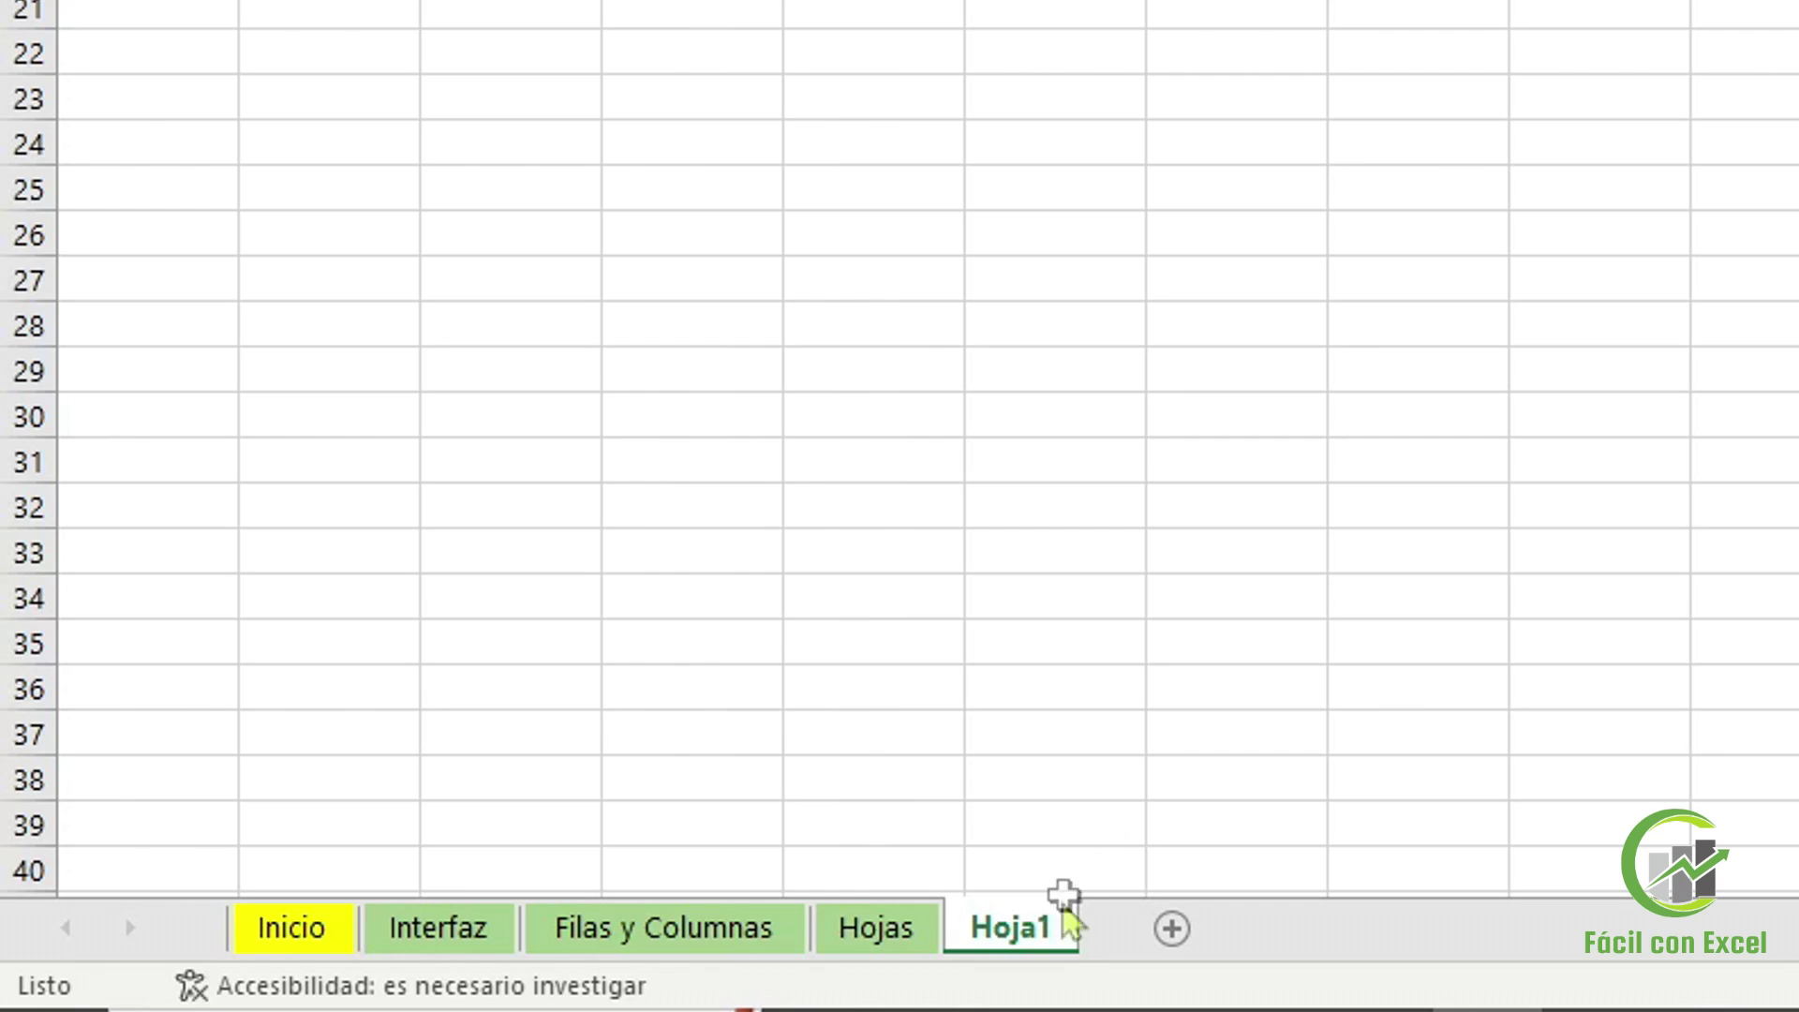
# Rename the worksheet Hoja1 as Prueba
pyautogui.rightClick(1053, 947)
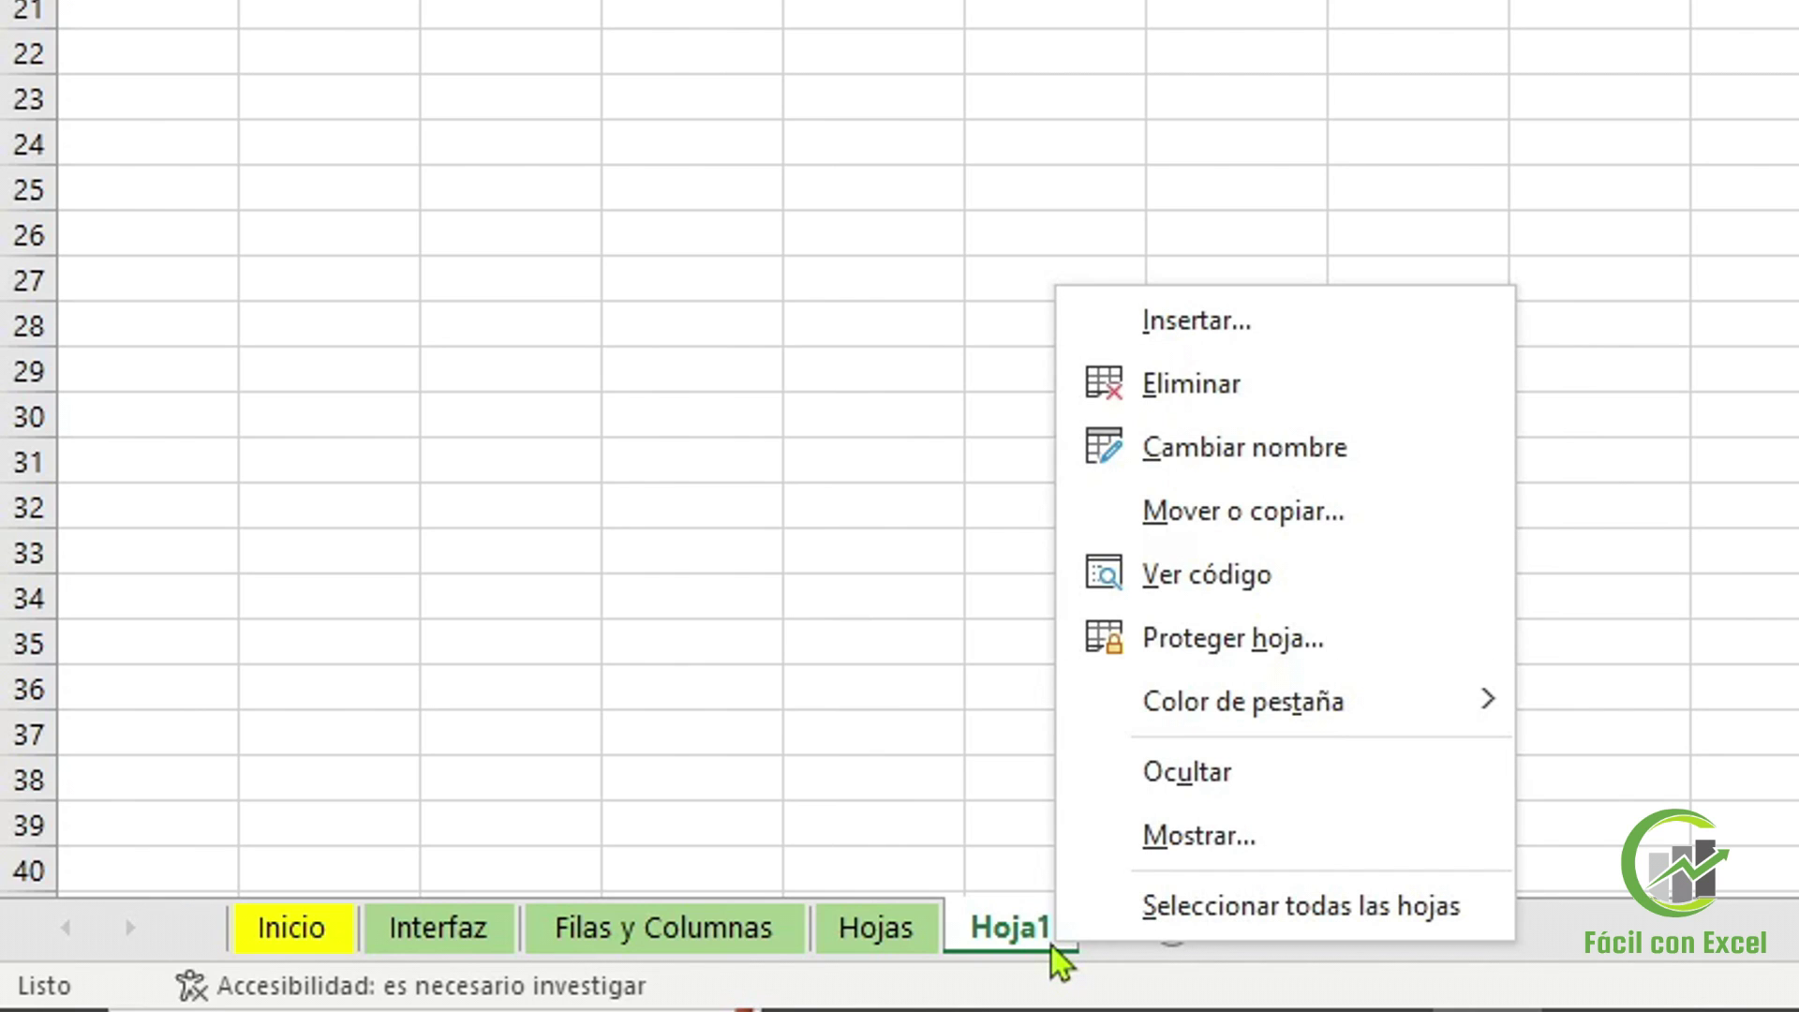
pyautogui.click(1378, 446)
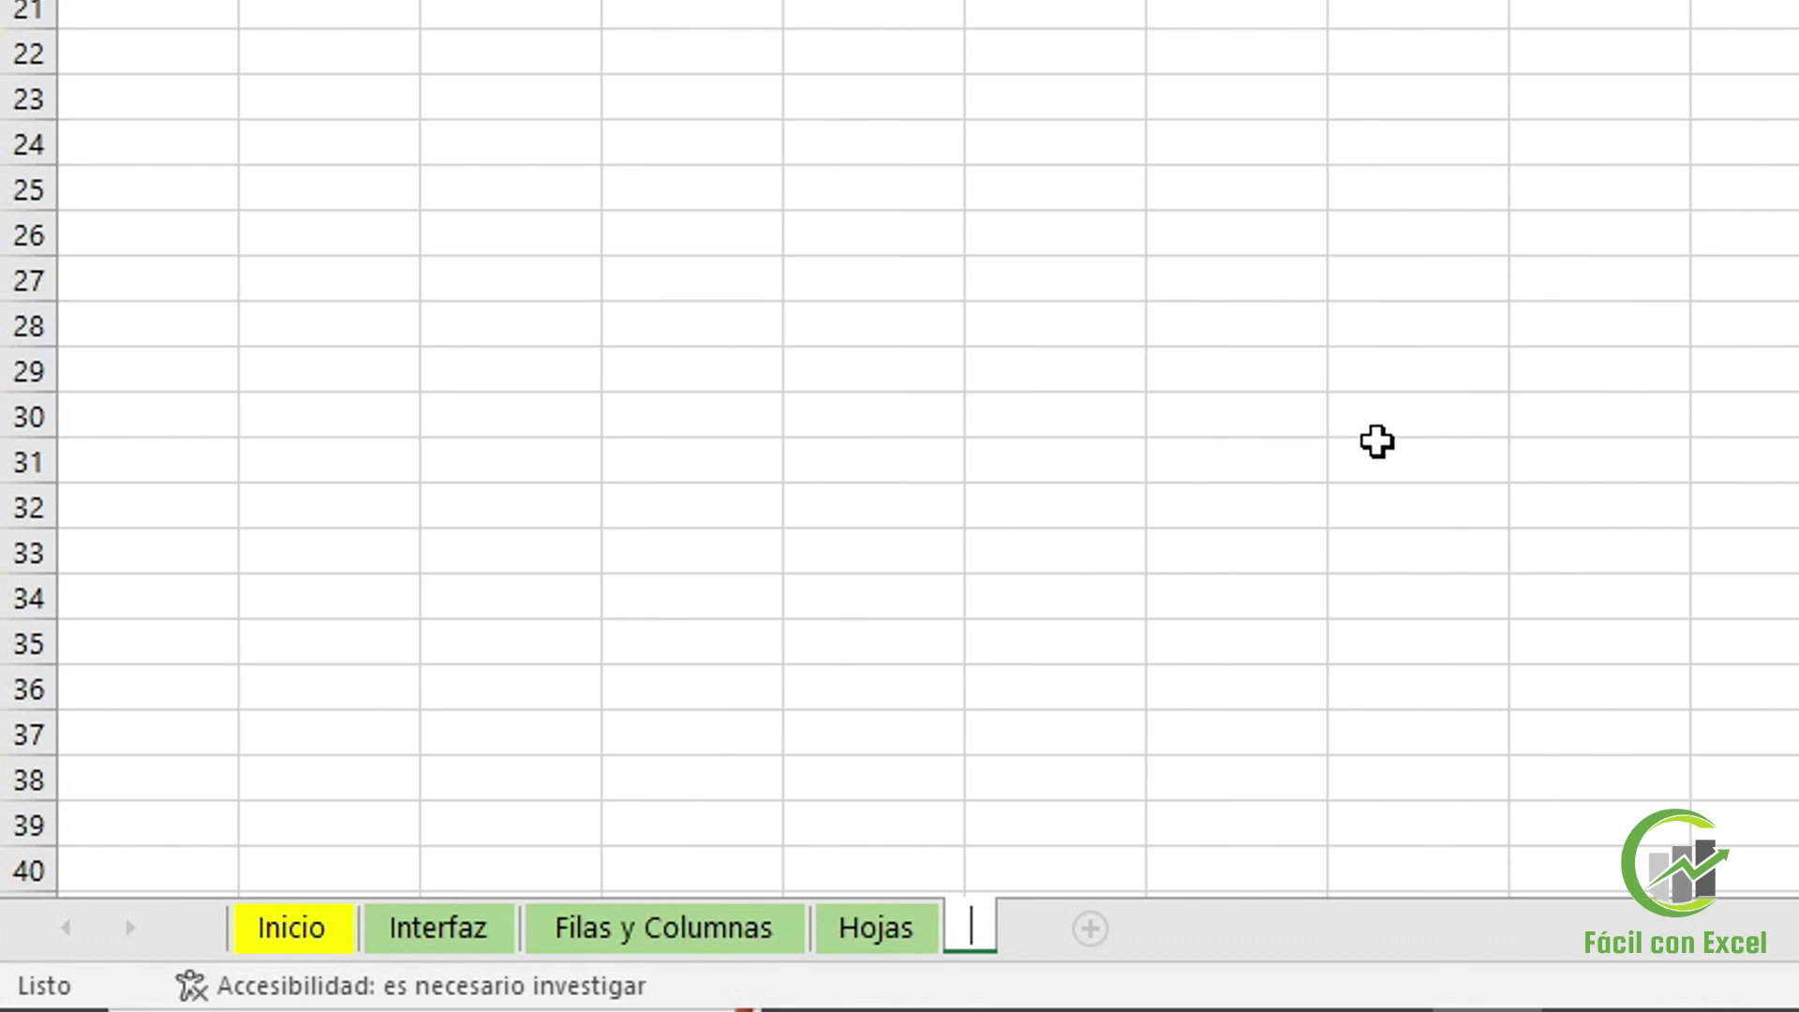
pyautogui.write('Prueba')
pyautogui.press('Return')
# Colour the Prueba sheet's tab with the standard light blue
pyautogui.rightClick(1018, 927)
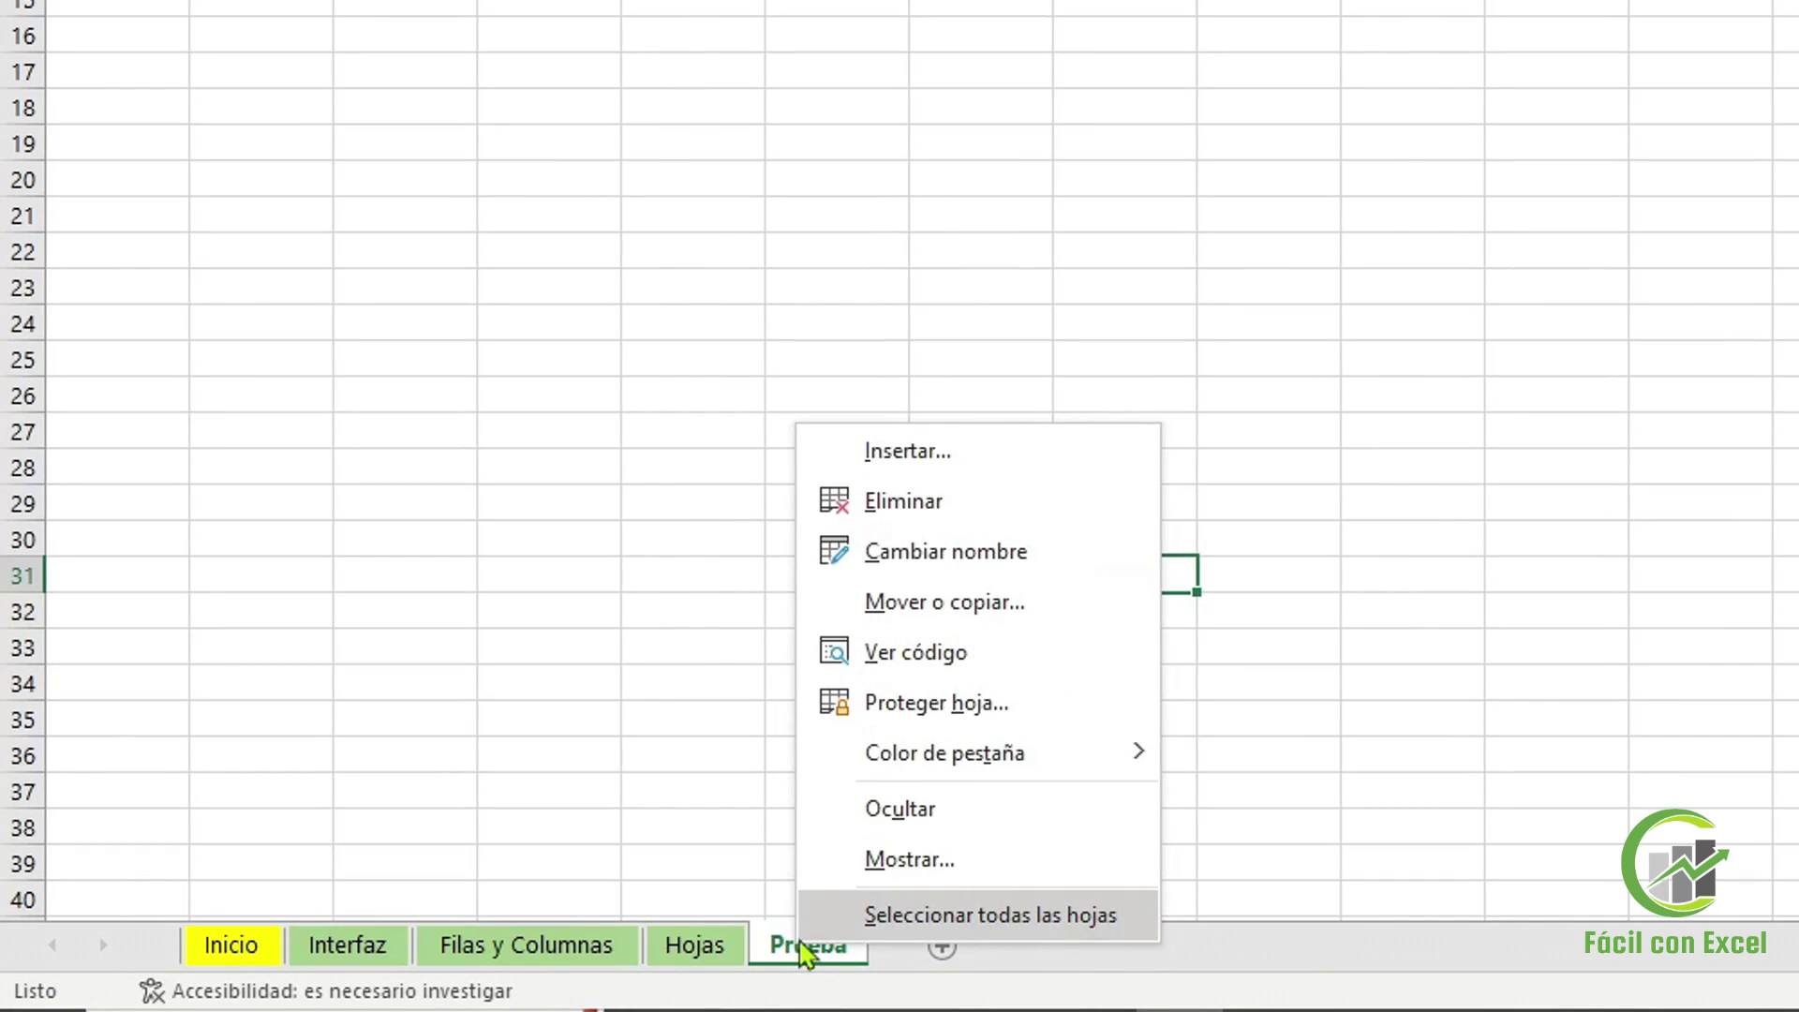
pyautogui.moveTo(1136, 757)
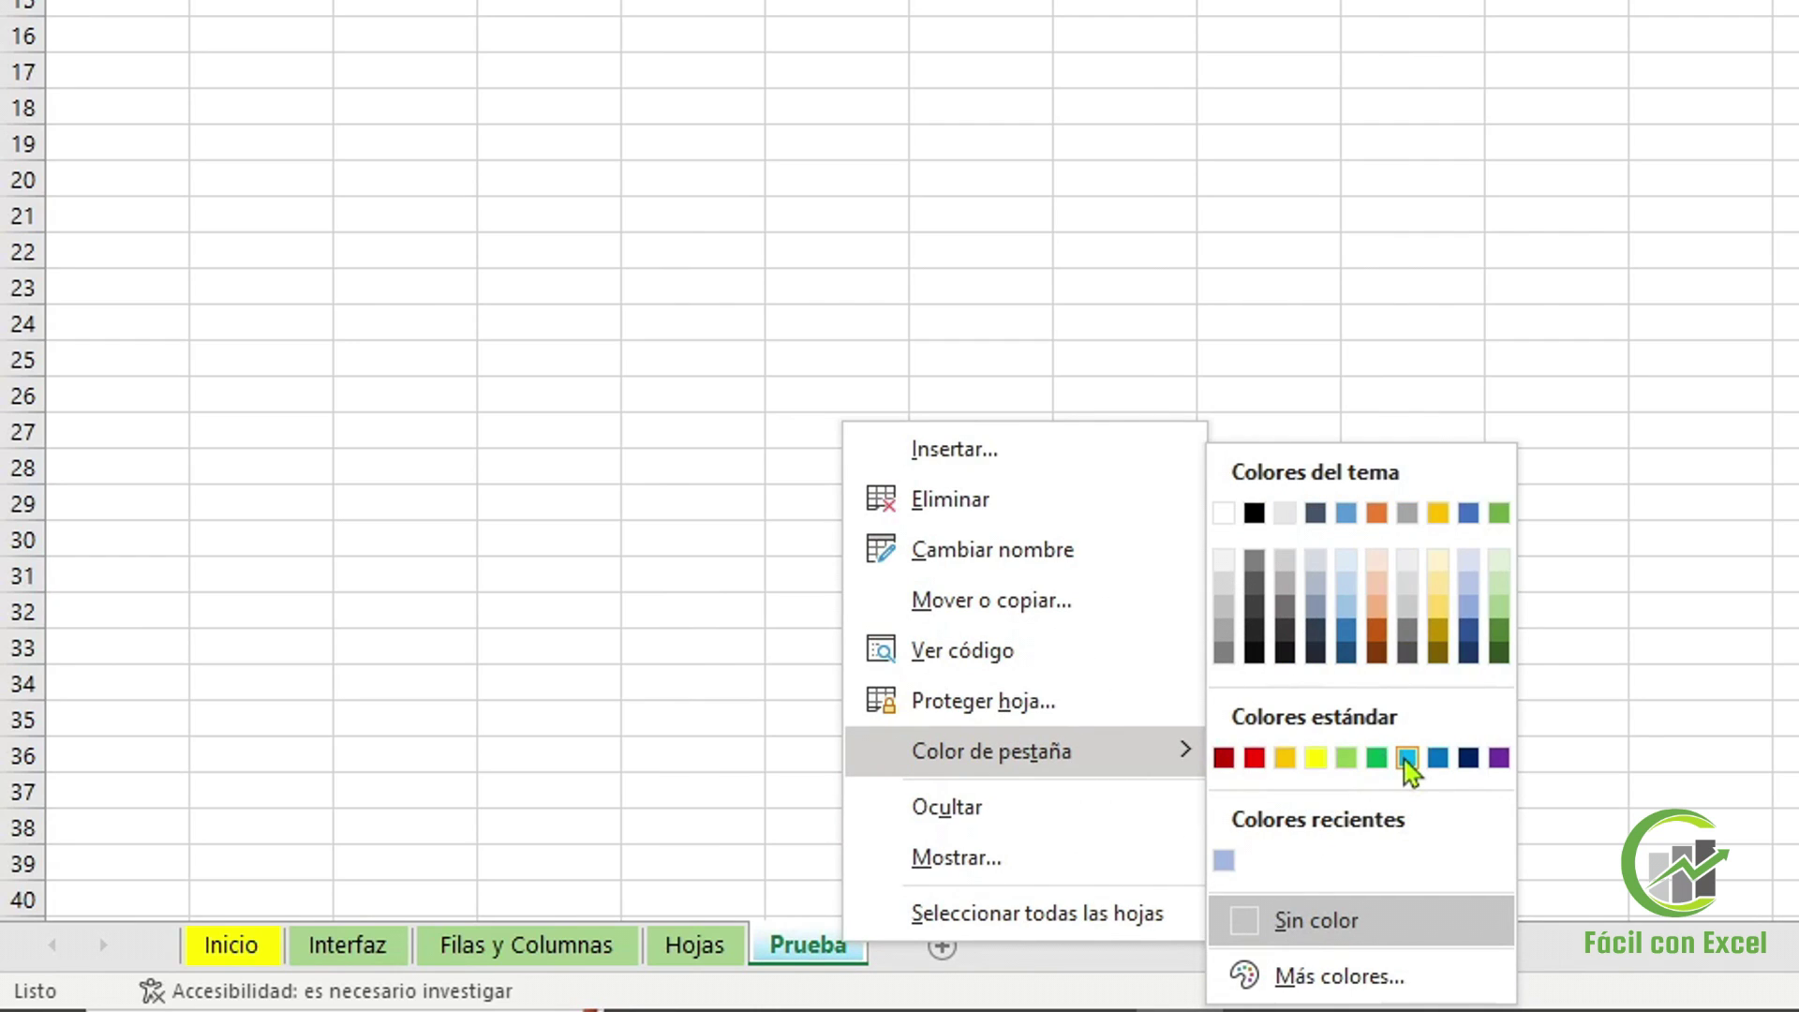
pyautogui.click(1407, 758)
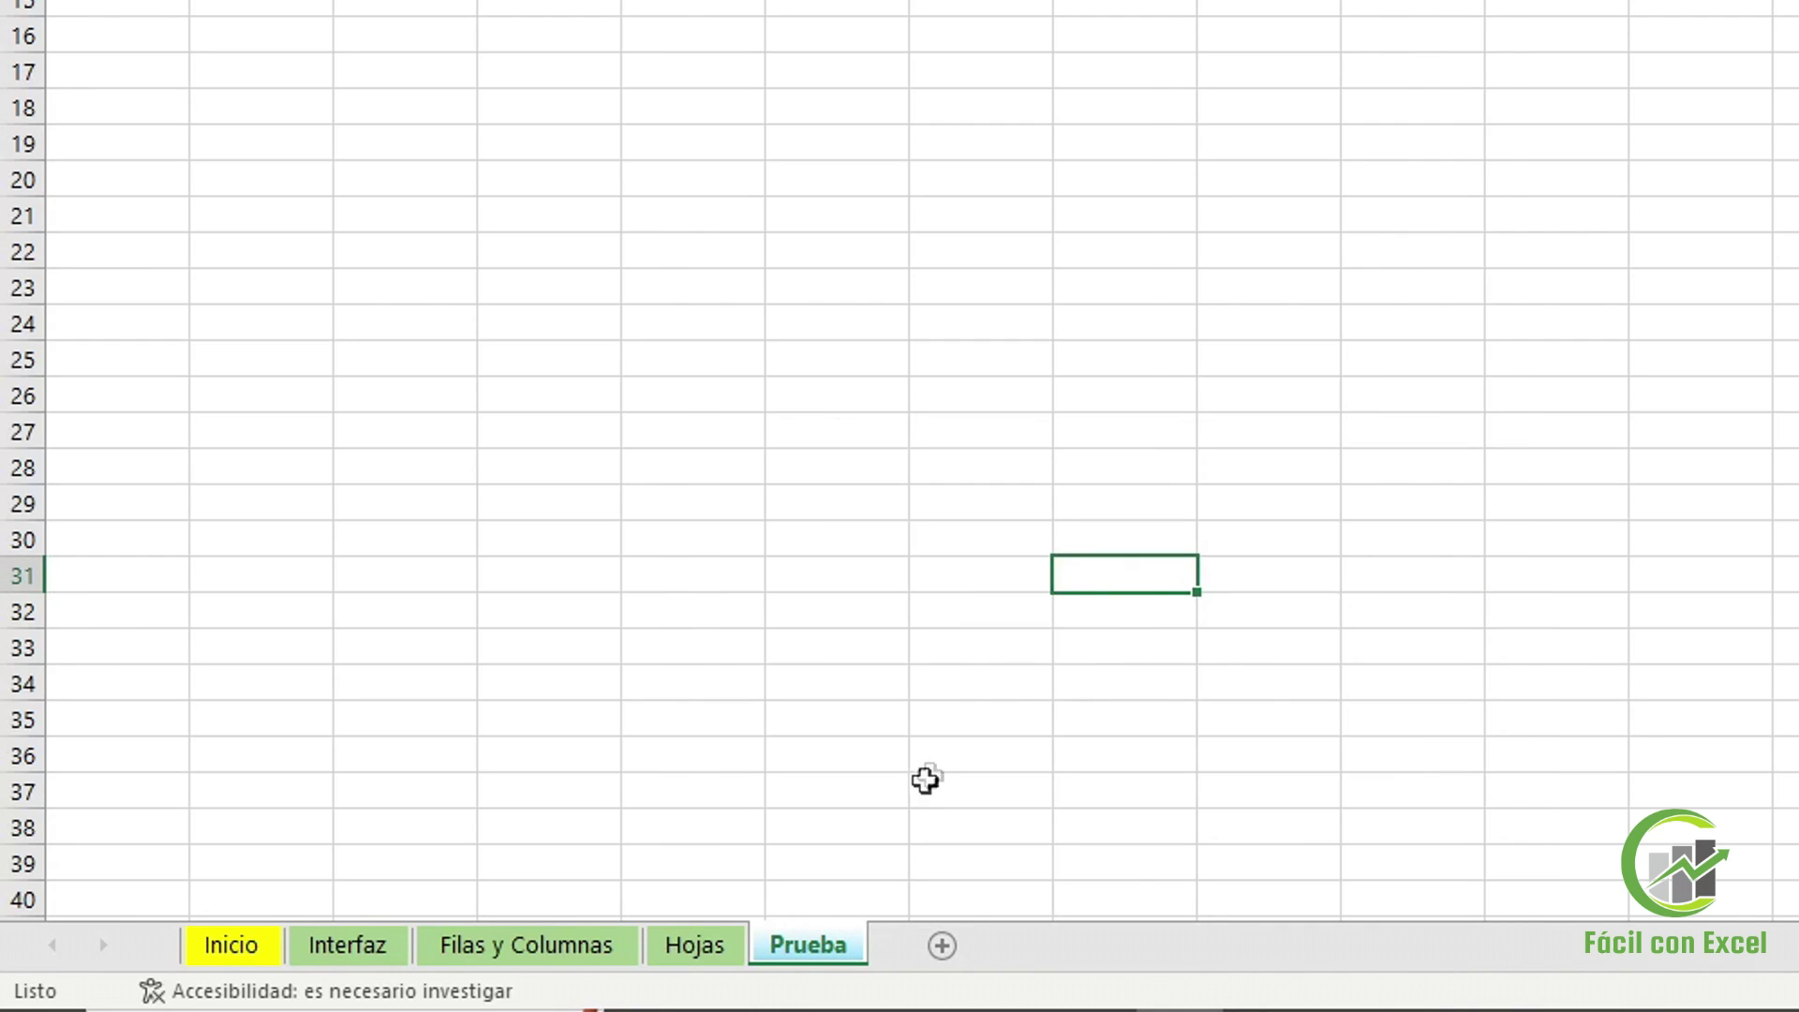
# Create a copy of the Prueba worksheet at the end of the Introducción.xlsm workbook
pyautogui.rightClick(835, 950)
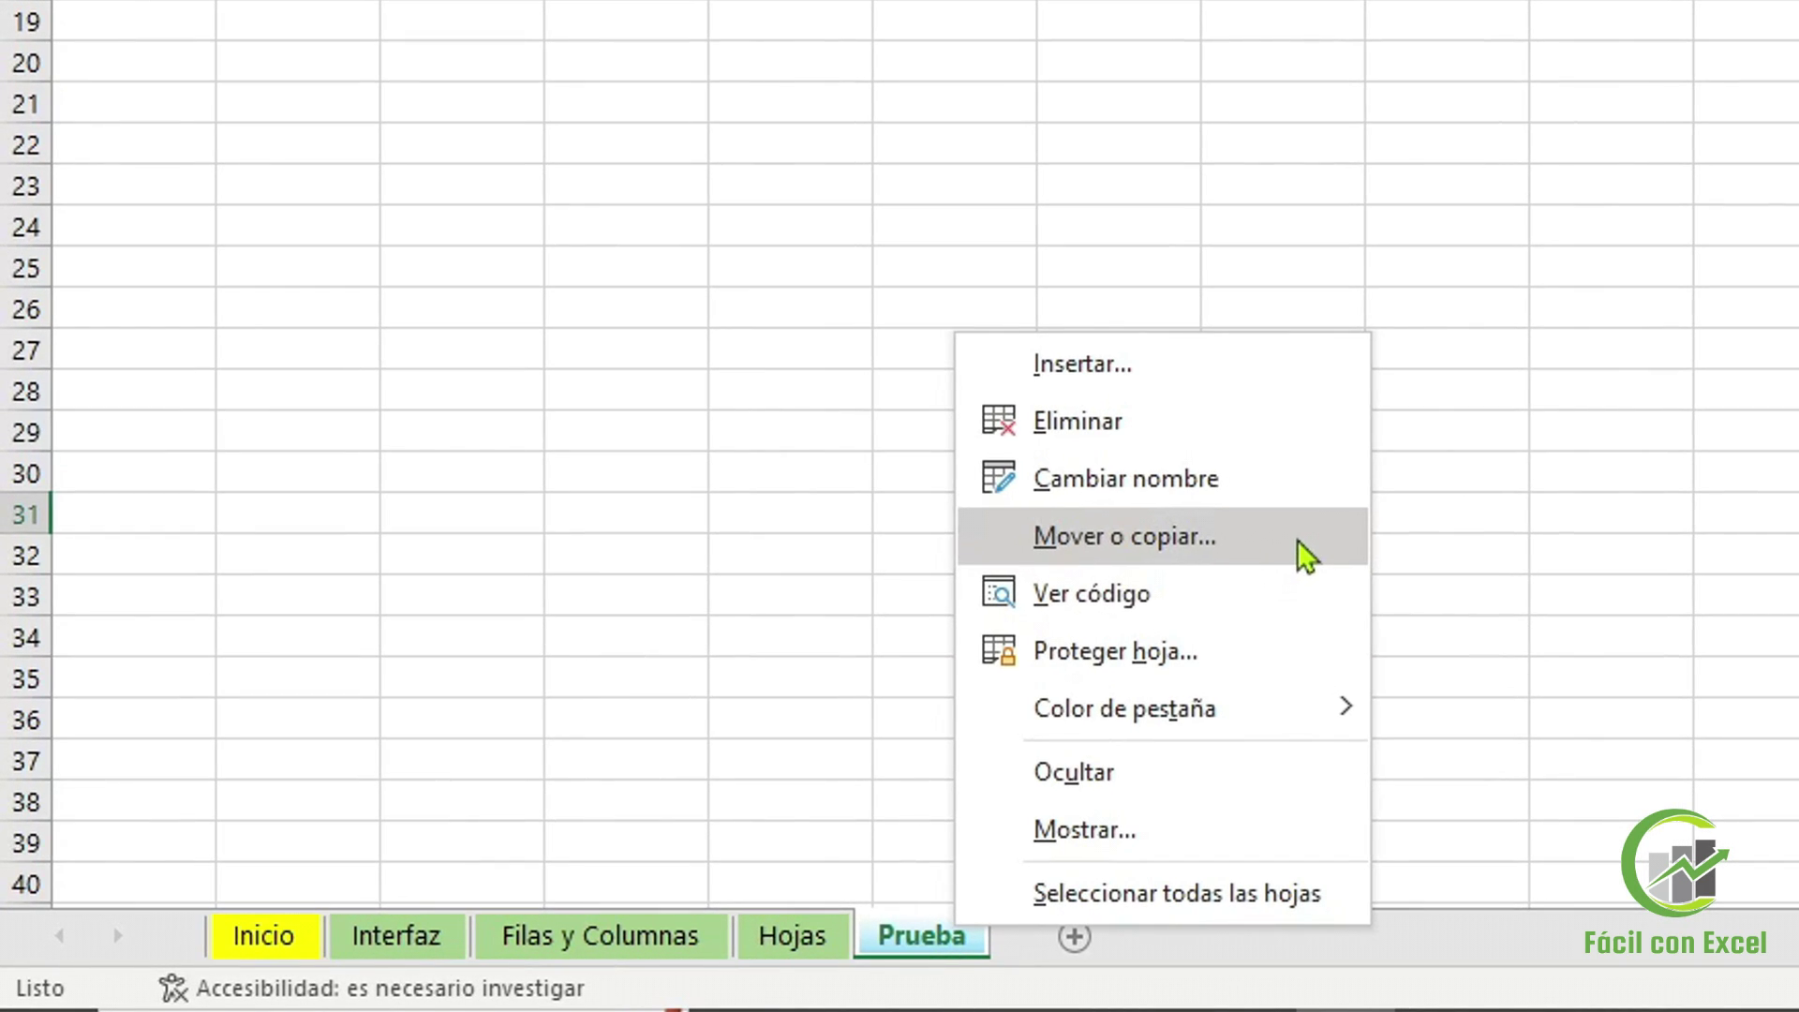
pyautogui.click(1299, 543)
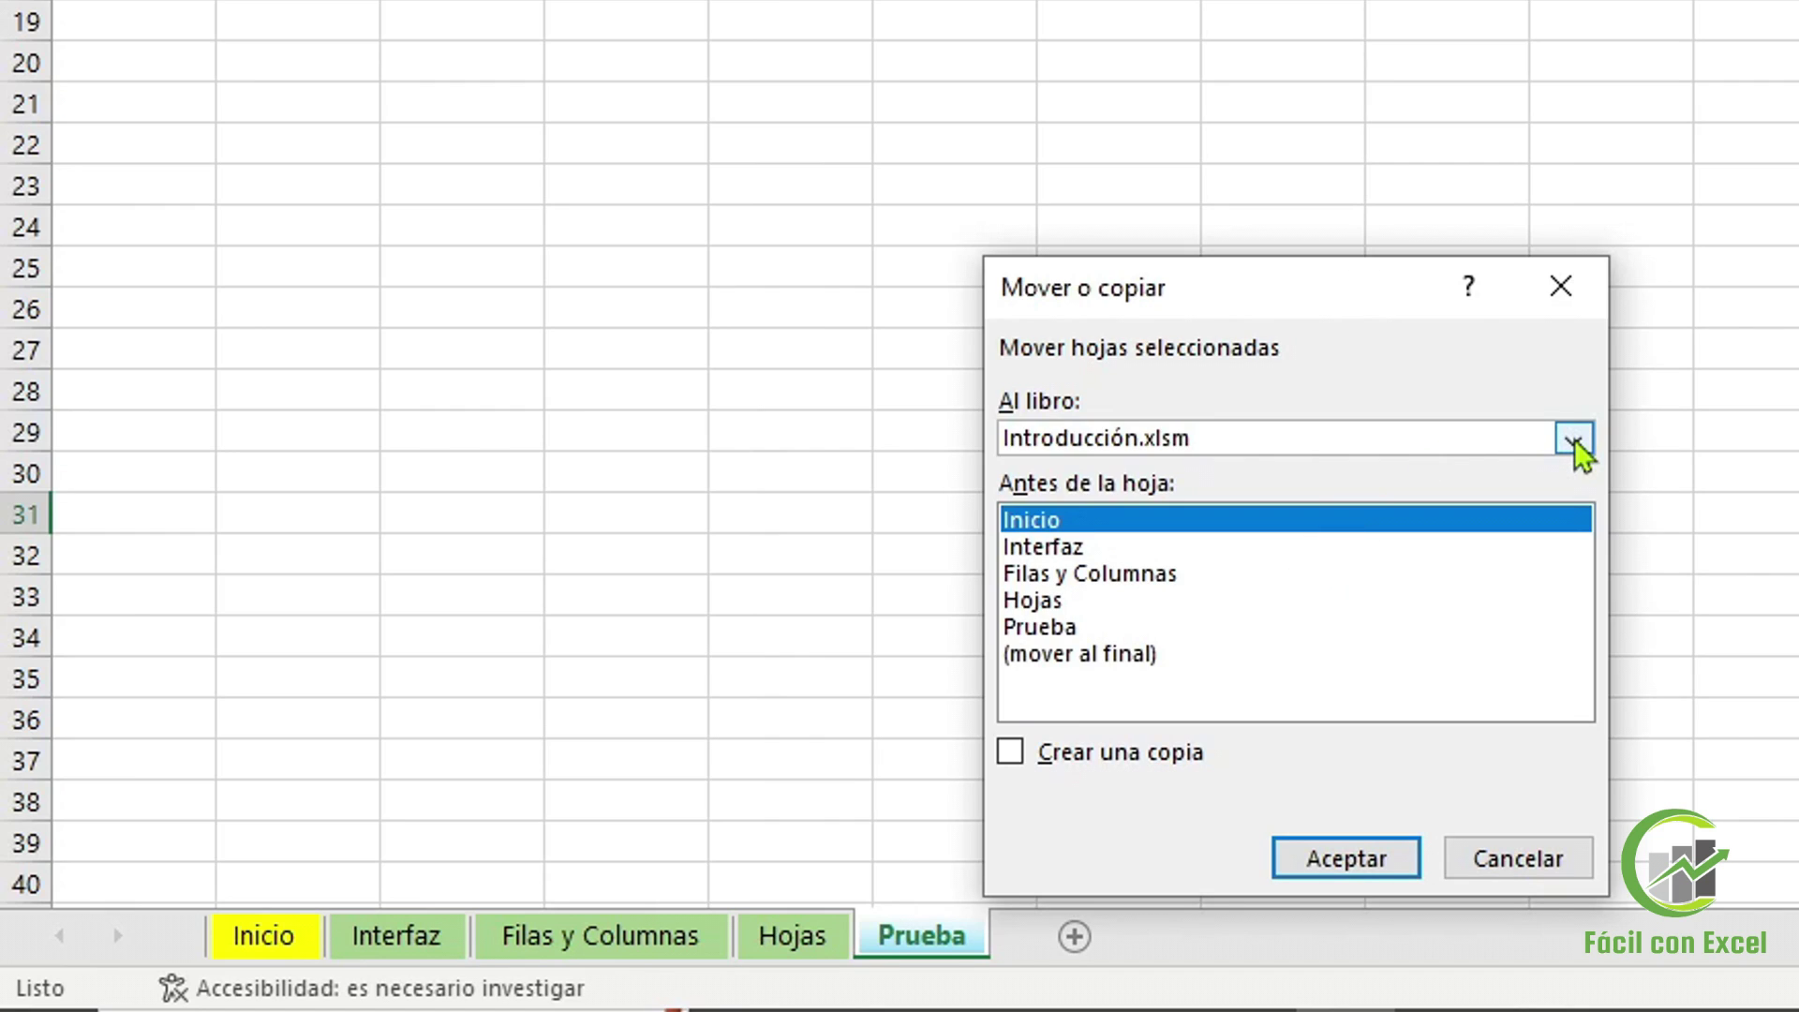
pyautogui.click(1574, 440)
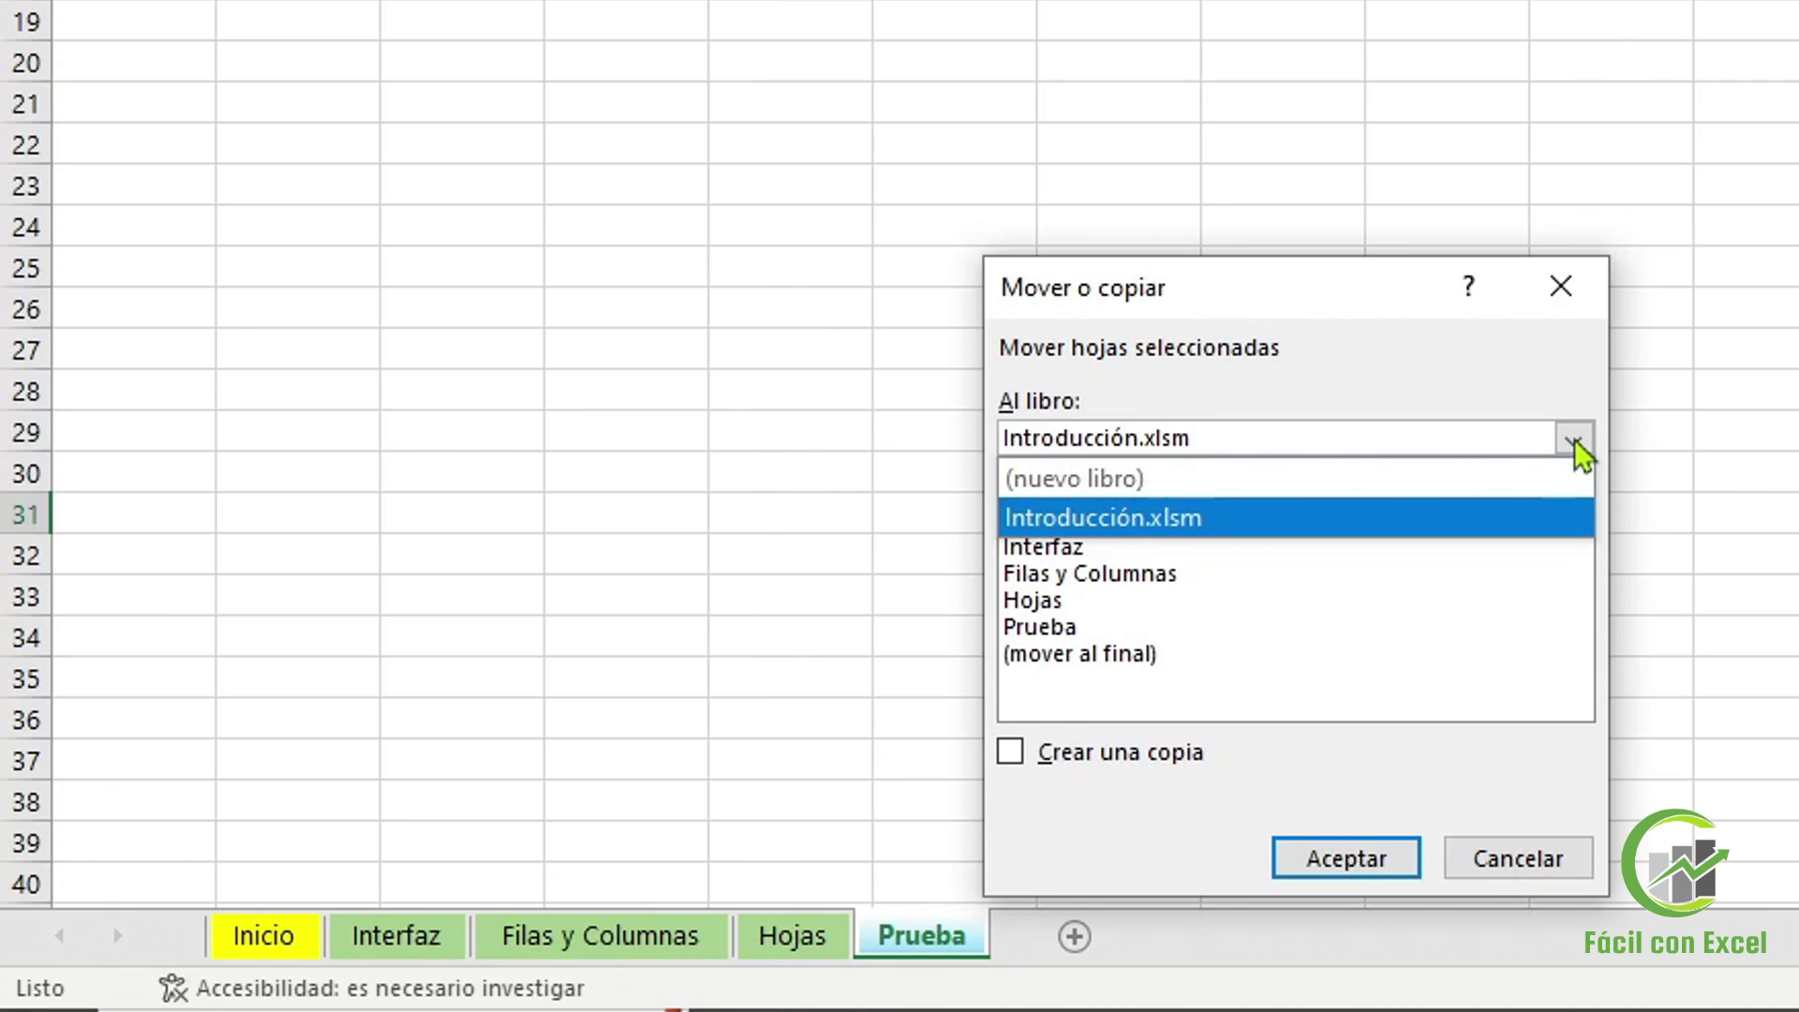
pyautogui.press('Up')
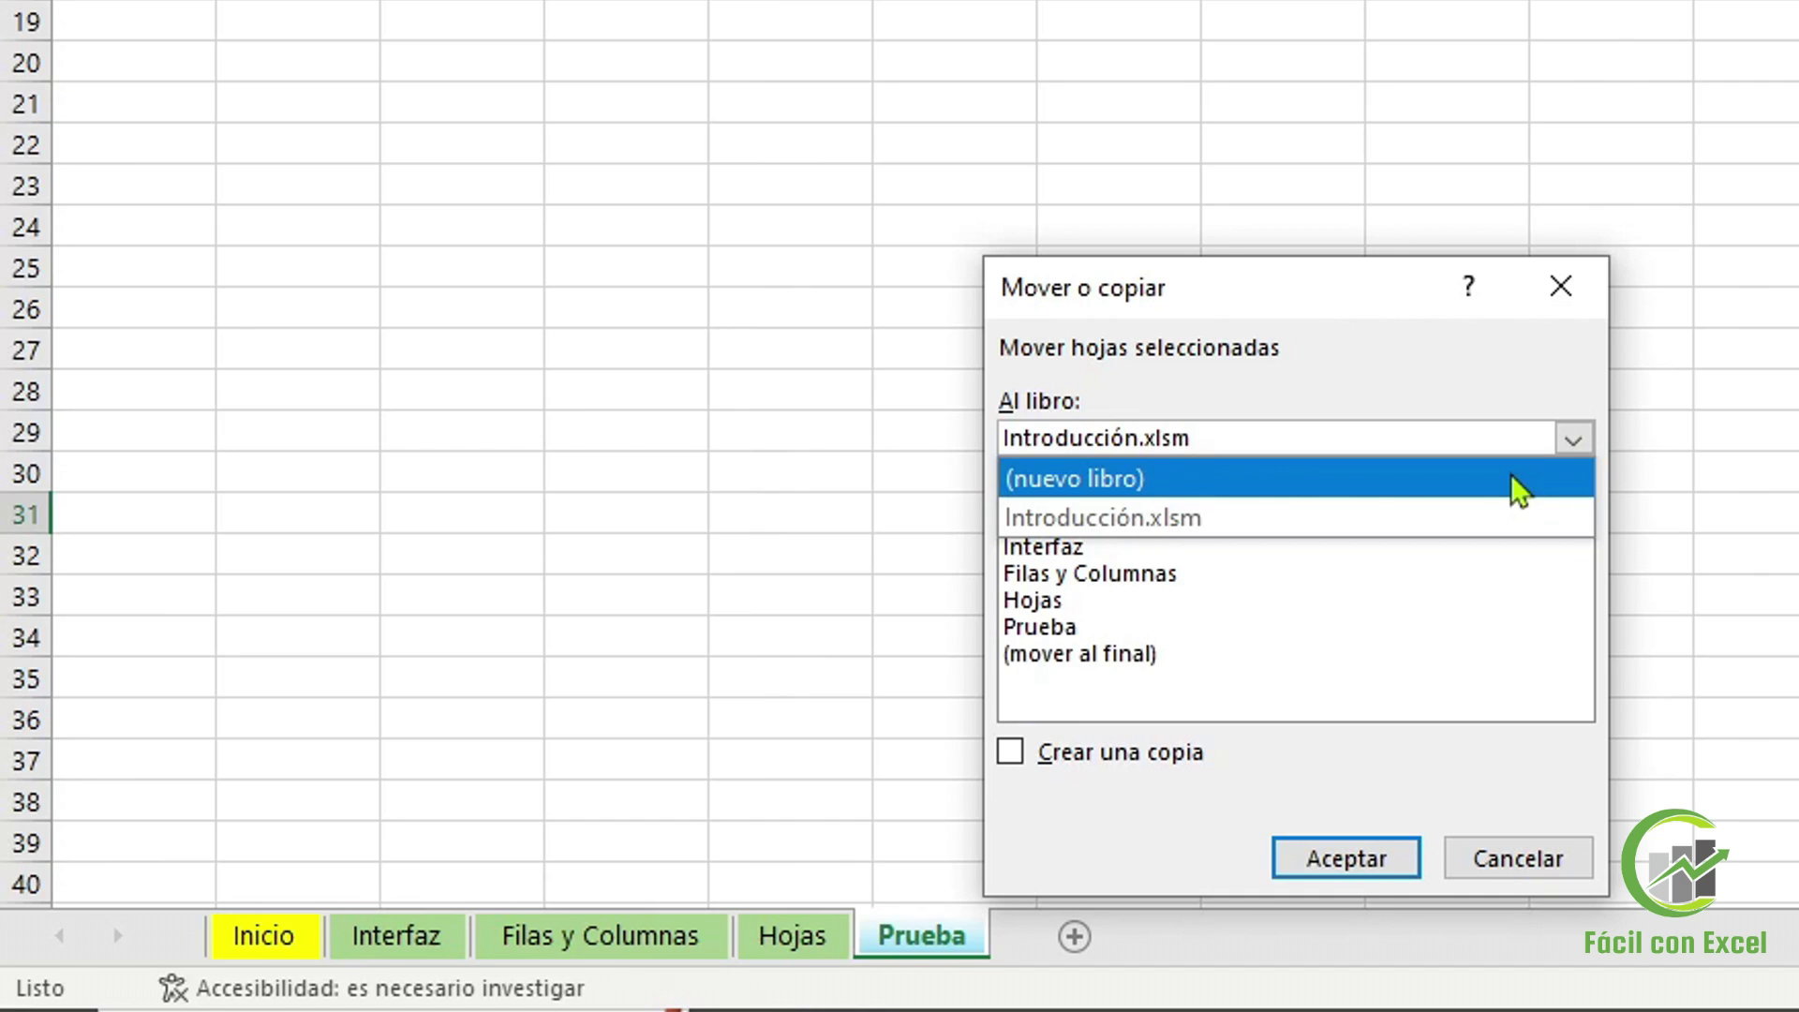
pyautogui.click(1177, 654)
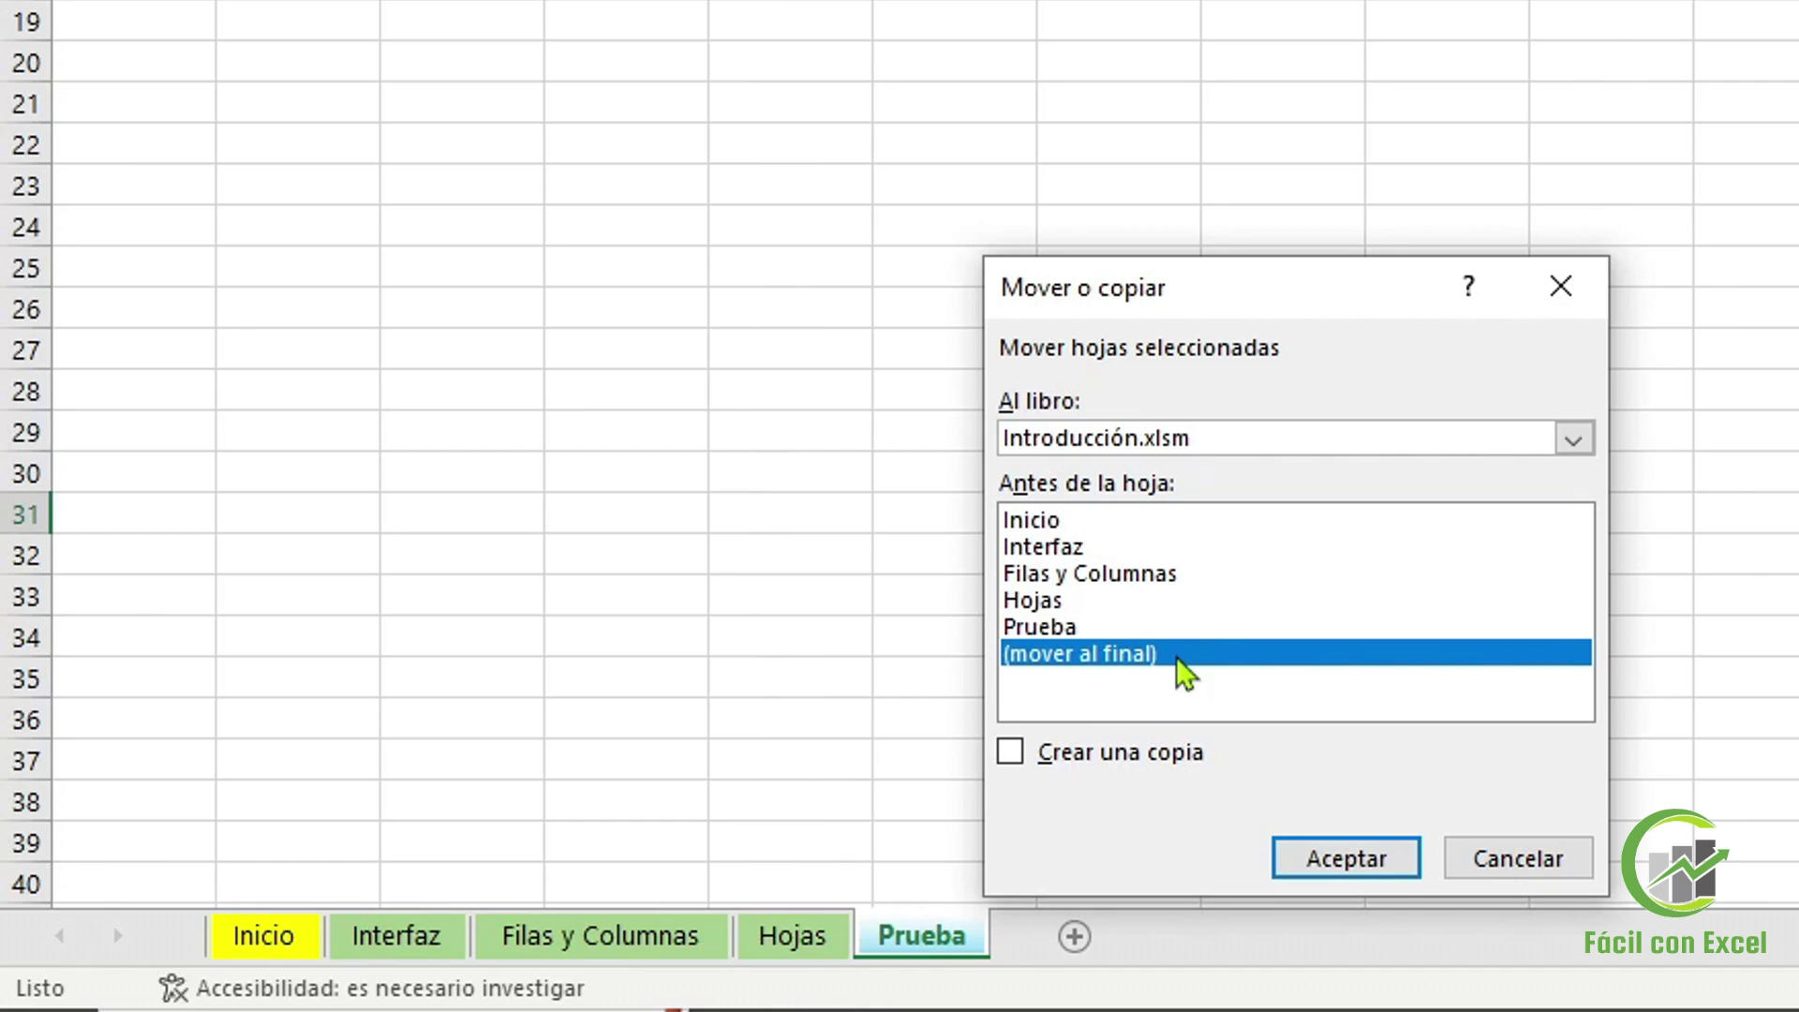
pyautogui.click(1178, 576)
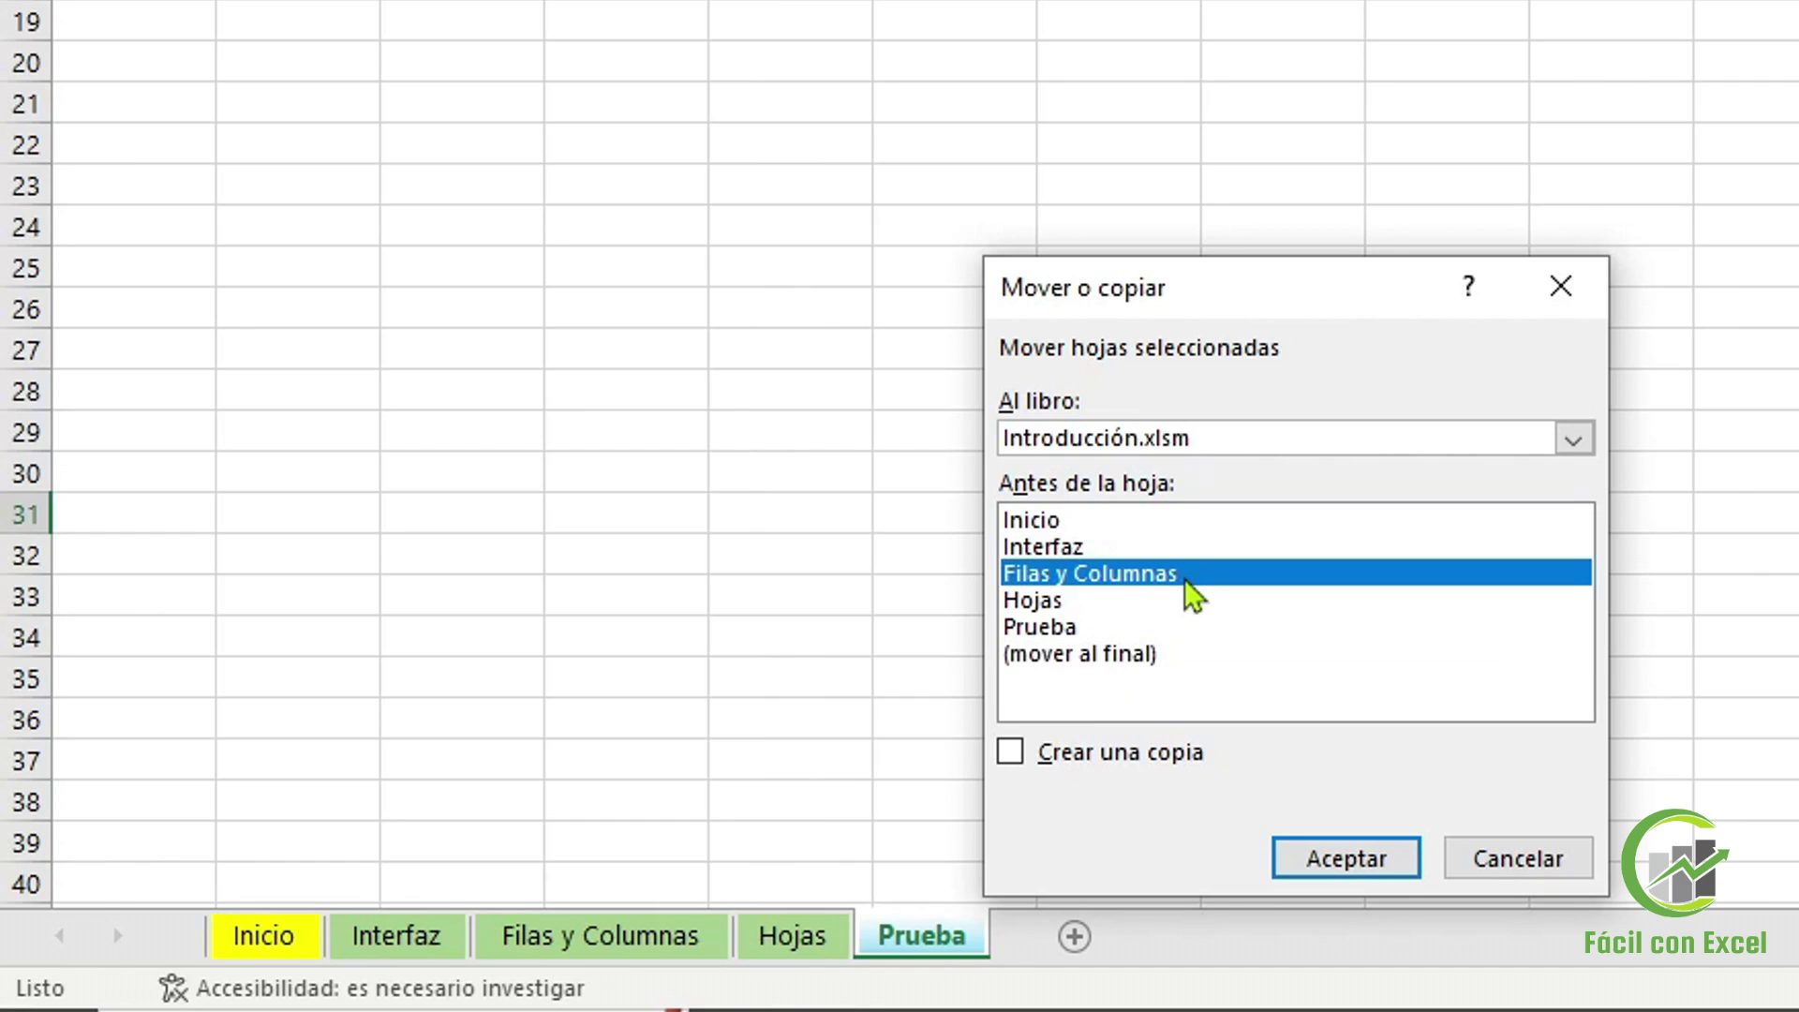
pyautogui.click(1171, 601)
pyautogui.click(1160, 654)
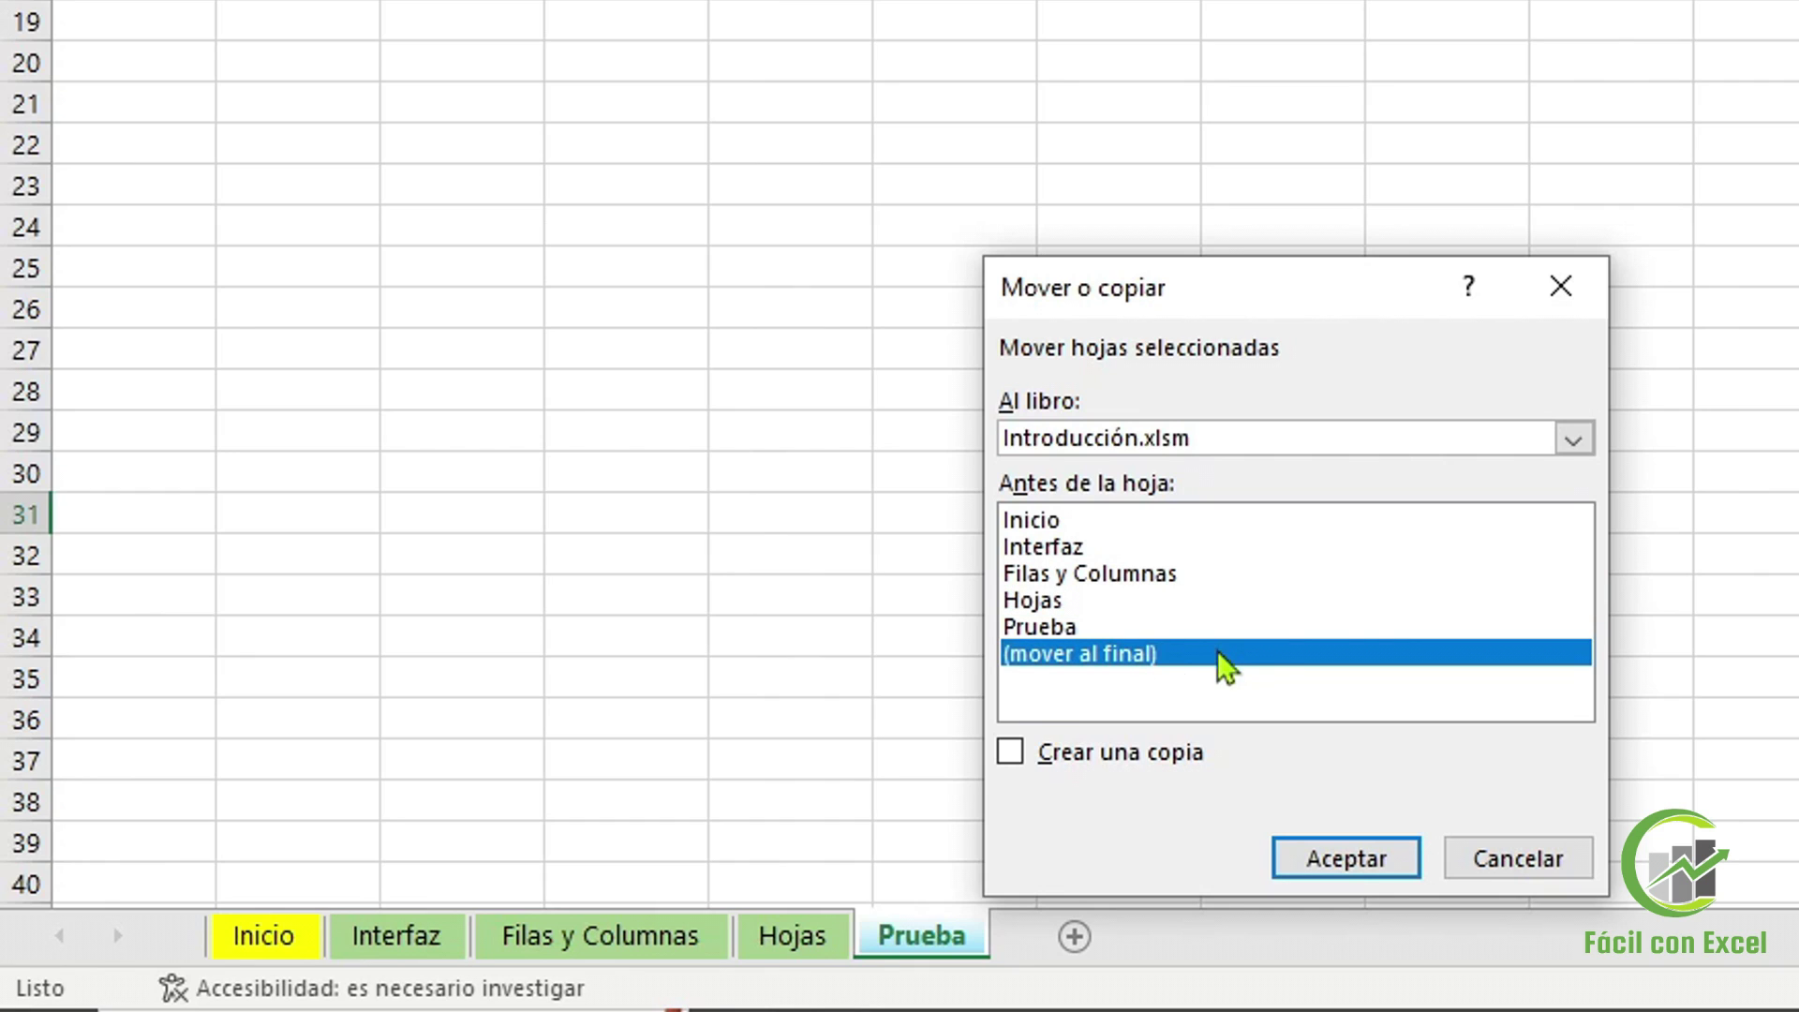
pyautogui.click(1144, 762)
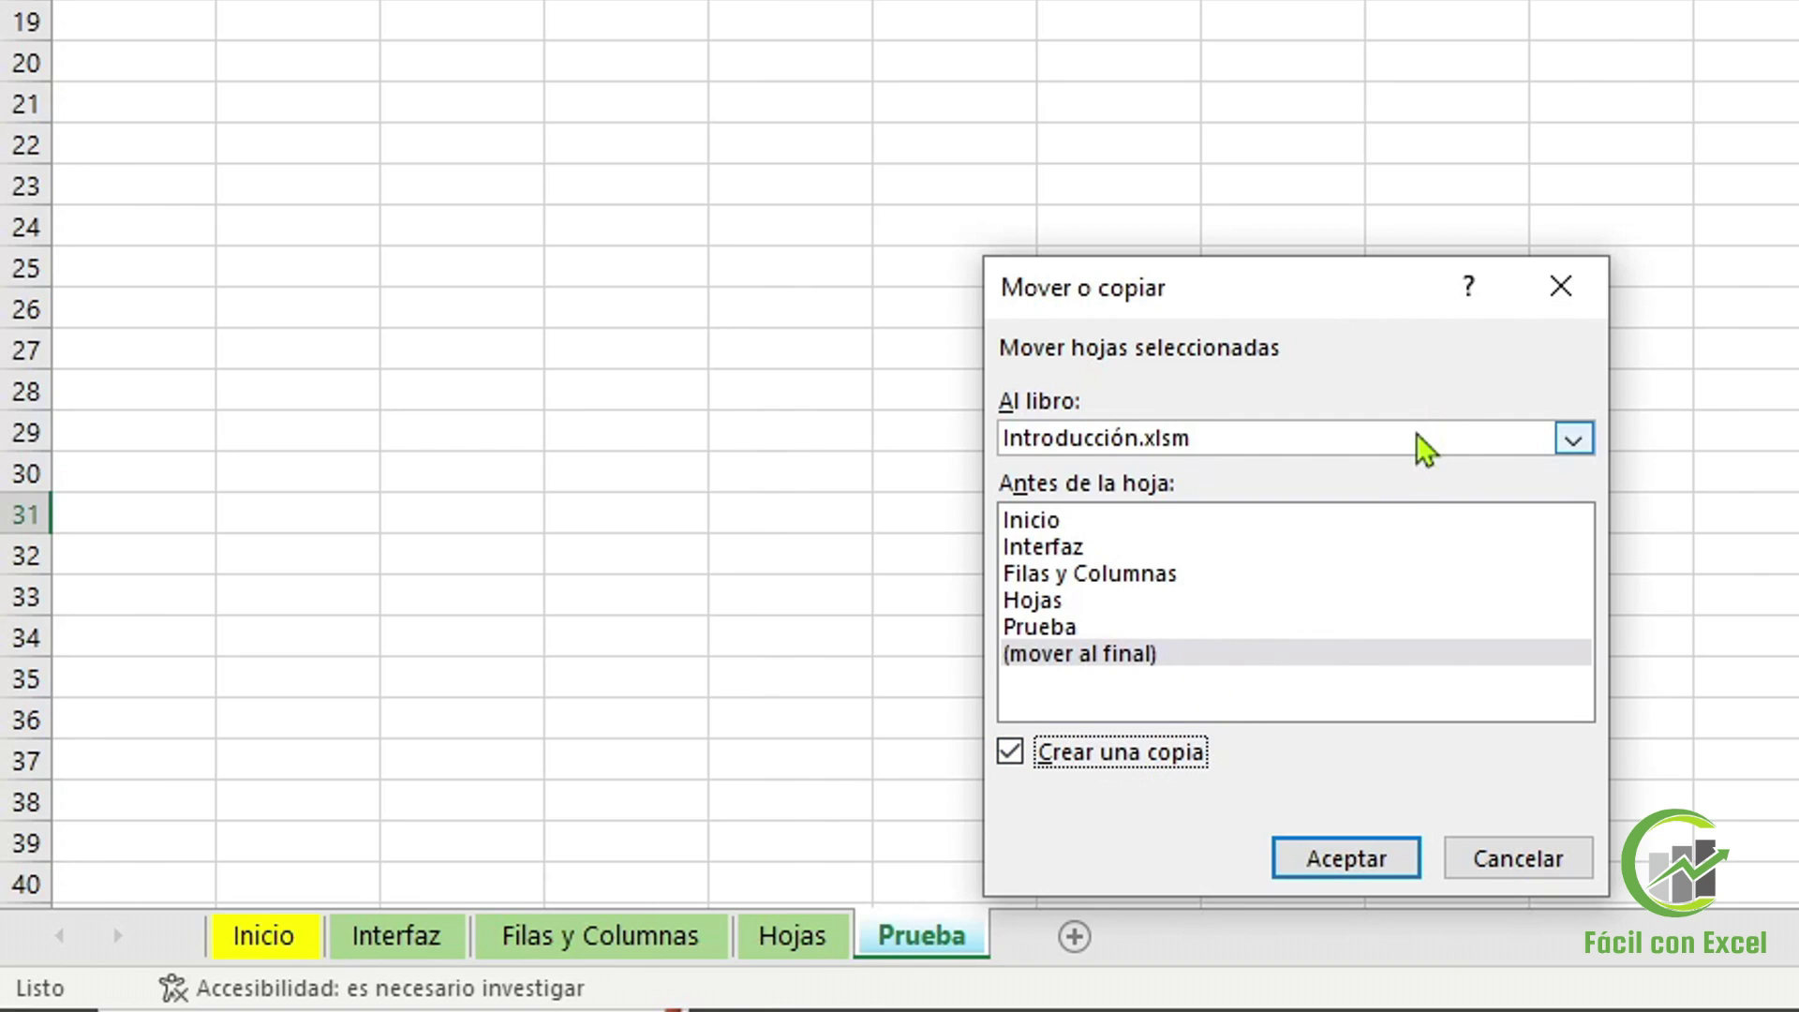
pyautogui.click(1188, 655)
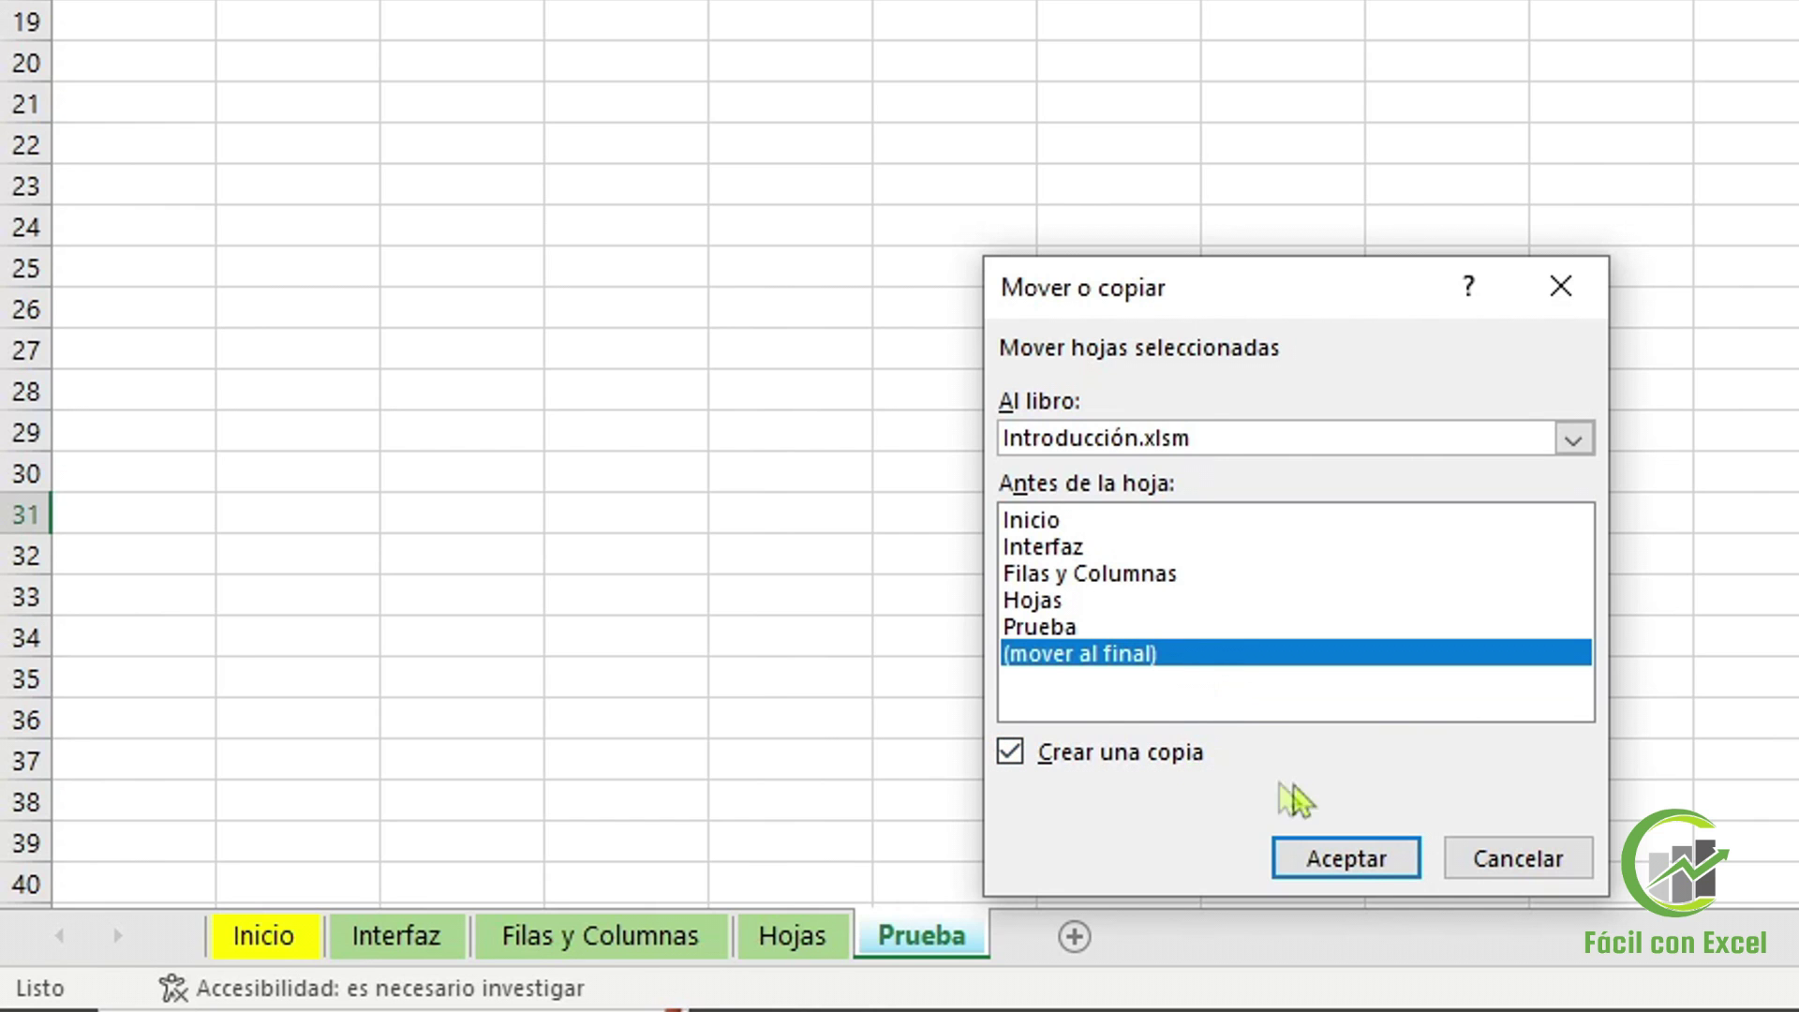
pyautogui.click(1414, 864)
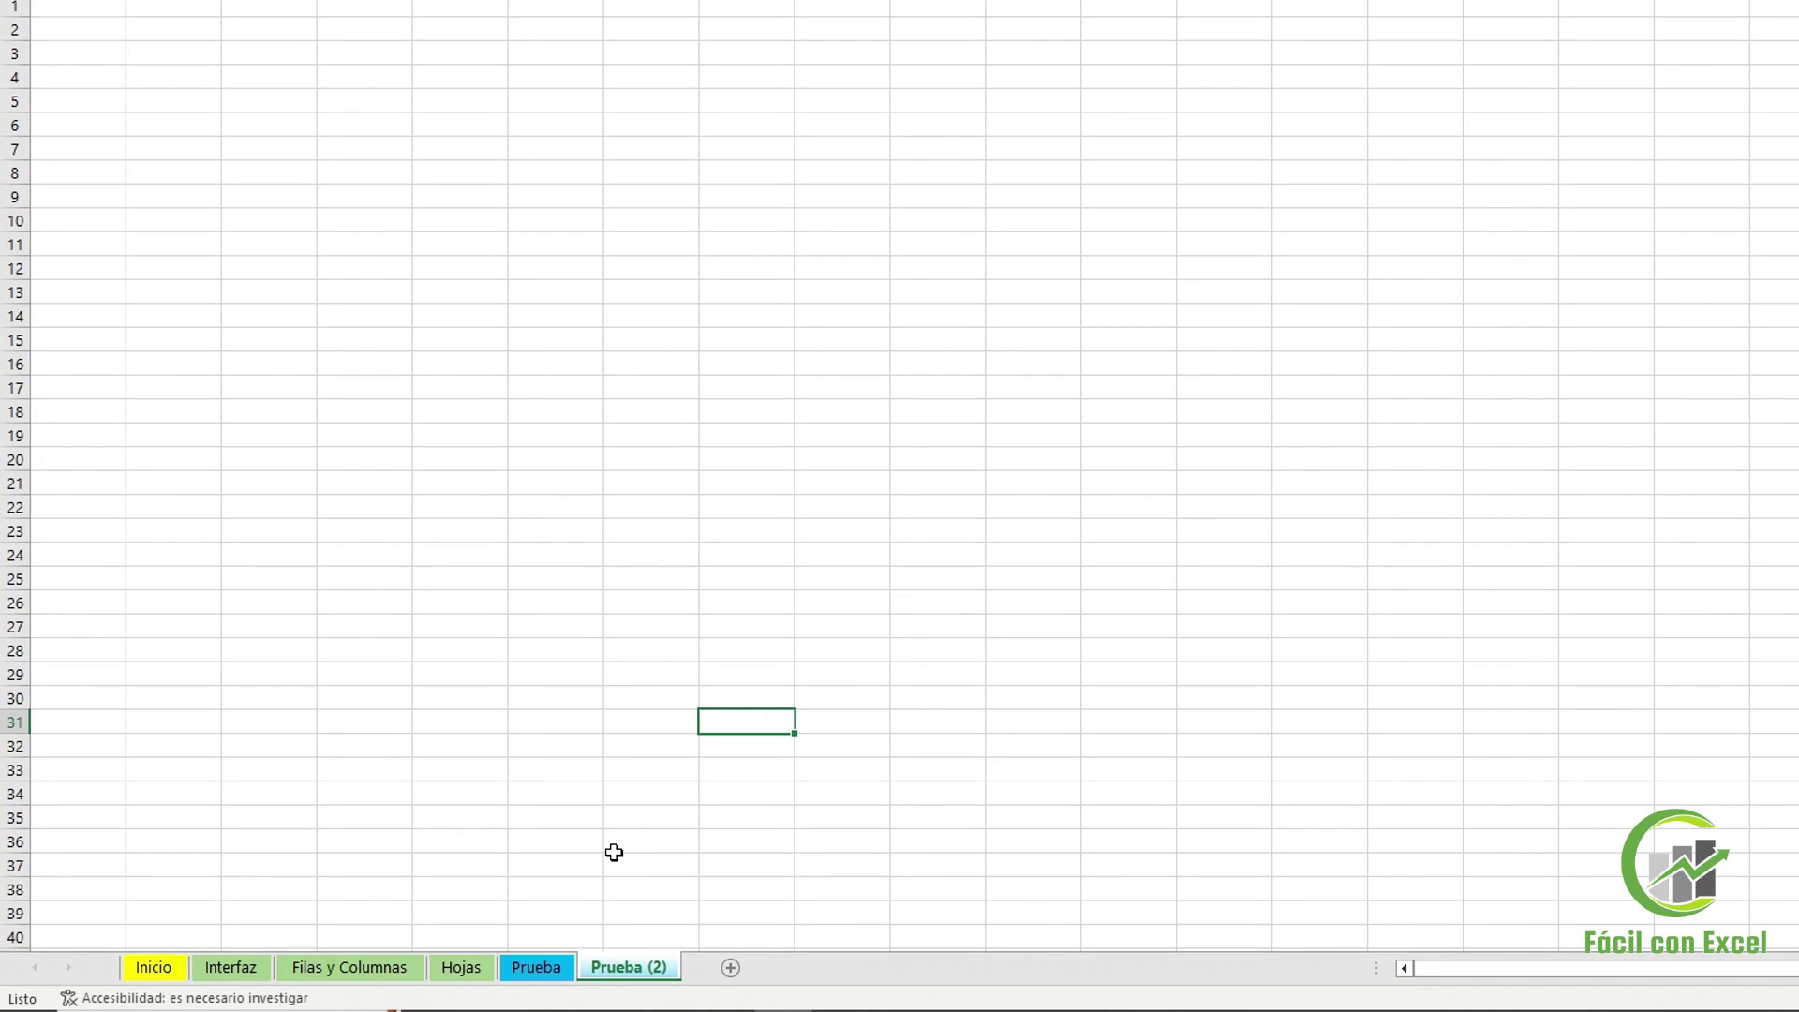
# Create a copy of the Filas y Columnas worksheet after the last sheet of the same workbook
pyautogui.click(370, 967)
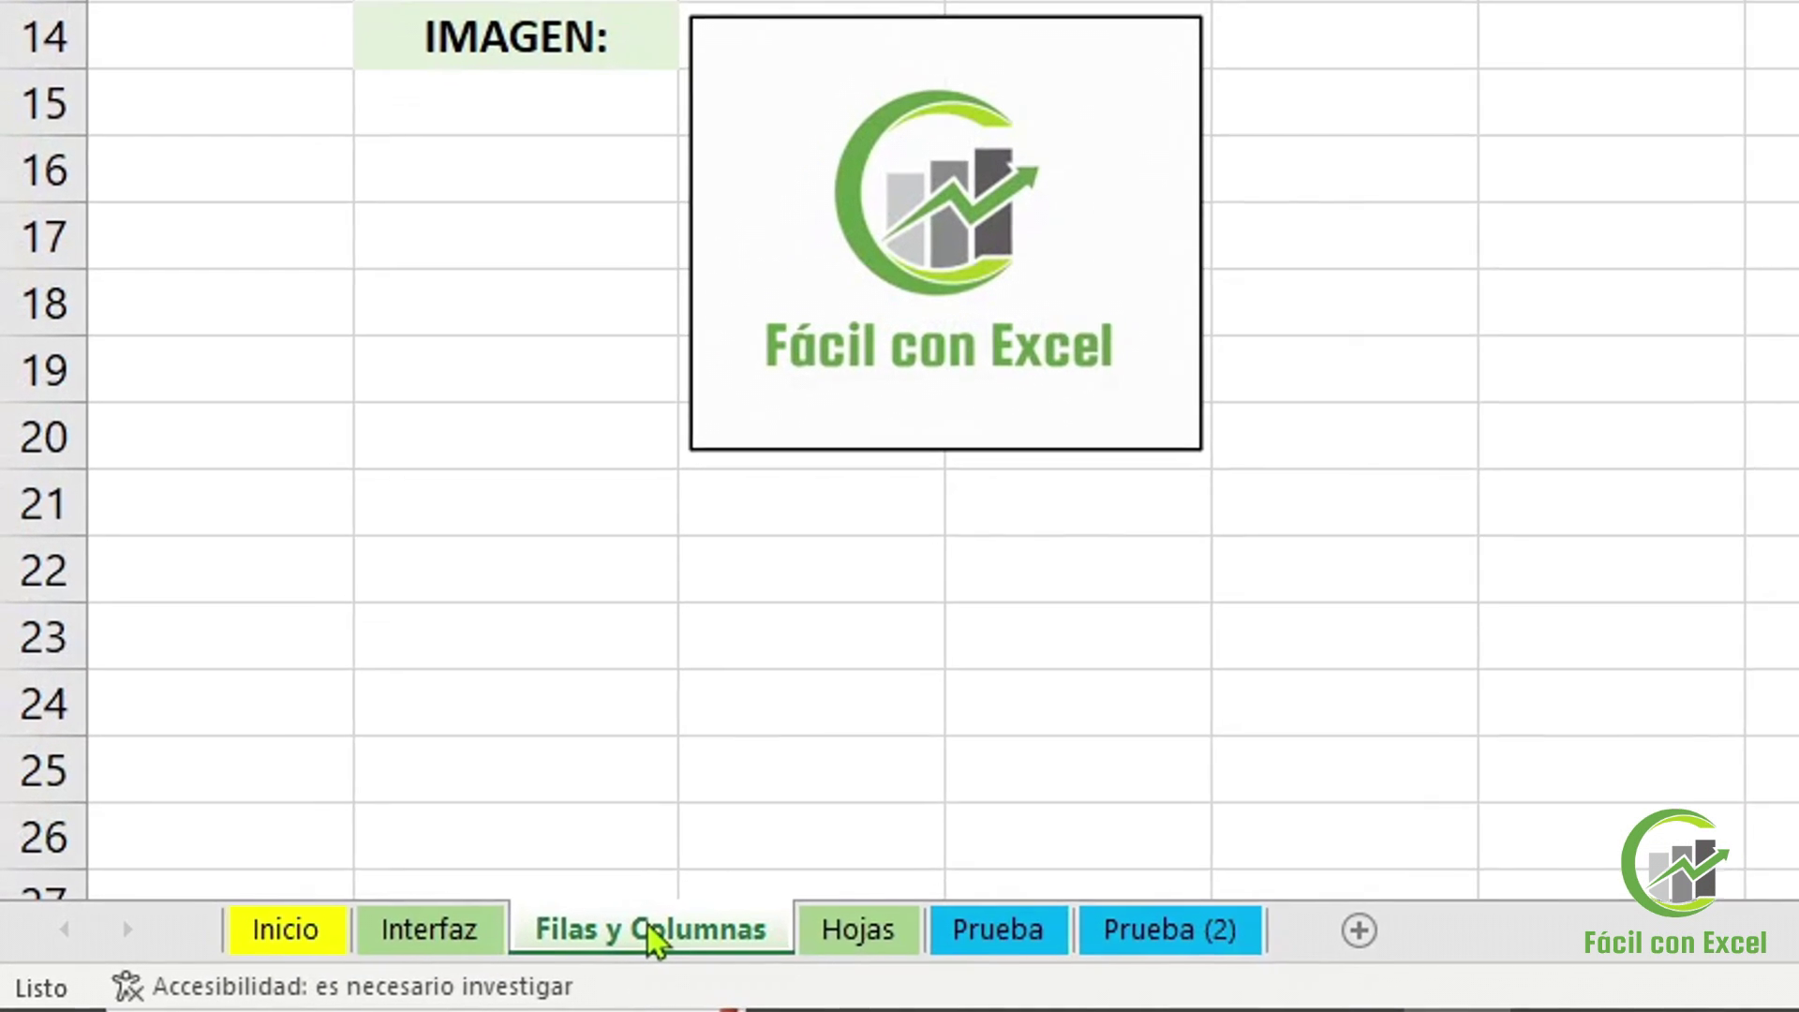
pyautogui.rightClick(648, 923)
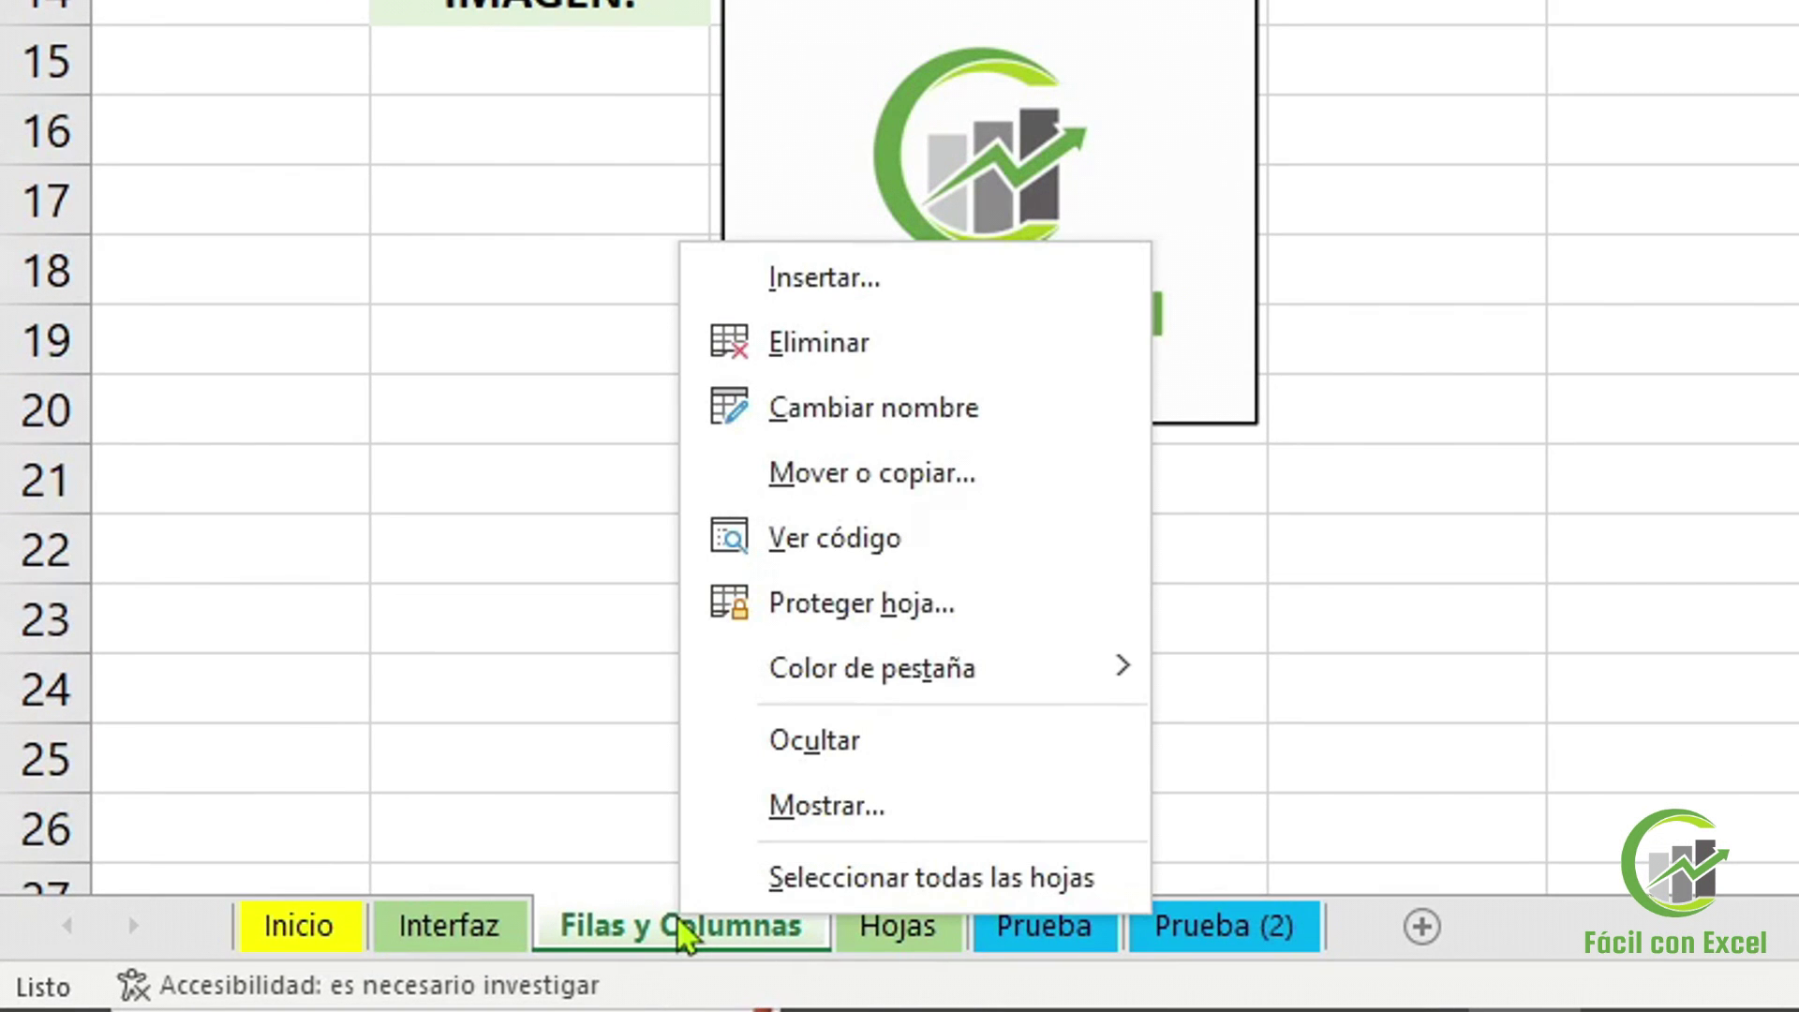
pyautogui.click(984, 496)
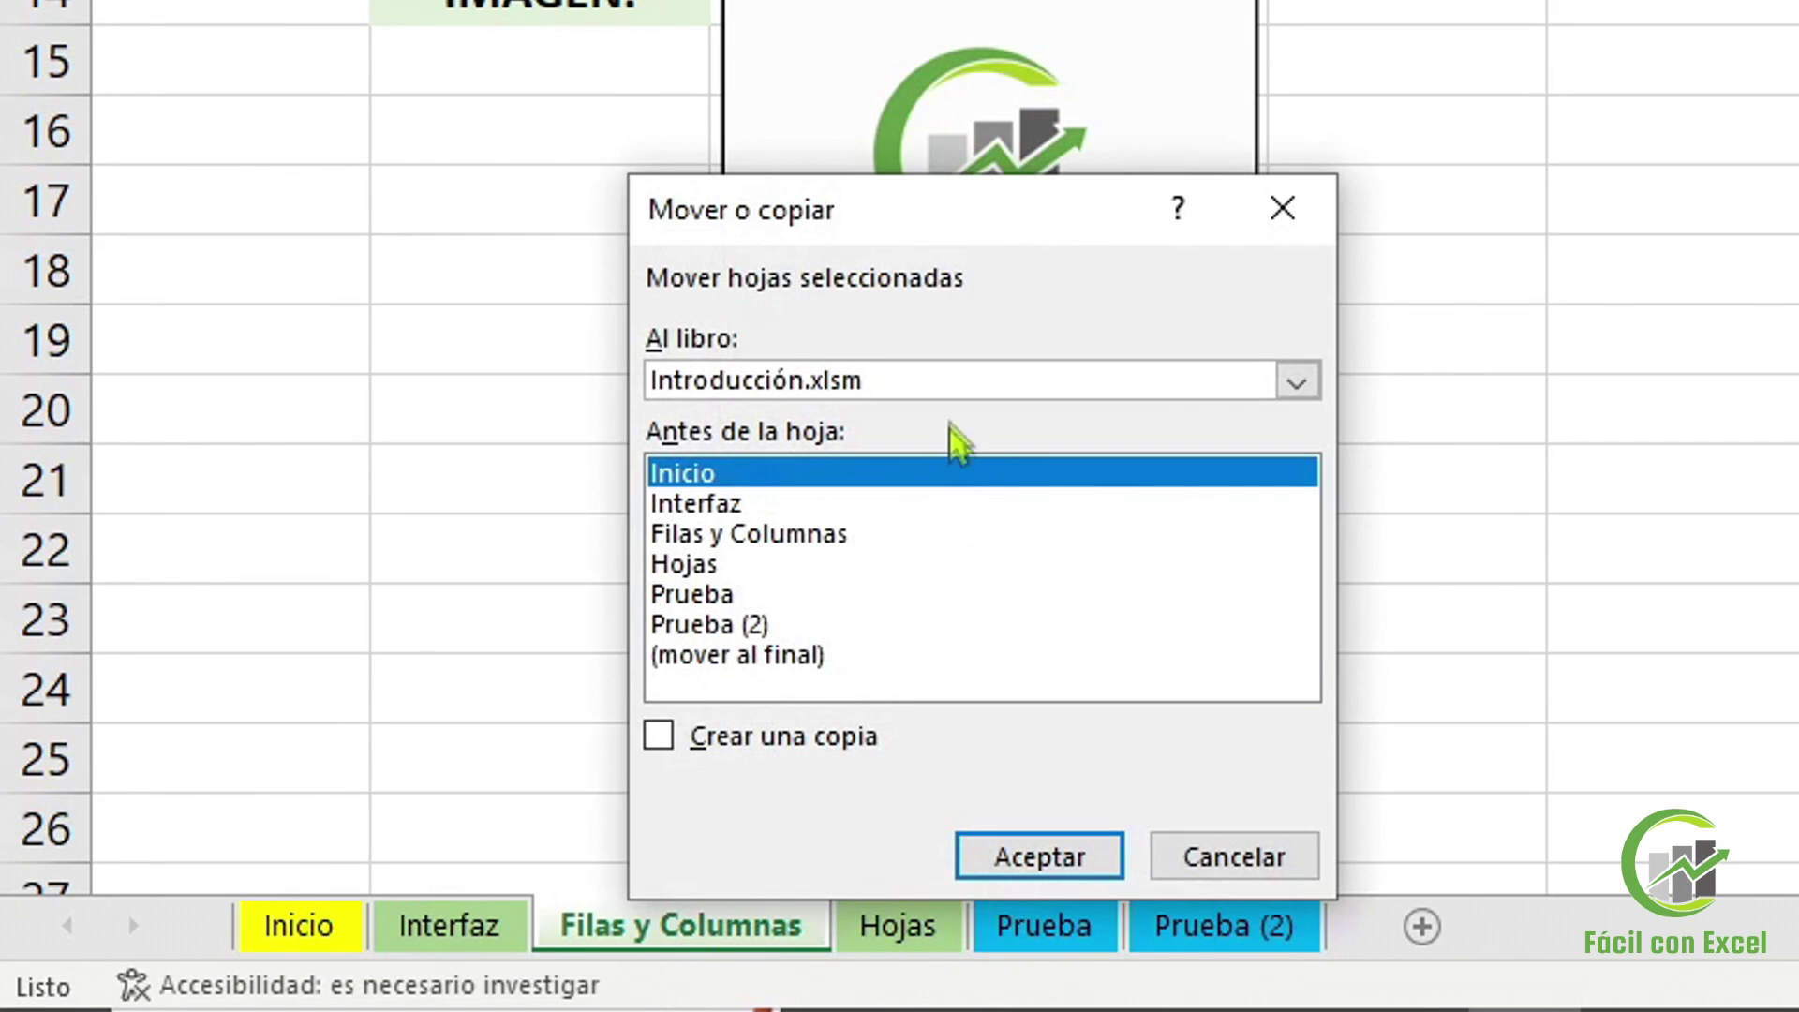
pyautogui.click(825, 656)
pyautogui.click(837, 742)
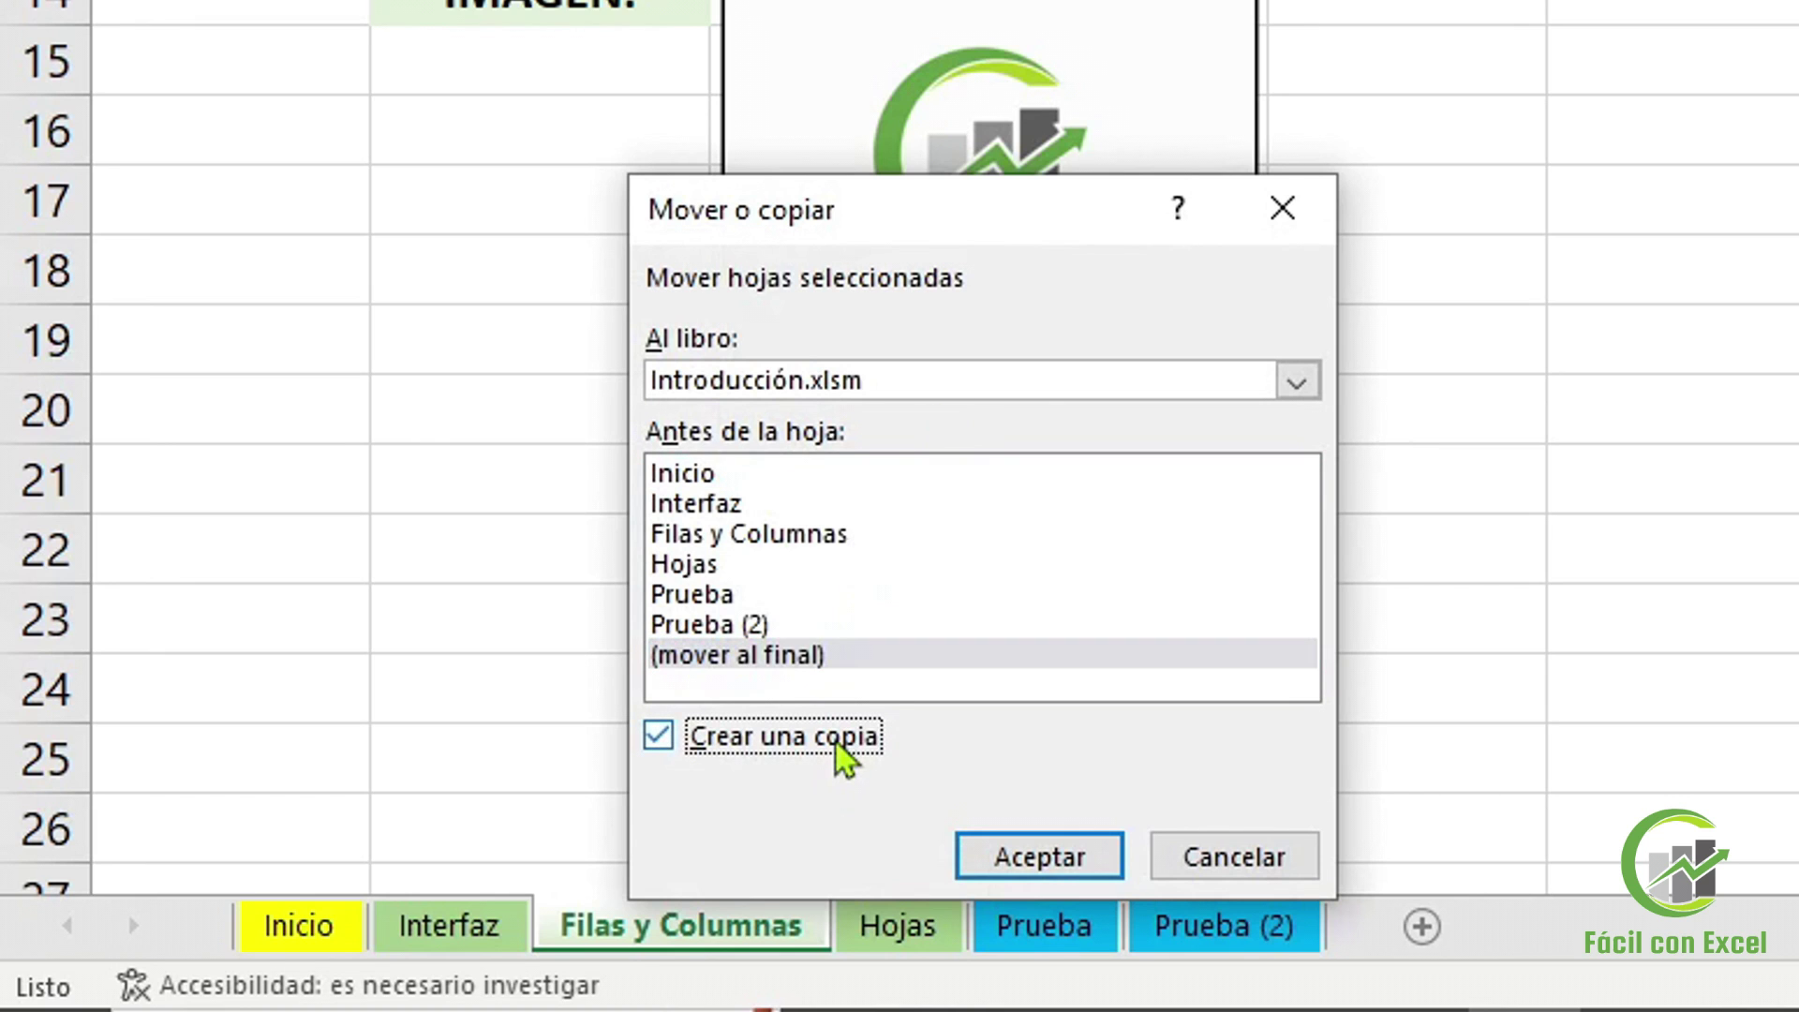
pyautogui.click(1039, 857)
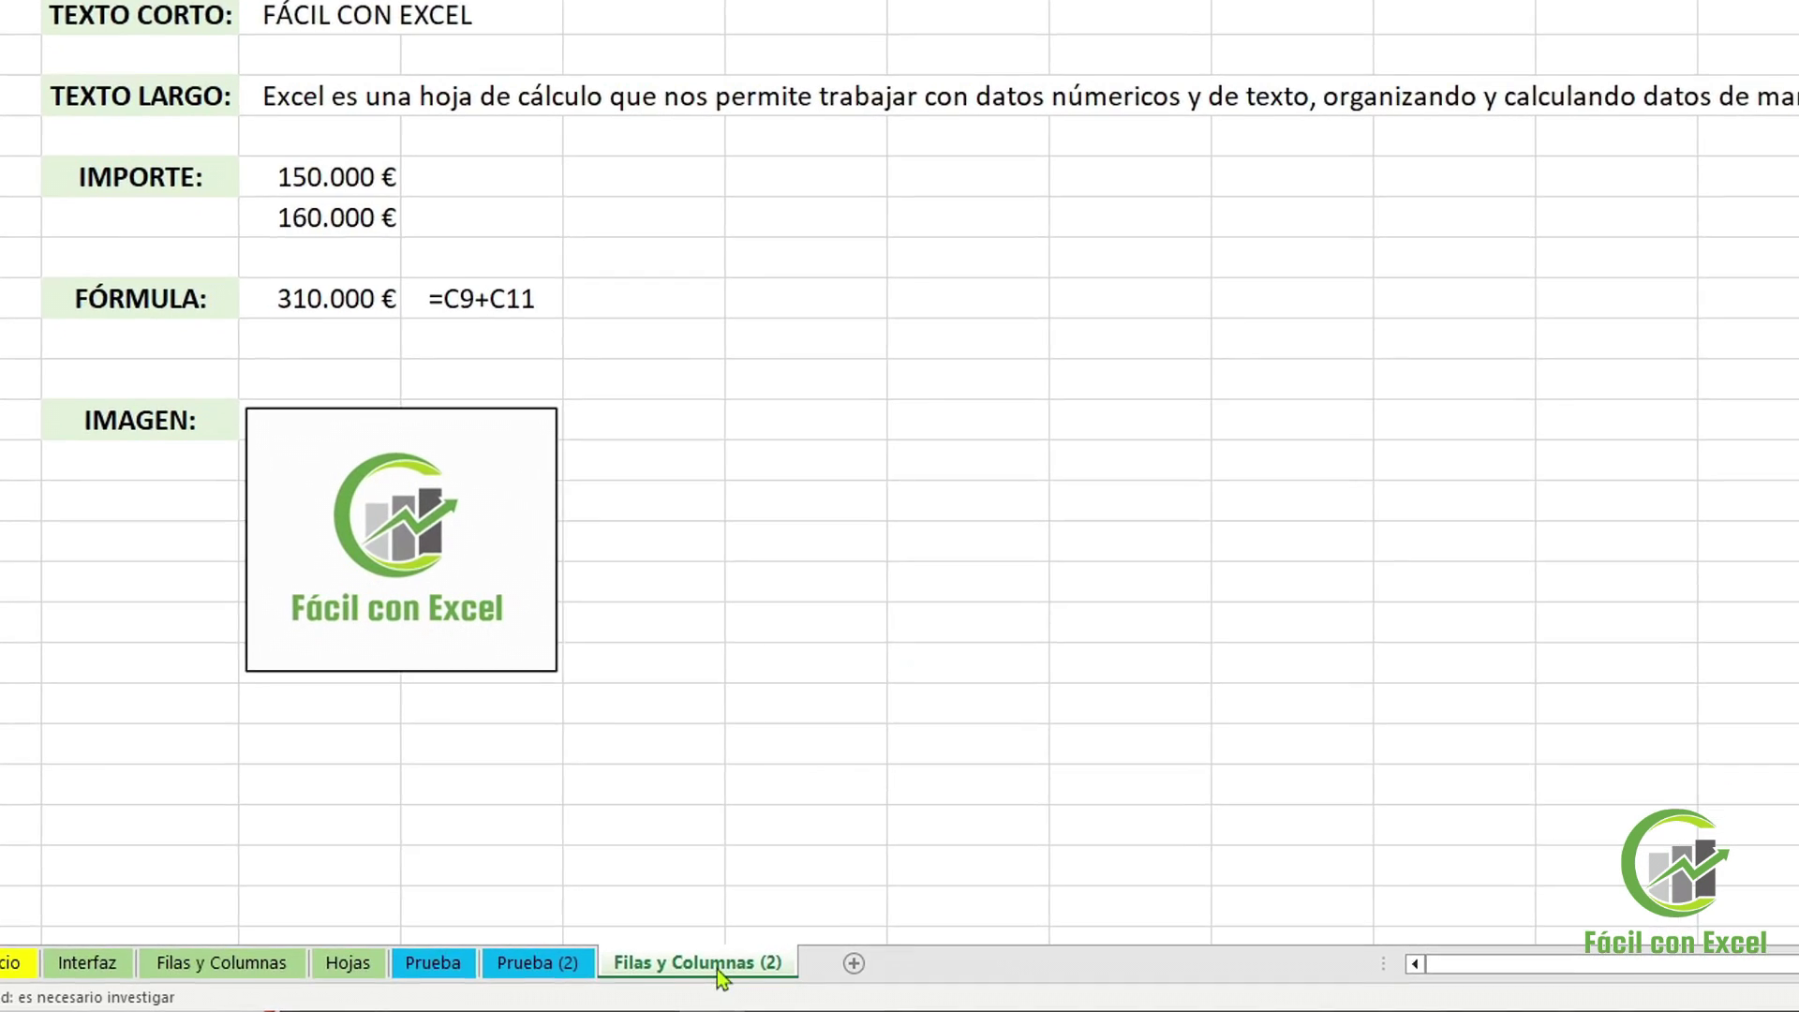
pyautogui.rightClick(731, 973)
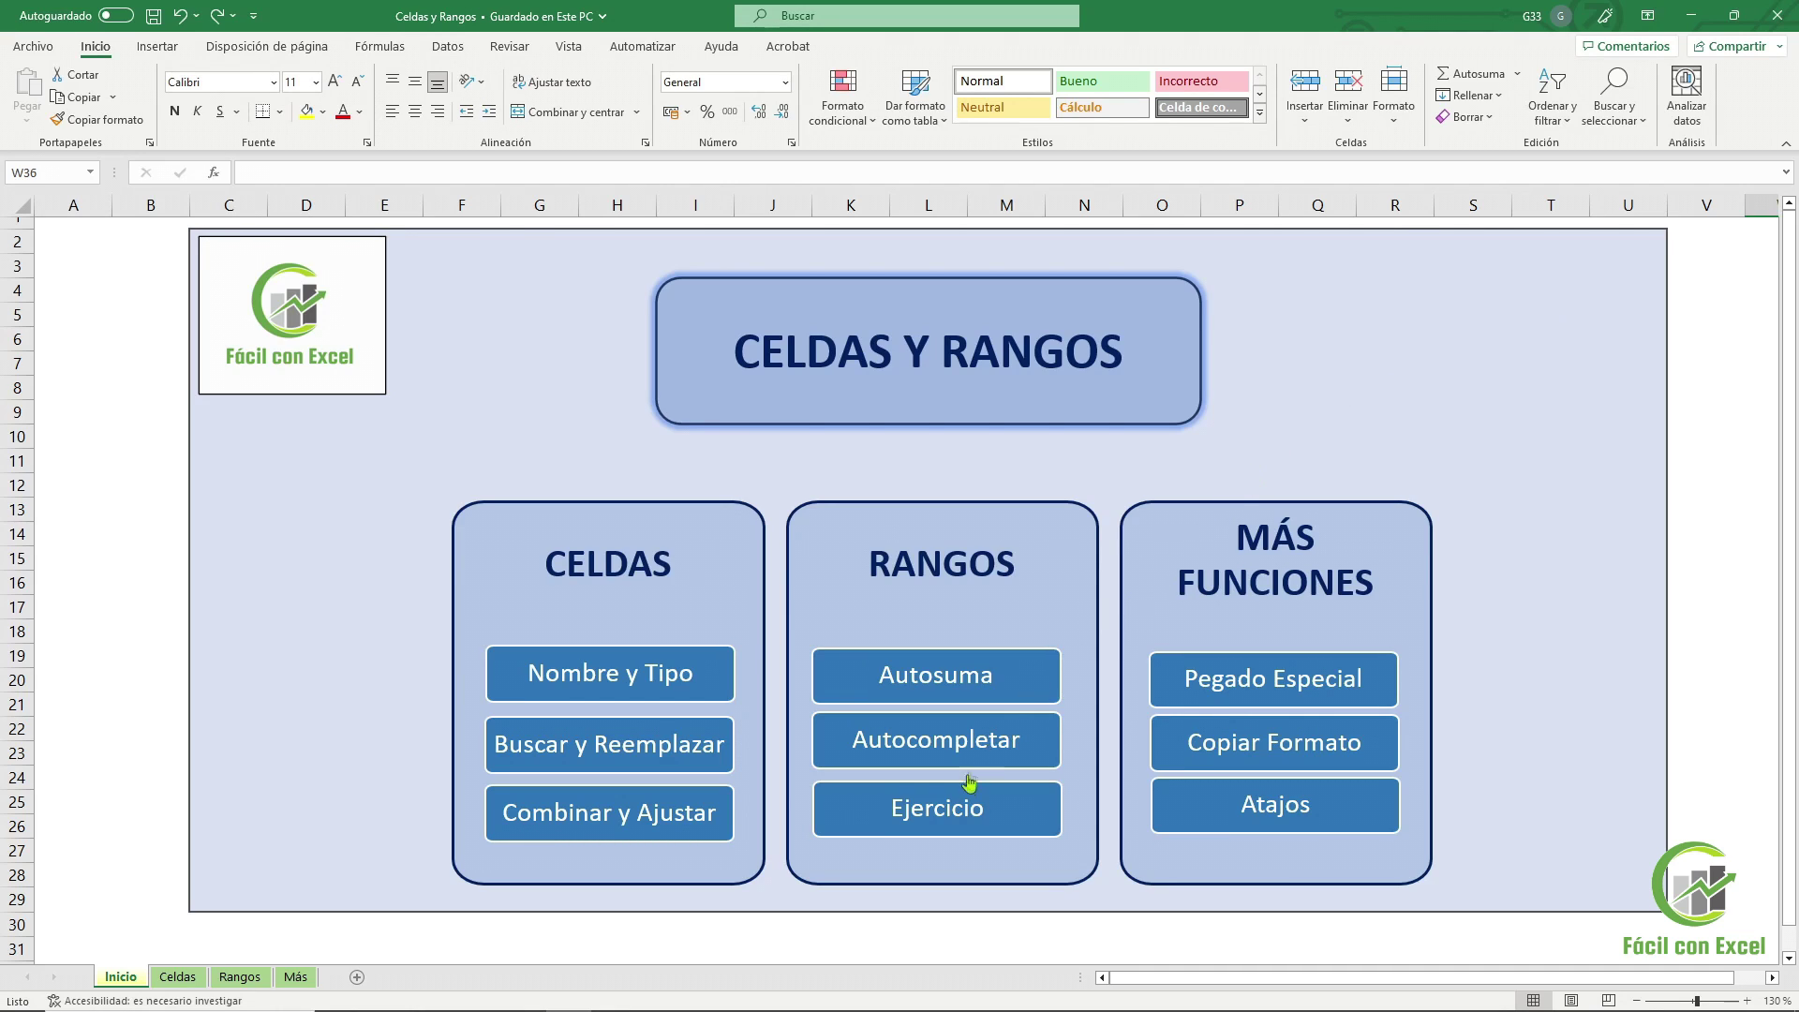
# In the Celdas y Rangos workbook, go to the Celdas sheet and select column C, row 6 and their intersecting cell C6
pyautogui.click(956, 806)
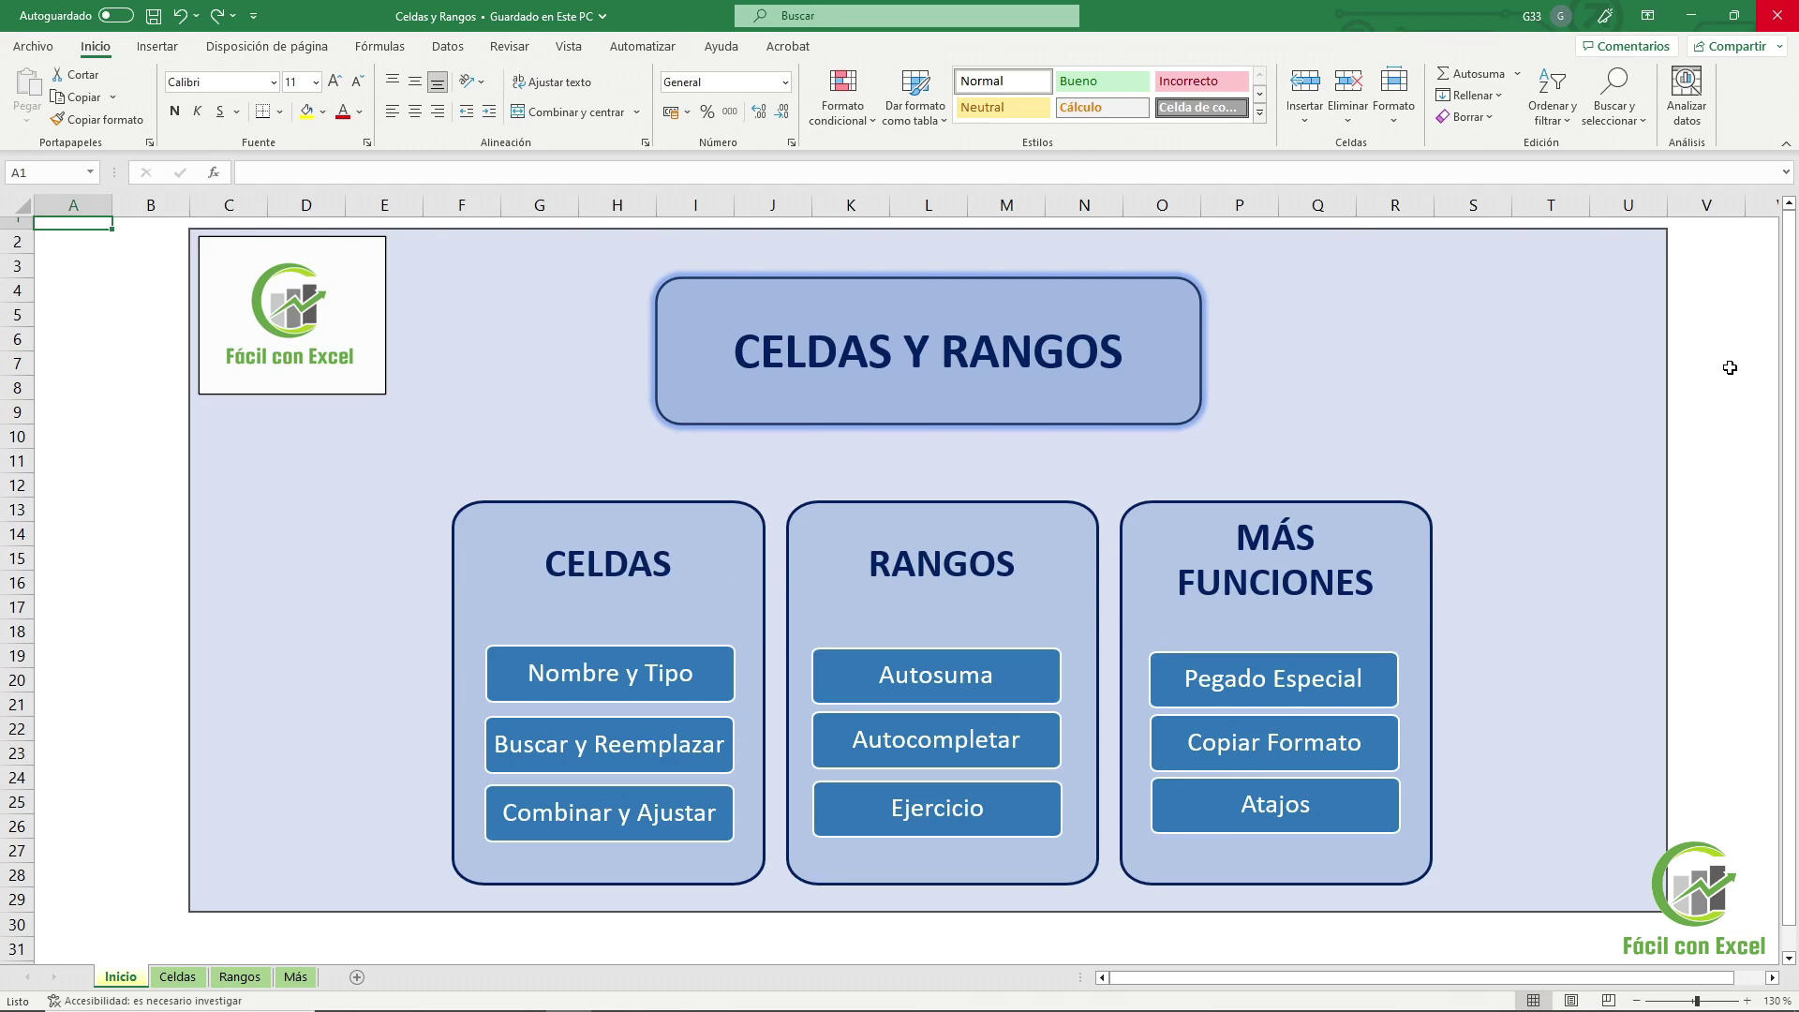
pyautogui.click(638, 555)
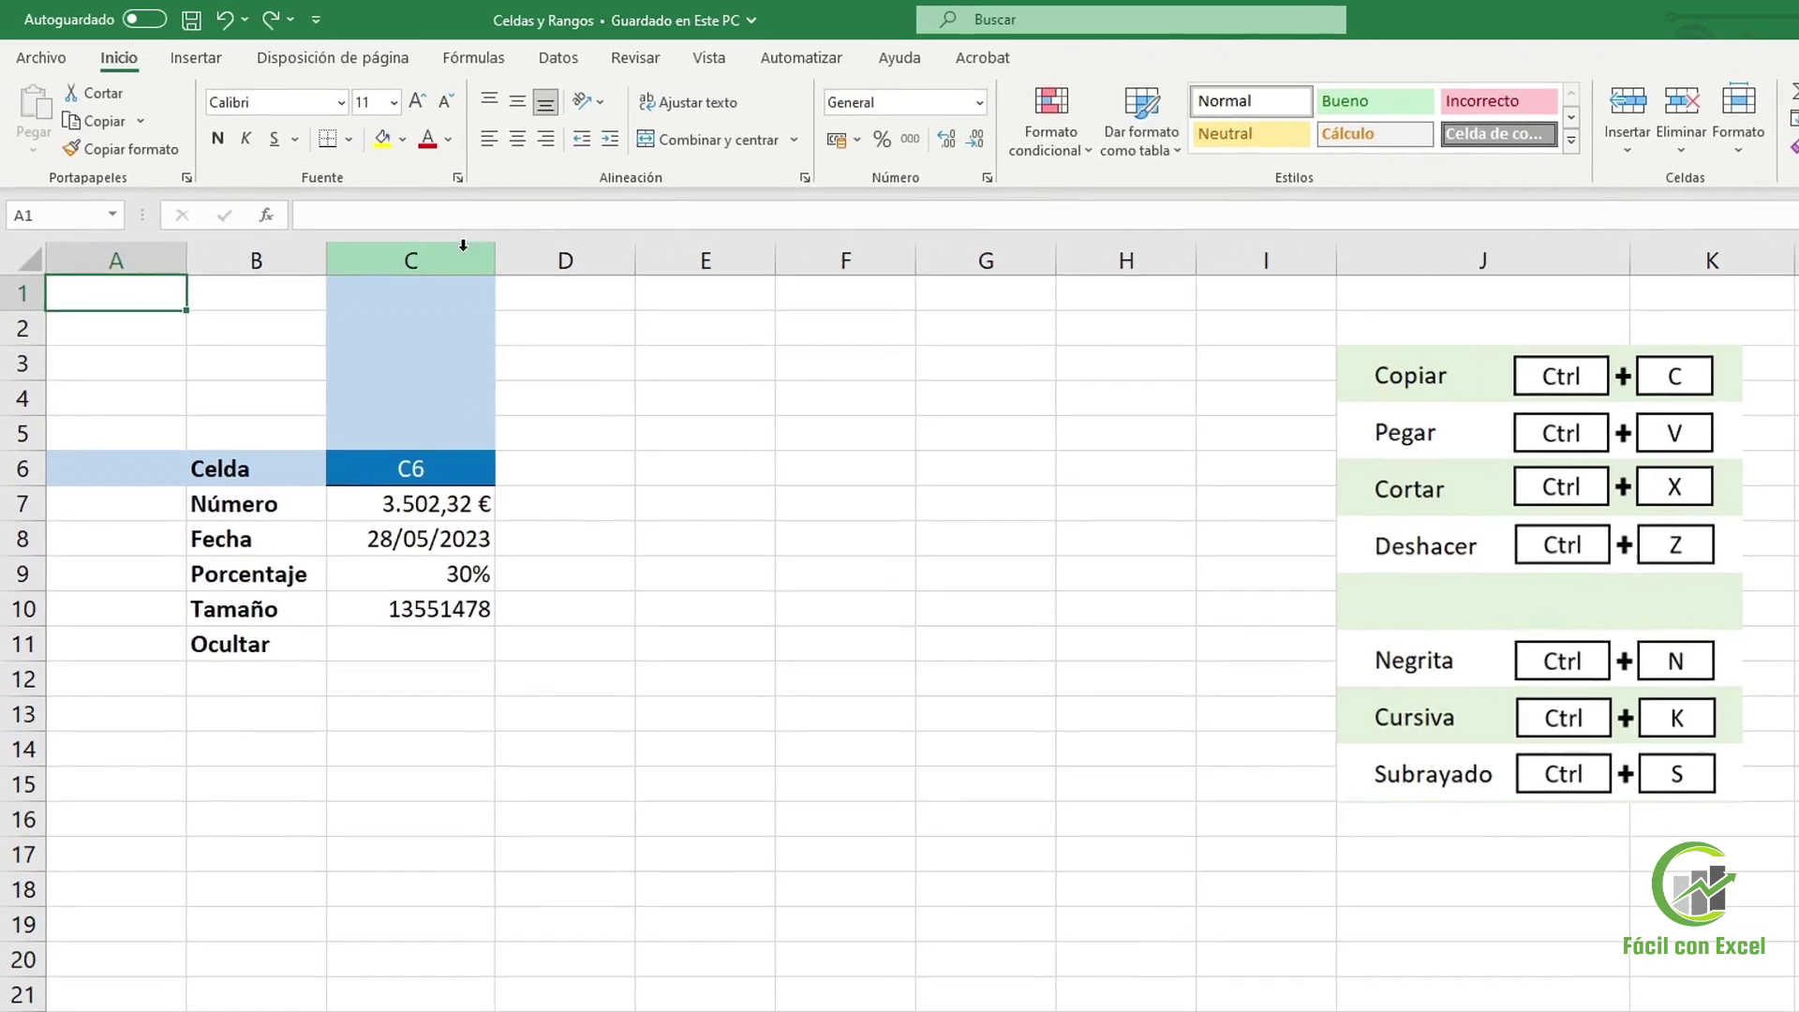
pyautogui.click(463, 245)
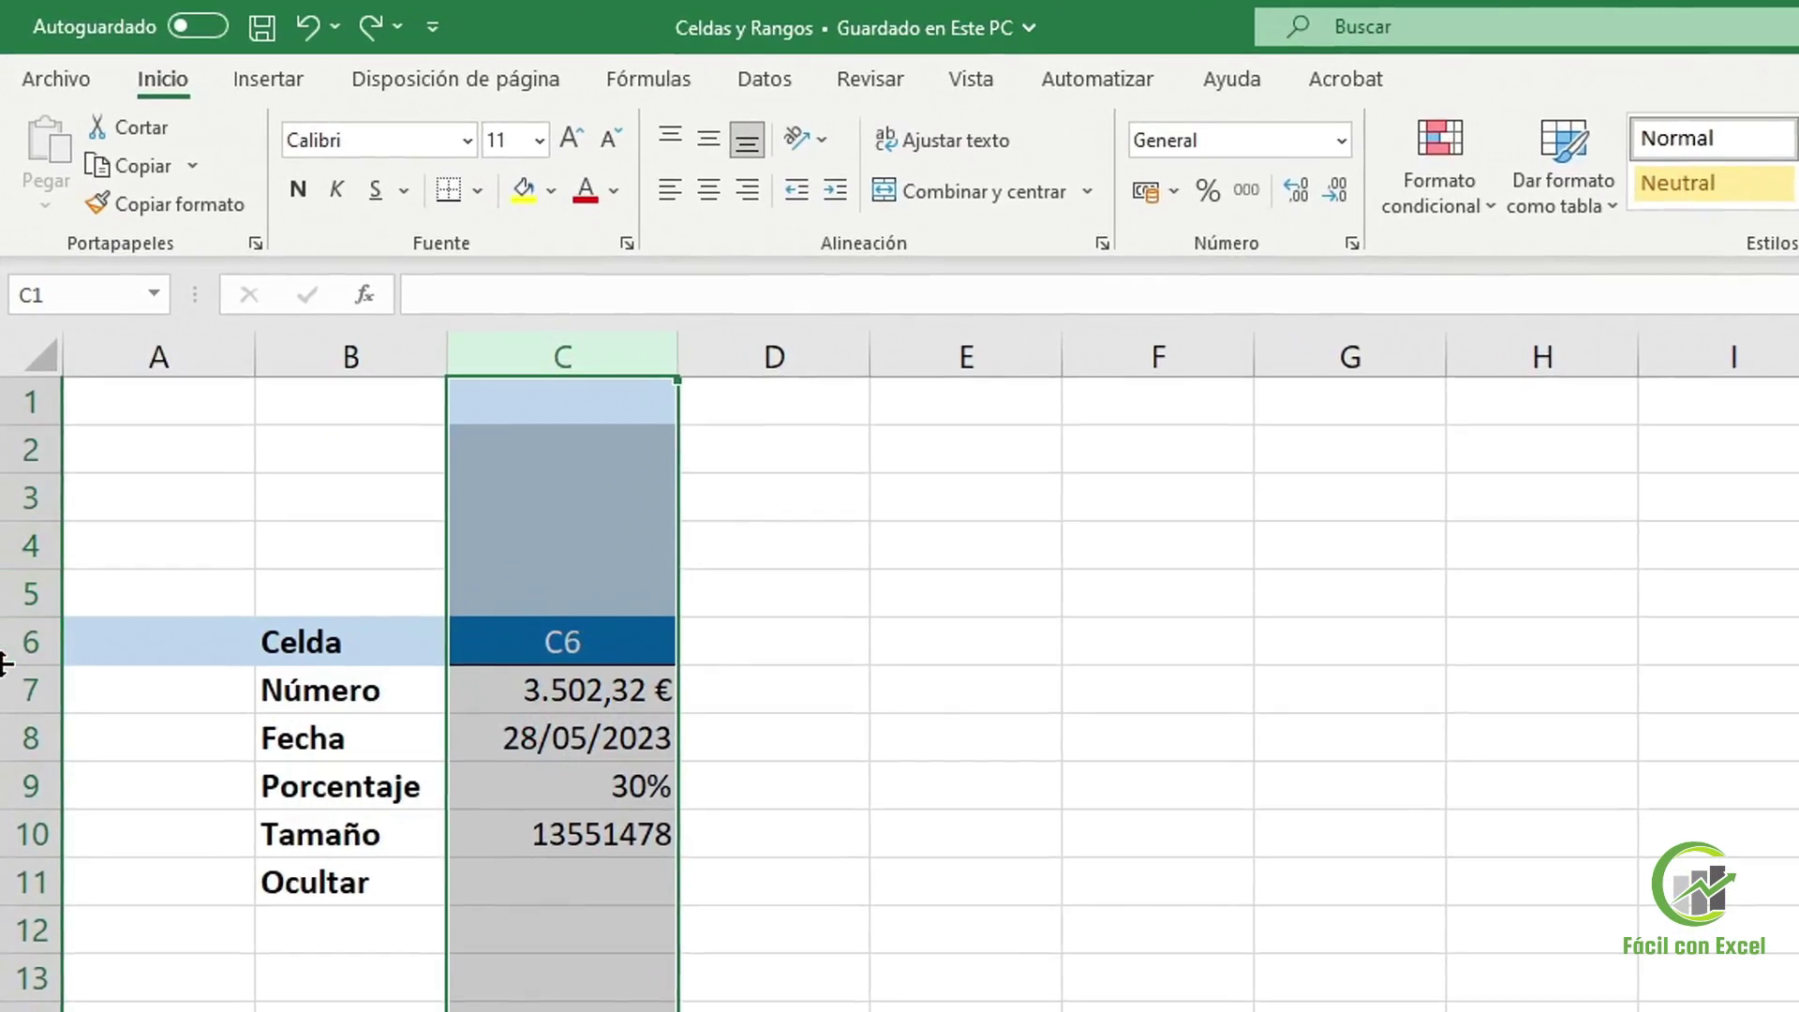
pyautogui.click(6, 652)
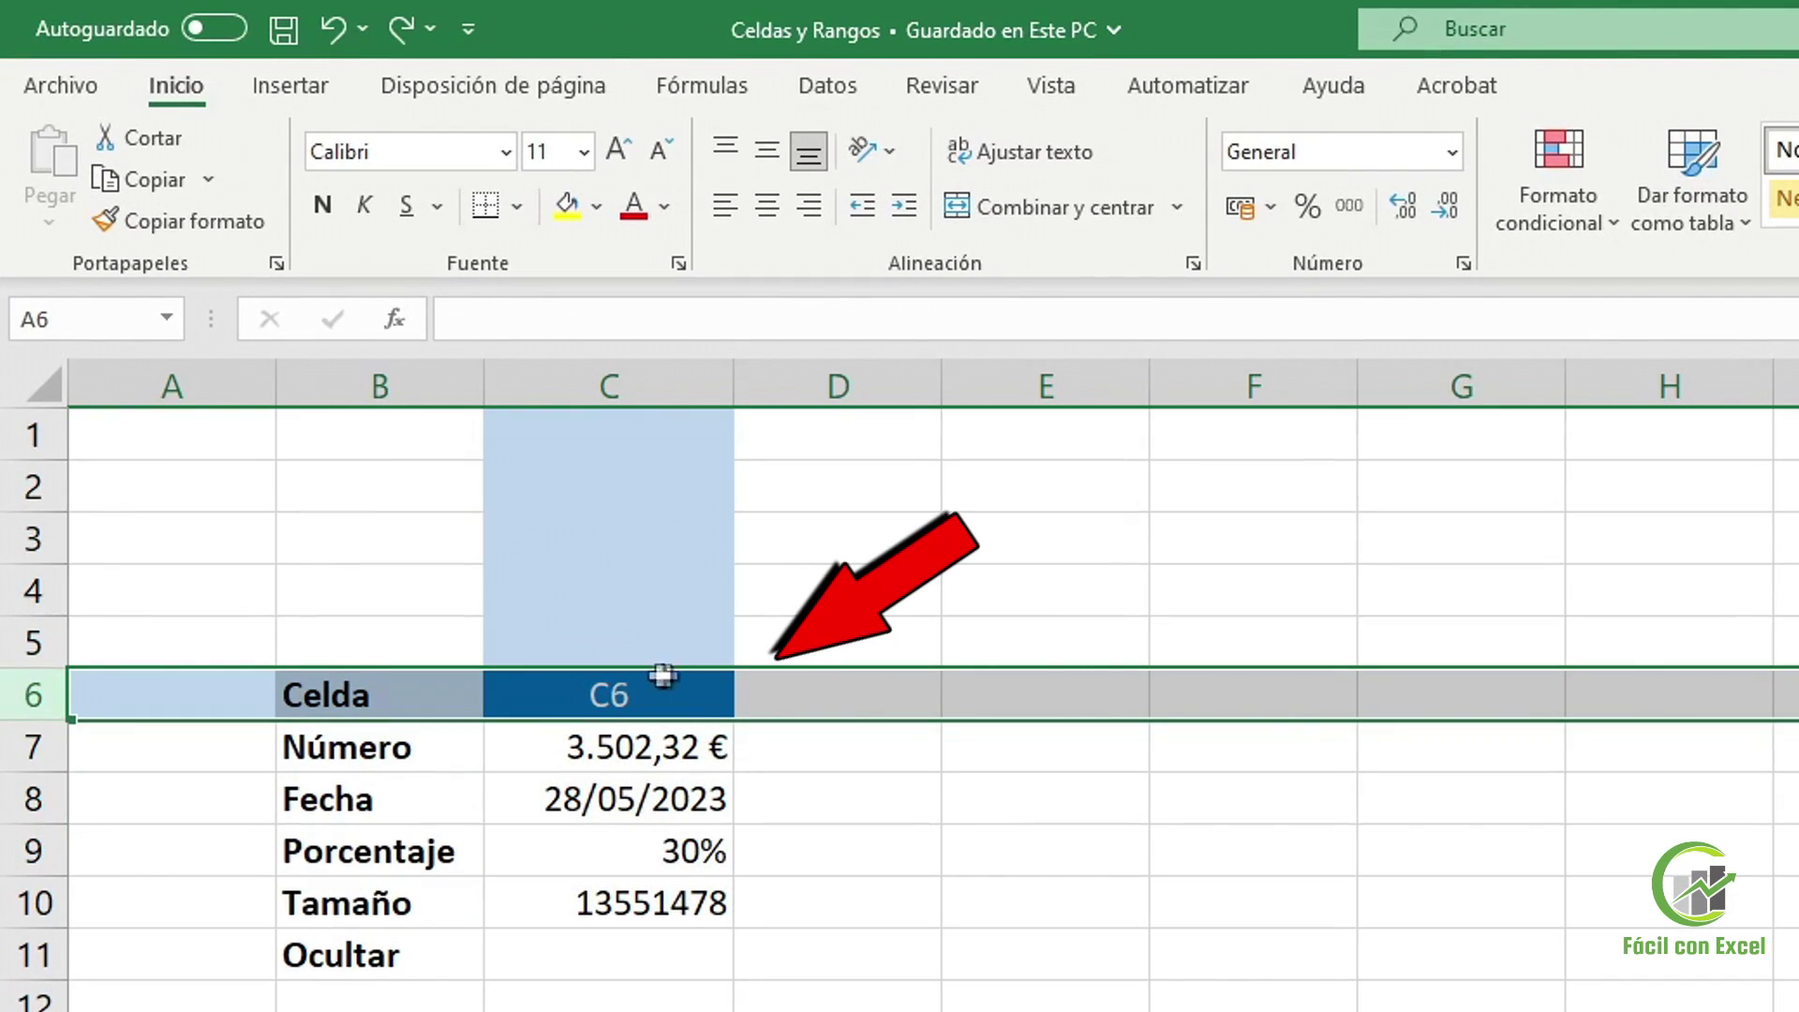
pyautogui.click(702, 694)
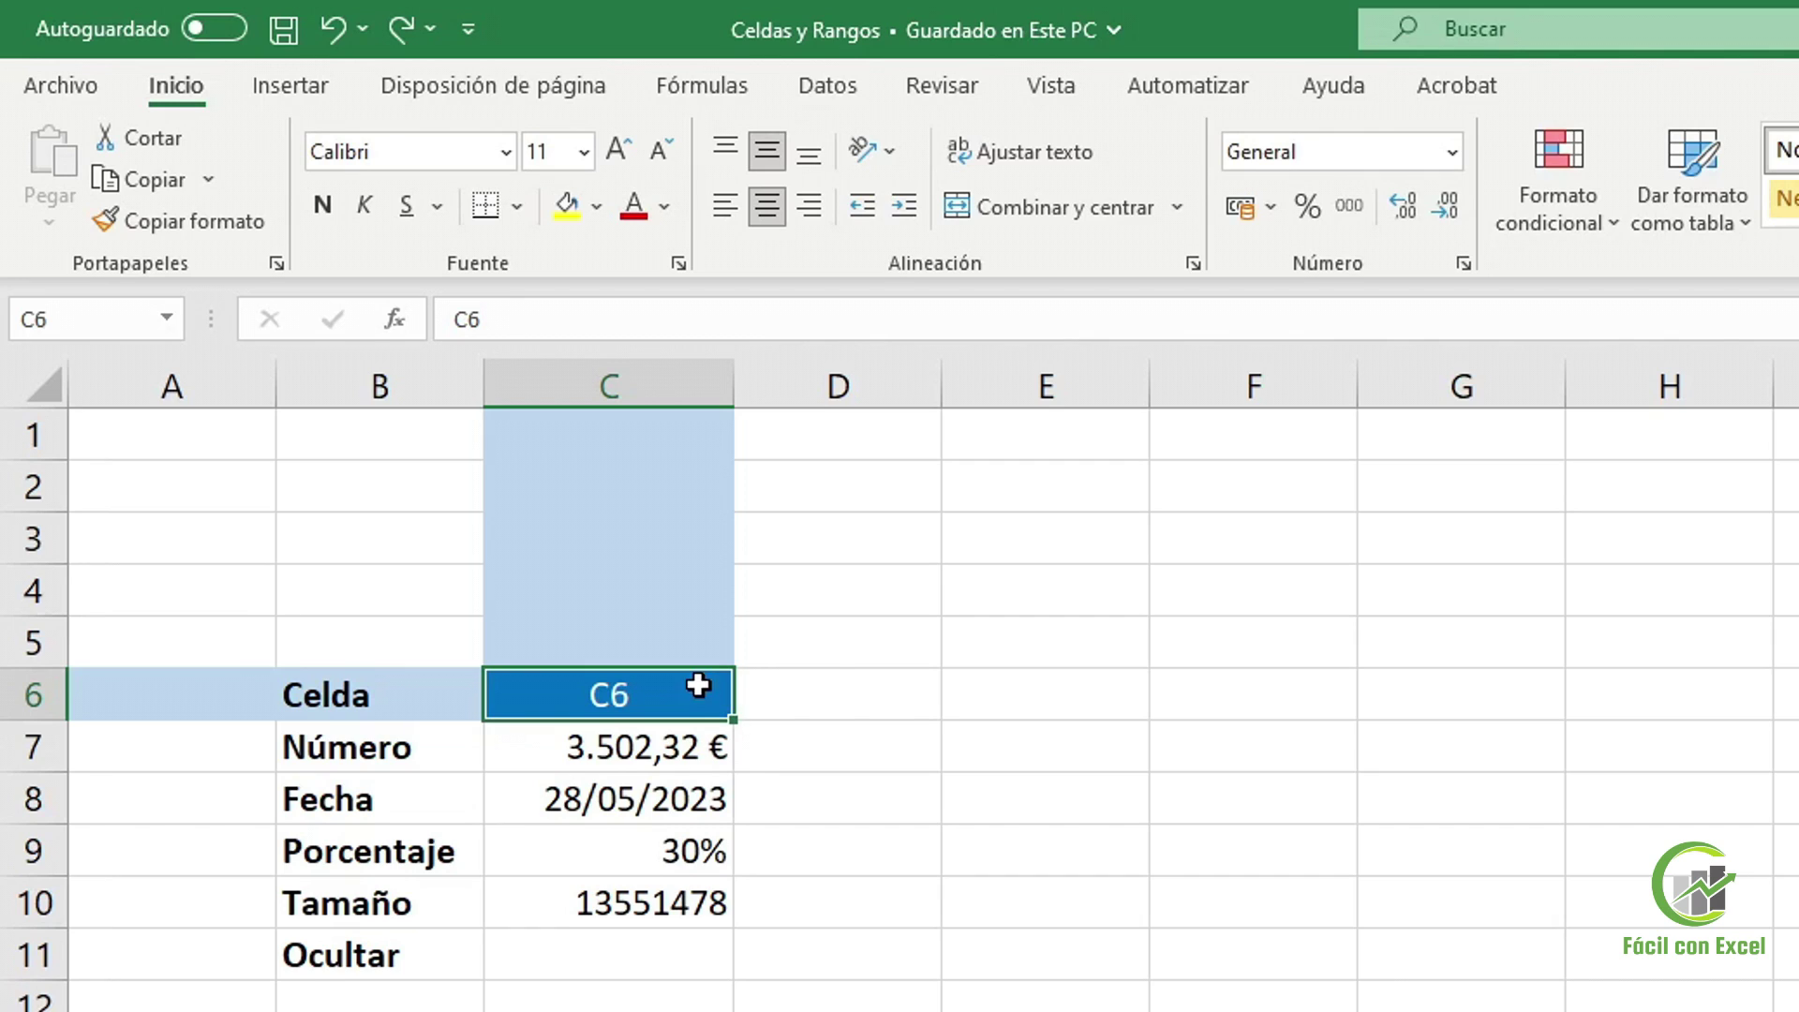
# Examine the font colour, fill colour, border and font size options available for cell B6
pyautogui.click(417, 699)
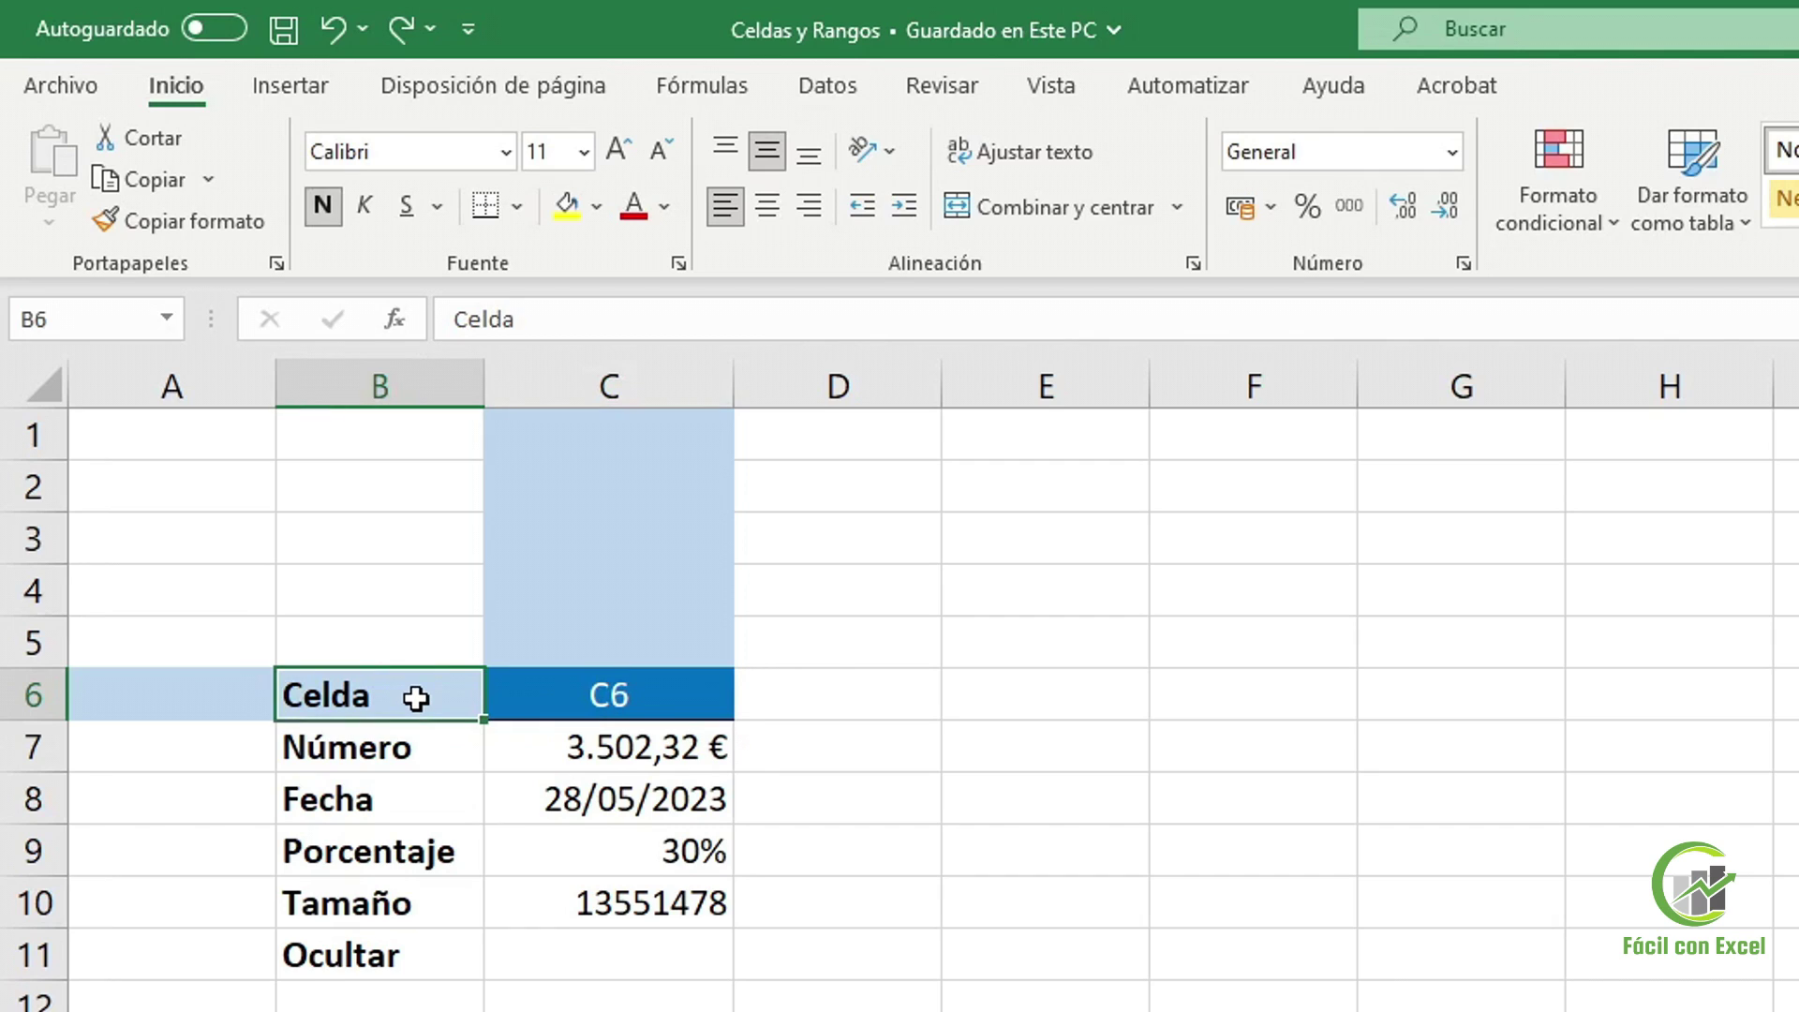
pyautogui.click(675, 210)
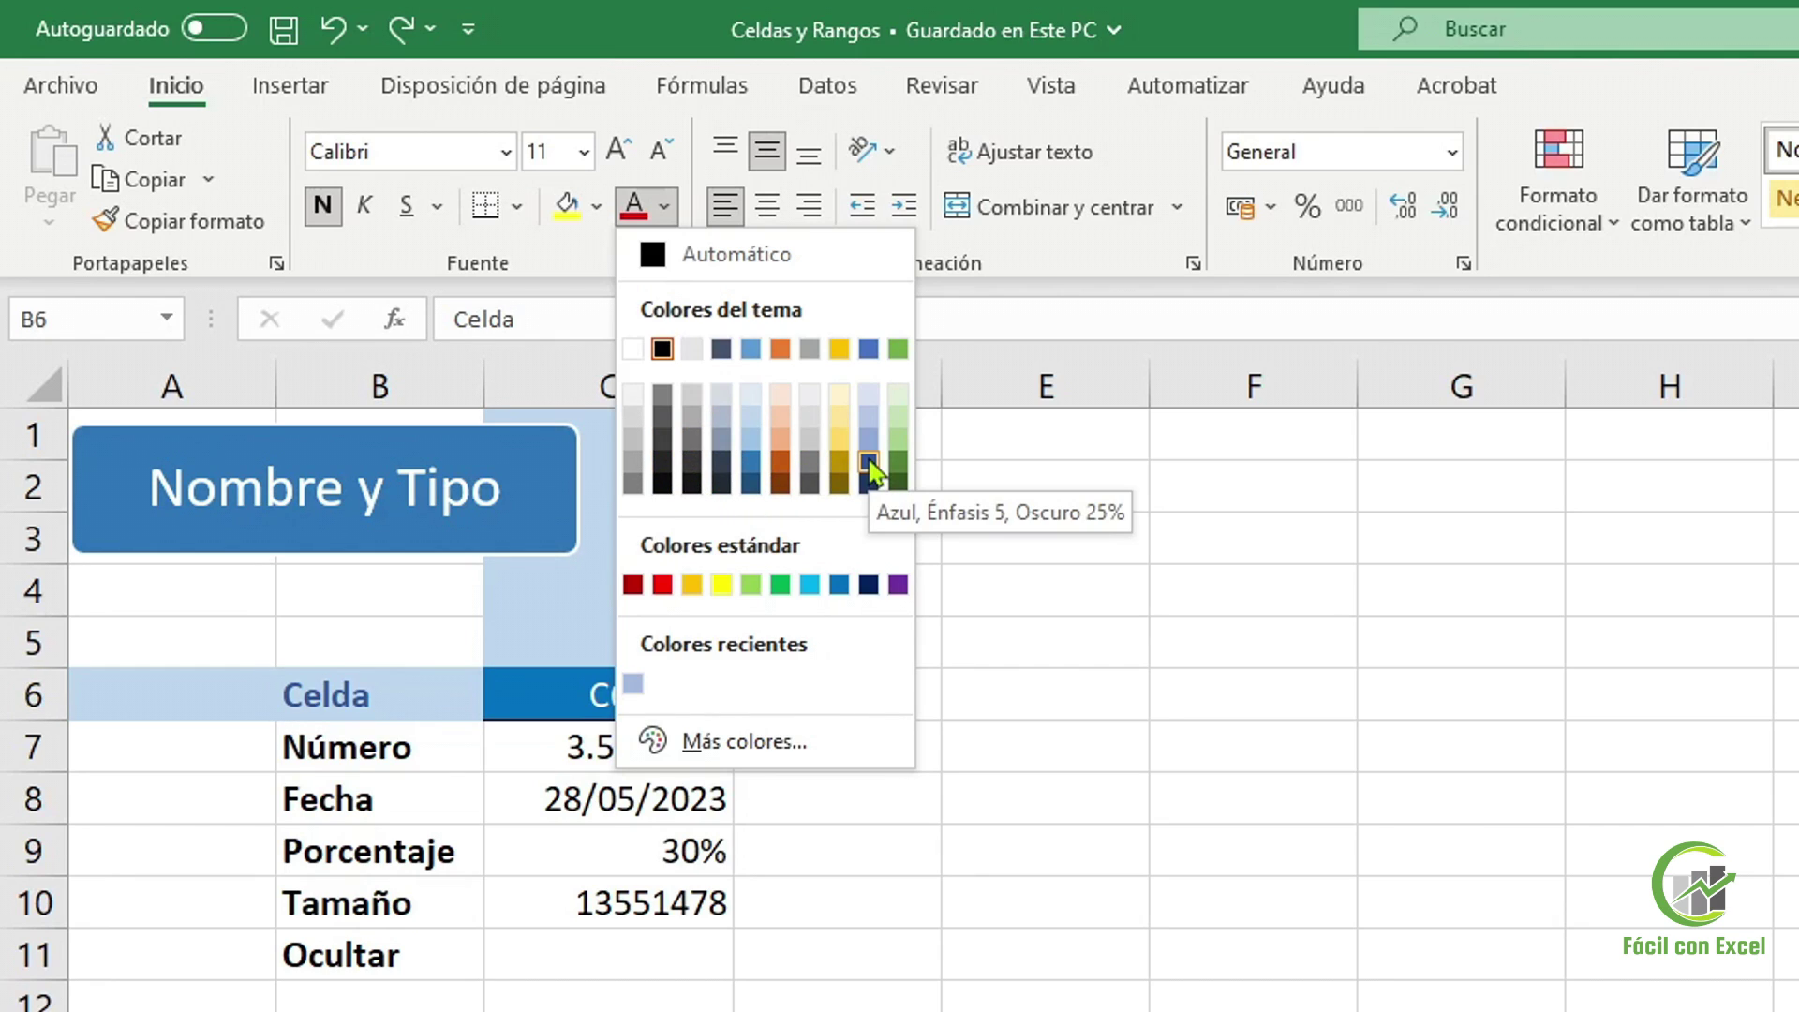
pyautogui.click(604, 211)
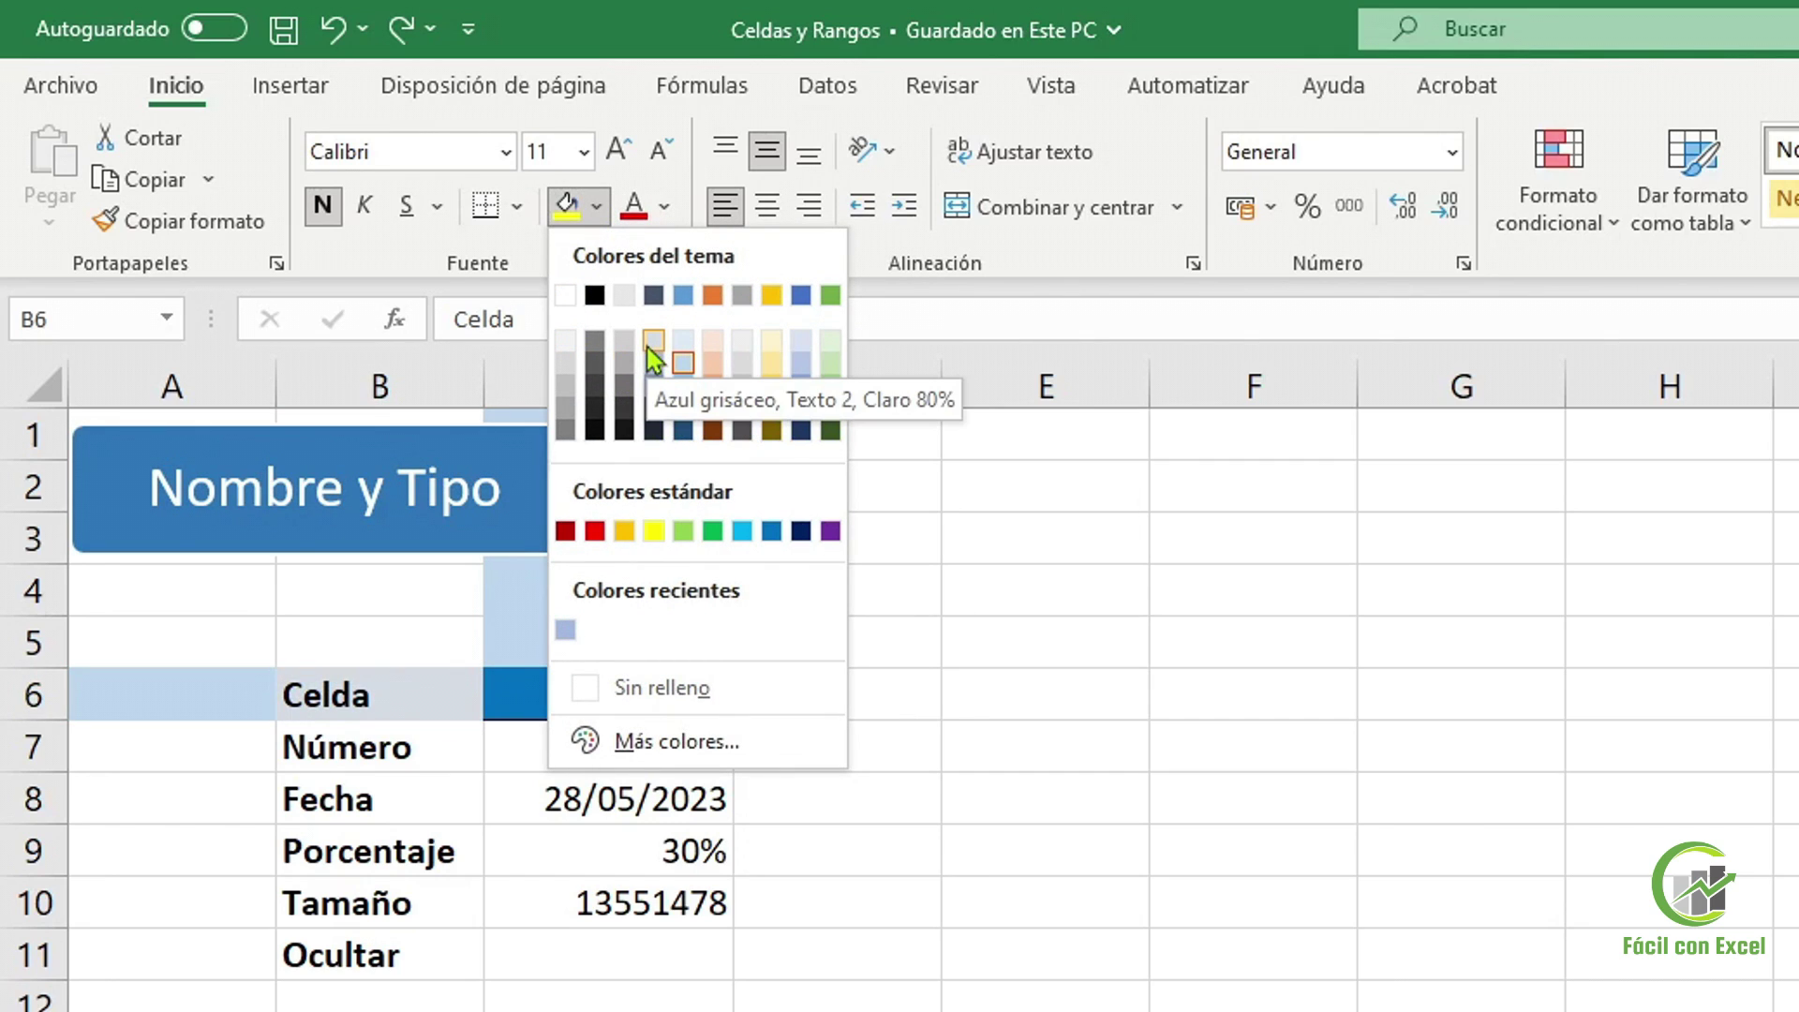
pyautogui.click(520, 200)
pyautogui.click(520, 200)
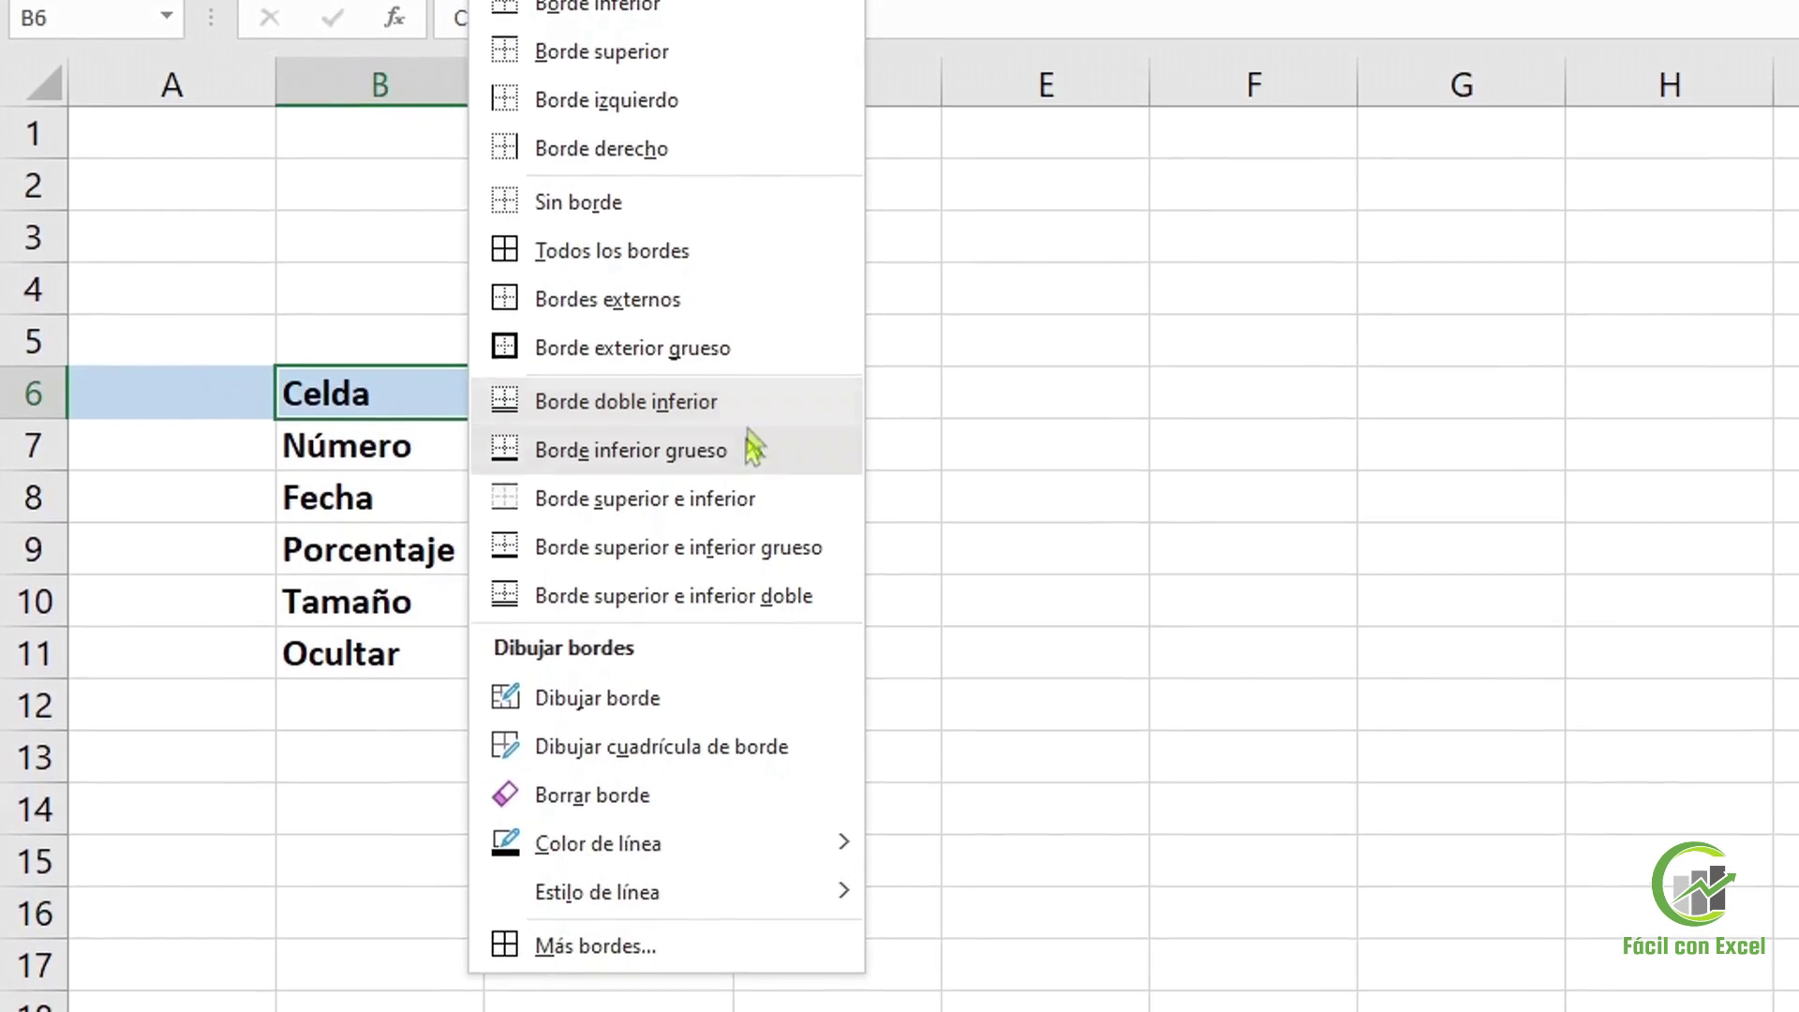
pyautogui.moveTo(795, 843)
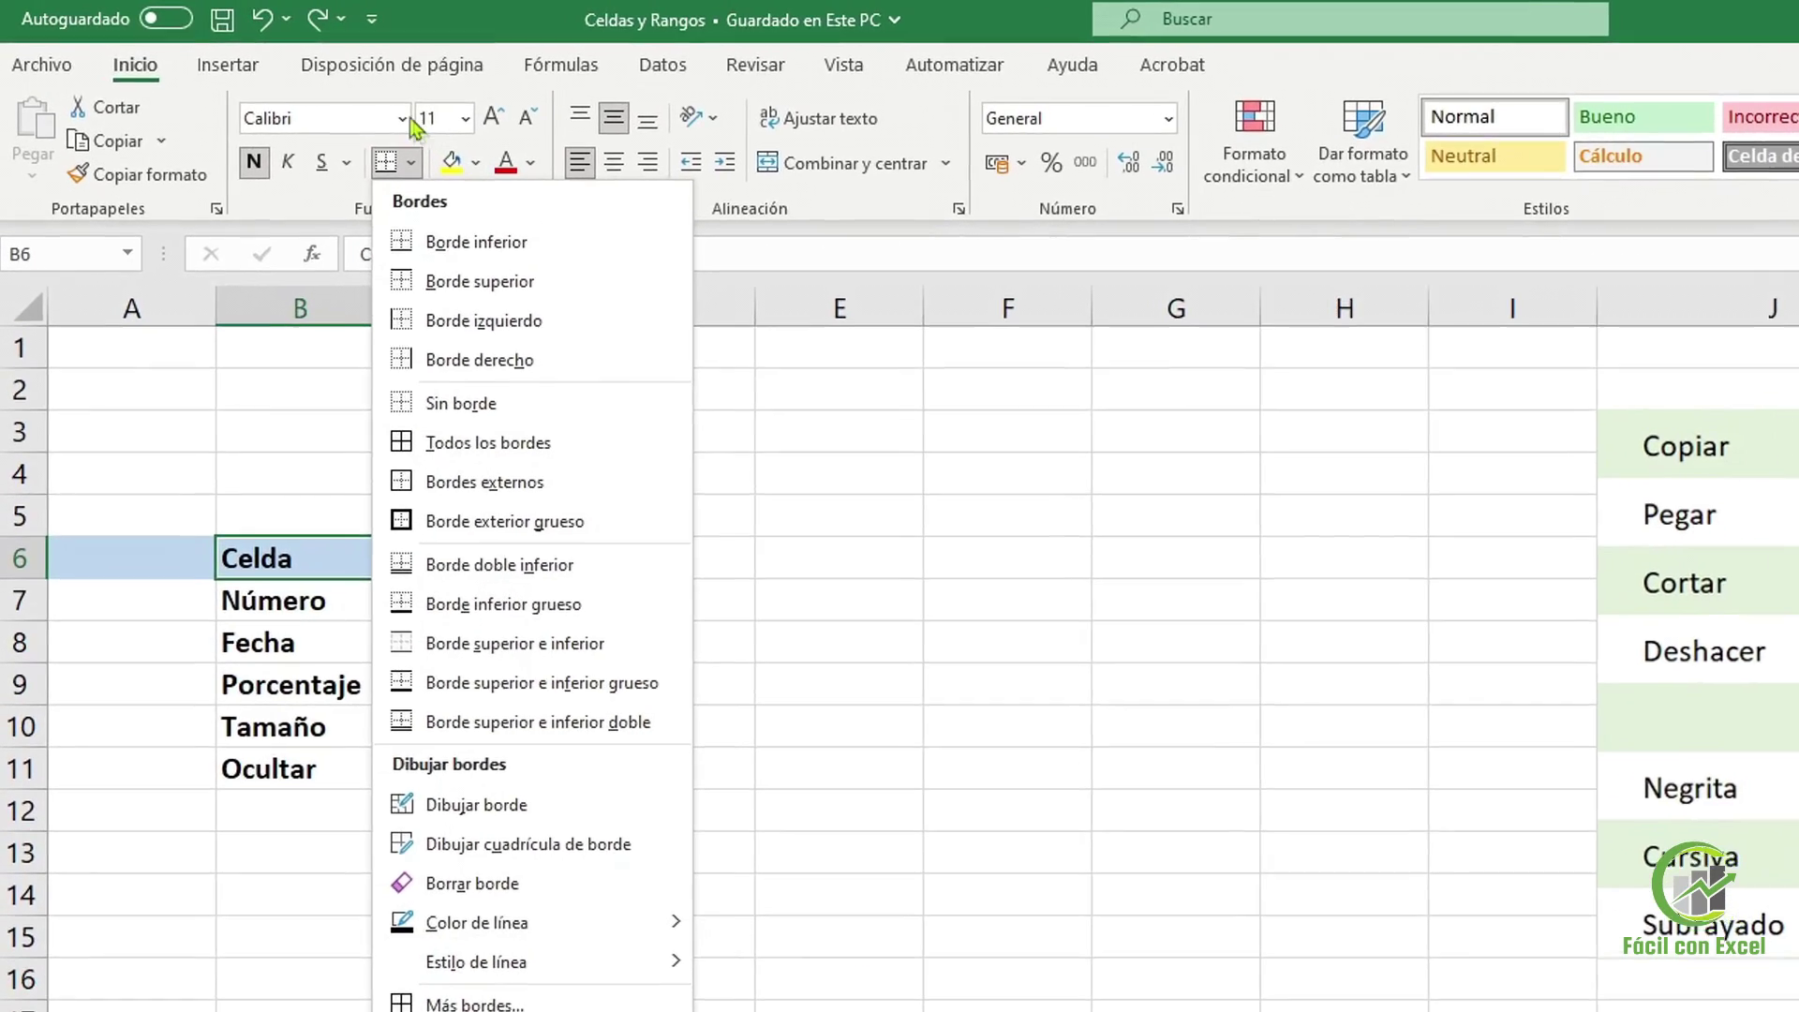
pyautogui.click(427, 125)
pyautogui.click(492, 126)
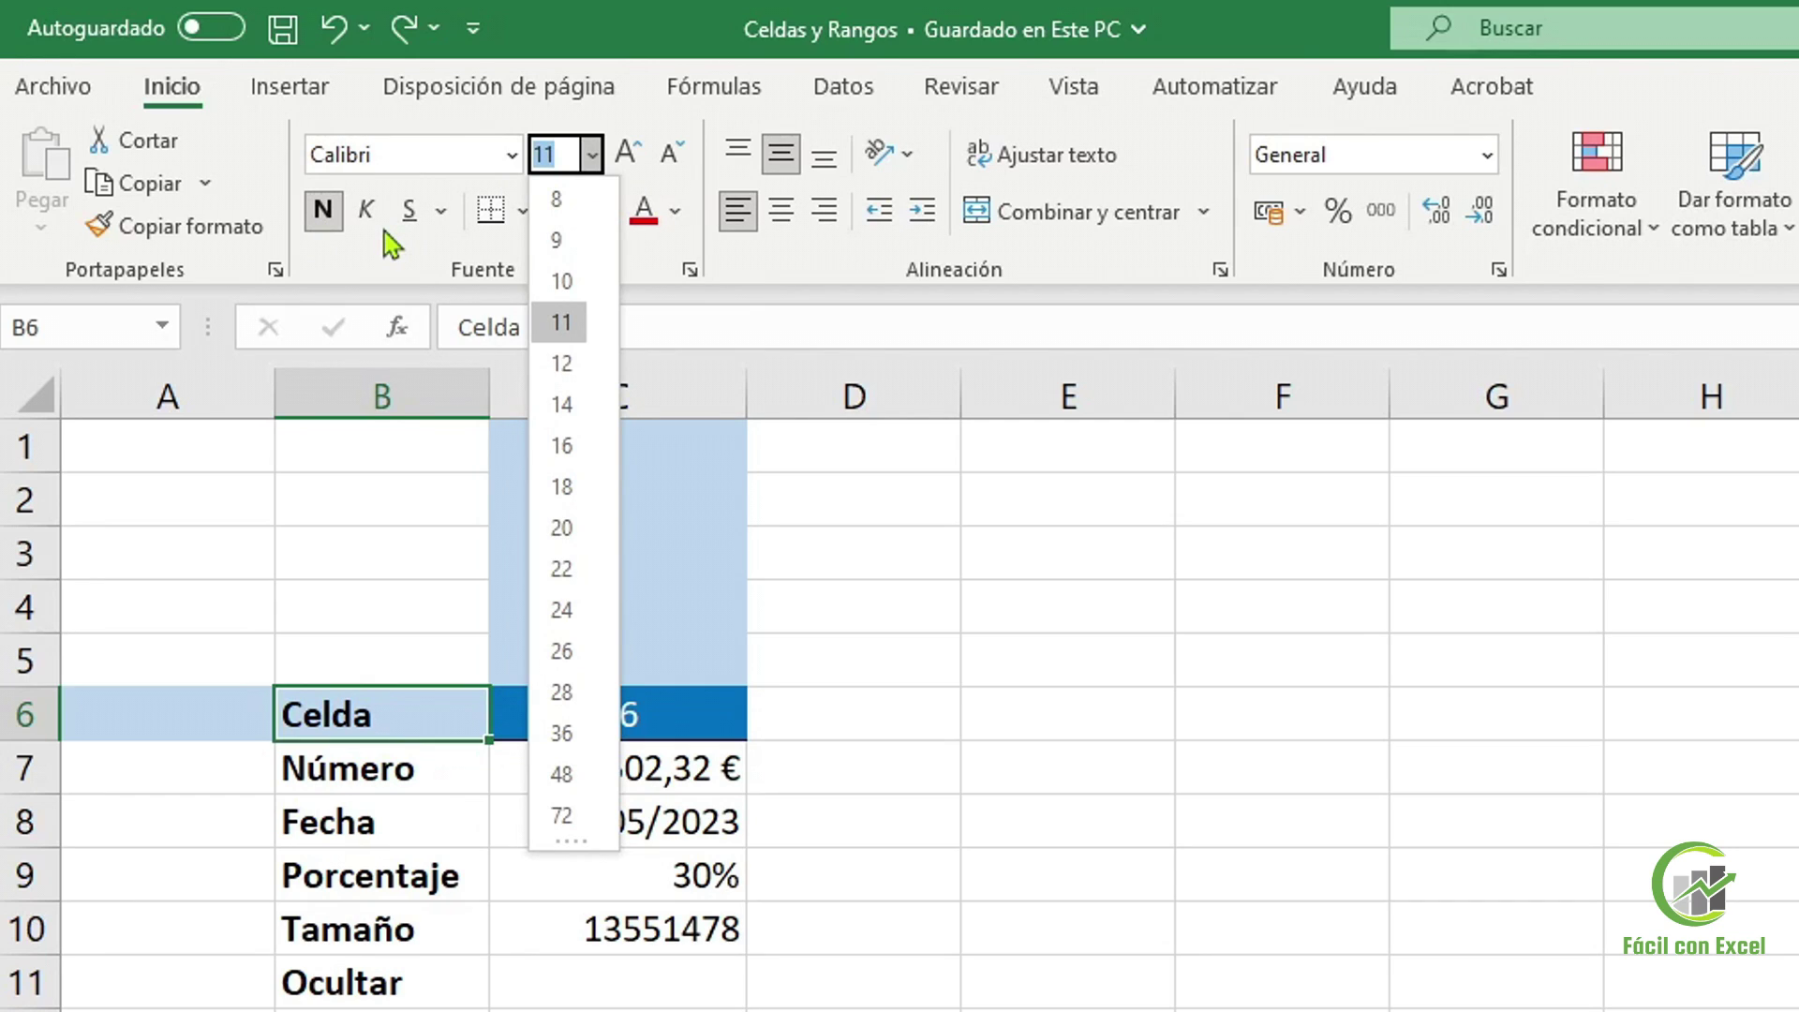
pyautogui.press('Escape')
pyautogui.press('Tab')
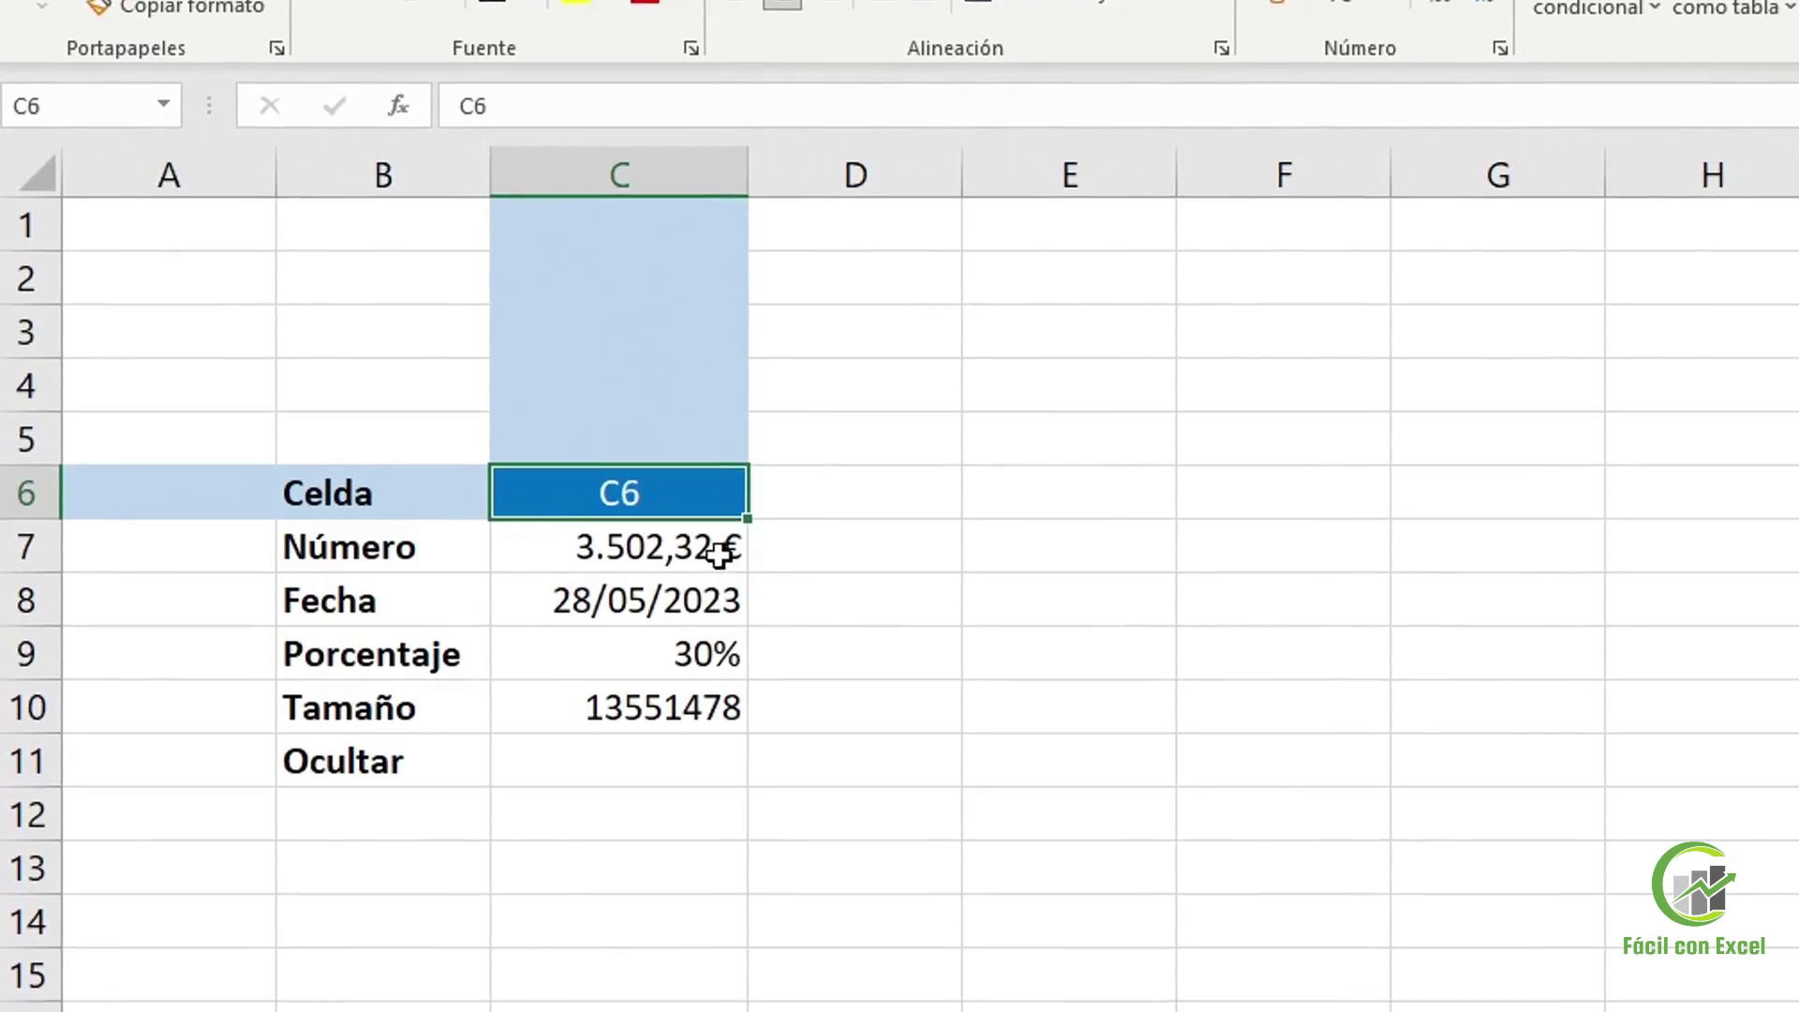
# Open the cell format settings for C7 and review the number categories from General through Porcentaje
pyautogui.click(713, 768)
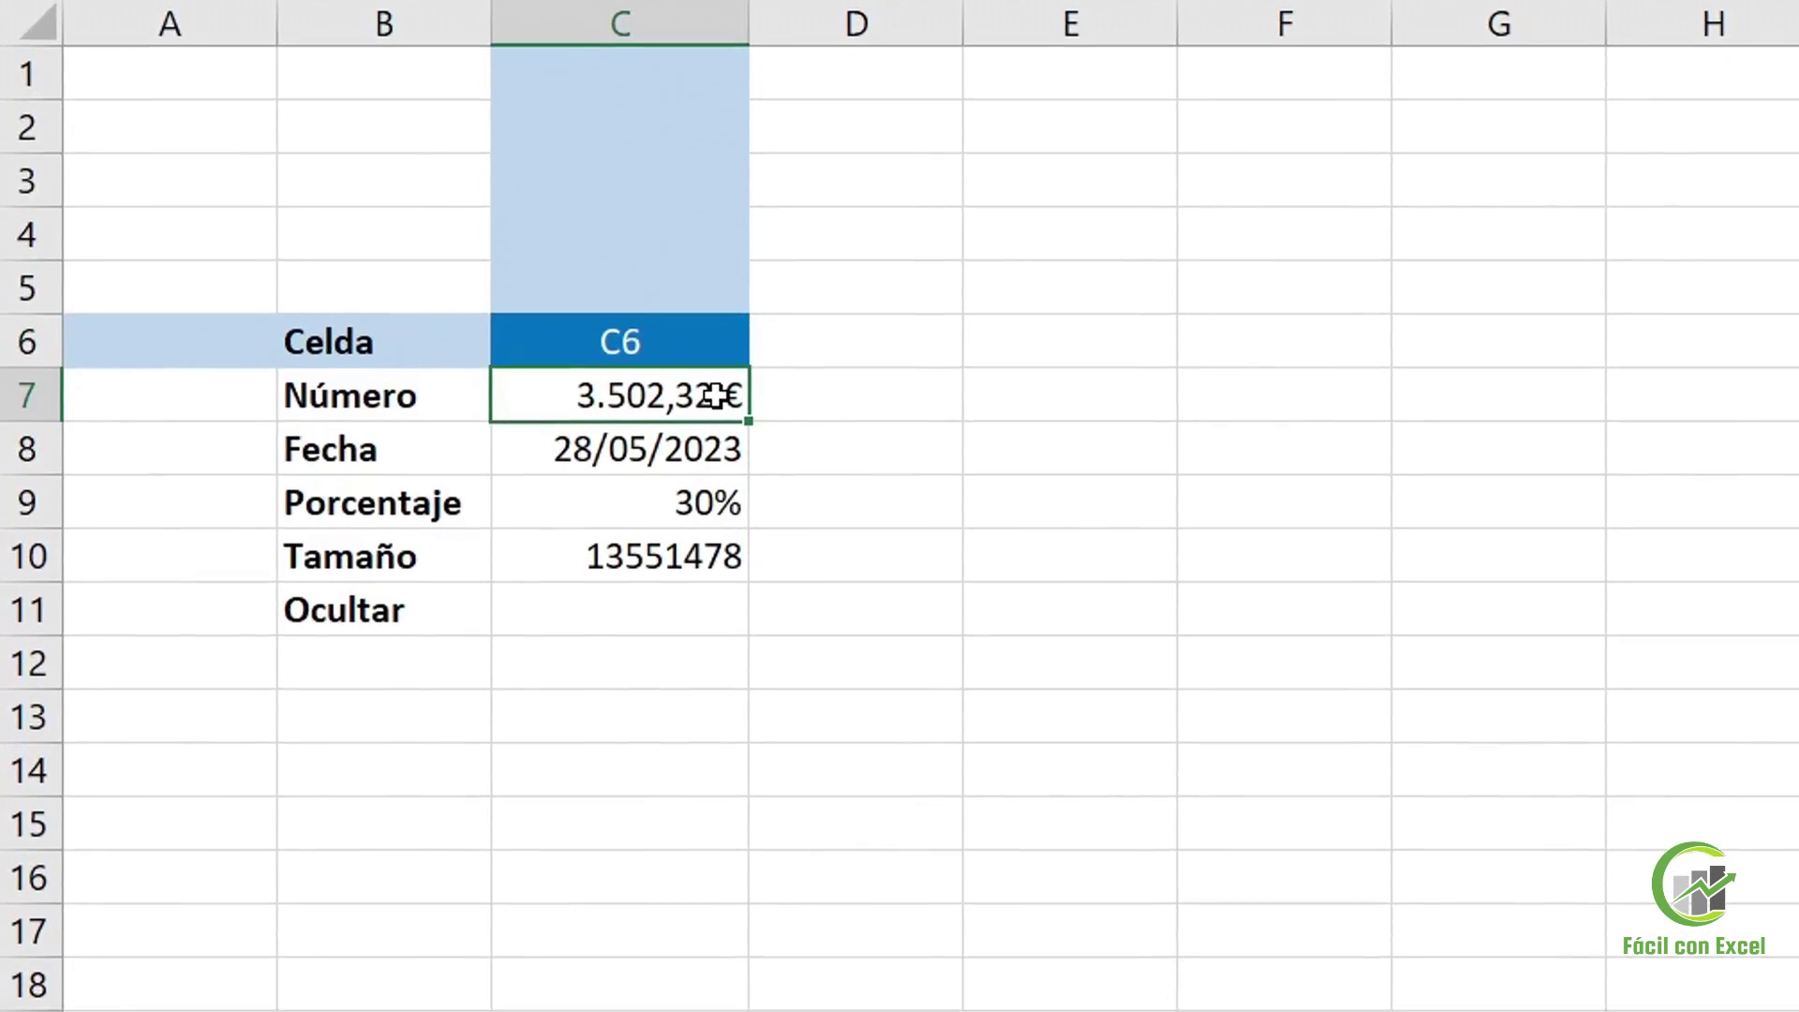
pyautogui.rightClick(717, 473)
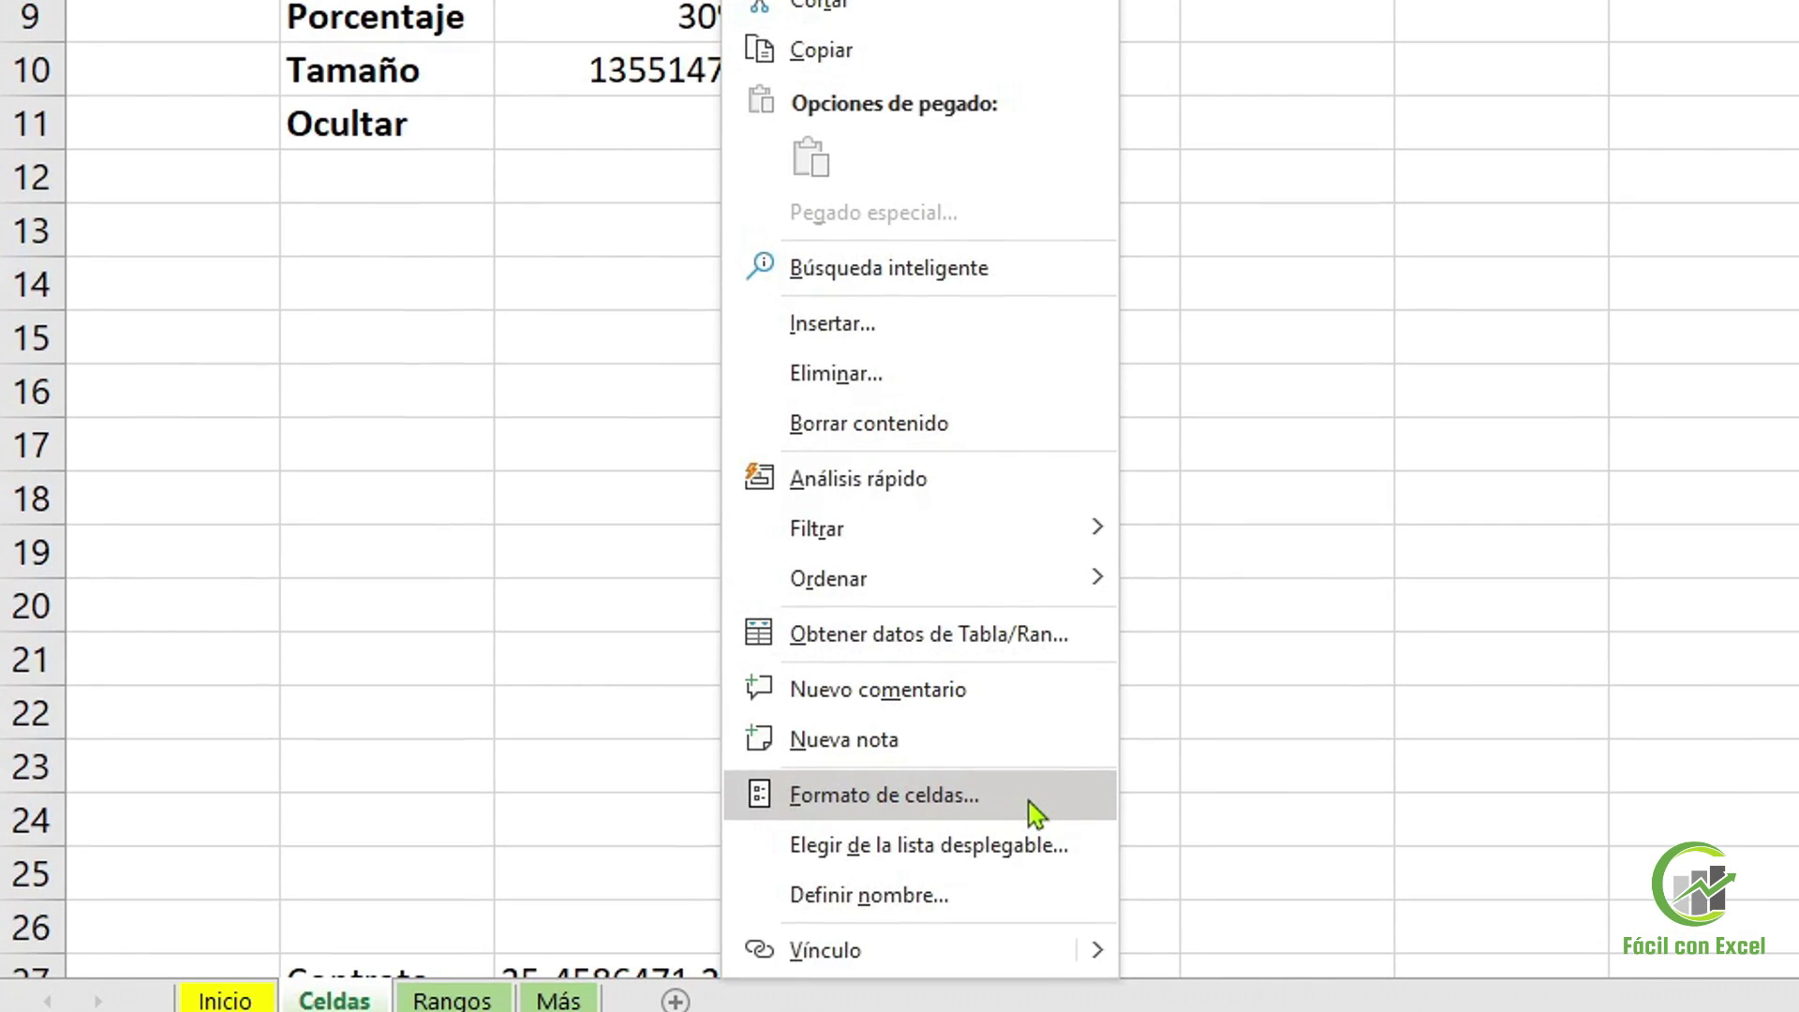
pyautogui.click(1031, 804)
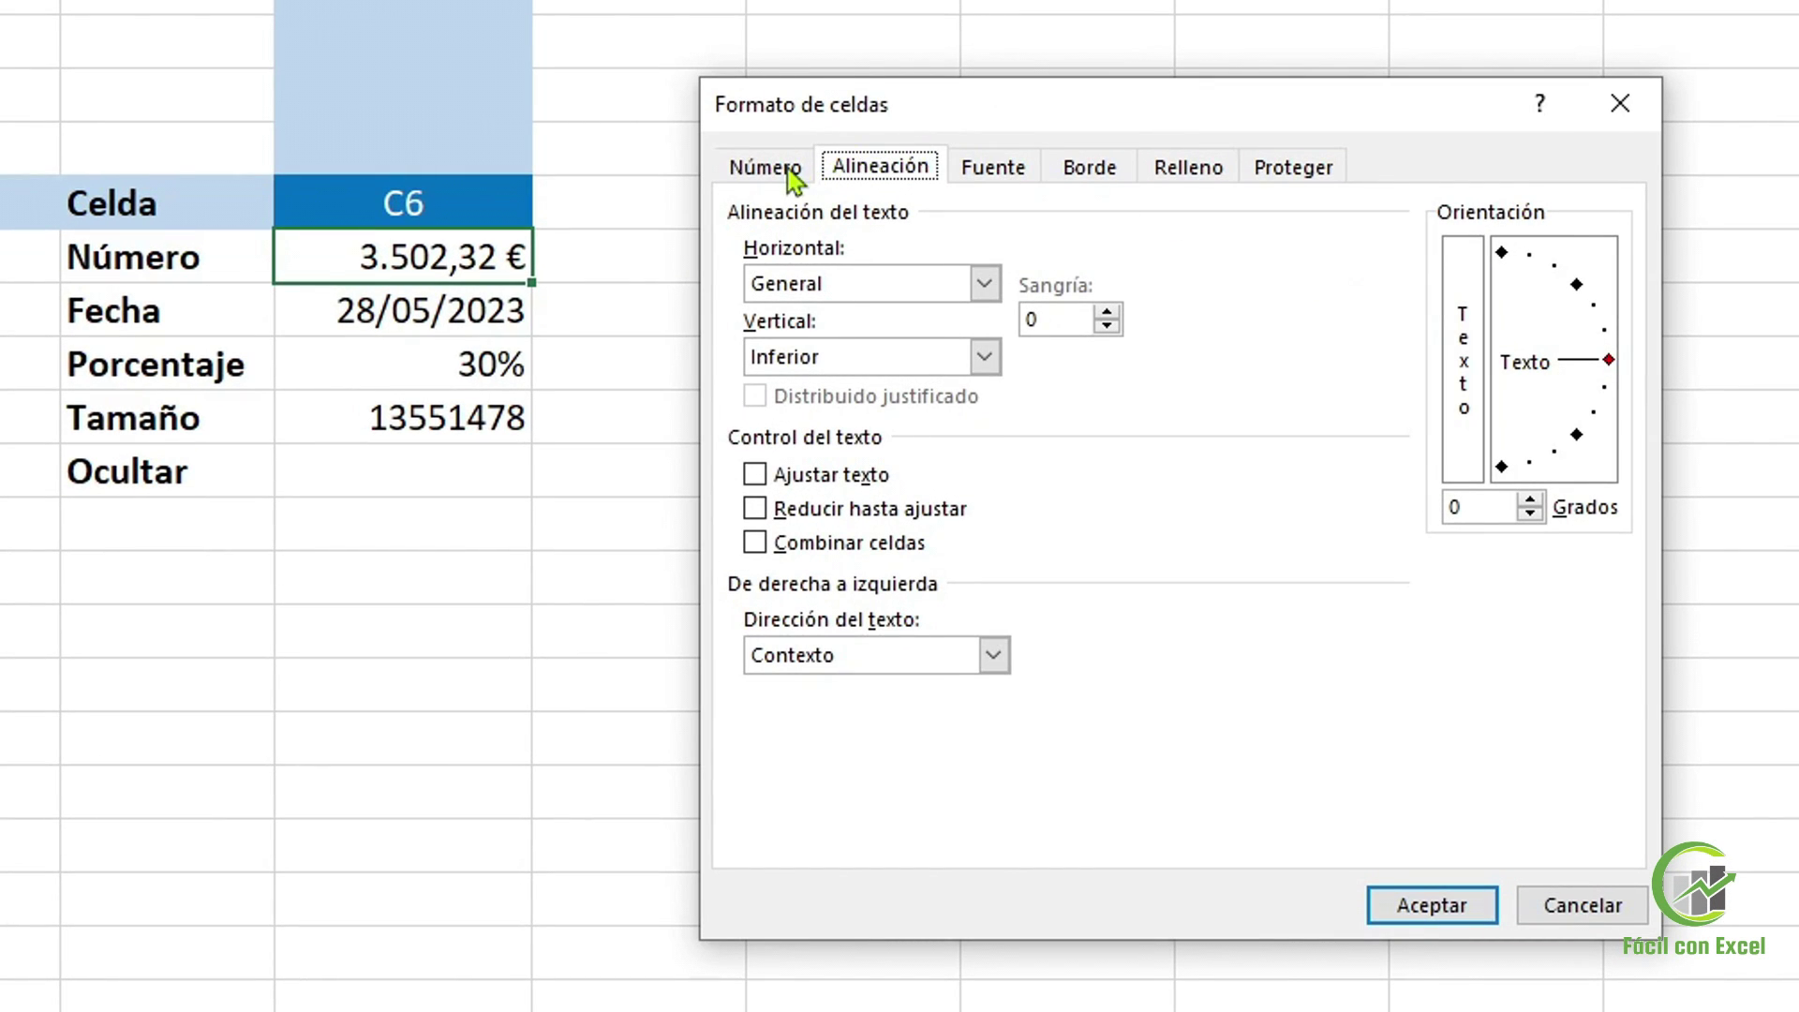
pyautogui.click(792, 174)
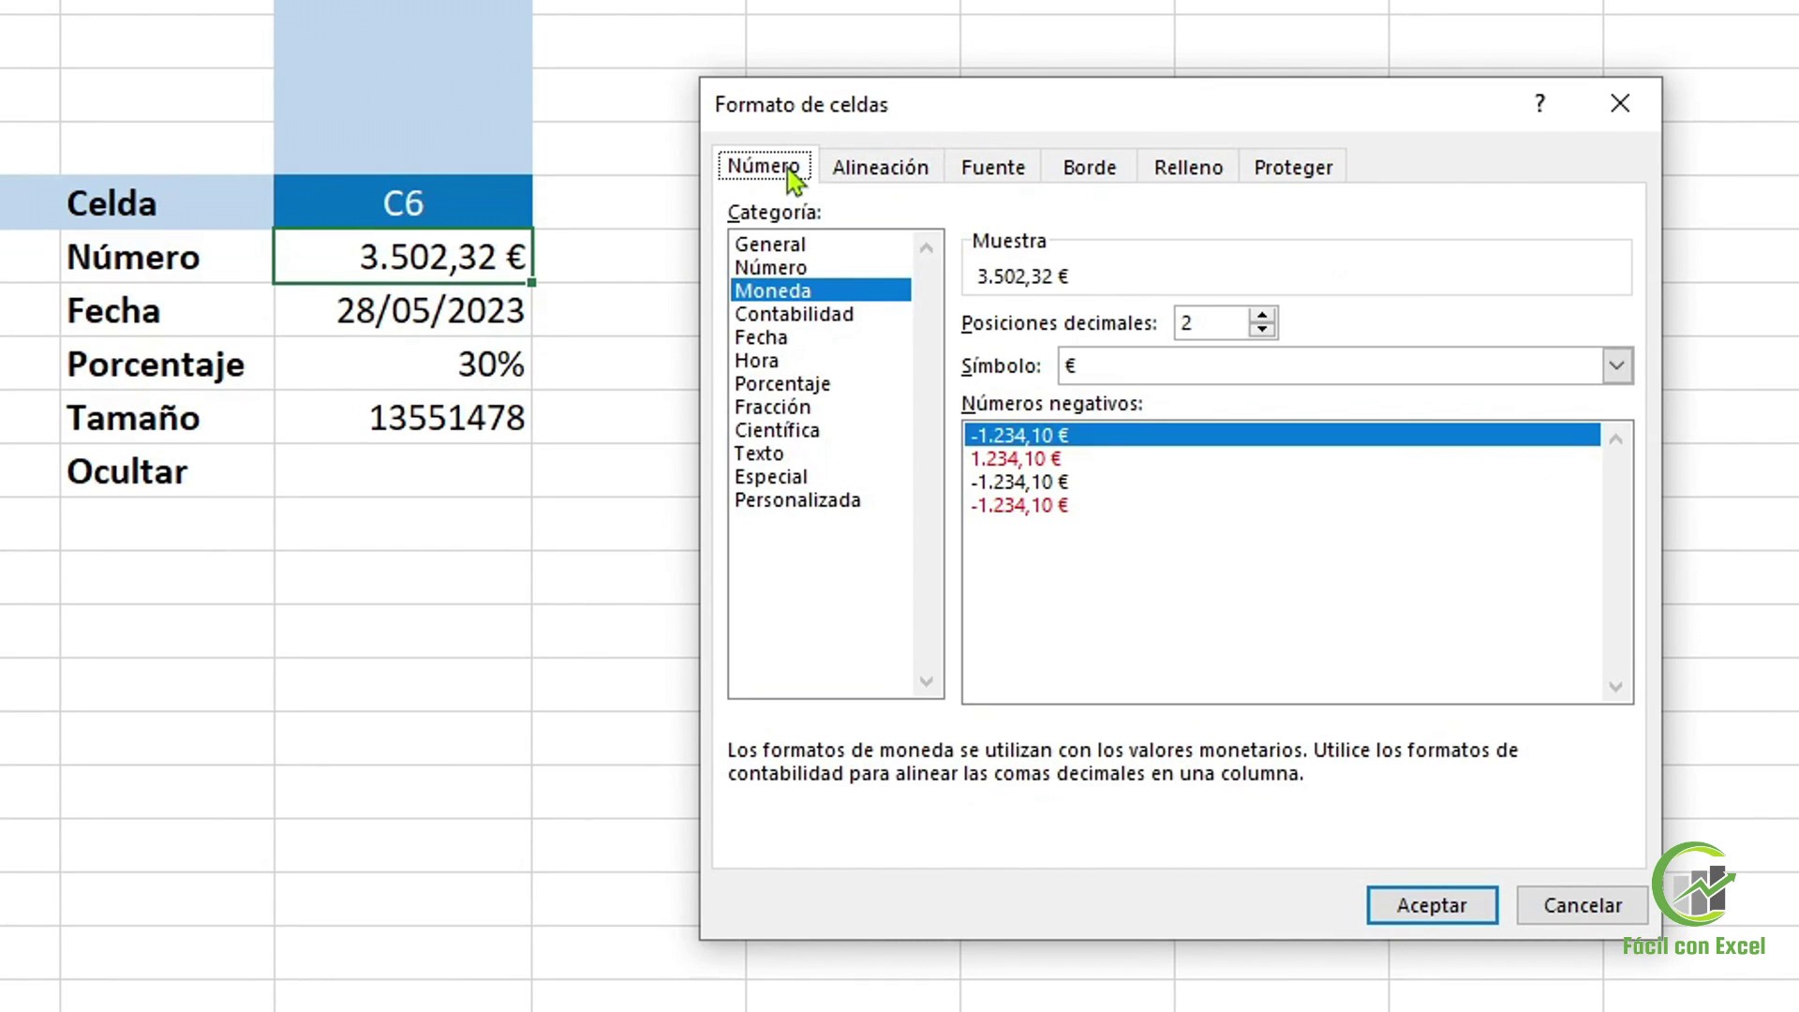
pyautogui.click(886, 245)
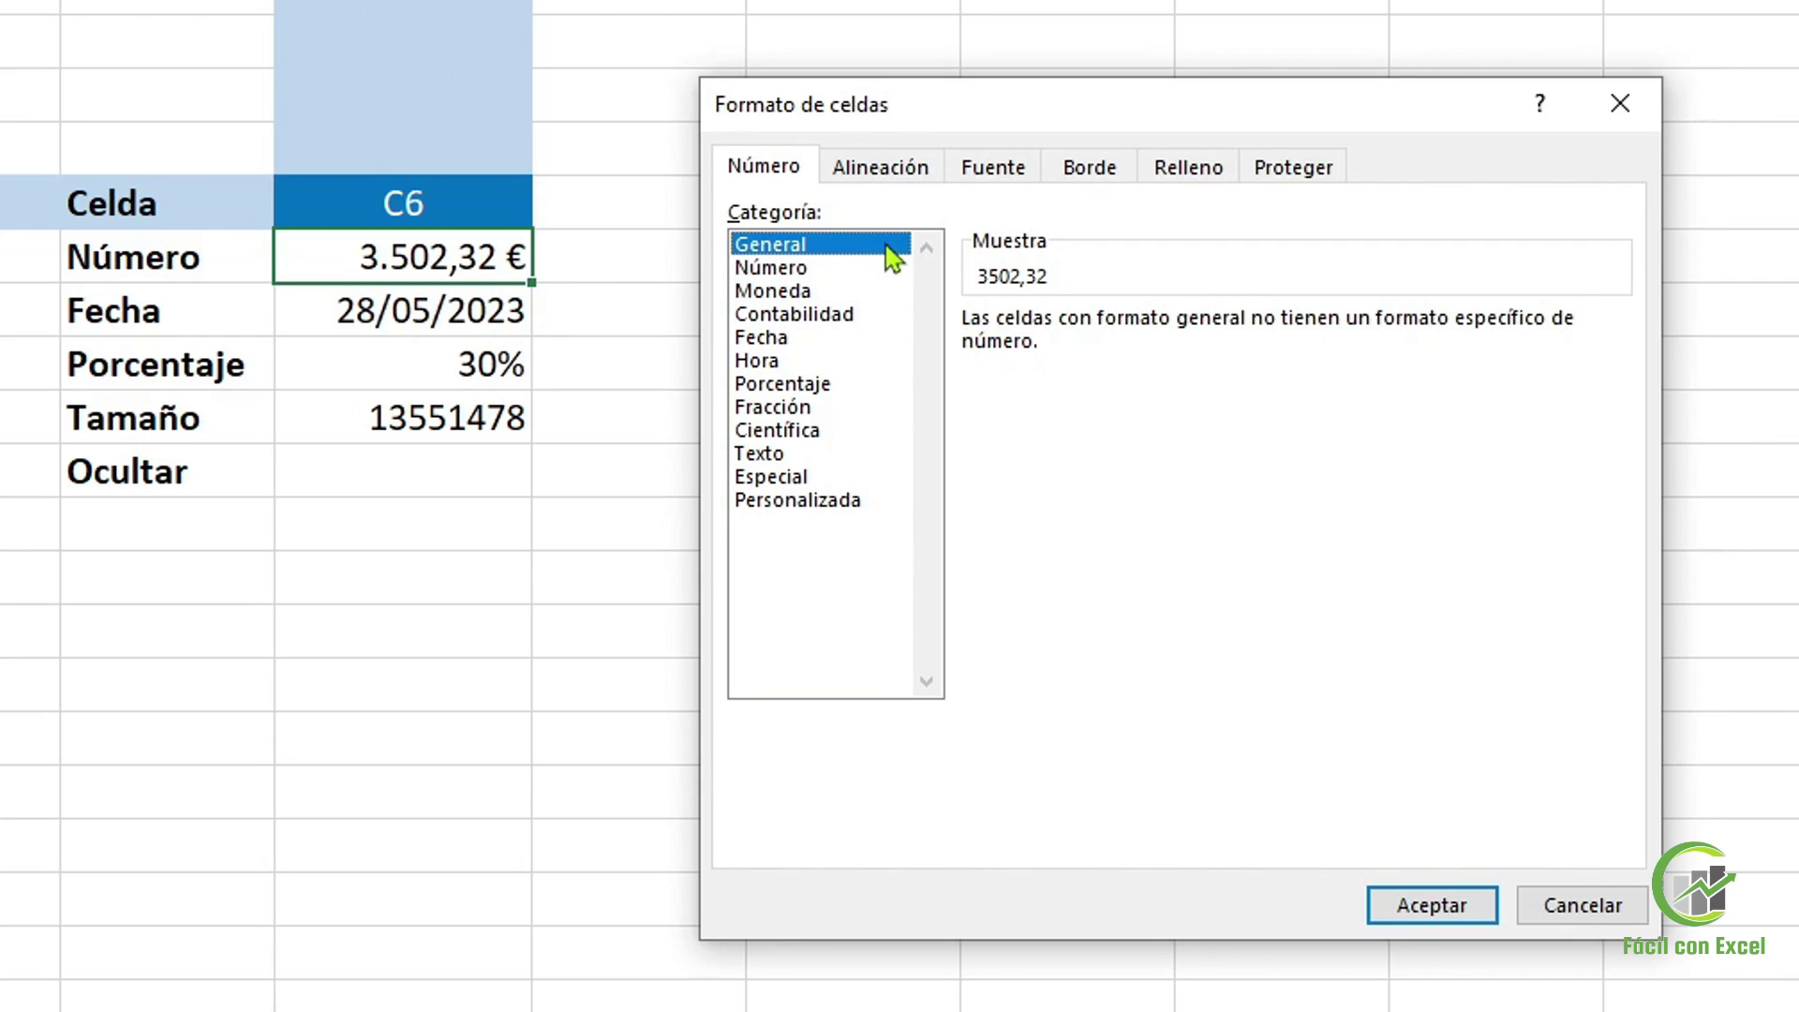
pyautogui.click(849, 269)
pyautogui.click(850, 290)
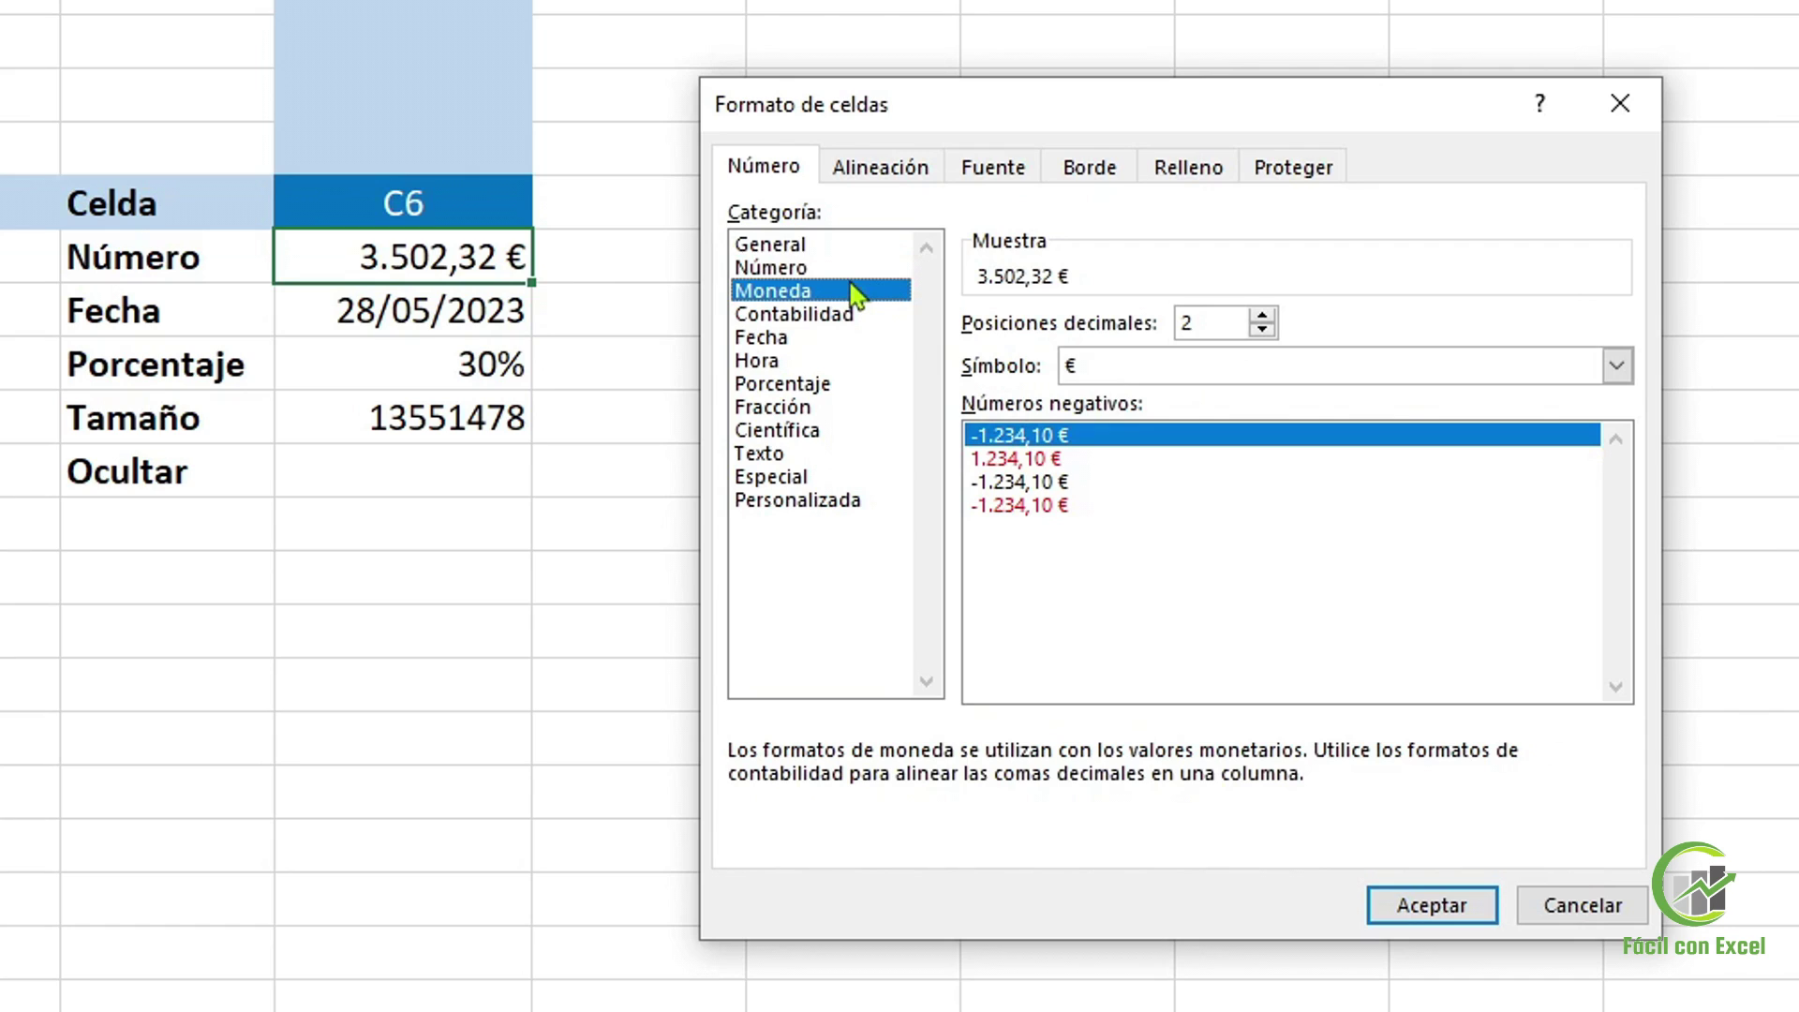
pyautogui.click(862, 315)
pyautogui.click(851, 339)
pyautogui.click(848, 363)
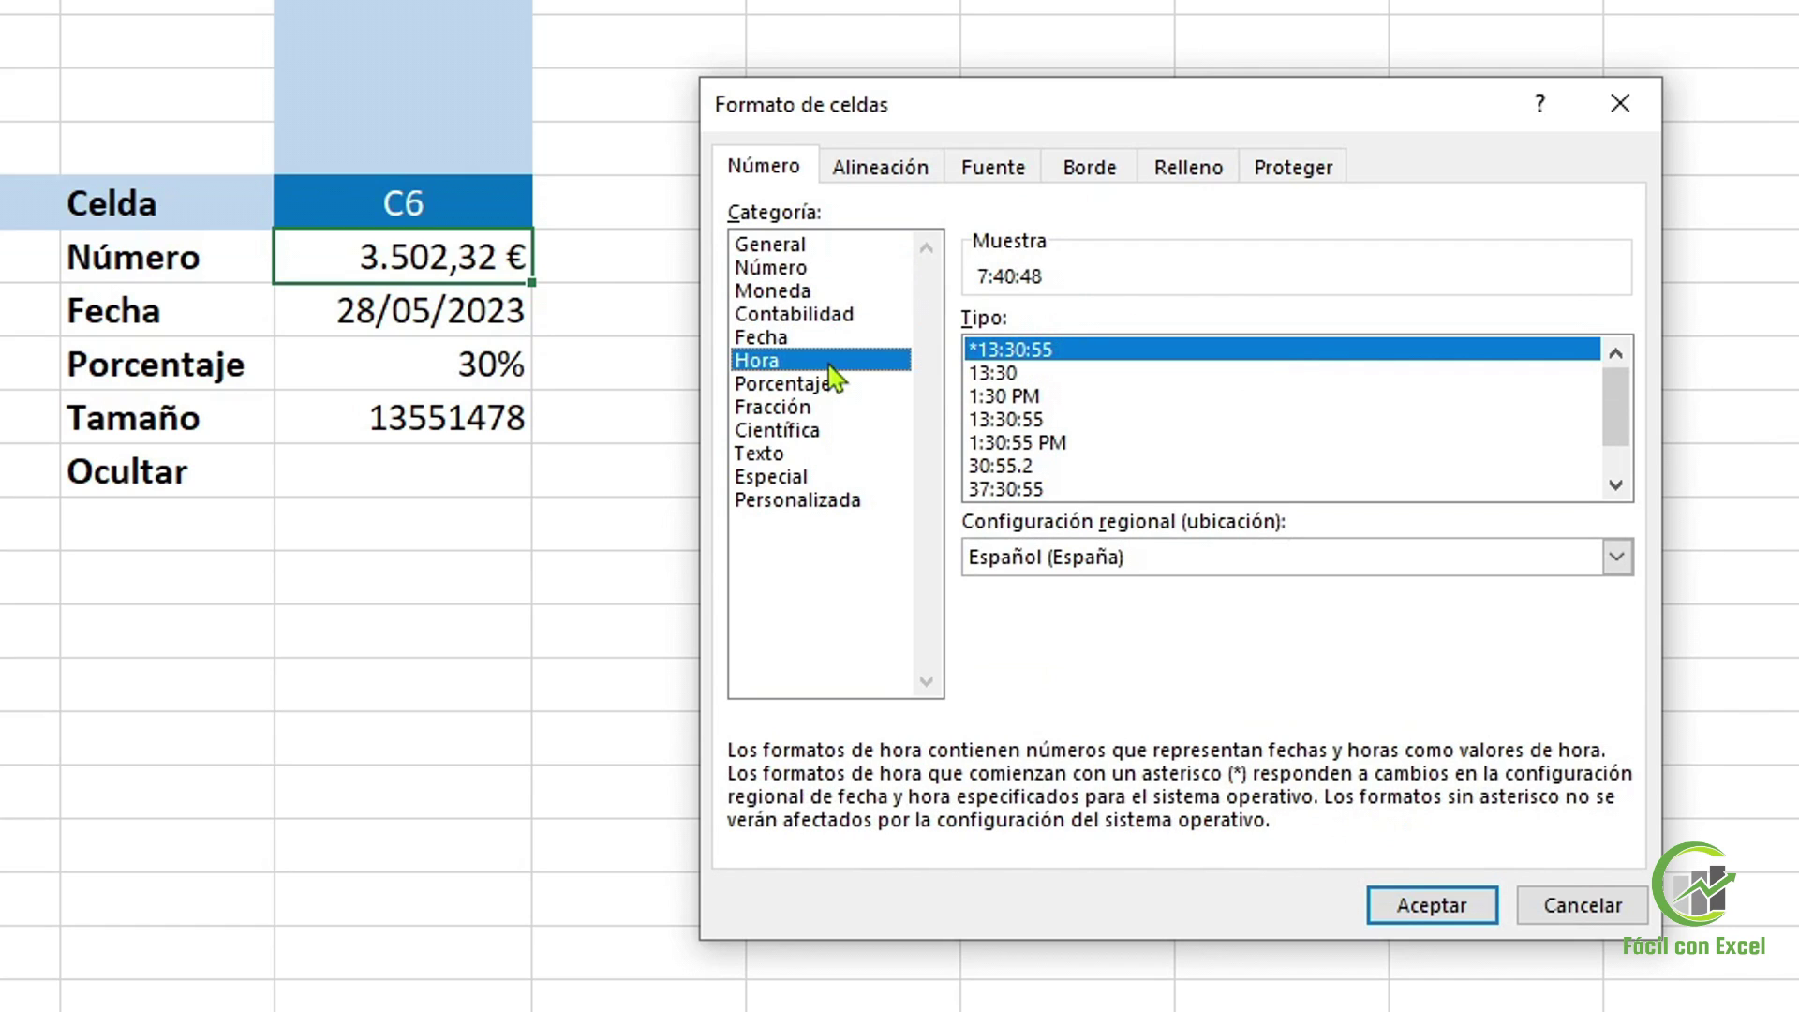
pyautogui.click(842, 384)
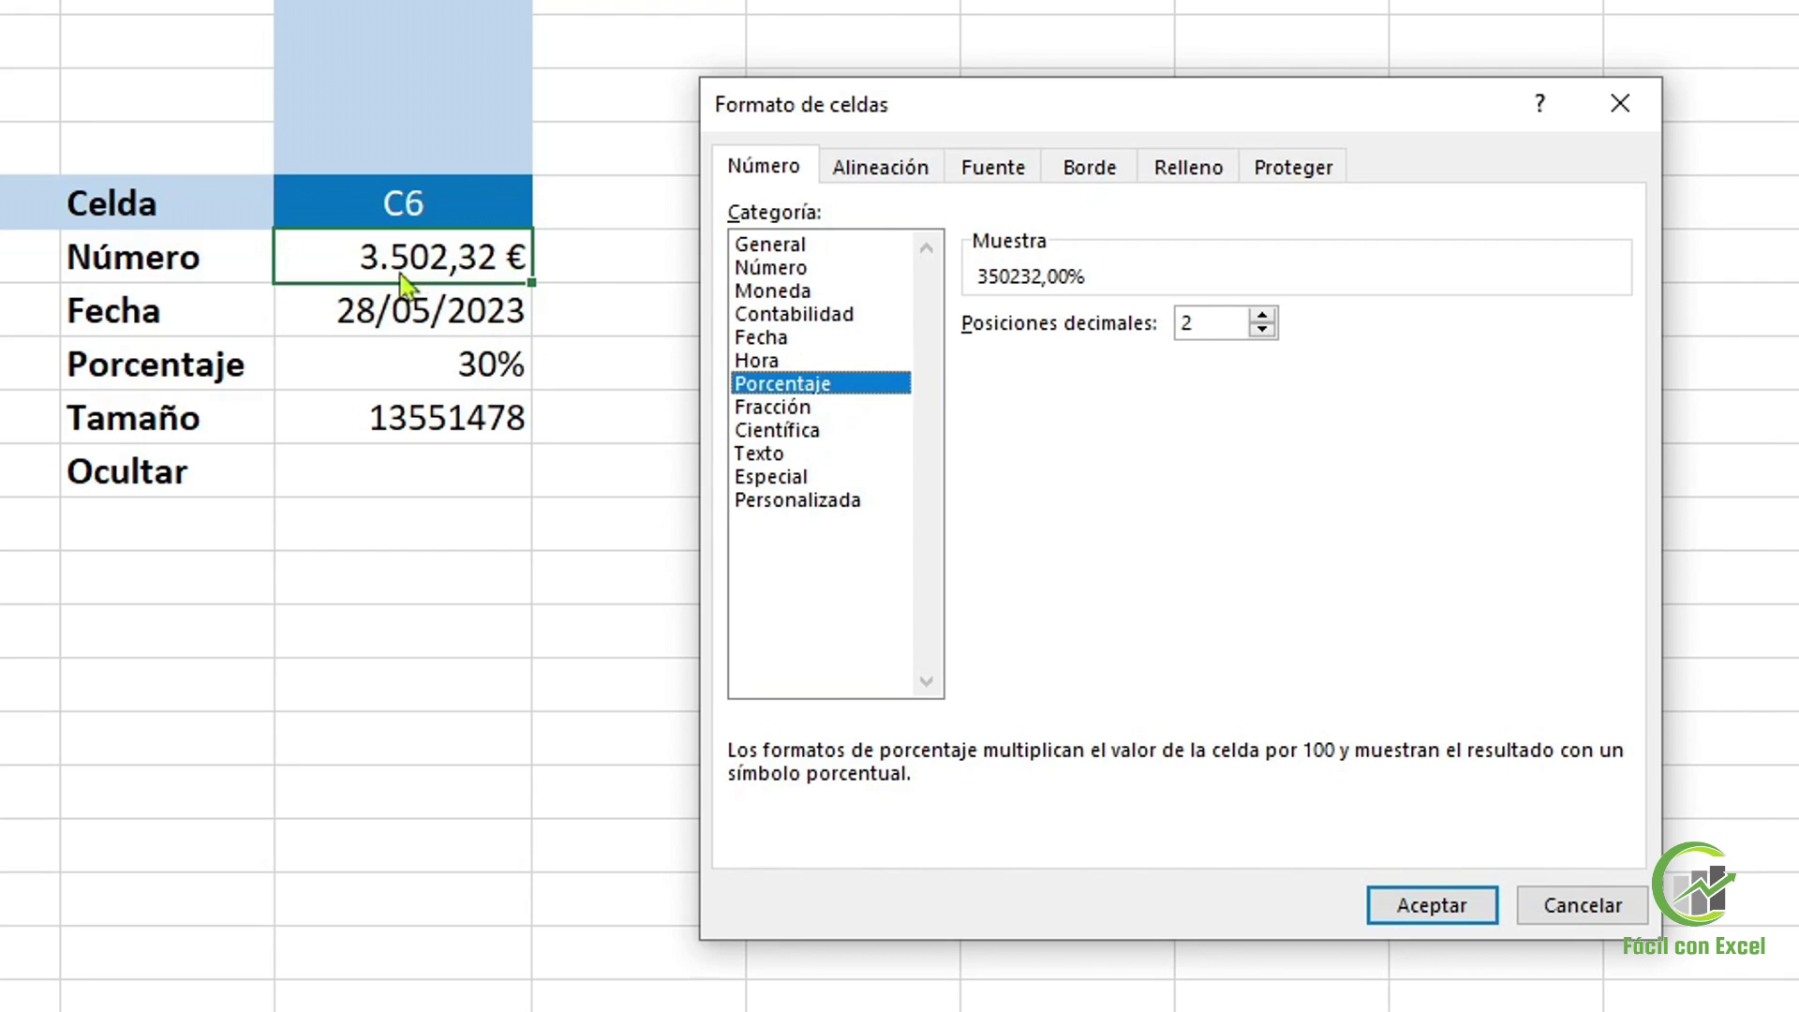
# Try the Número category for C7 with 0 and 2 decimal places and with the thousands separator off and on
pyautogui.click(789, 272)
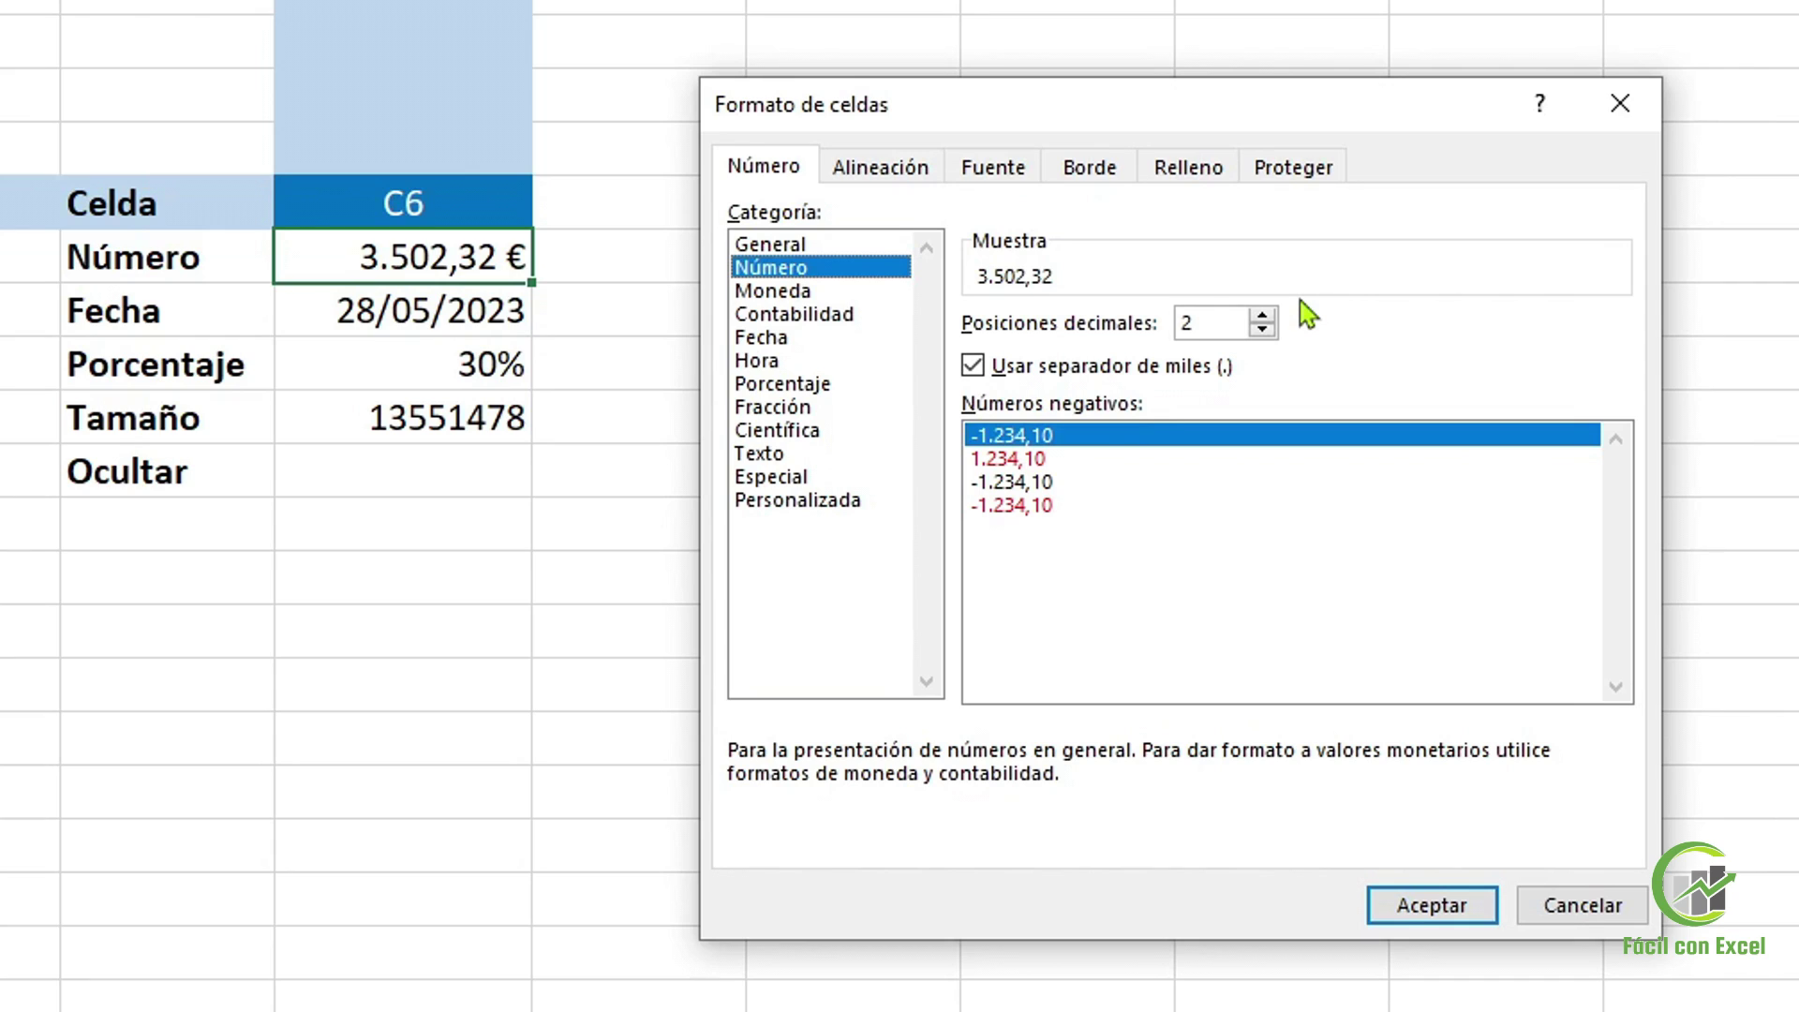
pyautogui.click(1263, 328)
pyautogui.click(1263, 328)
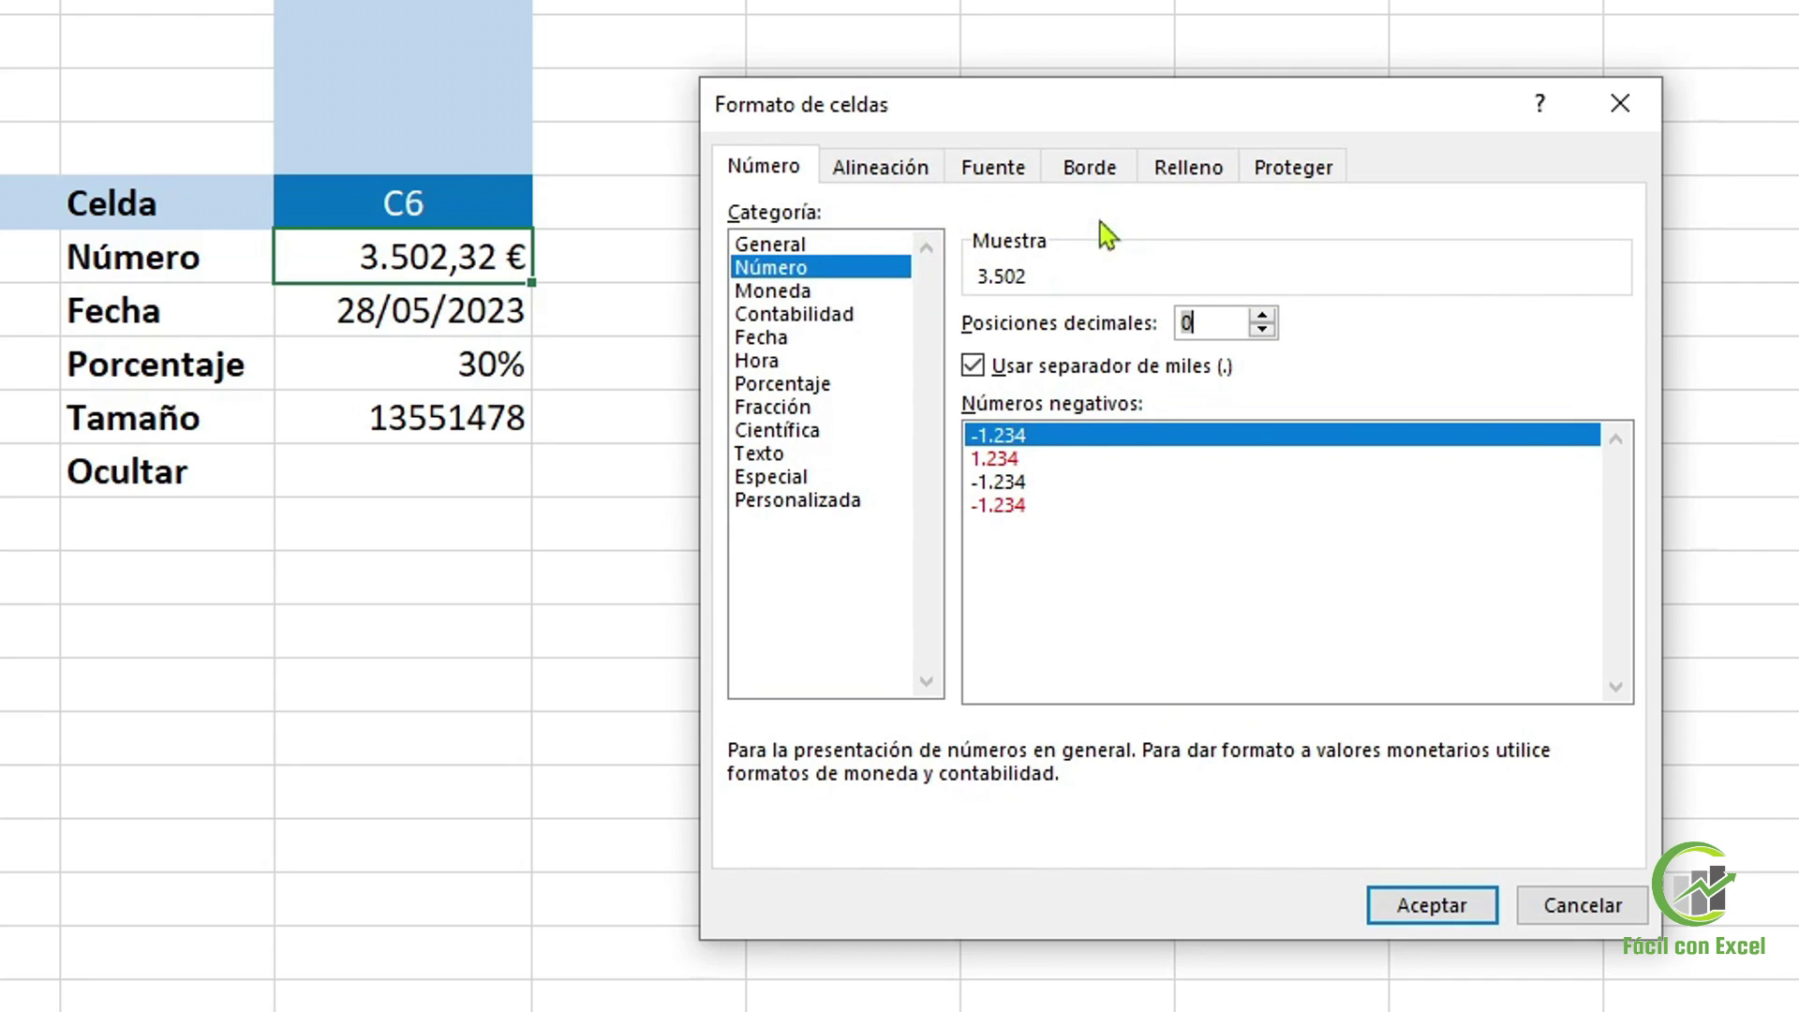
pyautogui.write('2')
pyautogui.click(1094, 372)
pyautogui.click(1095, 374)
pyautogui.click(1094, 374)
pyautogui.click(1094, 374)
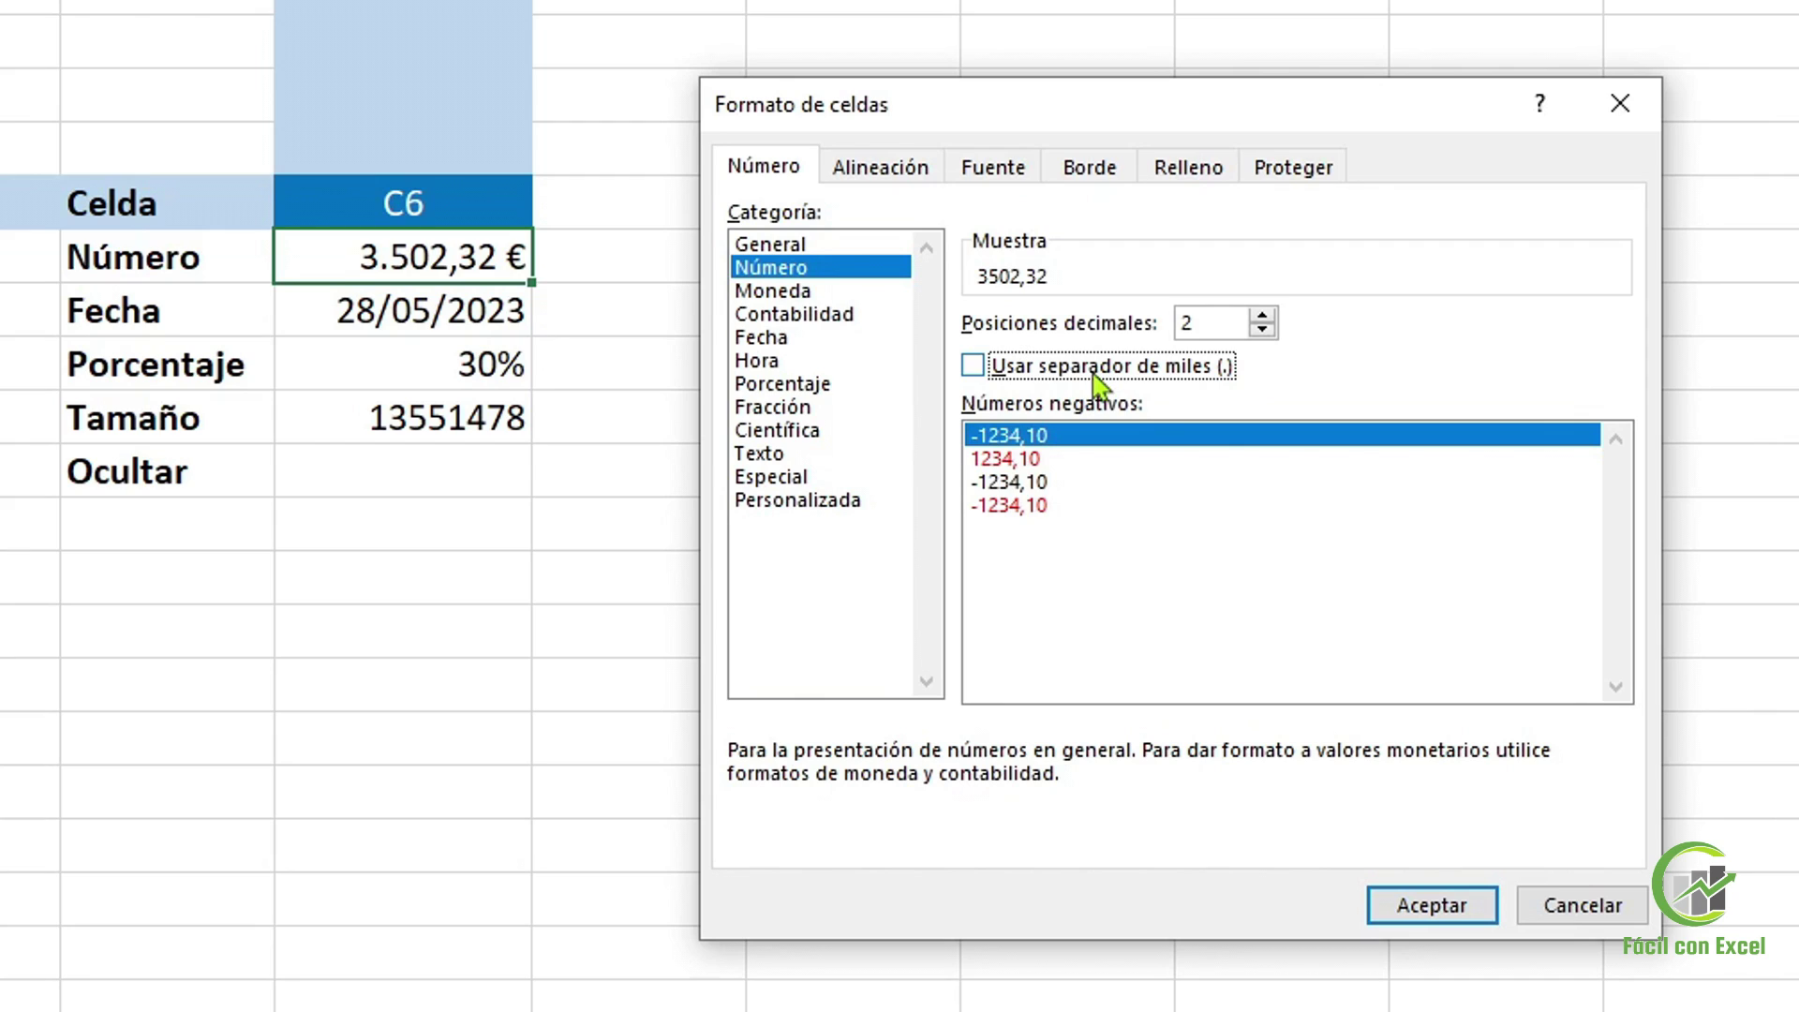
pyautogui.click(1095, 374)
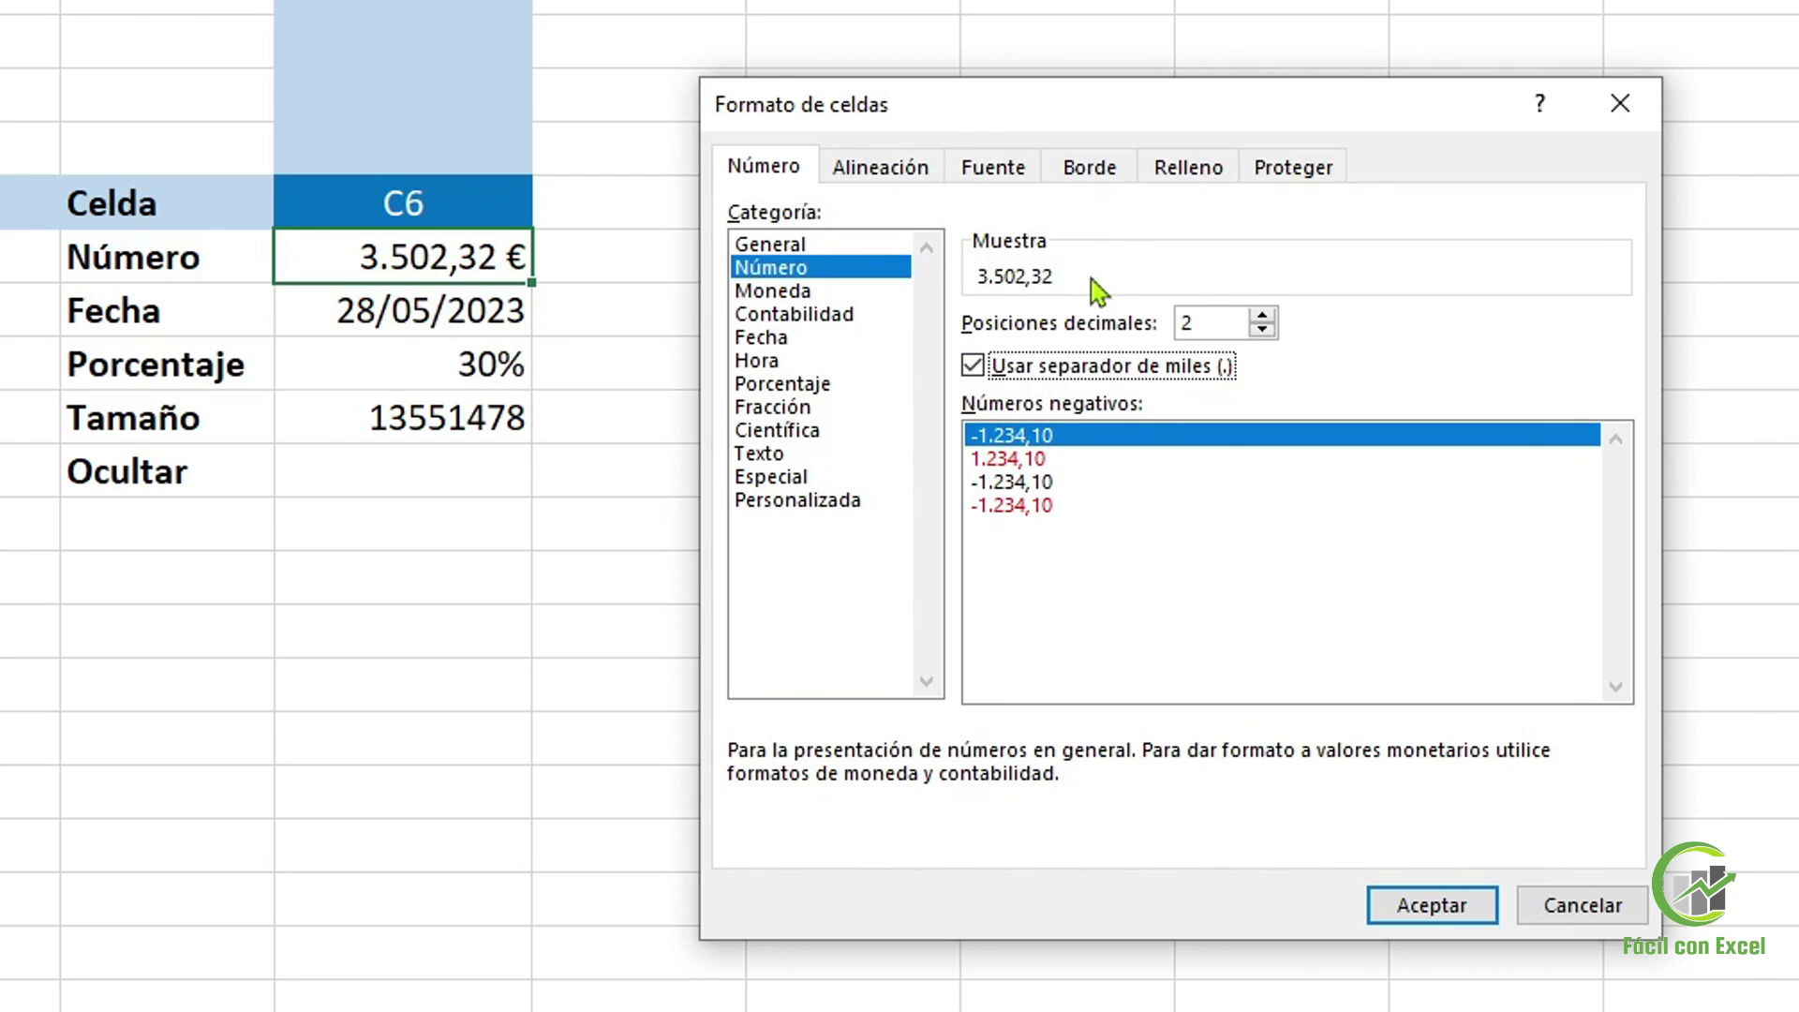
# Preview the Bitcoin (₿ 123) currency symbol for C7, restore the € symbol and apply the Moneda format with 2 decimals
pyautogui.click(849, 291)
pyautogui.click(1268, 364)
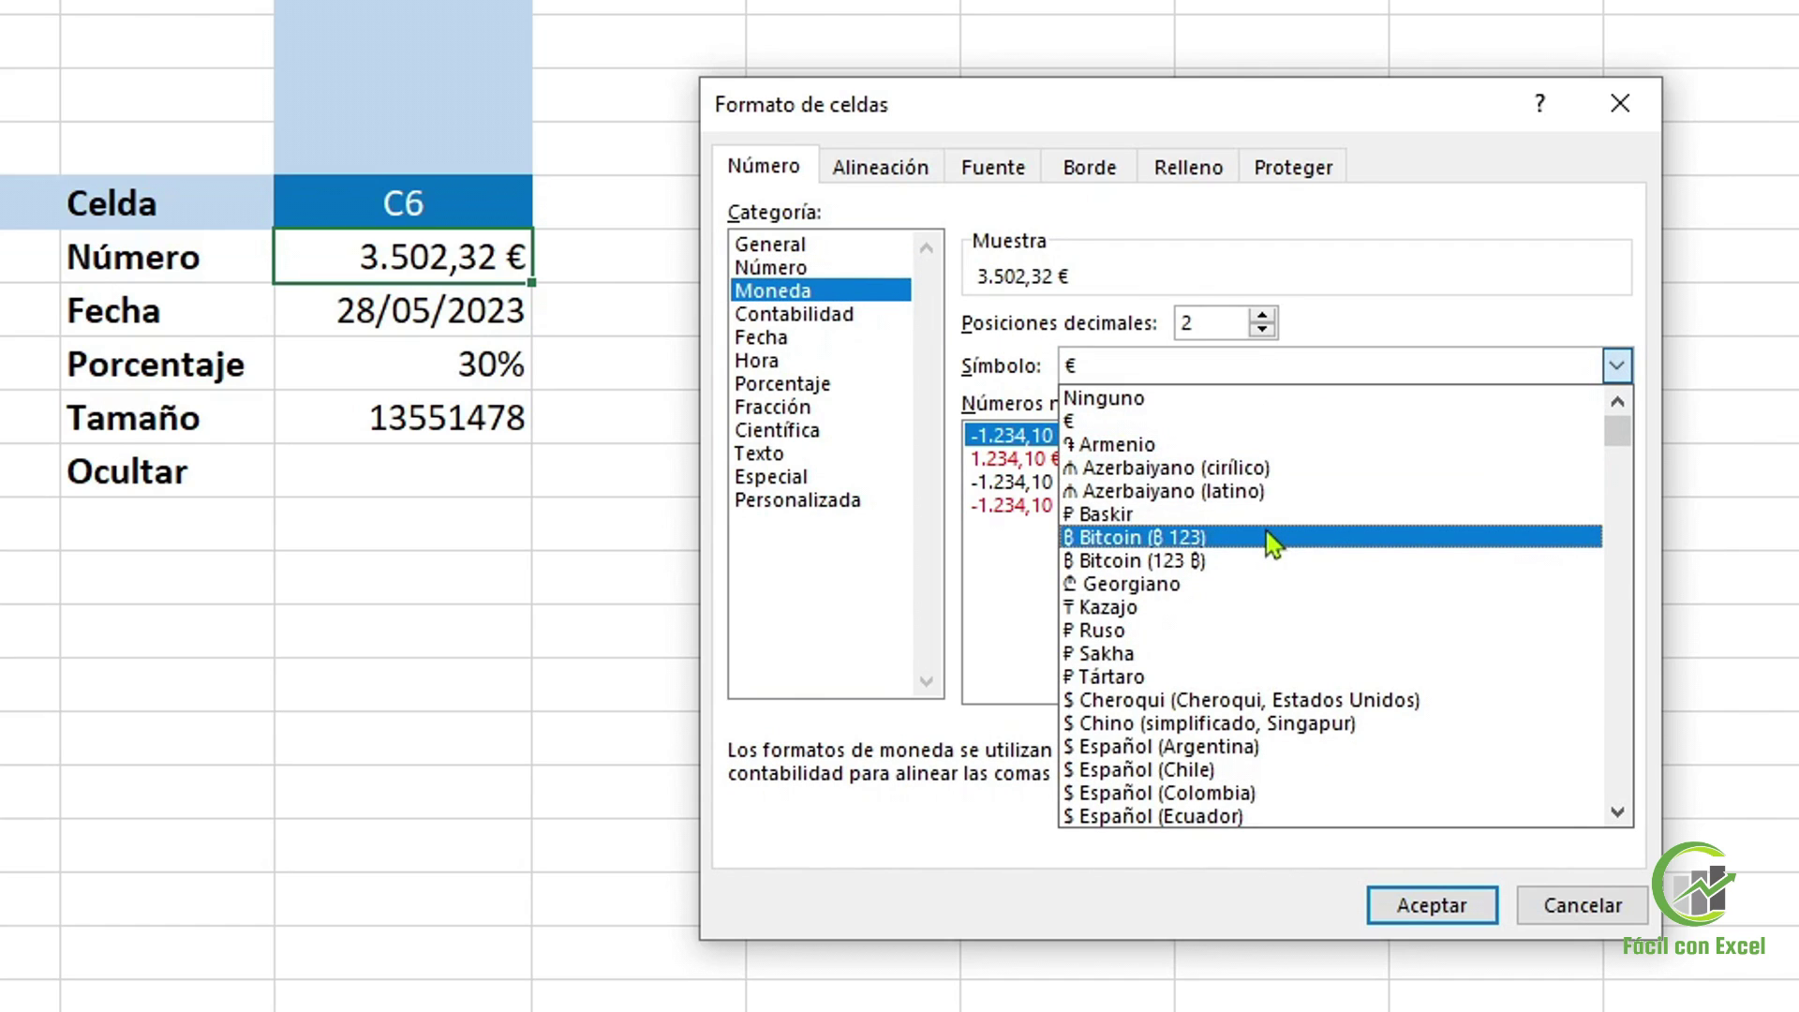
pyautogui.click(1270, 538)
pyautogui.click(1265, 370)
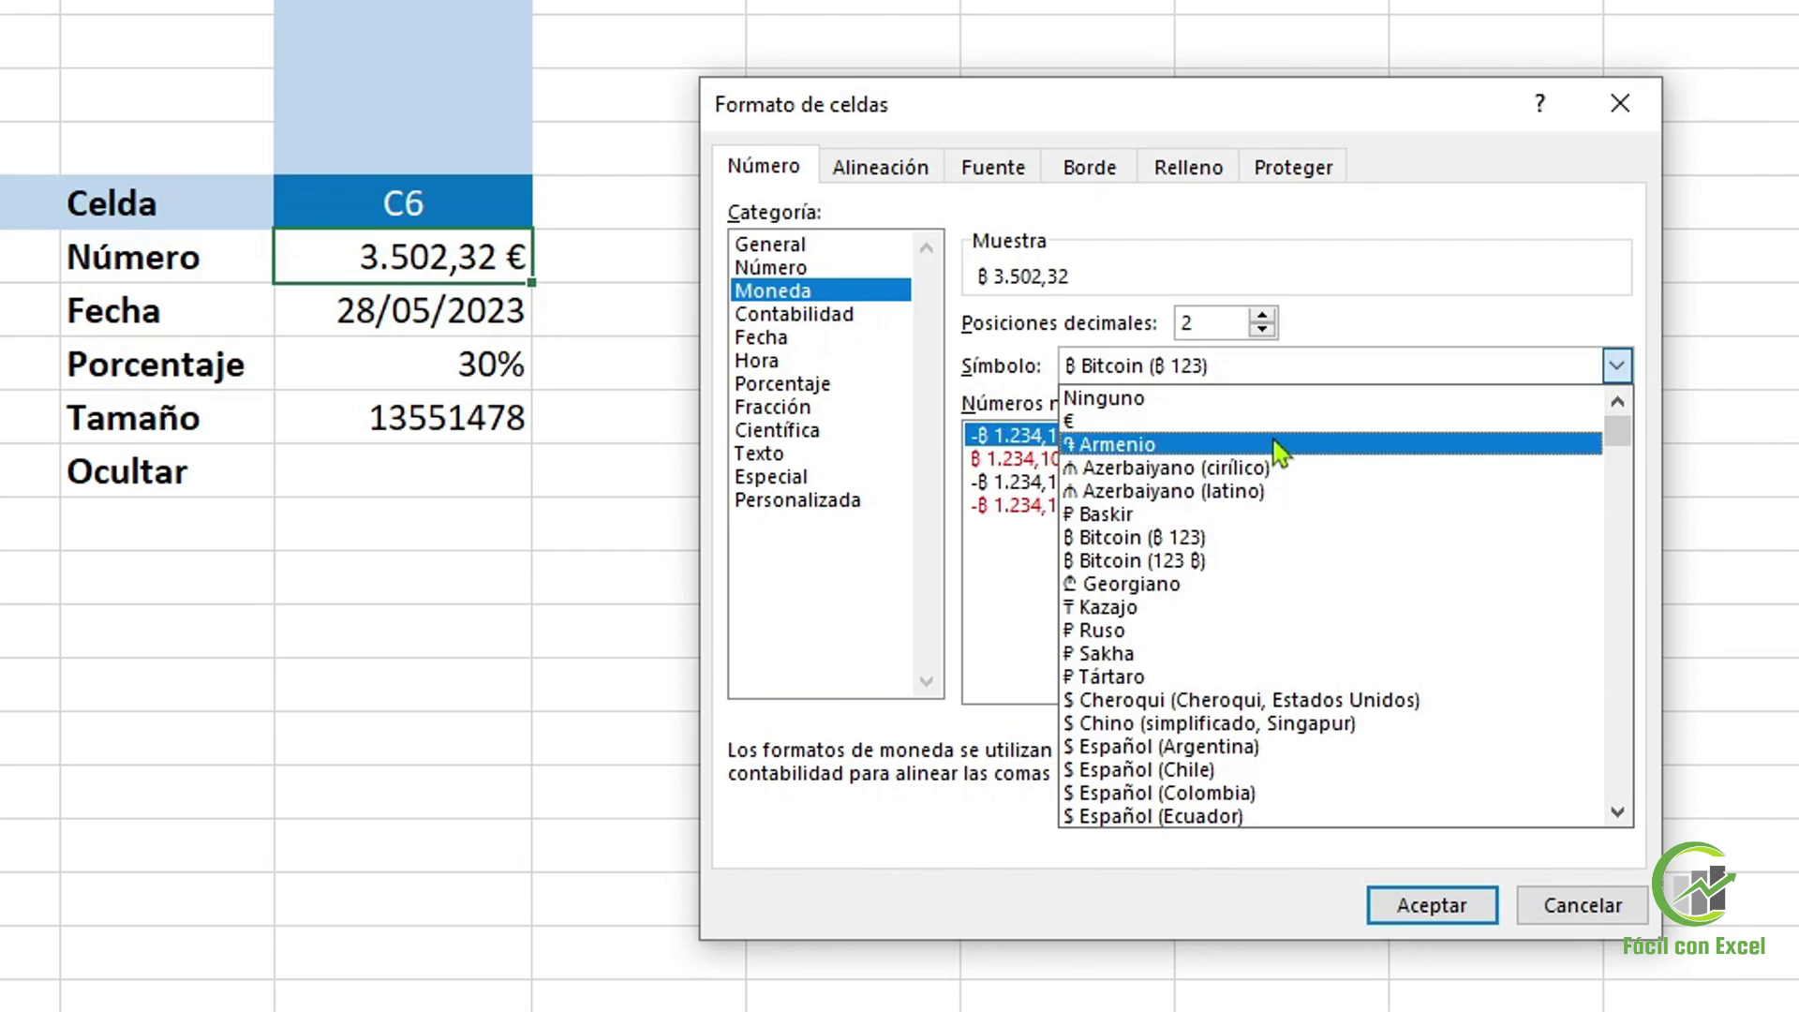
pyautogui.press('Up')
pyautogui.press('Return')
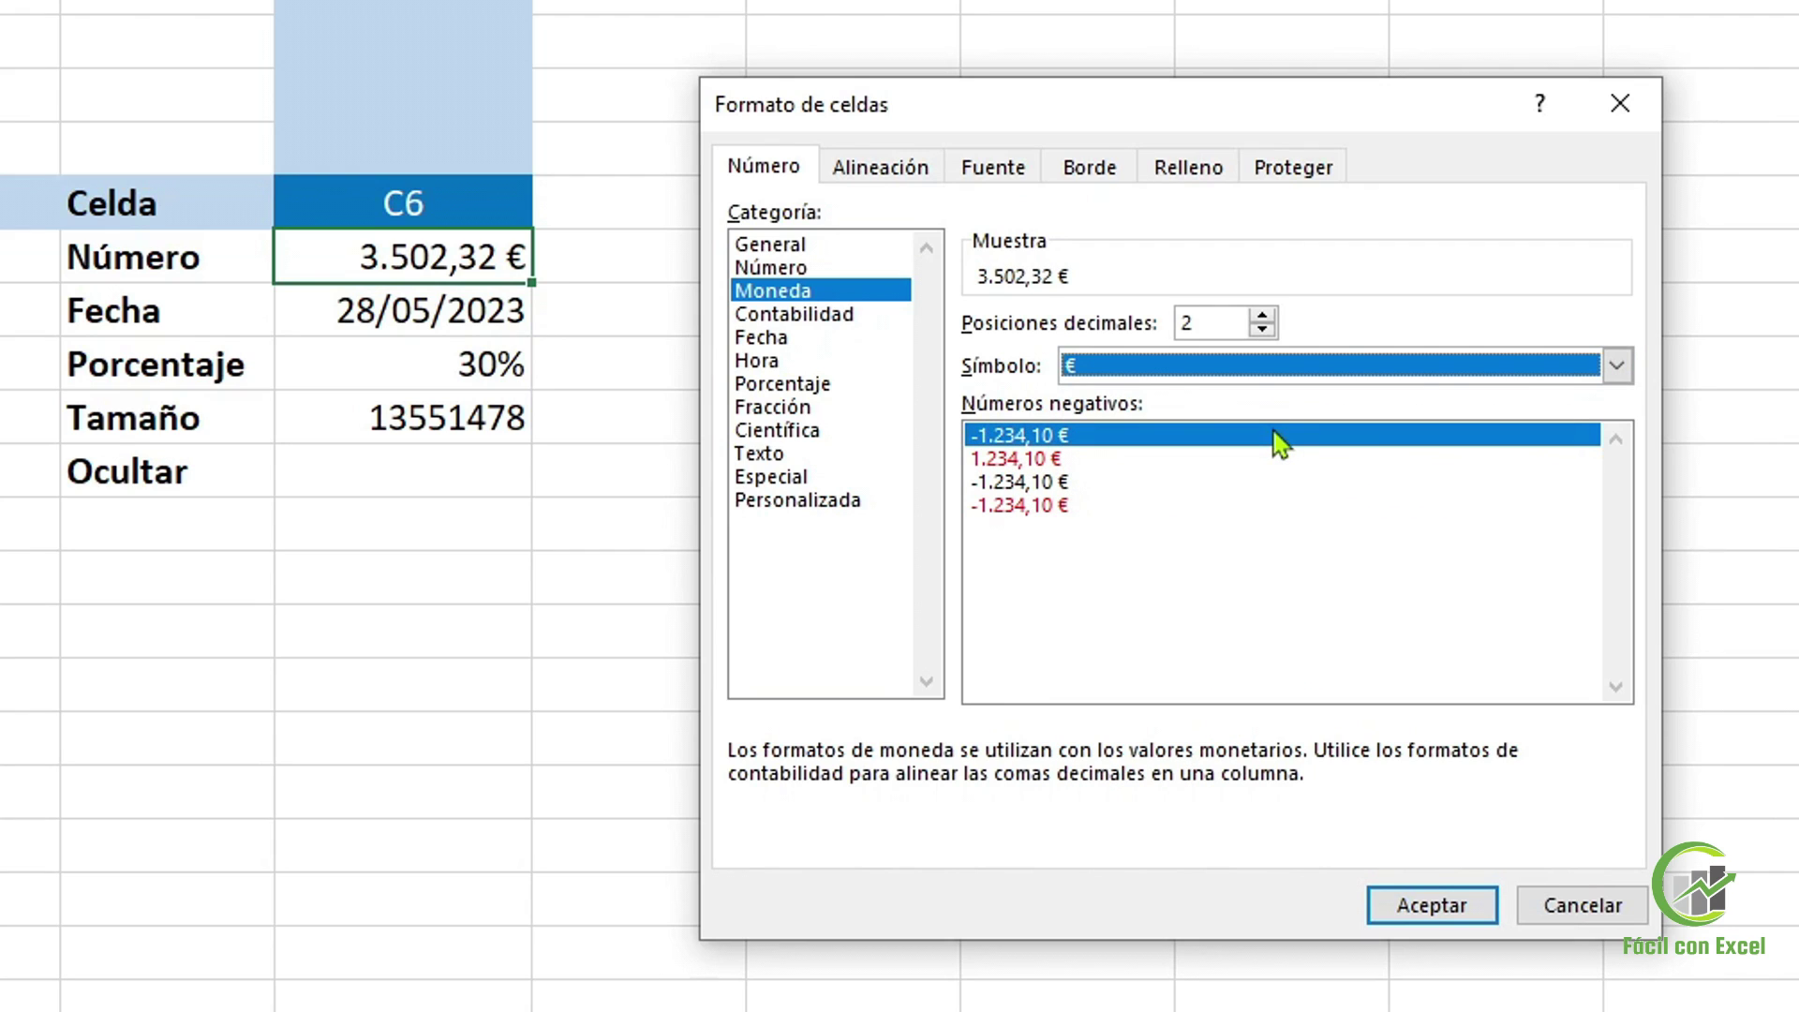
pyautogui.click(1428, 905)
# Format the date in C8 as Fecha larga, return it to Fecha corta and review the other available number formats
pyautogui.click(499, 324)
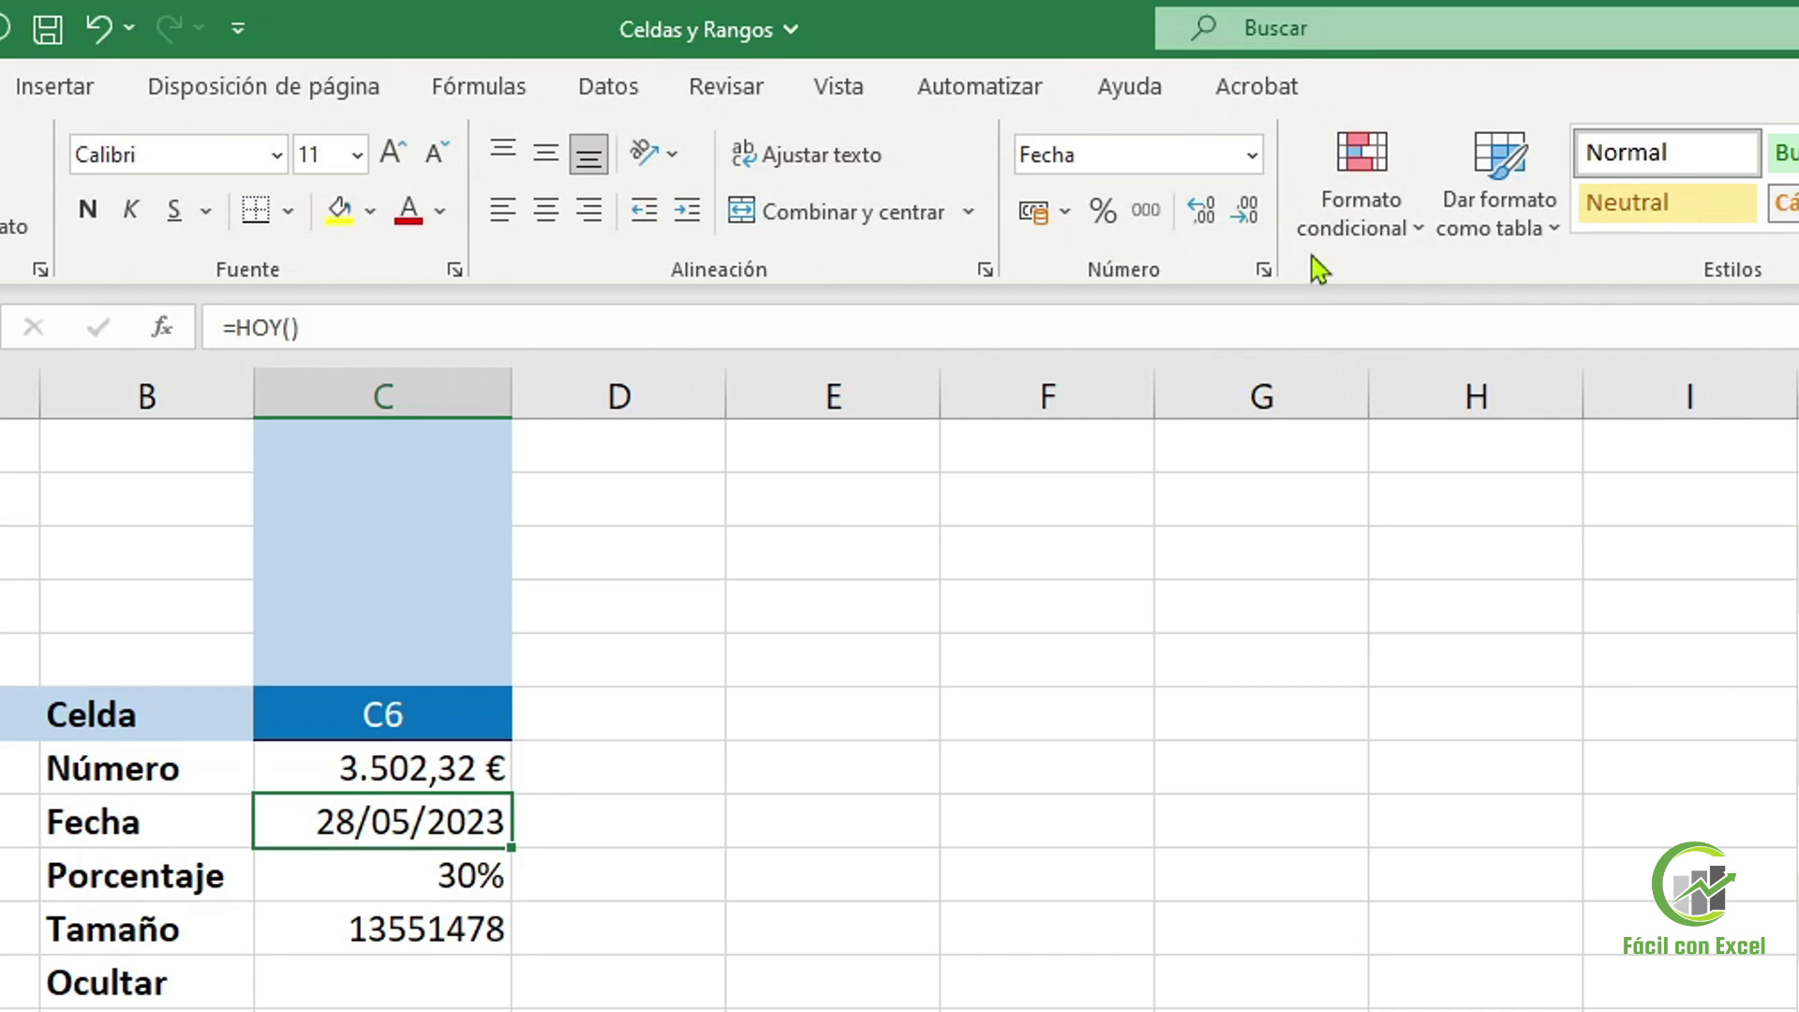
pyautogui.click(1254, 157)
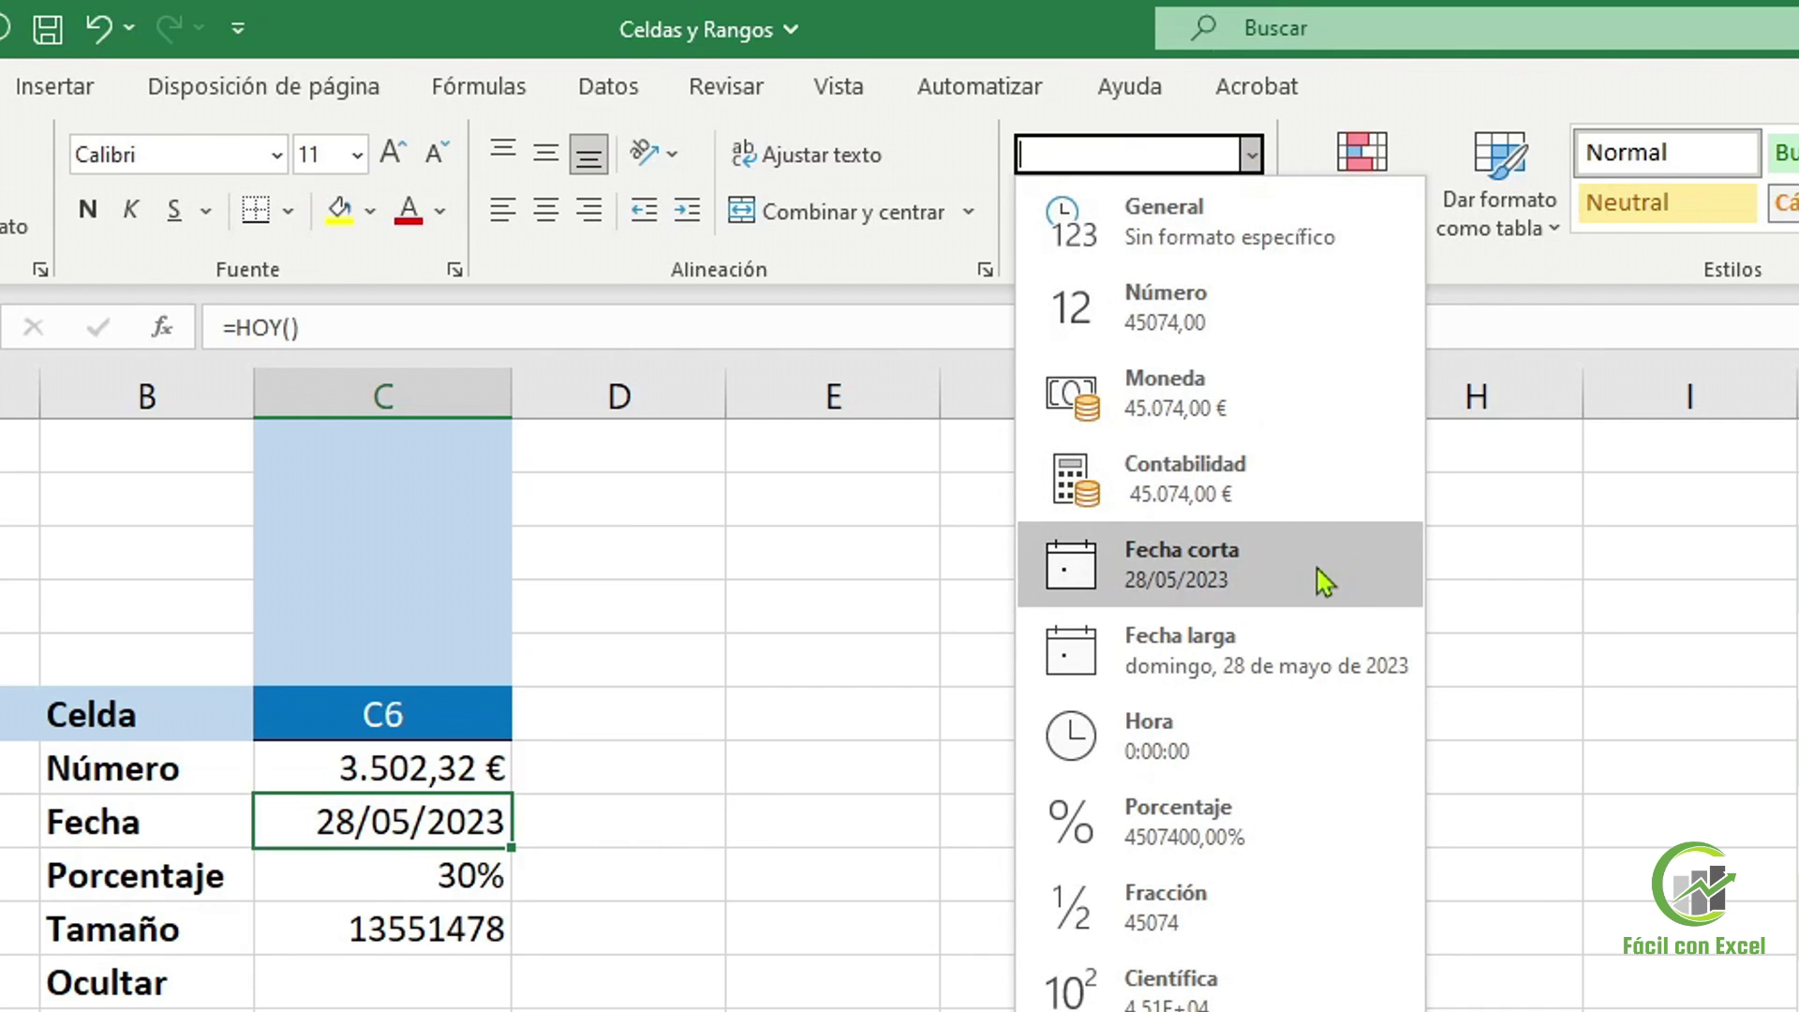
pyautogui.click(1325, 671)
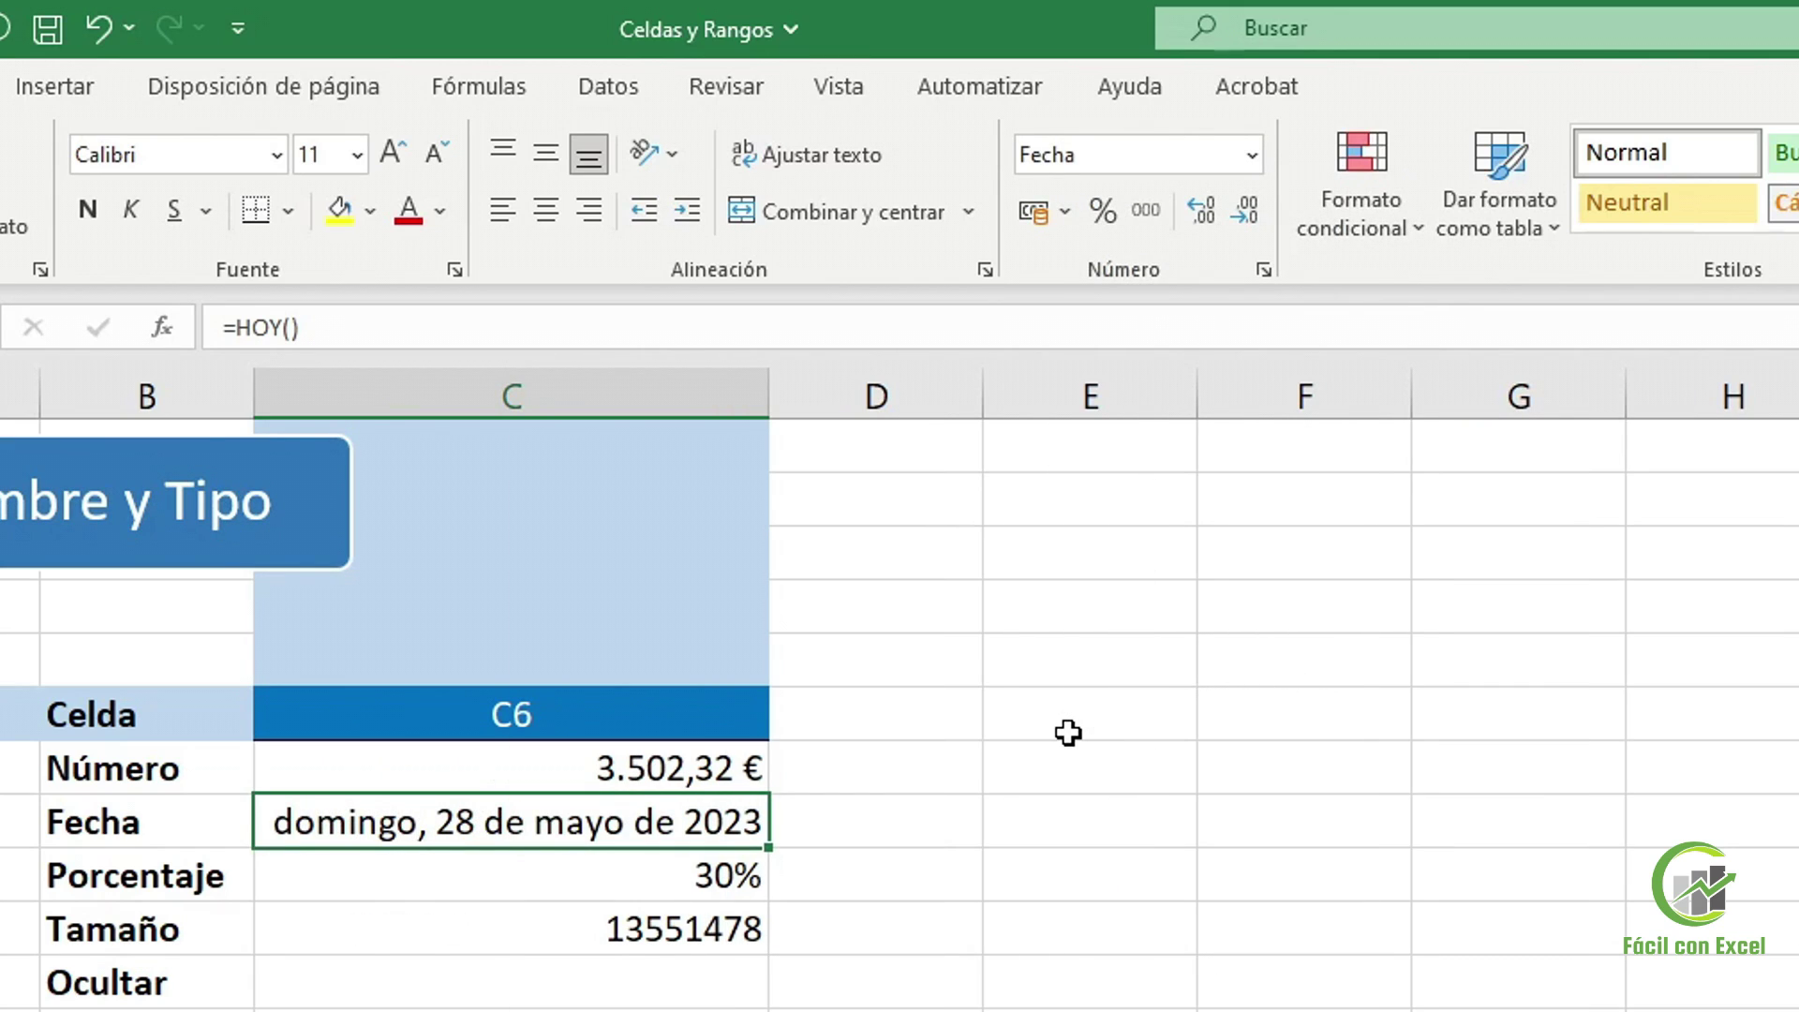
pyautogui.click(1252, 156)
pyautogui.click(1180, 562)
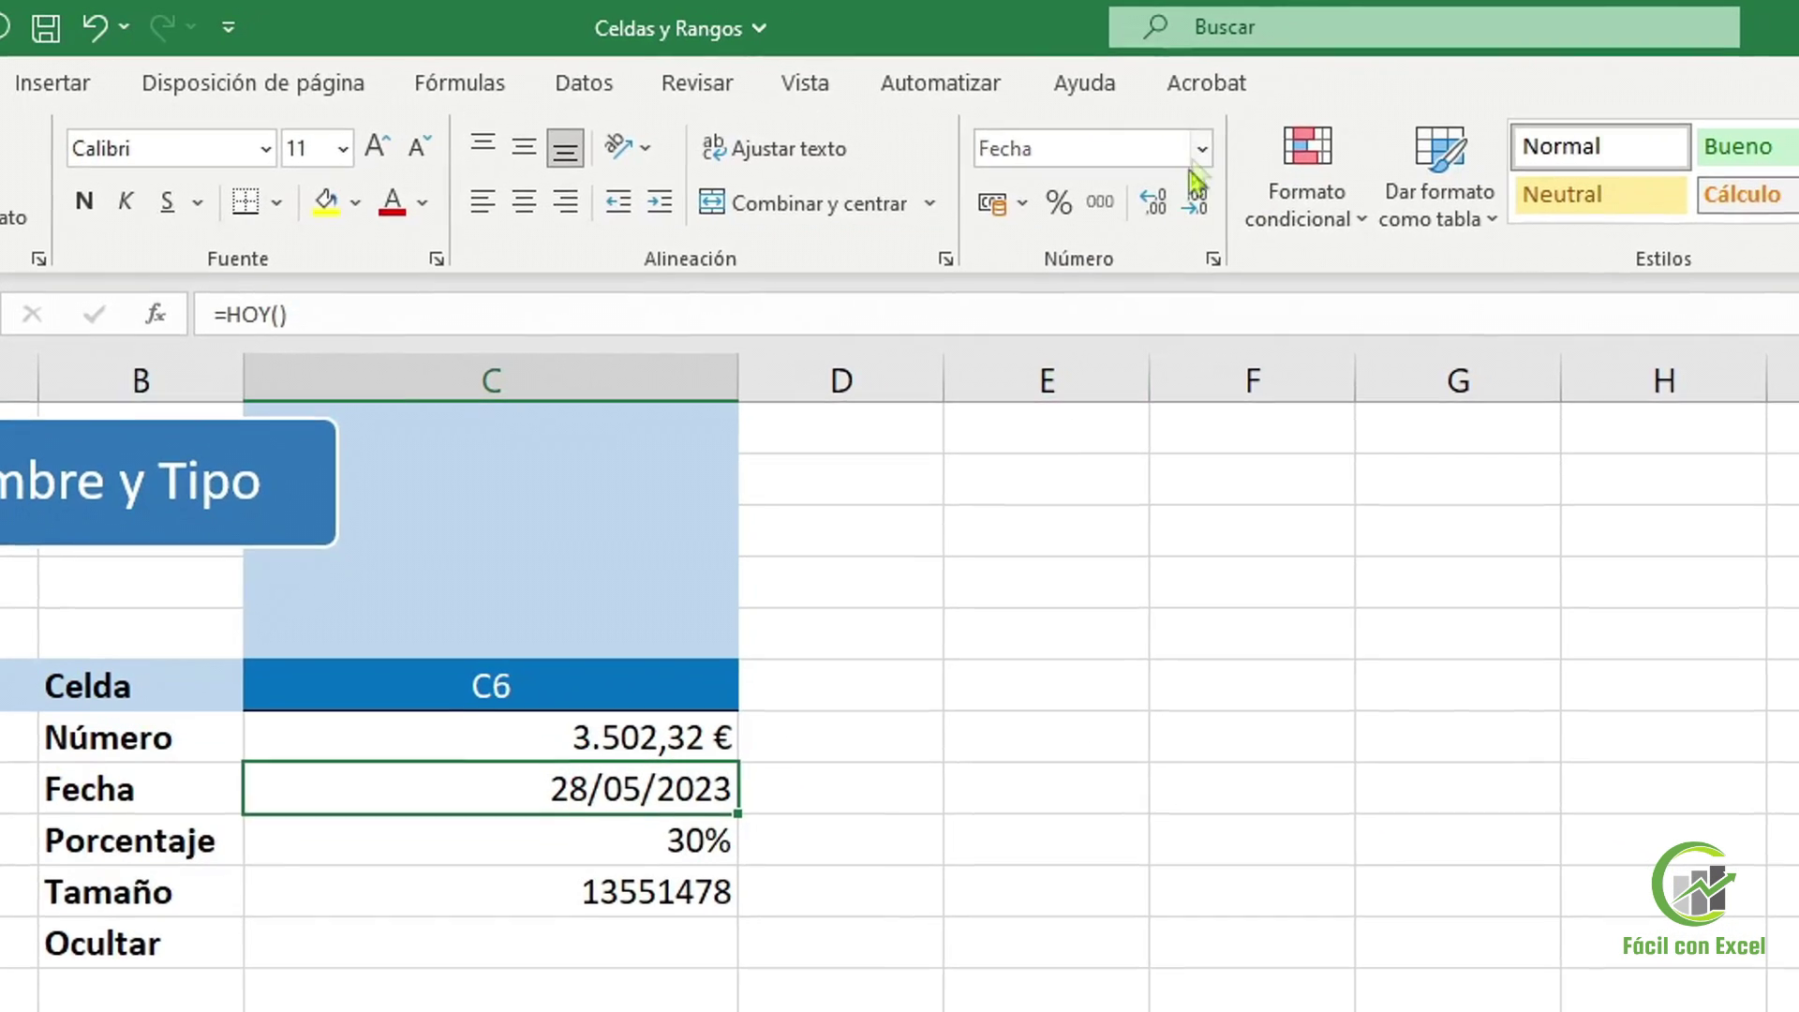
pyautogui.click(1252, 156)
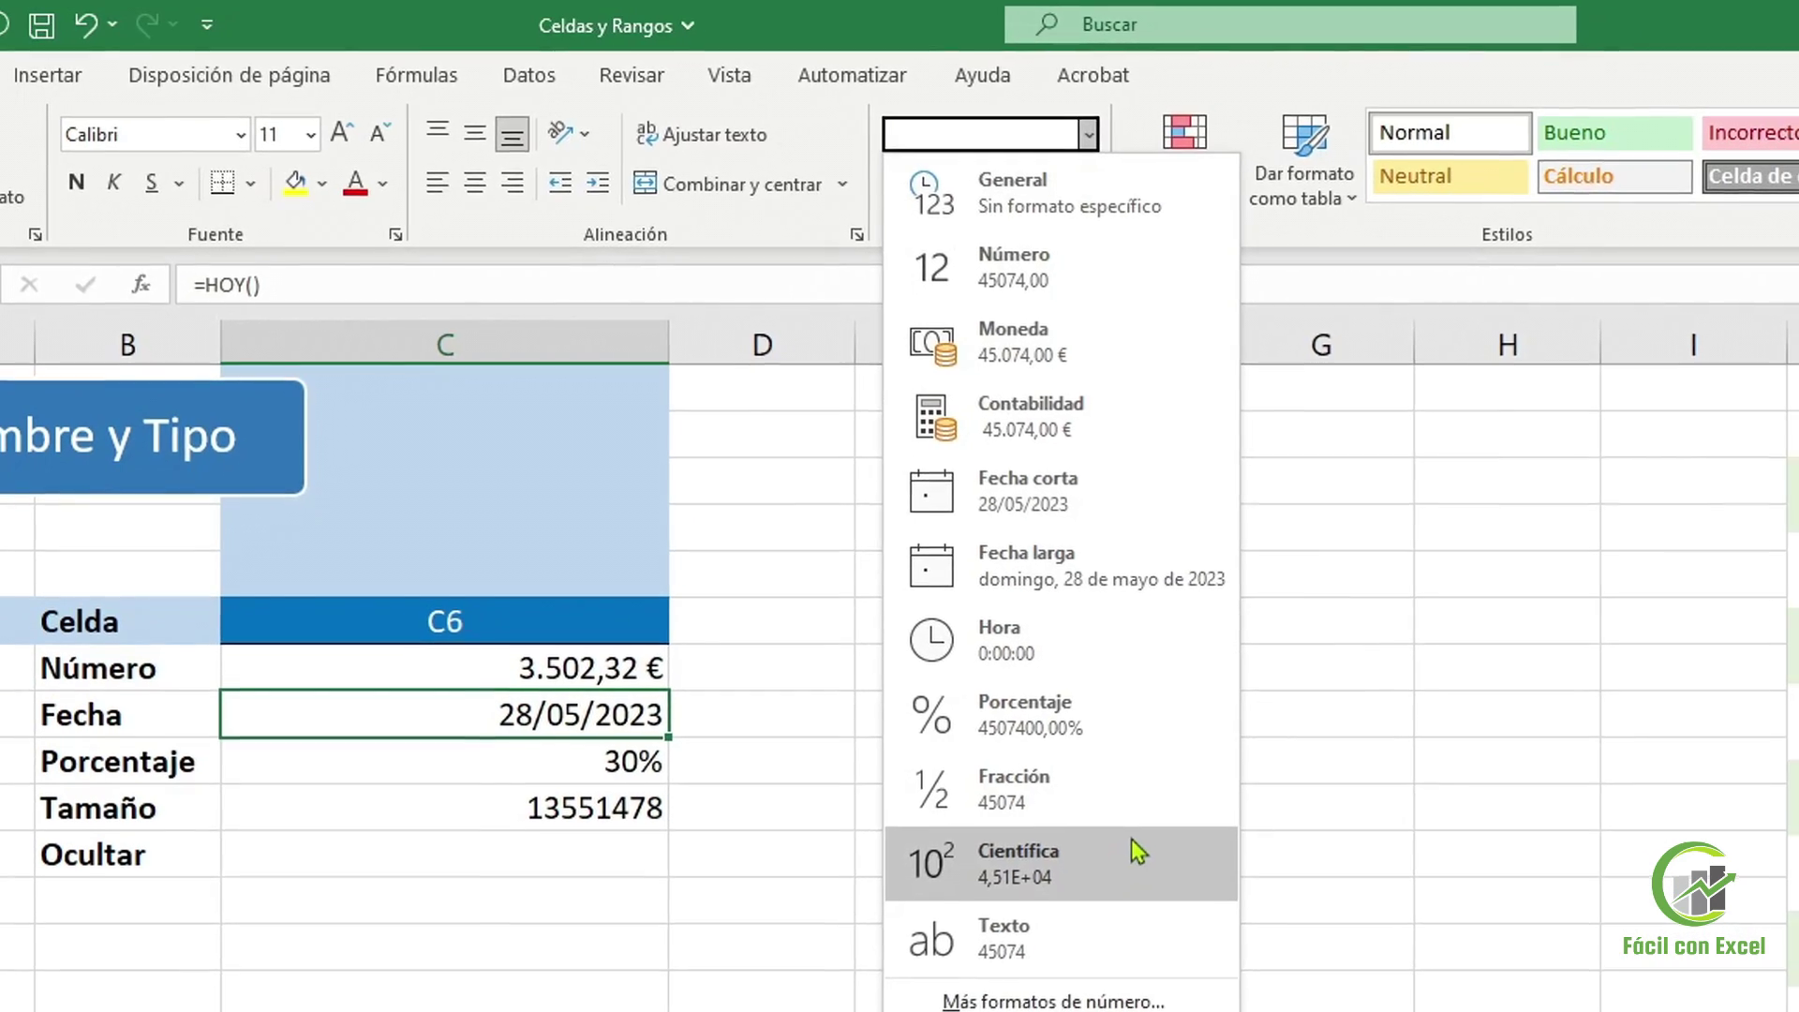
pyautogui.click(1054, 100)
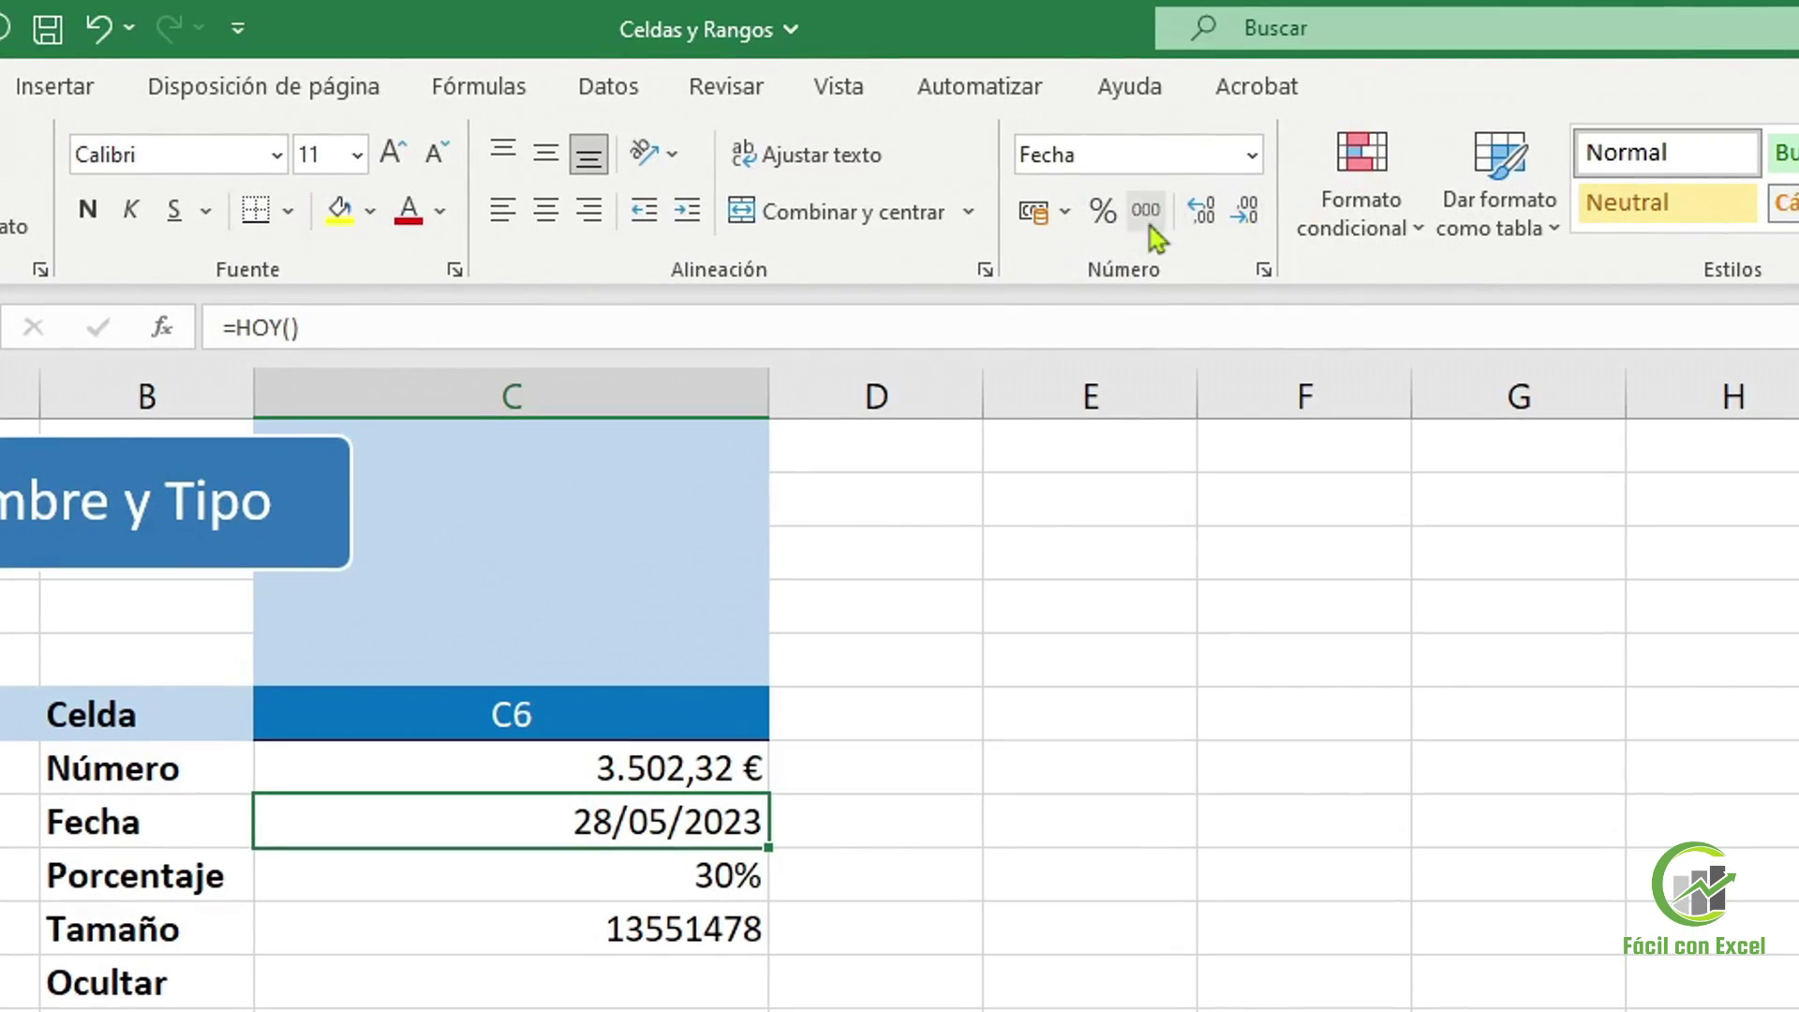
# Increase the decimals of C7 to four, reduce them to none and restore two decimals
pyautogui.click(698, 768)
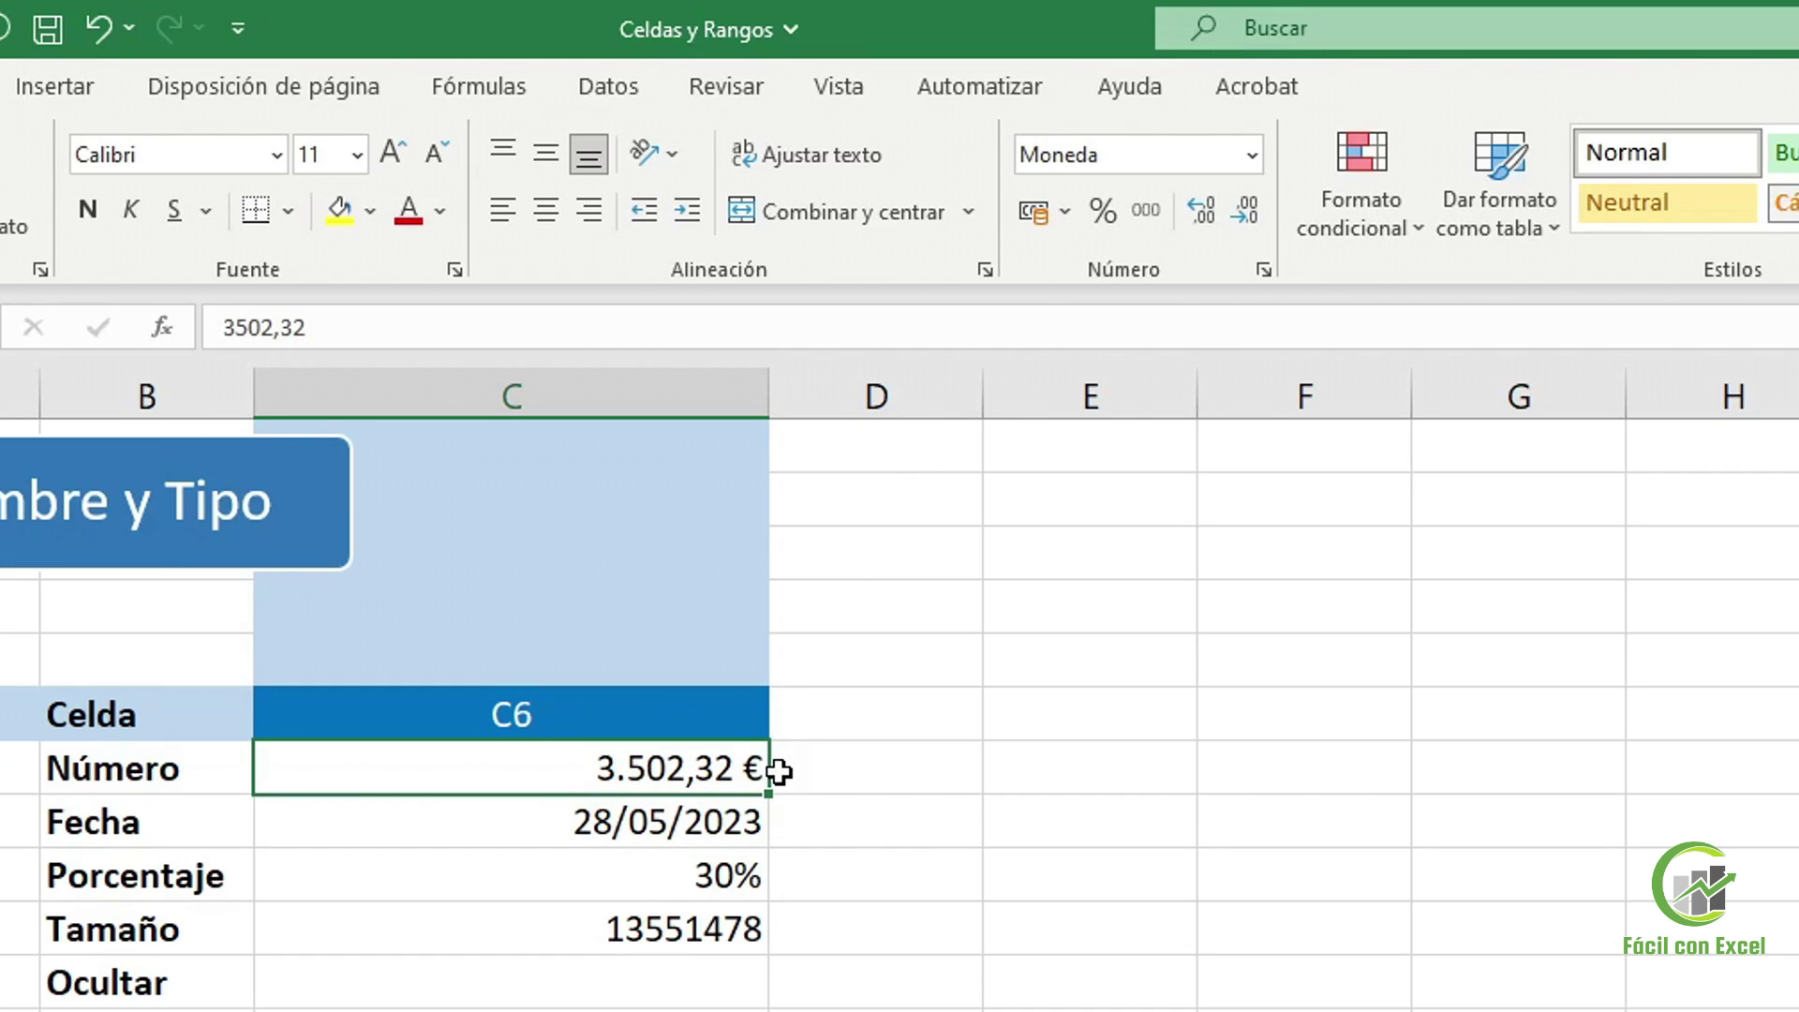
pyautogui.click(1199, 215)
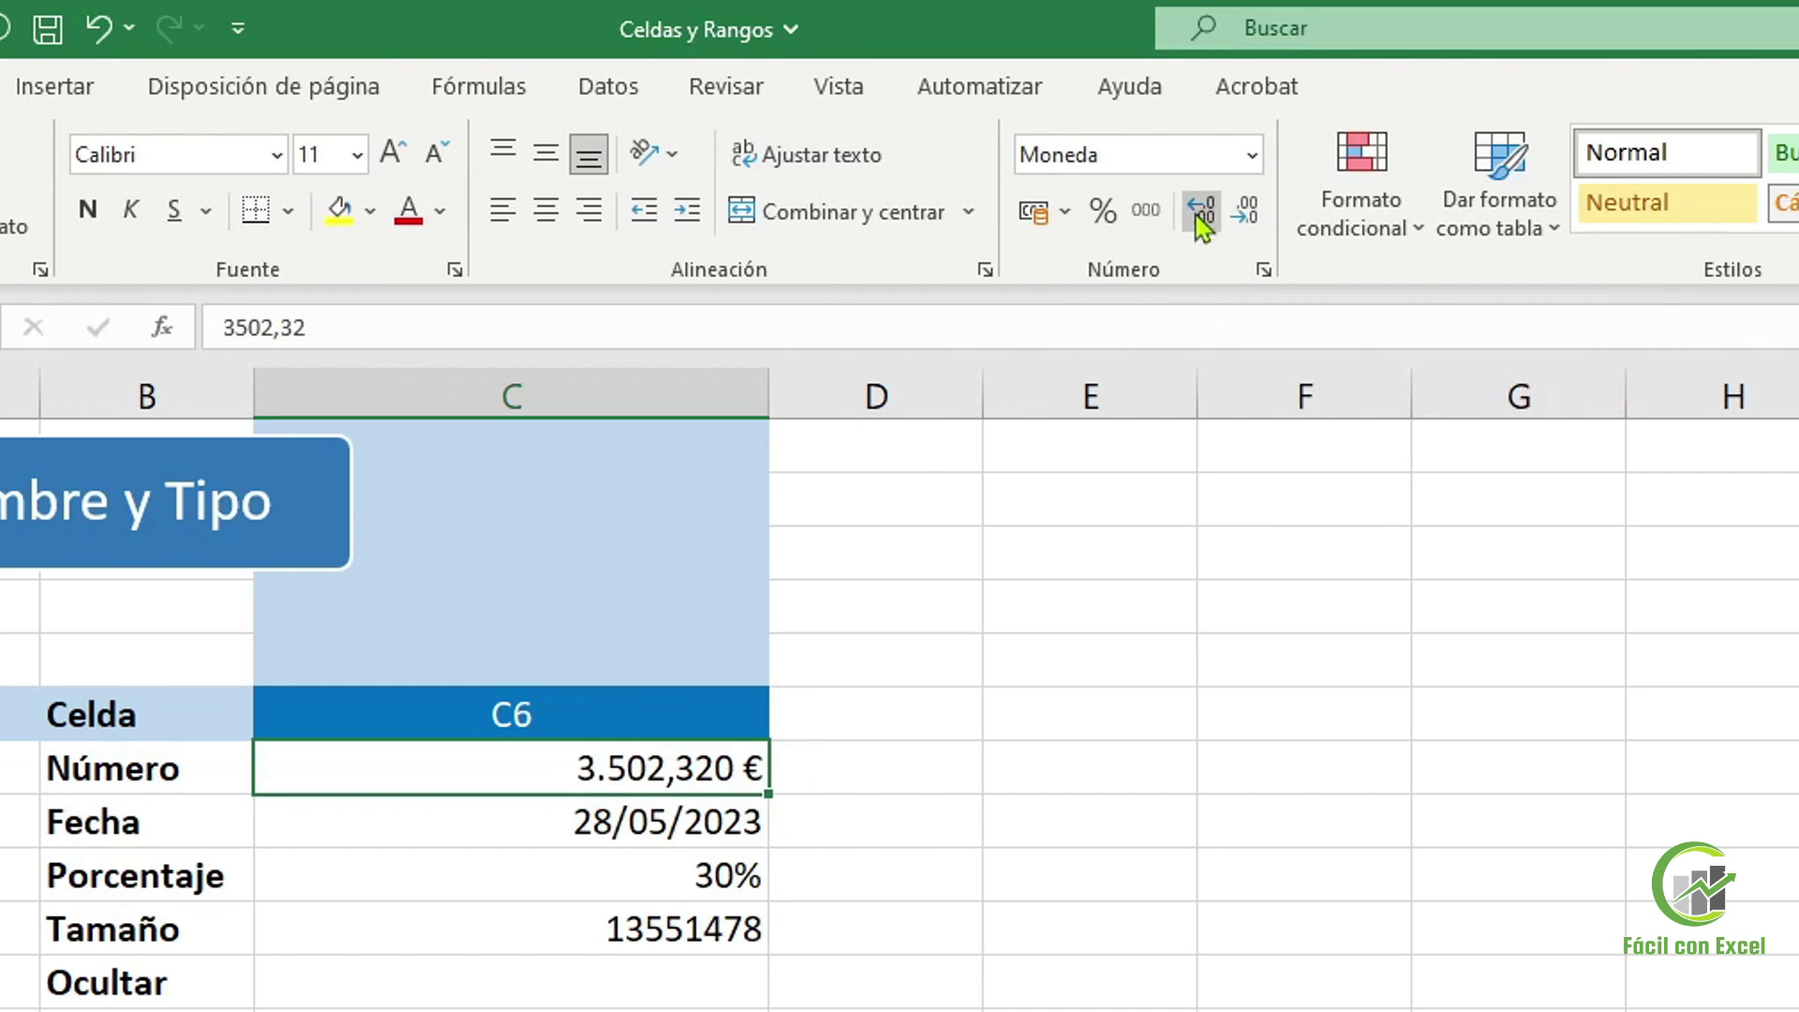
pyautogui.click(1200, 215)
pyautogui.click(1246, 213)
pyautogui.click(1247, 214)
pyautogui.click(1246, 214)
pyautogui.click(1246, 214)
pyautogui.click(1213, 215)
pyautogui.click(1213, 214)
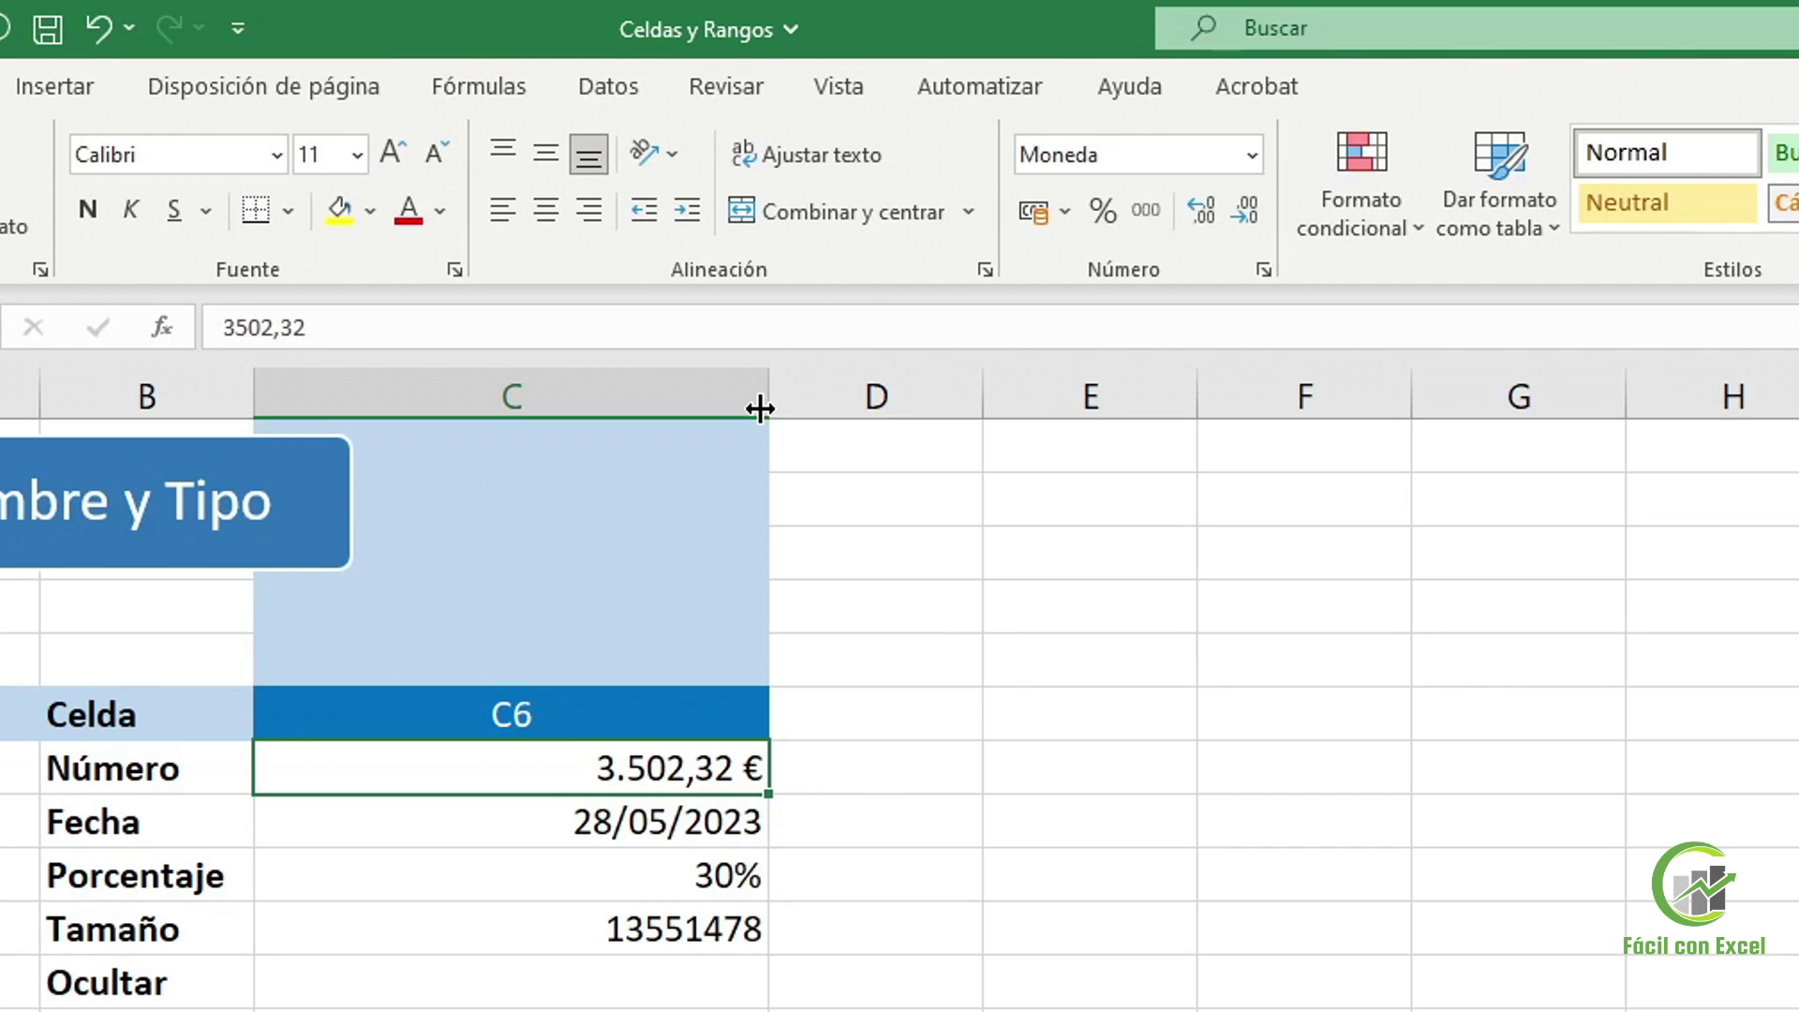
# Narrow column C until its numbers no longer fit, autofit it to its contents and select cell C10
pyautogui.moveTo(760, 408); pyautogui.dragTo(363, 364)
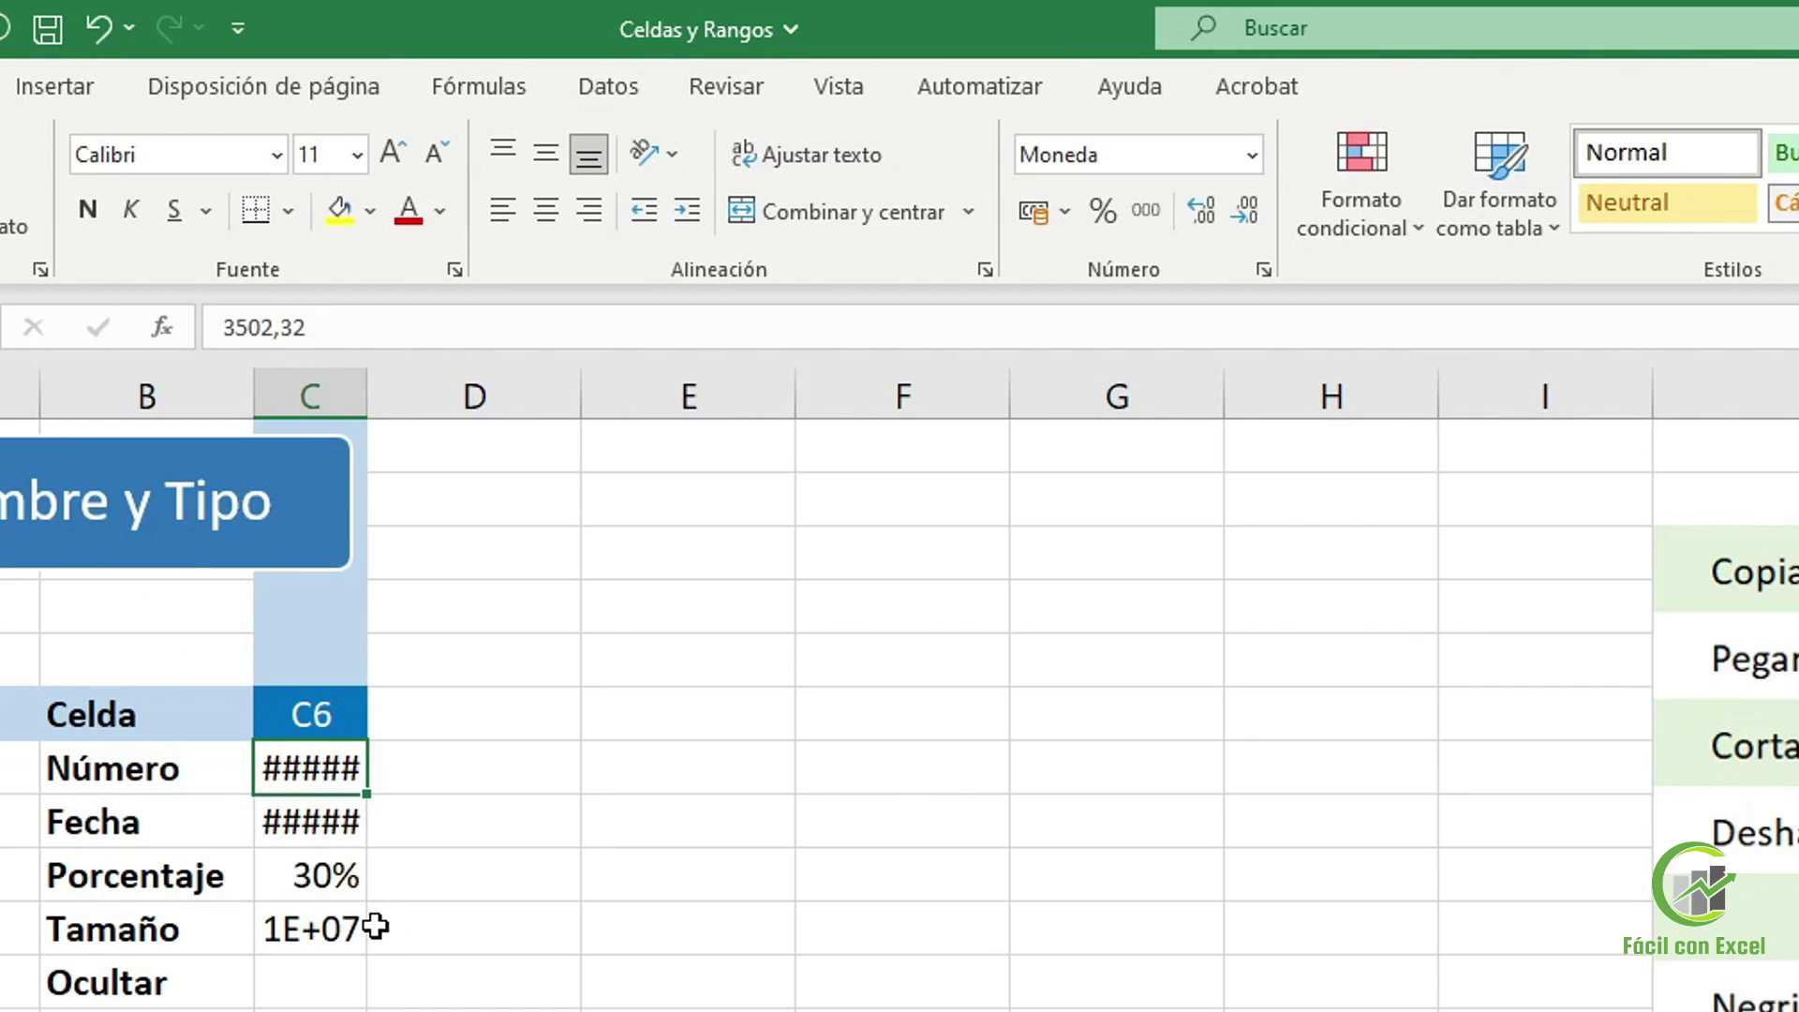
pyautogui.doubleClick(366, 393)
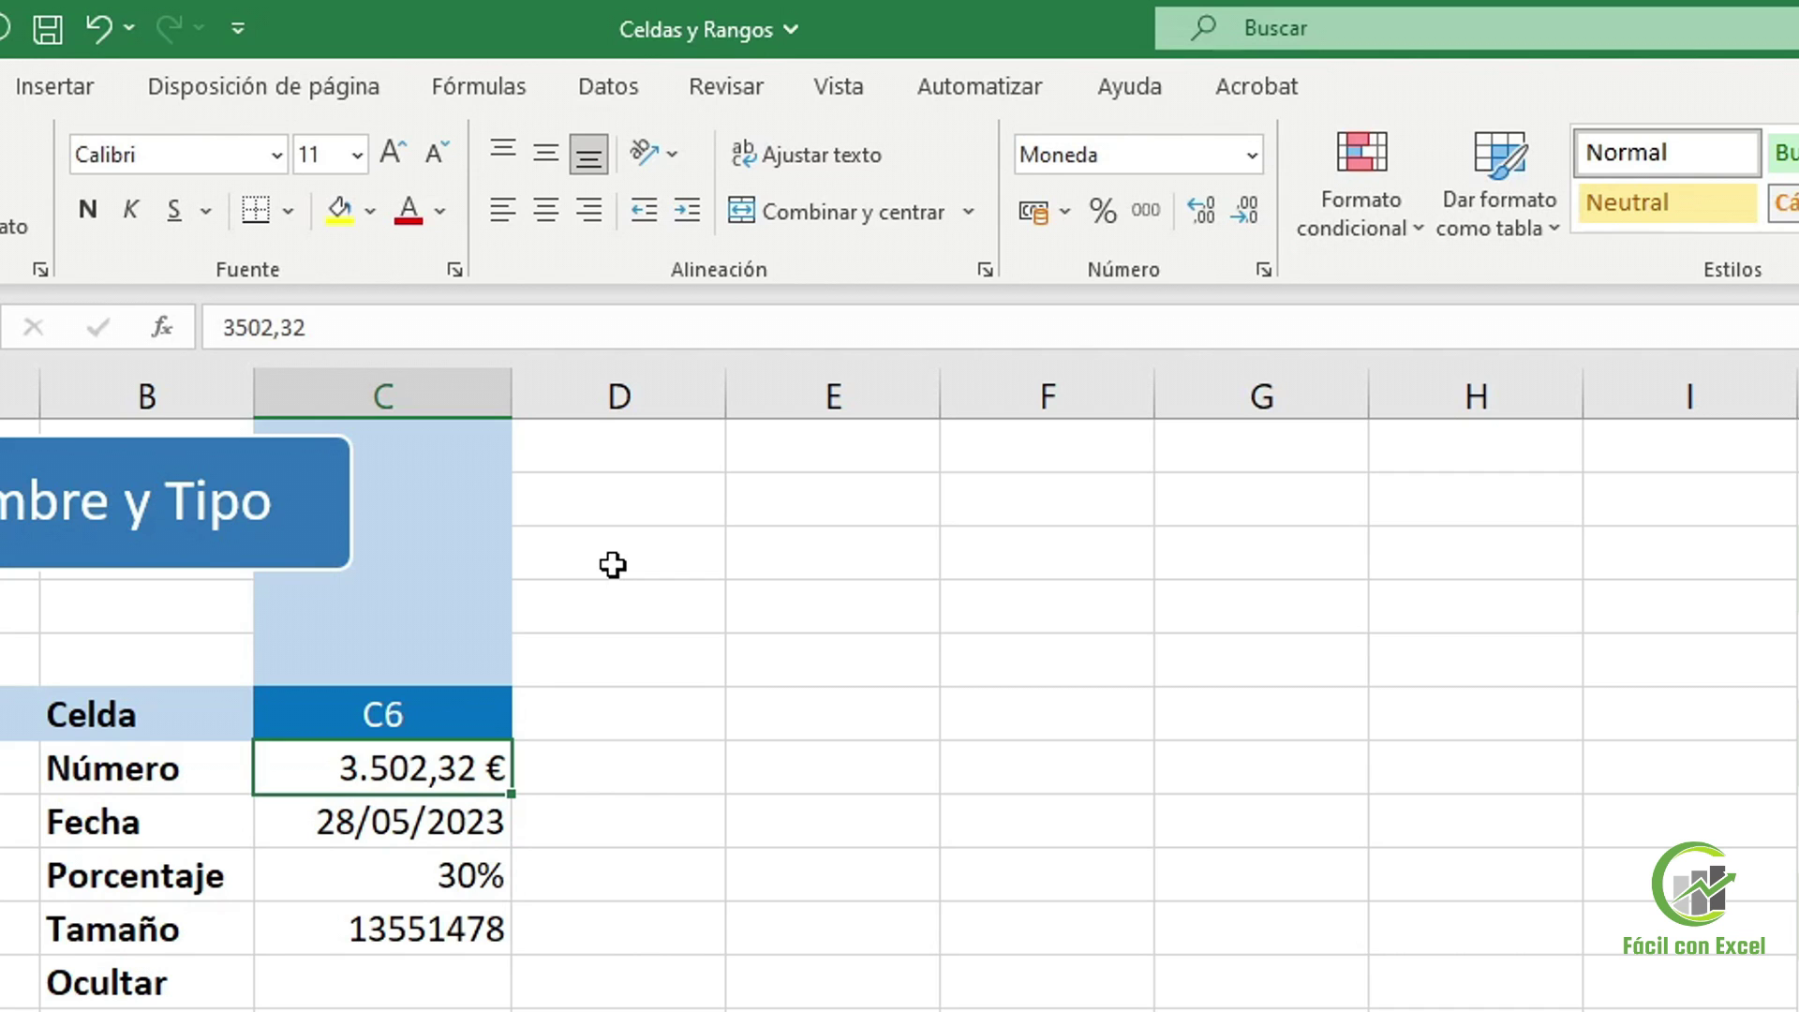
pyautogui.press('Down')
pyautogui.press('Down')
pyautogui.press('Down')
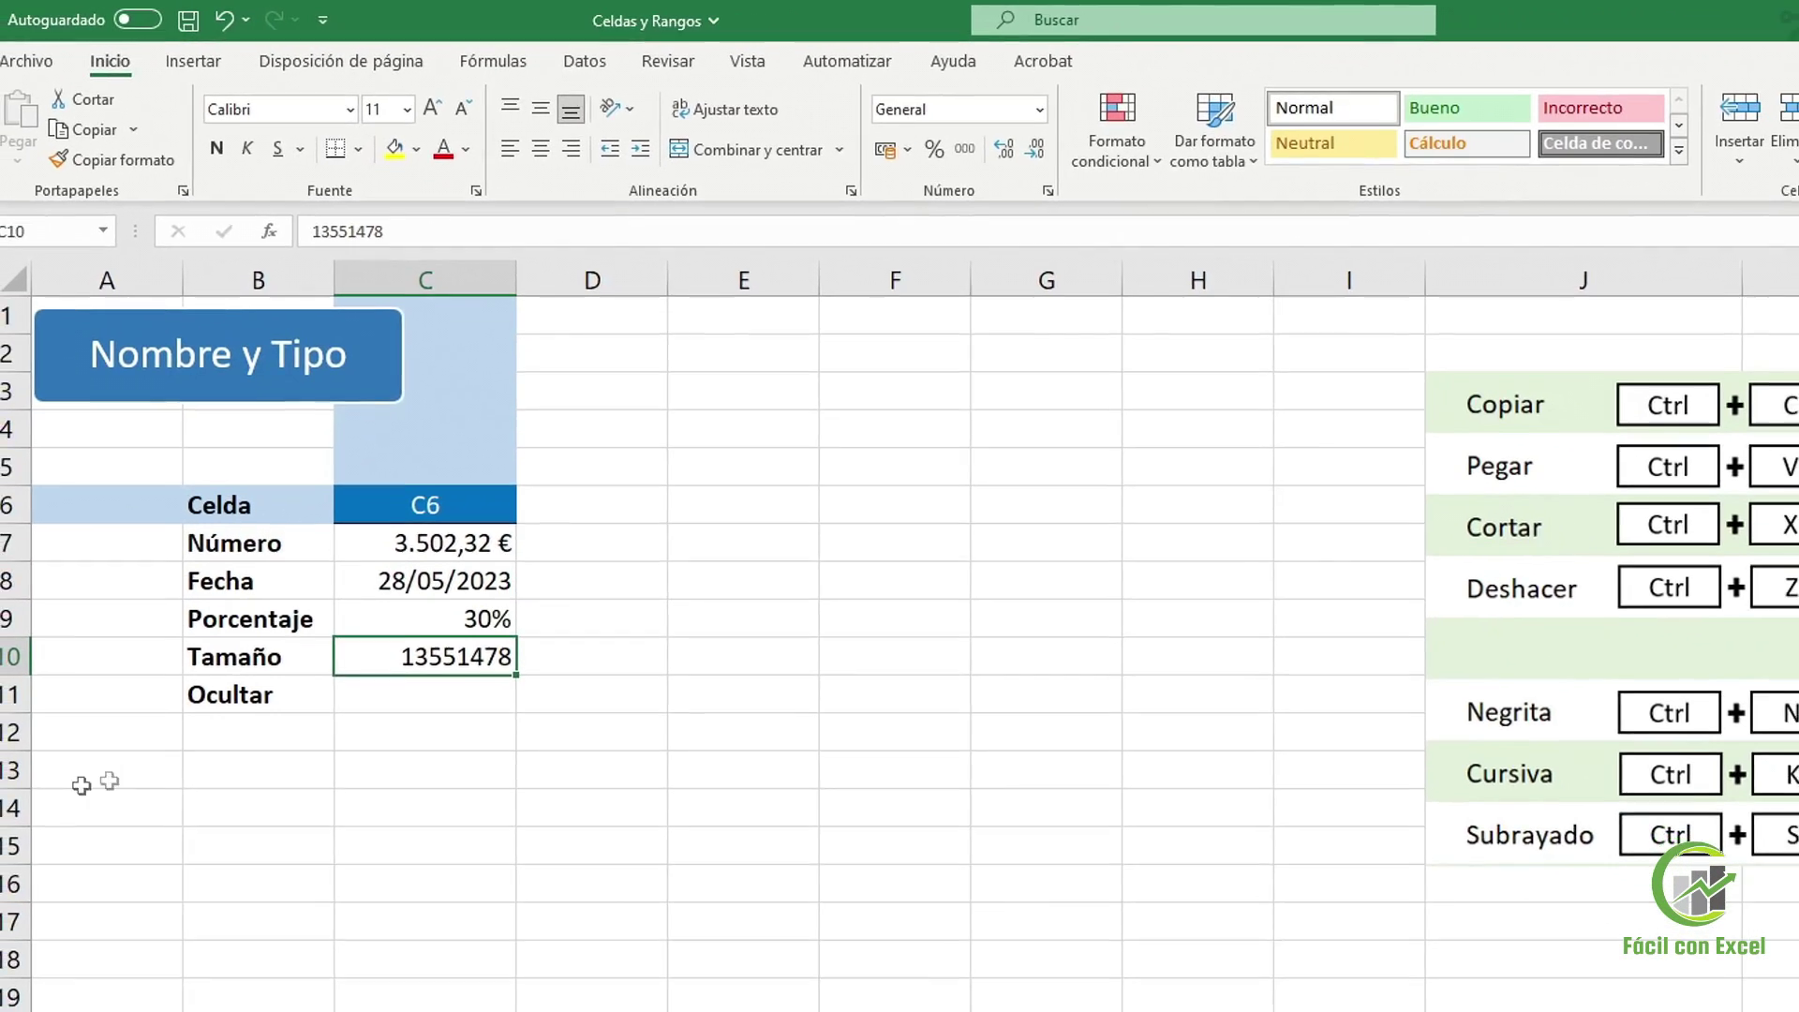
# Hide column D of the Celdas sheet
pyautogui.click(14, 808)
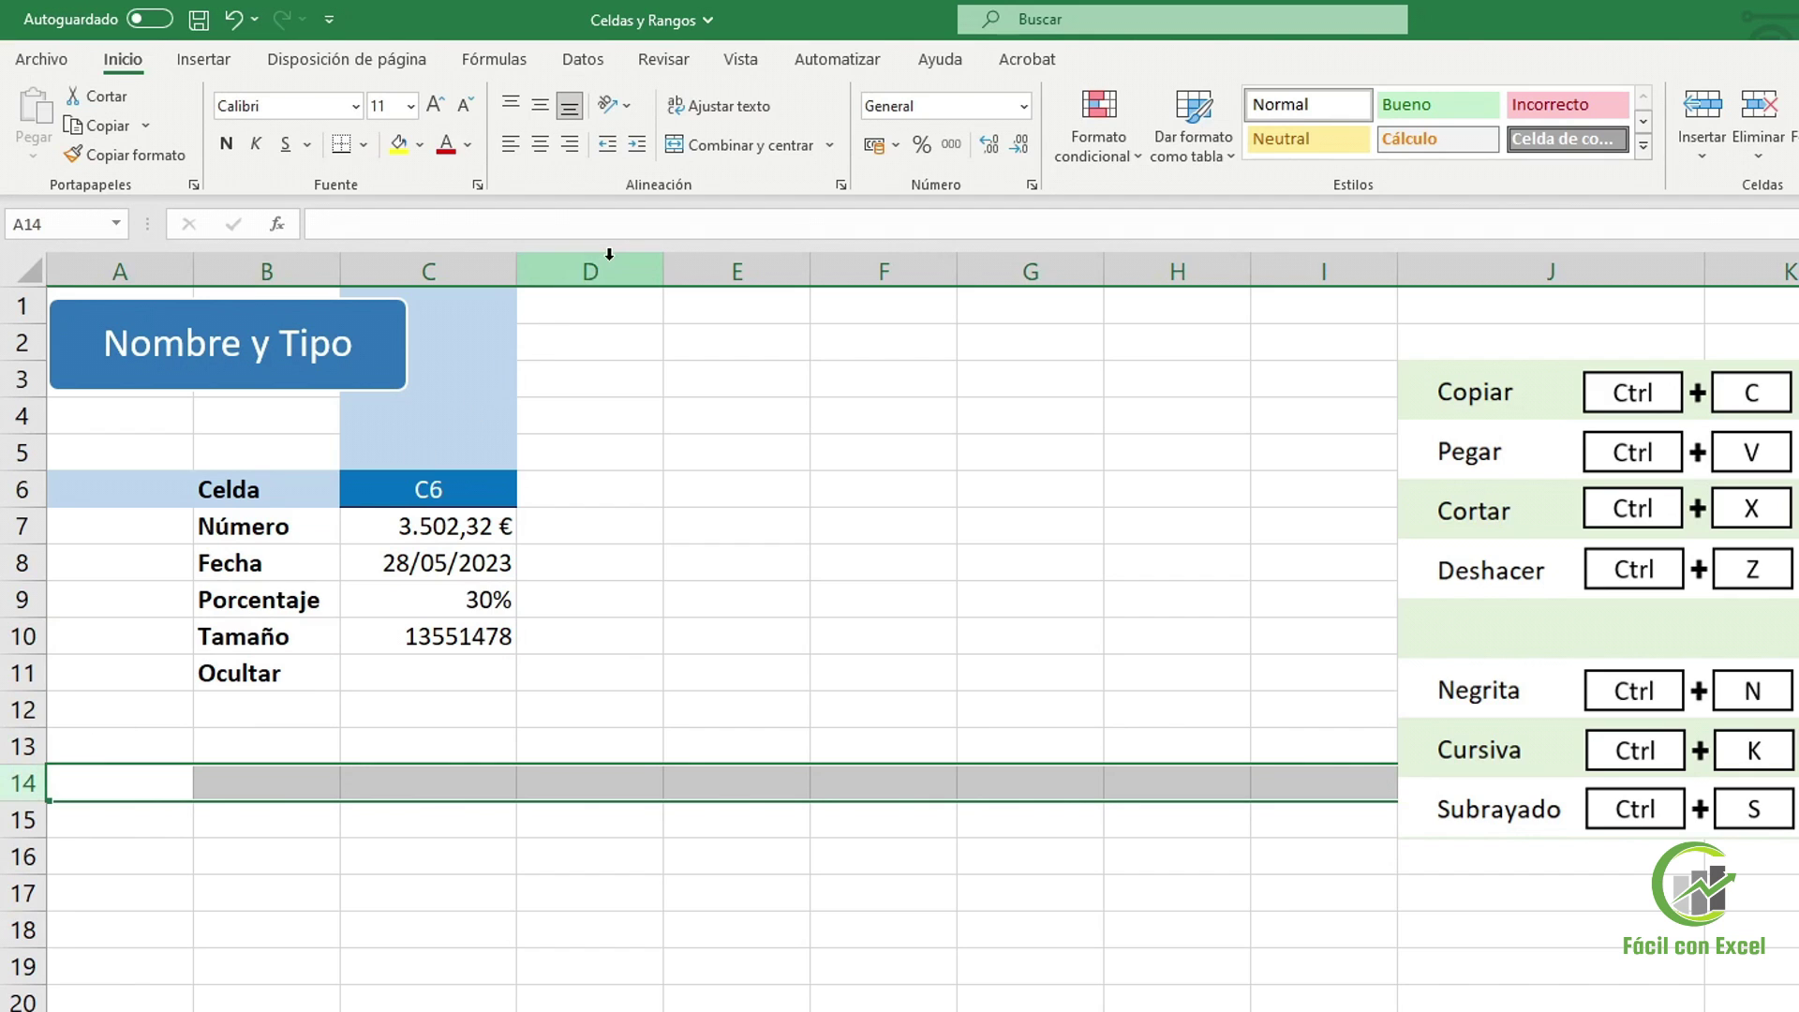
pyautogui.click(611, 267)
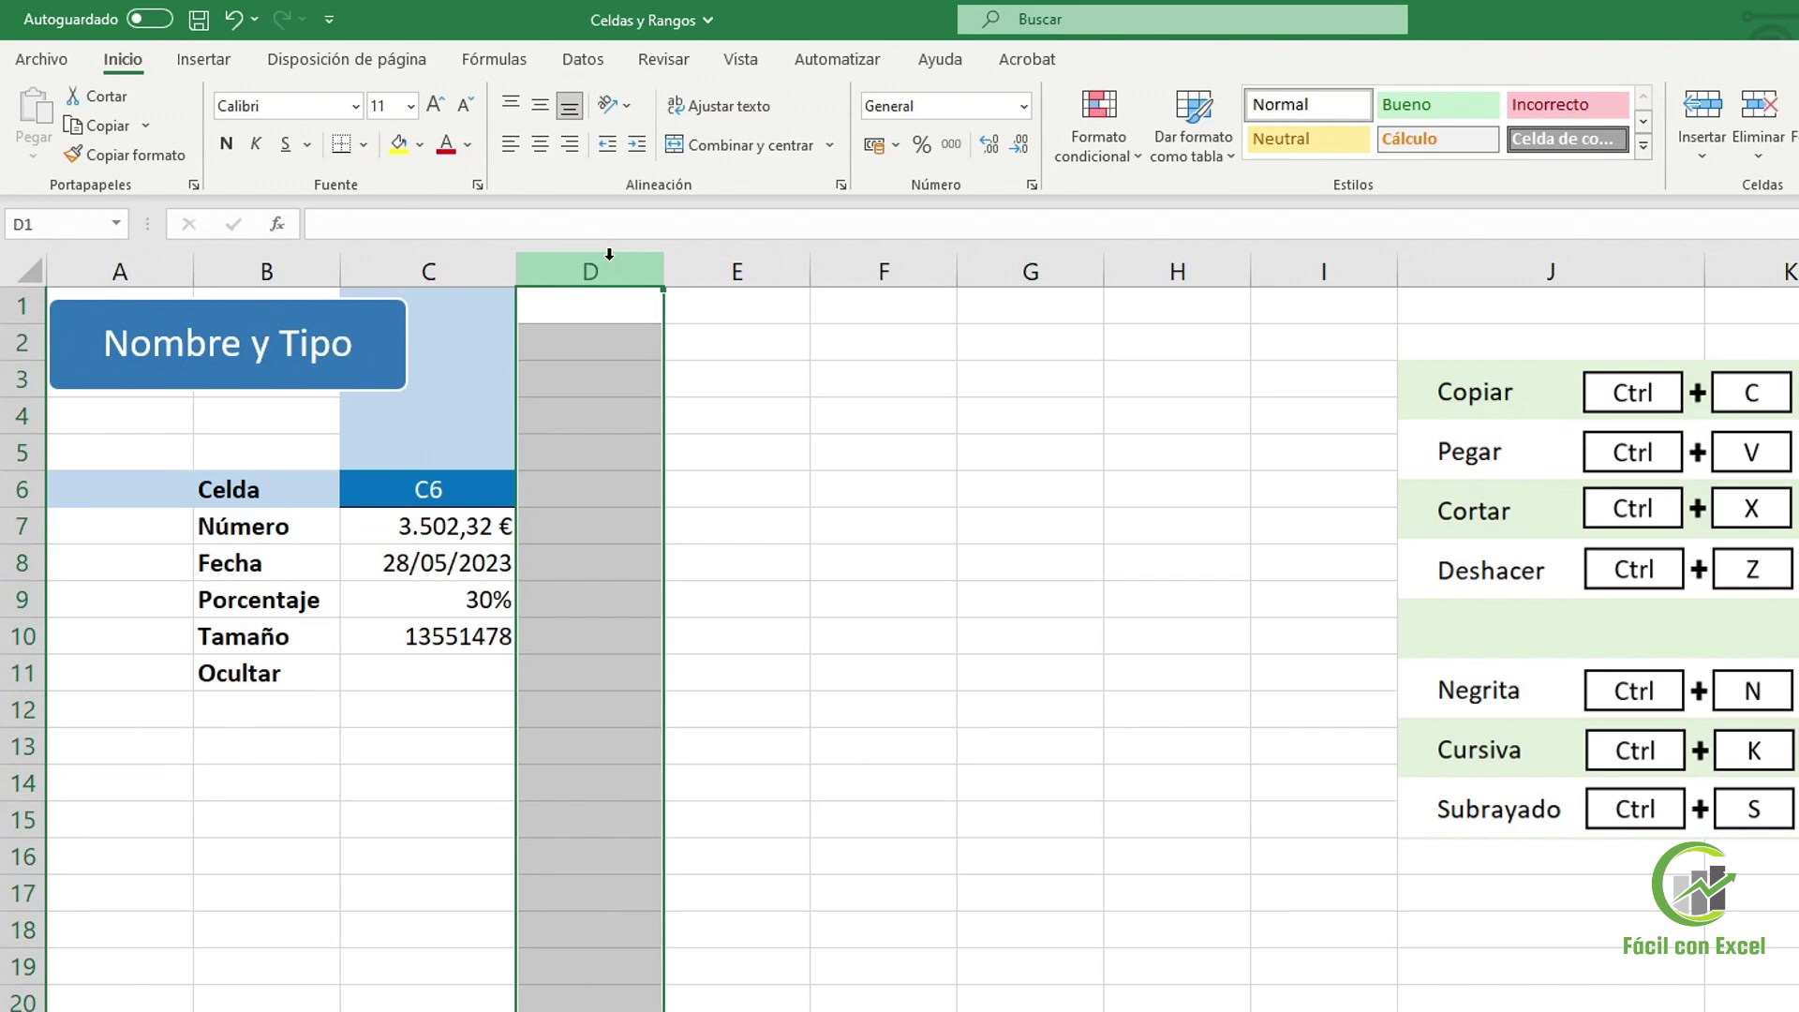
pyautogui.rightClick(617, 532)
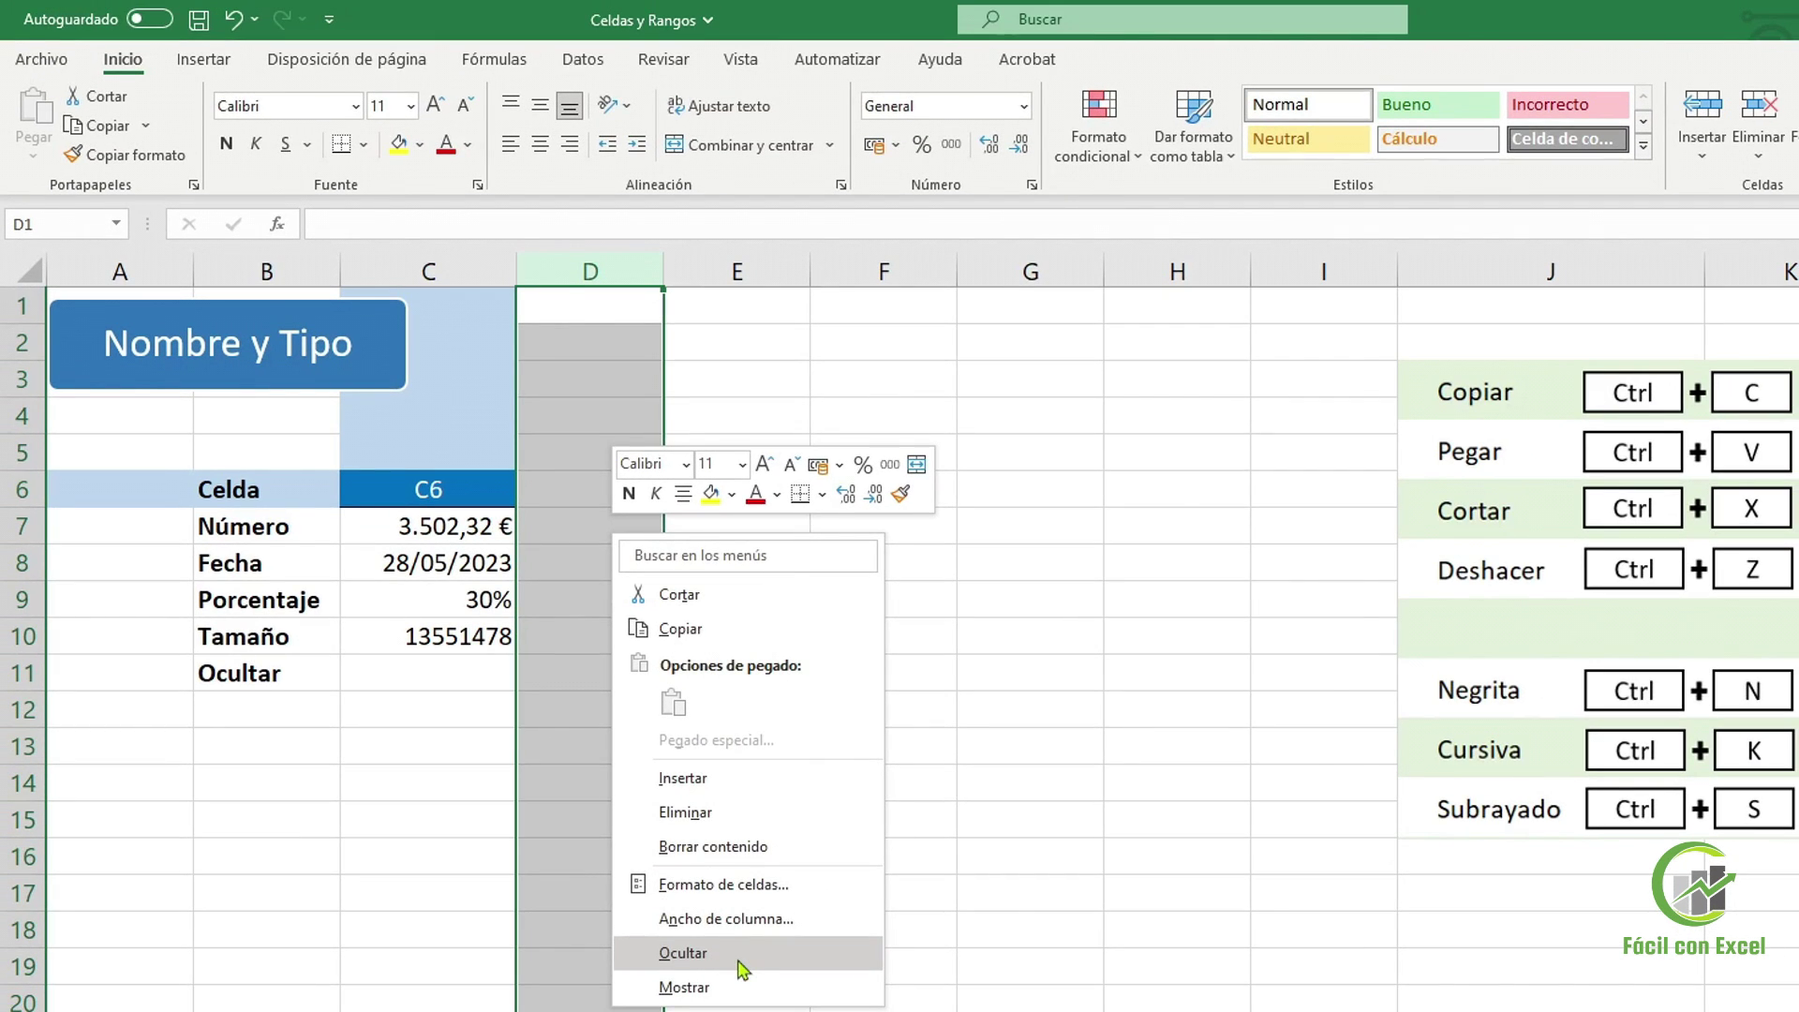
pyautogui.click(683, 953)
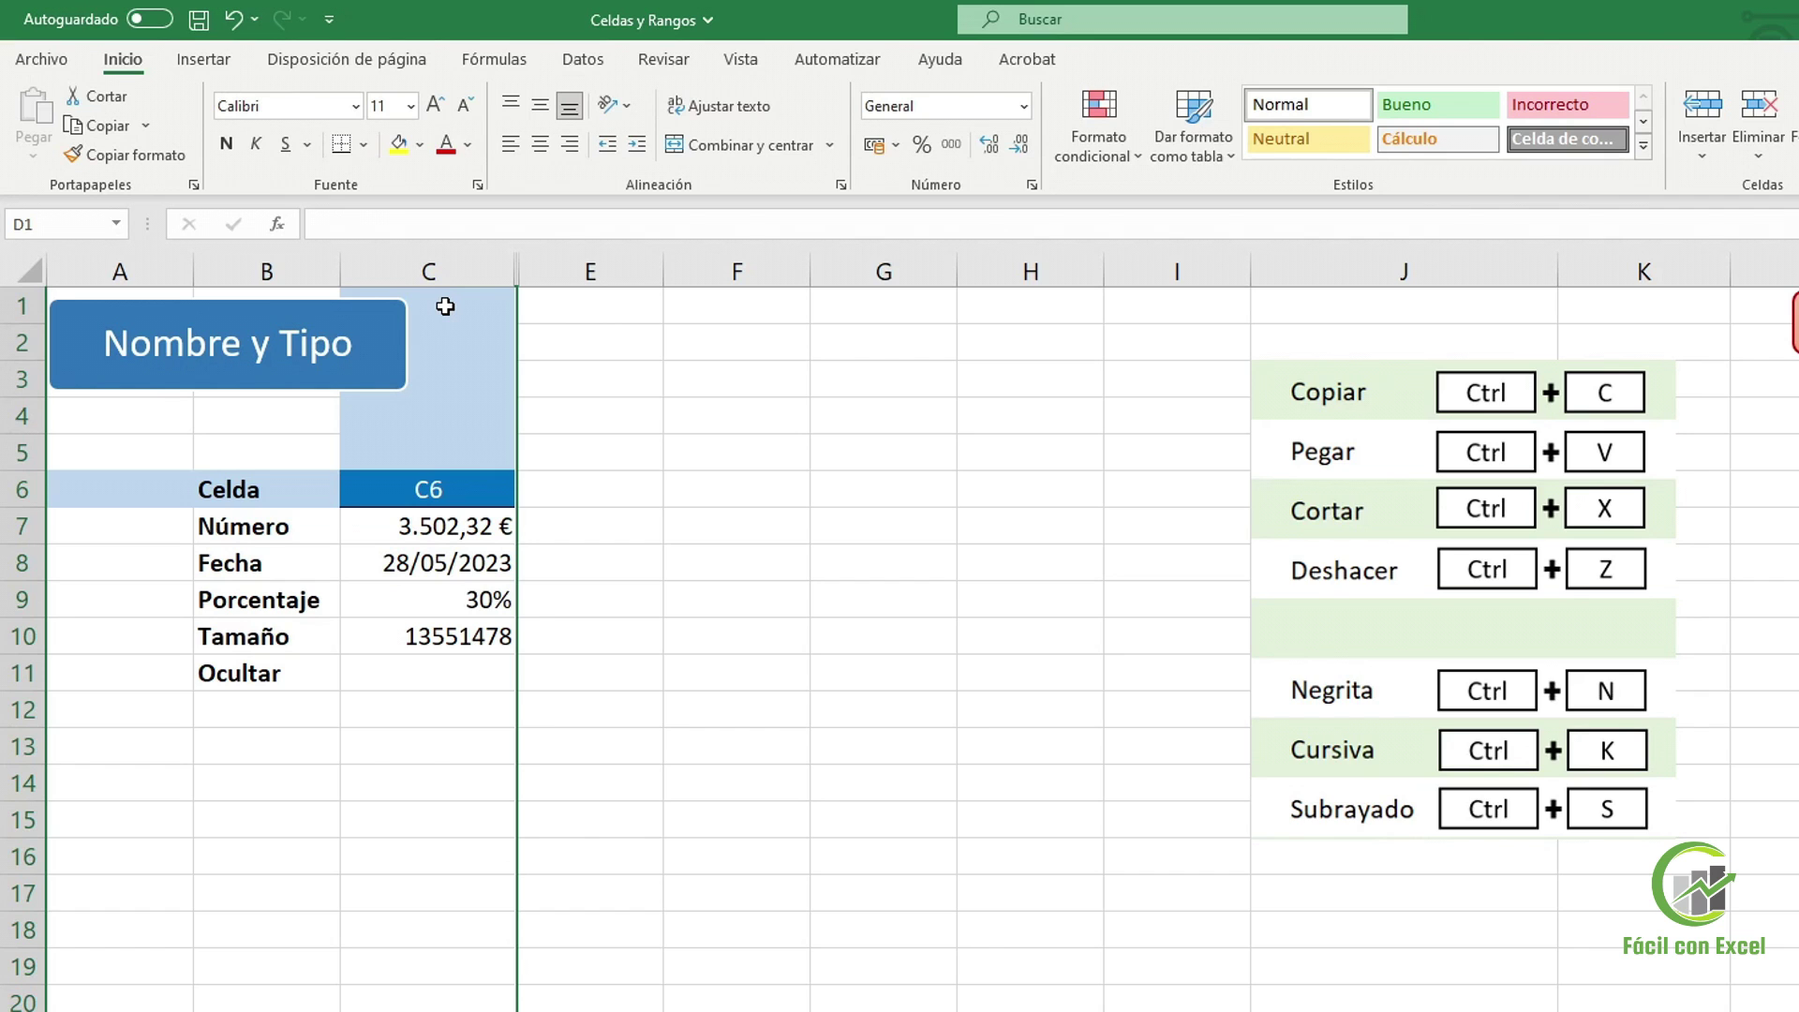
# Hide row 15 of the sheet and undo the hiding
pyautogui.click(26, 819)
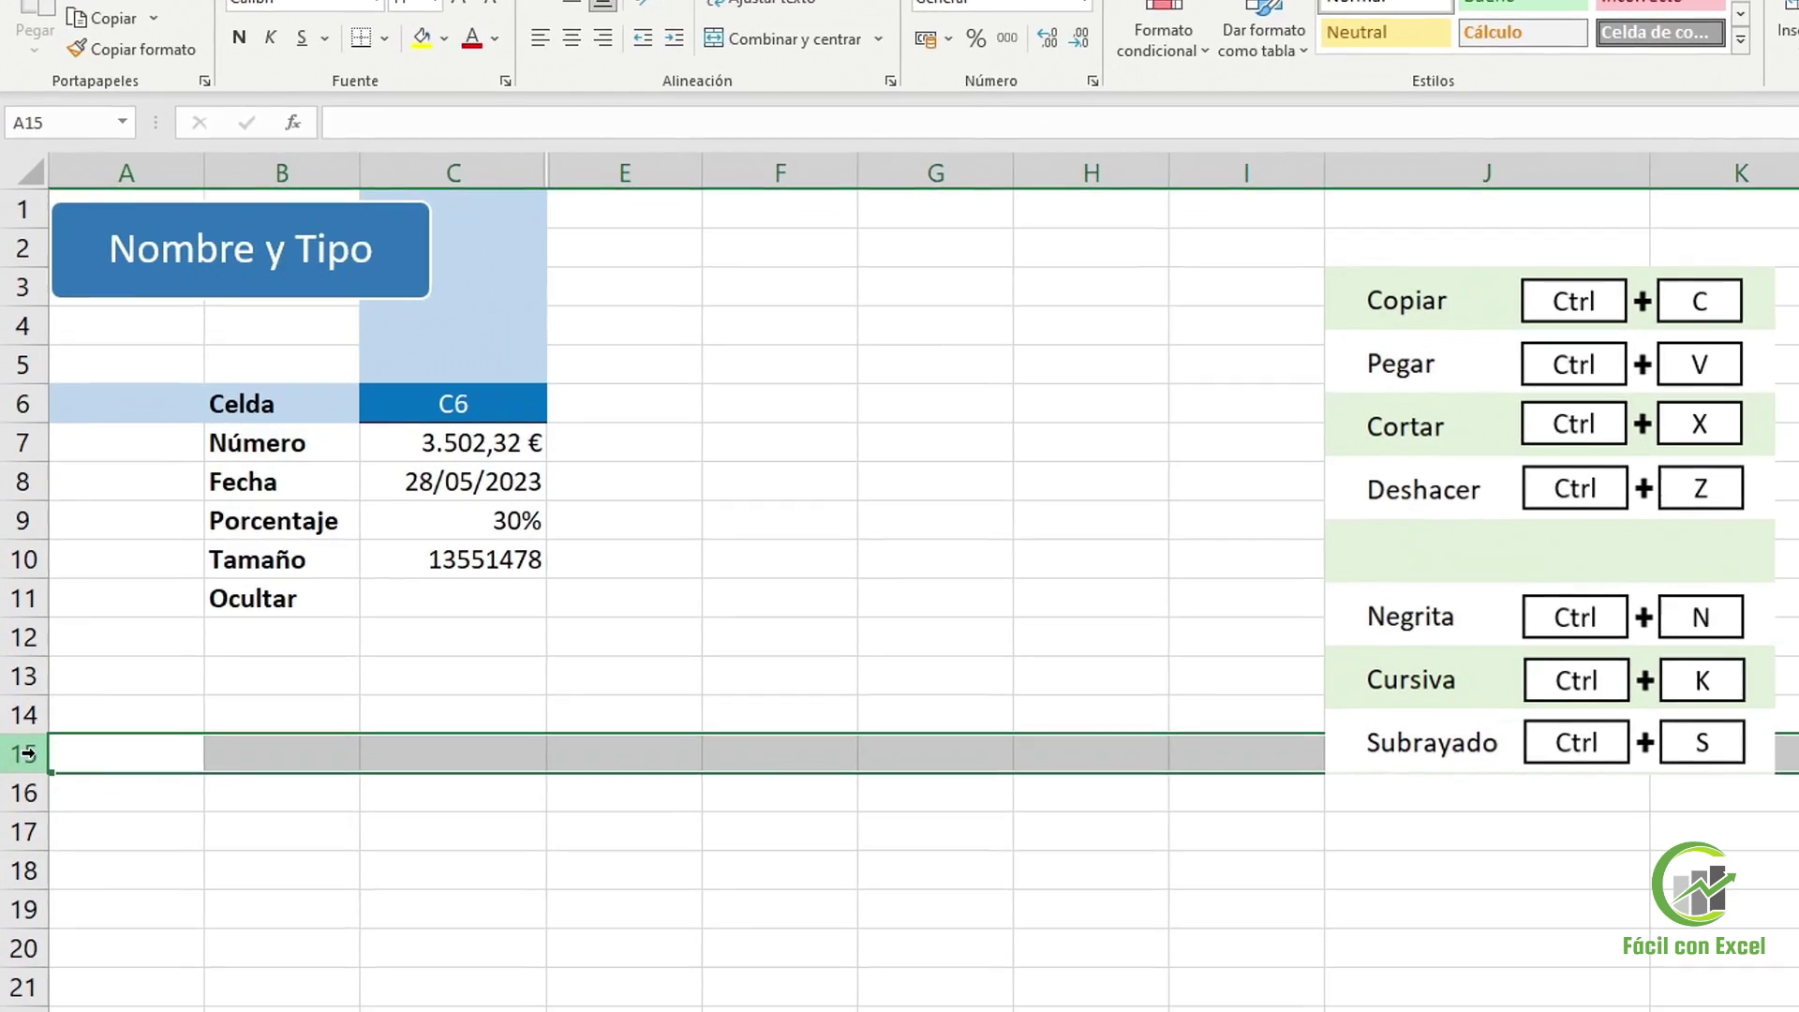
pyautogui.rightClick(27, 819)
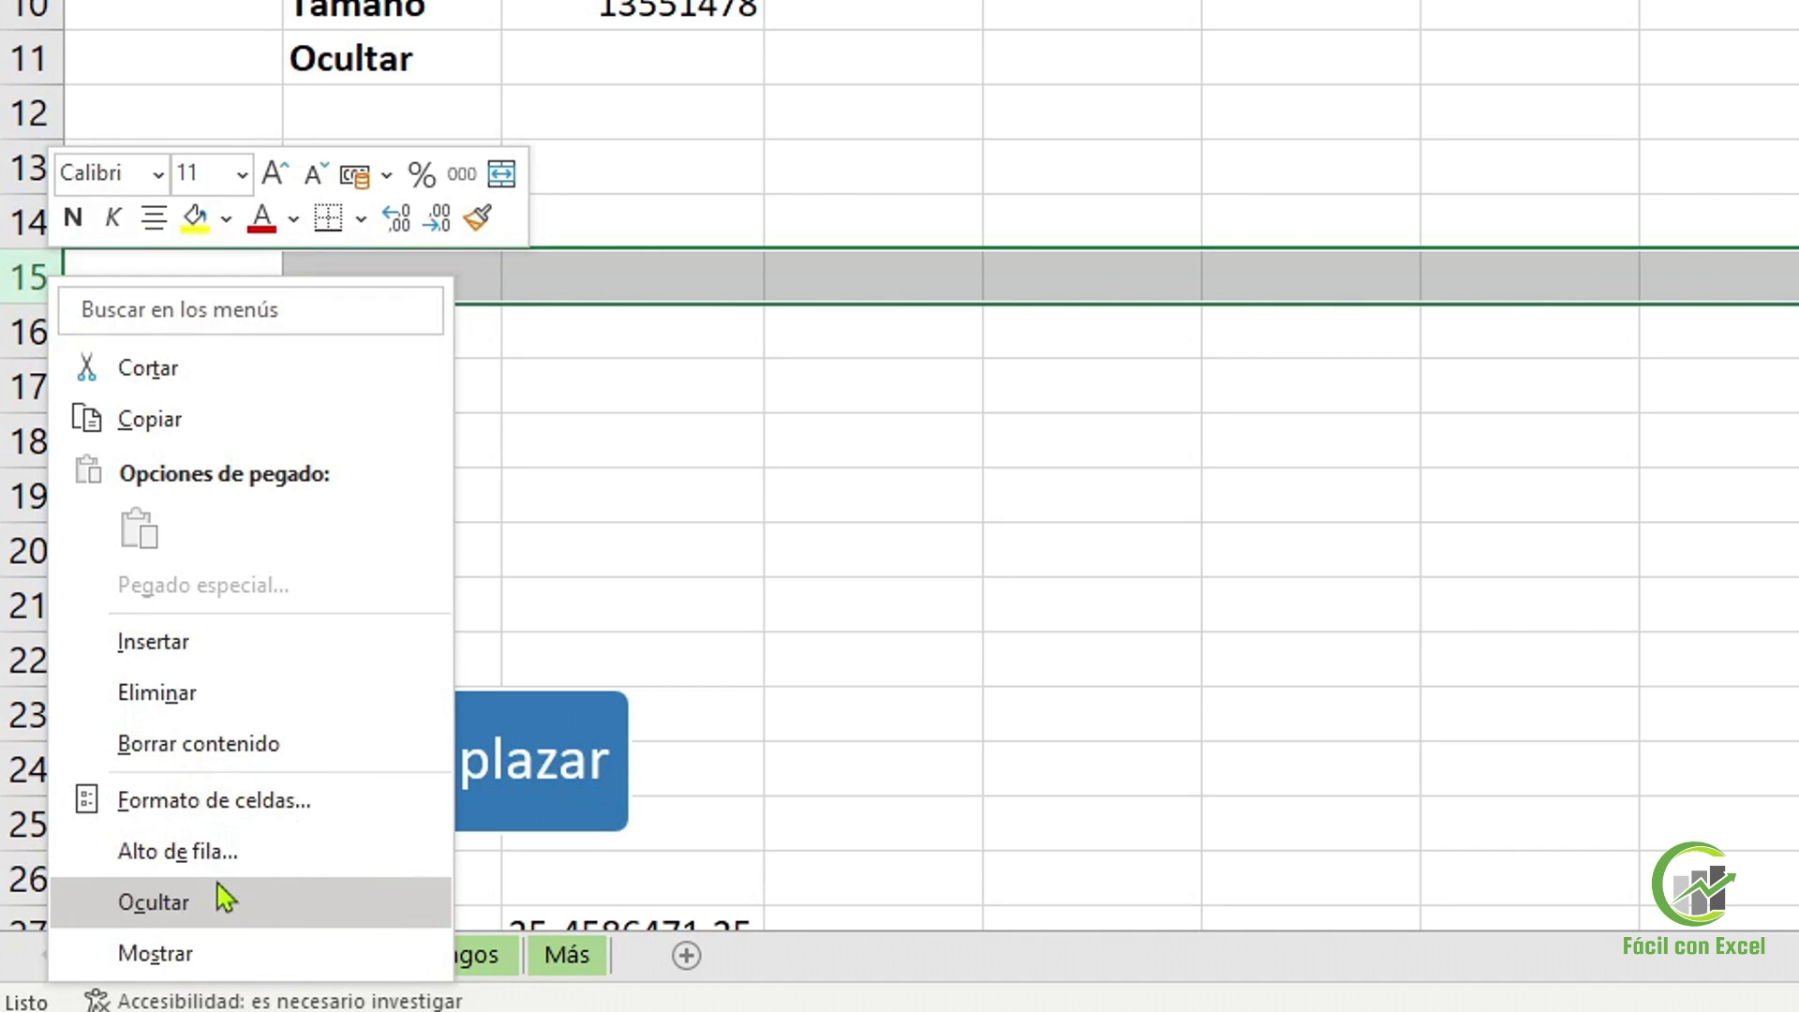
pyautogui.click(214, 917)
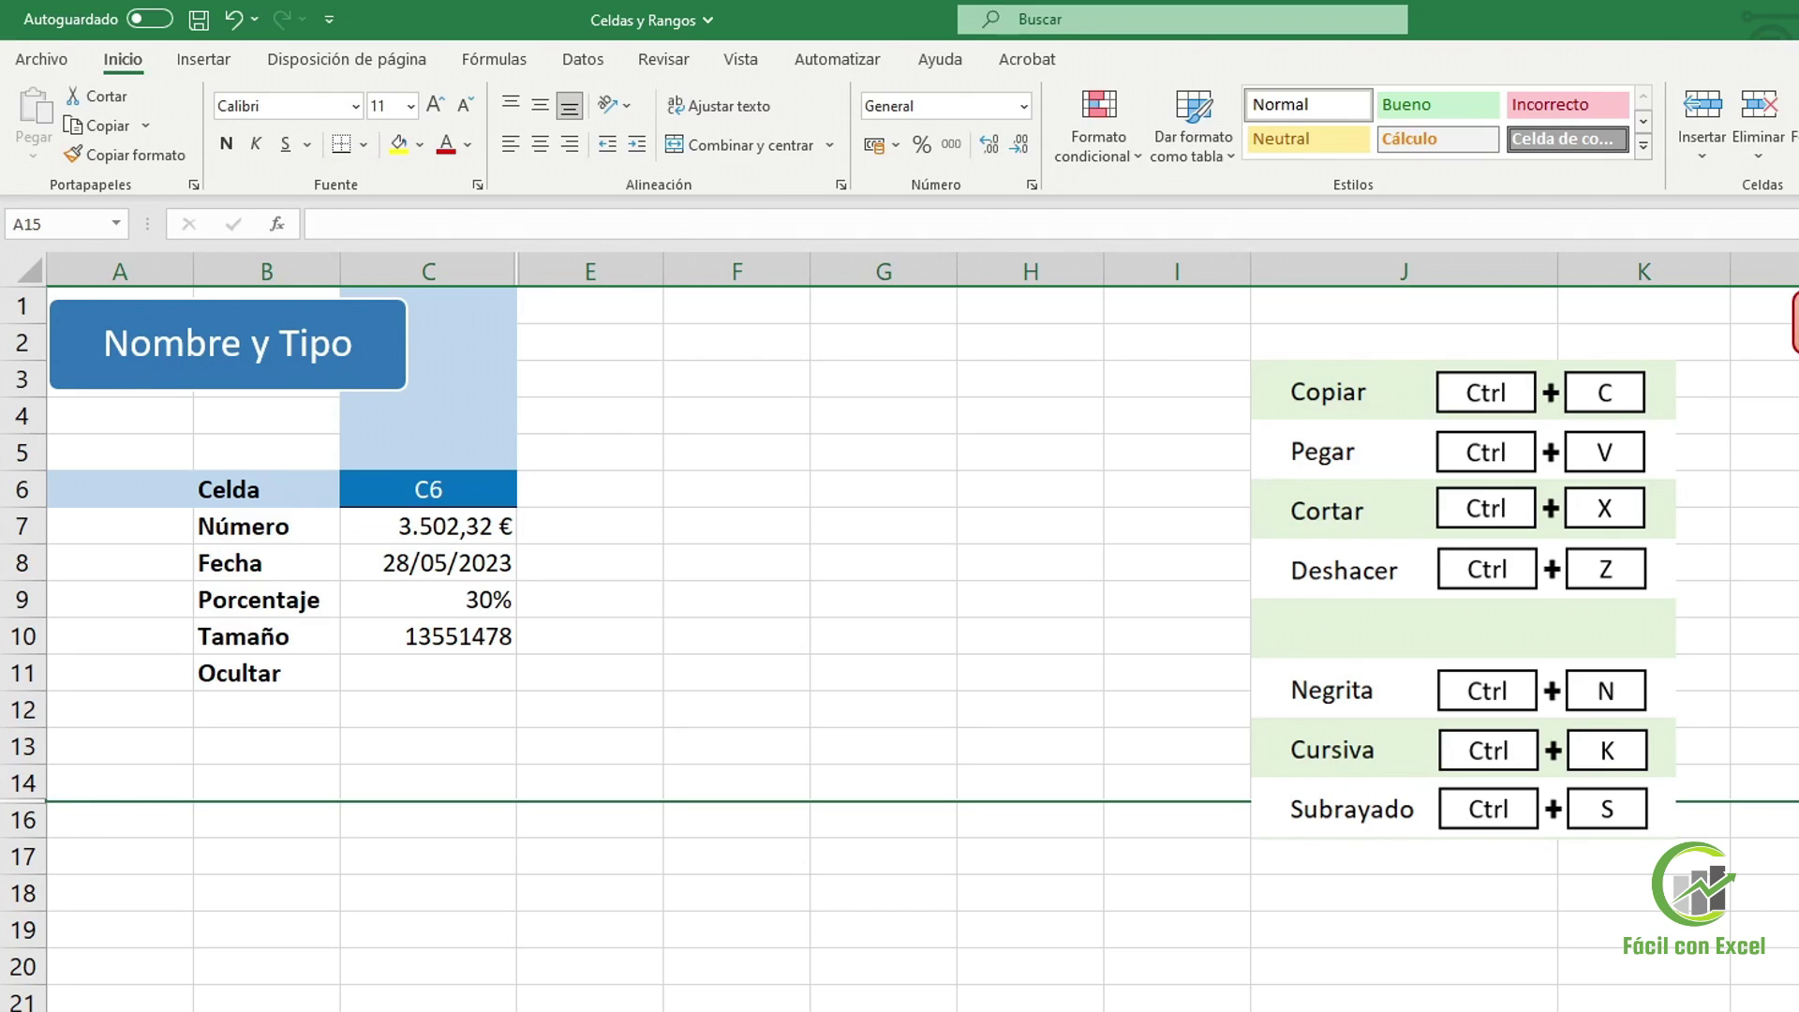
pyautogui.hotkey('ctrl', 'z')
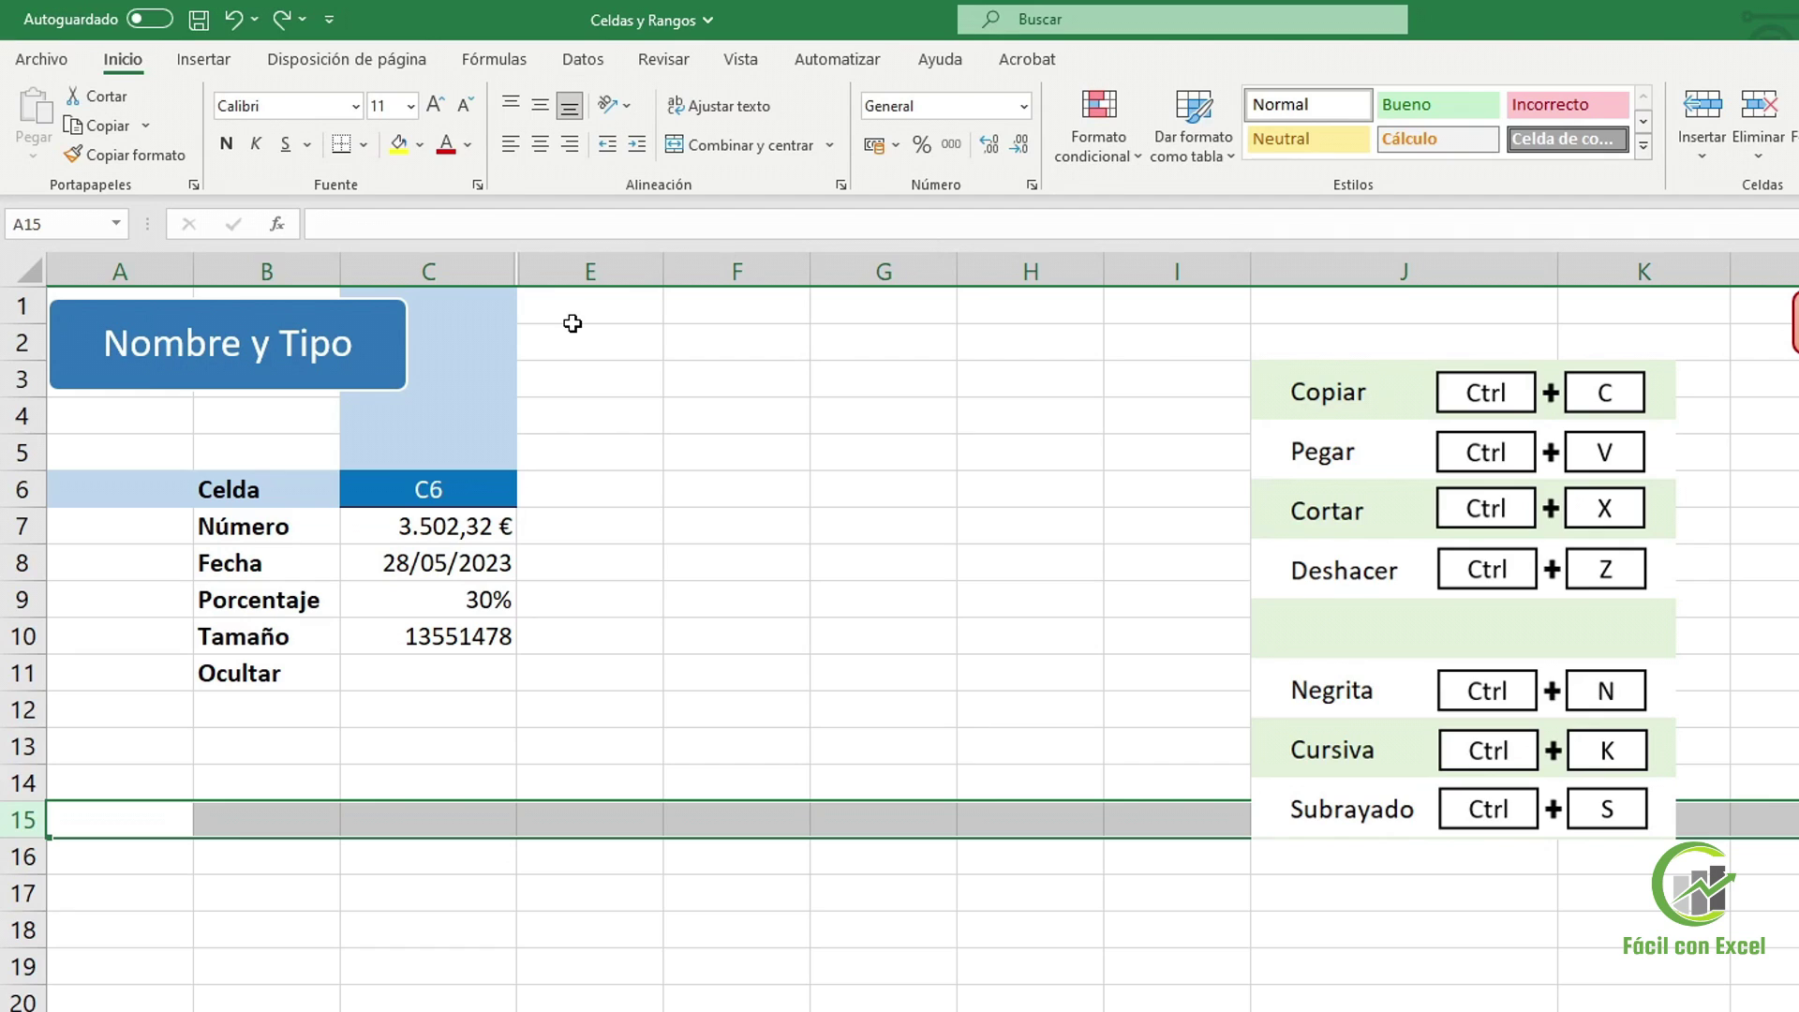
# Unhide column D by selecting its neighbouring columns C and E and showing what is hidden between them
pyautogui.click(589, 269)
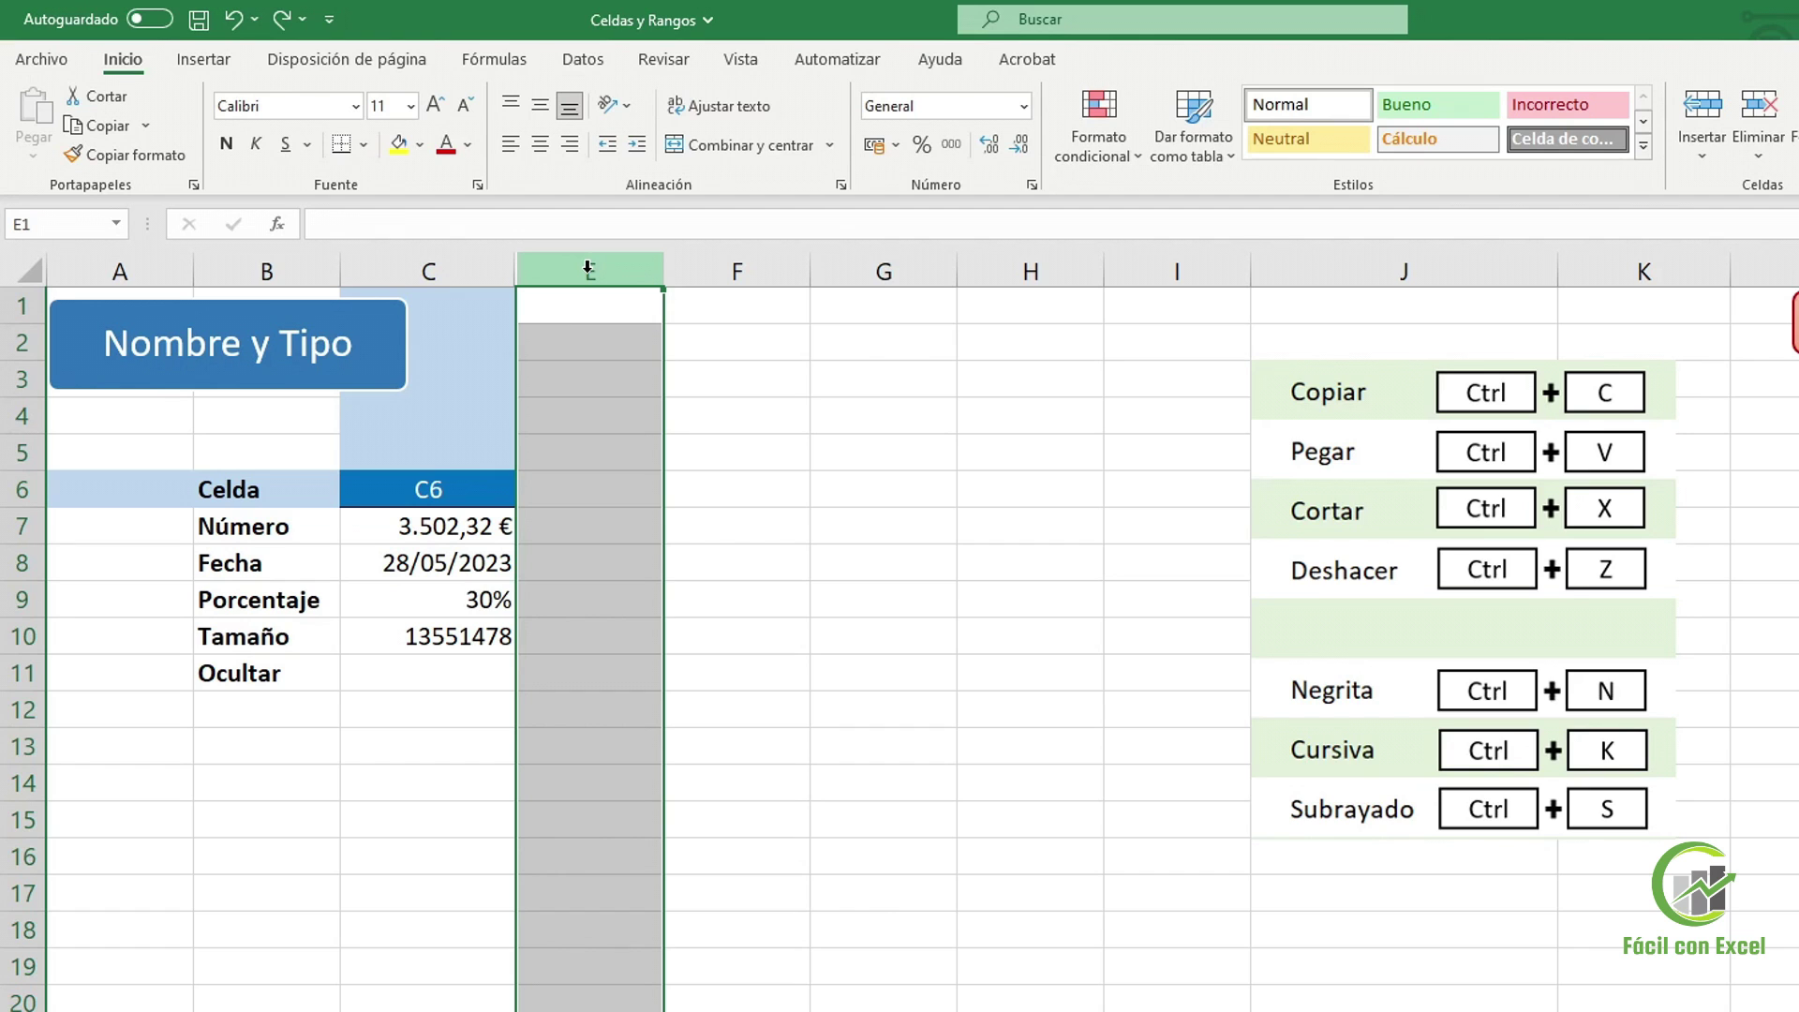
pyautogui.moveTo(589, 269); pyautogui.dragTo(450, 269)
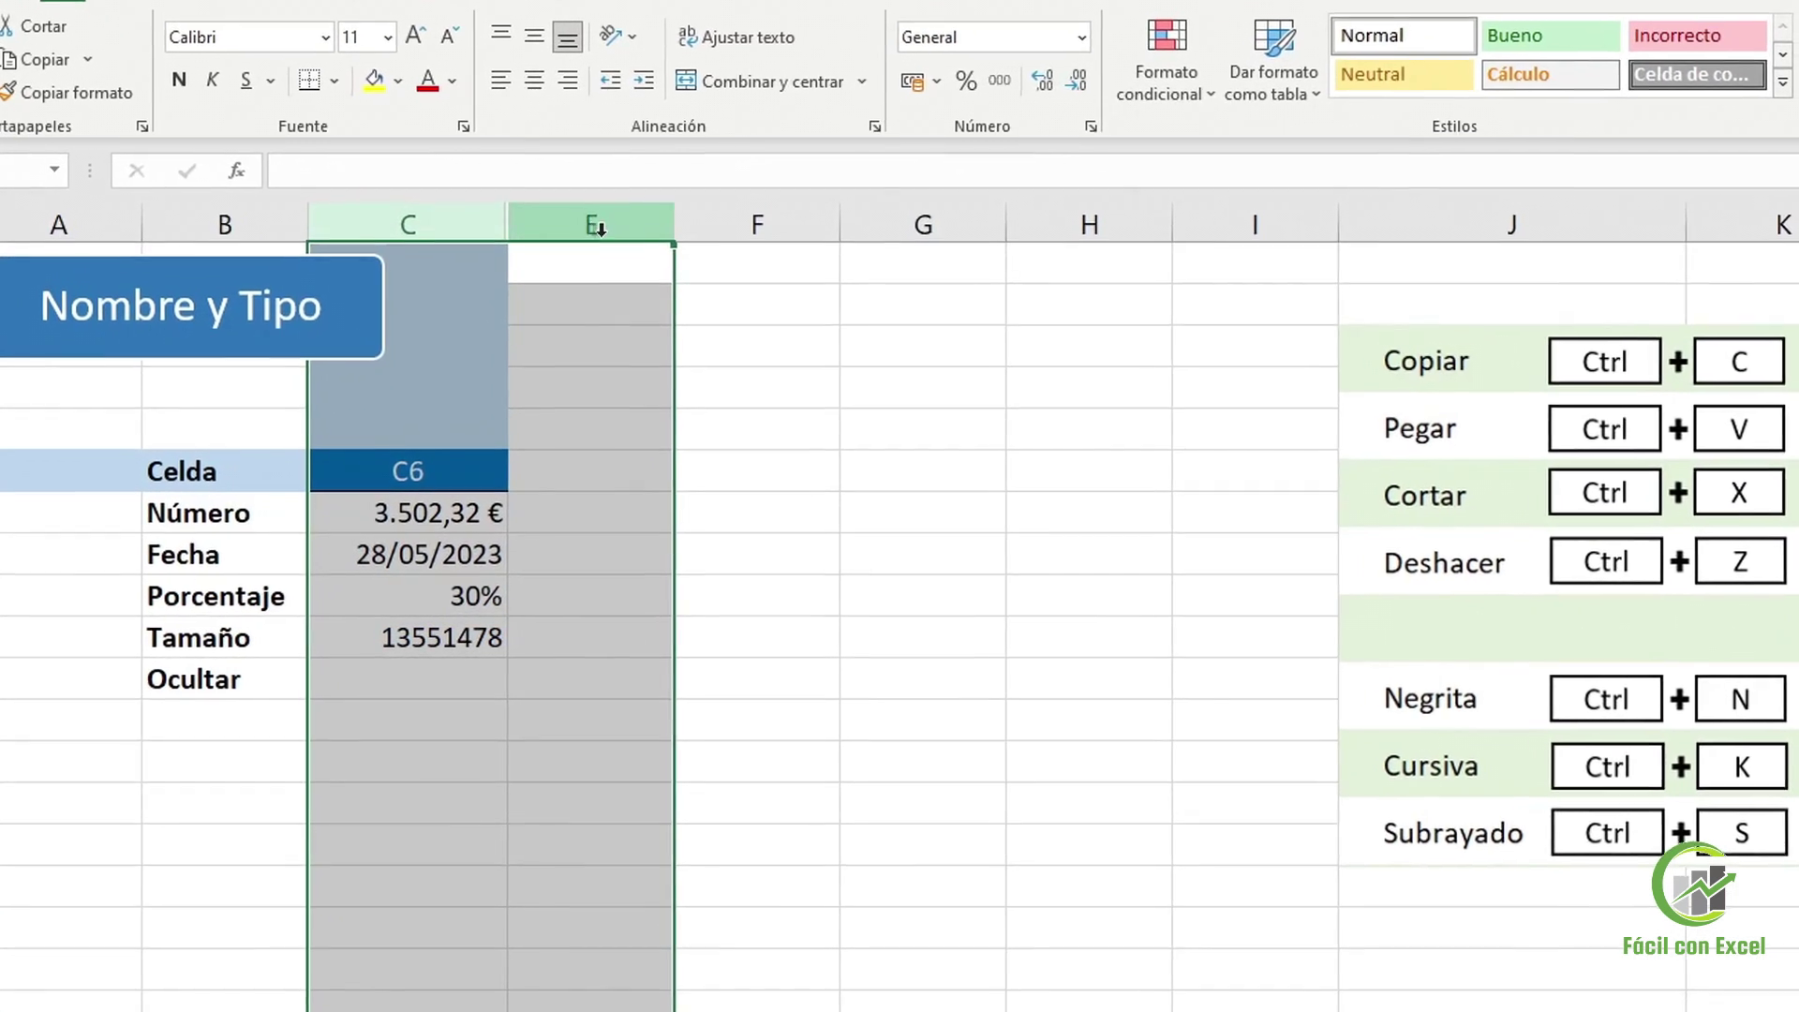
pyautogui.rightClick(599, 342)
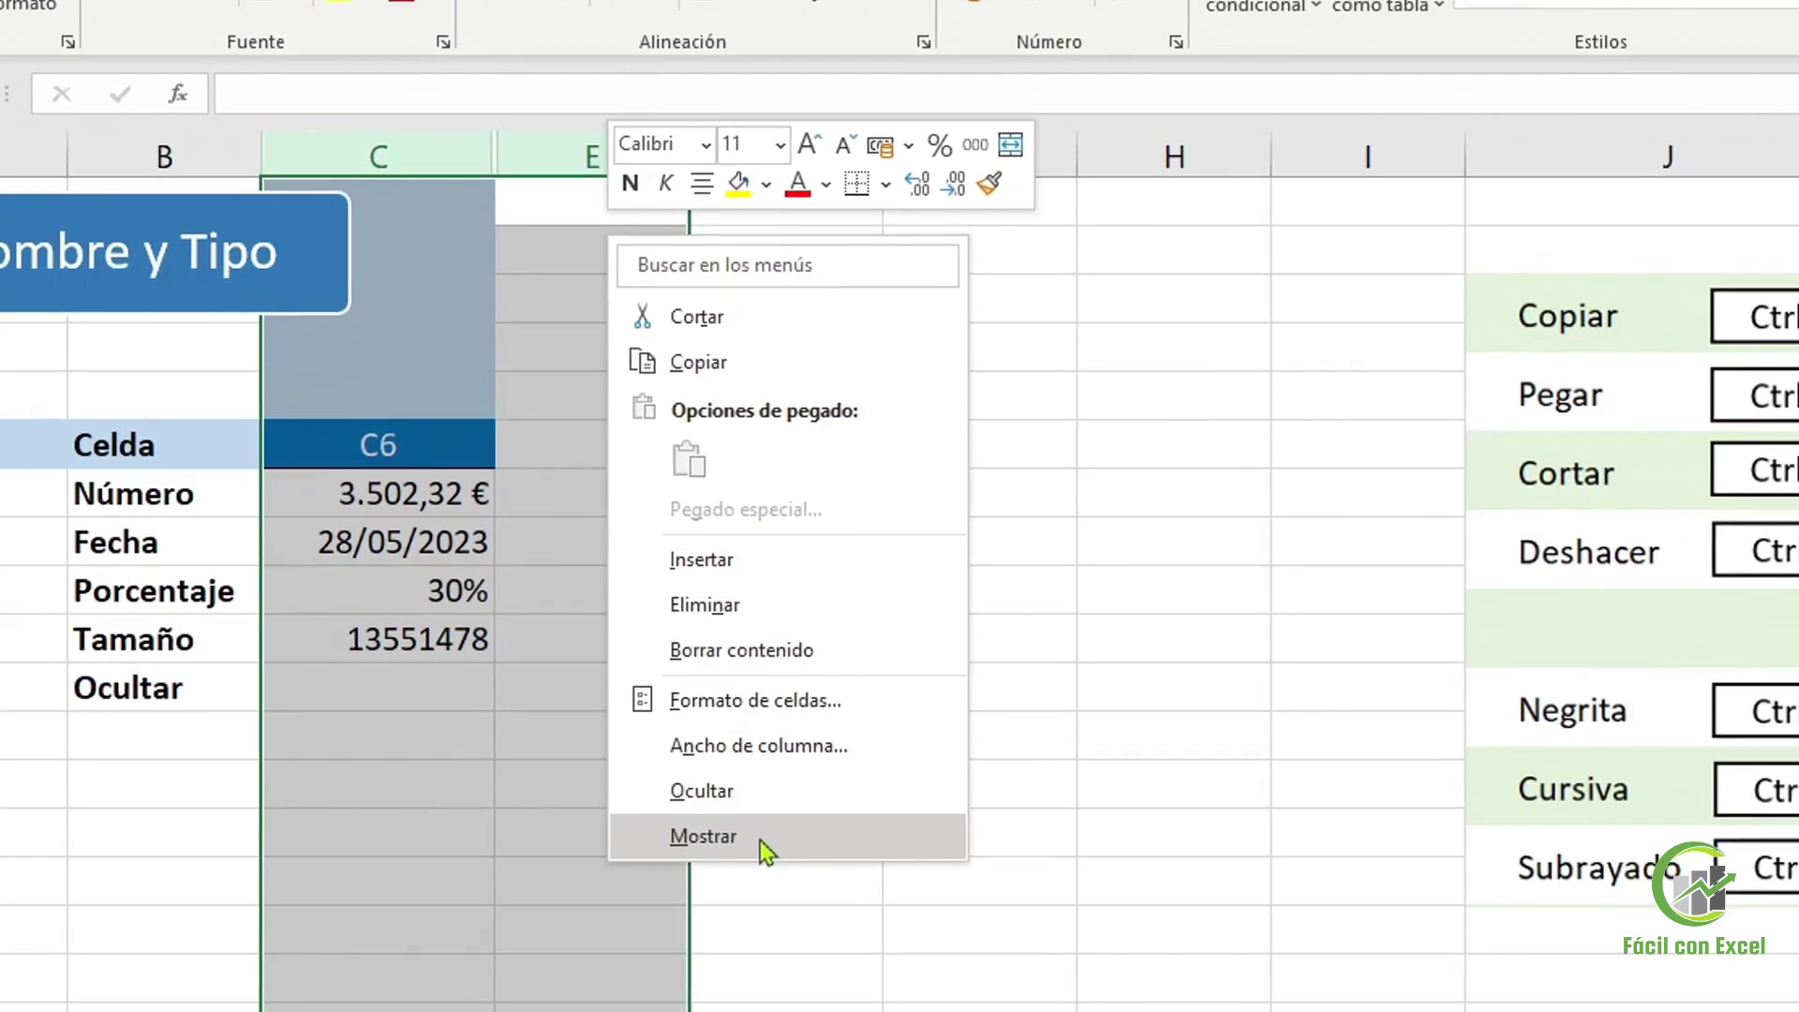
pyautogui.click(798, 885)
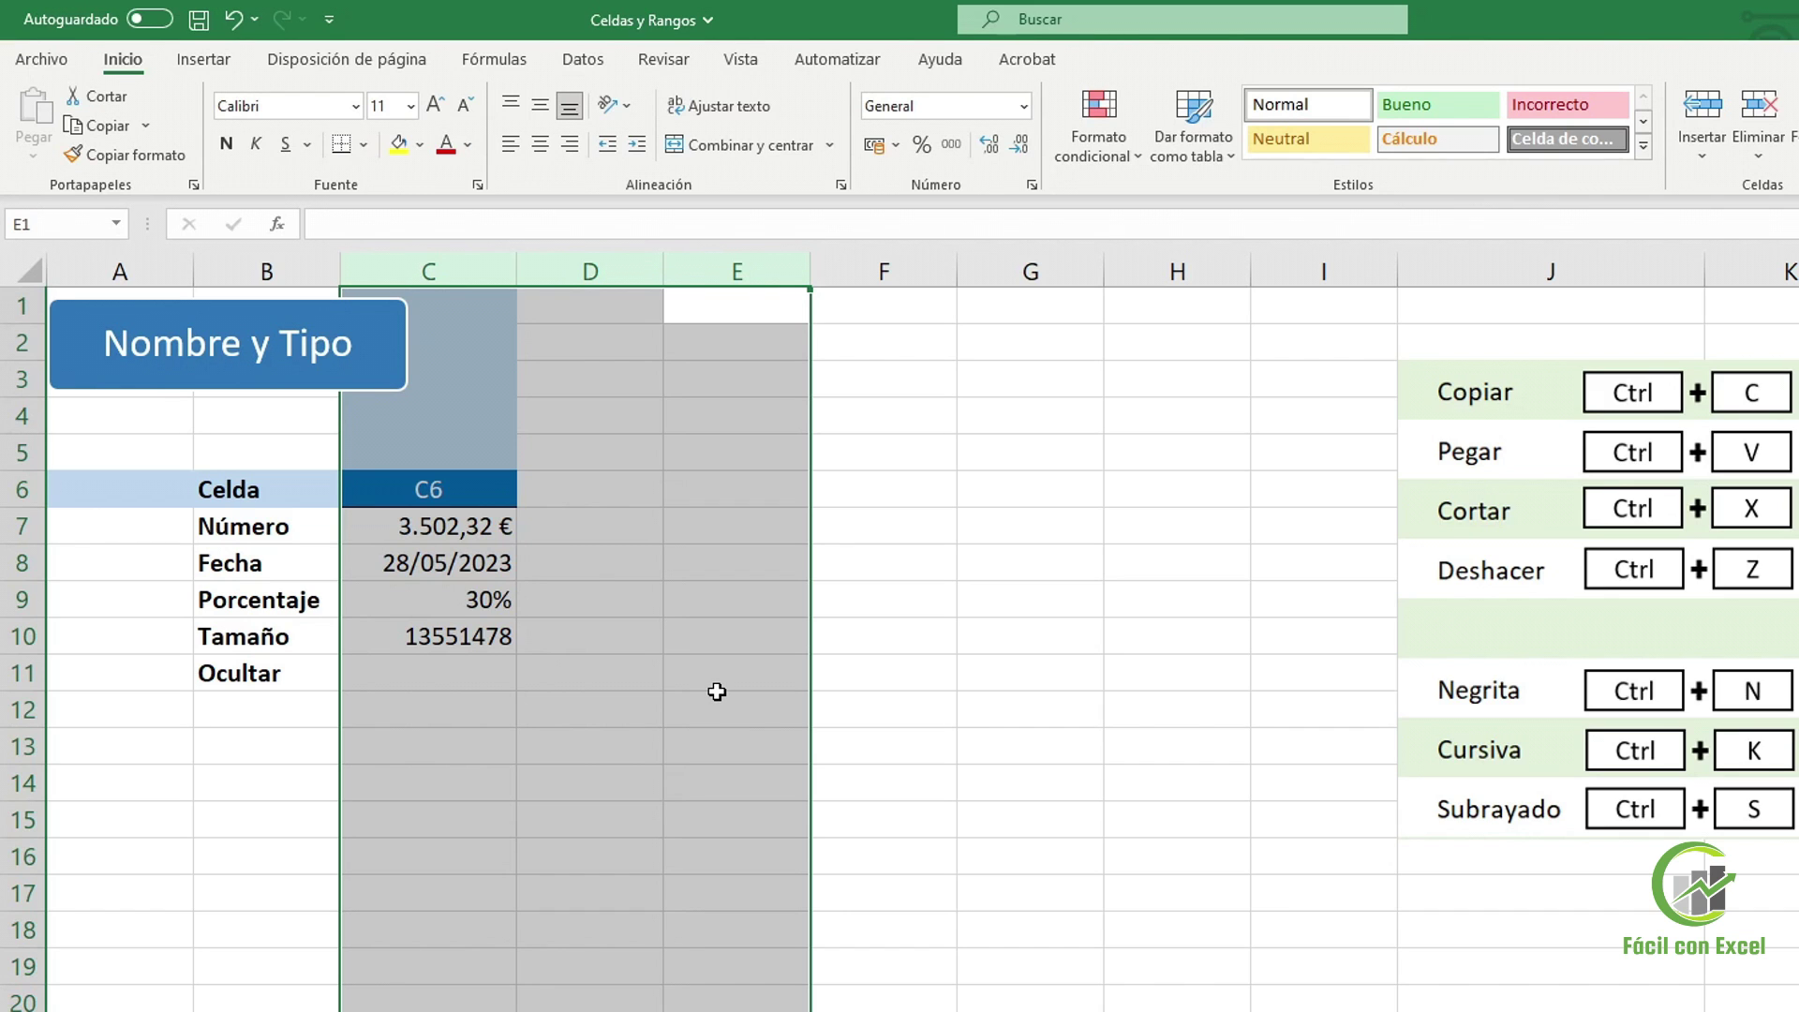
pyautogui.click(1031, 342)
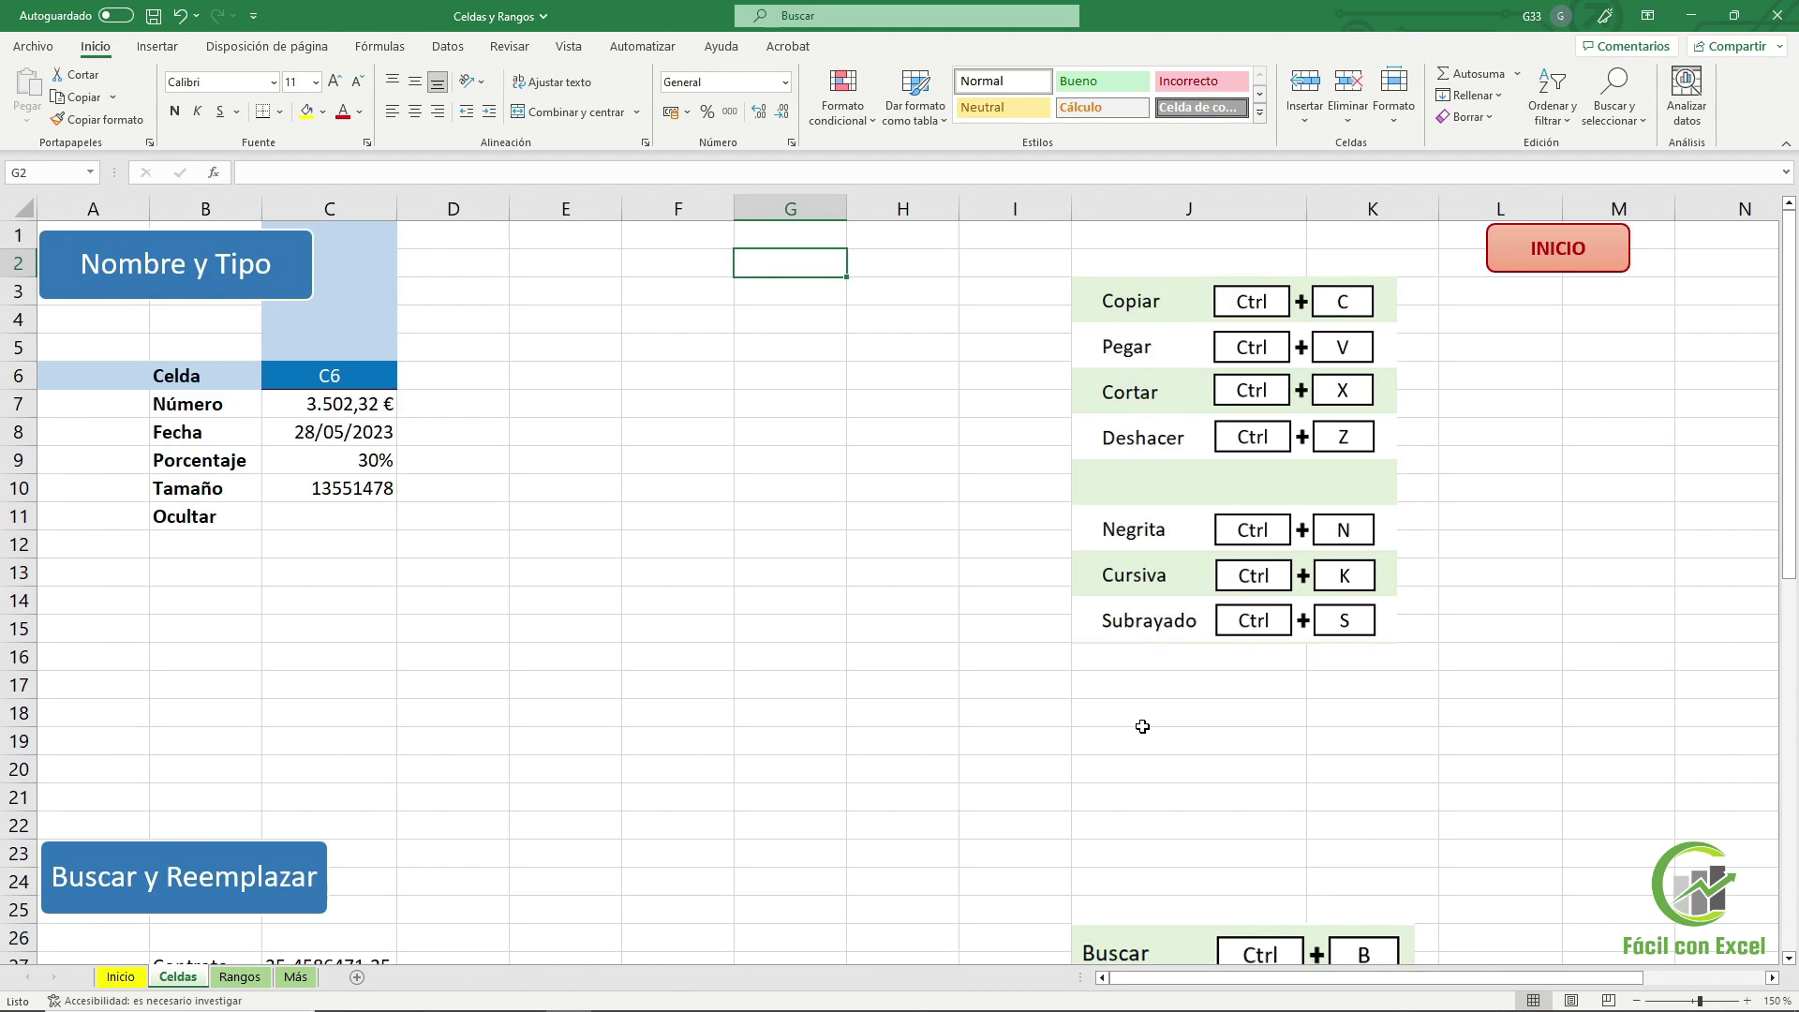
# Go to the Buscar y Reemplazar section of the sheet and look over the contract list in C30:C32
pyautogui.scroll(-7, 960, 675)
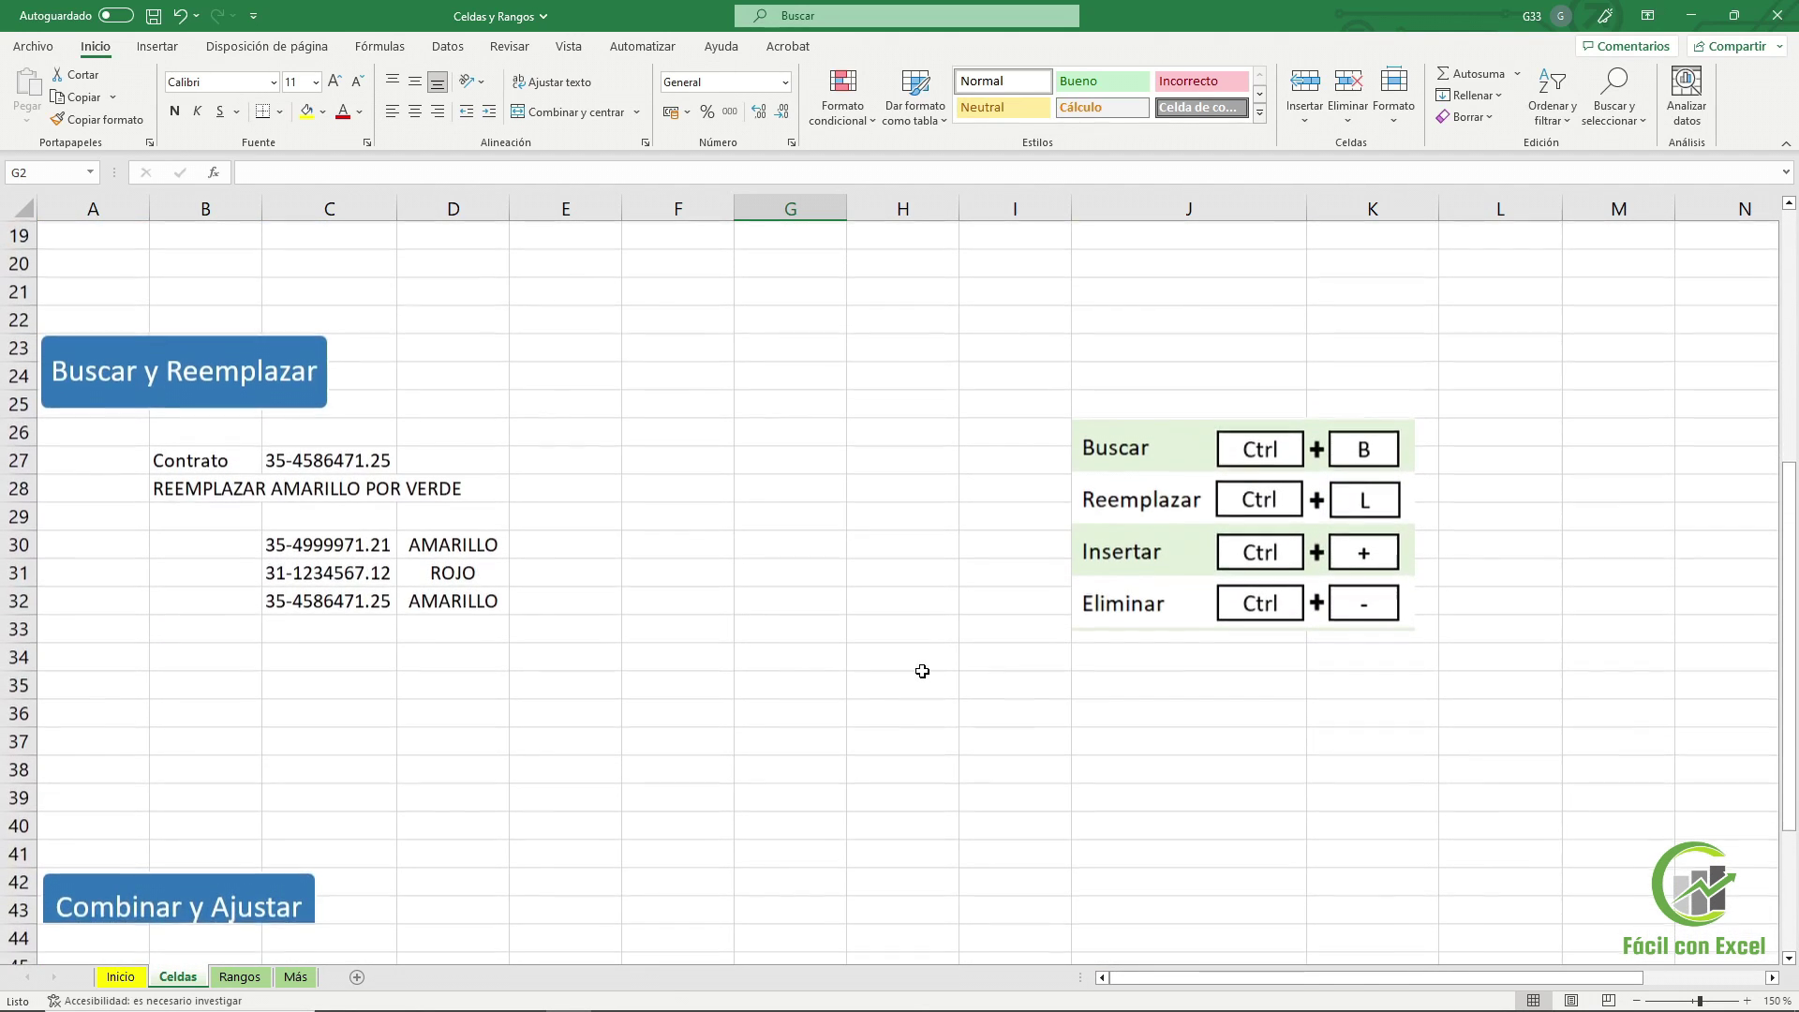
pyautogui.scroll(1, 910, 662)
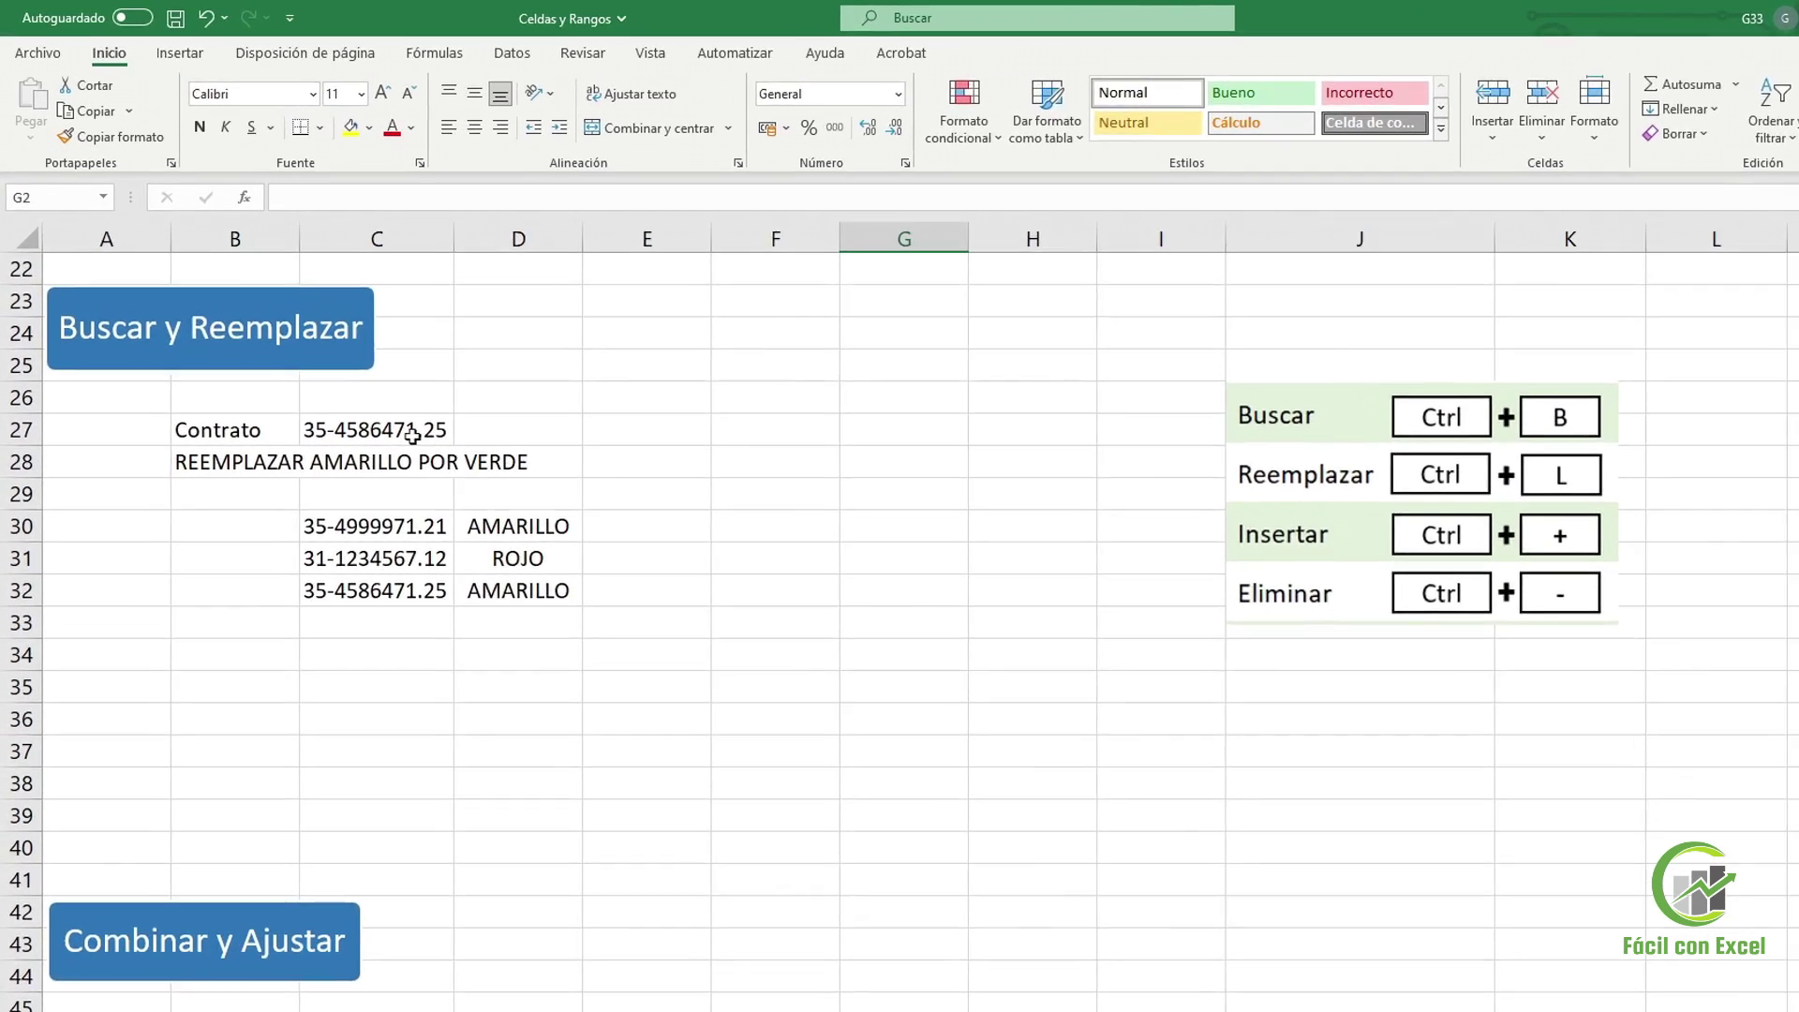
pyautogui.click(359, 376)
pyautogui.moveTo(506, 682); pyautogui.dragTo(512, 764)
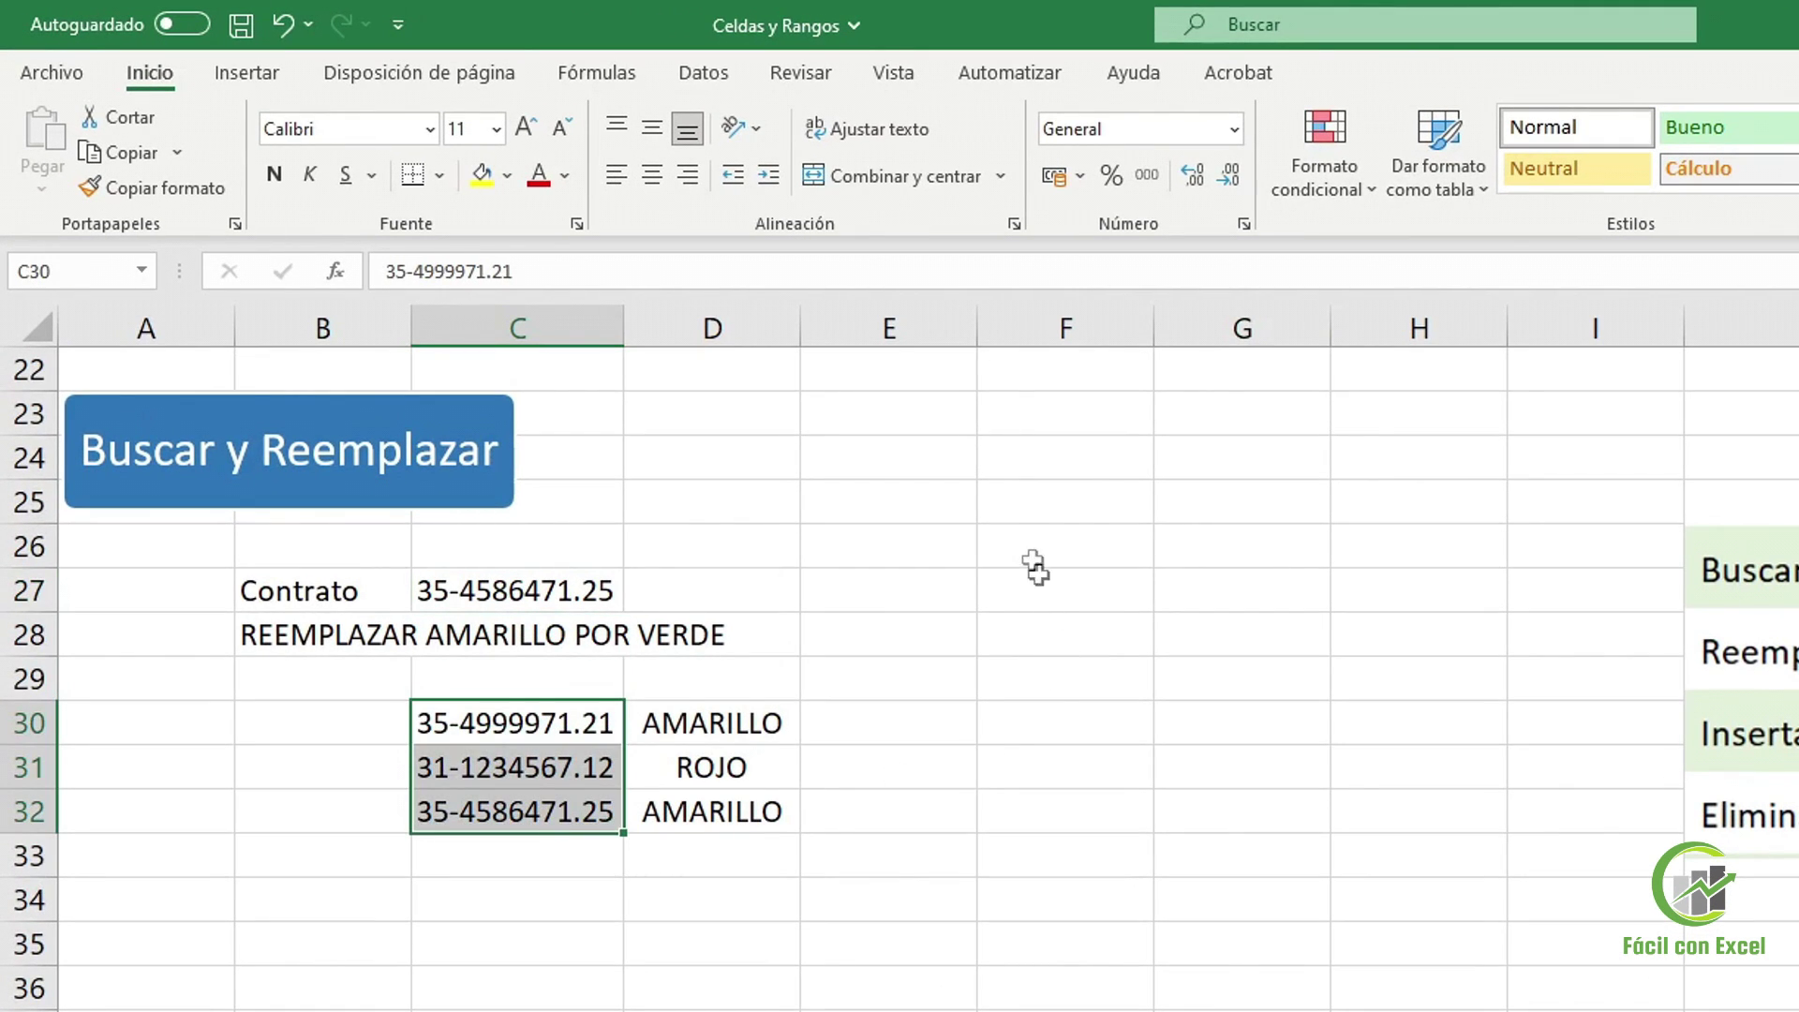
pyautogui.click(964, 515)
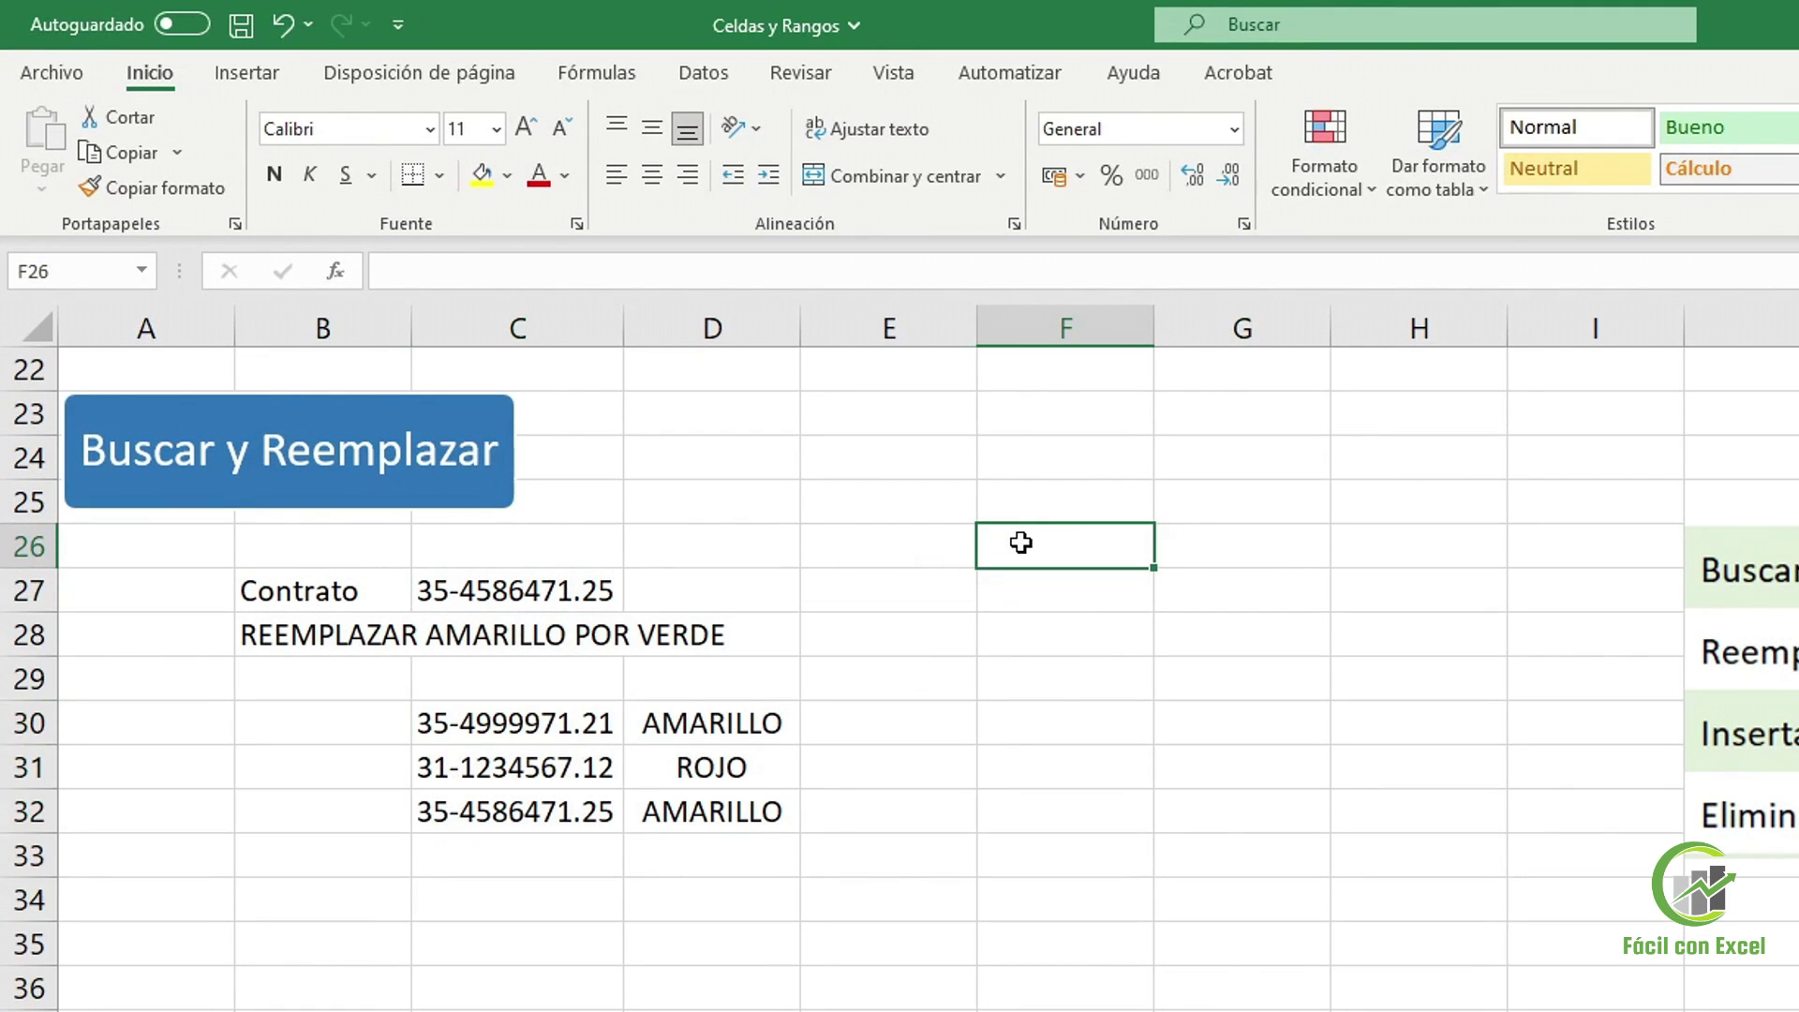
# Copy the contract number from C27, find its next occurrence in the sheet and end the search
pyautogui.click(611, 589)
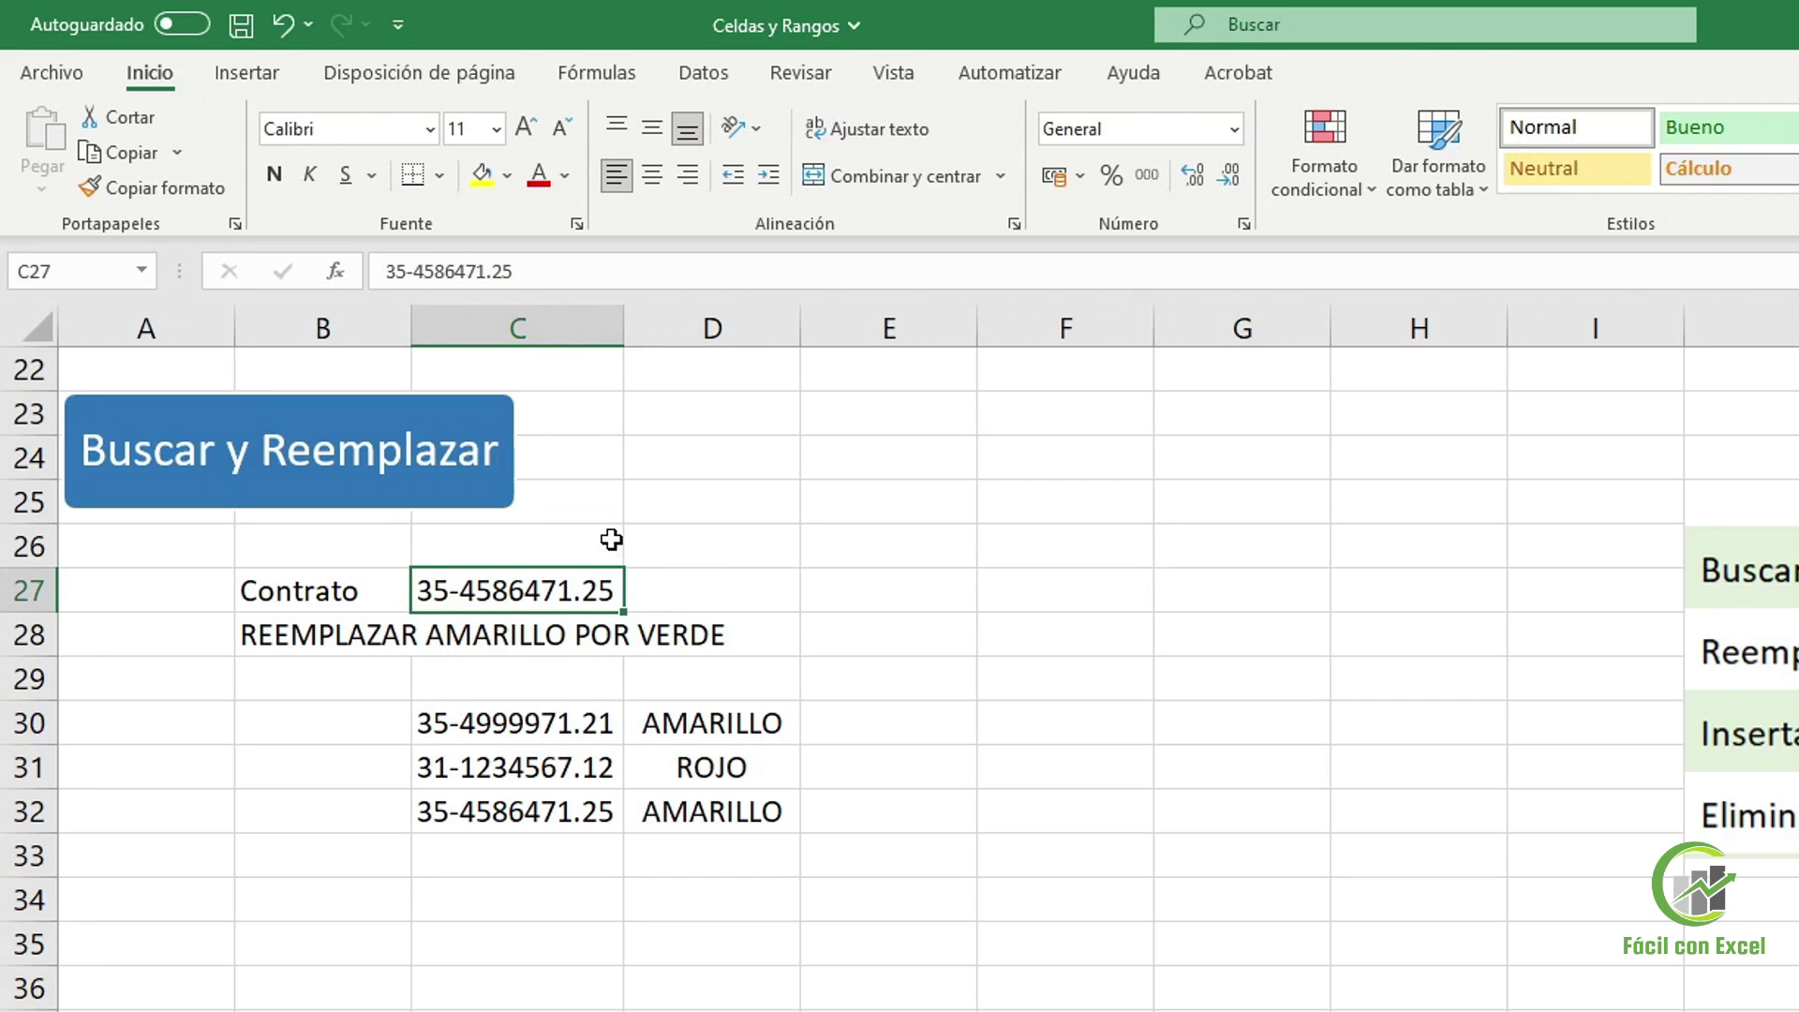
pyautogui.hotkey('ctrl', 'c')
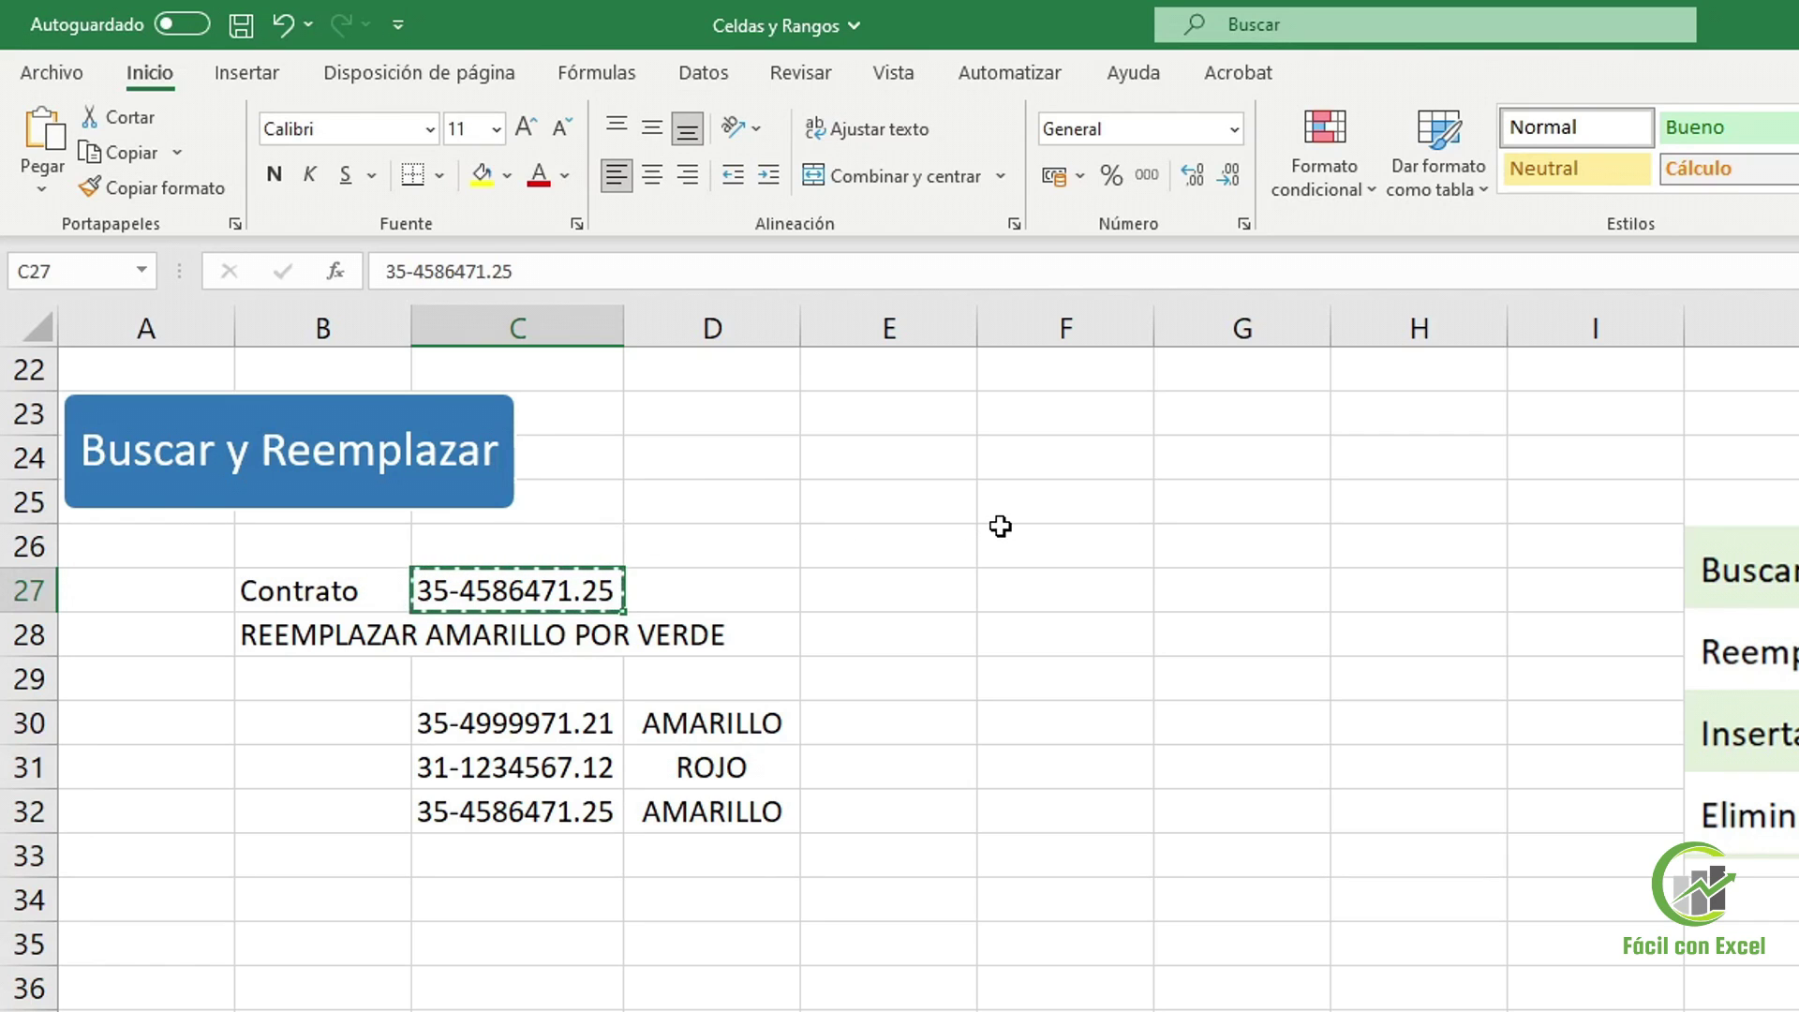
pyautogui.hotkey('ctrl', 'b')
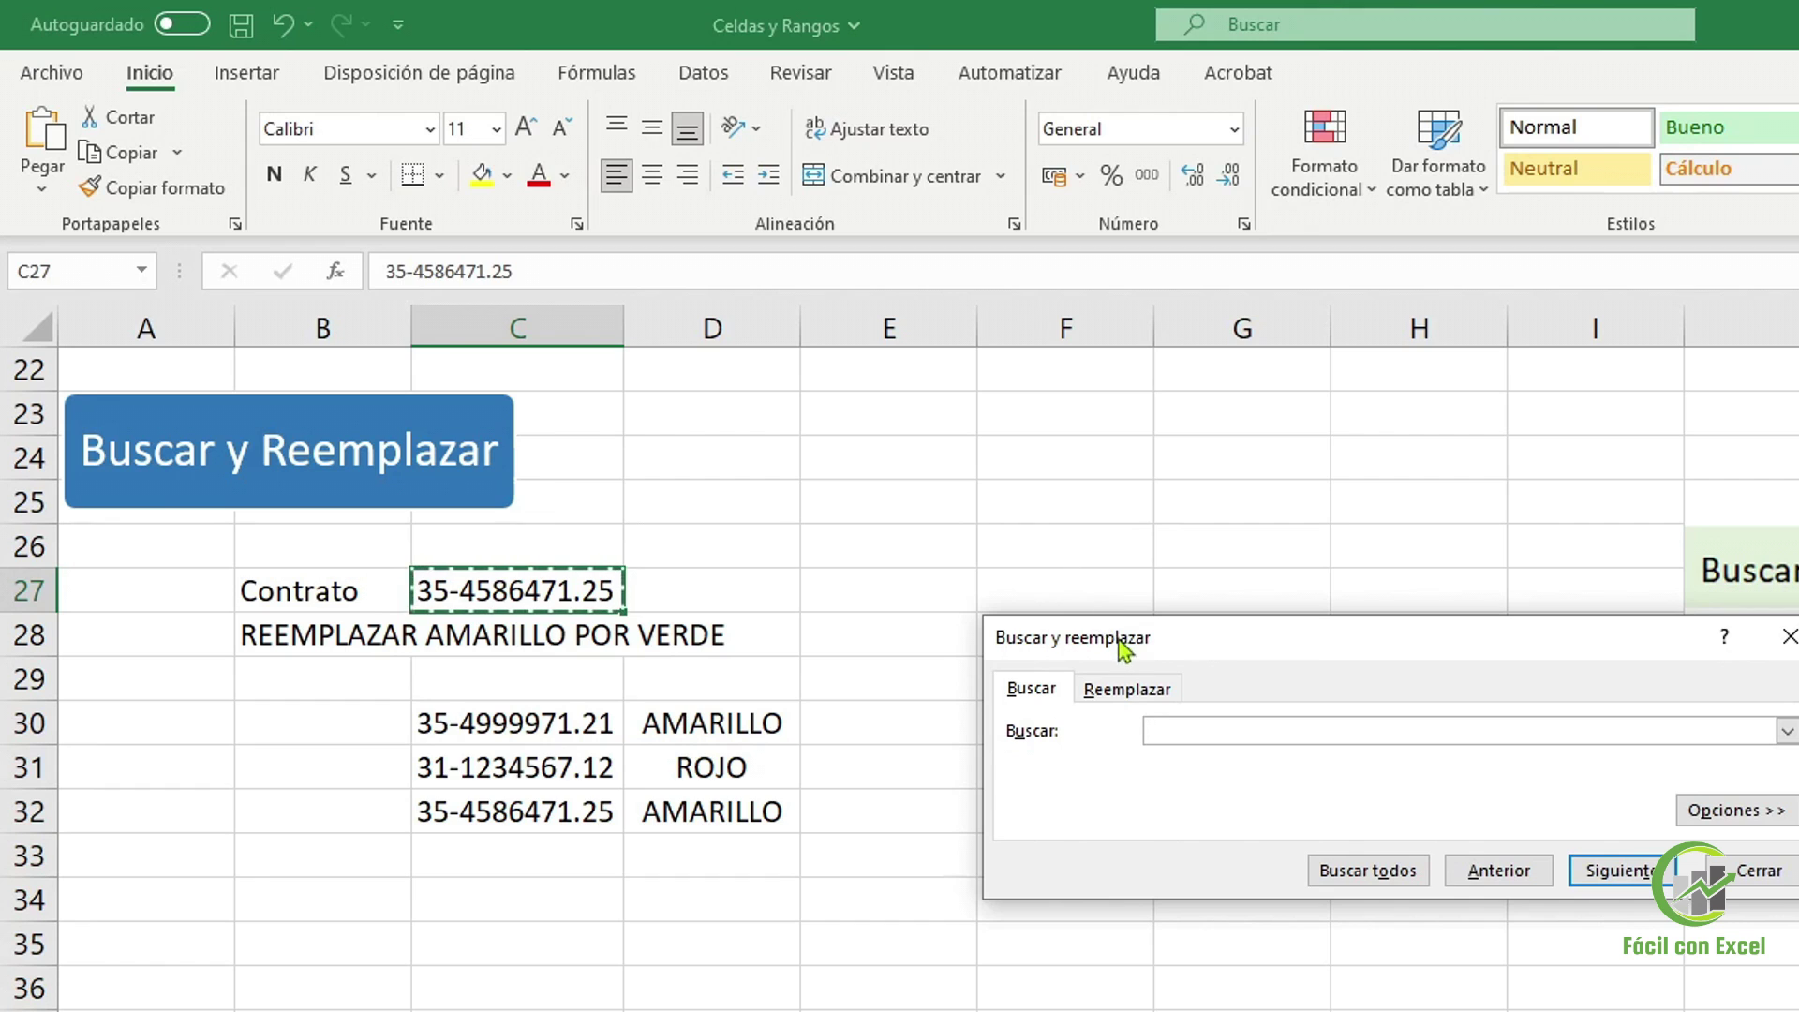
pyautogui.moveTo(1120, 637); pyautogui.dragTo(945, 543)
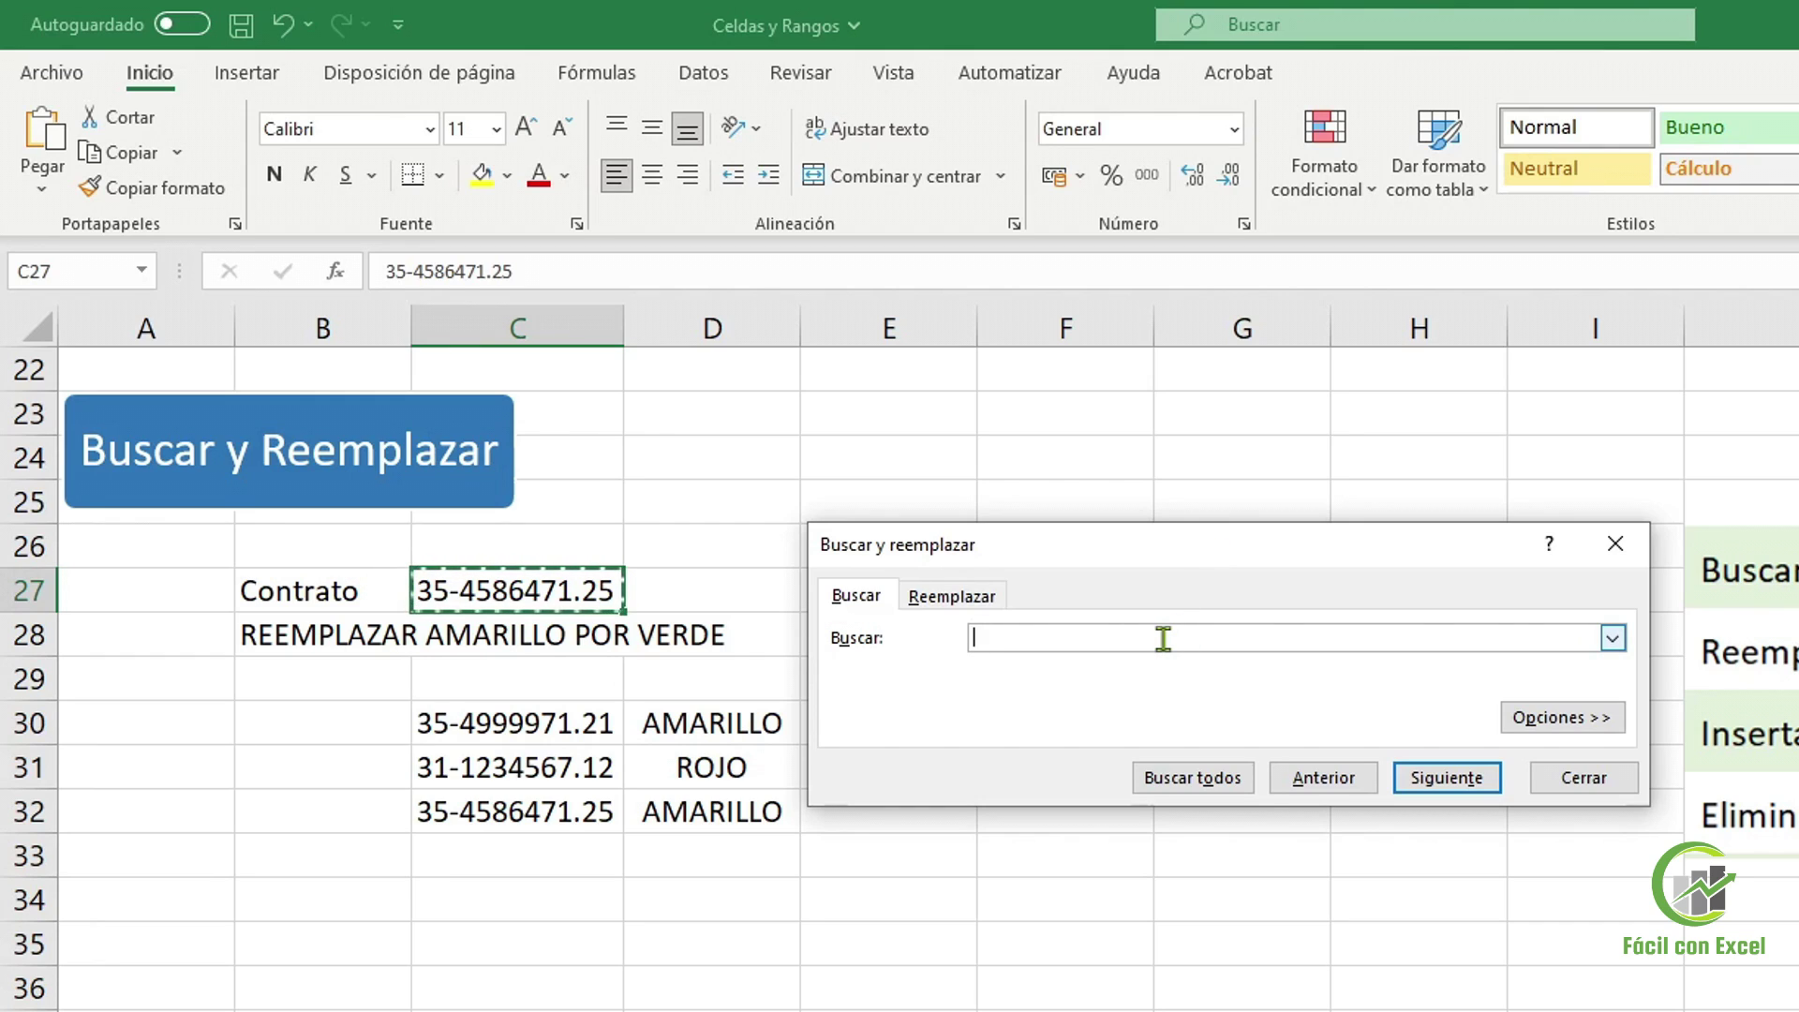
pyautogui.hotkey('ctrl', 'v')
pyautogui.click(1433, 792)
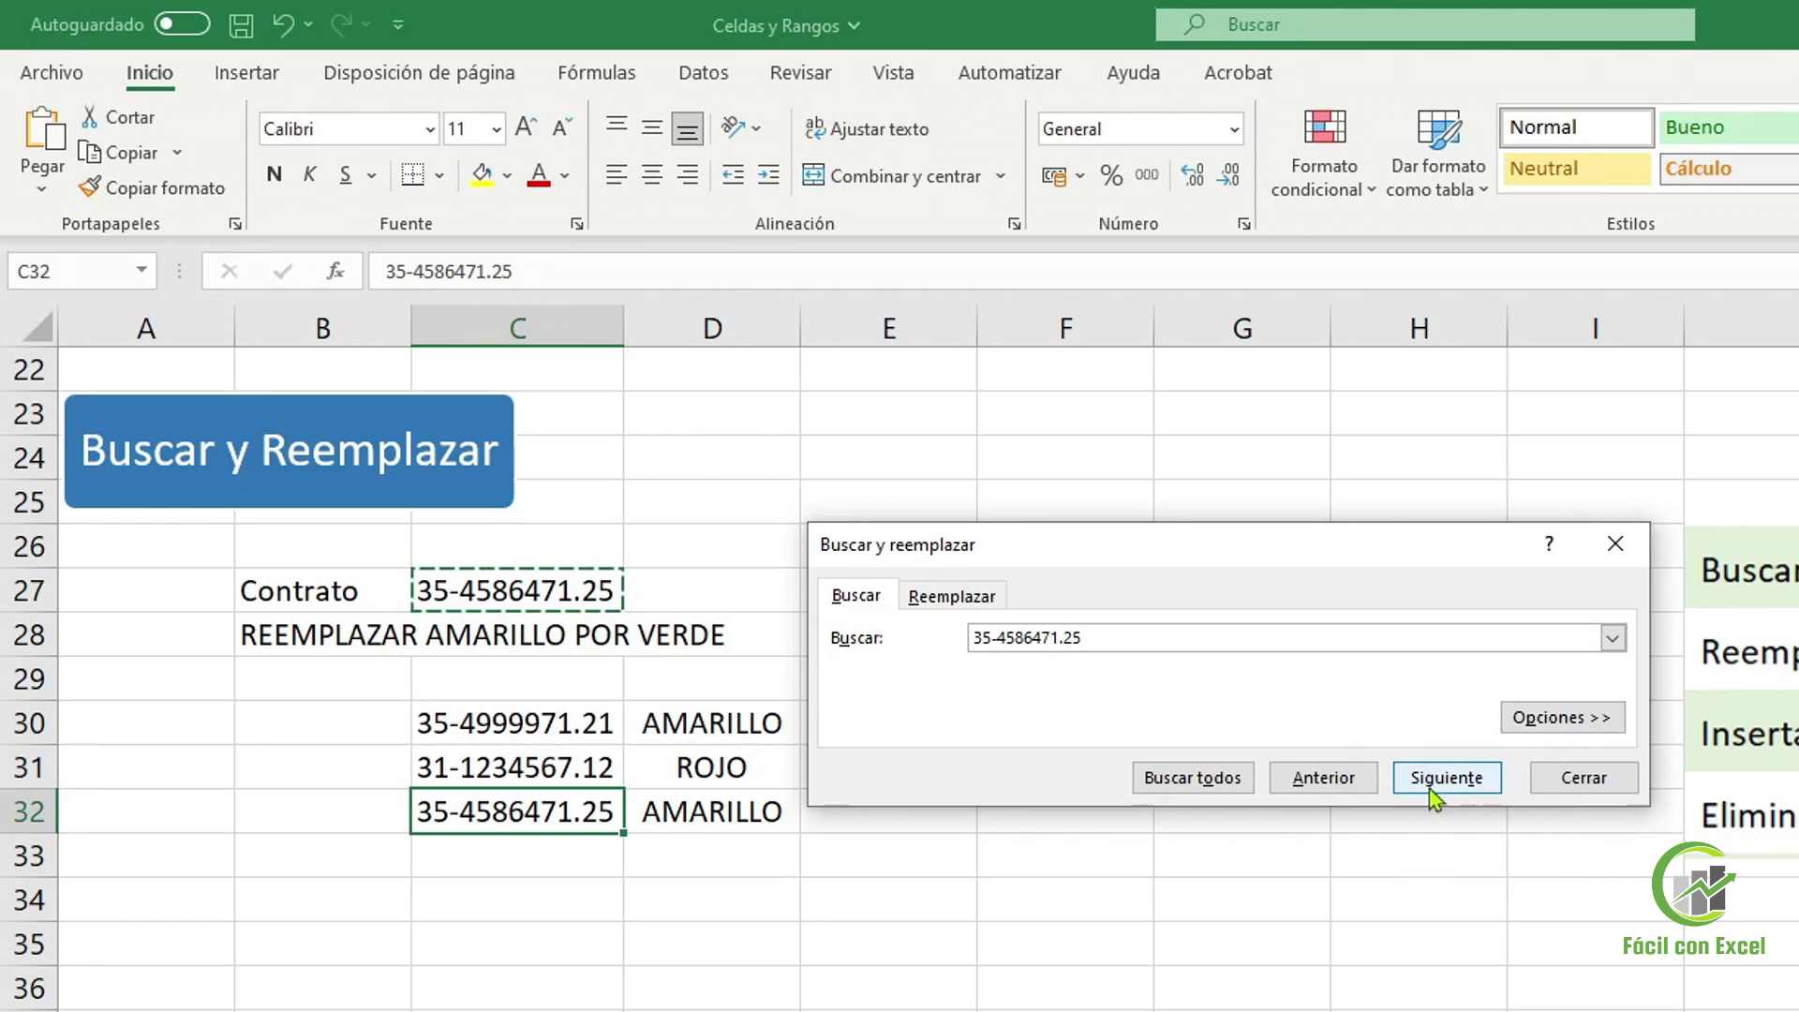
pyautogui.click(597, 809)
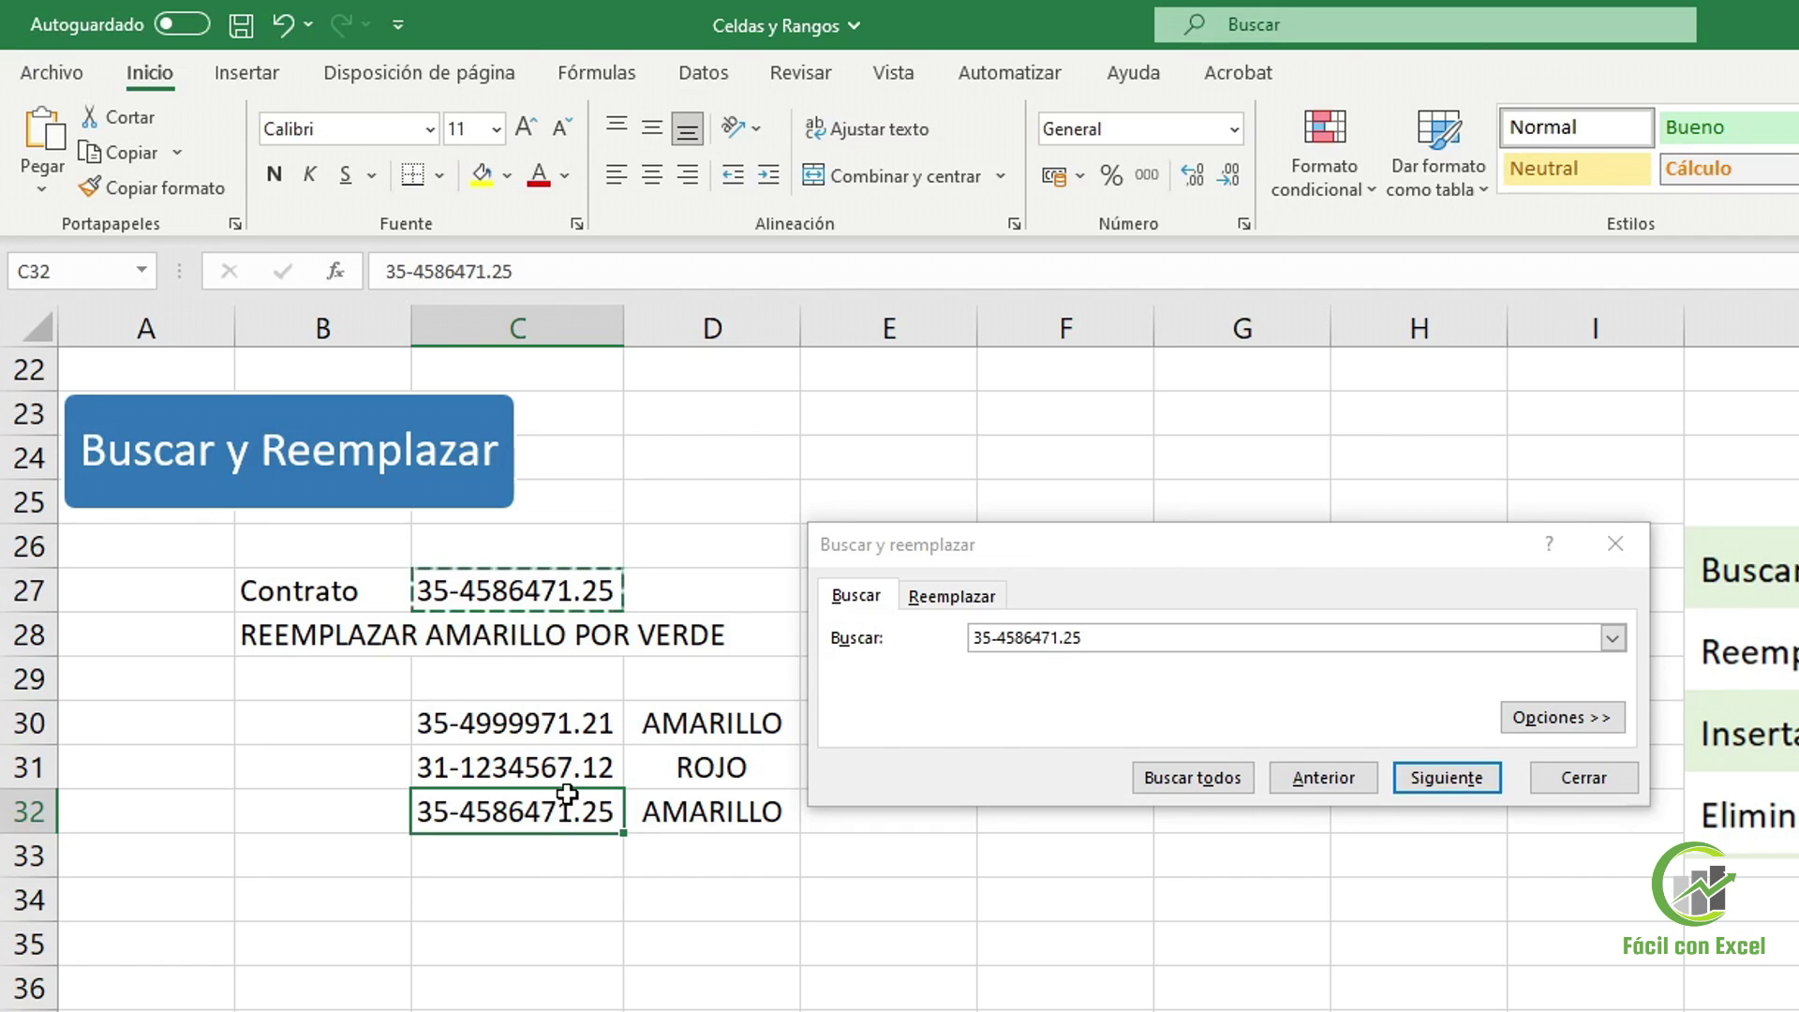
pyautogui.click(1595, 553)
pyautogui.press('Escape')
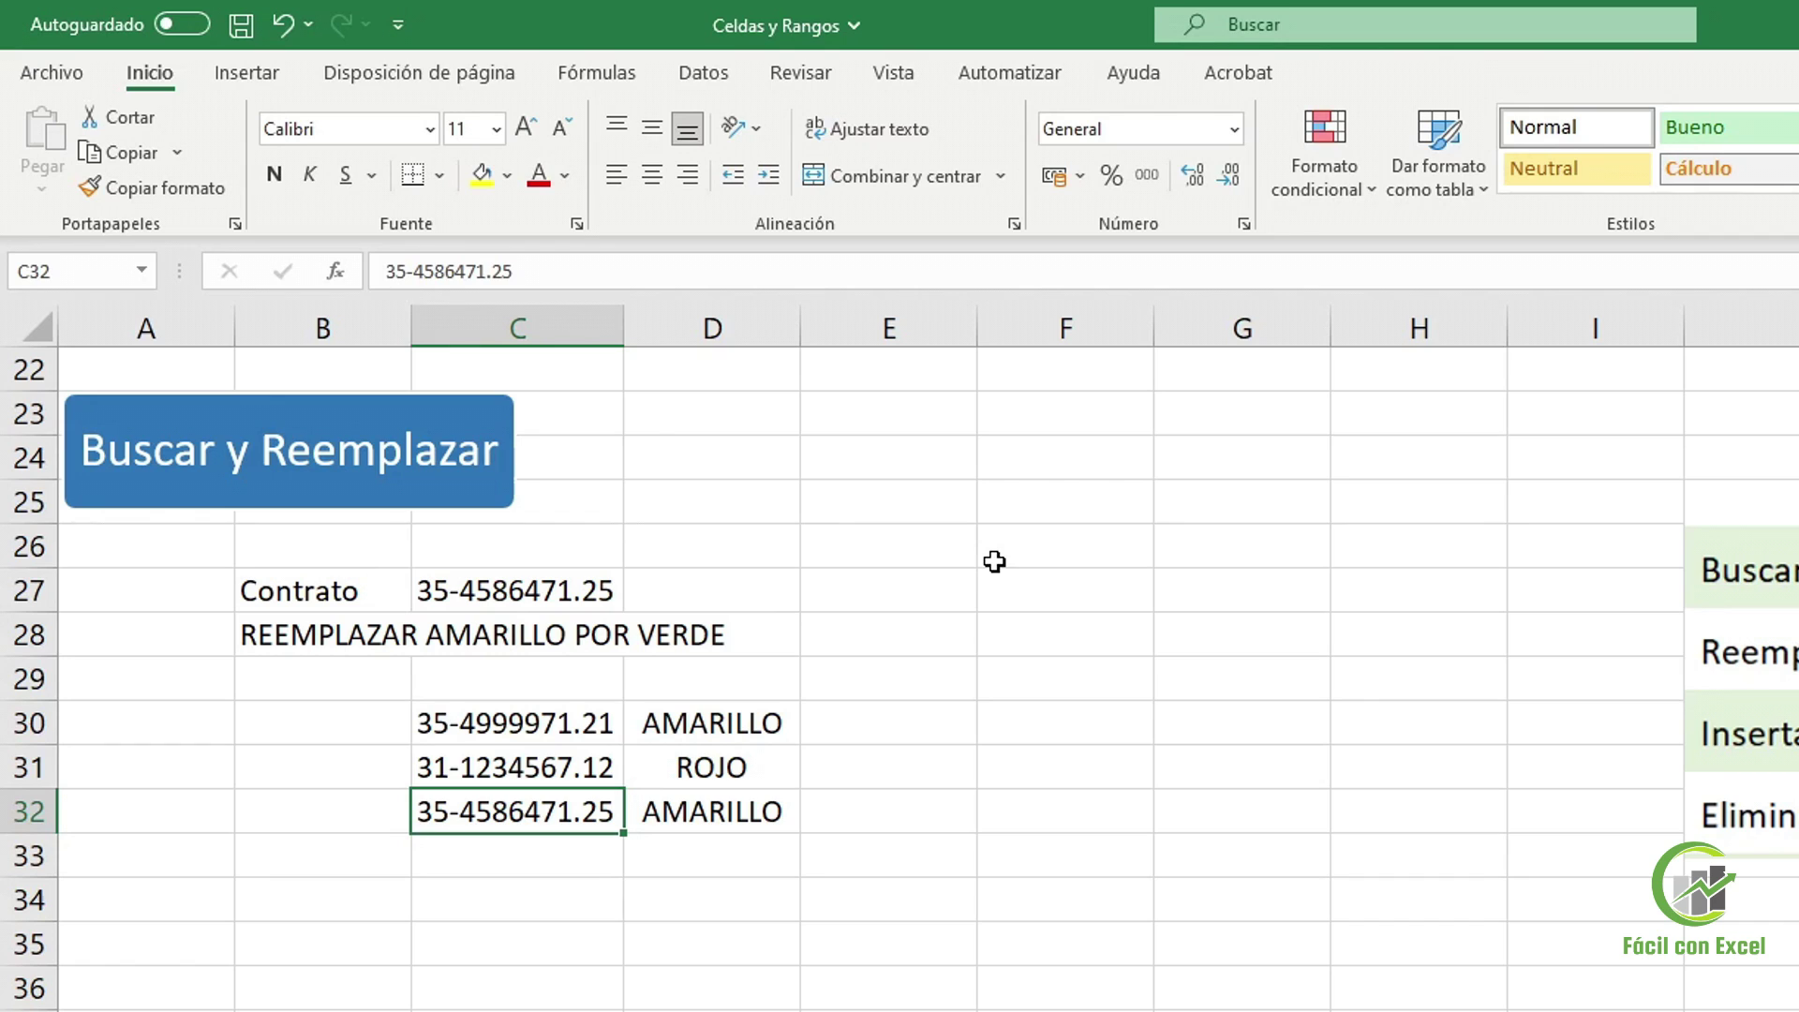
# Replace every occurrence of AMARILLO with VERDE in the sheet and close the Buscar y reemplazar dialog
pyautogui.hotkey('ctrl', 'l')
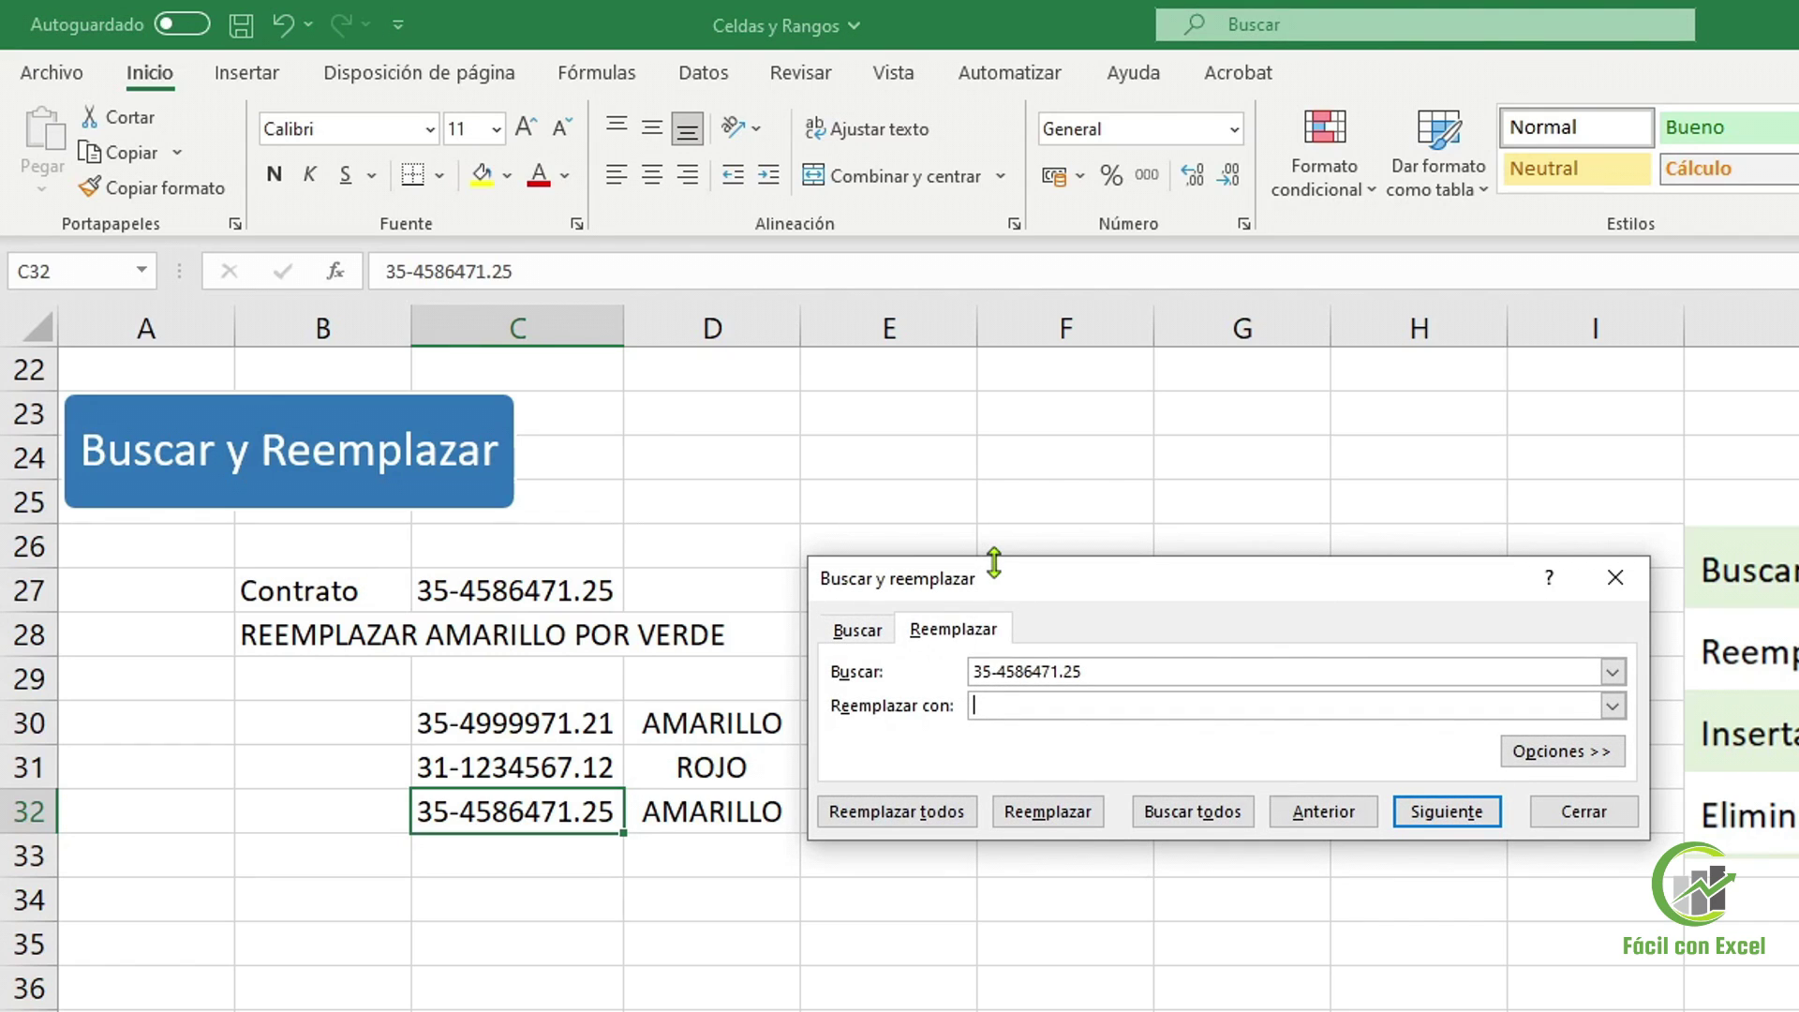
pyautogui.moveTo(1185, 671); pyautogui.dragTo(958, 671)
pyautogui.write('AMARILLO')
pyautogui.write('VERDE')
pyautogui.click(871, 812)
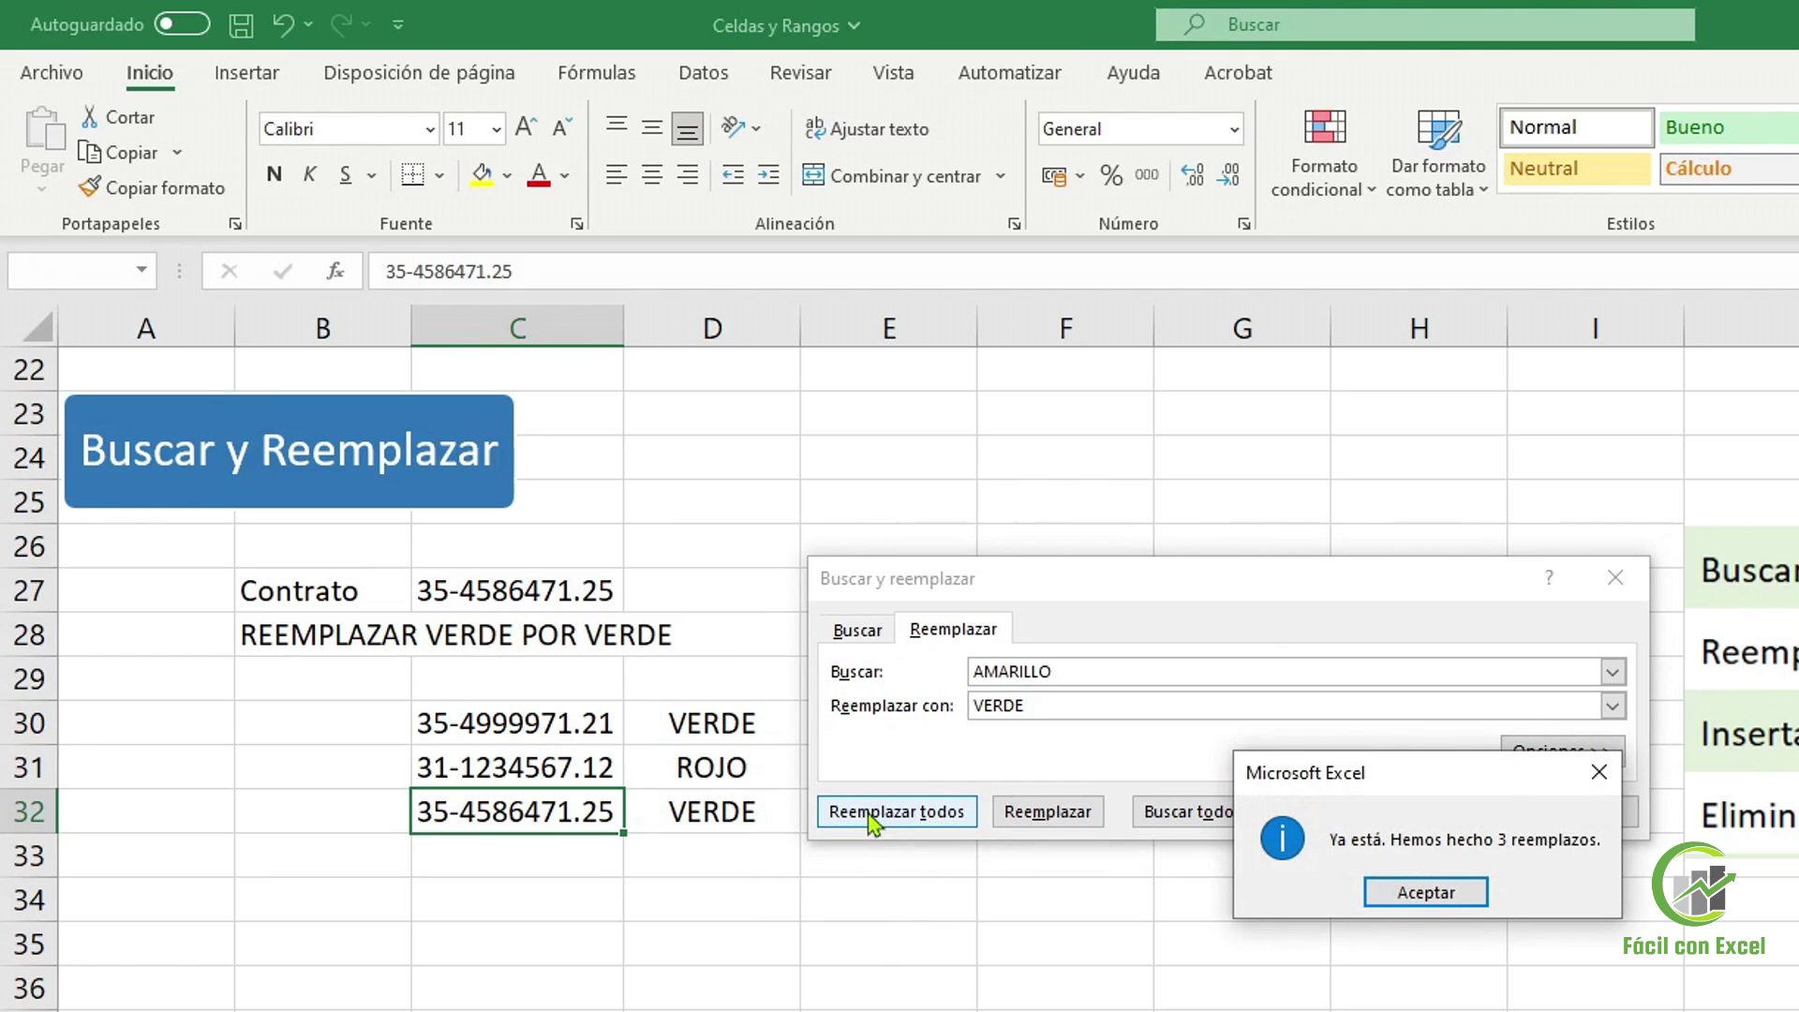
pyautogui.click(1373, 891)
pyautogui.click(698, 667)
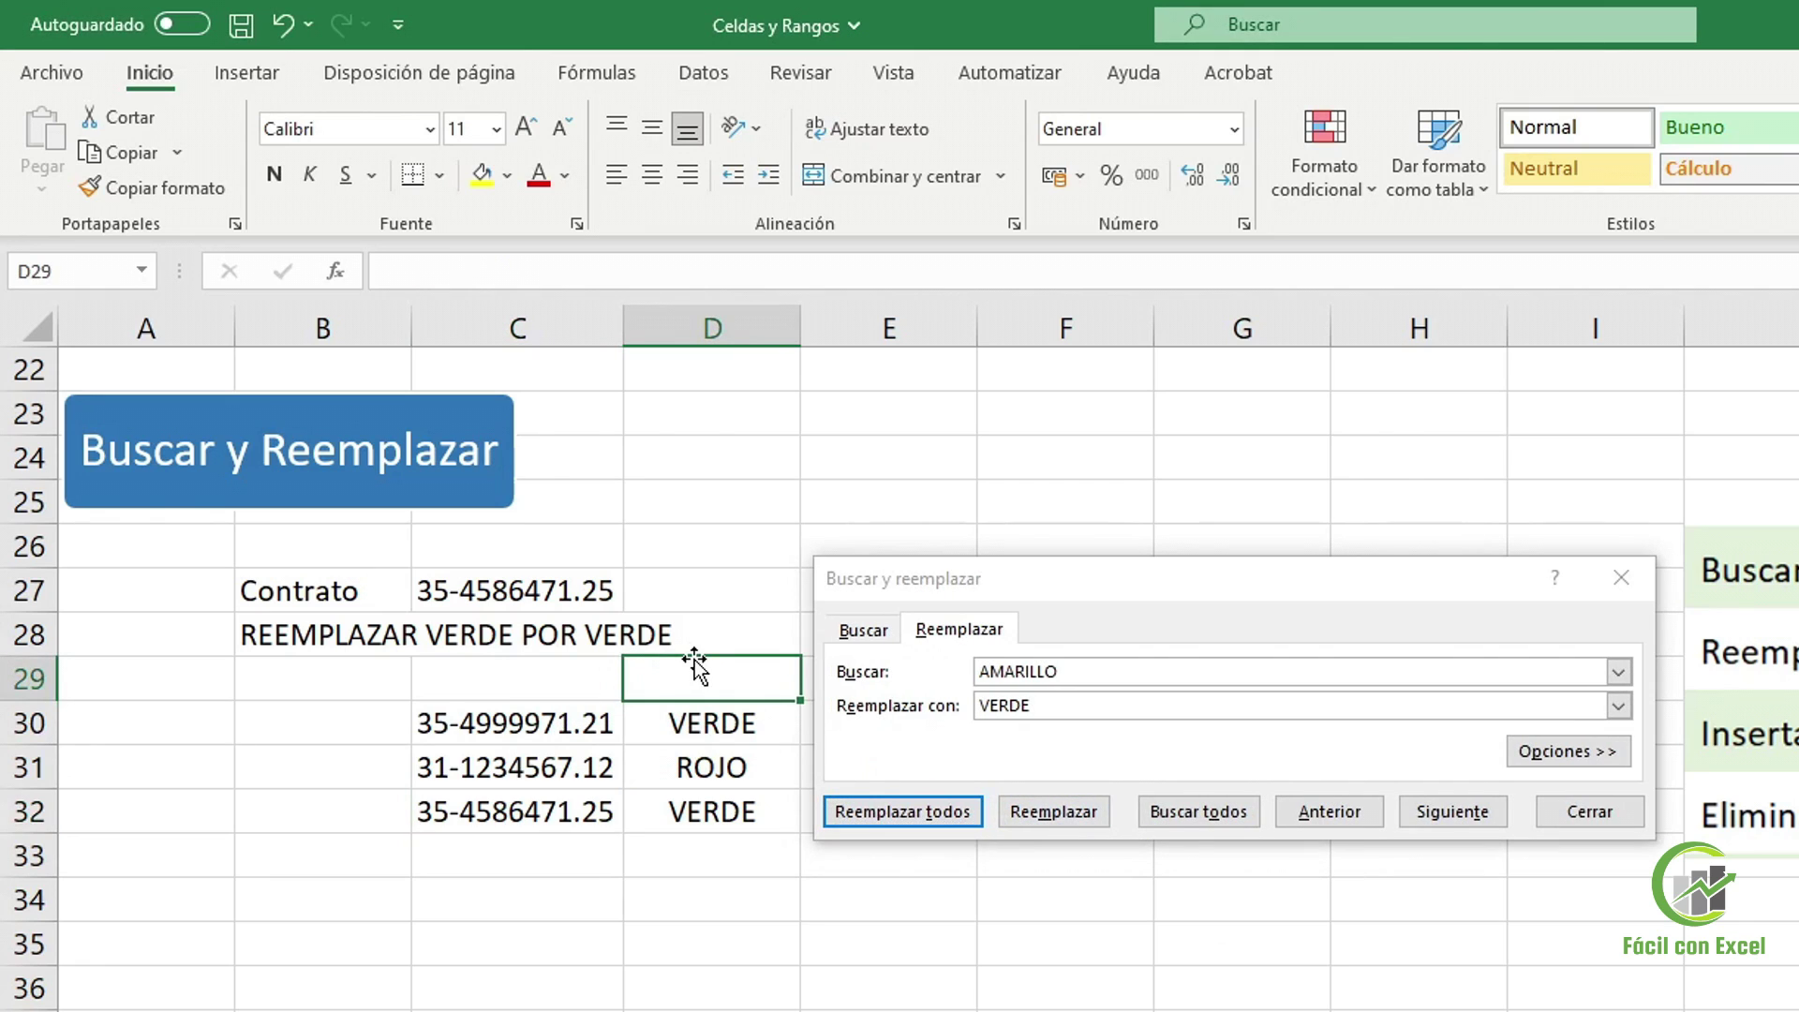
pyautogui.click(1622, 579)
# Examine the replaced text in B28, D30 and D32, highlighting column D and row 32 as possible limits for a replacement
pyautogui.click(375, 637)
pyautogui.click(712, 723)
pyautogui.click(694, 812)
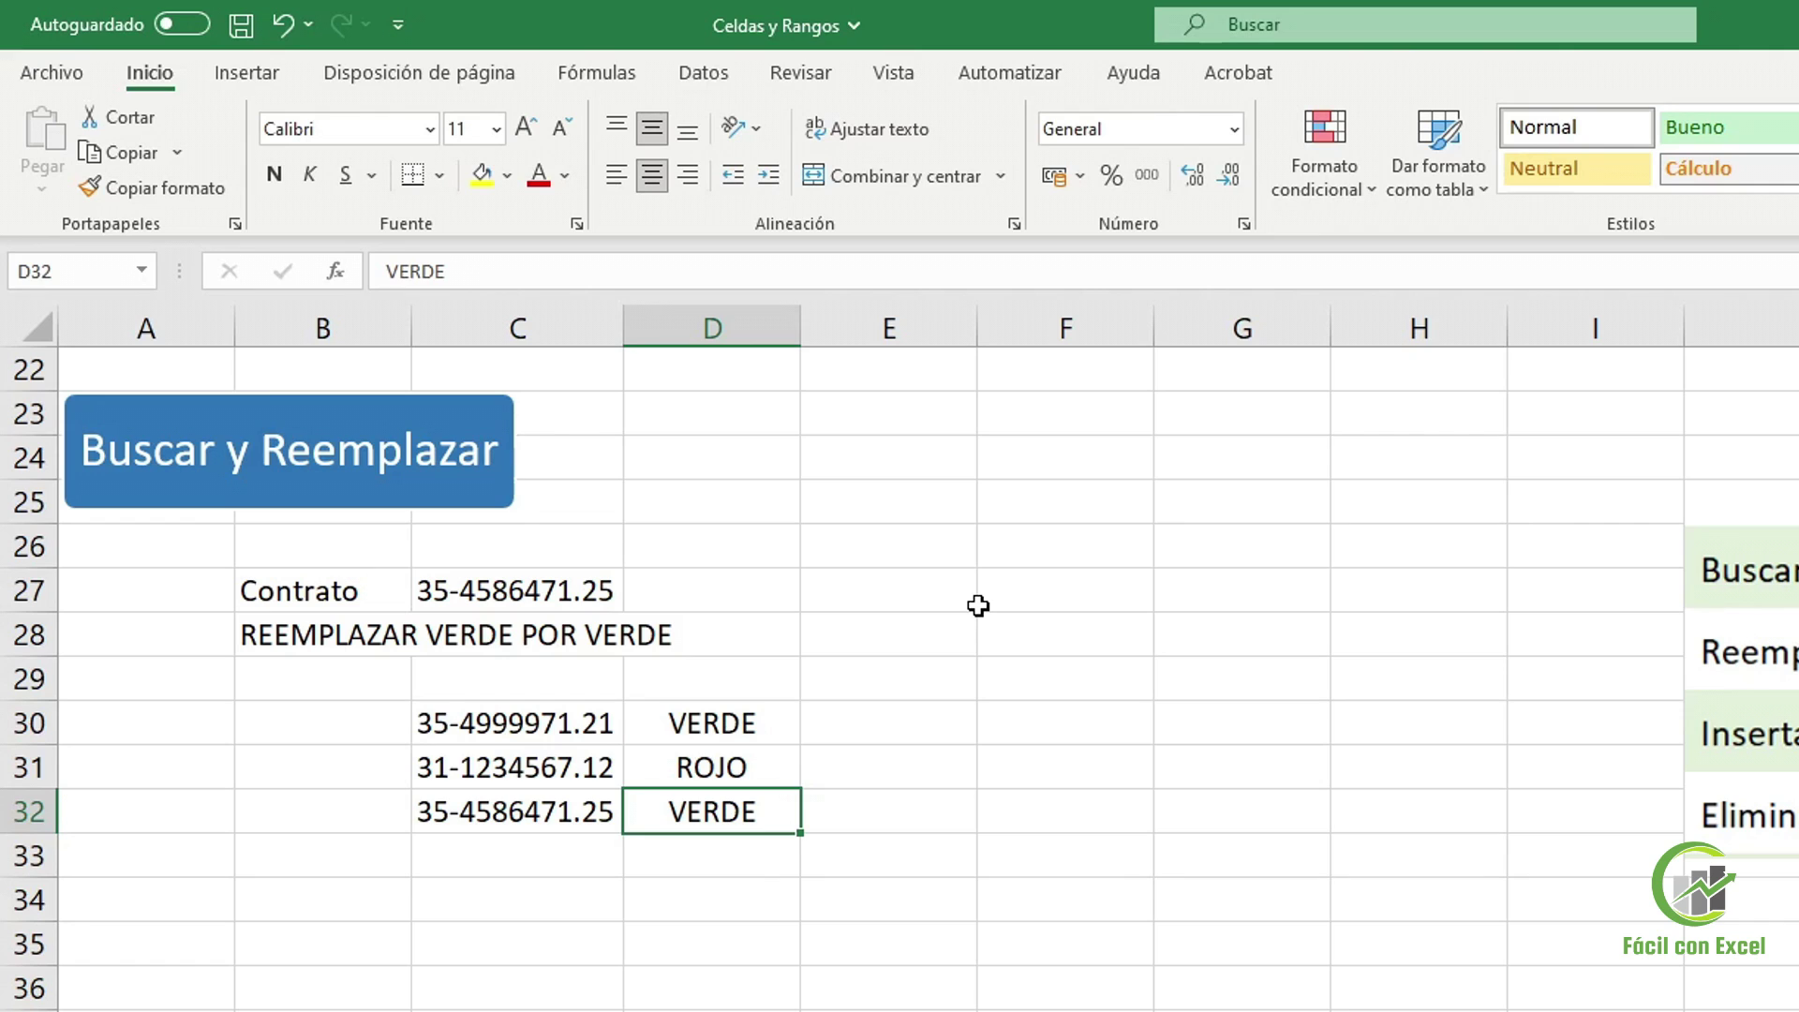
pyautogui.click(705, 328)
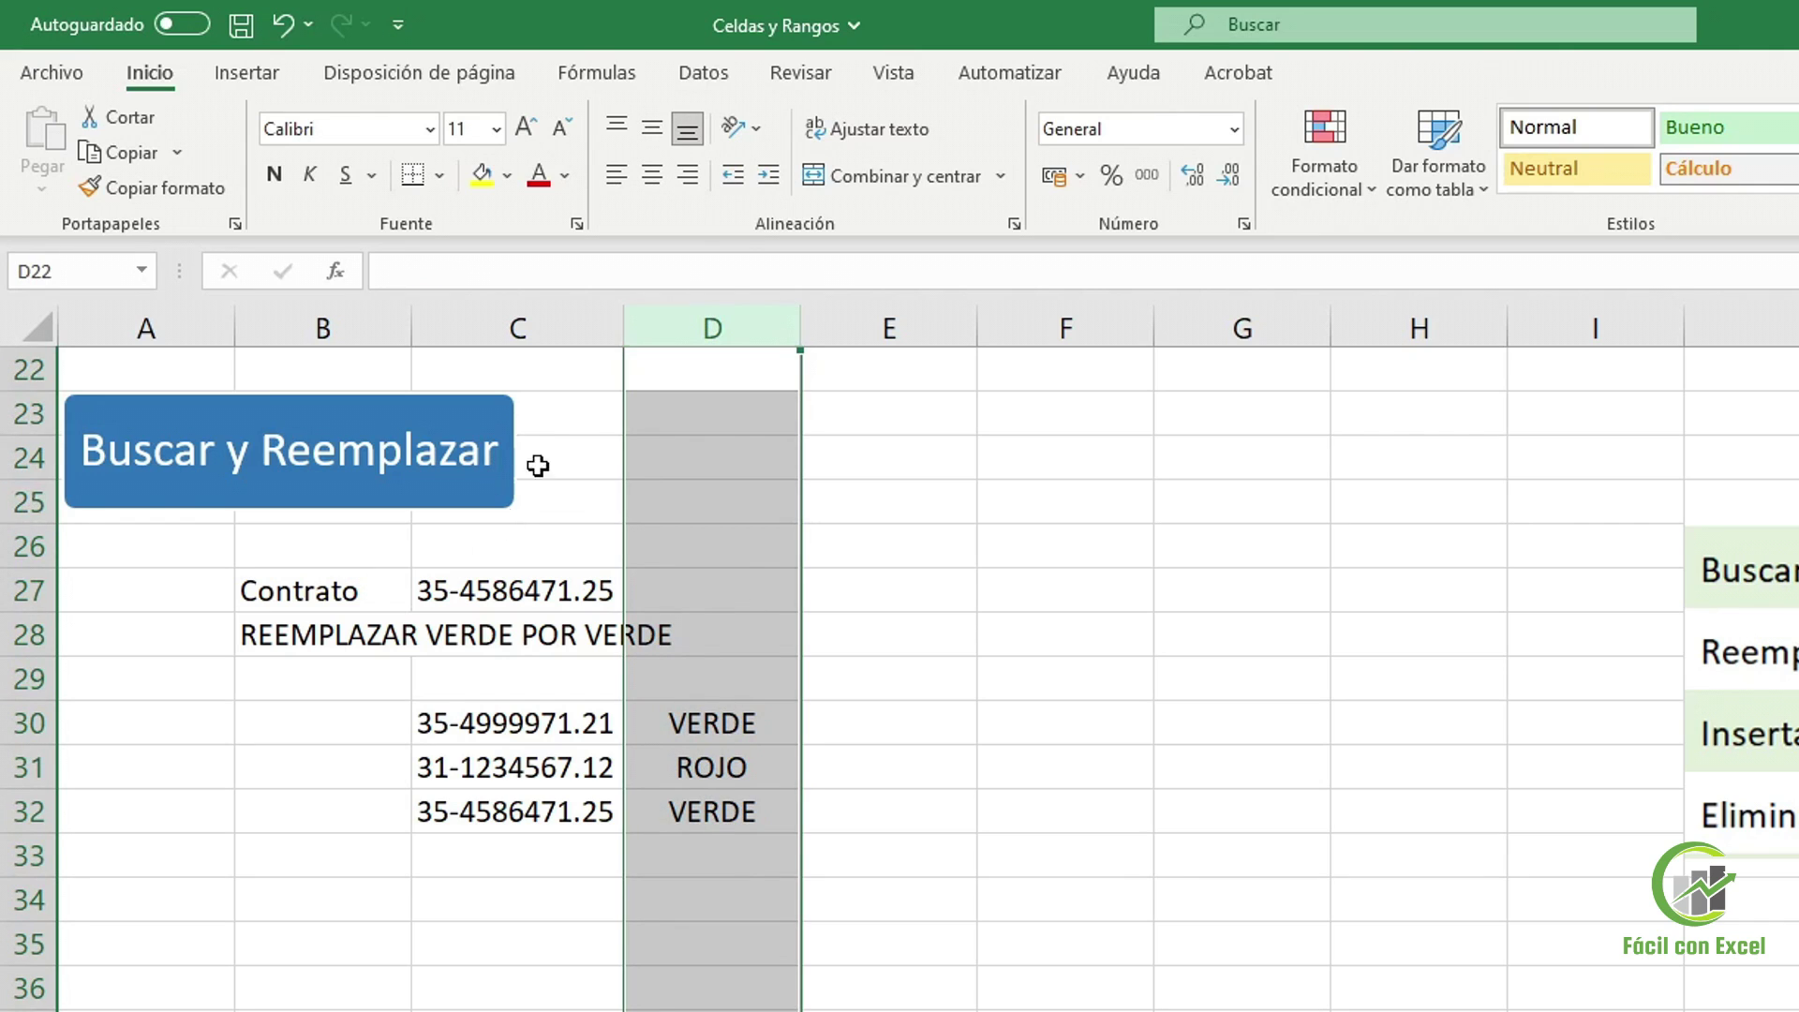
pyautogui.click(30, 811)
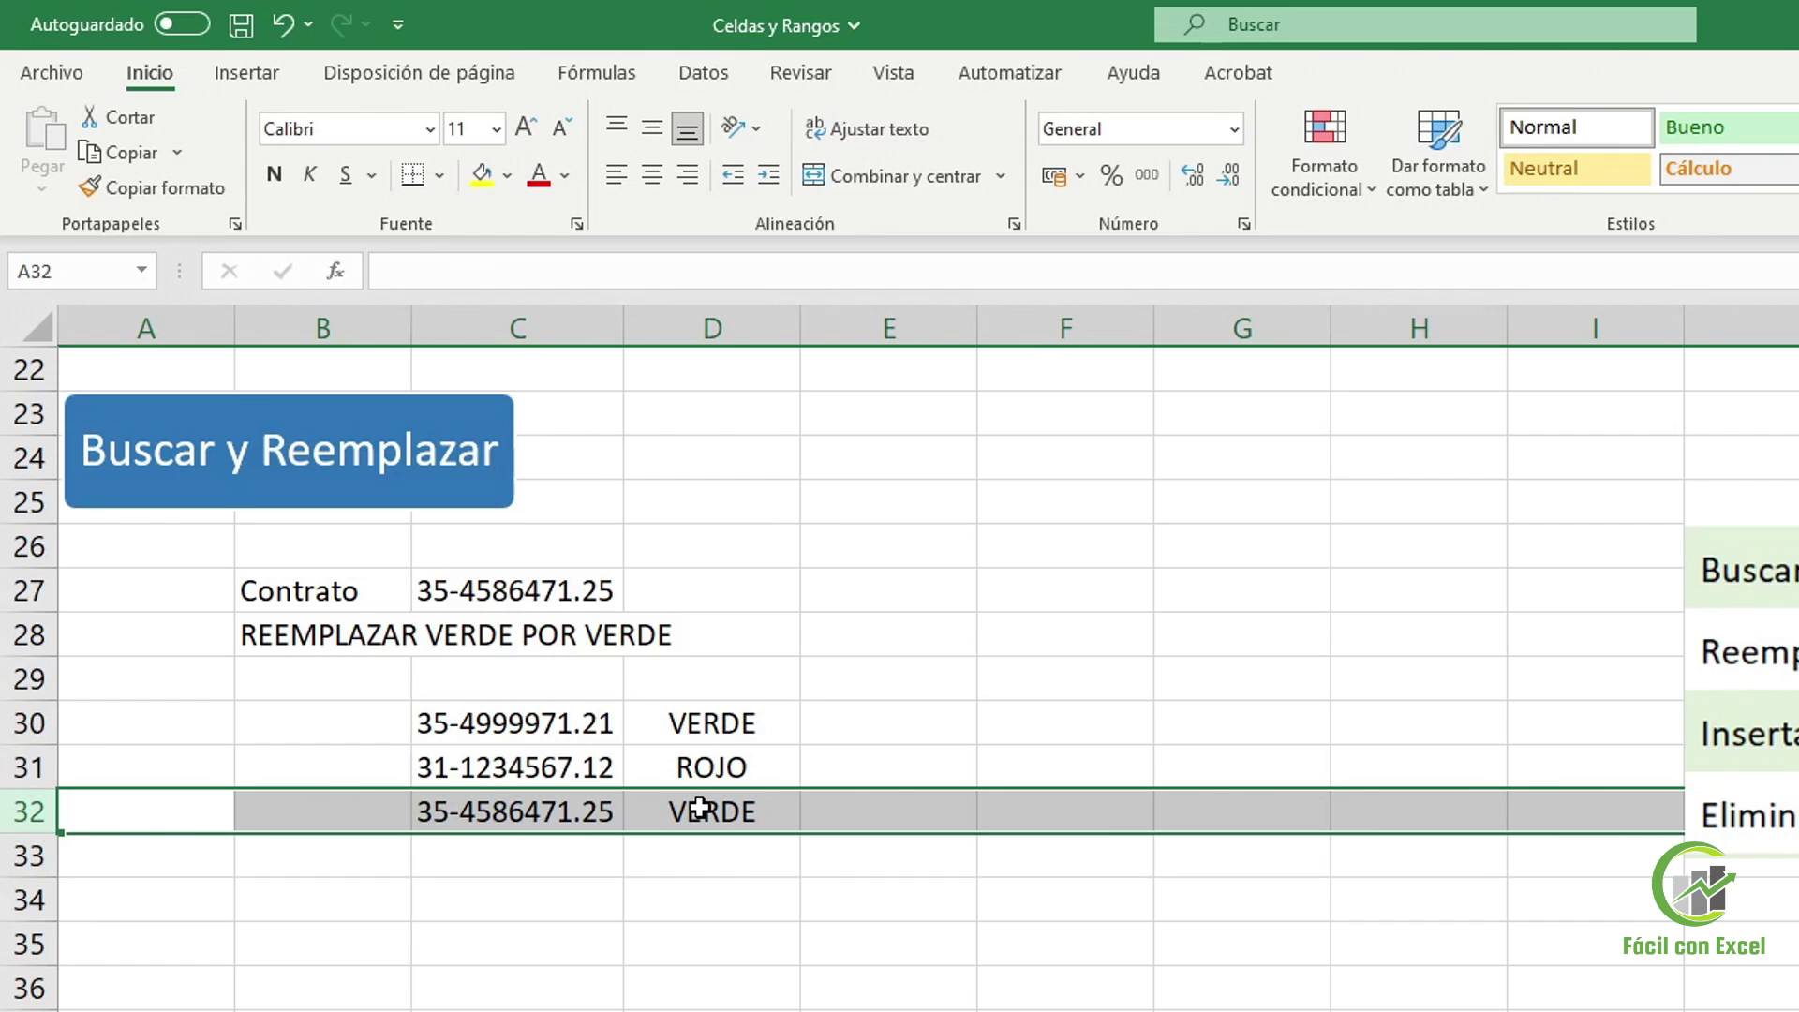
pyautogui.click(900, 759)
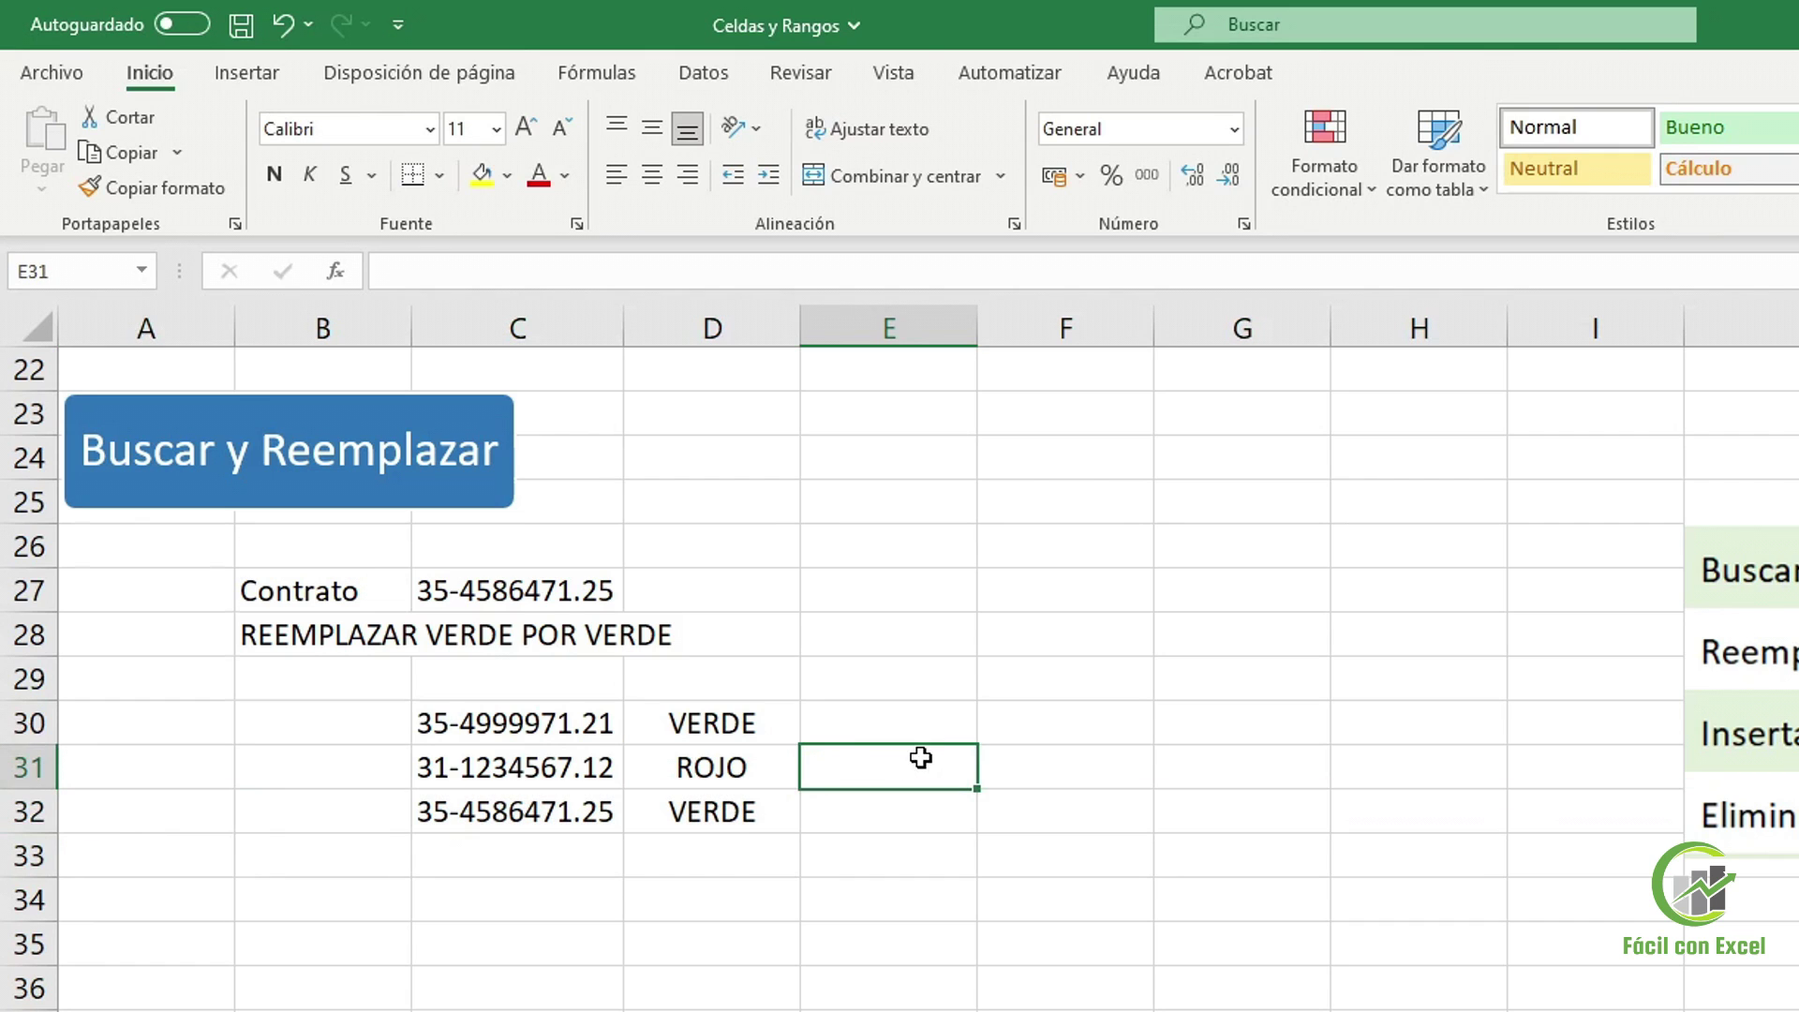
# Autofit column D to the text in the Combinar y Ajustar section and undo the width change
pyautogui.scroll(-6, 984, 787)
pyautogui.hotkey('ctrl', 'z')
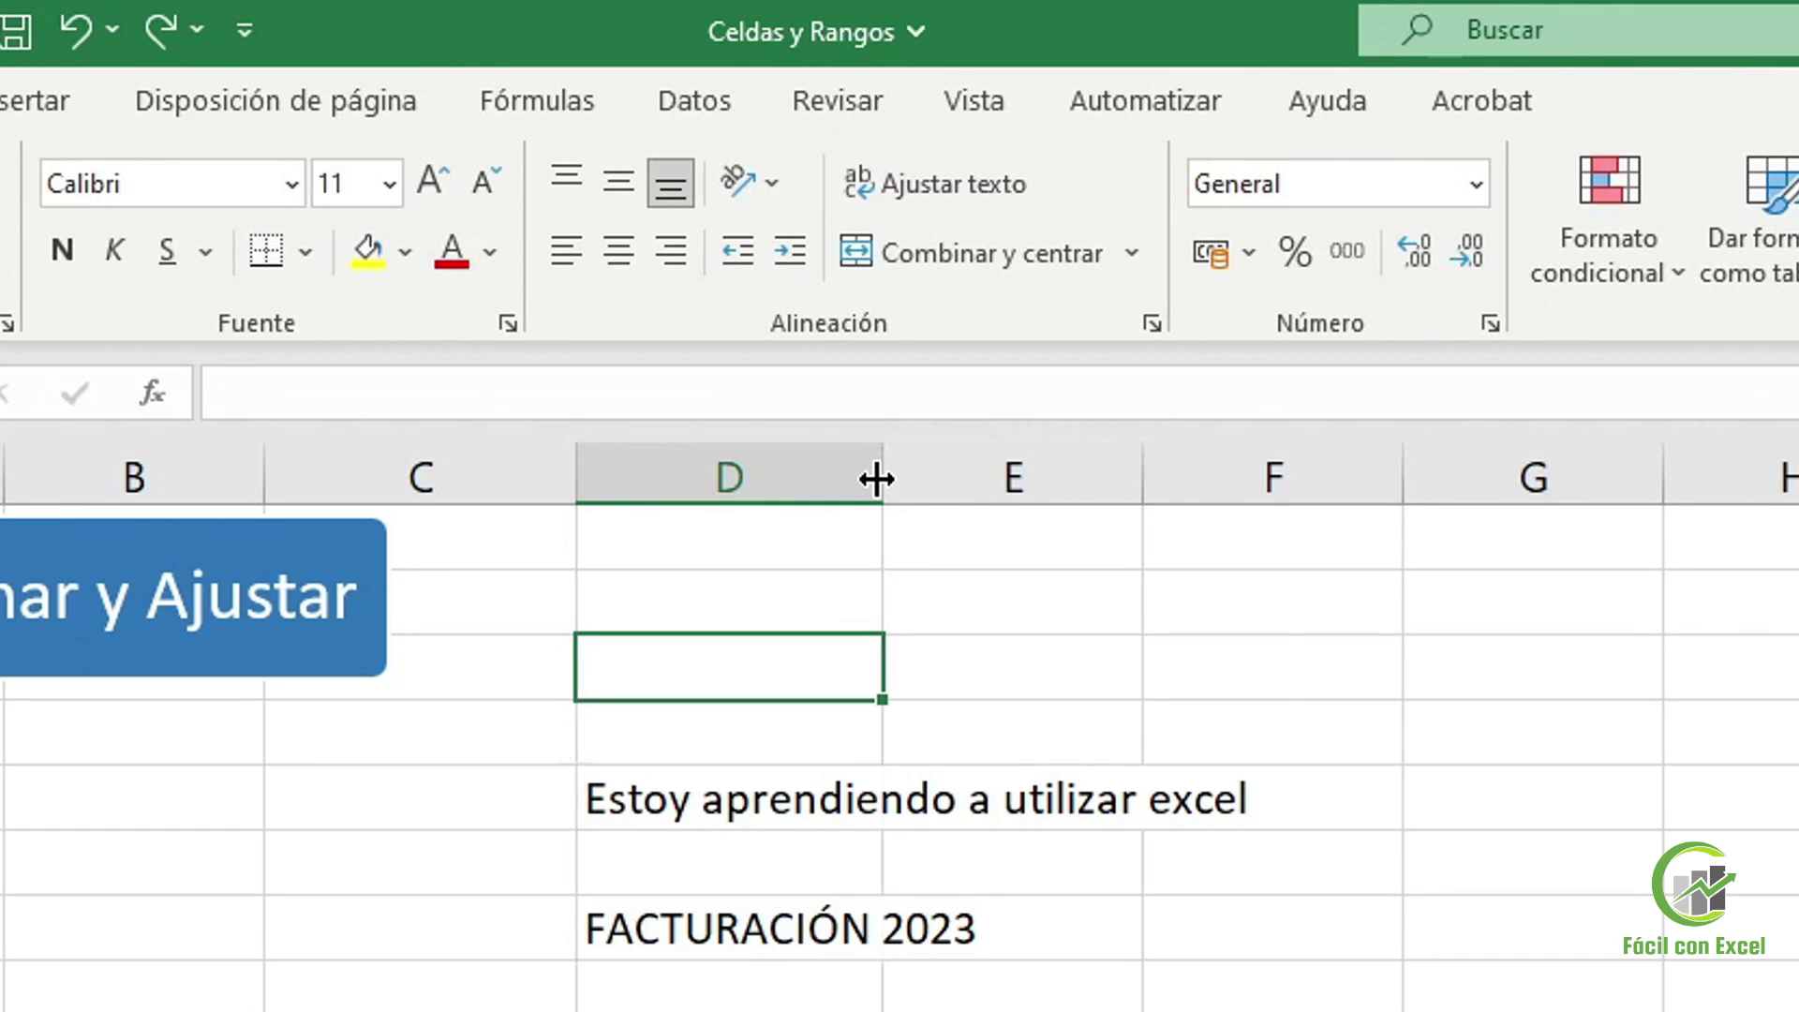
pyautogui.doubleClick(877, 479)
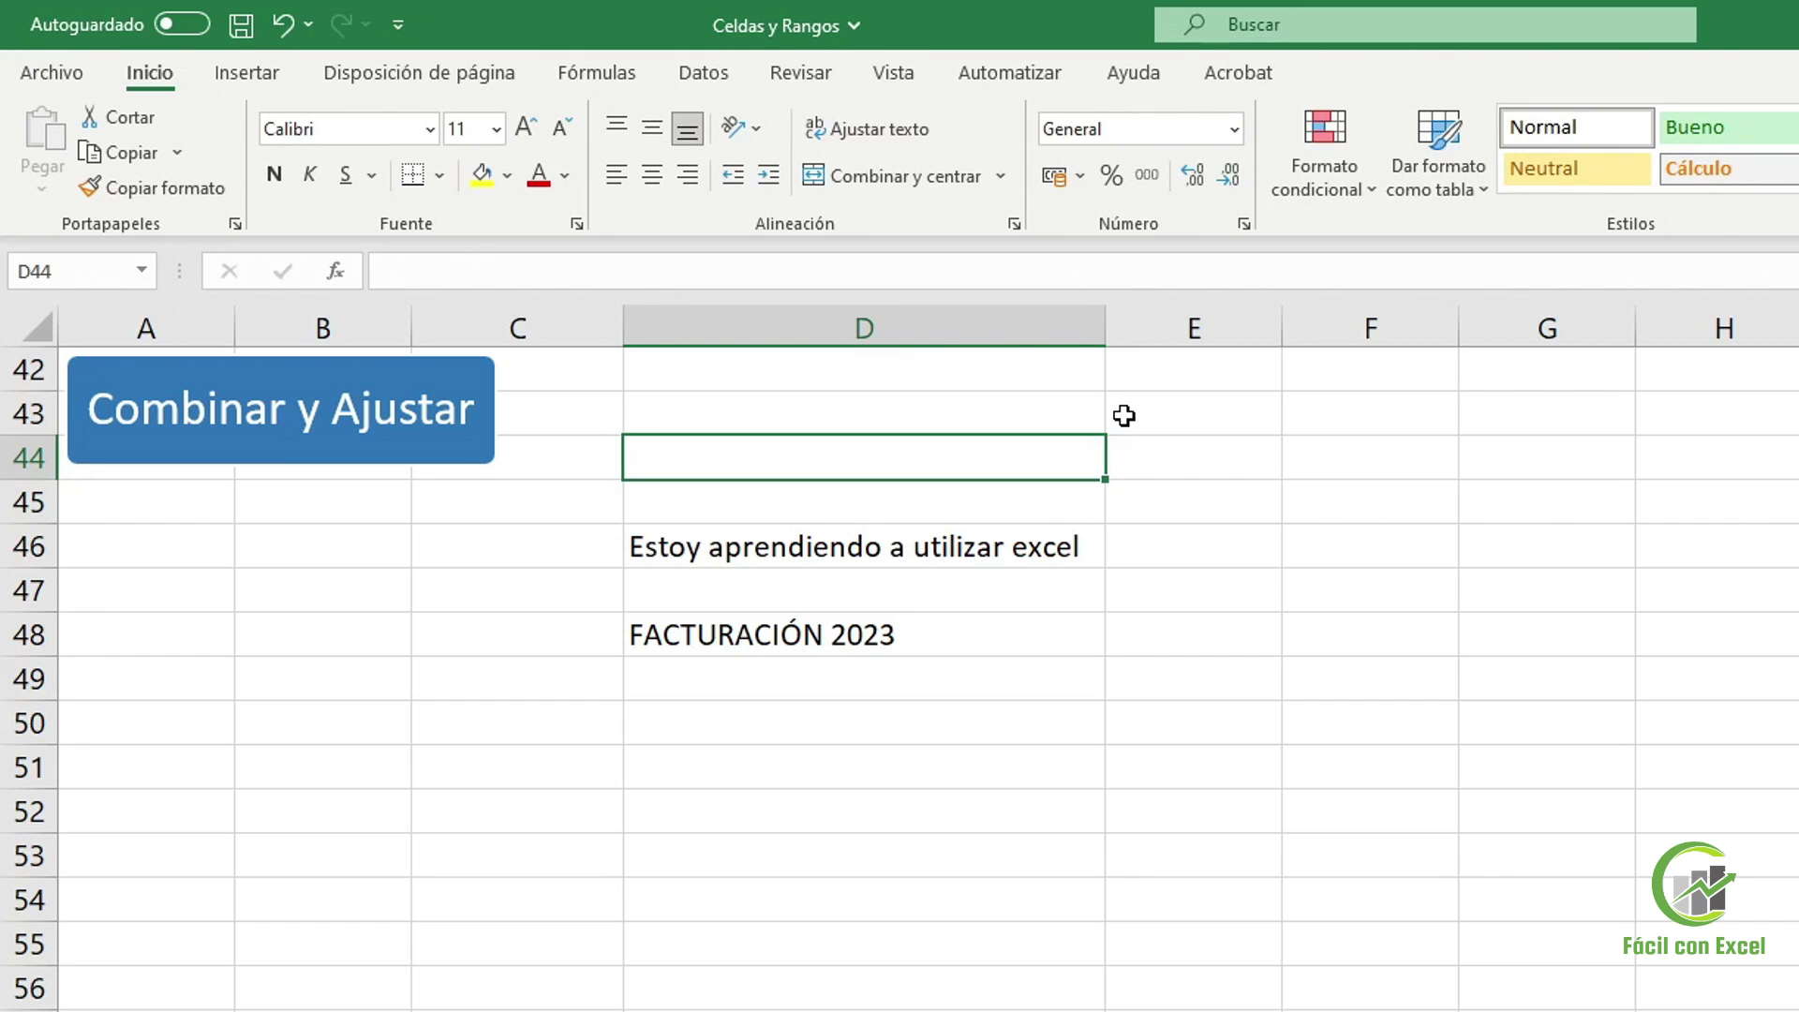
pyautogui.hotkey('ctrl', 'z')
# Fill cell D46 with yellow and merge and center it across D46:F46
pyautogui.click(763, 548)
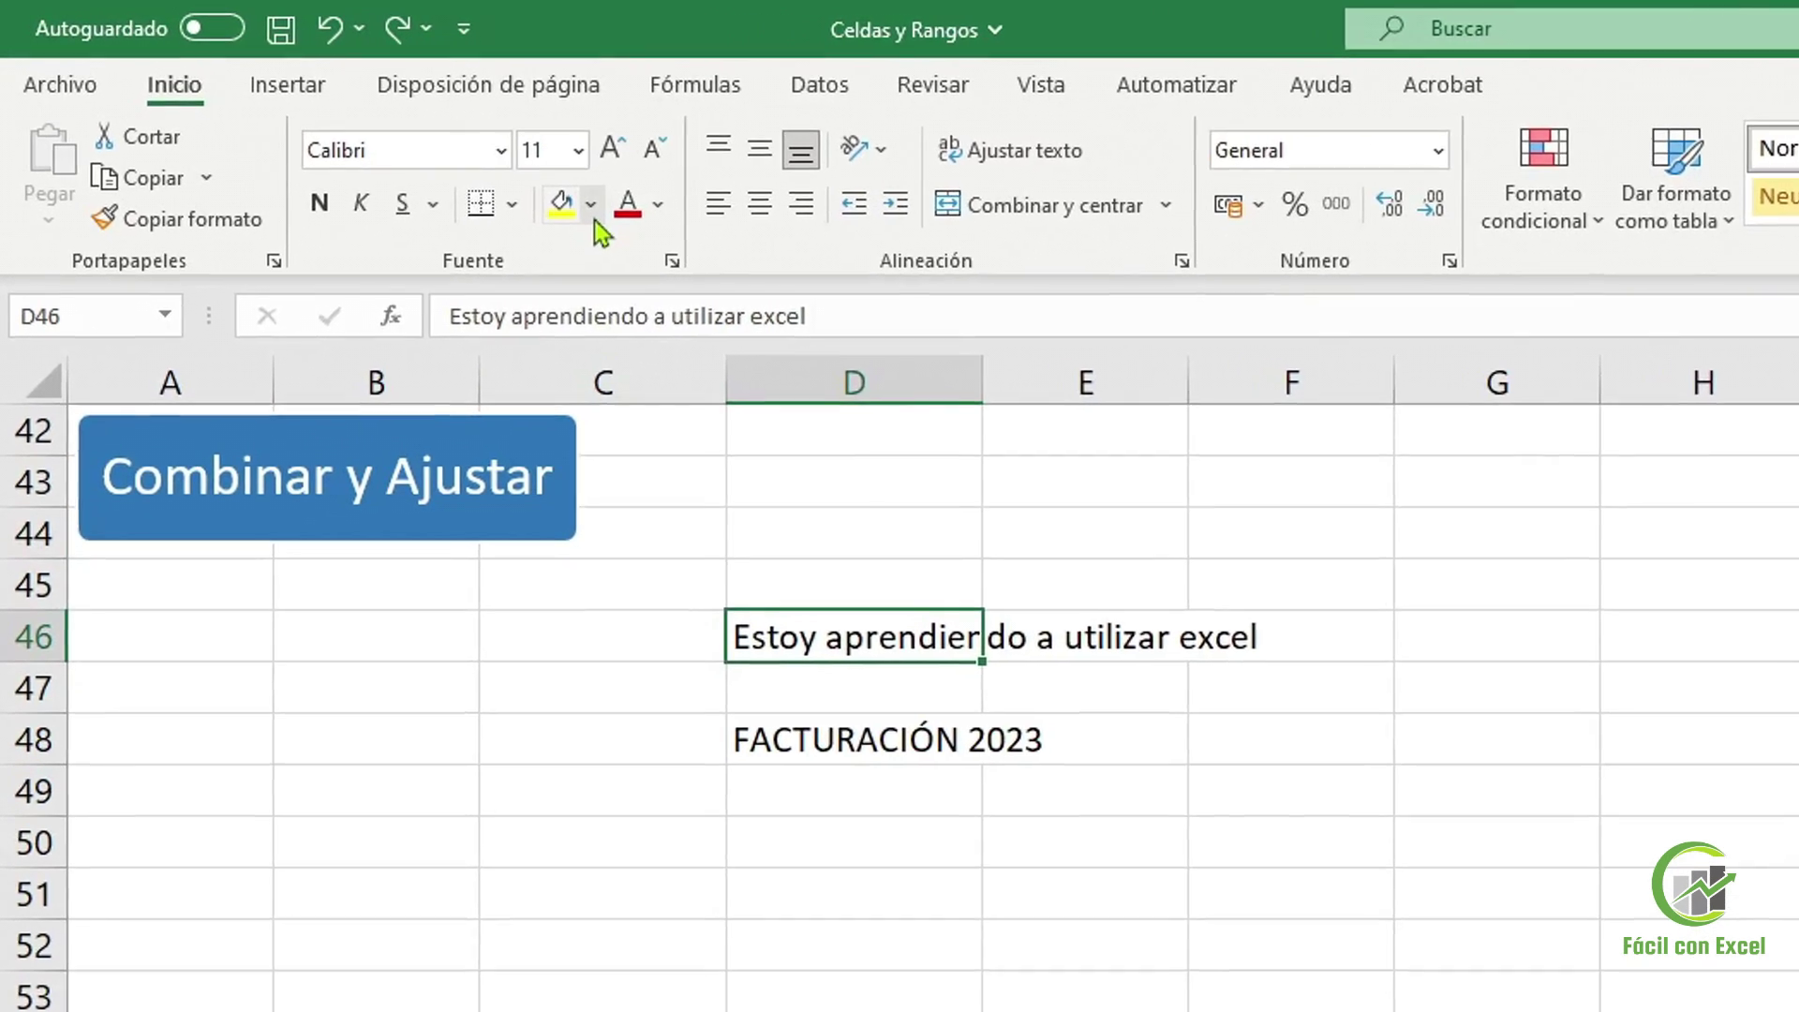
pyautogui.click(592, 218)
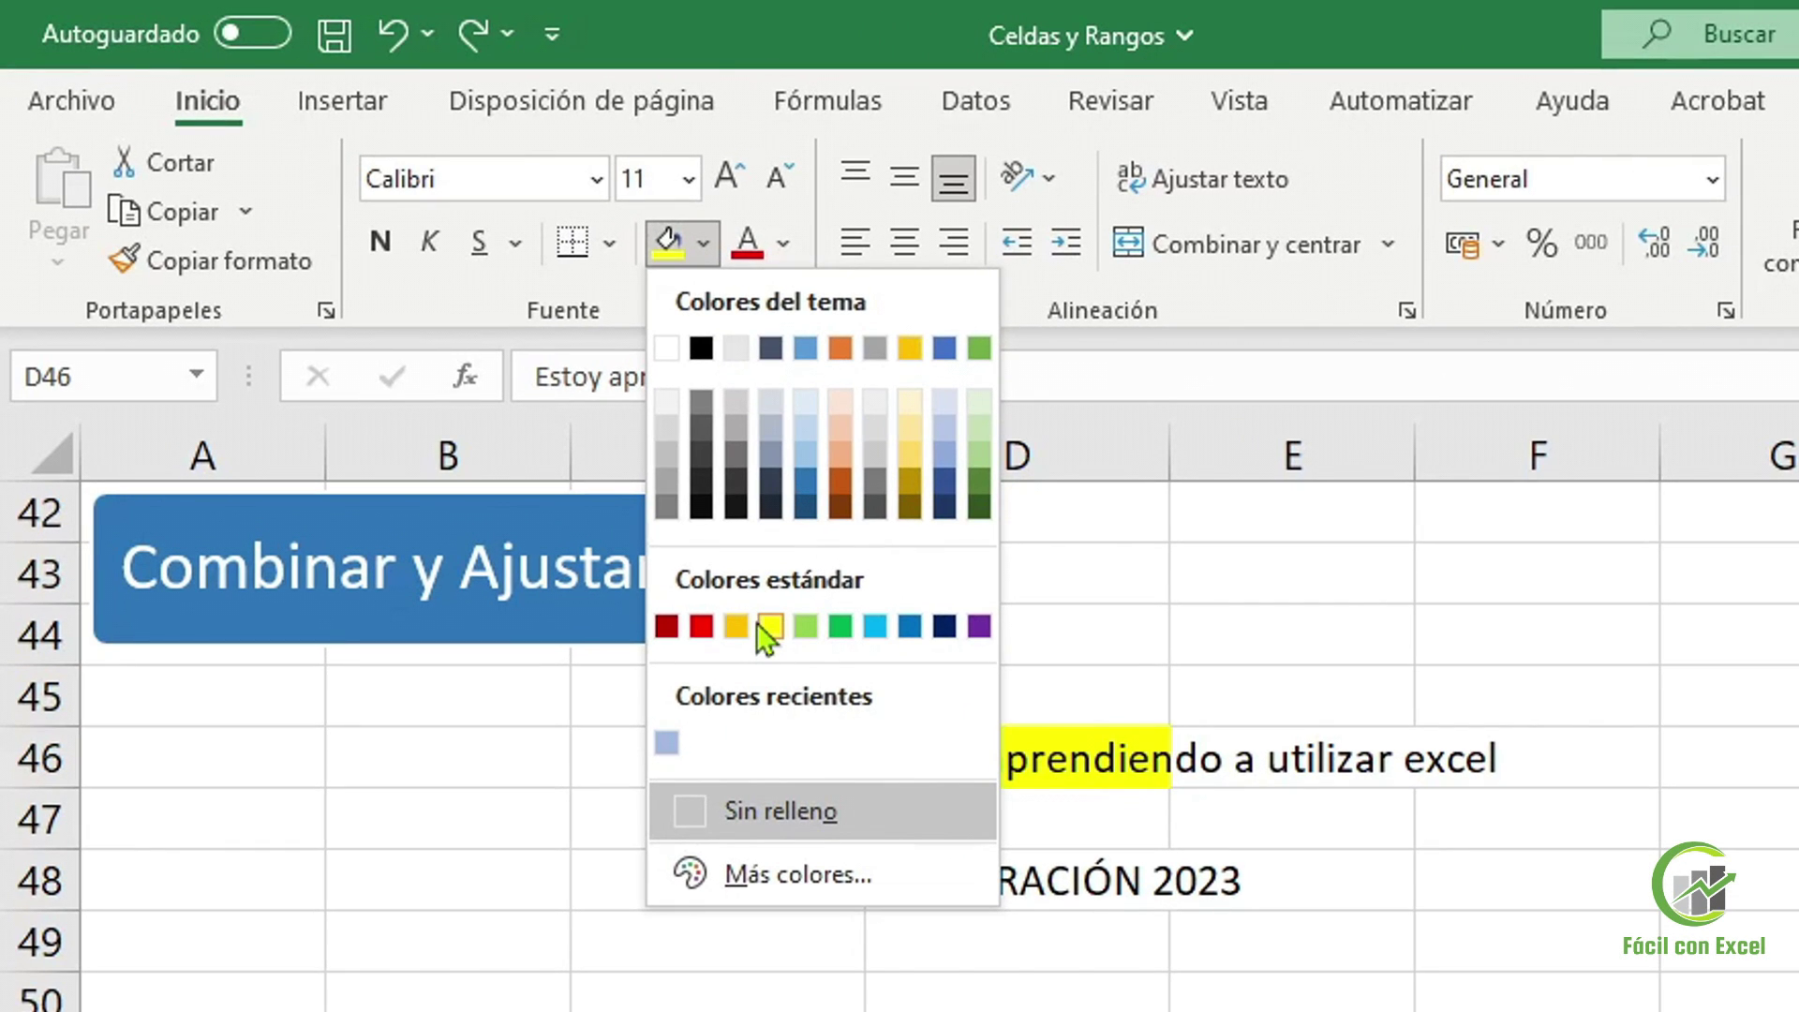
pyautogui.click(761, 626)
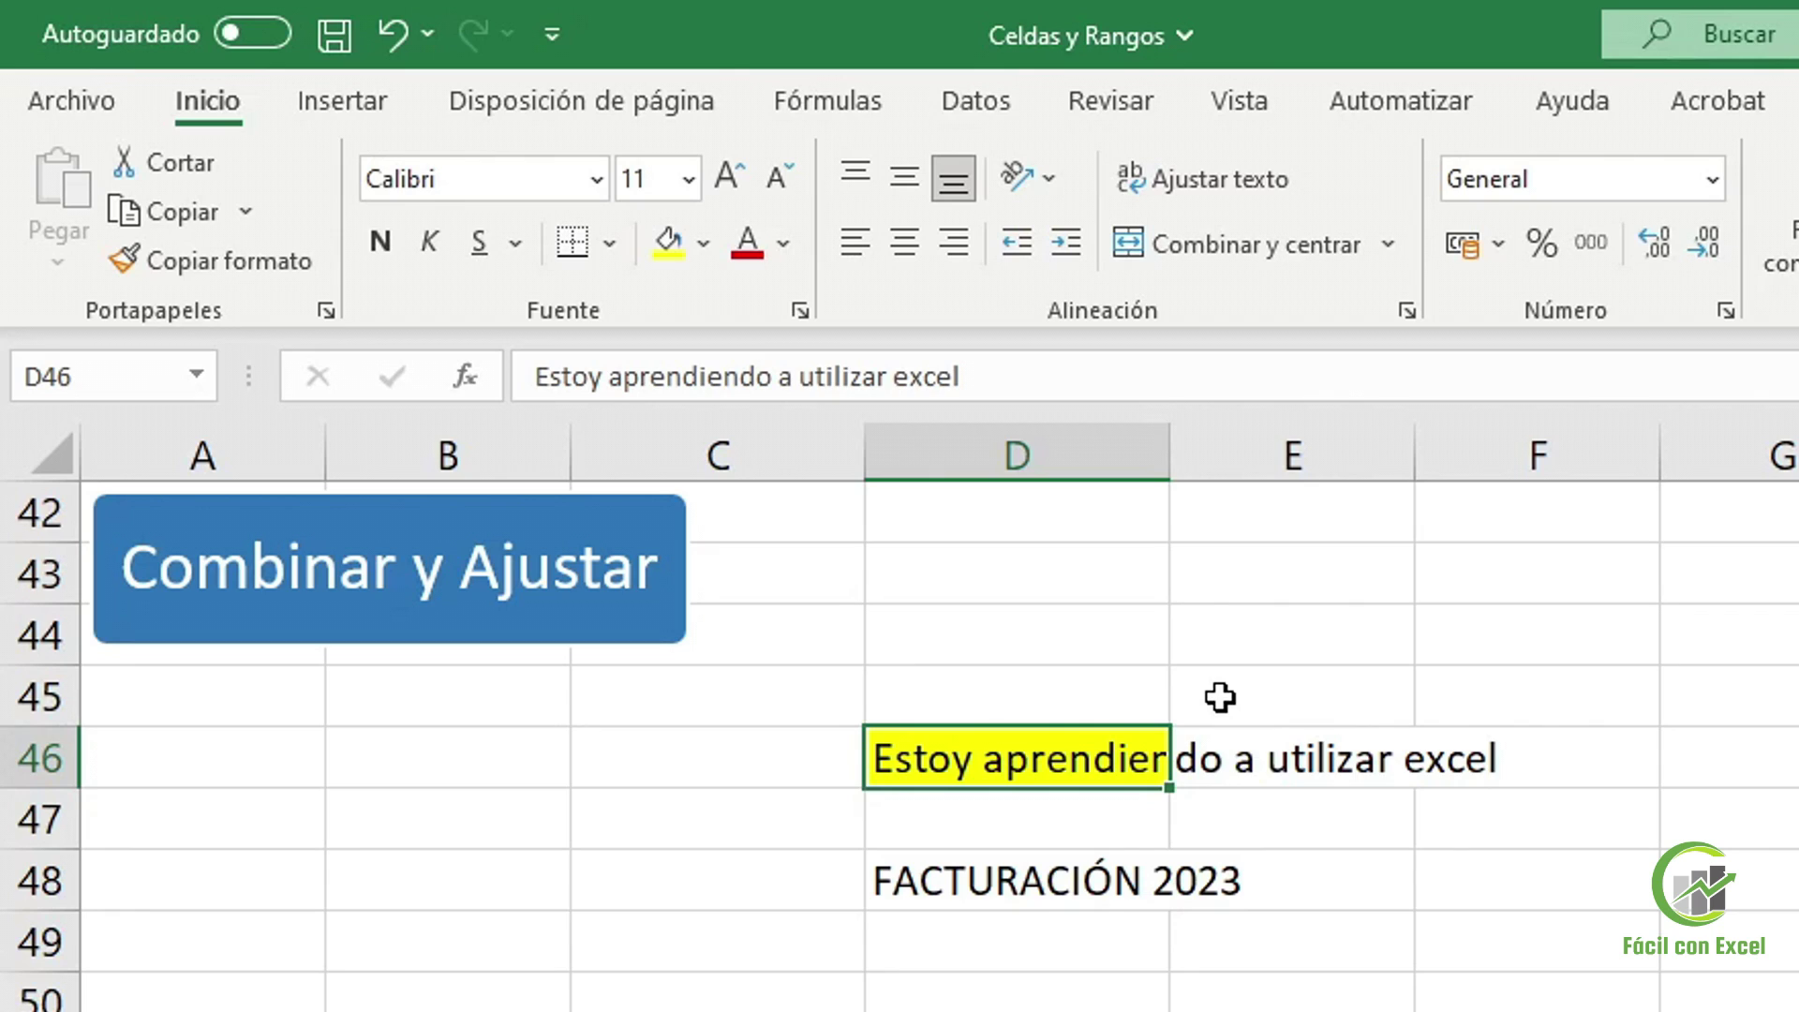
pyautogui.moveTo(1068, 751); pyautogui.dragTo(1587, 756)
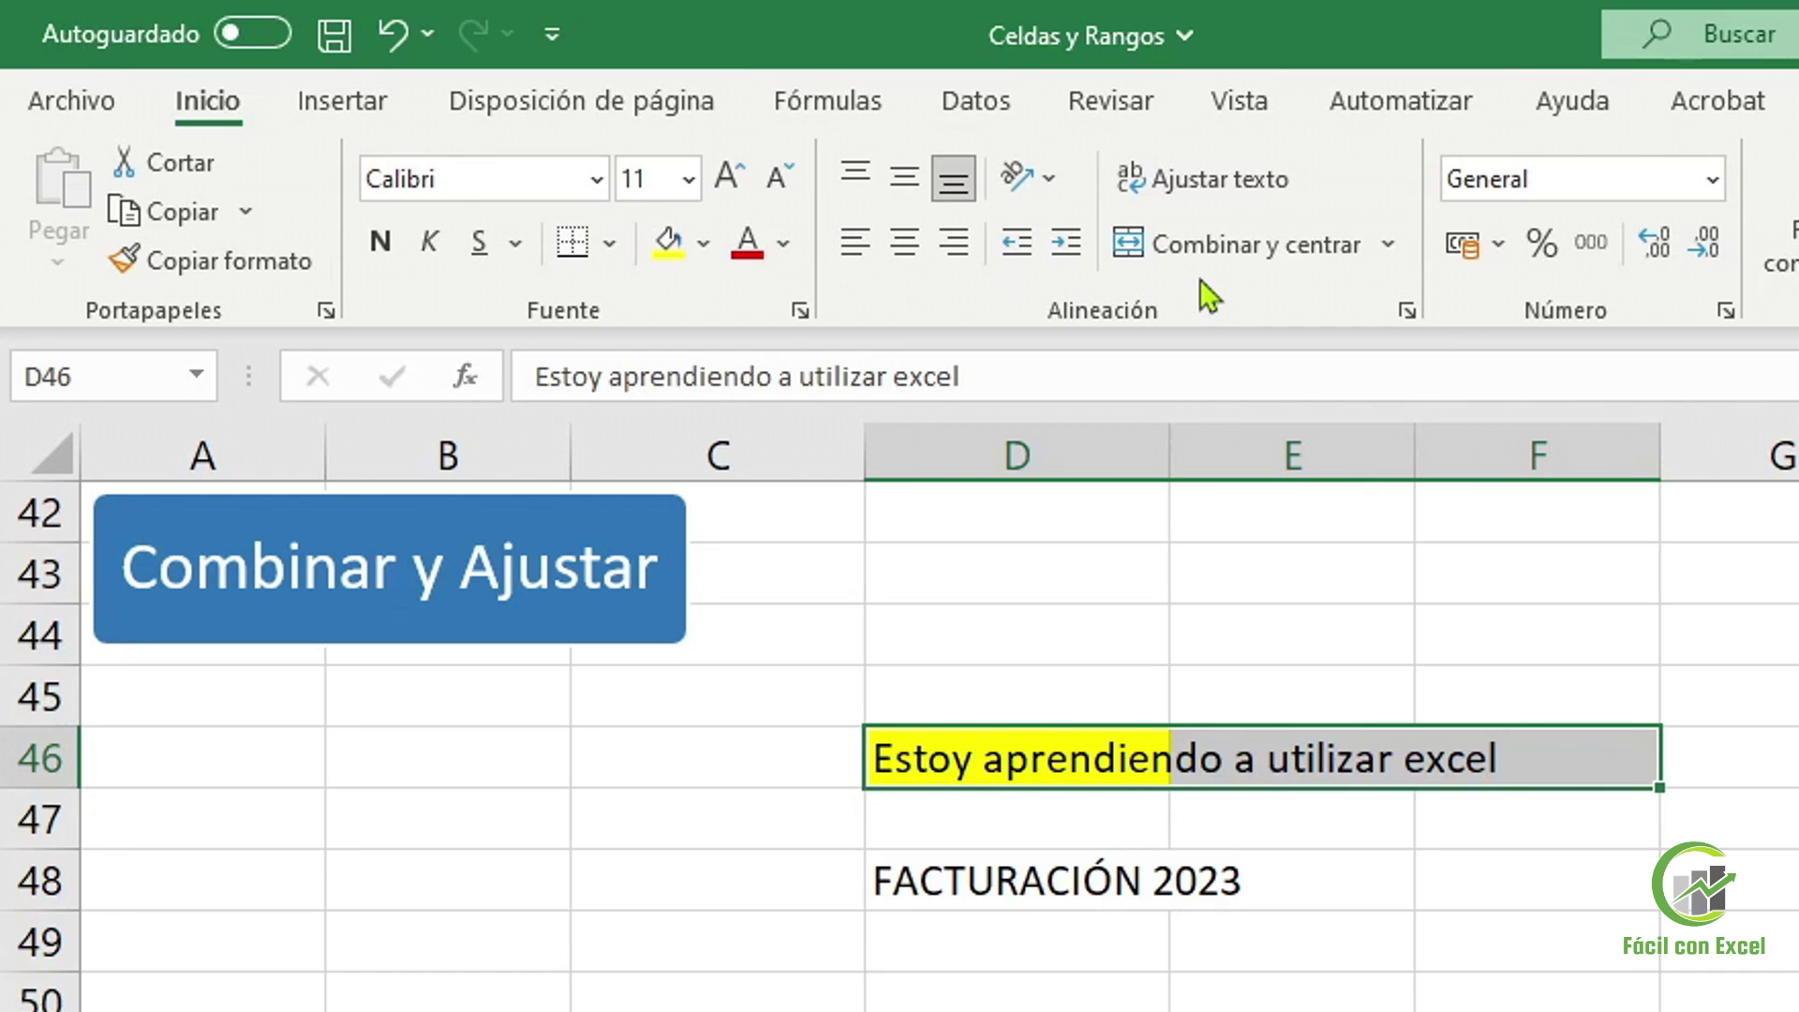
pyautogui.click(1265, 252)
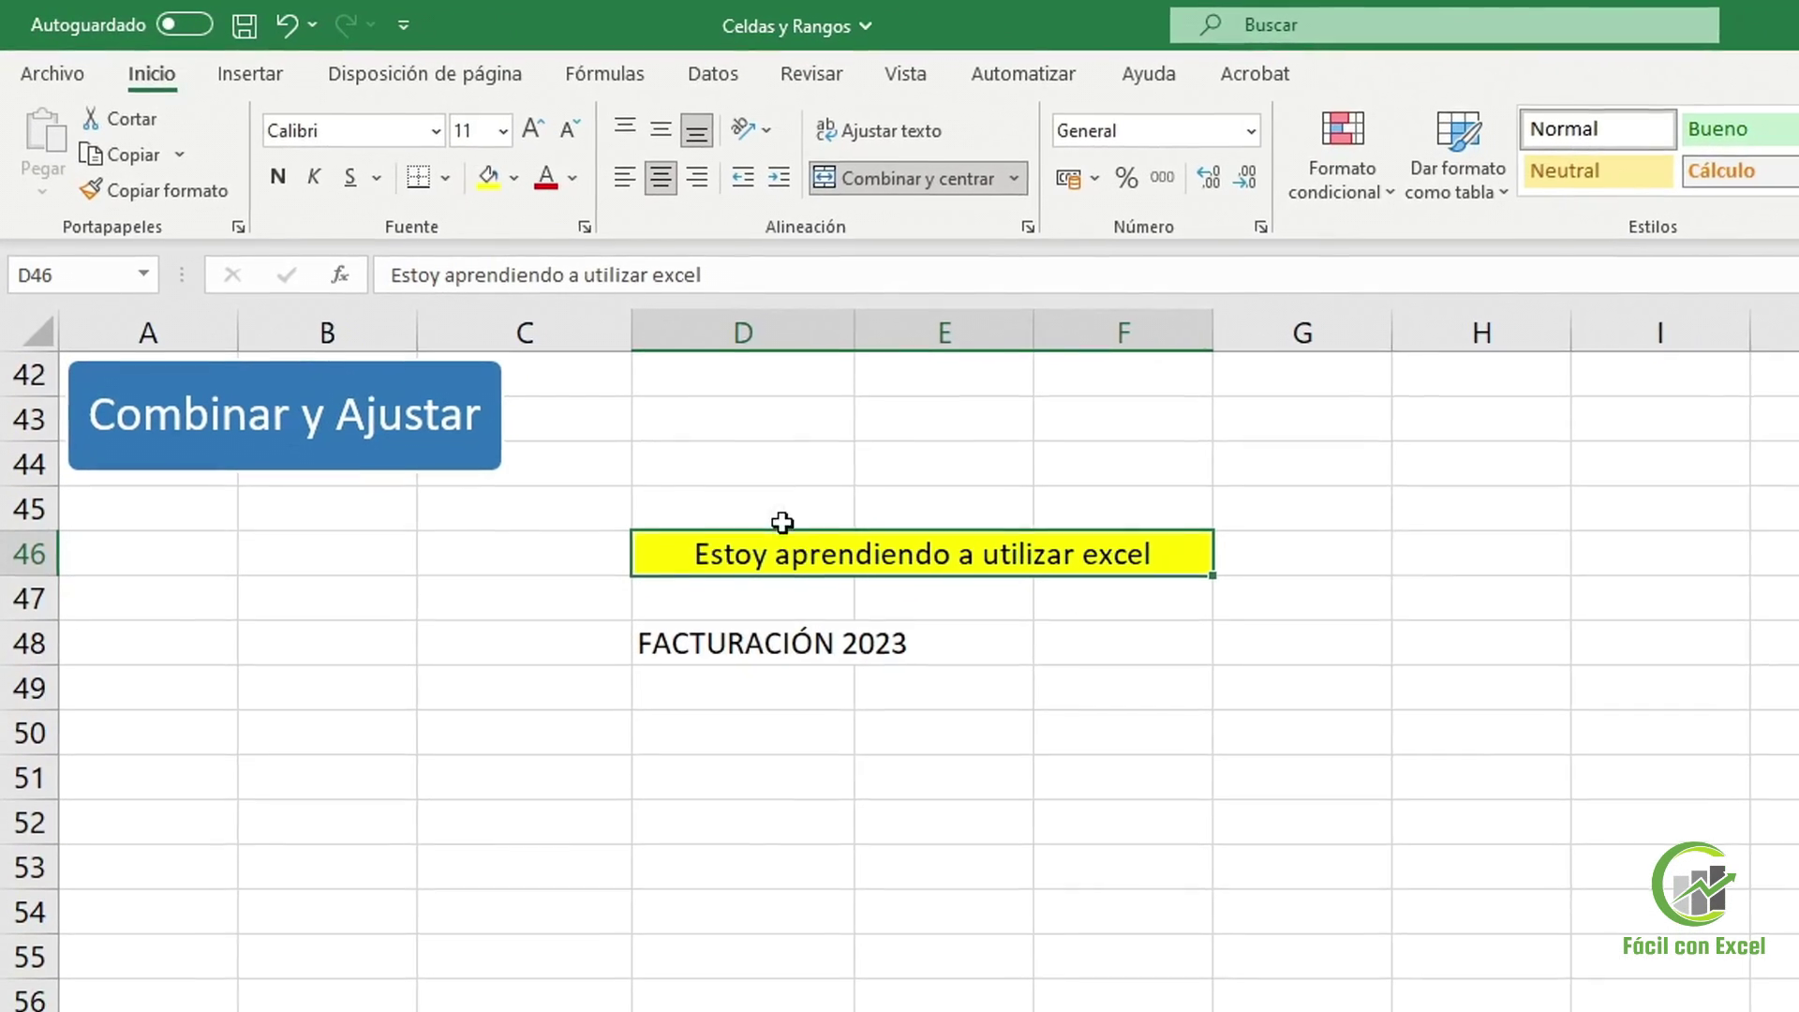
# Make the text of the merged cell D46 bold and dark blue
pyautogui.click(281, 178)
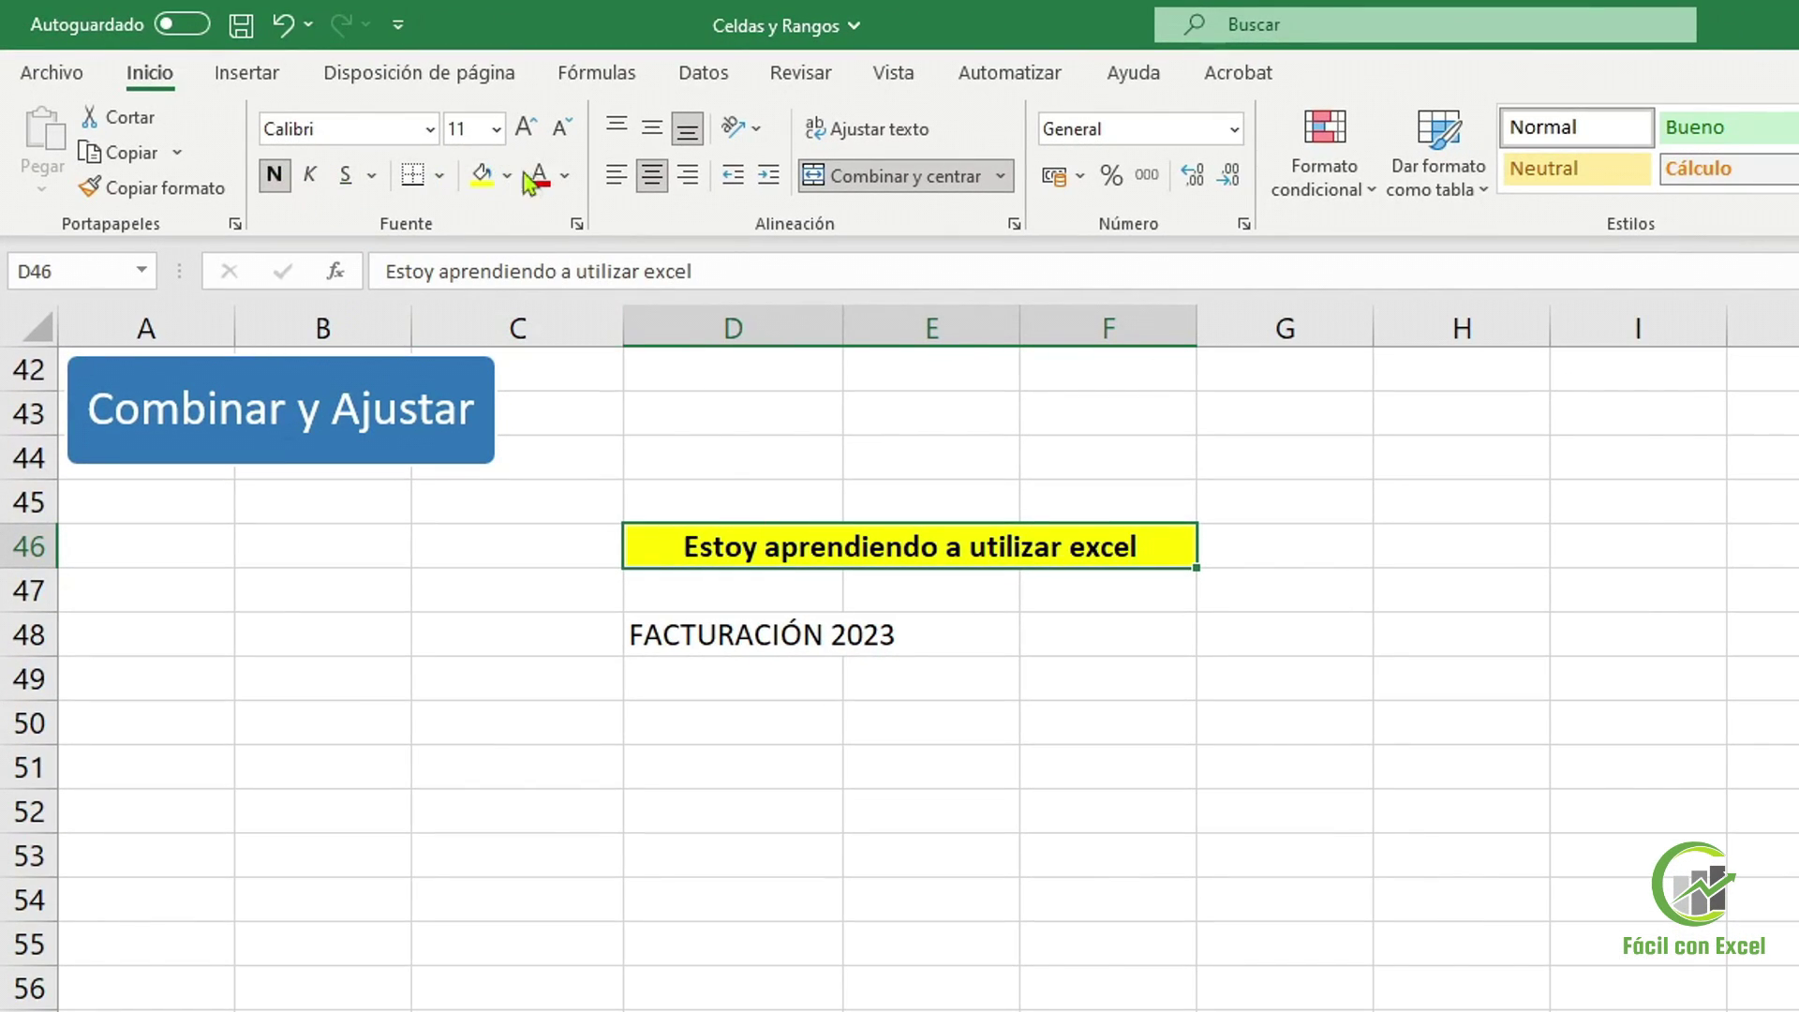
pyautogui.click(565, 180)
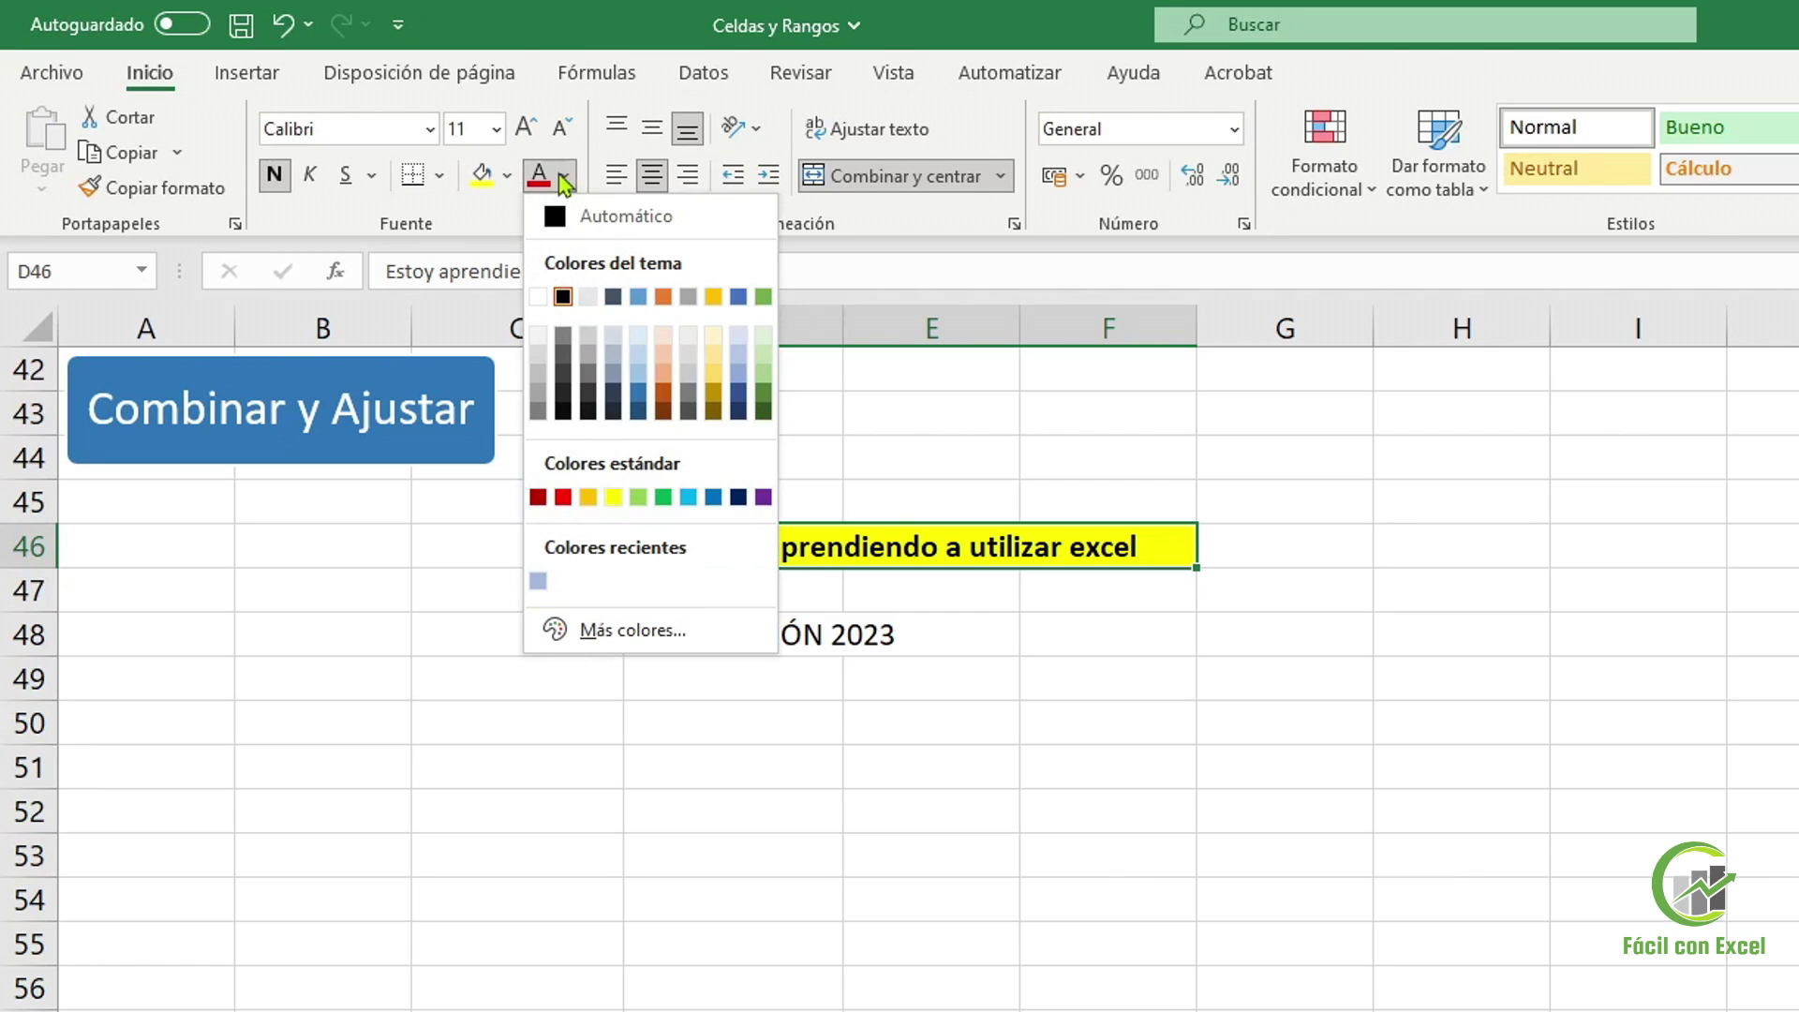
pyautogui.click(739, 409)
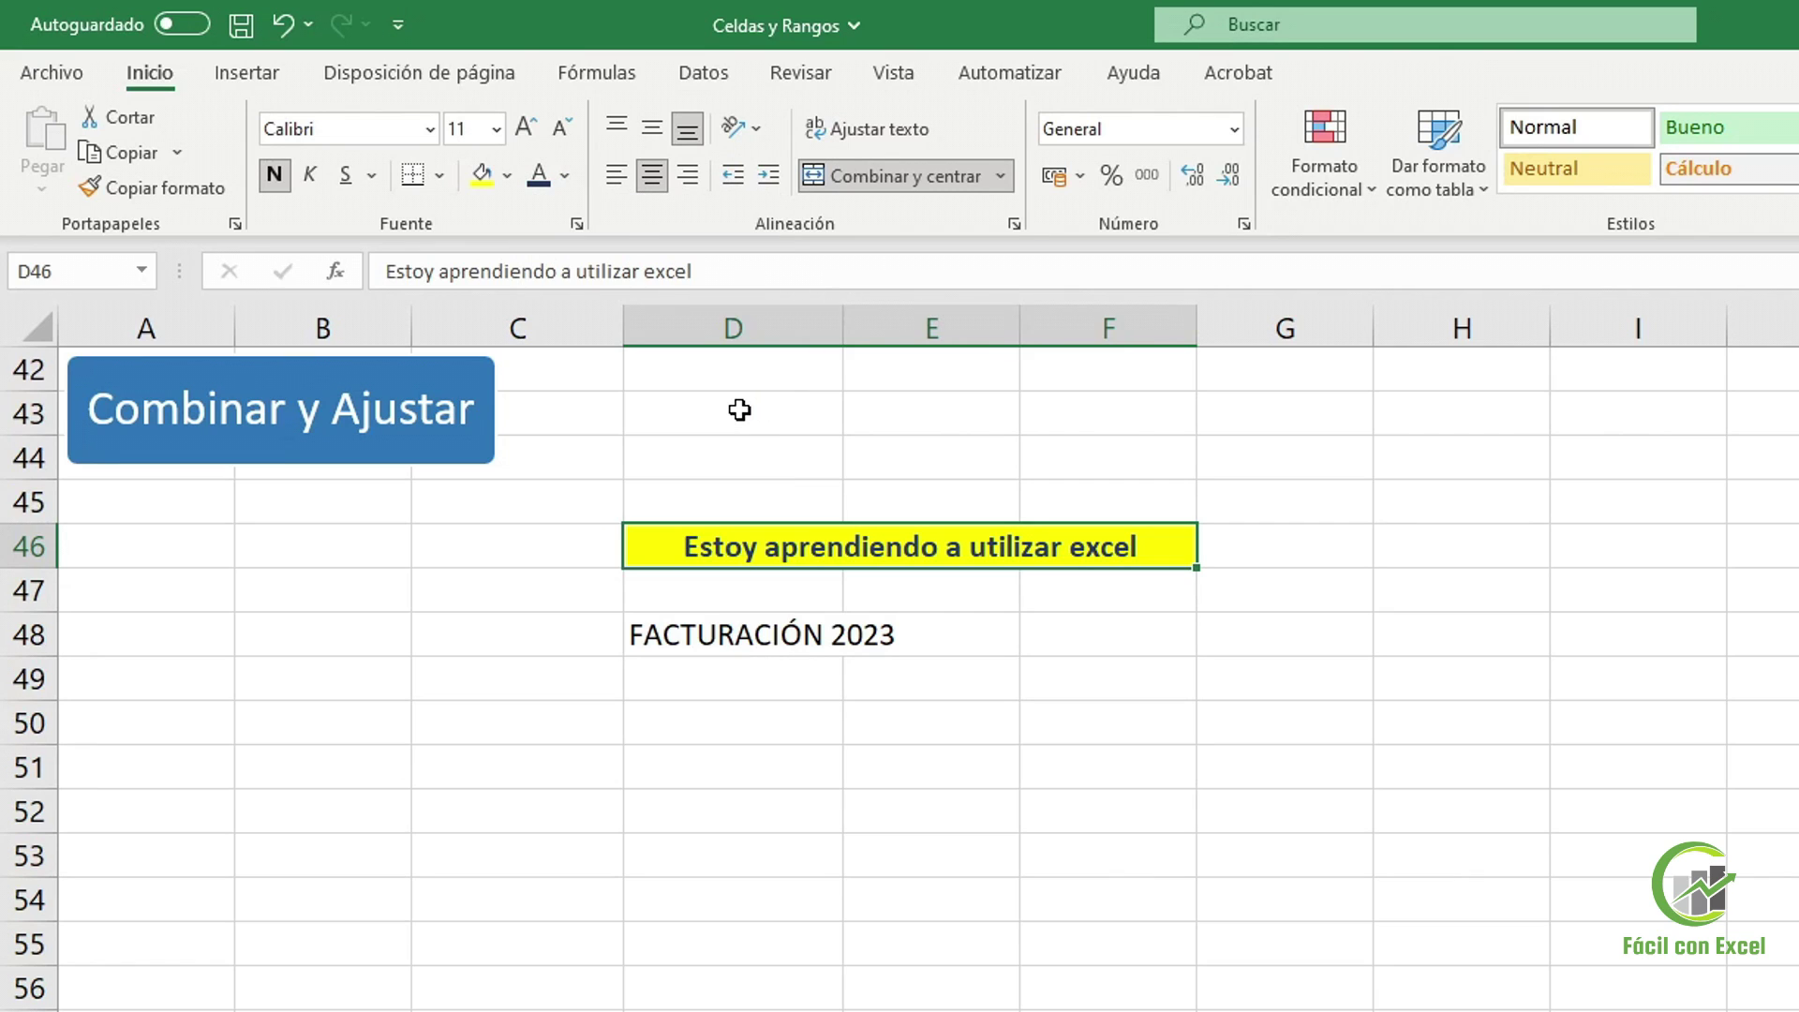
# Merge and center the FACTURACIÓN 2023 title across the range D48:E53
pyautogui.click(727, 630)
pyautogui.moveTo(727, 642); pyautogui.dragTo(726, 852)
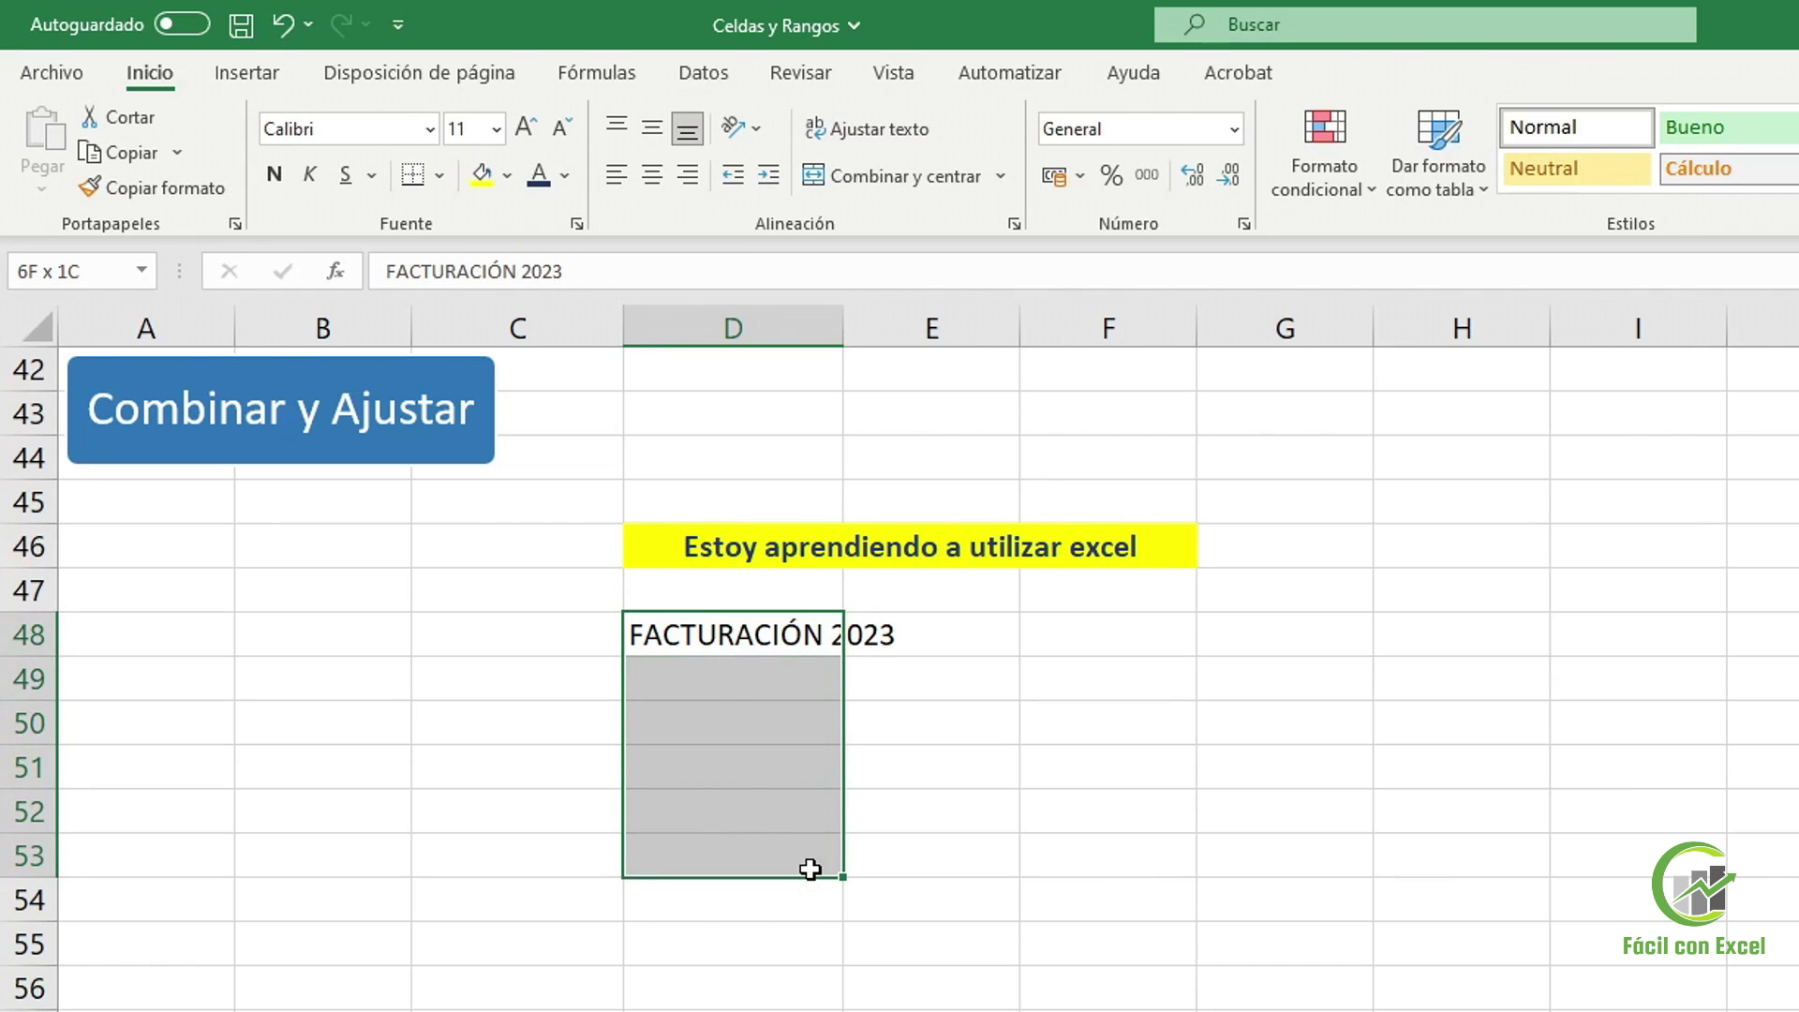
pyautogui.moveTo(810, 870); pyautogui.dragTo(940, 880)
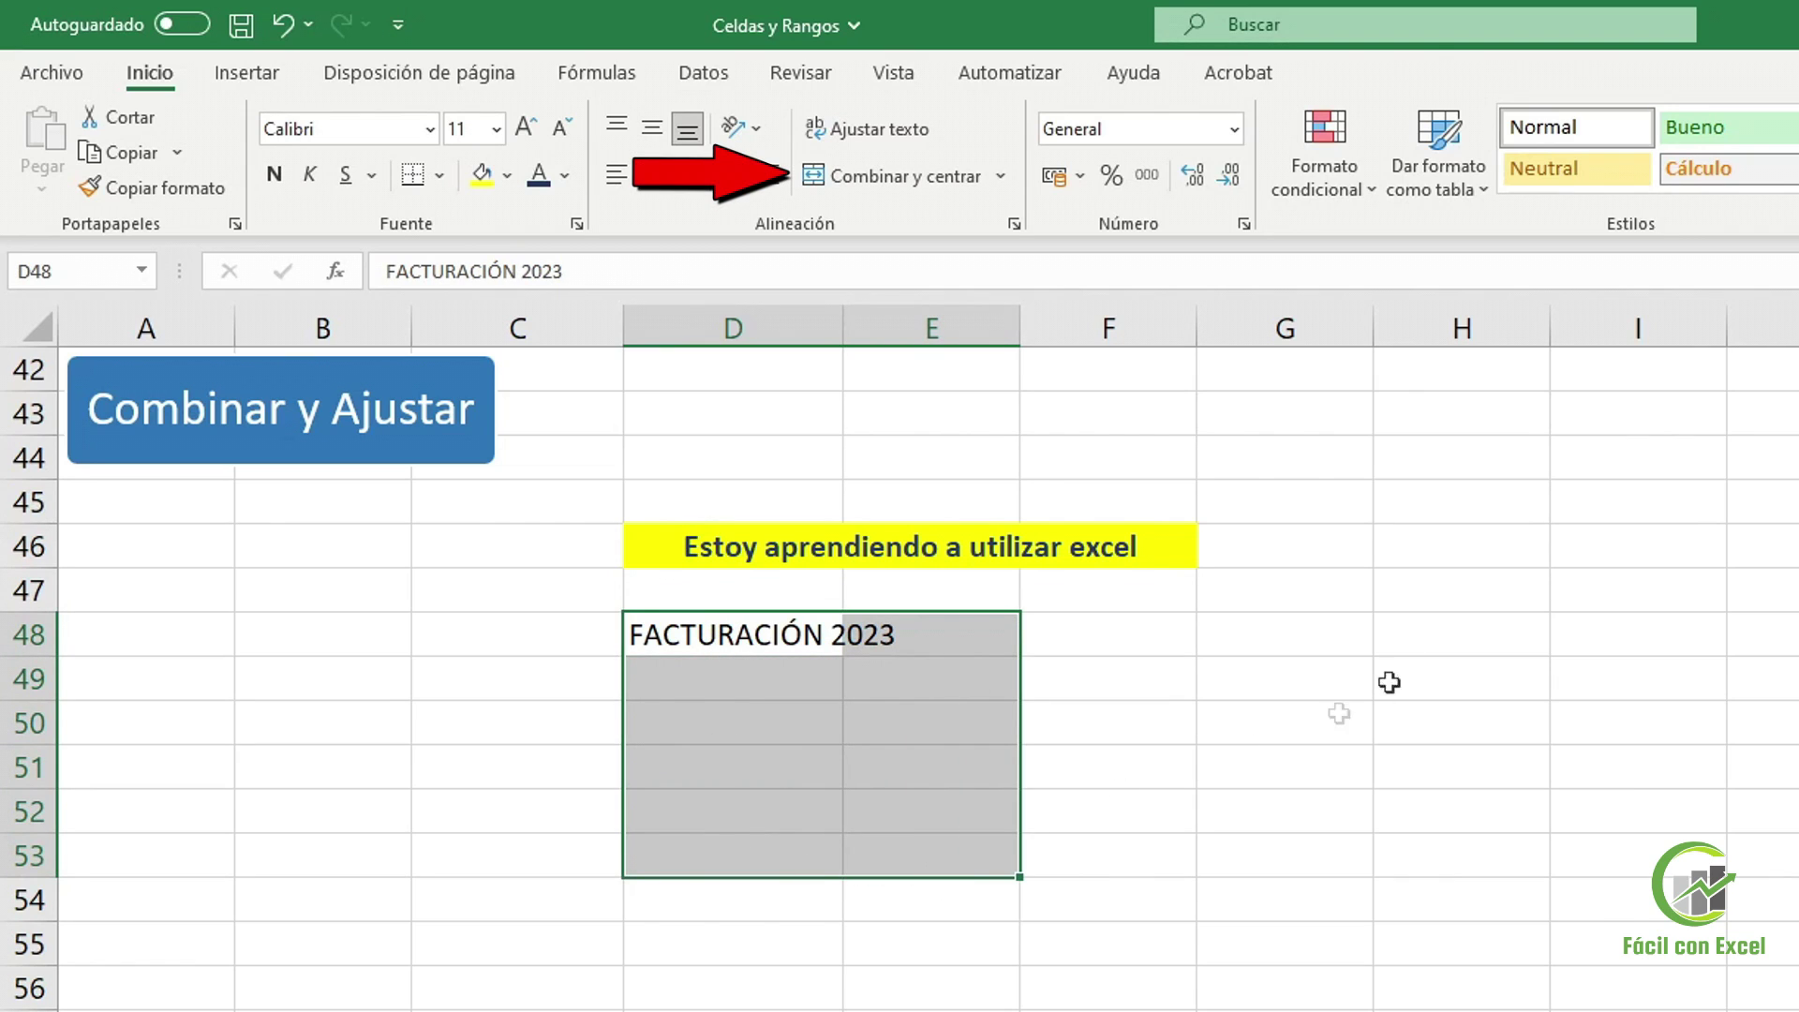
pyautogui.click(964, 178)
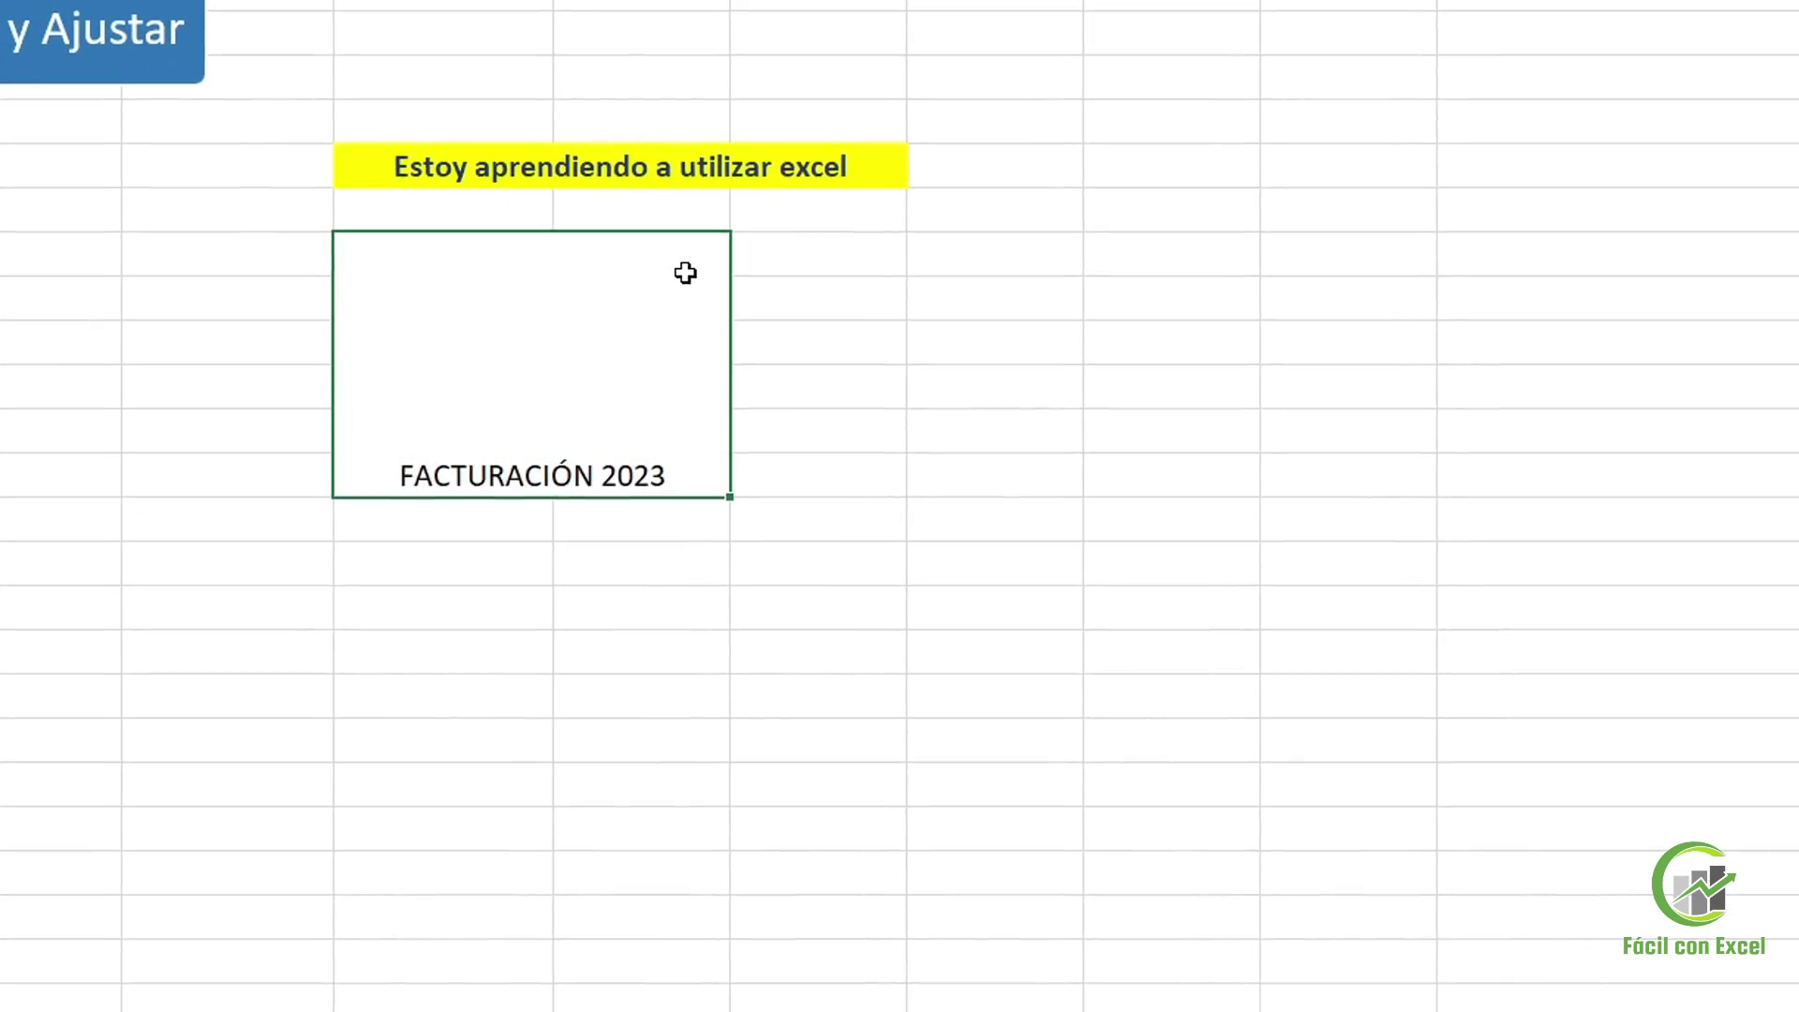
# Rotate the text of the merged FACTURACIÓN 2023 cell to an orientation of 62 degrees
pyautogui.rightClick(684, 272)
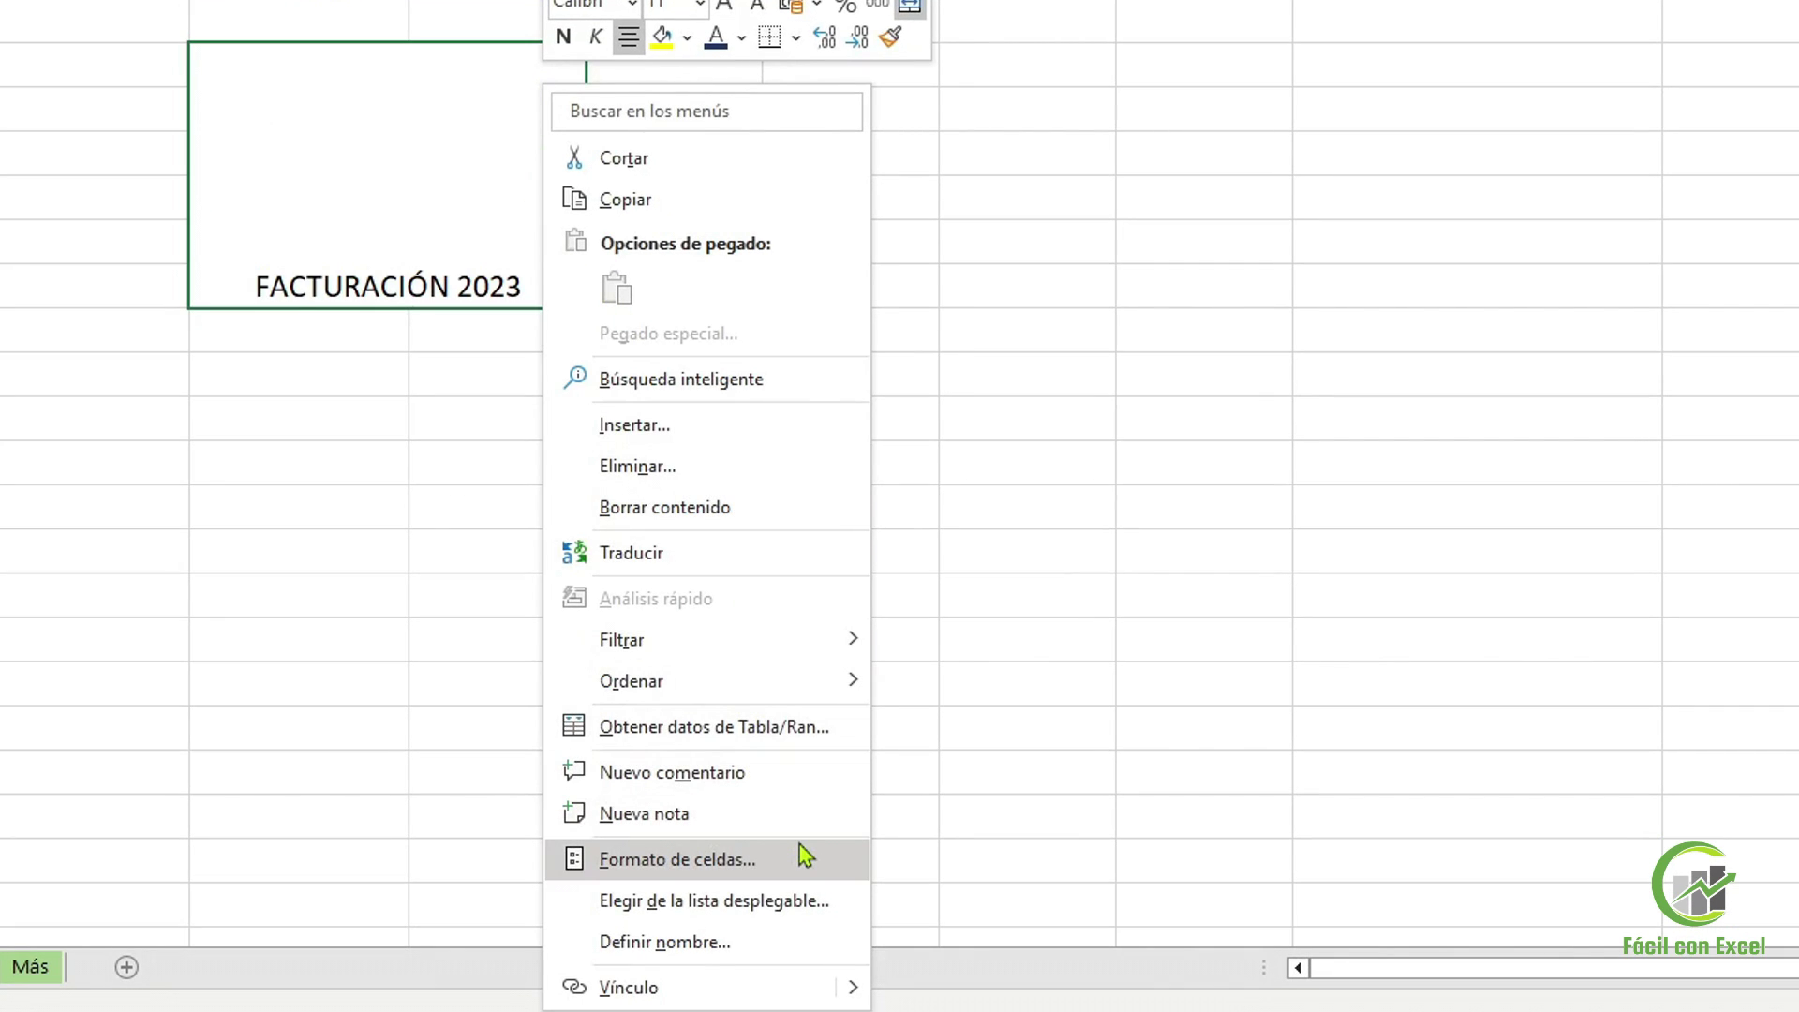
pyautogui.click(804, 856)
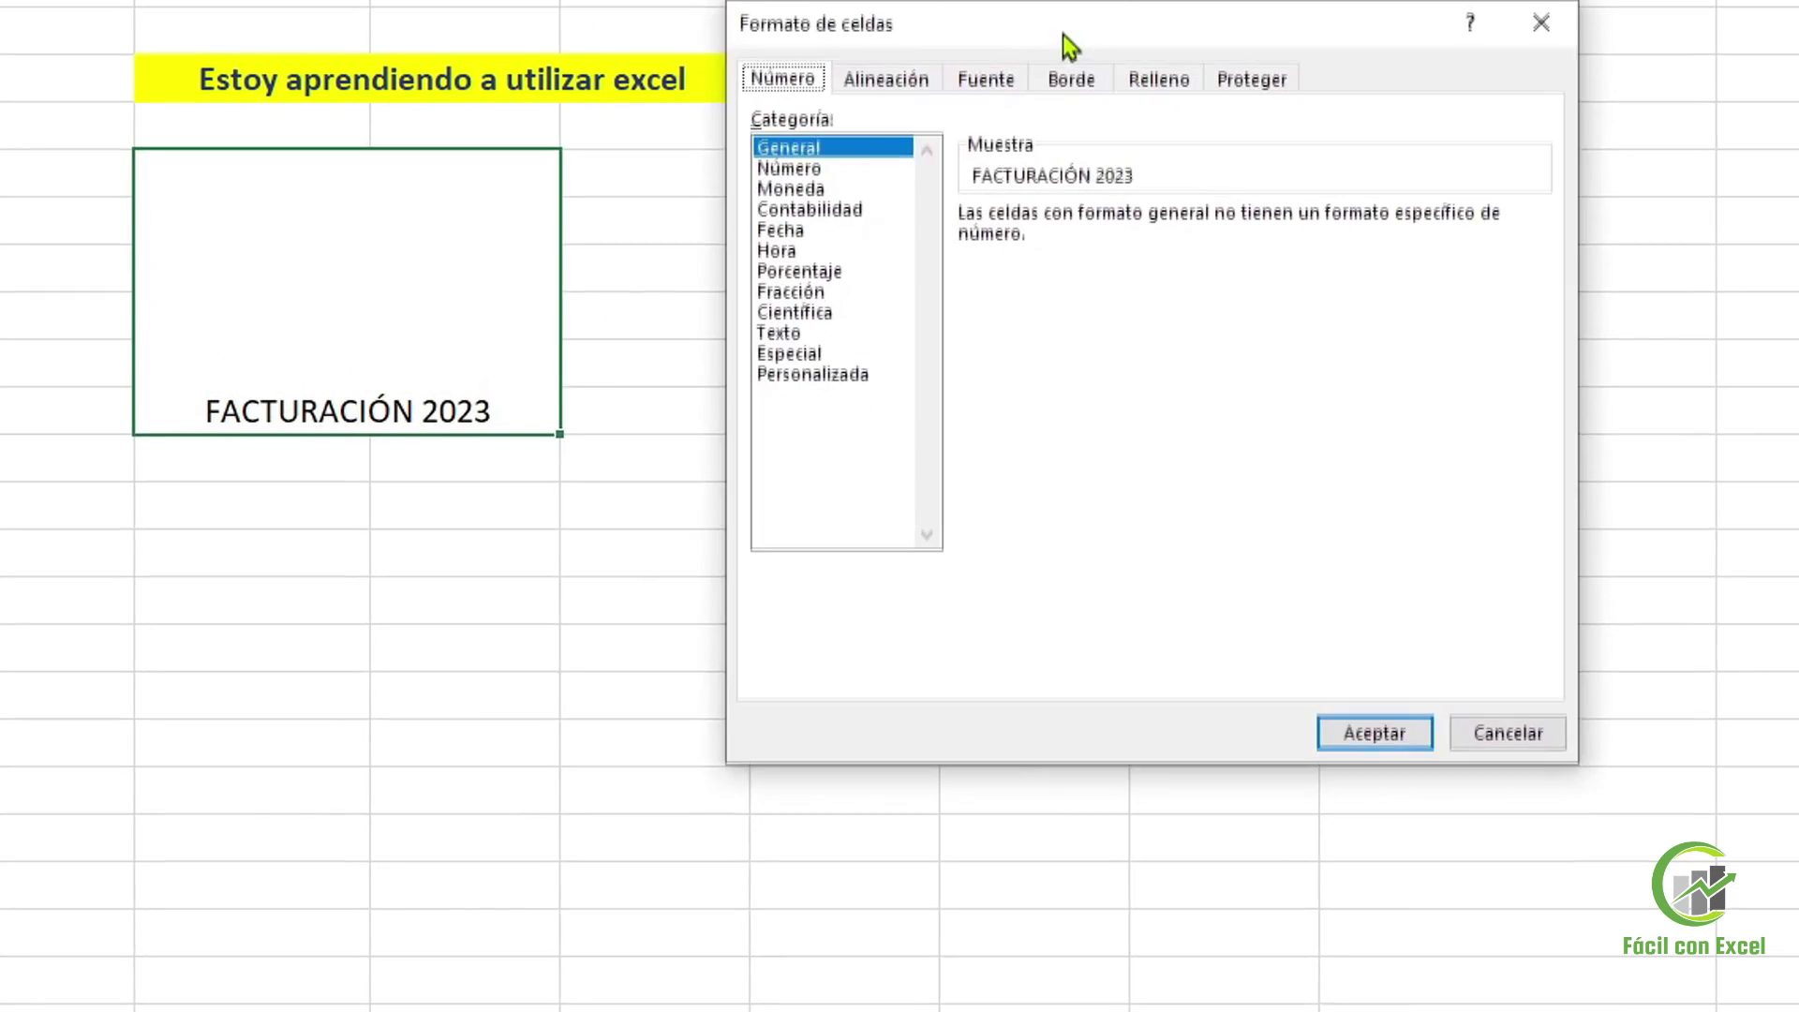
pyautogui.click(887, 79)
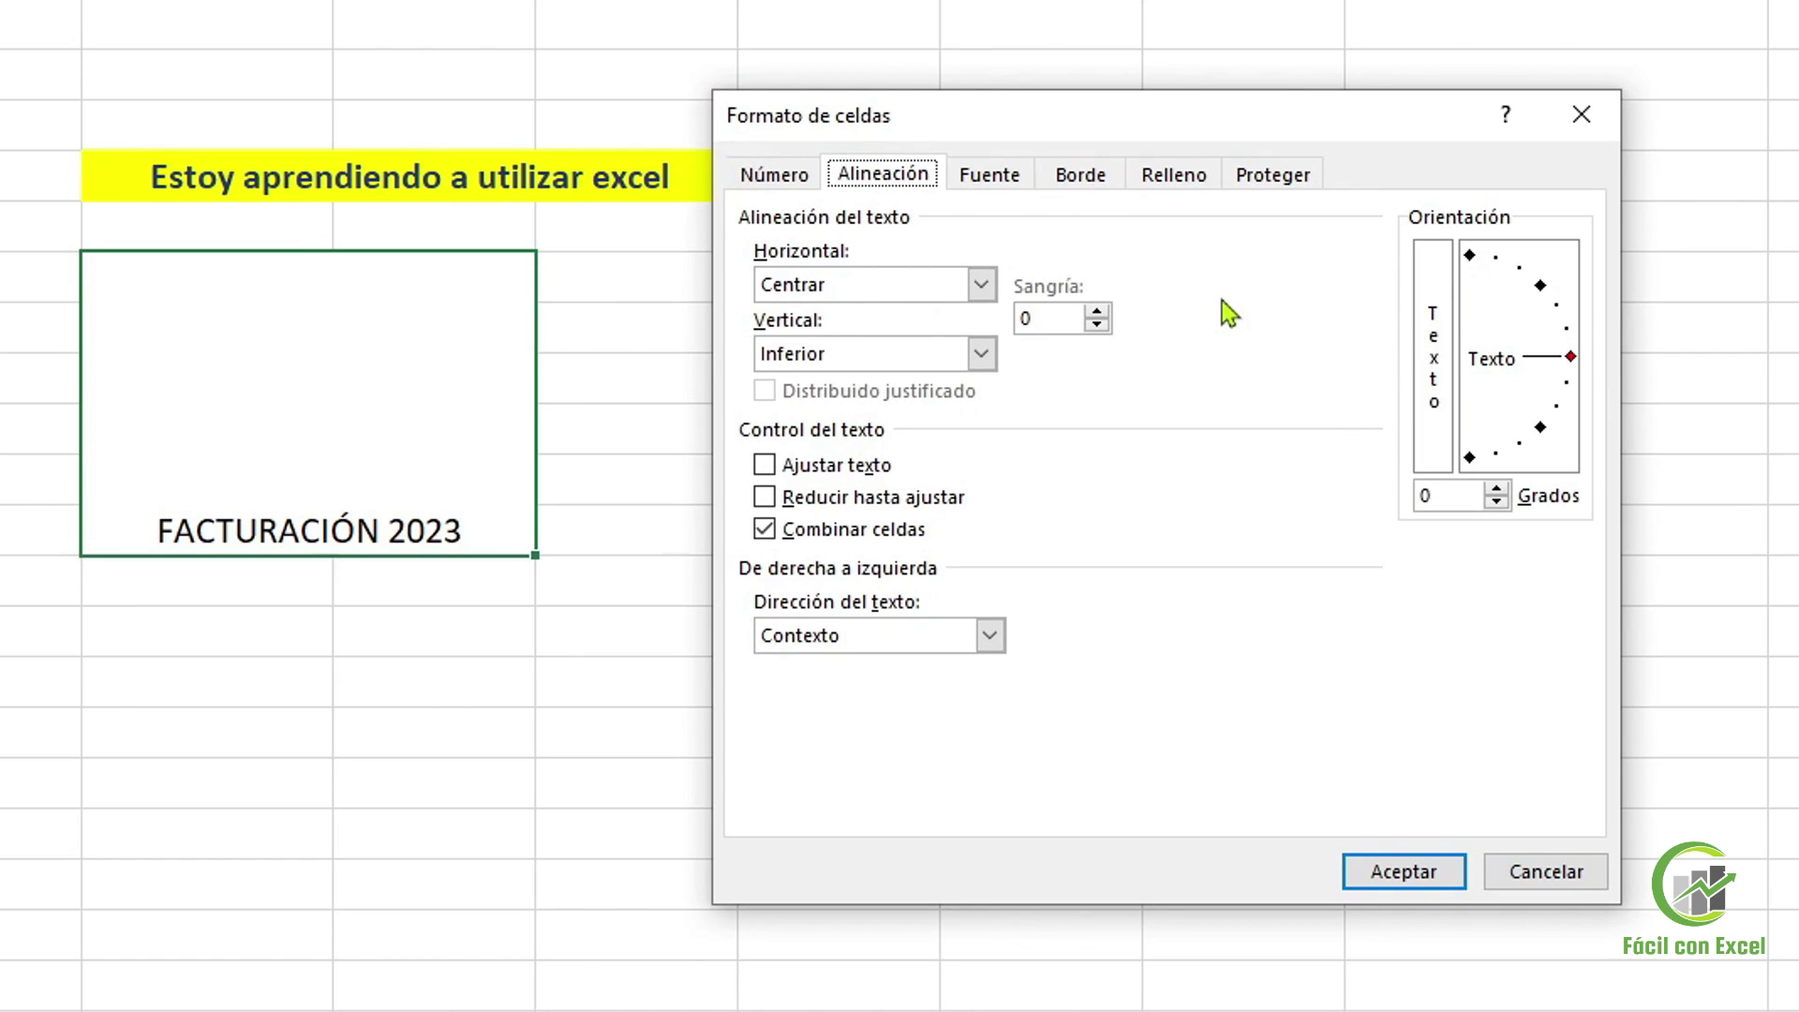
pyautogui.moveTo(1571, 357); pyautogui.dragTo(1530, 248)
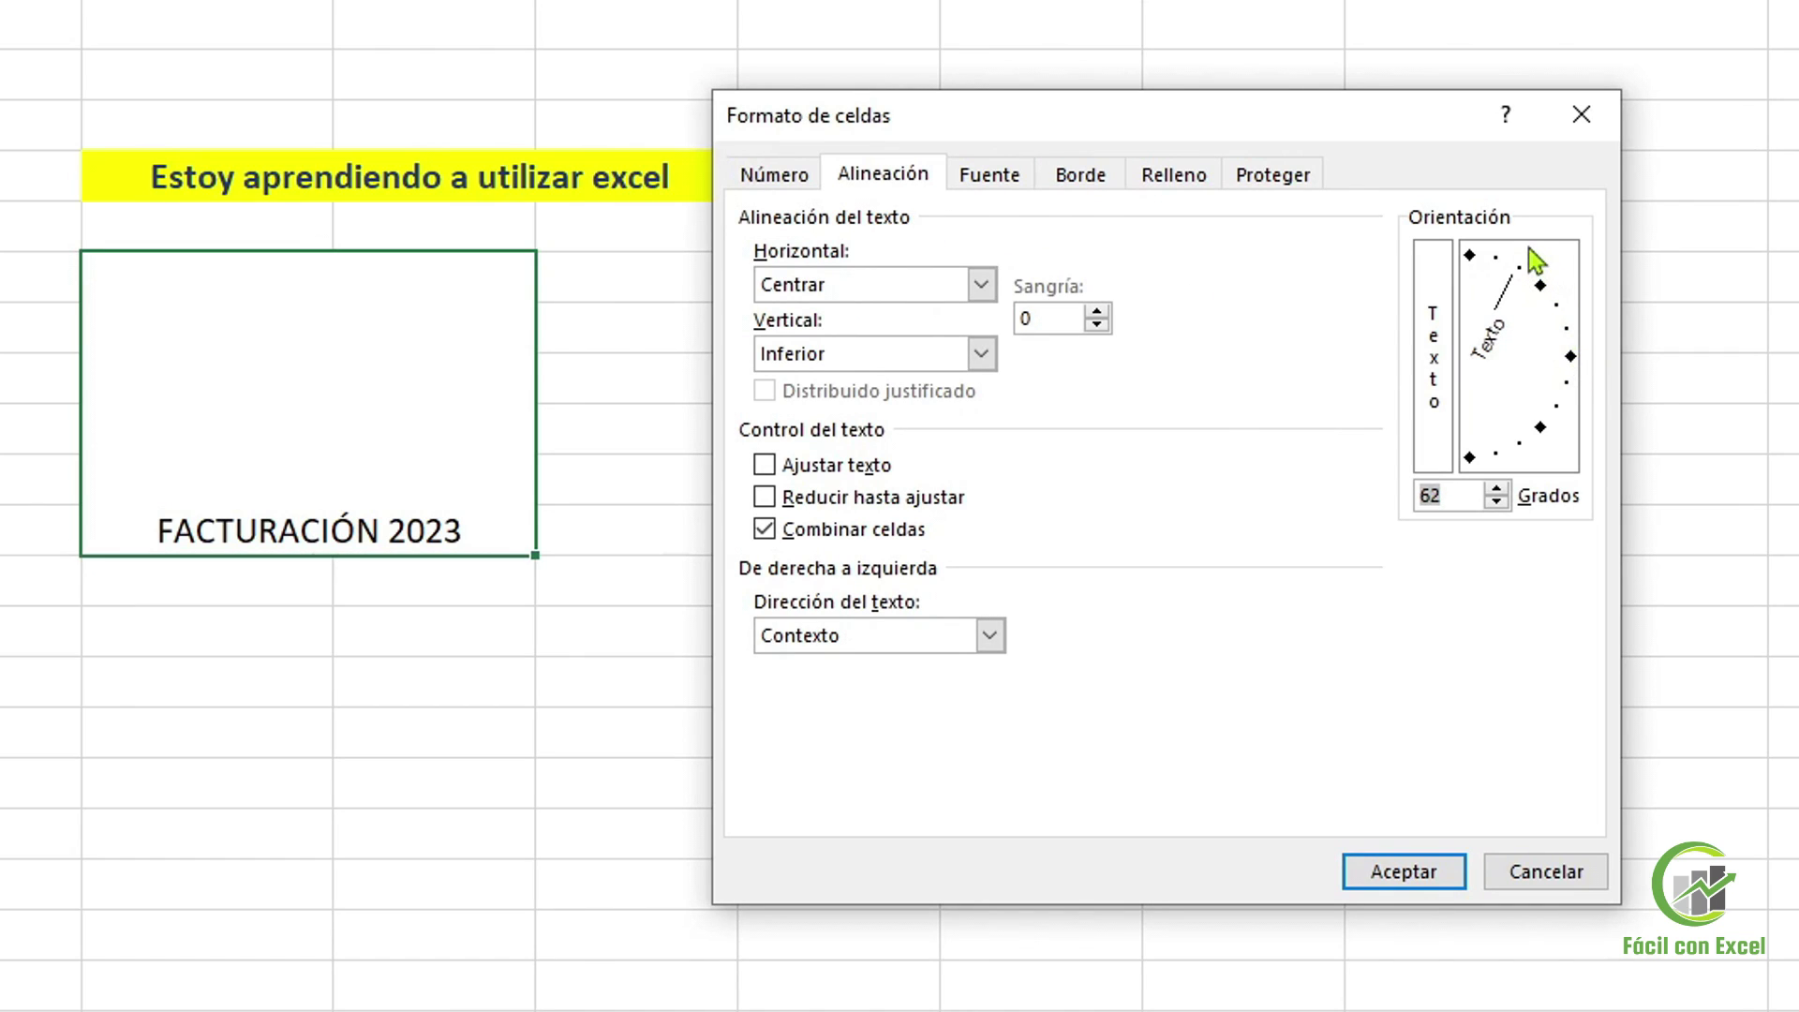
pyautogui.click(1420, 881)
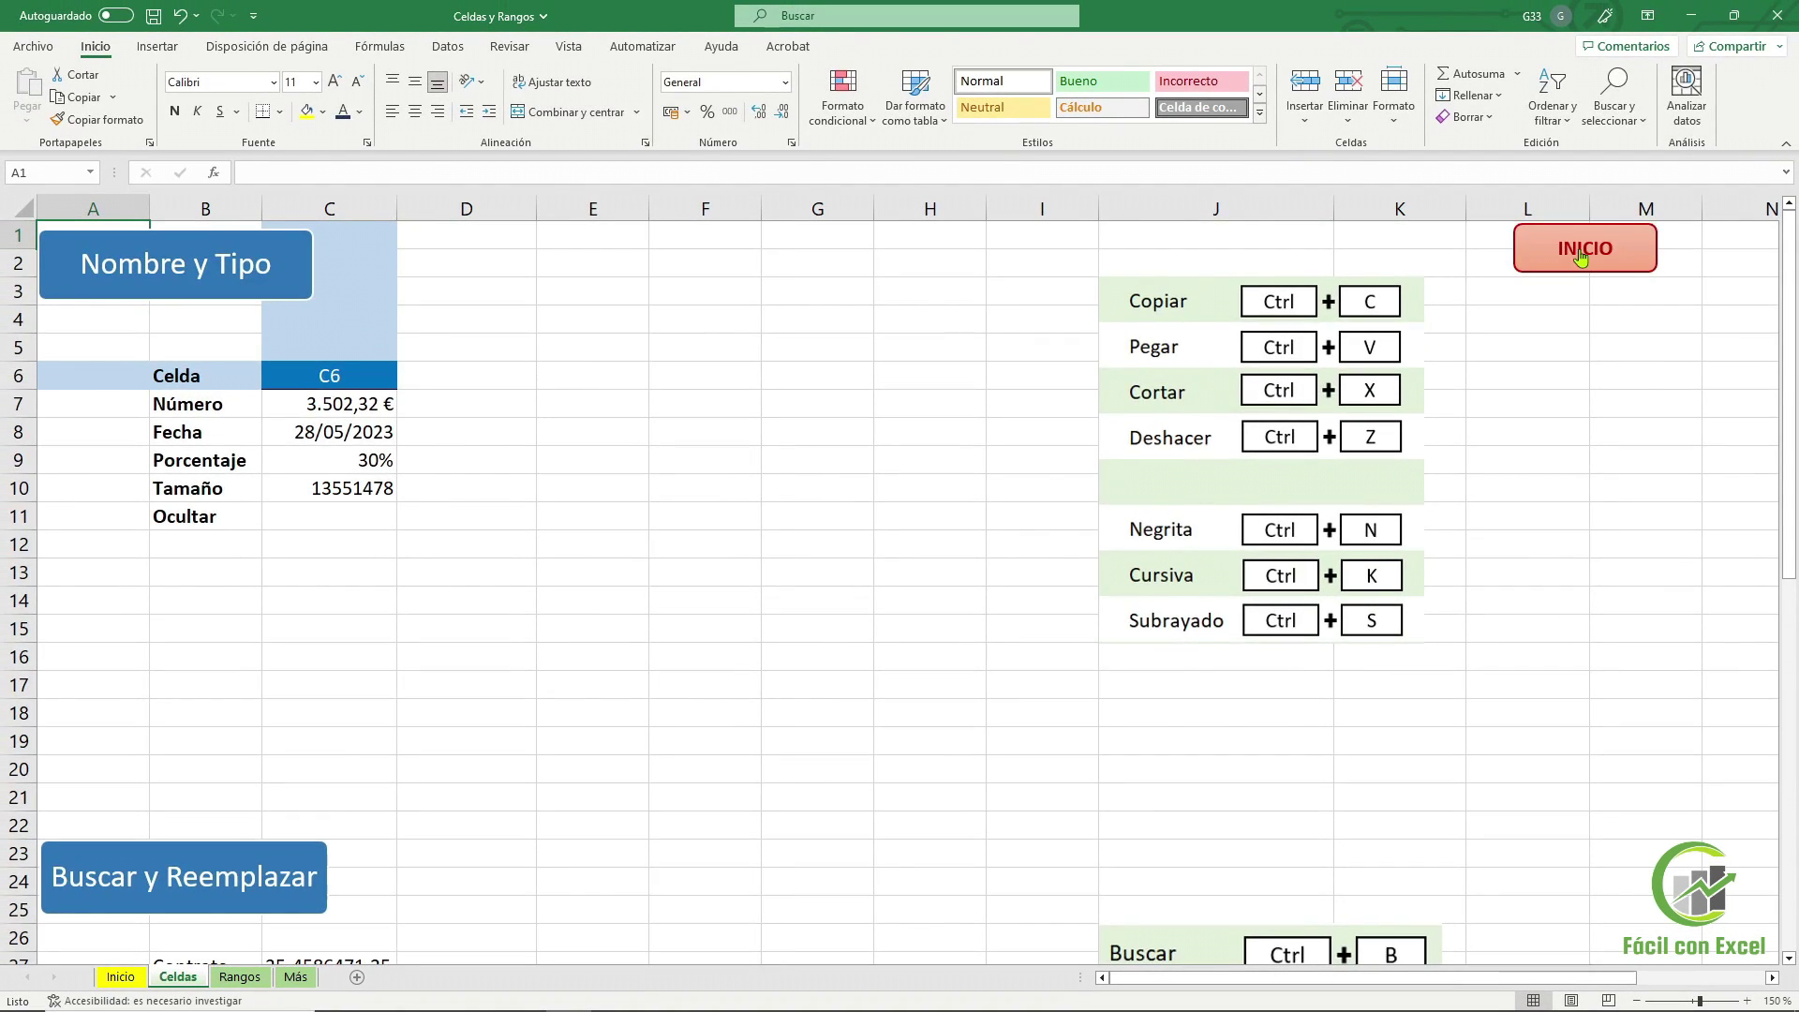
# Return to the Inicio sheet, open the Rangos section and select the range D7:F7 under Autosuma
pyautogui.click(1581, 253)
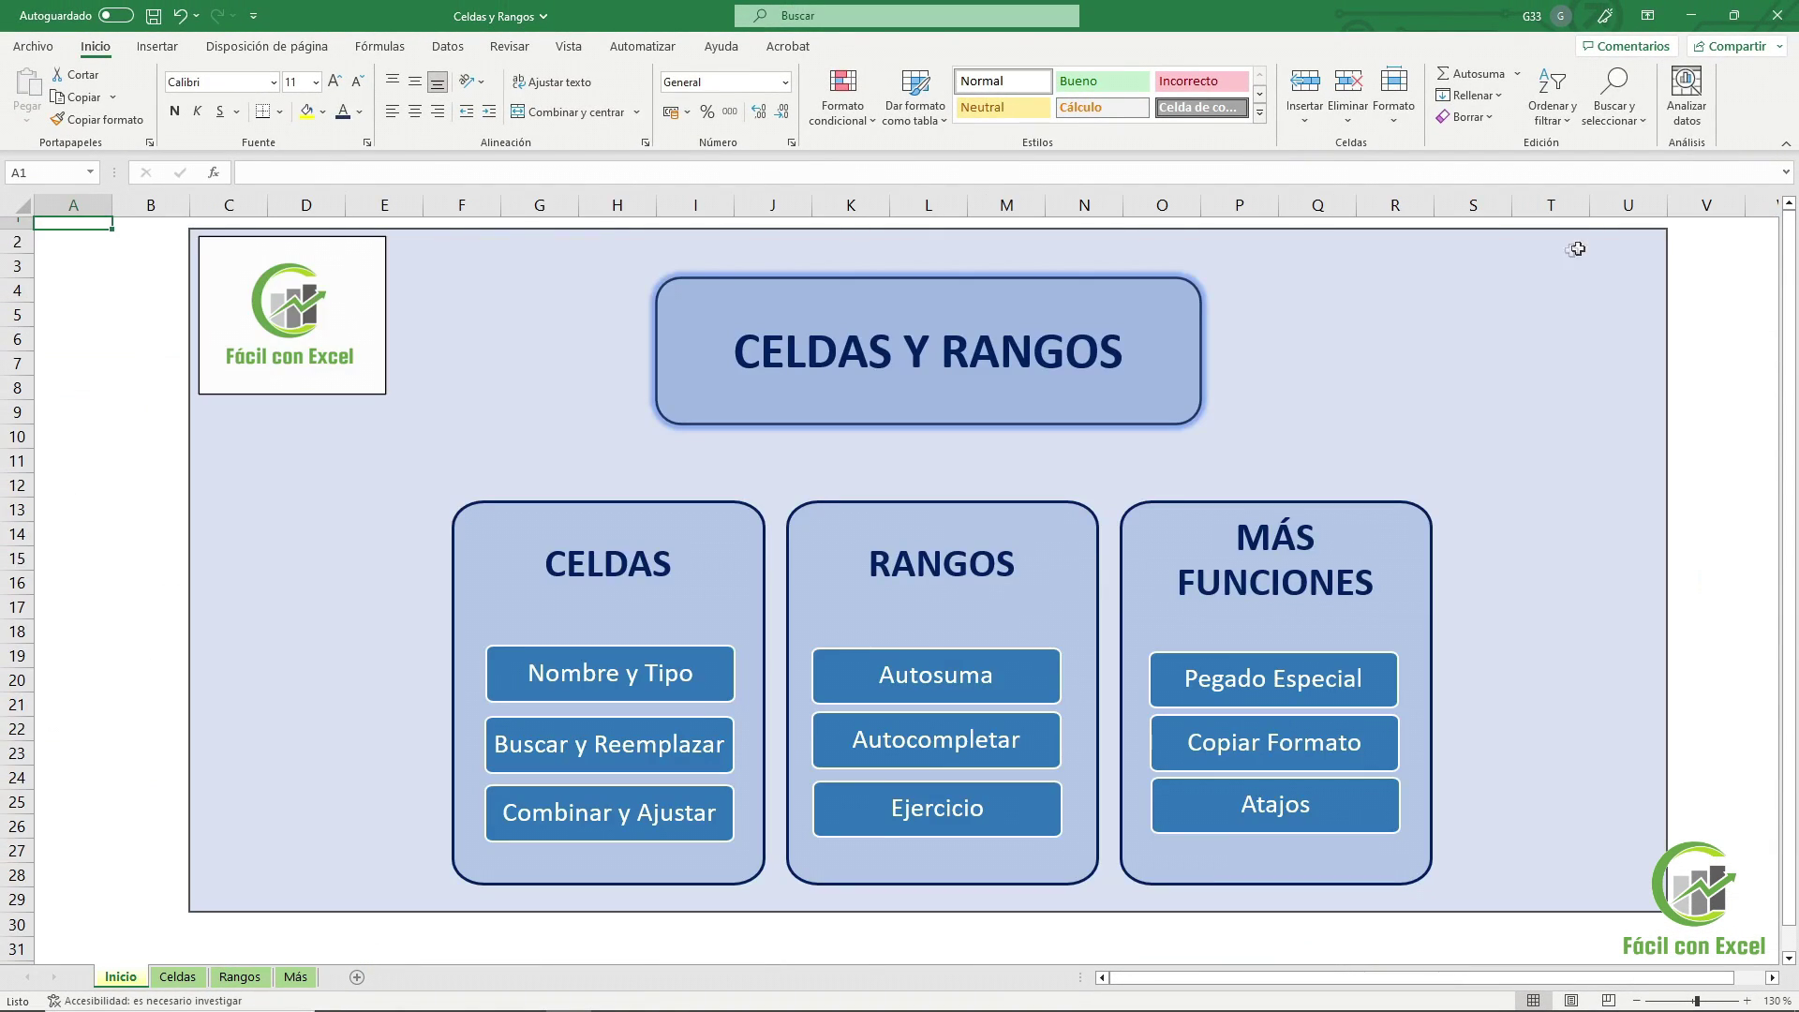
pyautogui.click(952, 574)
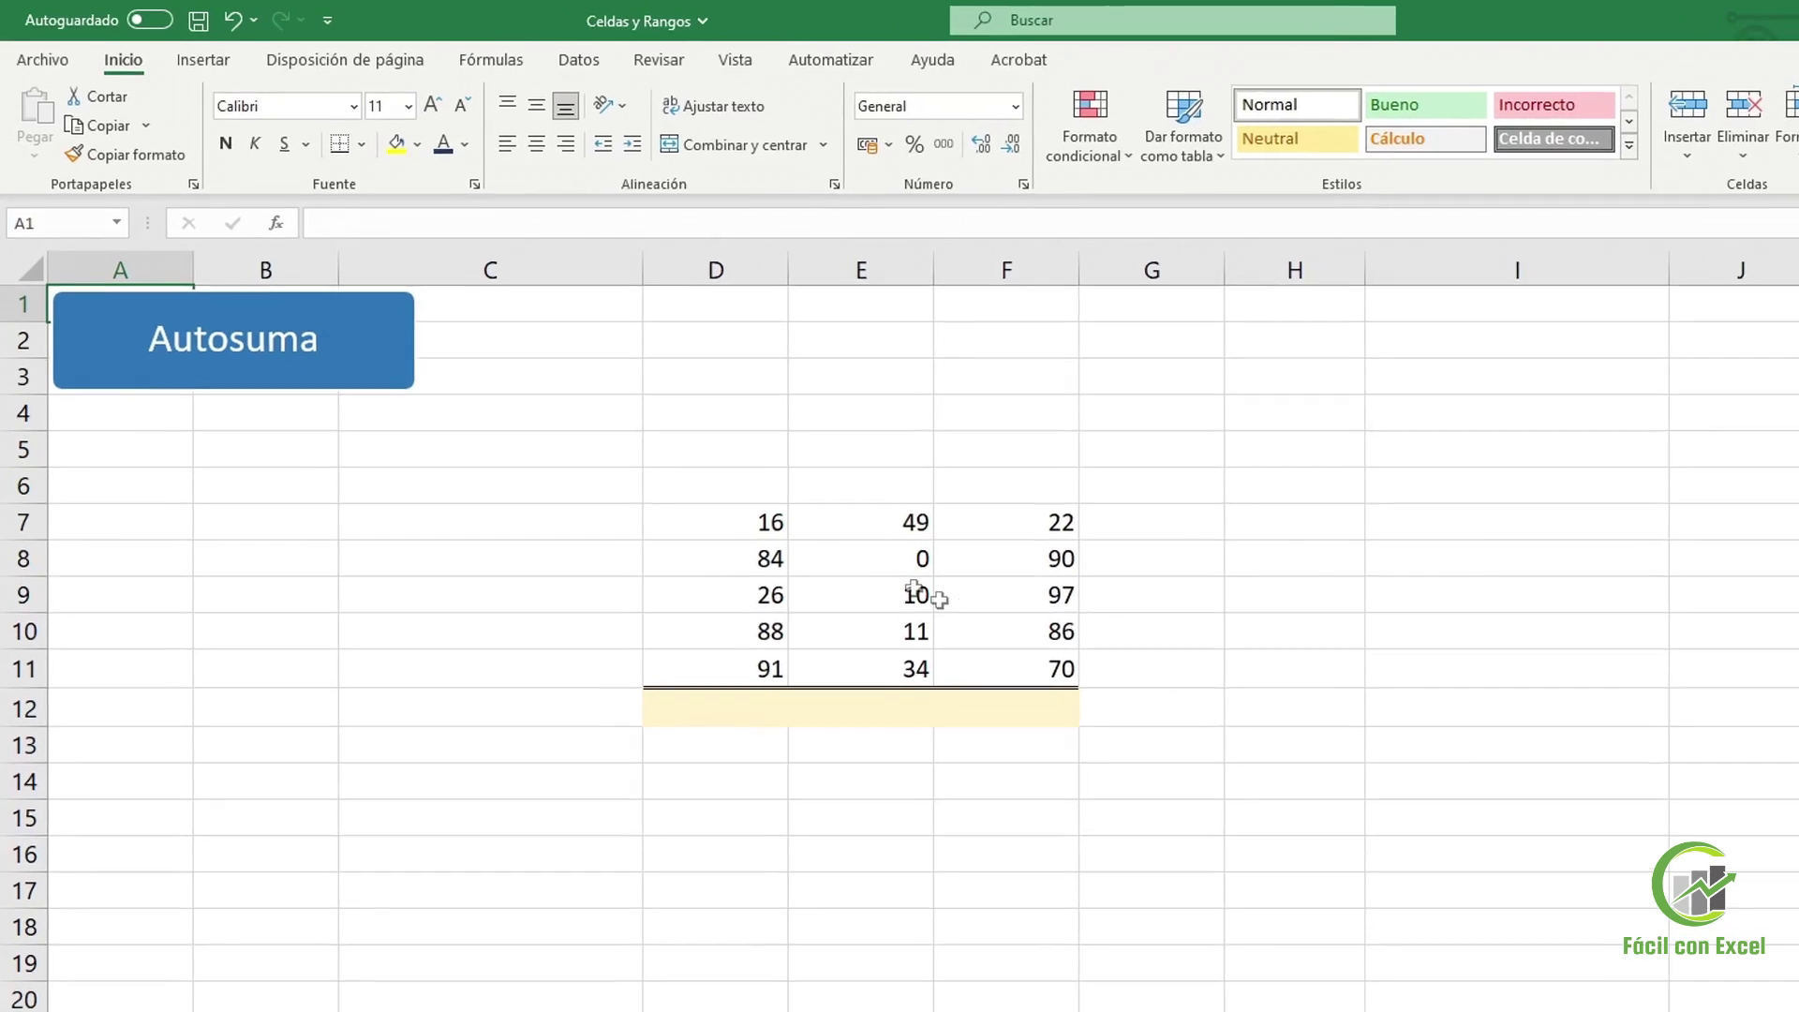
pyautogui.moveTo(638, 465); pyautogui.dragTo(885, 464)
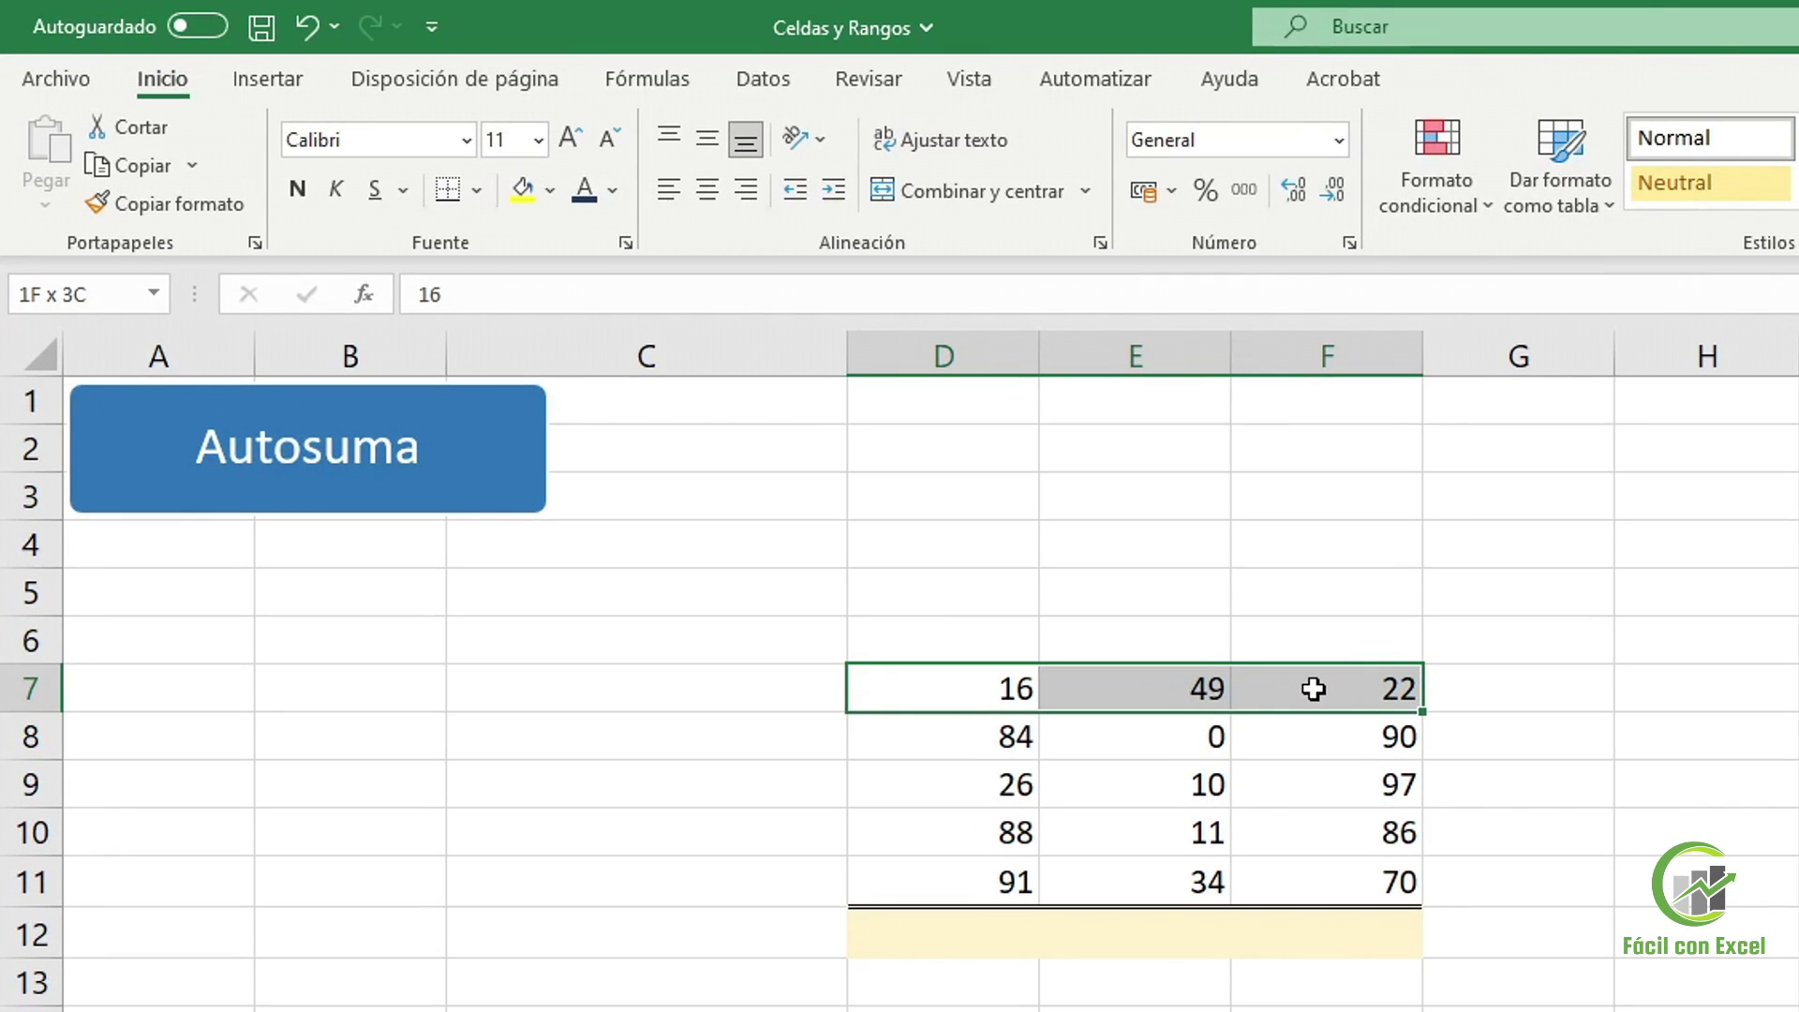
pyautogui.moveTo(1313, 689); pyautogui.dragTo(1313, 689)
# Review the fill colour, font, font size and text colour choices available for D7:F7 without applying any
pyautogui.click(550, 192)
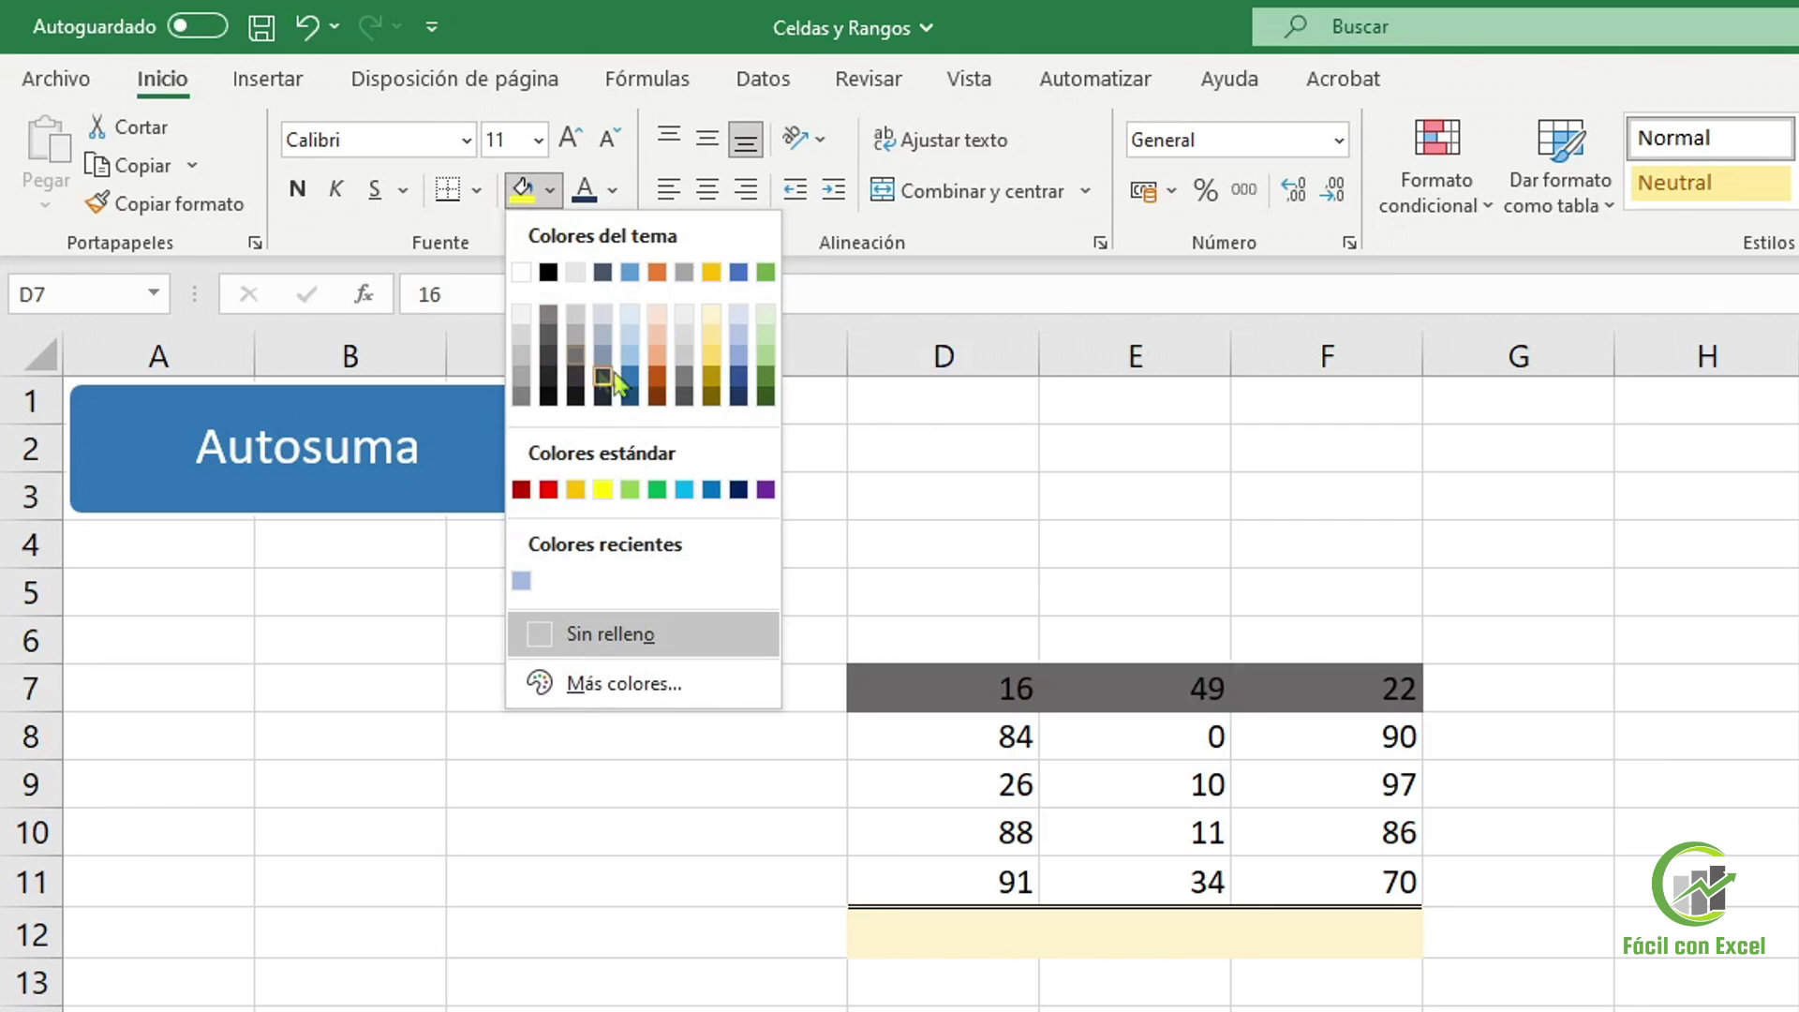
pyautogui.click(466, 140)
pyautogui.click(537, 140)
pyautogui.click(612, 190)
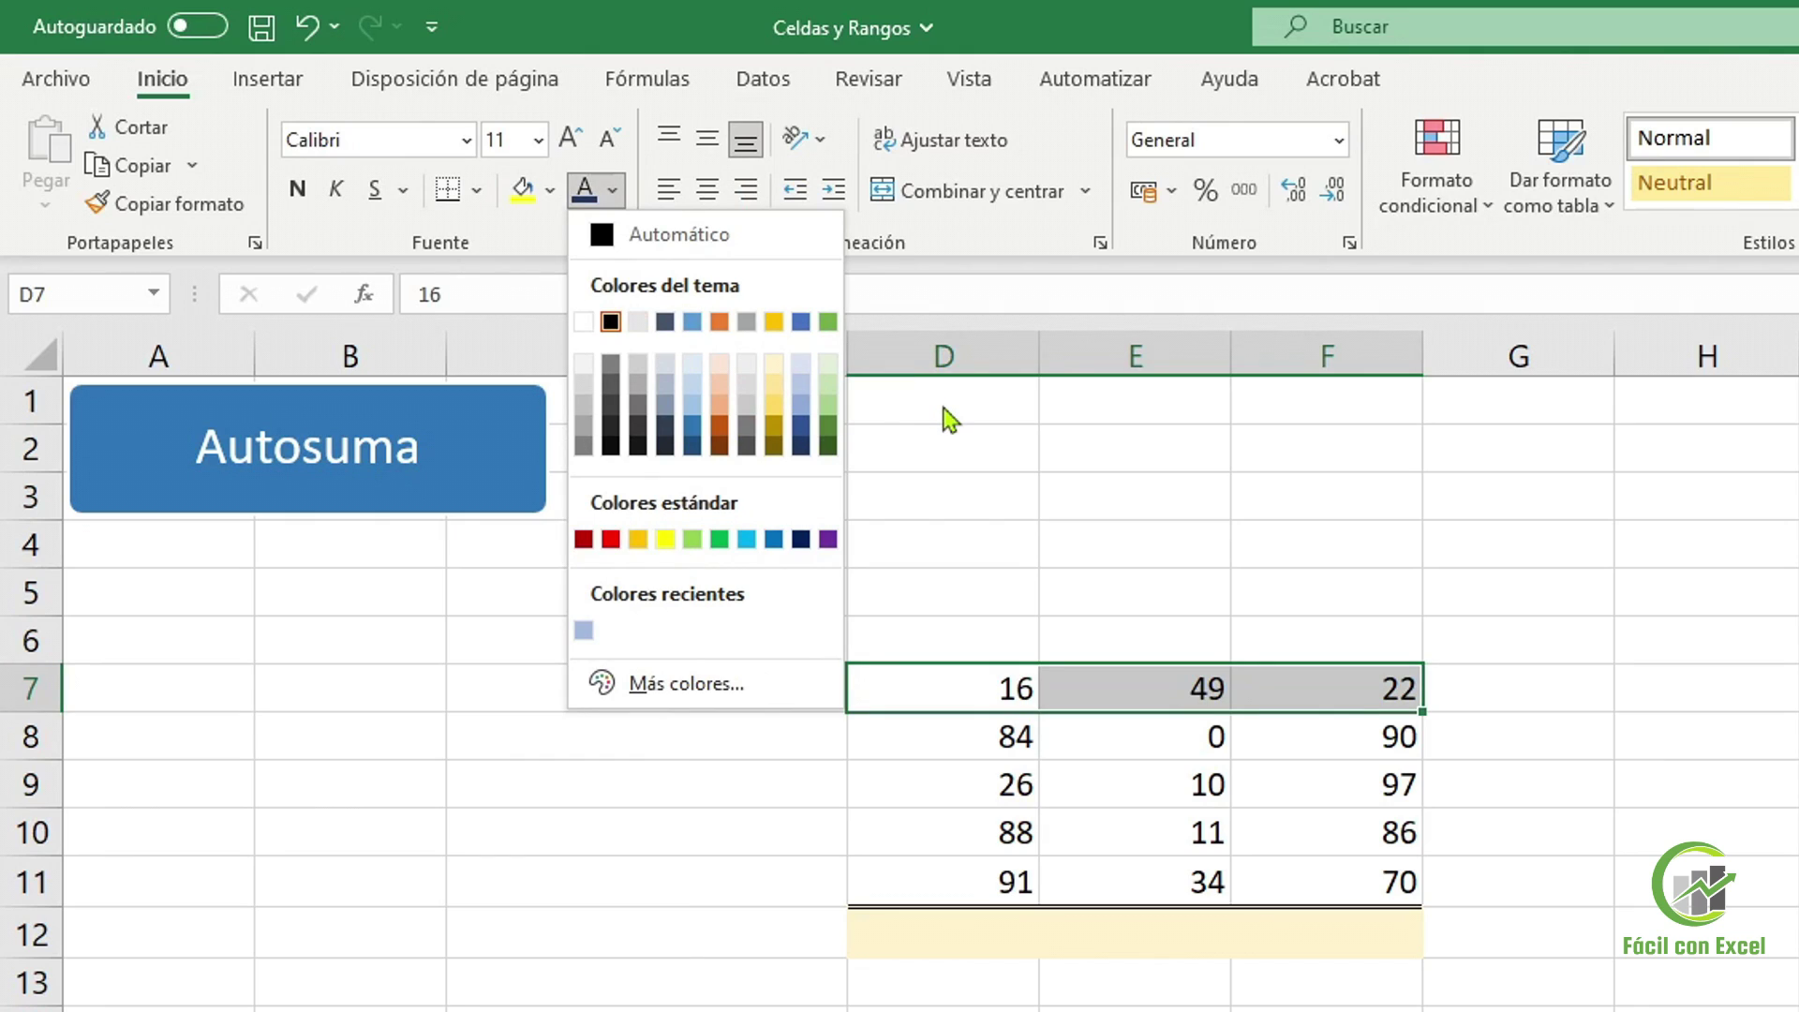
pyautogui.click(936, 426)
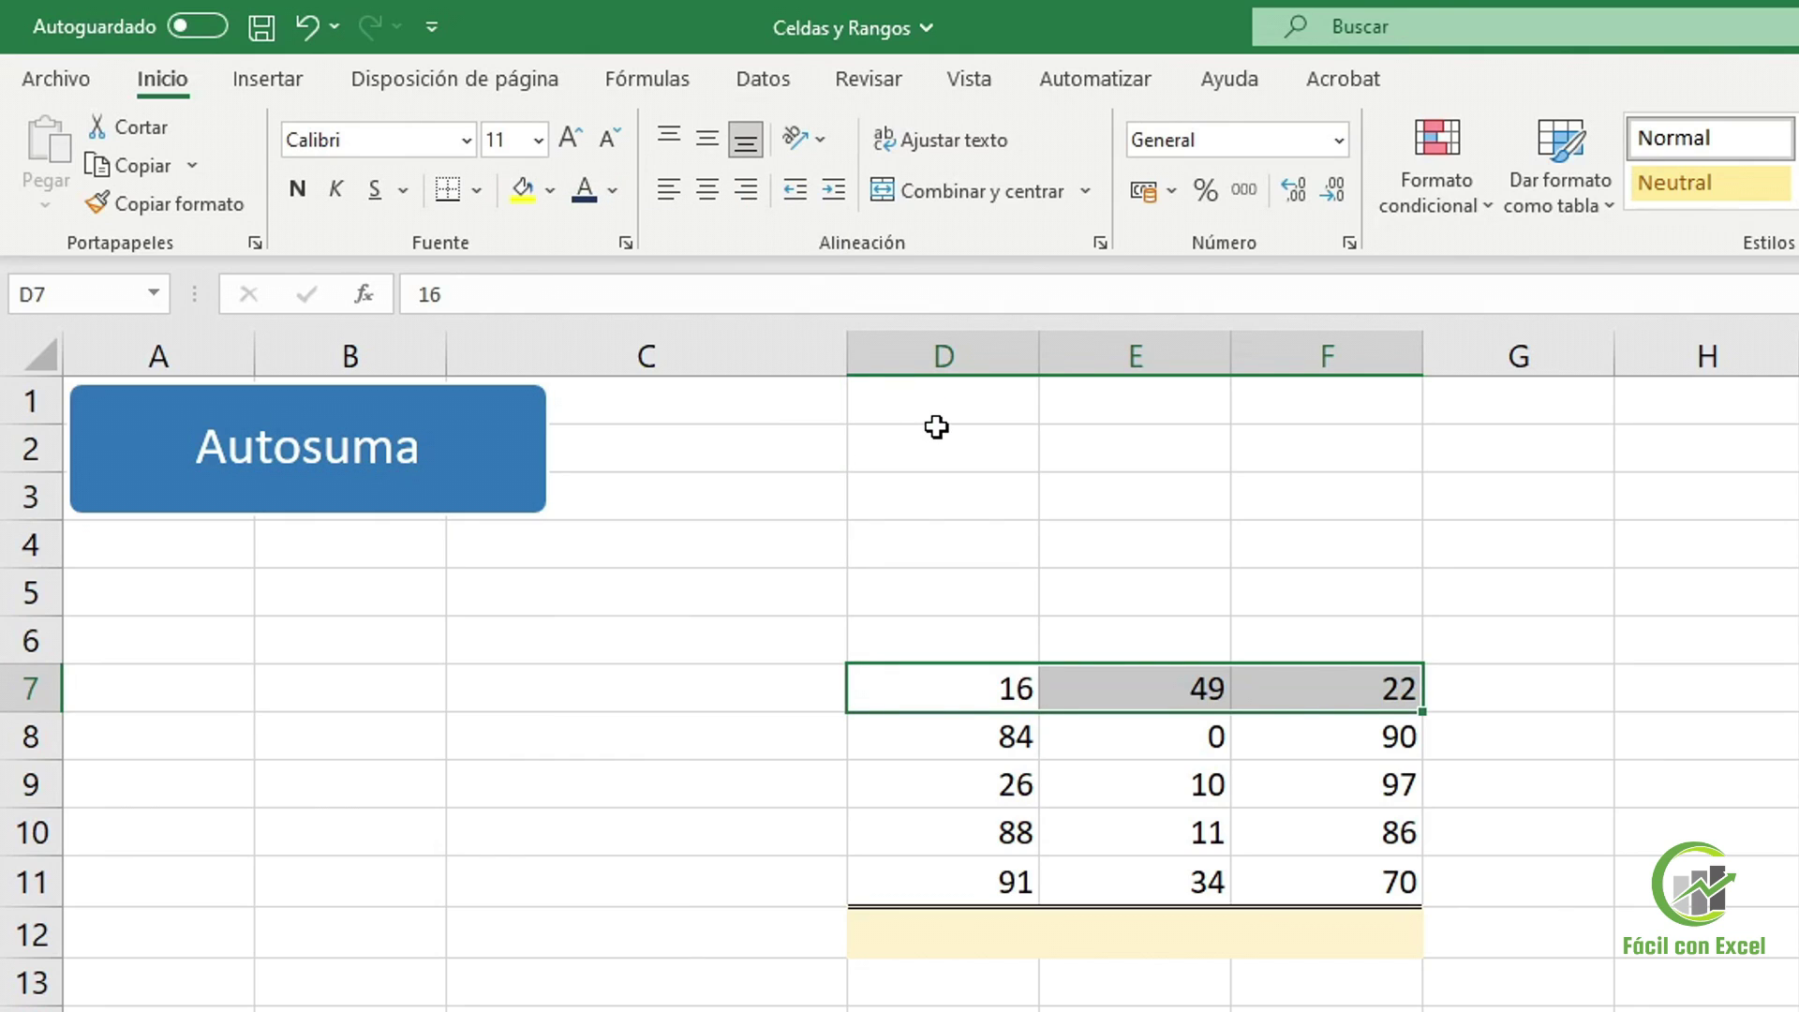
# Sum D7:D11 into D12 with AutoSum and check the formula in the total cell
pyautogui.click(1004, 677)
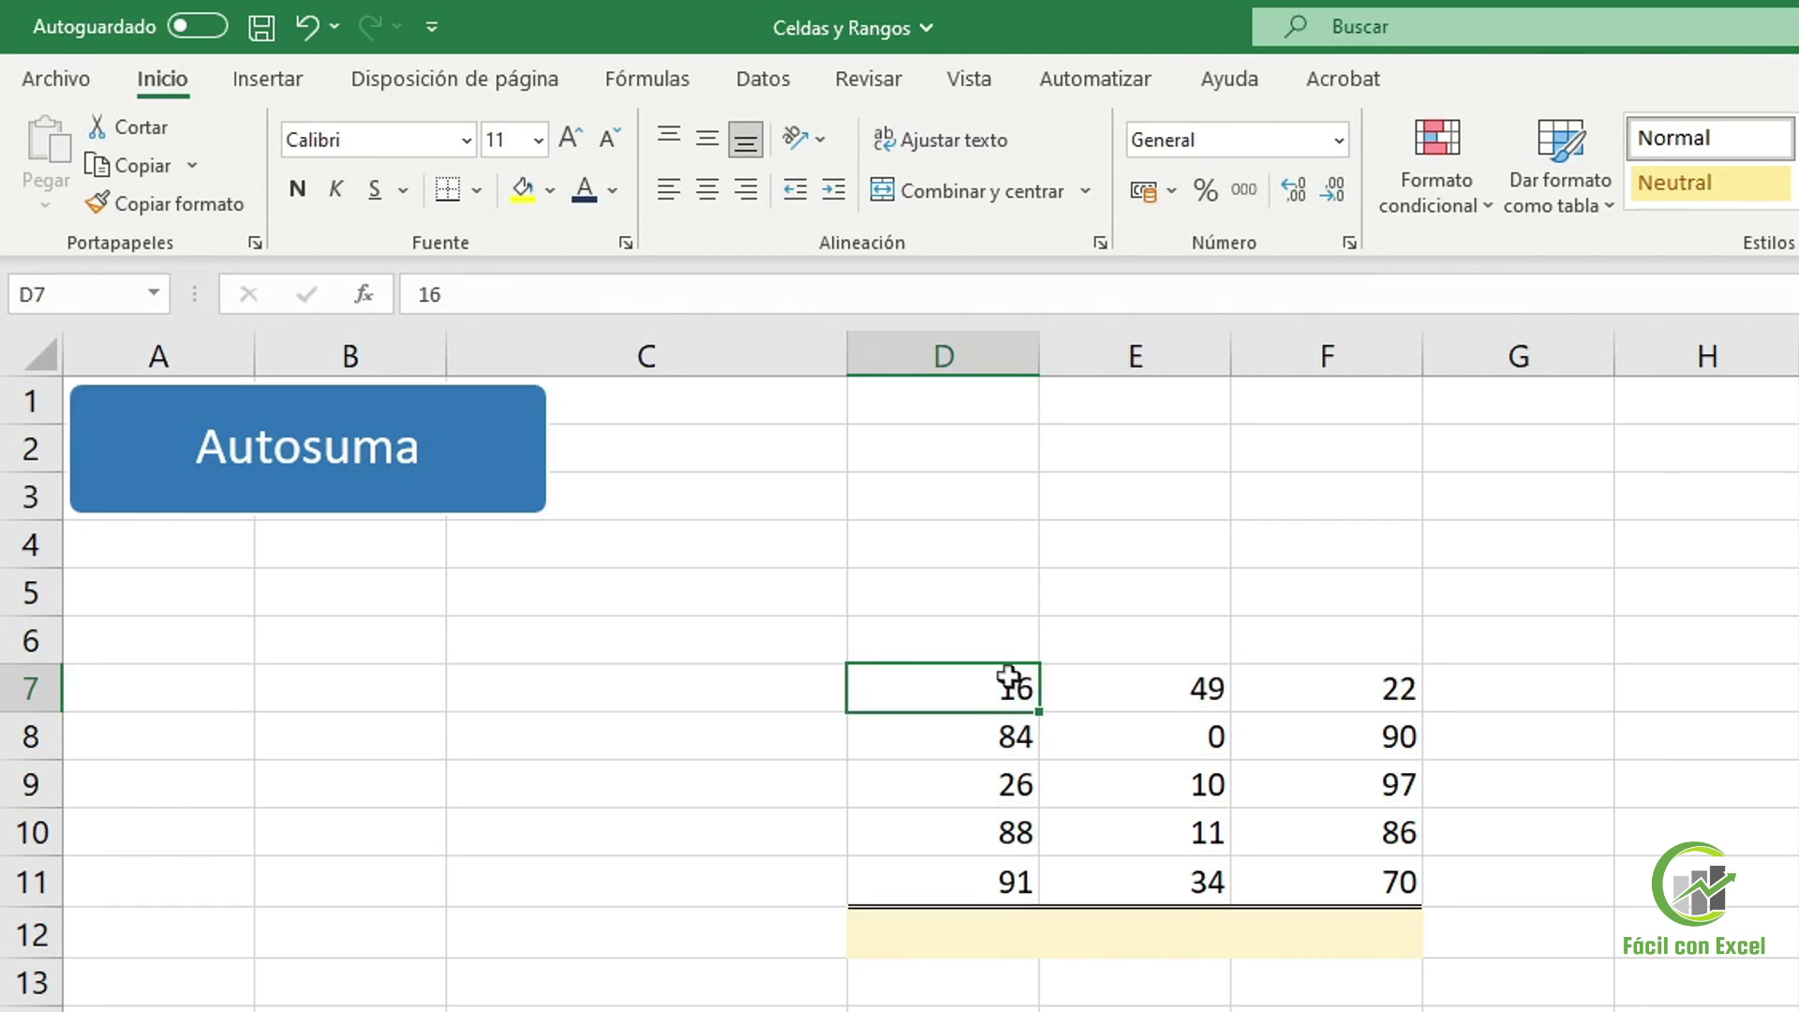
pyautogui.moveTo(1000, 699); pyautogui.dragTo(965, 867)
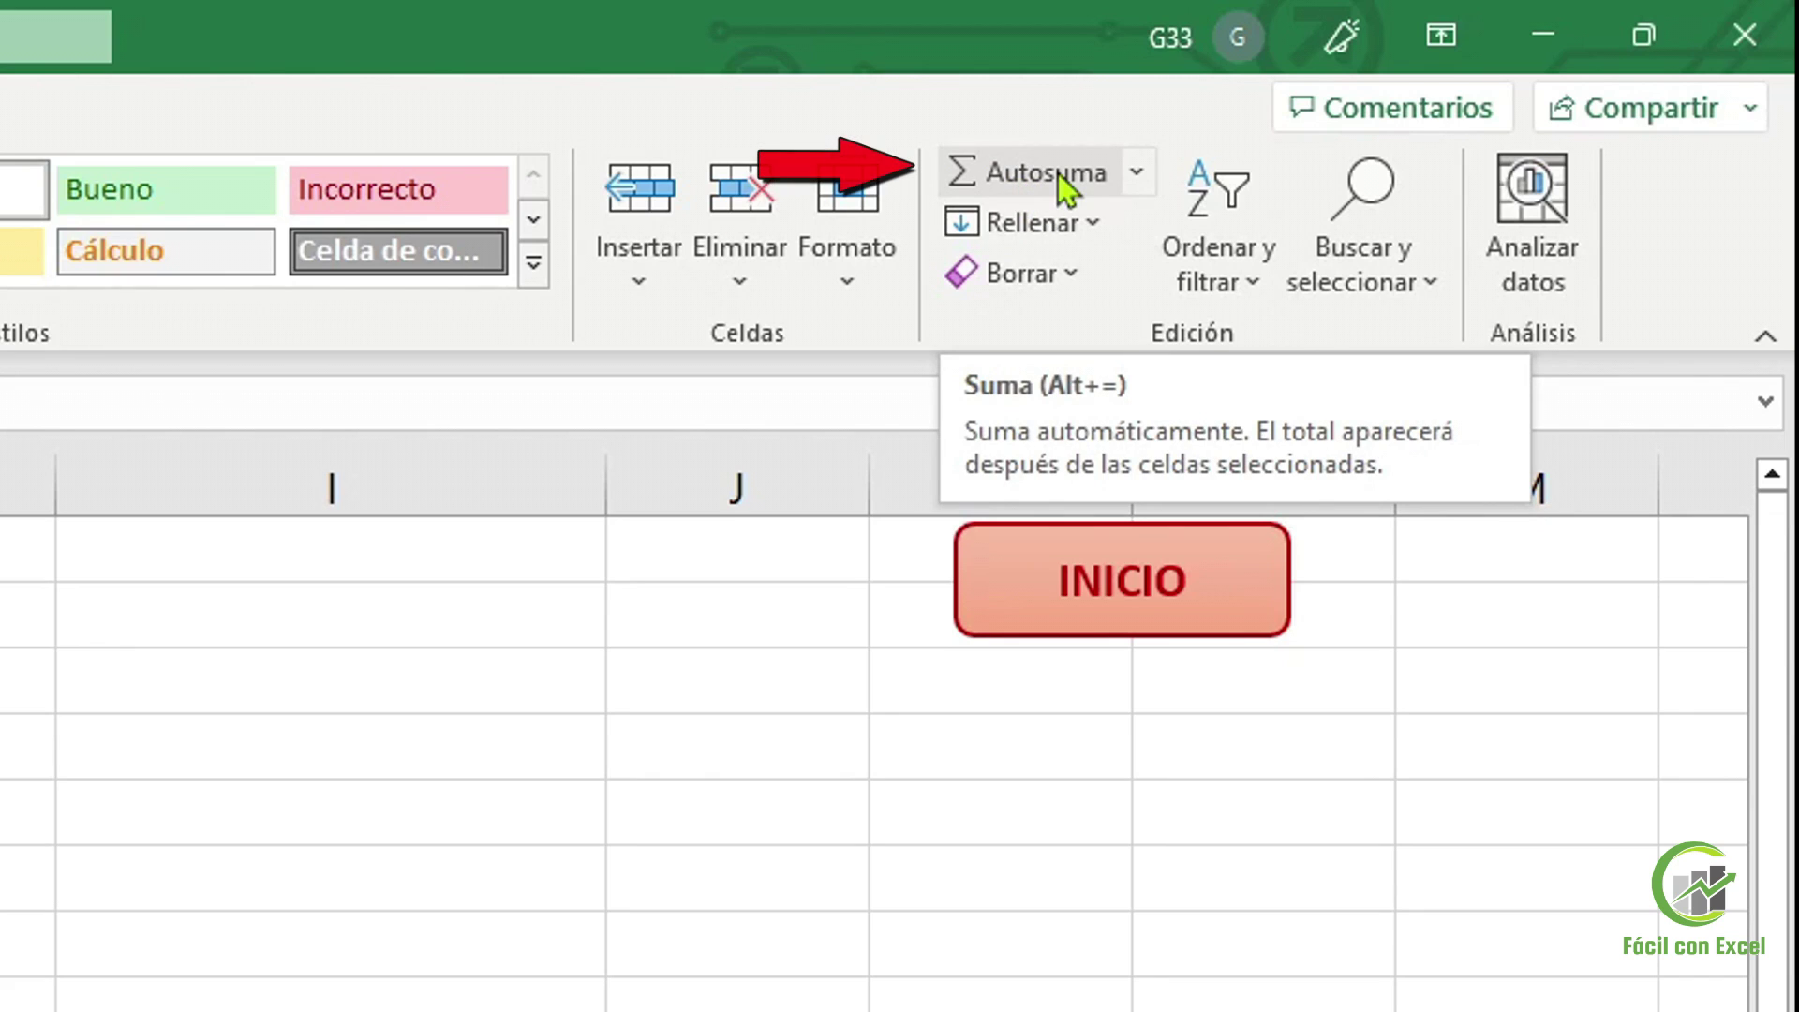
pyautogui.click(1057, 173)
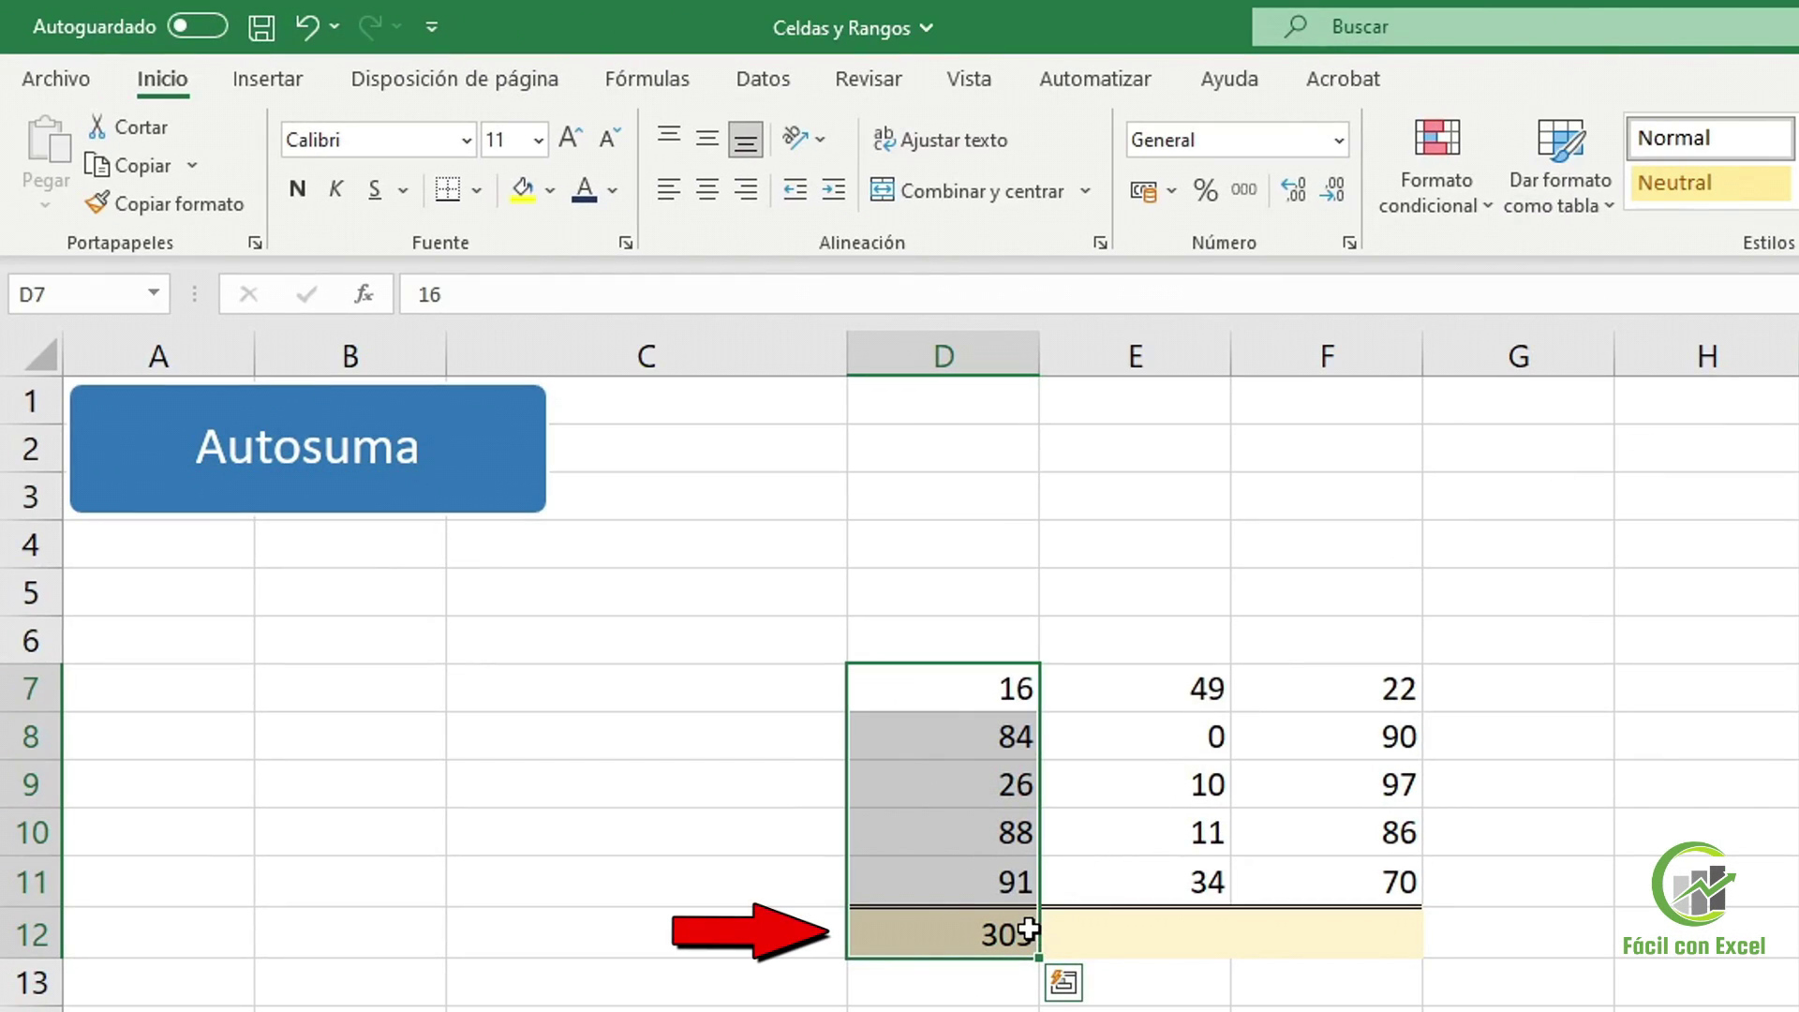
pyautogui.click(955, 929)
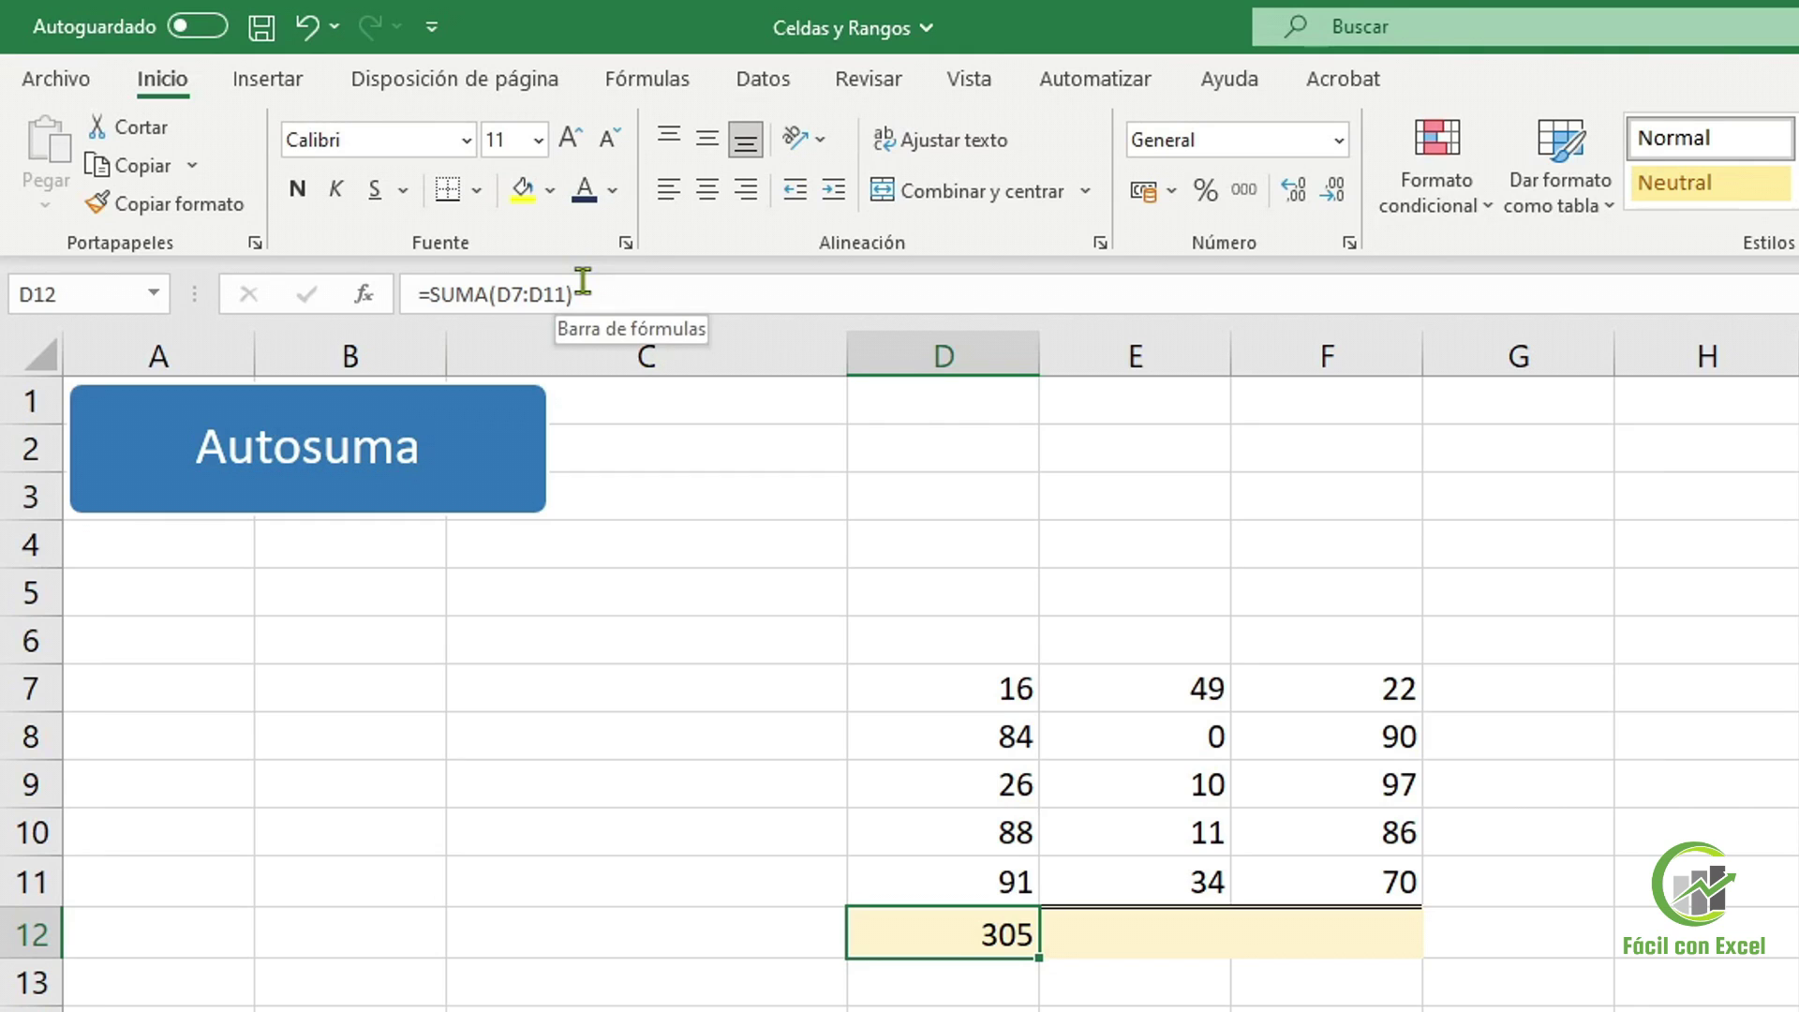
# Sum the row D7:F7 into G7 with AutoSum and check its formula
pyautogui.moveTo(970, 698); pyautogui.dragTo(1323, 695)
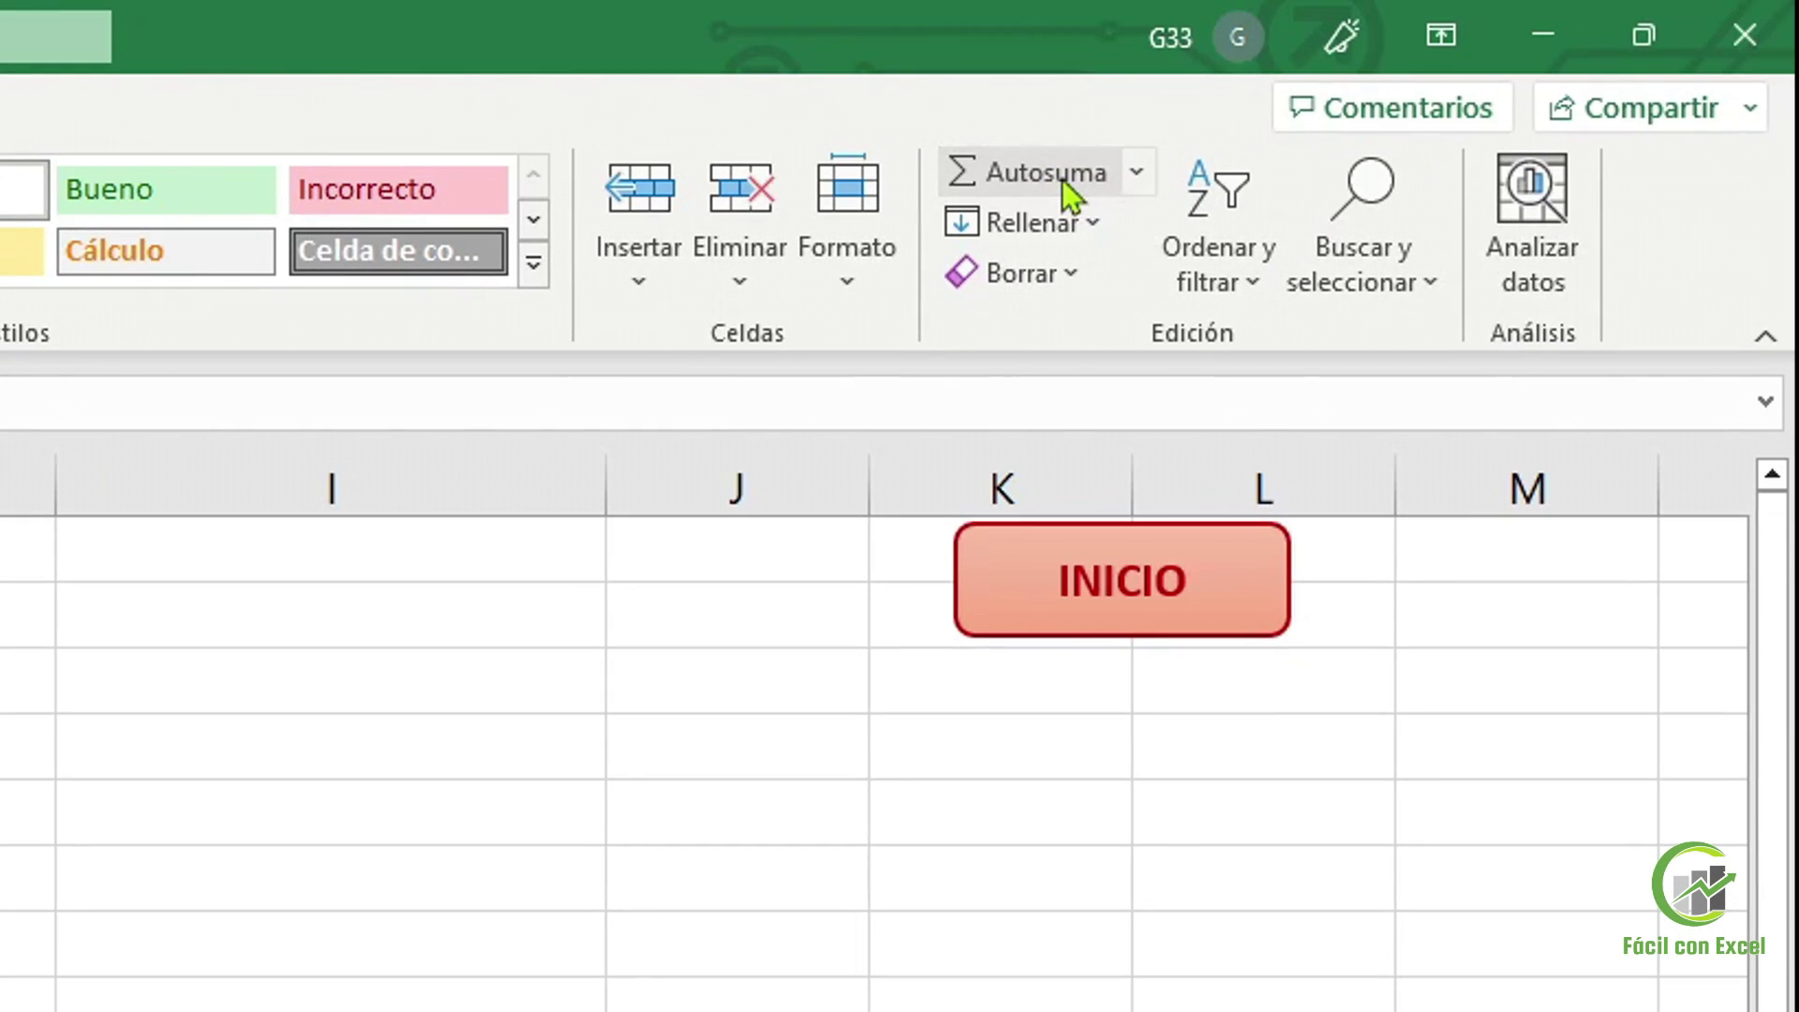
pyautogui.click(1061, 178)
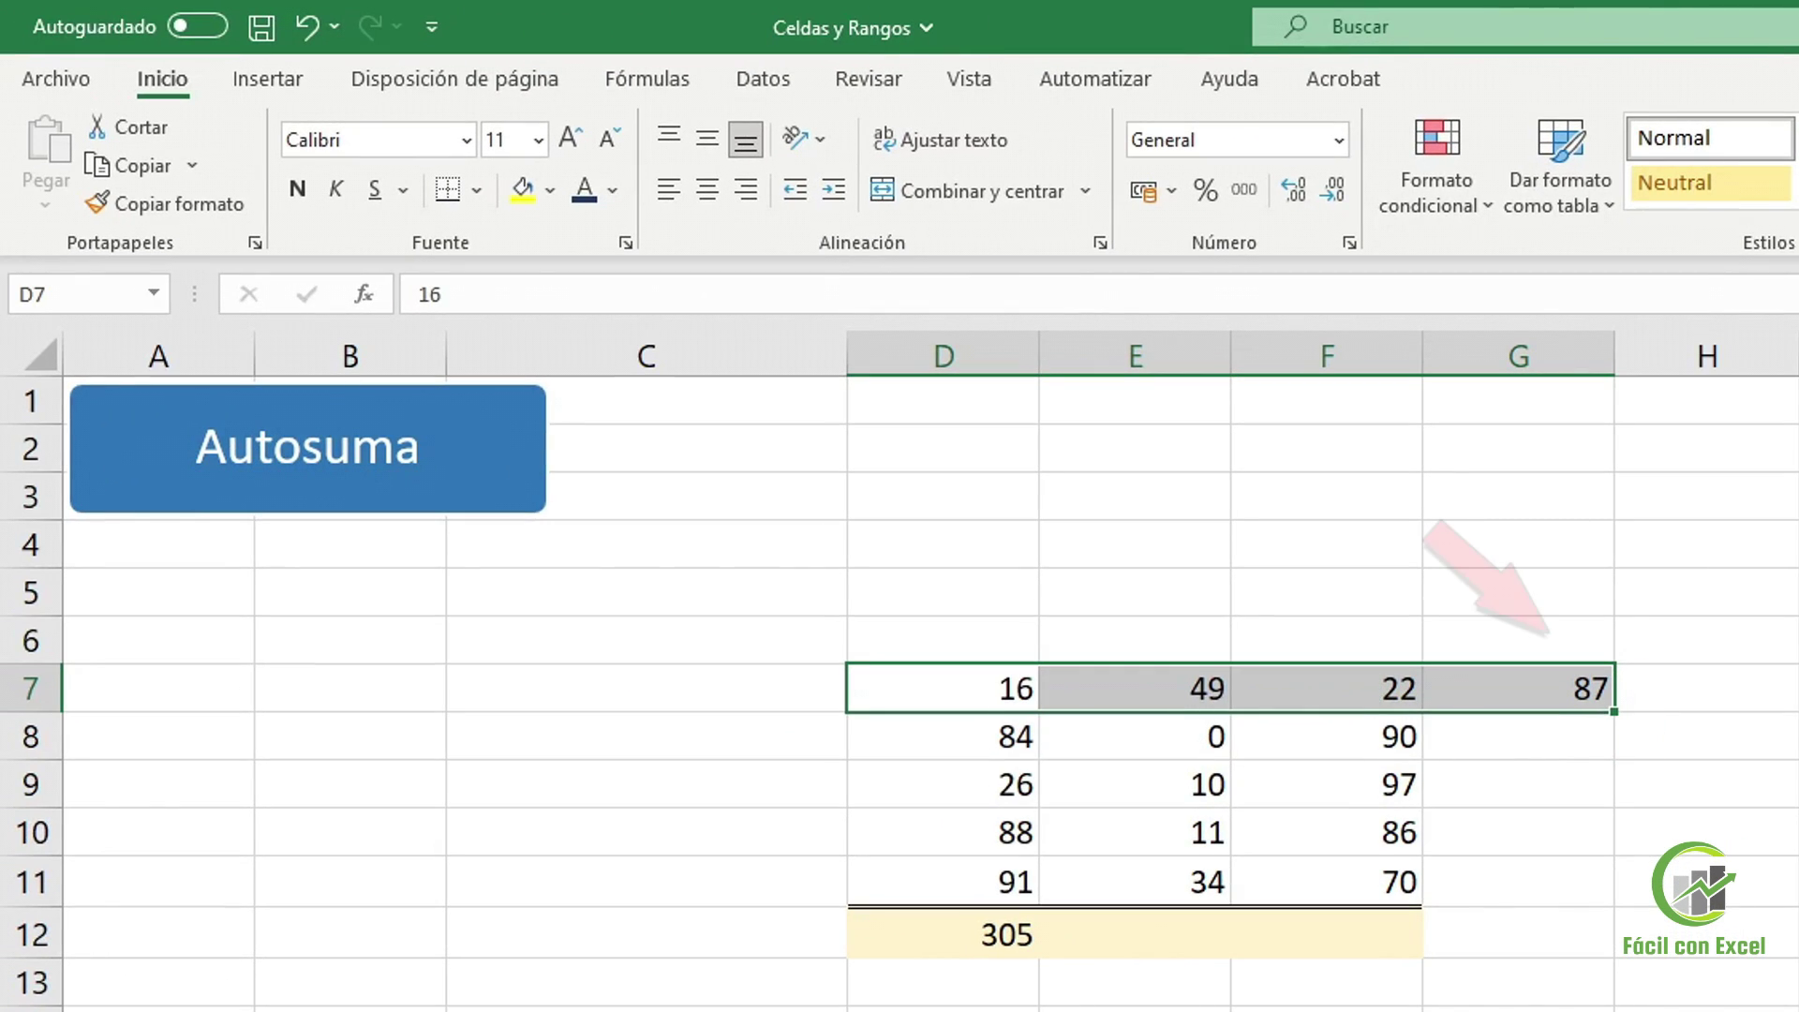
pyautogui.click(1590, 667)
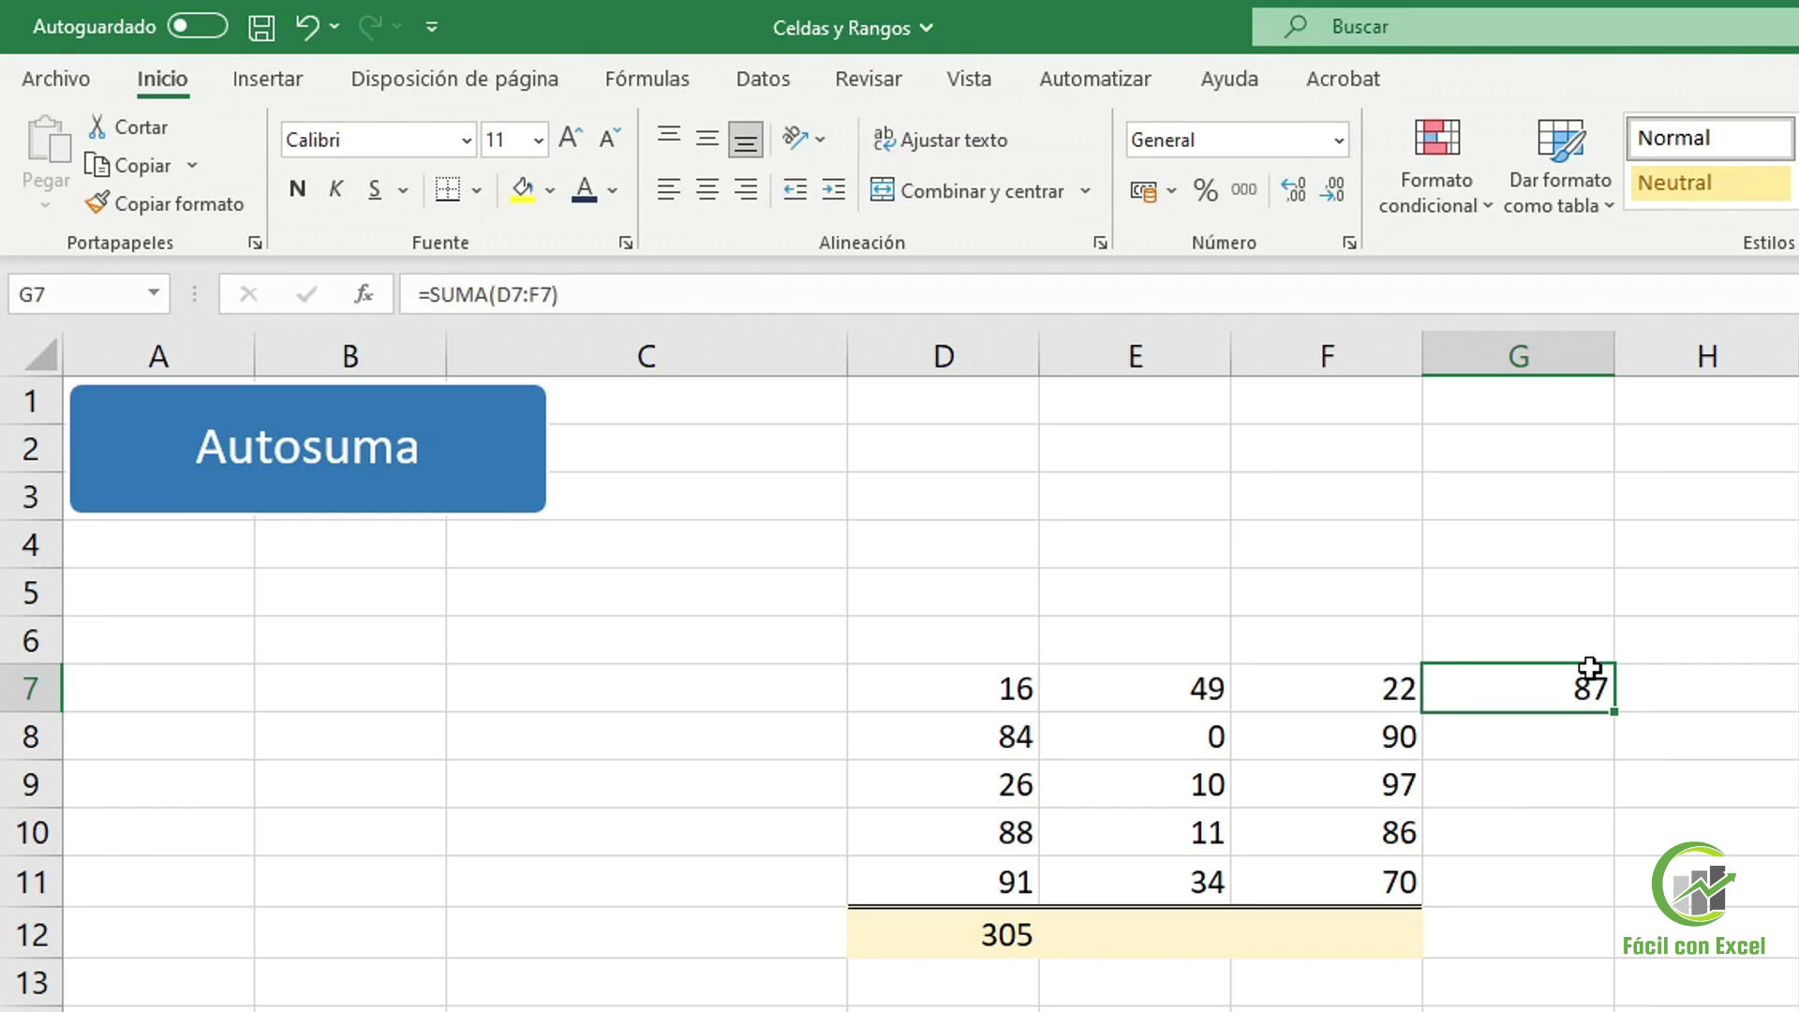
# Total all three columns of D7:F11 in row 12 at once with AutoSum and highlight E12:F12
pyautogui.moveTo(983, 690); pyautogui.dragTo(1342, 895)
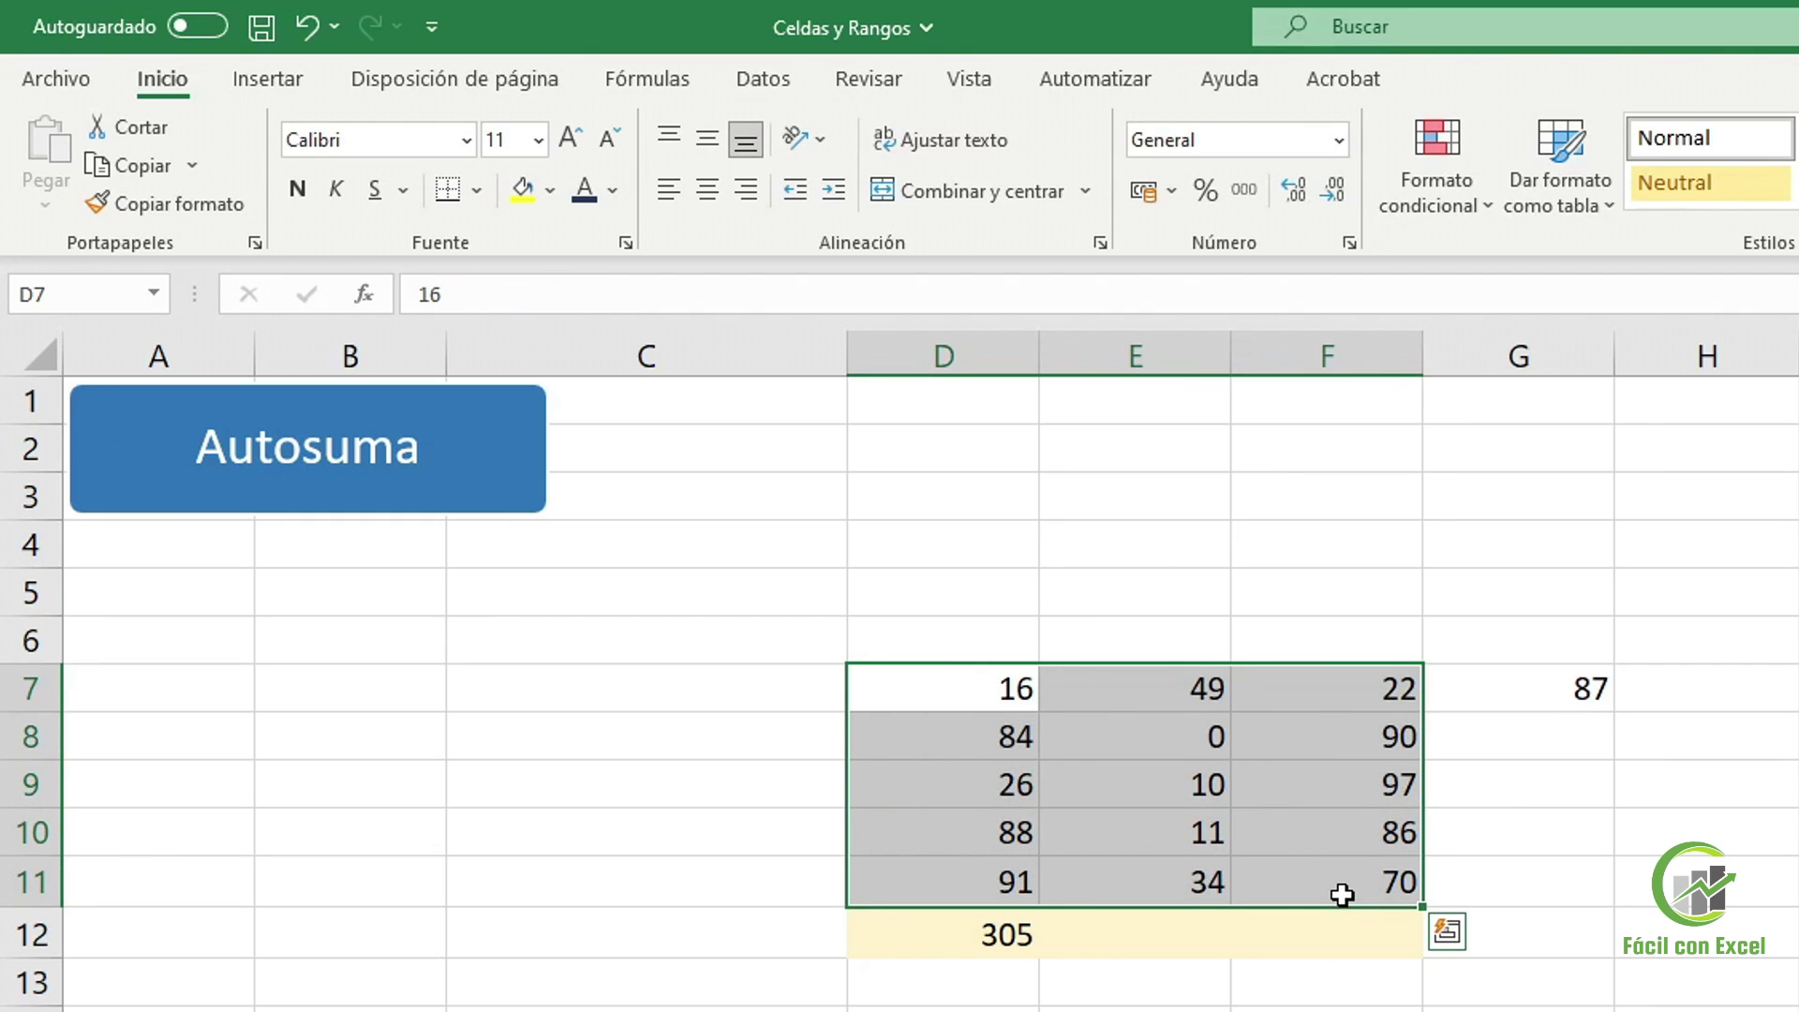
pyautogui.hotkey('alt', '=')
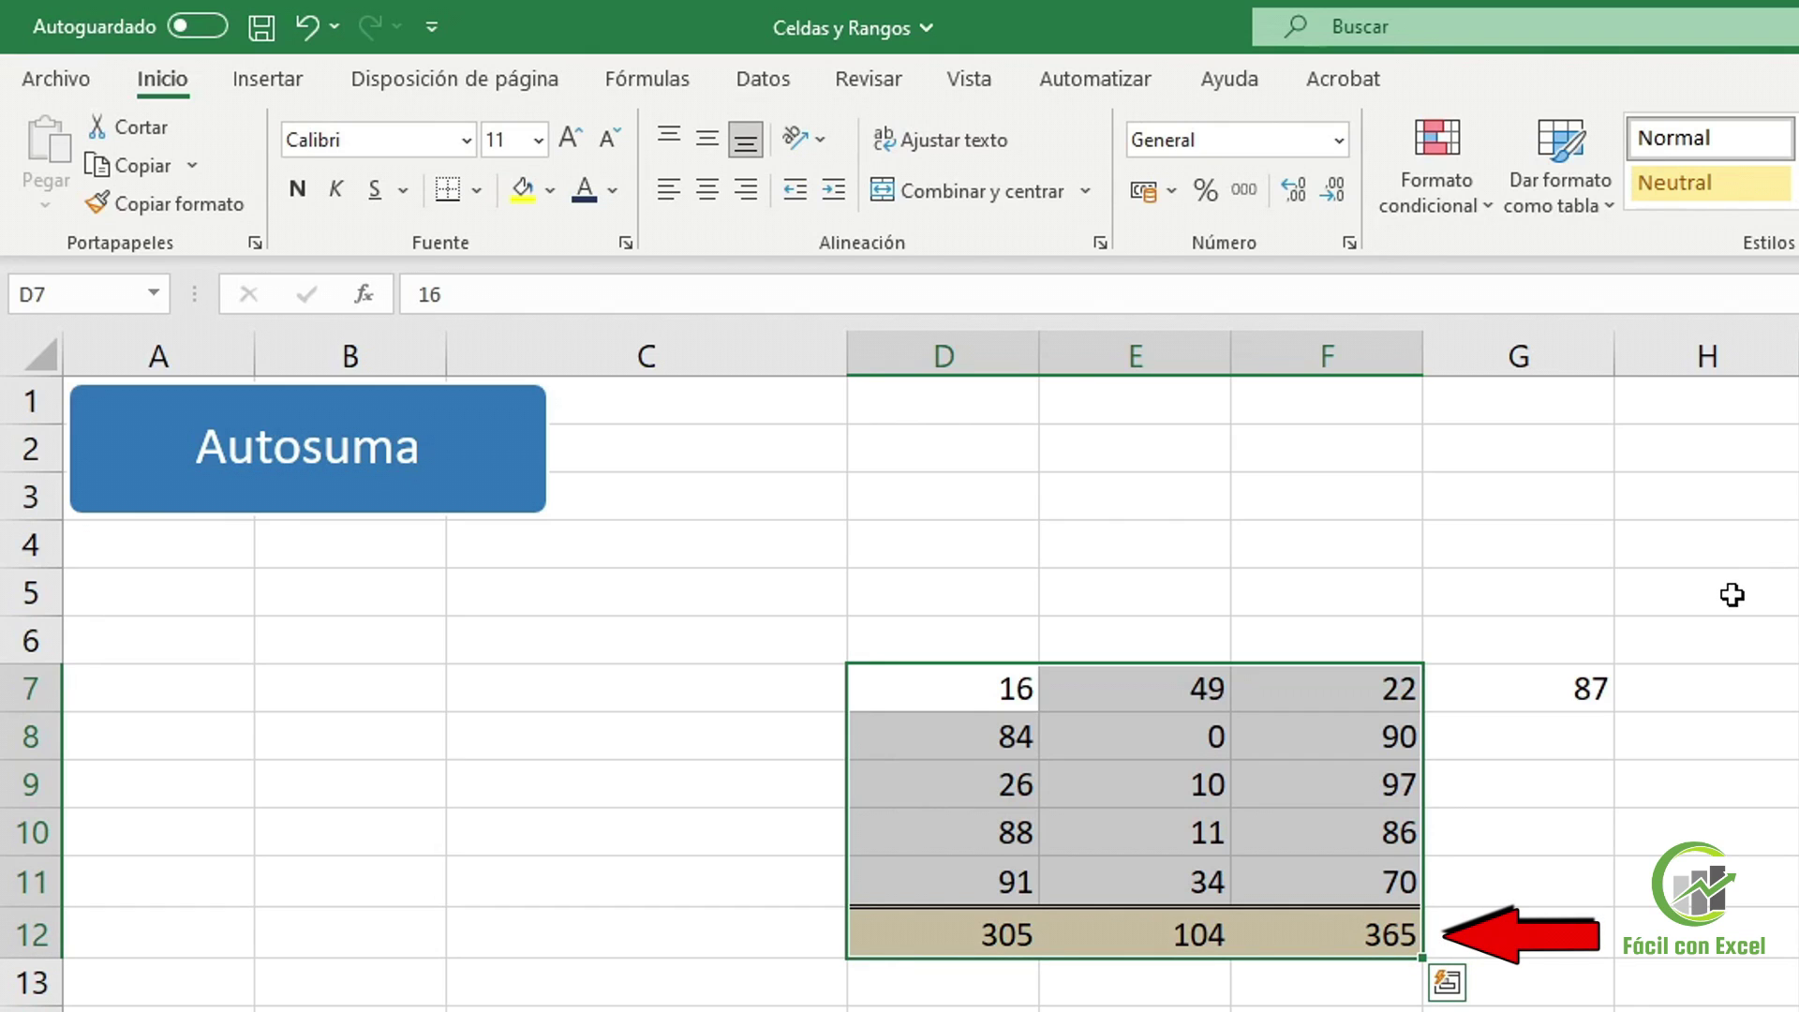
pyautogui.moveTo(1165, 937); pyautogui.dragTo(1325, 929)
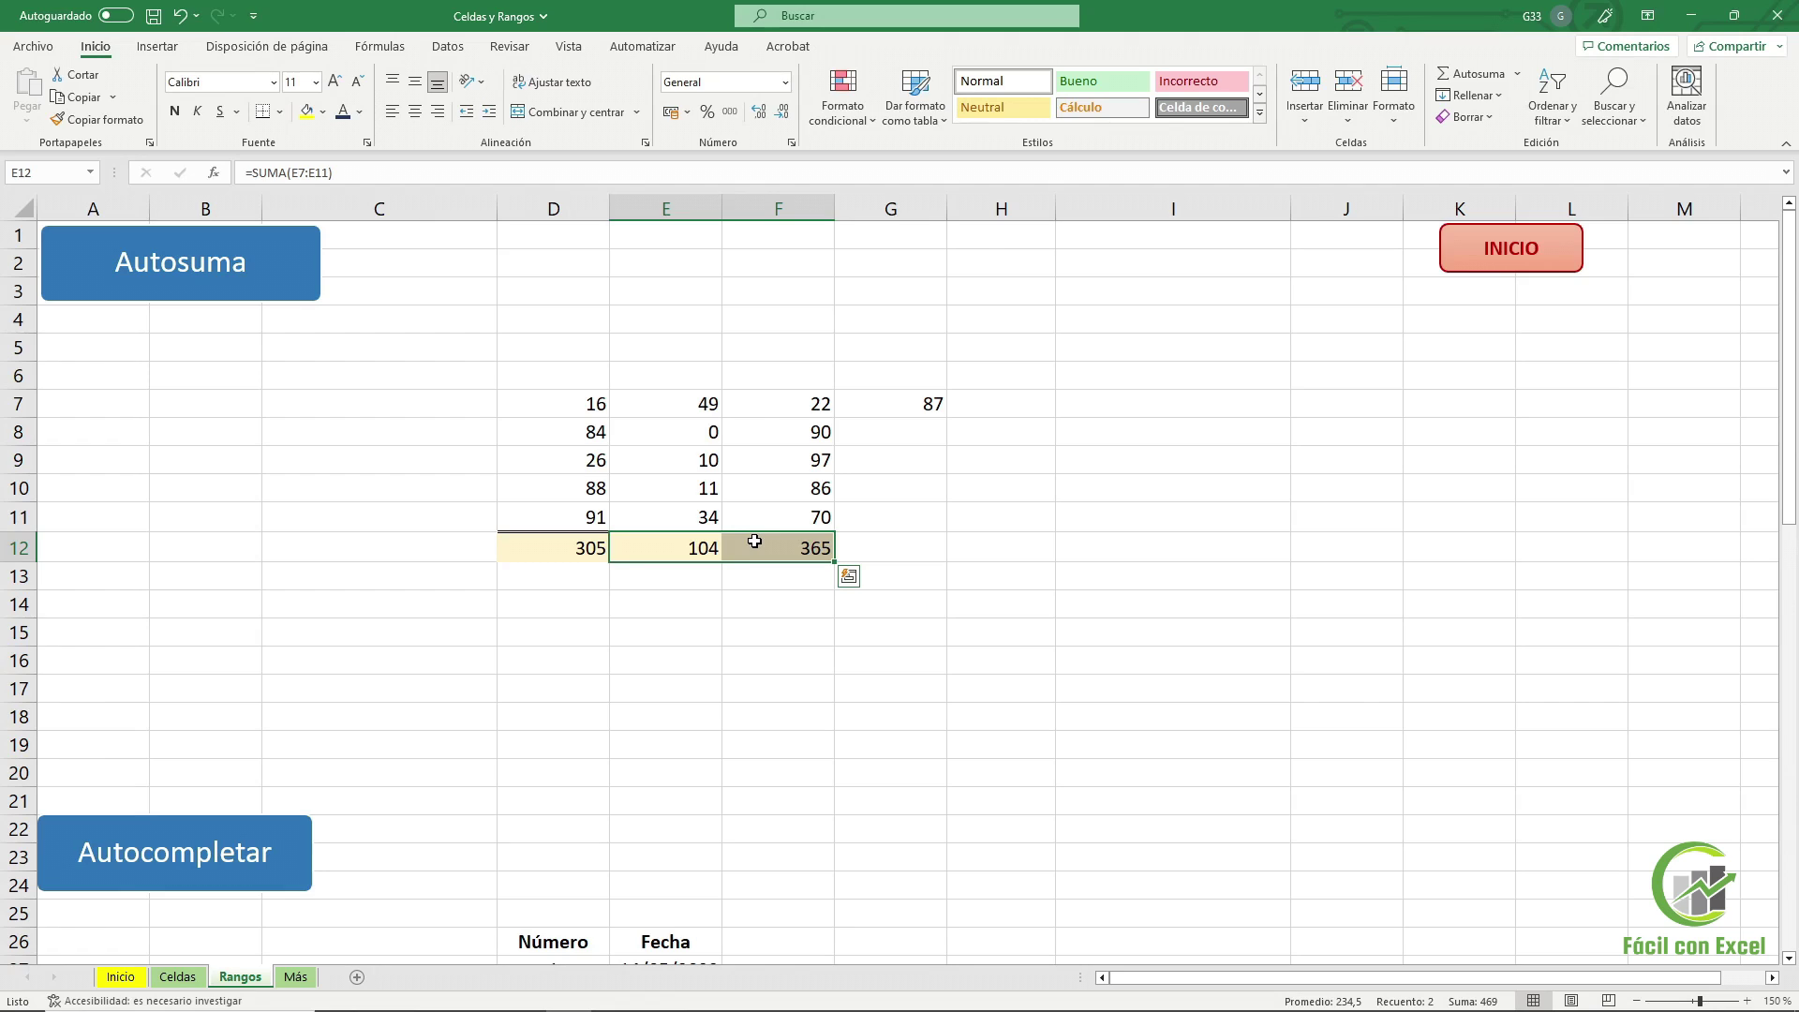
# Autofill the Número column from D27 down to D36 as a series from 1 to 10
pyautogui.scroll(-7, 754, 542)
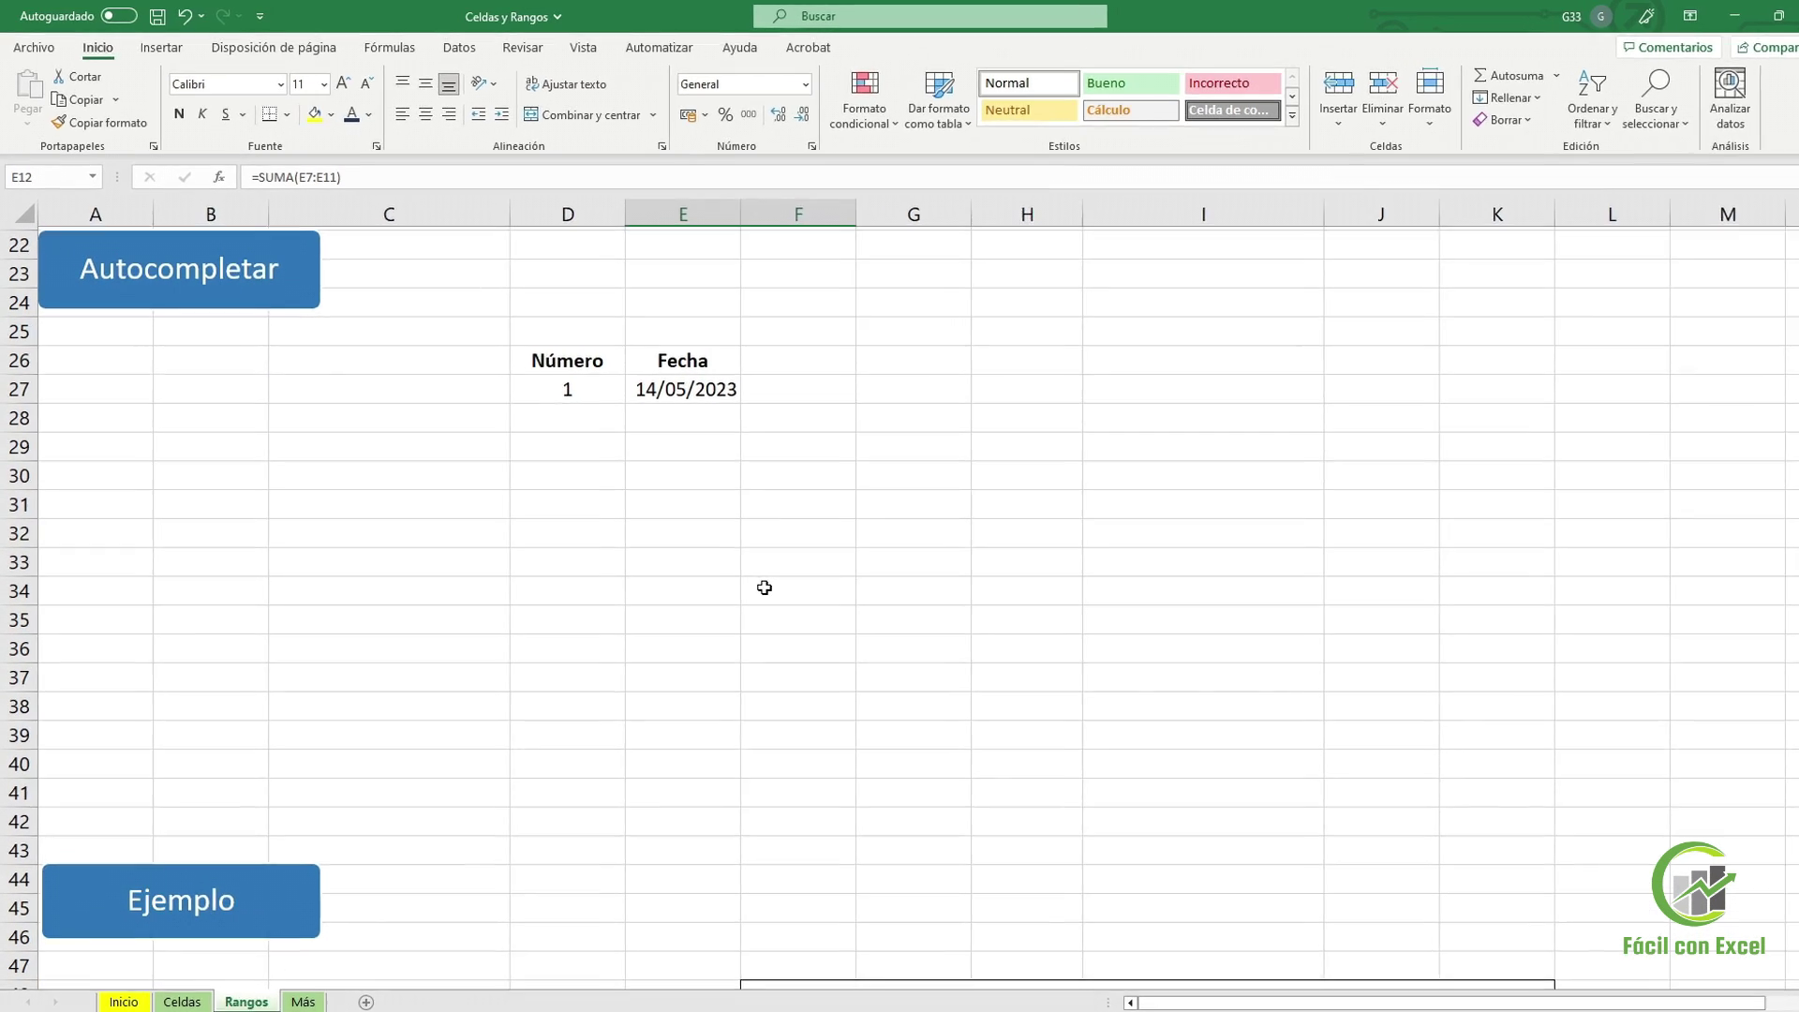
pyautogui.click(597, 375)
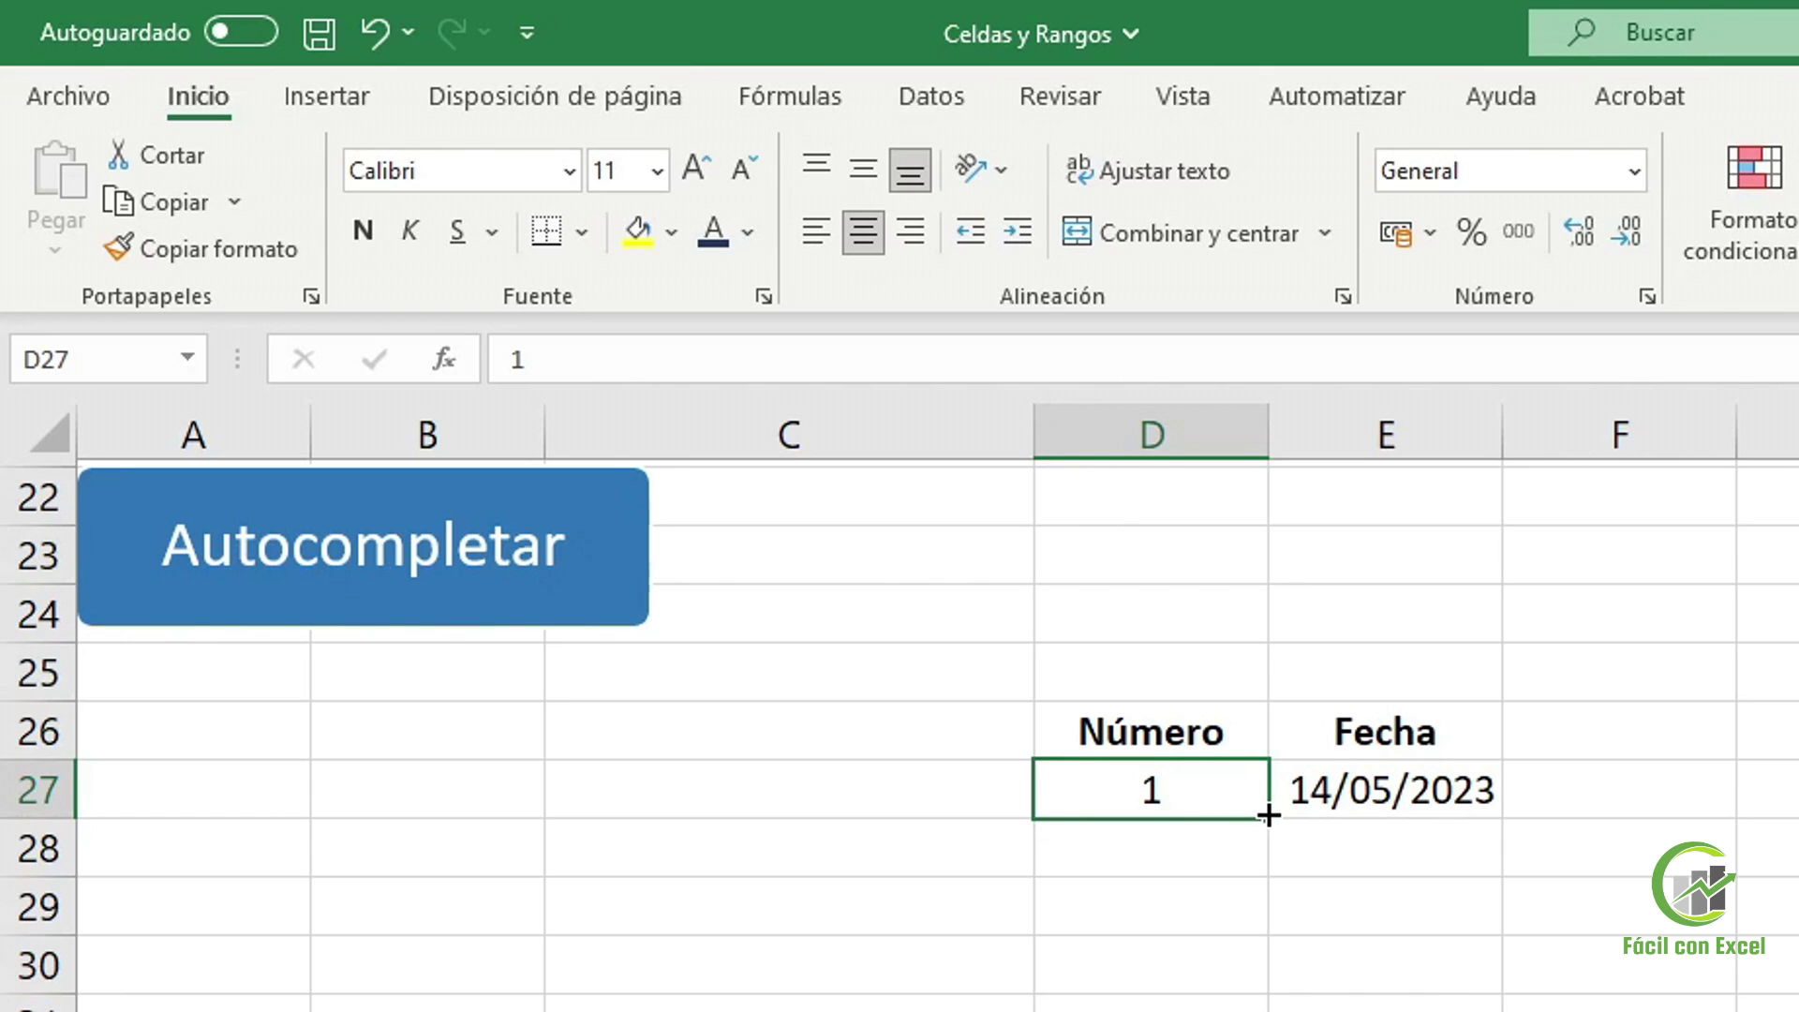
pyautogui.moveTo(1268, 817); pyautogui.dragTo(1241, 1011)
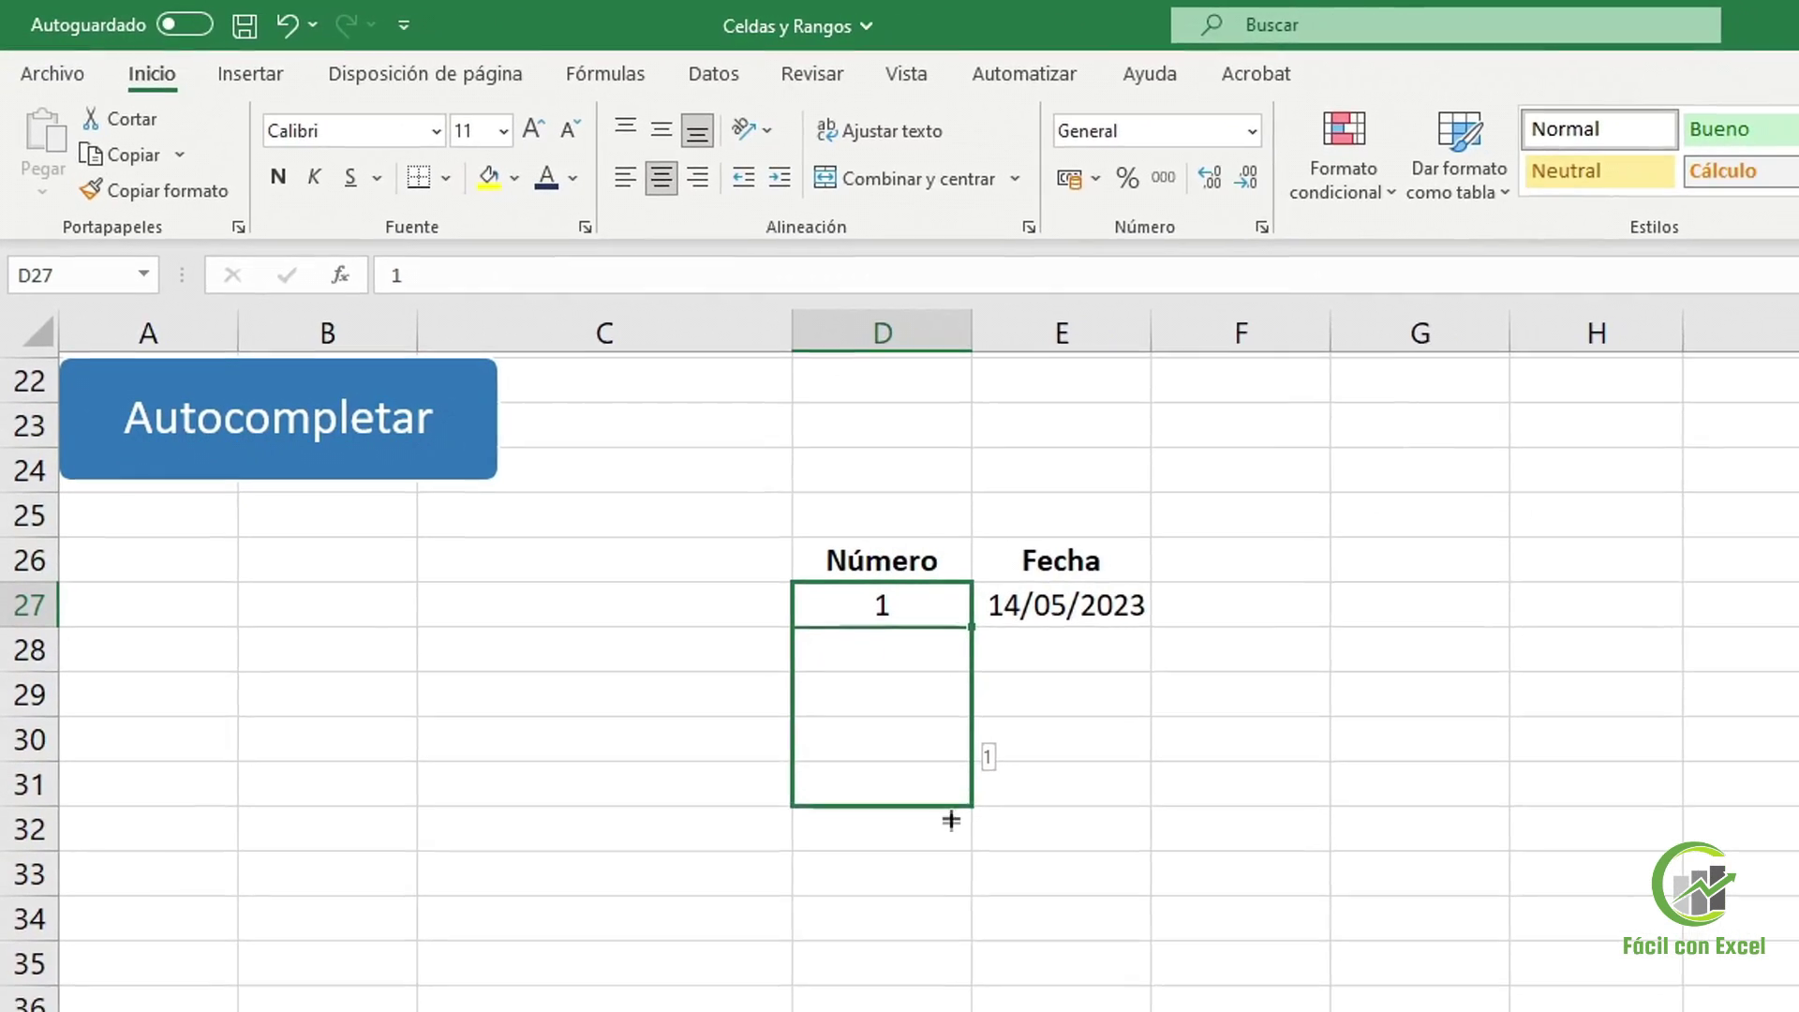
pyautogui.moveTo(951, 819); pyautogui.dragTo(965, 1011)
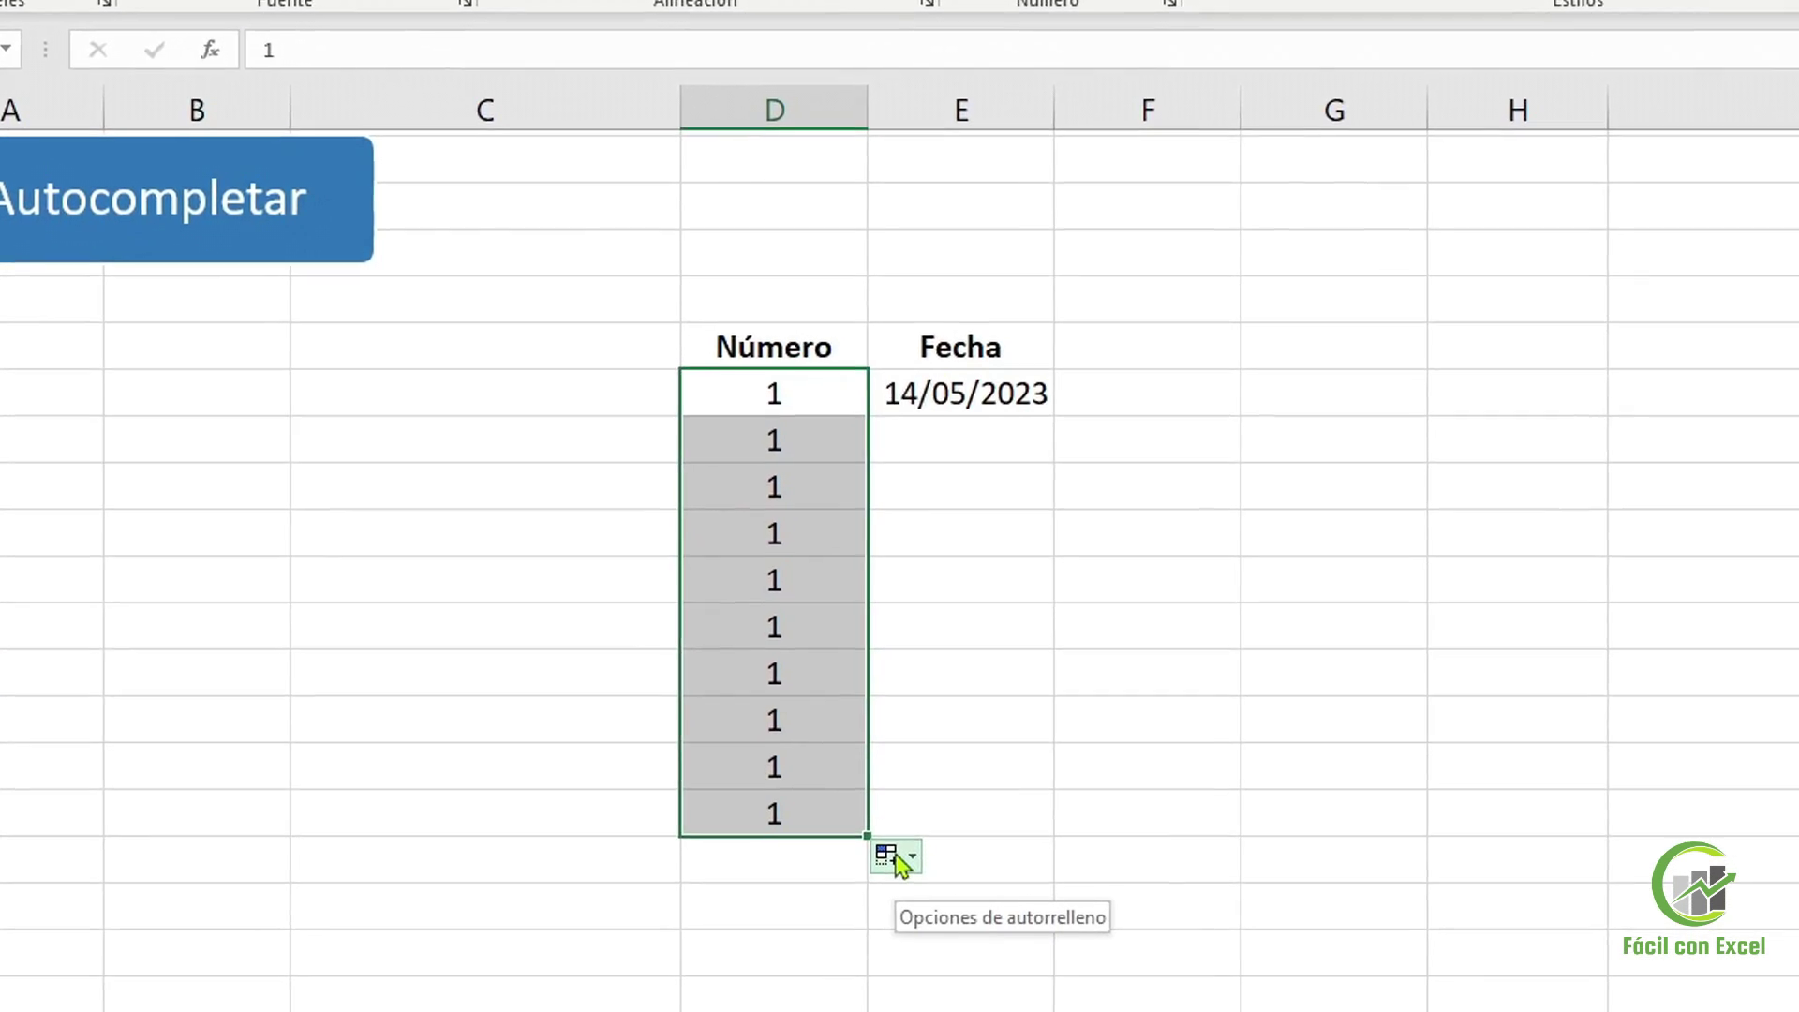
pyautogui.click(899, 857)
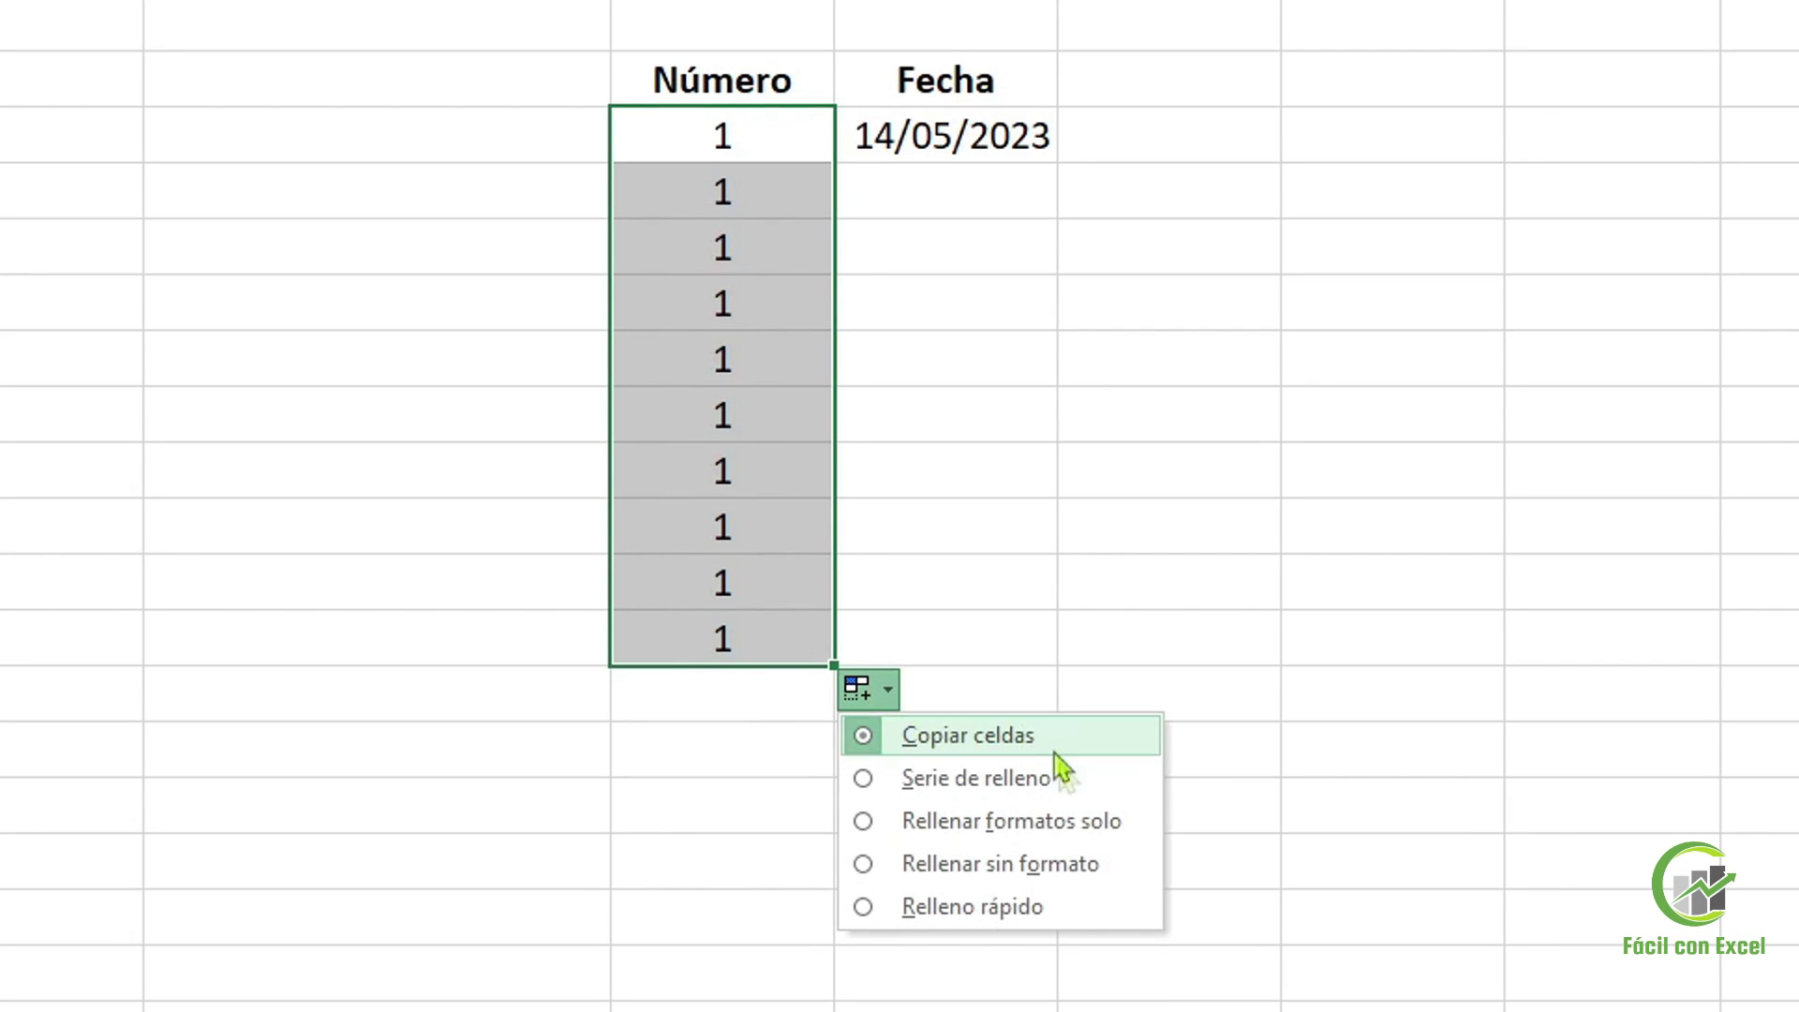
pyautogui.click(1098, 787)
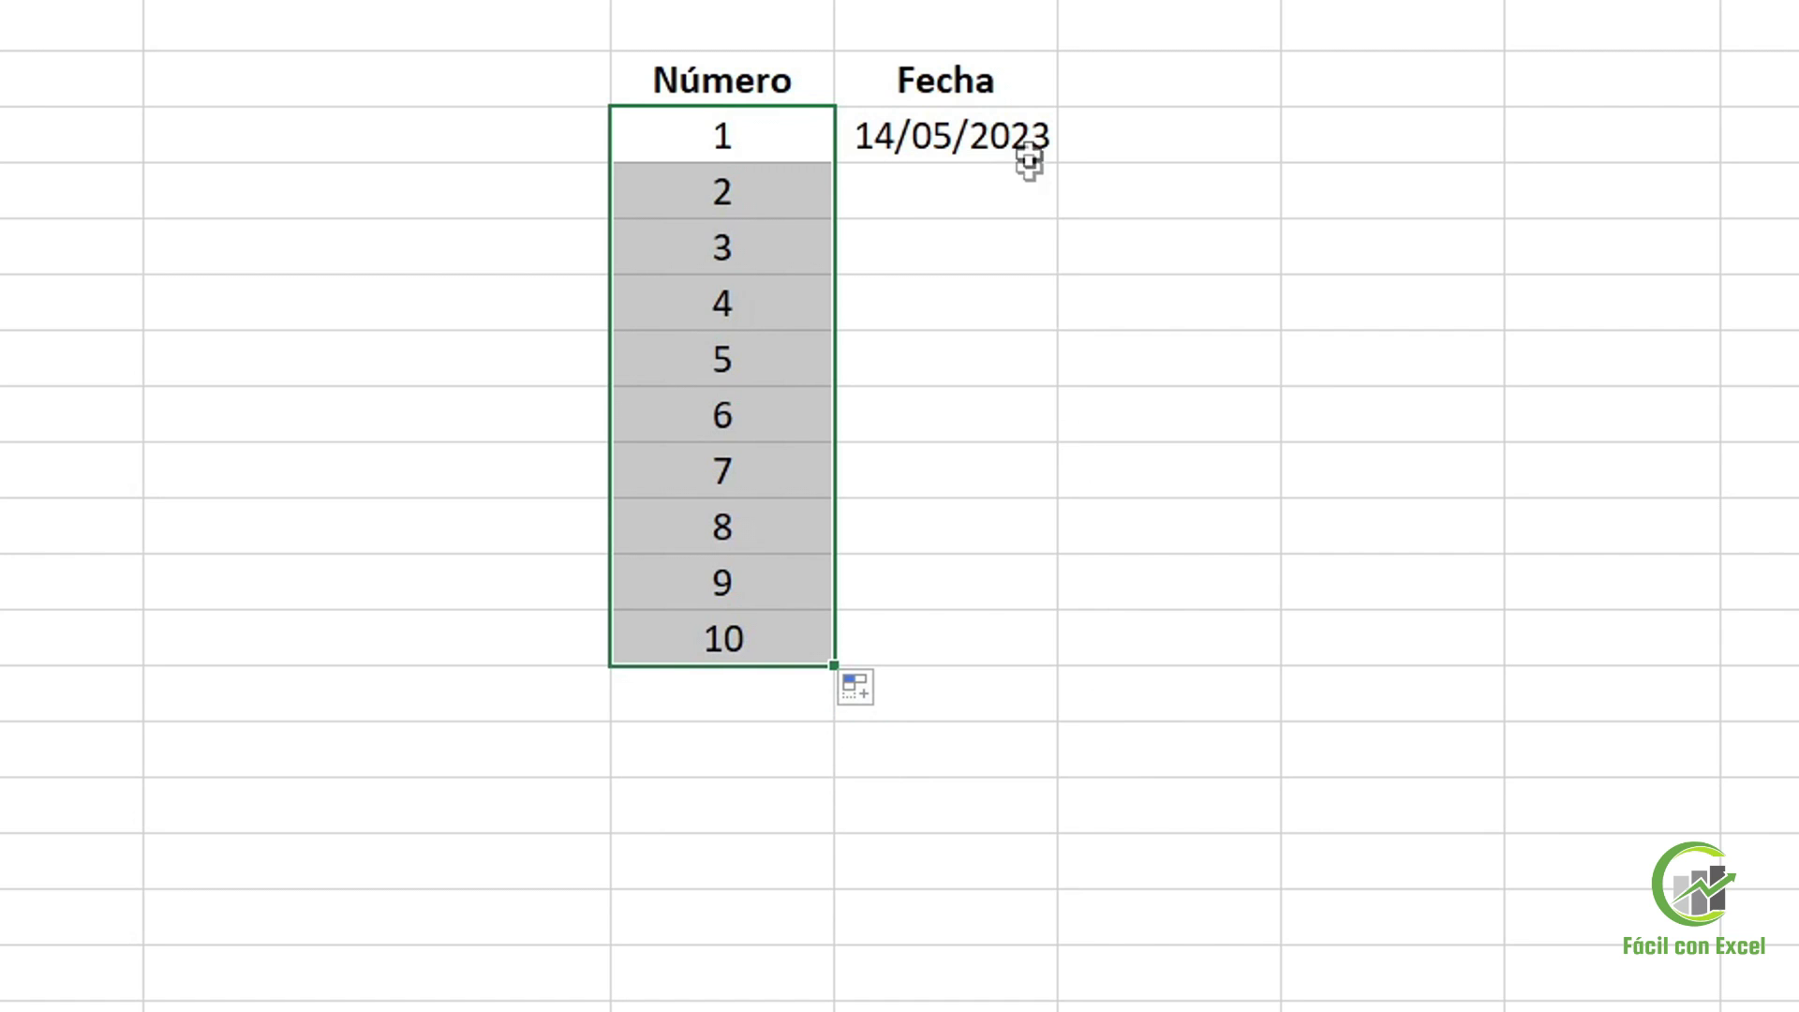
# Autofill the Fecha column from E27 down to E36, advancing the date by months
pyautogui.click(1029, 123)
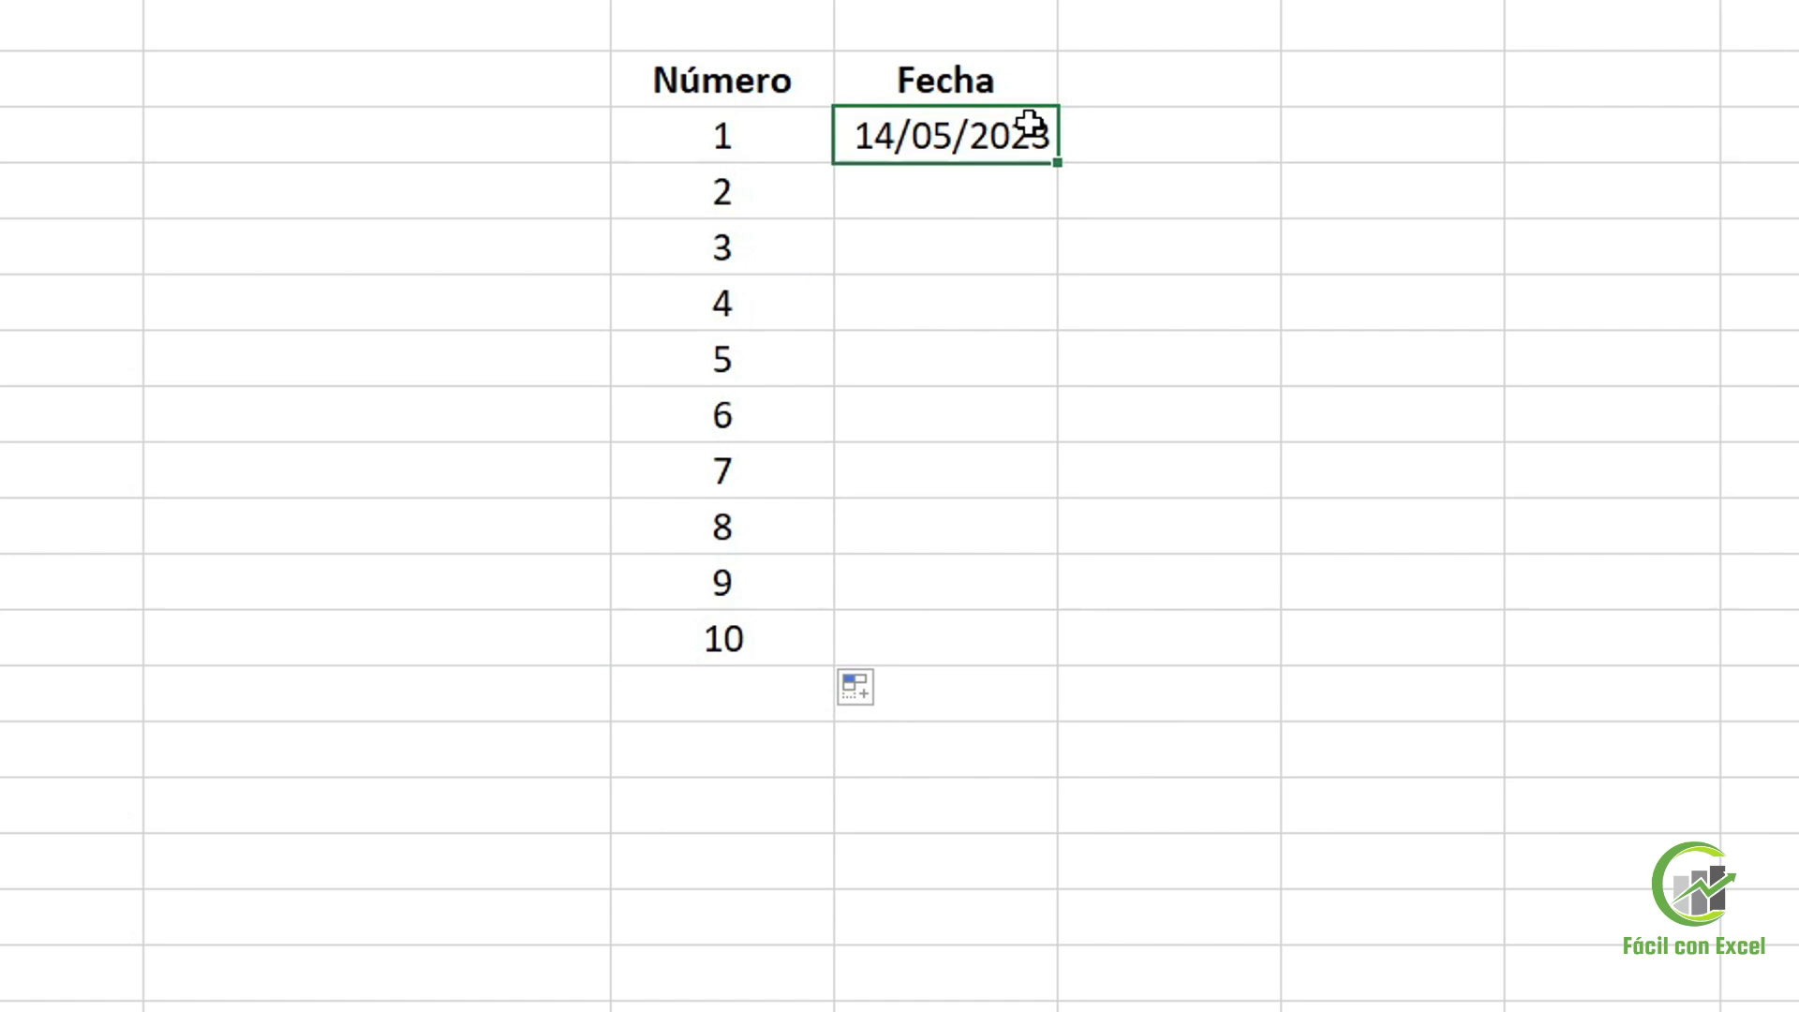
pyautogui.moveTo(1058, 163); pyautogui.dragTo(1056, 655)
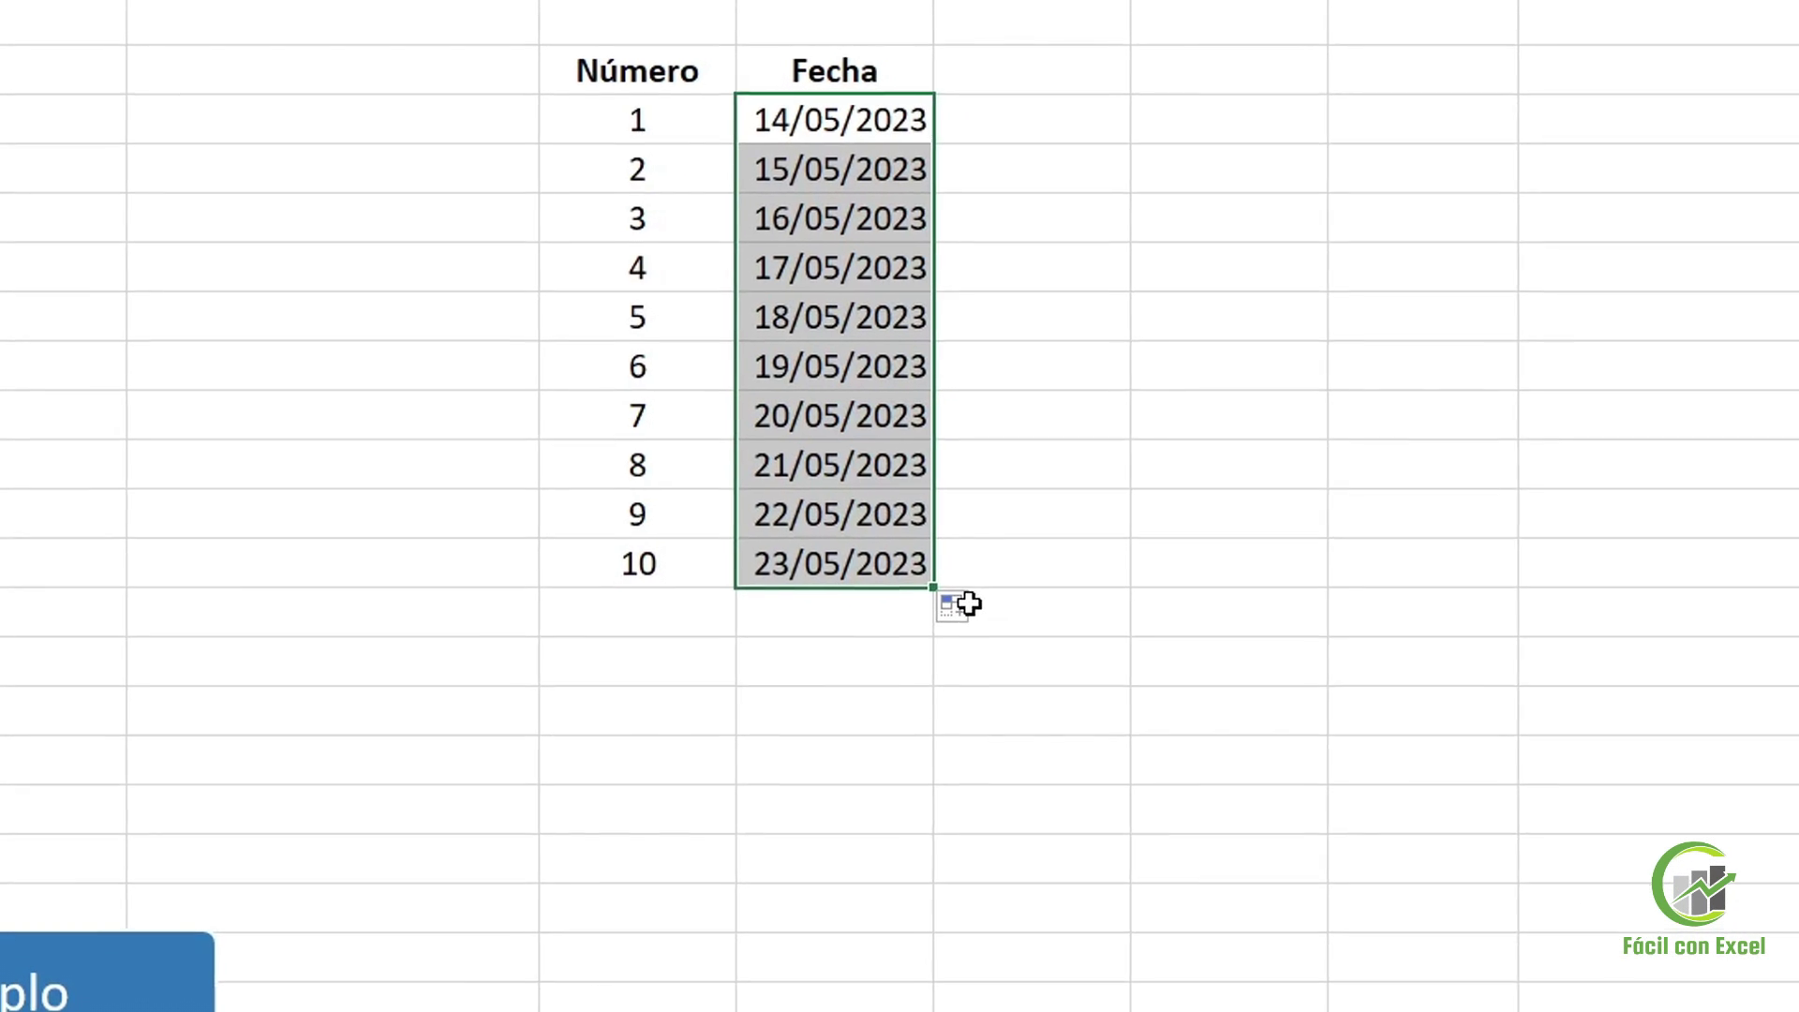
pyautogui.click(964, 608)
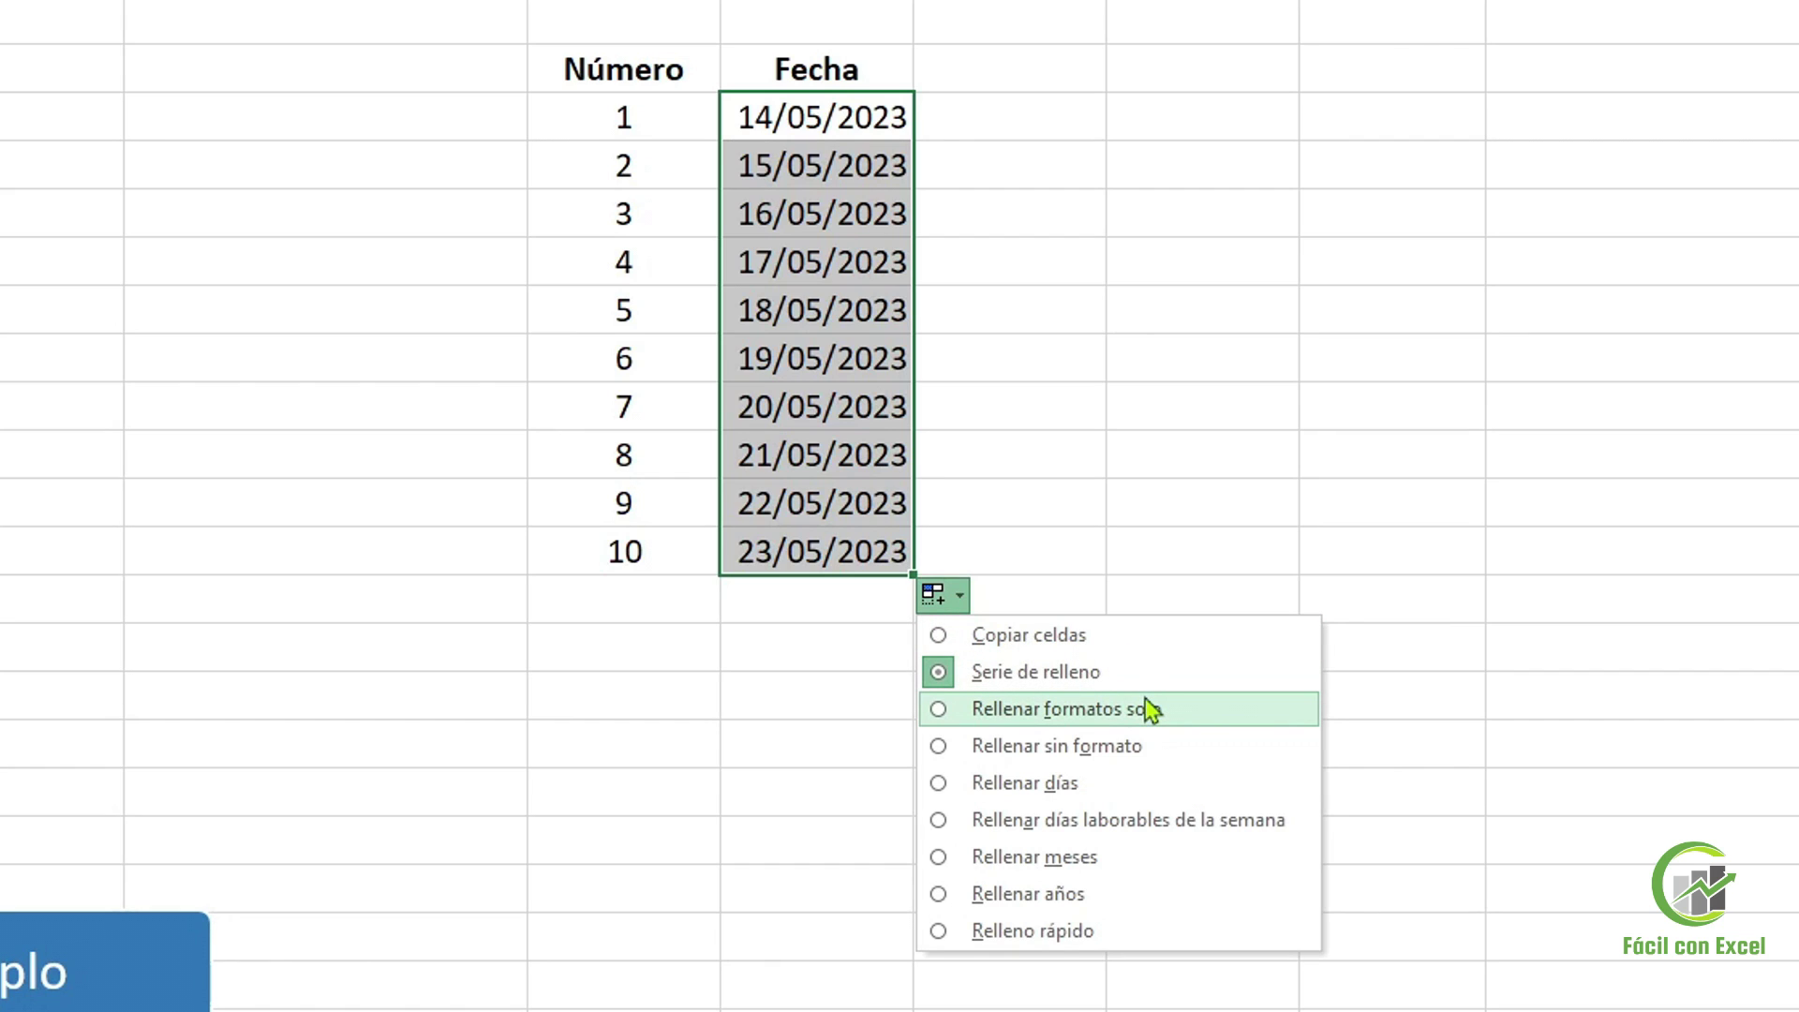
pyautogui.click(1222, 856)
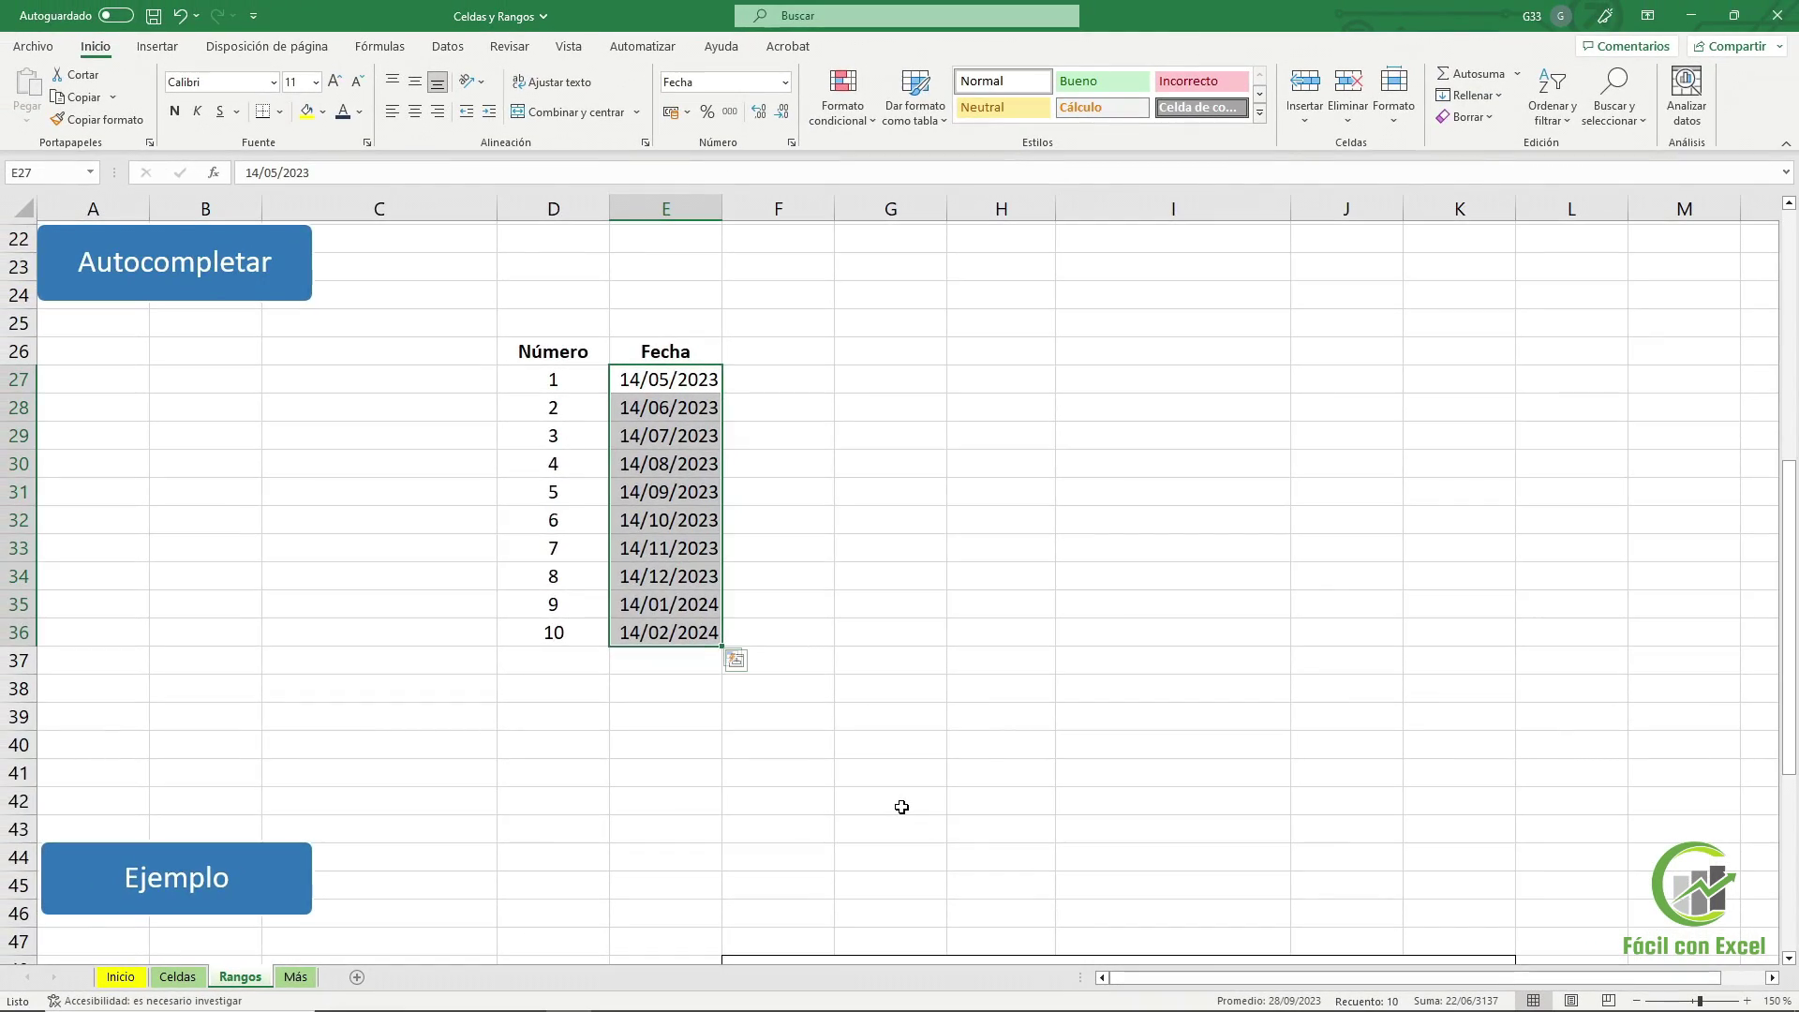
pyautogui.scroll(7, 901, 797)
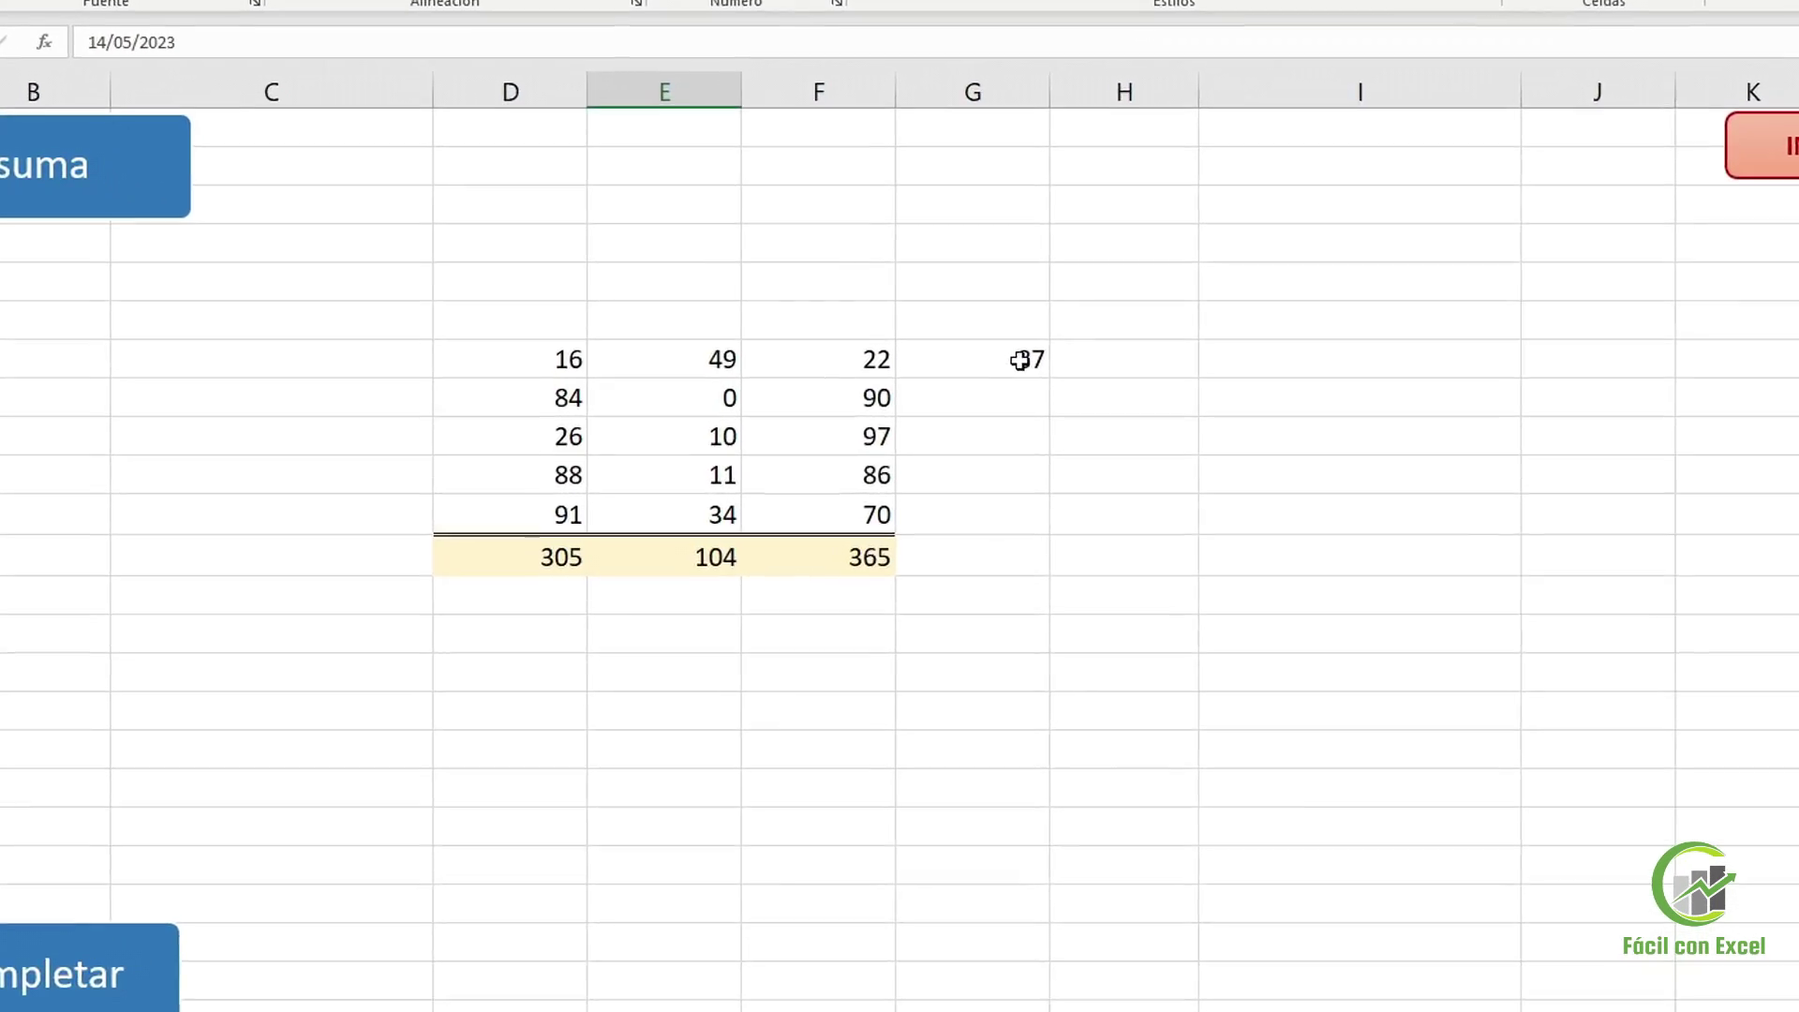
# Autofill the row sum from G7 down to G11 and check the copied formula in G9
pyautogui.click(923, 403)
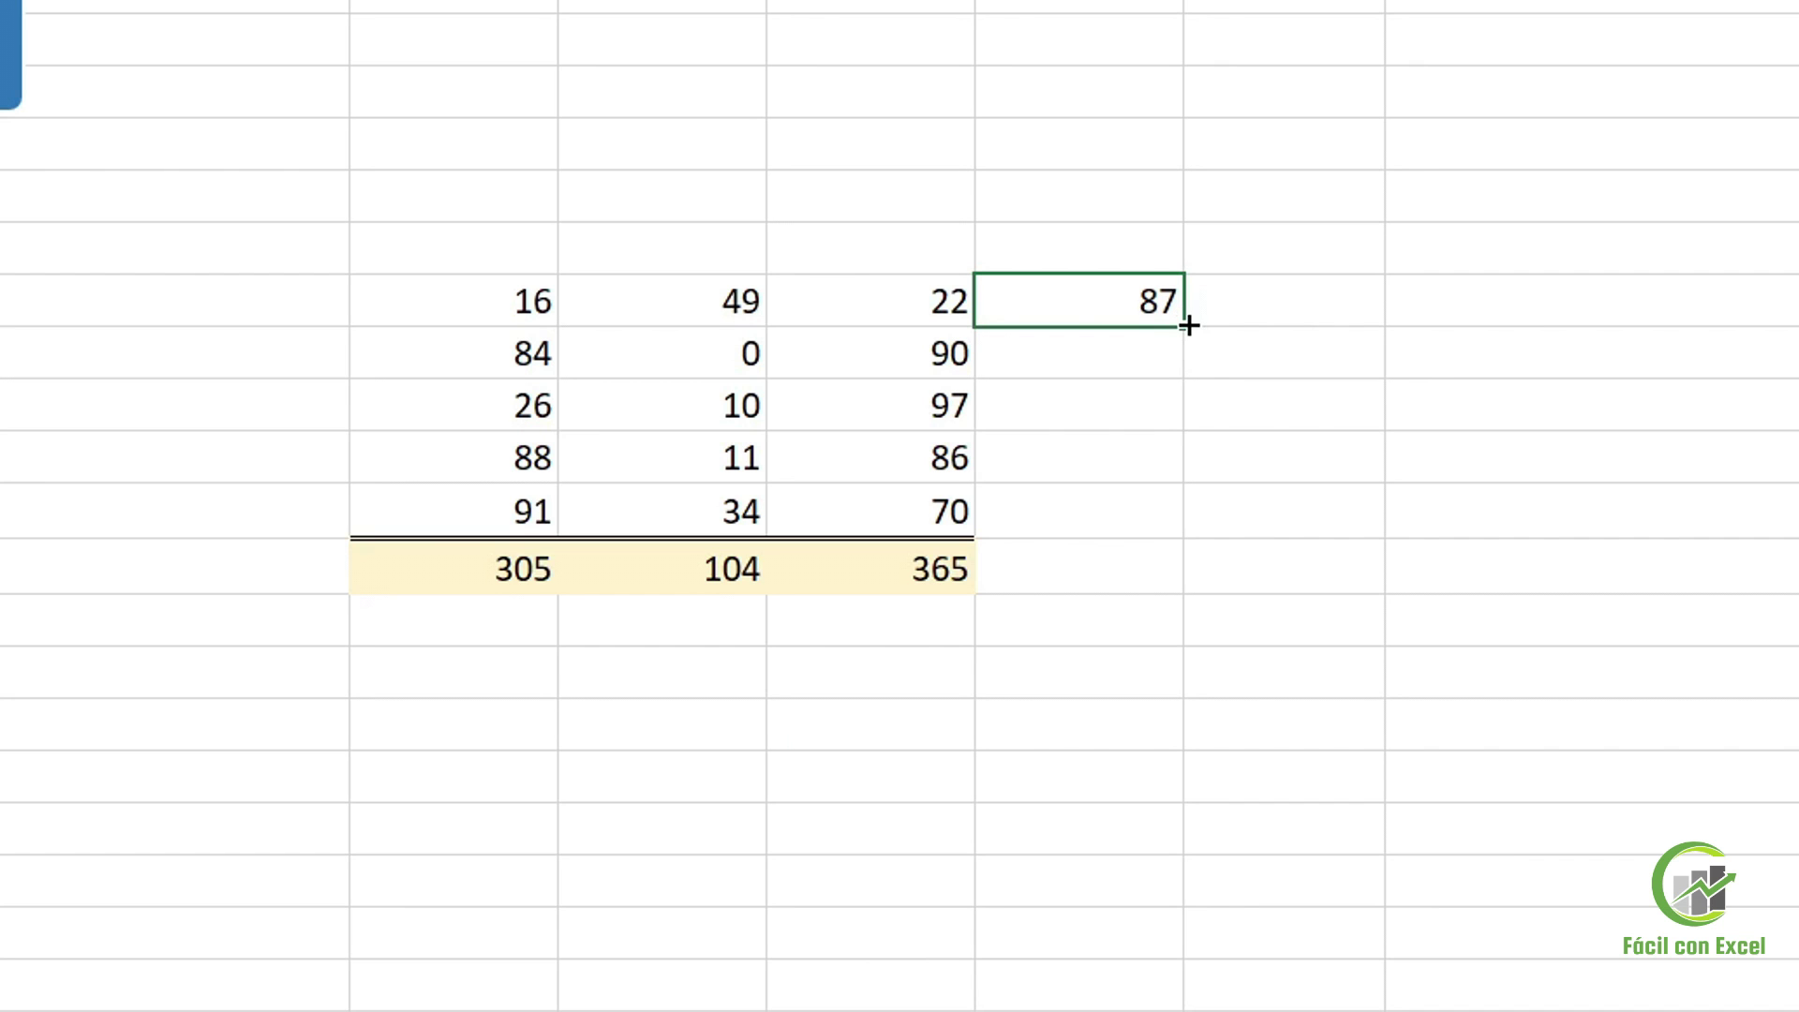
pyautogui.moveTo(1188, 326); pyautogui.dragTo(1172, 524)
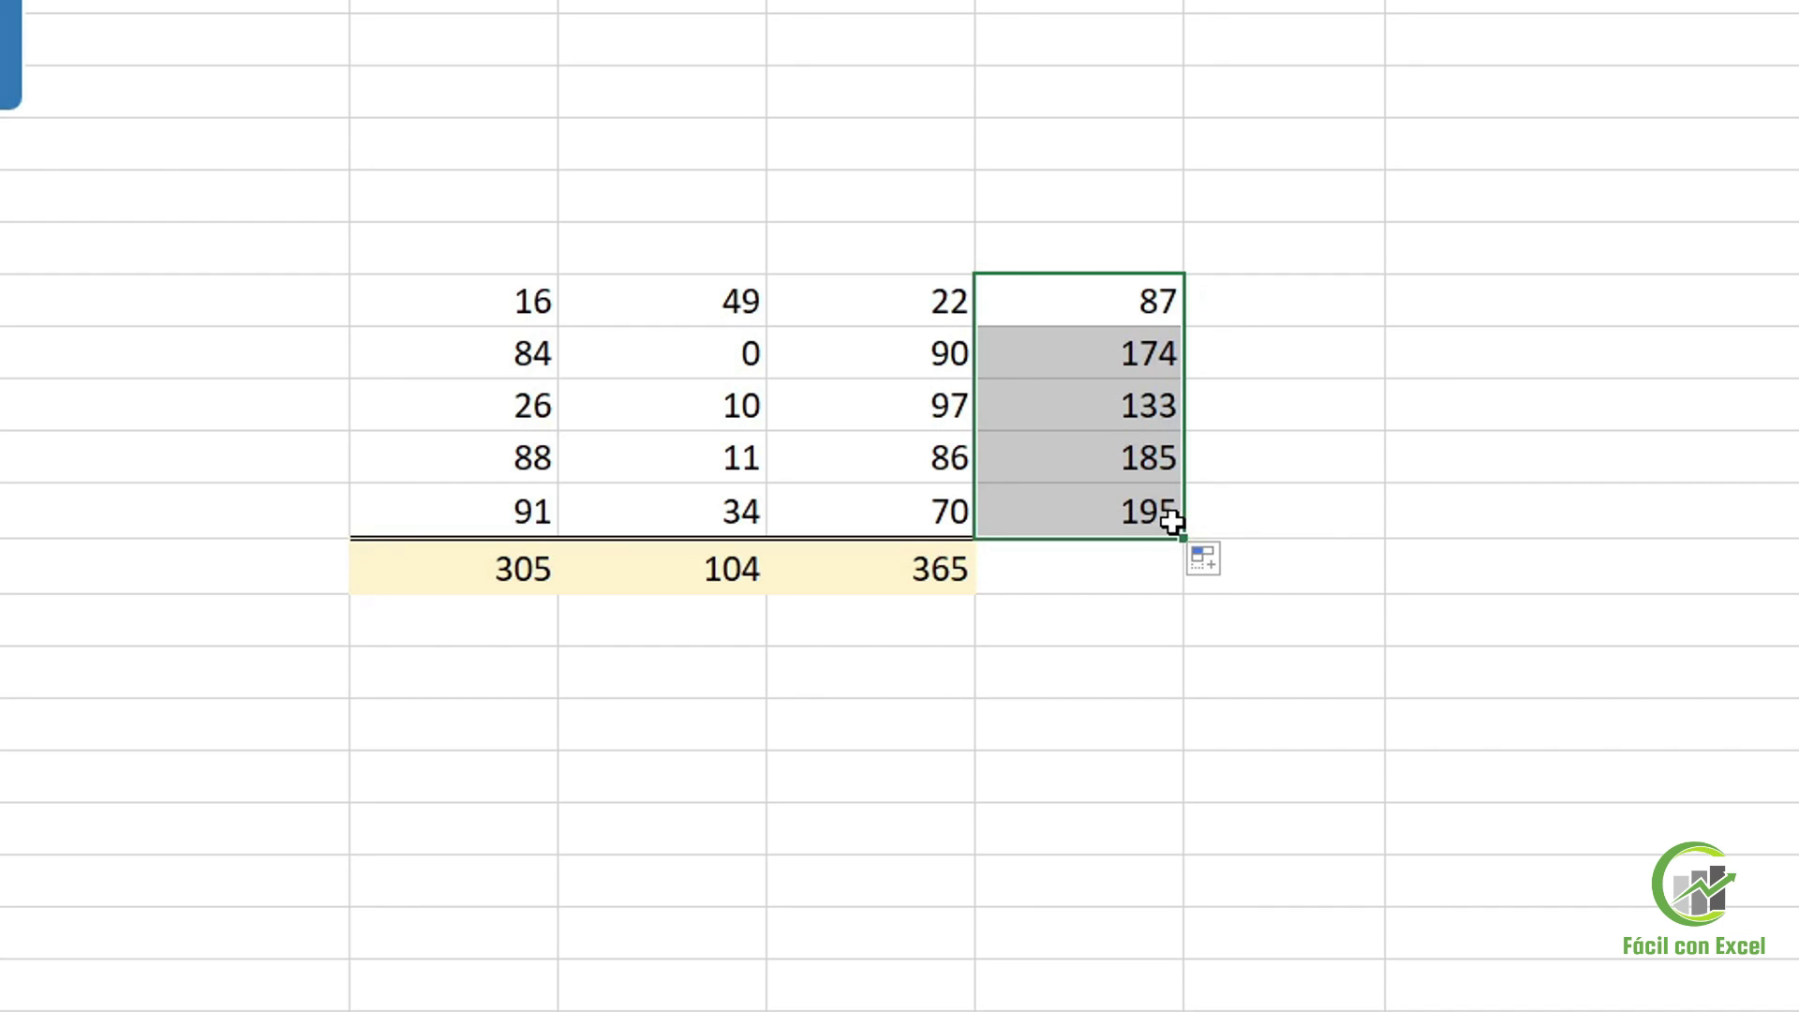
pyautogui.press('Down')
pyautogui.press('Down')
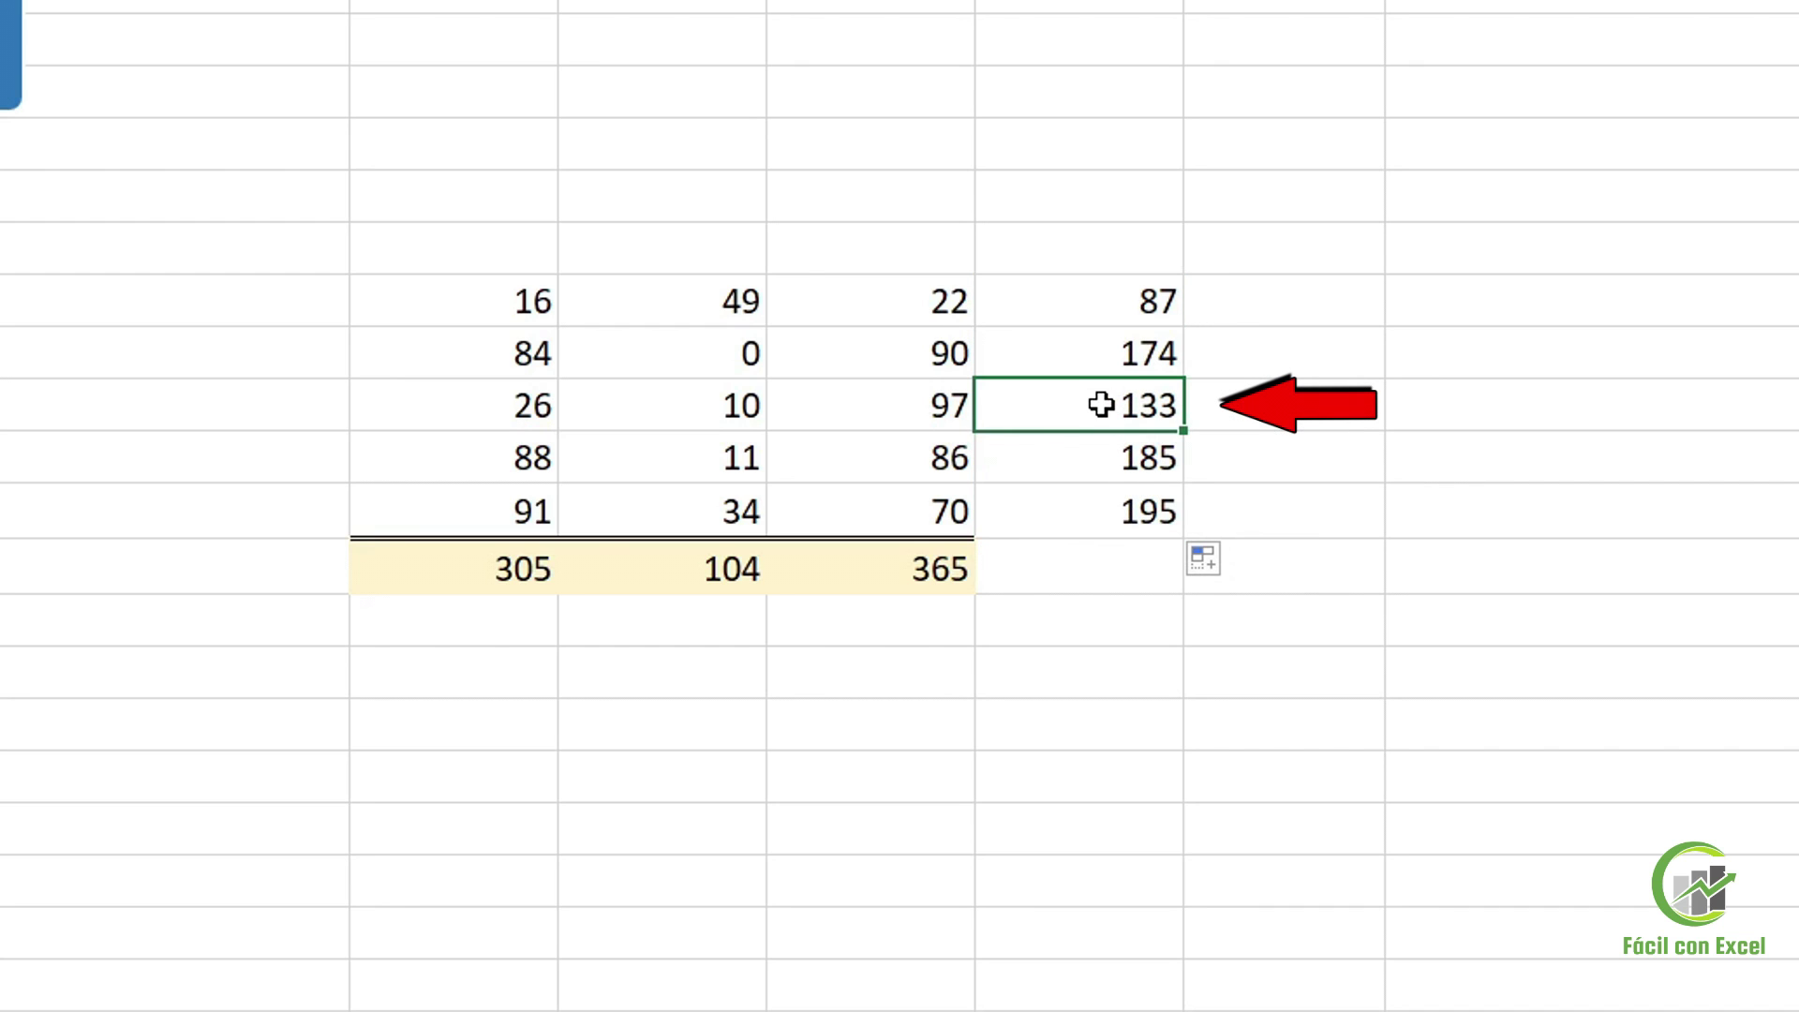
pyautogui.press('F2')
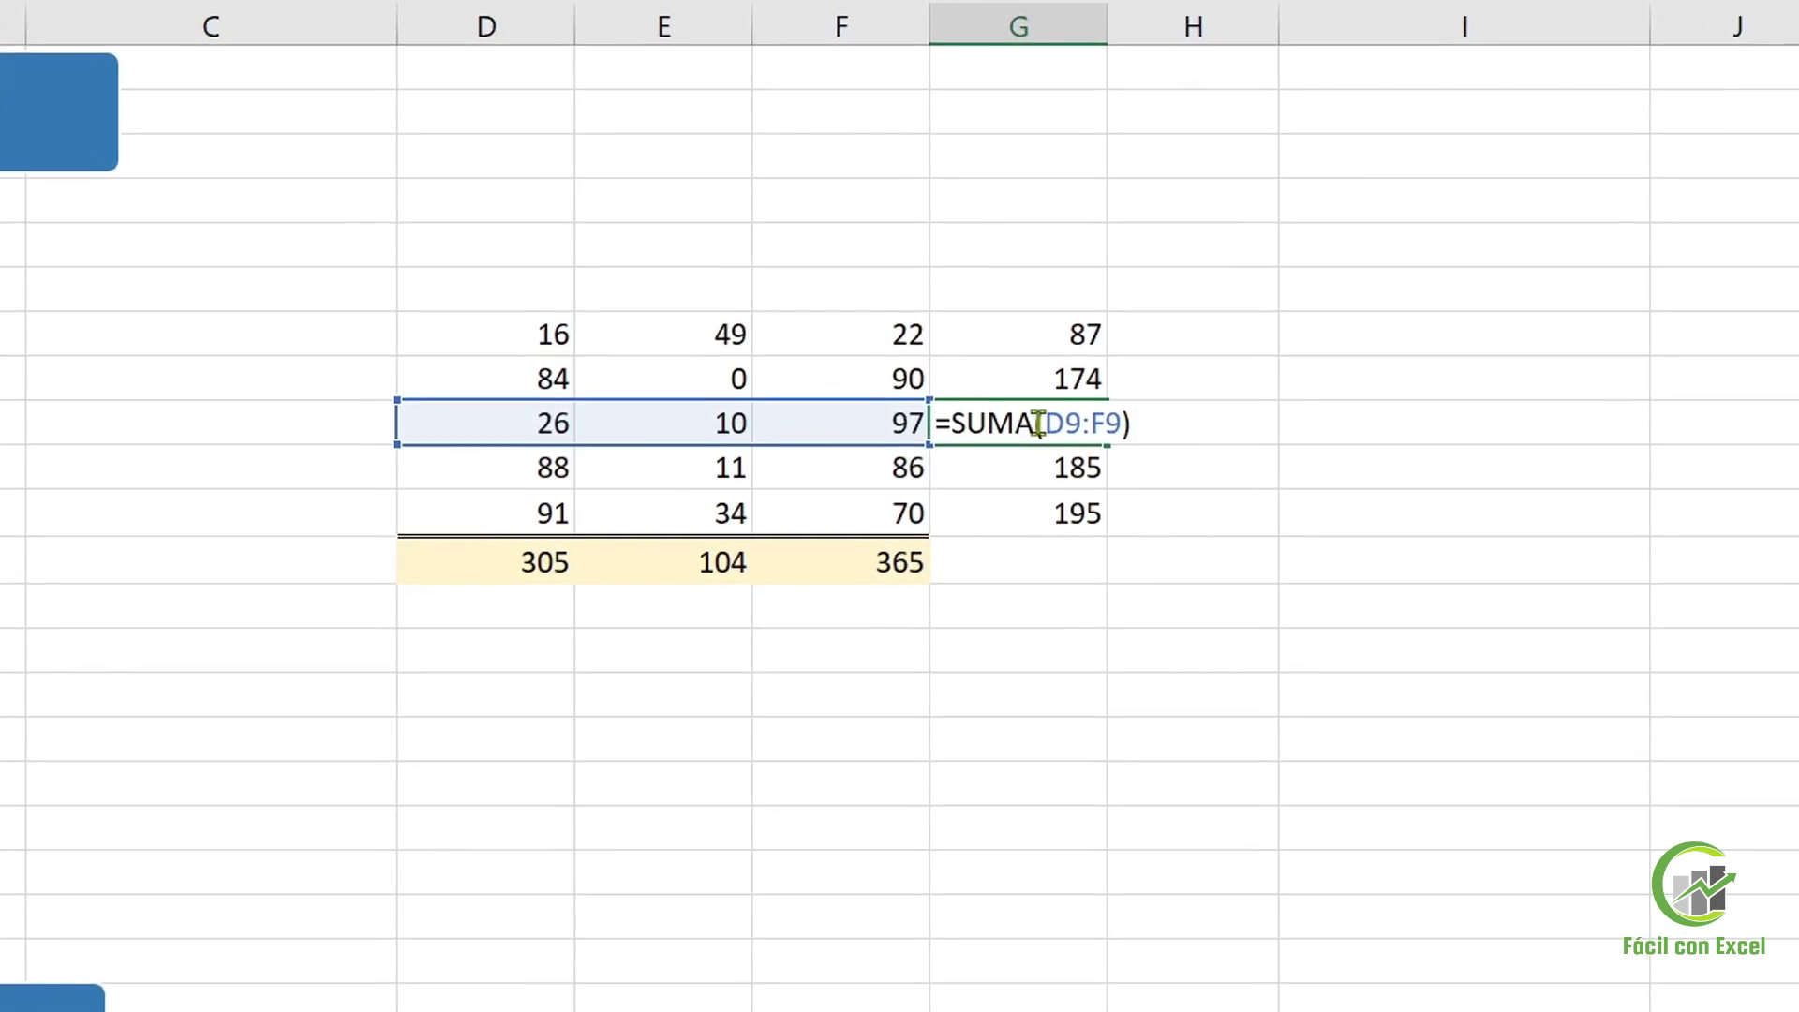
pyautogui.press('Escape')
# Examine the title and columns of the unformatted FACTURAS 2023 table in A52:D59 of the Ejemplo section
pyautogui.scroll(-11, 1065, 565)
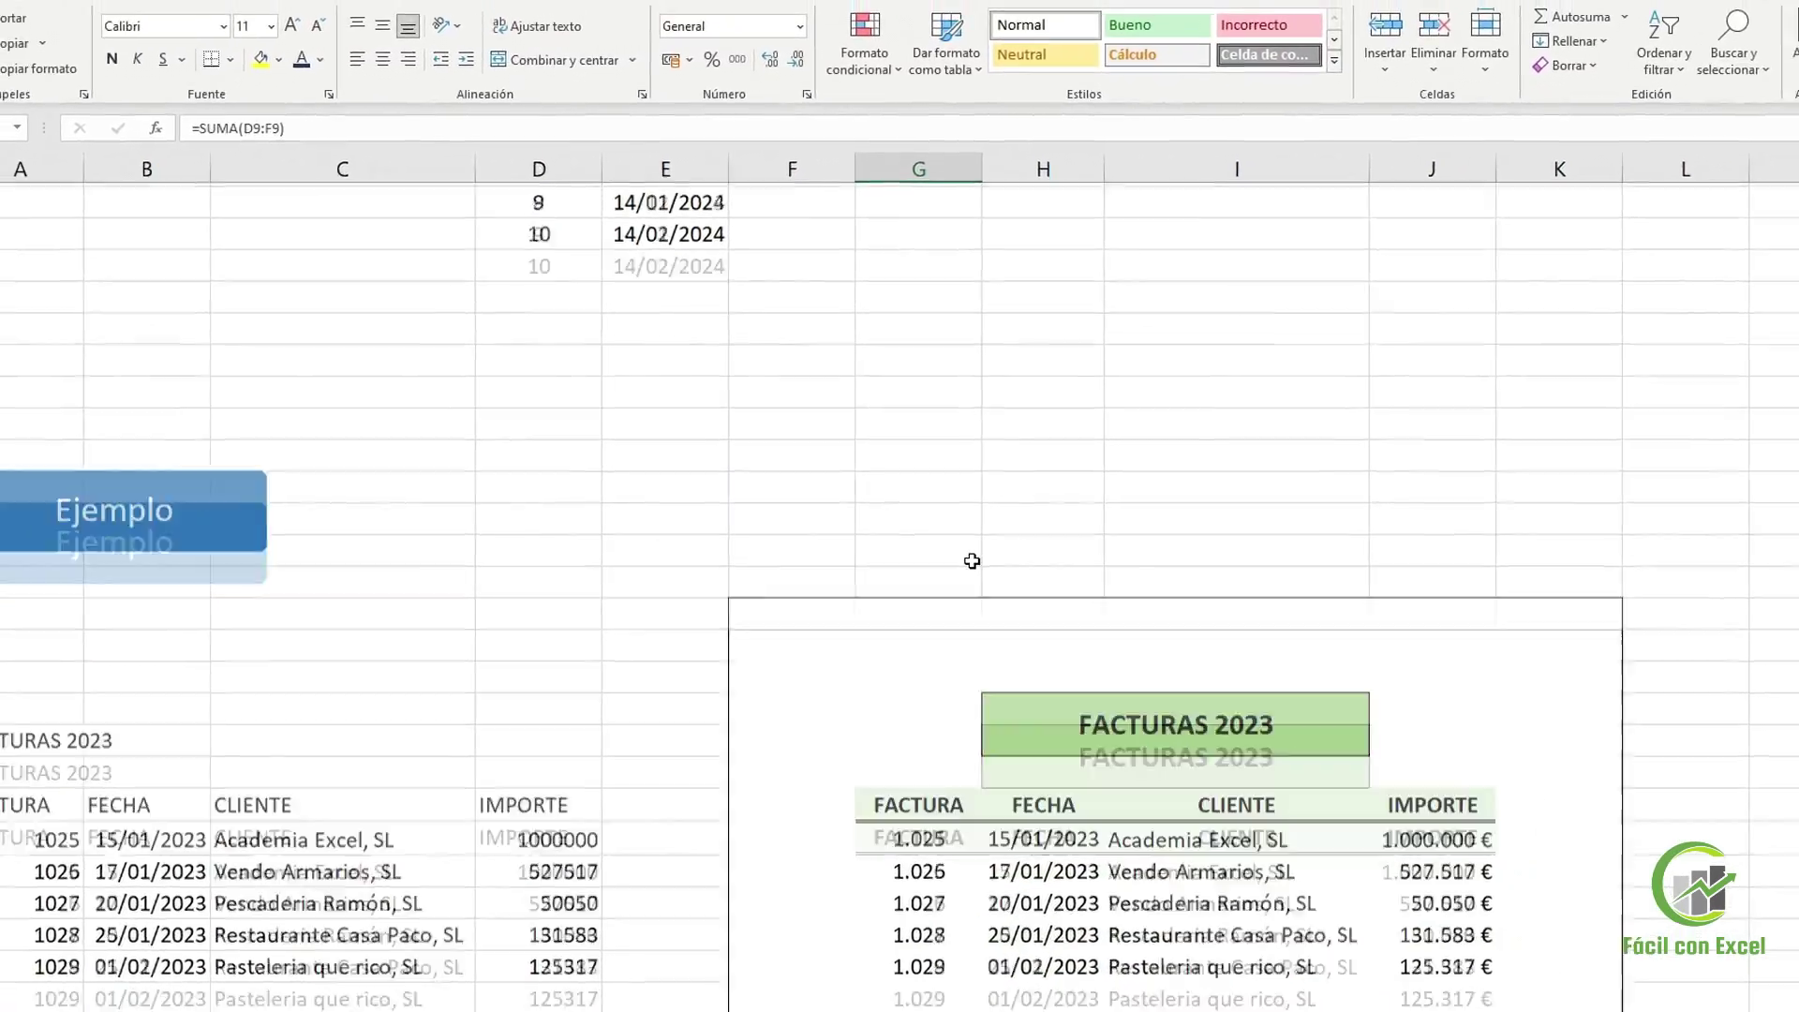
pyautogui.scroll(-3, 973, 561)
pyautogui.scroll(2, 970, 561)
pyautogui.scroll(-1, 967, 561)
pyautogui.click(47, 488)
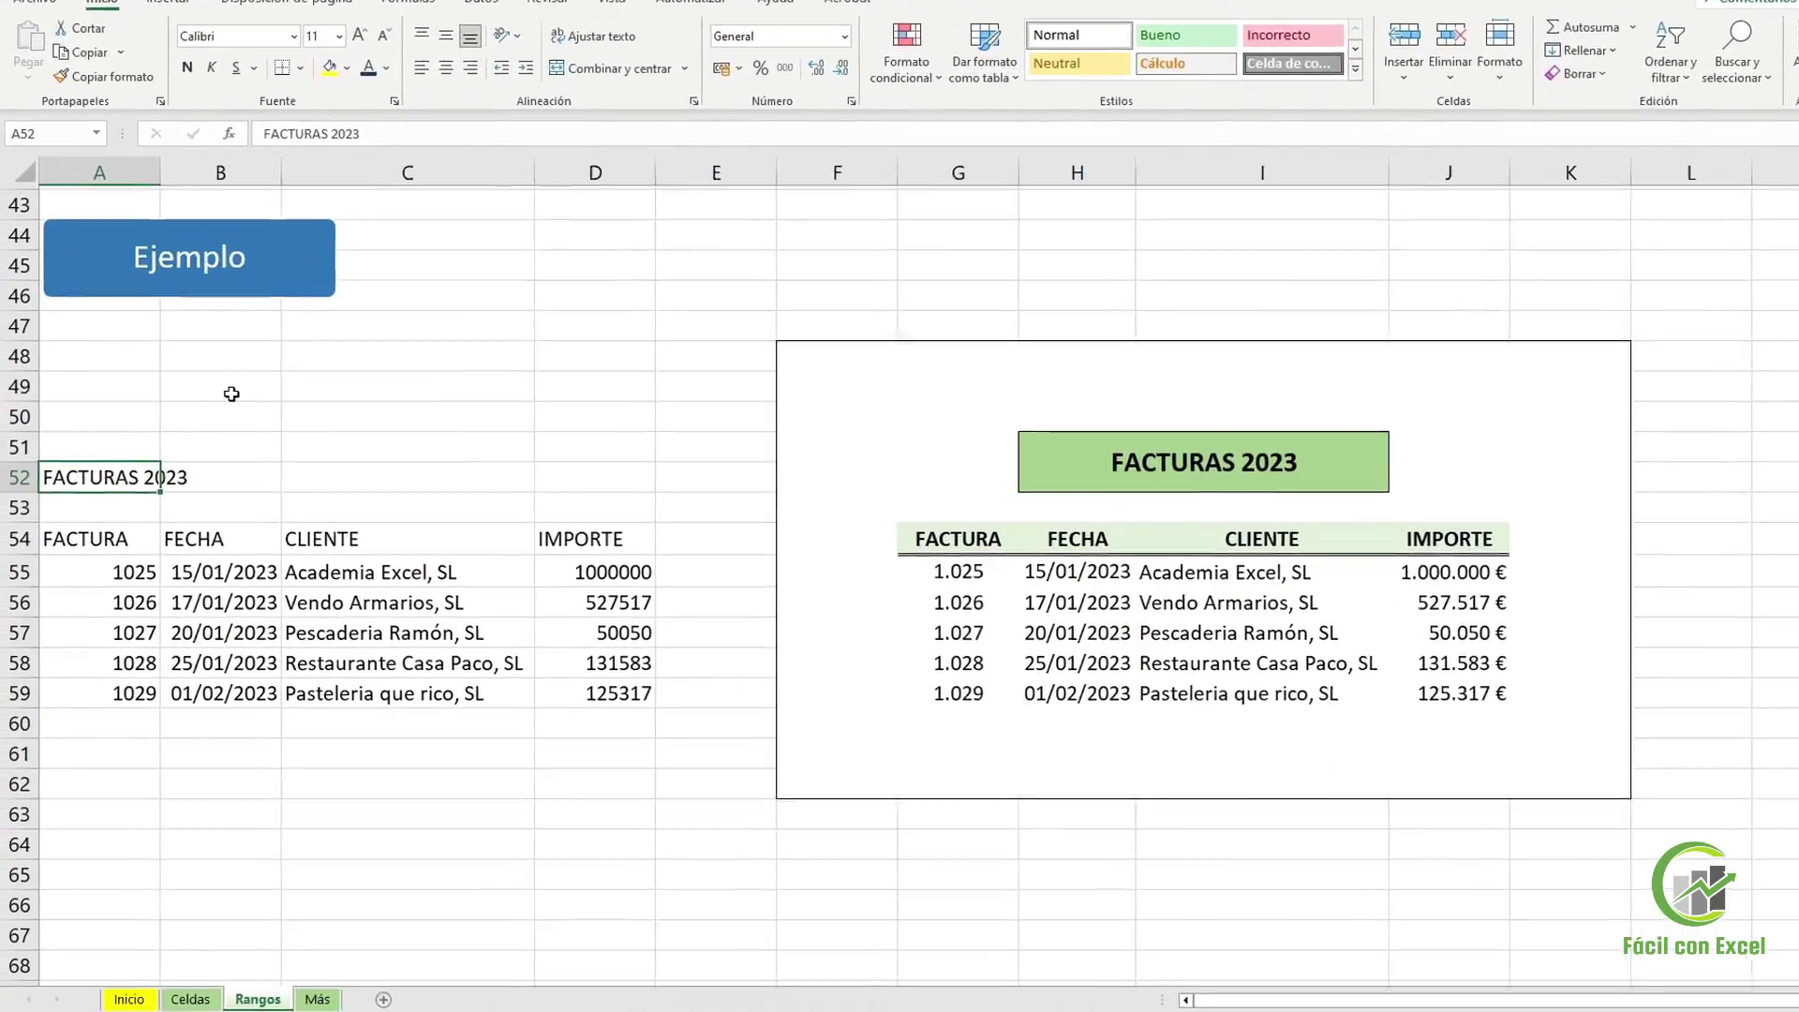
pyautogui.click(157, 400)
pyautogui.click(117, 455)
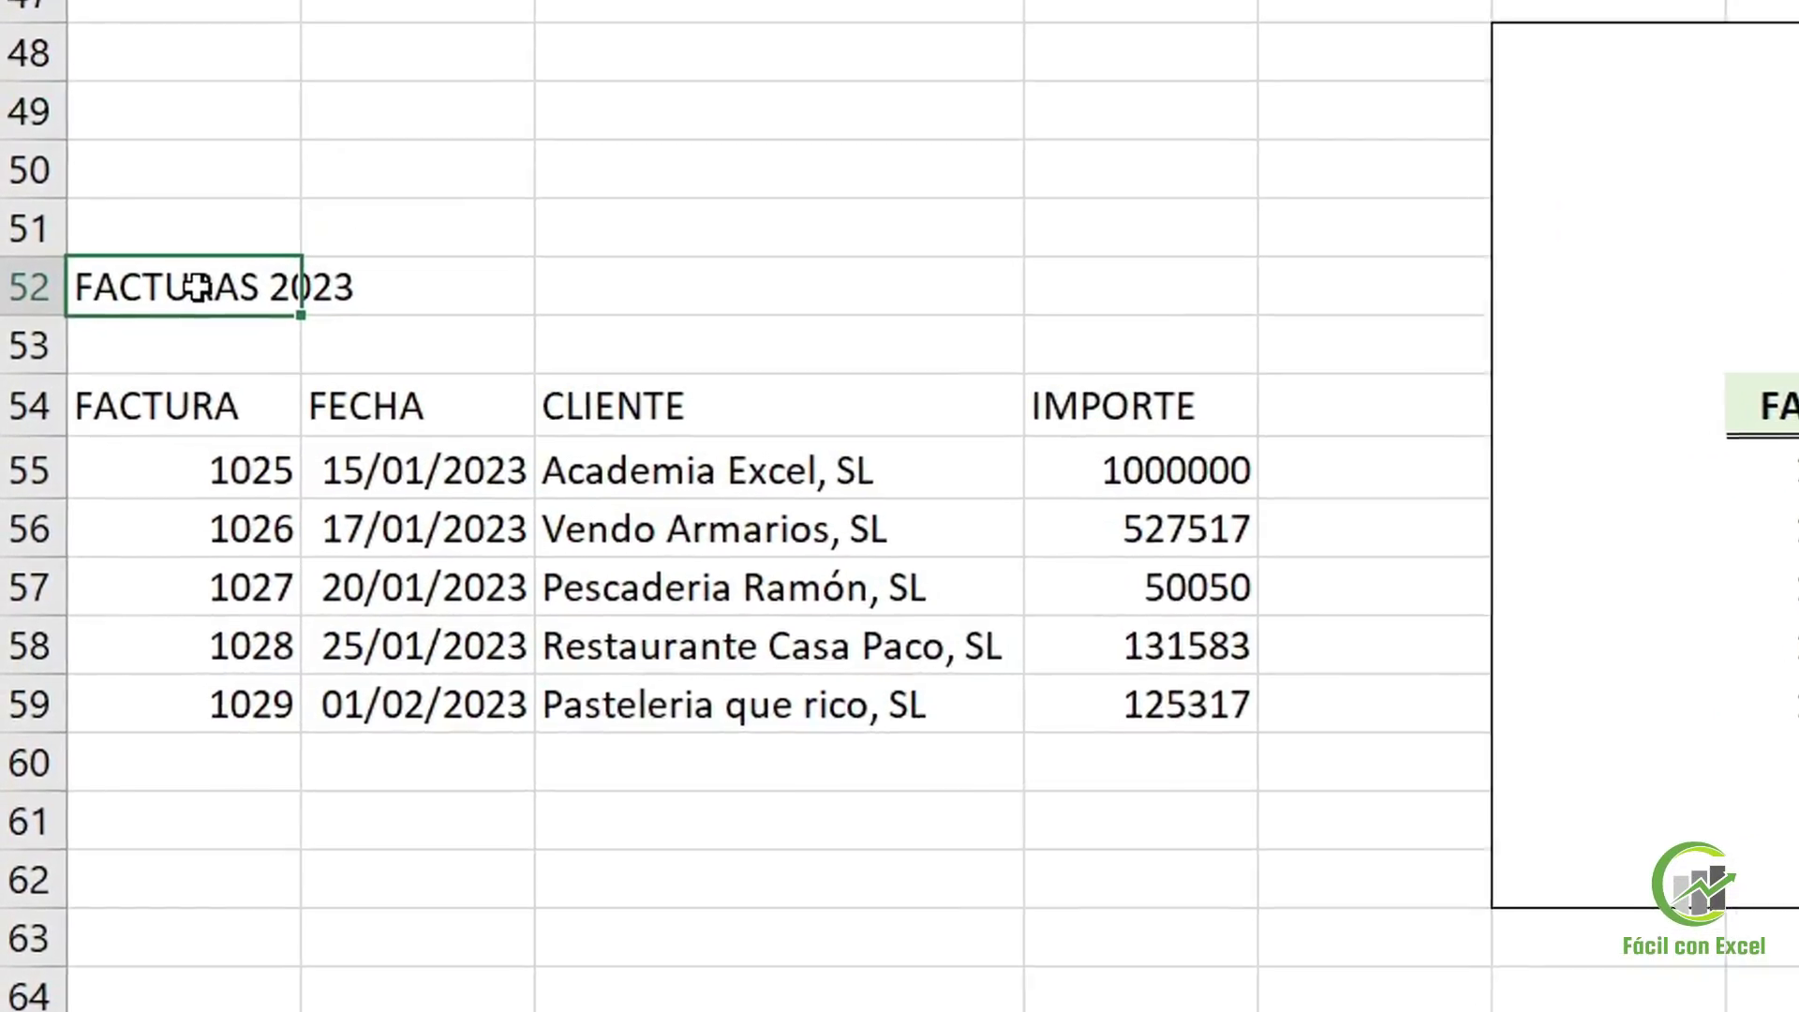
pyautogui.moveTo(172, 454); pyautogui.dragTo(209, 699)
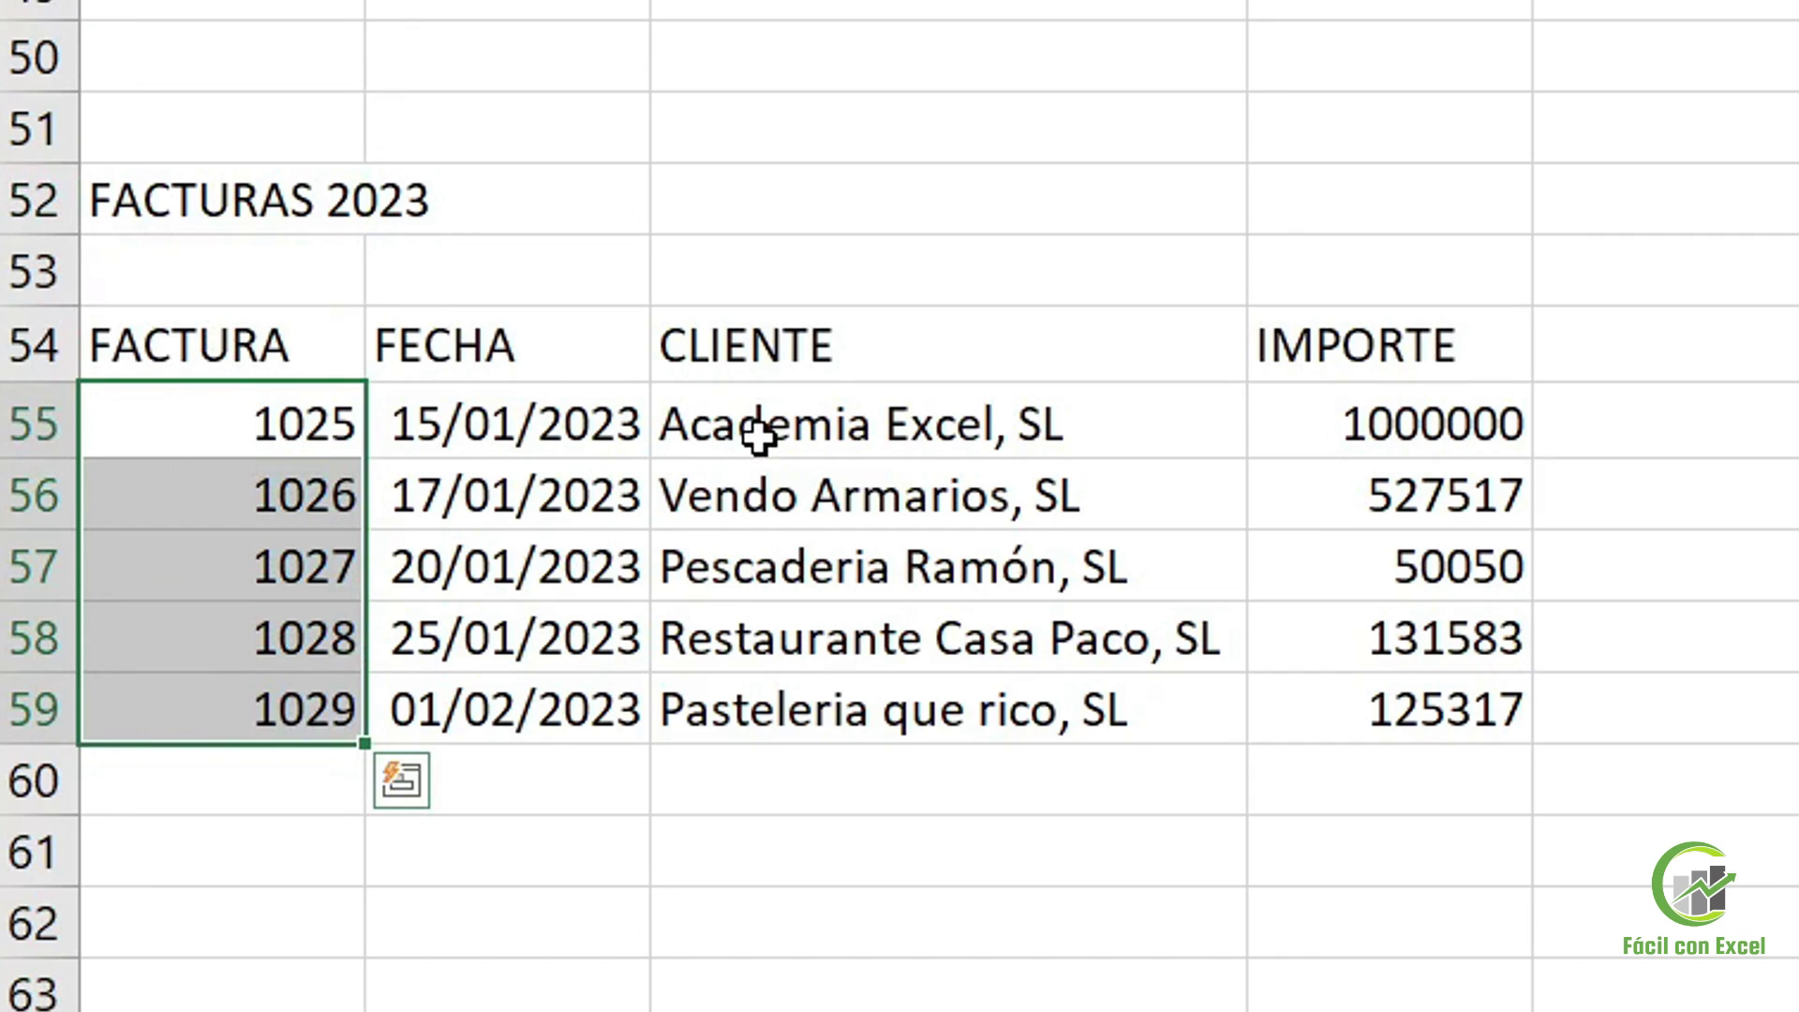
pyautogui.moveTo(759, 435); pyautogui.dragTo(784, 677)
pyautogui.moveTo(562, 419); pyautogui.dragTo(1396, 695)
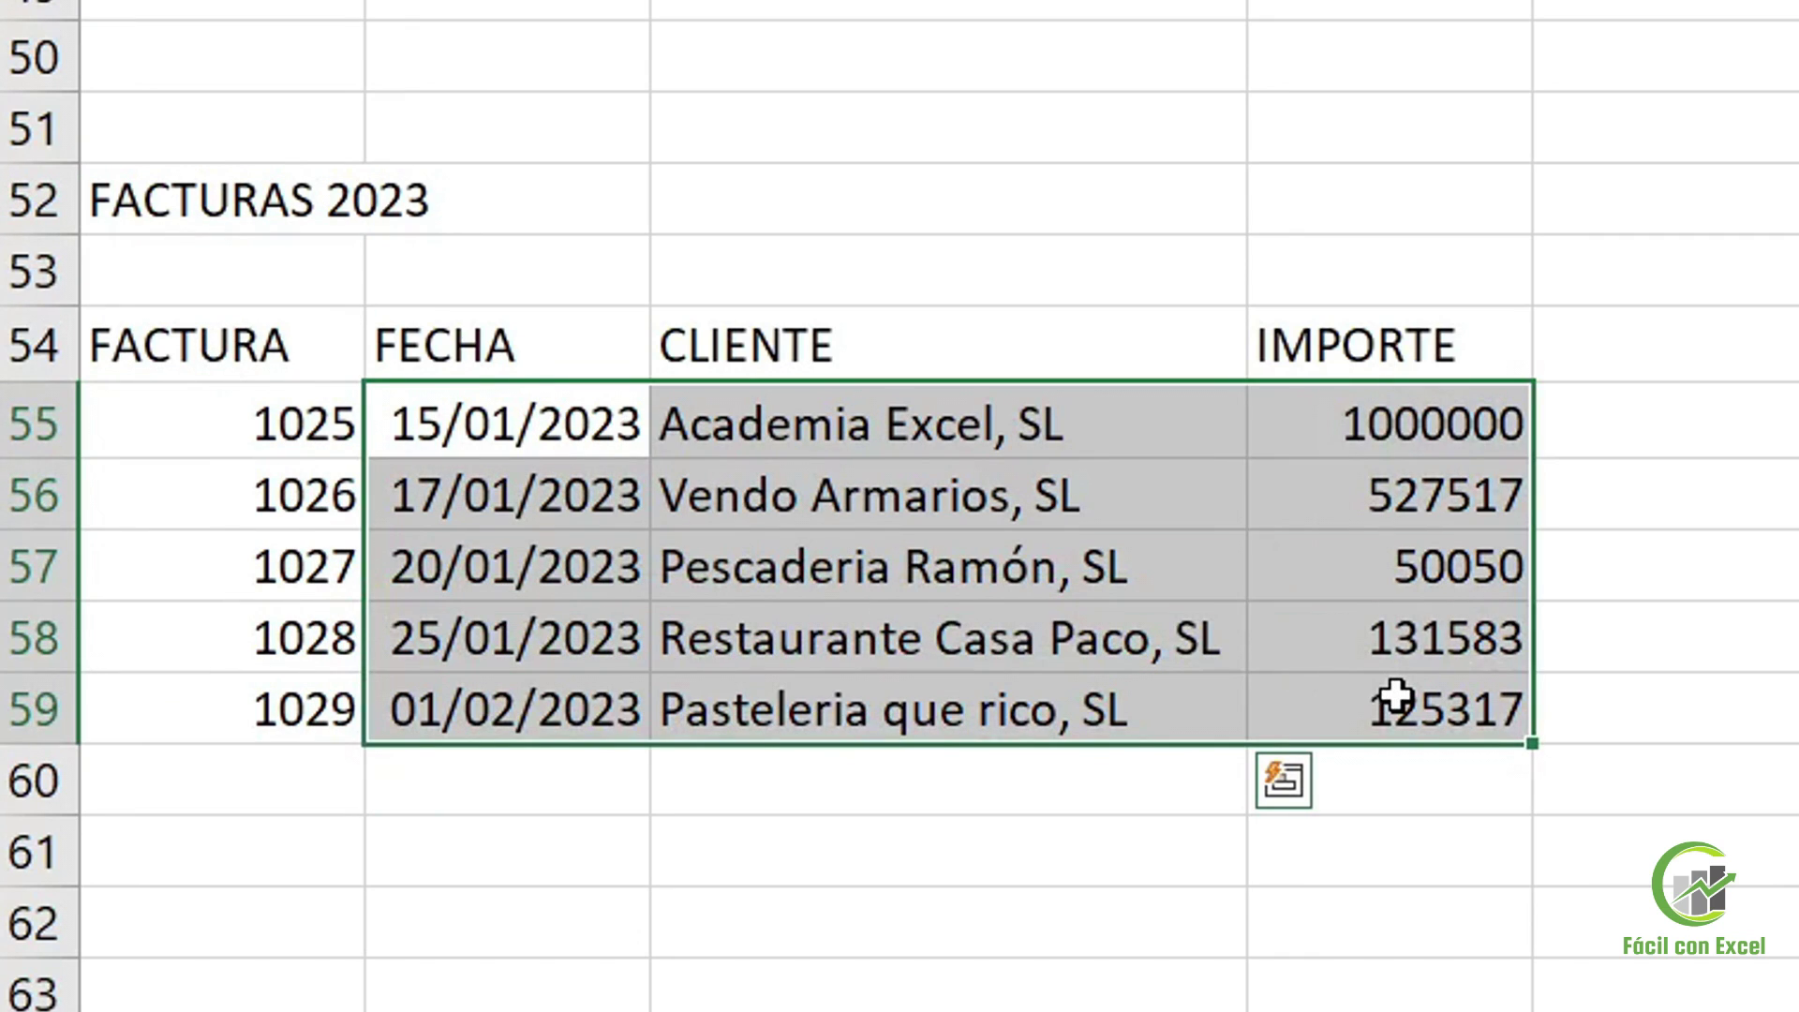
pyautogui.click(1568, 124)
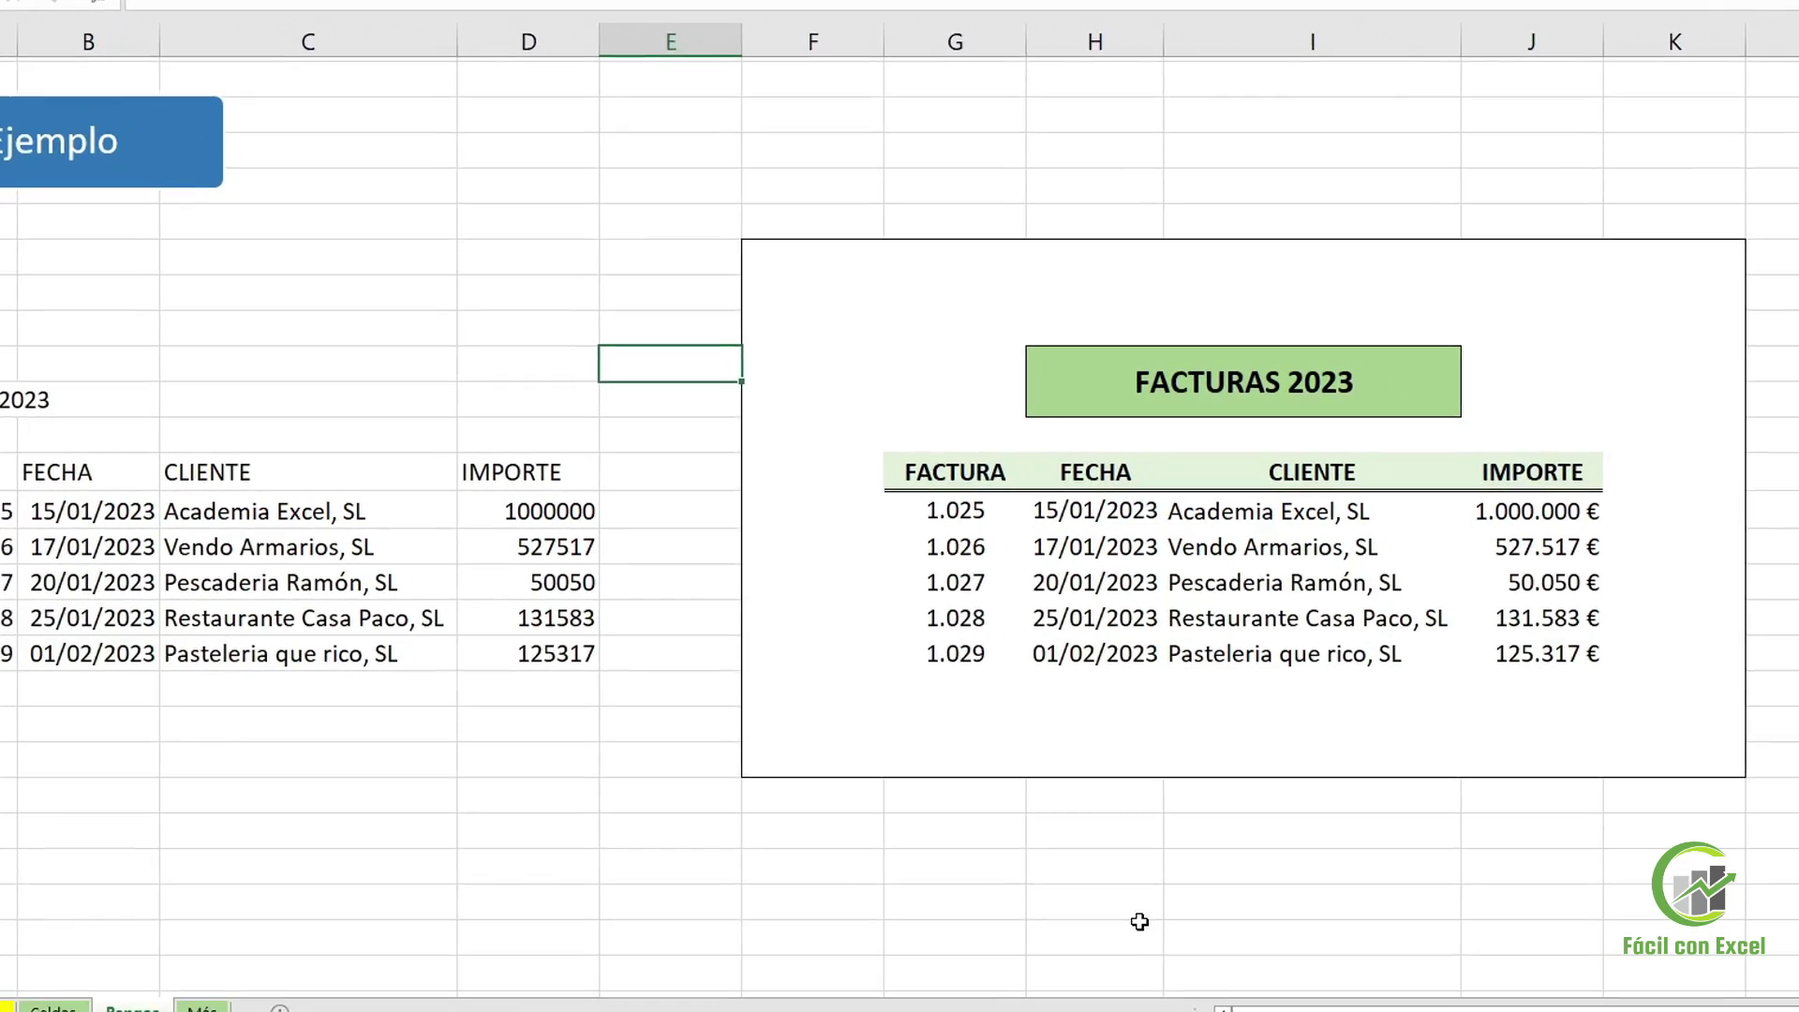
# Examine the formatted FACTURAS 2023 model, checking its title, FACTURA numbers and IMPORTE amounts
pyautogui.click(1346, 385)
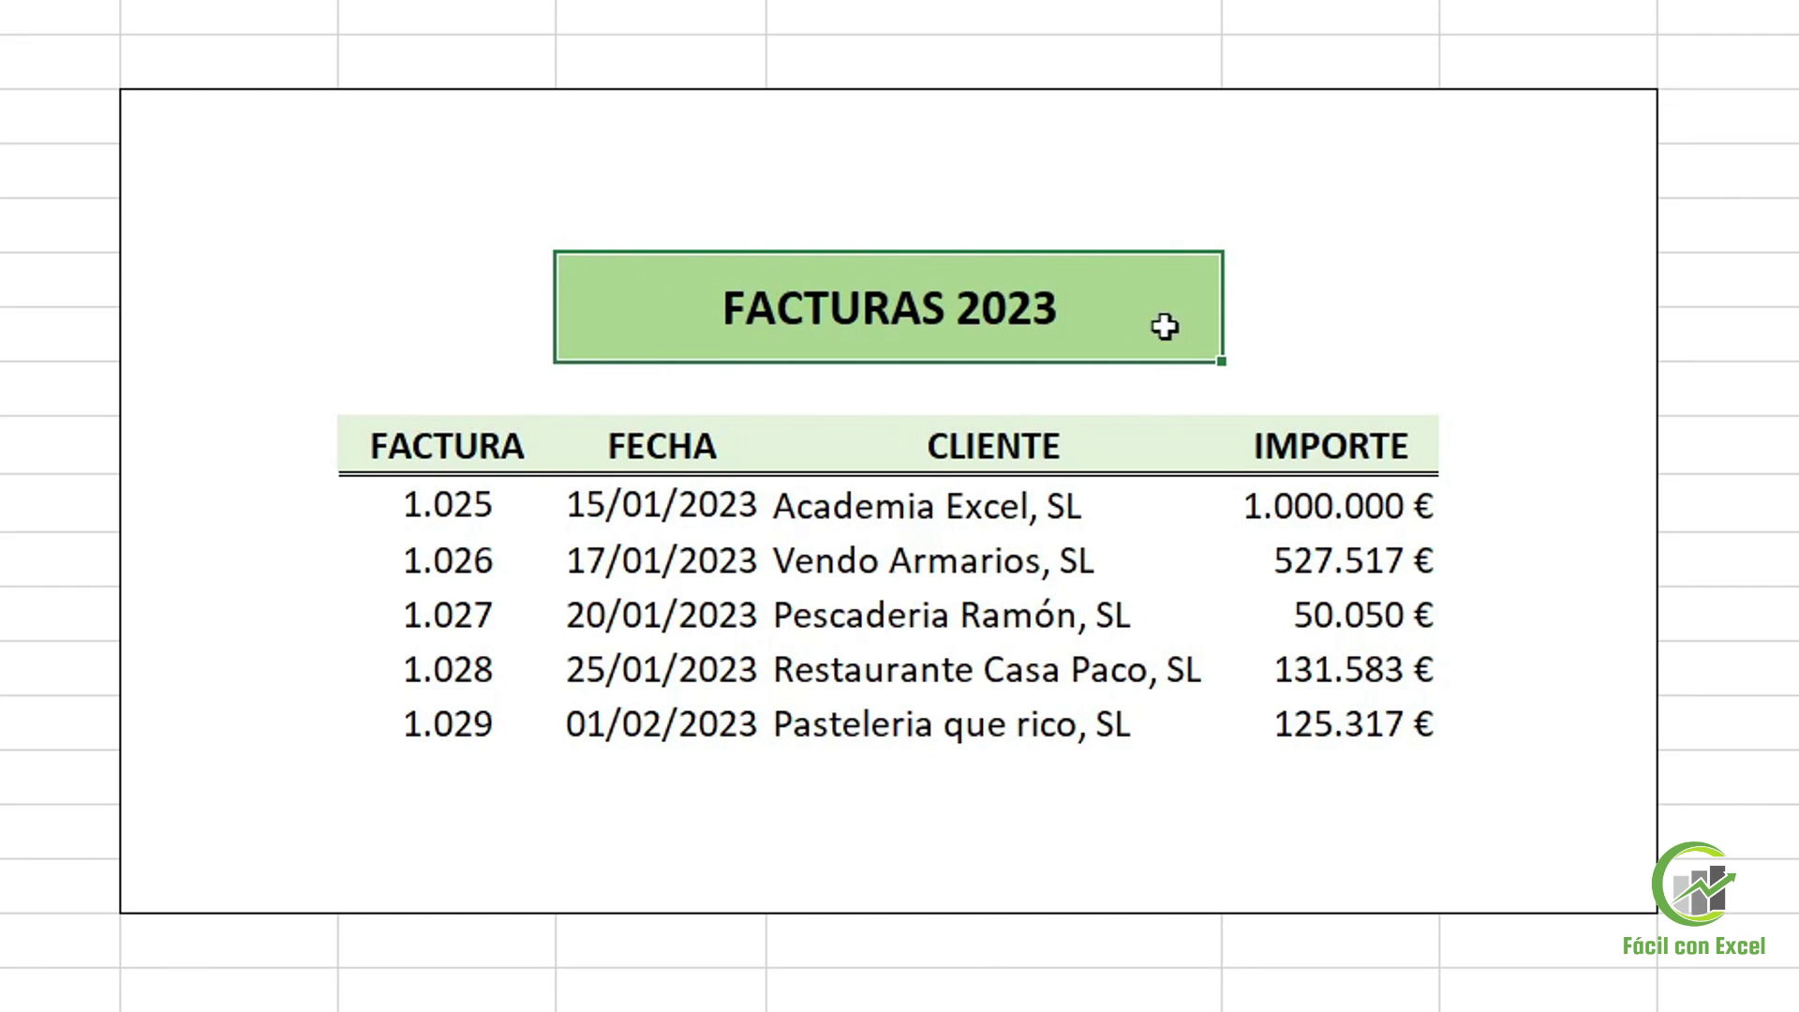
pyautogui.moveTo(497, 506); pyautogui.dragTo(499, 742)
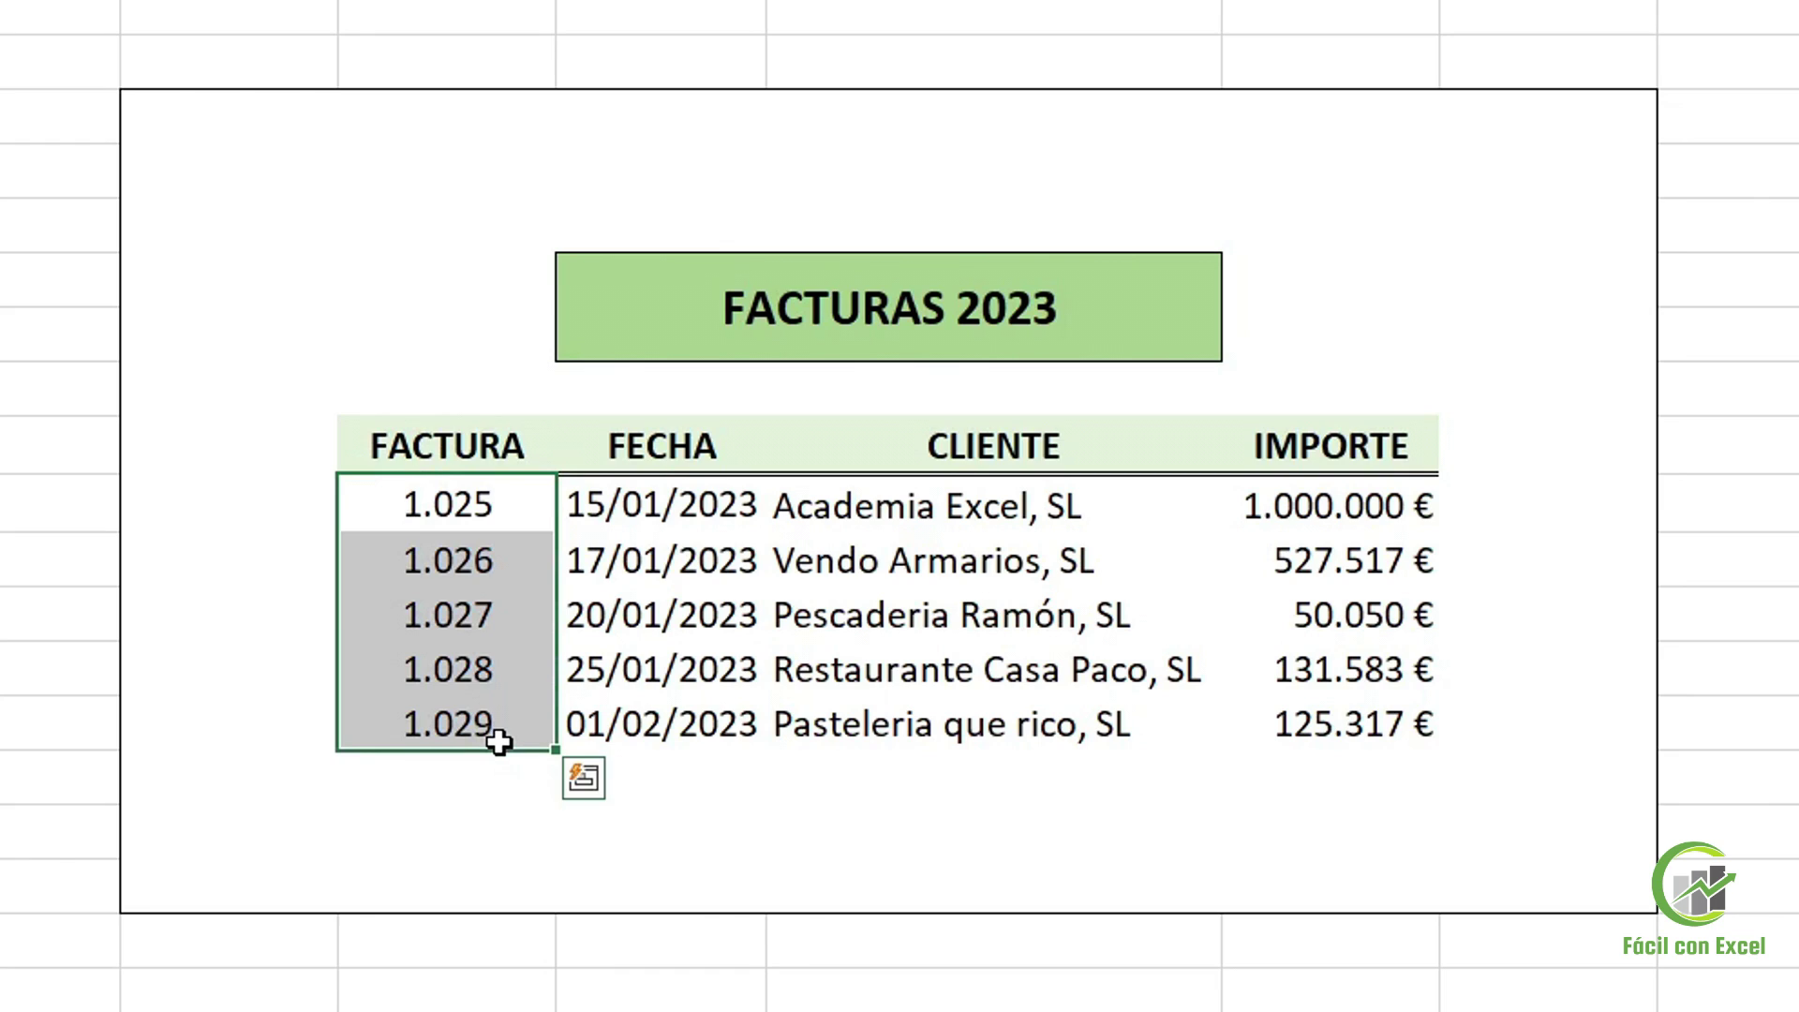
pyautogui.moveTo(1332, 491); pyautogui.dragTo(1365, 714)
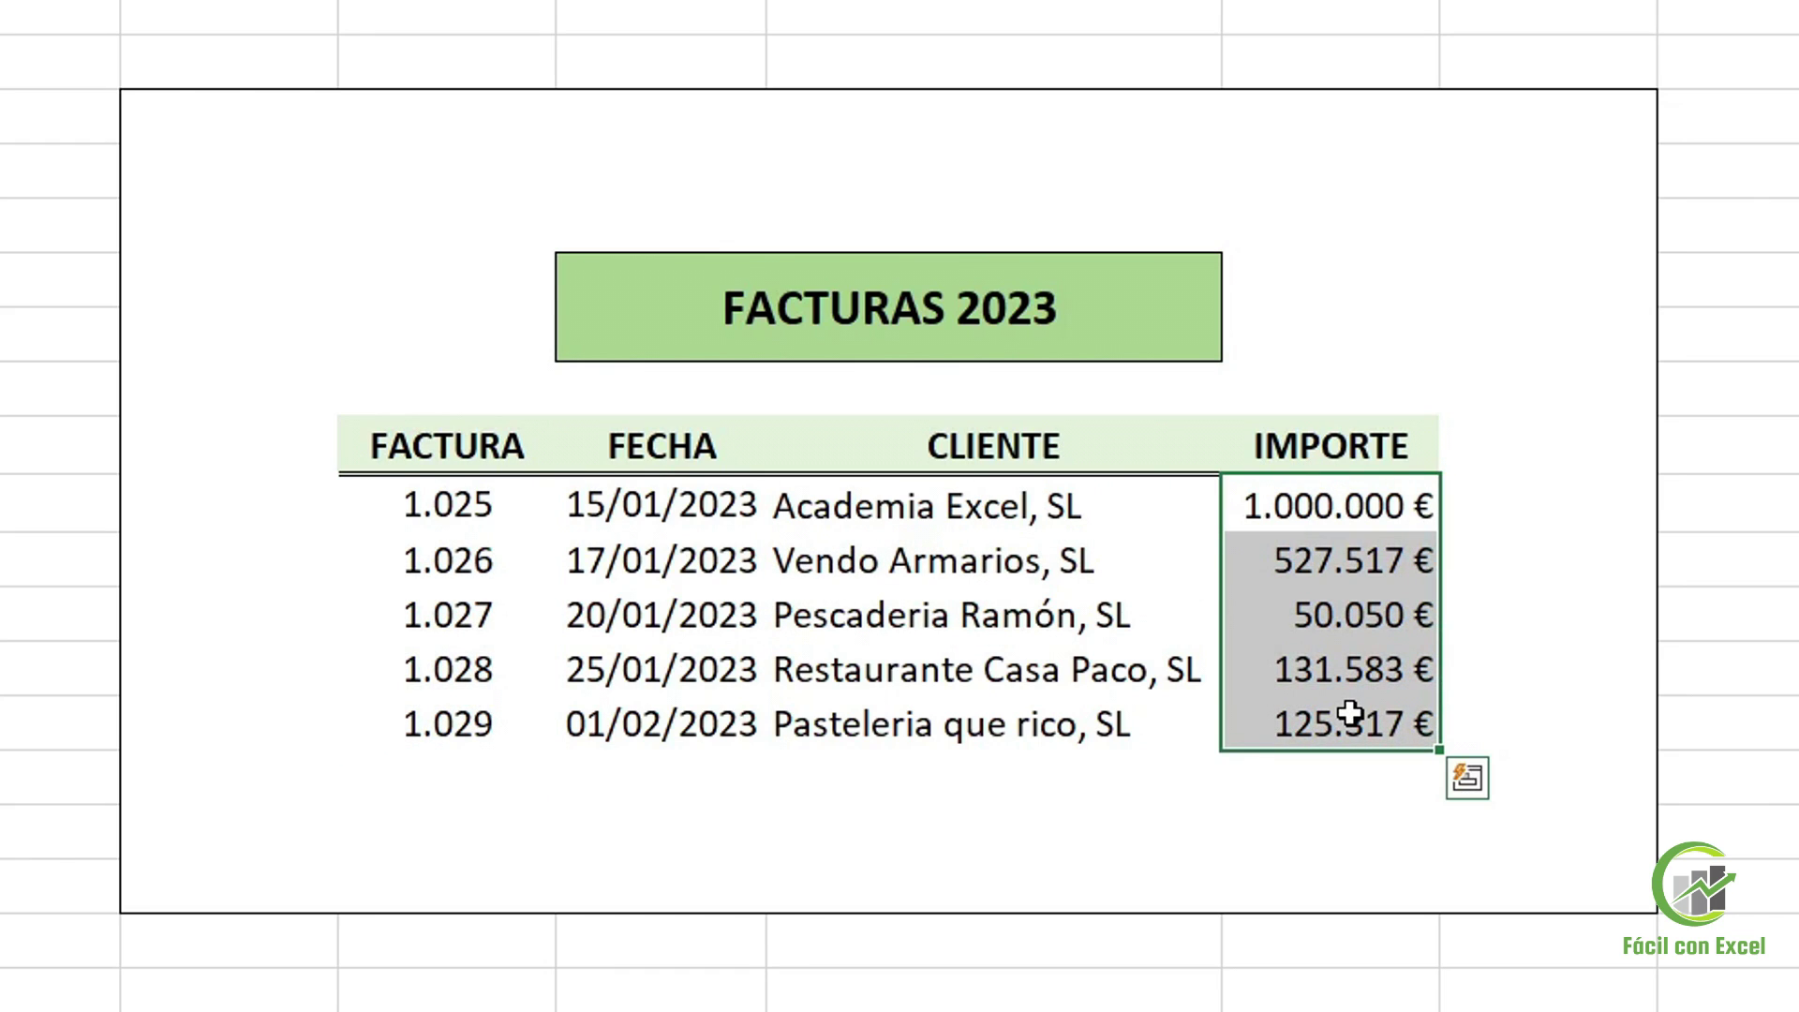
pyautogui.moveTo(474, 501); pyautogui.dragTo(454, 733)
# Return to the Inicio index sheet and open the Más Funciones section
pyautogui.click(165, 353)
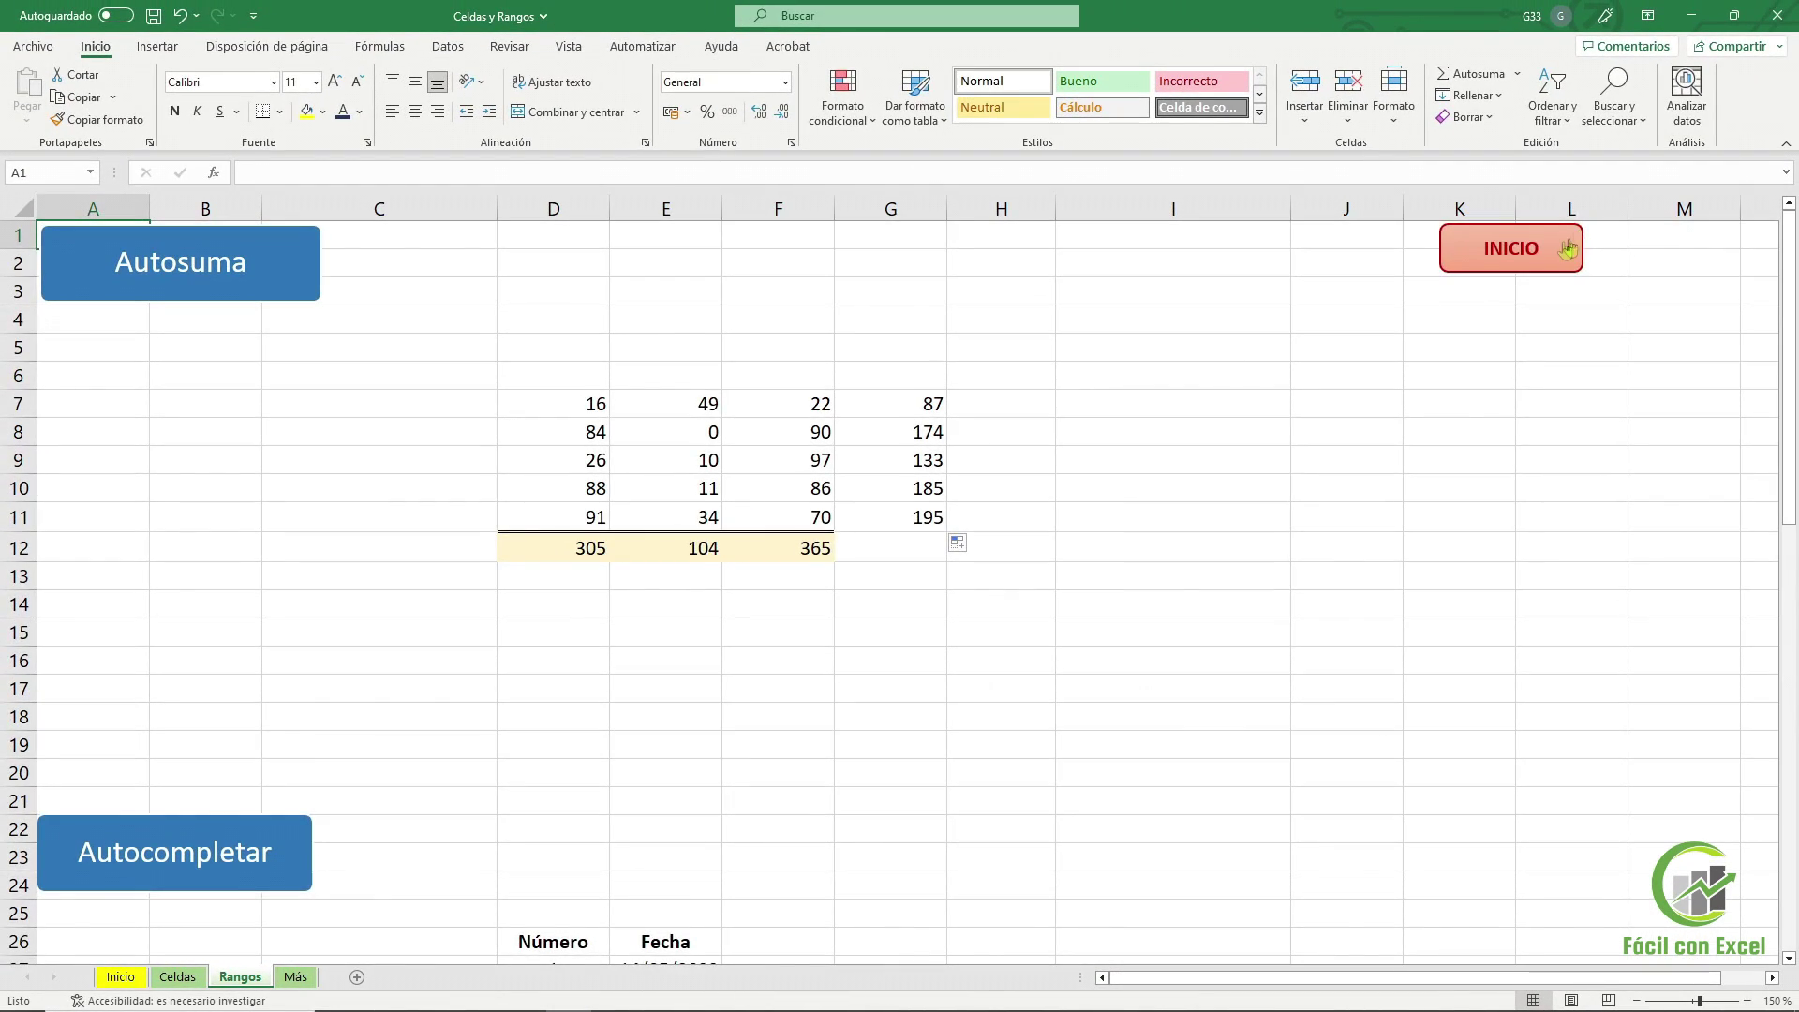
pyautogui.click(1573, 245)
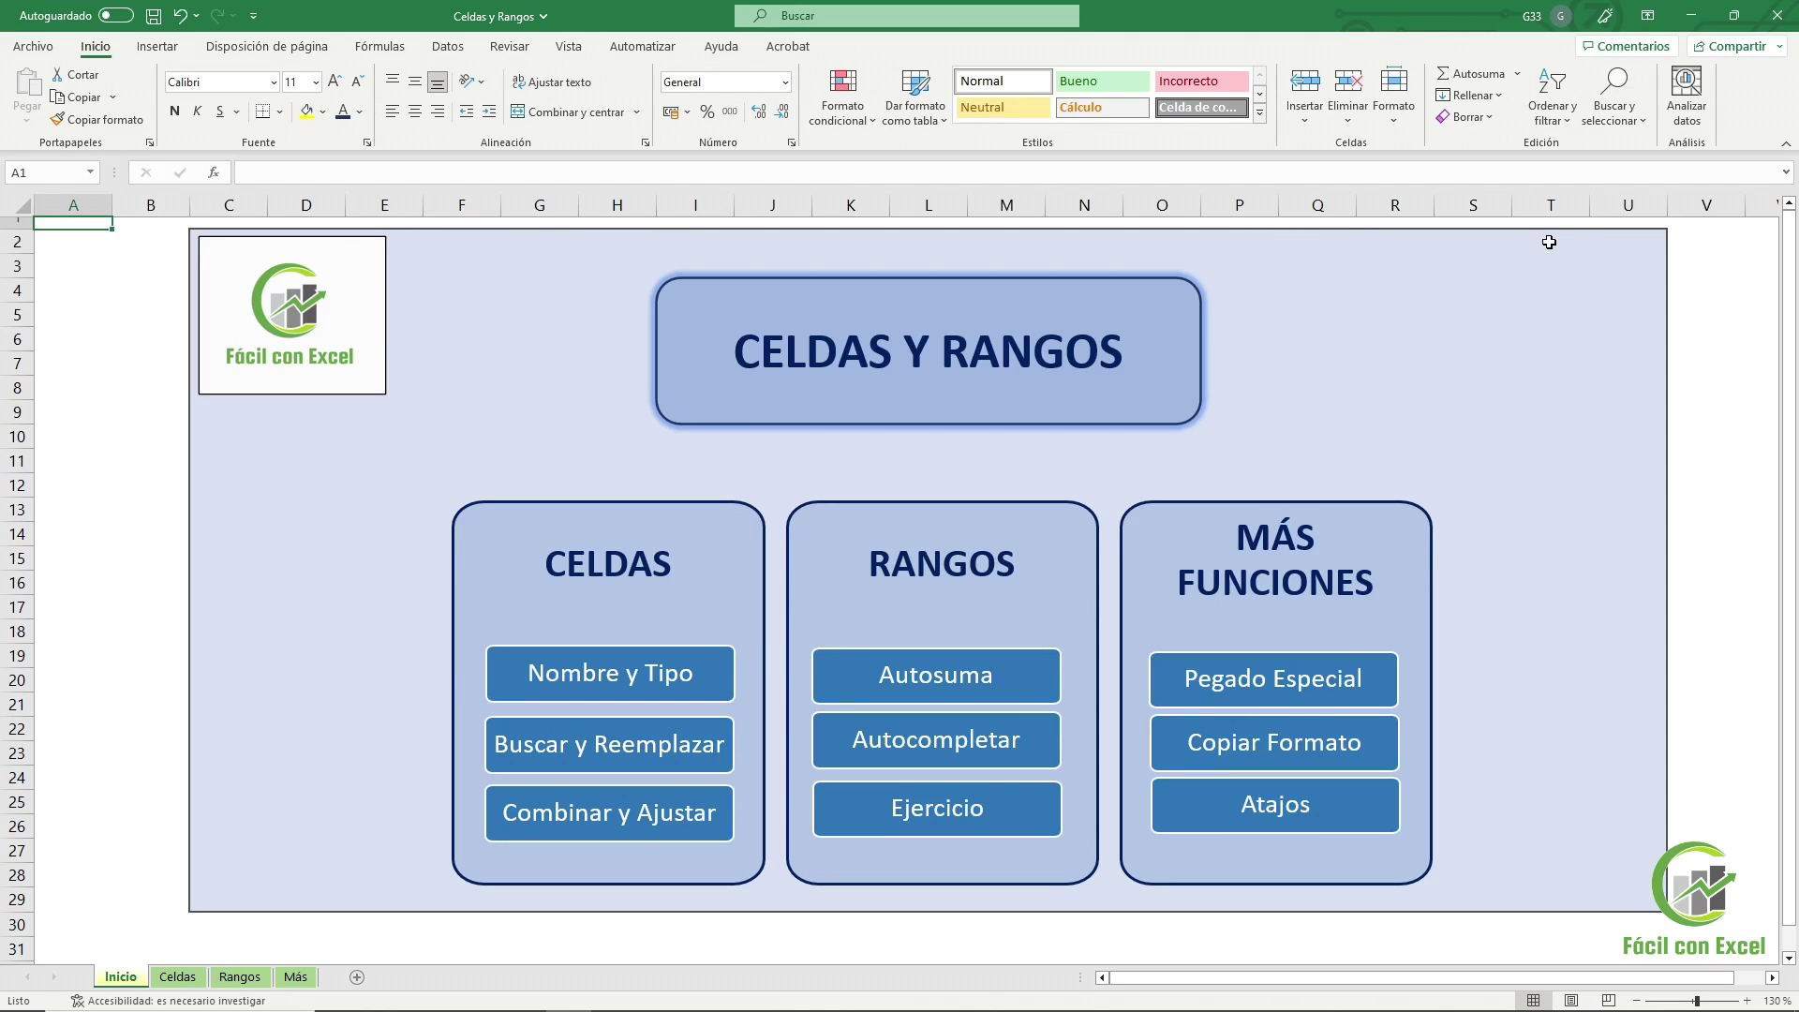
pyautogui.click(1297, 566)
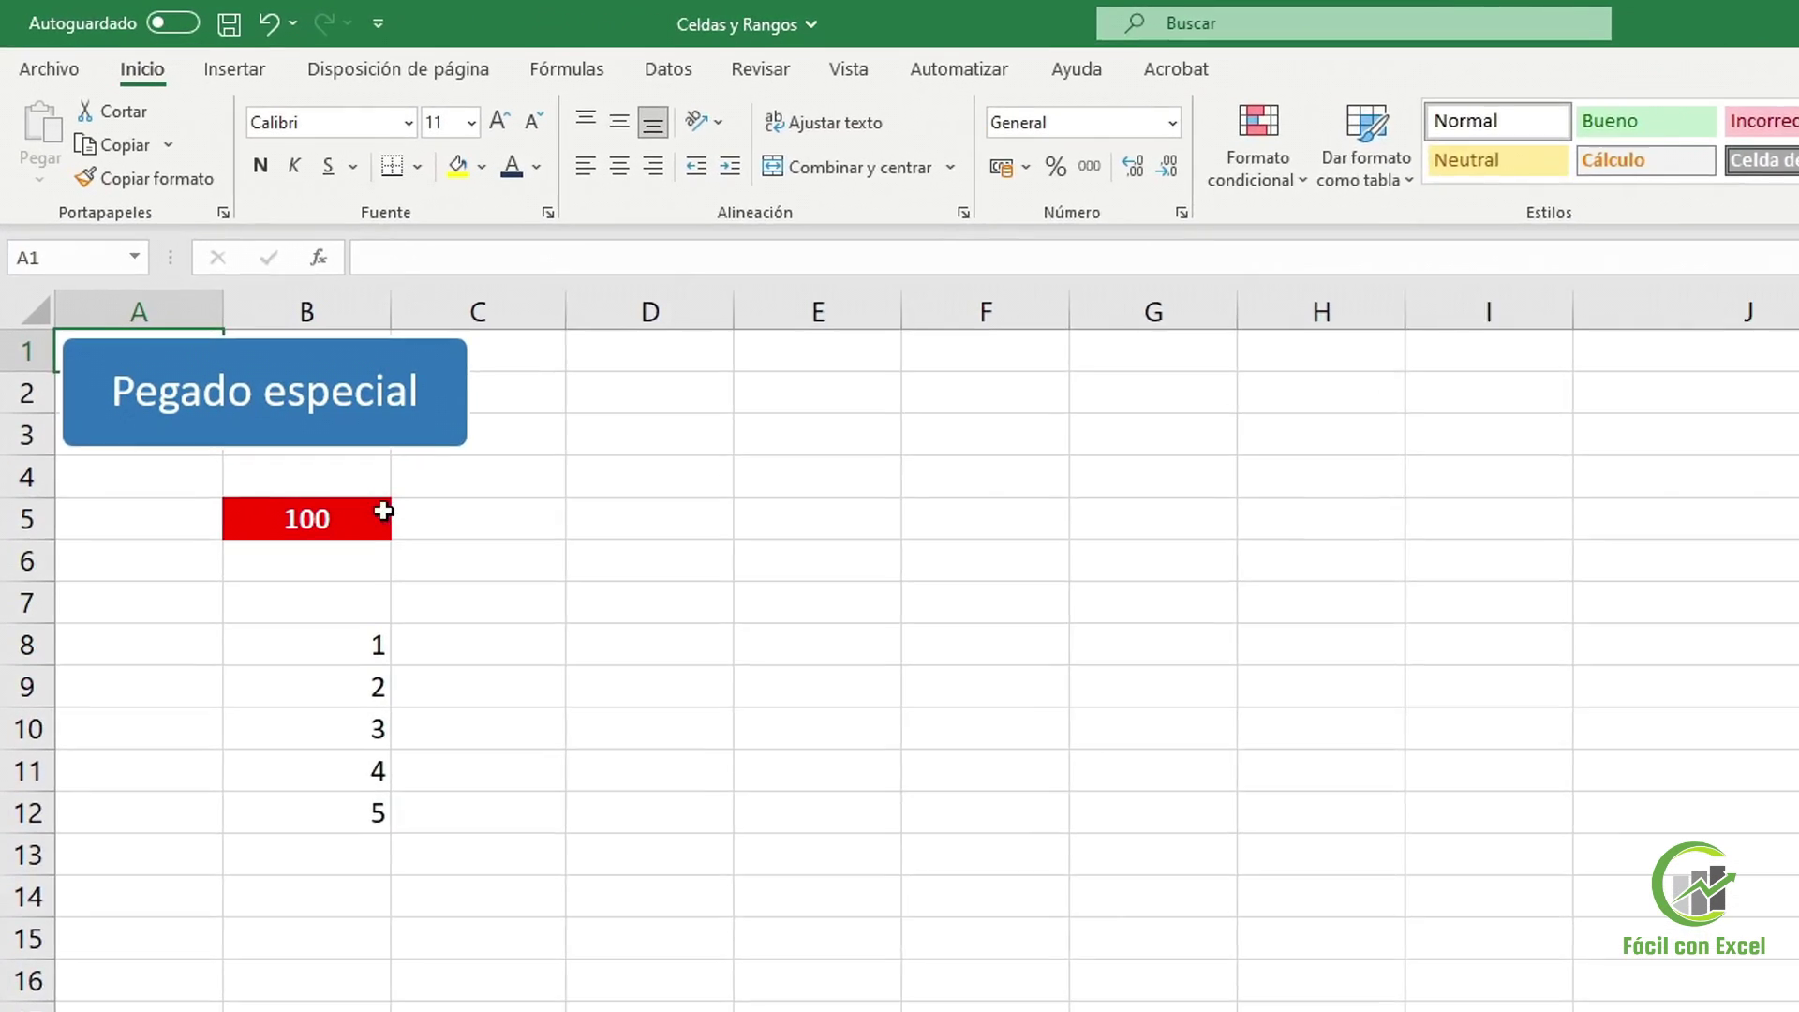
# Copy the red cell B5 and paste only its formula into F5 with Paste Special
pyautogui.click(383, 511)
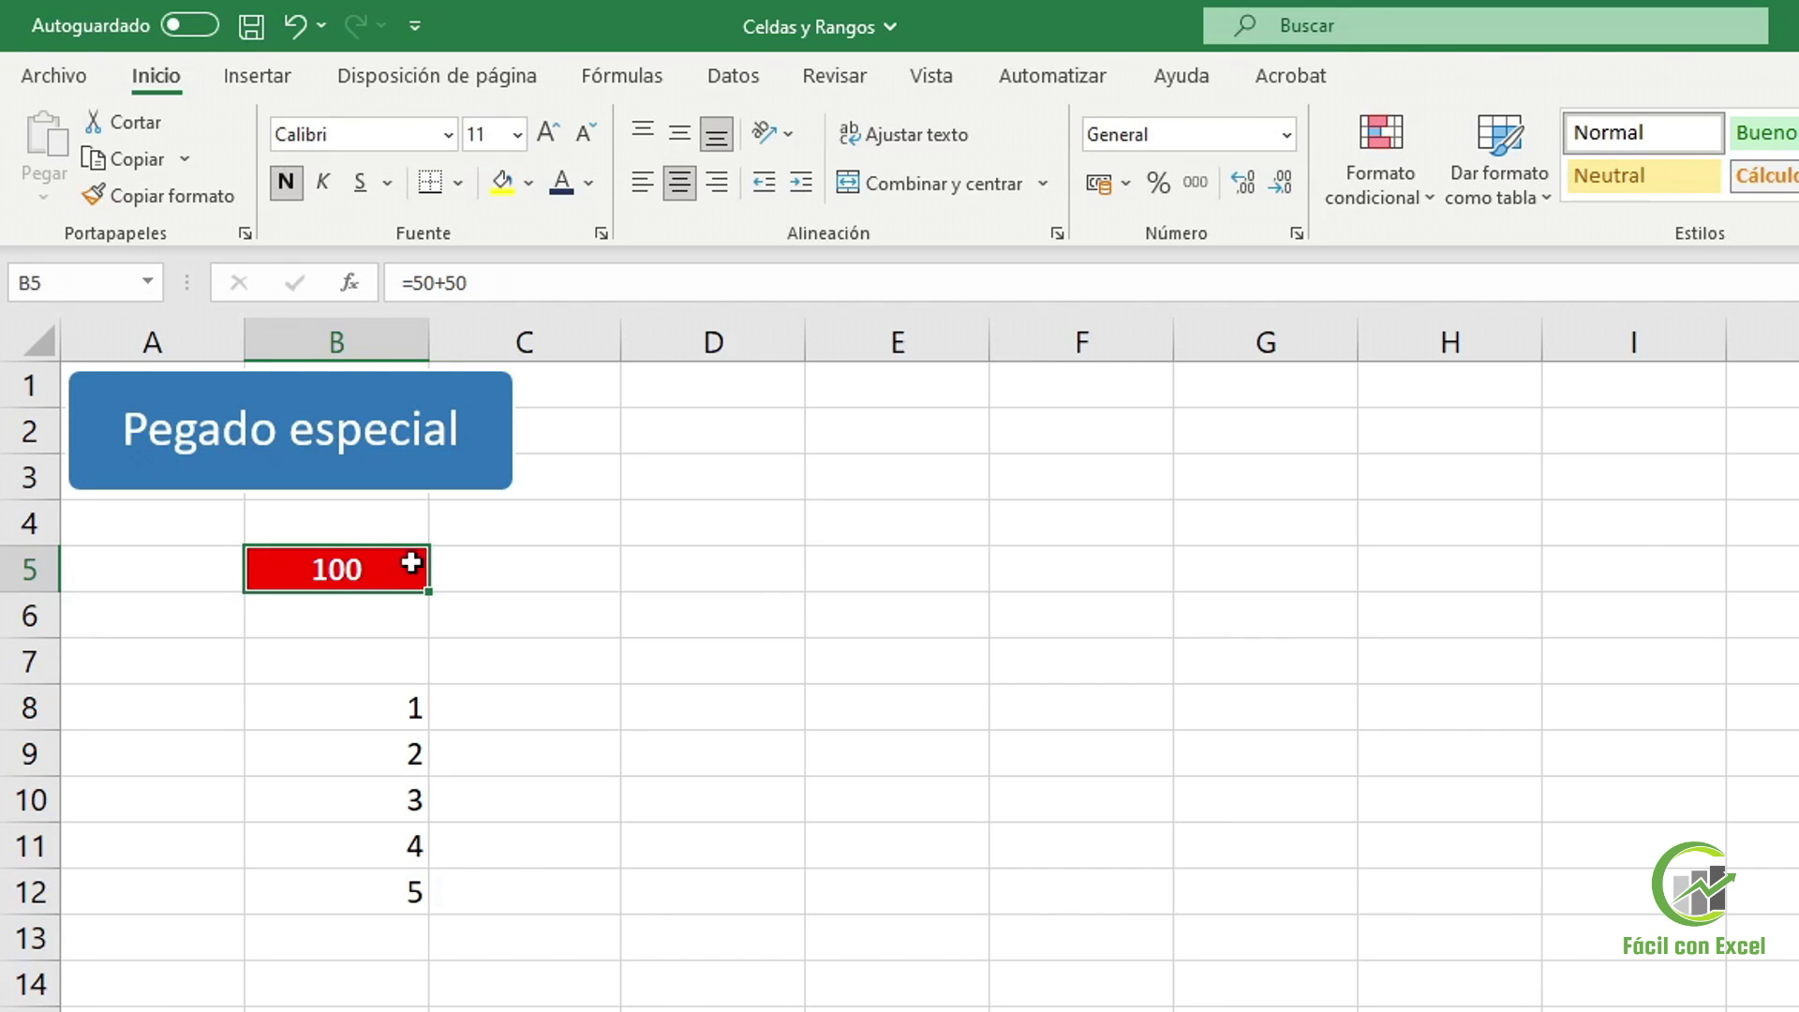
pyautogui.rightClick(413, 569)
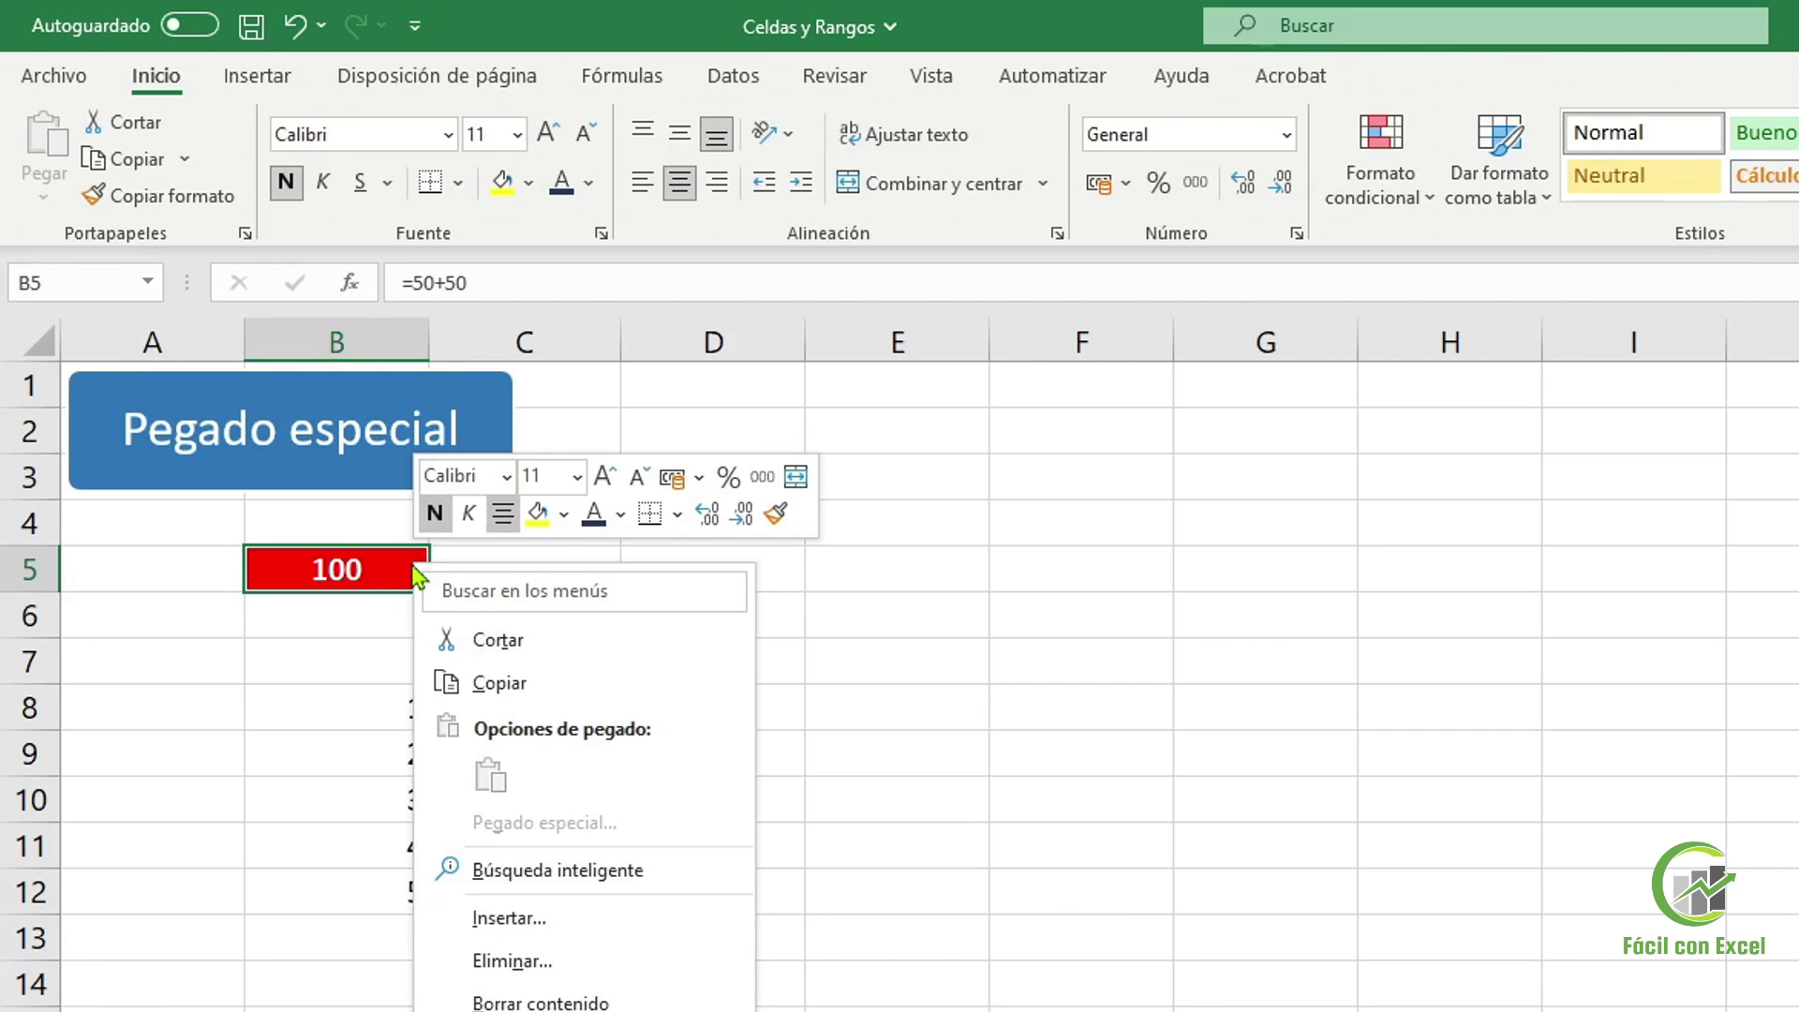
pyautogui.click(542, 677)
pyautogui.click(1021, 567)
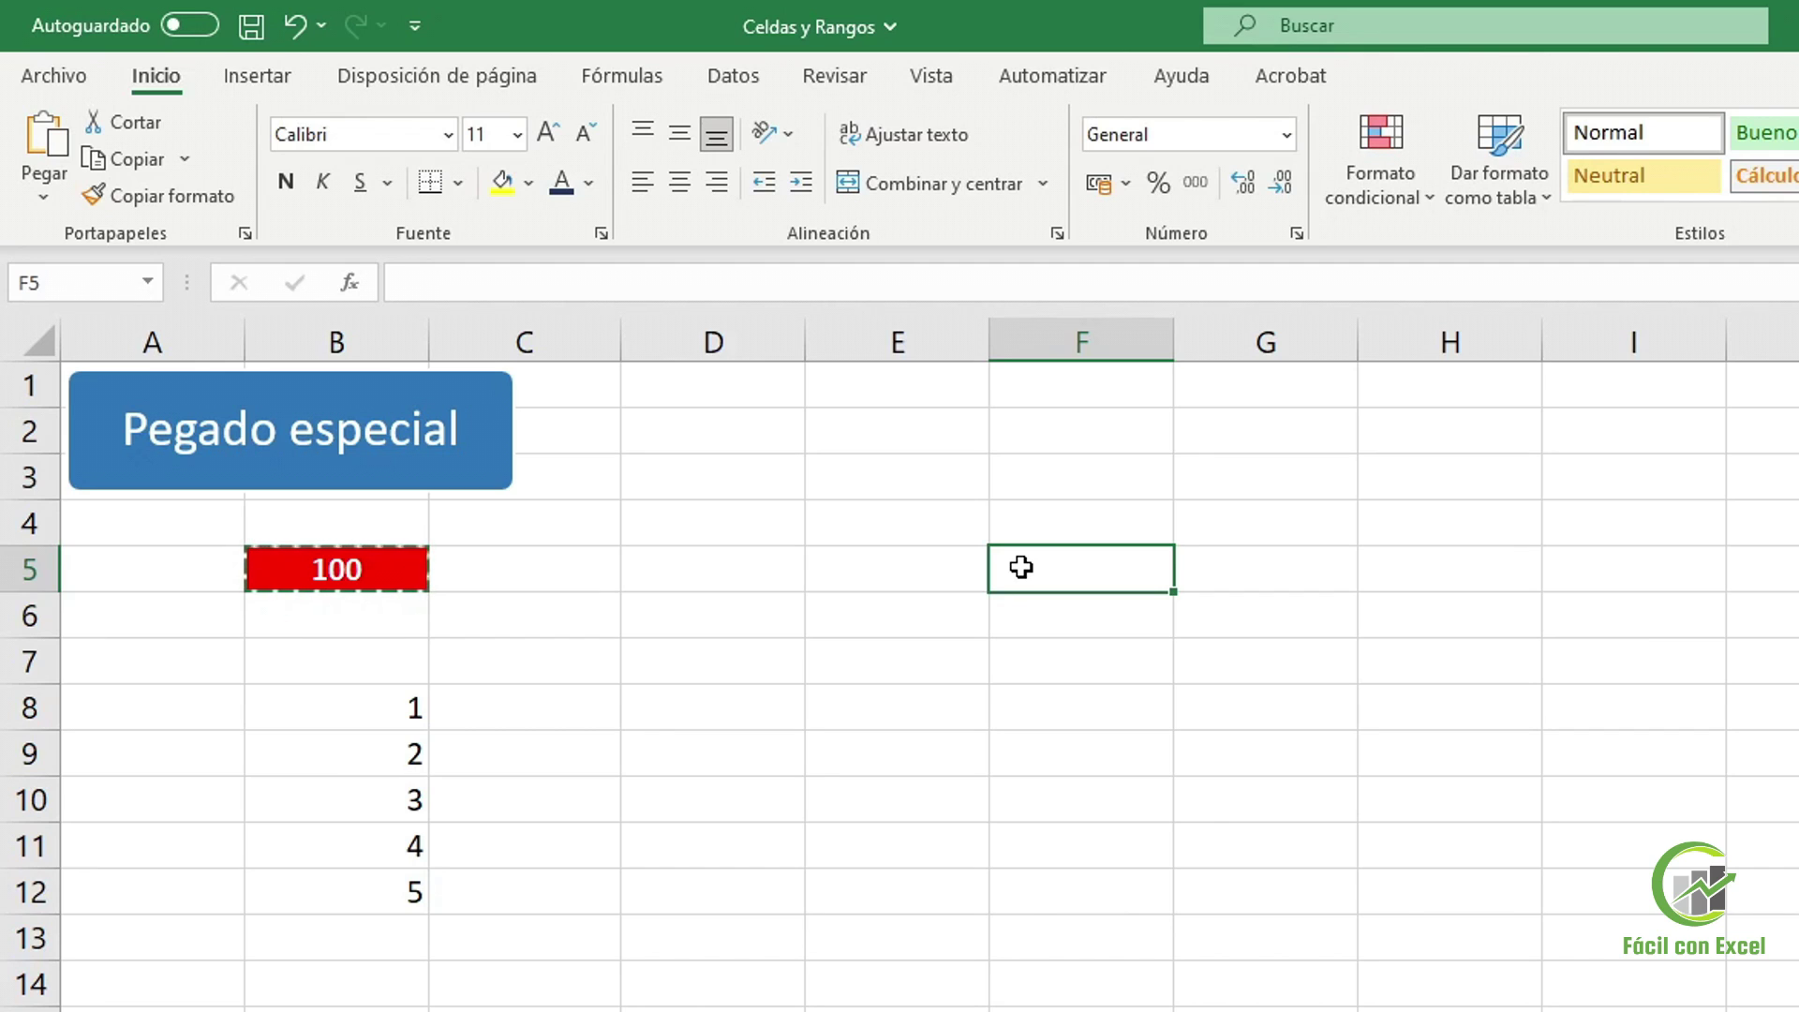
pyautogui.rightClick(1020, 567)
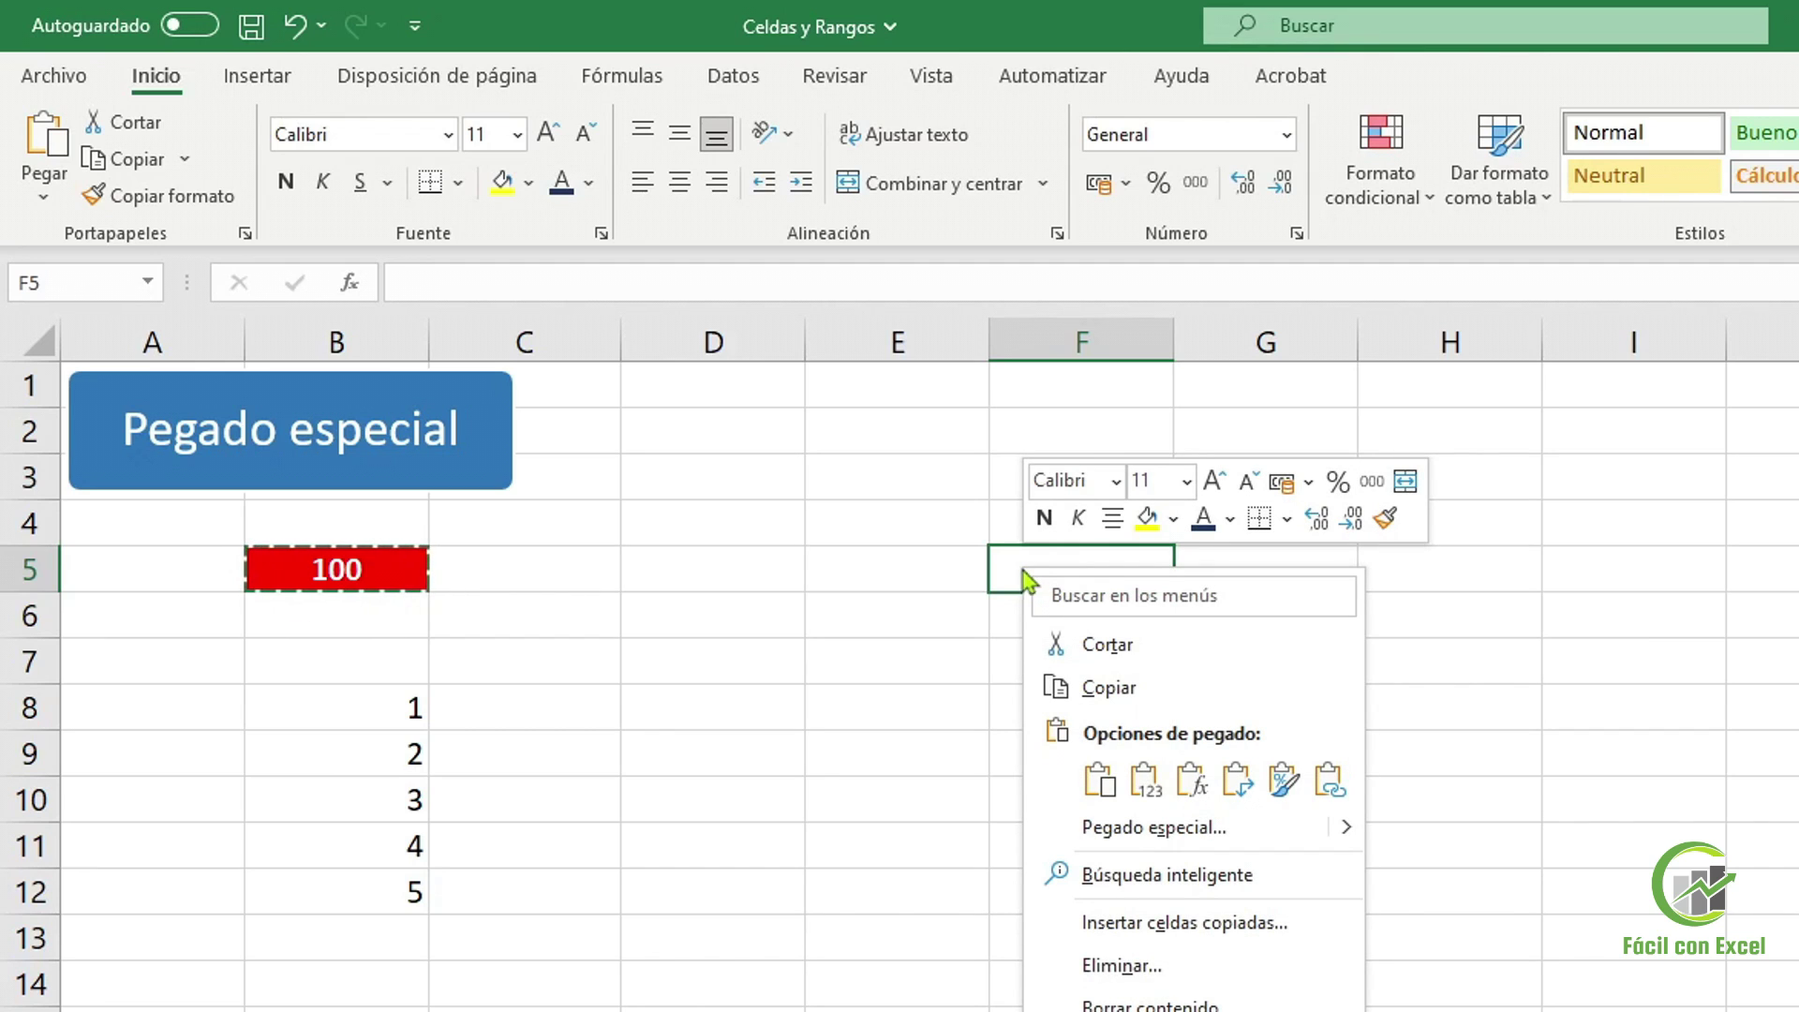
pyautogui.click(1098, 780)
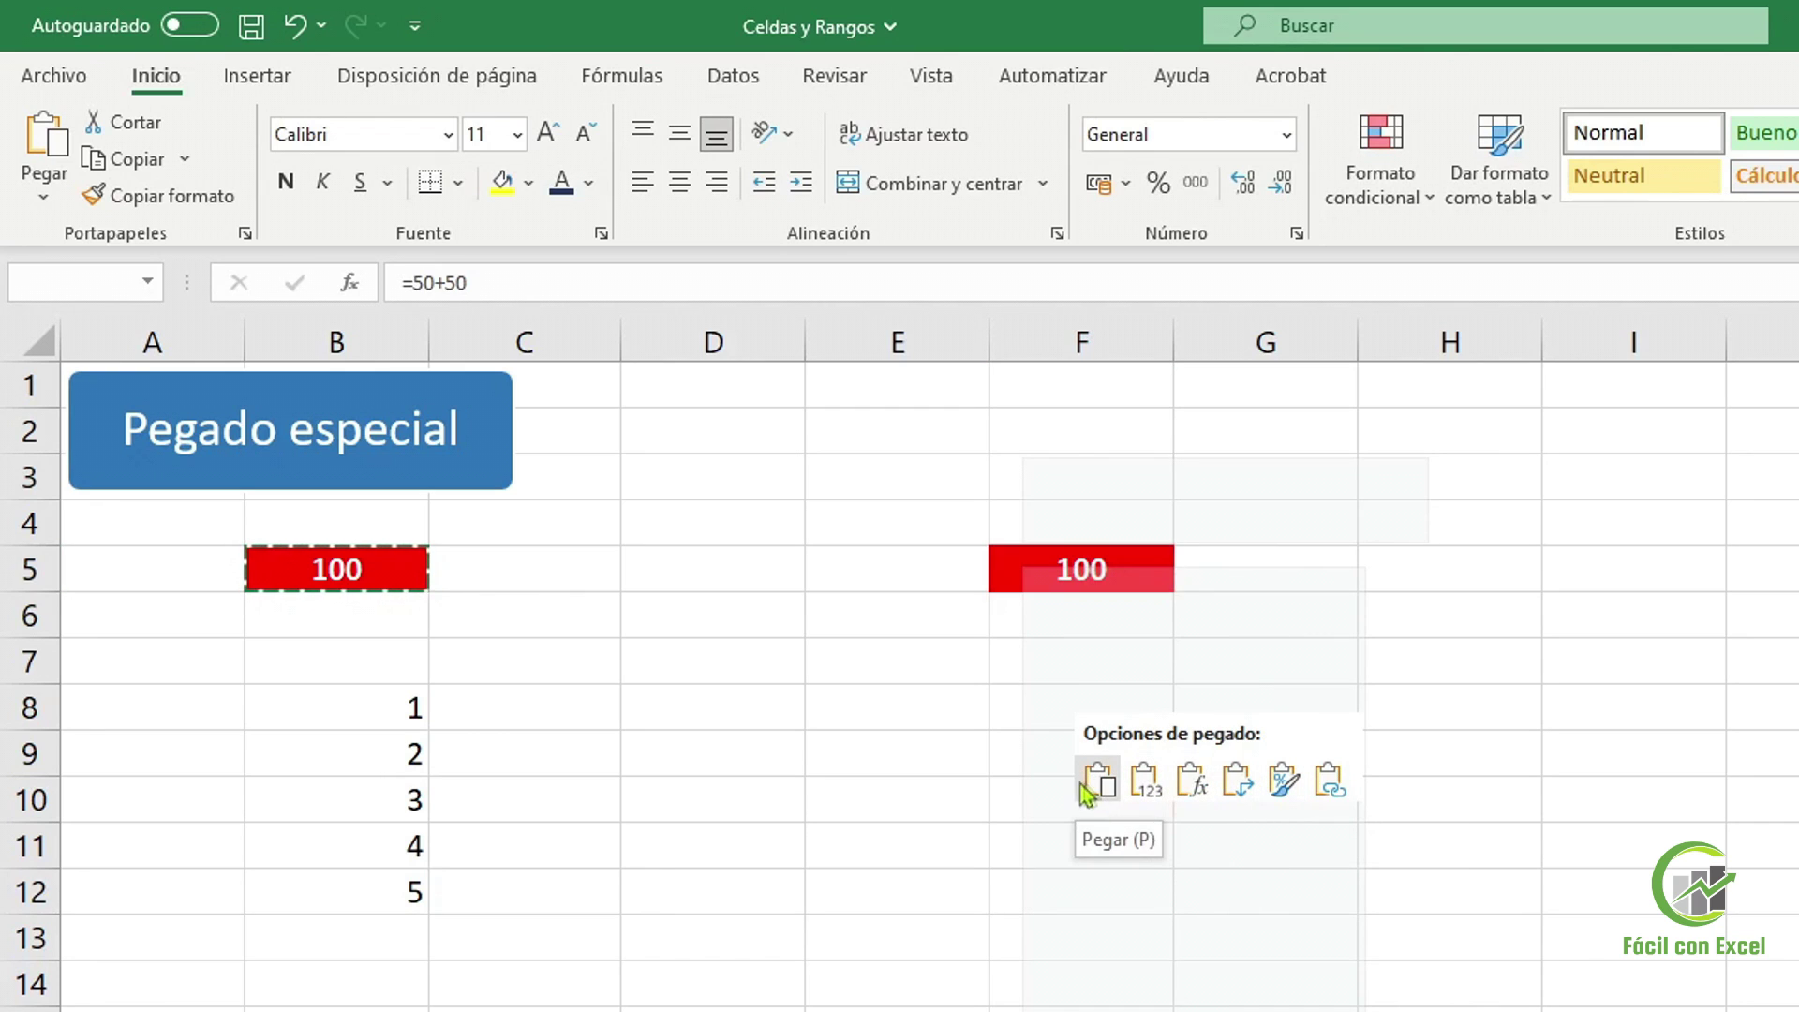
pyautogui.rightClick(1022, 568)
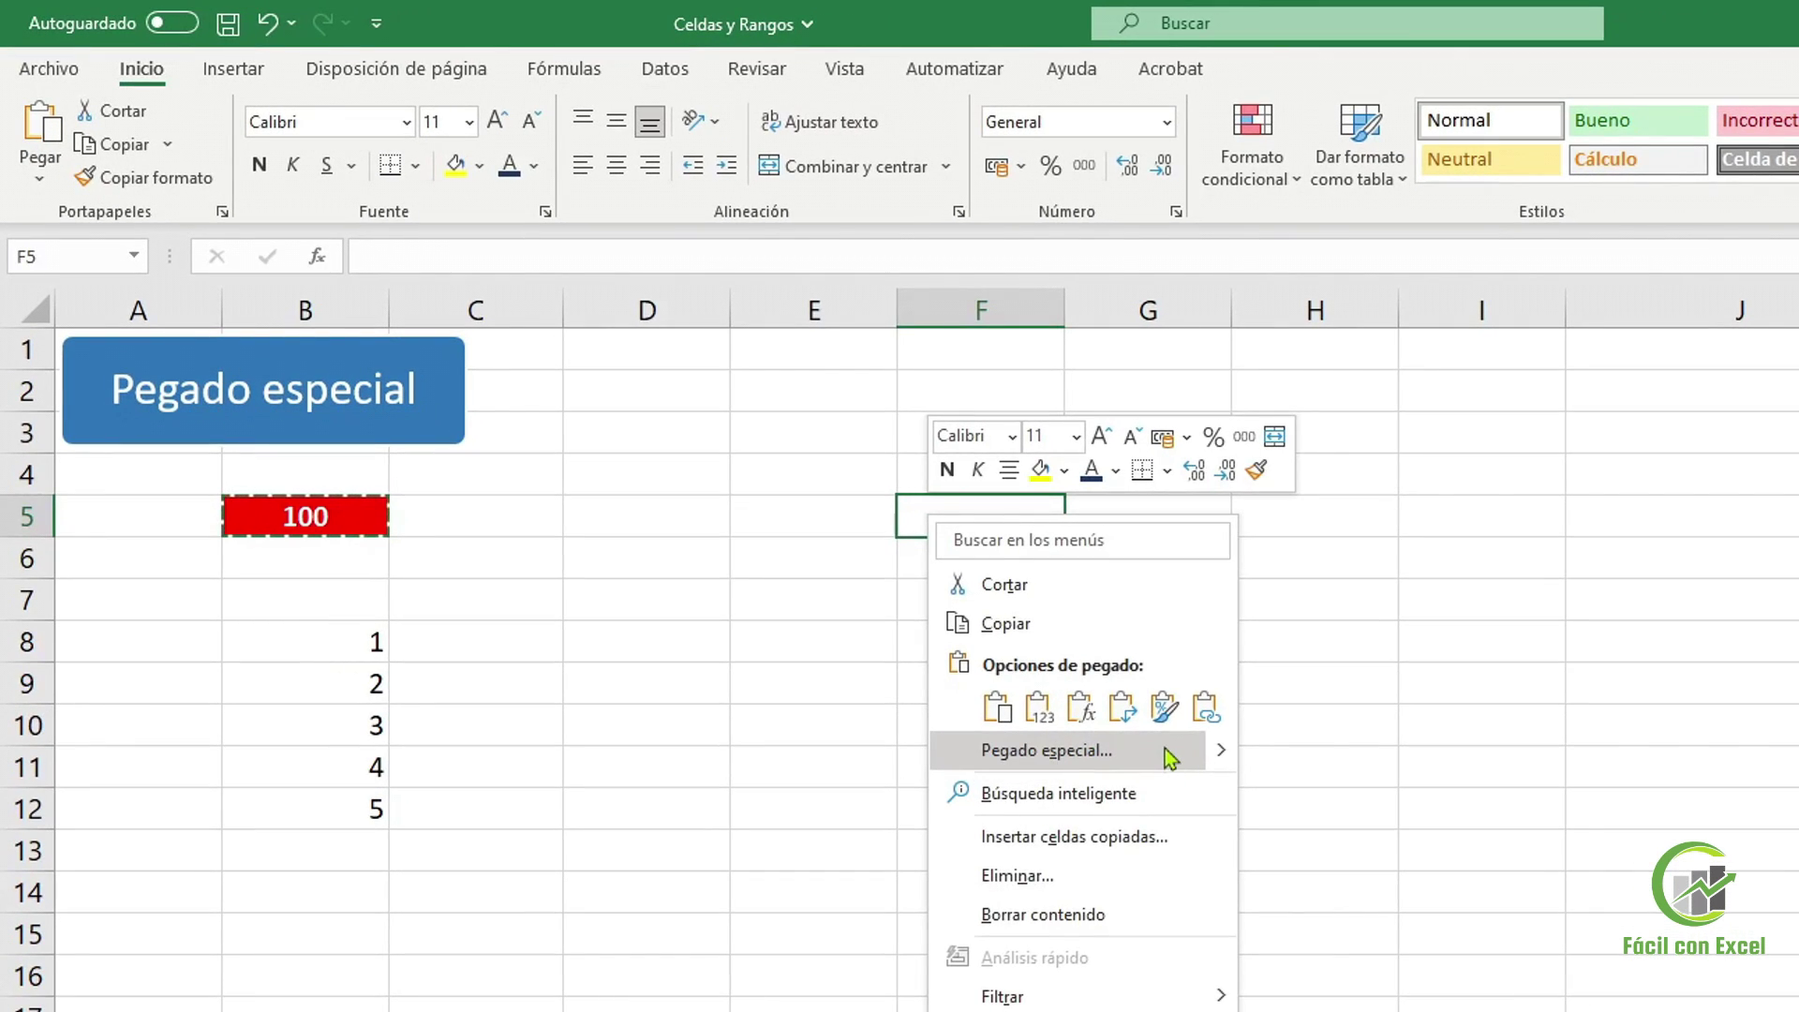
pyautogui.click(1166, 749)
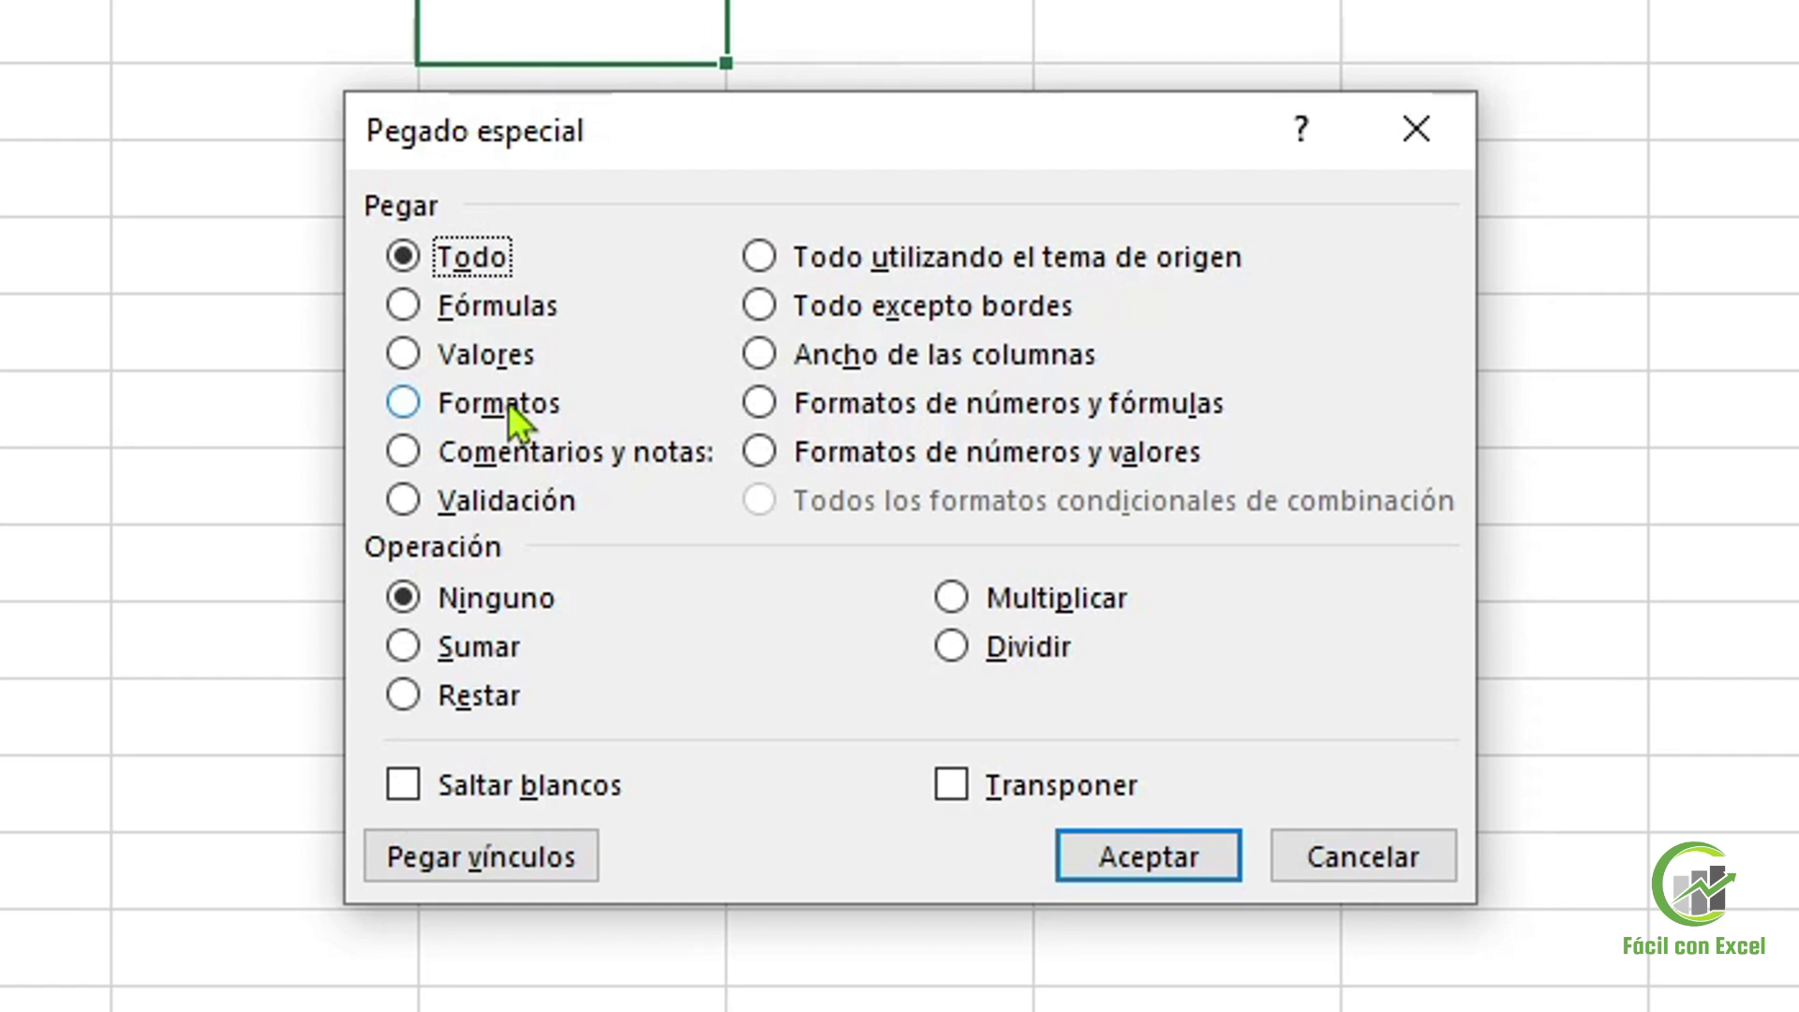
pyautogui.click(544, 311)
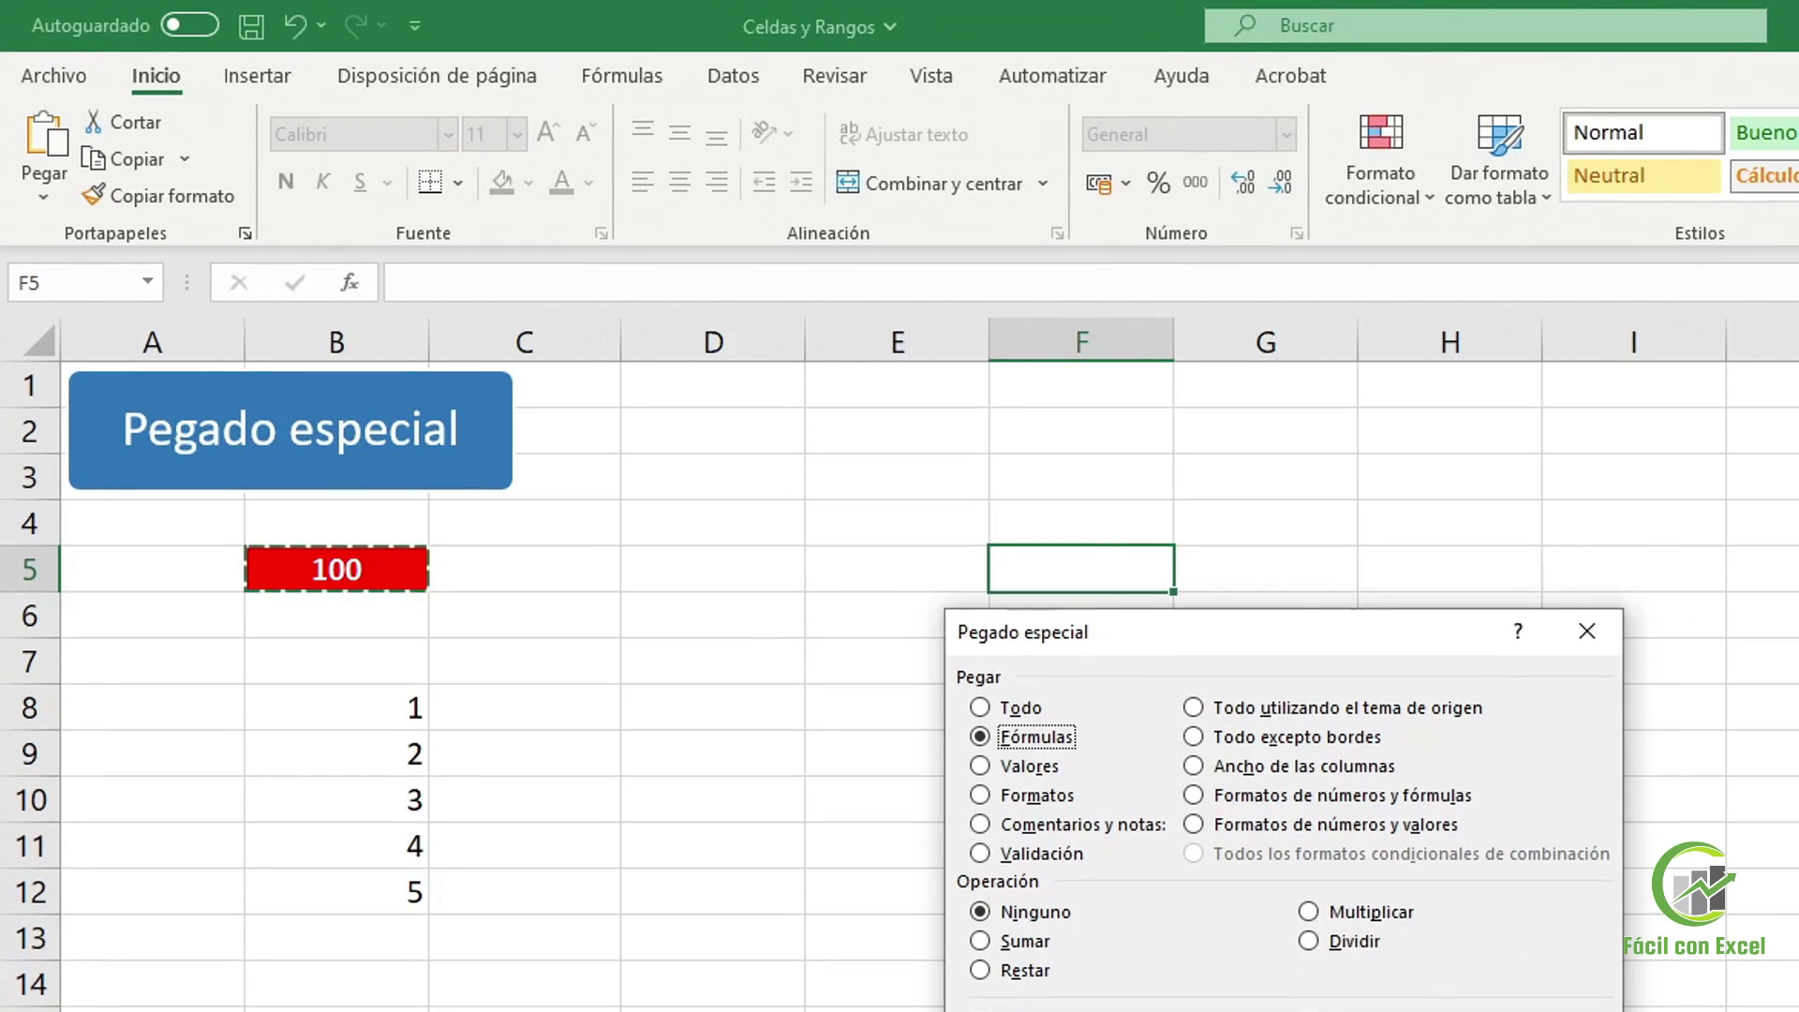
pyautogui.press('Return')
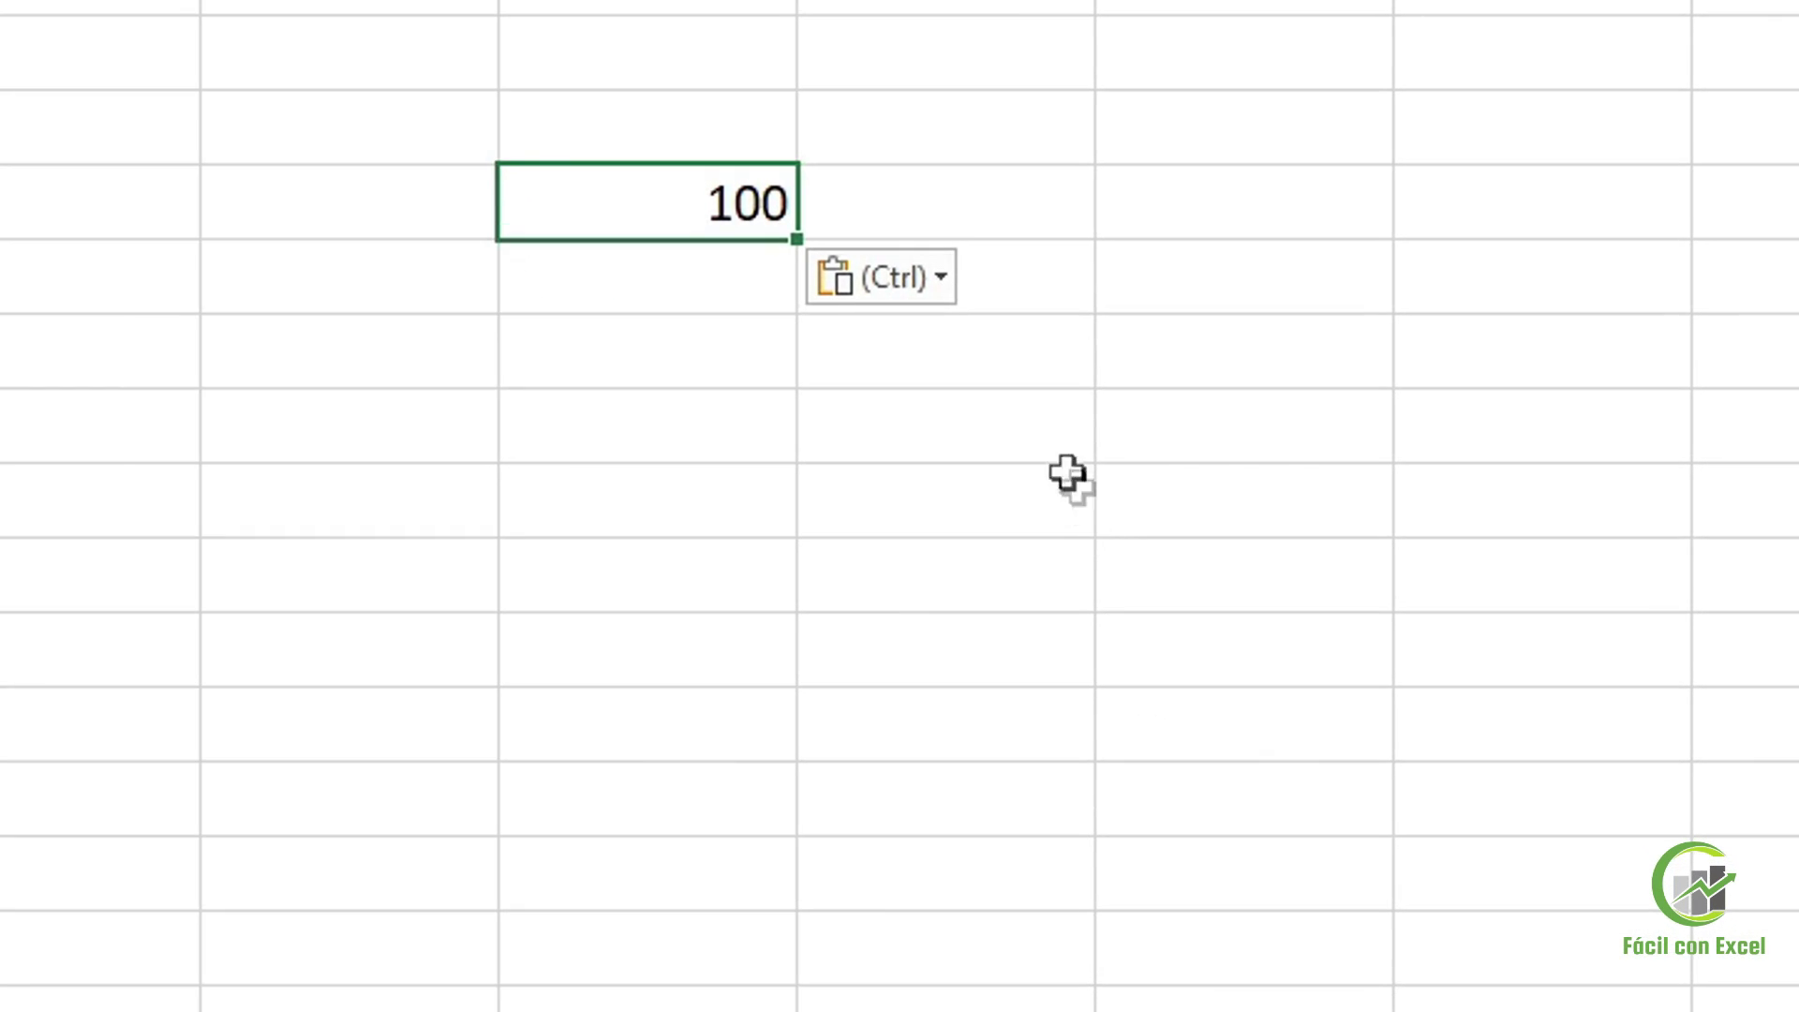
# Switch the pasted content of F5 to source formatting and finally to values only
pyautogui.click(930, 293)
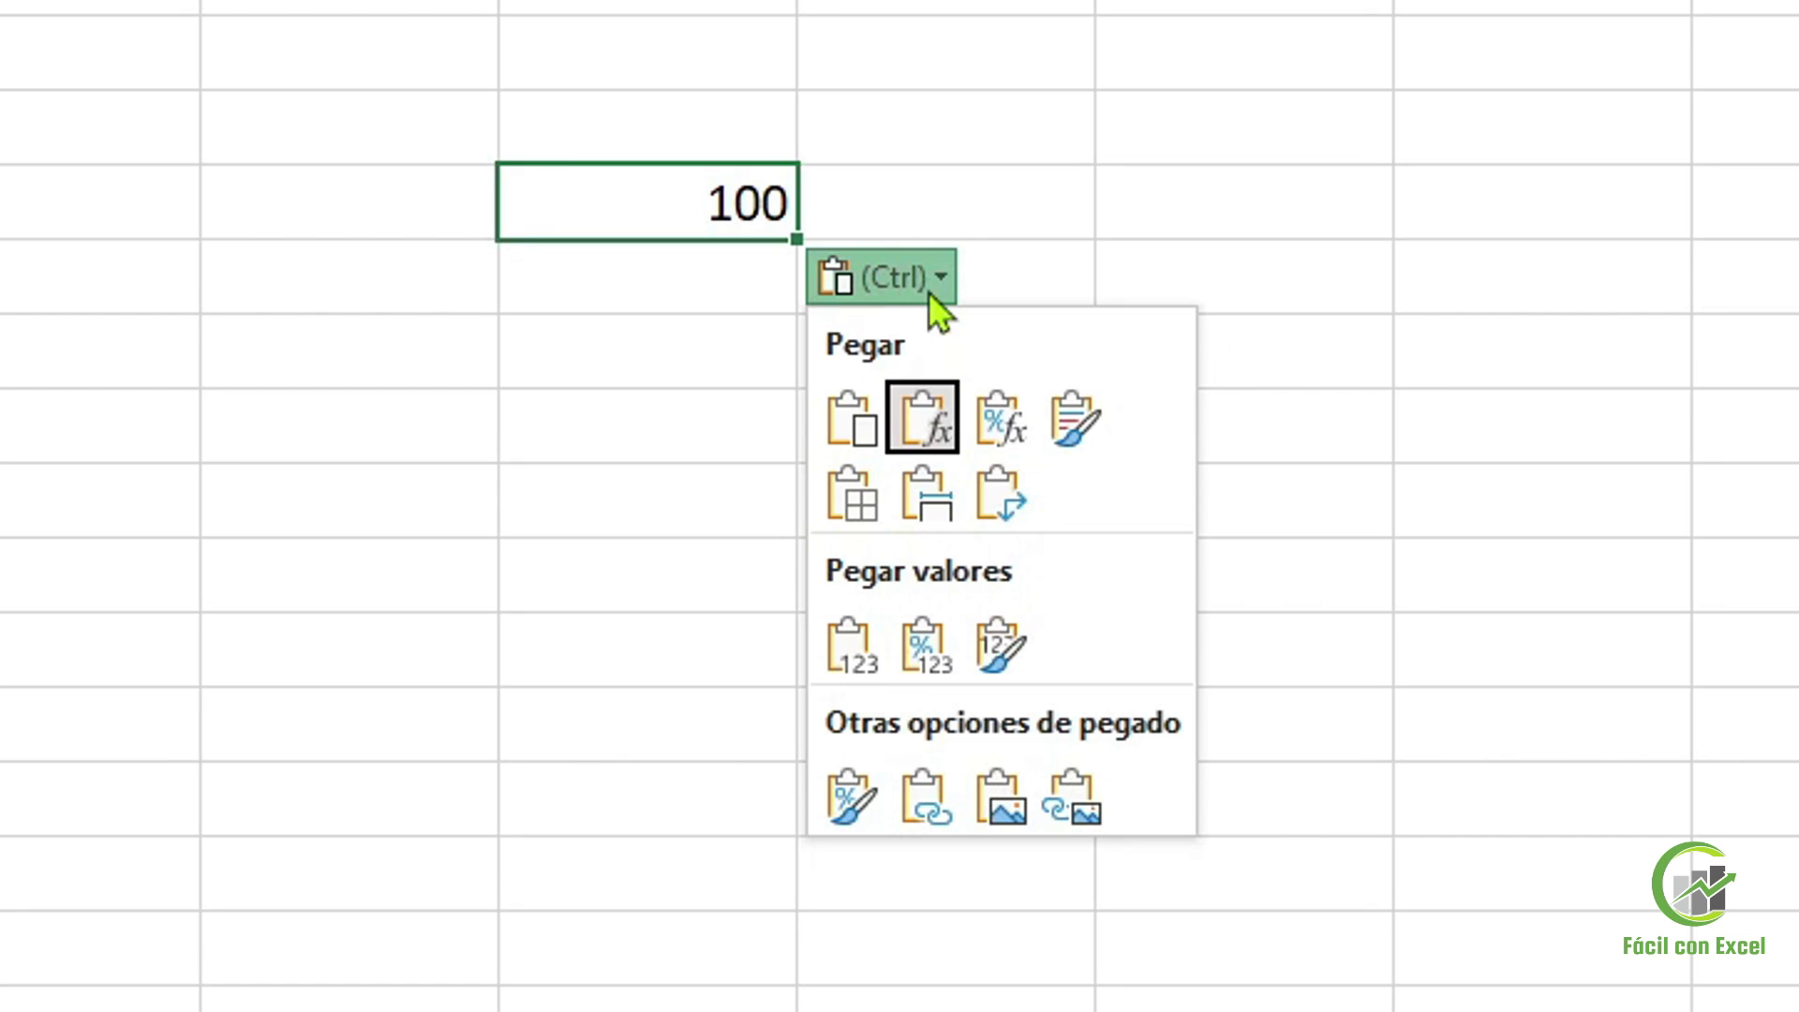
pyautogui.click(1071, 448)
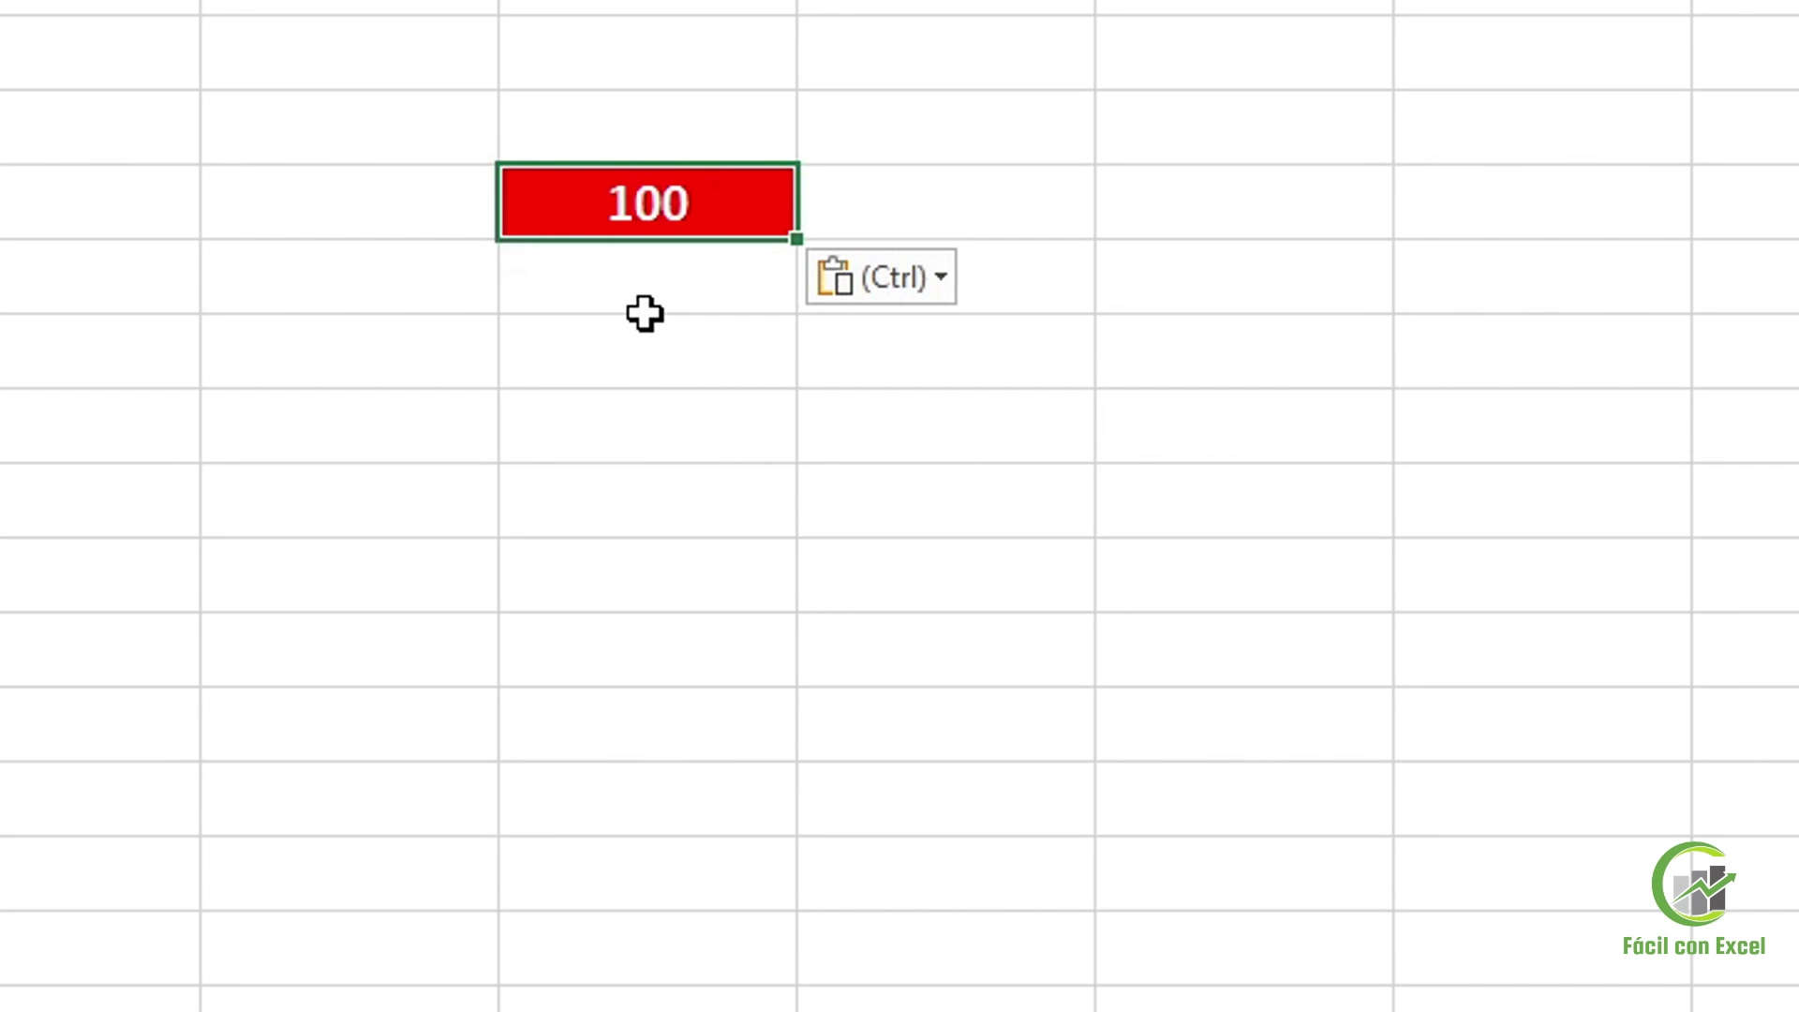
pyautogui.click(914, 277)
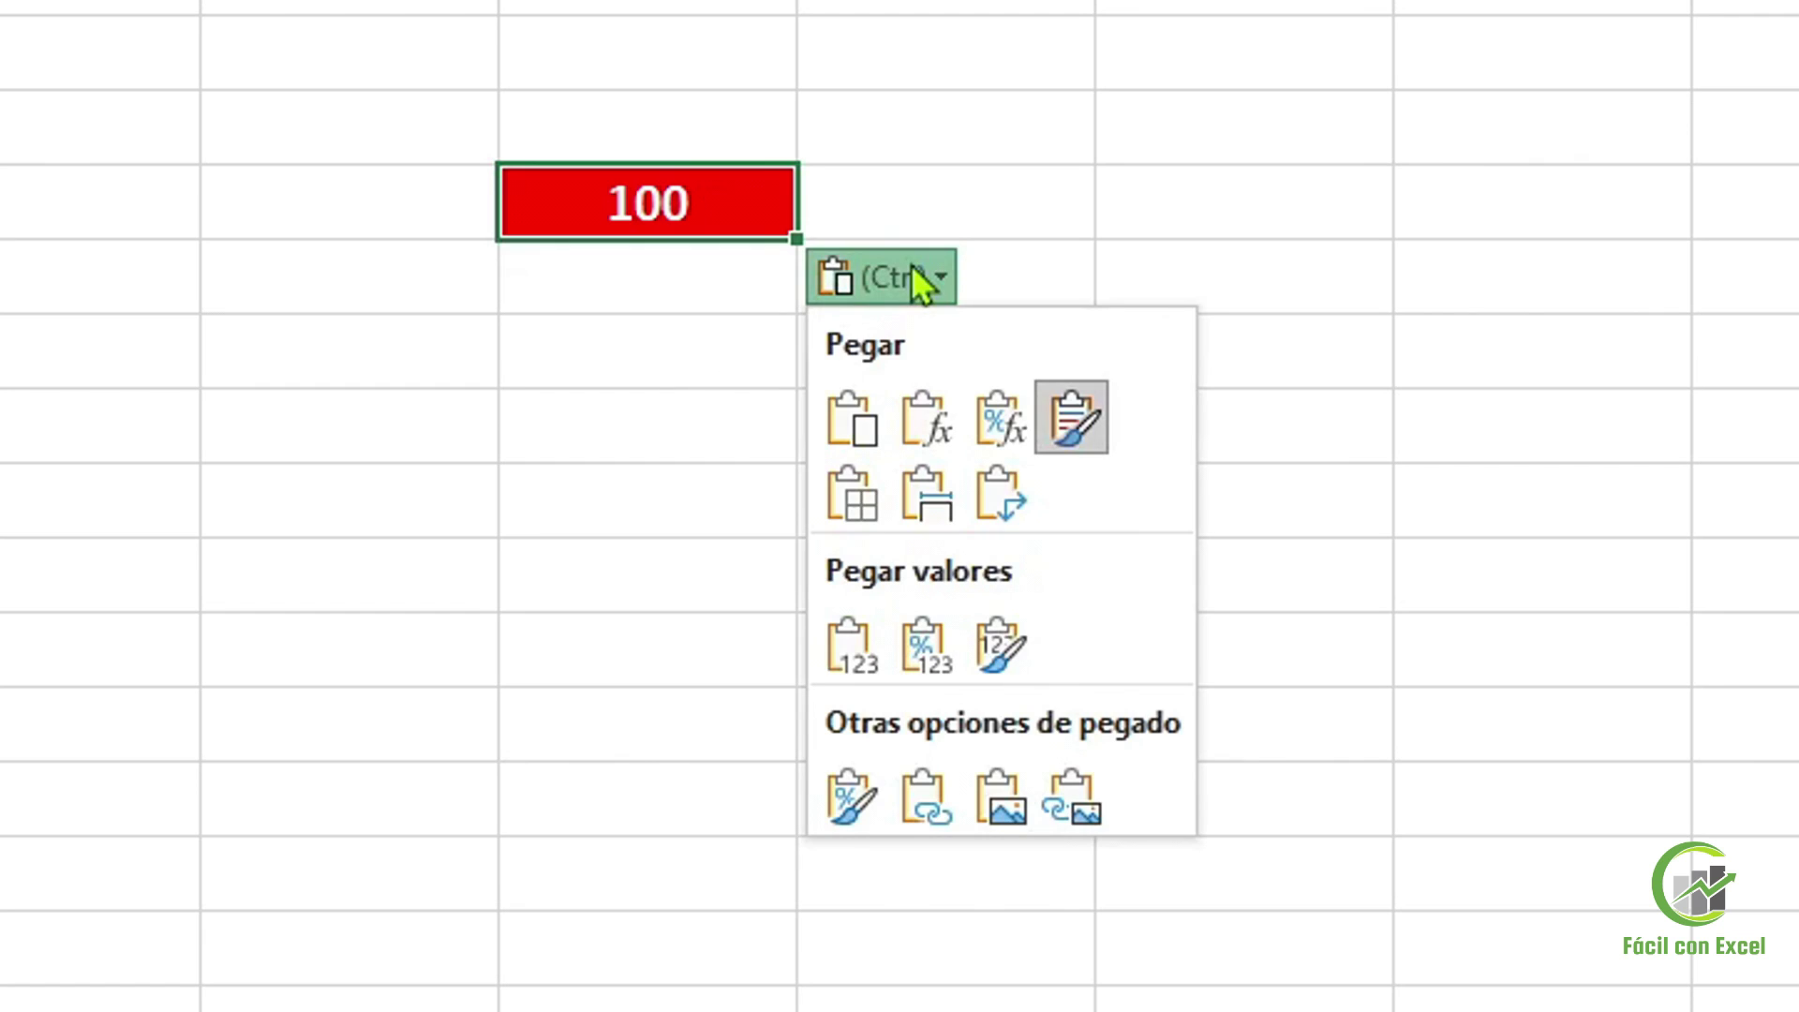
pyautogui.click(848, 630)
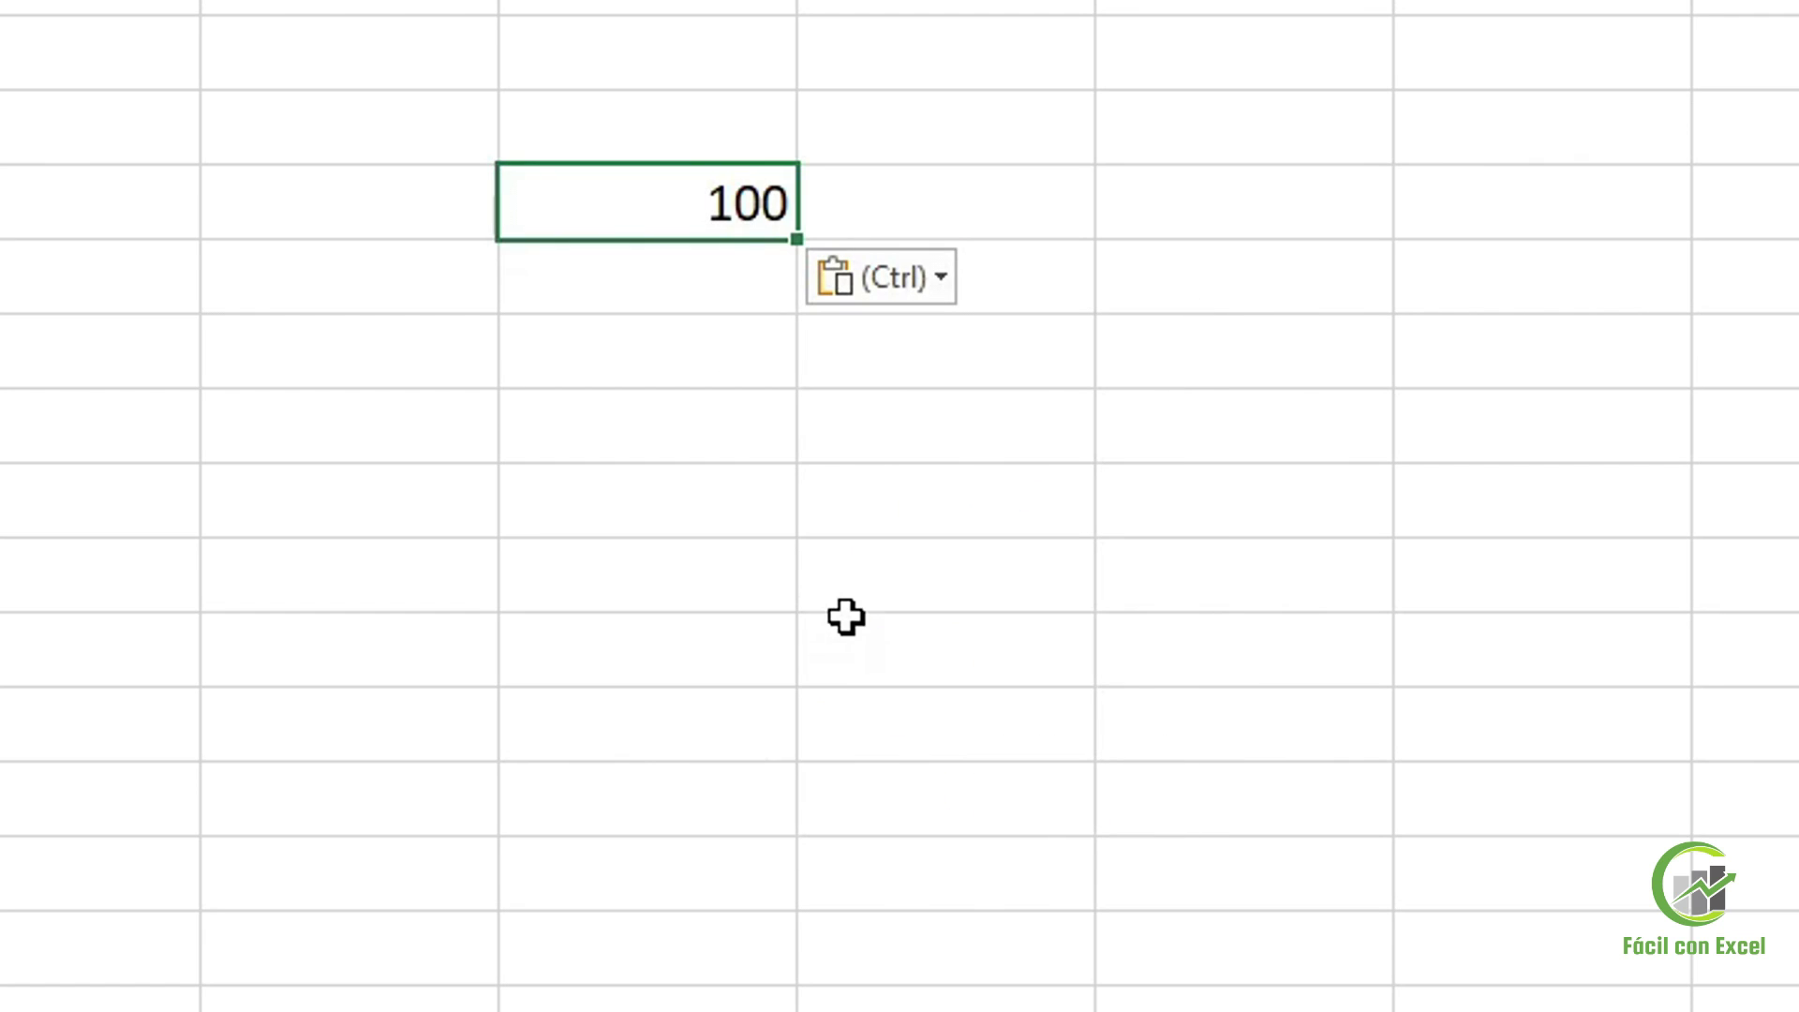
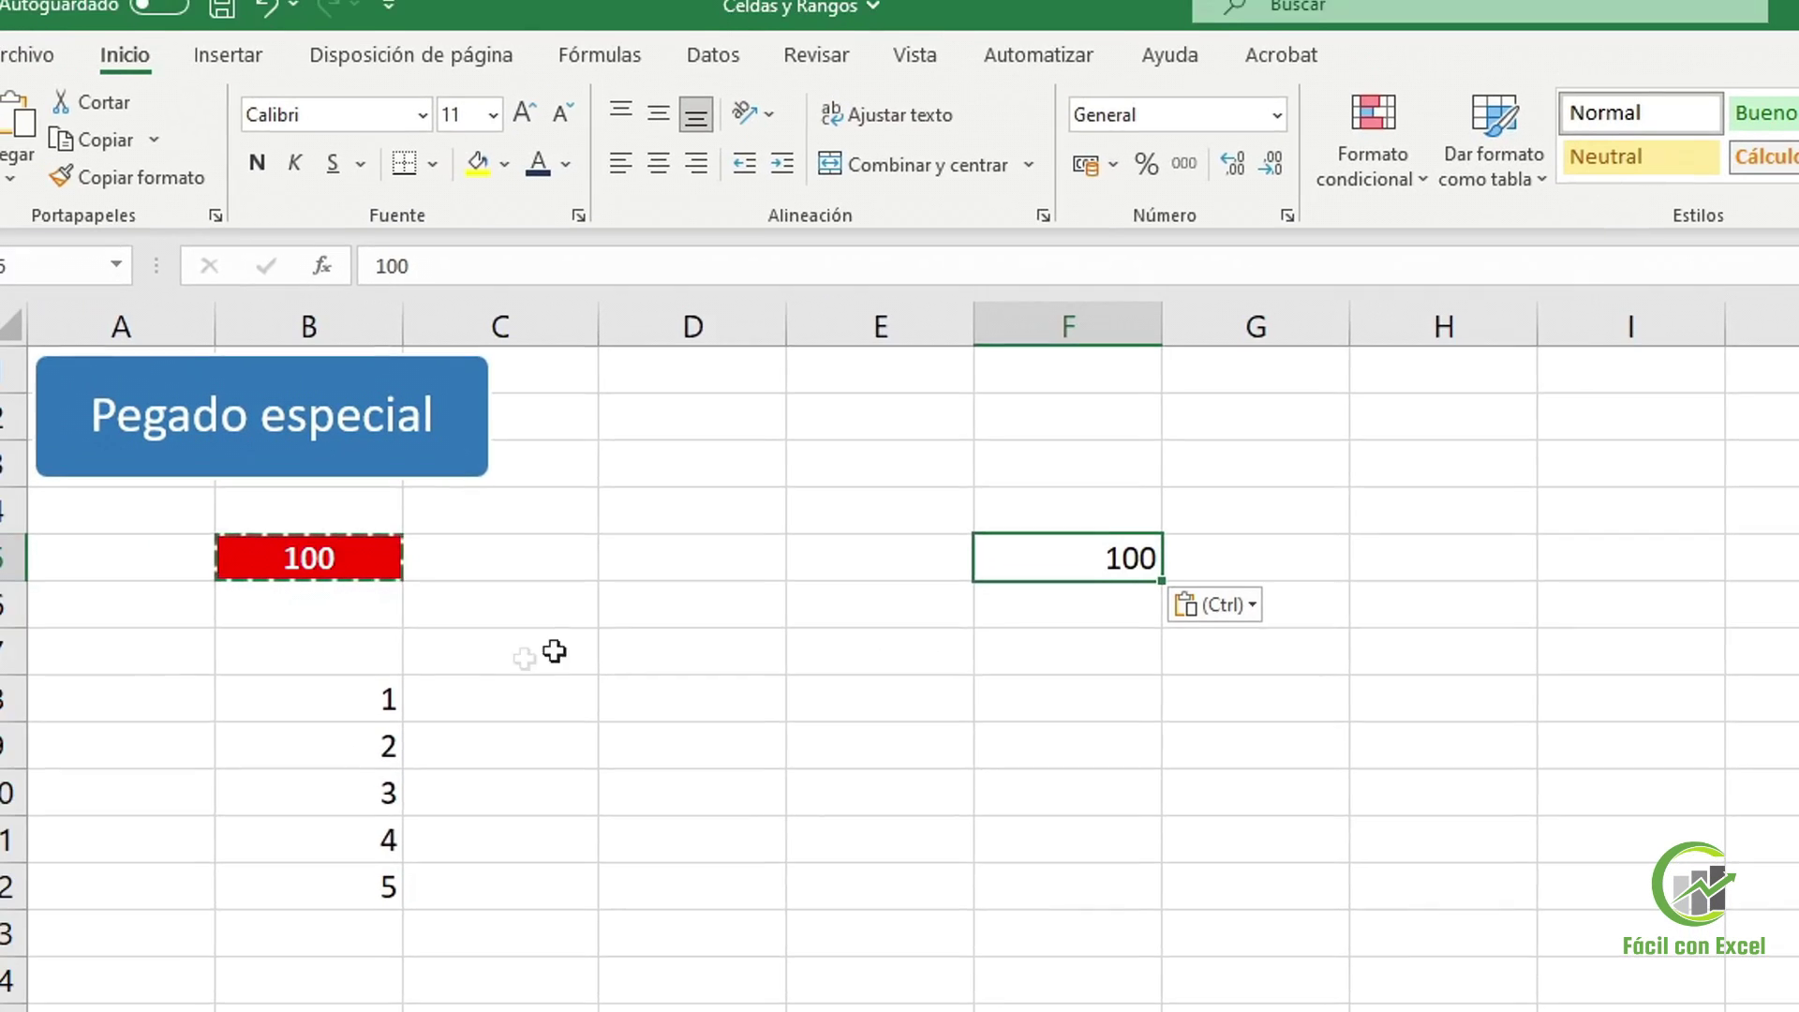
# Copy the numbers in B8:B12 and paste them transposed as a row starting at F8
pyautogui.moveTo(361, 696); pyautogui.dragTo(361, 868)
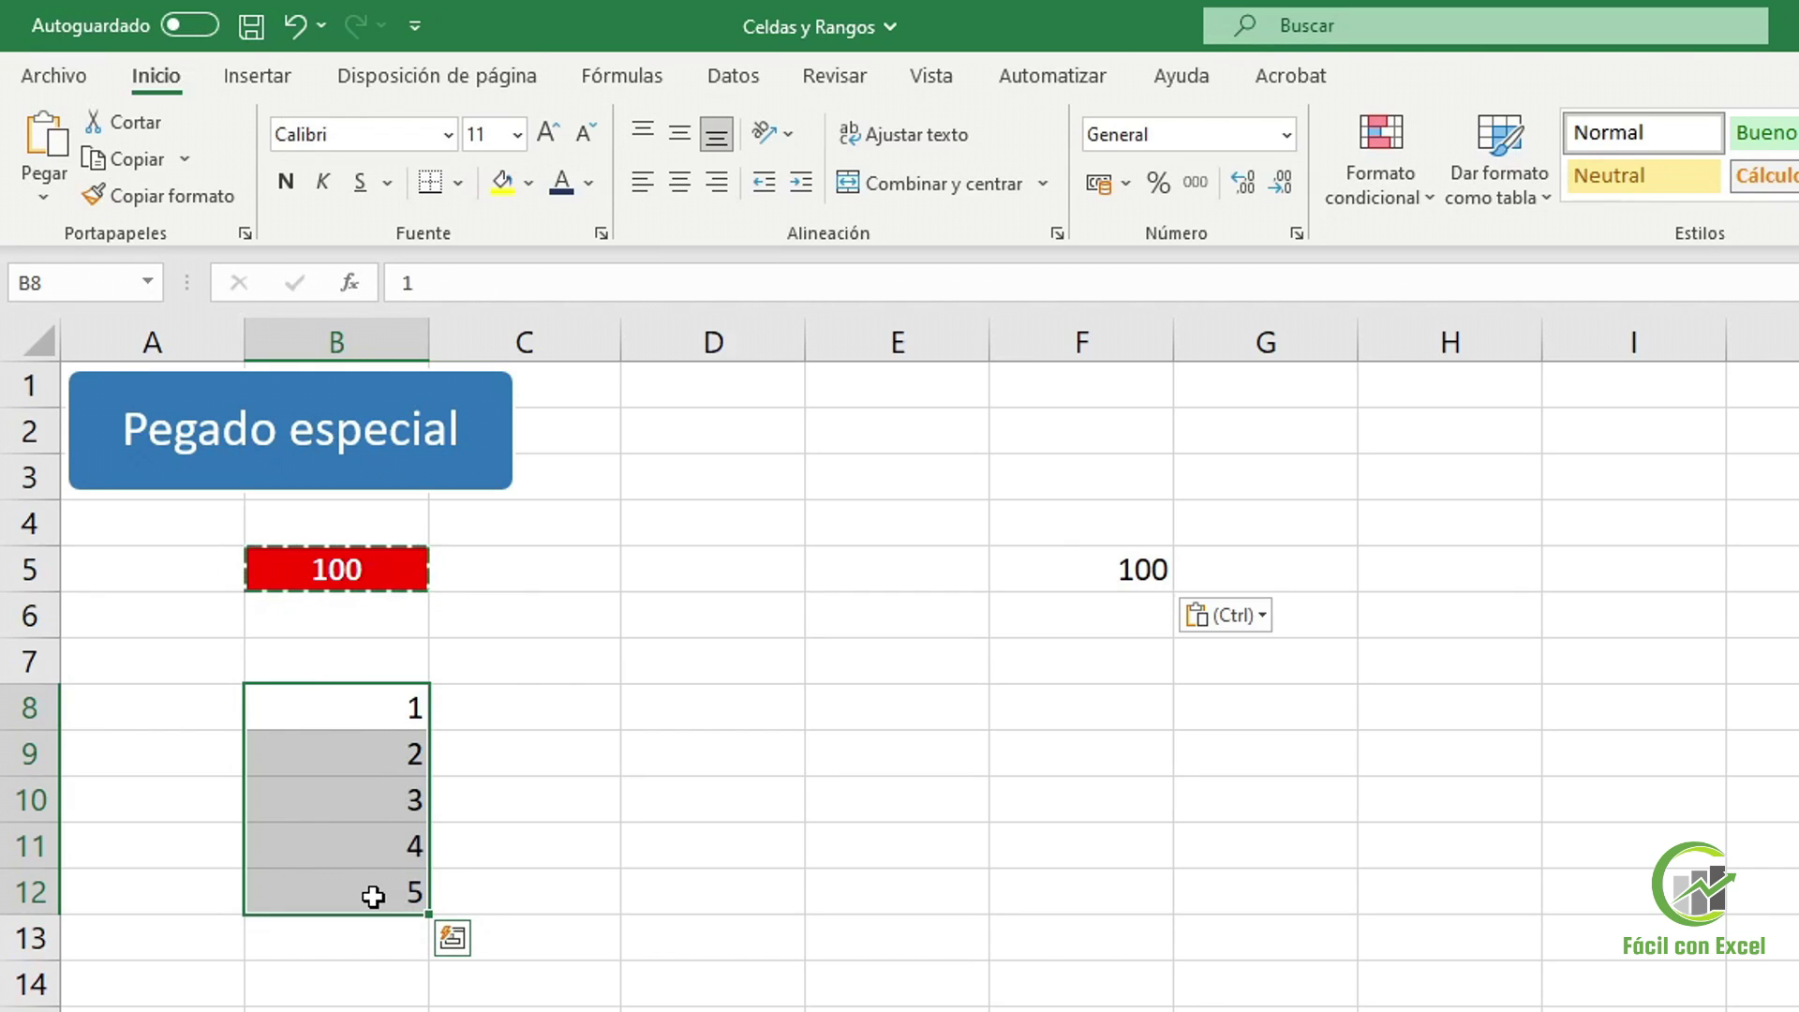
pyautogui.hotkey('ctrl', 'c')
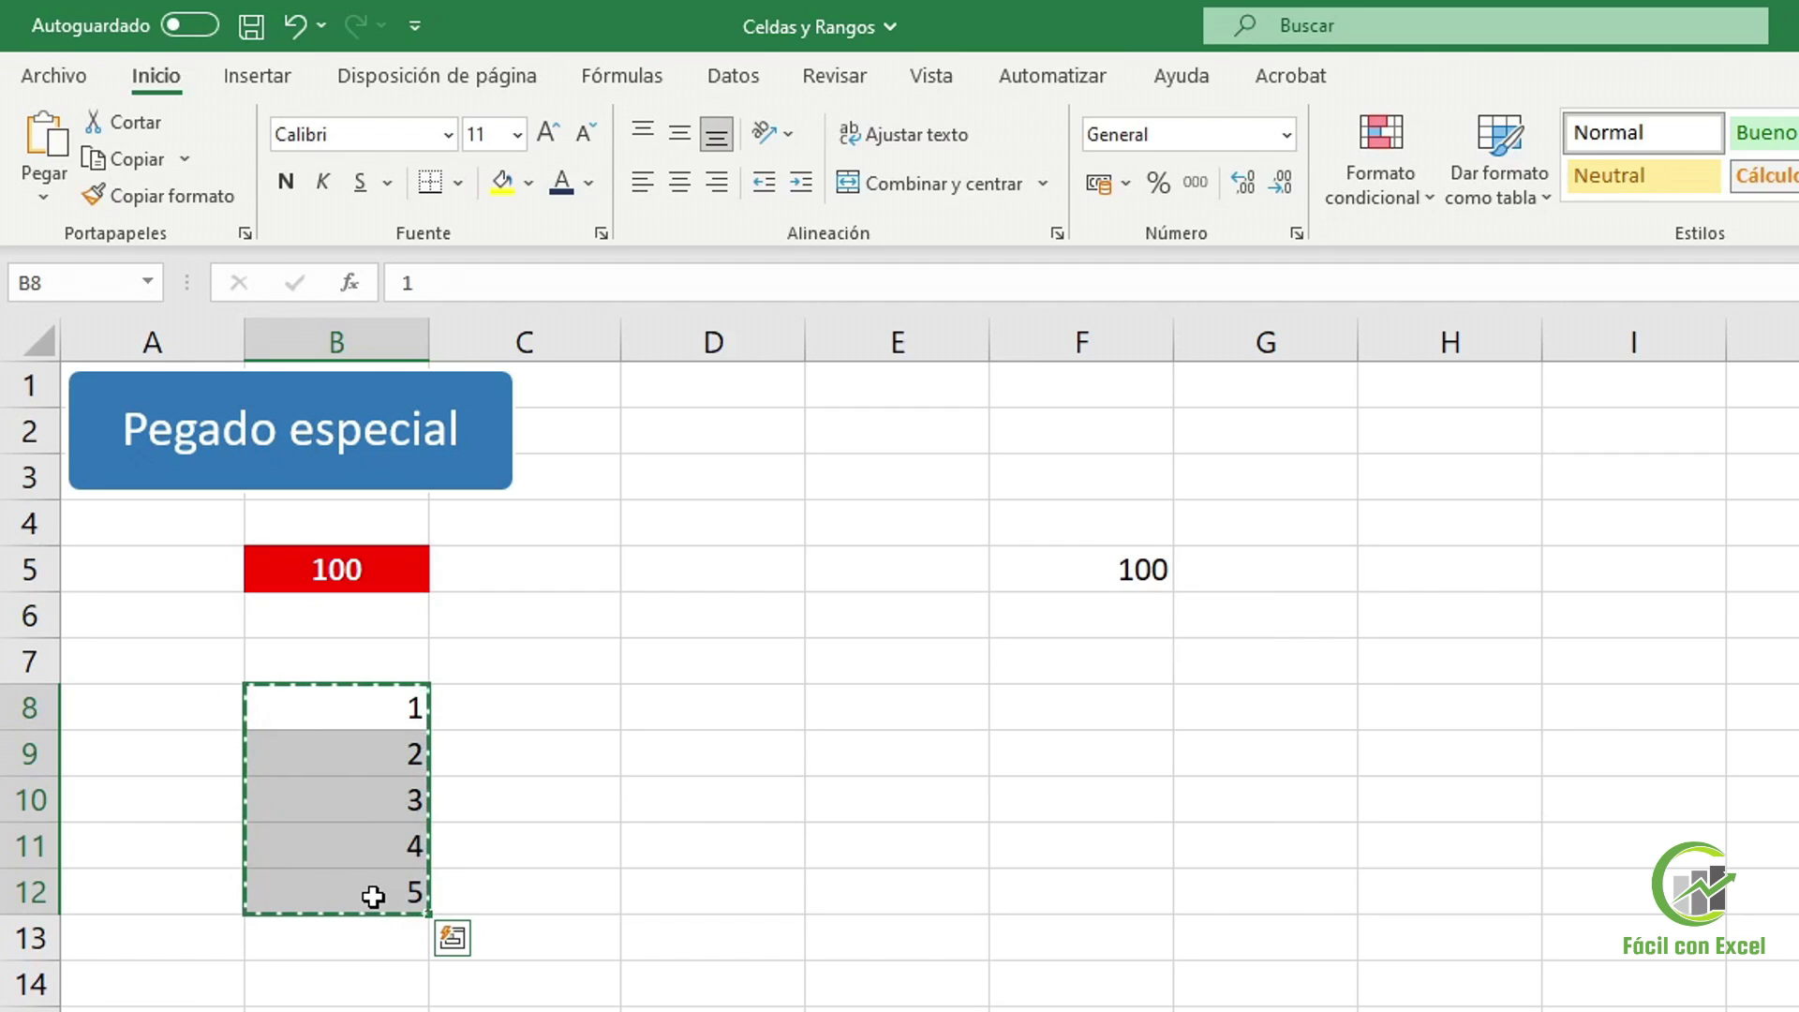
pyautogui.click(1092, 698)
pyautogui.rightClick(1106, 718)
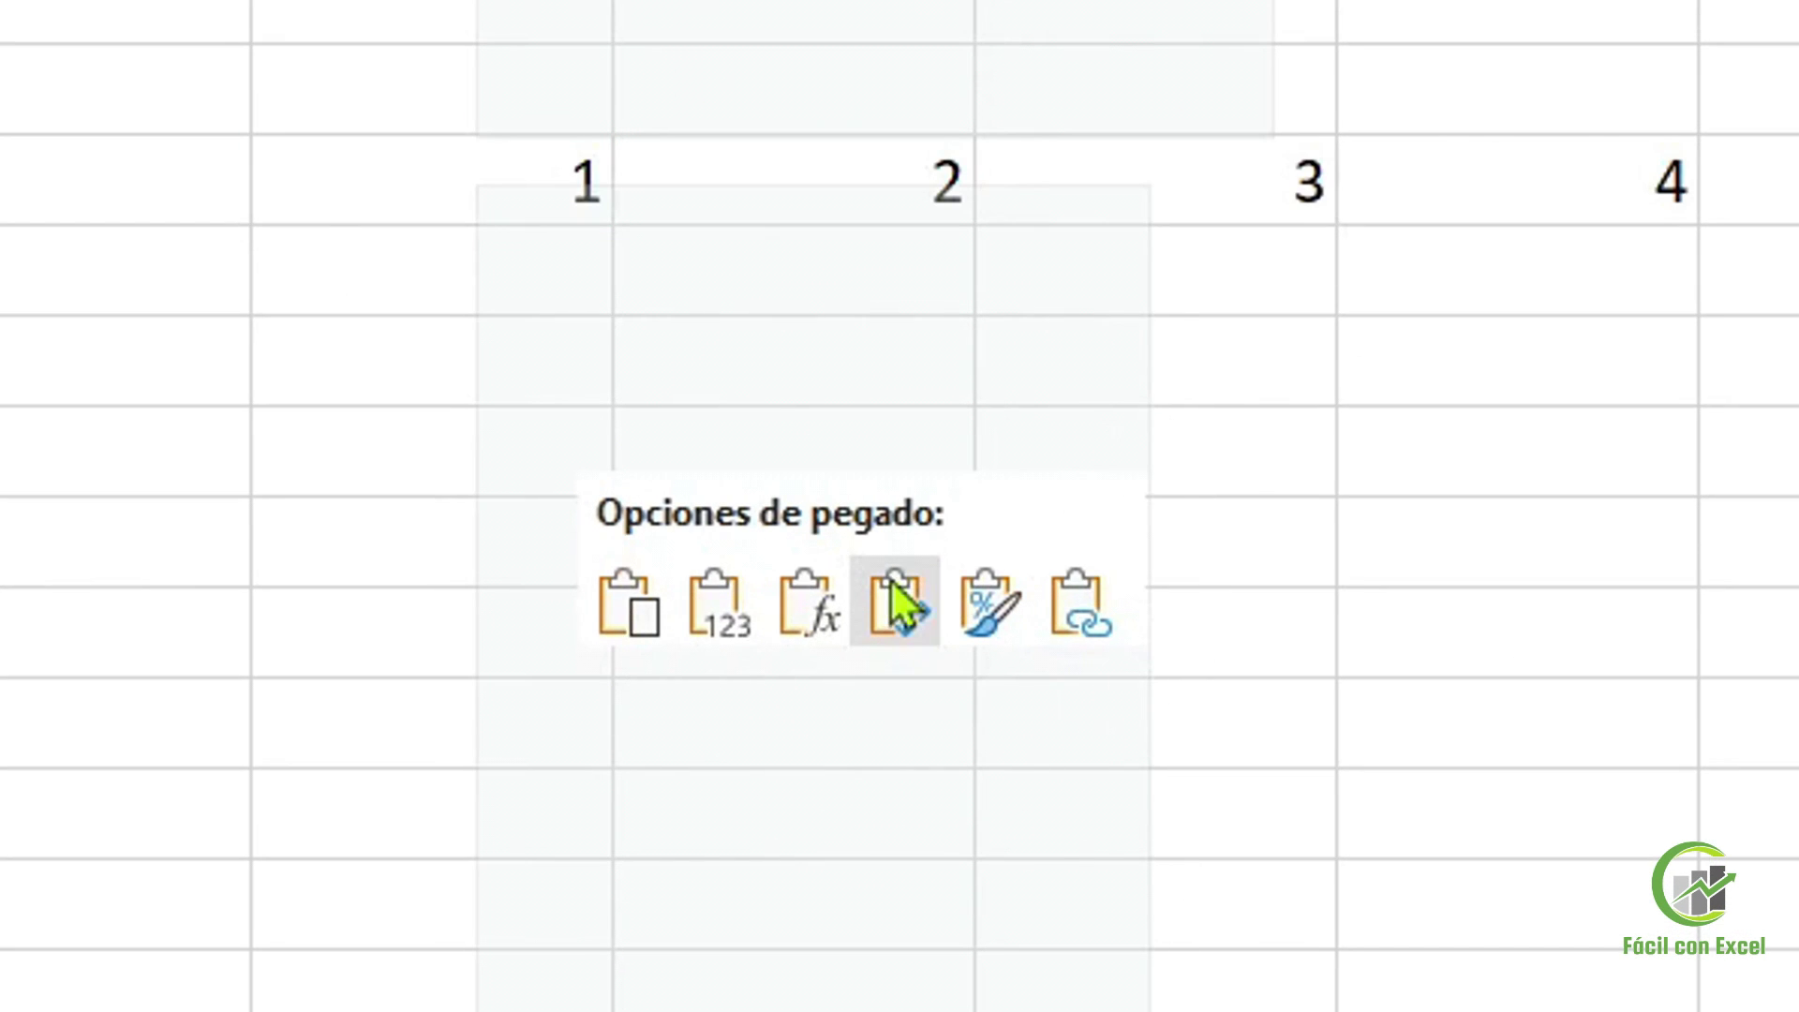
pyautogui.click(890, 585)
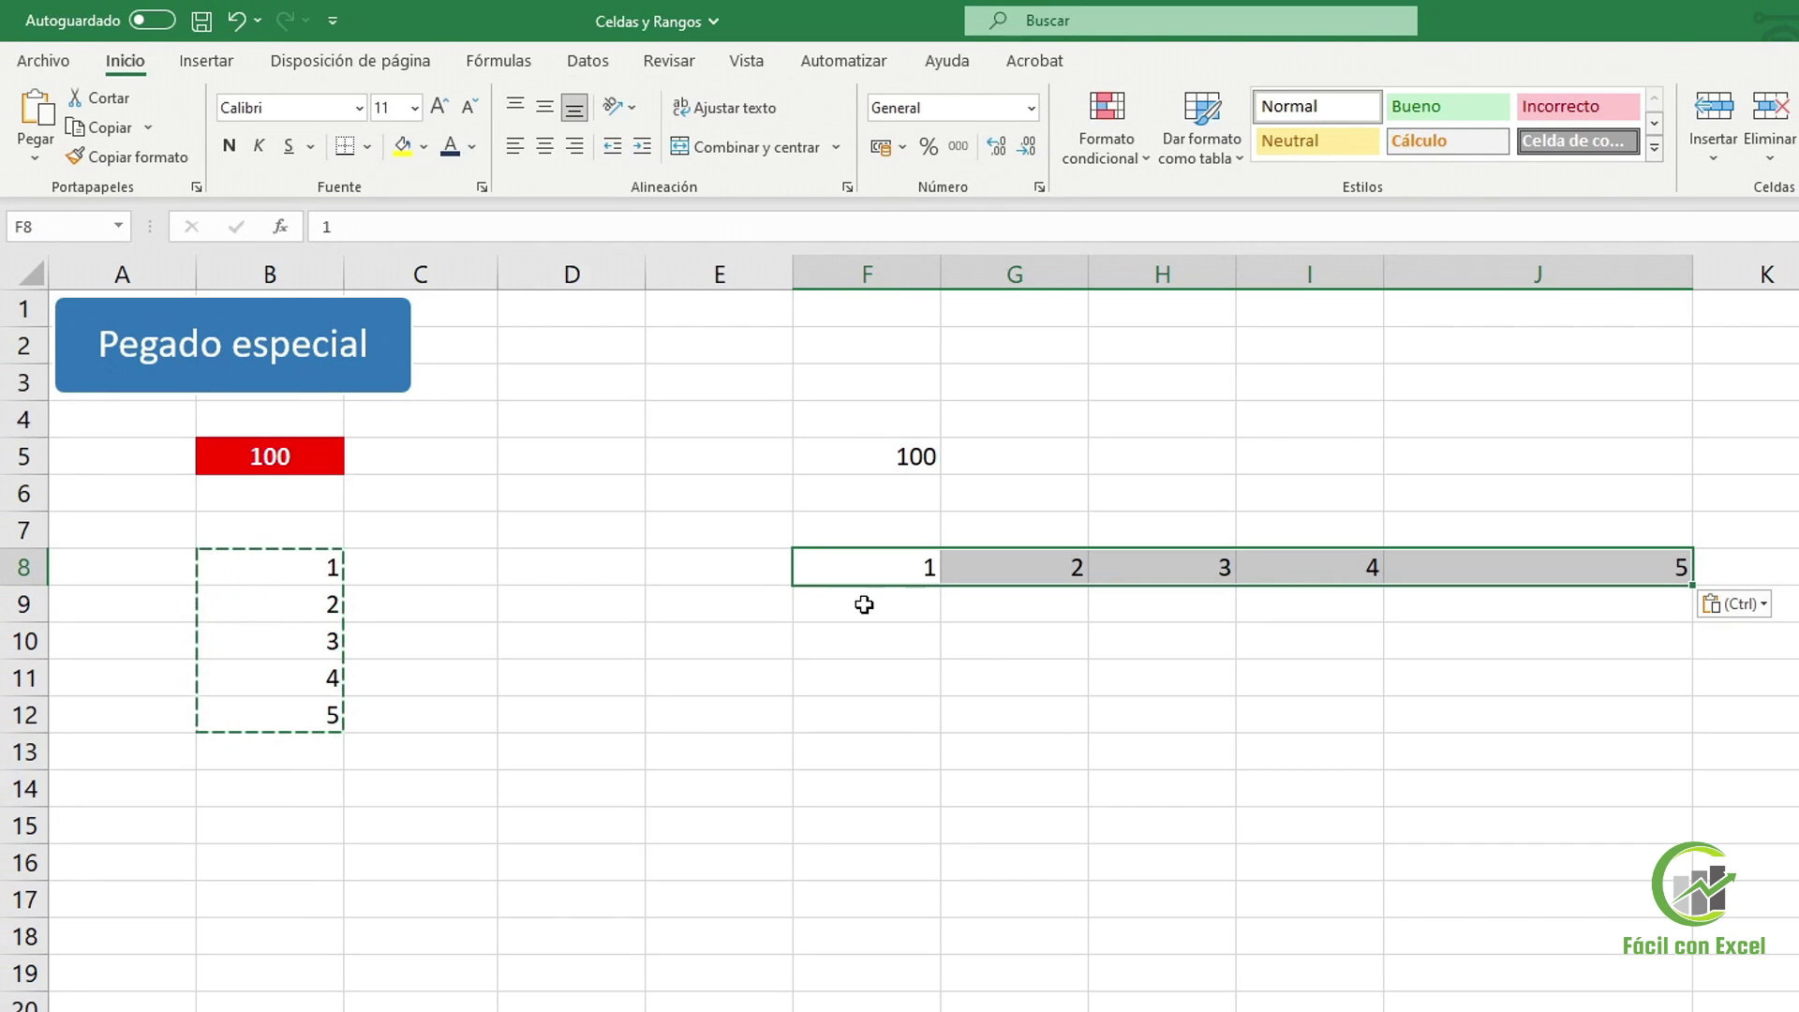
pyautogui.click(1500, 615)
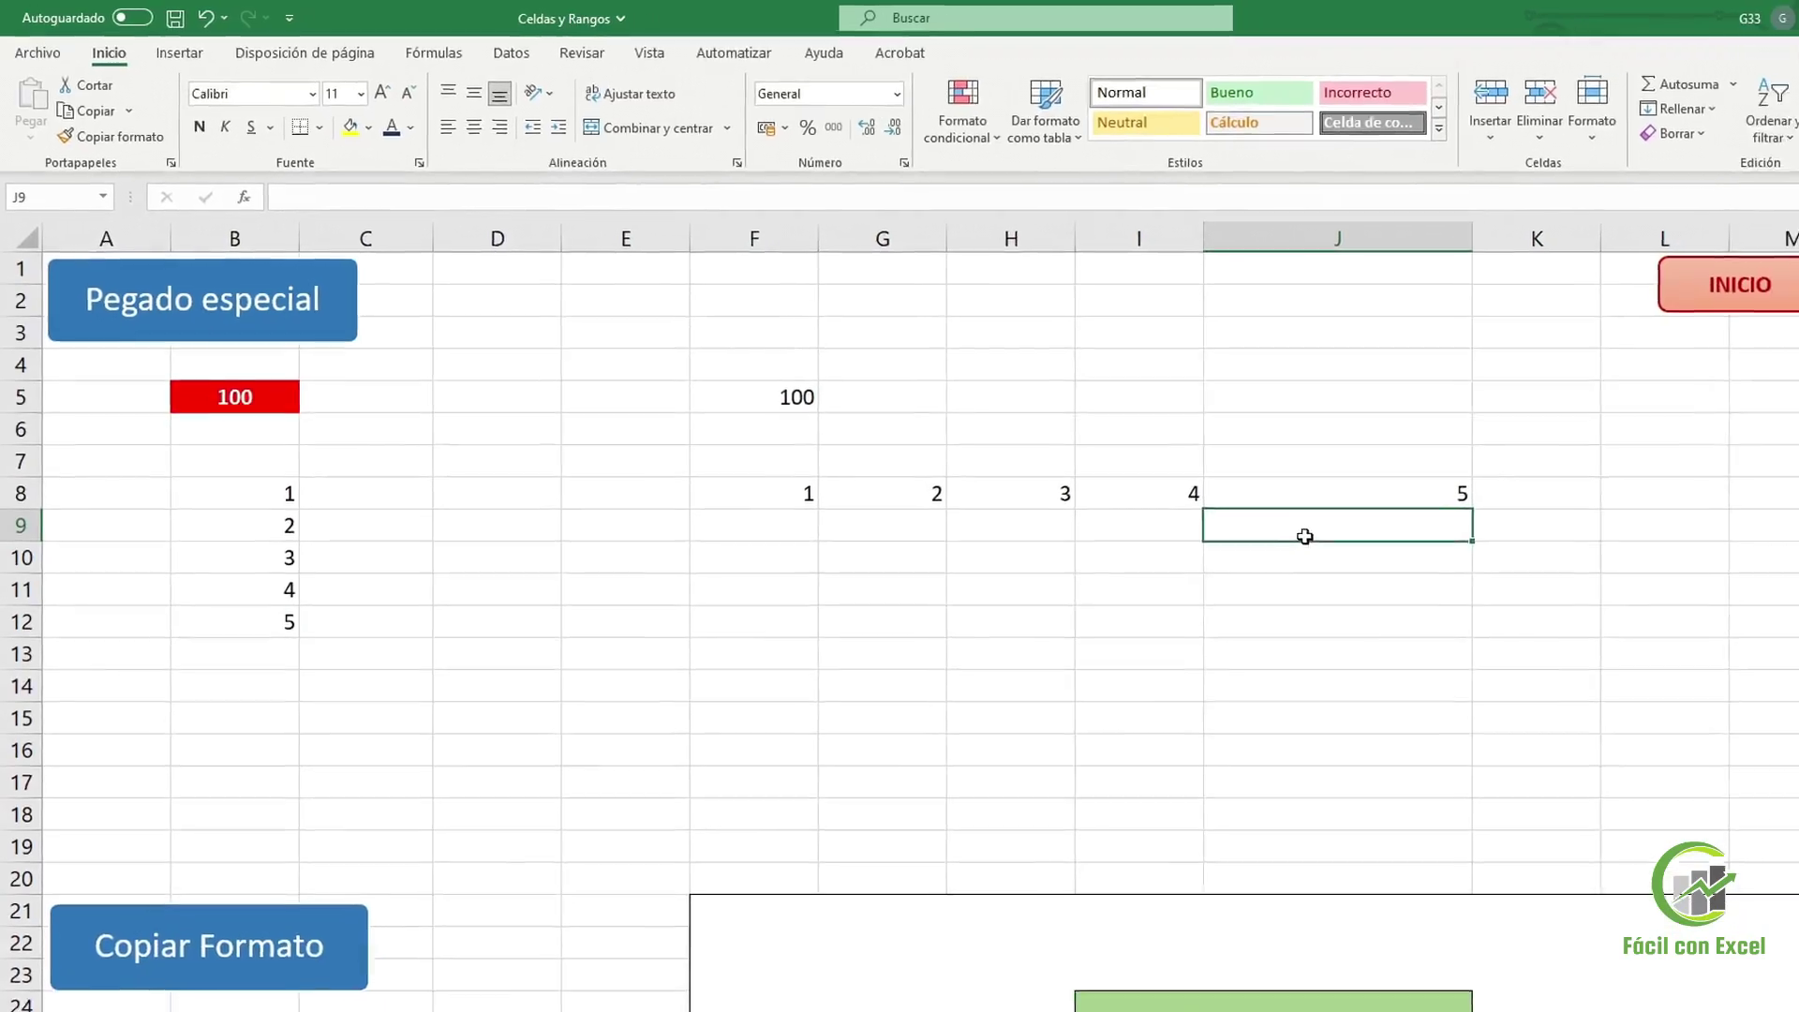
# In the Copiar Formato section, copy the last invoice row A32:D32 and paste only its values starting at H34
pyautogui.scroll(-7, 1305, 536)
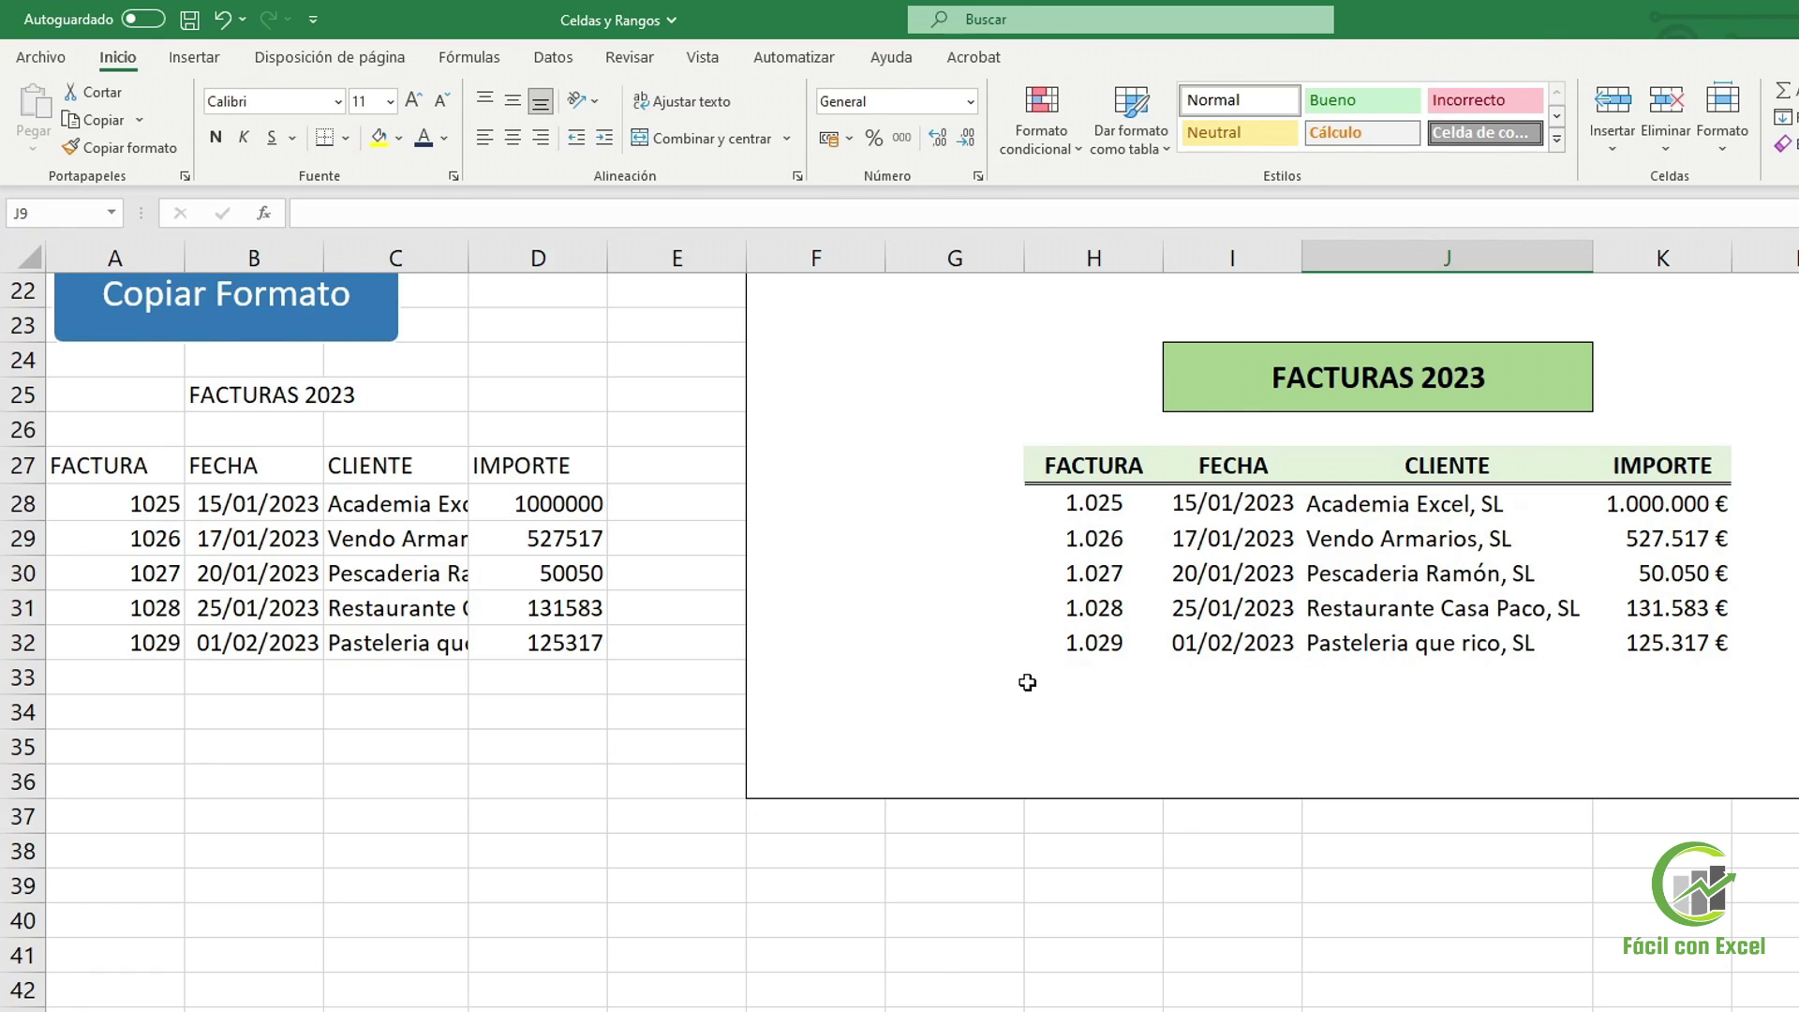
pyautogui.moveTo(148, 642); pyautogui.dragTo(553, 627)
pyautogui.hotkey('ctrl', 'c')
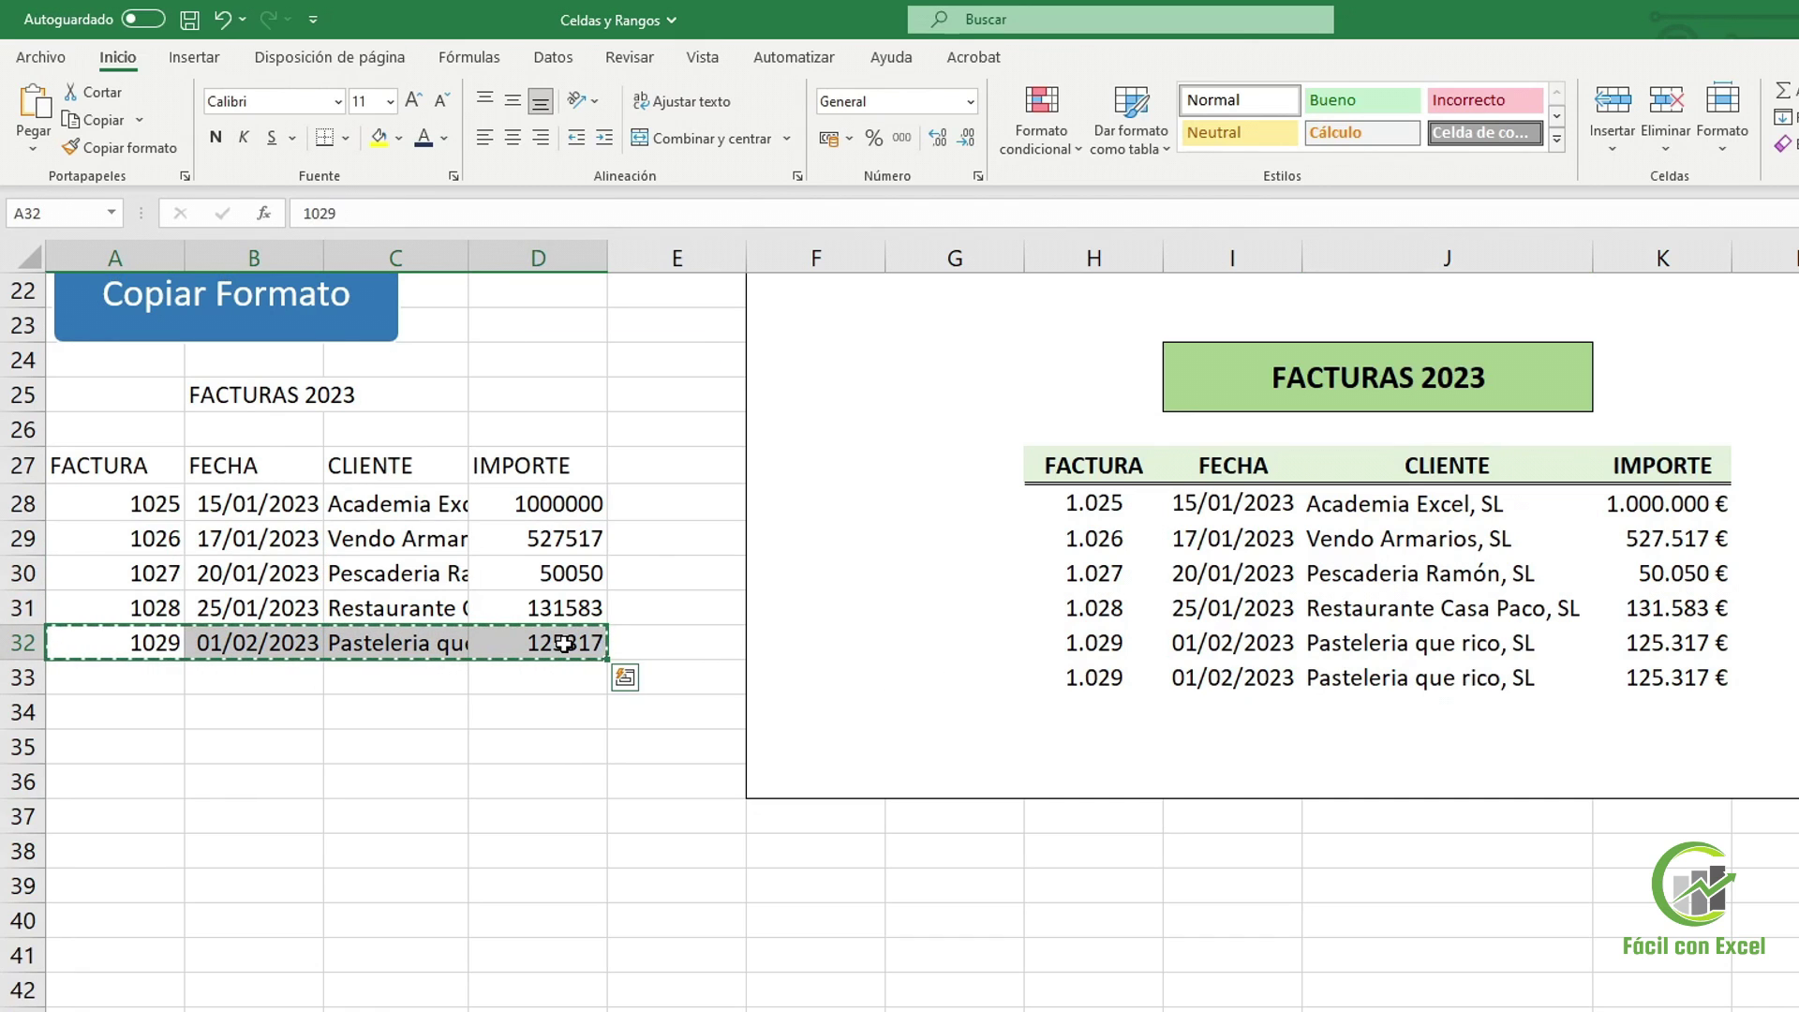
pyautogui.click(1083, 705)
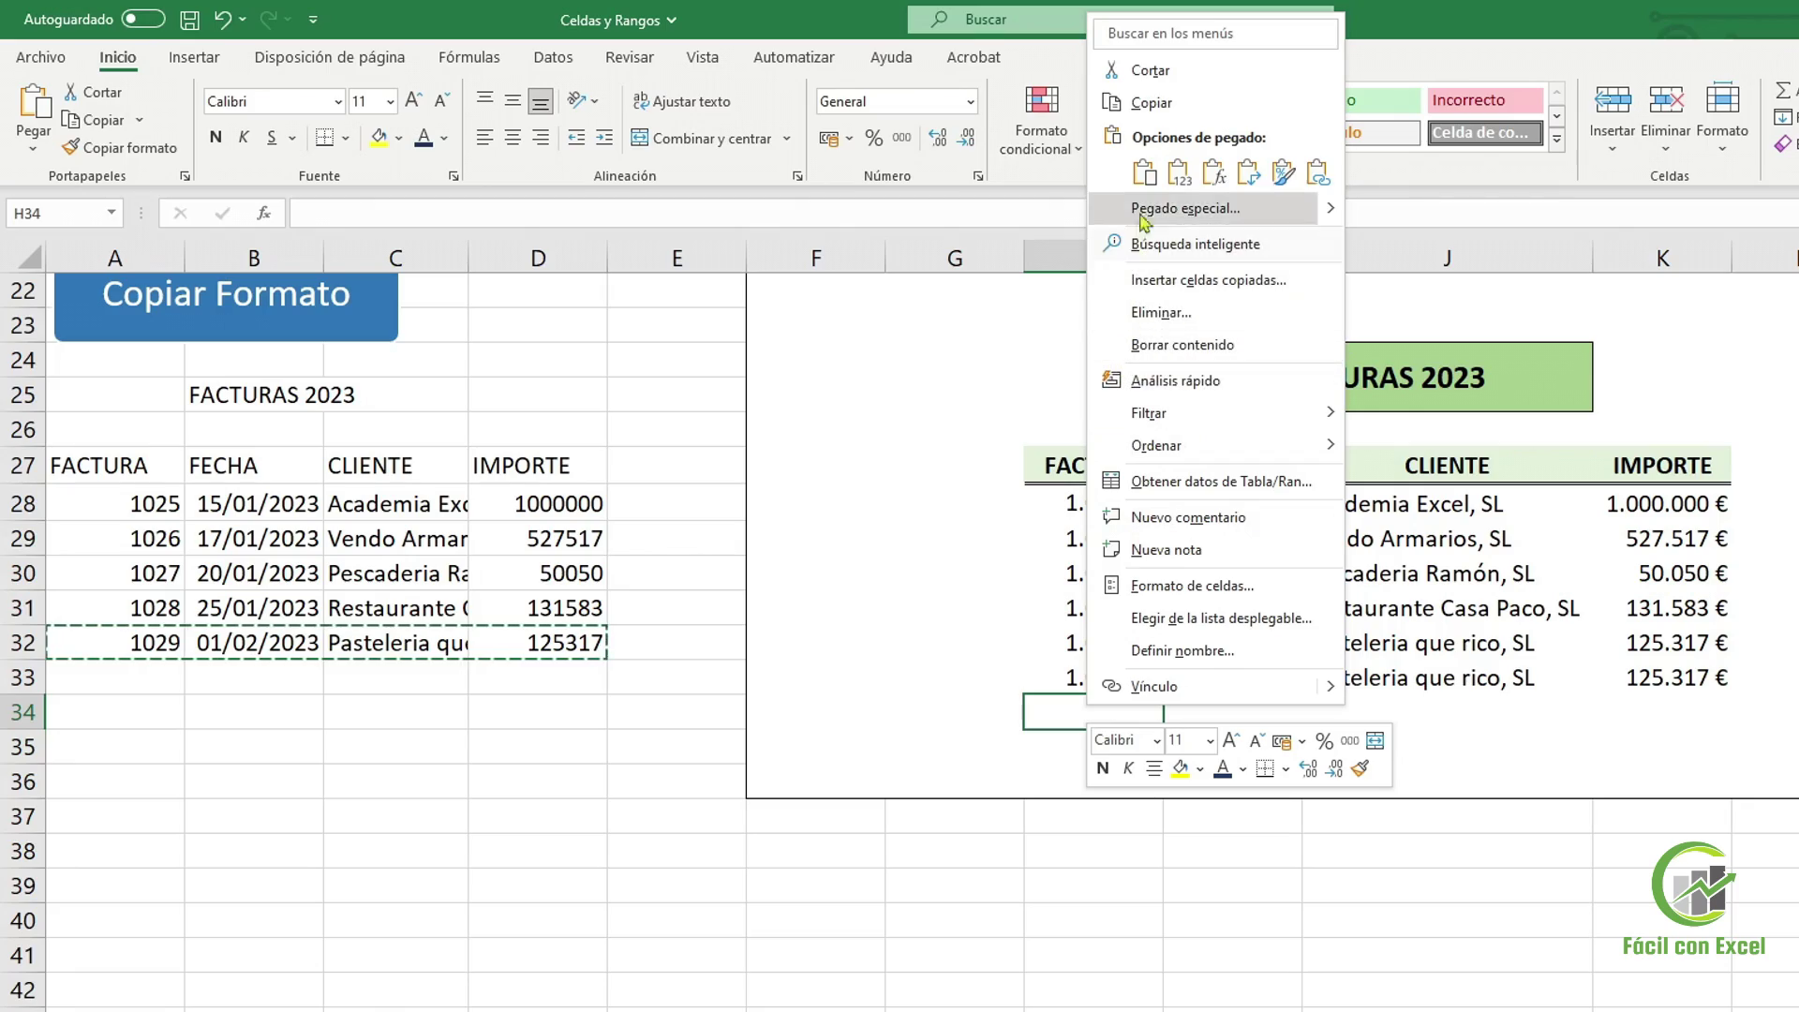
pyautogui.click(1179, 171)
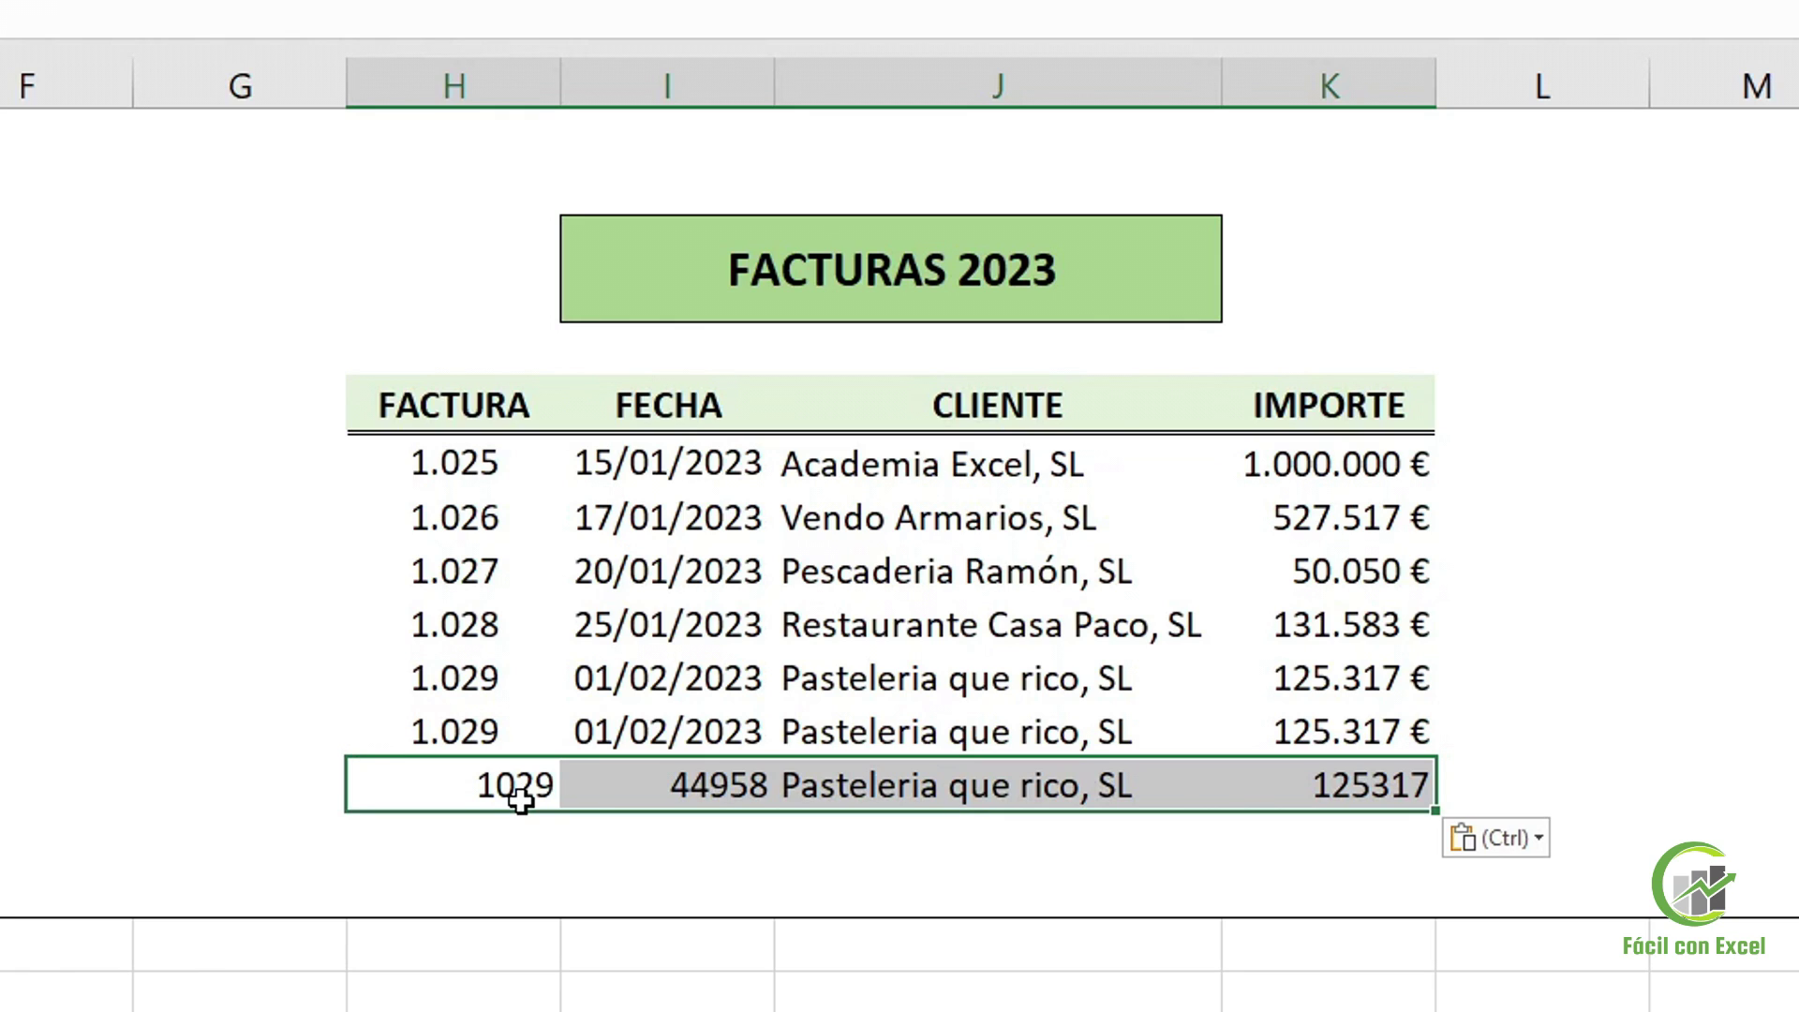
# Copy the formatting of invoice row H32:K32 onto the unformatted row H34:K34 with Format Painter
pyautogui.moveTo(494, 679); pyautogui.dragTo(1373, 673)
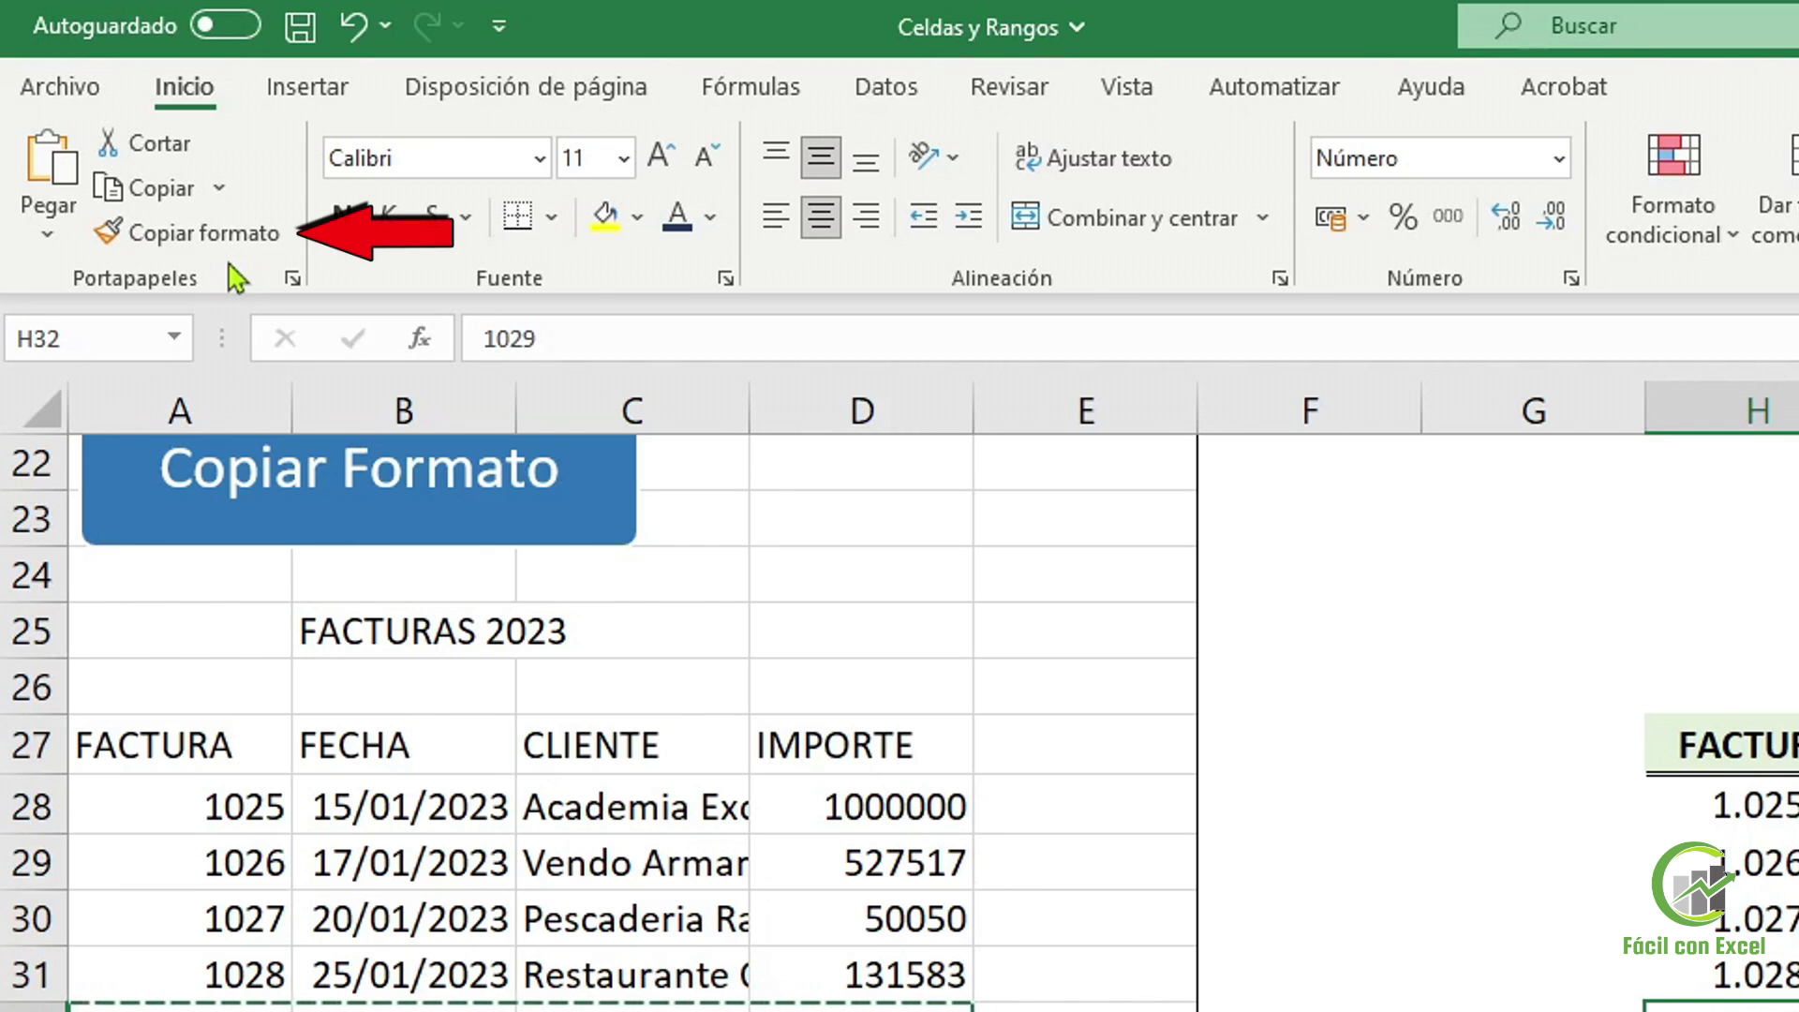
pyautogui.click(269, 235)
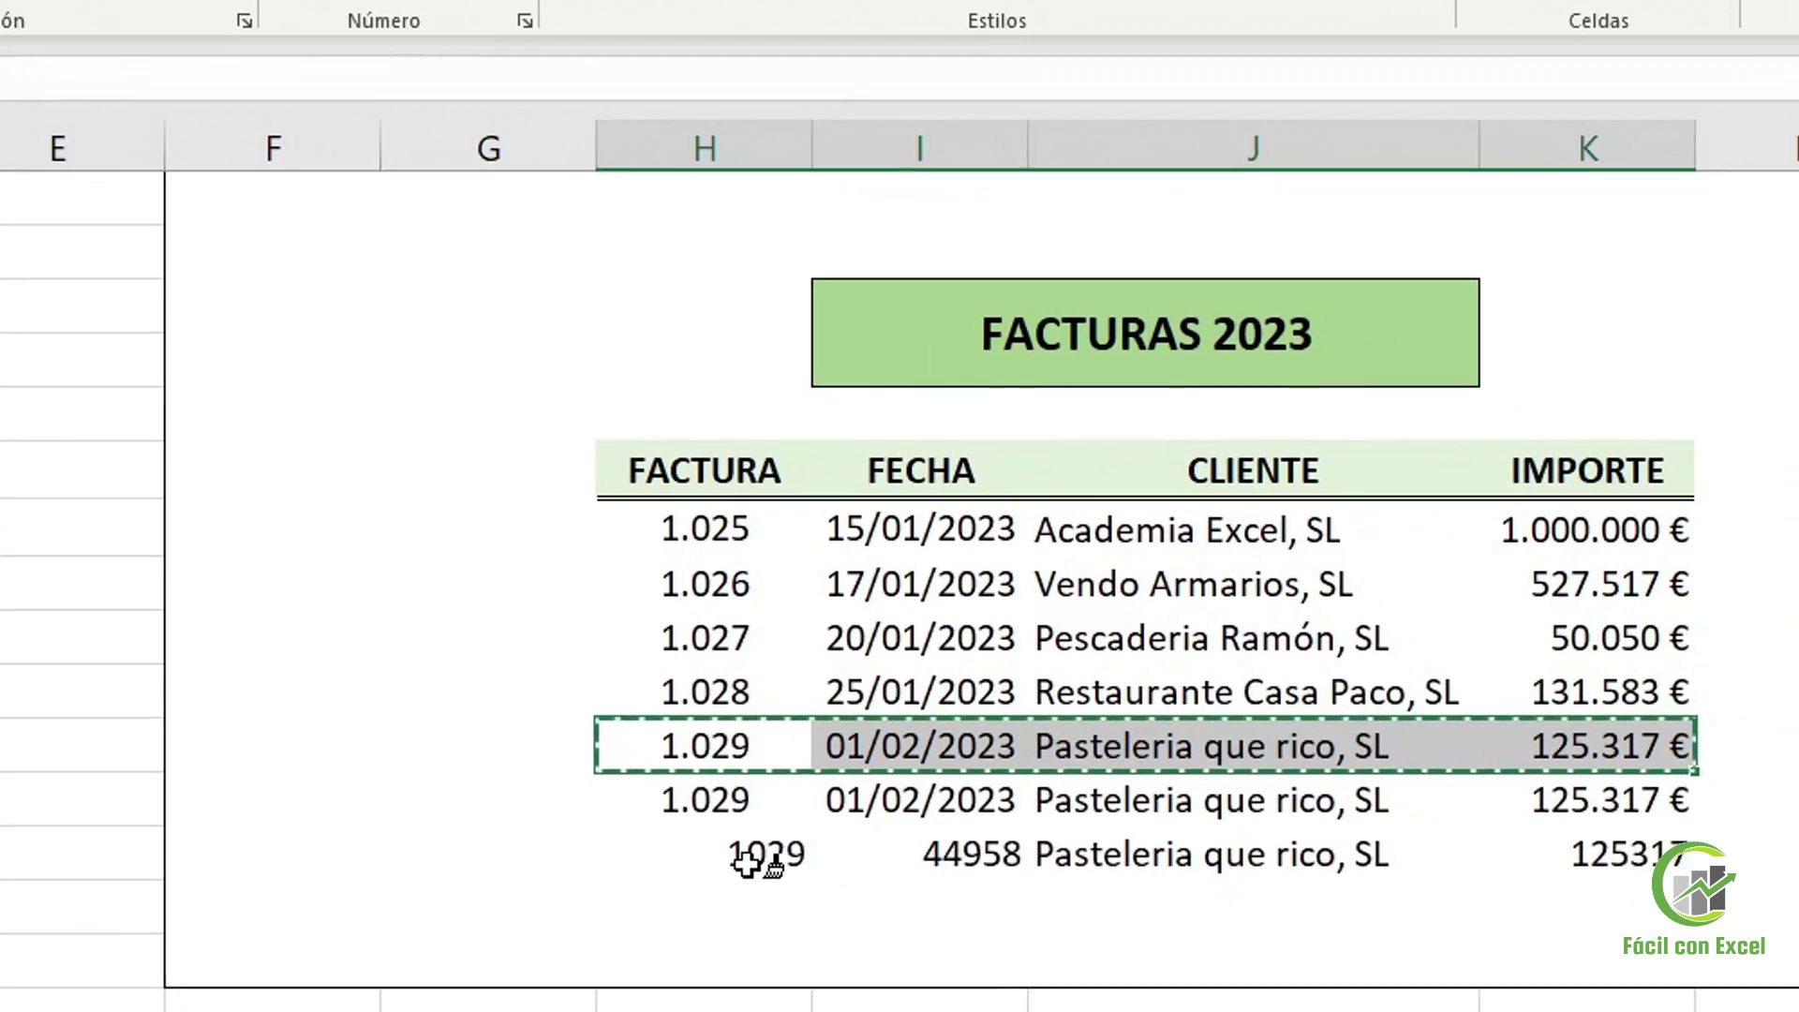
pyautogui.moveTo(755, 857)
pyautogui.mouseDown()
pyautogui.moveTo(849, 787)
pyautogui.moveTo(1338, 775)
pyautogui.mouseUp()
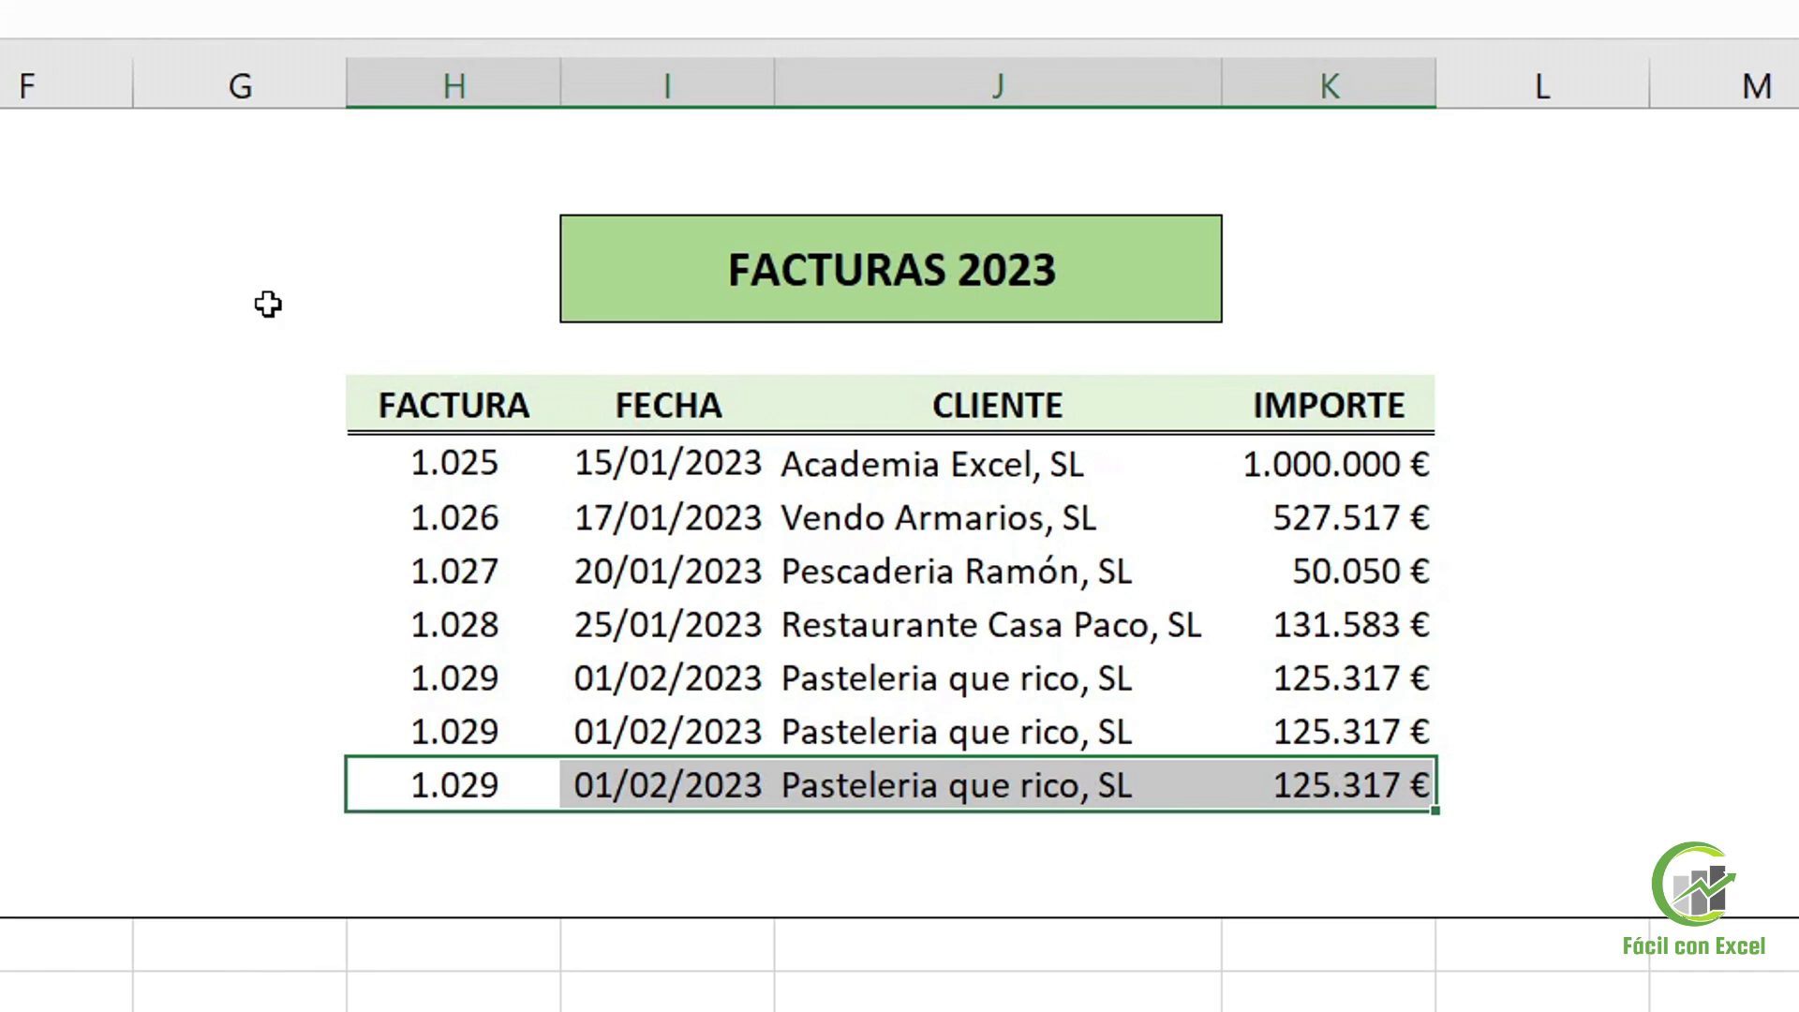
# Copy the formatting of the styled FACTURAS 2023 table, headers included, onto the plain invoice range A27:D32 with Format Painter
pyautogui.moveTo(452, 403); pyautogui.dragTo(1354, 787)
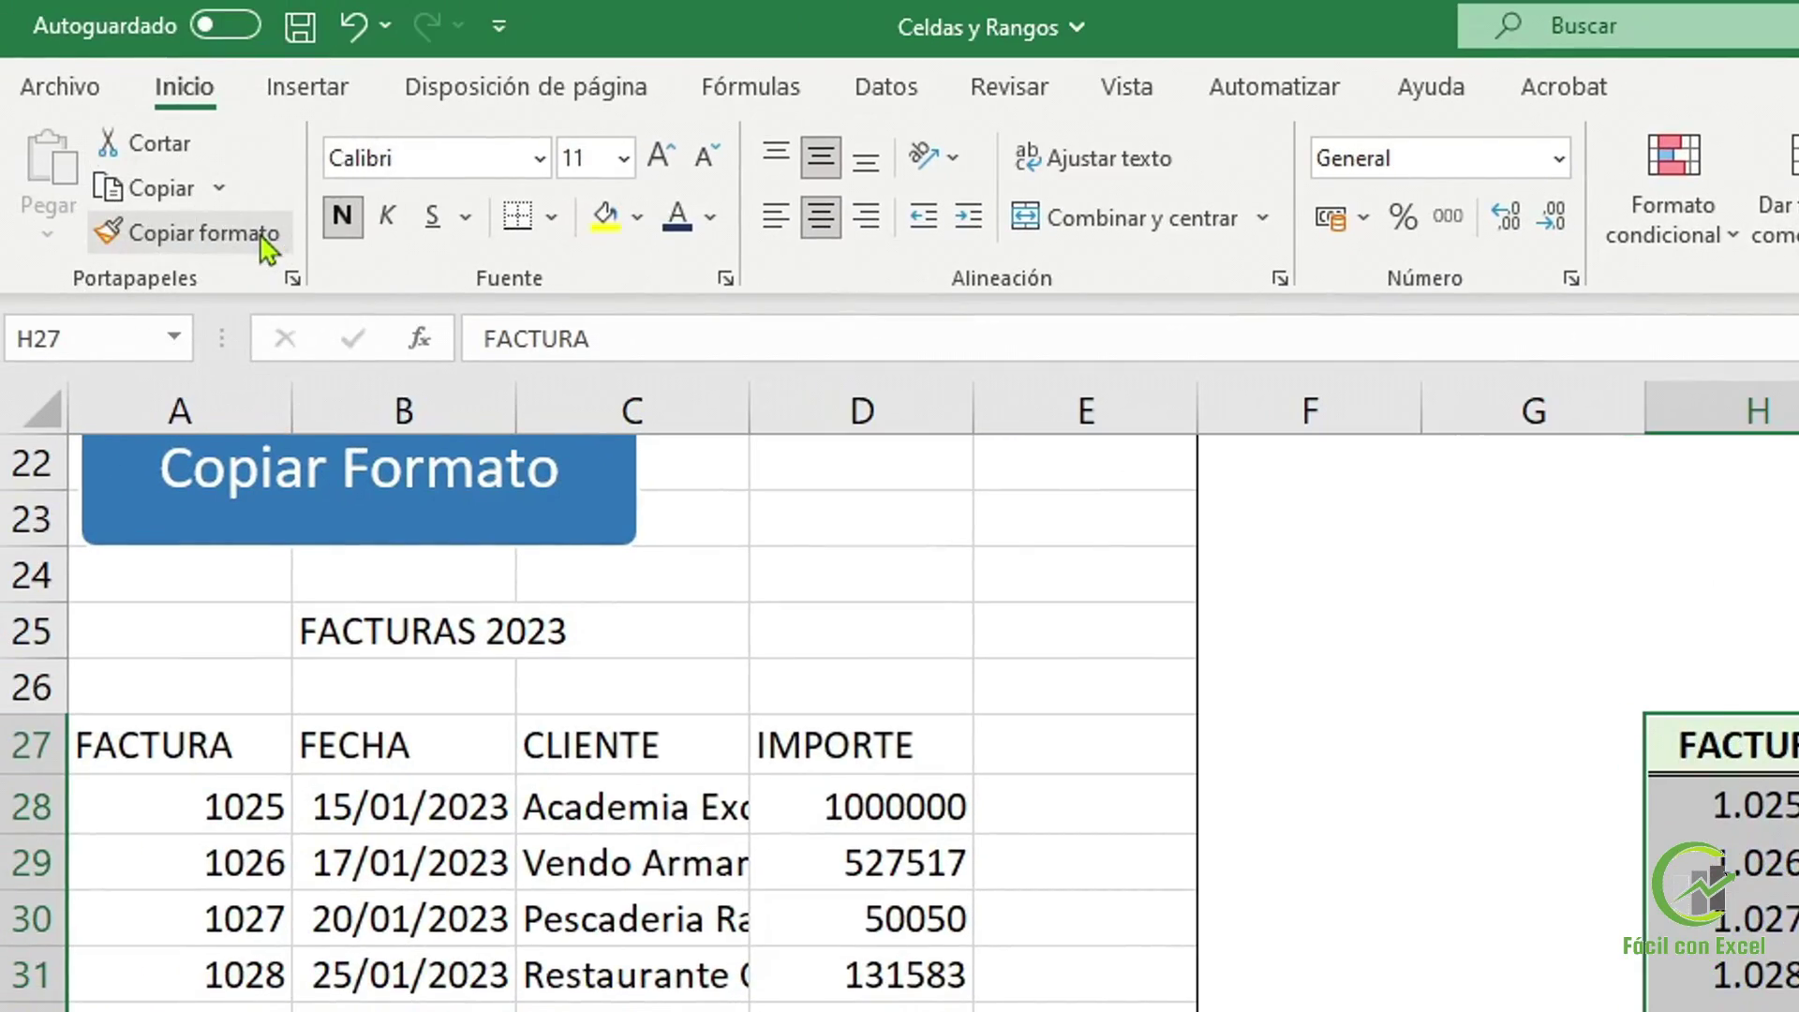
pyautogui.click(265, 242)
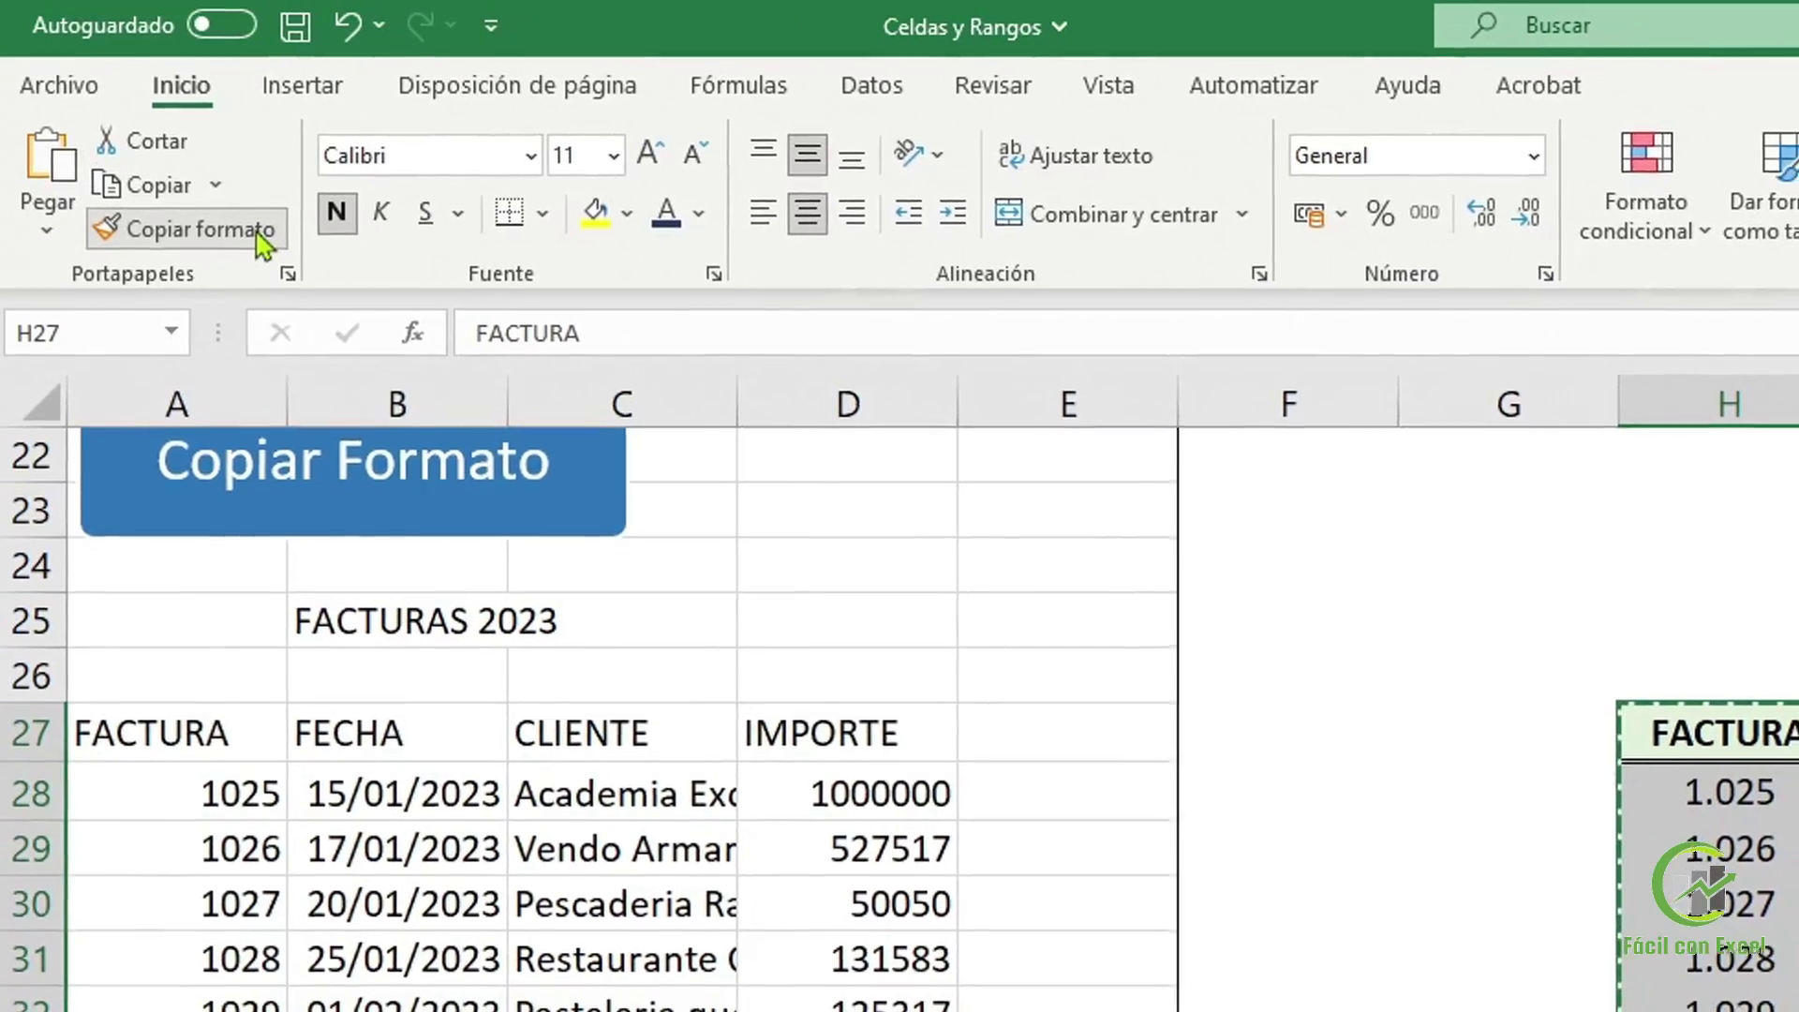
pyautogui.moveTo(153, 695); pyautogui.dragTo(770, 953)
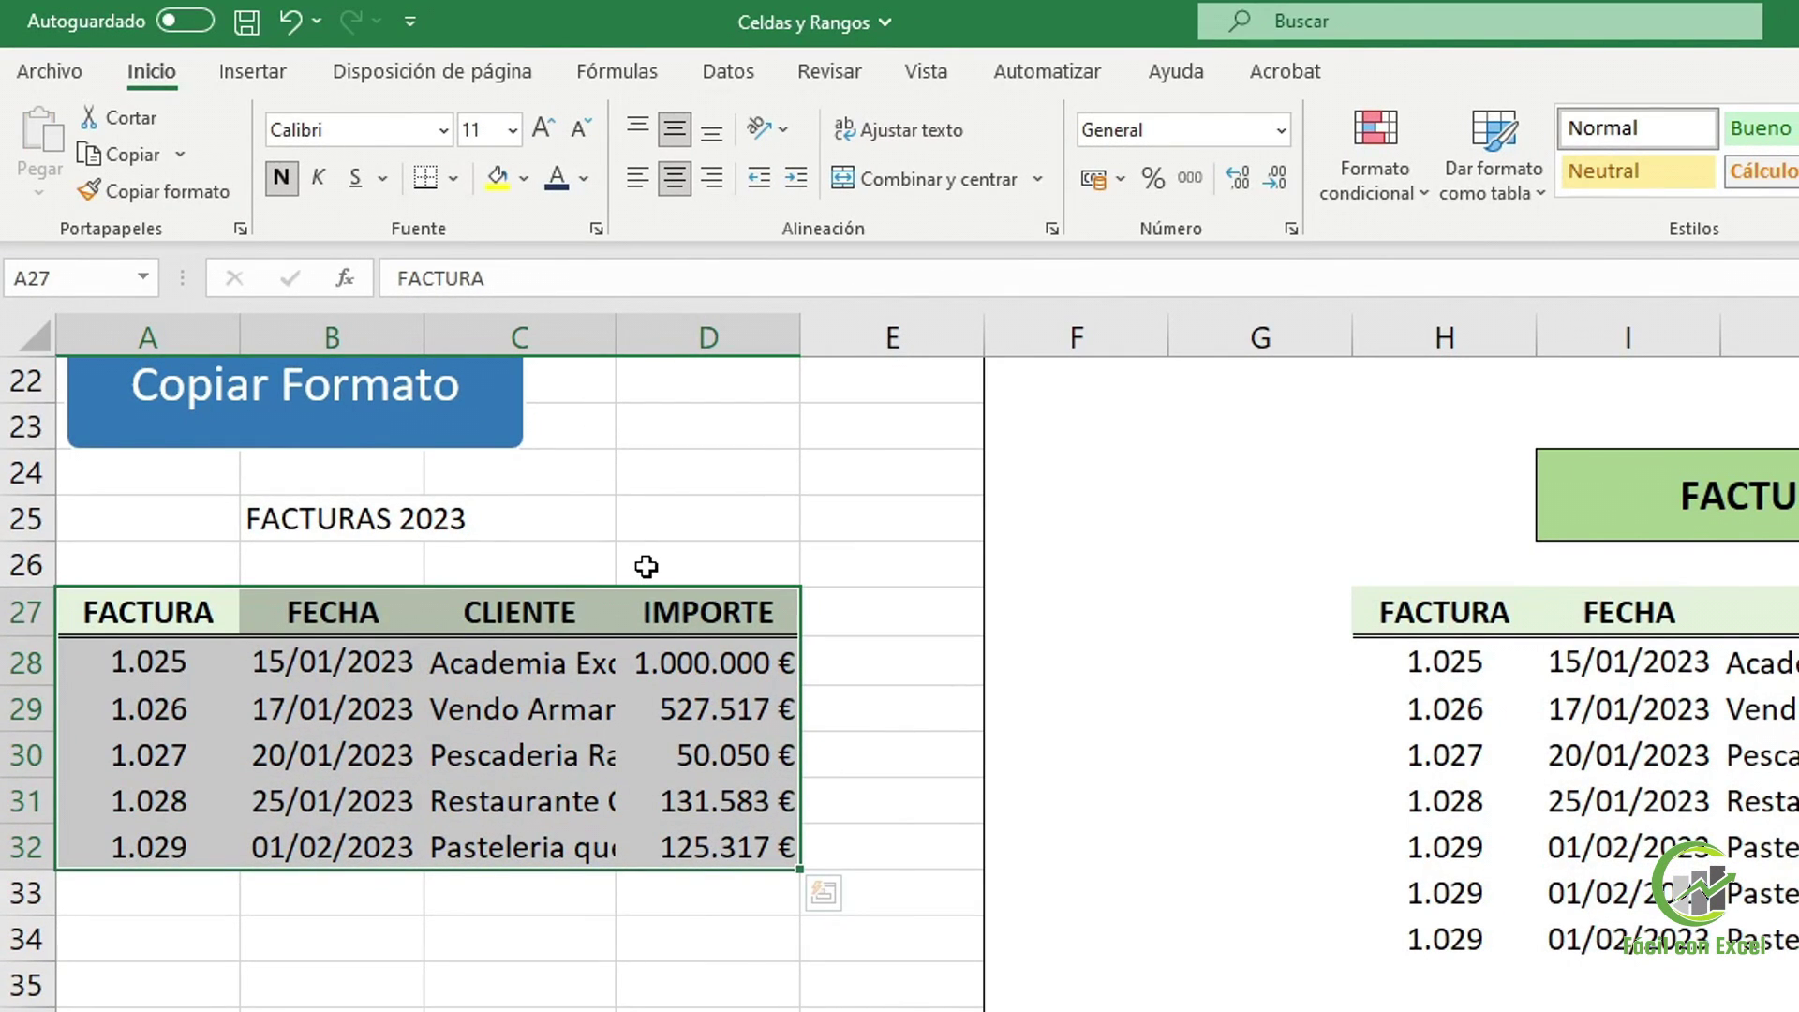
pyautogui.click(890, 612)
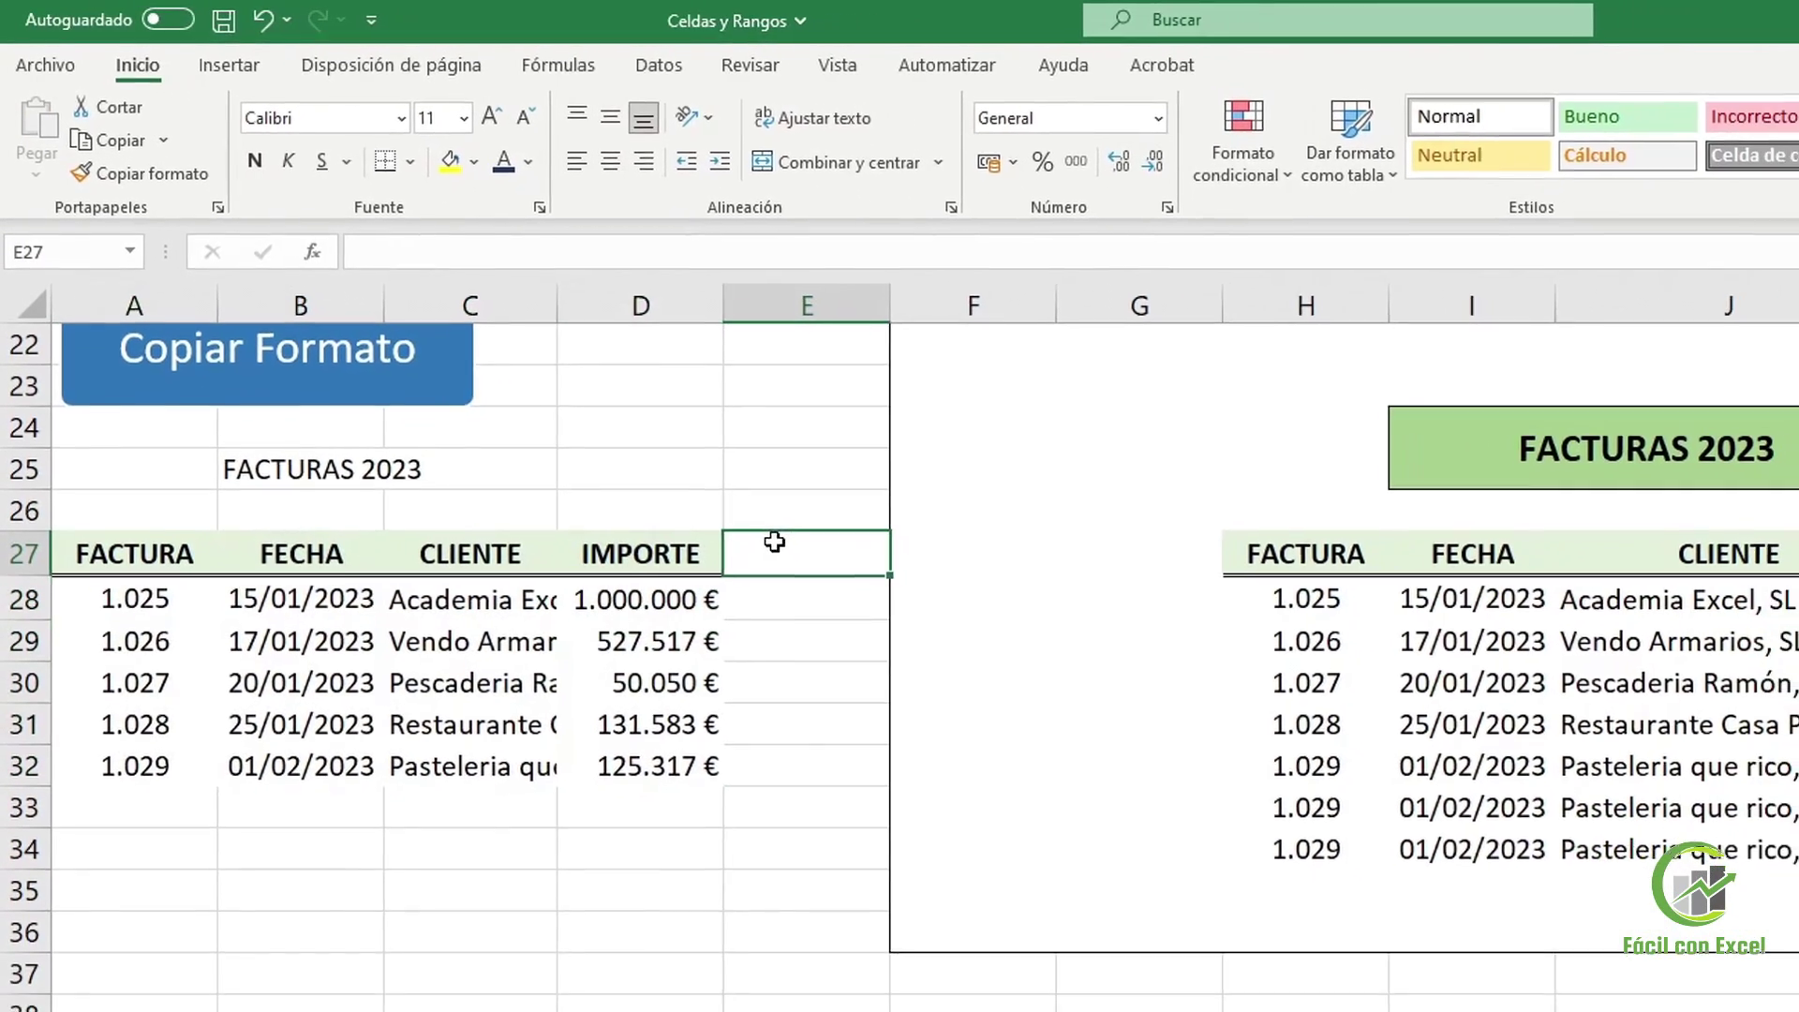
pyautogui.scroll(-7, 712, 499)
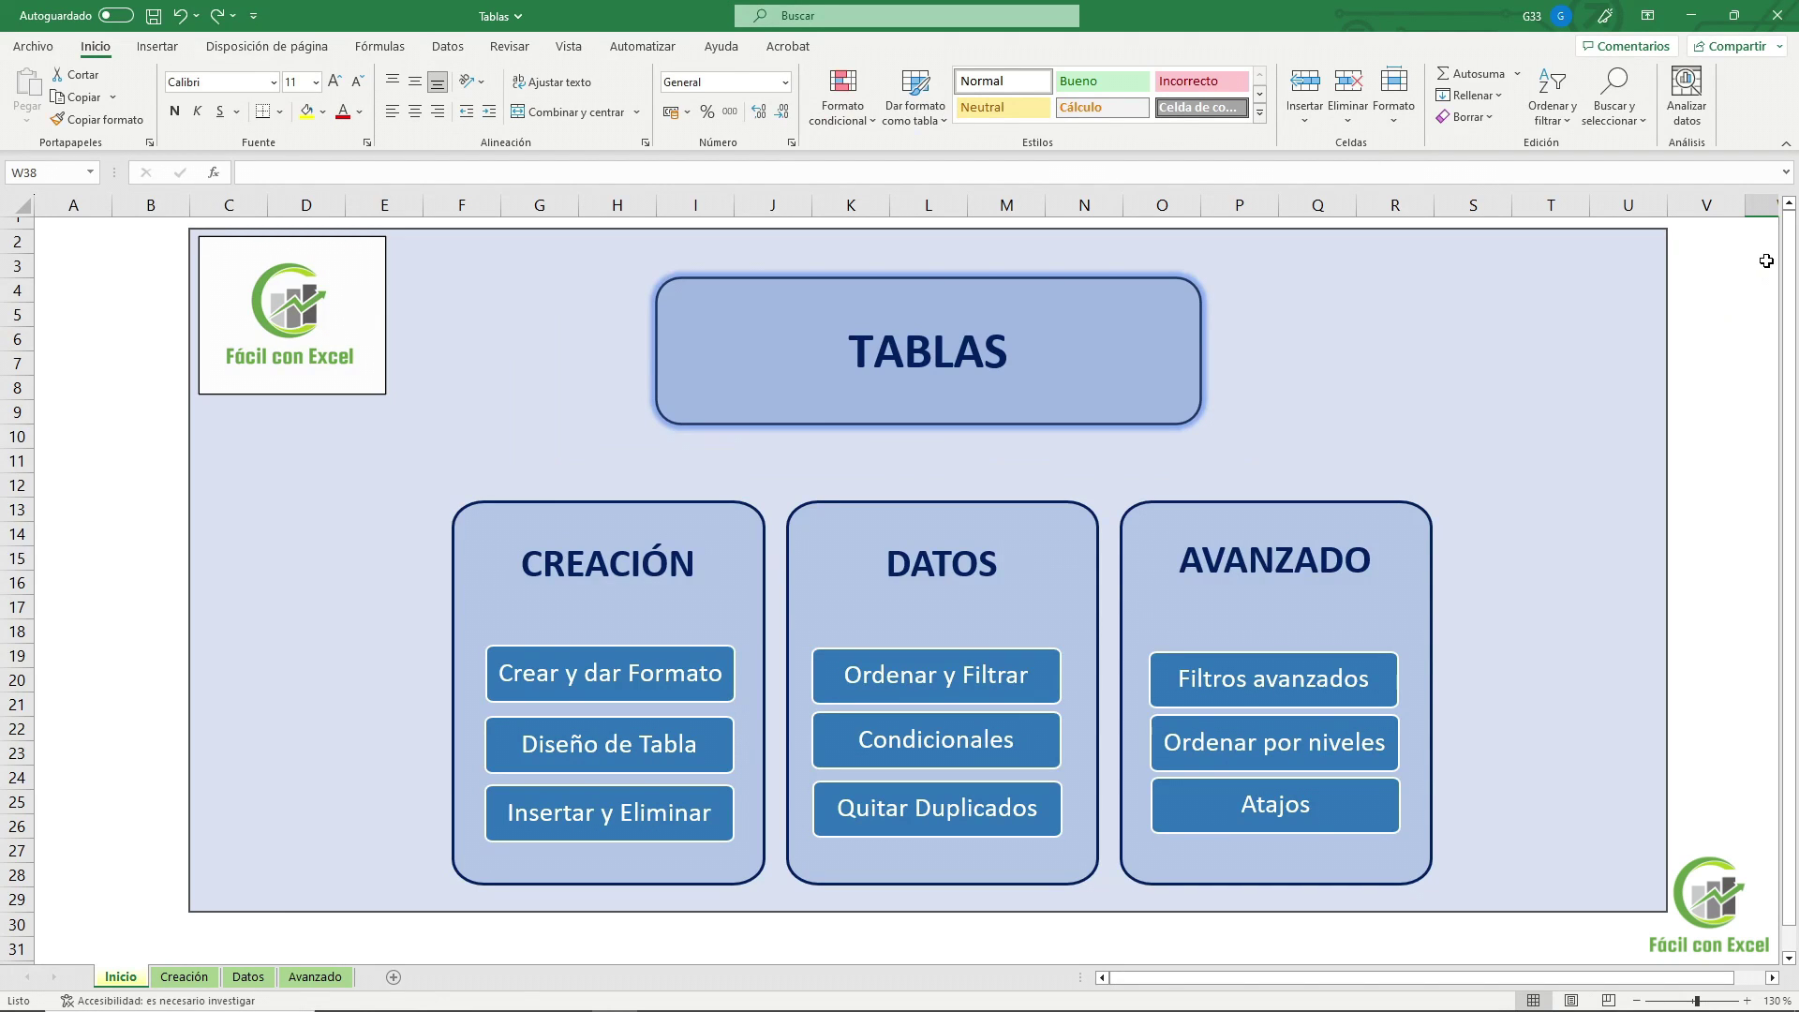
# Open the Creación section of the Tablas workbook and compare the plain invoice range A5:D11 with the blue table in F5:I11
pyautogui.click(610, 563)
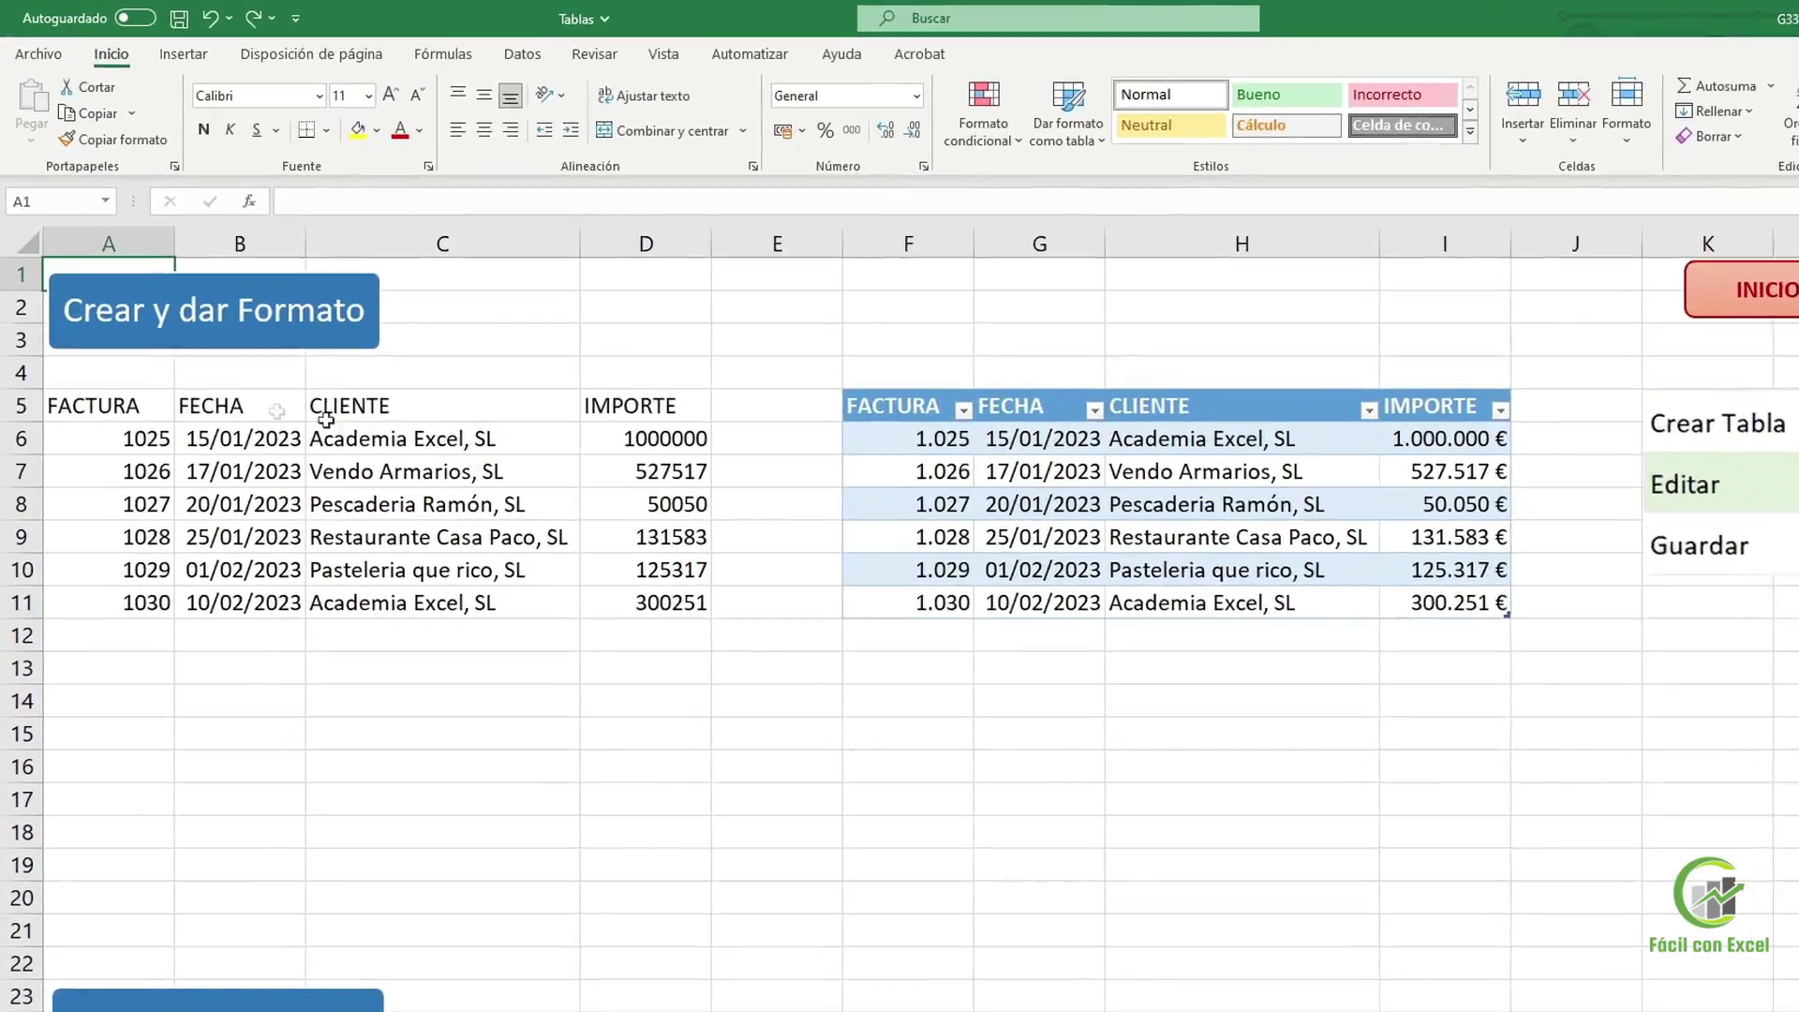
pyautogui.moveTo(118, 362); pyautogui.dragTo(571, 535)
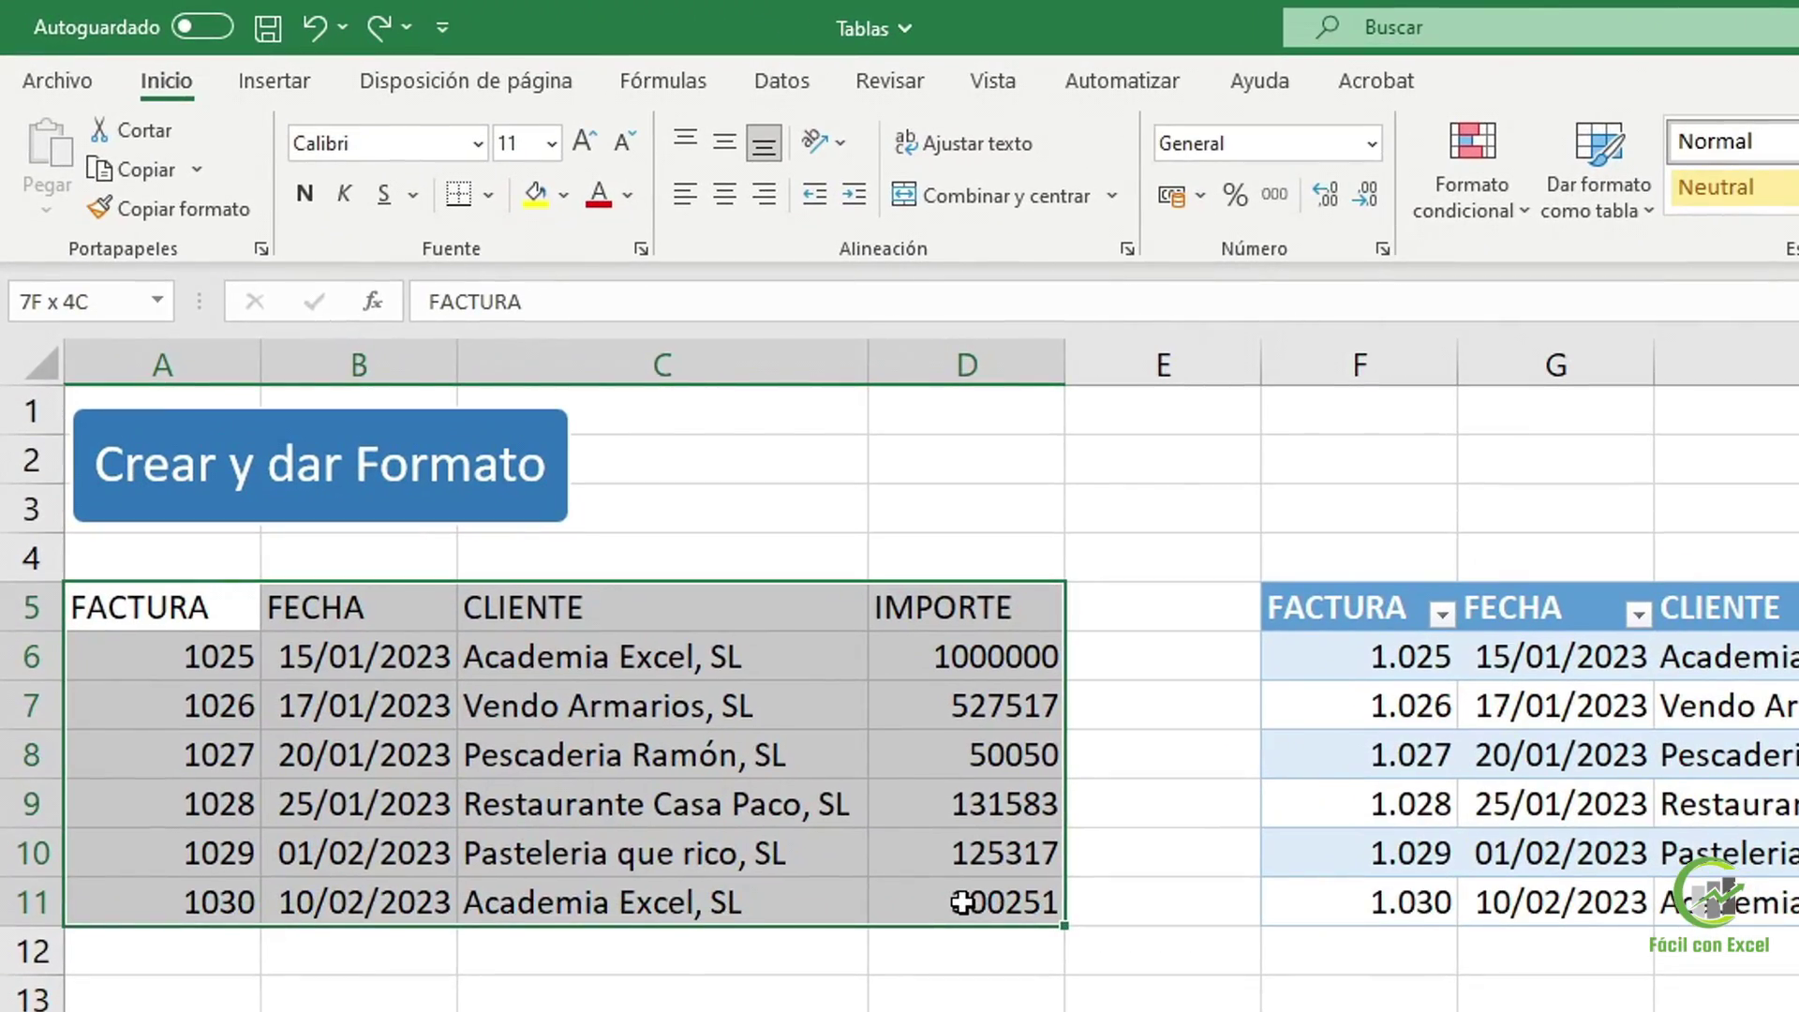
pyautogui.click(1185, 998)
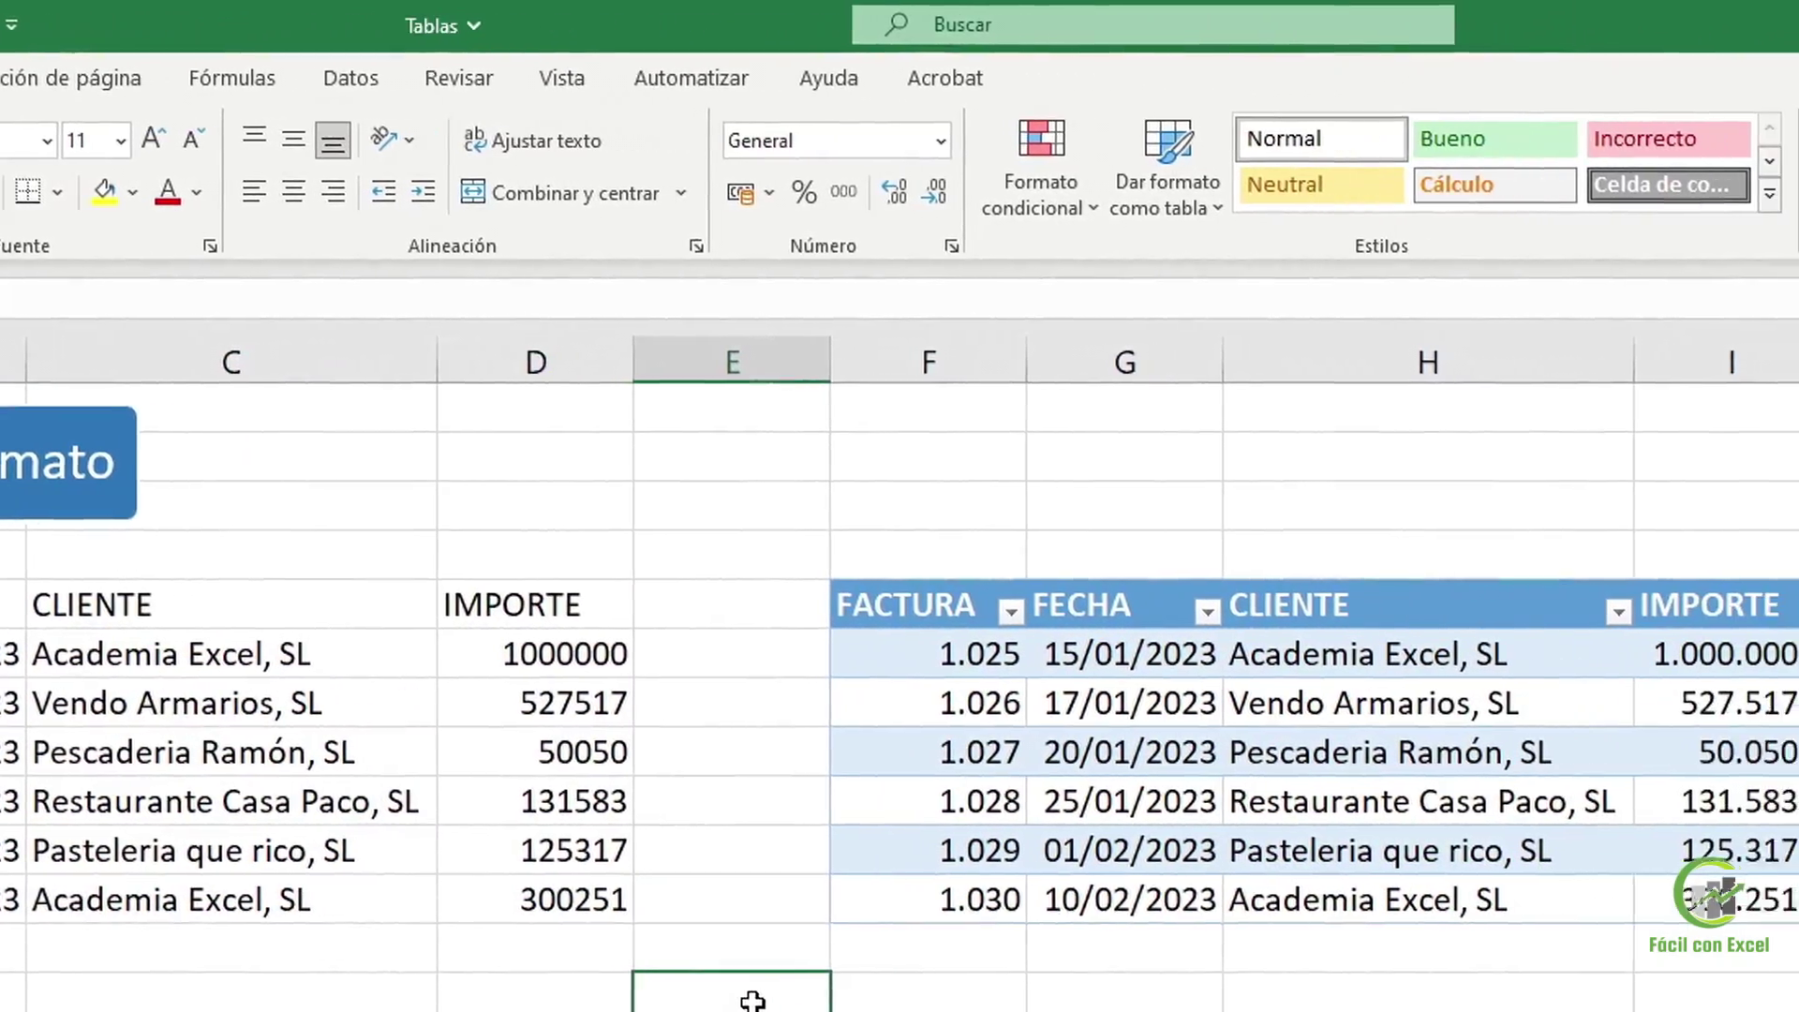
pyautogui.moveTo(890, 600); pyautogui.dragTo(1696, 858)
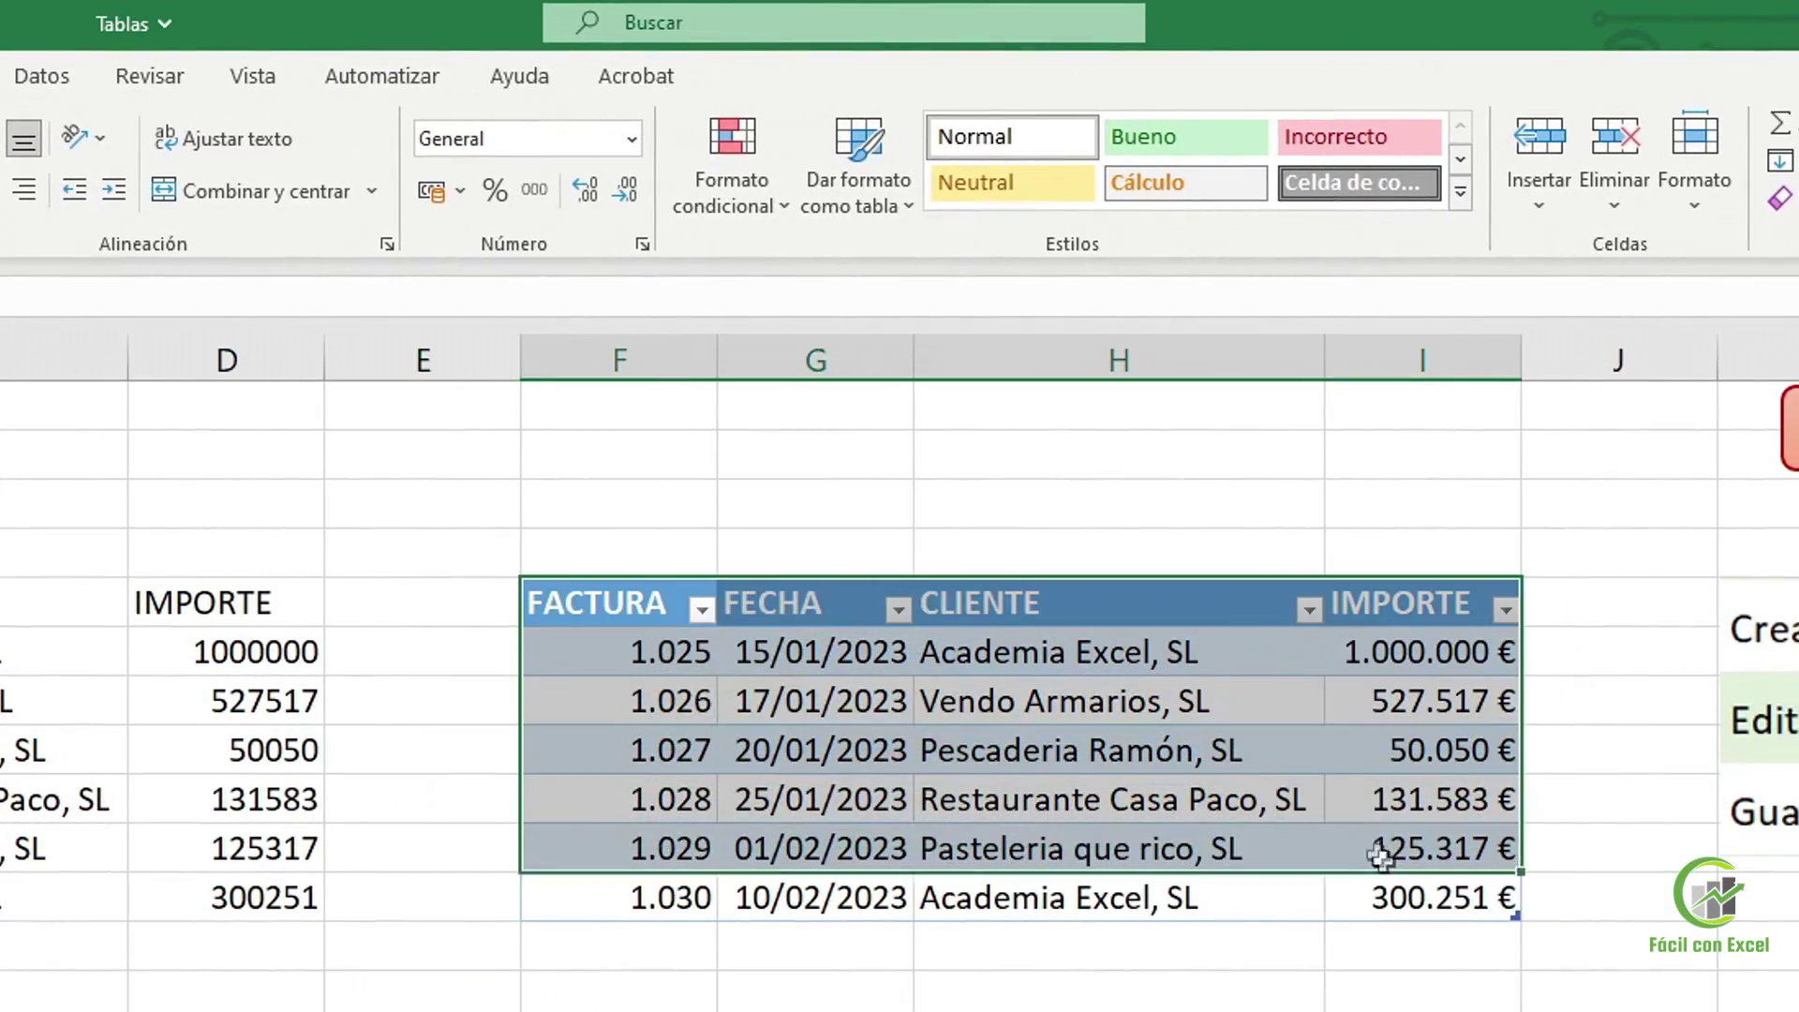
pyautogui.moveTo(1380, 854); pyautogui.dragTo(1429, 904)
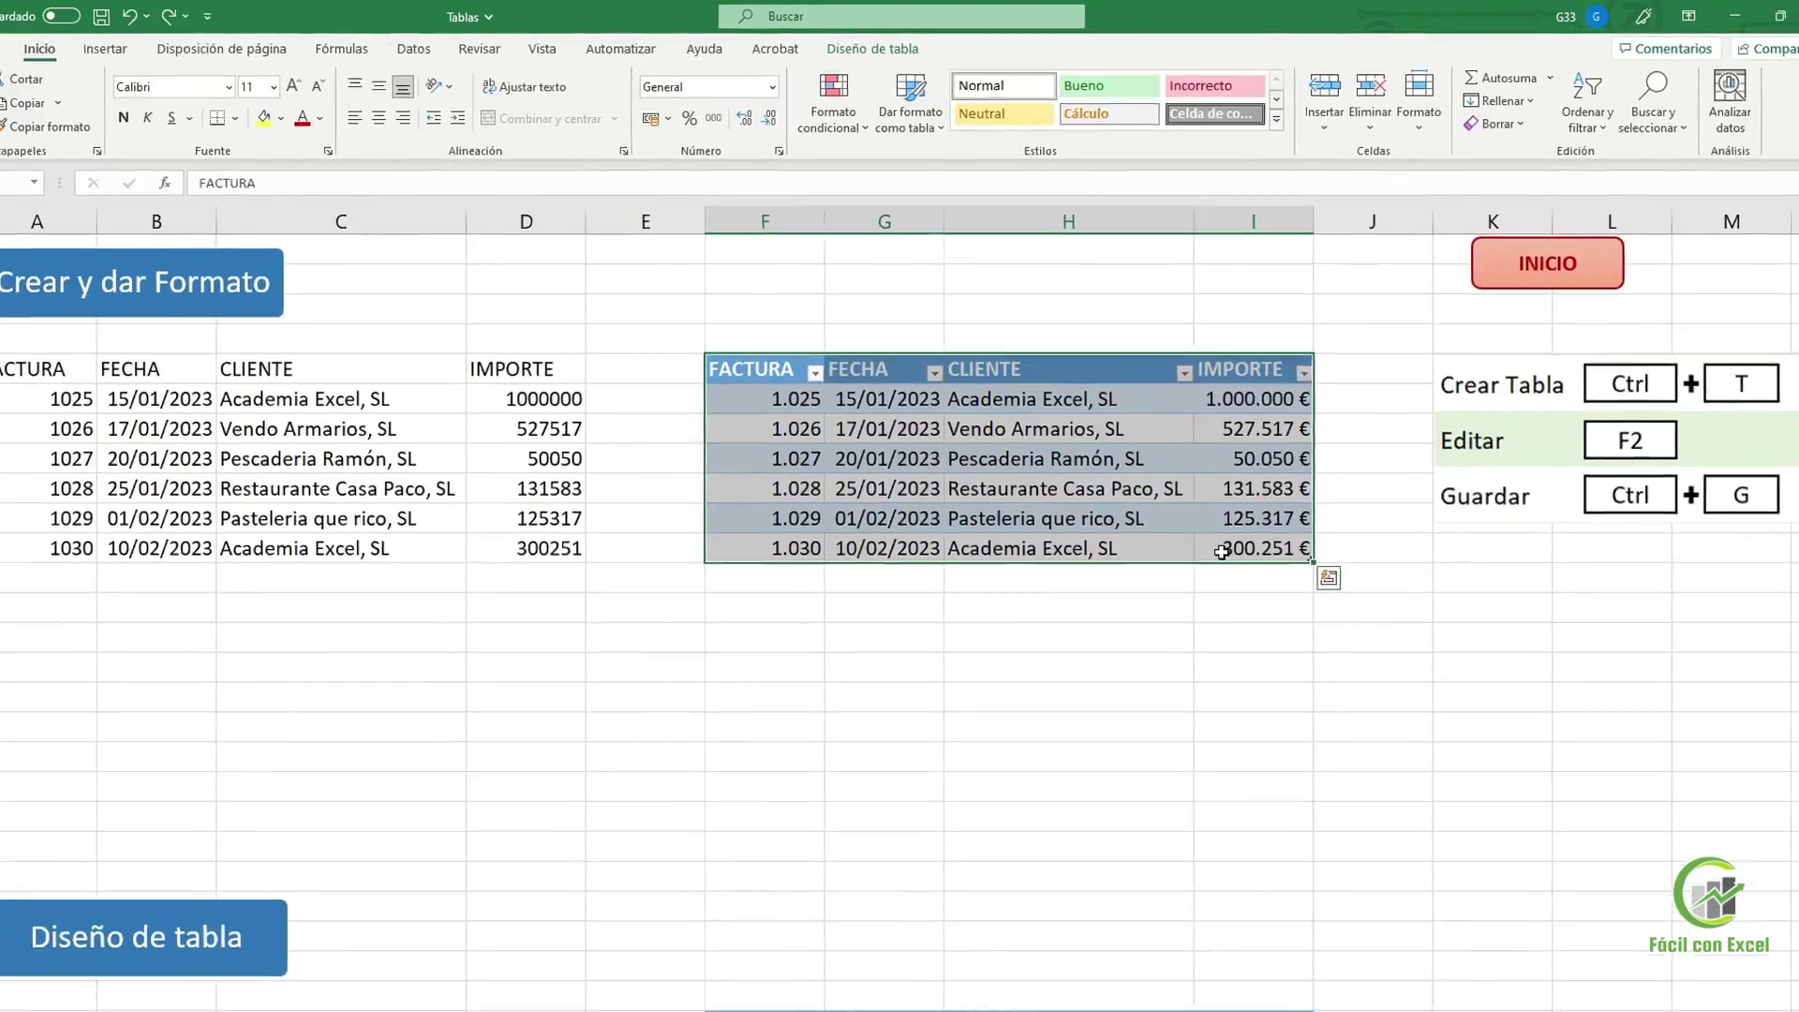
pyautogui.click(524, 640)
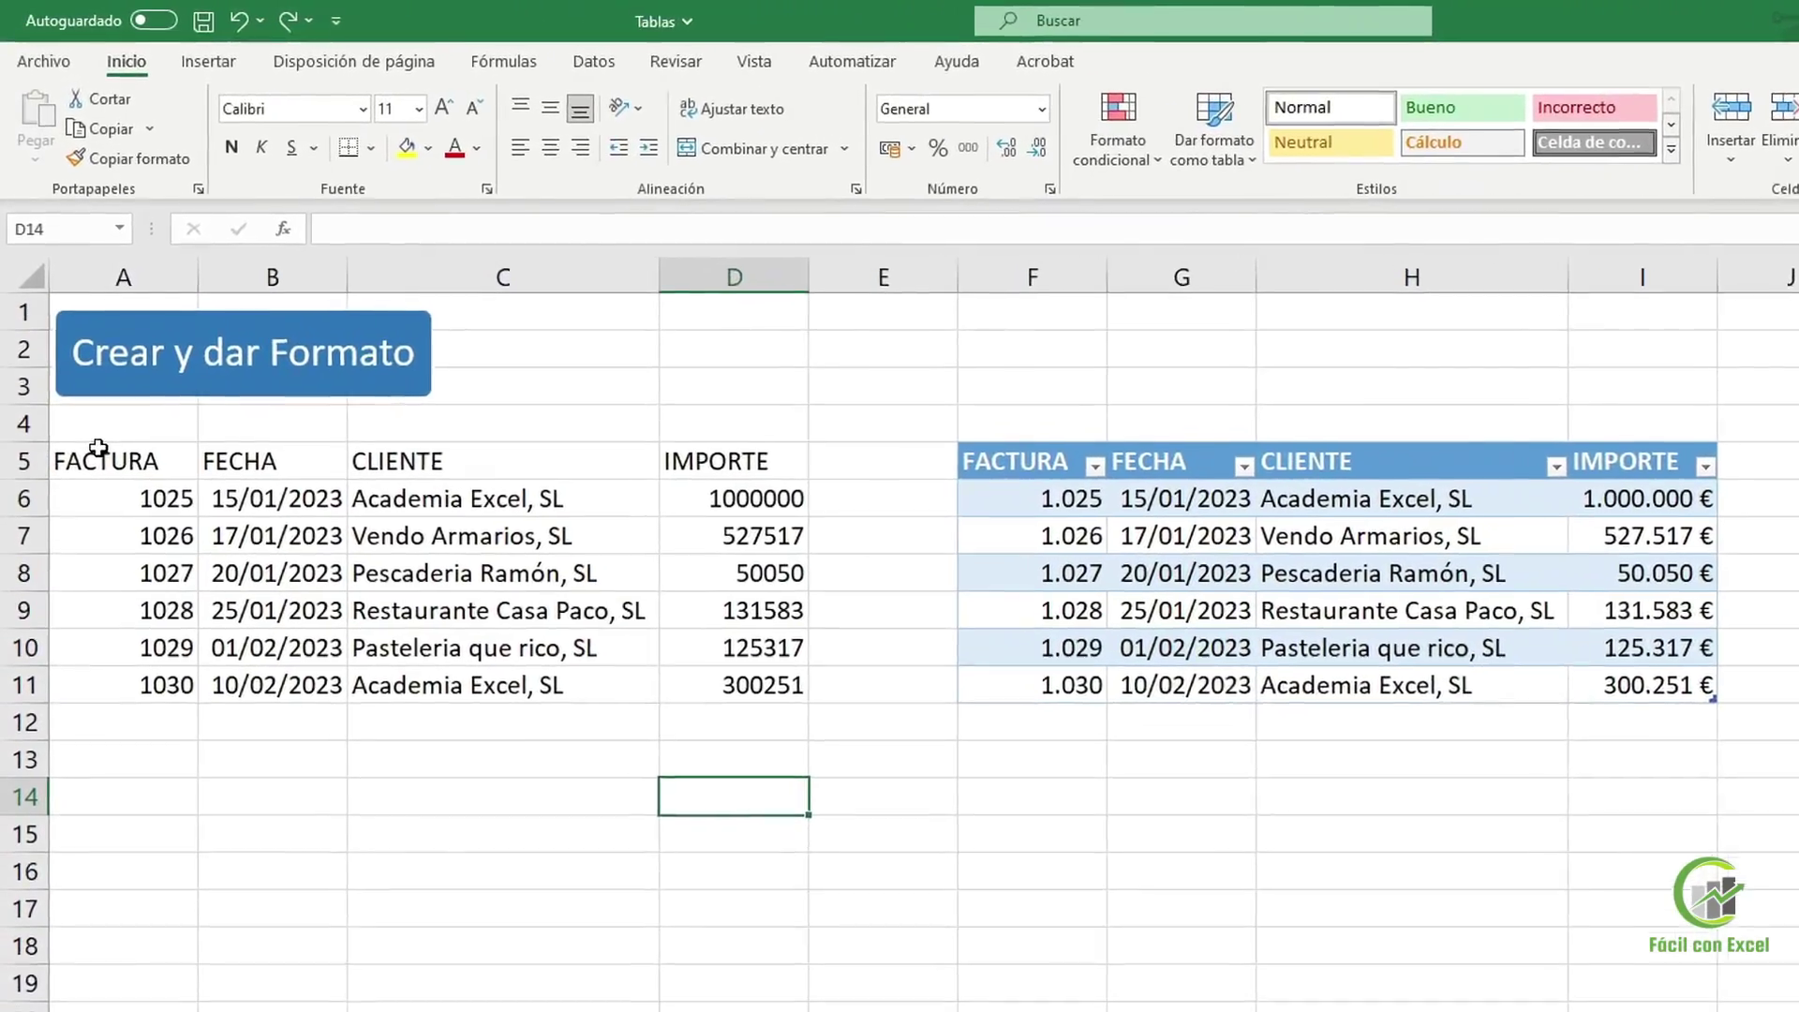
# Format the invoice range A5:D11 as a table with headers, using the orange banded Medium style
pyautogui.moveTo(107, 457); pyautogui.dragTo(680, 638)
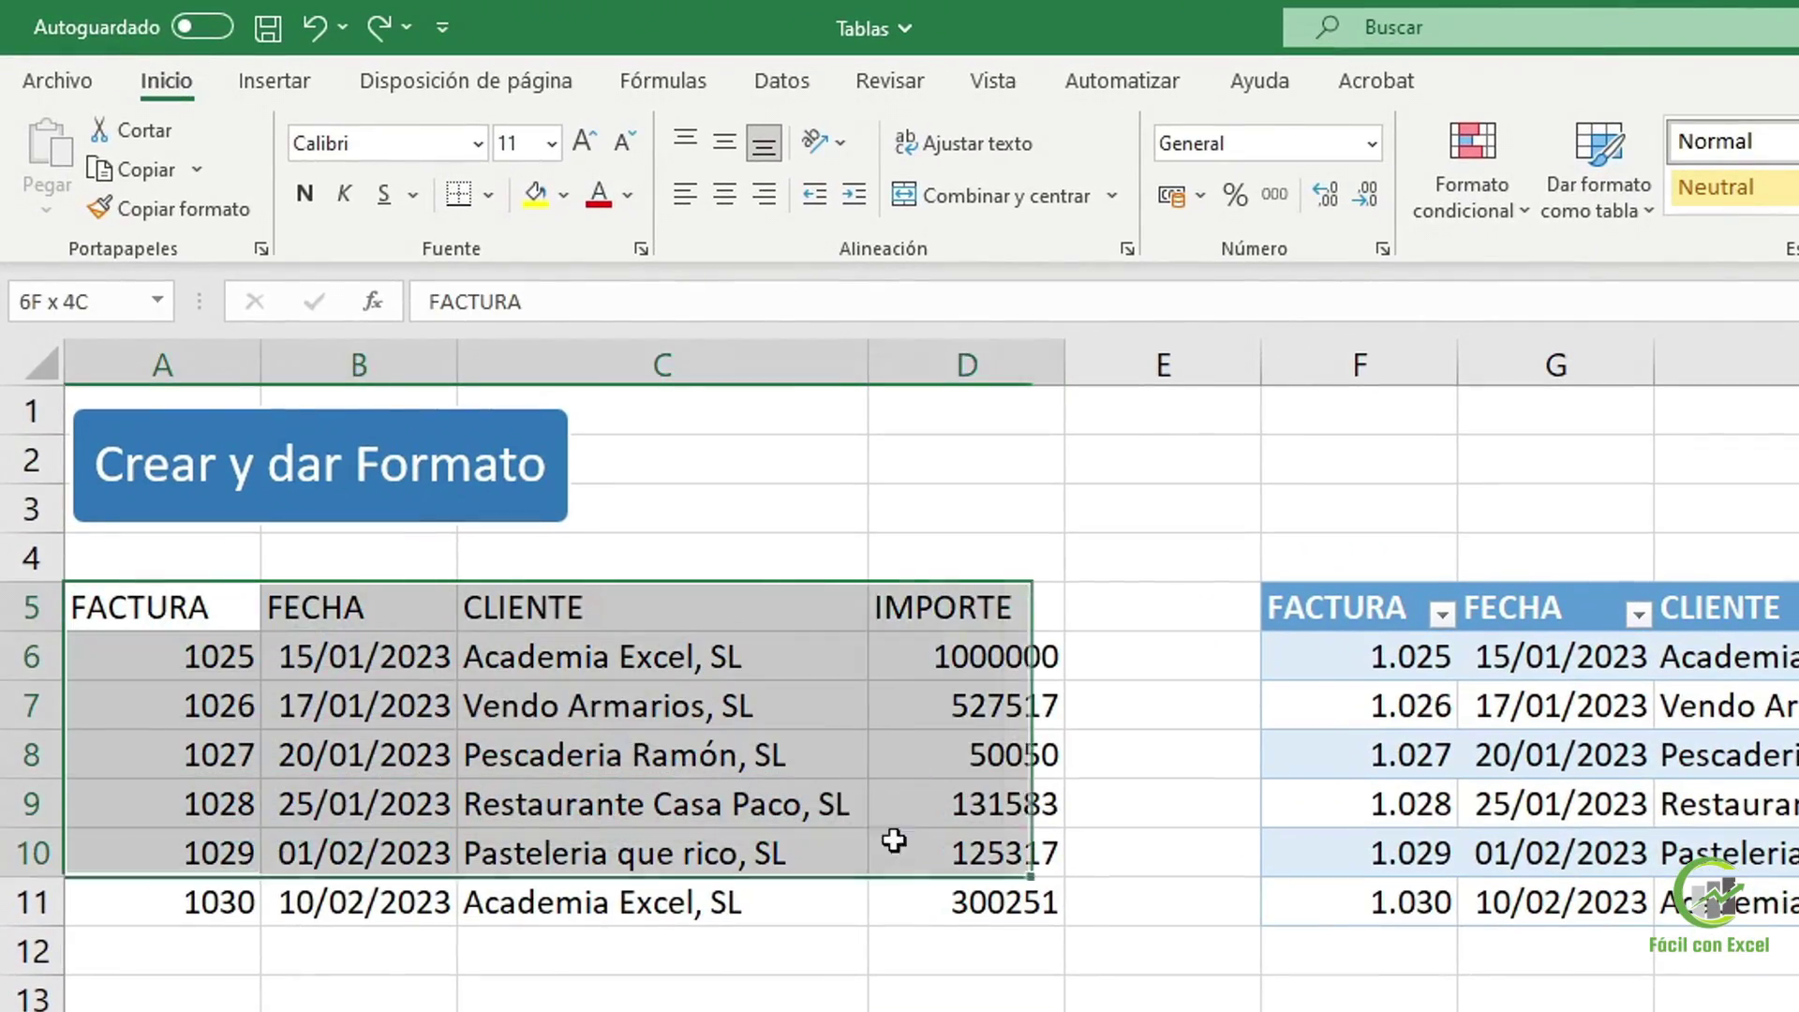
pyautogui.moveTo(893, 840); pyautogui.dragTo(946, 899)
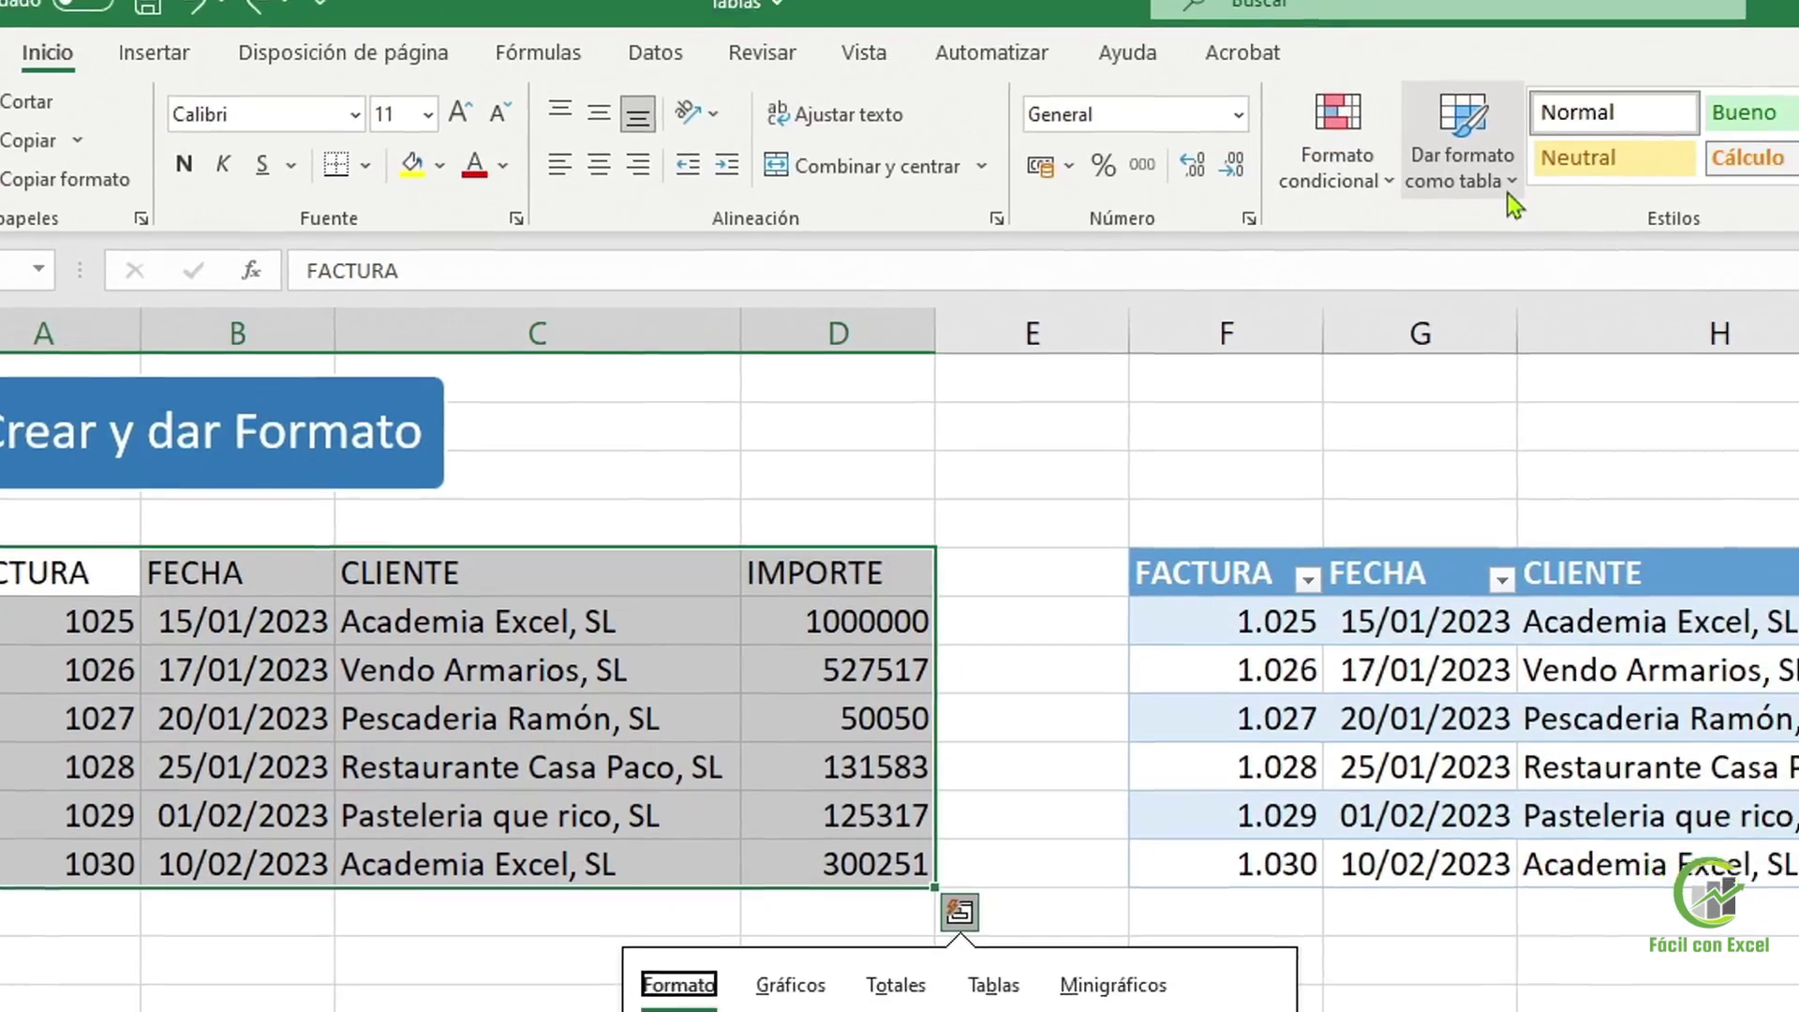
pyautogui.click(1645, 221)
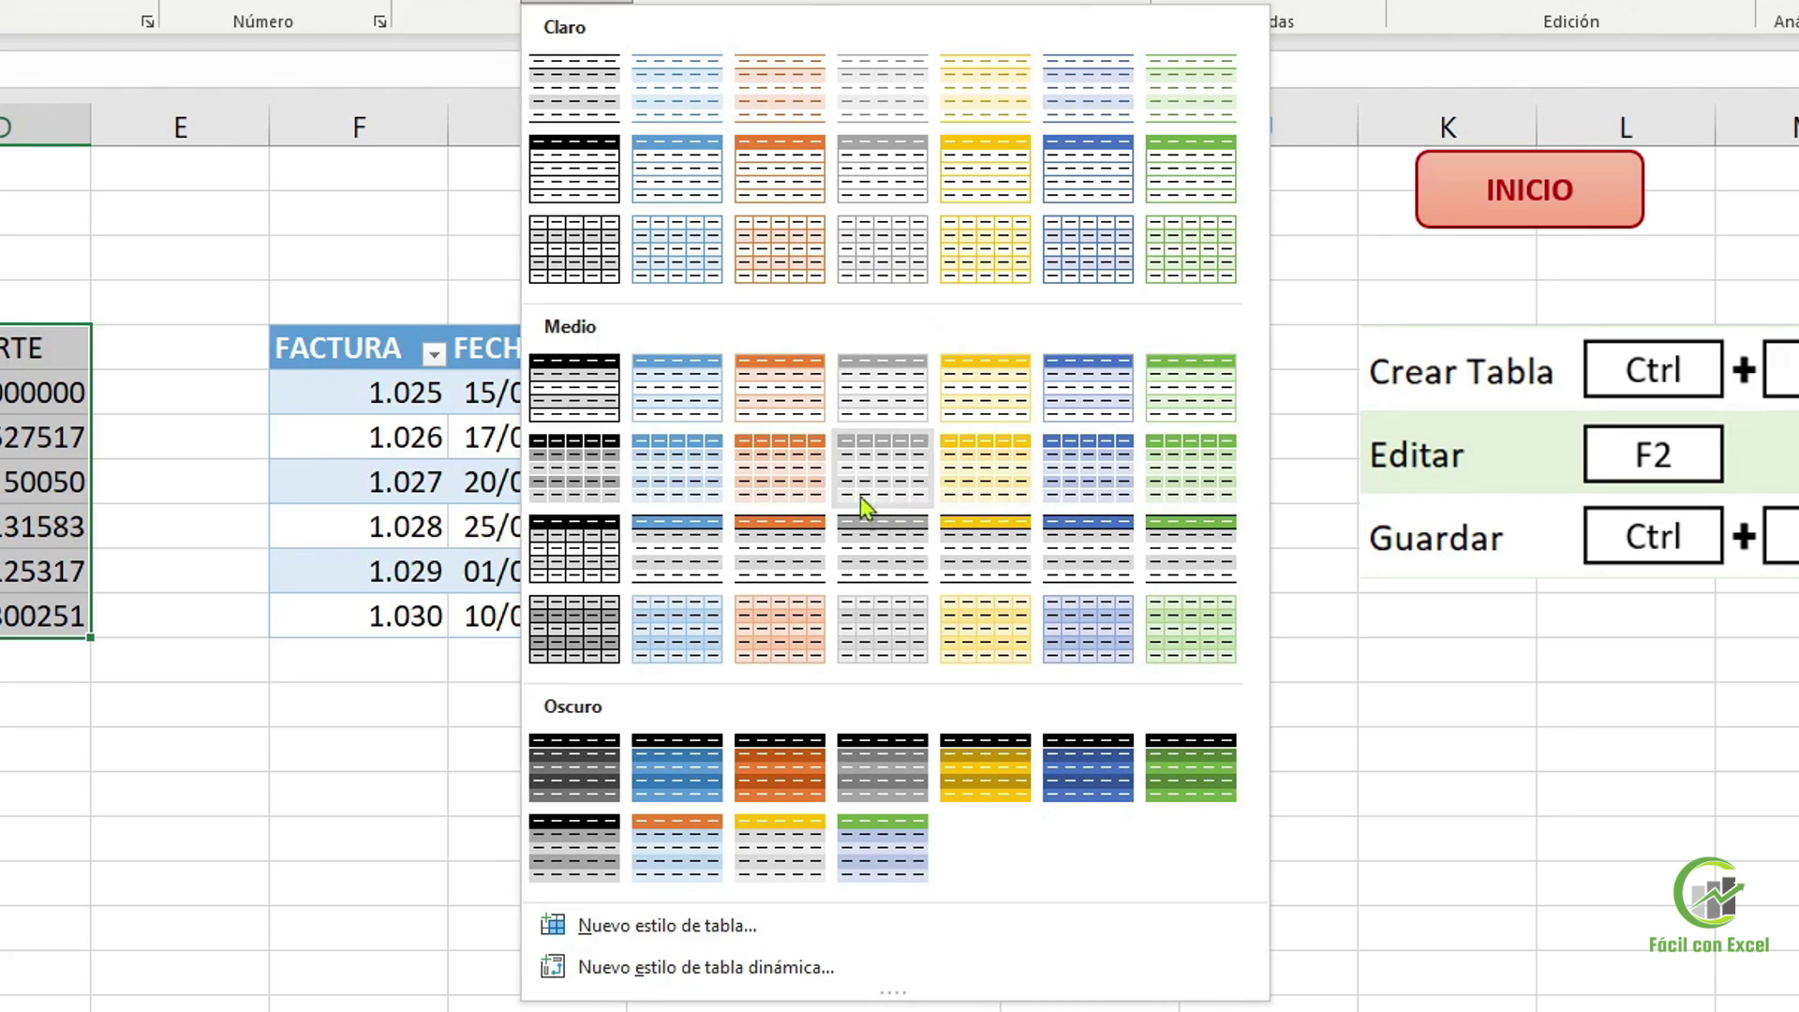
pyautogui.click(772, 480)
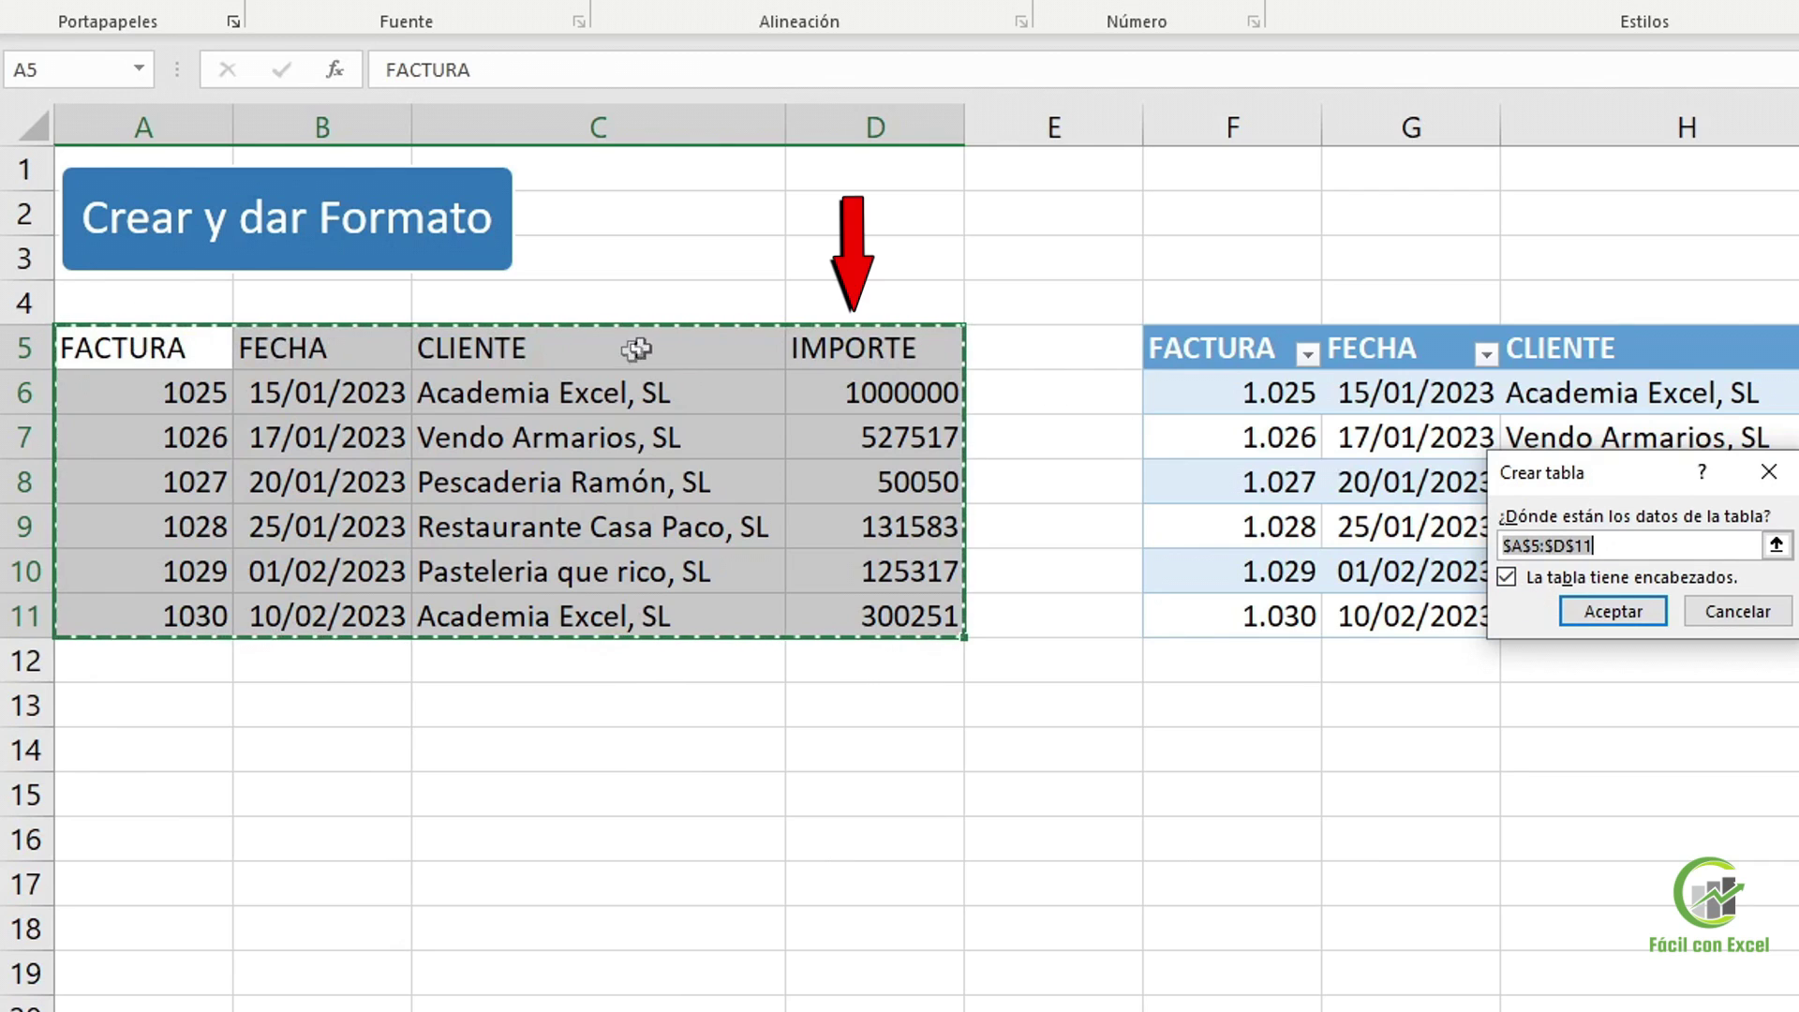
pyautogui.click(1651, 629)
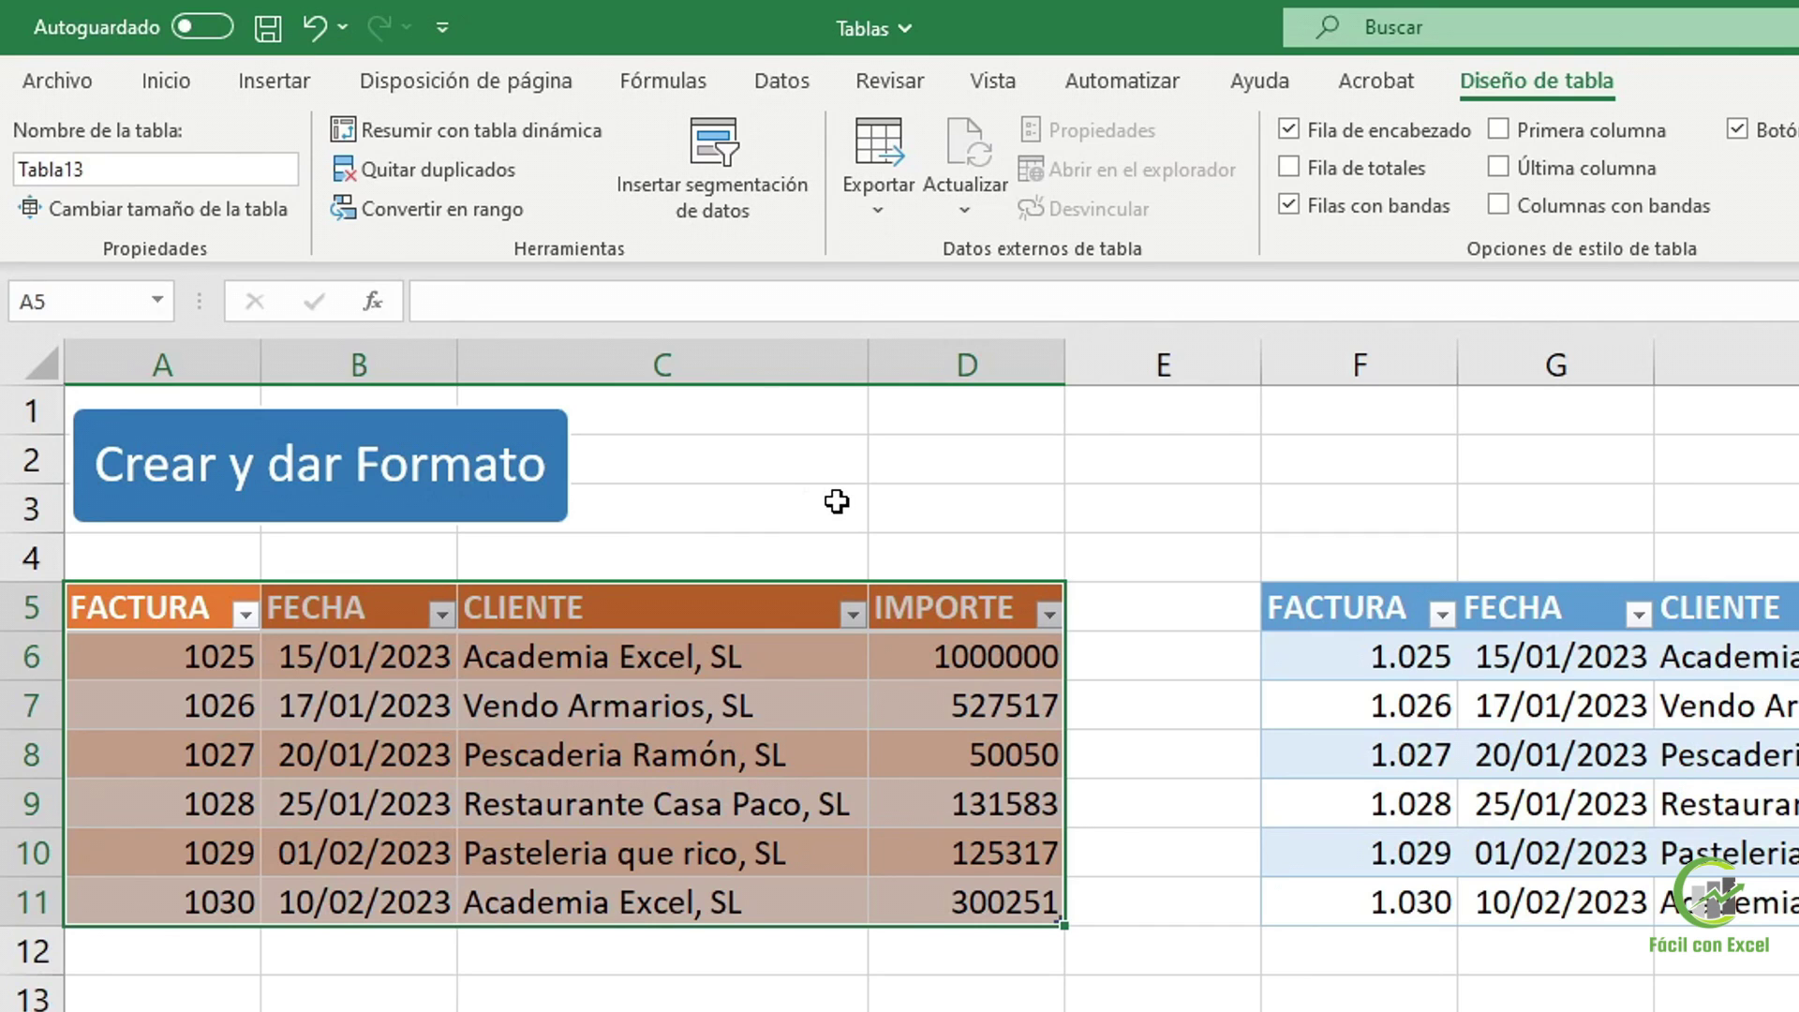
pyautogui.click(836, 502)
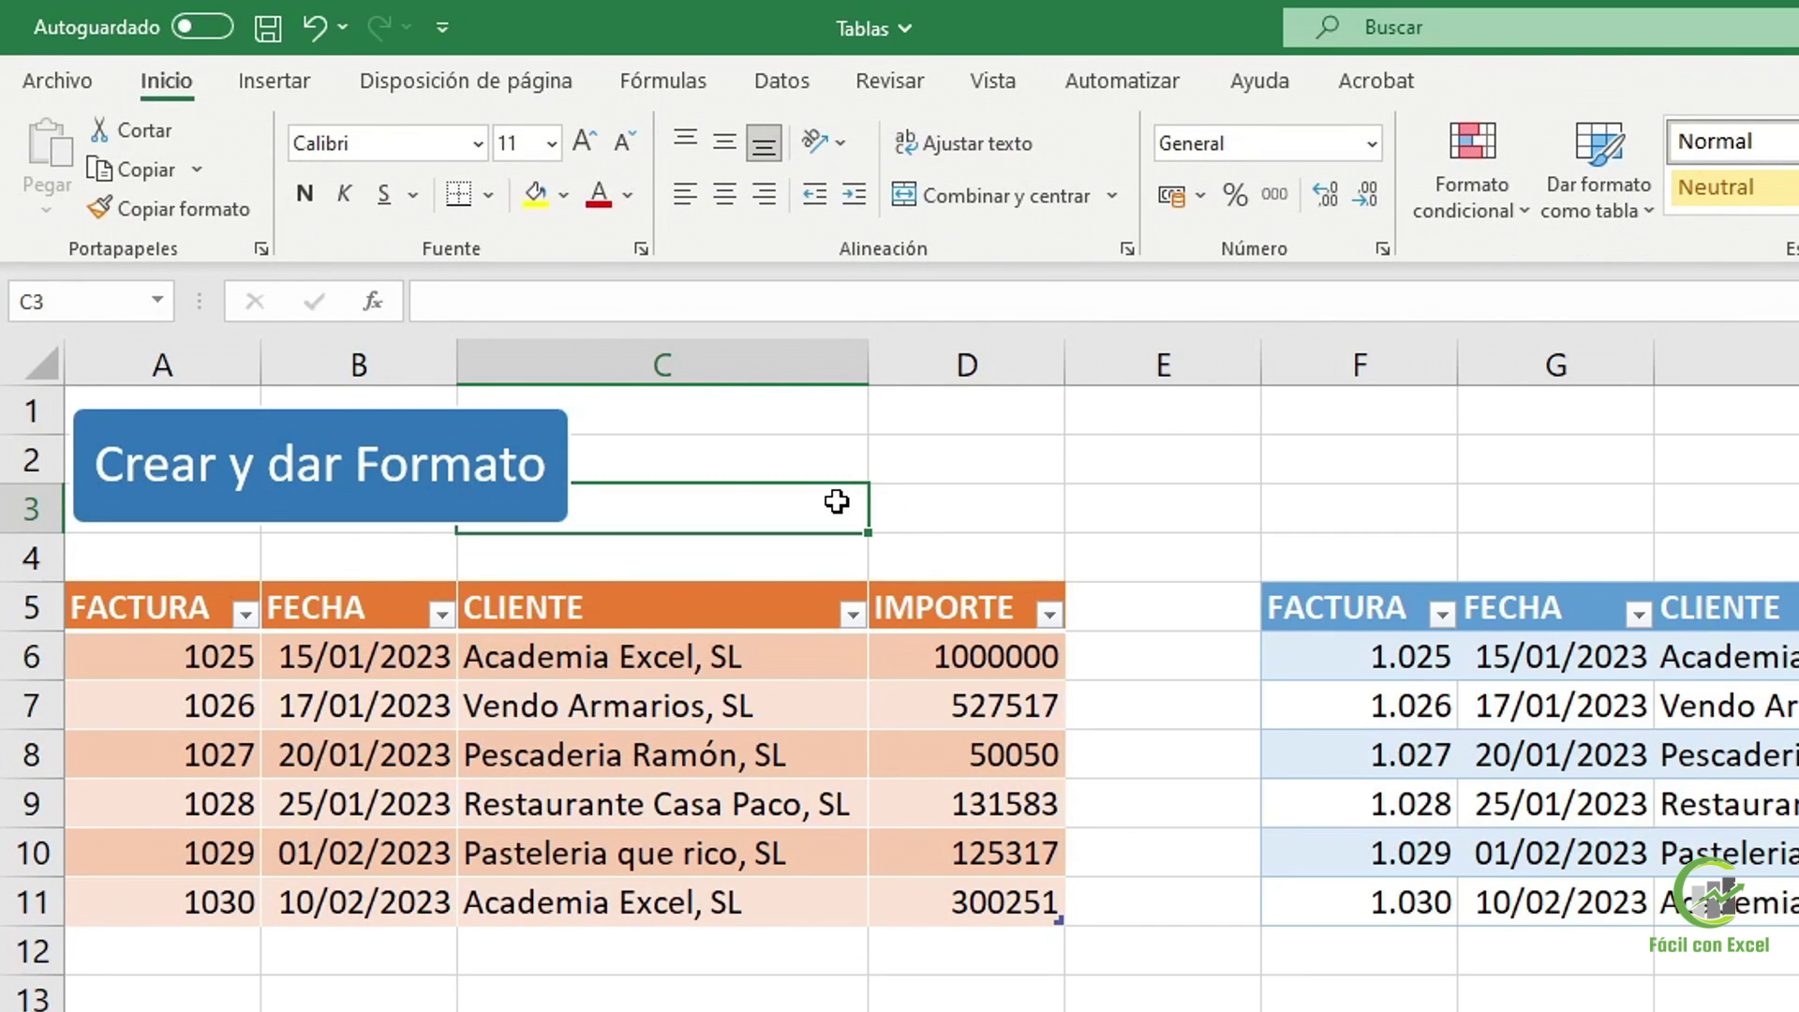
# Examine the sort and filter options of the CLIENTE column in the orange invoice table
pyautogui.click(637, 709)
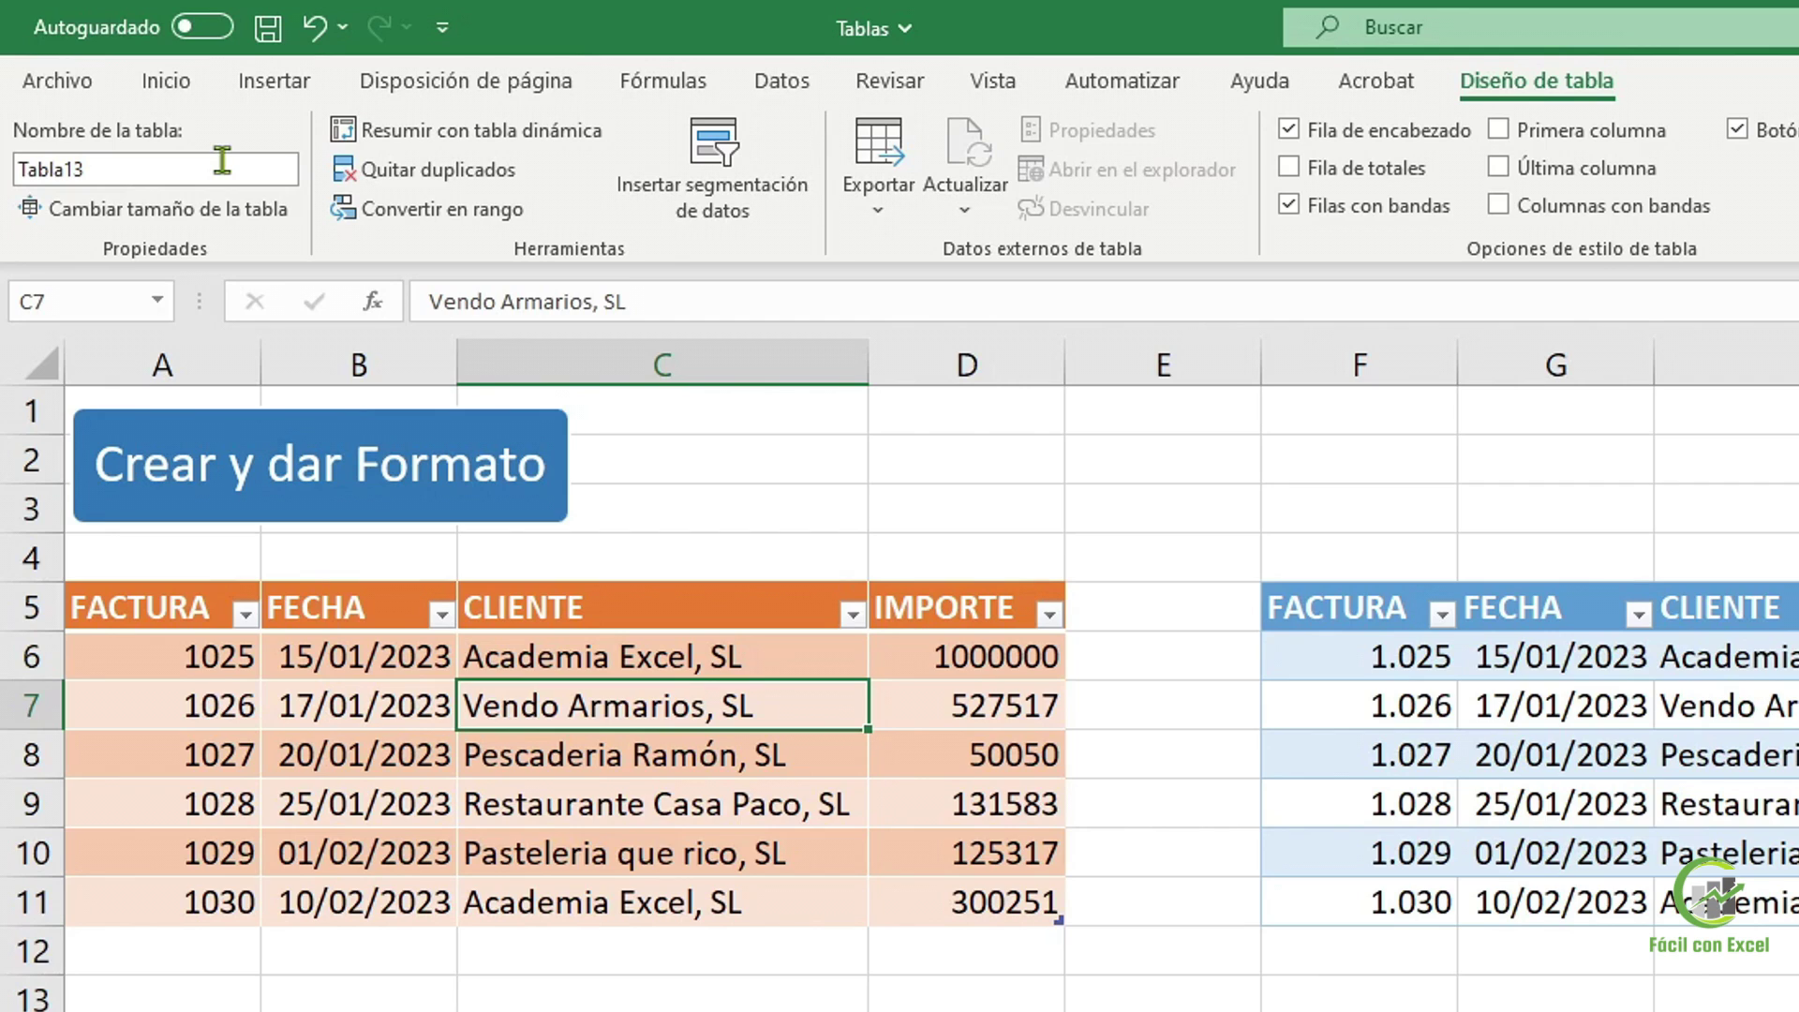
pyautogui.press('Up')
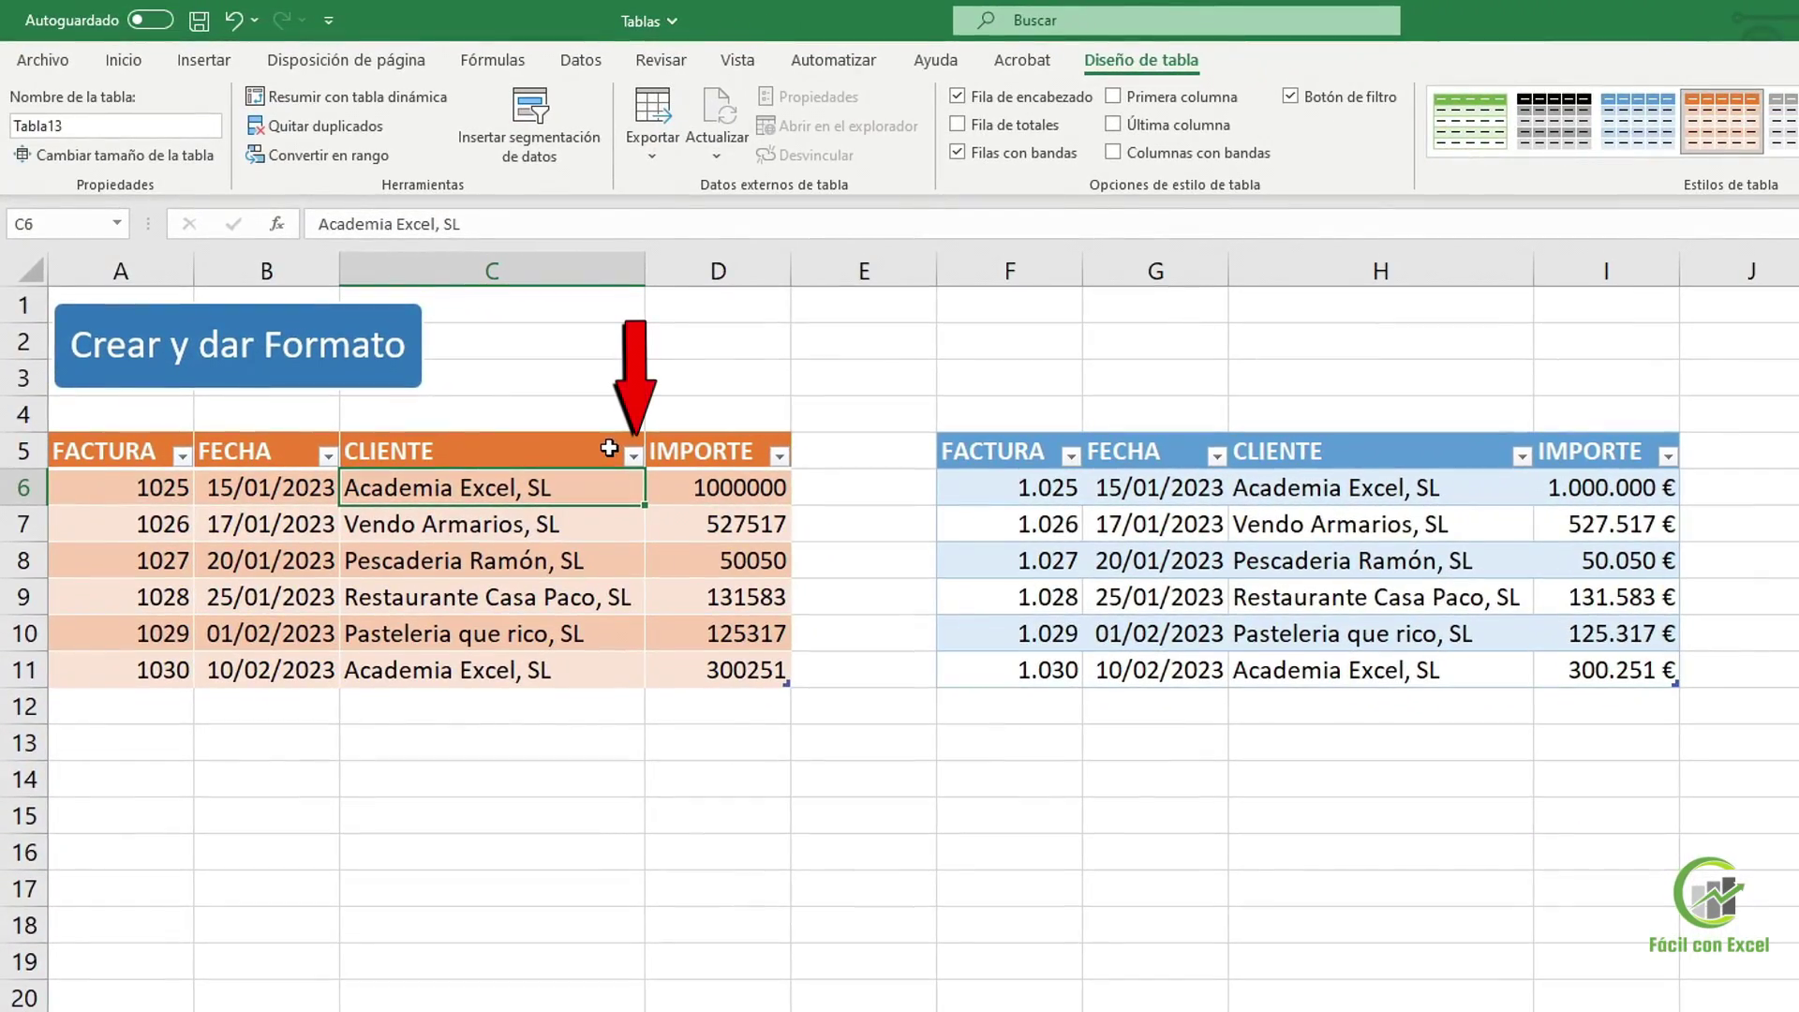
pyautogui.click(634, 456)
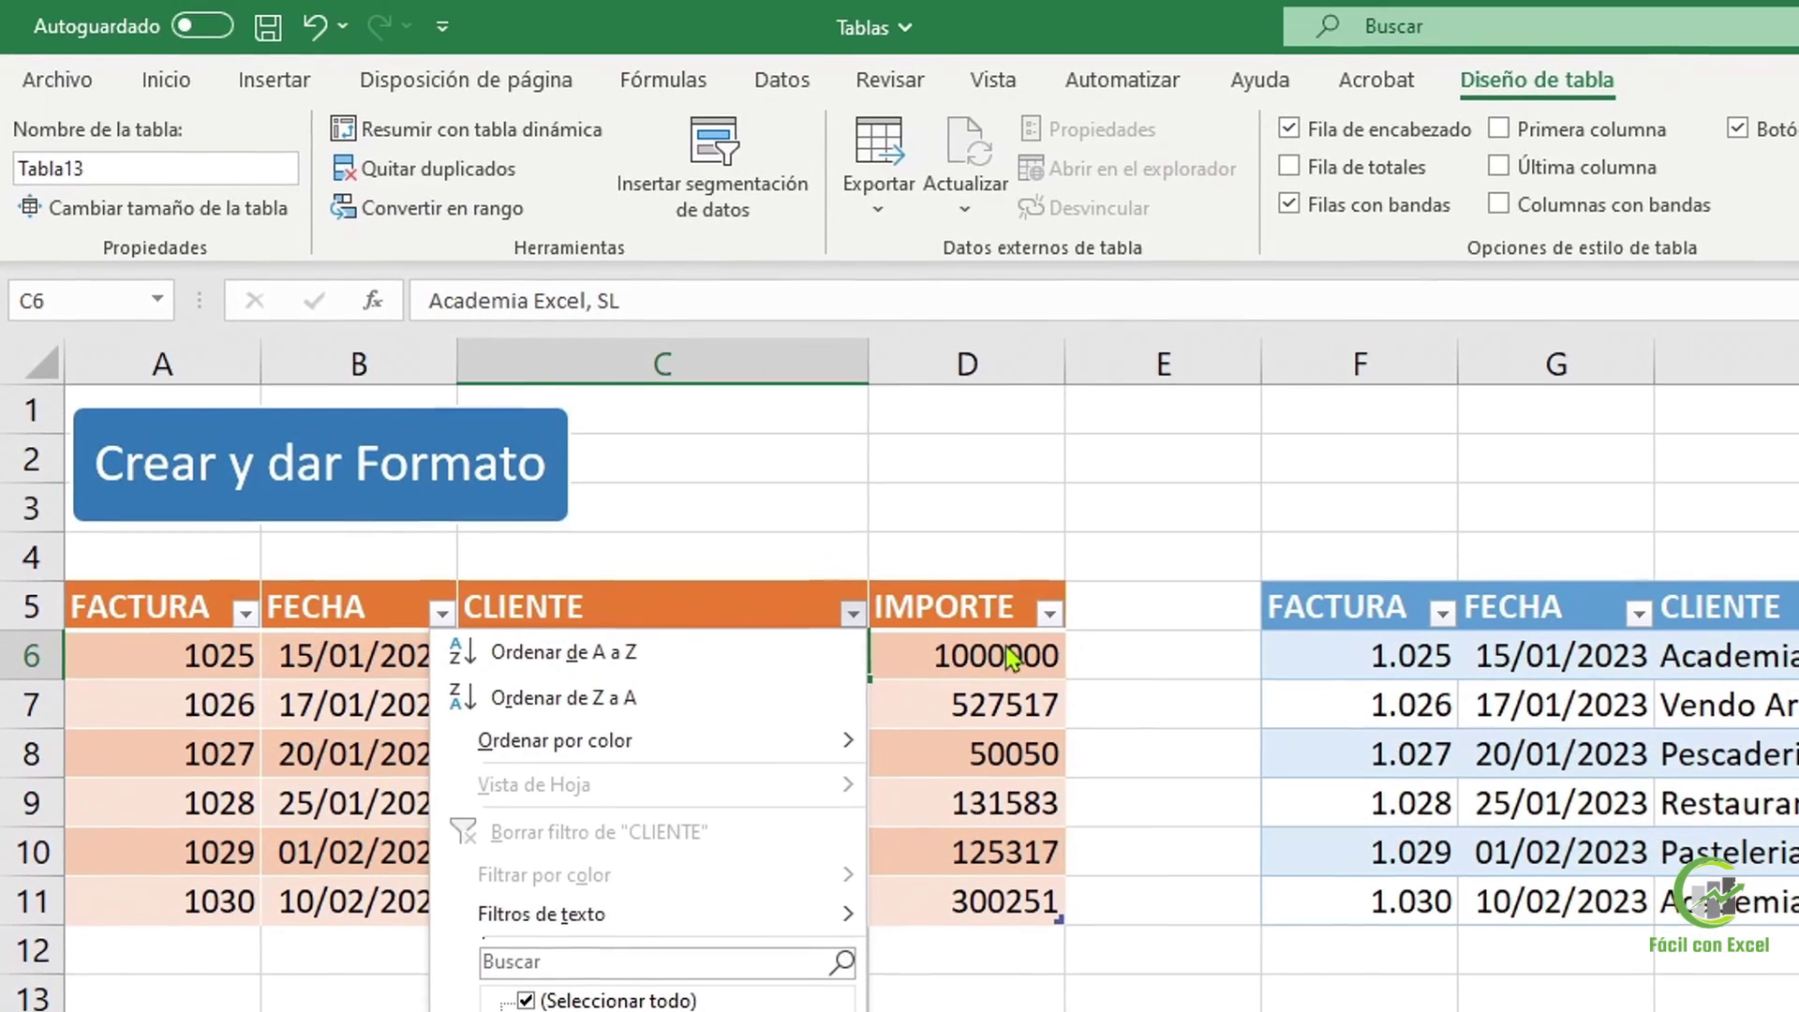
pyautogui.click(1004, 648)
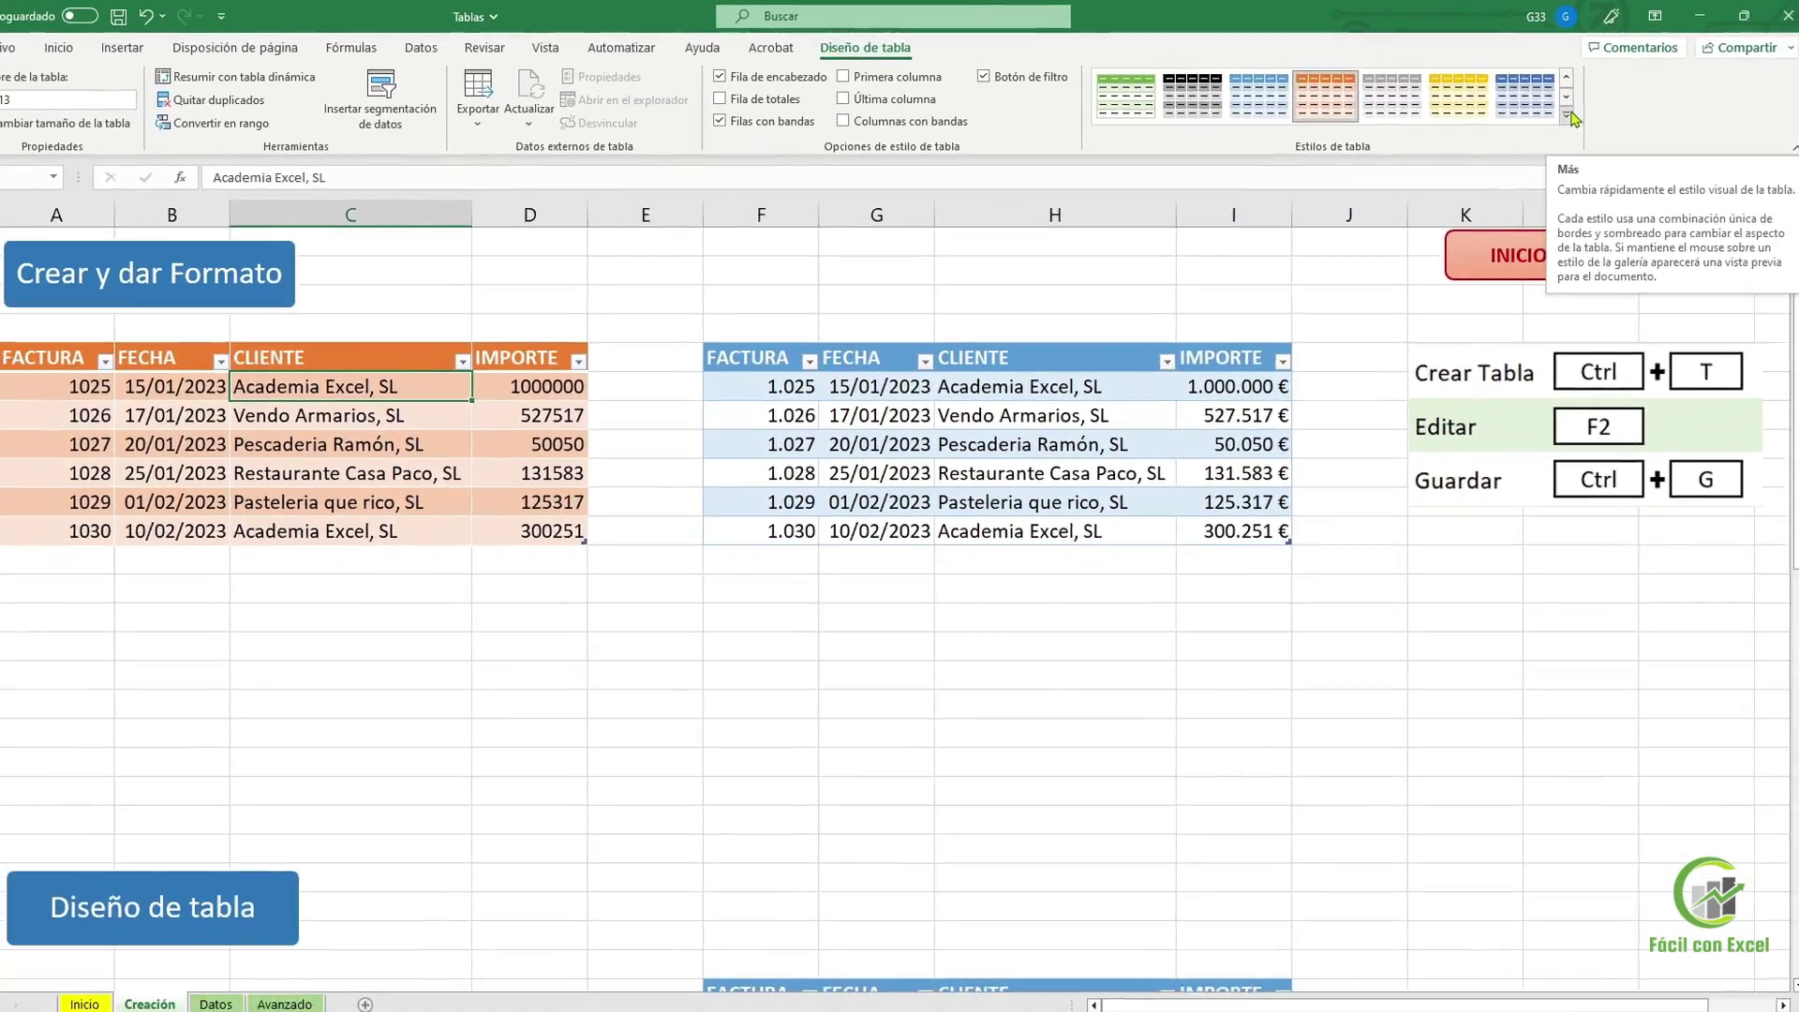
# Restyle the orange invoice table with the blue banded Medium style and convert it to a normal range
pyautogui.click(1567, 114)
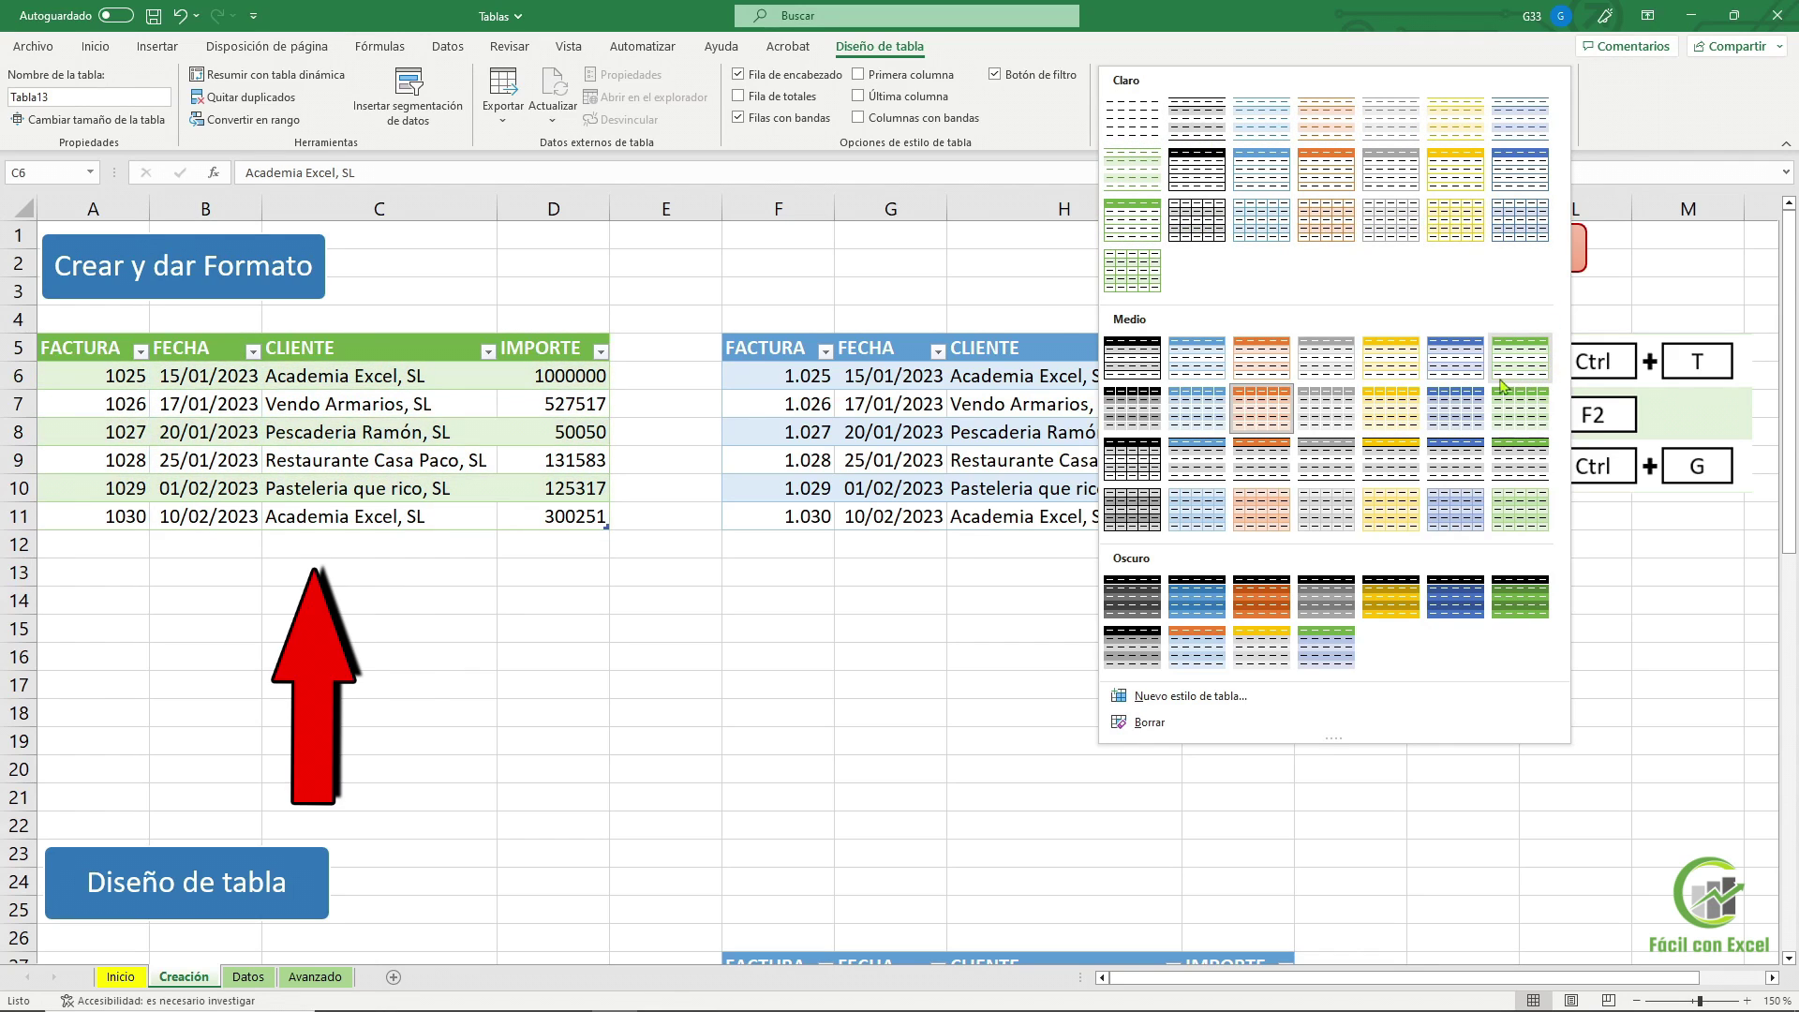
pyautogui.click(1204, 427)
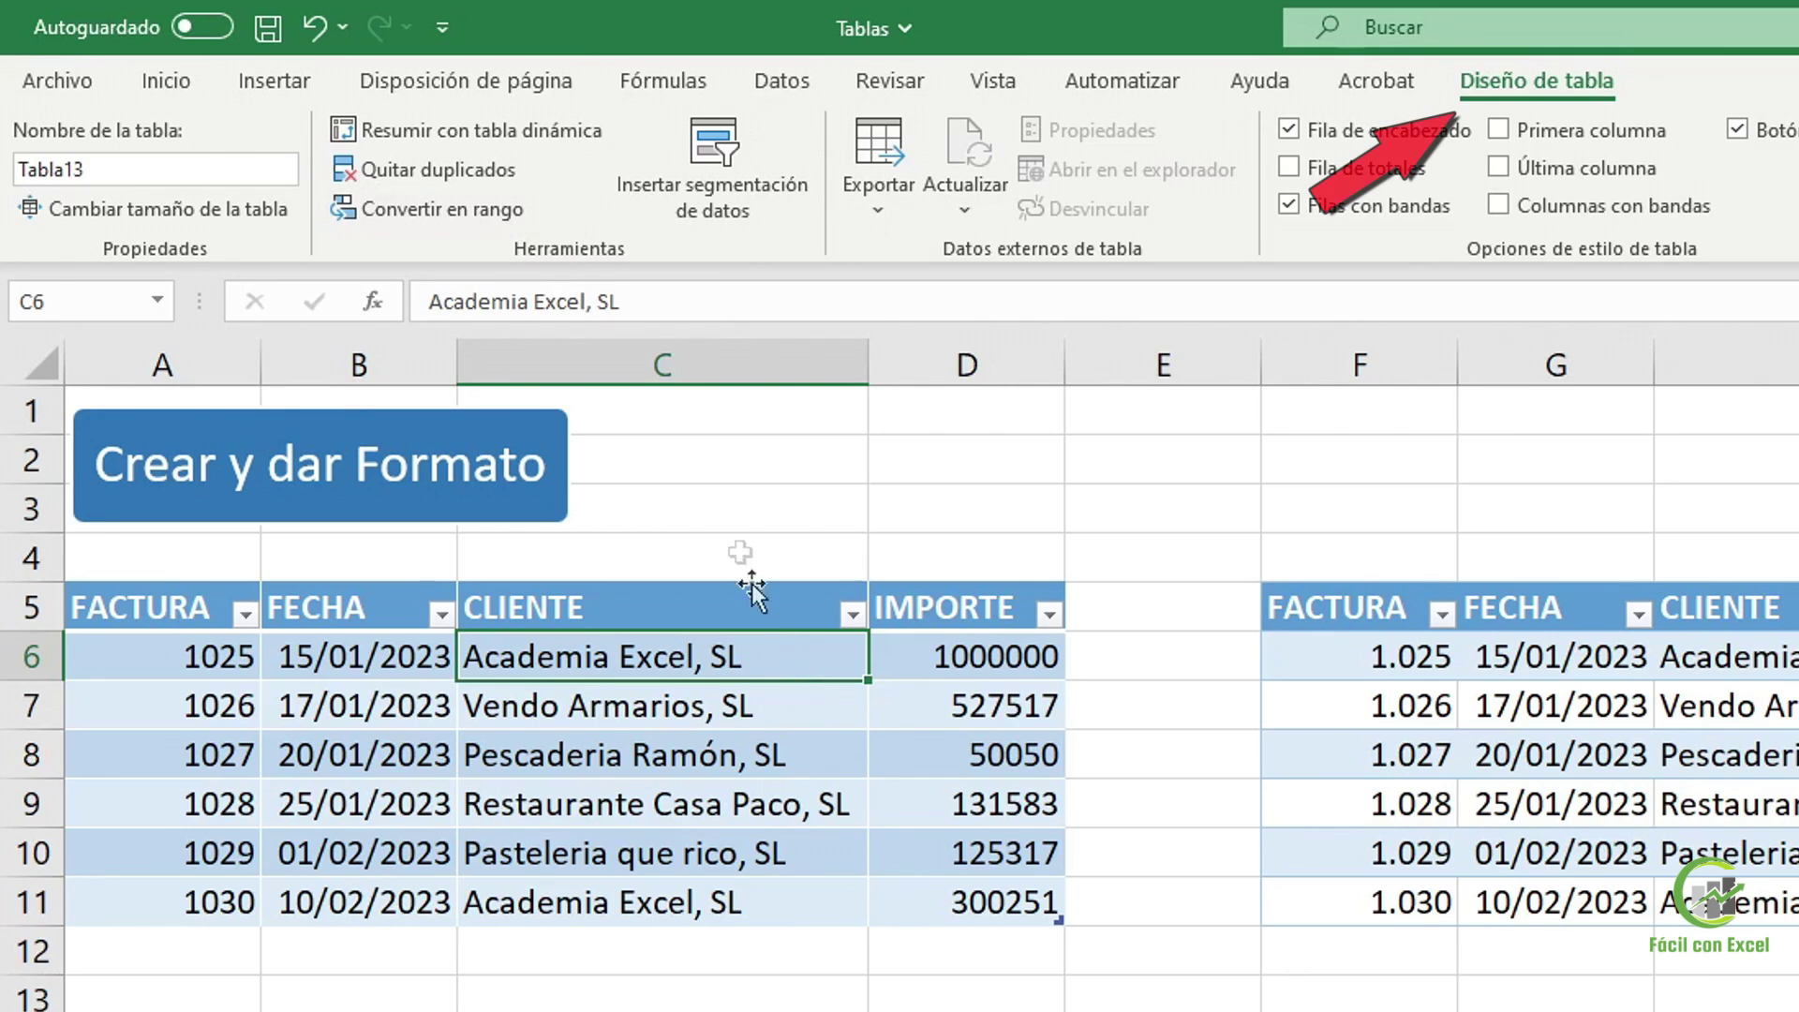
pyautogui.click(529, 210)
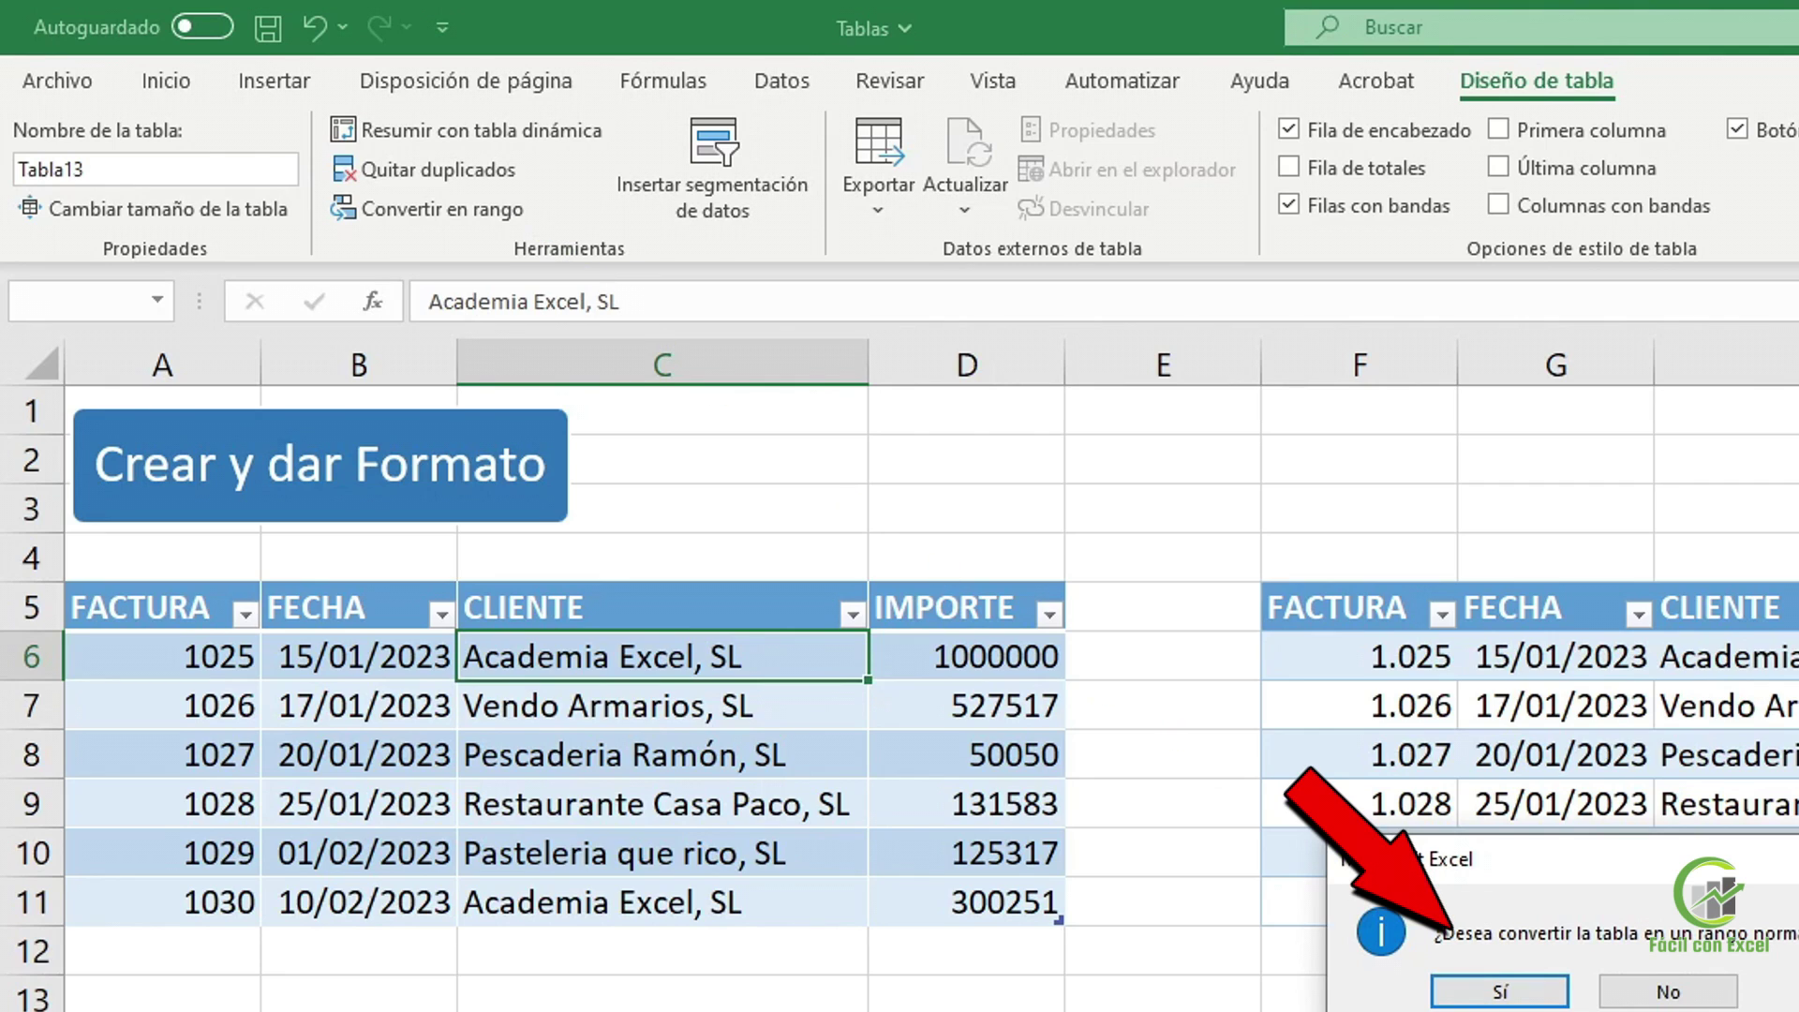
pyautogui.click(1518, 986)
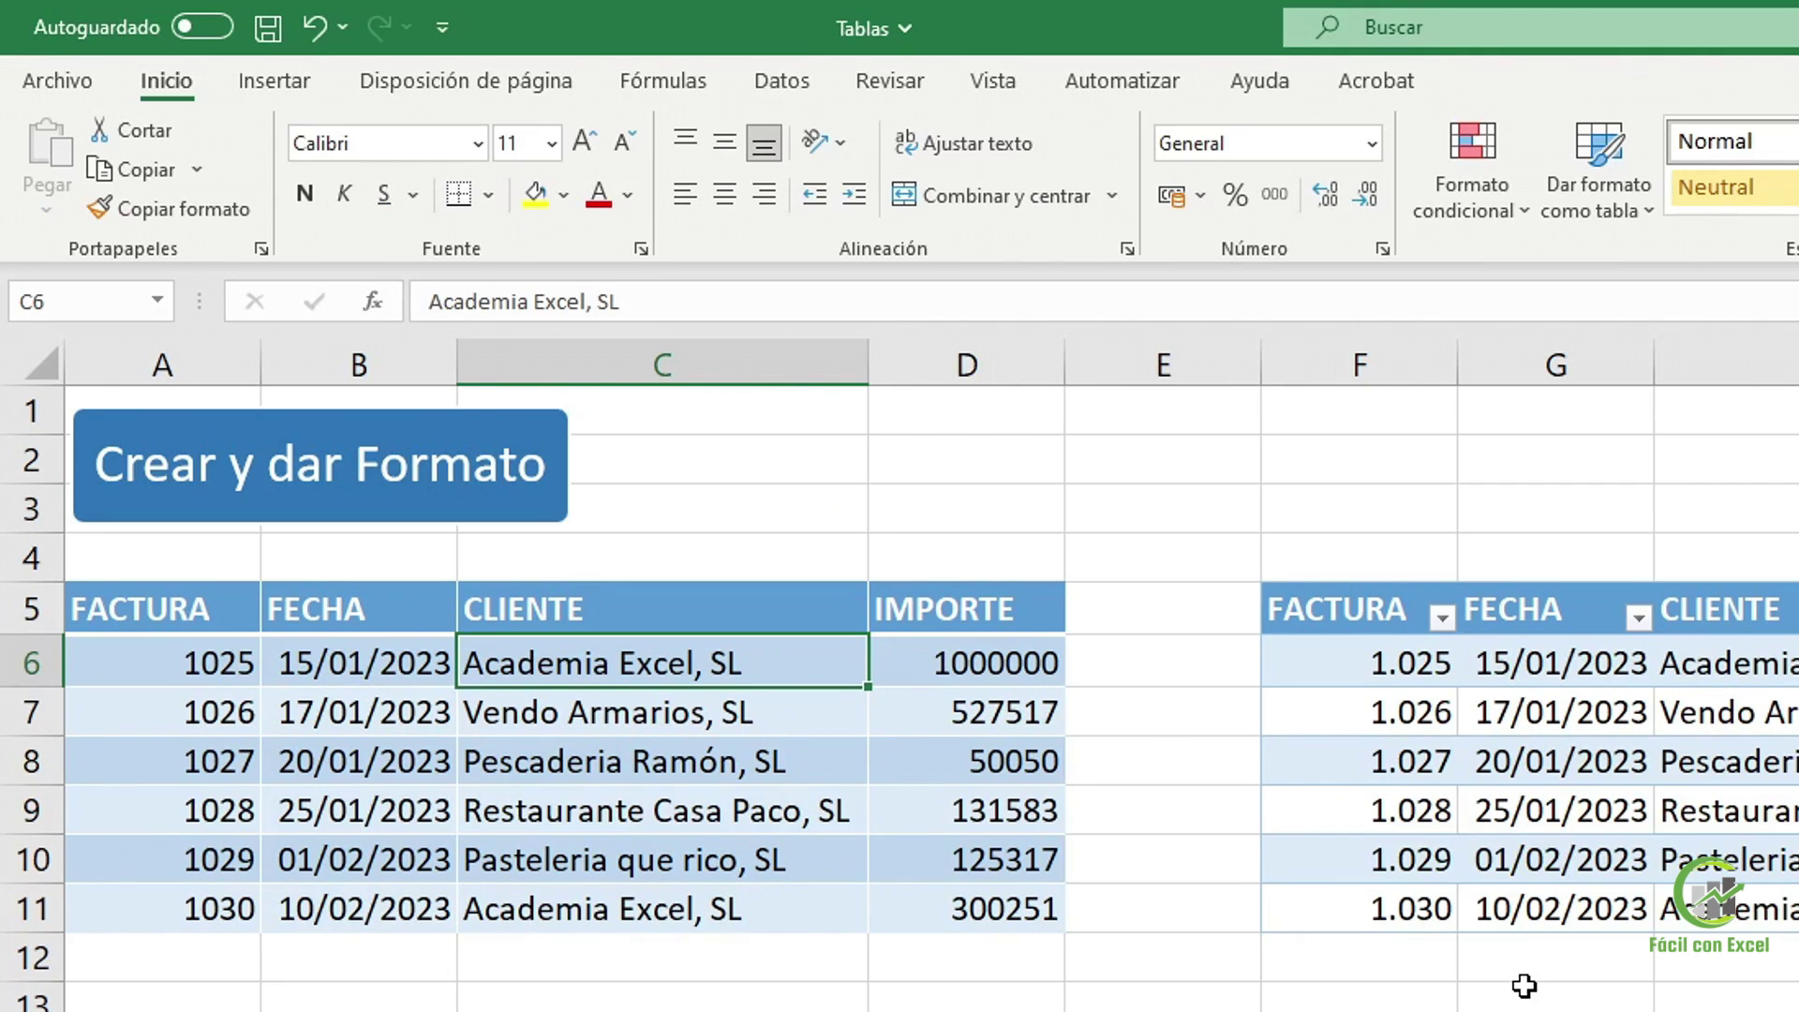
# Create a table with headers again from the invoice range A5:D11
pyautogui.click(222, 608)
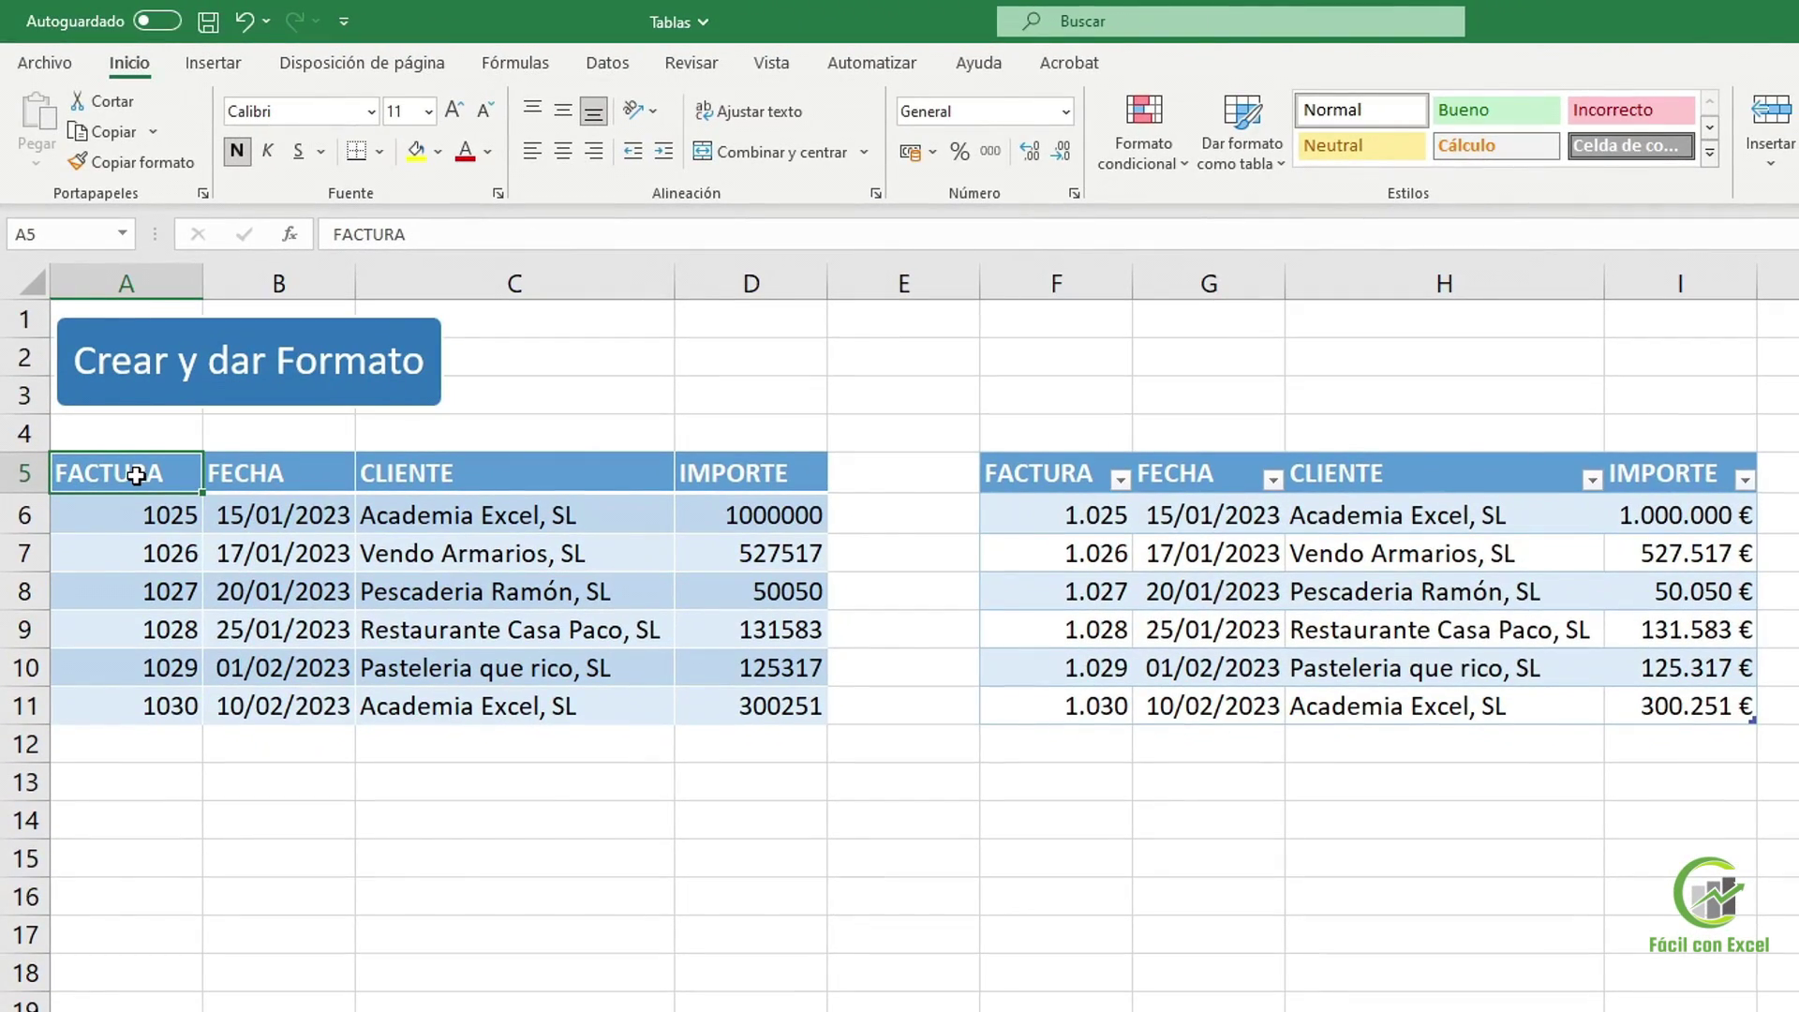
pyautogui.hotkey('ctrl', 't')
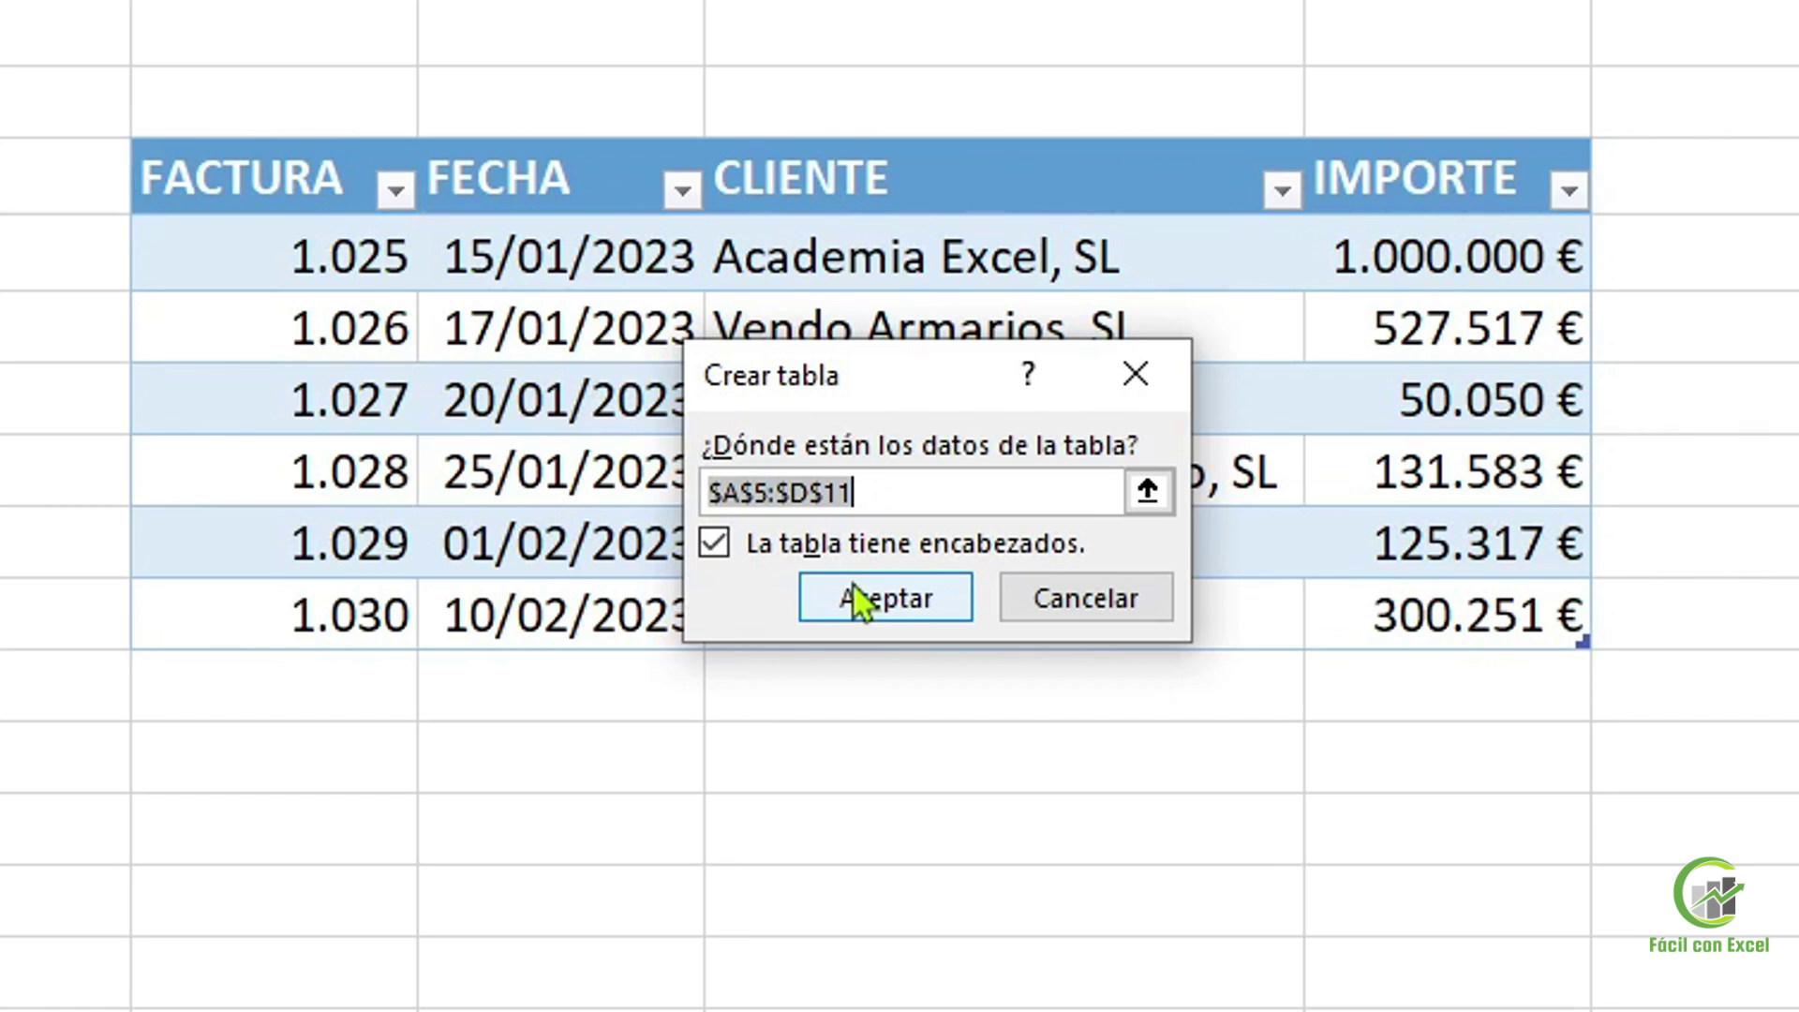
pyautogui.click(855, 599)
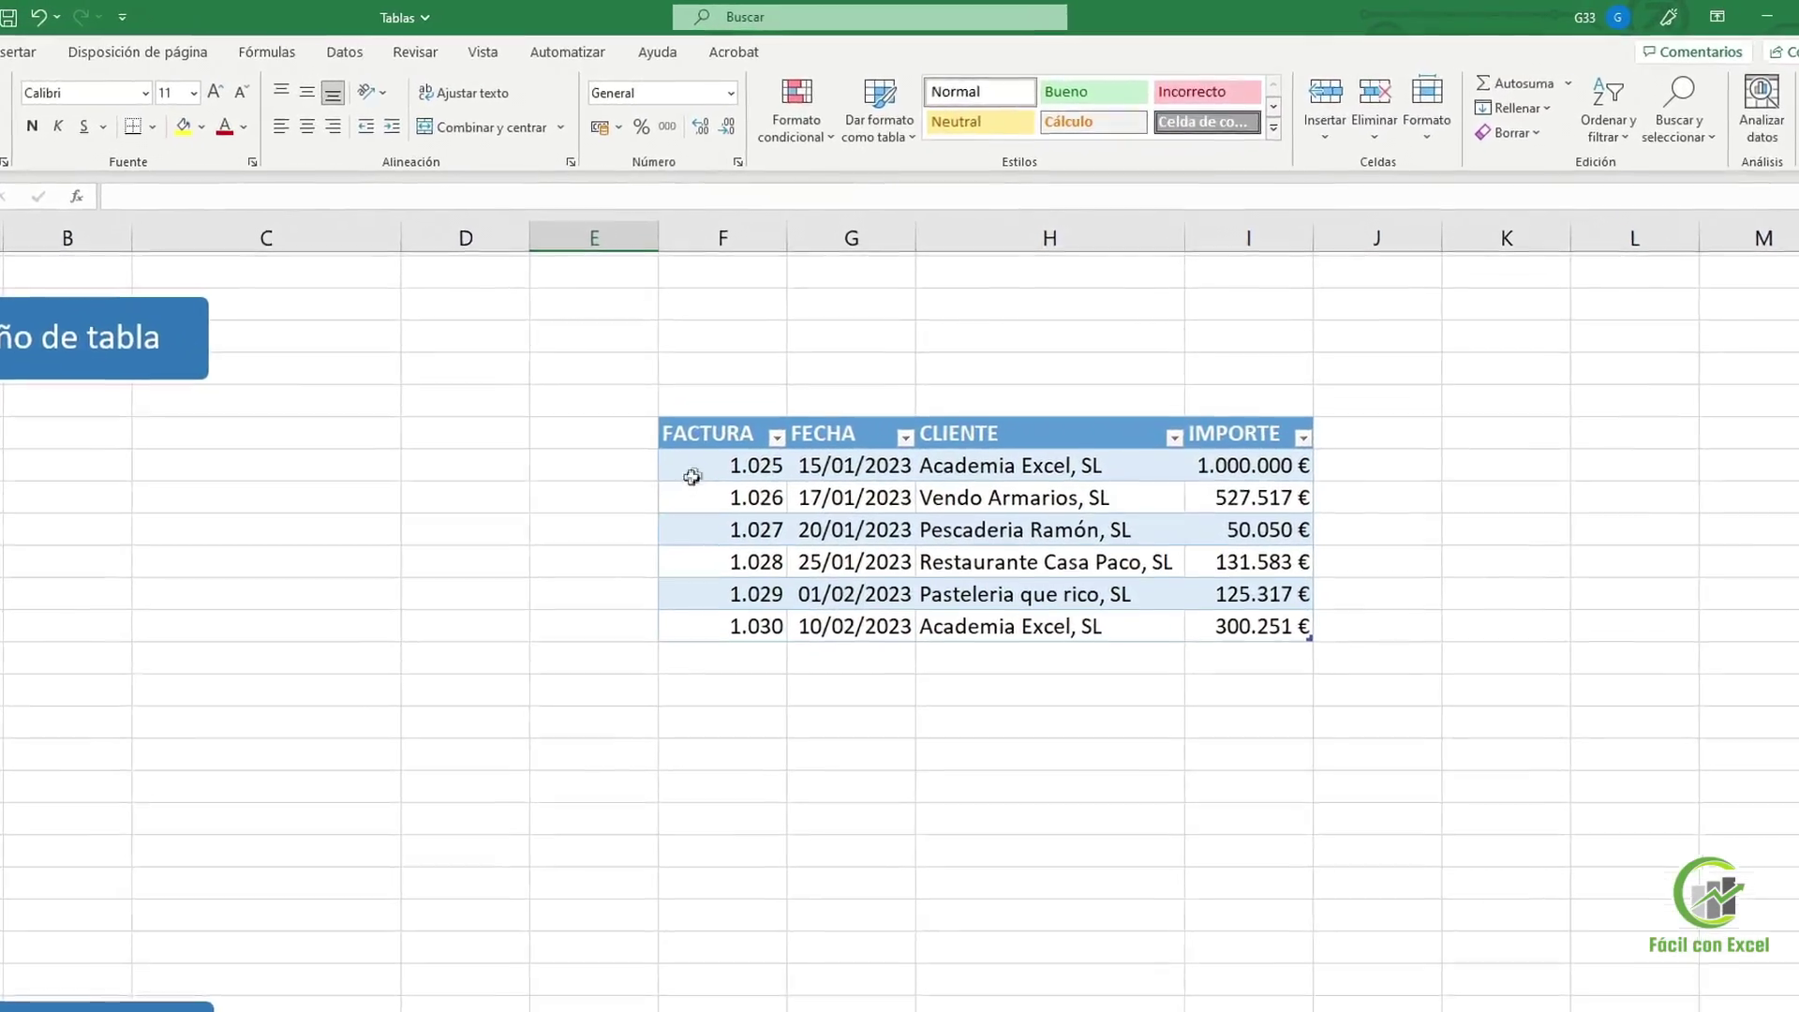
# Hide and restore the invoice table's header row, and turn on its totals row and first-column formatting
pyautogui.click(733, 467)
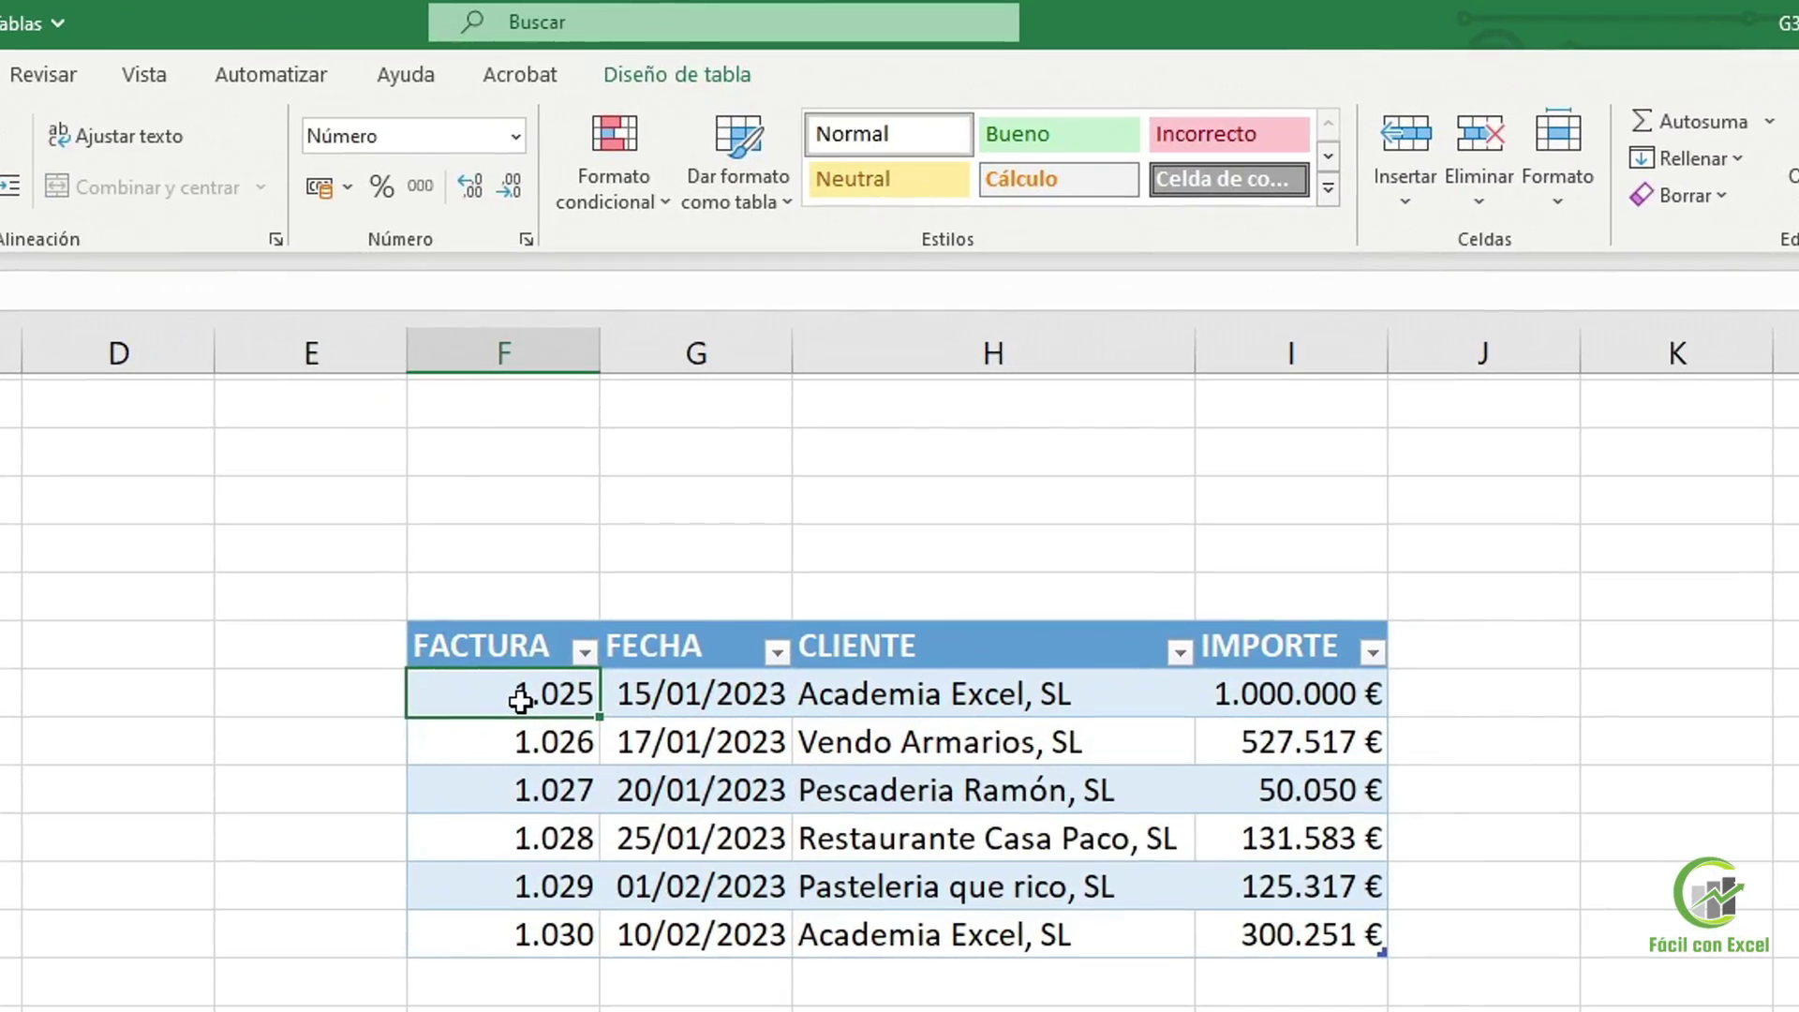
pyautogui.click(761, 71)
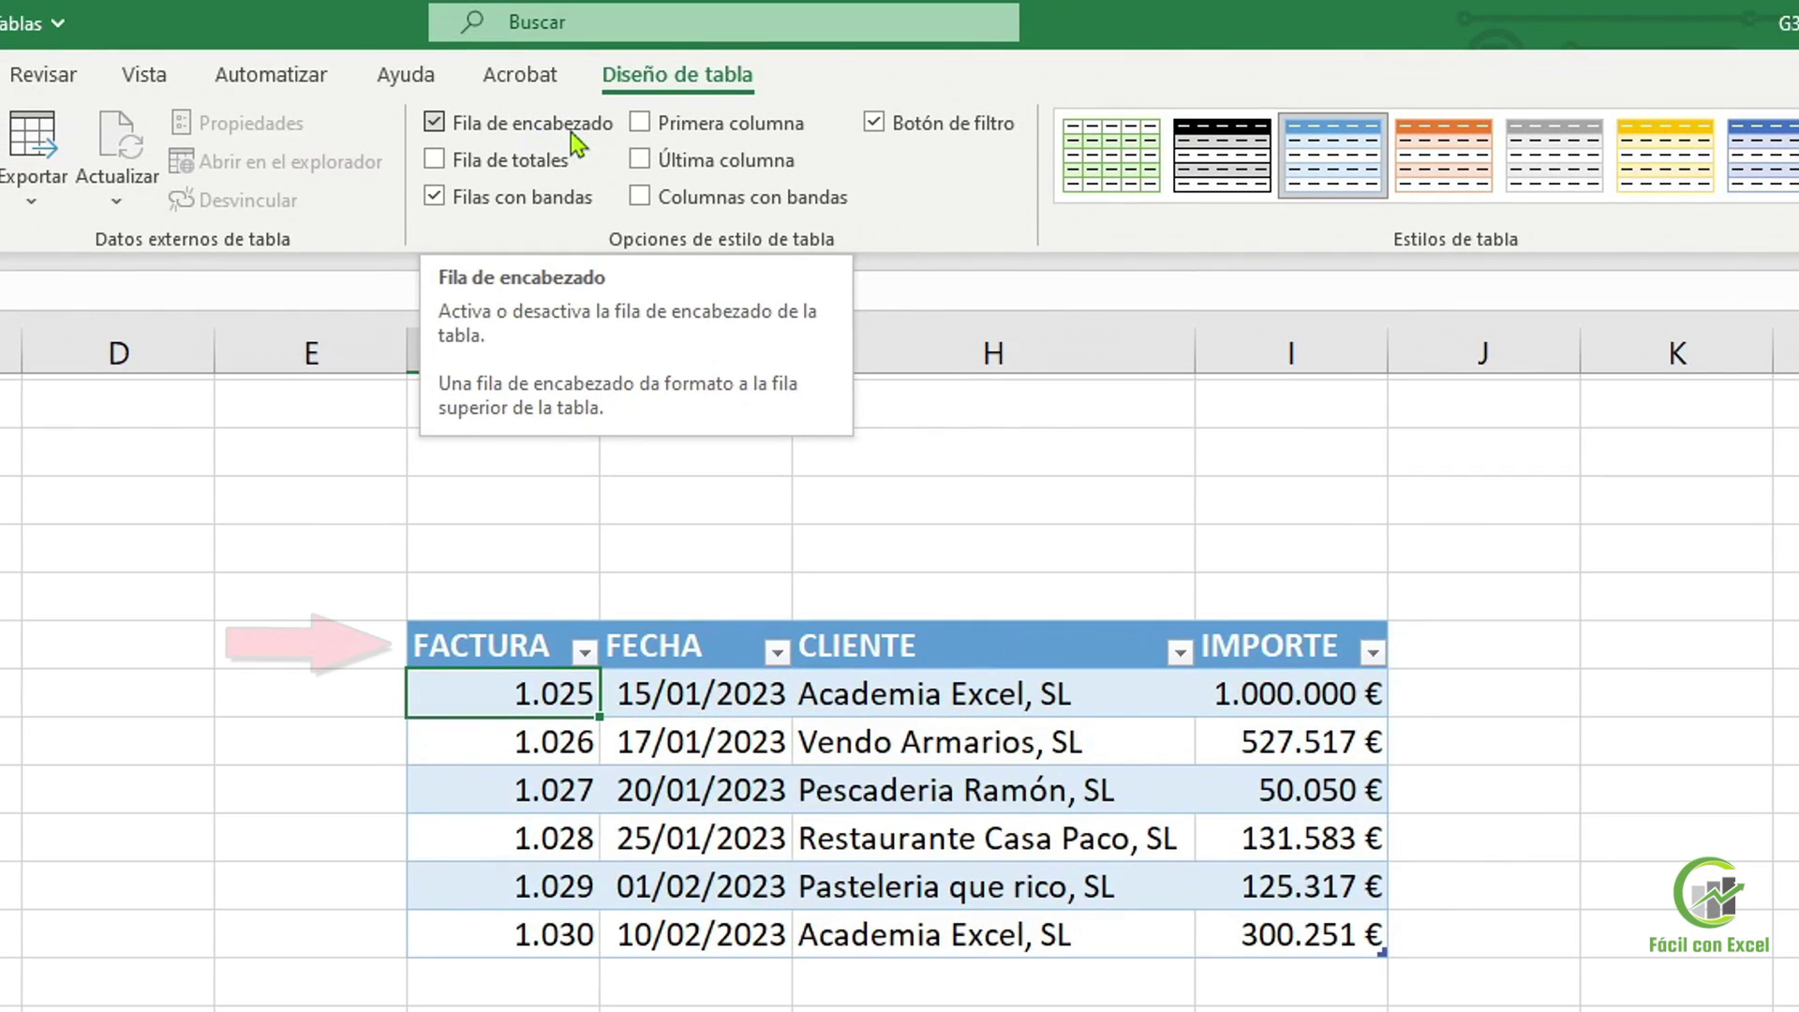
pyautogui.click(535, 216)
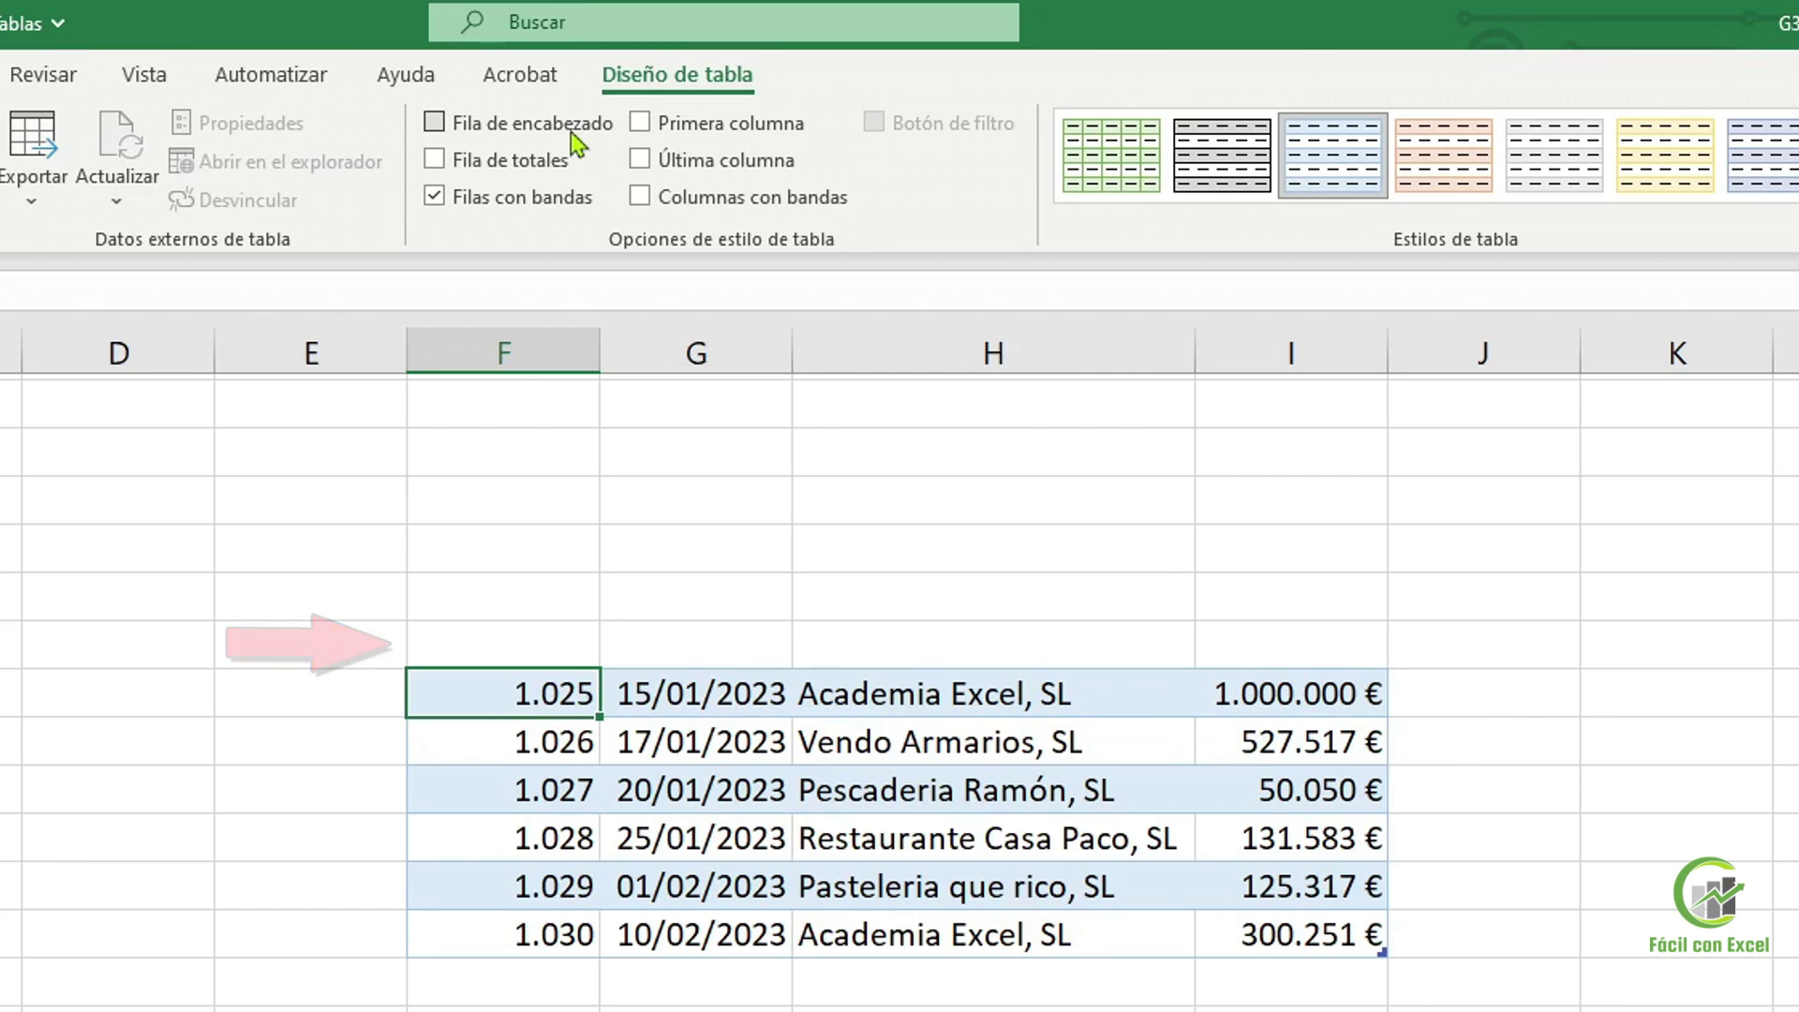
pyautogui.click(570, 132)
pyautogui.click(503, 160)
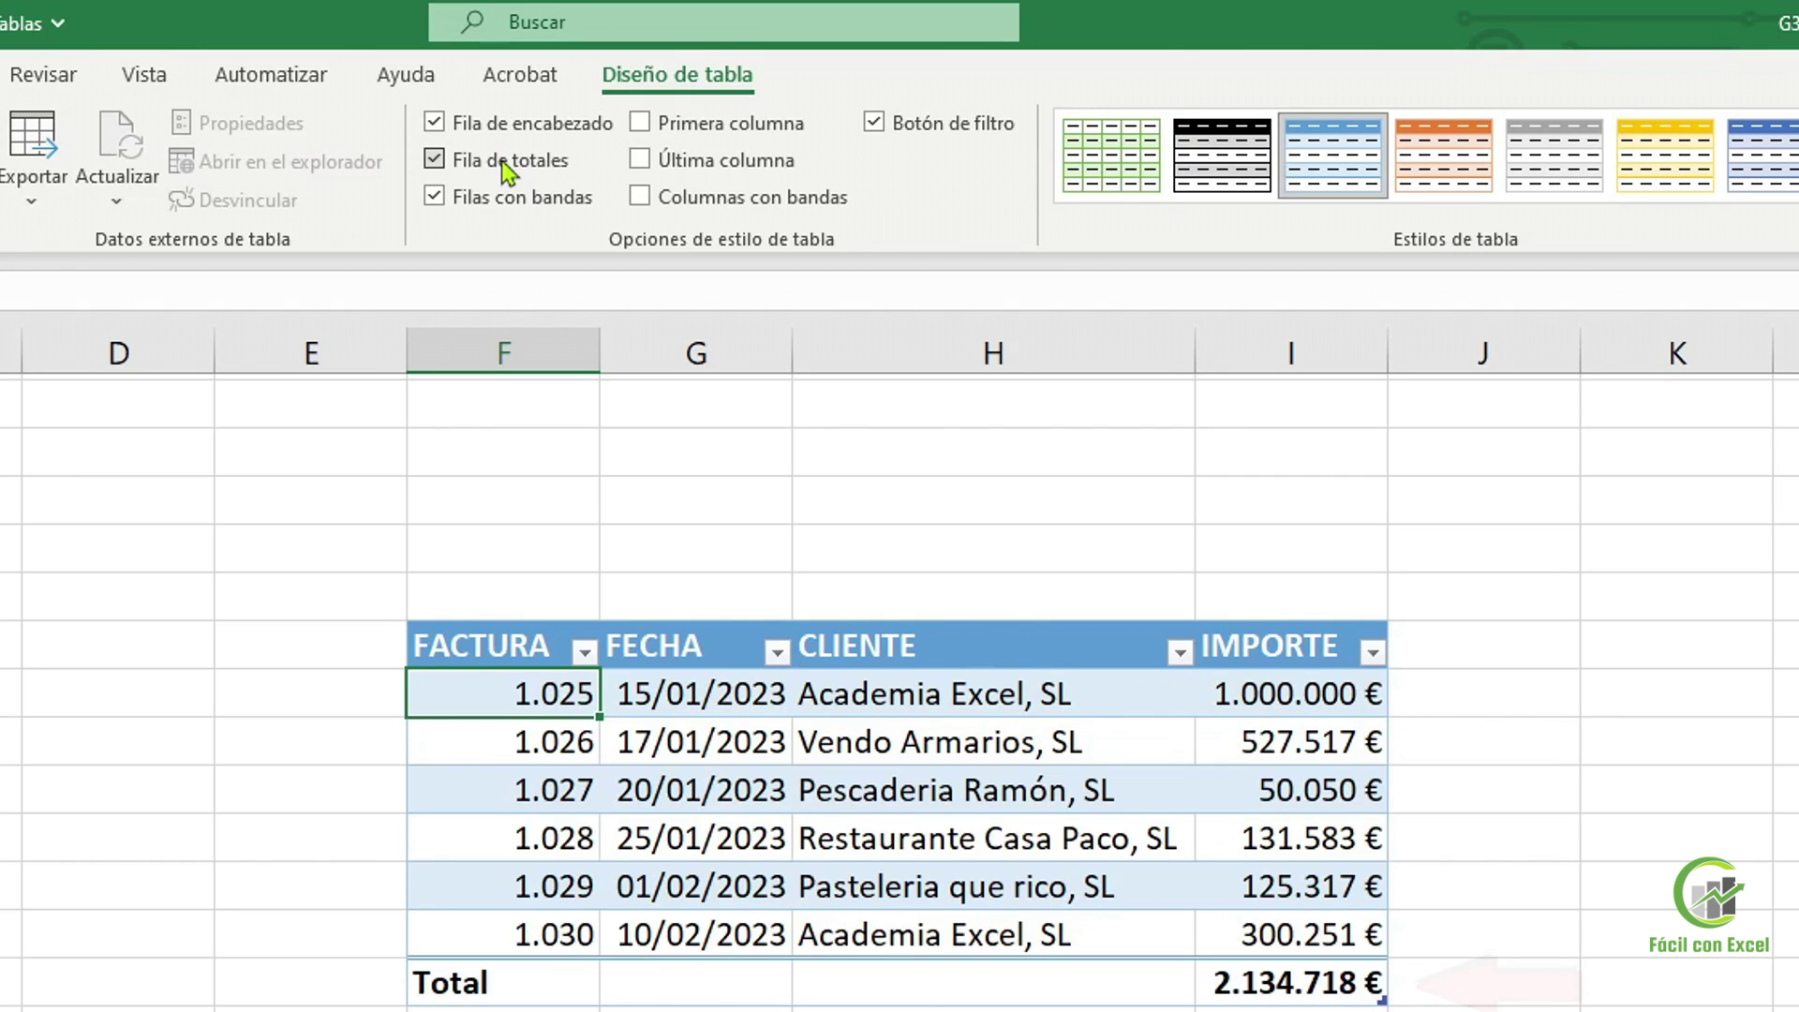
pyautogui.click(790, 128)
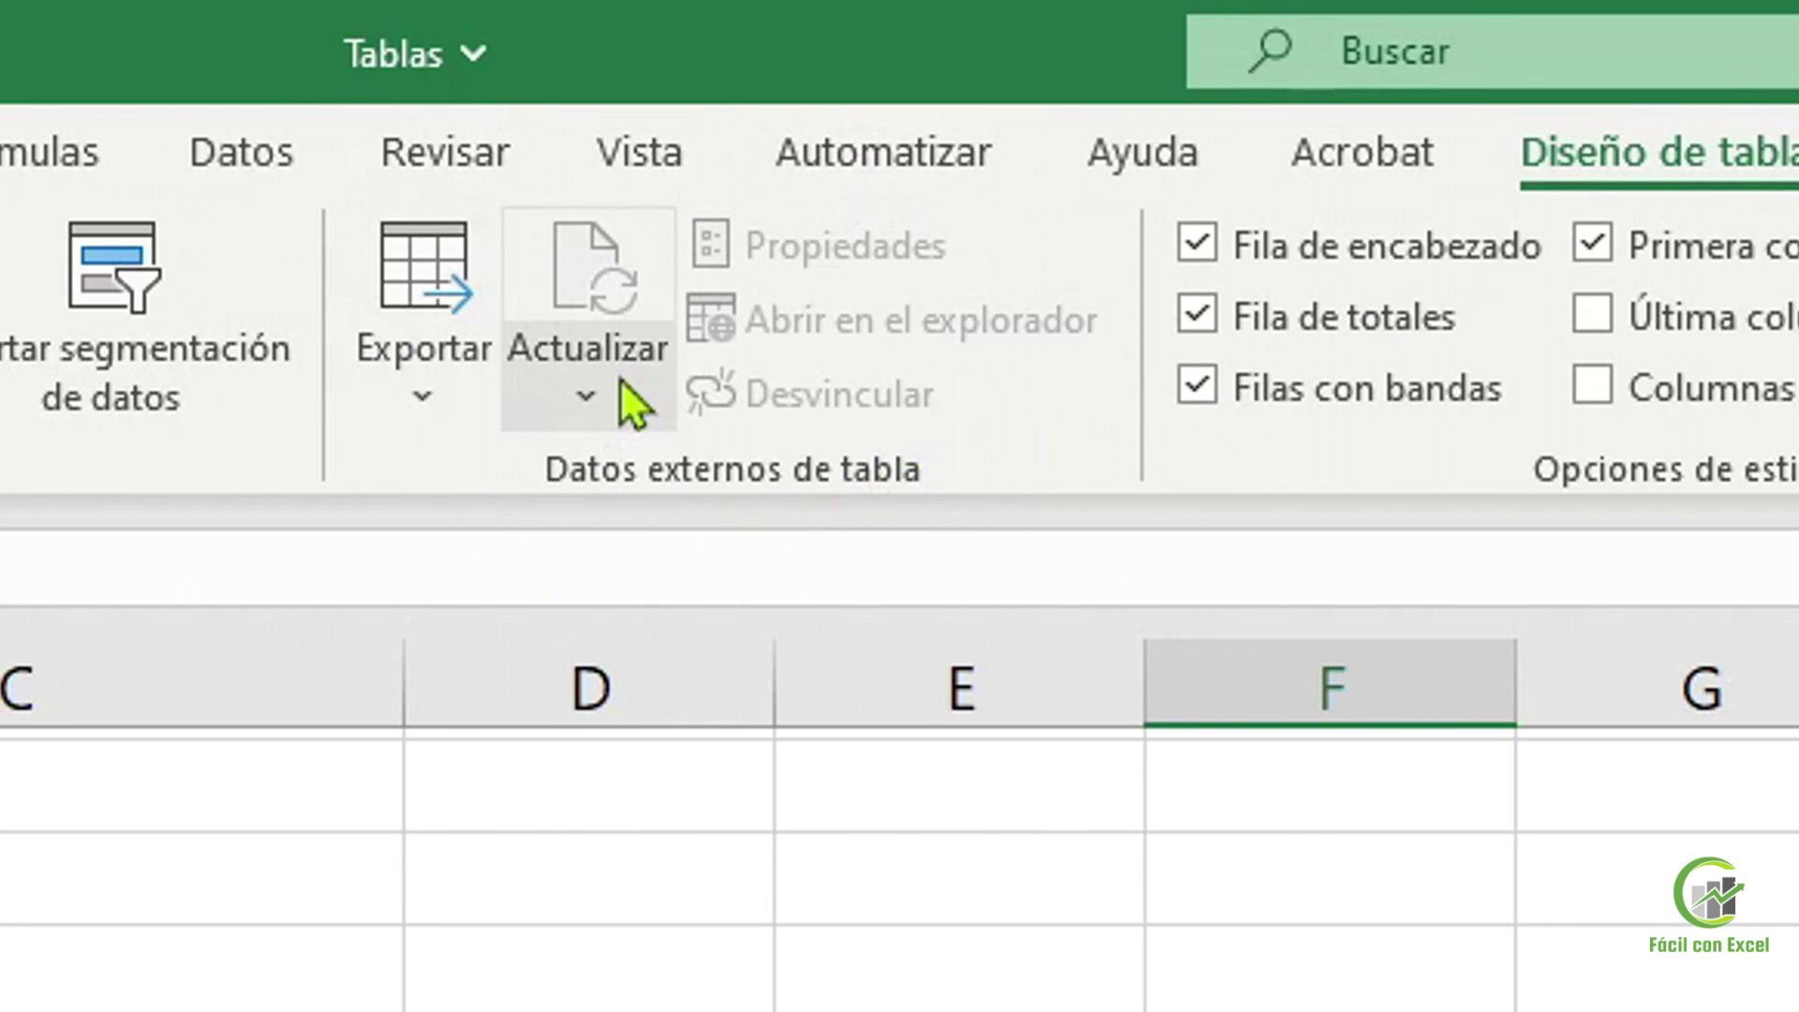
# Refresh all the workbook's external table data with Actualizar todo
pyautogui.click(660, 409)
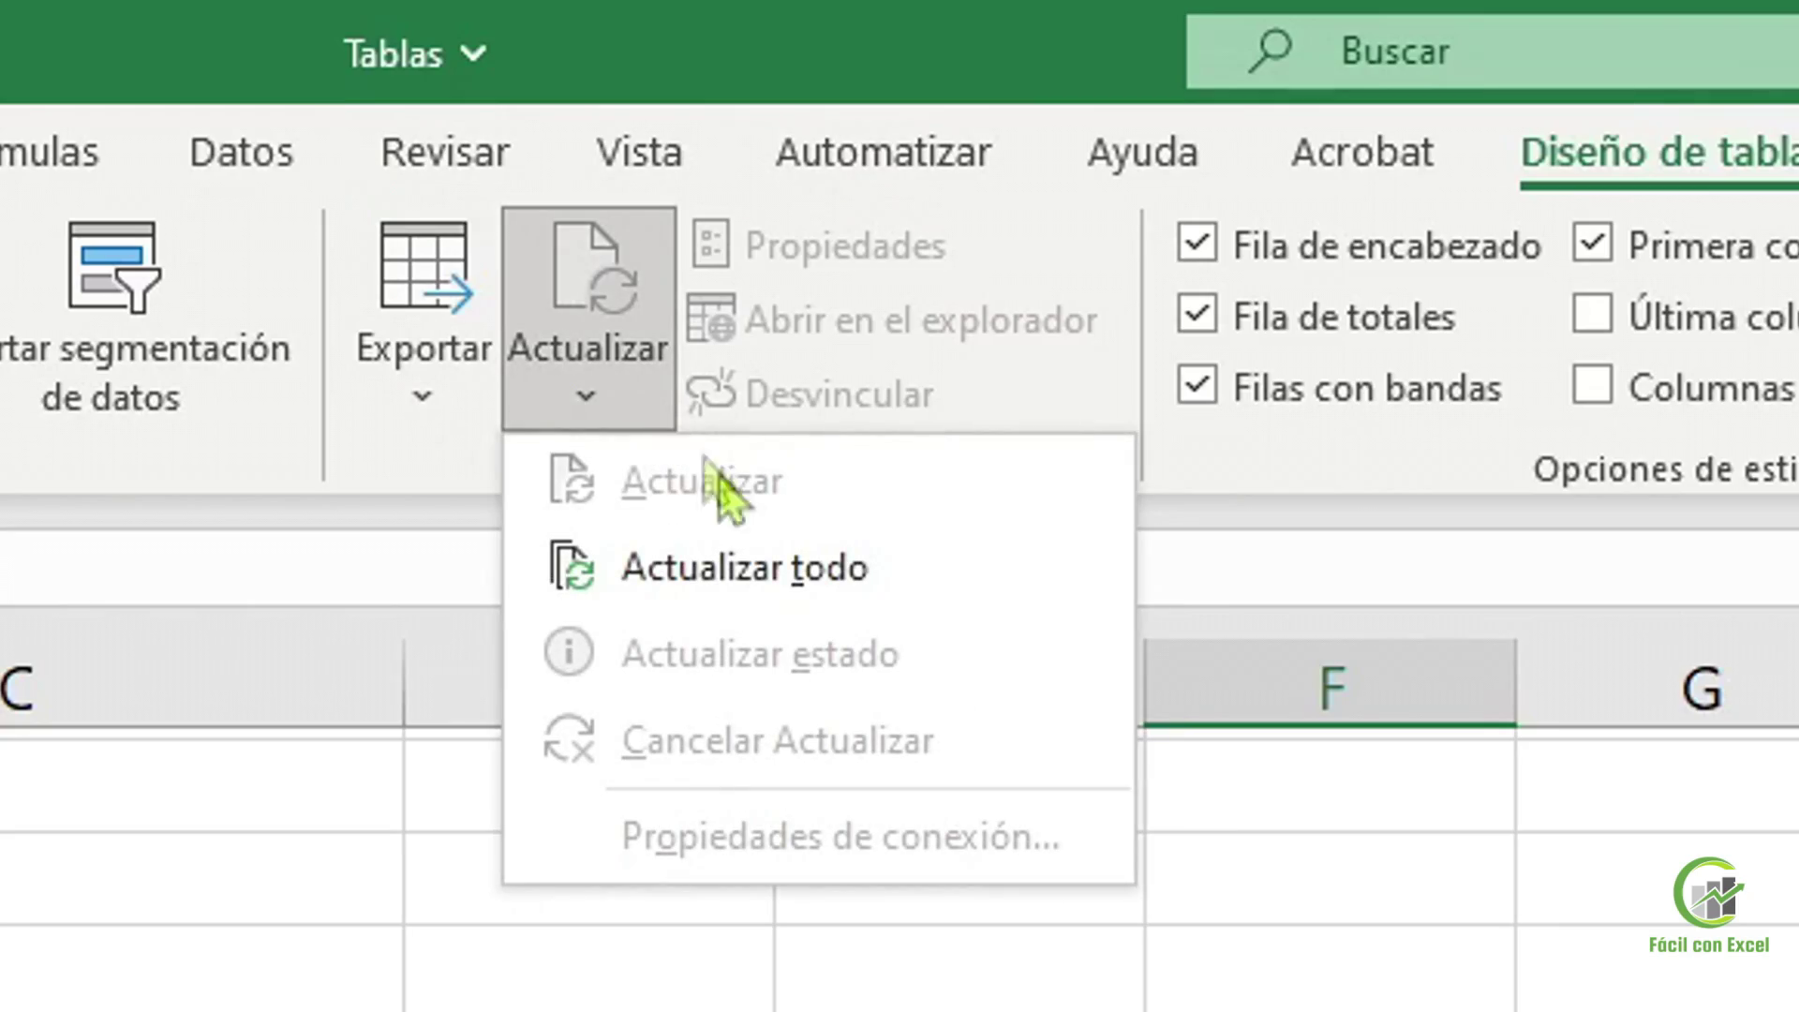
pyautogui.click(779, 555)
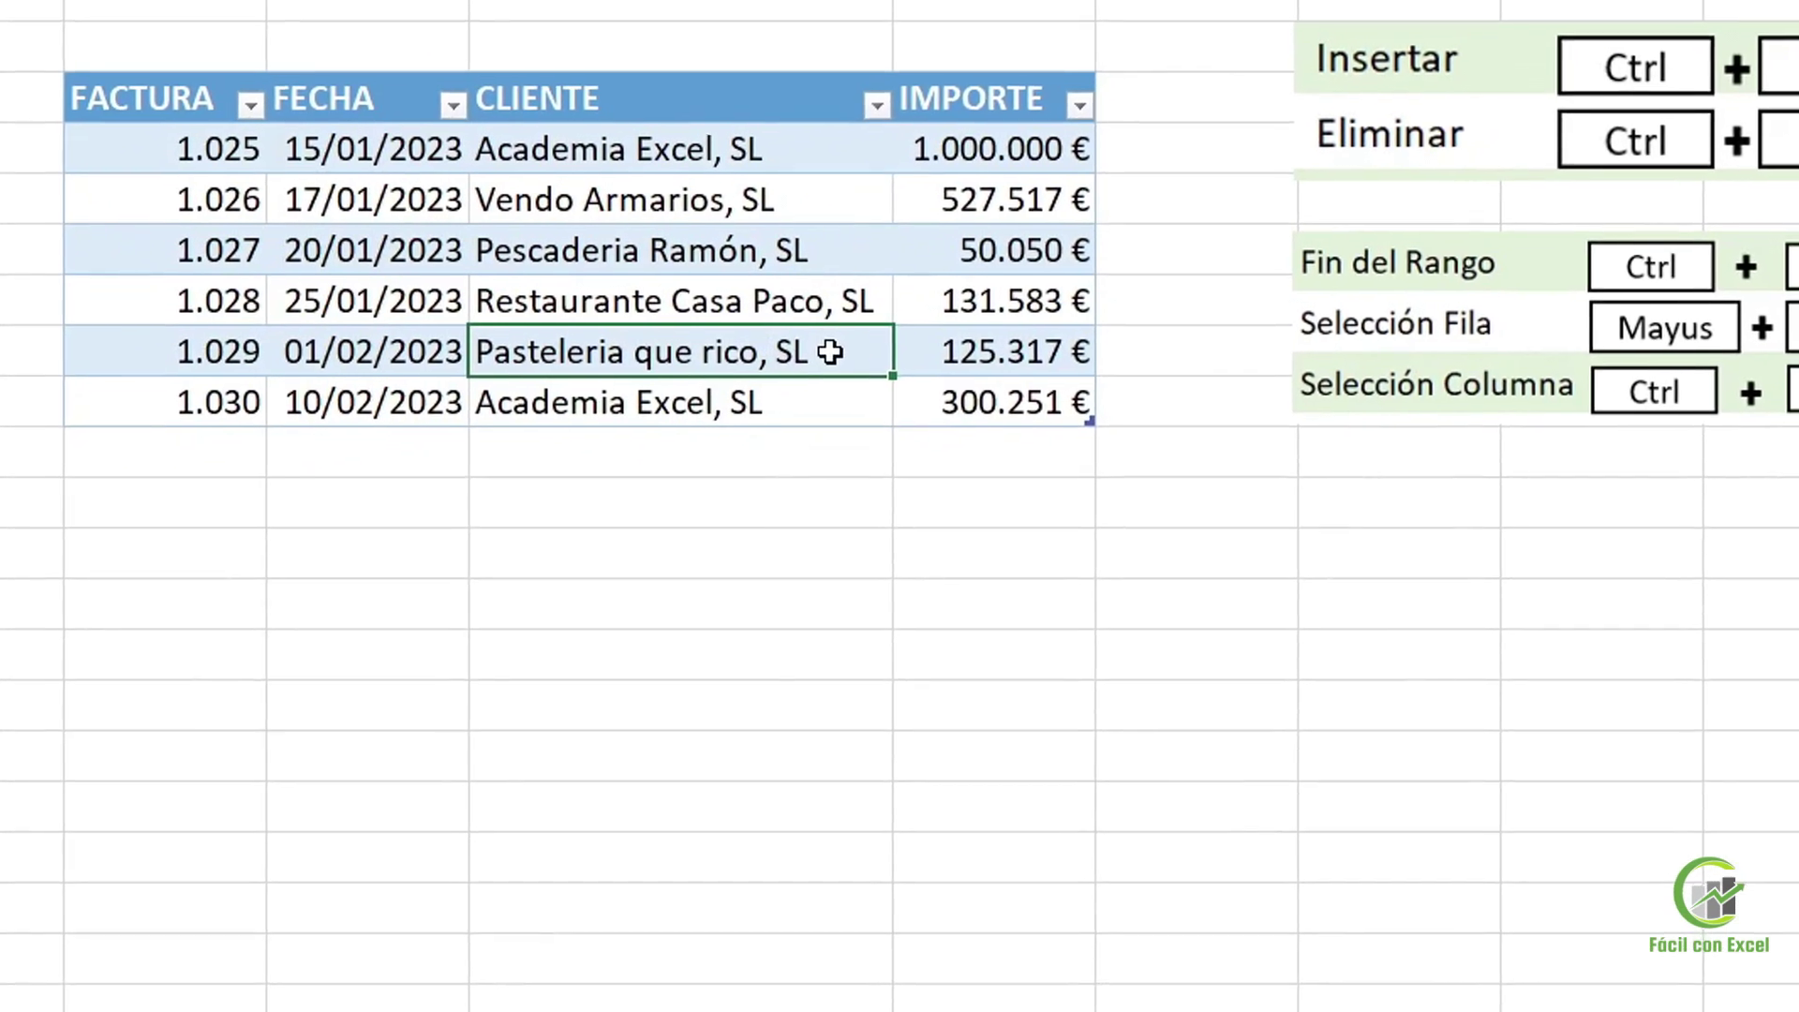
# Insert an empty table row above the Pasteleria que rico, SL invoice, and delete the inserted row
pyautogui.rightClick(873, 412)
pyautogui.moveTo(1157, 686)
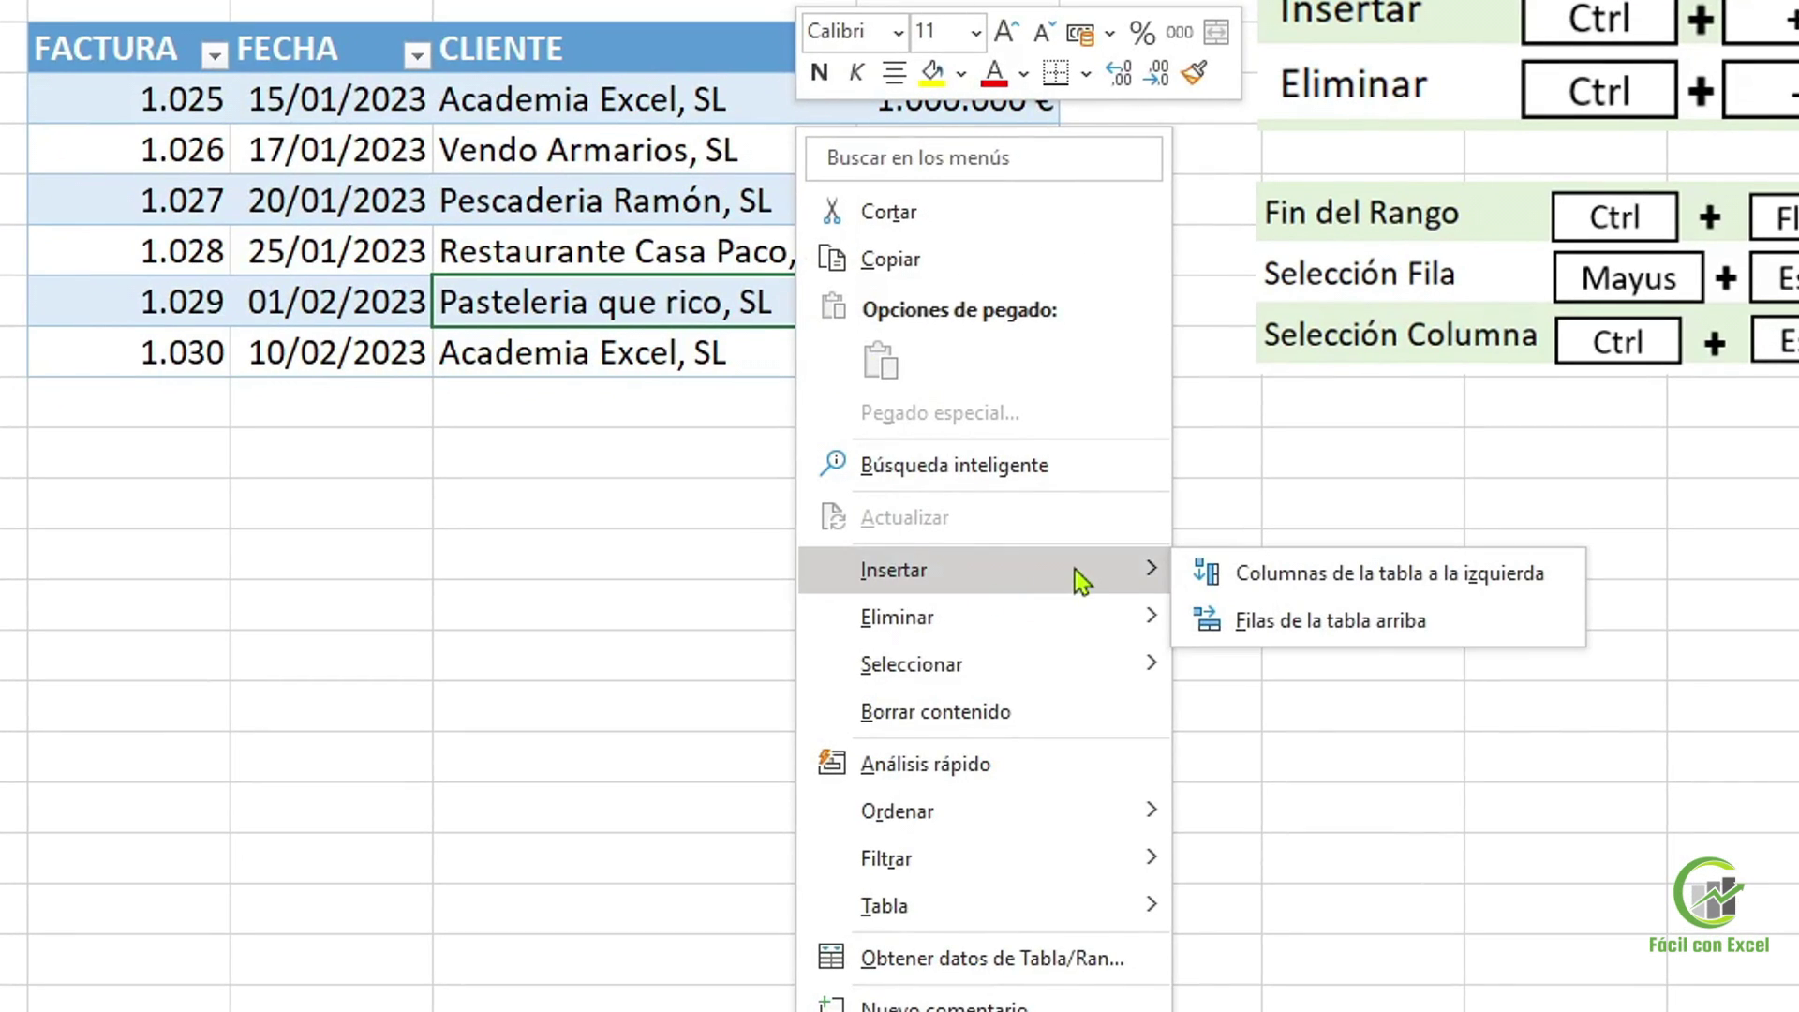
pyautogui.click(1331, 630)
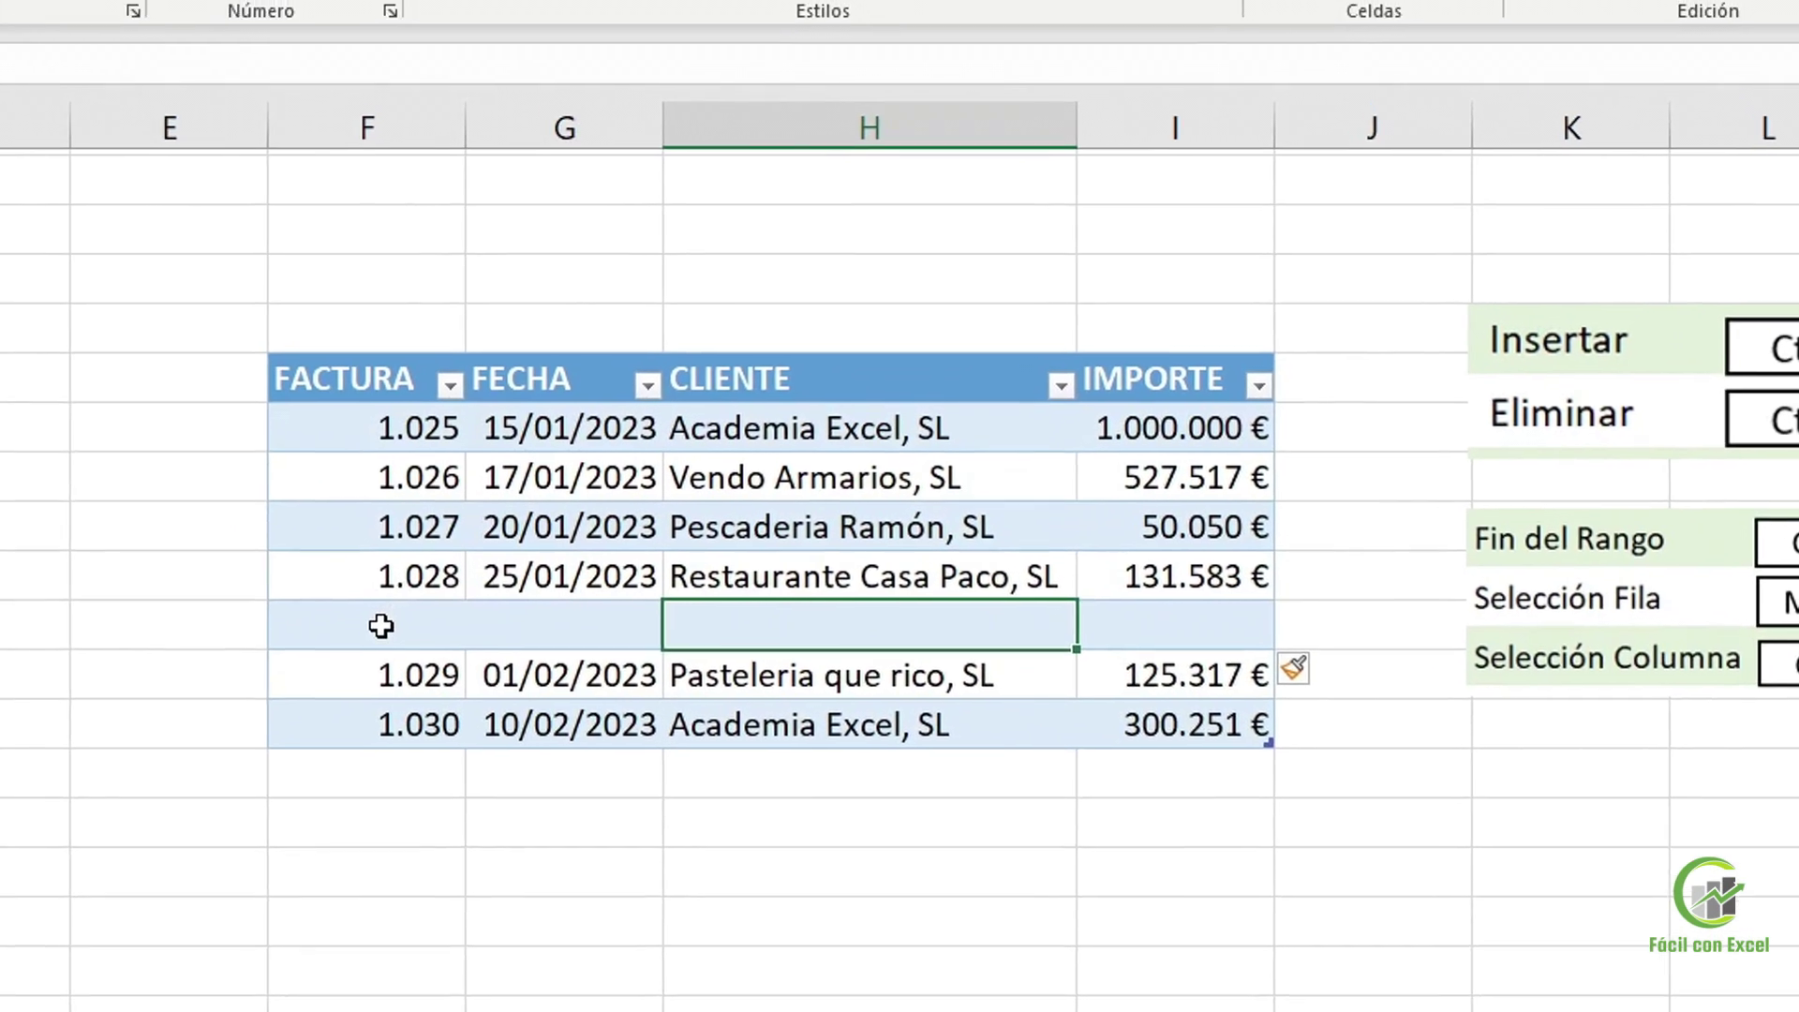
pyautogui.moveTo(176, 353); pyautogui.dragTo(939, 370)
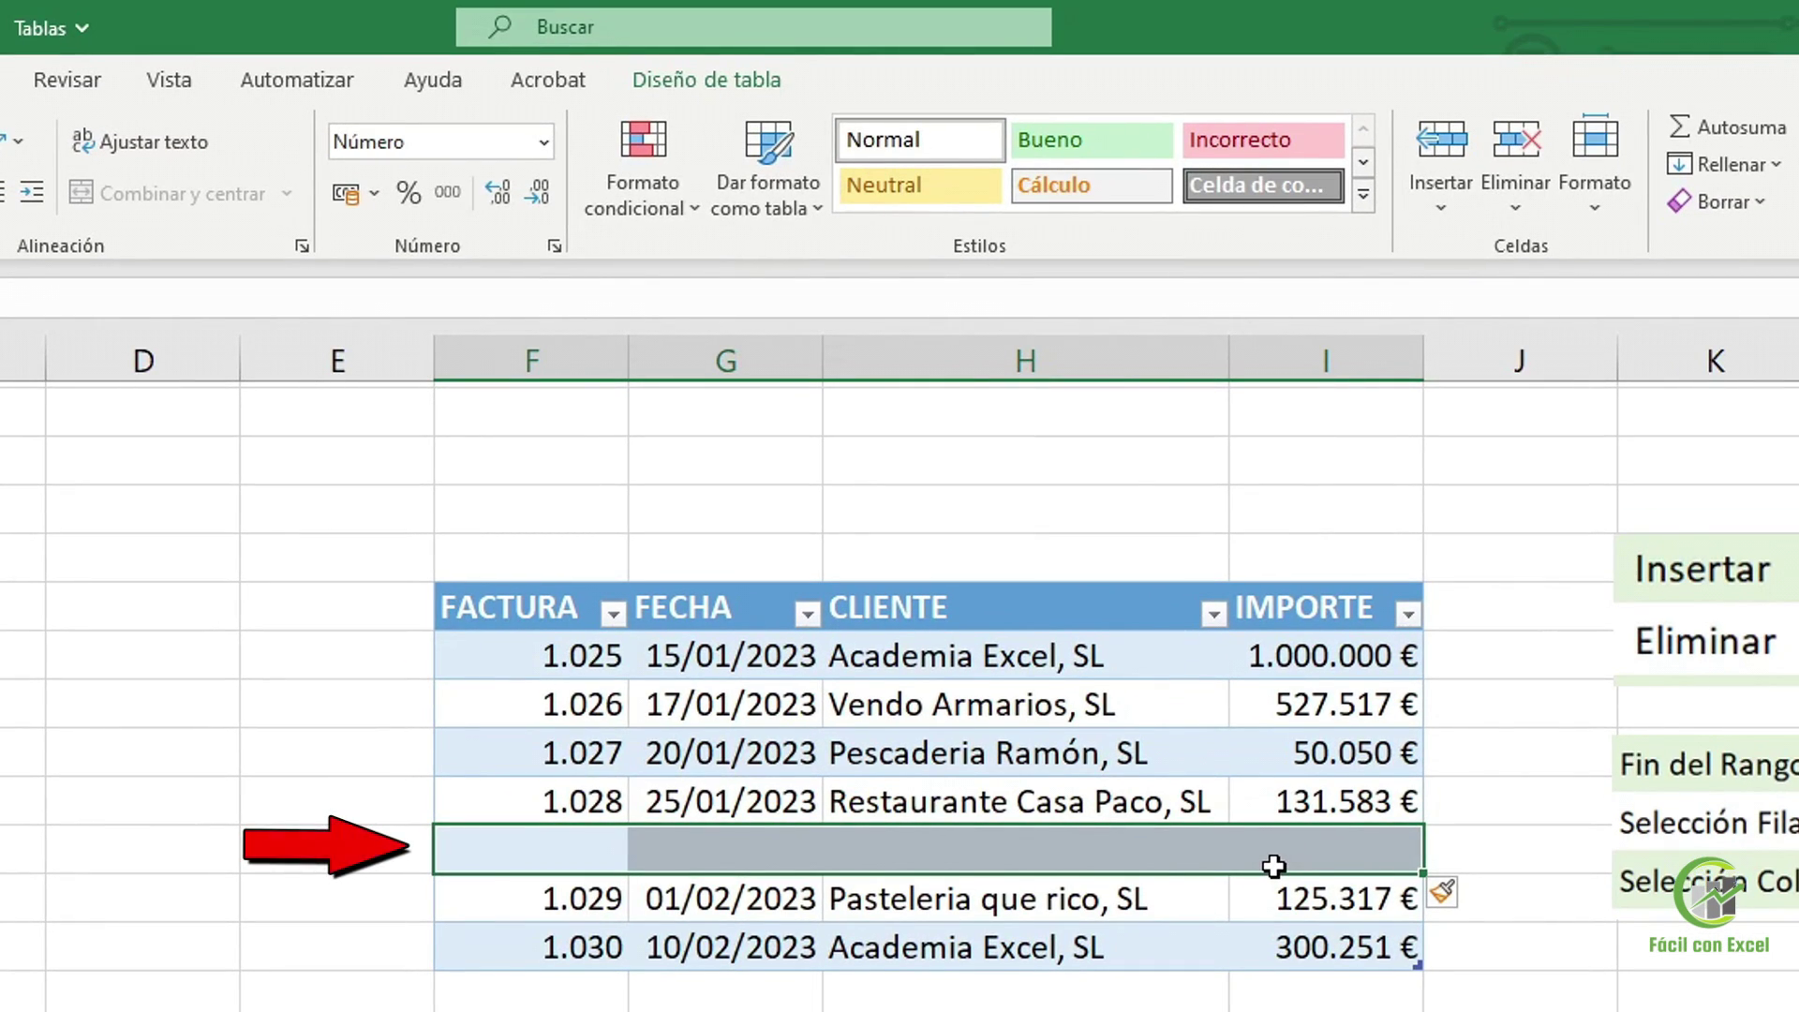
pyautogui.hotkey('ctrl', '-')
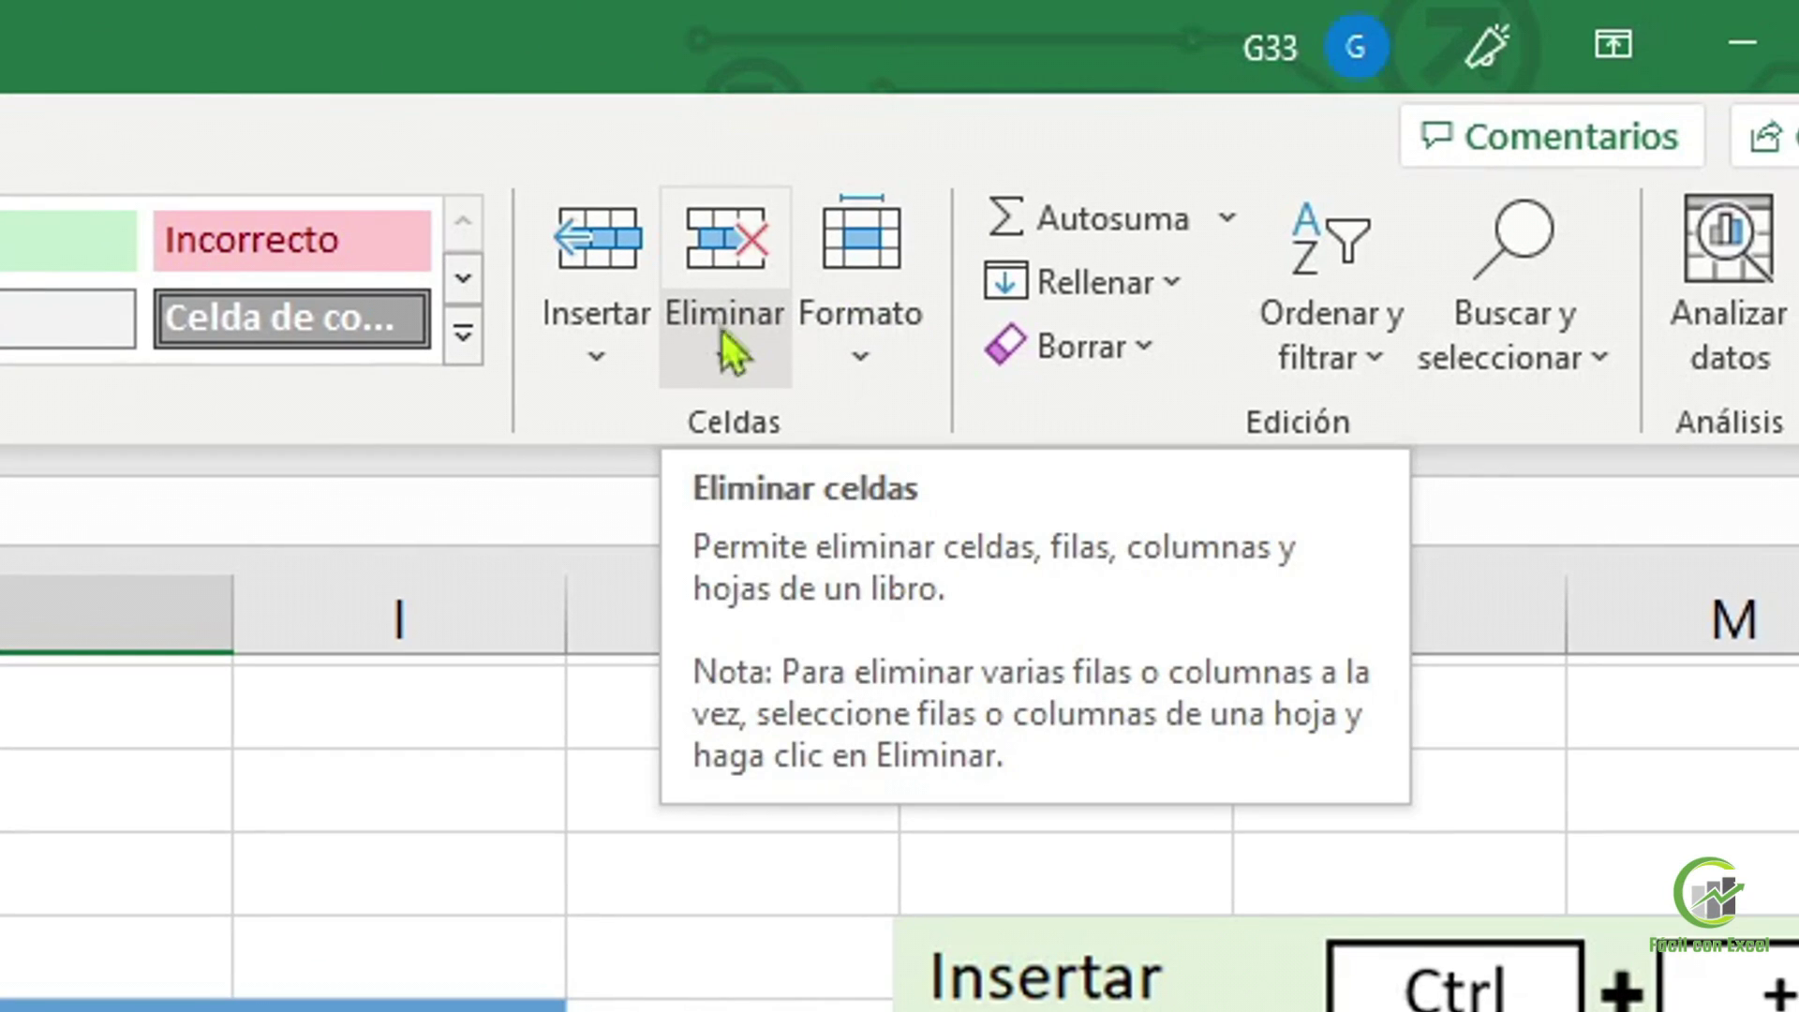
# Insert another table row above invoice 1.029 with Insertar filas de tabla encima, and remove it
pyautogui.click(630, 367)
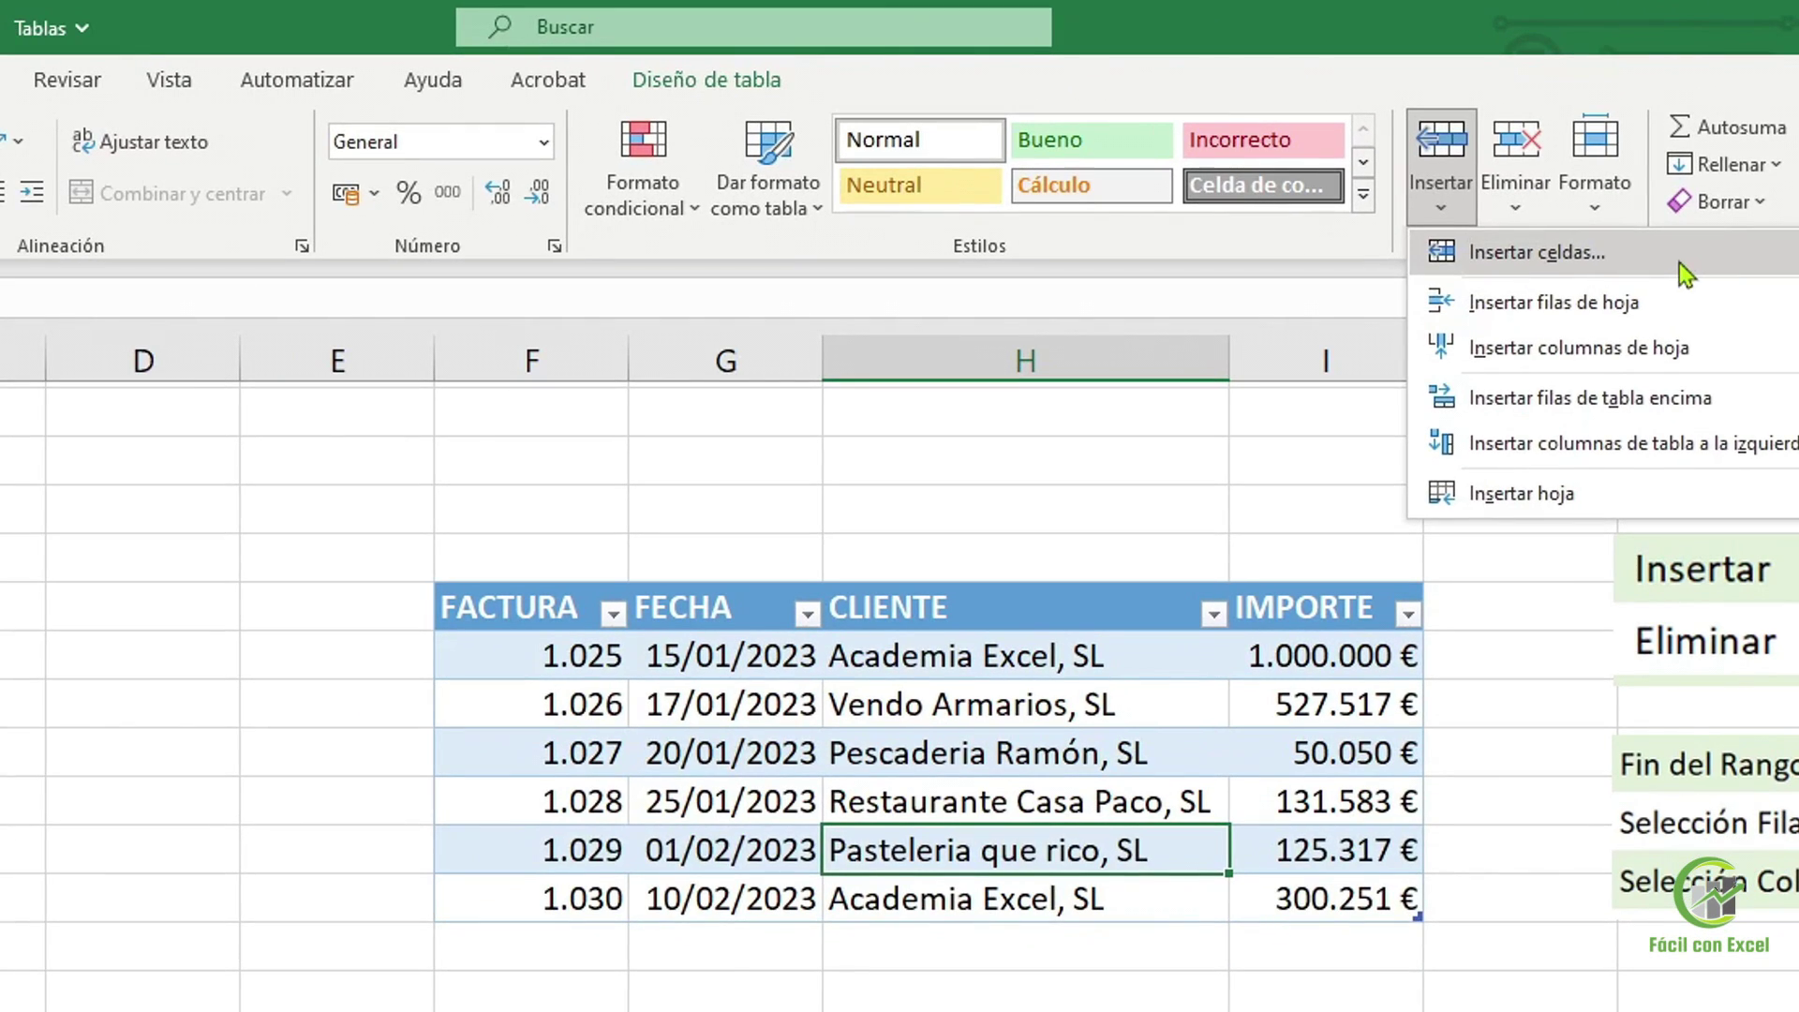
pyautogui.click(973, 447)
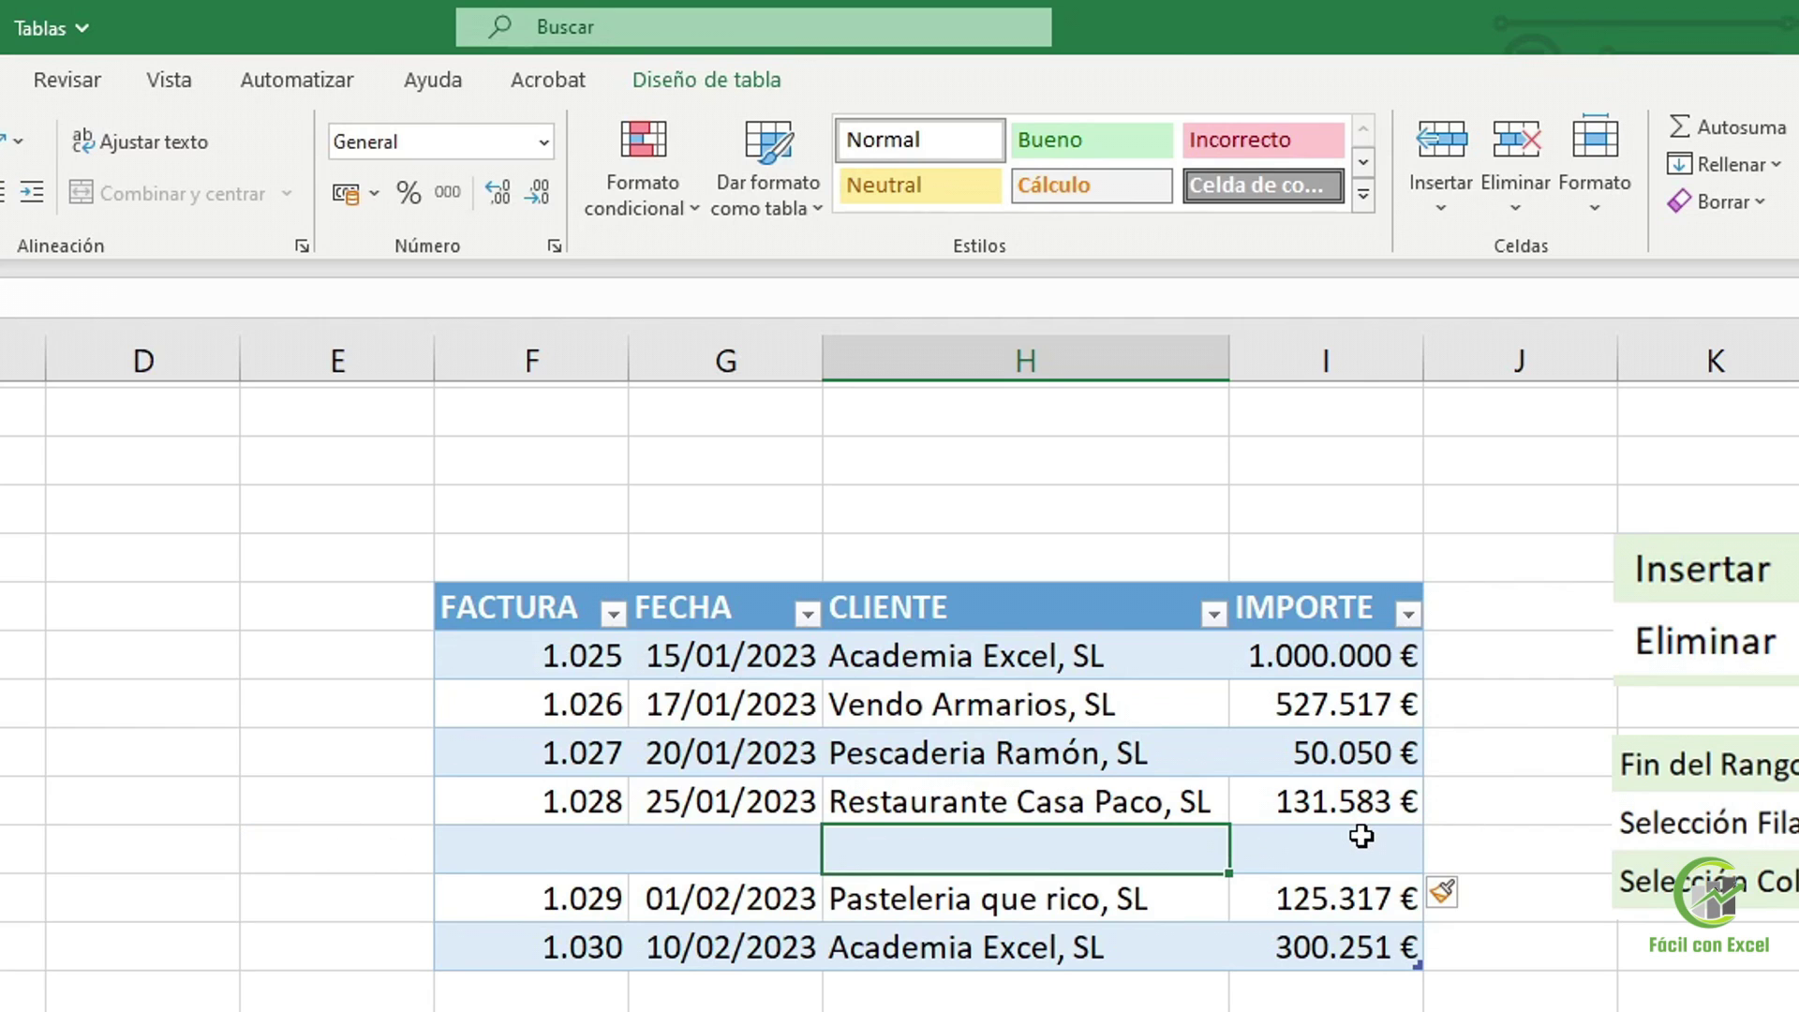
pyautogui.hotkey('ctrl', '-')
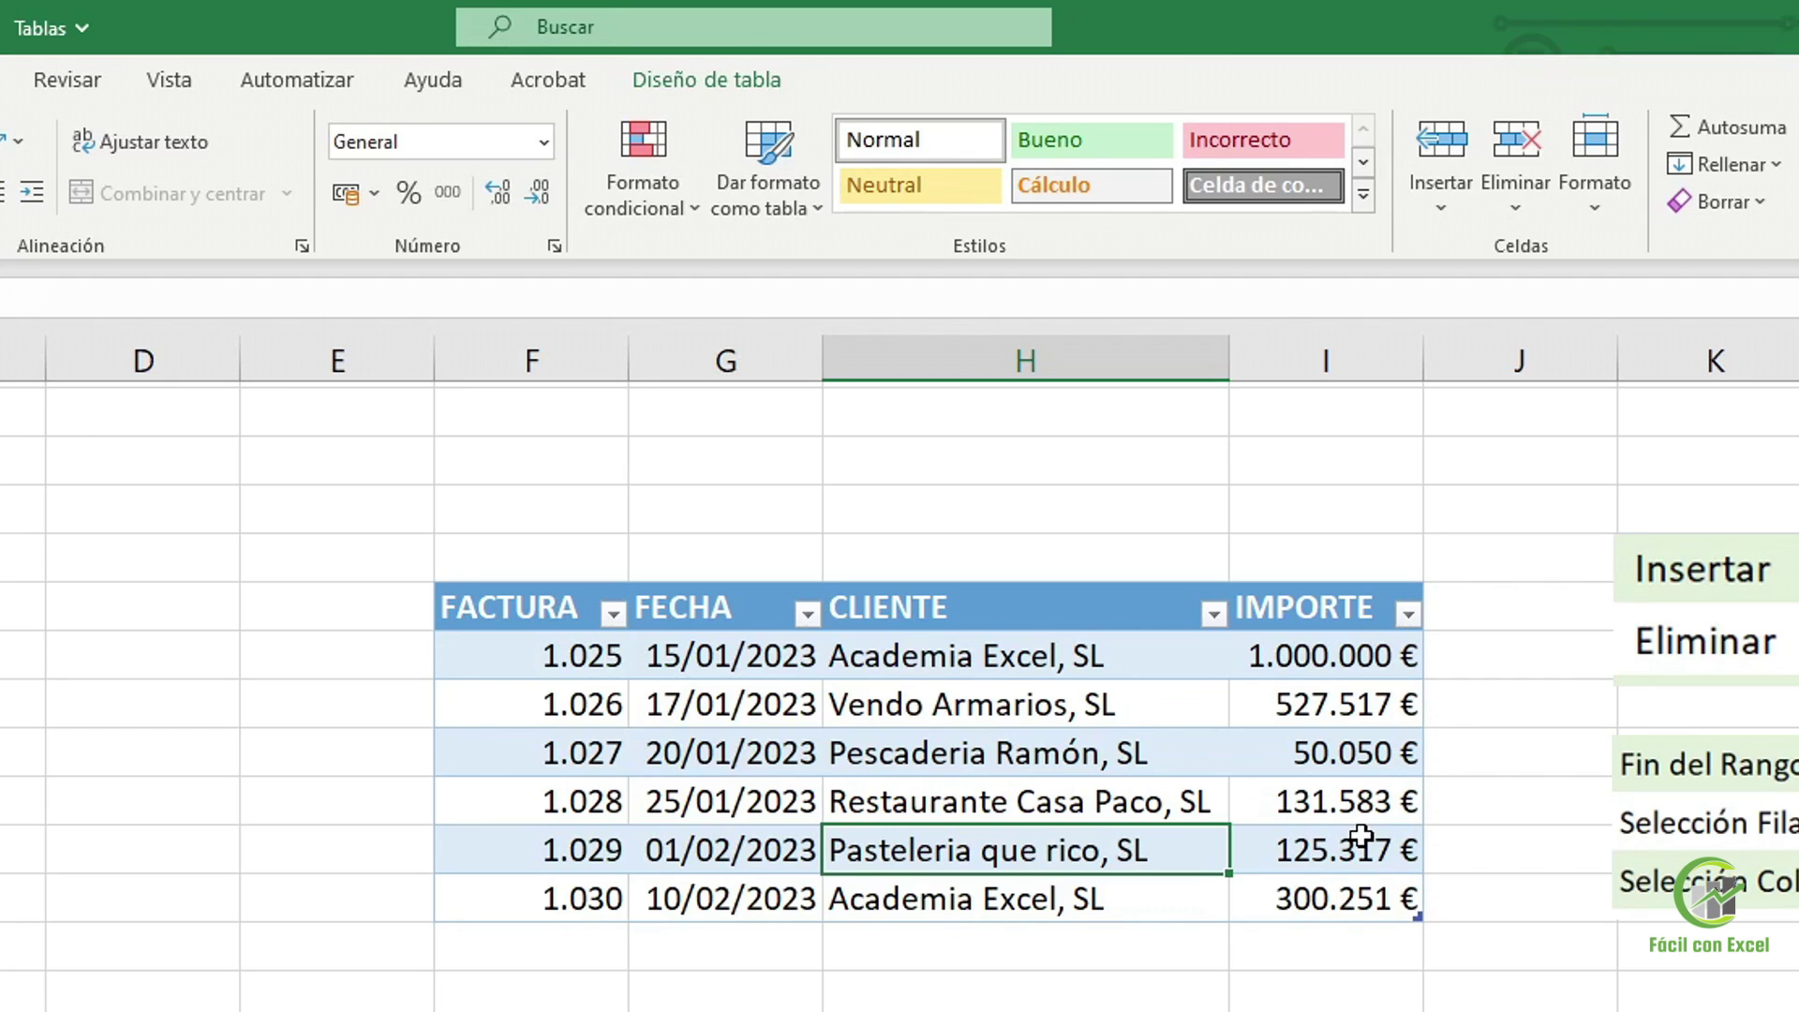
# Select the whole table row of invoice 1.029, insert a blank row above it, and delete the blank row
pyautogui.hotkey('shift', 'space')
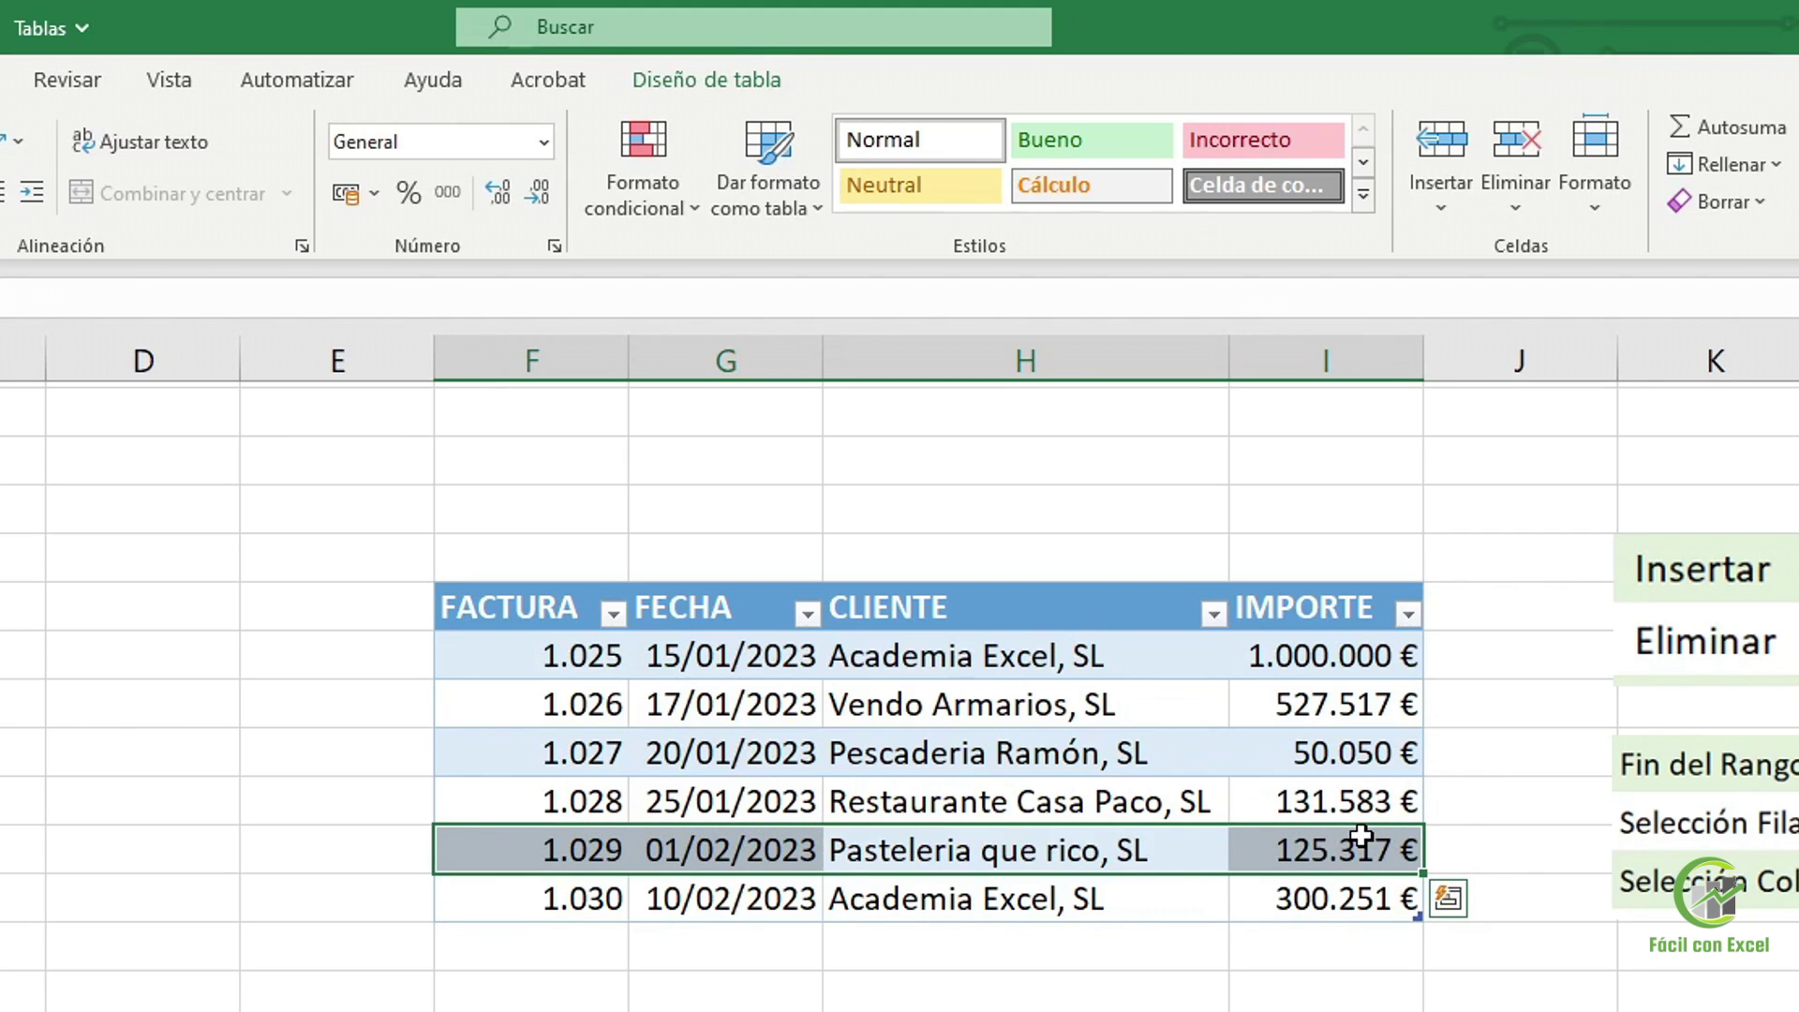
pyautogui.hotkey('ctrl', '+')
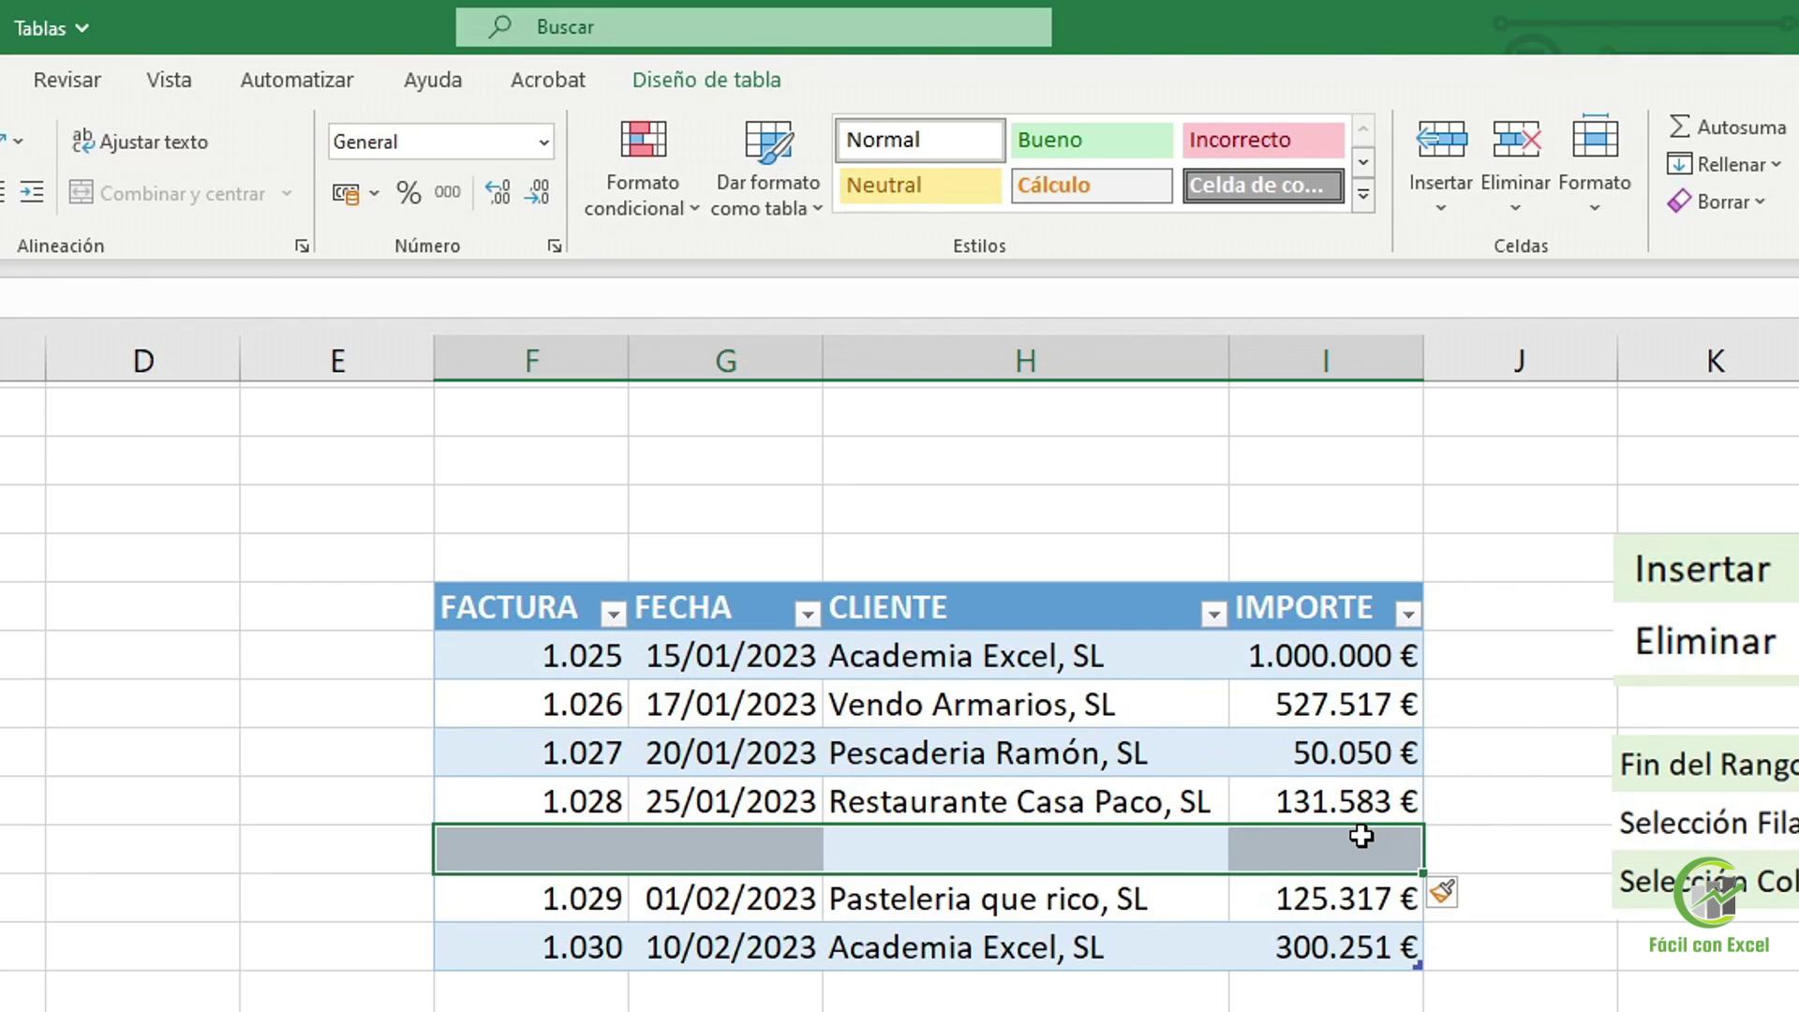
pyautogui.hotkey('ctrl', '-')
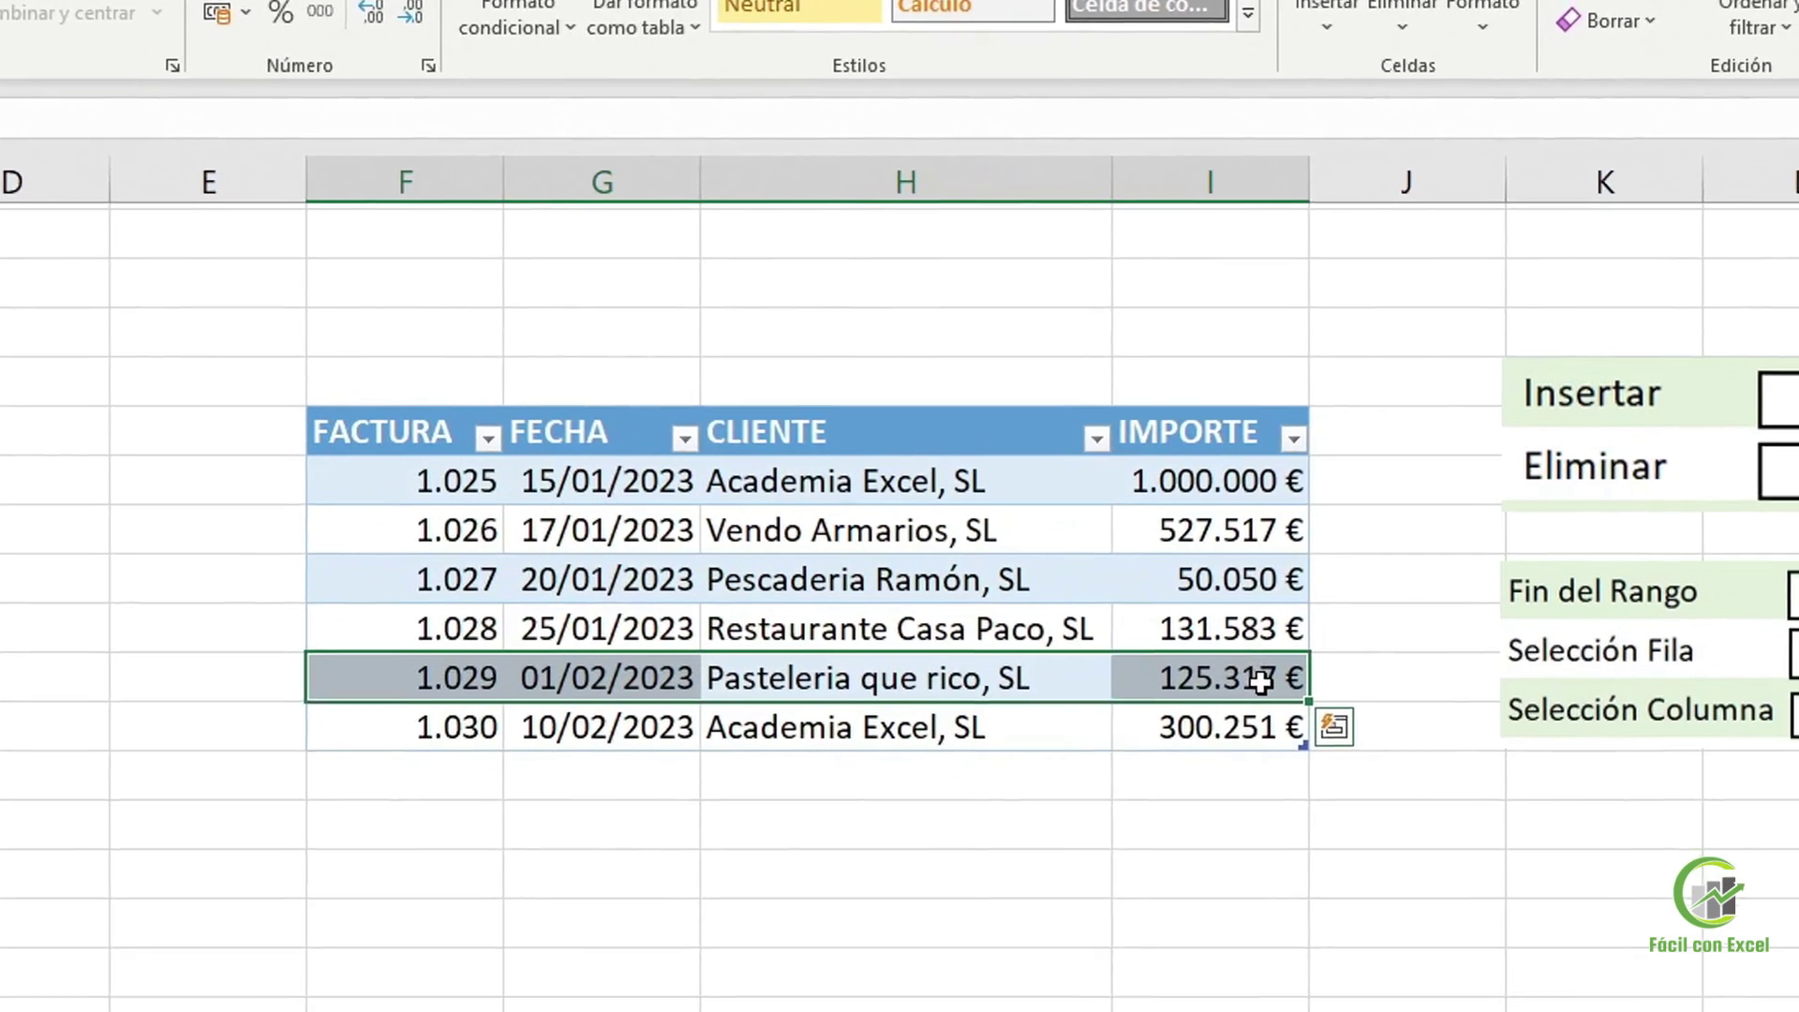
# Examine the available options for deleting cells, rows and columns with invoice 1.029's table row selected
pyautogui.rightClick(1360, 834)
pyautogui.moveTo(1370, 755)
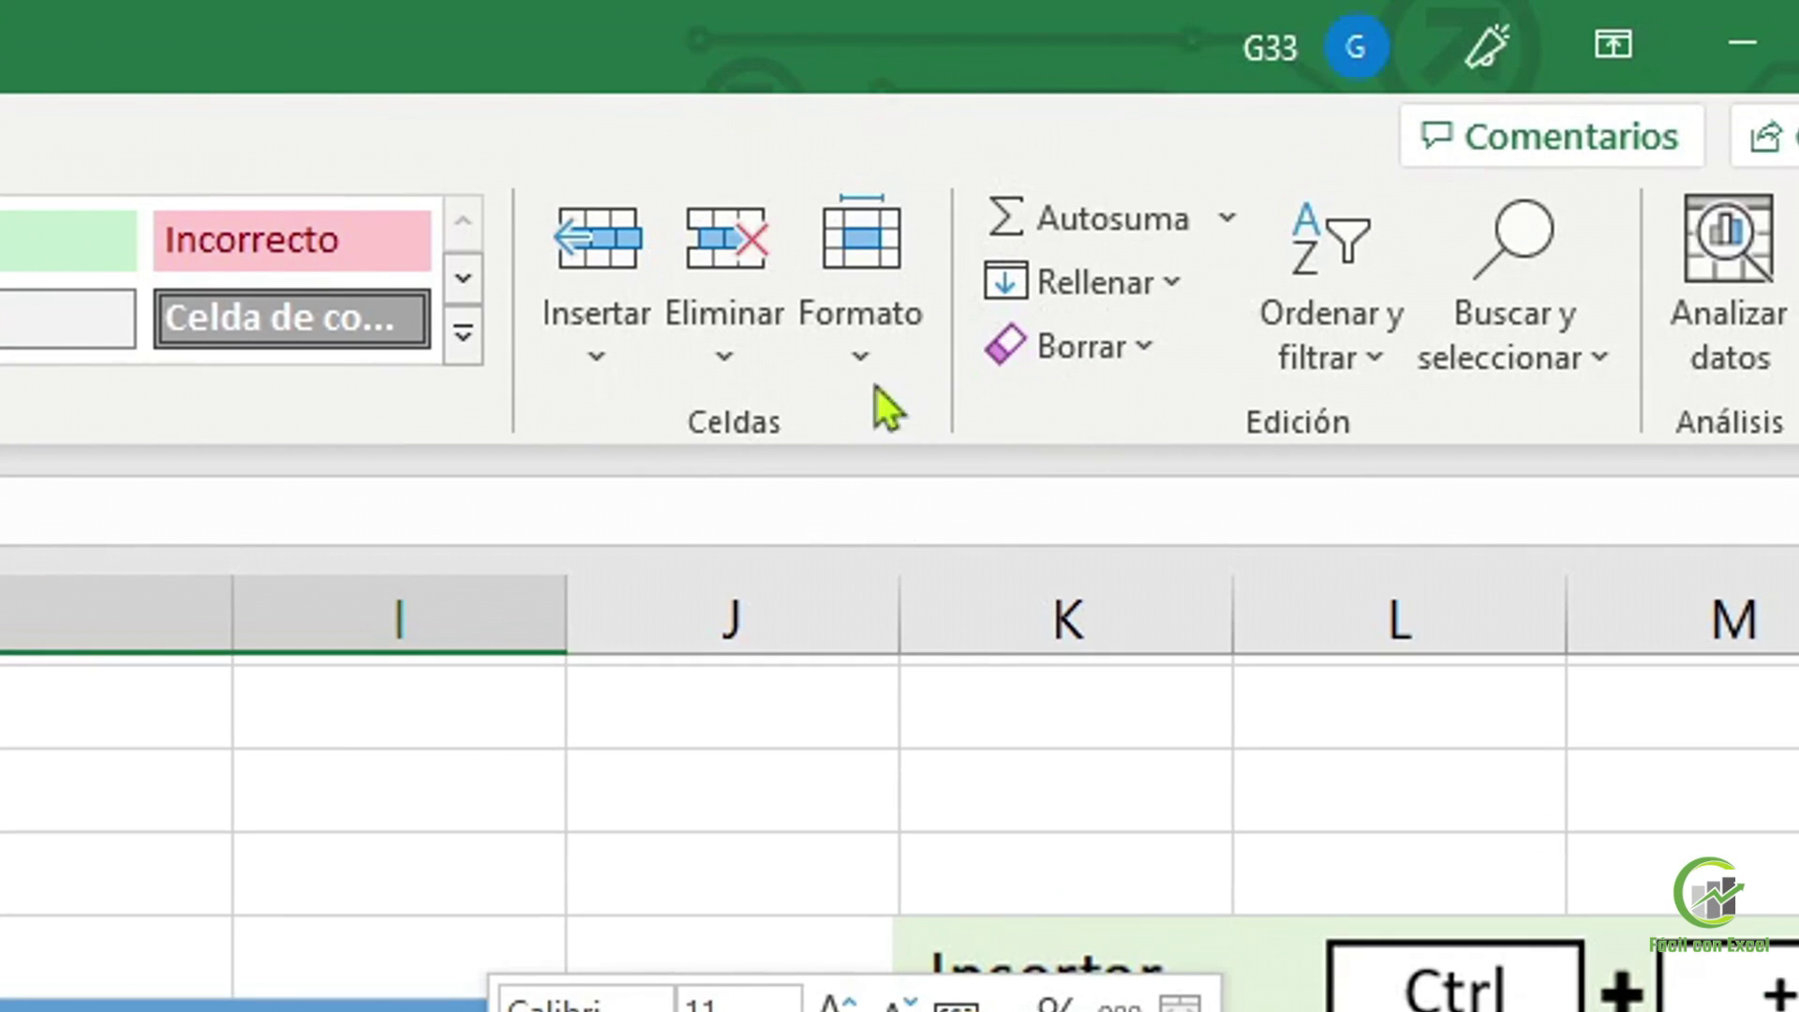
pyautogui.click(735, 352)
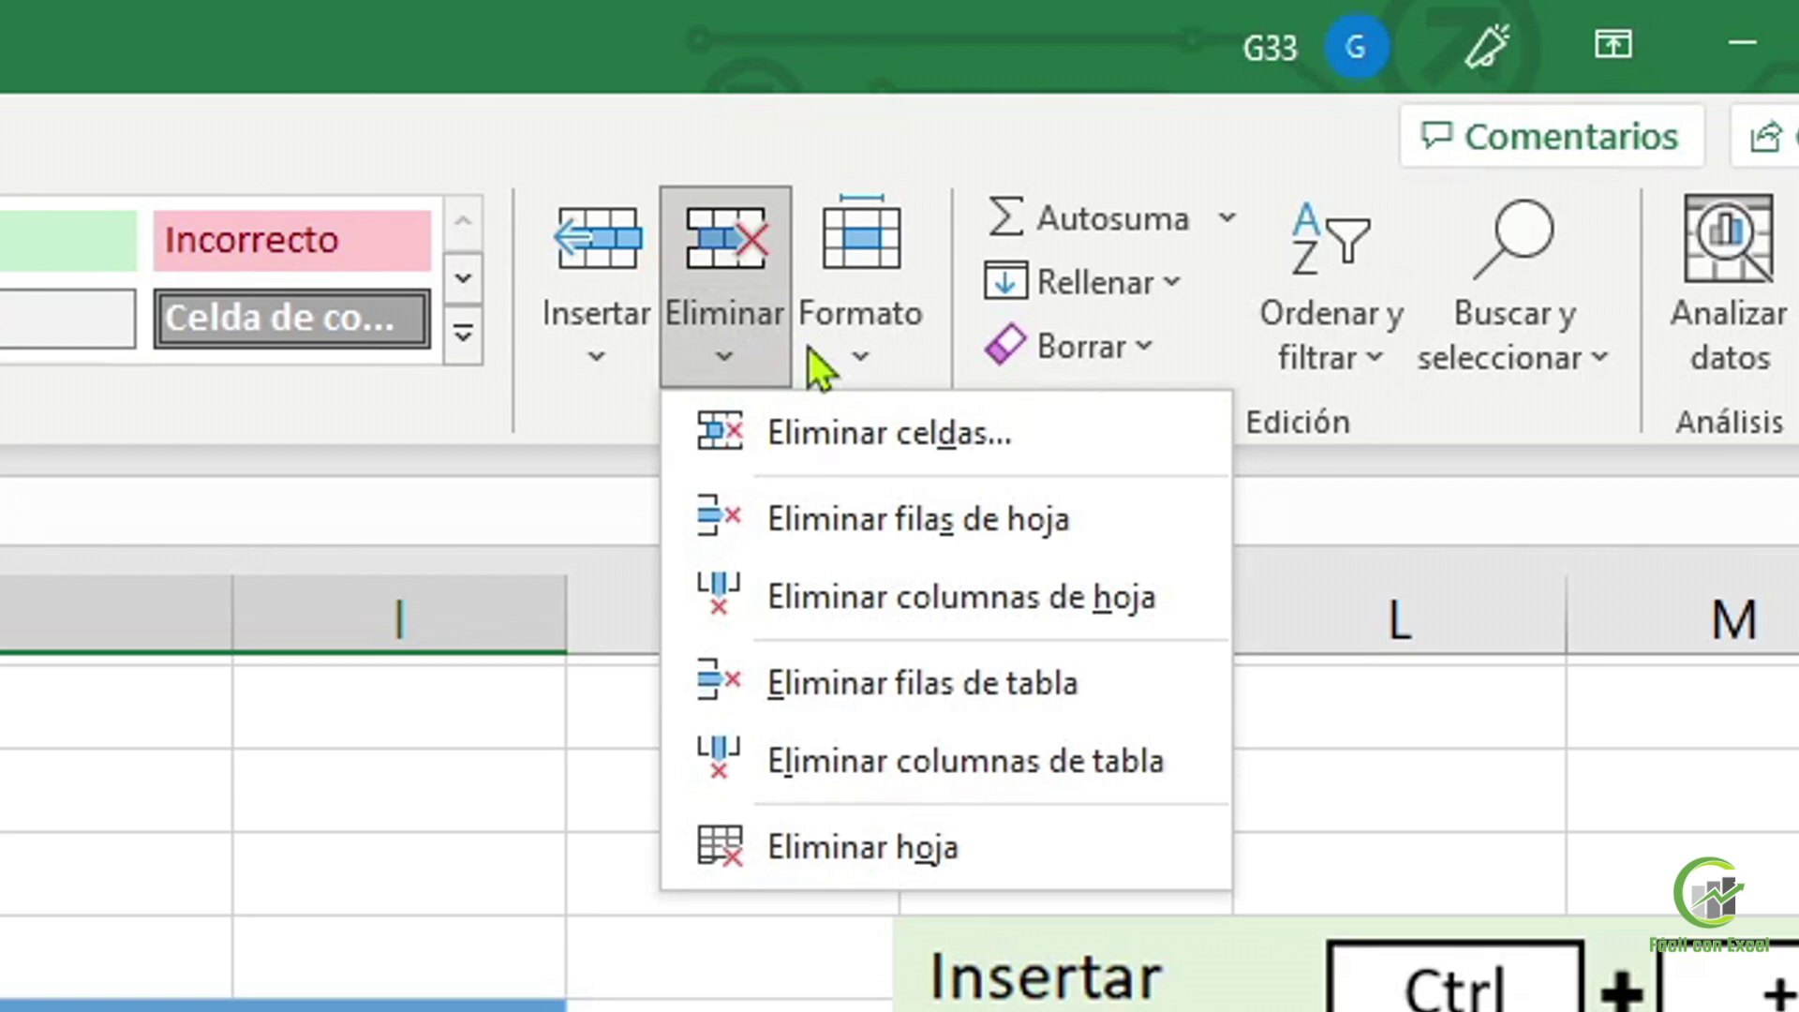
pyautogui.click(815, 520)
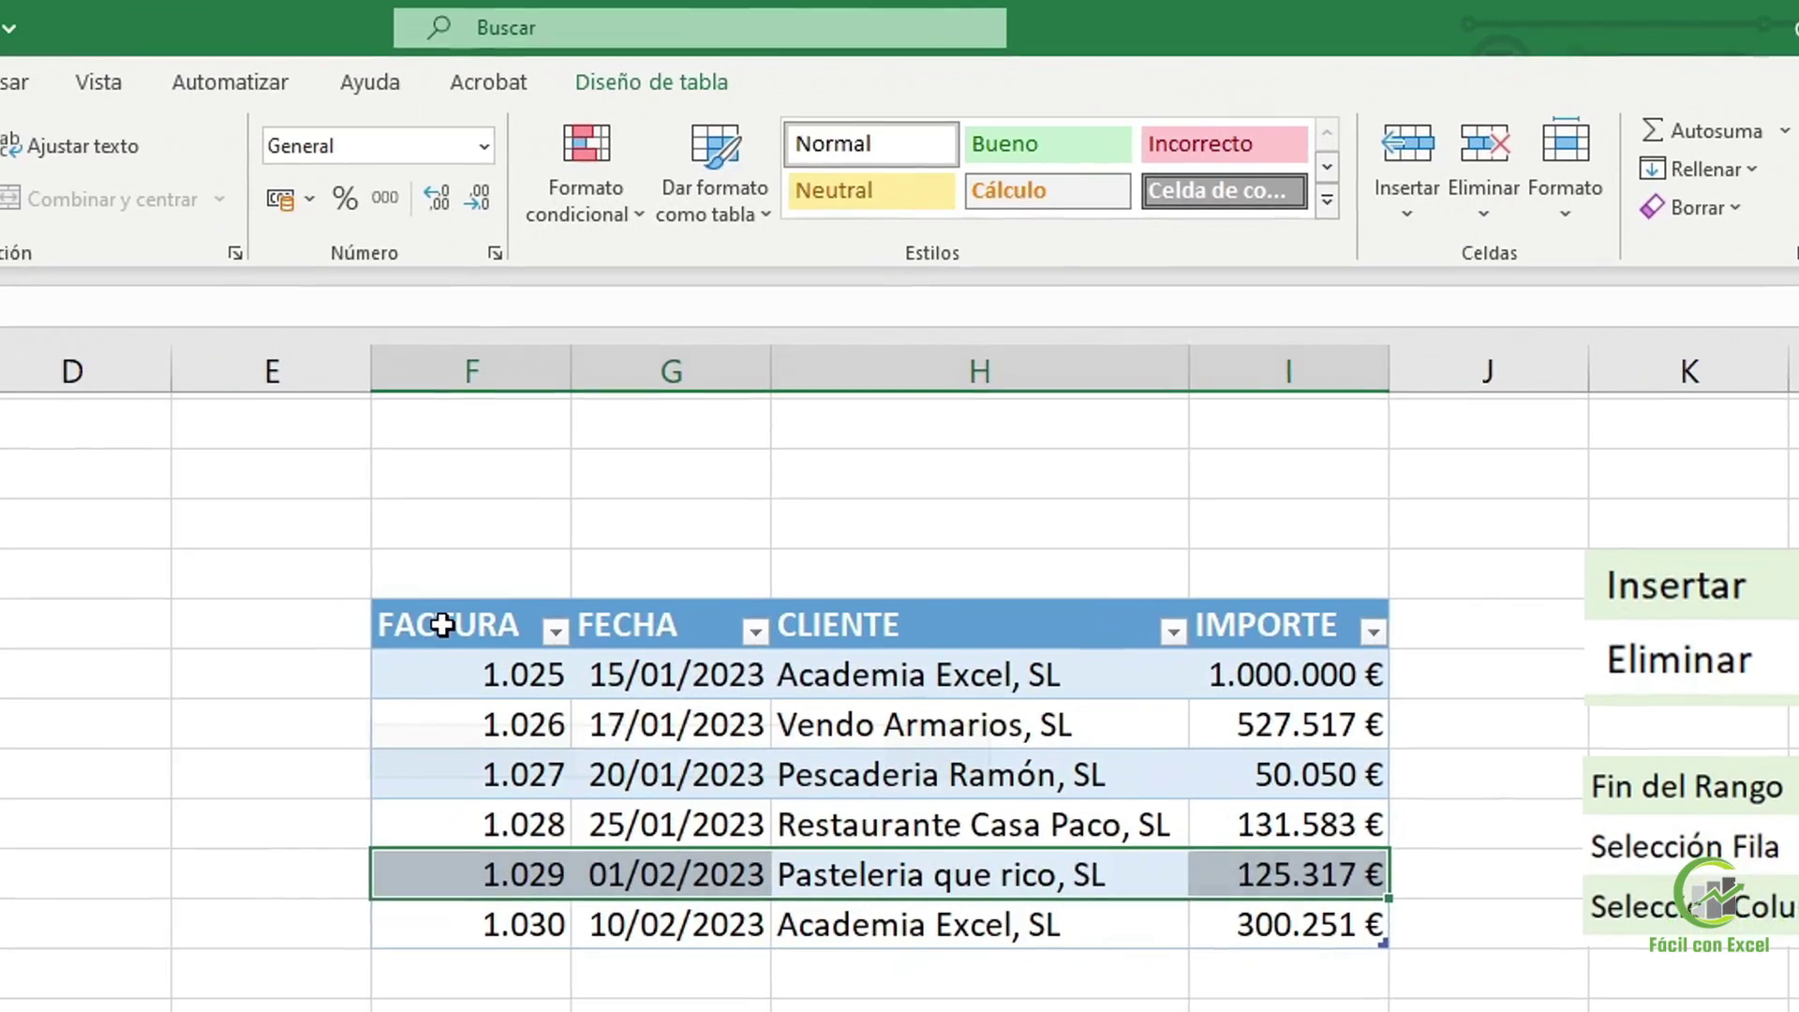
# Jump around the edges of the invoice table from corner to corner, starting at the FACTURA header
pyautogui.click(503, 607)
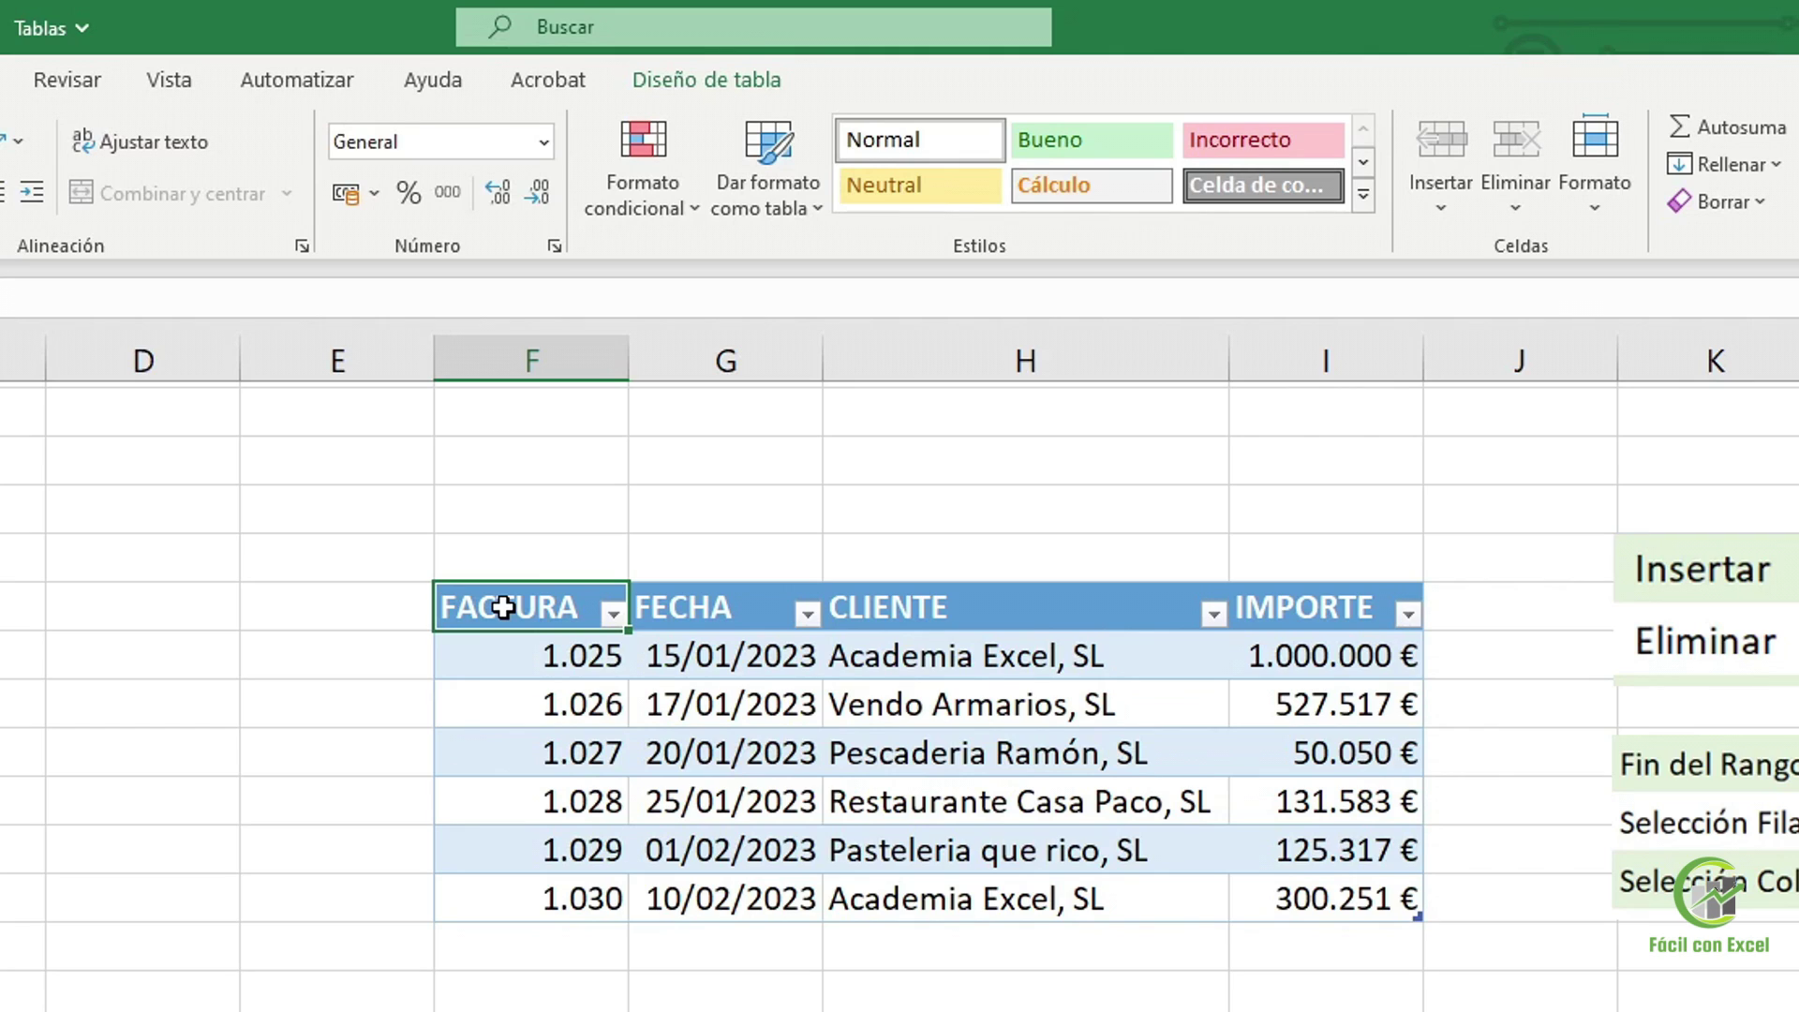
pyautogui.hotkey('ctrl', 'Right')
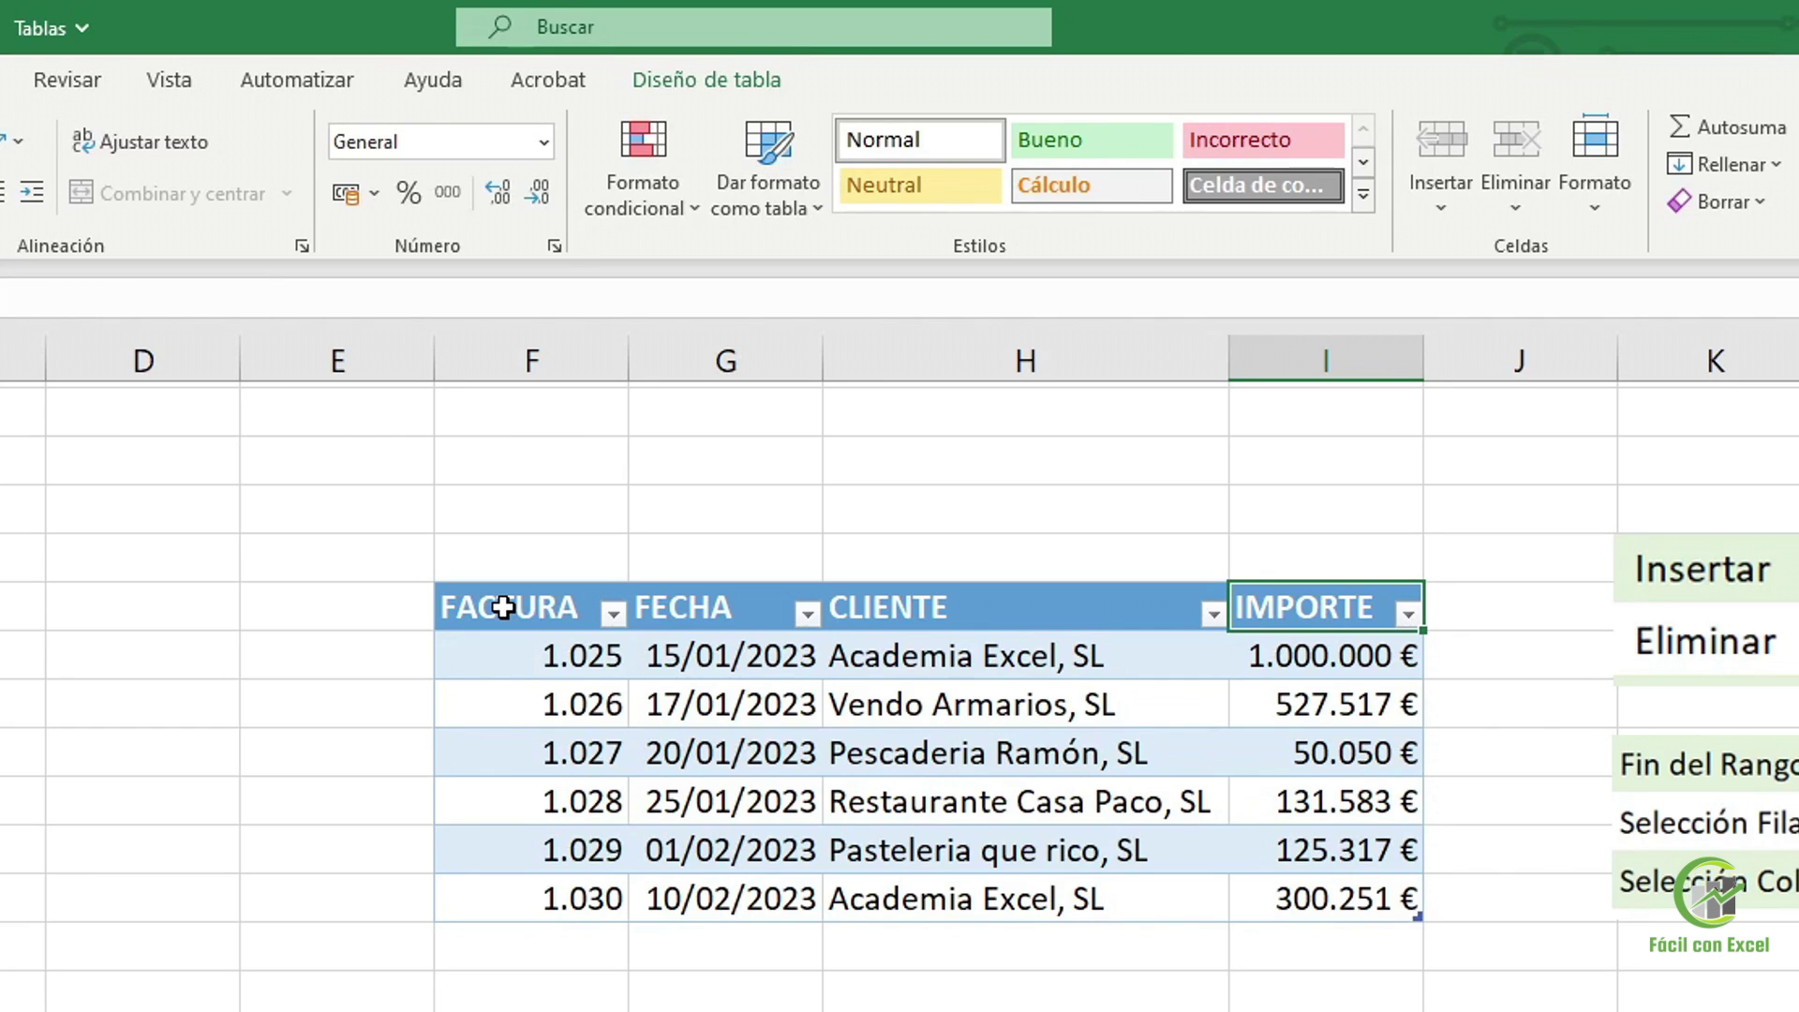
pyautogui.hotkey('ctrl', 'Down')
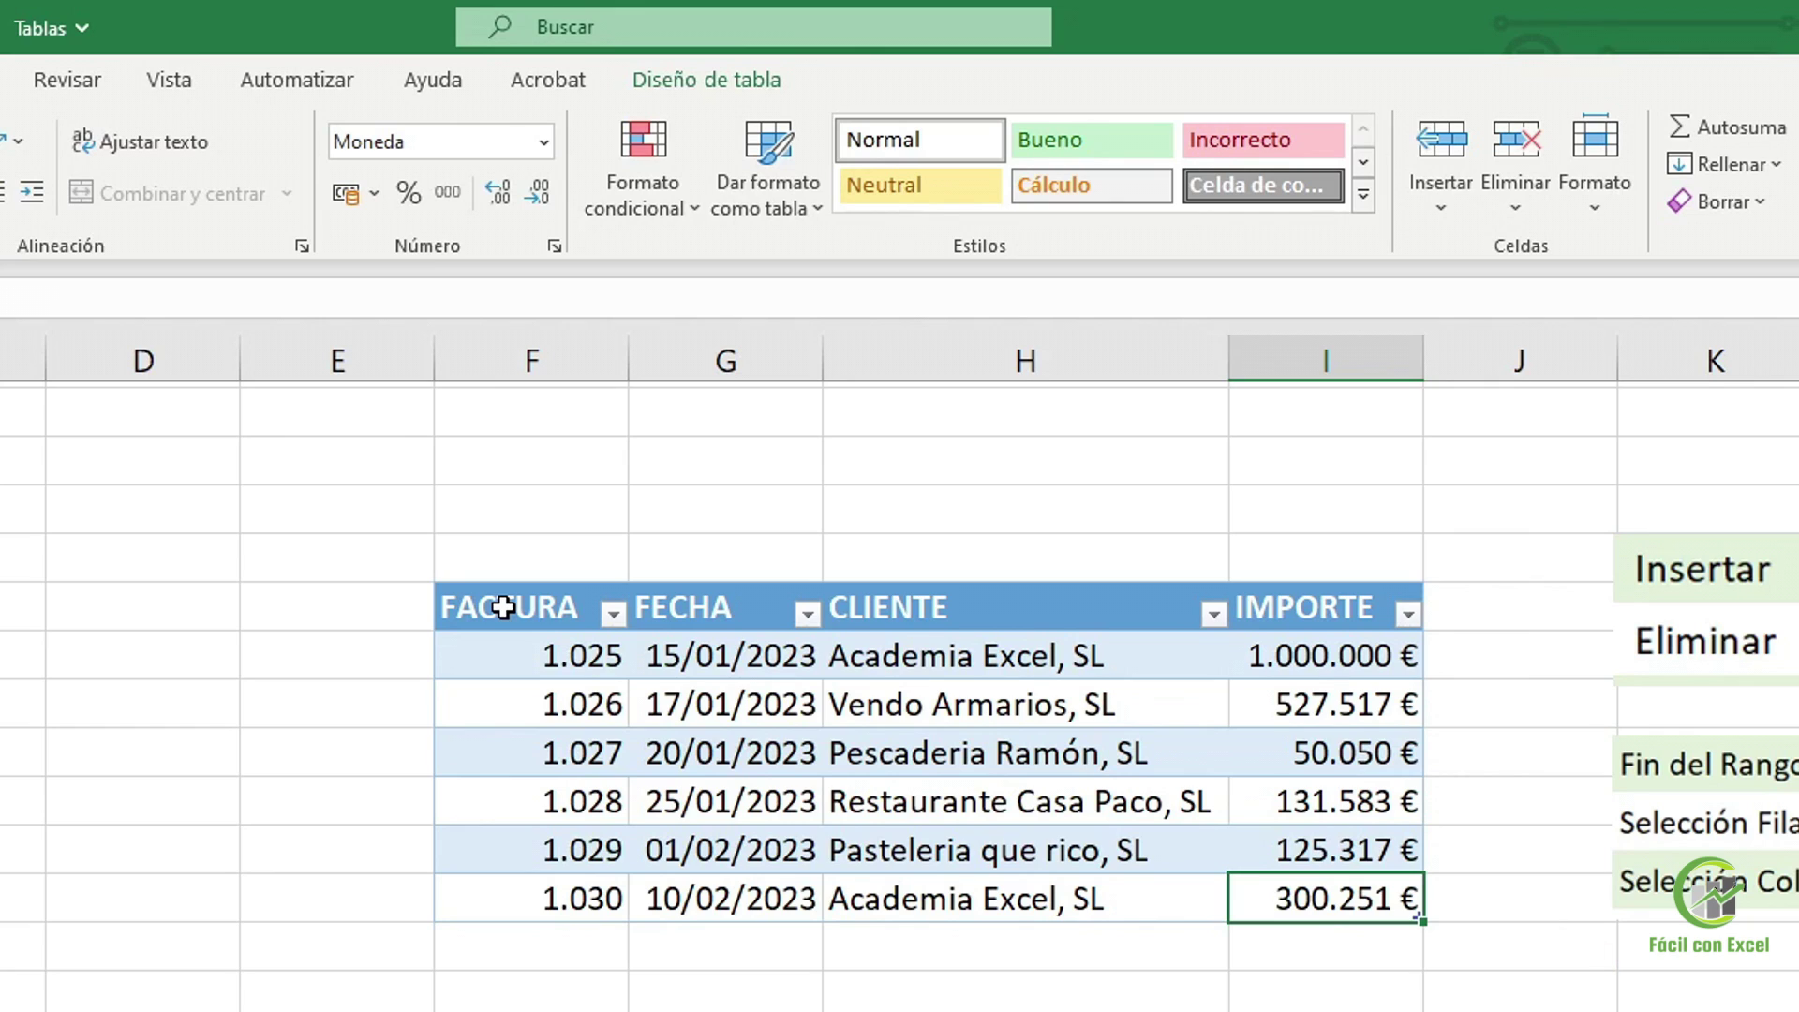
pyautogui.hotkey('ctrl', 'Left')
pyautogui.hotkey('ctrl', 'Up')
pyautogui.hotkey('ctrl', 'Right')
pyautogui.hotkey('ctrl', 'Down')
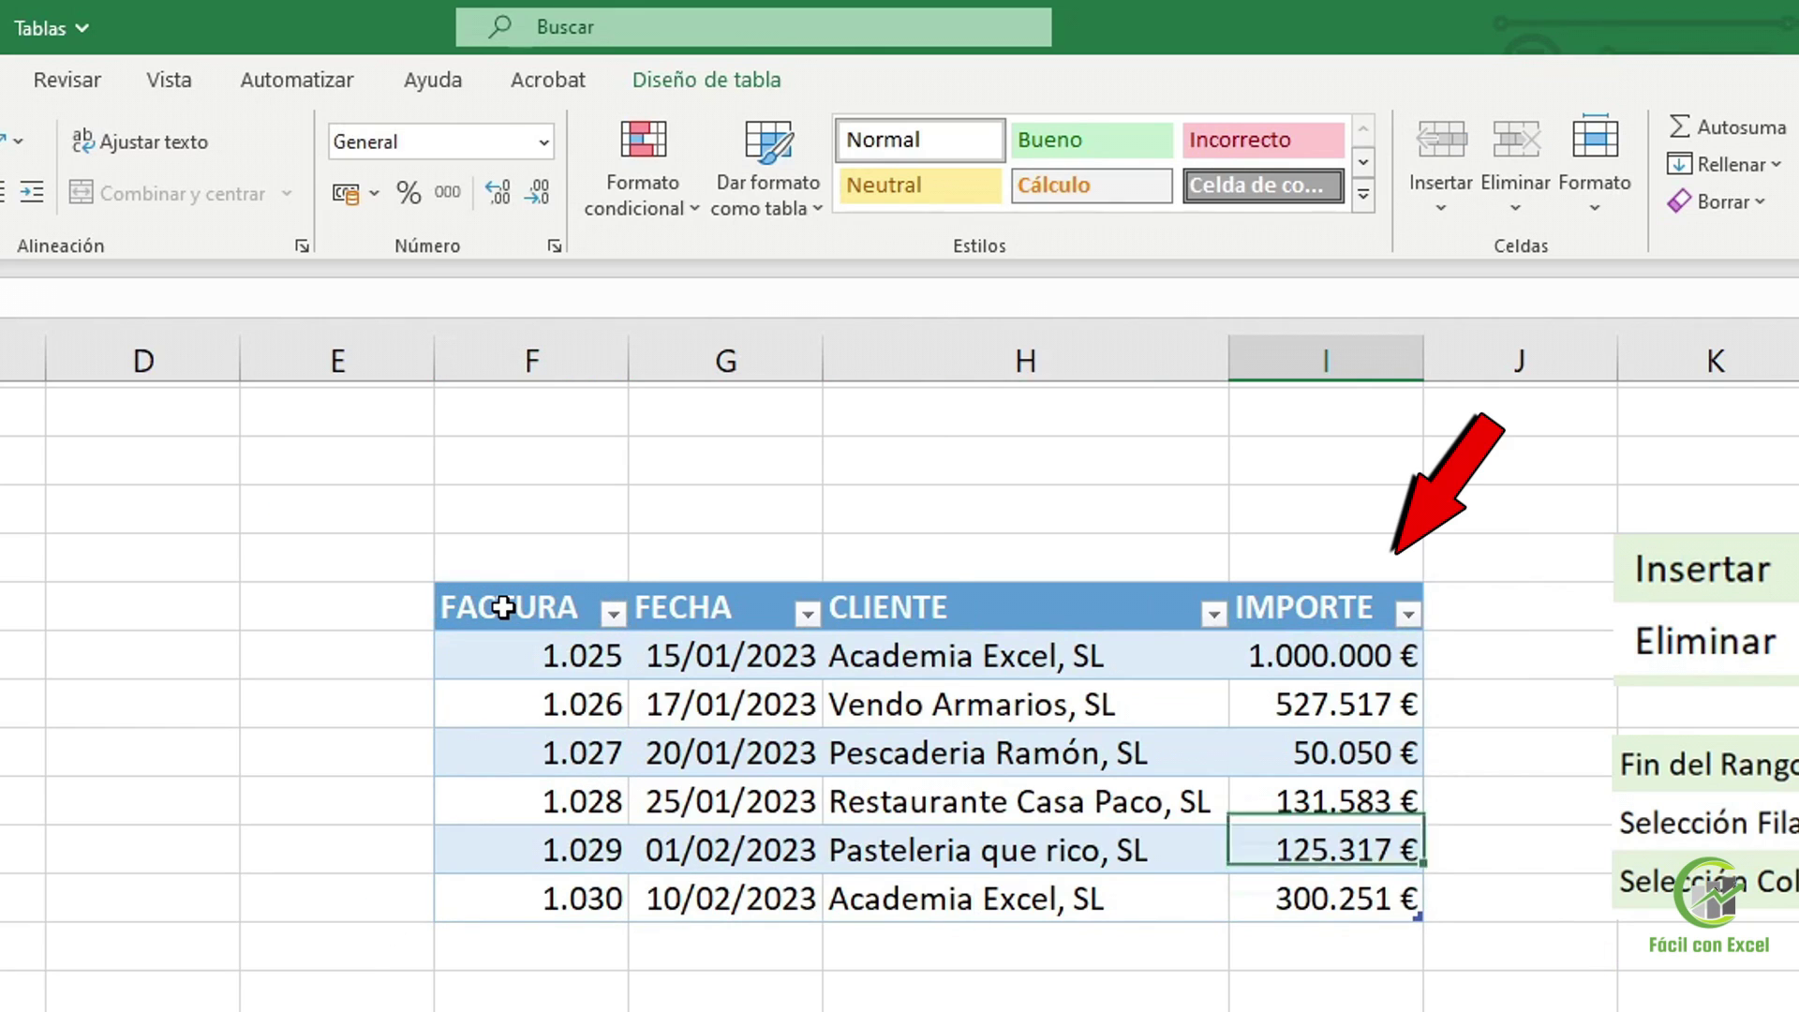
pyautogui.hotkey('ctrl', 'Left')
pyautogui.hotkey('ctrl', 'Up')
pyautogui.hotkey('ctrl', 'Right')
pyautogui.hotkey('ctrl', 'Down')
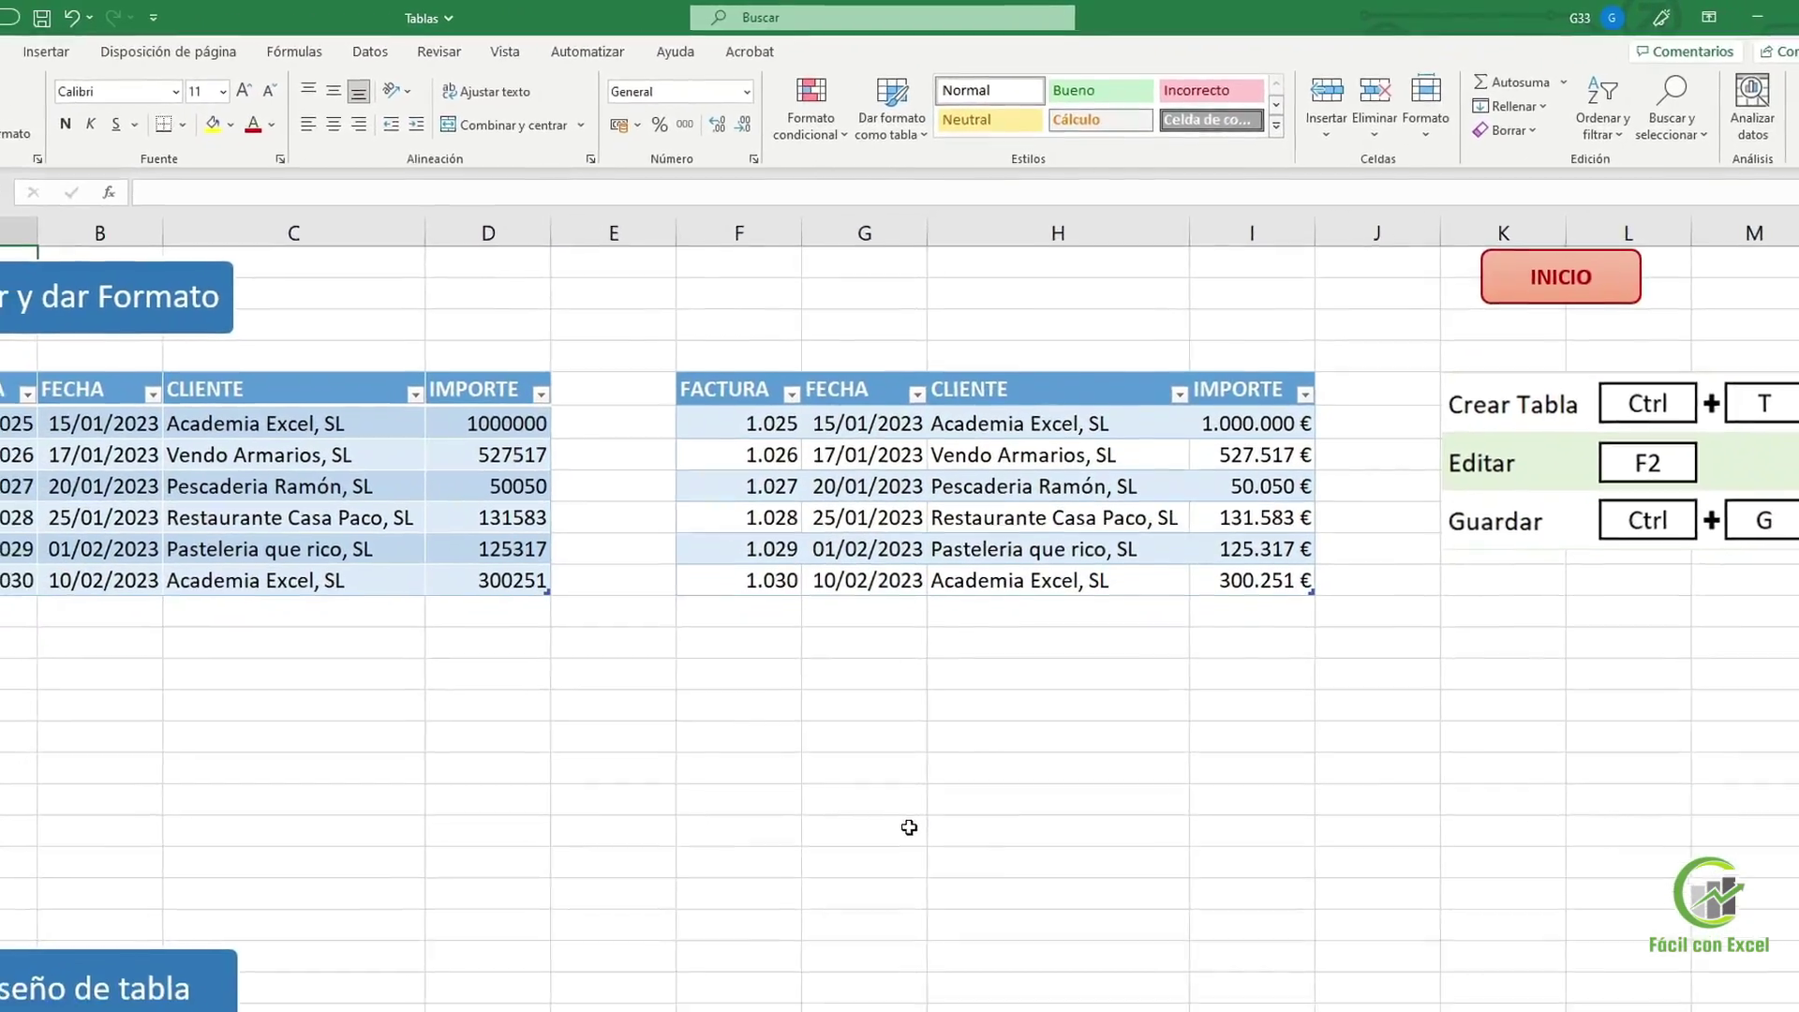
# Return to the Inicio sheet and open the DATOS section
pyautogui.click(1593, 277)
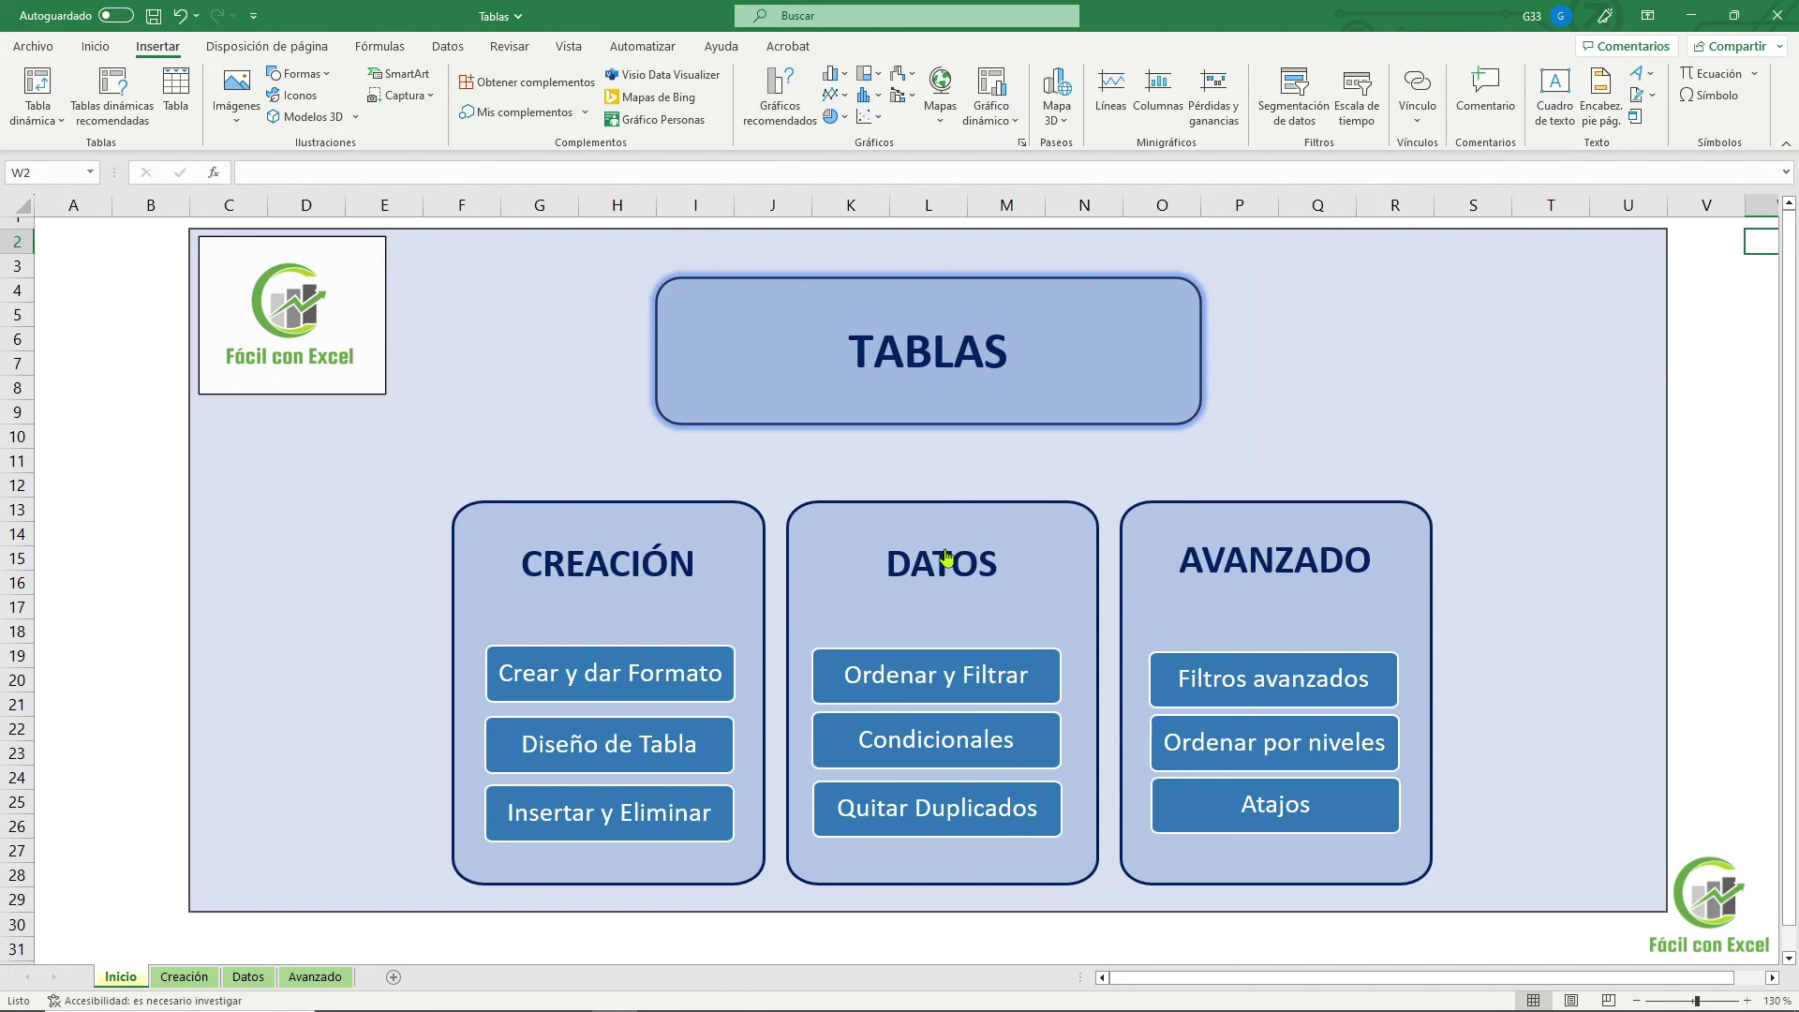
pyautogui.click(945, 560)
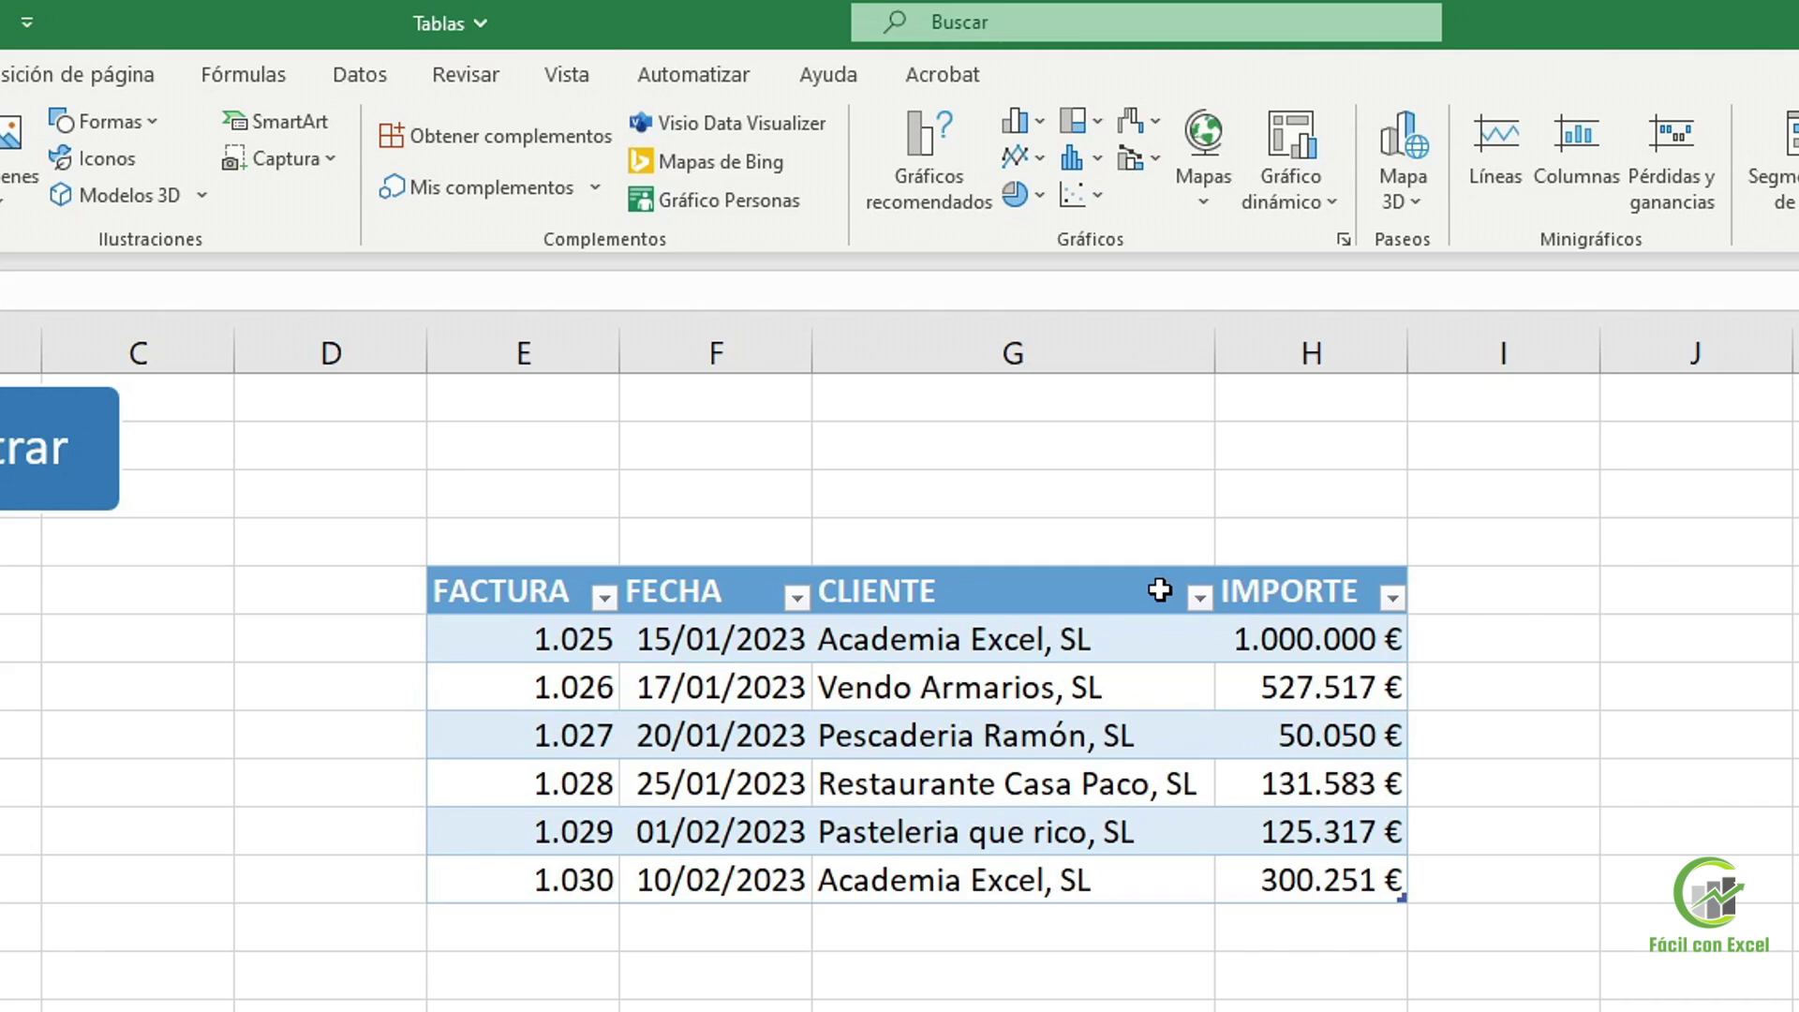
# Sort the invoice table by the CLIENTE column from A to Z
pyautogui.click(1190, 602)
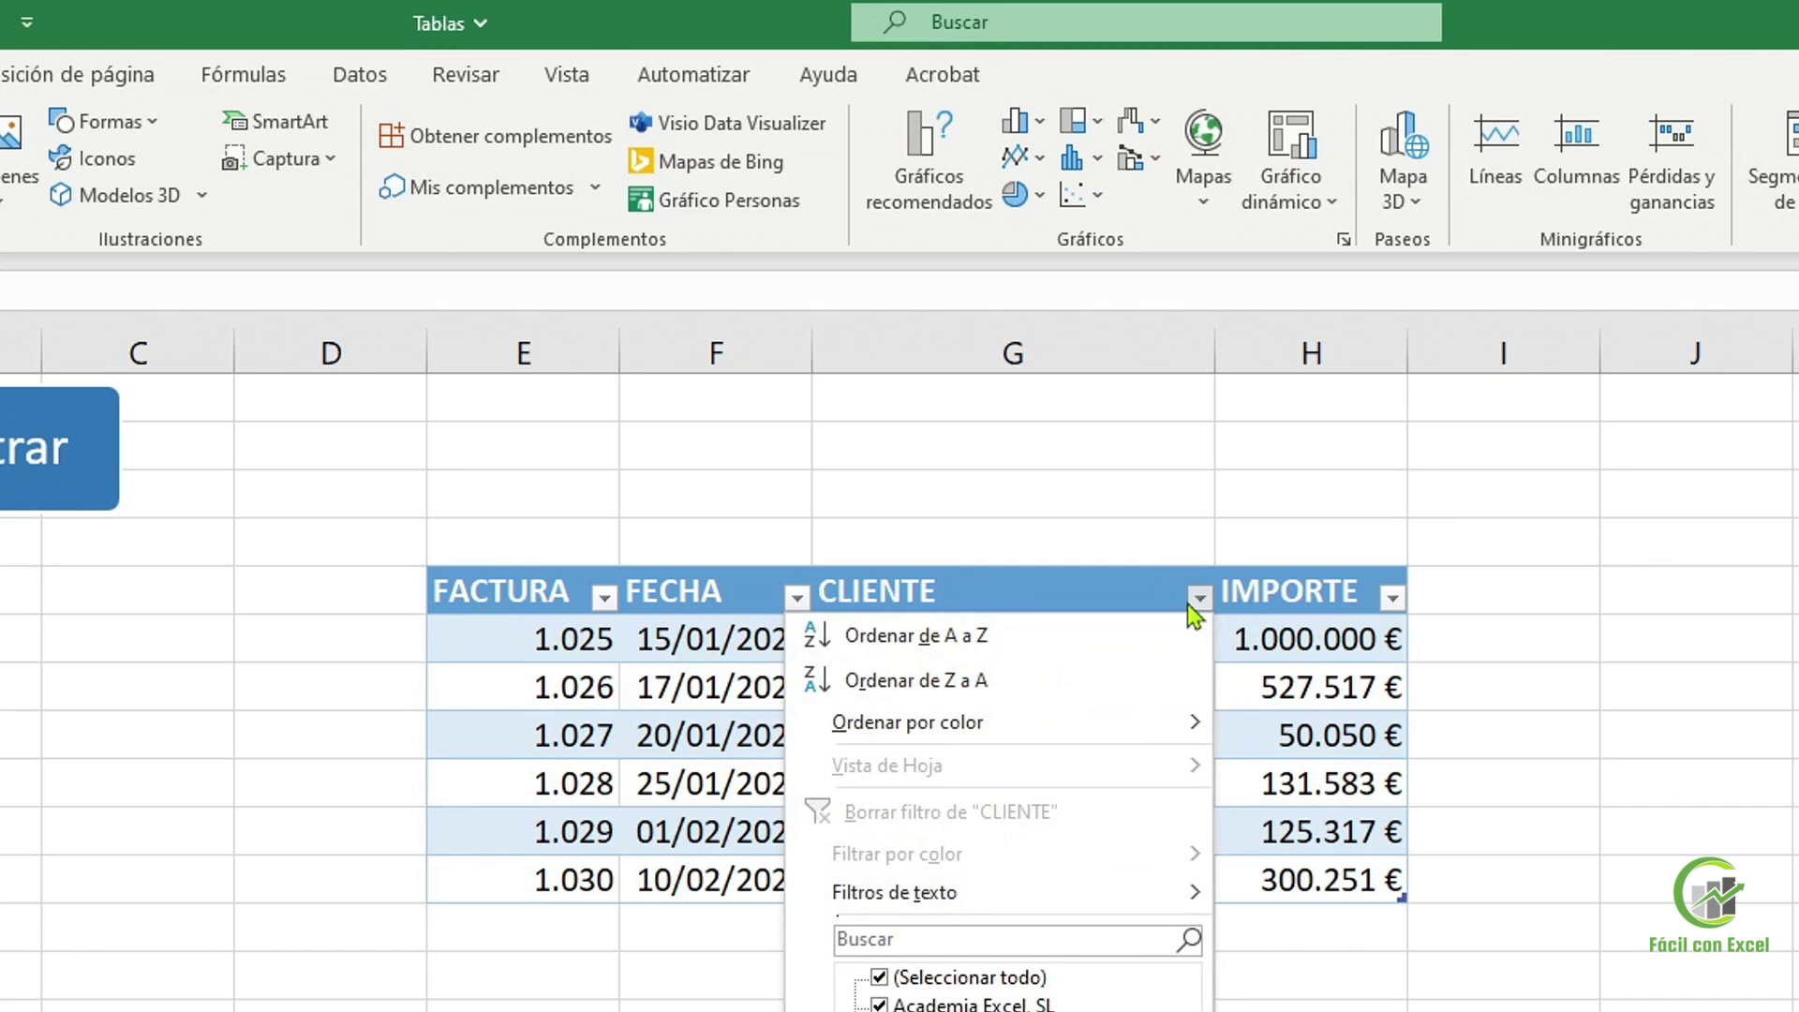
pyautogui.click(1080, 647)
pyautogui.click(1075, 638)
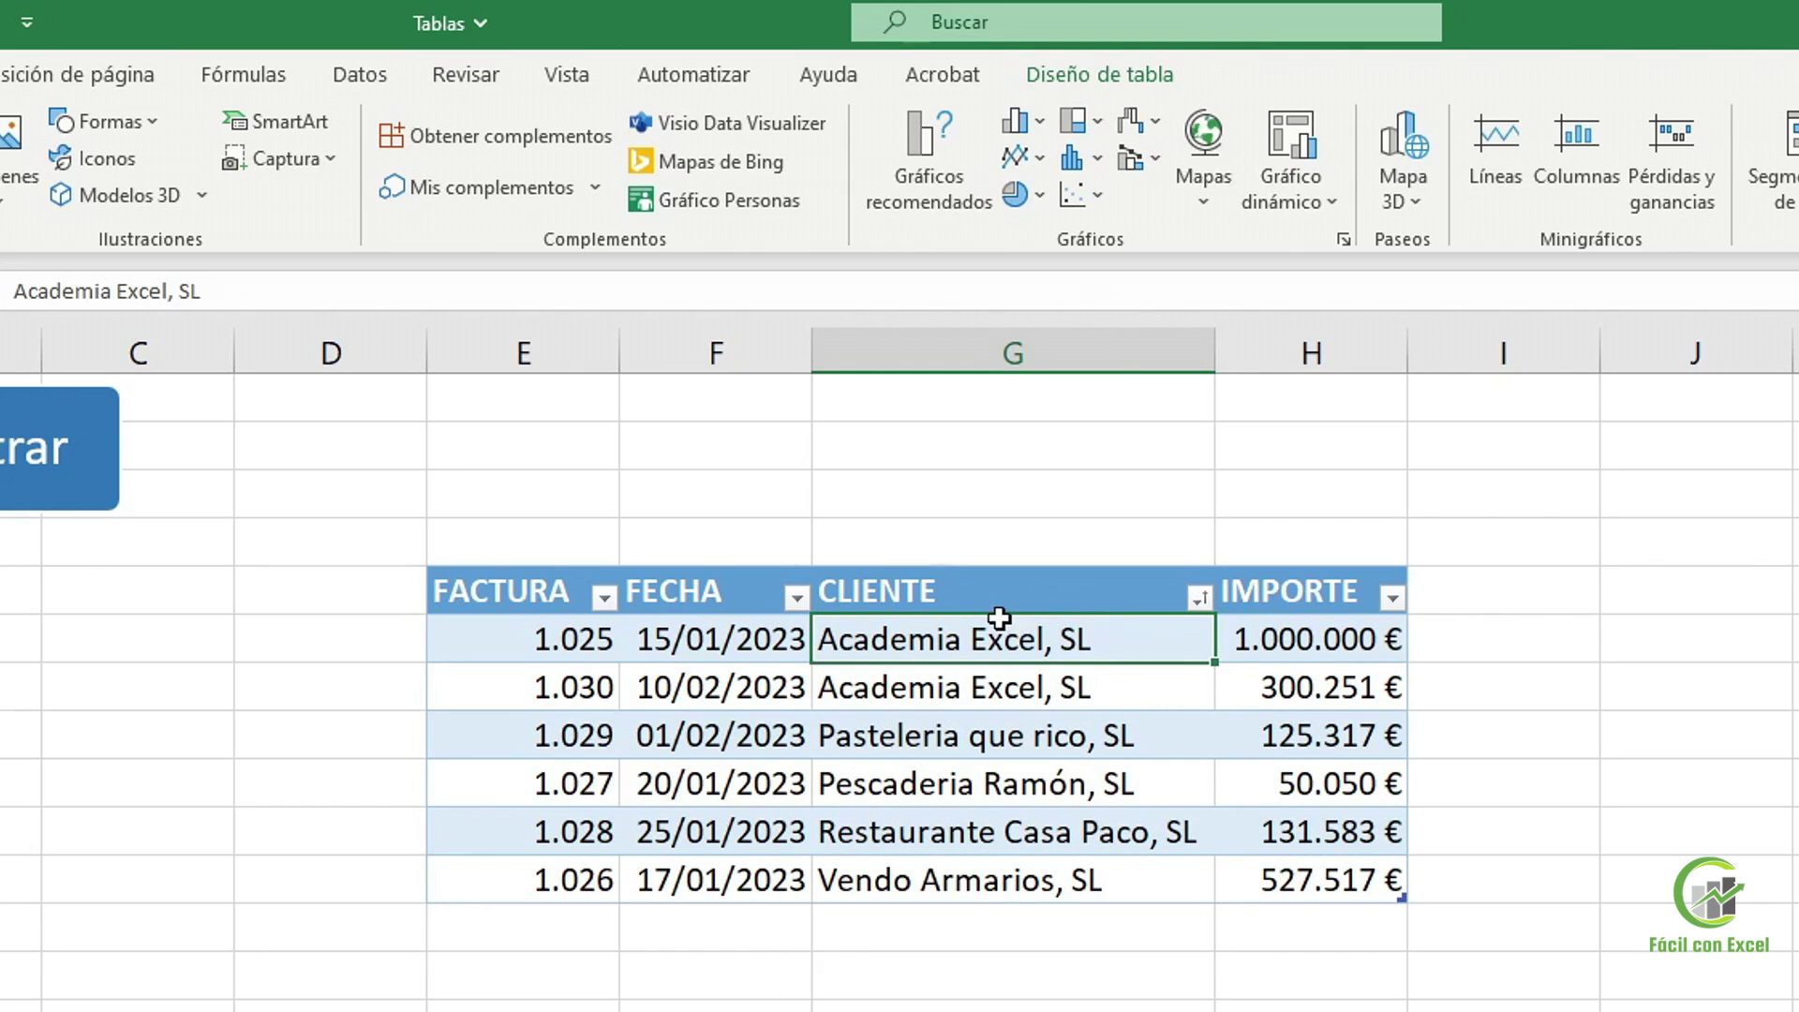
# Open the sort and filter options of the FACTURA column
pyautogui.click(606, 600)
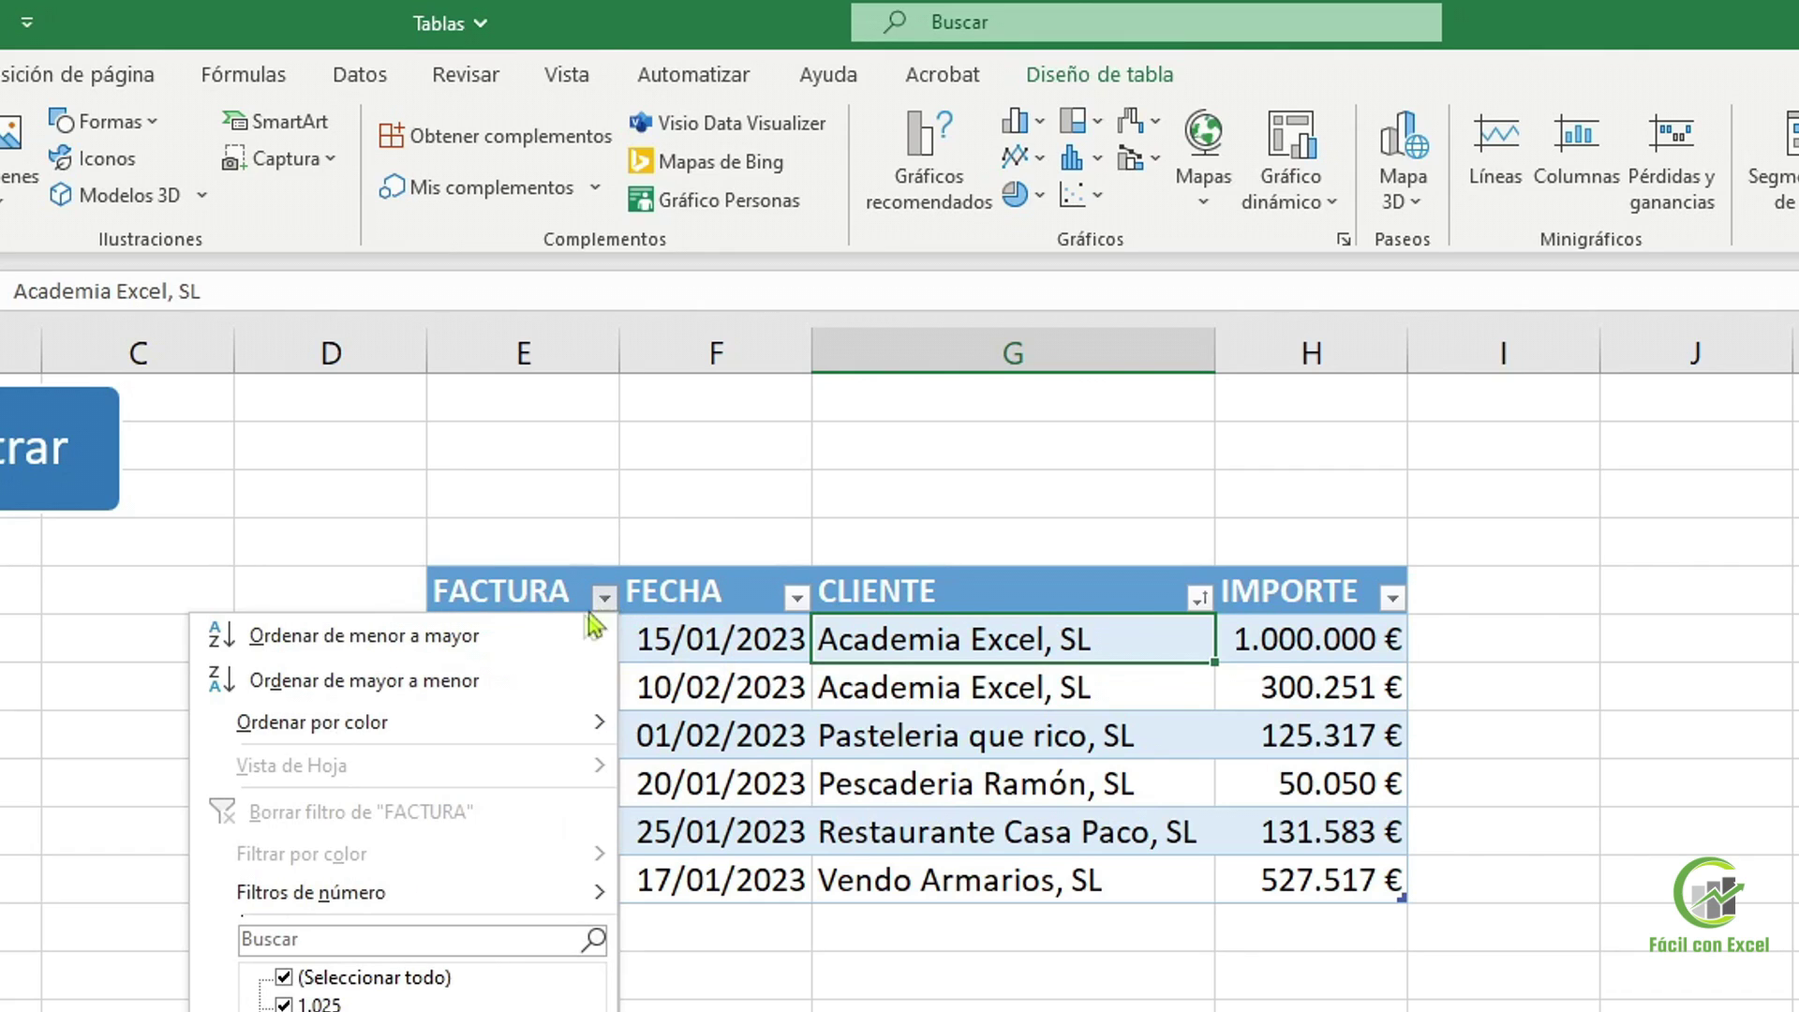
# Sort the invoice table by FACTURA from largest to smallest, and re-sort it by FECHA from oldest to newest
pyautogui.click(507, 692)
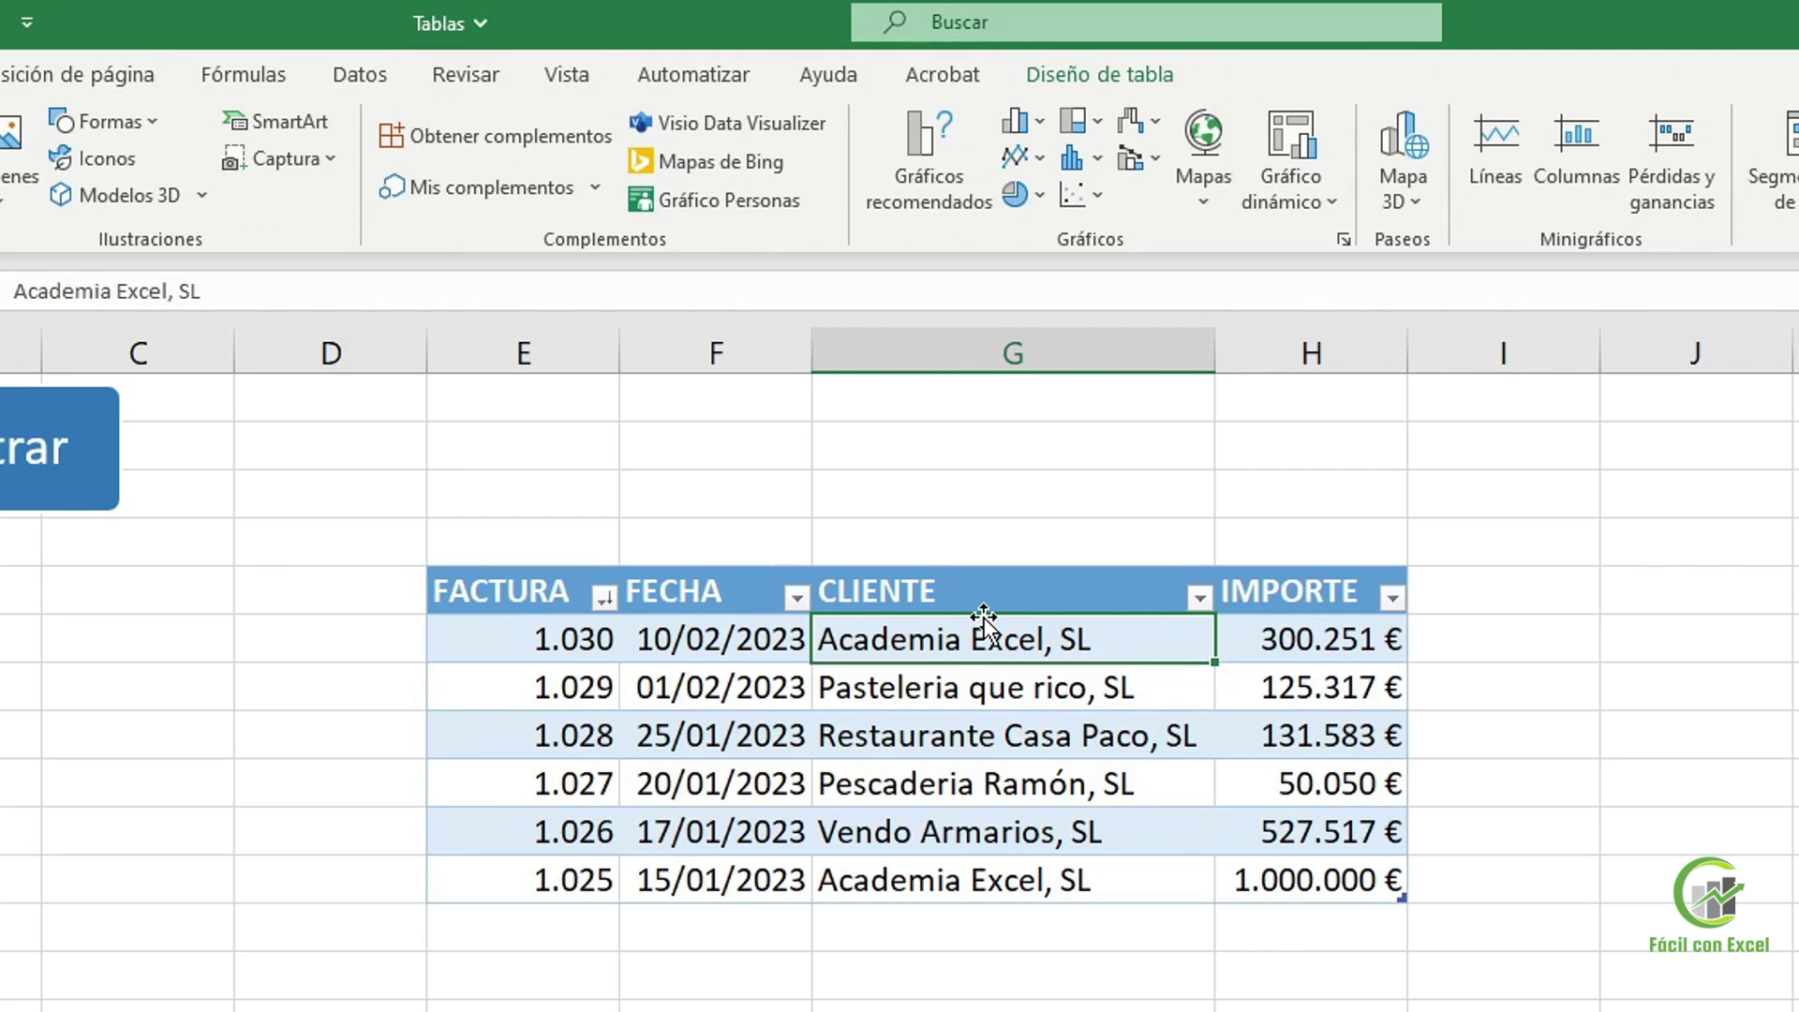
pyautogui.click(743, 591)
pyautogui.click(1293, 571)
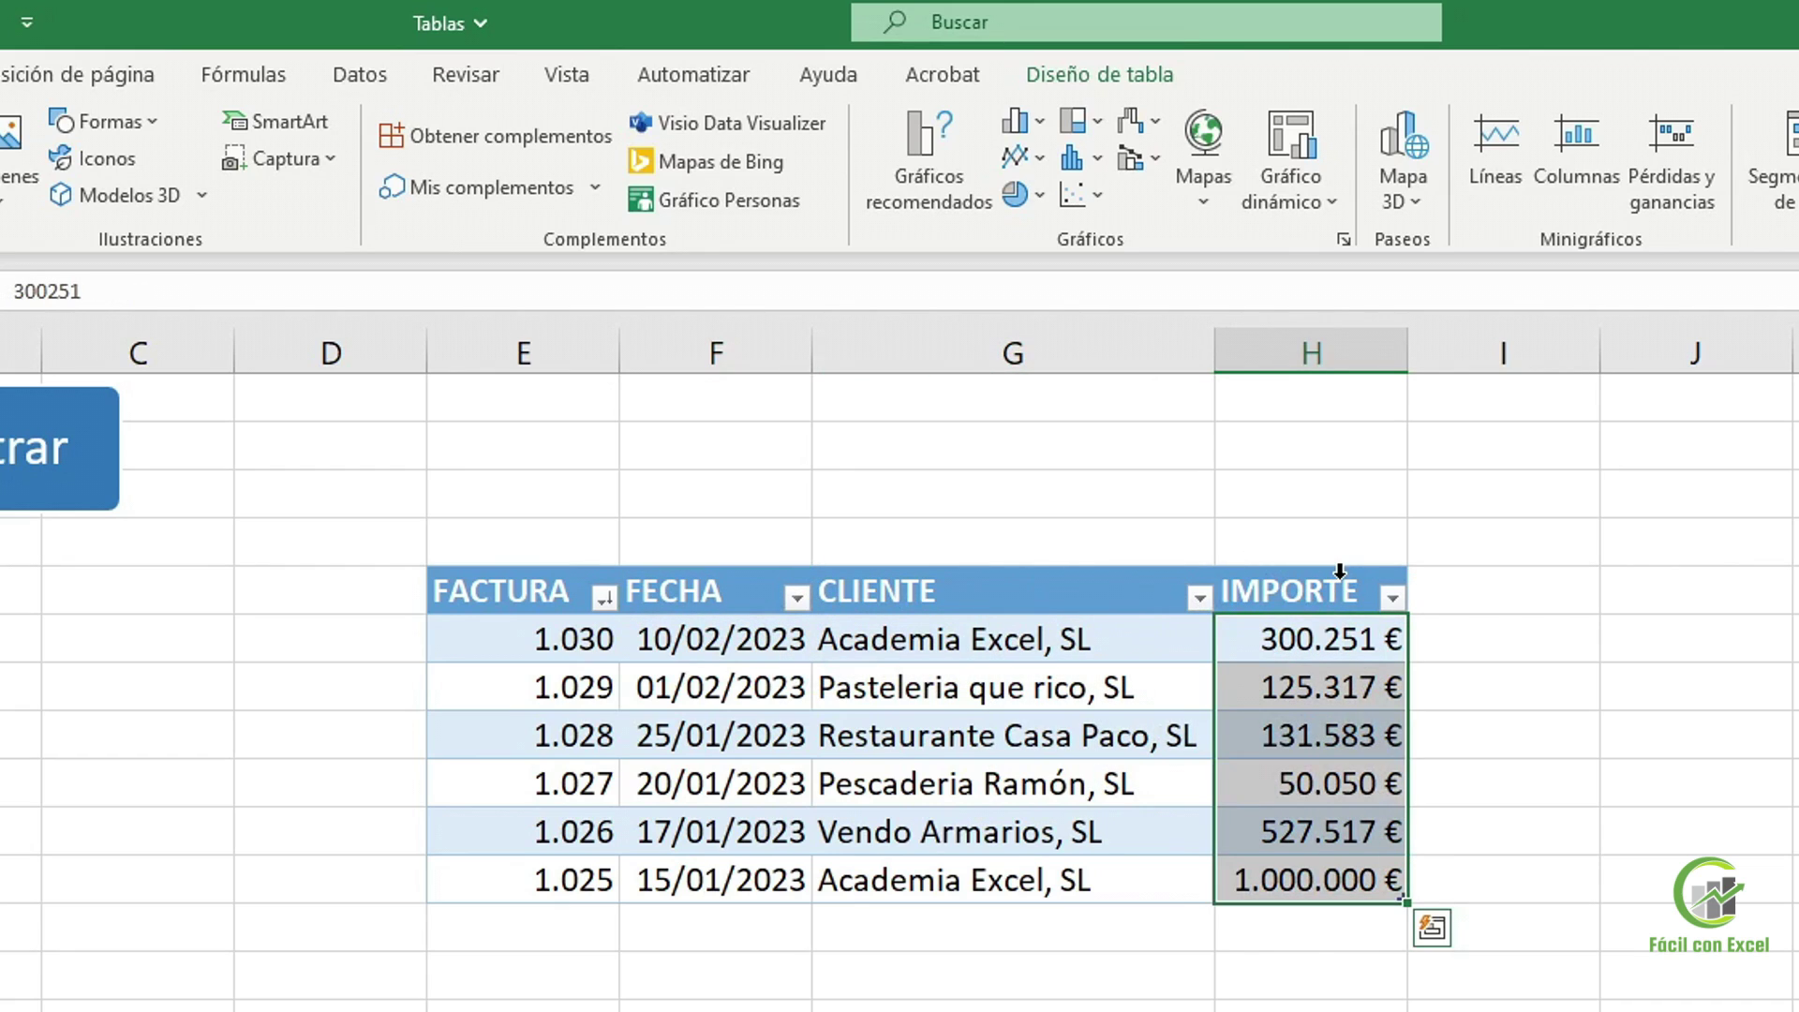
pyautogui.click(796, 598)
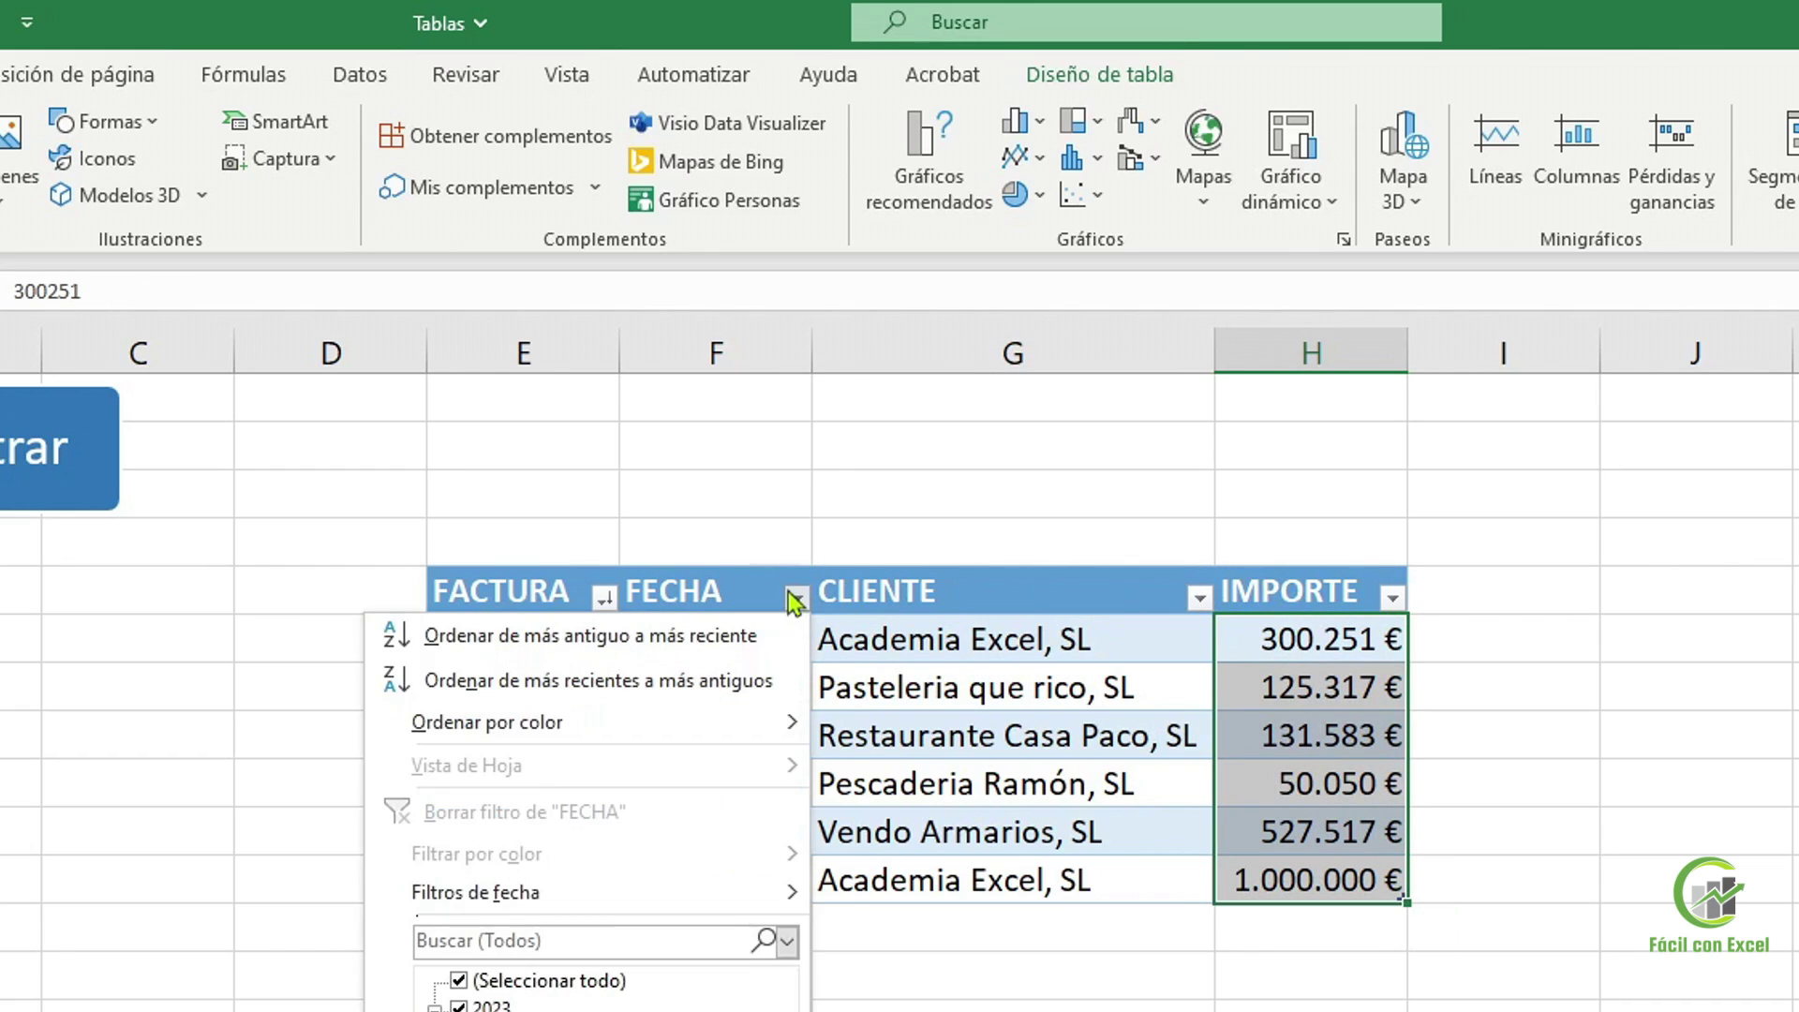
pyautogui.click(703, 636)
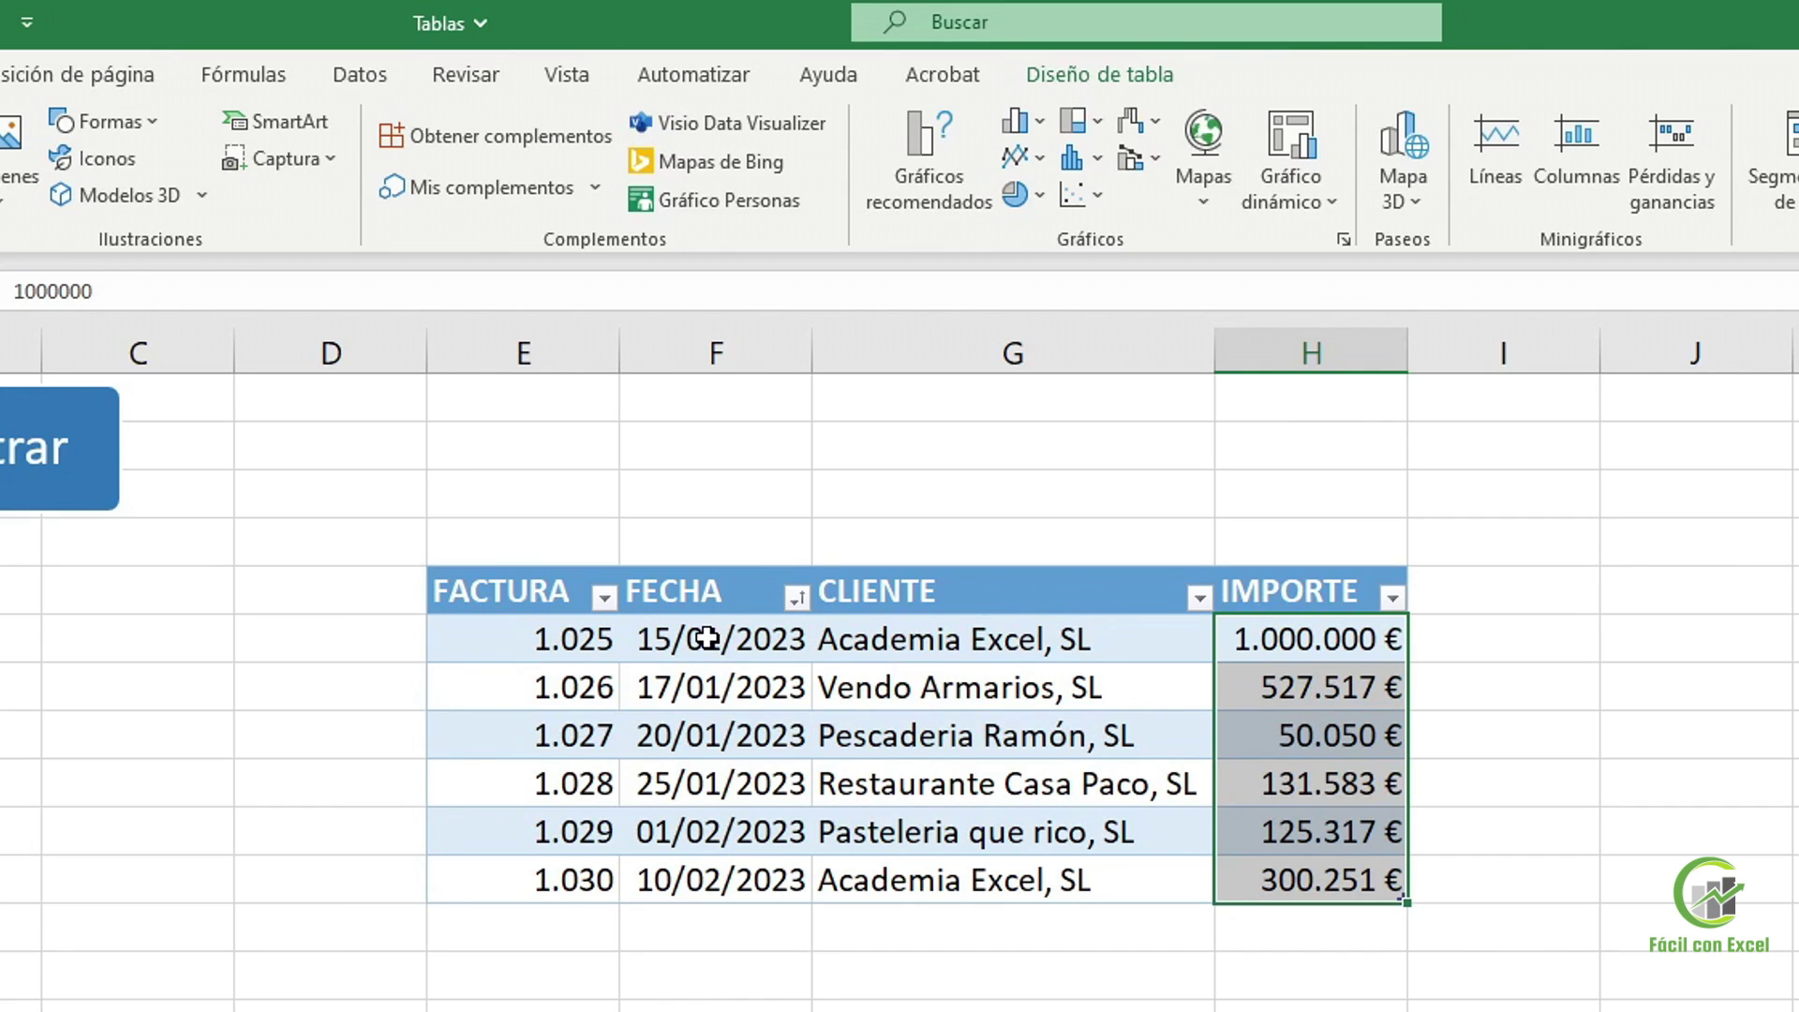
# Fill the table rows of Pescaderia Ramón, SL and Pasteleria que rico, SL with yellow
pyautogui.click(1200, 597)
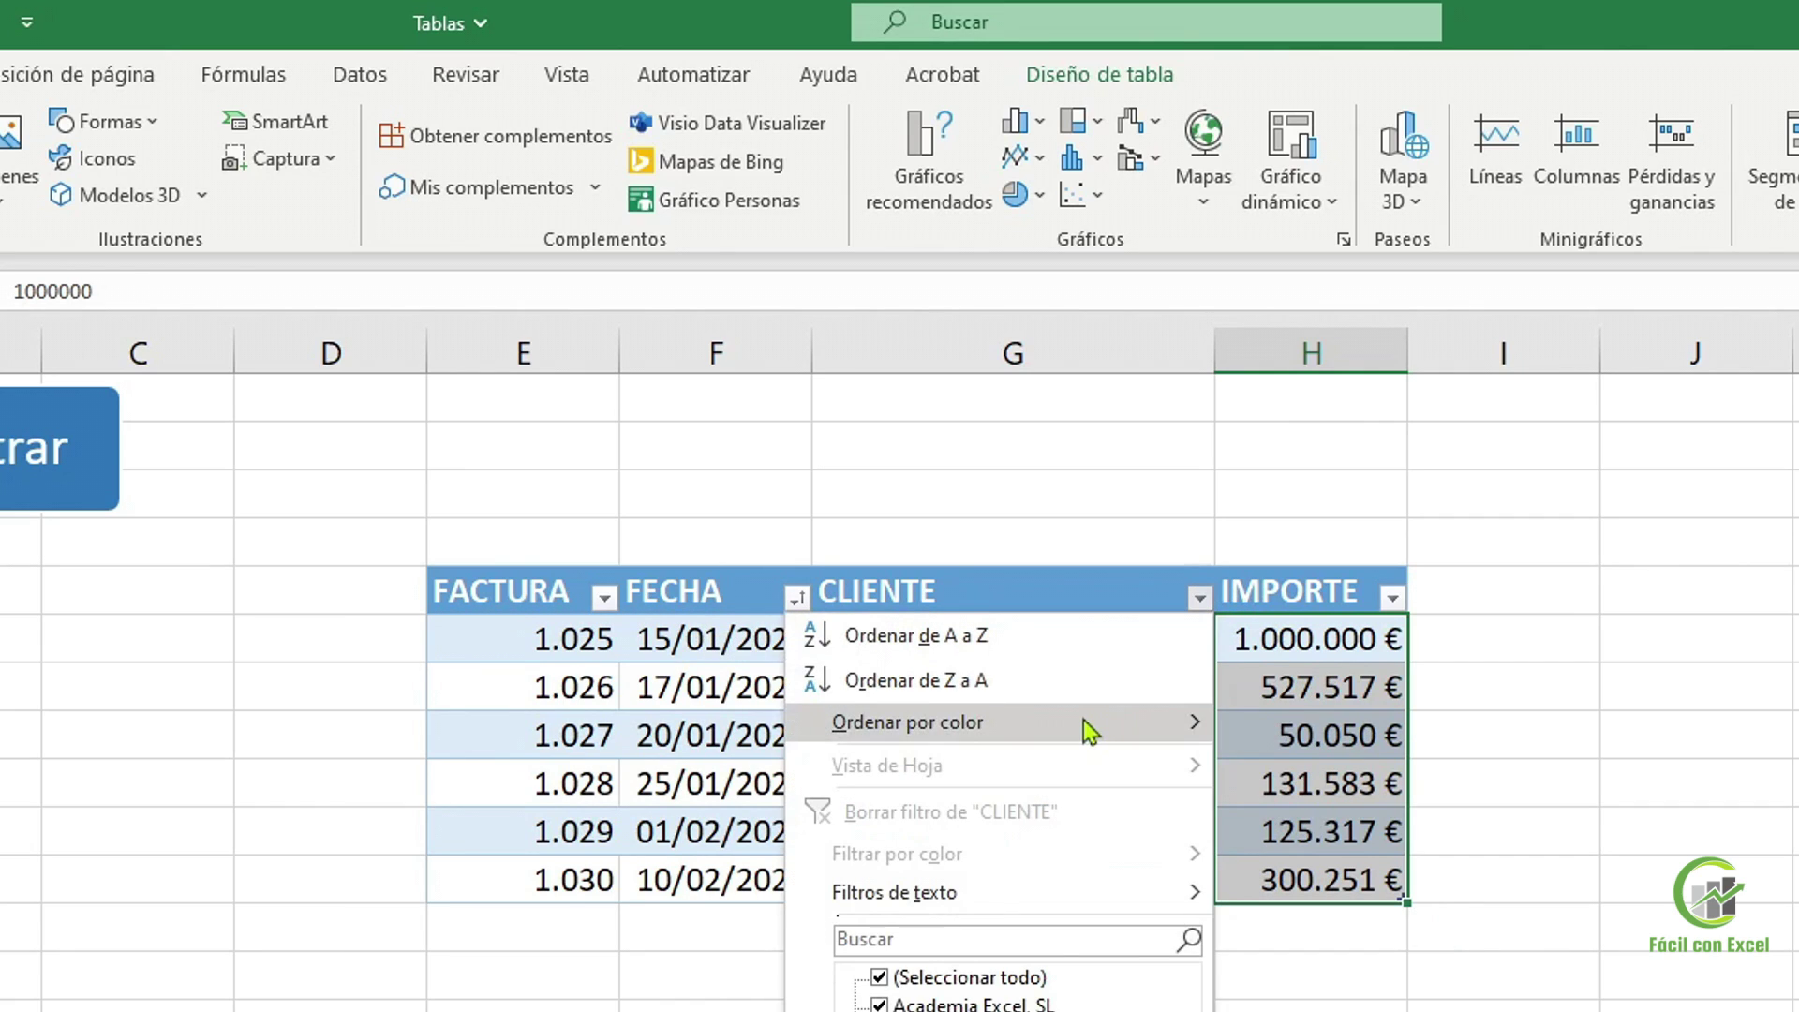
pyautogui.moveTo(1085, 728)
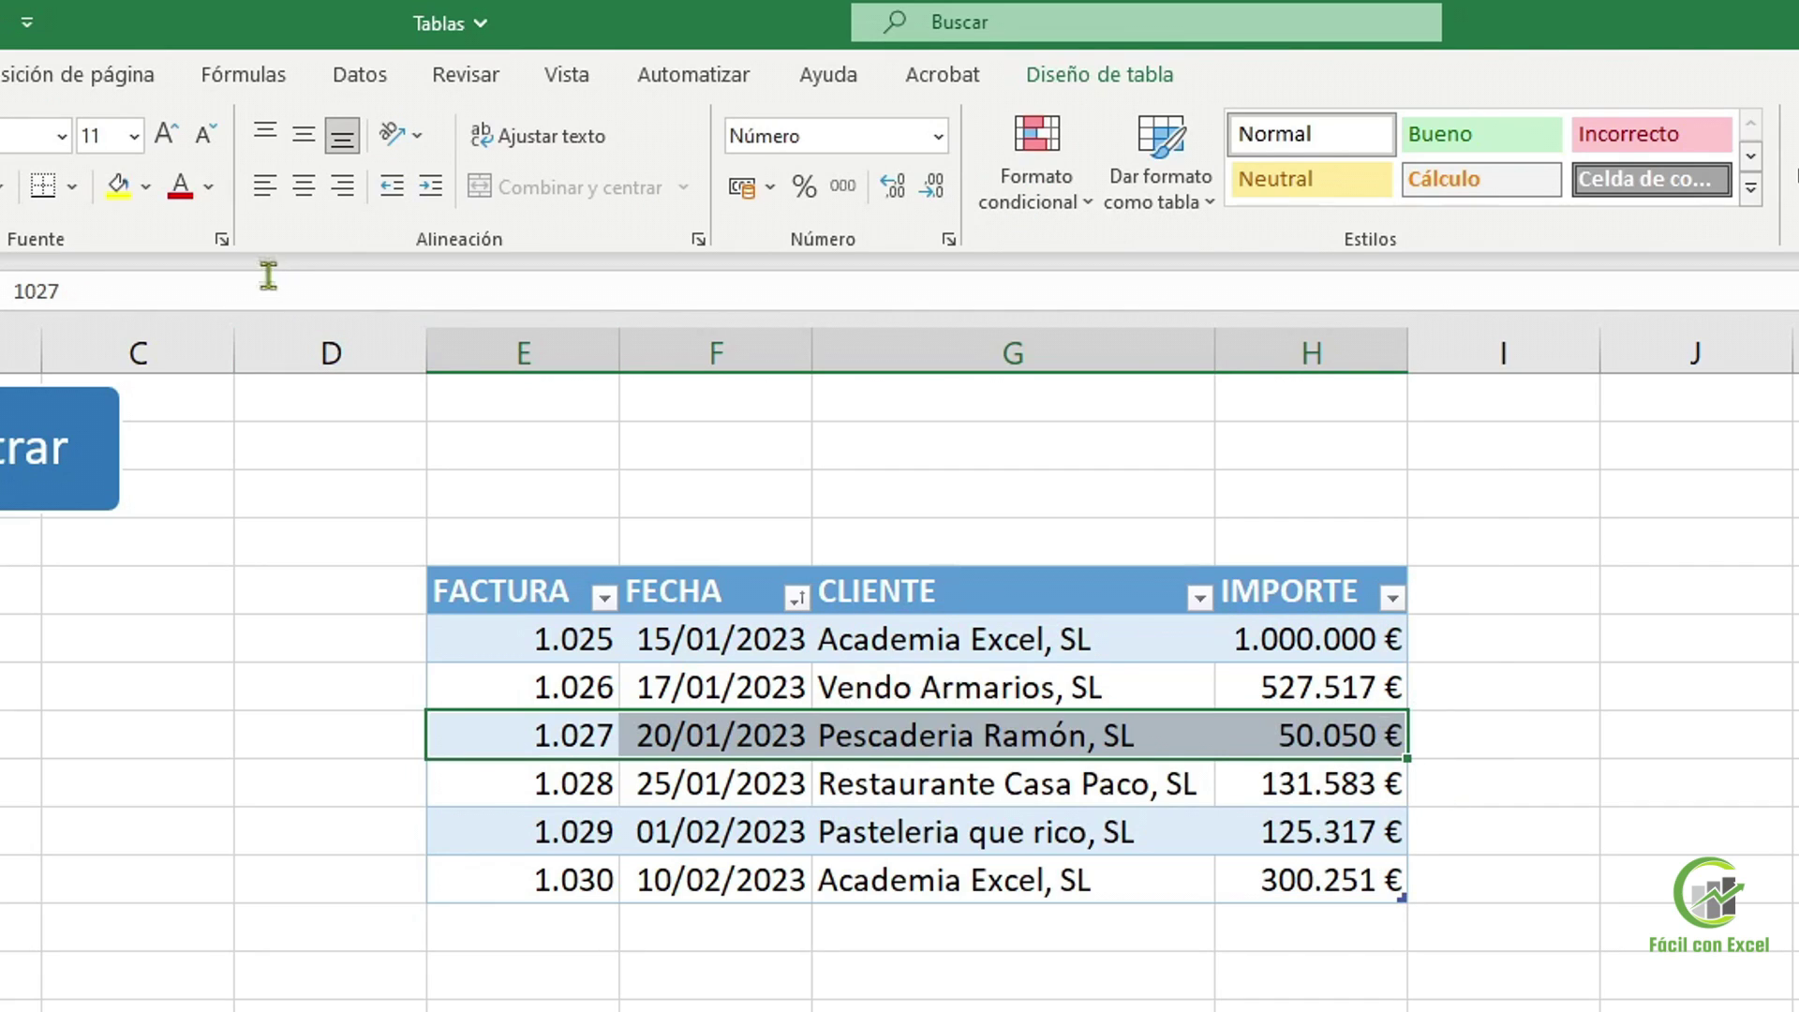
pyautogui.click(129, 195)
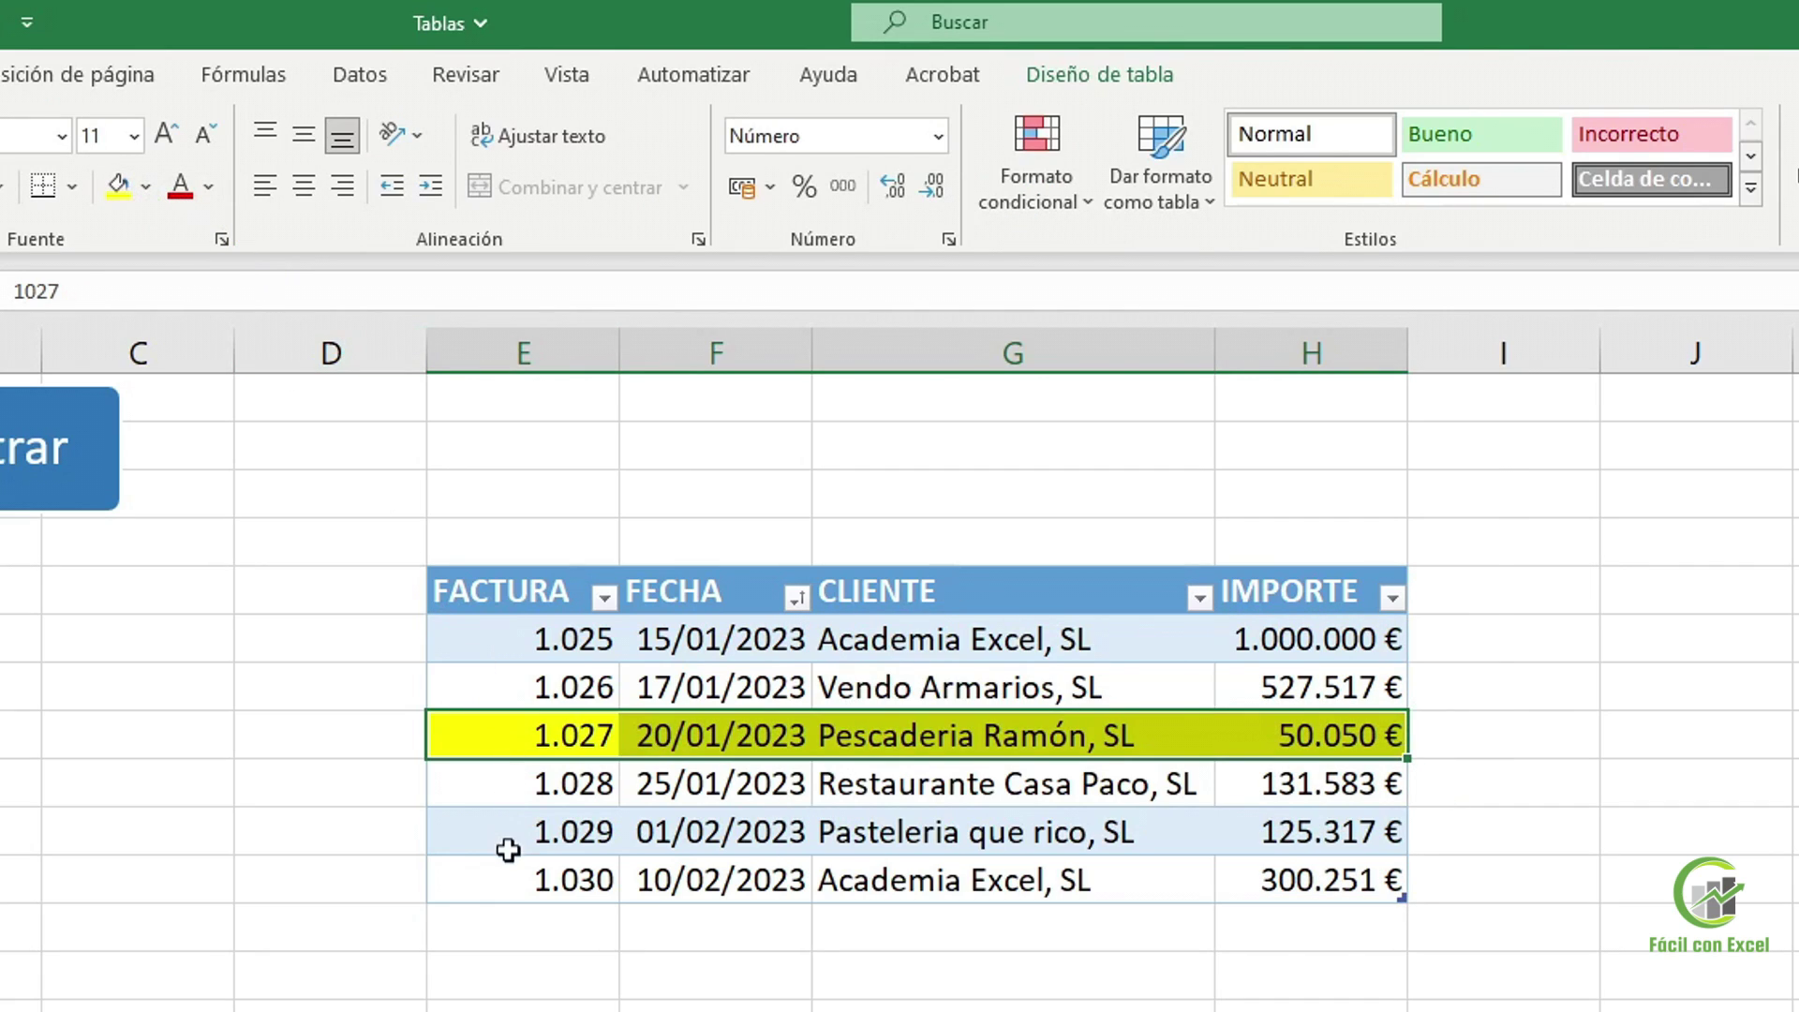
pyautogui.moveTo(506, 832); pyautogui.dragTo(1242, 832)
pyautogui.click(118, 186)
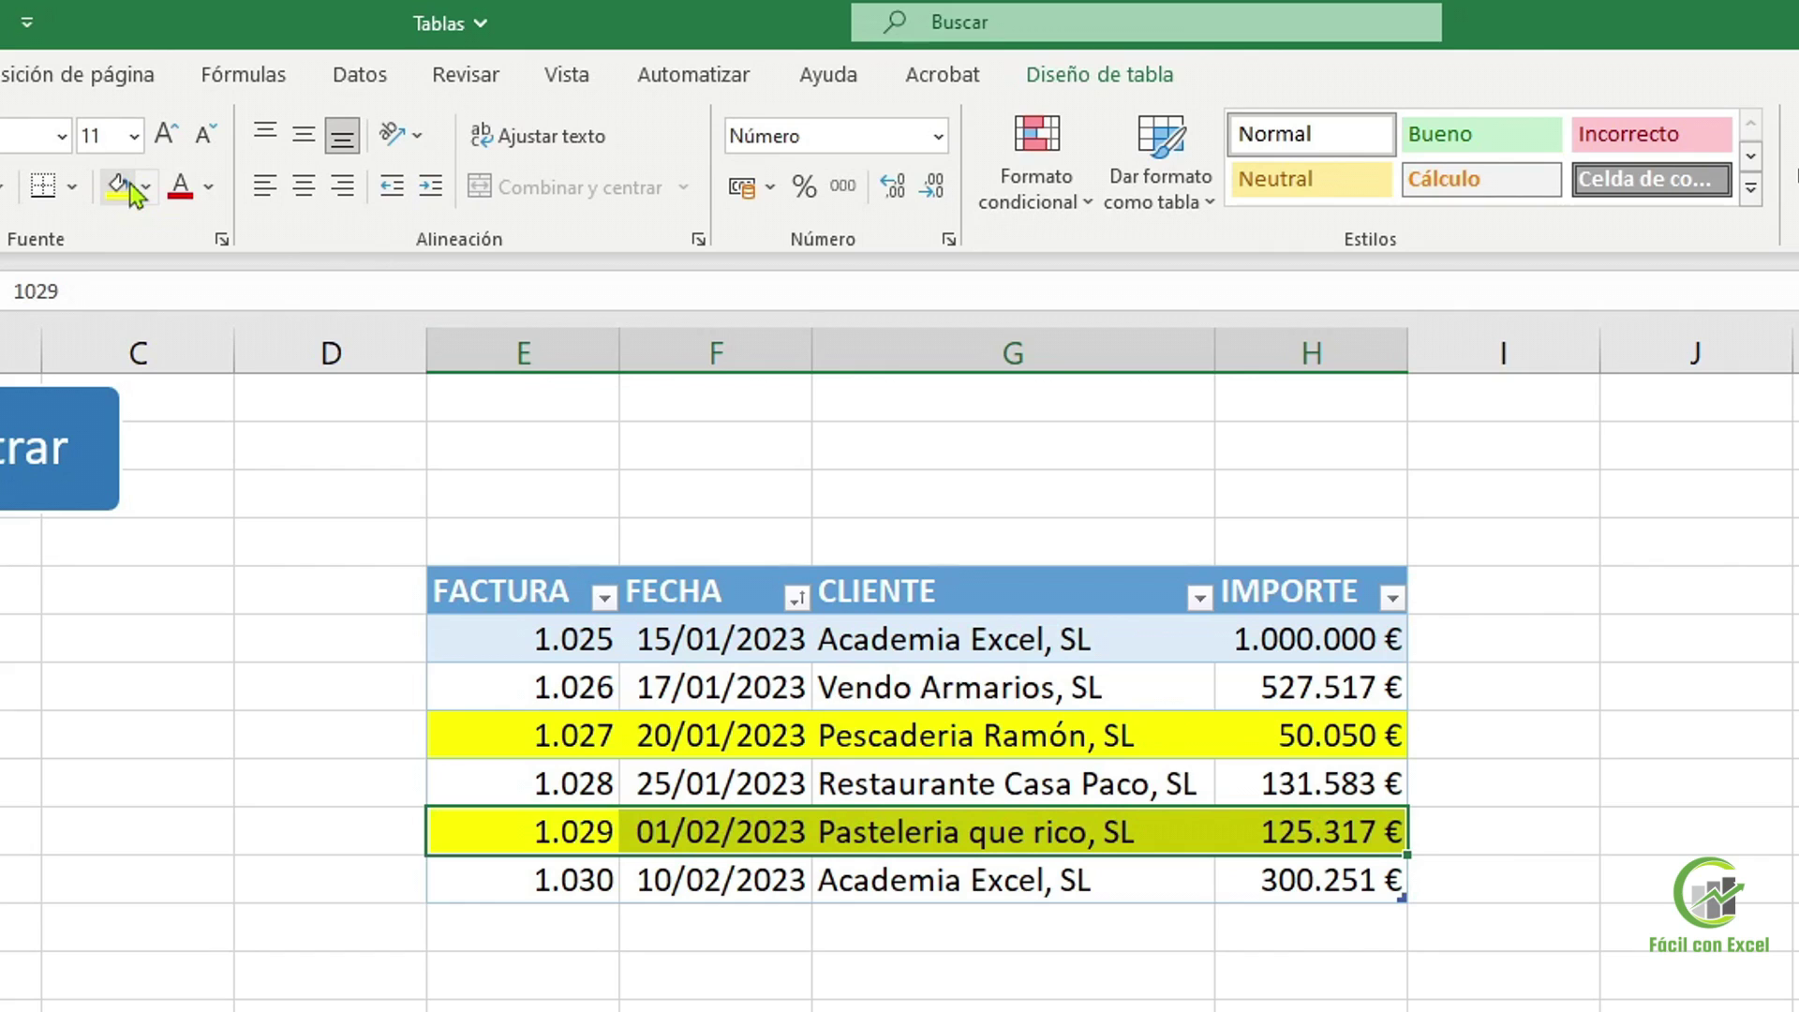
# Sort the table by cell color on the CLIENTE column, placing the yellow rows first
pyautogui.click(1199, 597)
pyautogui.click(1199, 597)
pyautogui.click(1199, 596)
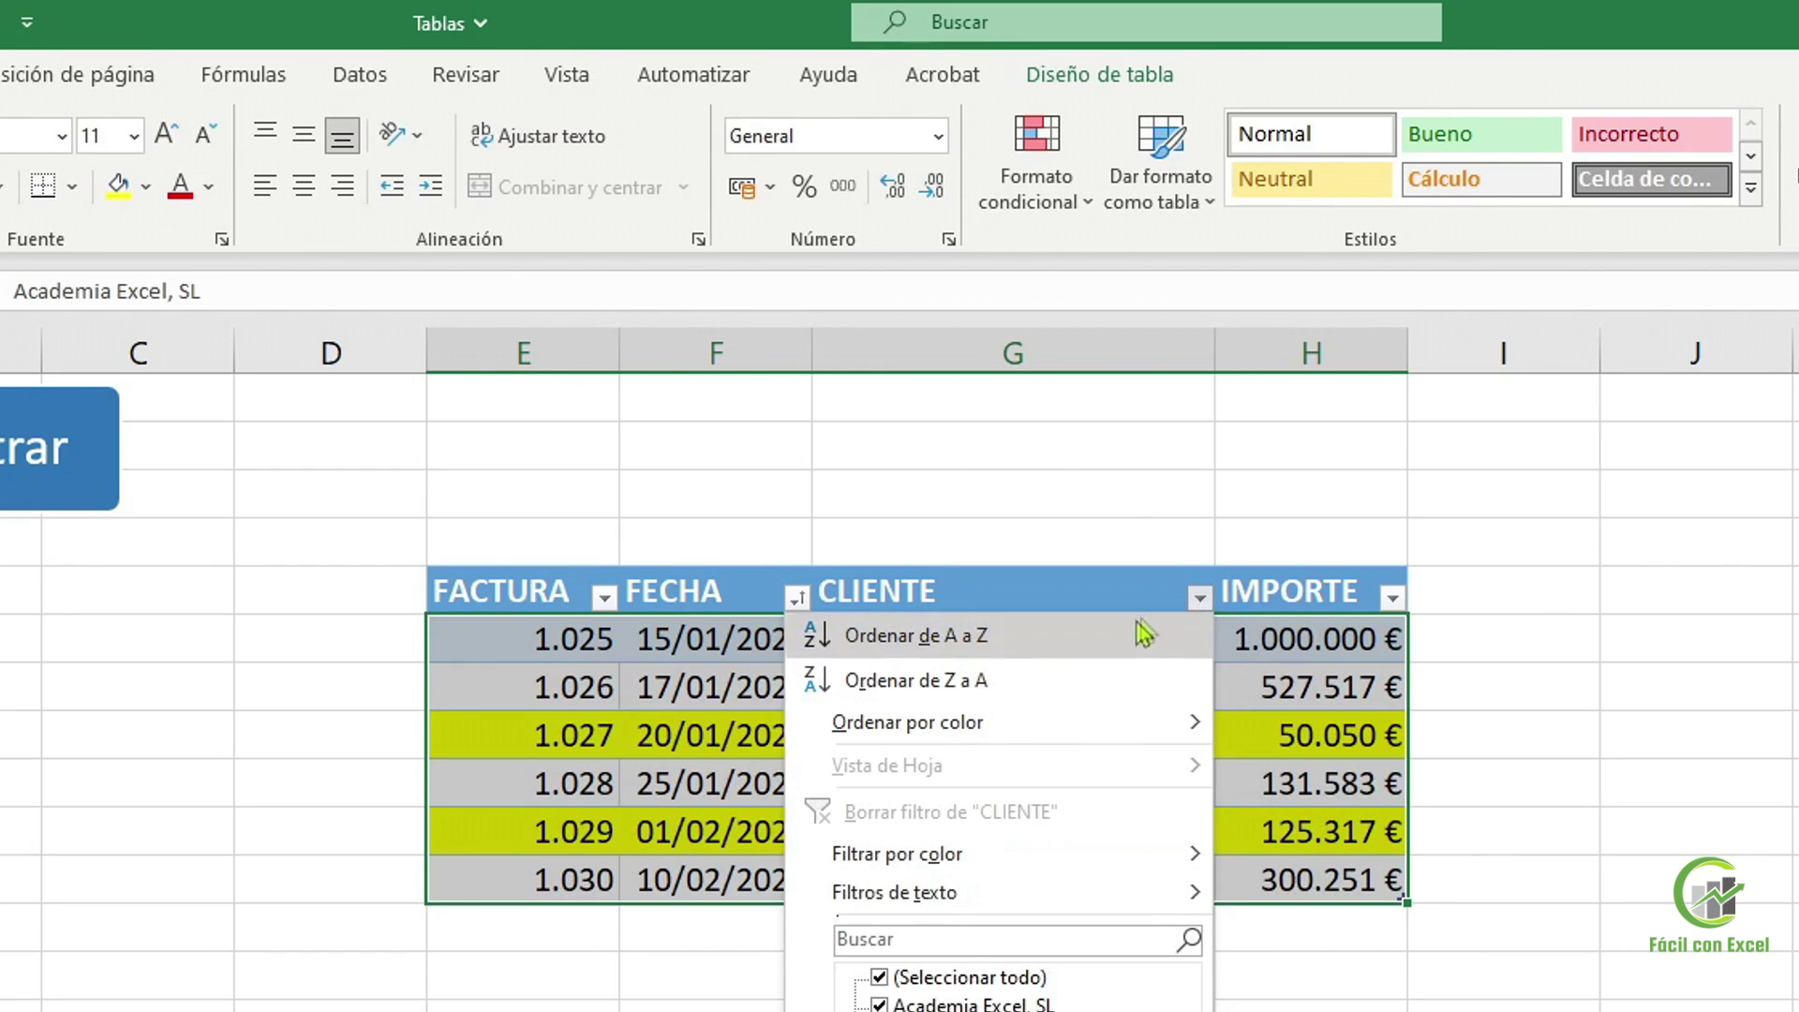
pyautogui.moveTo(1115, 723)
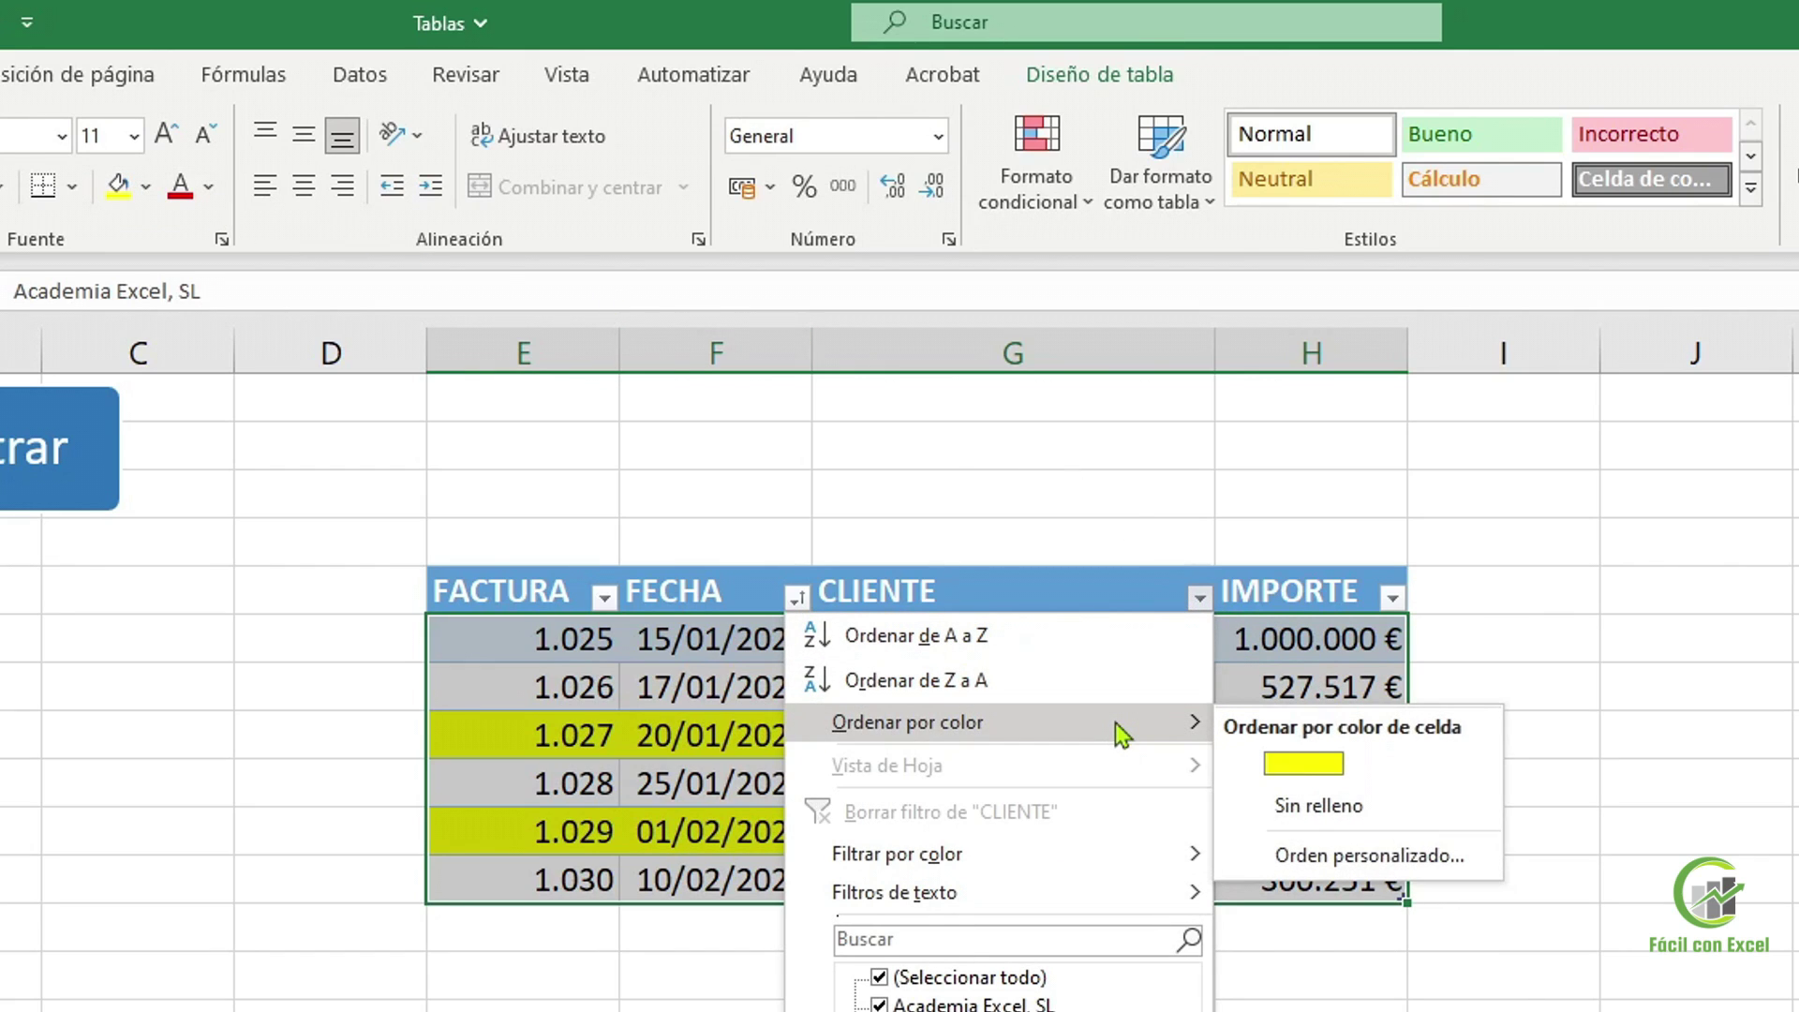
pyautogui.click(1303, 761)
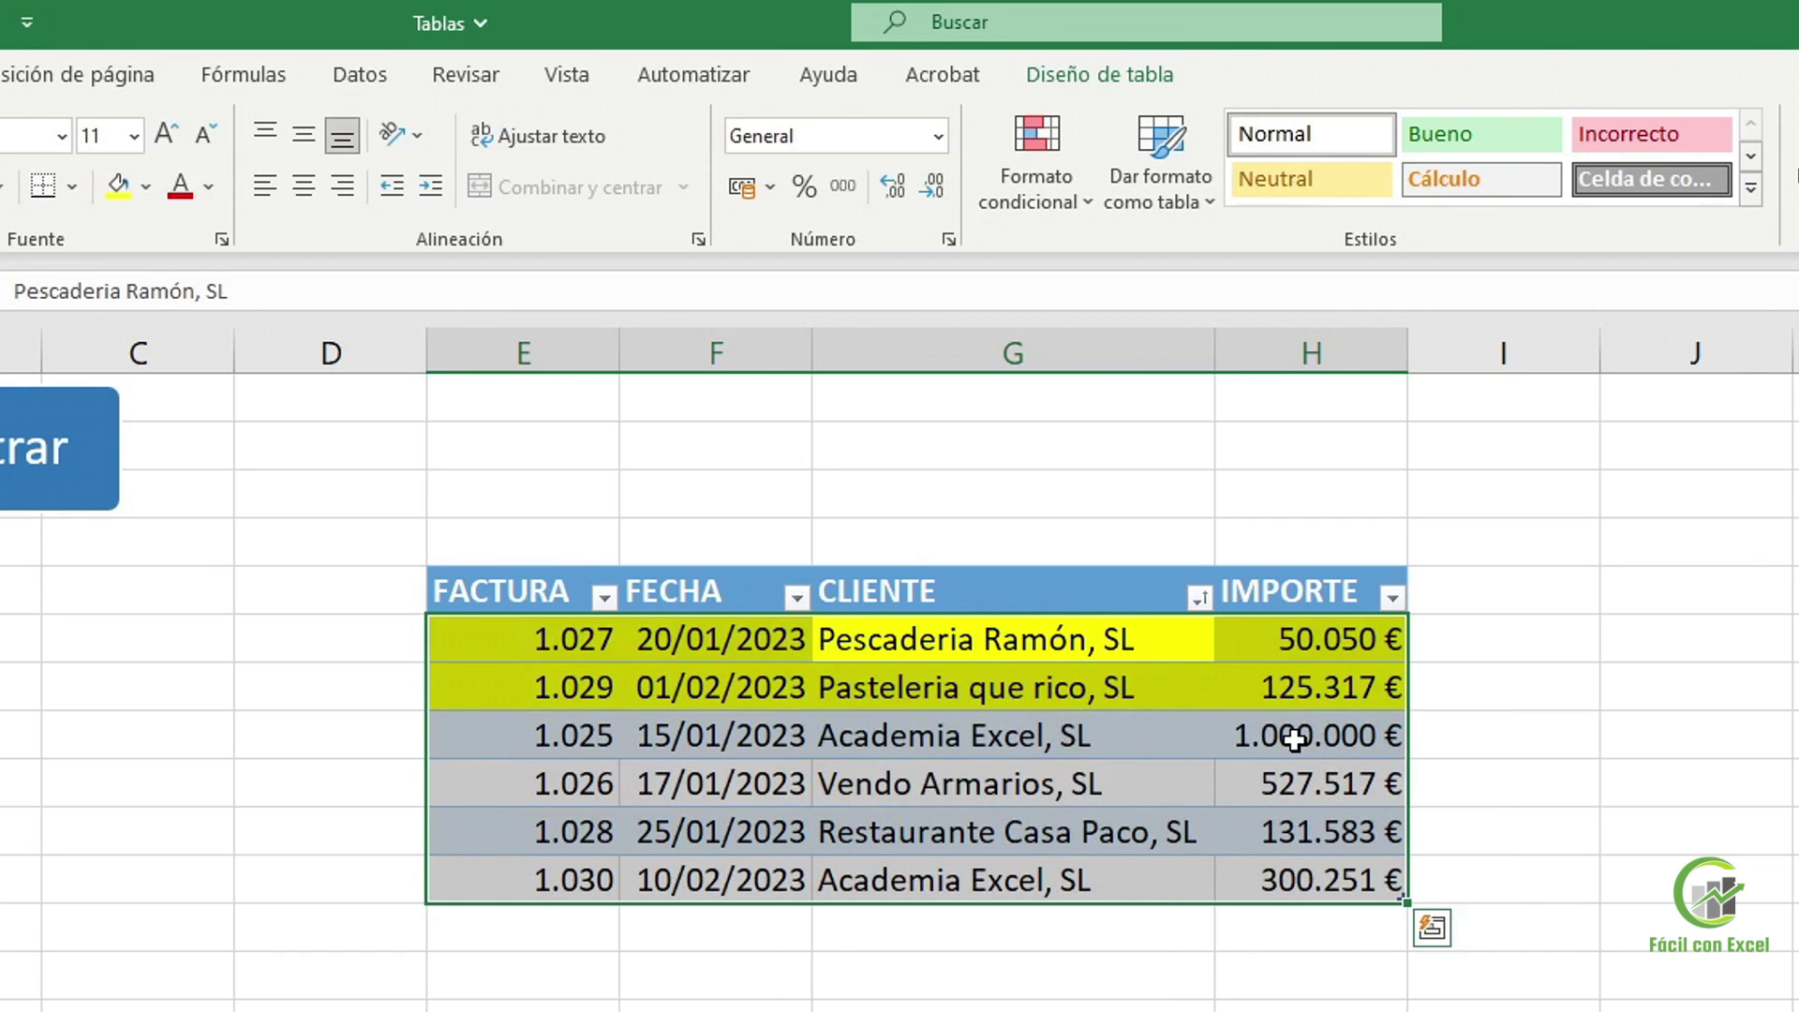
pyautogui.click(1166, 636)
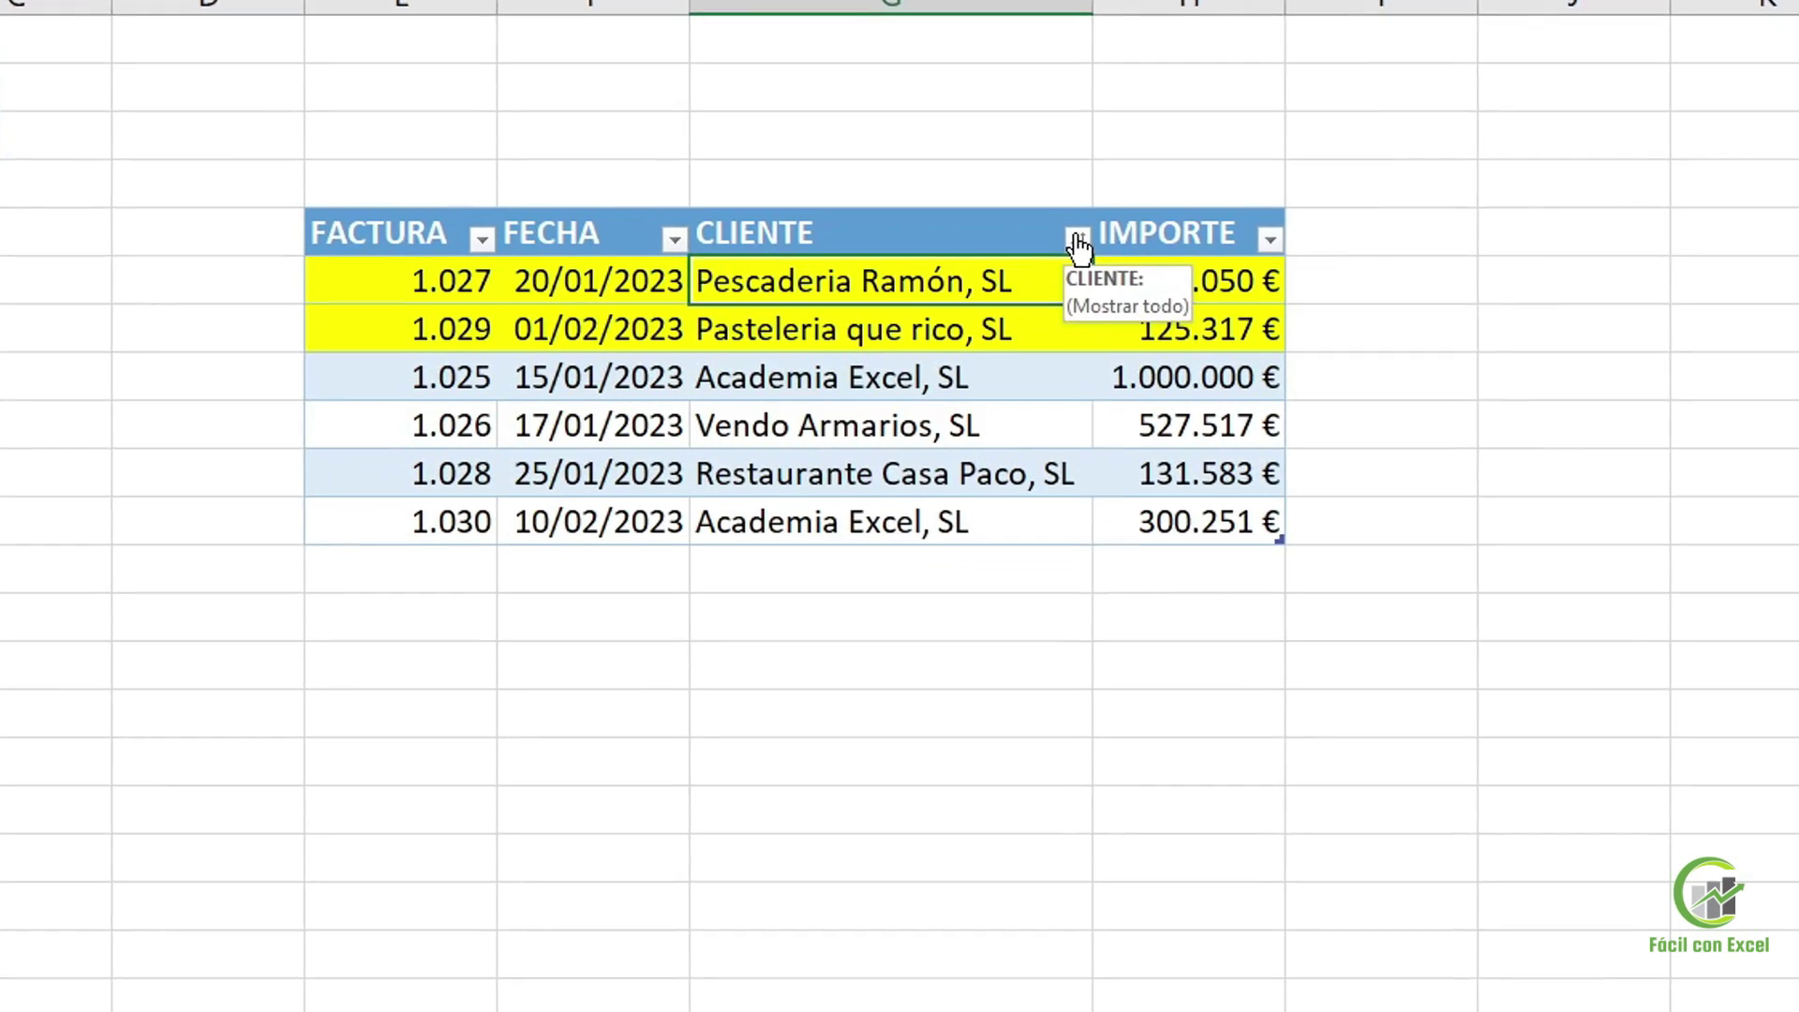
# Filter the CLIENTE column to show only Academia Excel, SL
pyautogui.click(1078, 240)
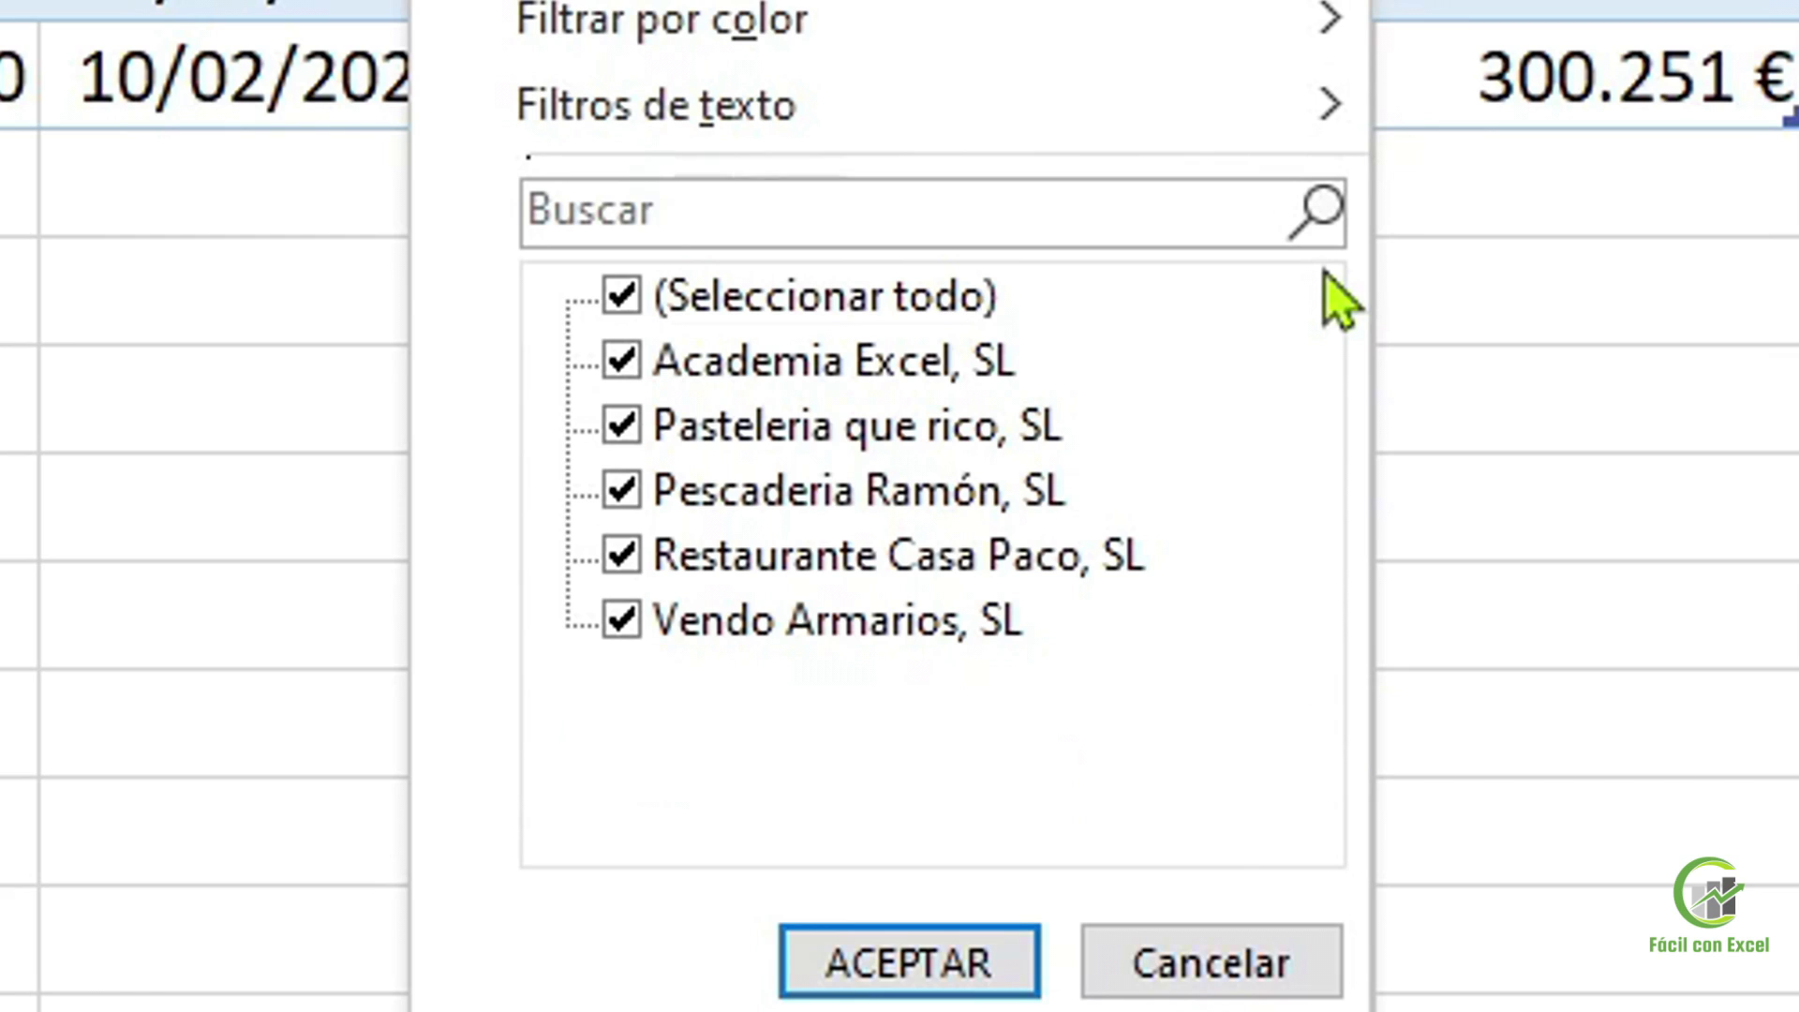
pyautogui.click(923, 319)
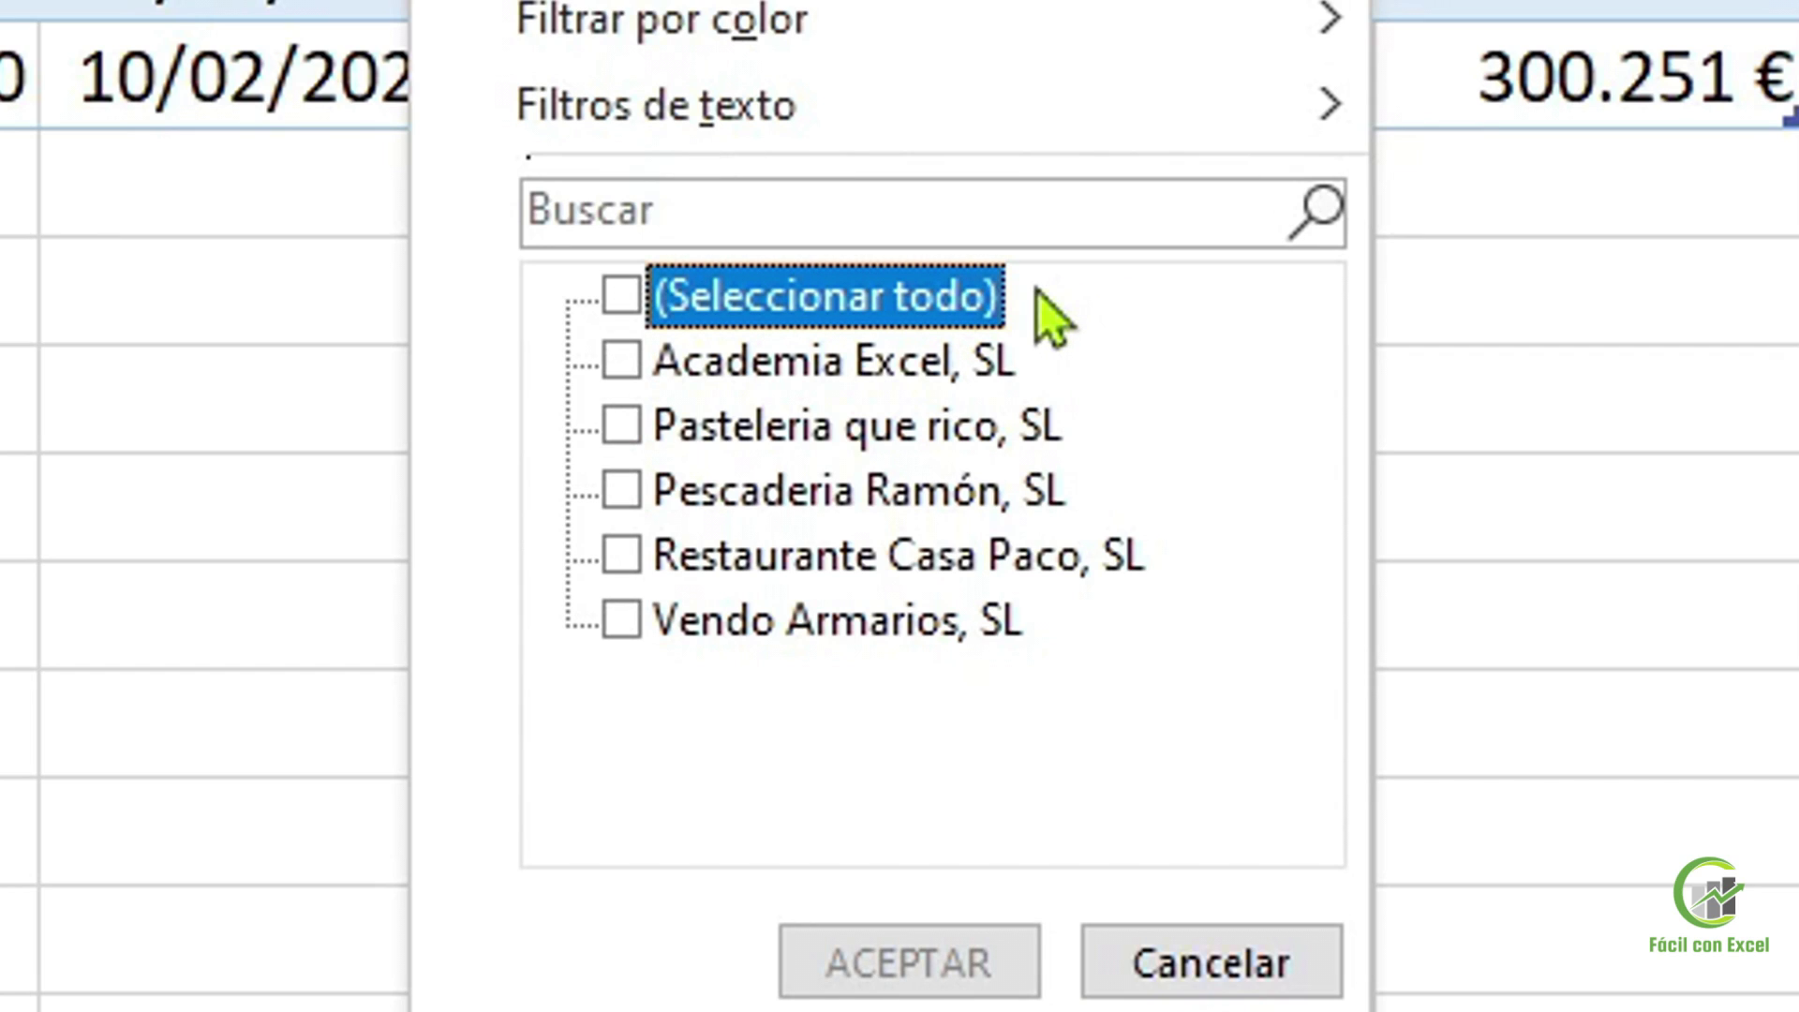
pyautogui.click(877, 375)
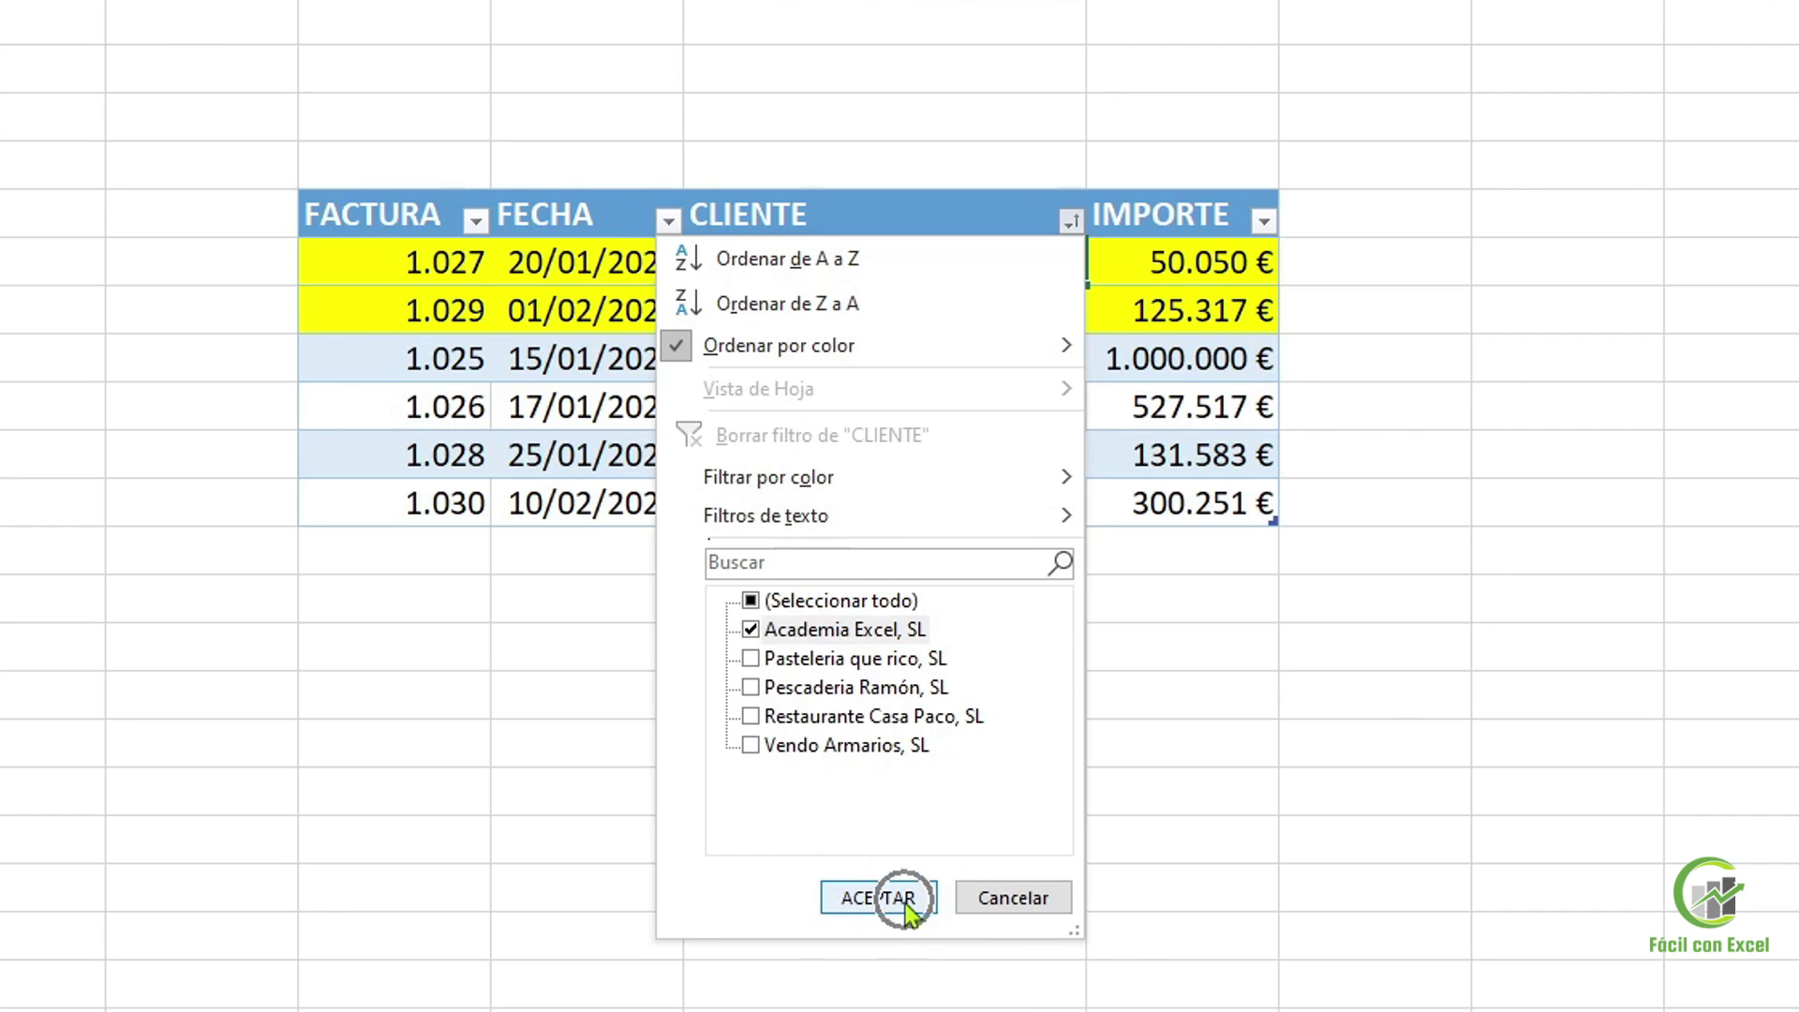
pyautogui.click(905, 904)
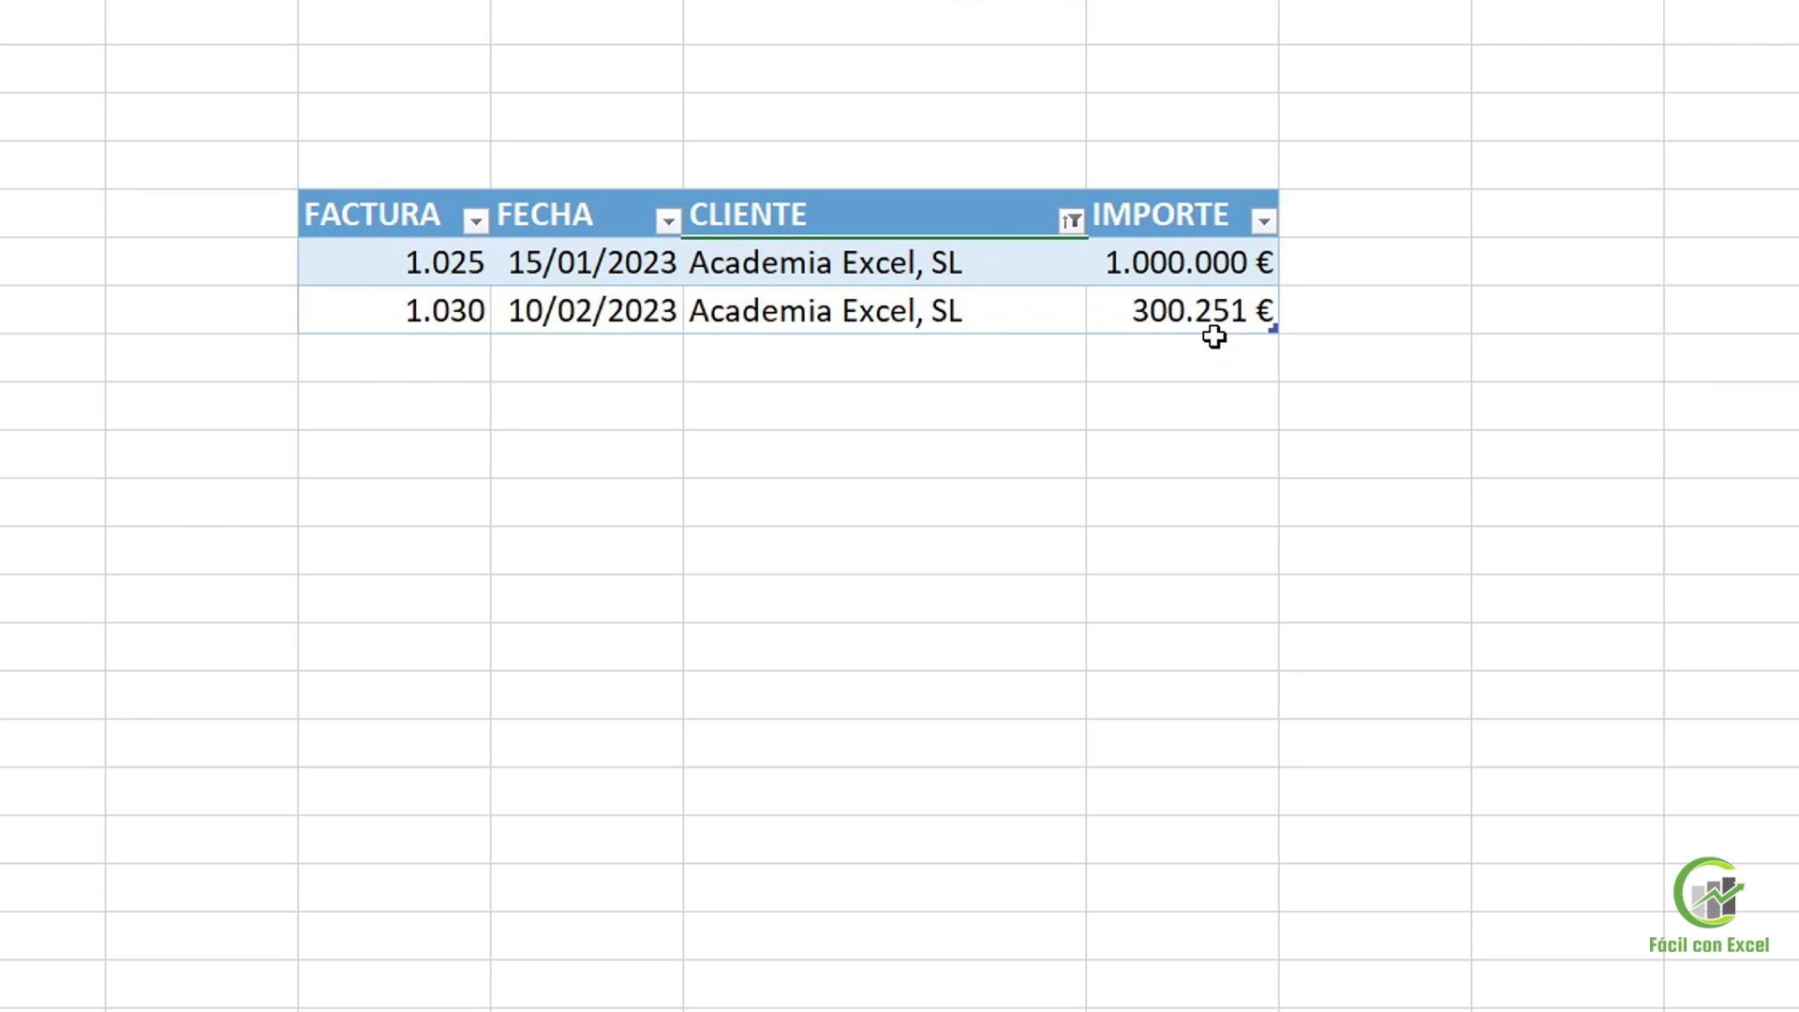
# Add Restaurante Casa Paco, SL to the clients included in the CLIENTE filter
pyautogui.click(1071, 221)
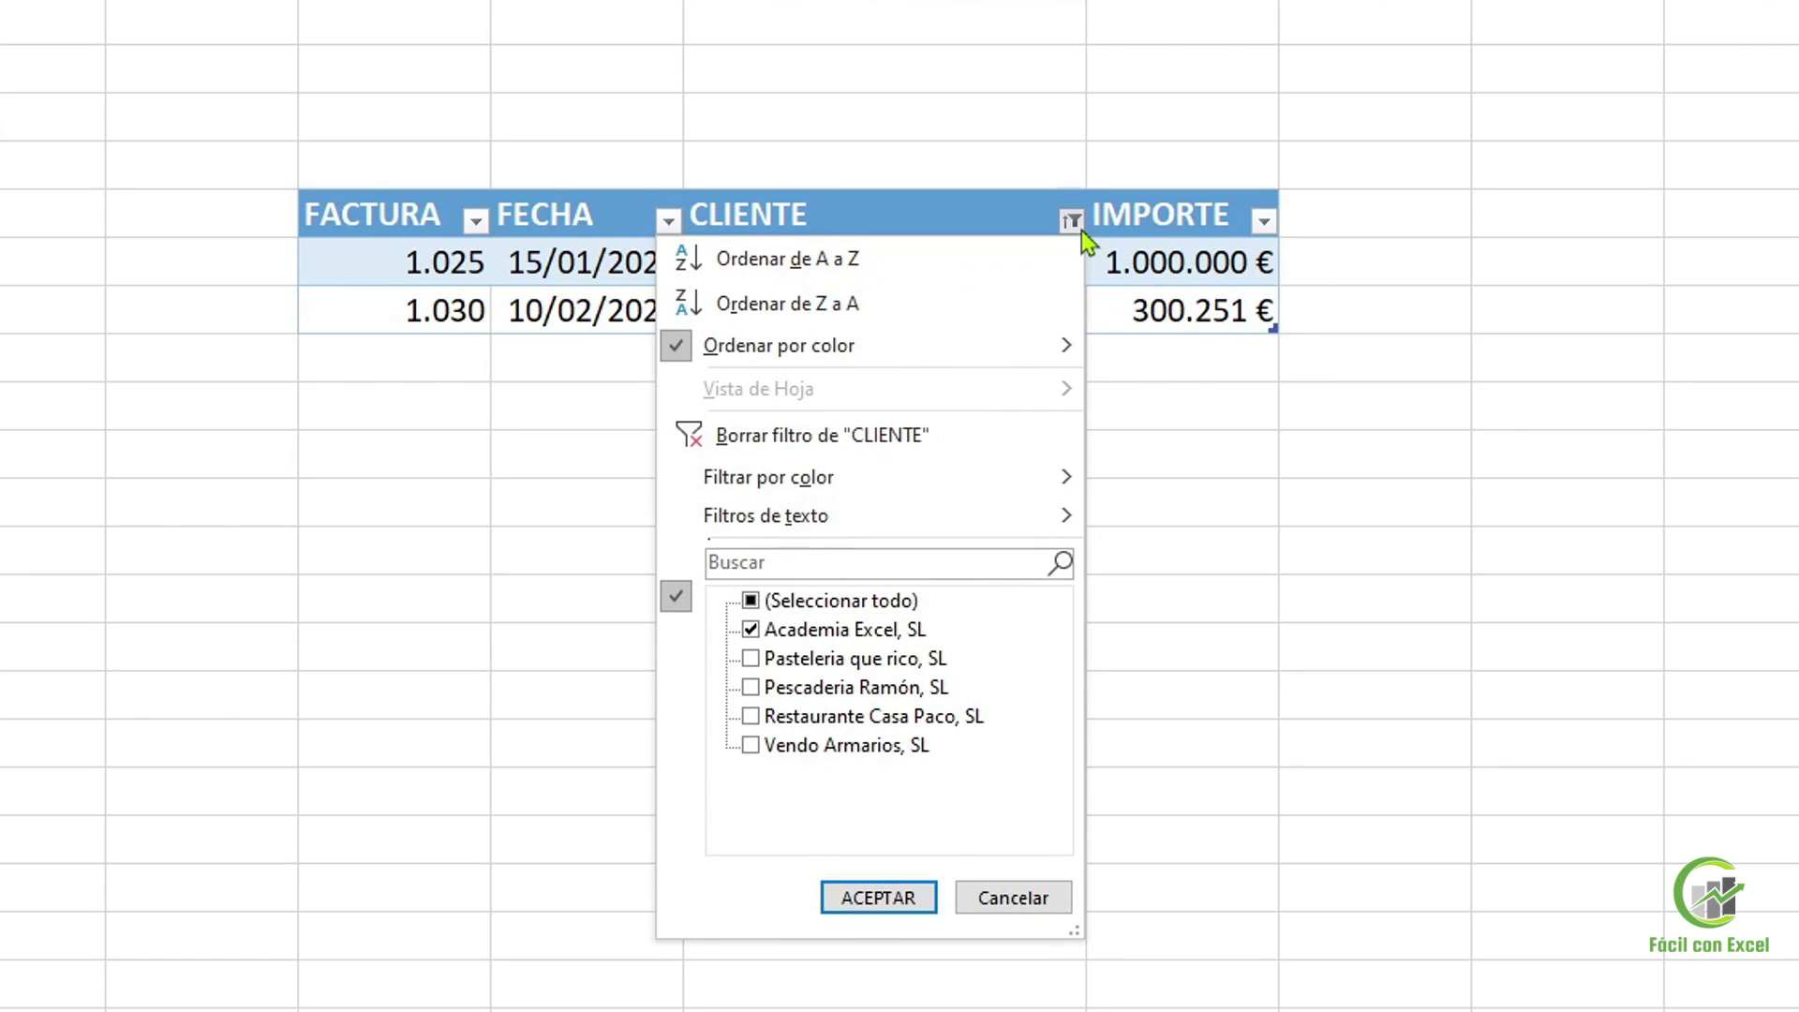
pyautogui.click(873, 717)
pyautogui.press('Return')
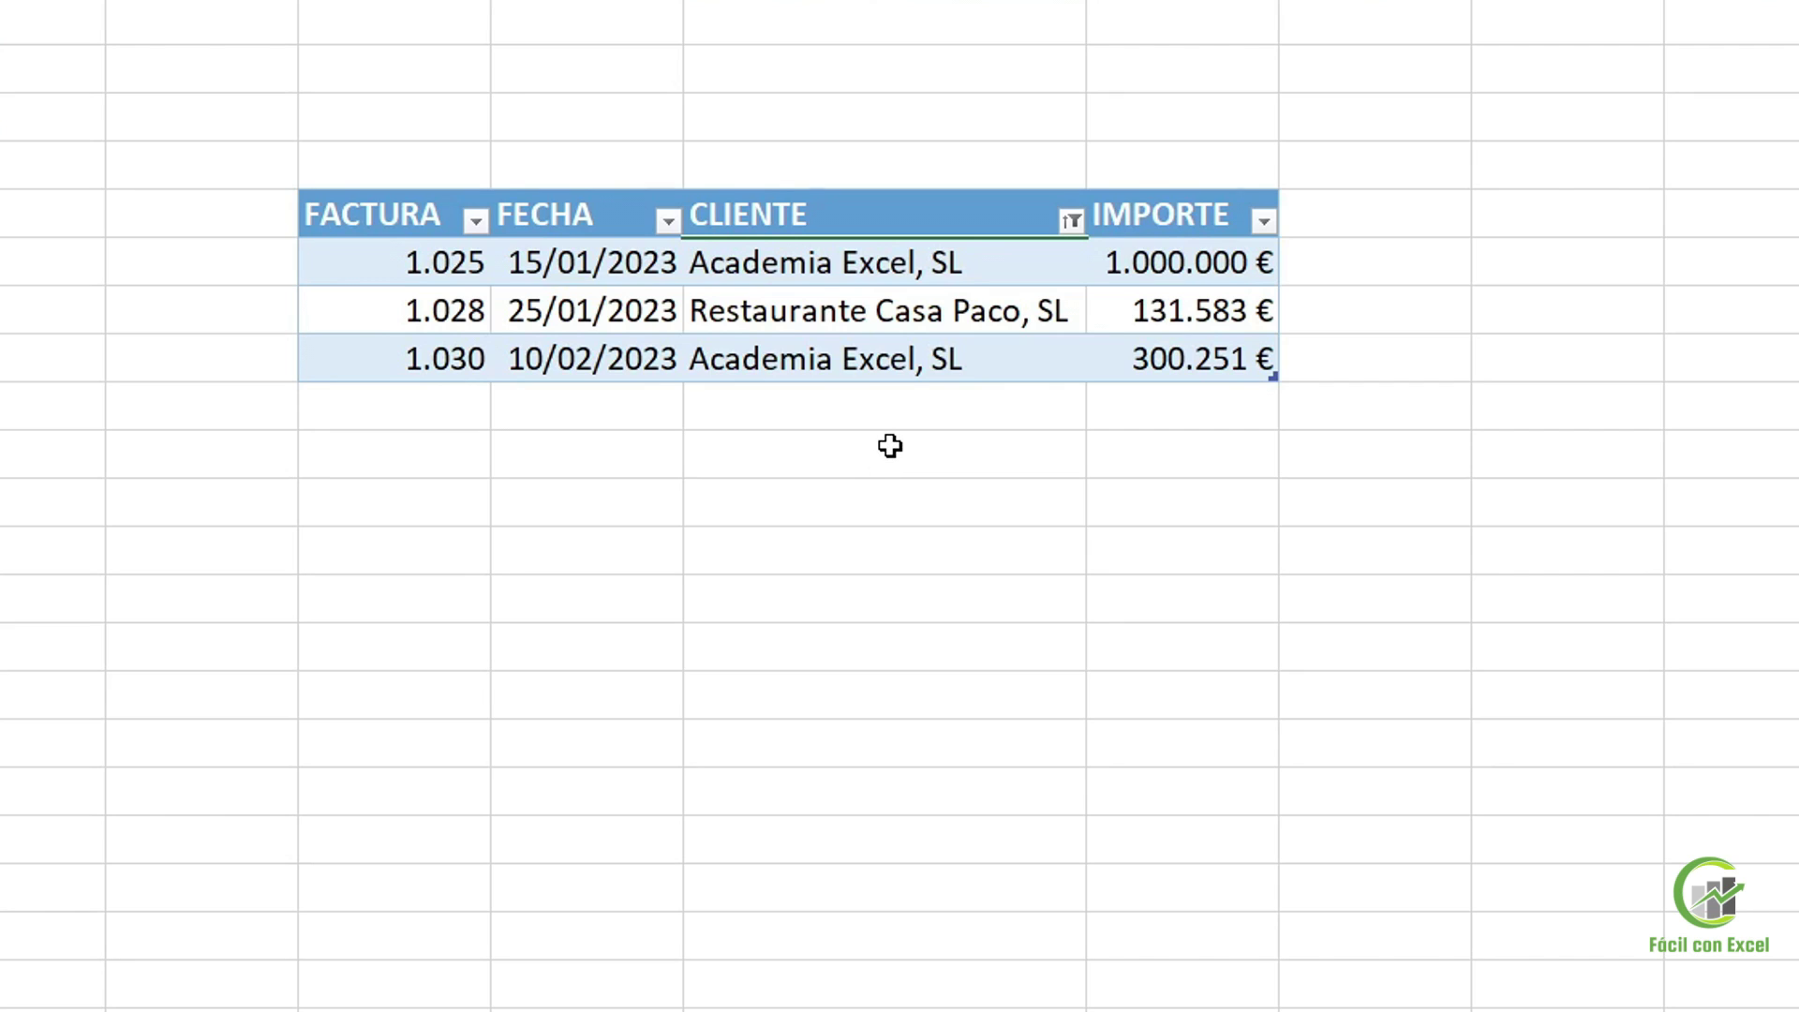
# Clear the CLIENTE filter and the sort state of the table
pyautogui.click(1073, 221)
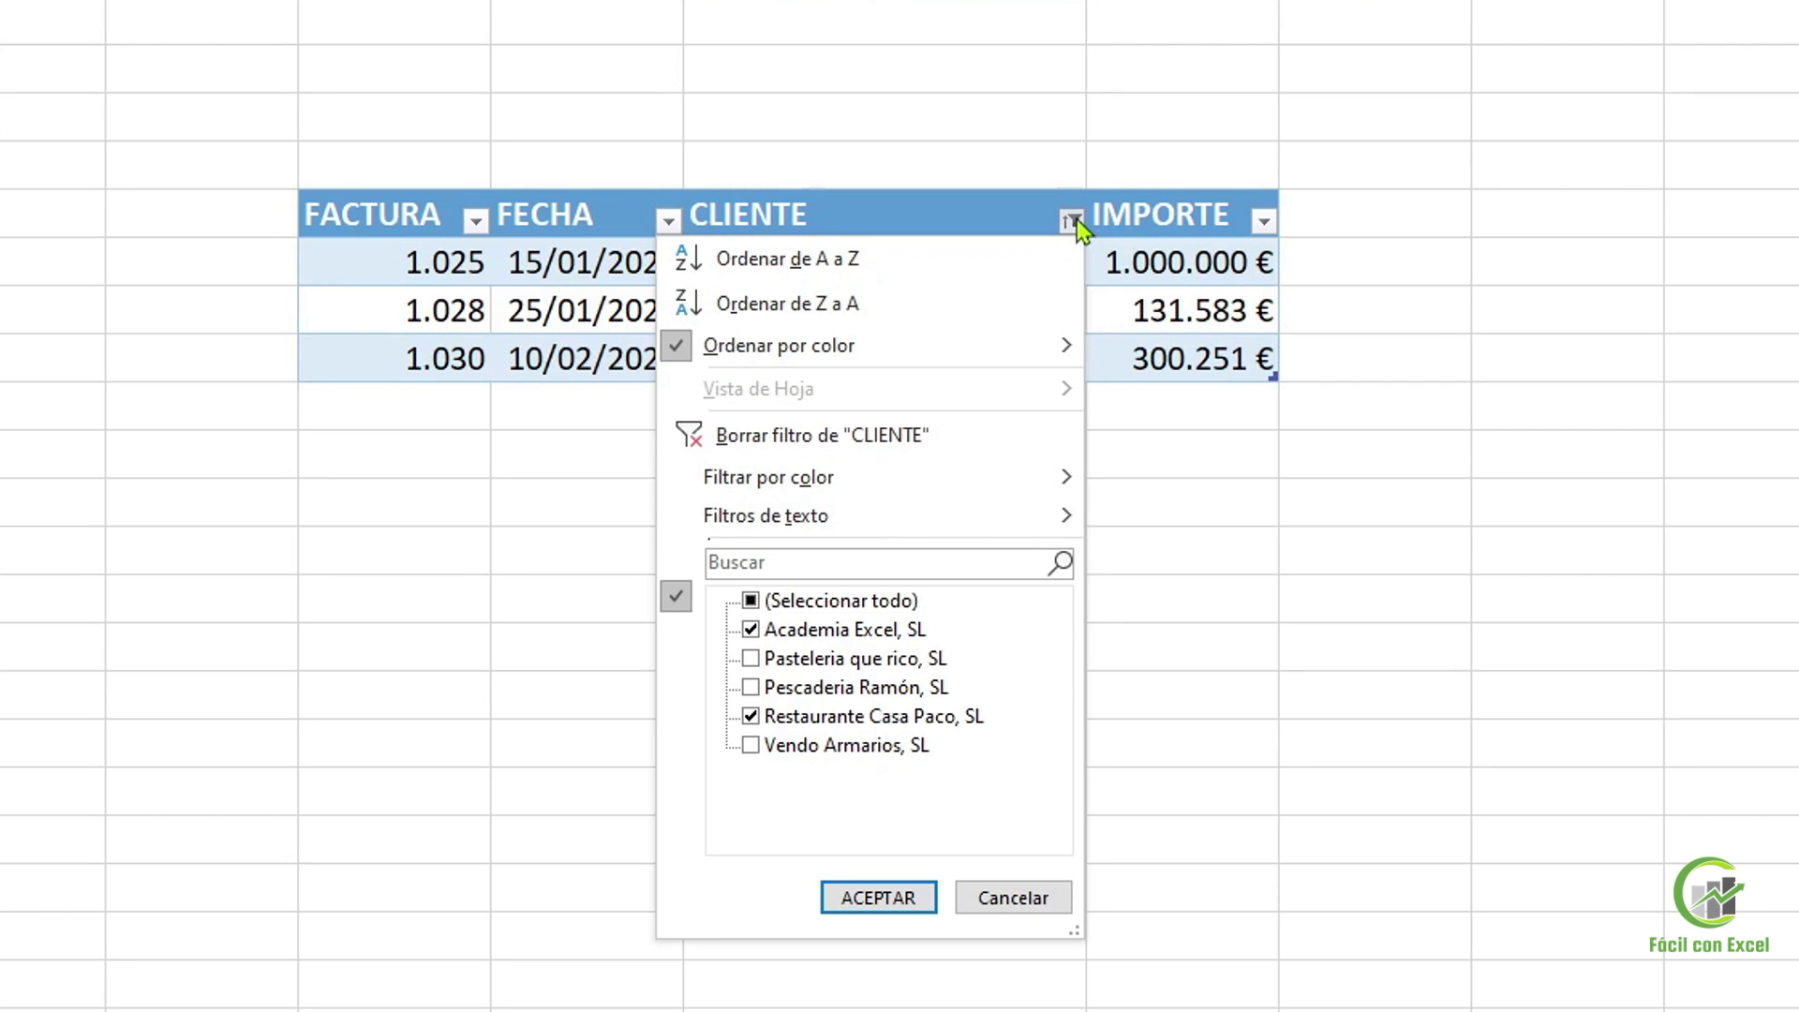
pyautogui.click(933, 437)
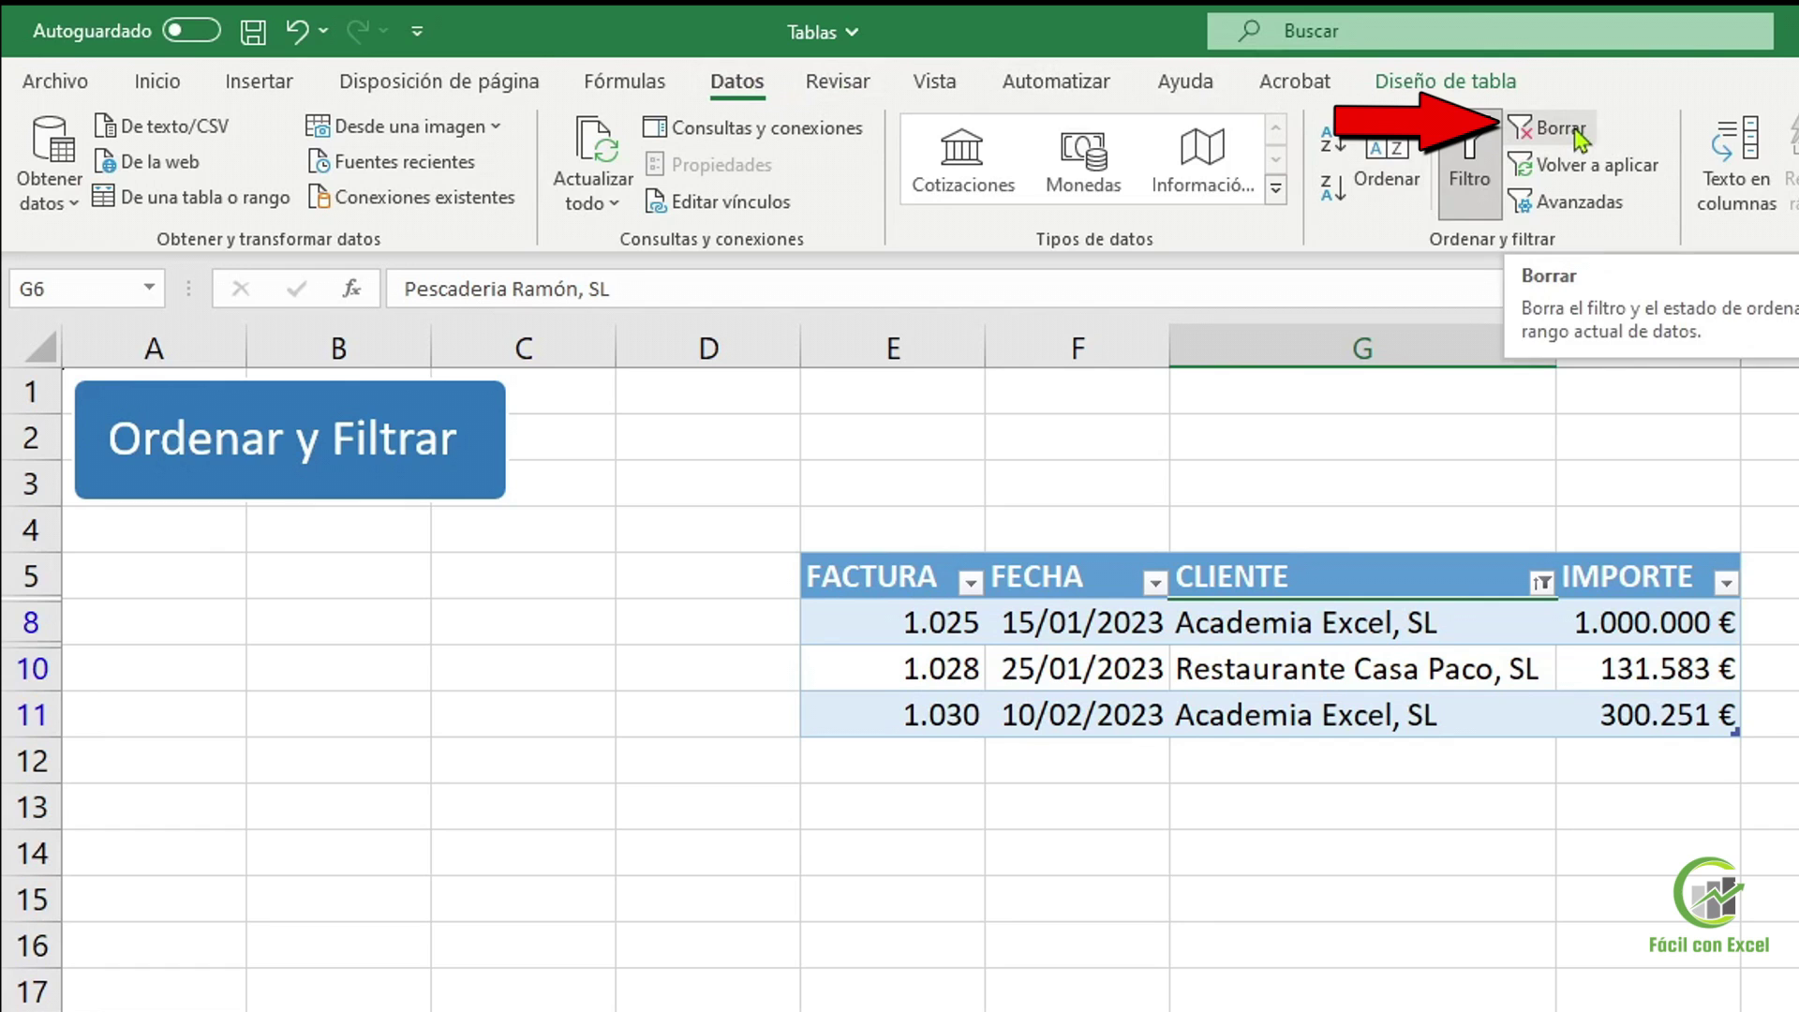
pyautogui.click(1561, 128)
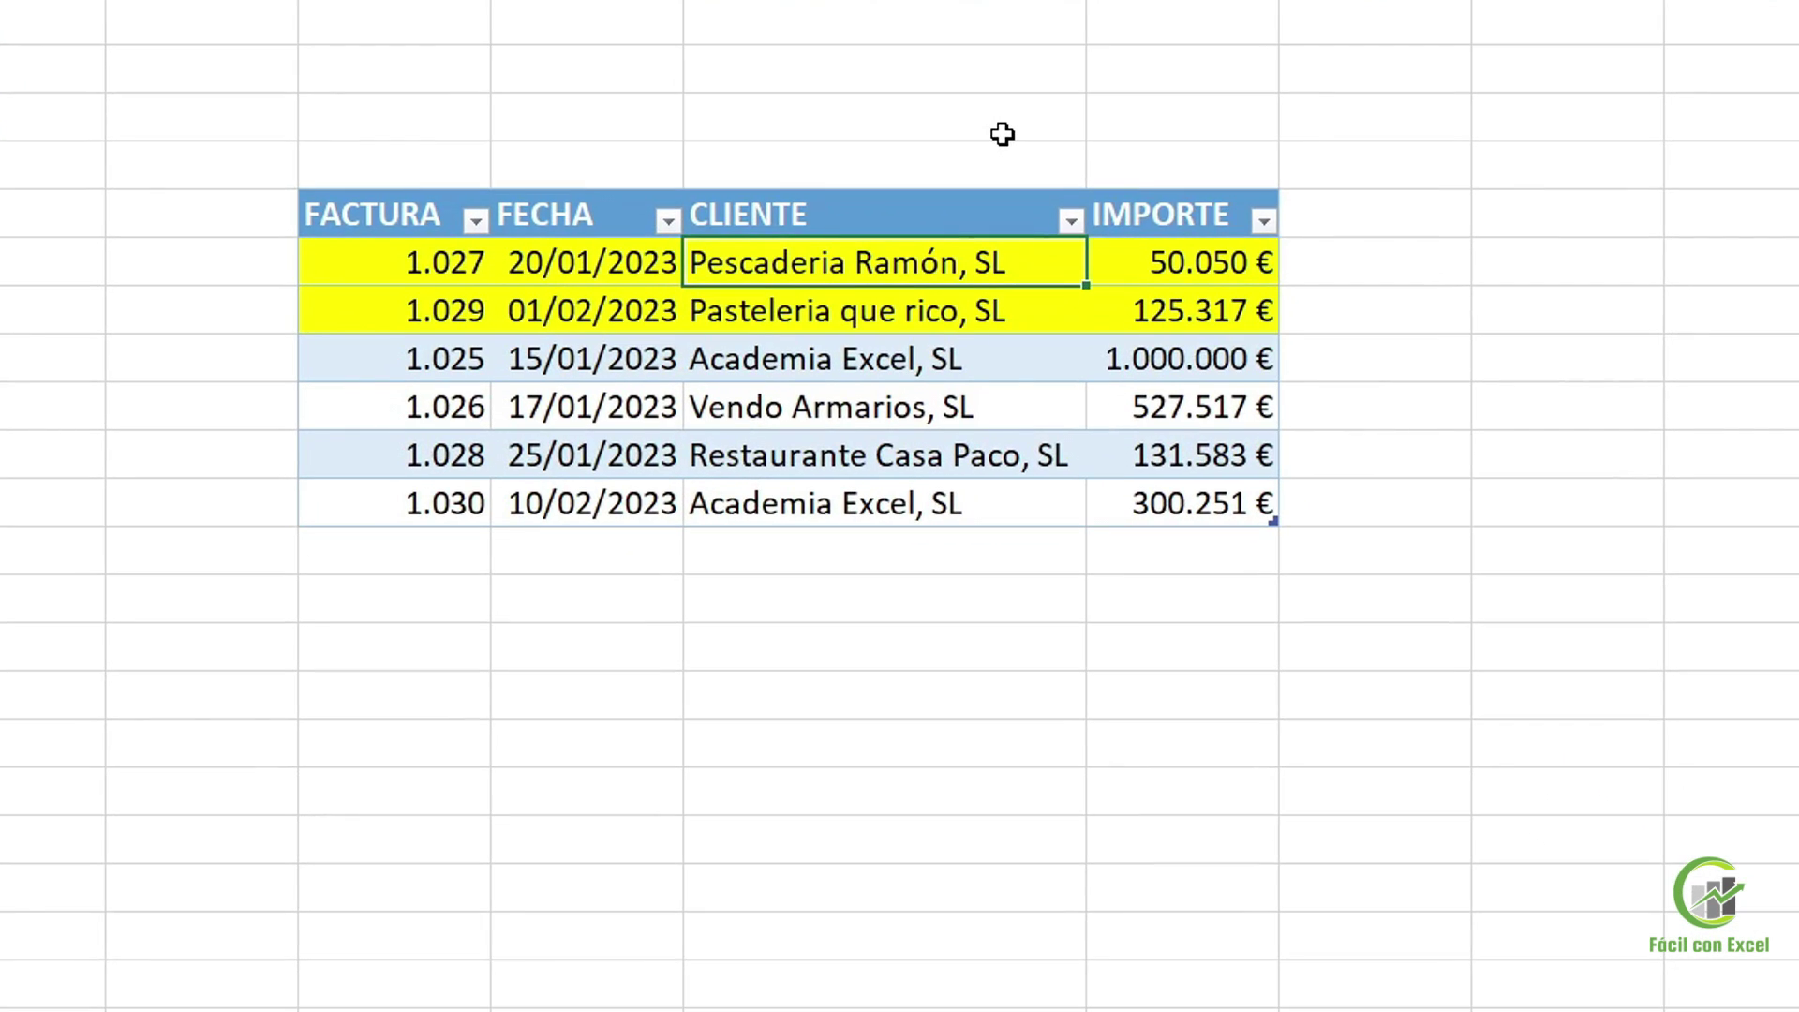
# Filter the table's CLIENTE column to the single client Academia Excel, SL
pyautogui.click(1073, 223)
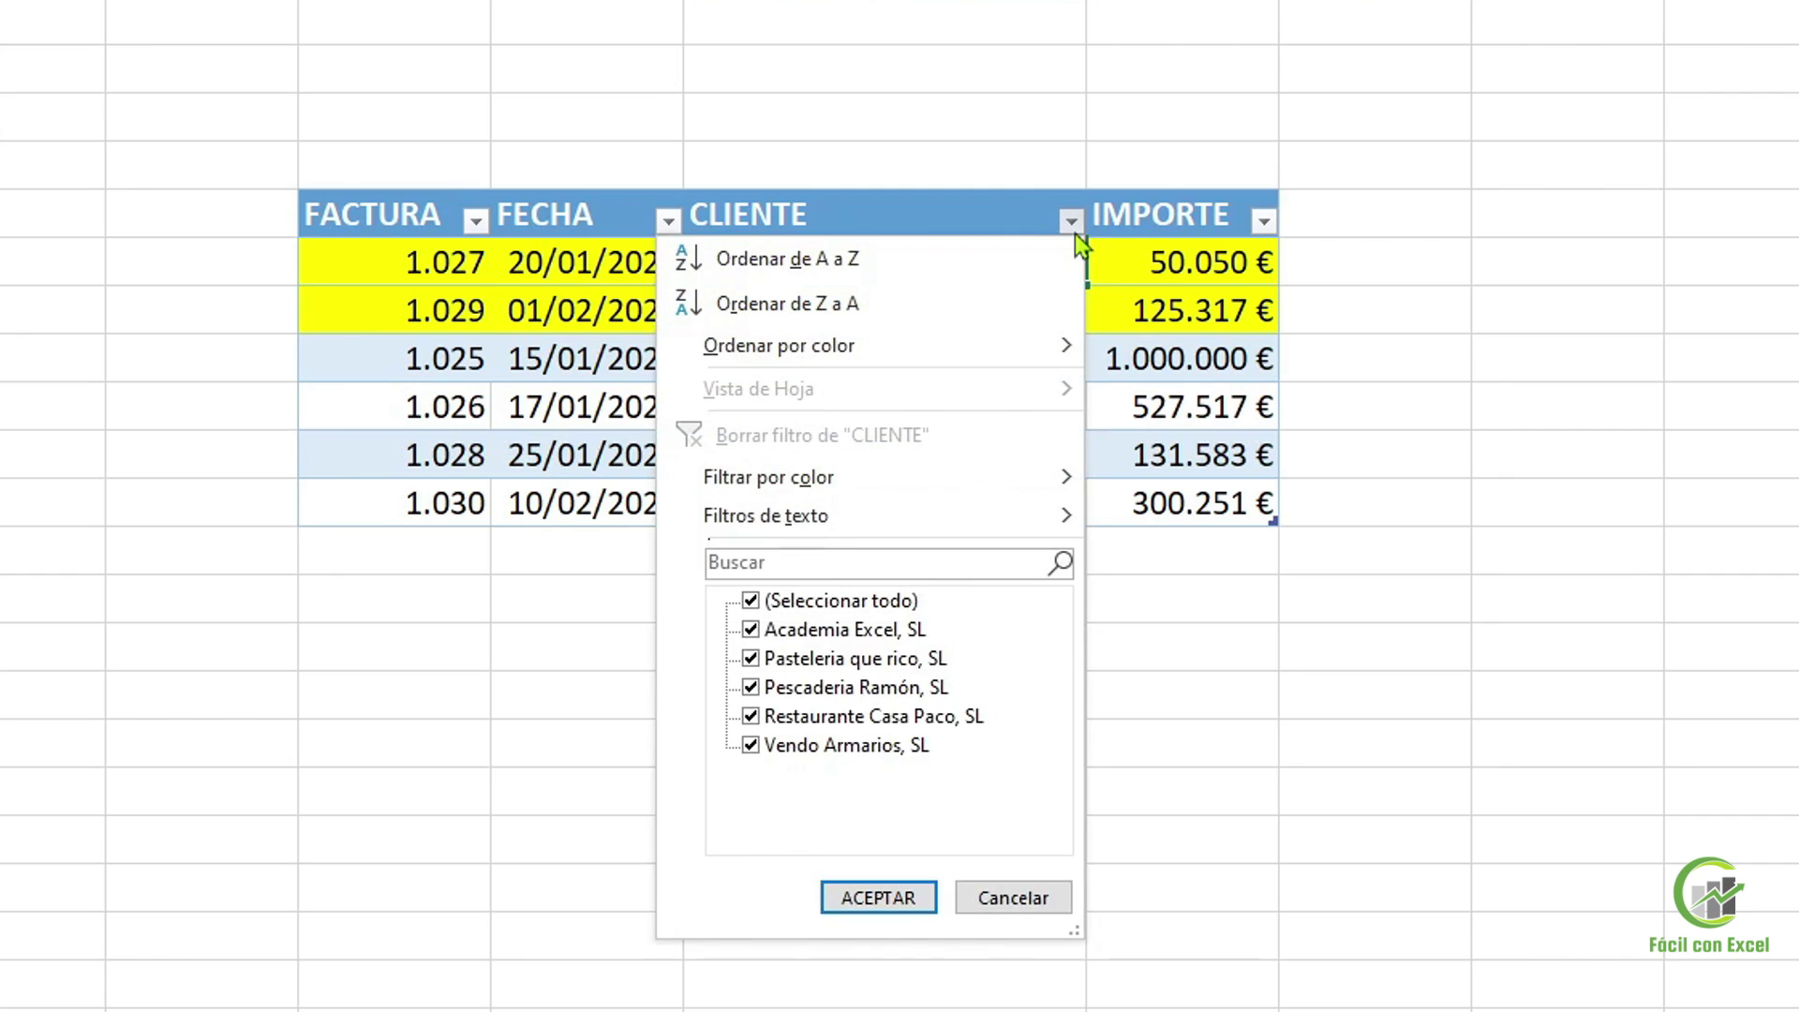
pyautogui.click(902, 604)
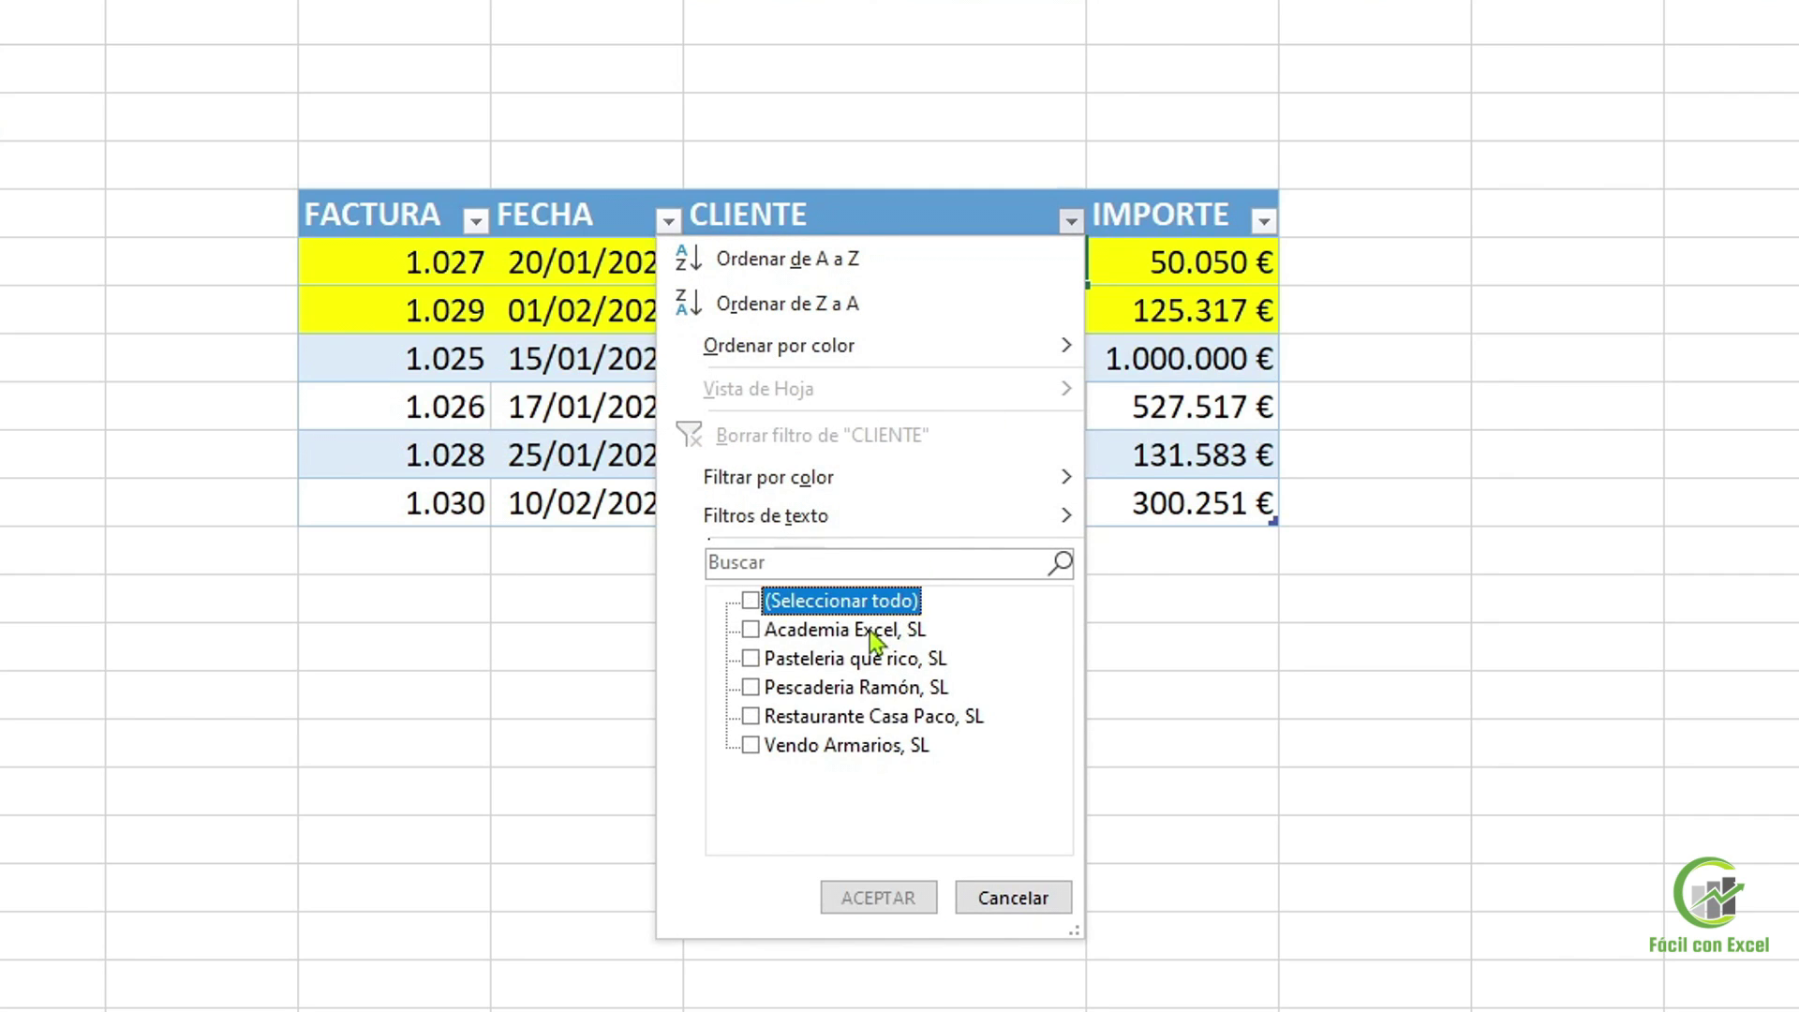
pyautogui.click(877, 637)
pyautogui.click(886, 899)
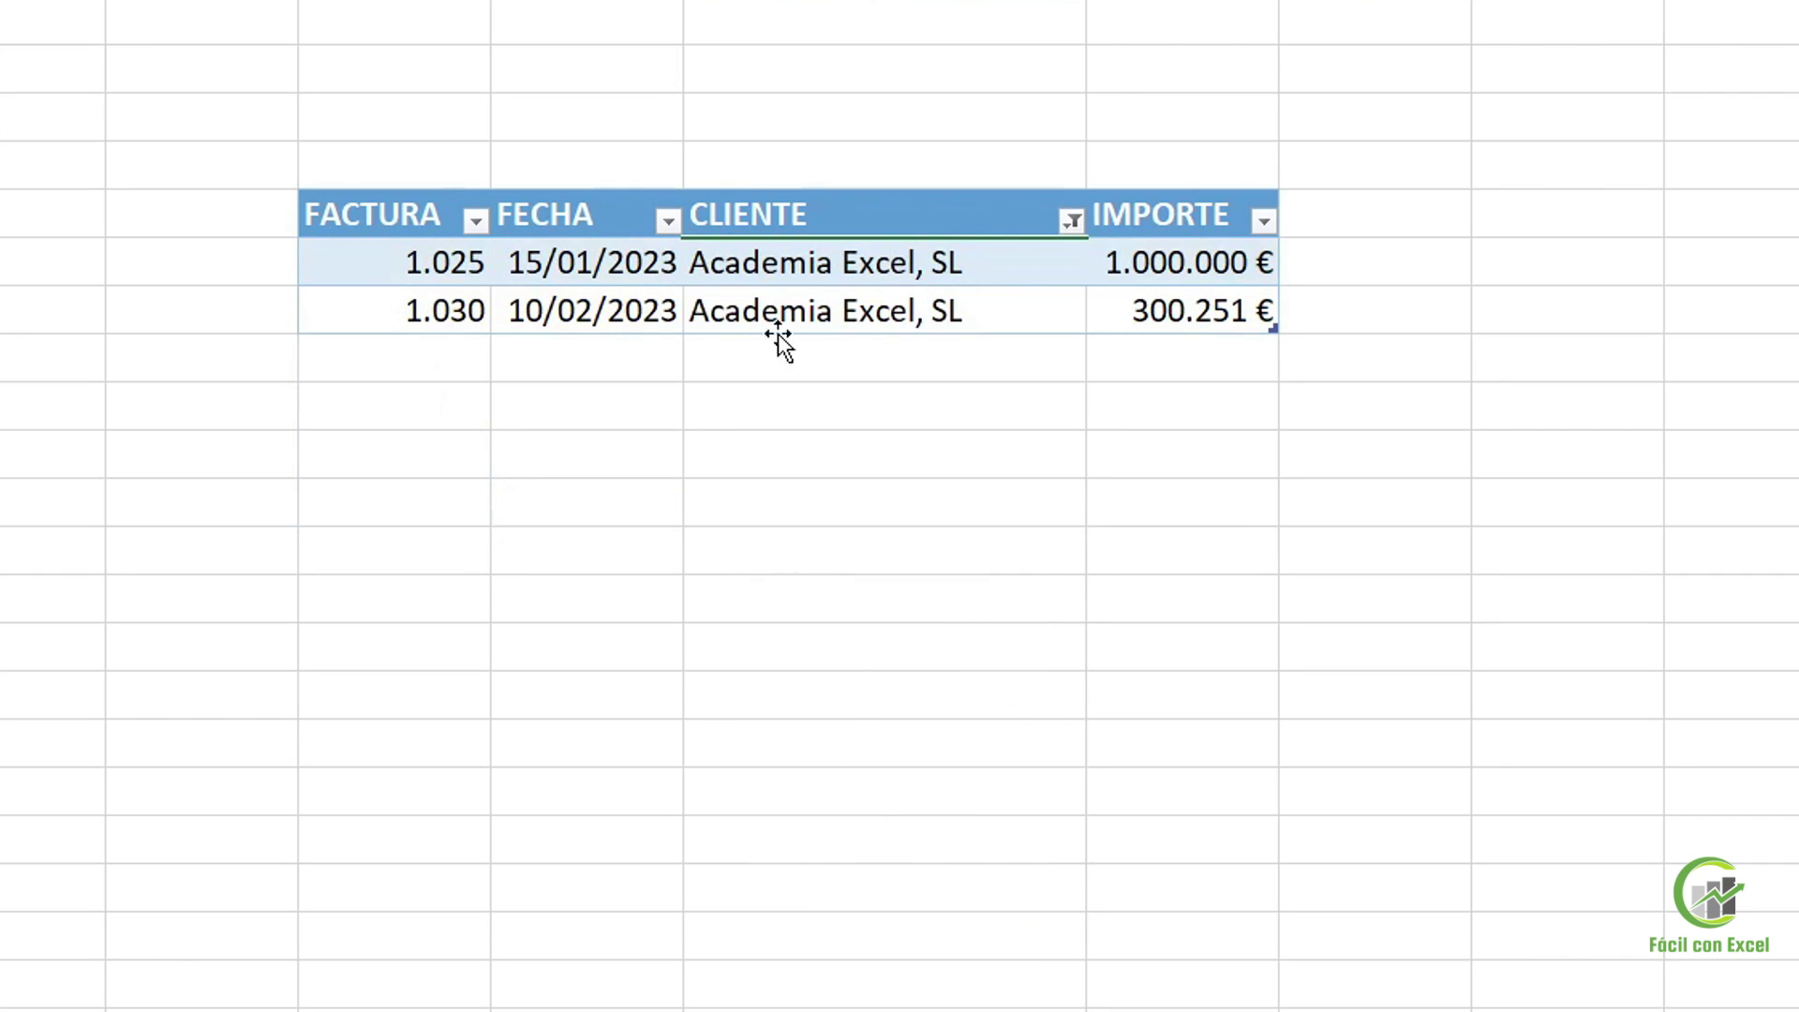
# Filter the FECHA column to include only dates from enero 2023
pyautogui.click(668, 220)
pyautogui.click(420, 606)
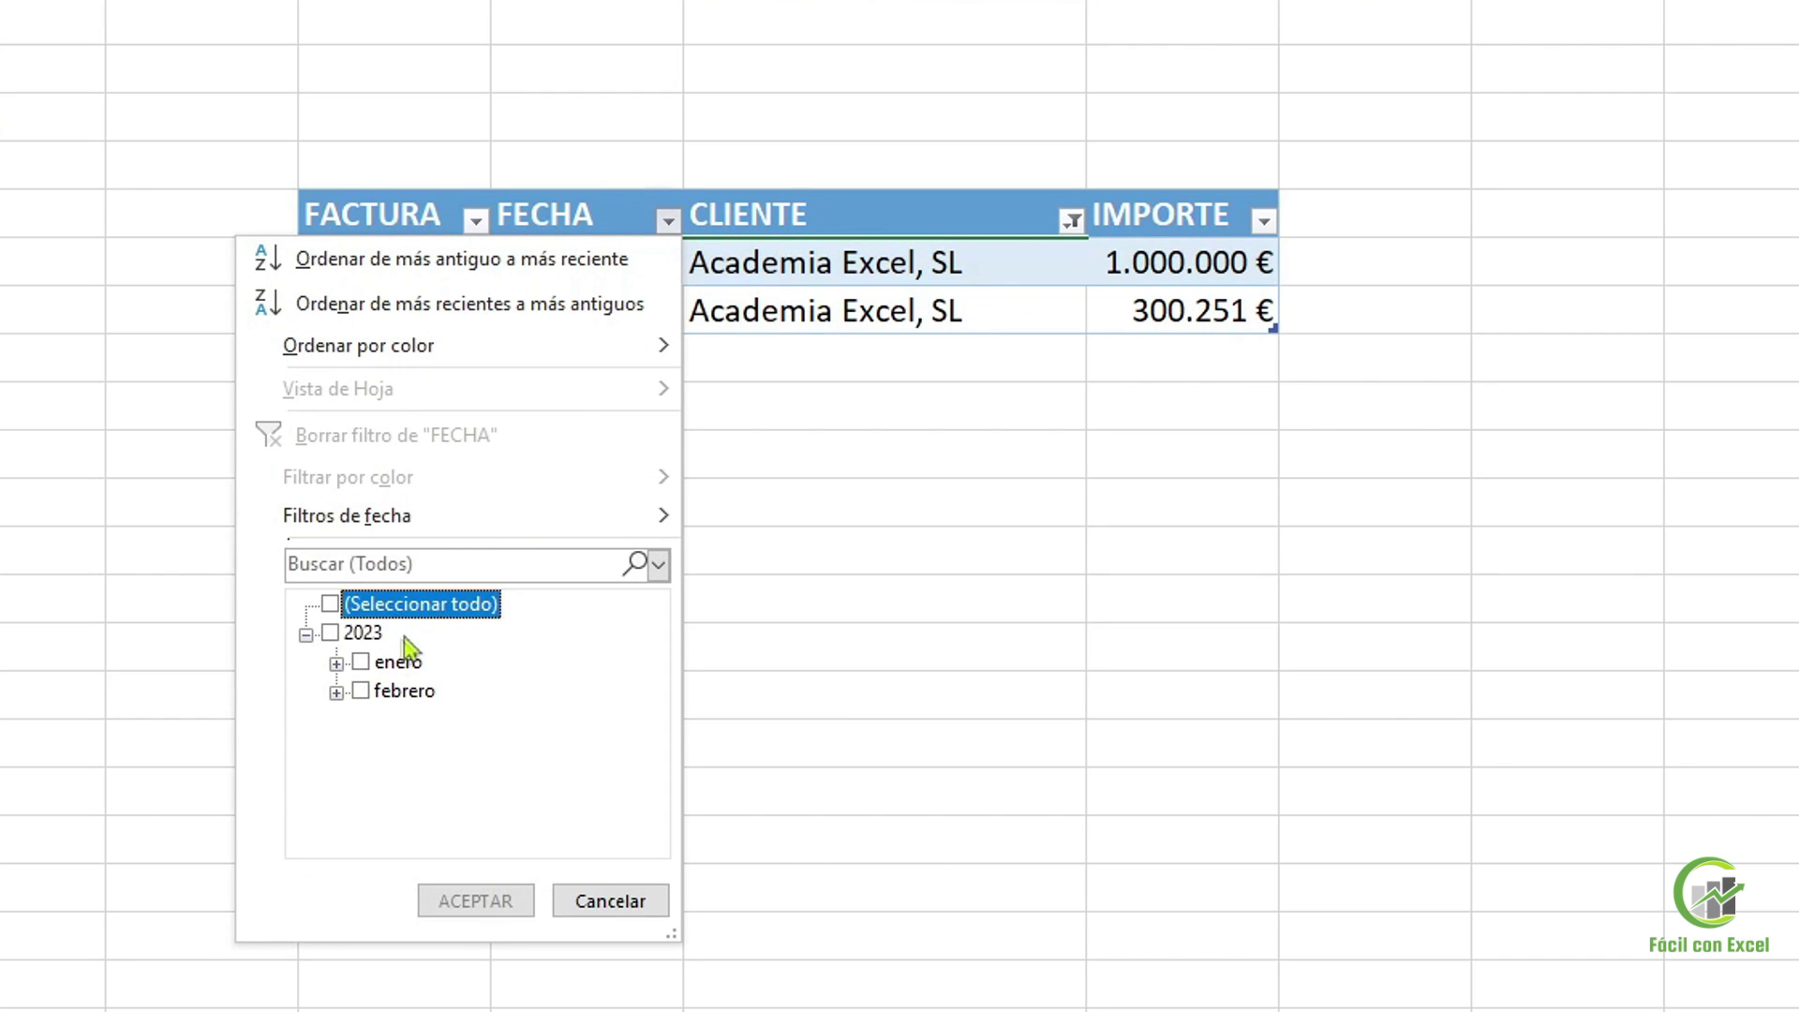
pyautogui.click(391, 667)
pyautogui.click(496, 900)
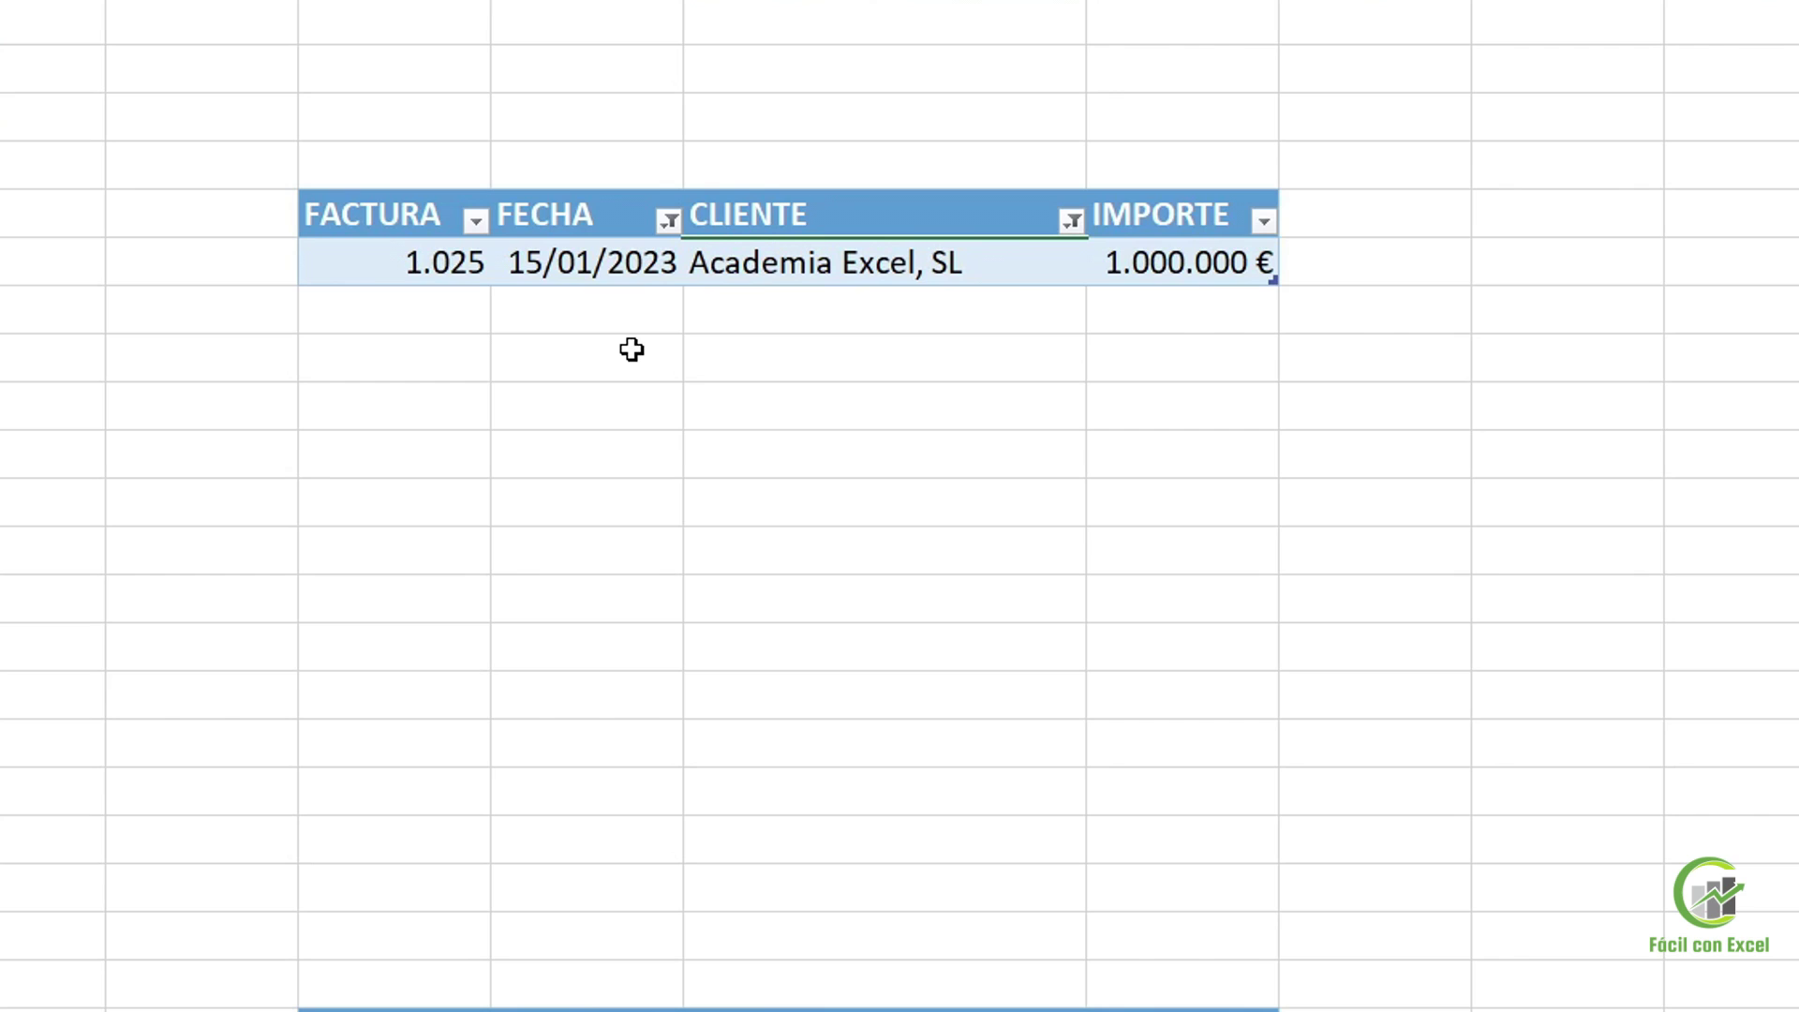
pyautogui.click(630, 268)
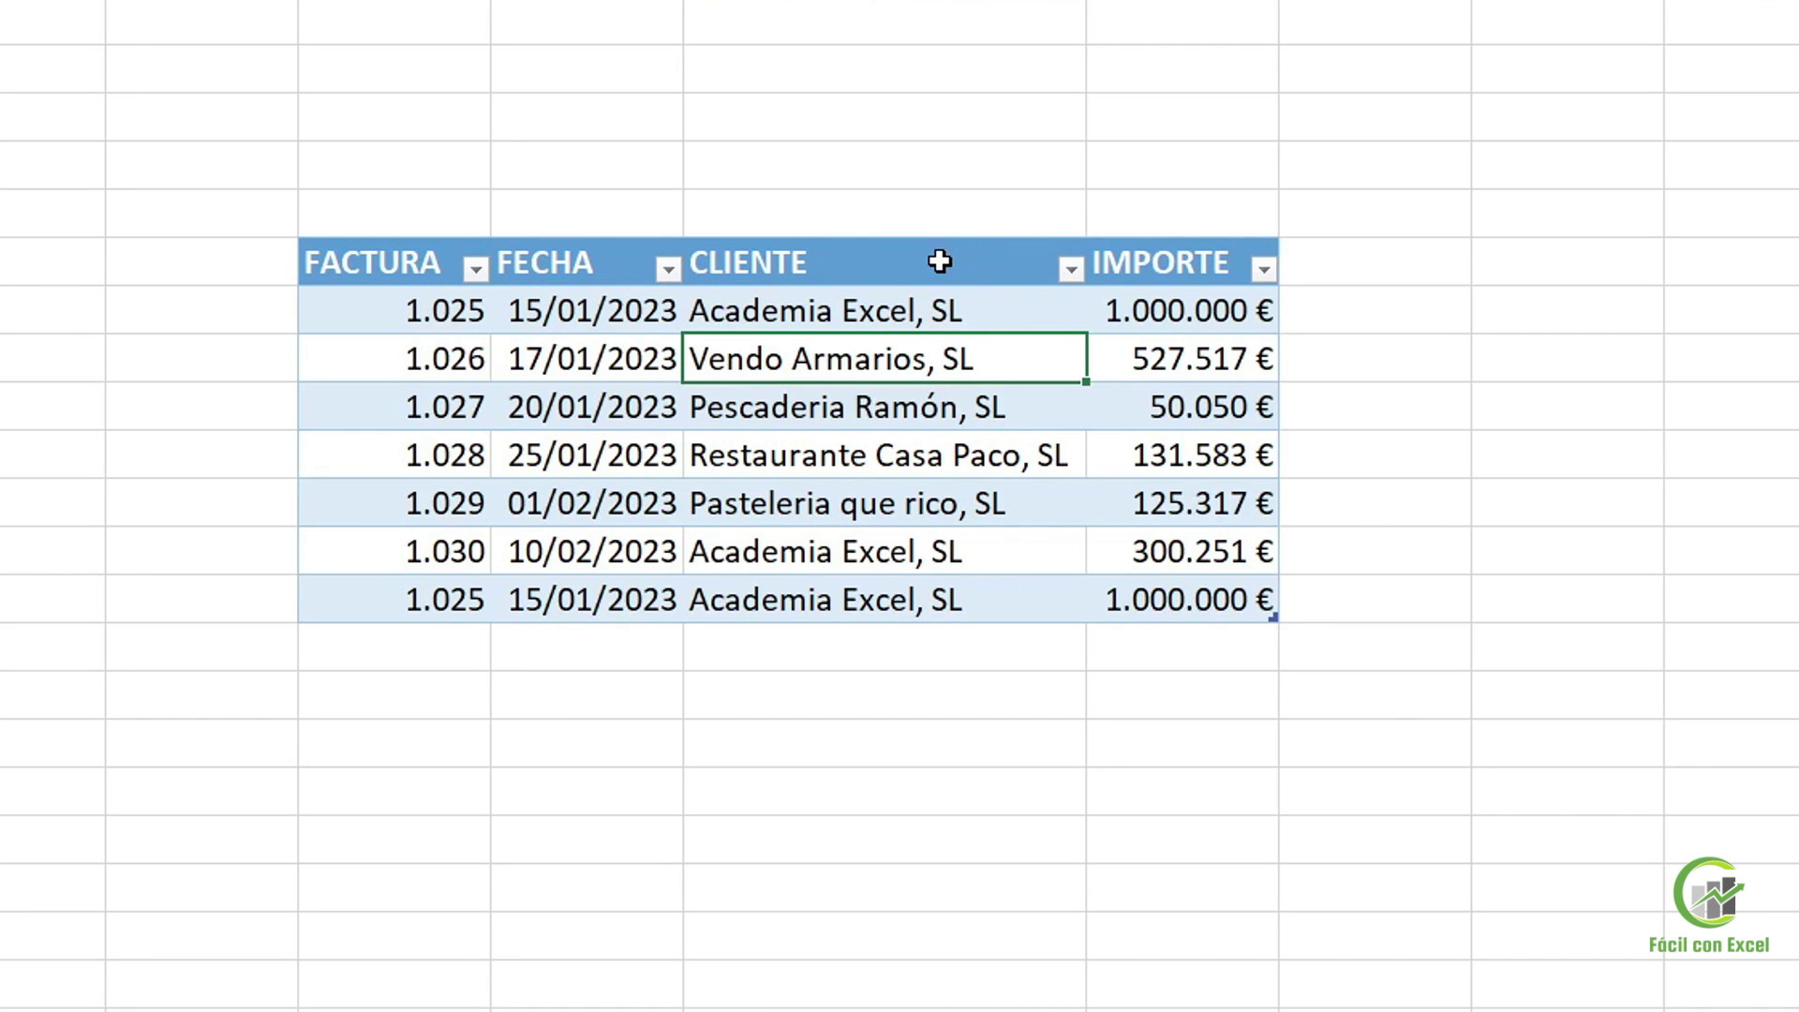
# Highlight duplicate values in the CLIENTE column of the Condicionales table with light red fill and dark red text
pyautogui.moveTo(940, 262); pyautogui.dragTo(919, 614)
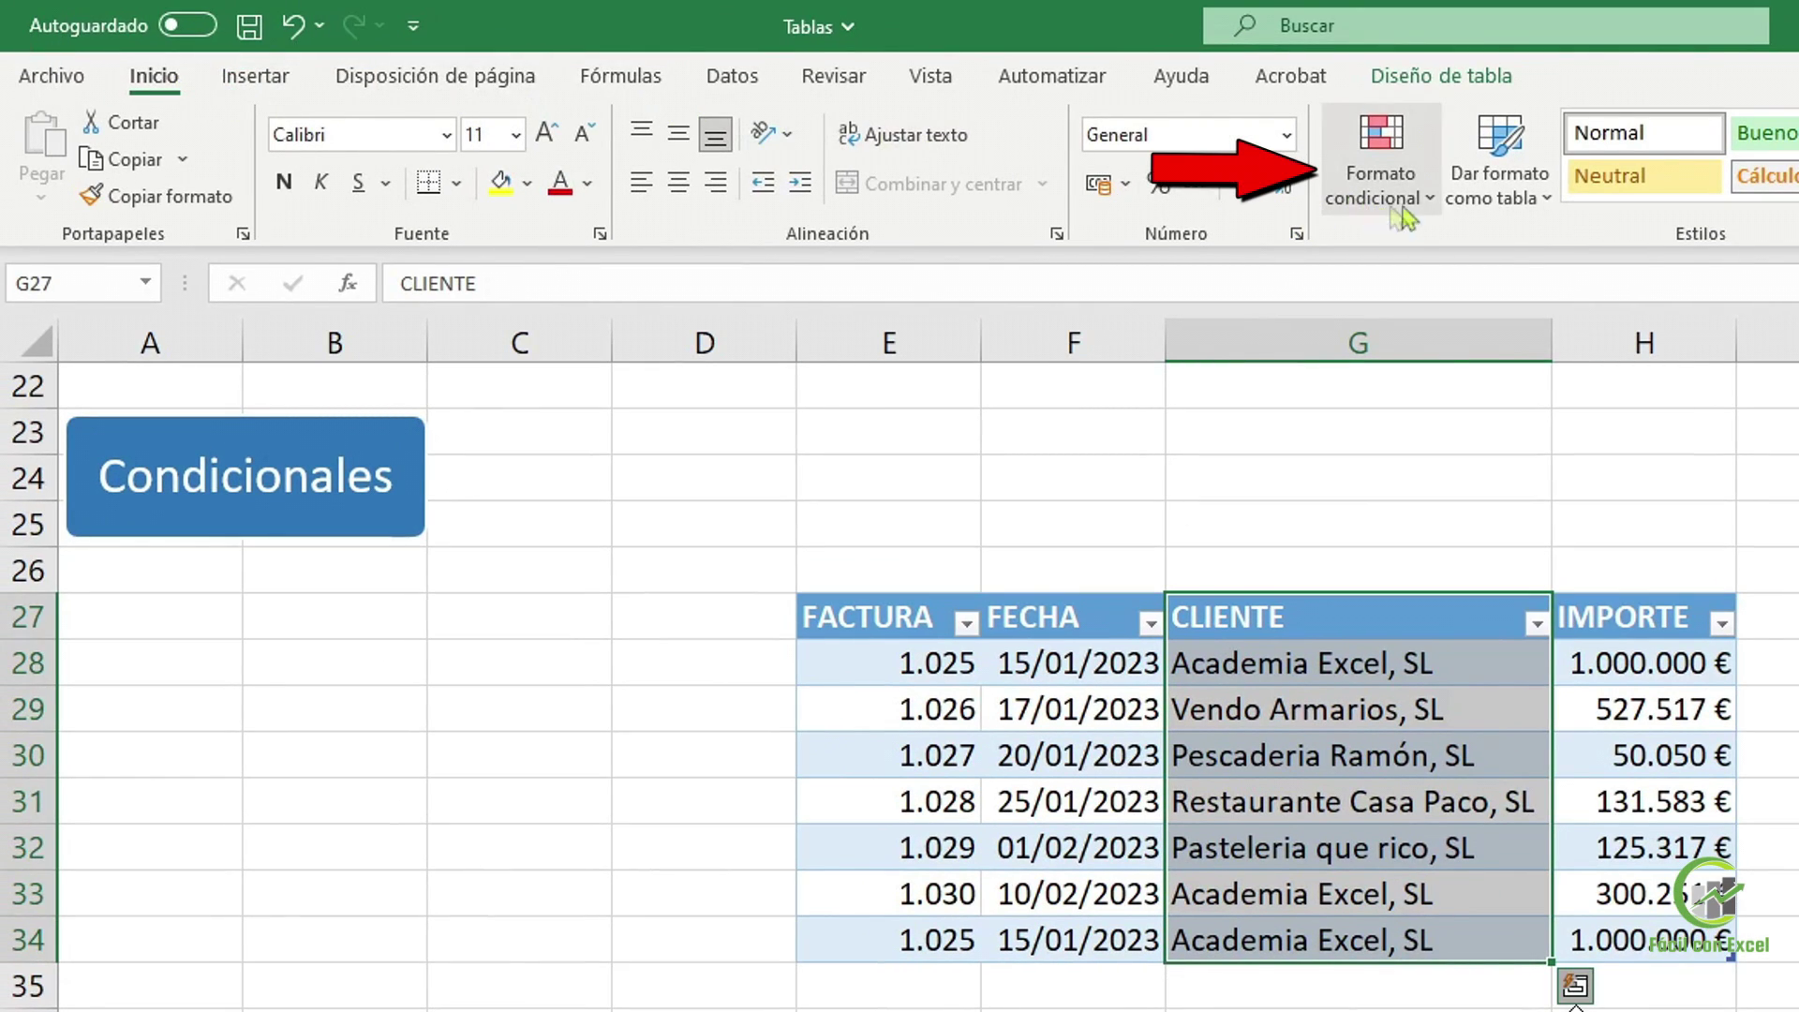
pyautogui.click(1432, 208)
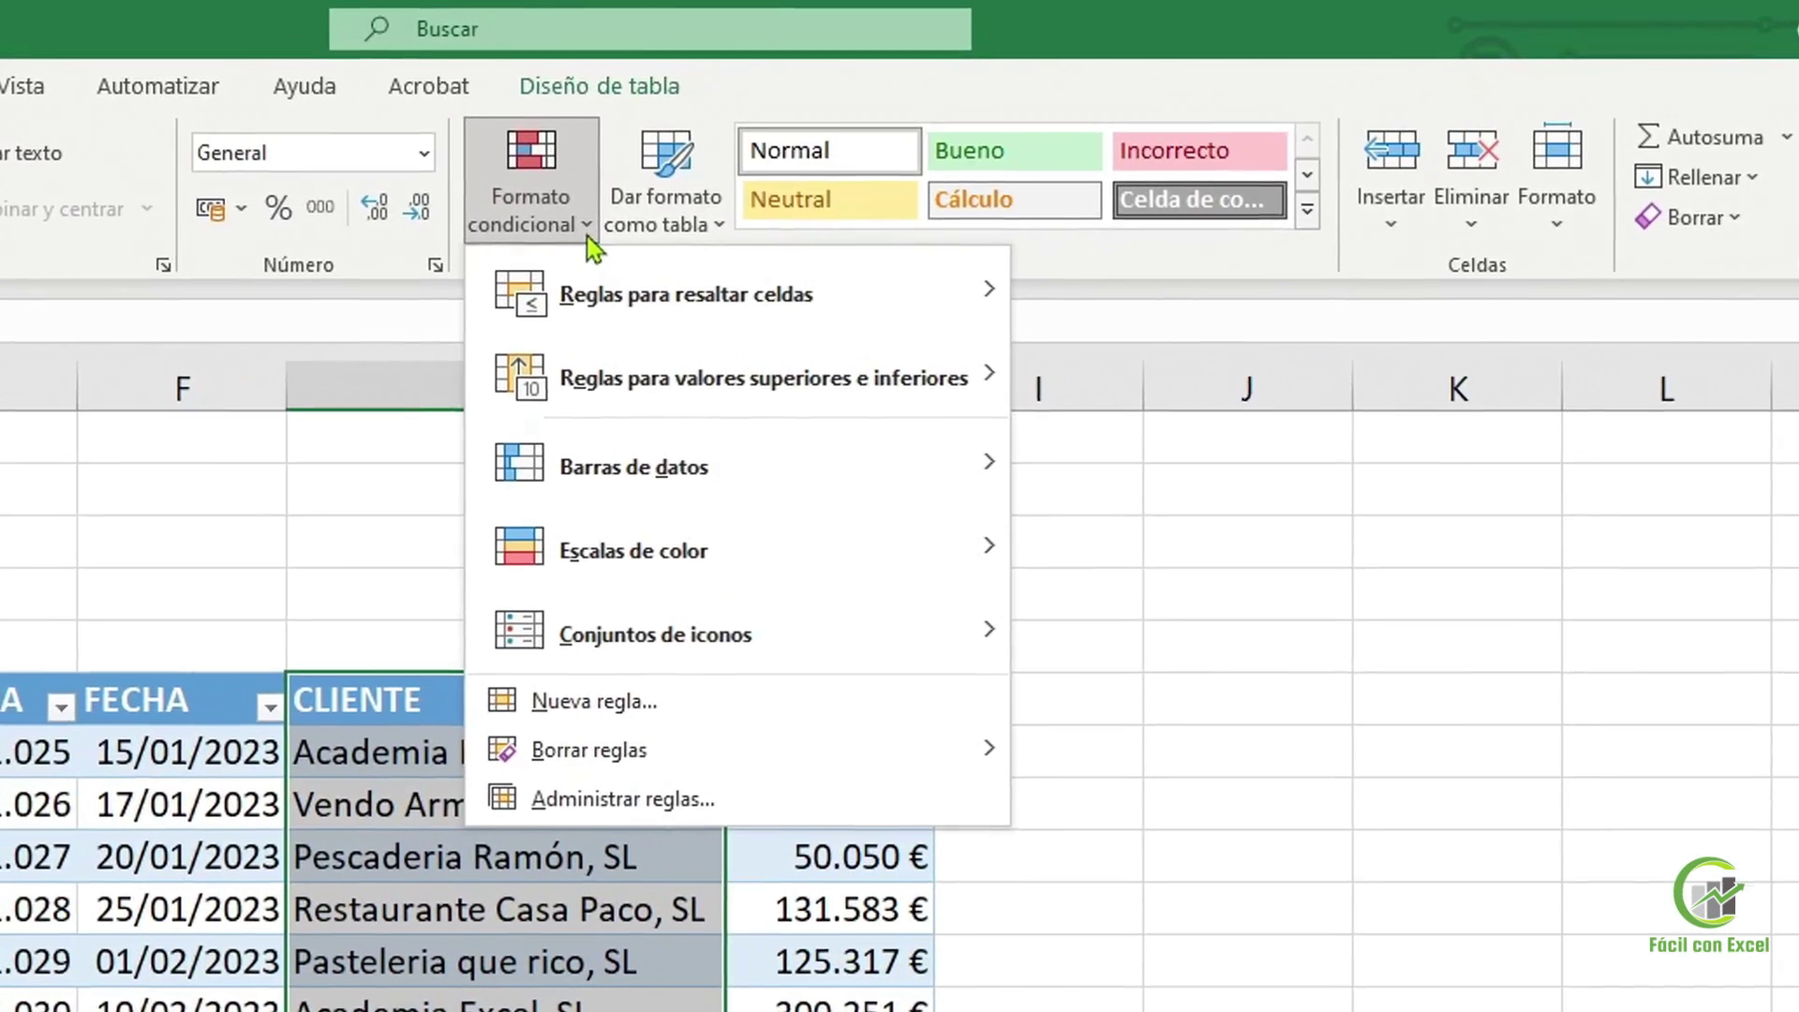
pyautogui.moveTo(951, 312)
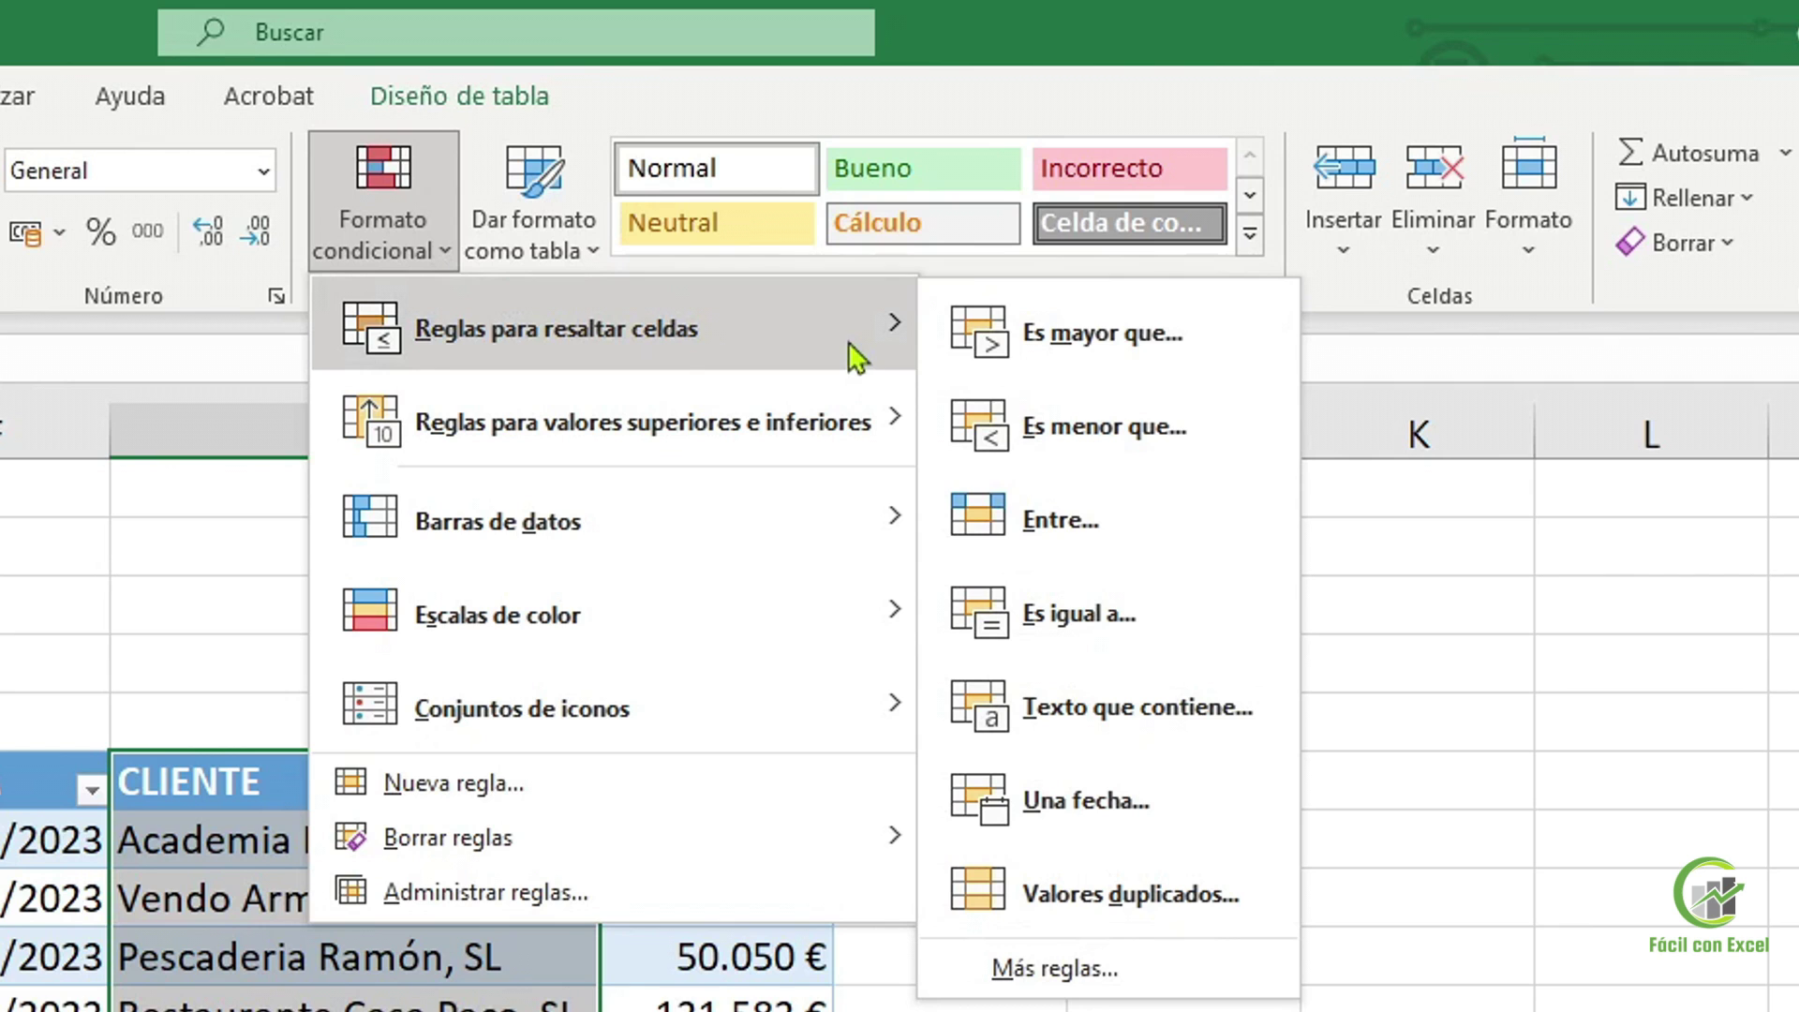
pyautogui.click(1262, 918)
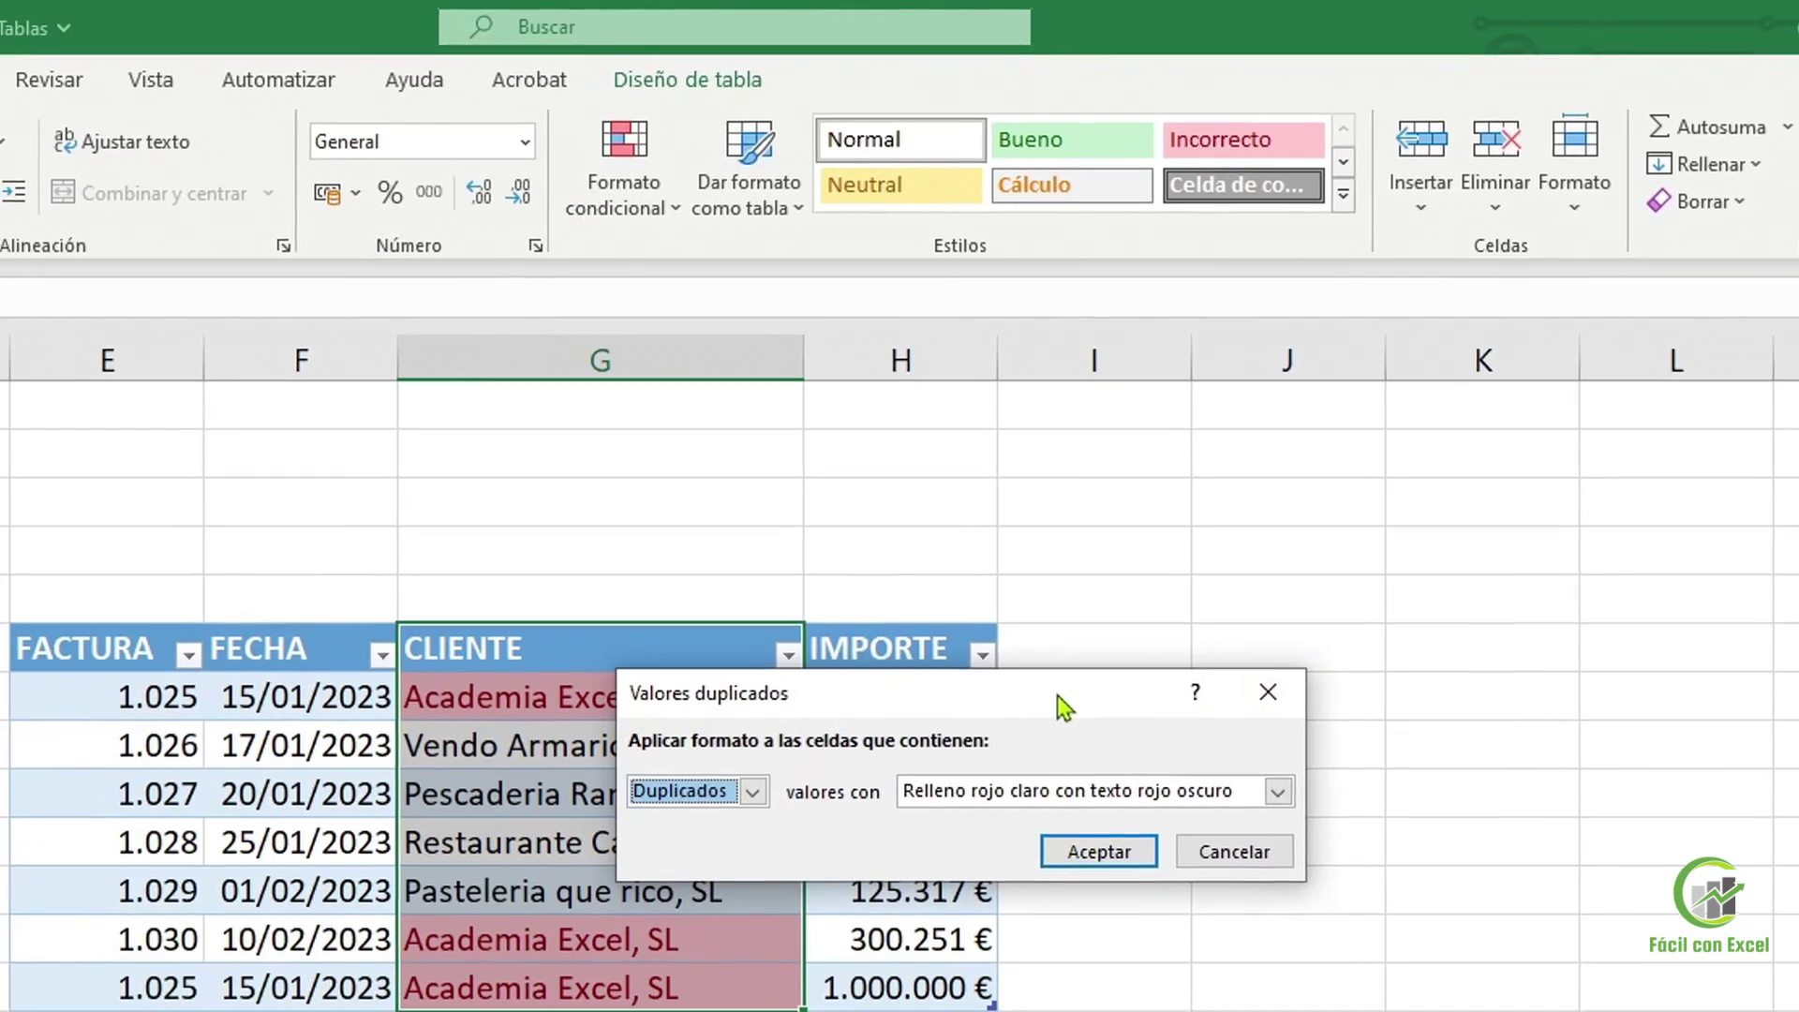
pyautogui.moveTo(1057, 696); pyautogui.dragTo(1465, 643)
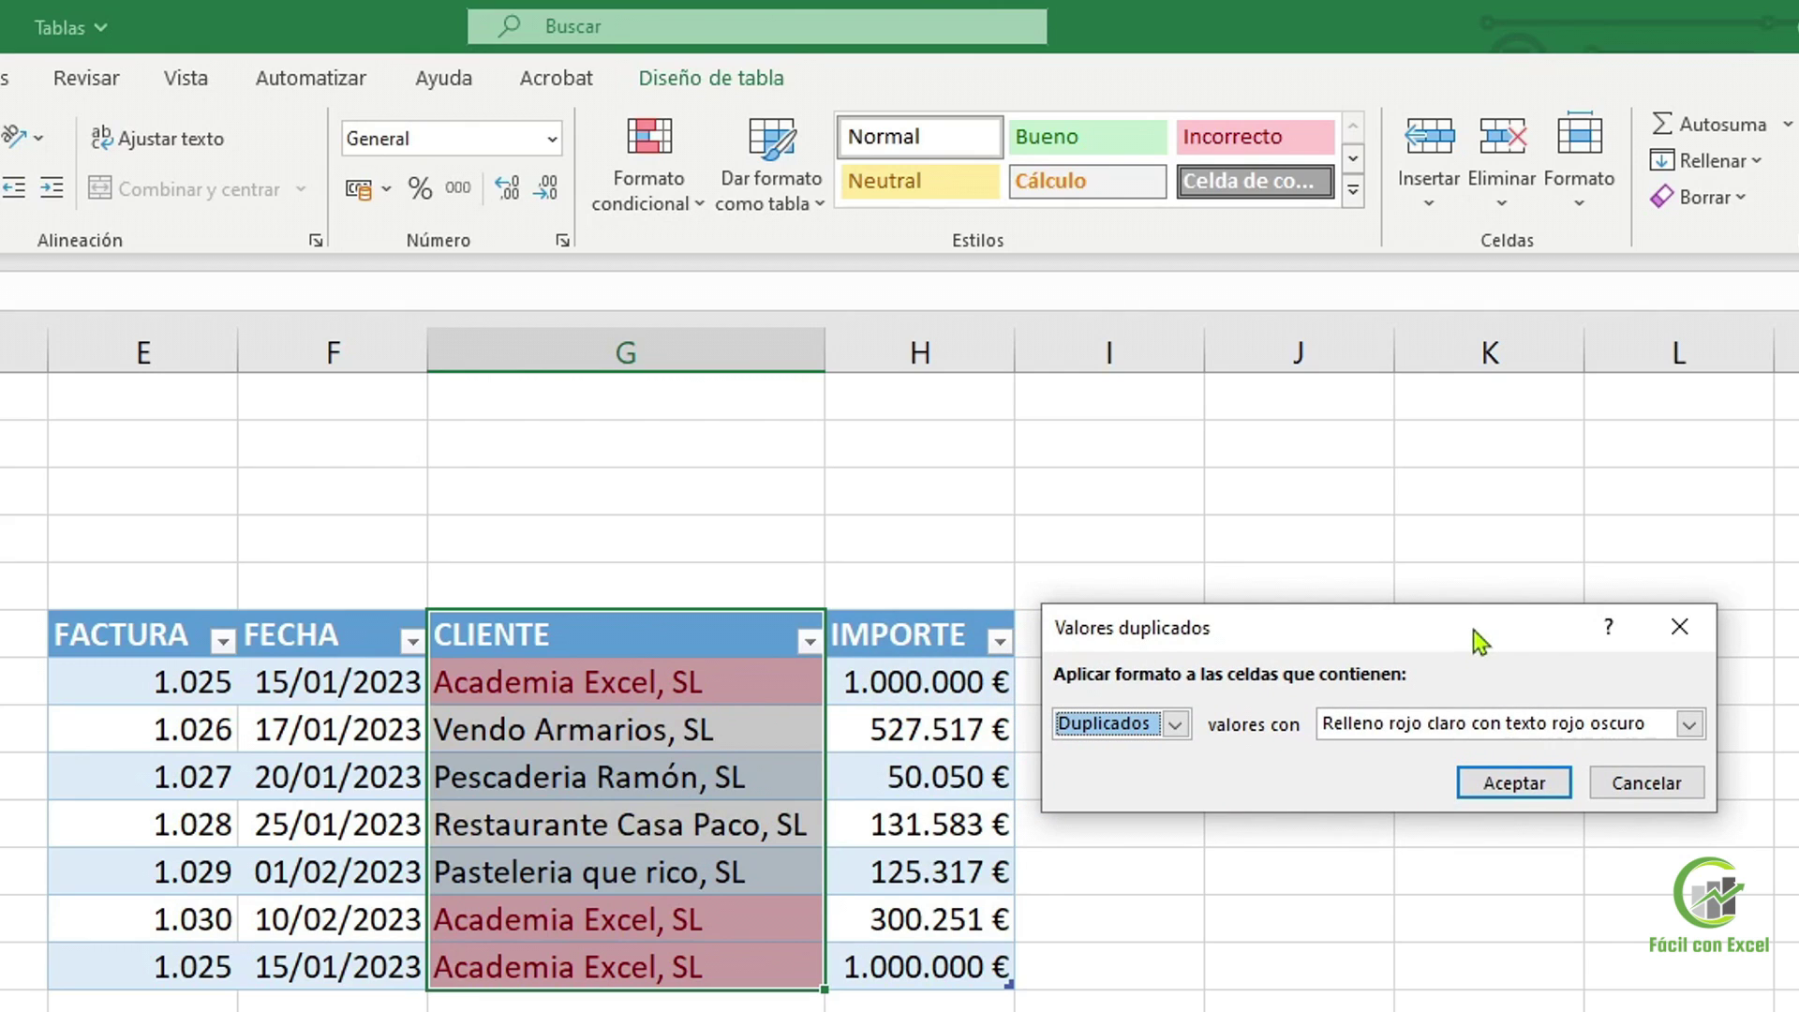
pyautogui.click(1528, 787)
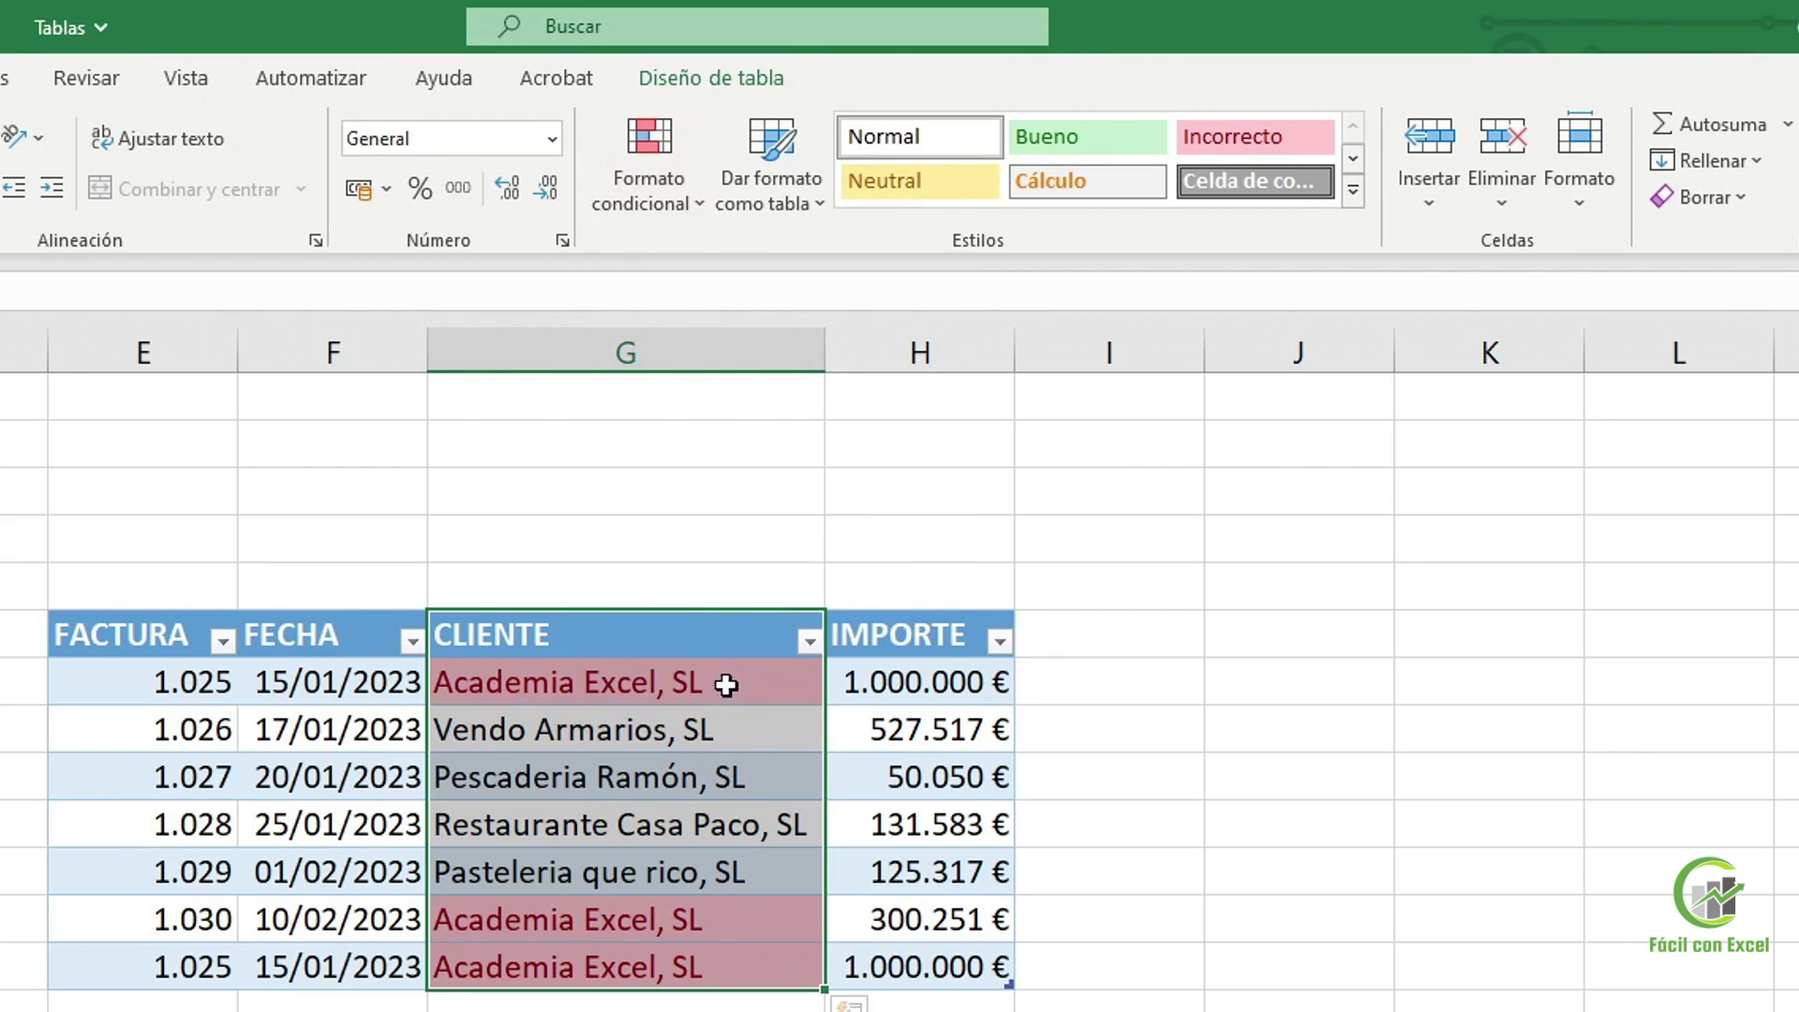
pyautogui.click(694, 210)
pyautogui.moveTo(979, 276)
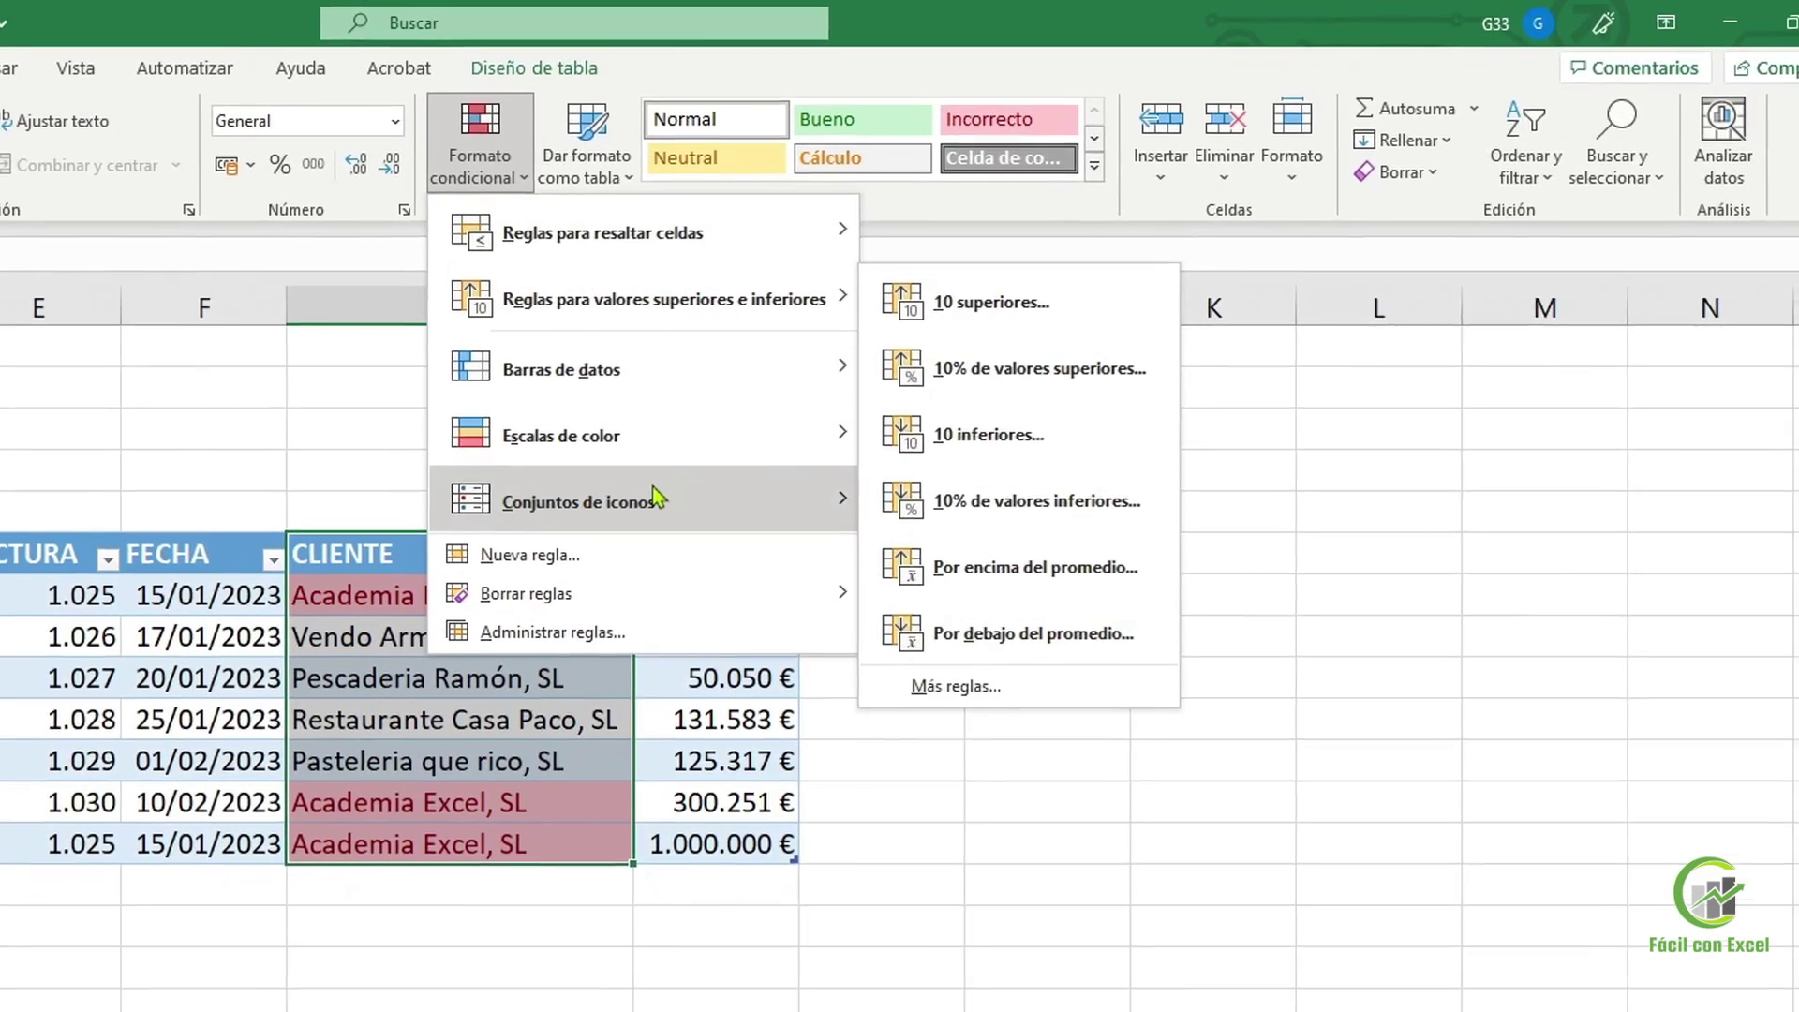
pyautogui.moveTo(653, 488)
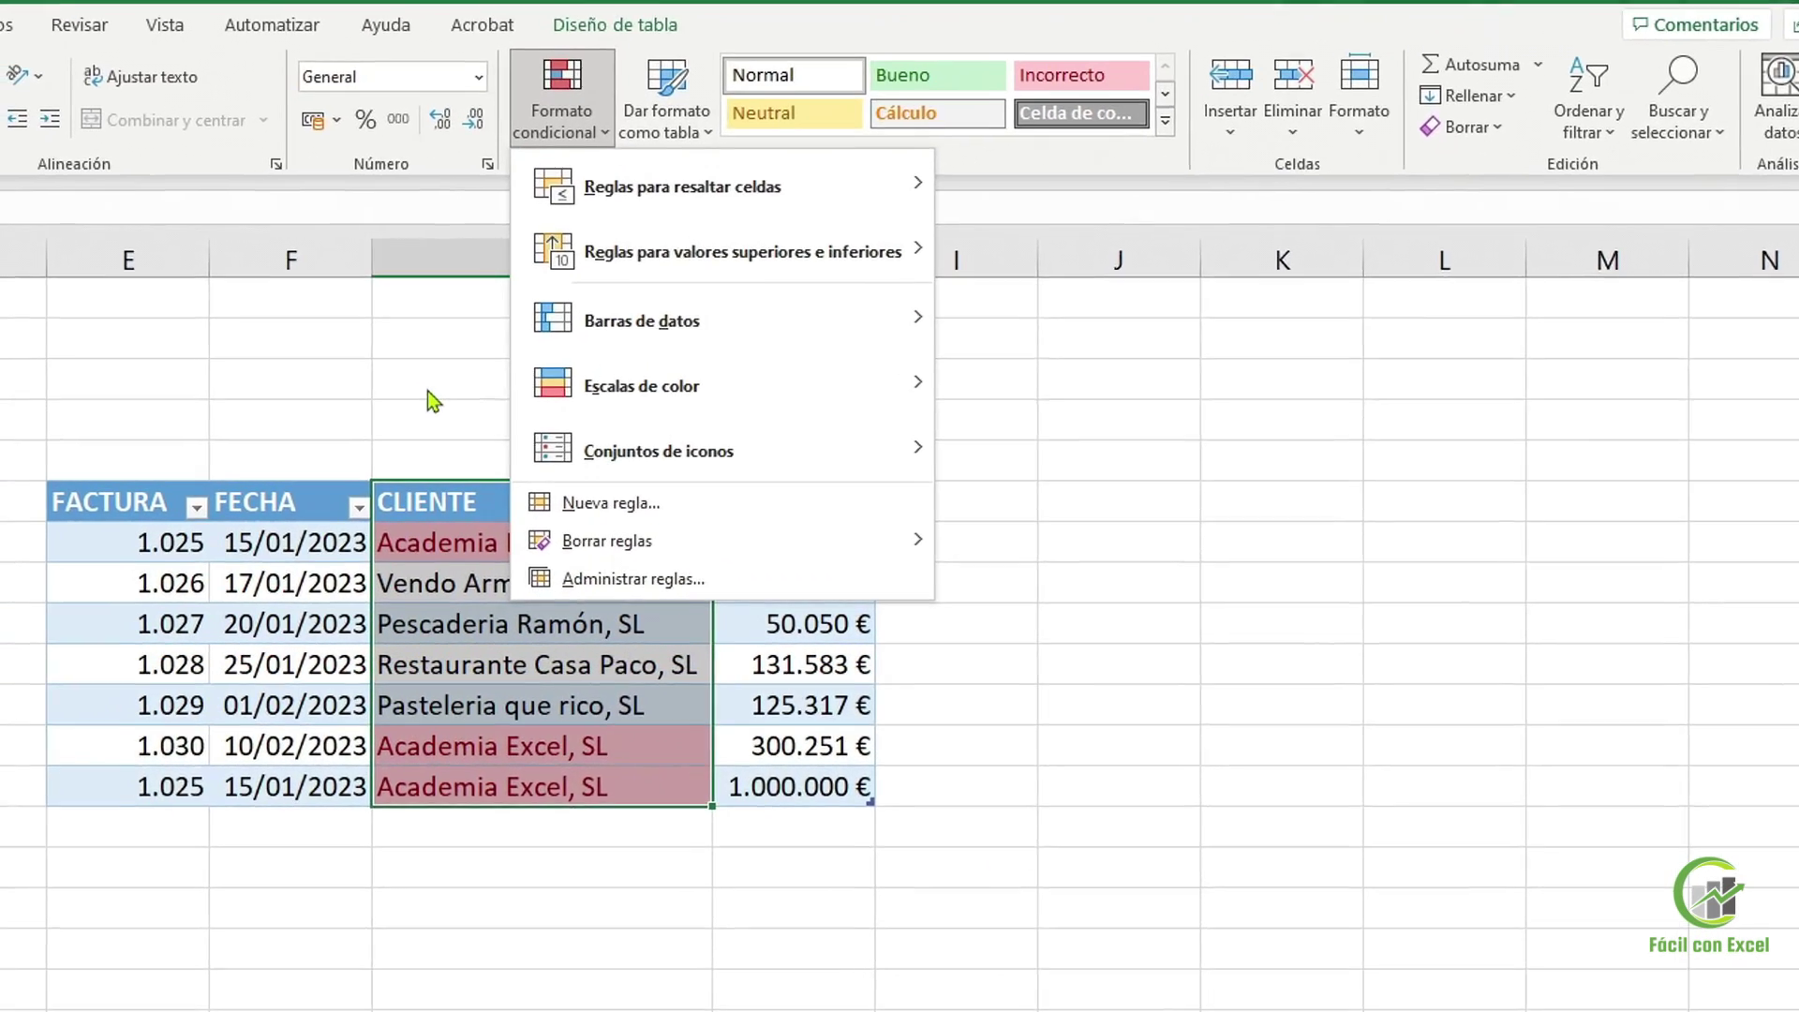
# Set the IMPORTE of the Pescaderia Ramón, SL invoice to -5000 in the Condicionales table
pyautogui.click(372, 405)
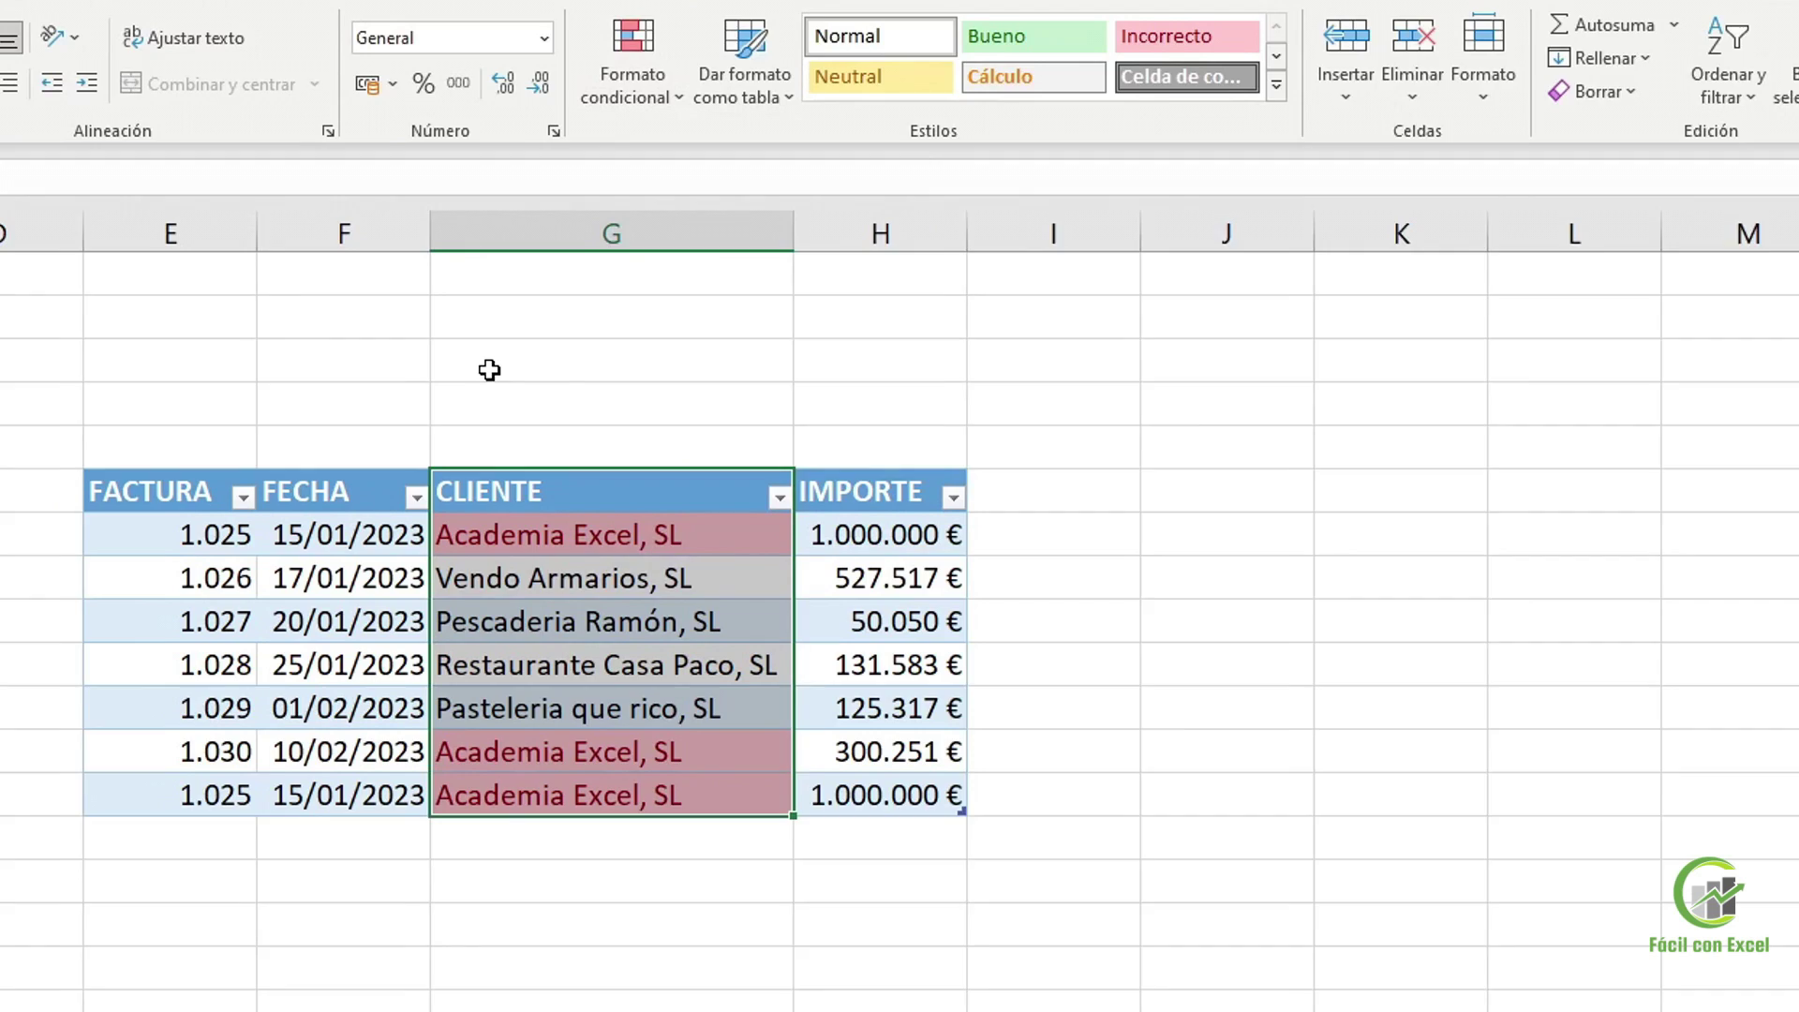
pyautogui.click(624, 372)
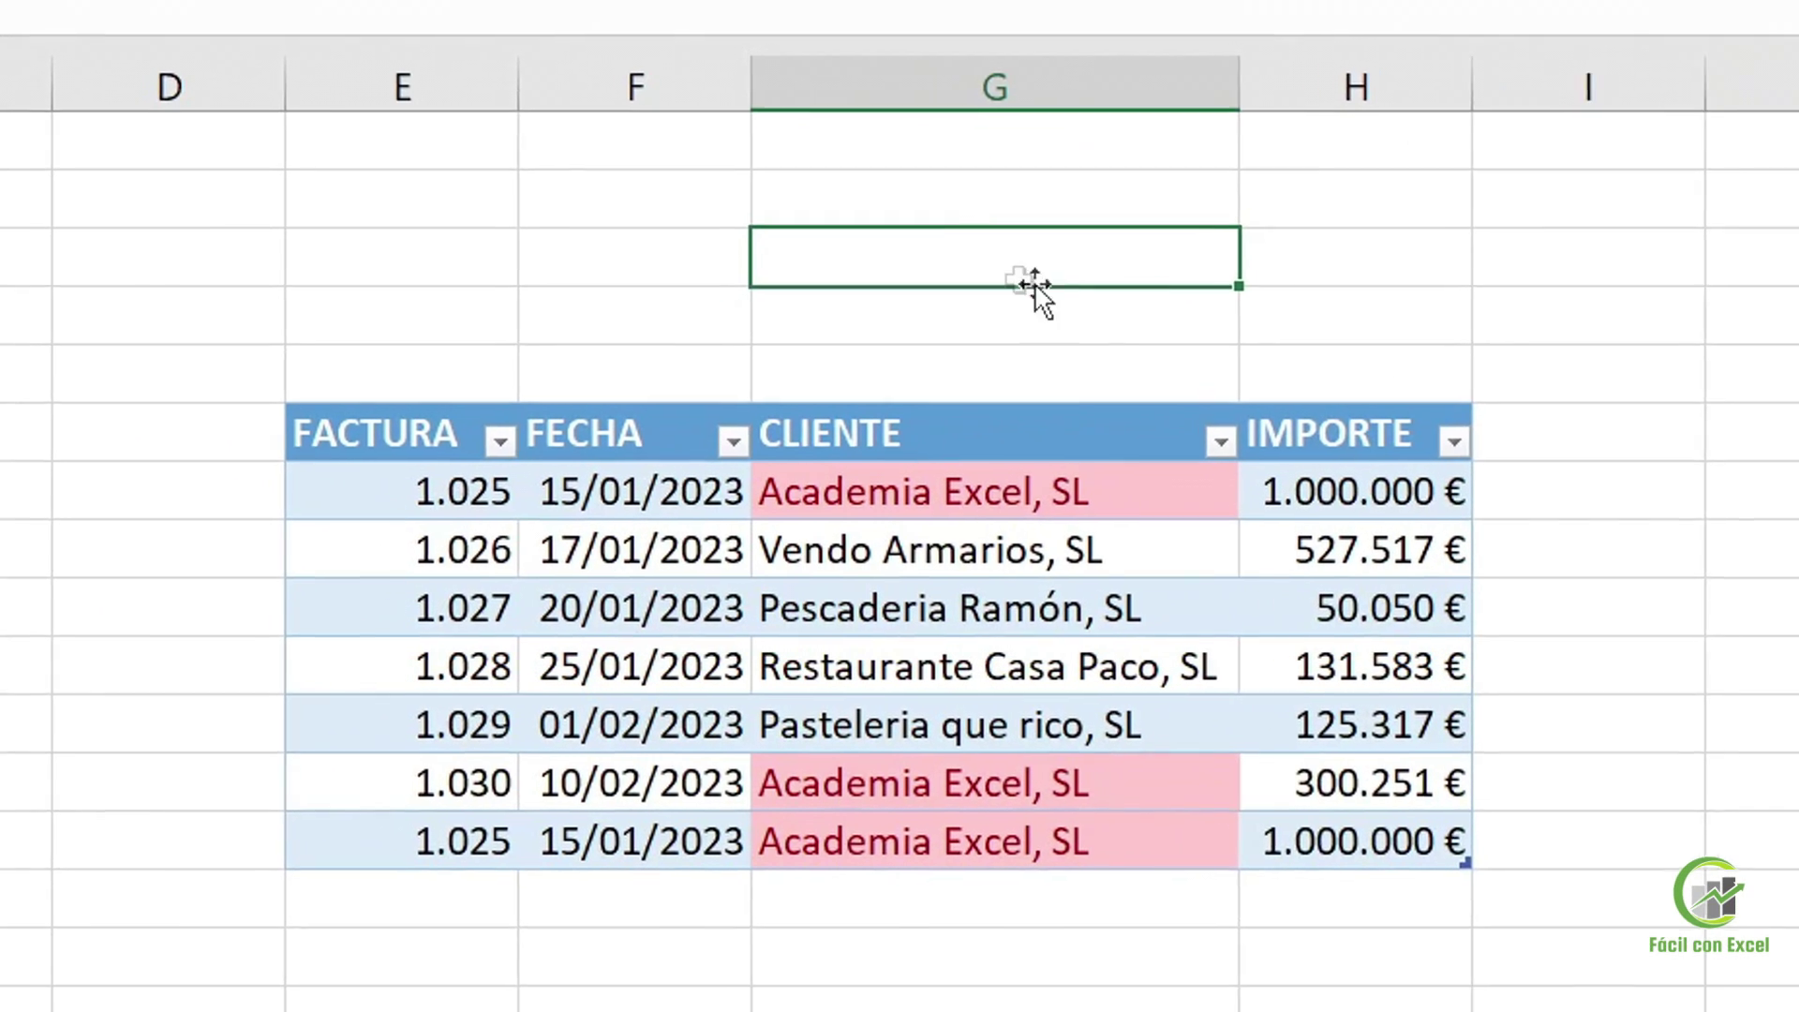
pyautogui.click(1358, 67)
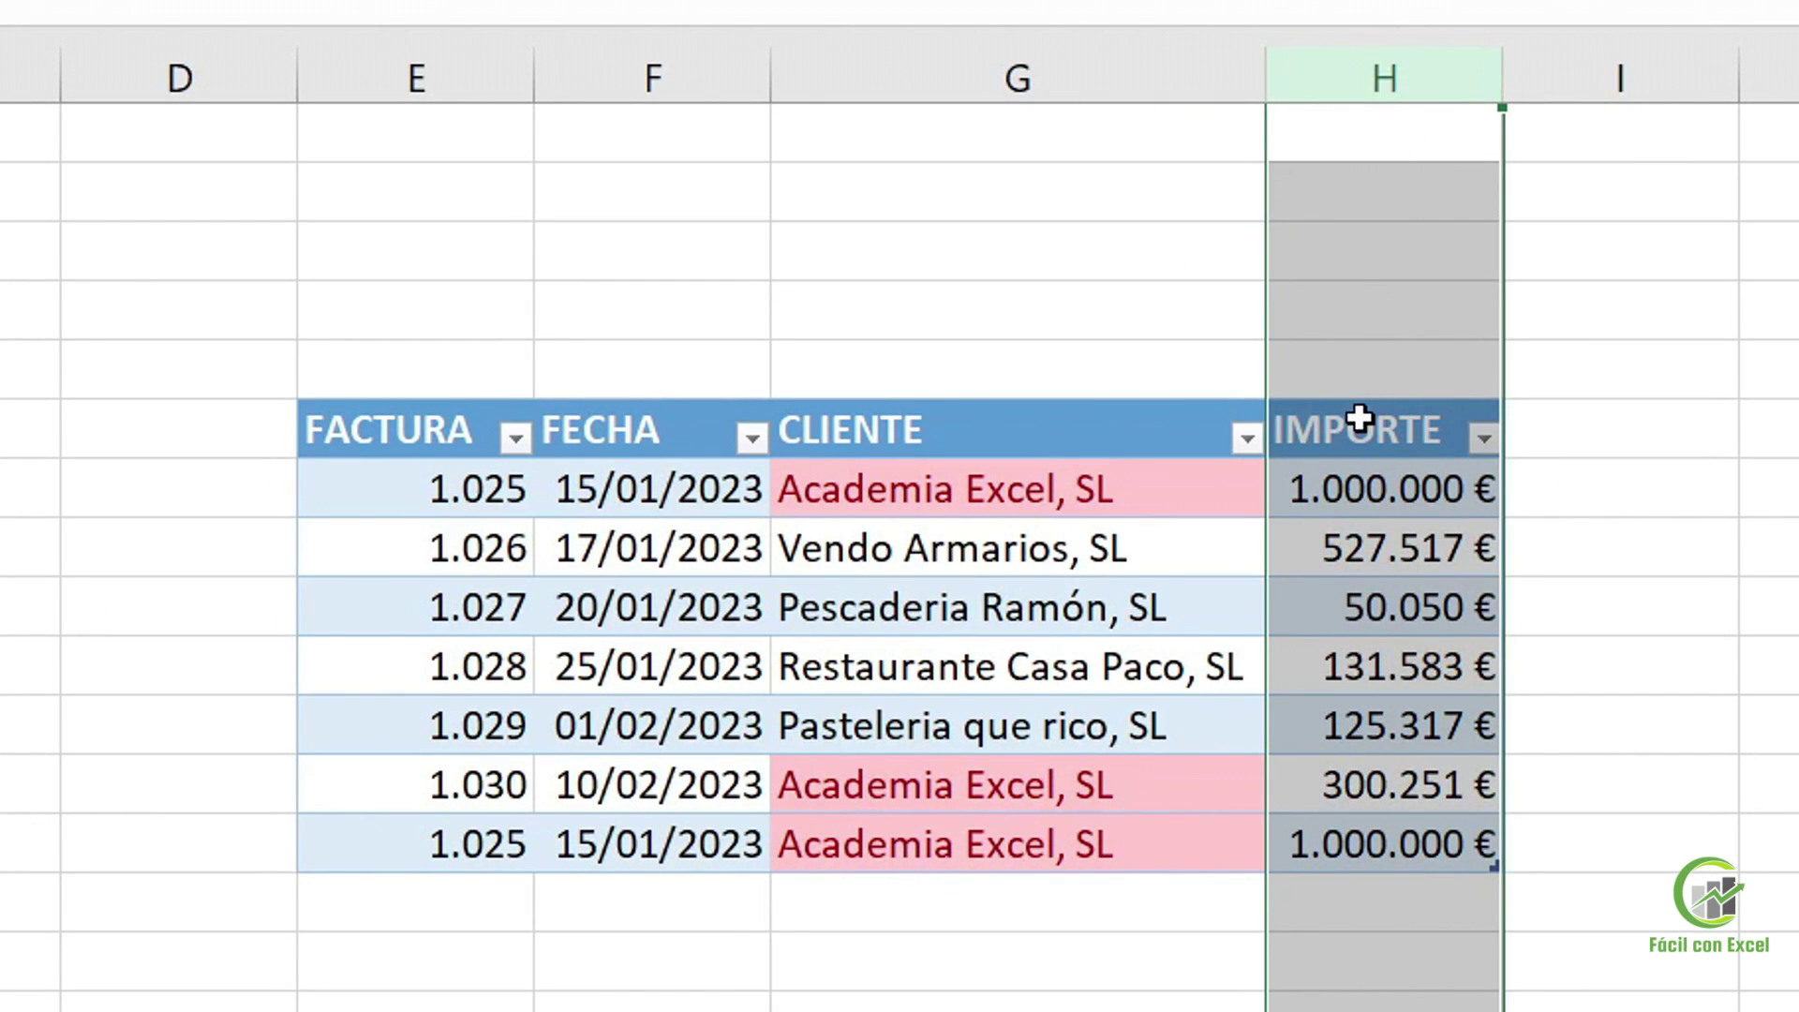
pyautogui.moveTo(1358, 420); pyautogui.dragTo(1337, 847)
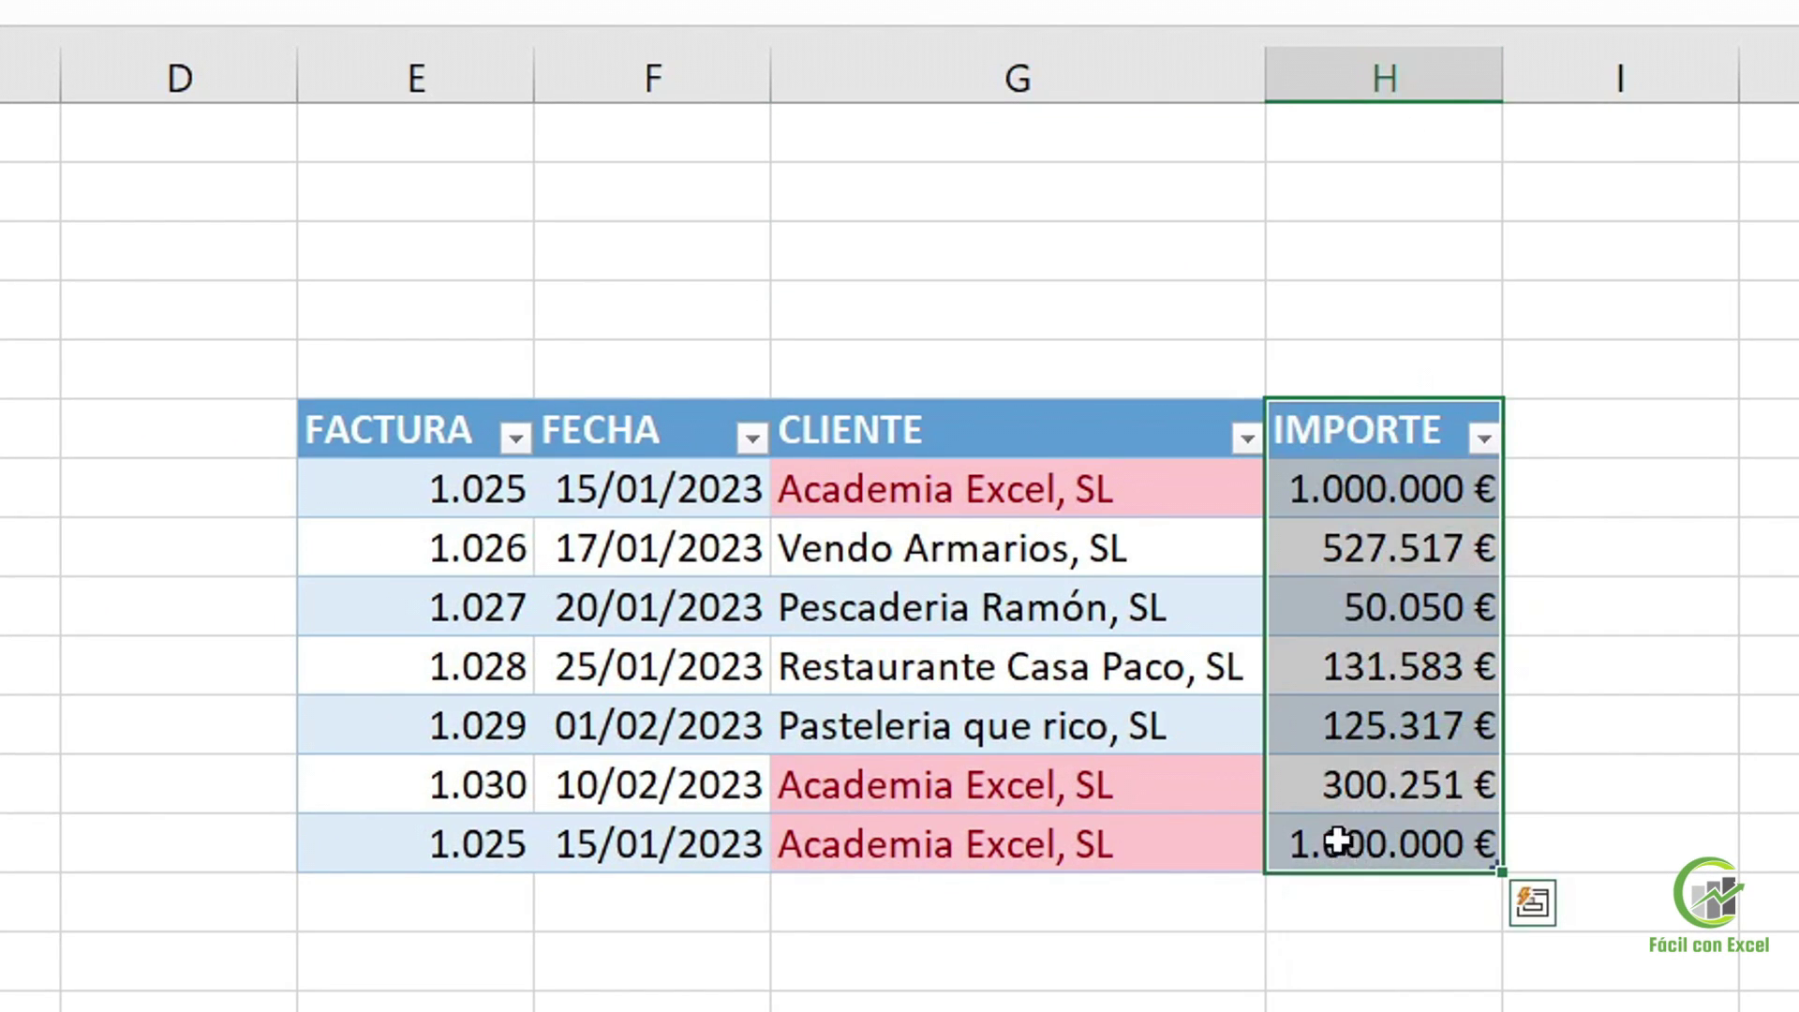
pyautogui.click(1411, 591)
pyautogui.write('-5000')
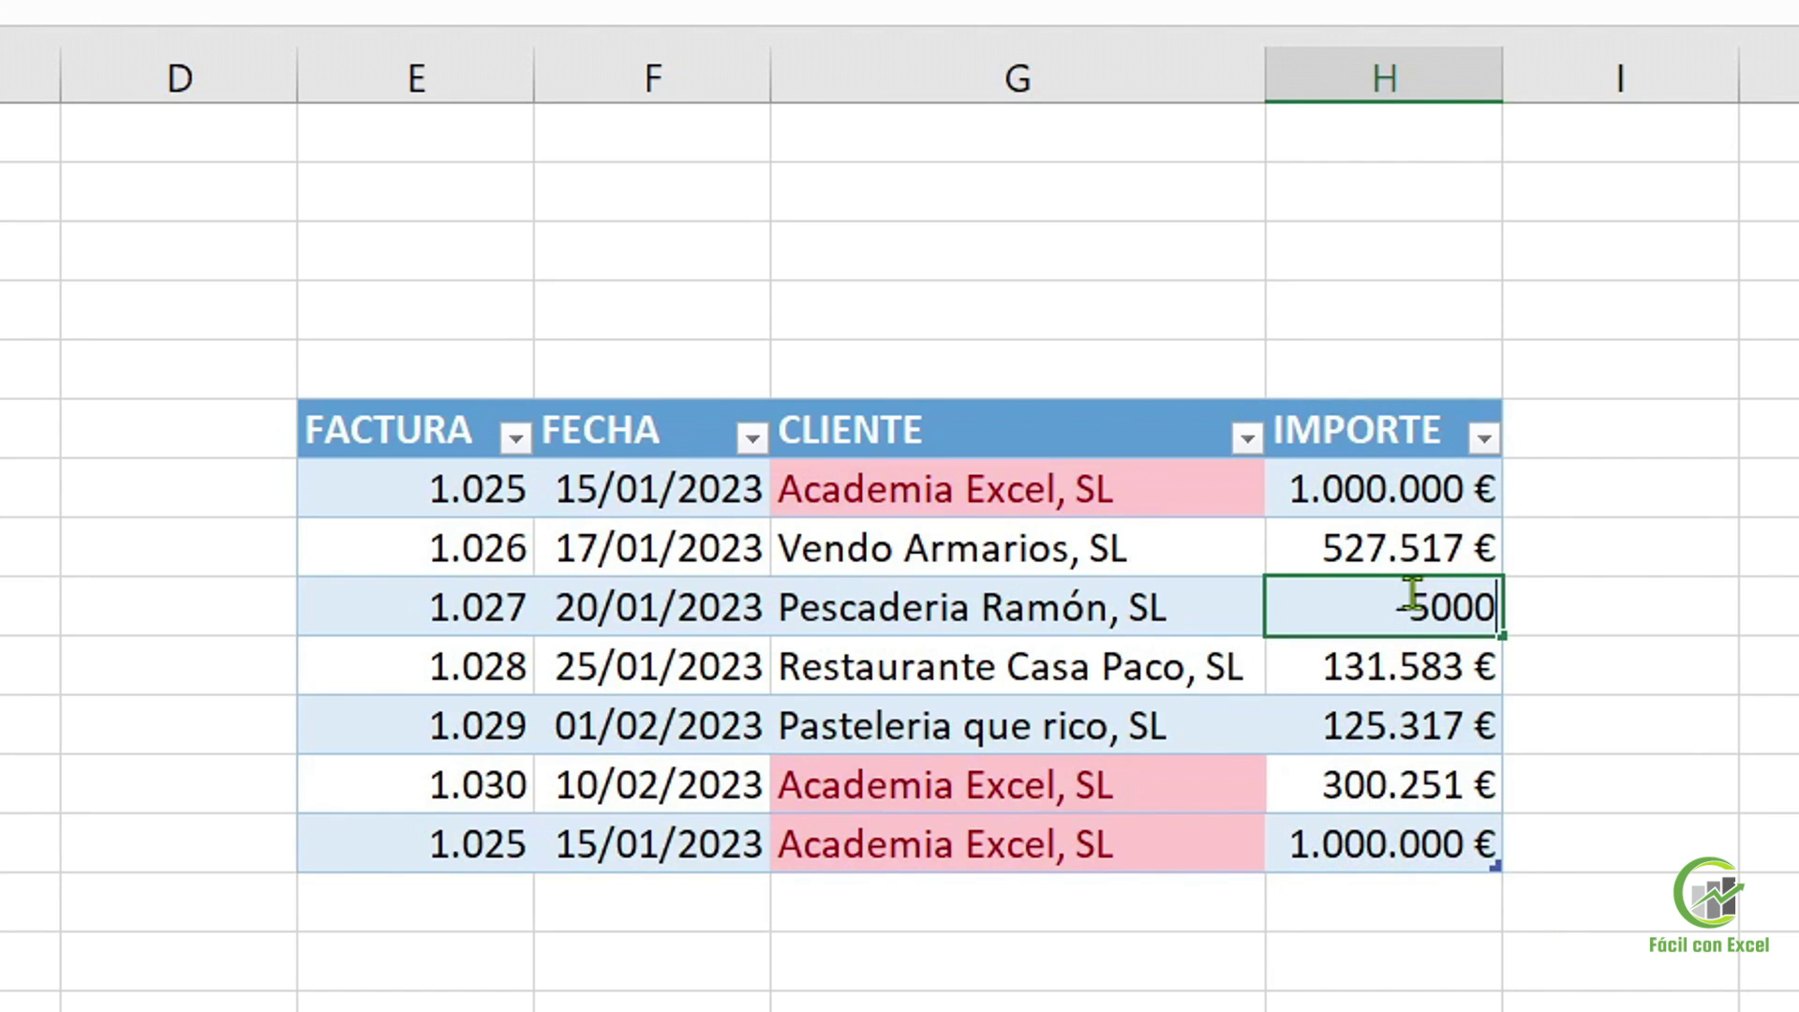
pyautogui.press('Return')
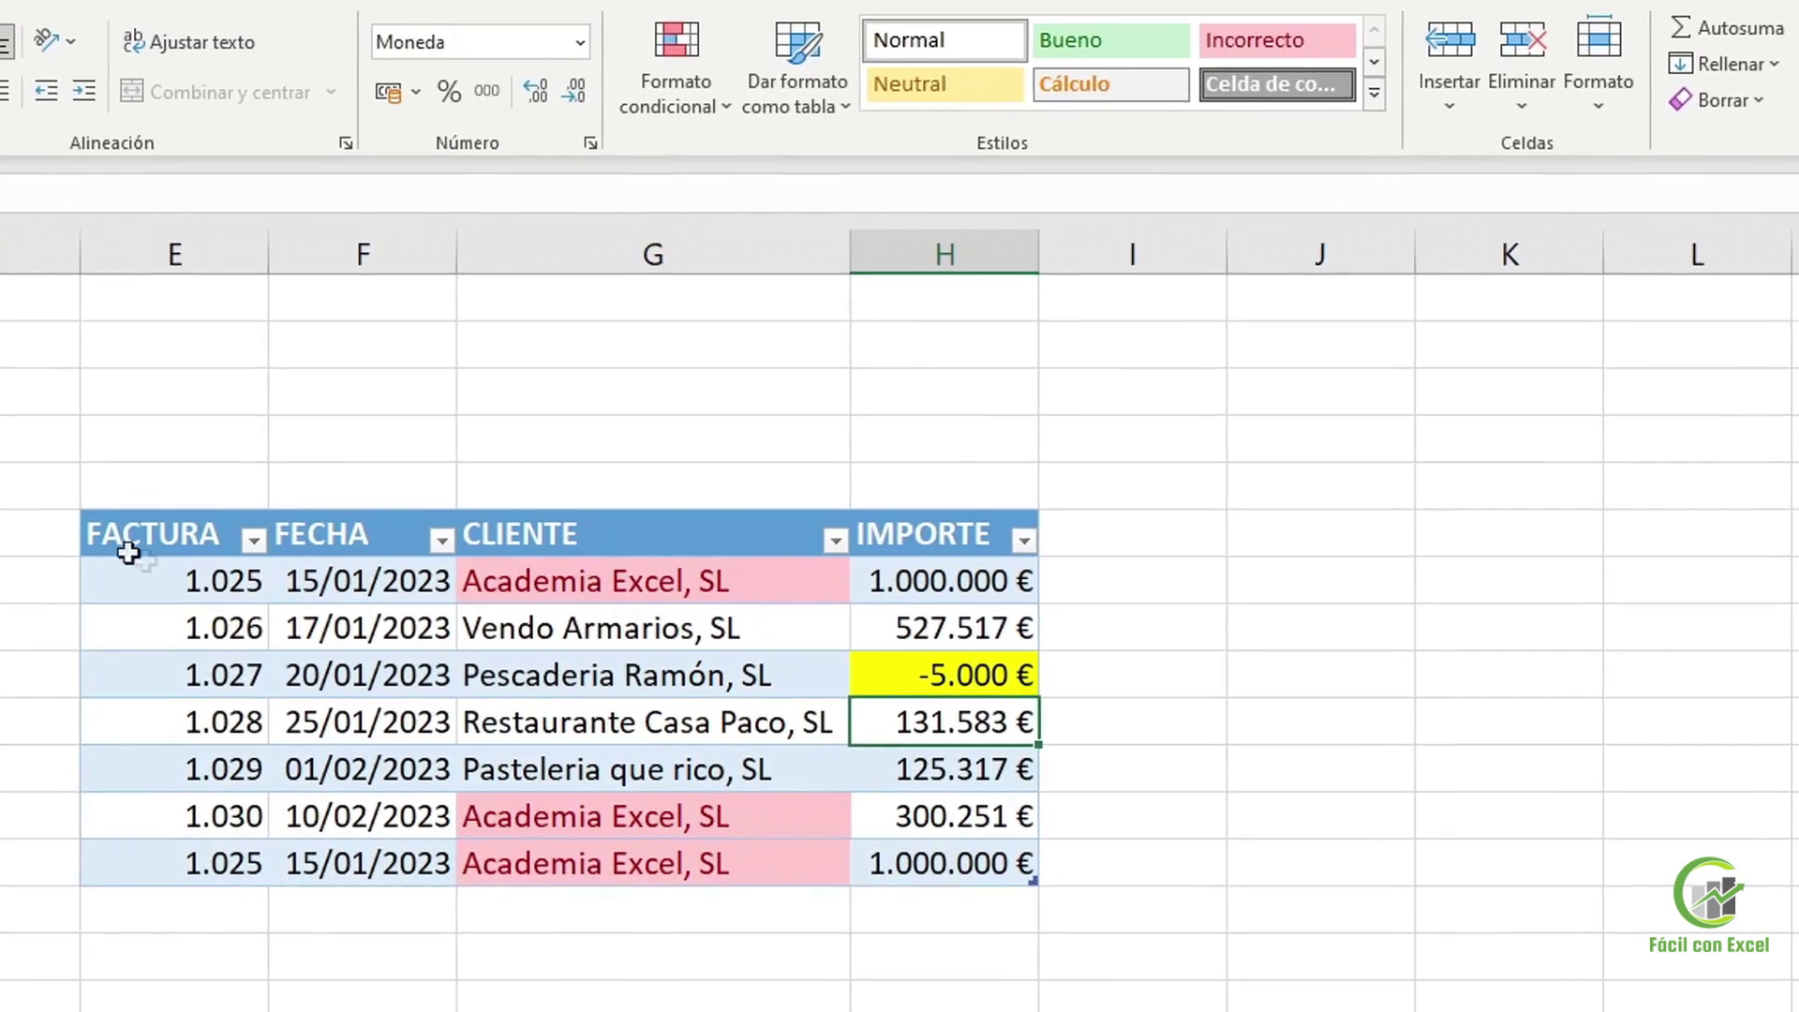
# Try to delete the table's duplicate-value formatting rules and review the yellow-fill formula rule =SI($H28<0;1;0)
pyautogui.moveTo(128, 552); pyautogui.dragTo(1008, 863)
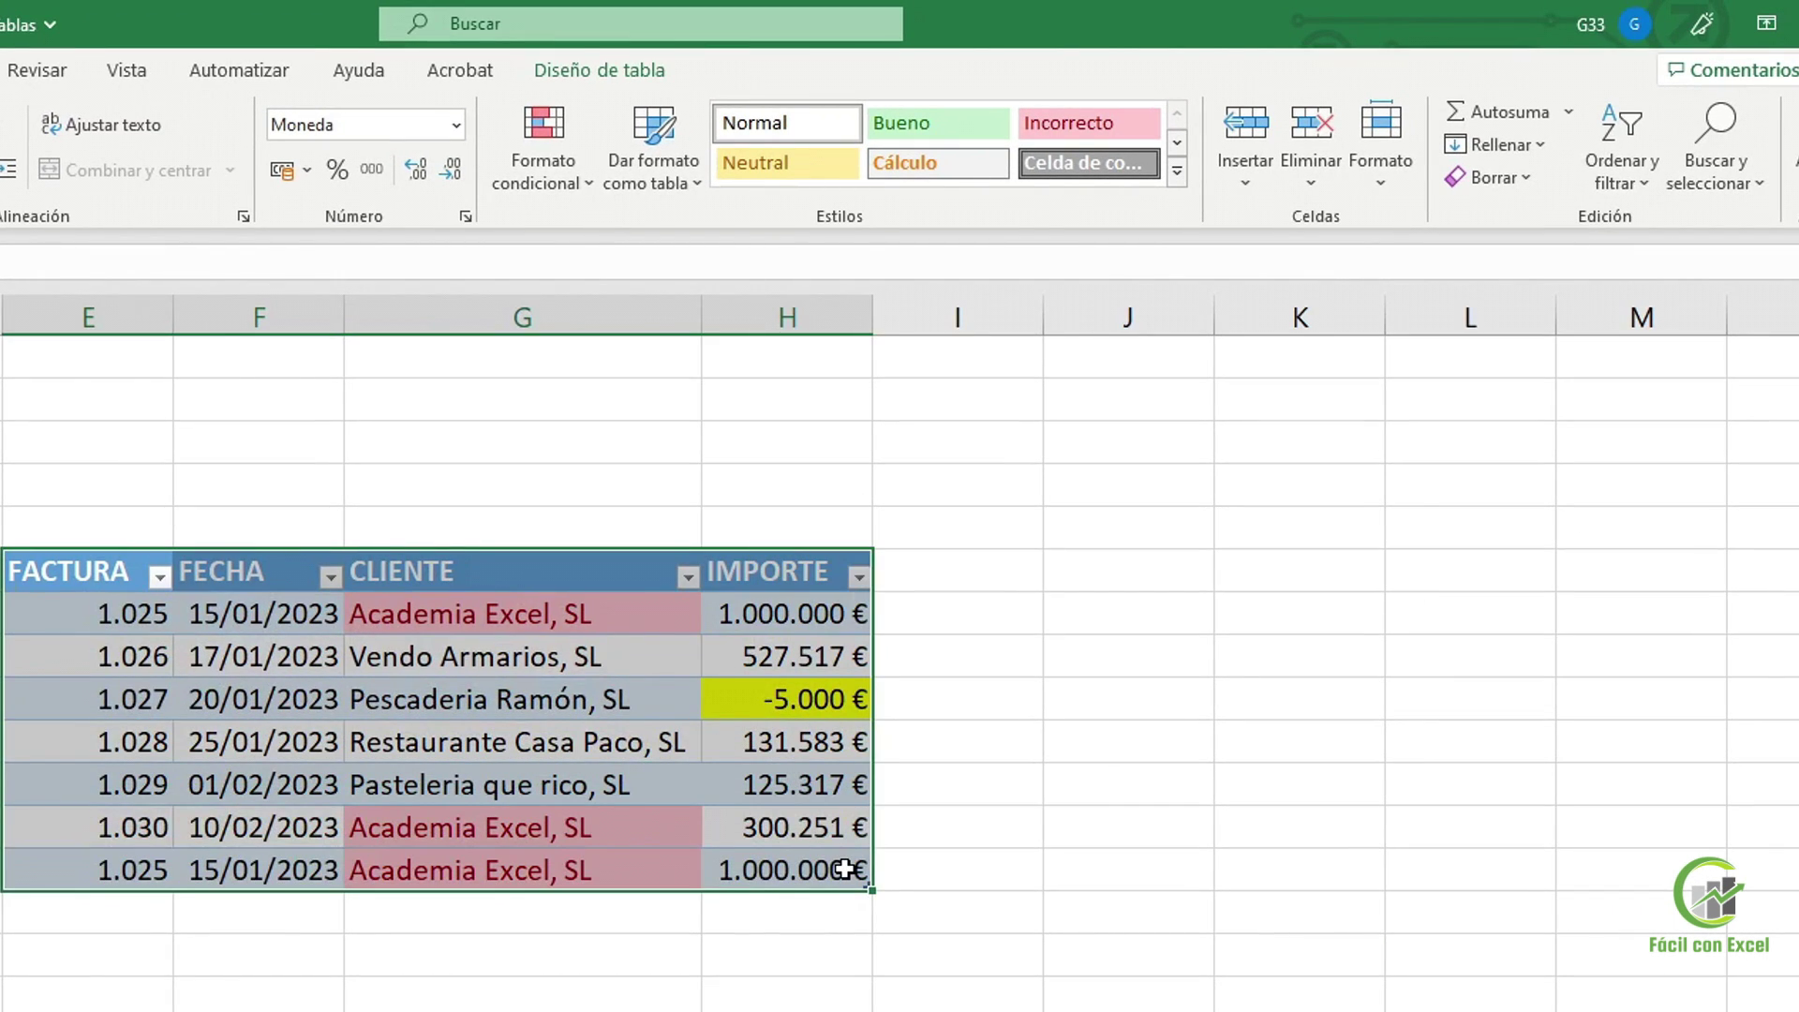
pyautogui.click(587, 177)
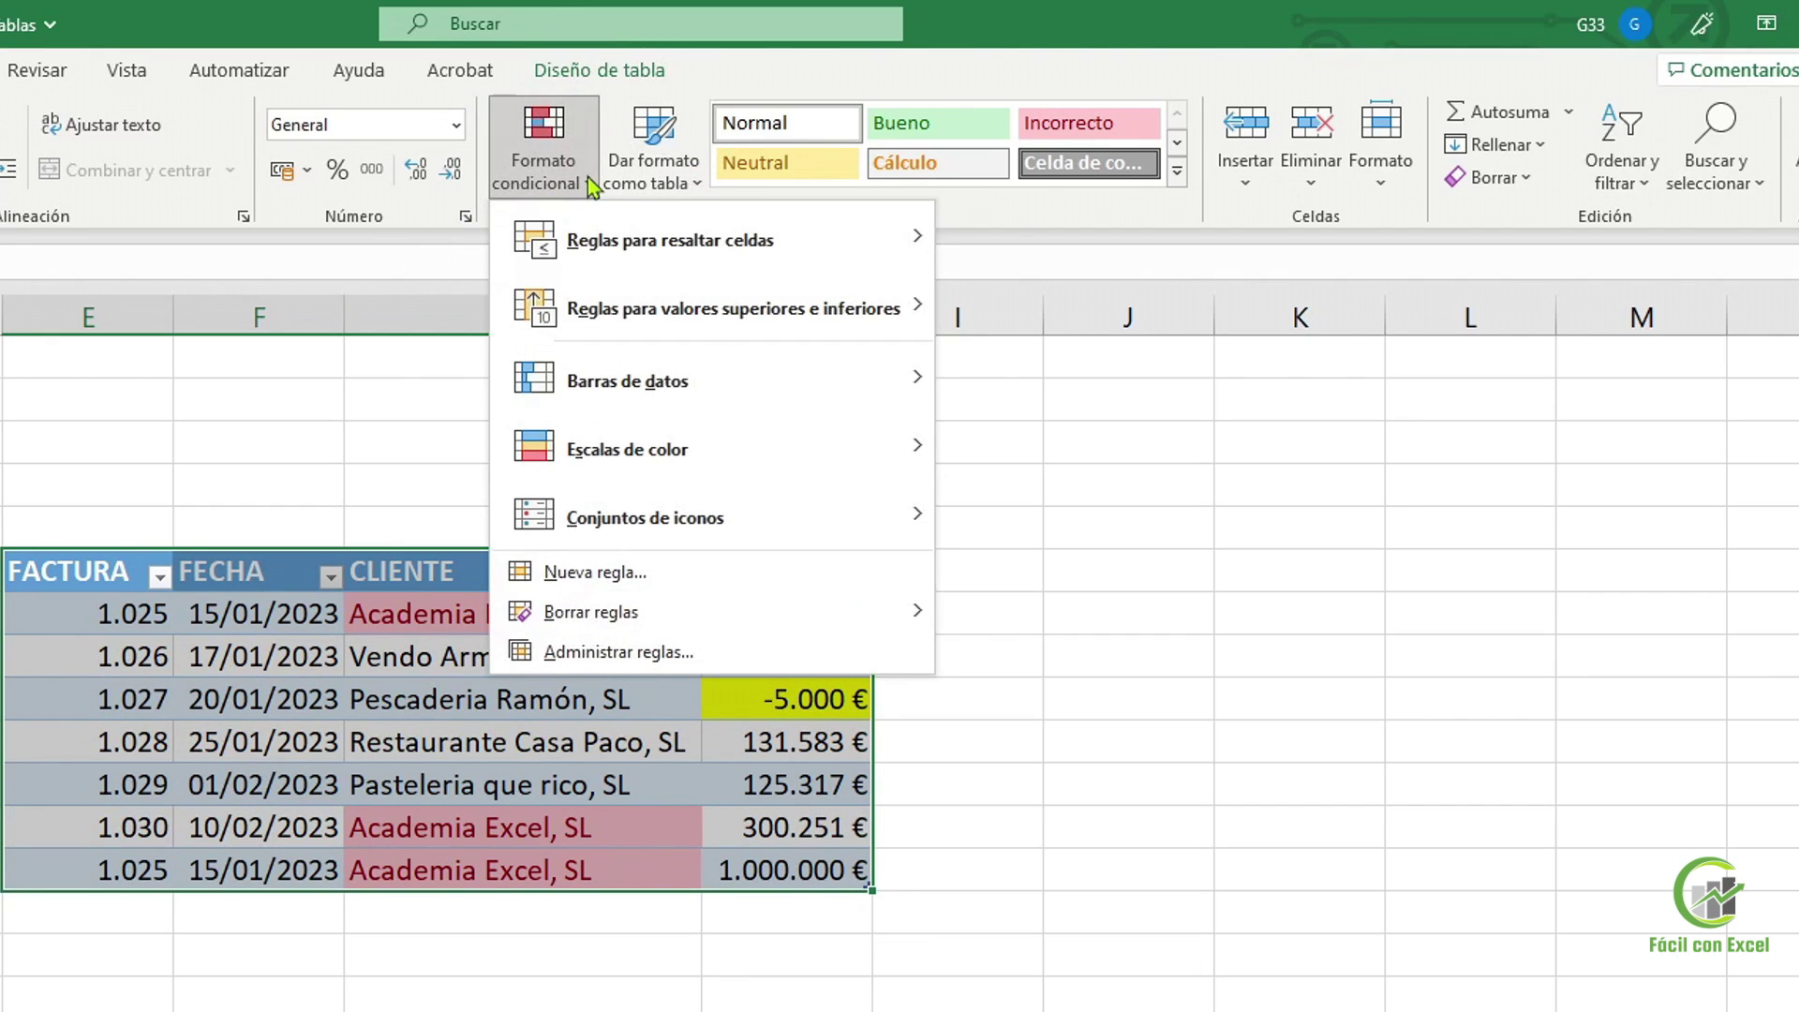
pyautogui.click(780, 665)
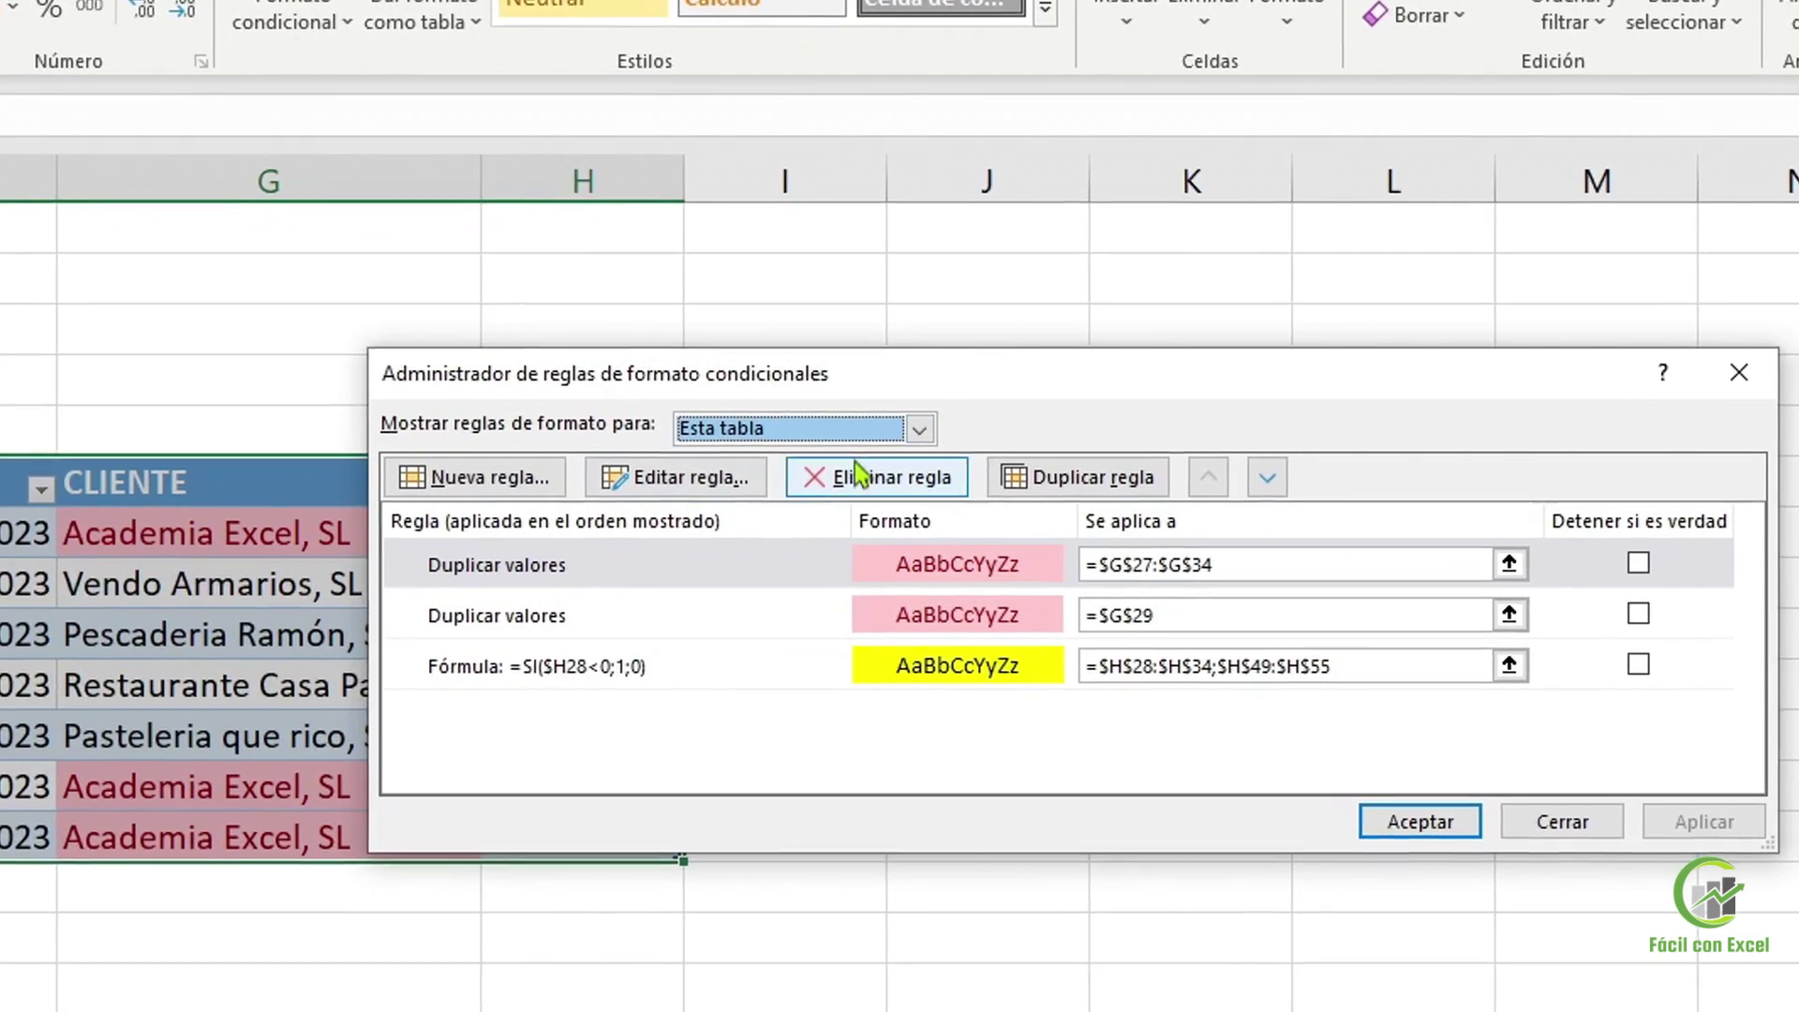
pyautogui.click(1023, 565)
pyautogui.click(668, 367)
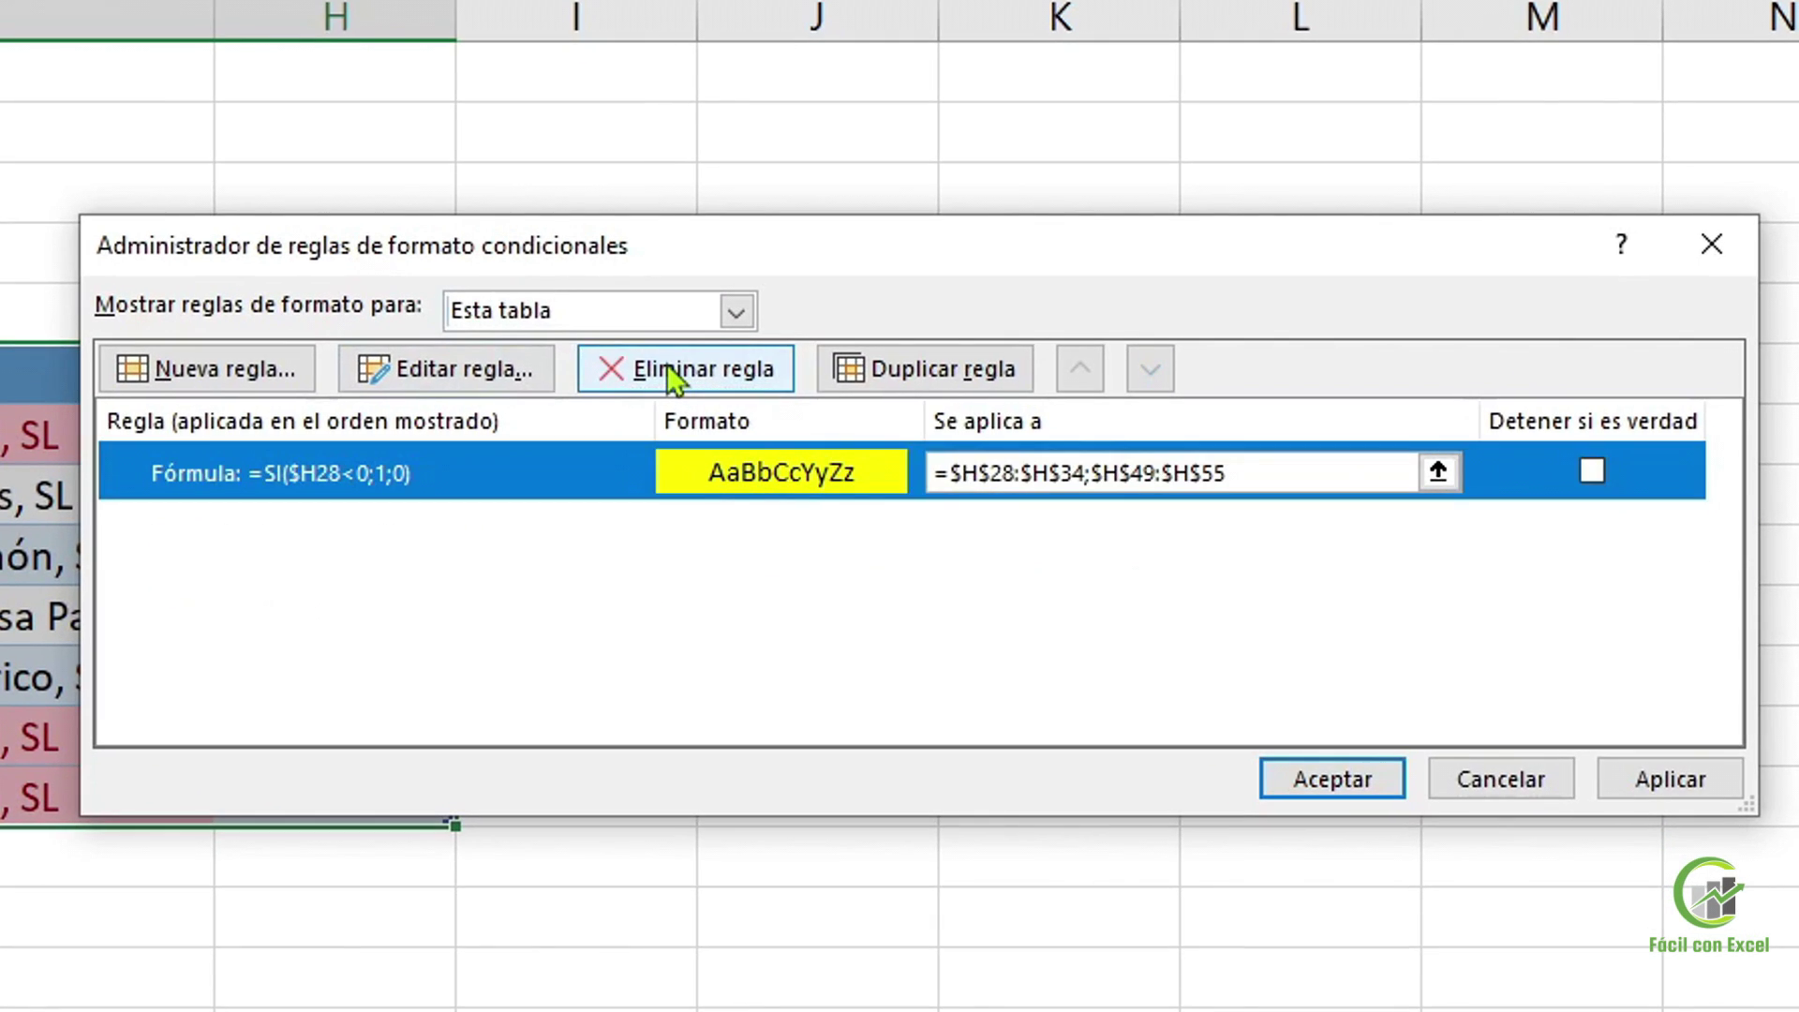
pyautogui.doubleClick(455, 480)
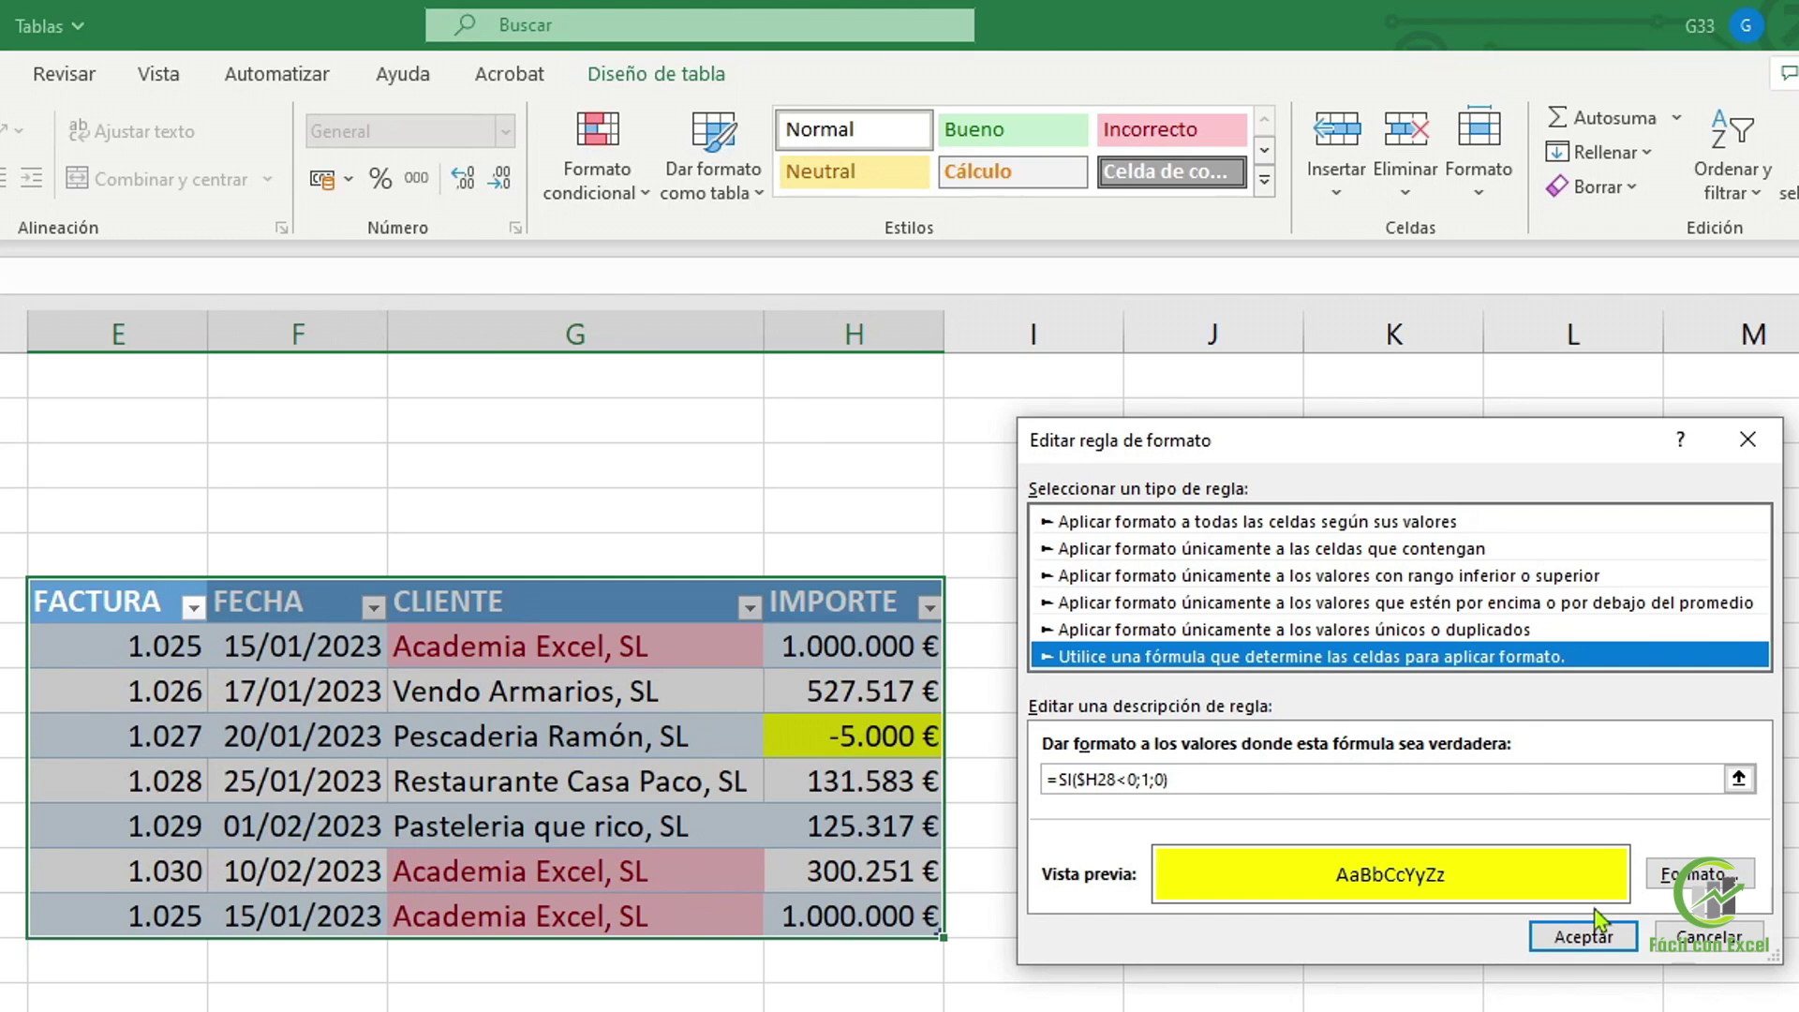
pyautogui.click(1596, 928)
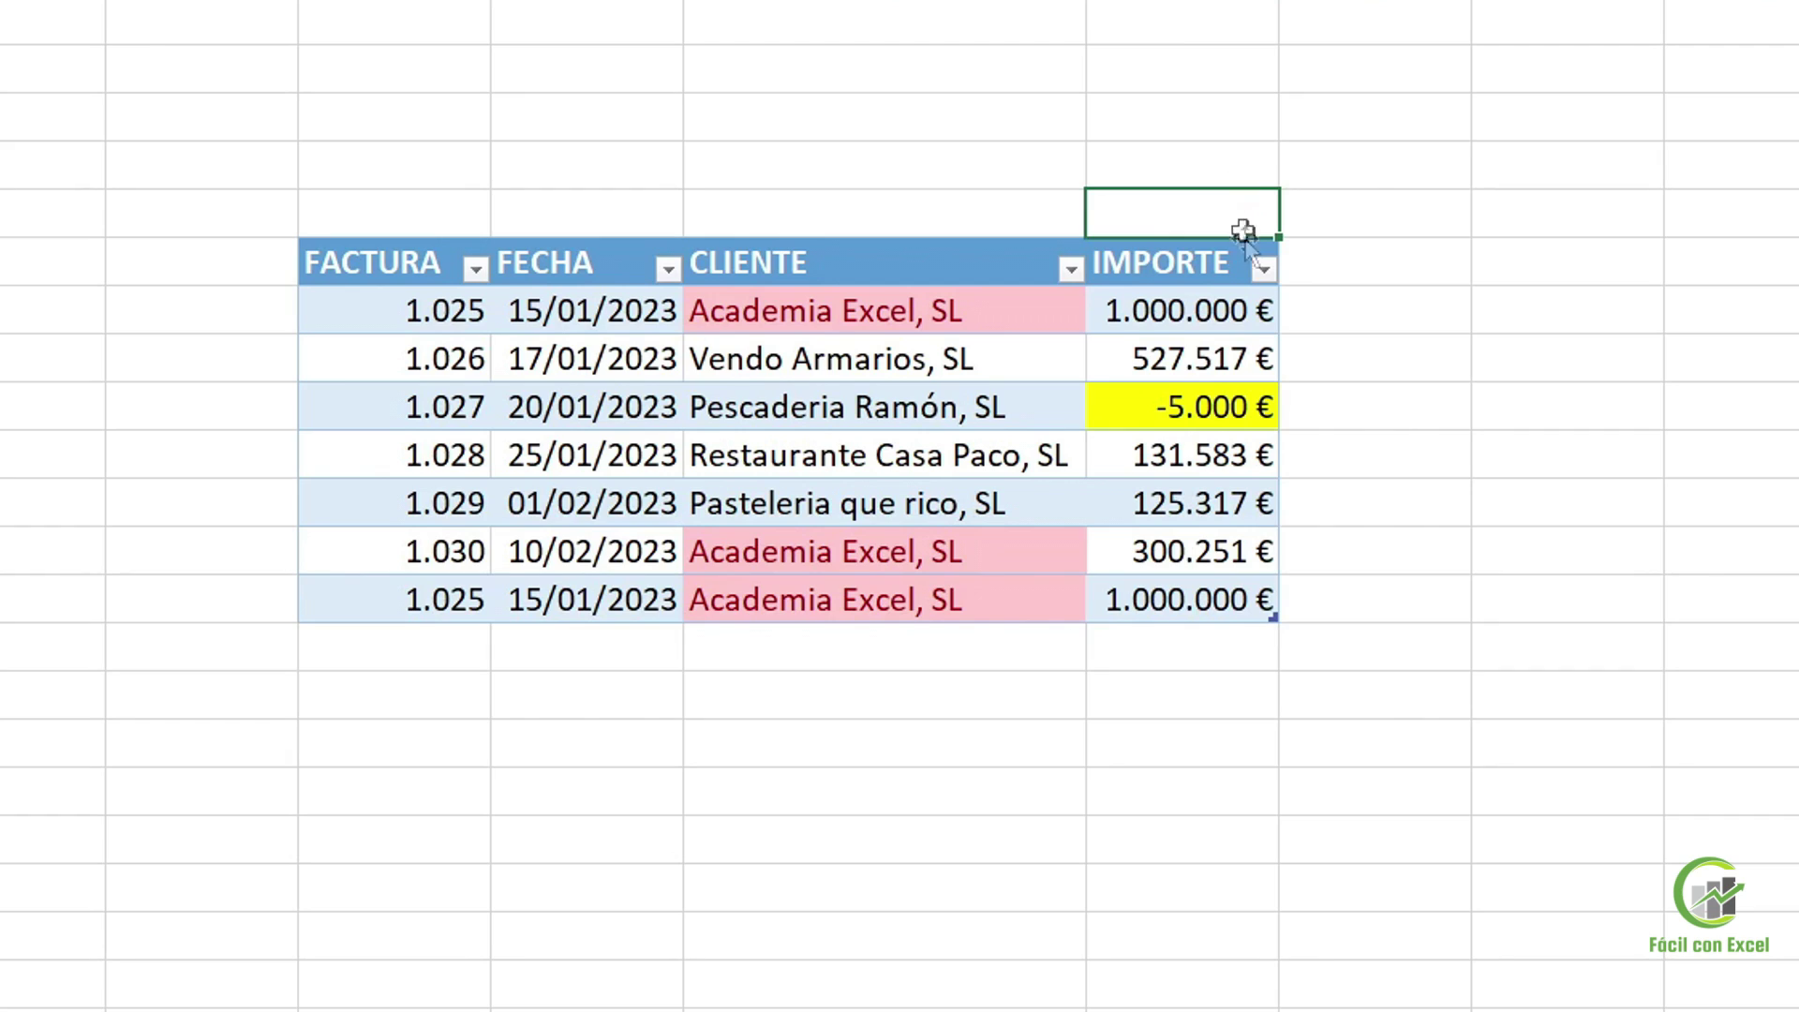
# Filter the Condicionales table's IMPORTE column by yellow cell color
pyautogui.click(1265, 269)
pyautogui.moveTo(1257, 534)
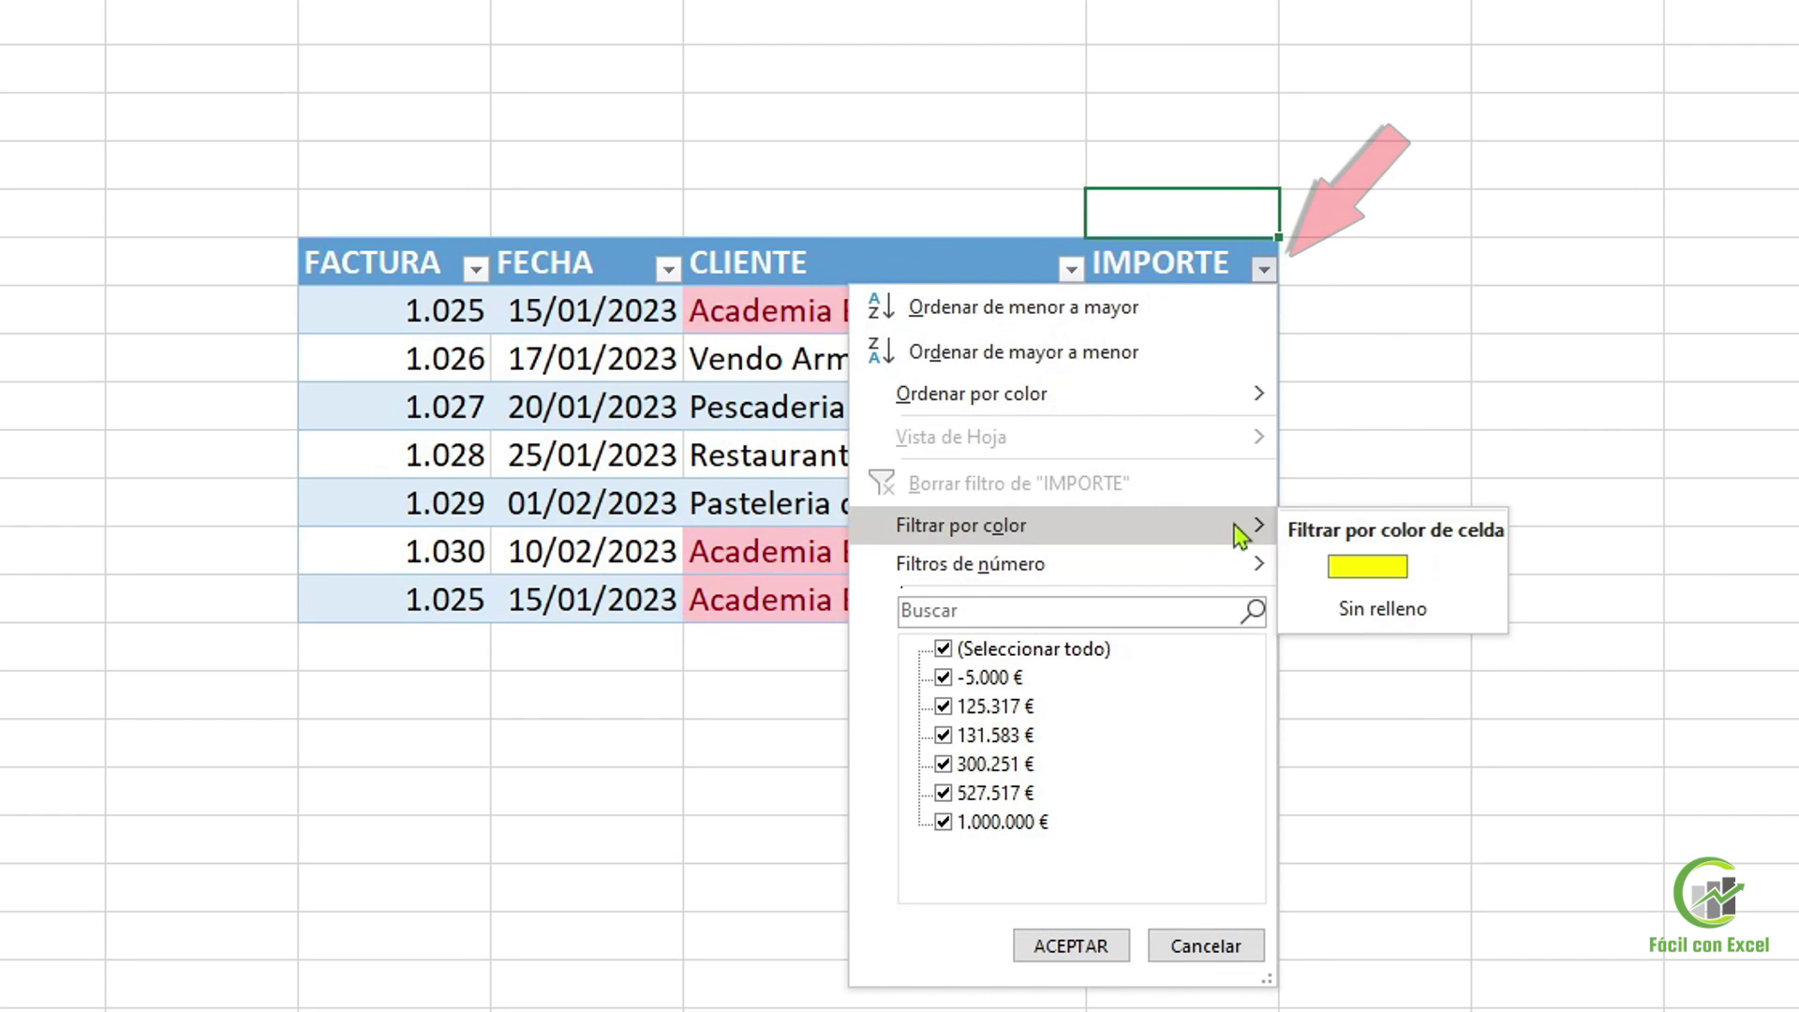
pyautogui.click(1448, 581)
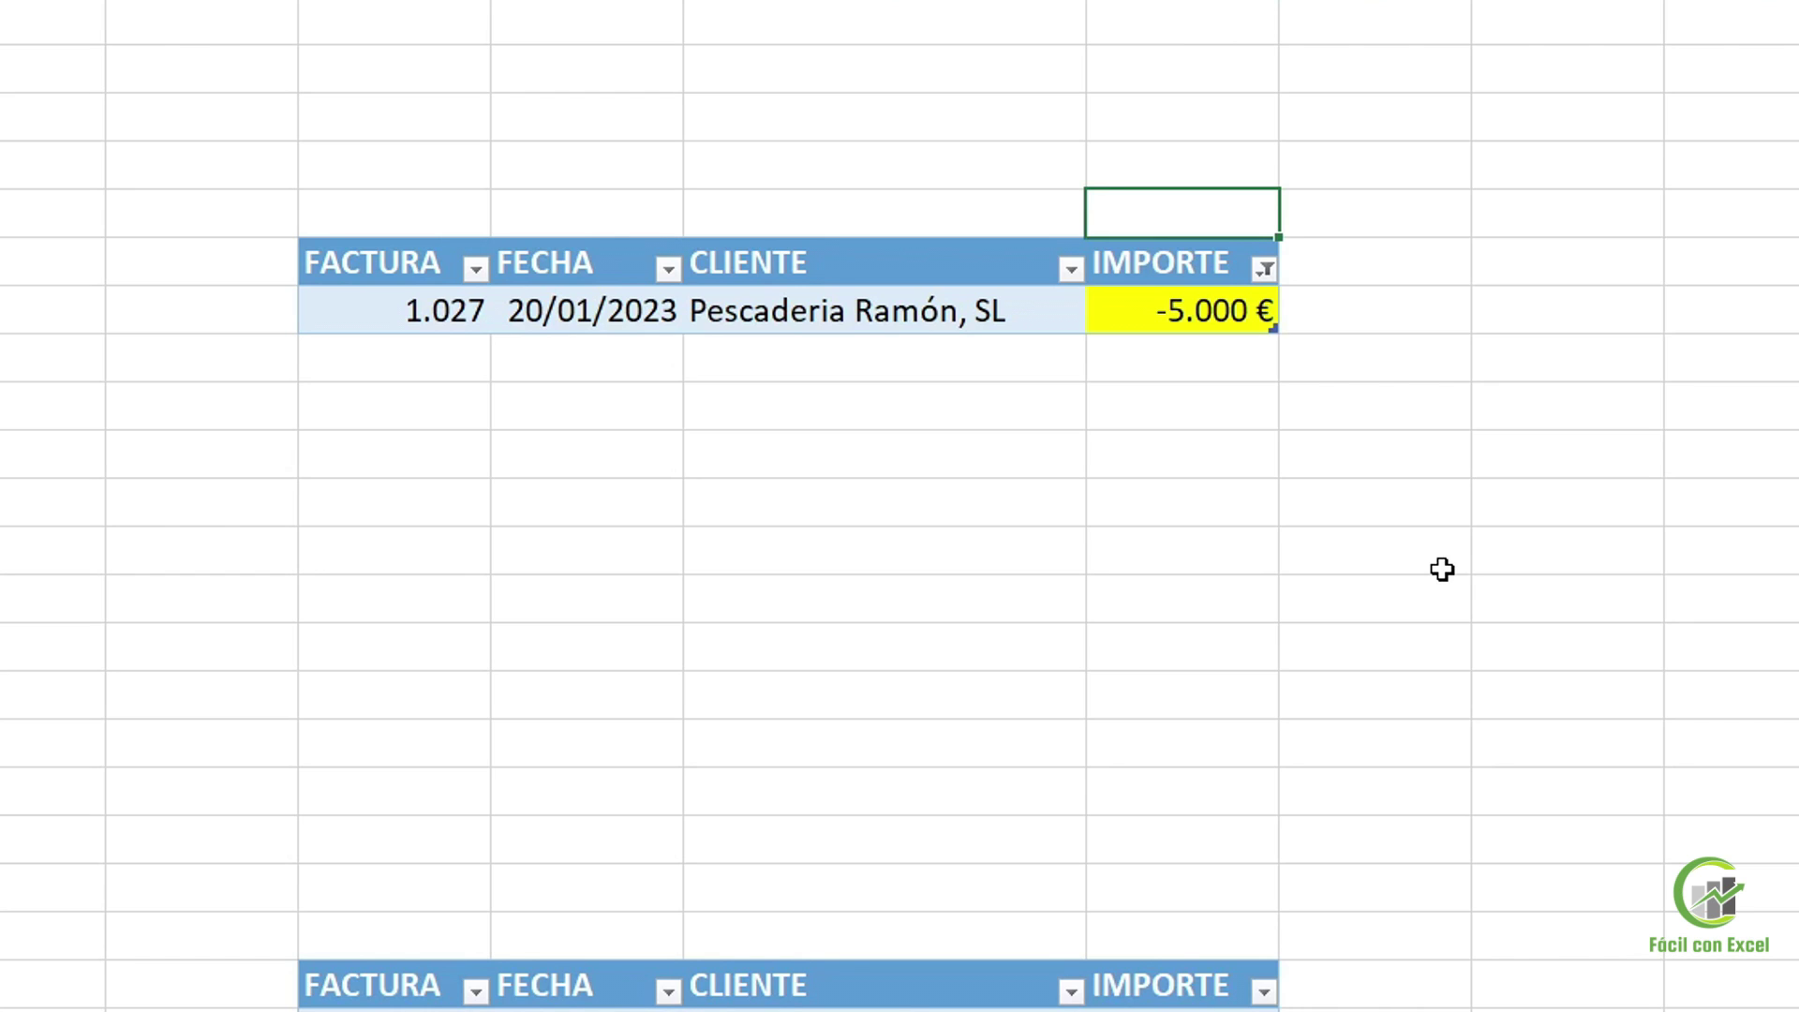
# Remove duplicate rows from the Quitar Duplicados table, comparing only the FACTURA column and keeping the header option enabled
pyautogui.scroll(-5, 1442, 569)
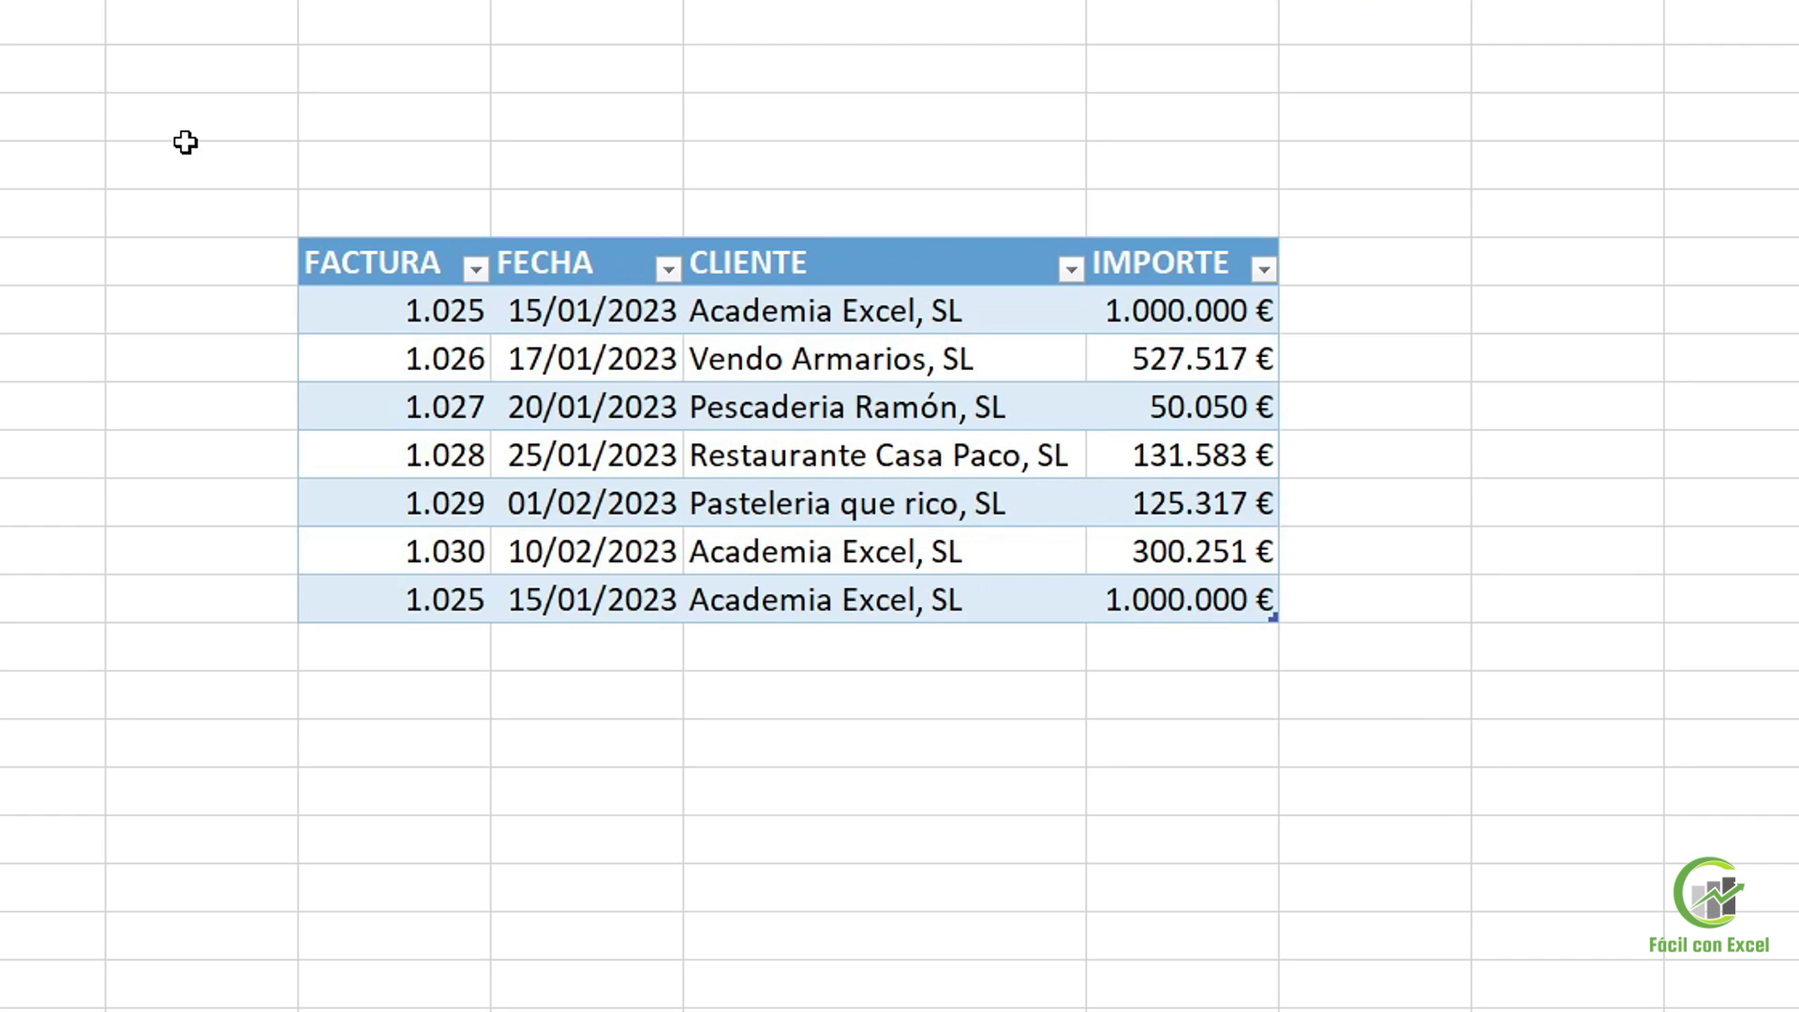
pyautogui.click(400, 253)
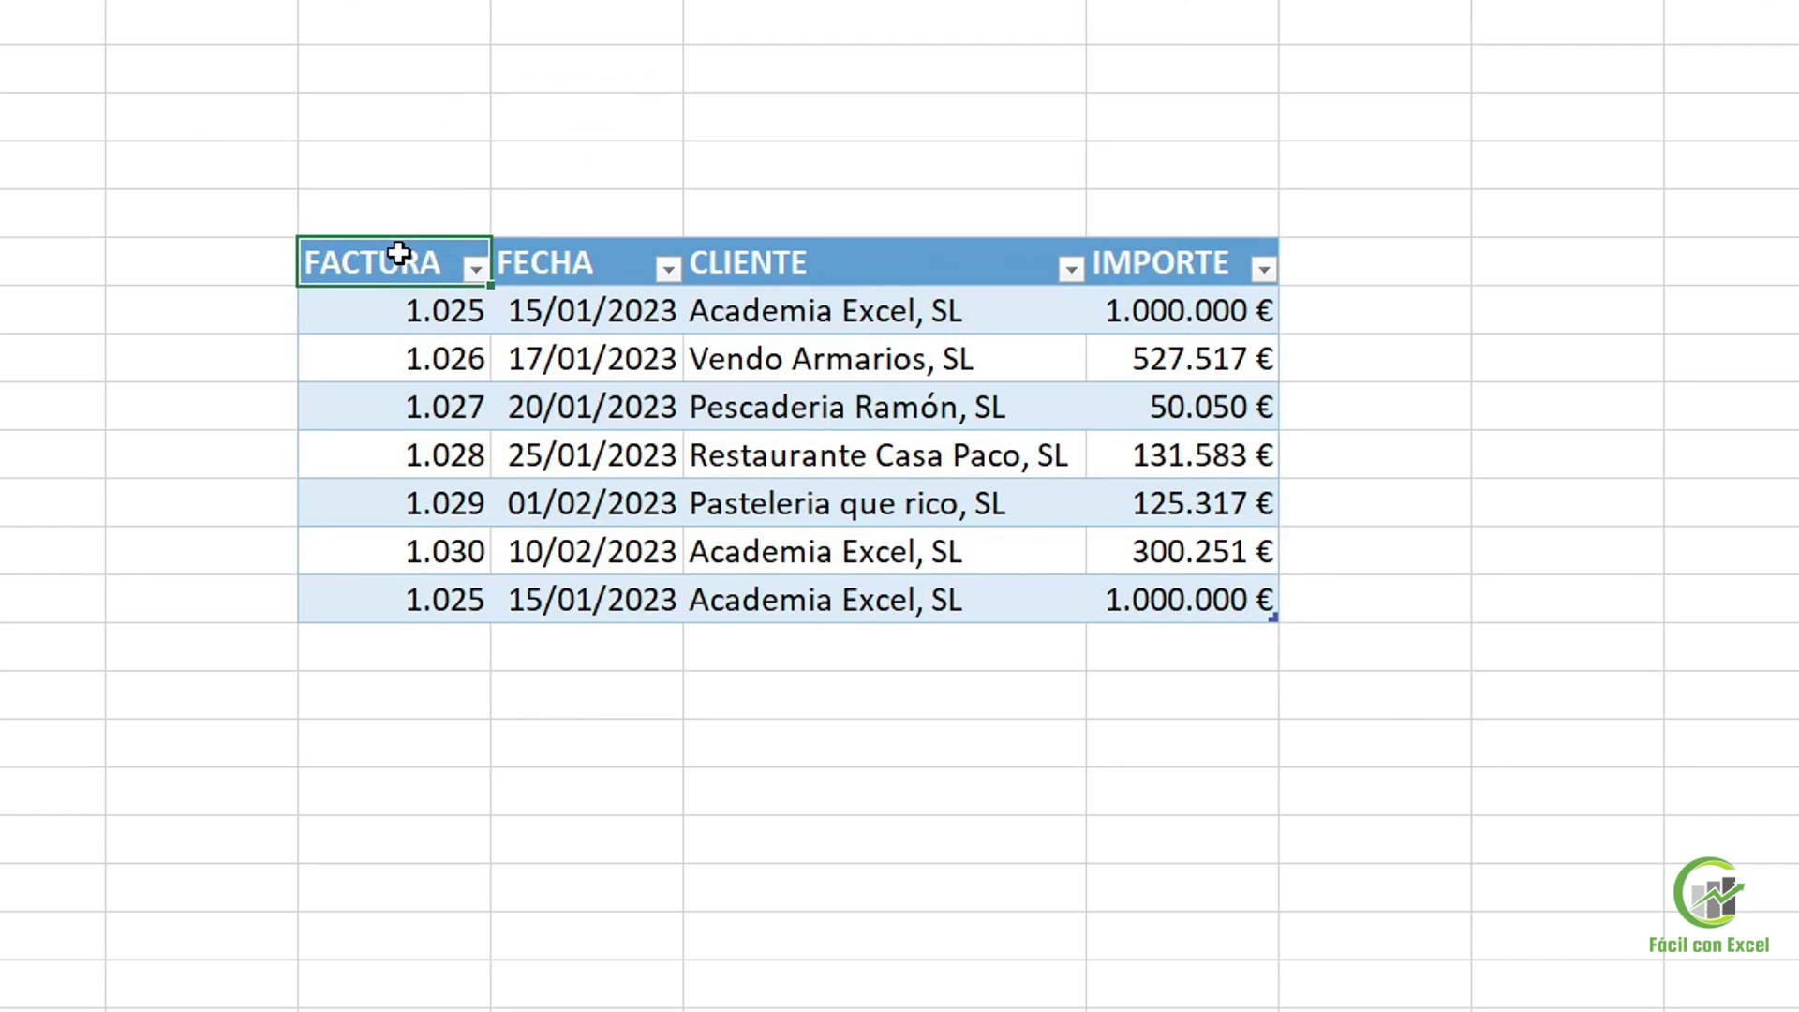
pyautogui.hotkey('ctrl', 'a')
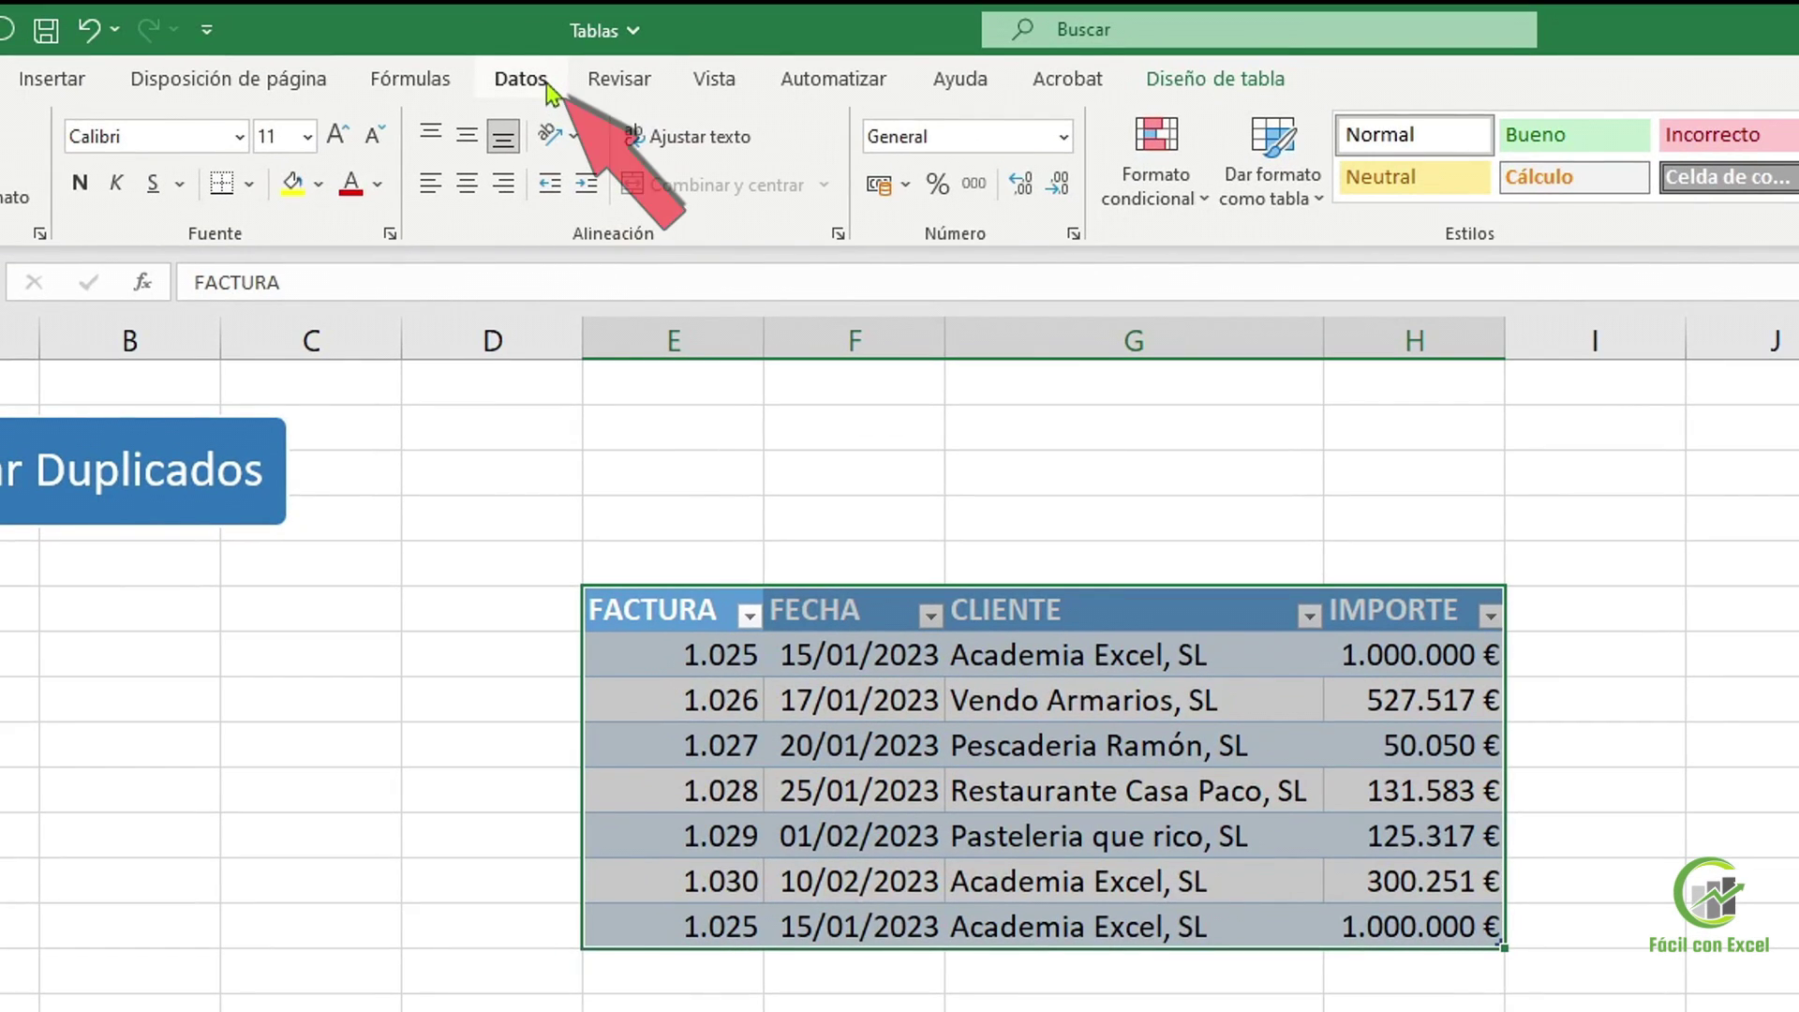
pyautogui.click(544, 85)
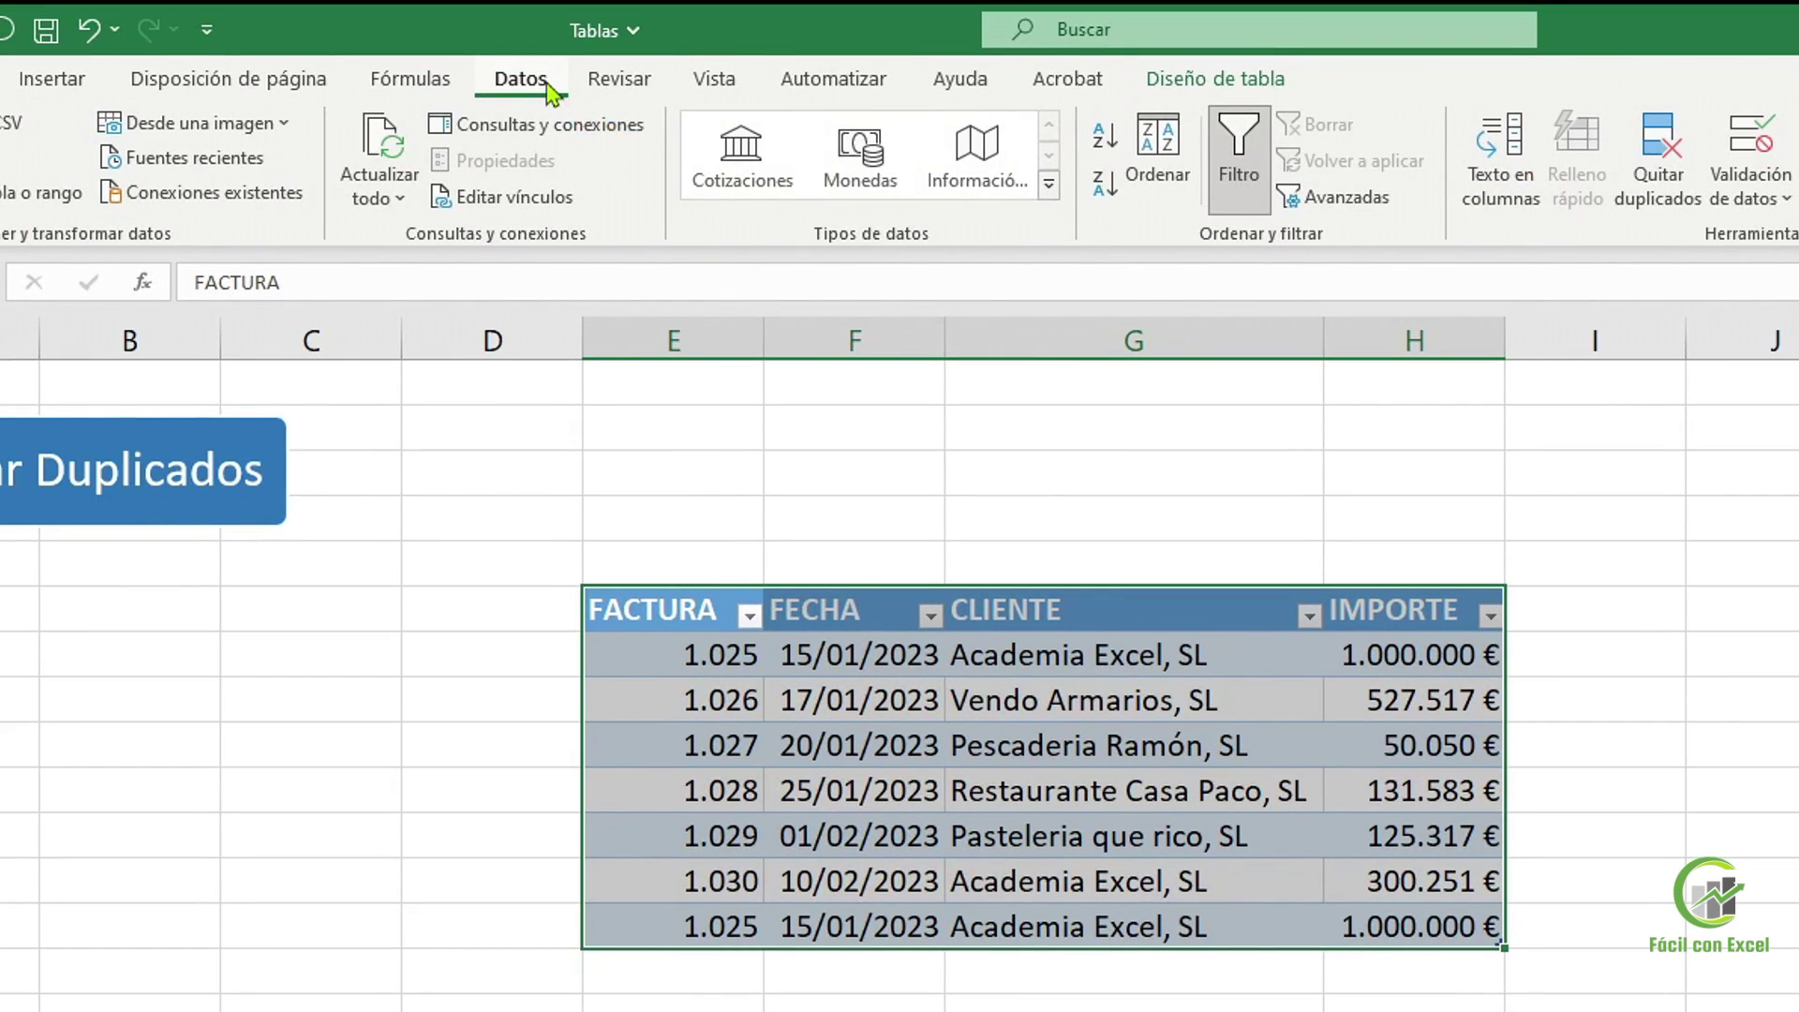
pyautogui.click(1665, 216)
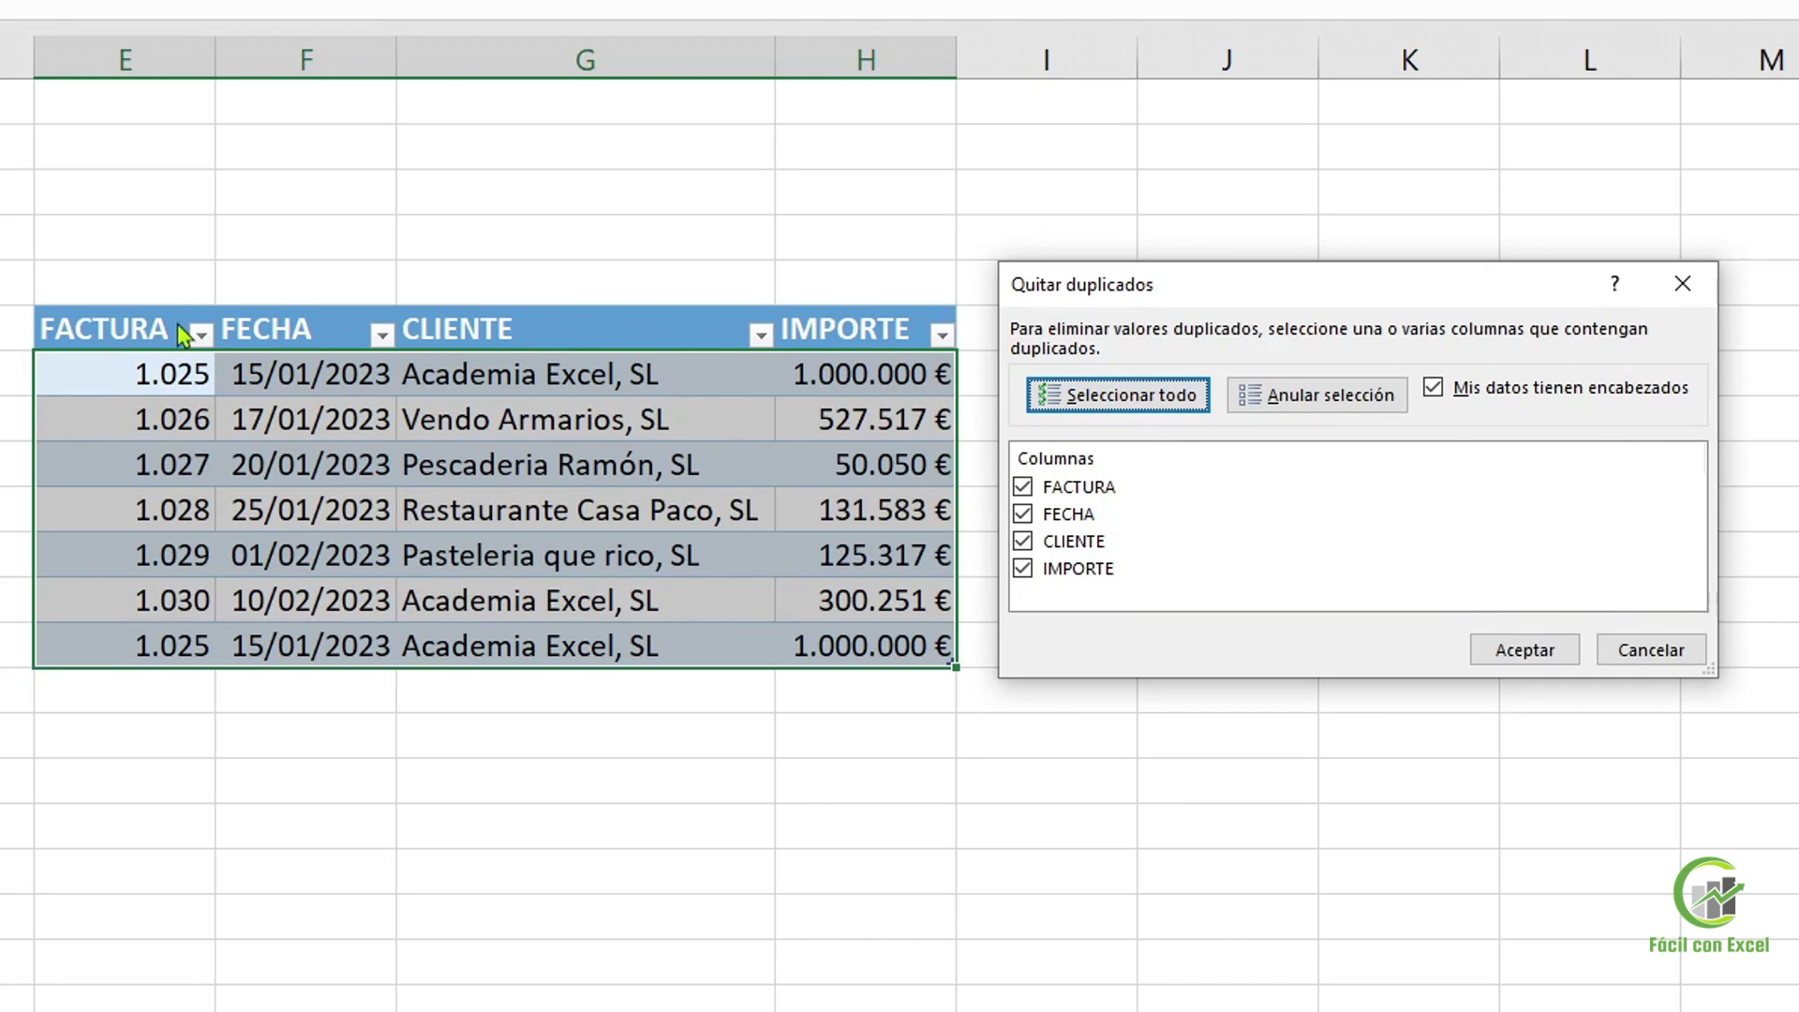
pyautogui.click(1082, 514)
pyautogui.click(1022, 513)
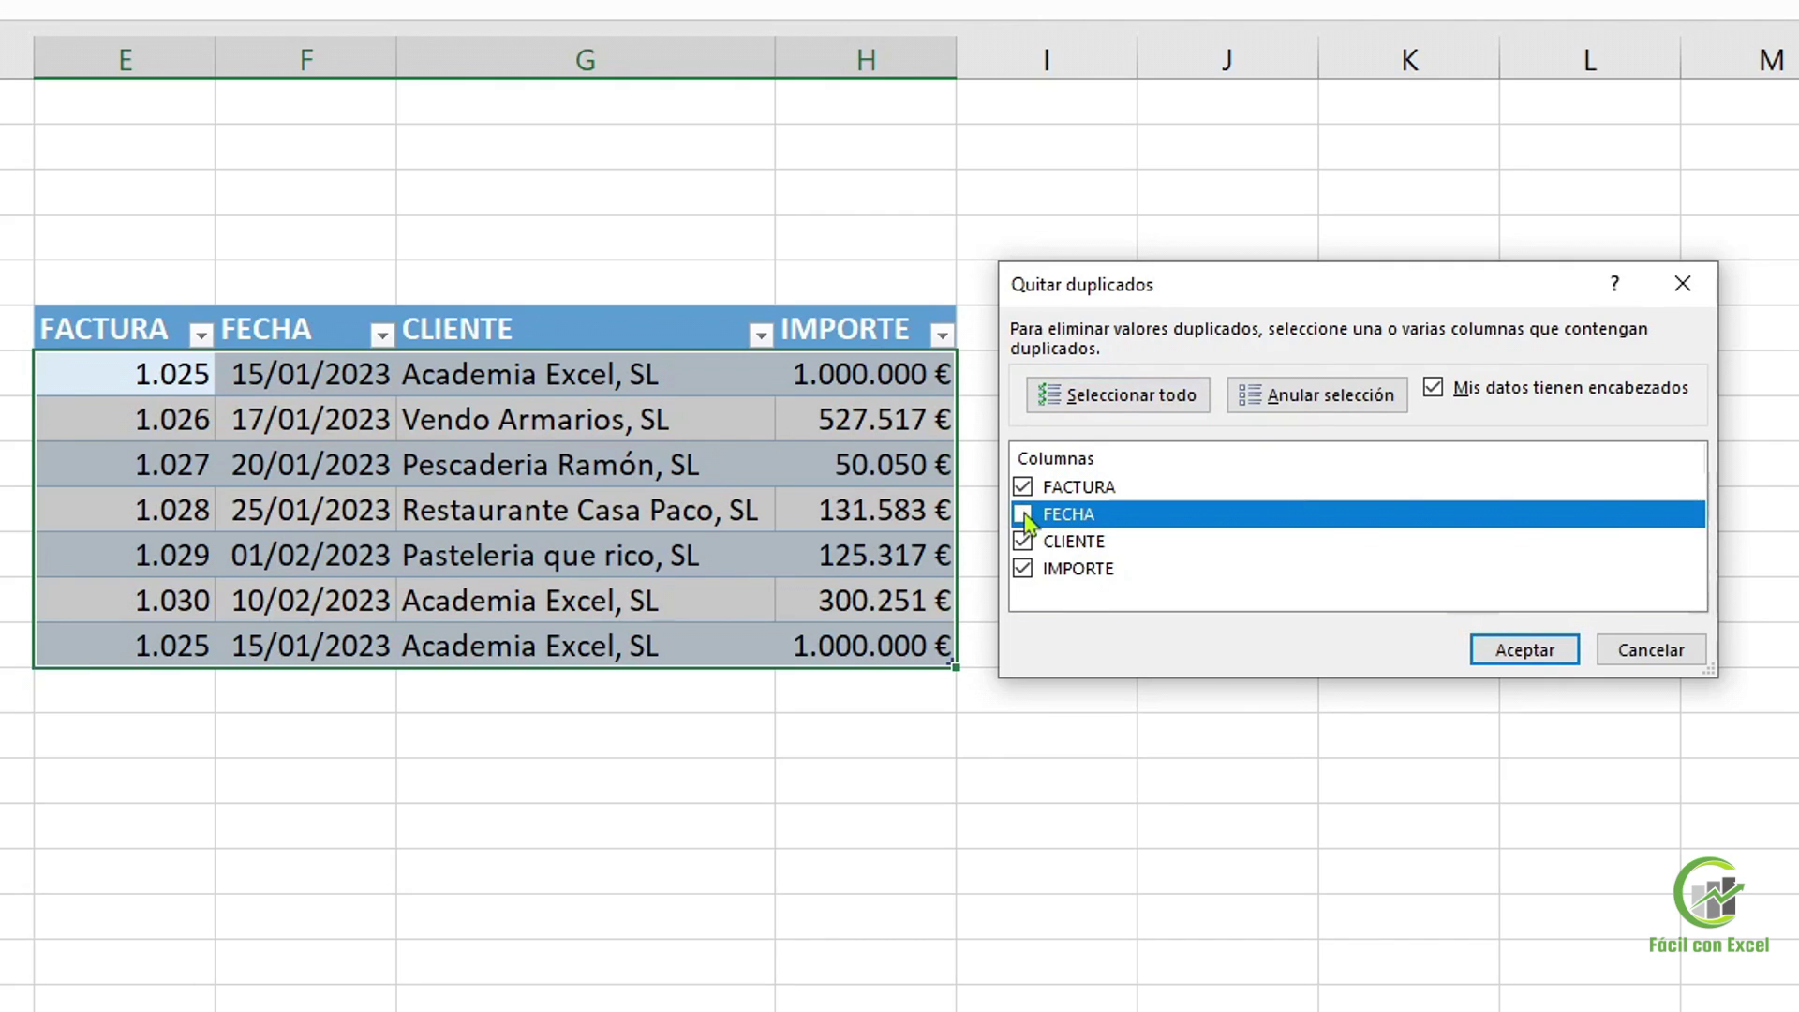
pyautogui.click(1022, 540)
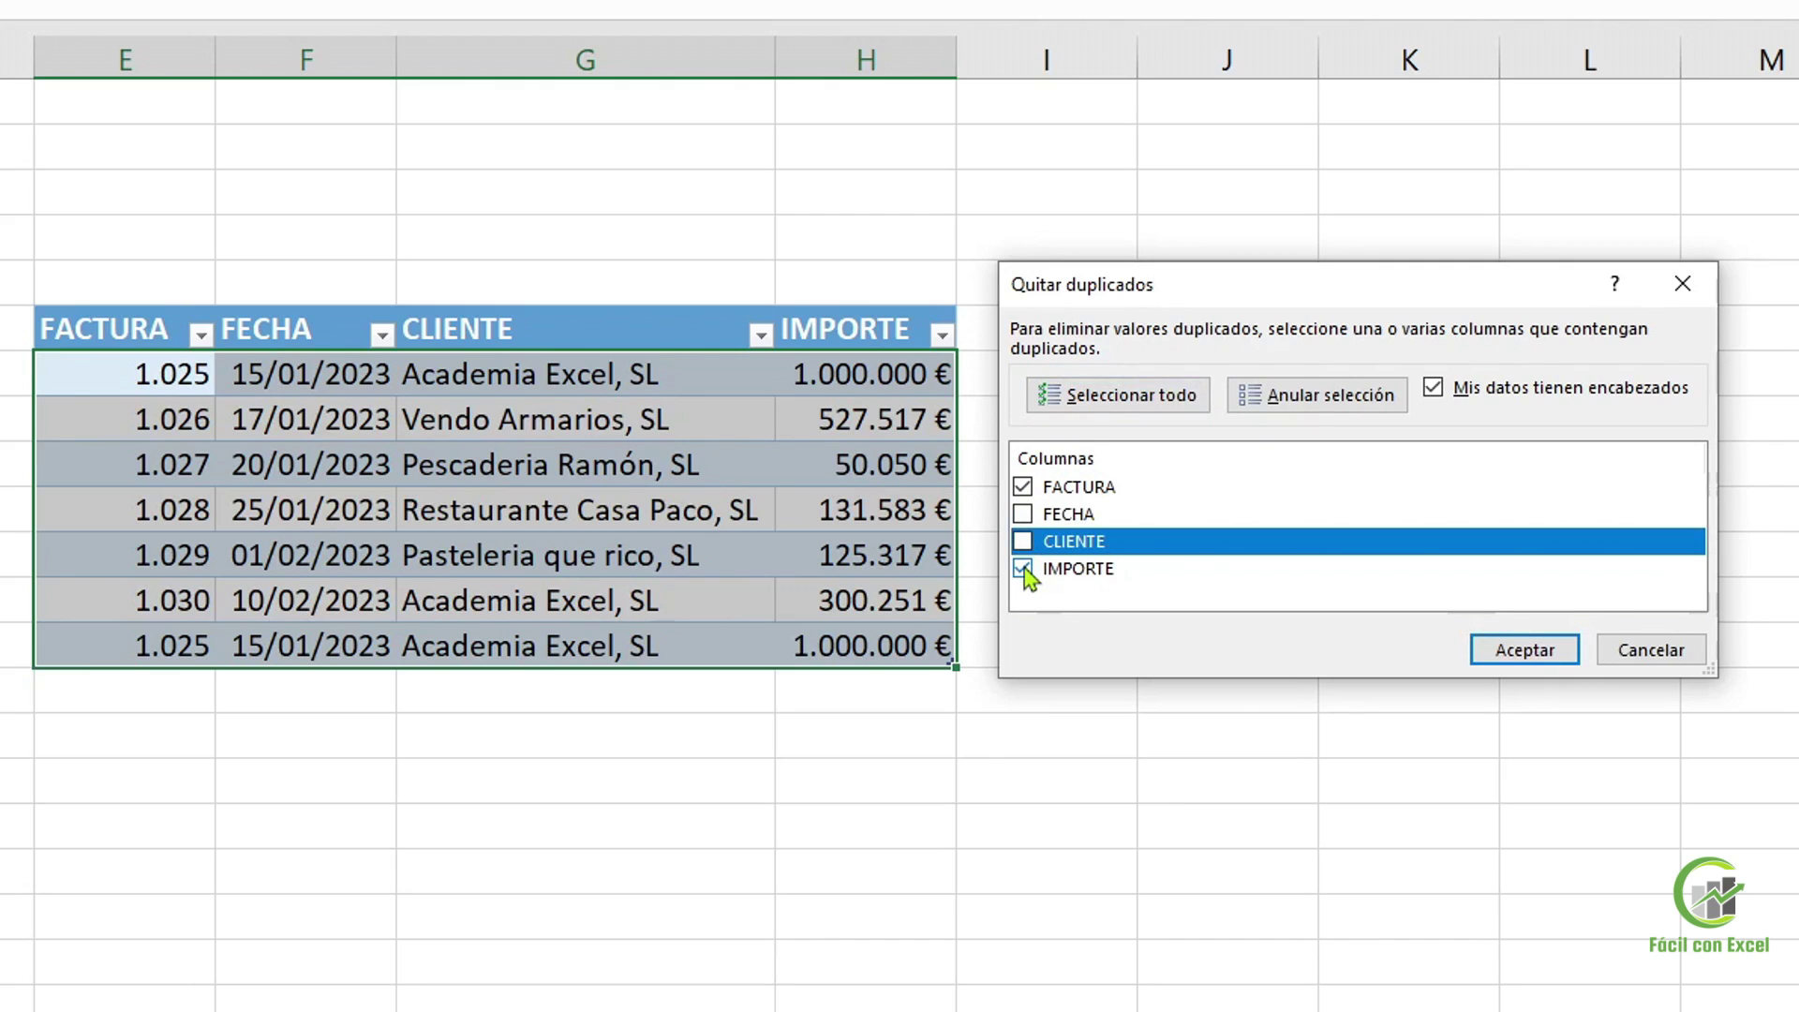
pyautogui.click(1022, 569)
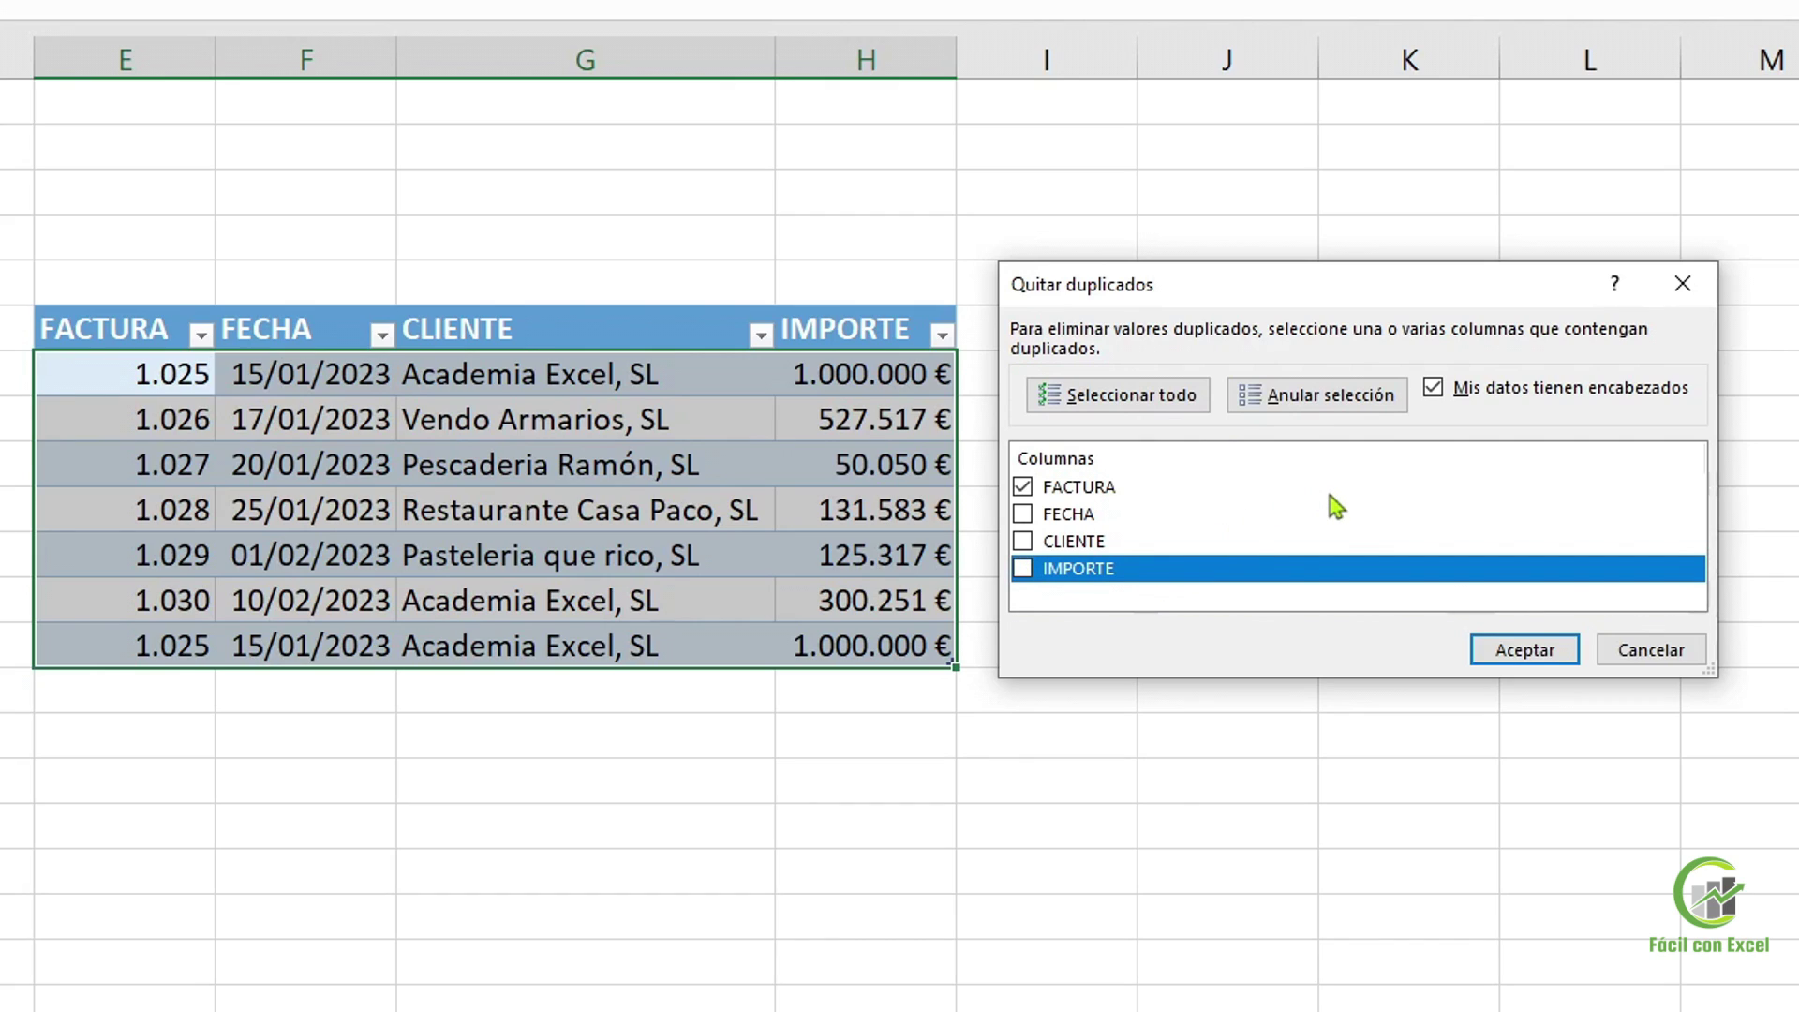
pyautogui.click(1504, 653)
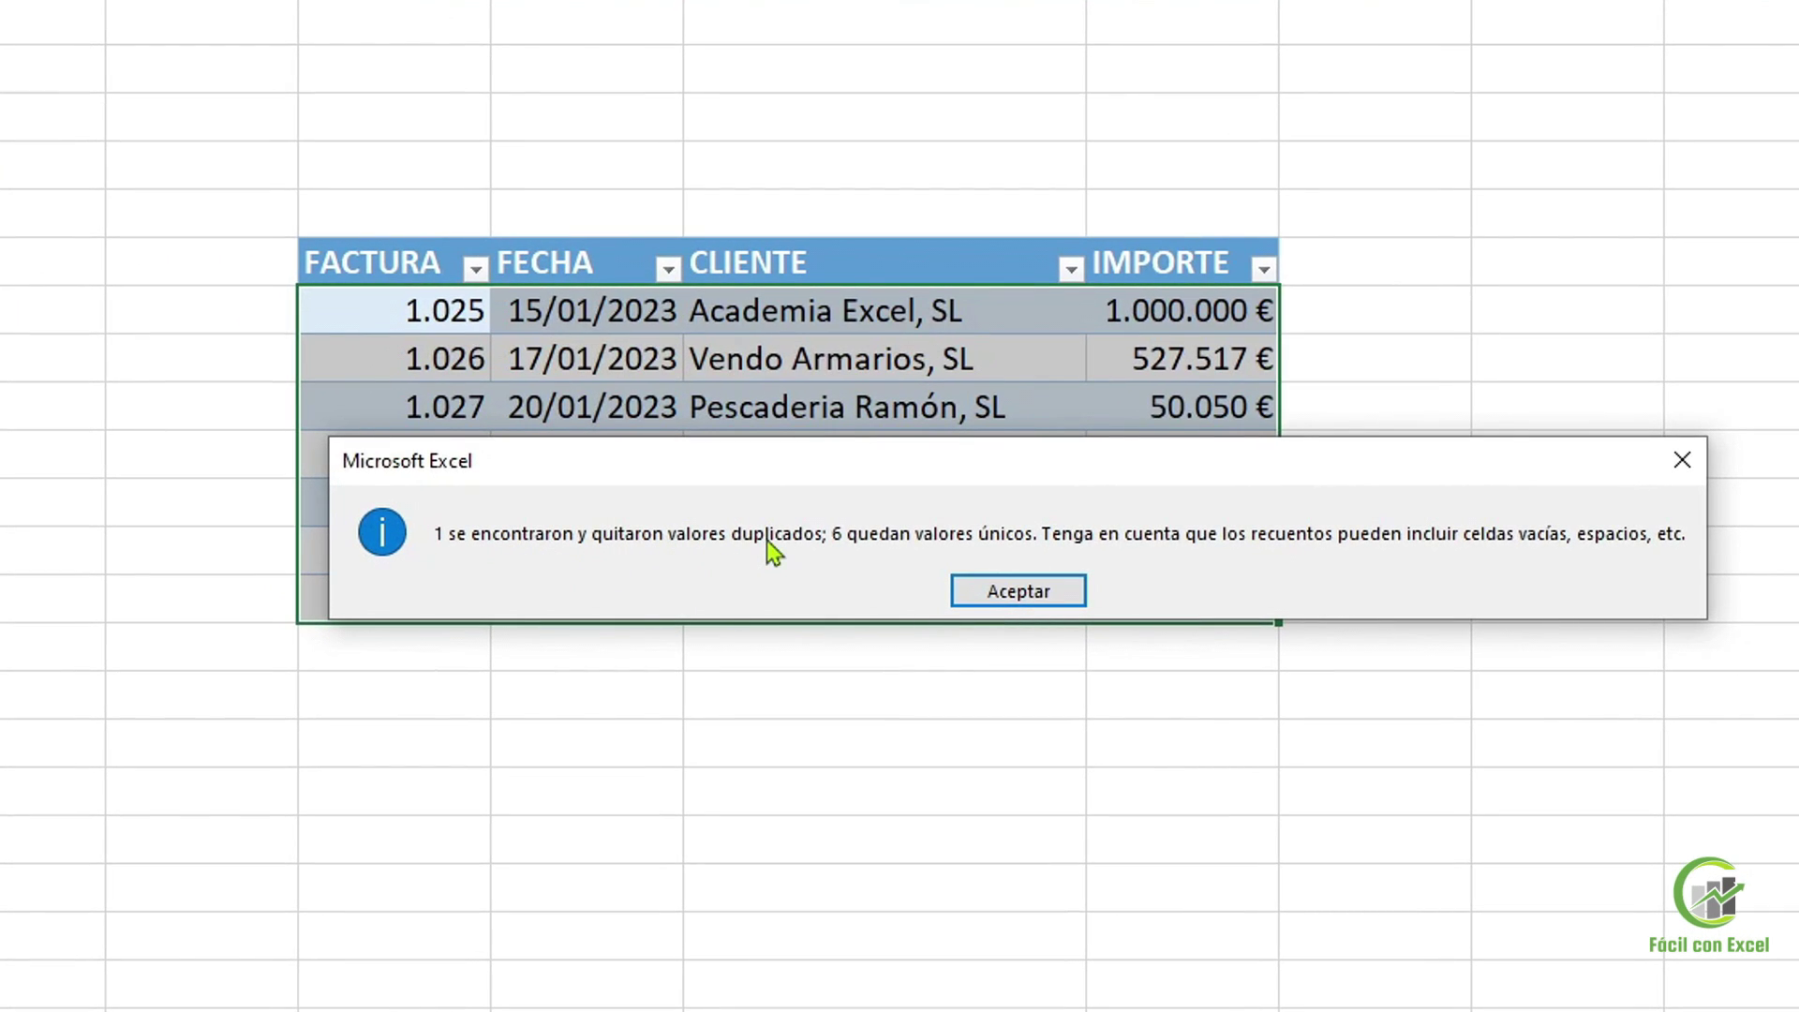
pyautogui.click(1025, 594)
pyautogui.click(1160, 783)
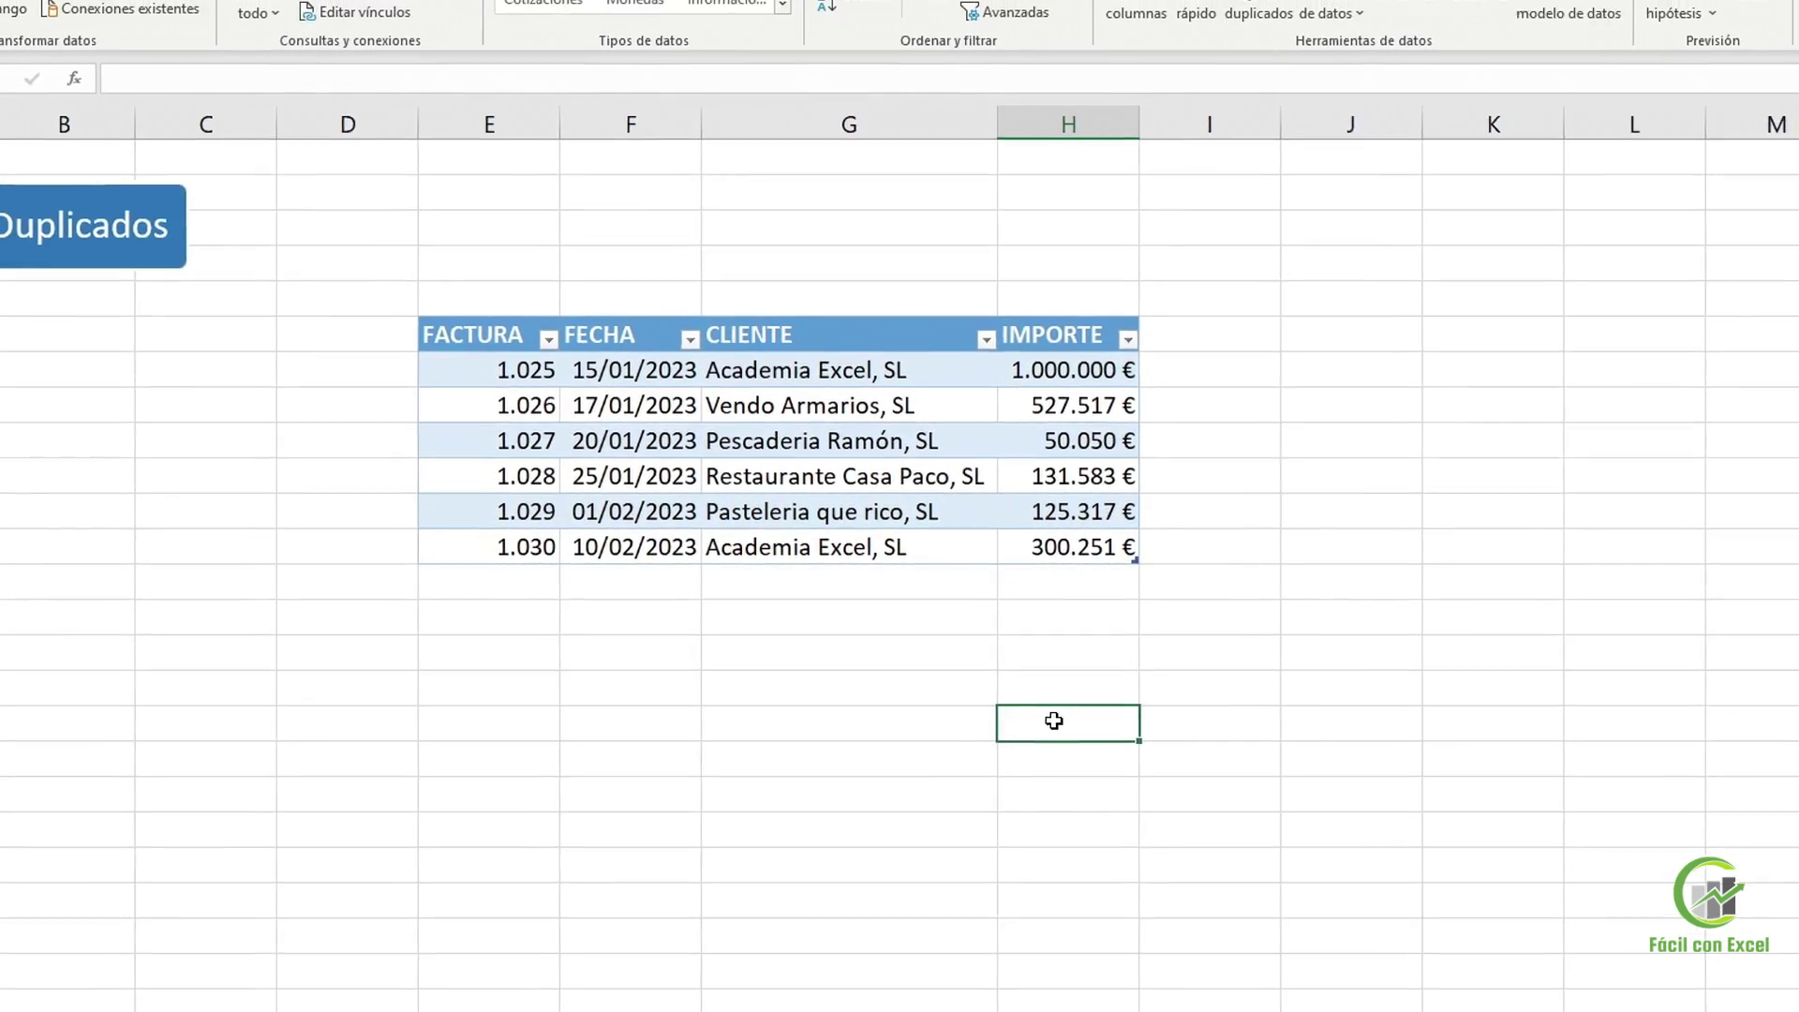
# Return to the Inicio sheet and follow its AVANZADO link to the Filtros avanzados table
pyautogui.hotkey('ctrl', 'Home')
pyautogui.click(1601, 184)
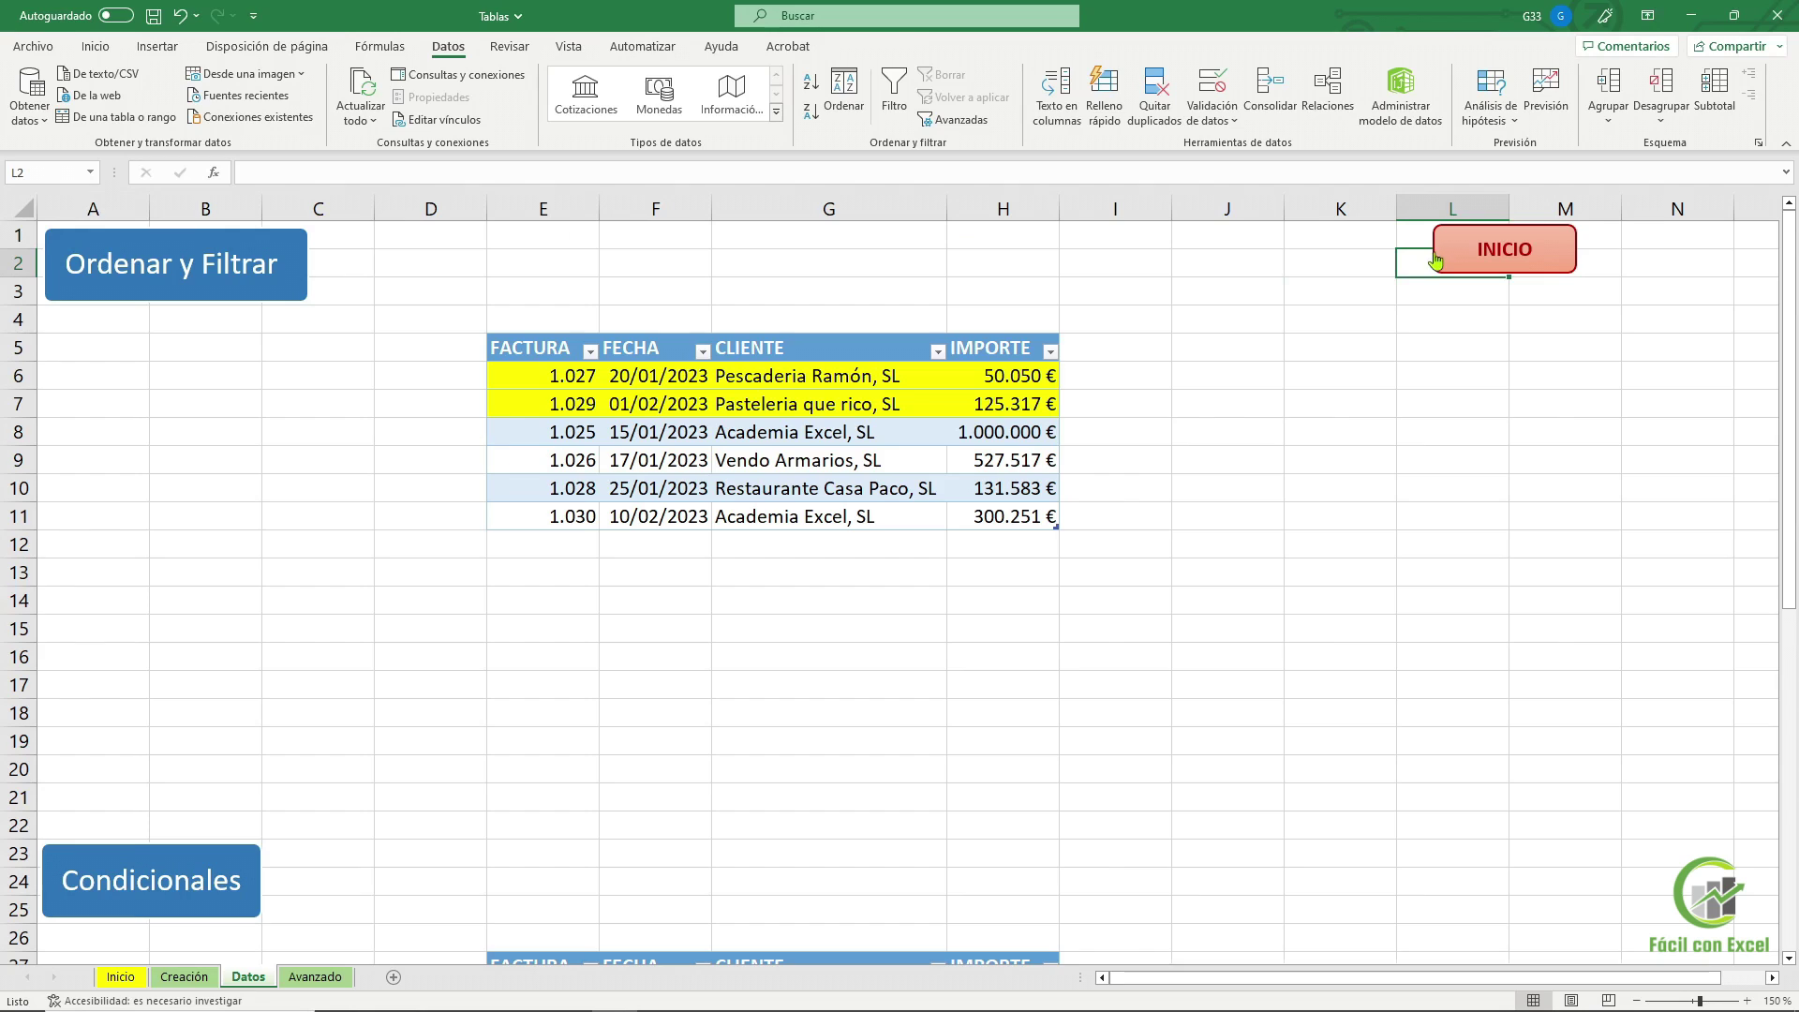
pyautogui.click(1437, 260)
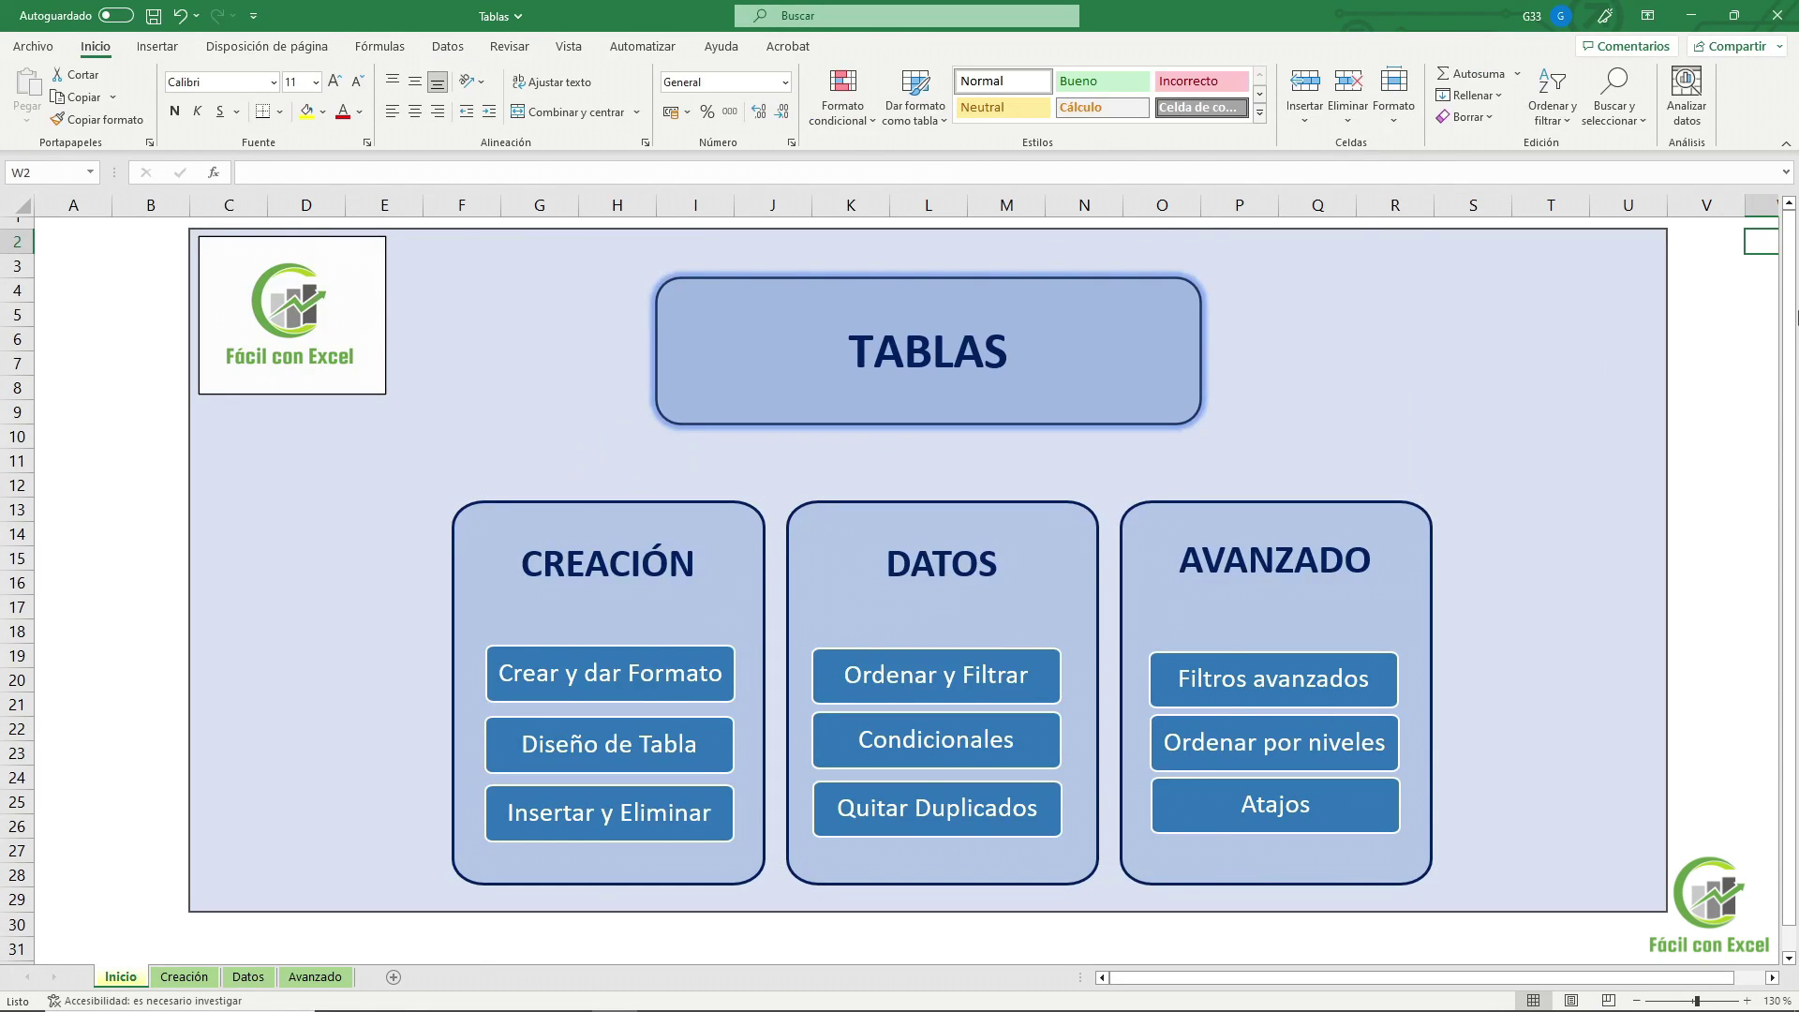
pyautogui.click(1319, 558)
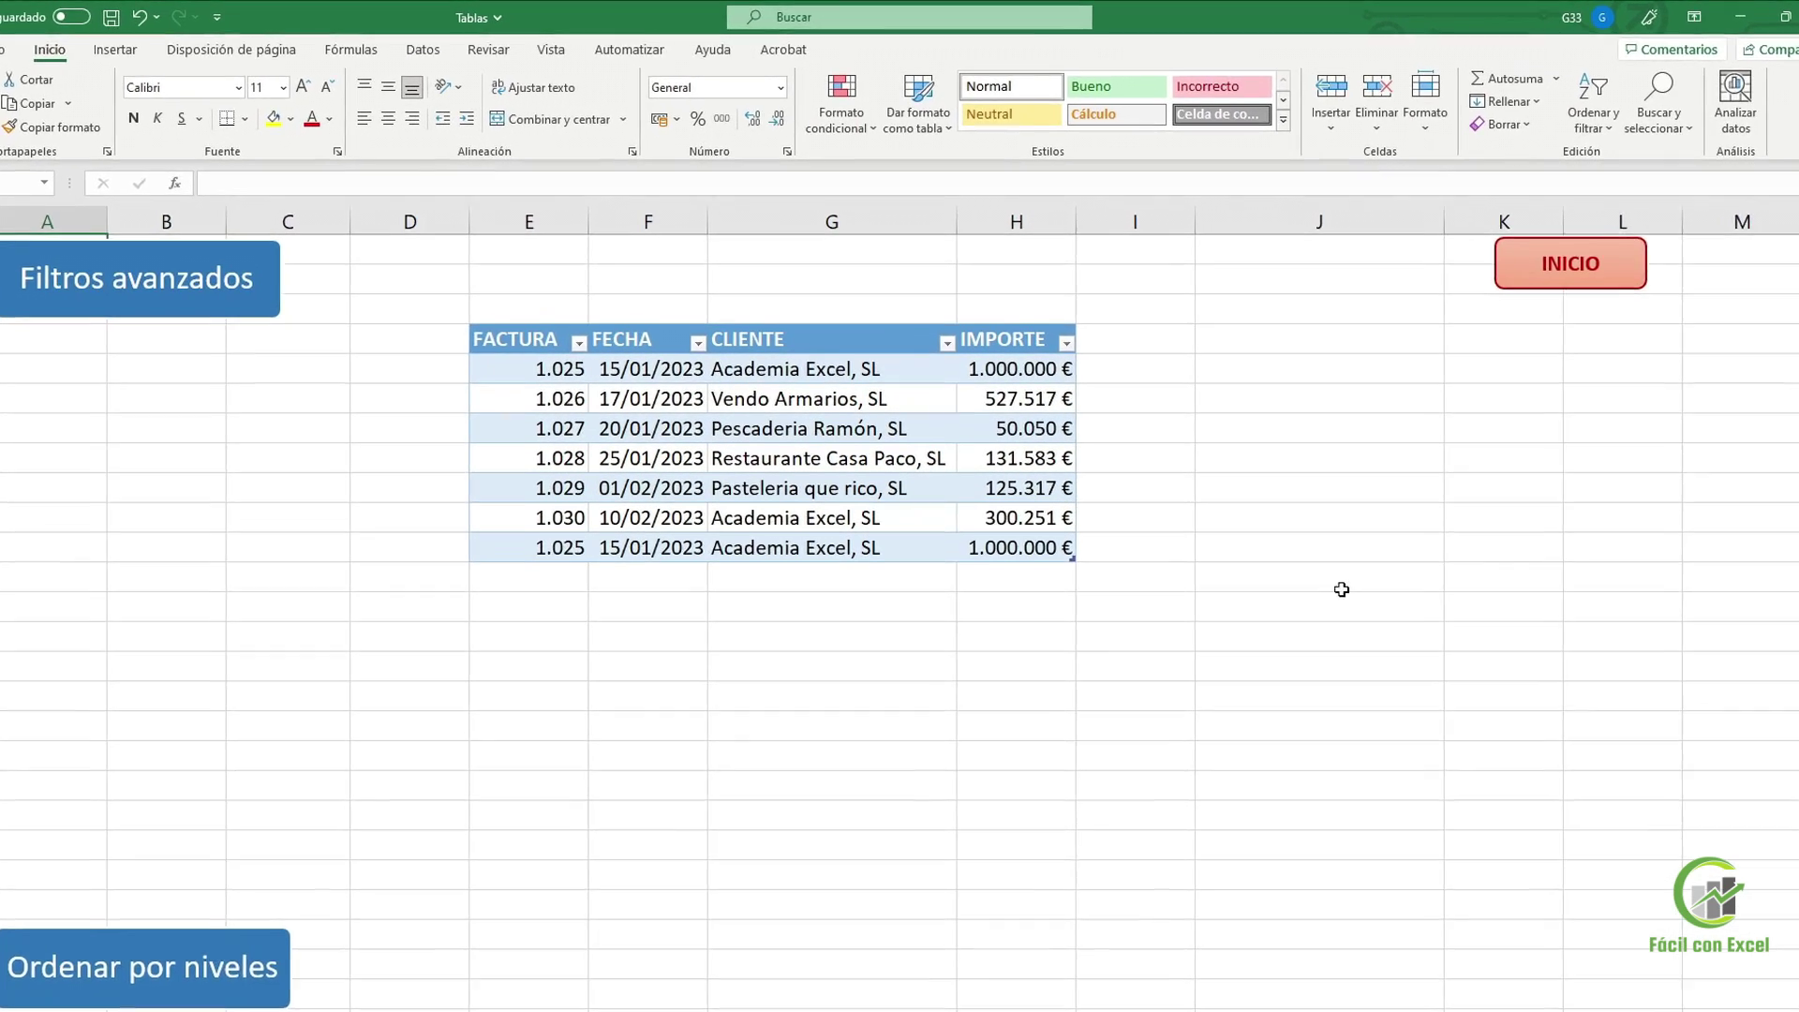
# Insert a CLIENTE slicer for the Filtros avanzados table, resize it to about 5,15 cm high by 7,2 cm wide, and place it right of the table
pyautogui.moveTo(534, 340); pyautogui.dragTo(1092, 533)
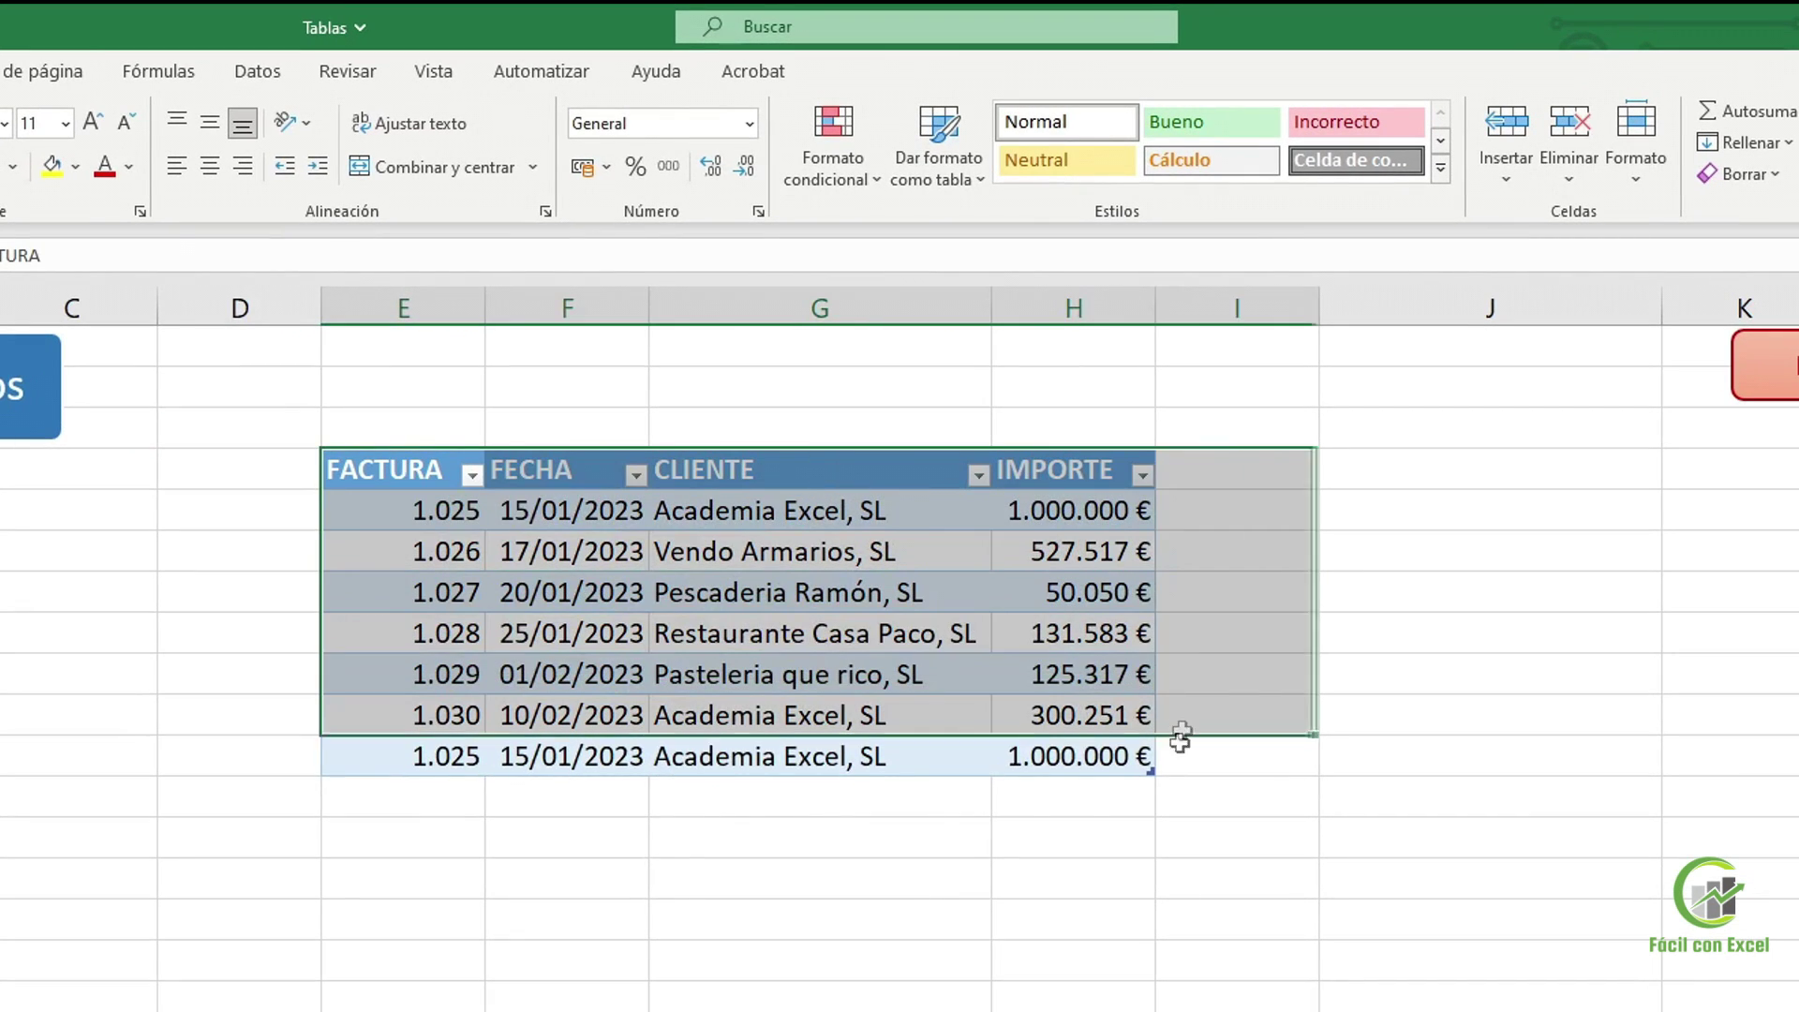
pyautogui.moveTo(1180, 737); pyautogui.dragTo(1116, 755)
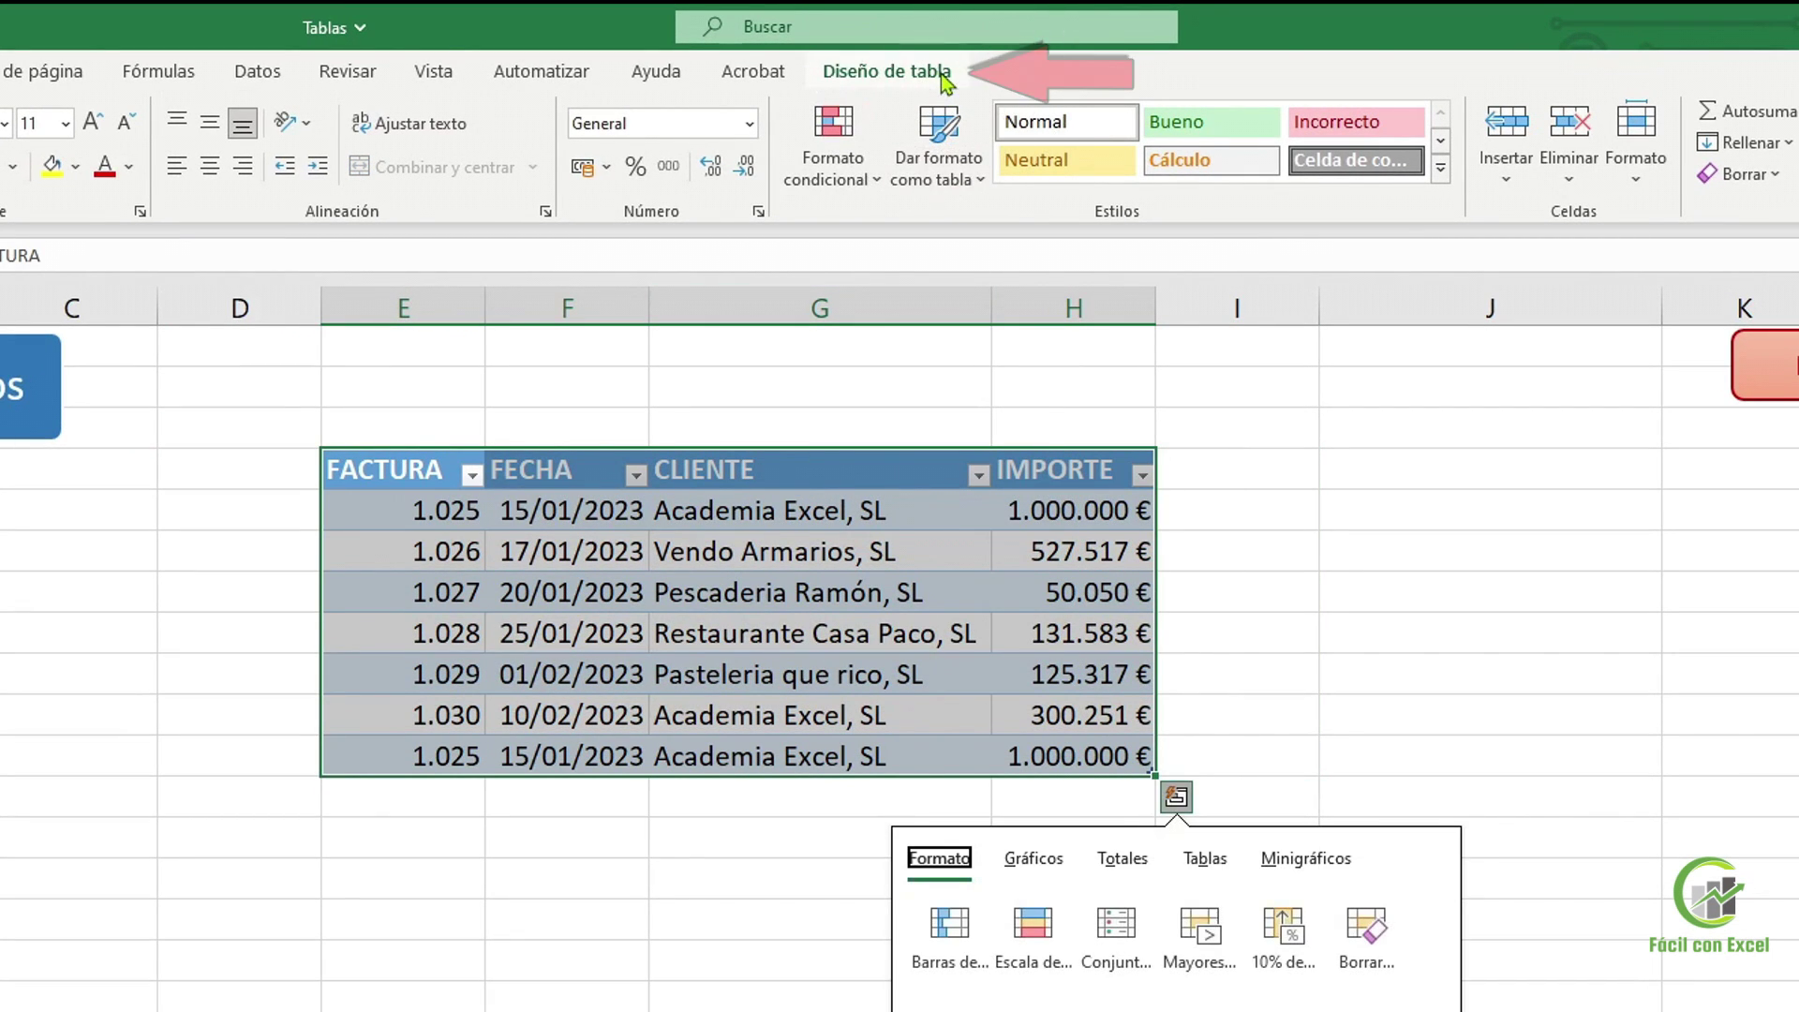
pyautogui.click(940, 73)
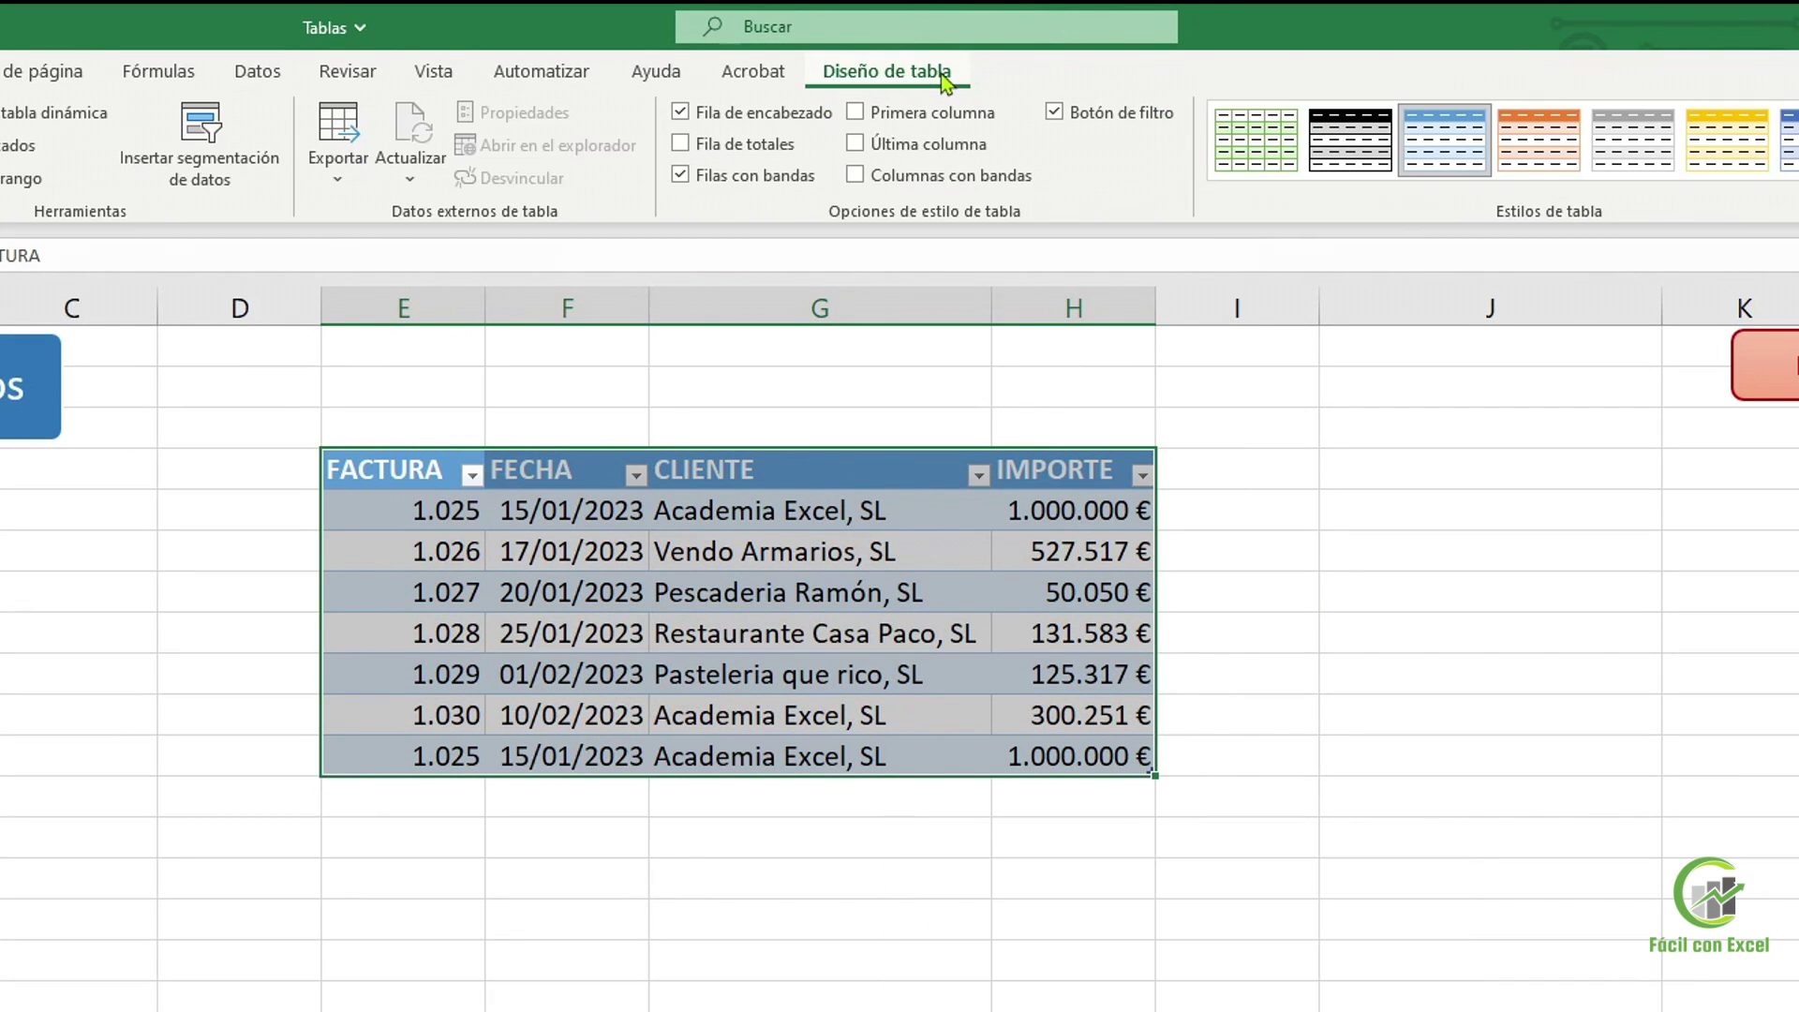
pyautogui.click(255, 194)
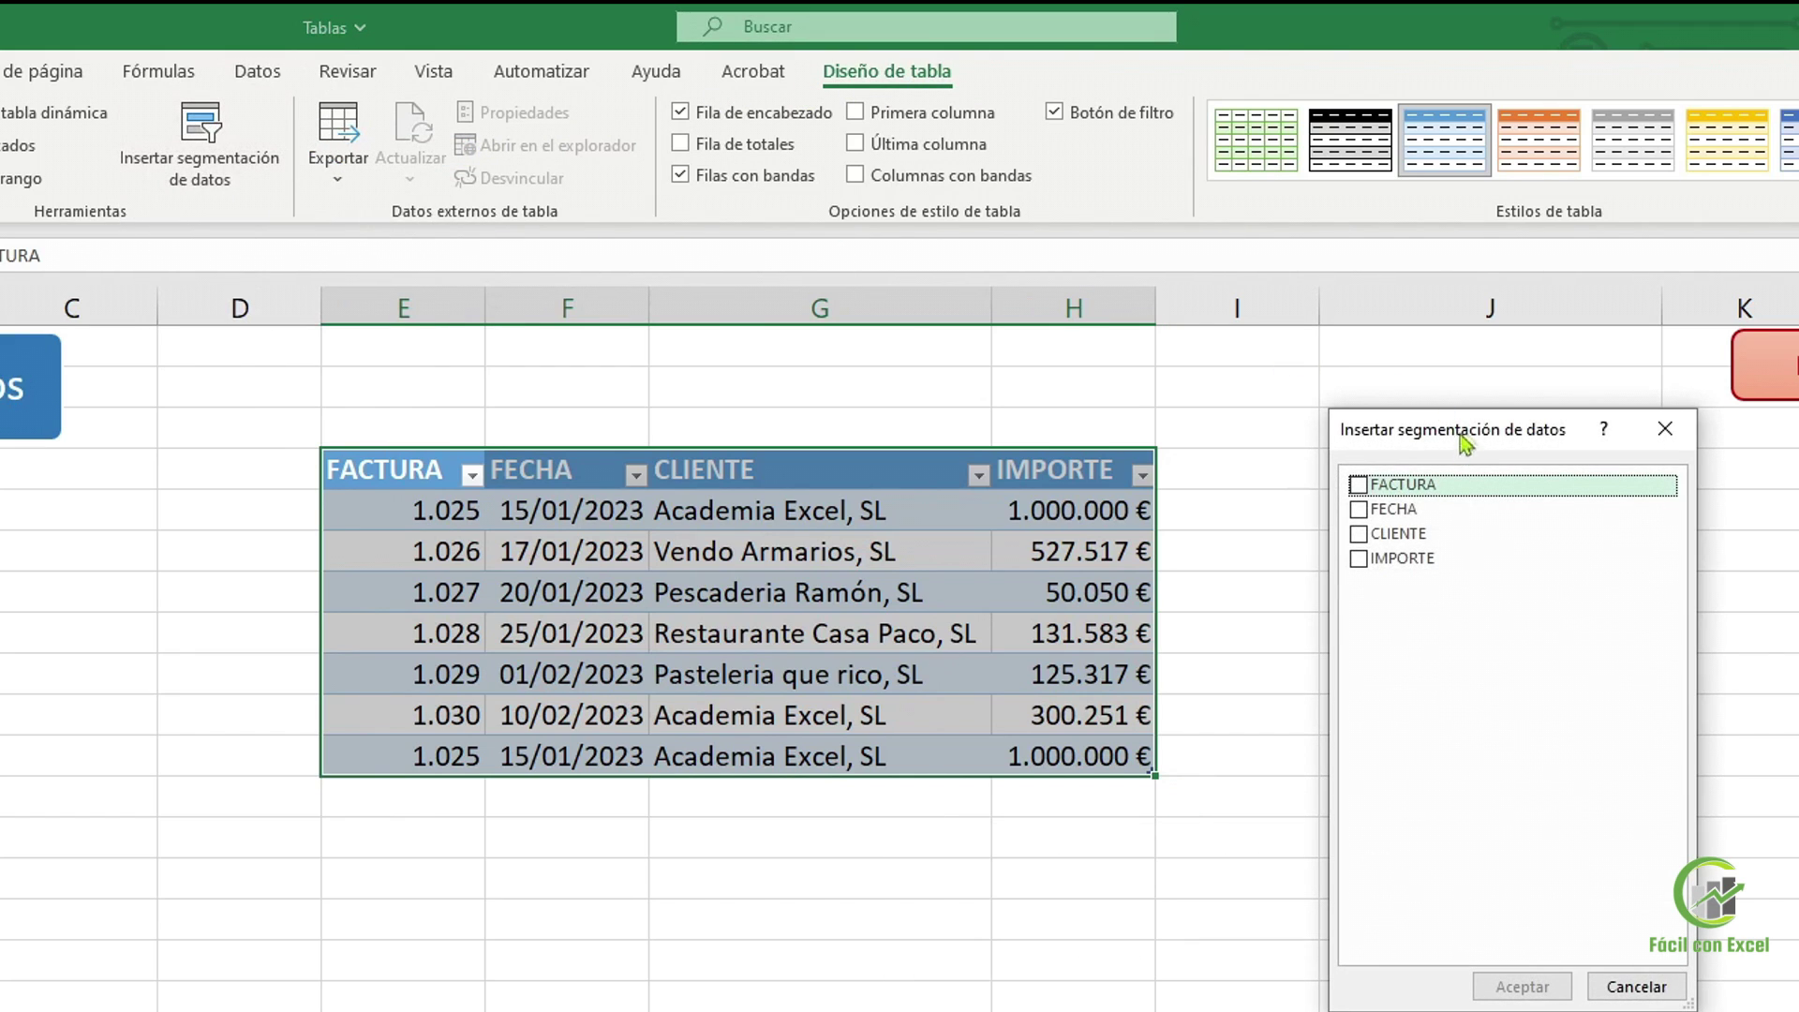
pyautogui.moveTo(1485, 431)
pyautogui.mouseDown()
pyautogui.moveTo(1432, 432)
pyautogui.moveTo(1450, 429)
pyautogui.mouseUp()
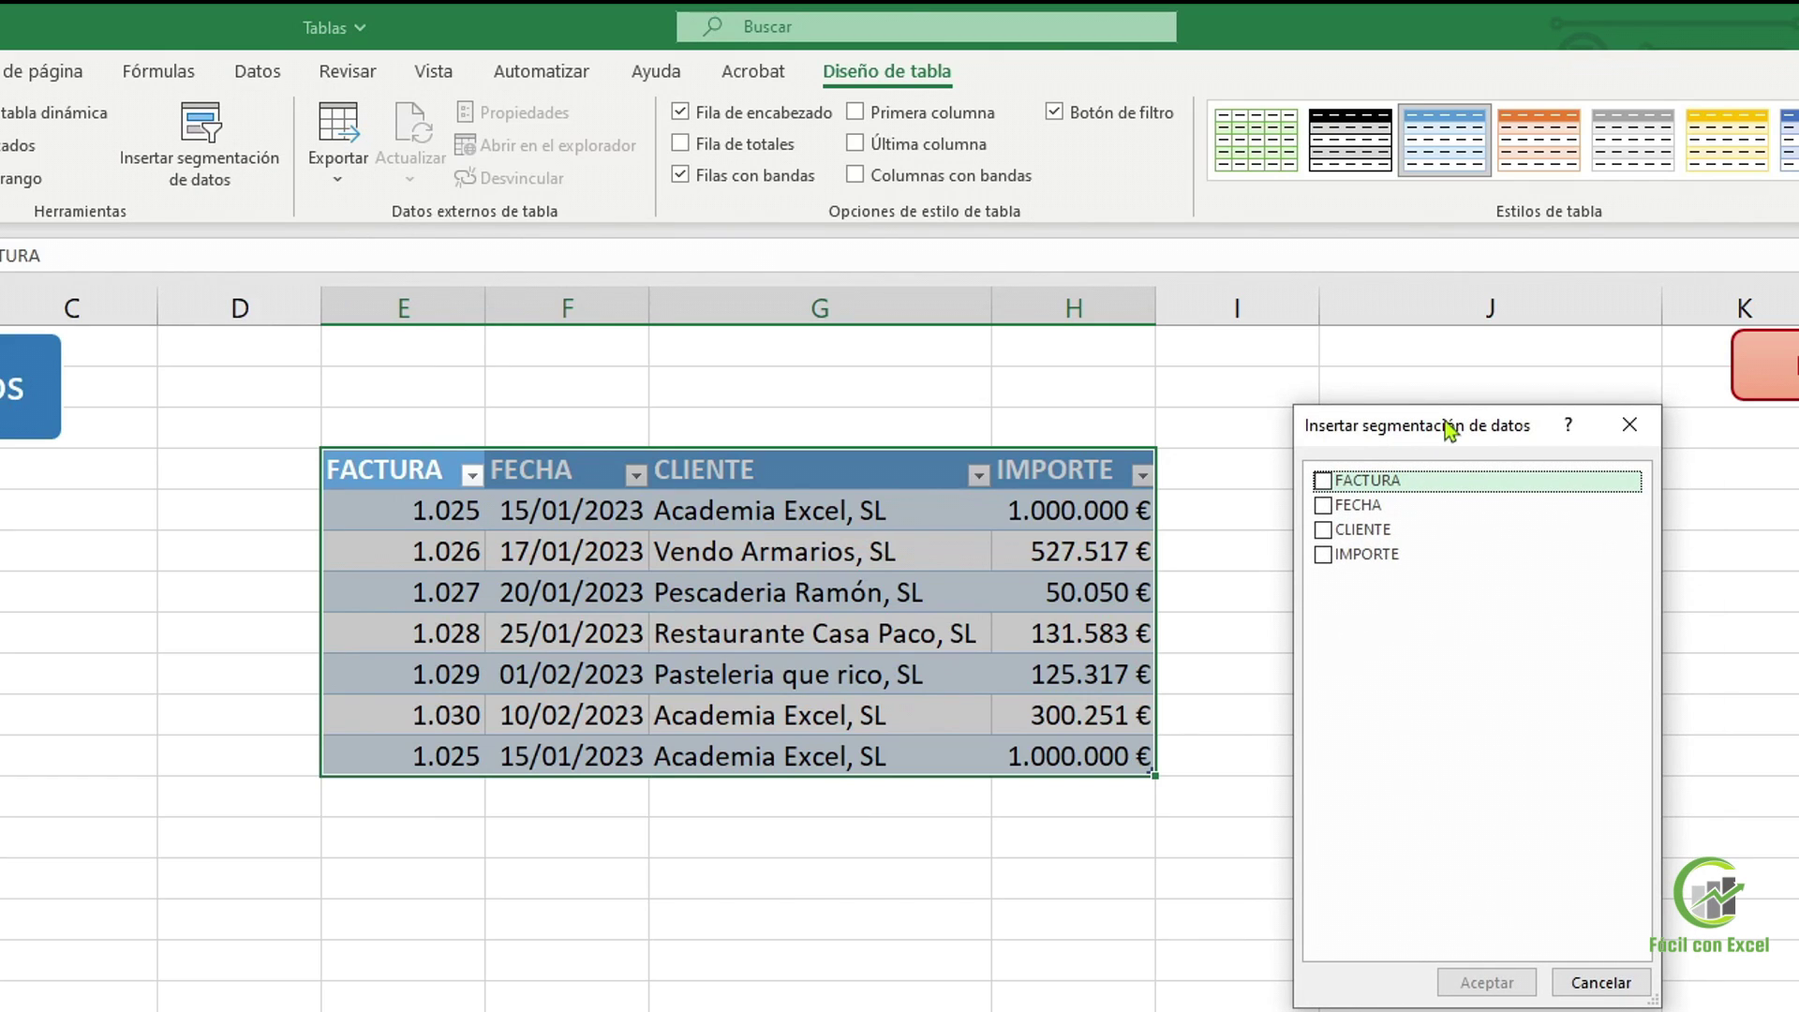
pyautogui.click(1380, 531)
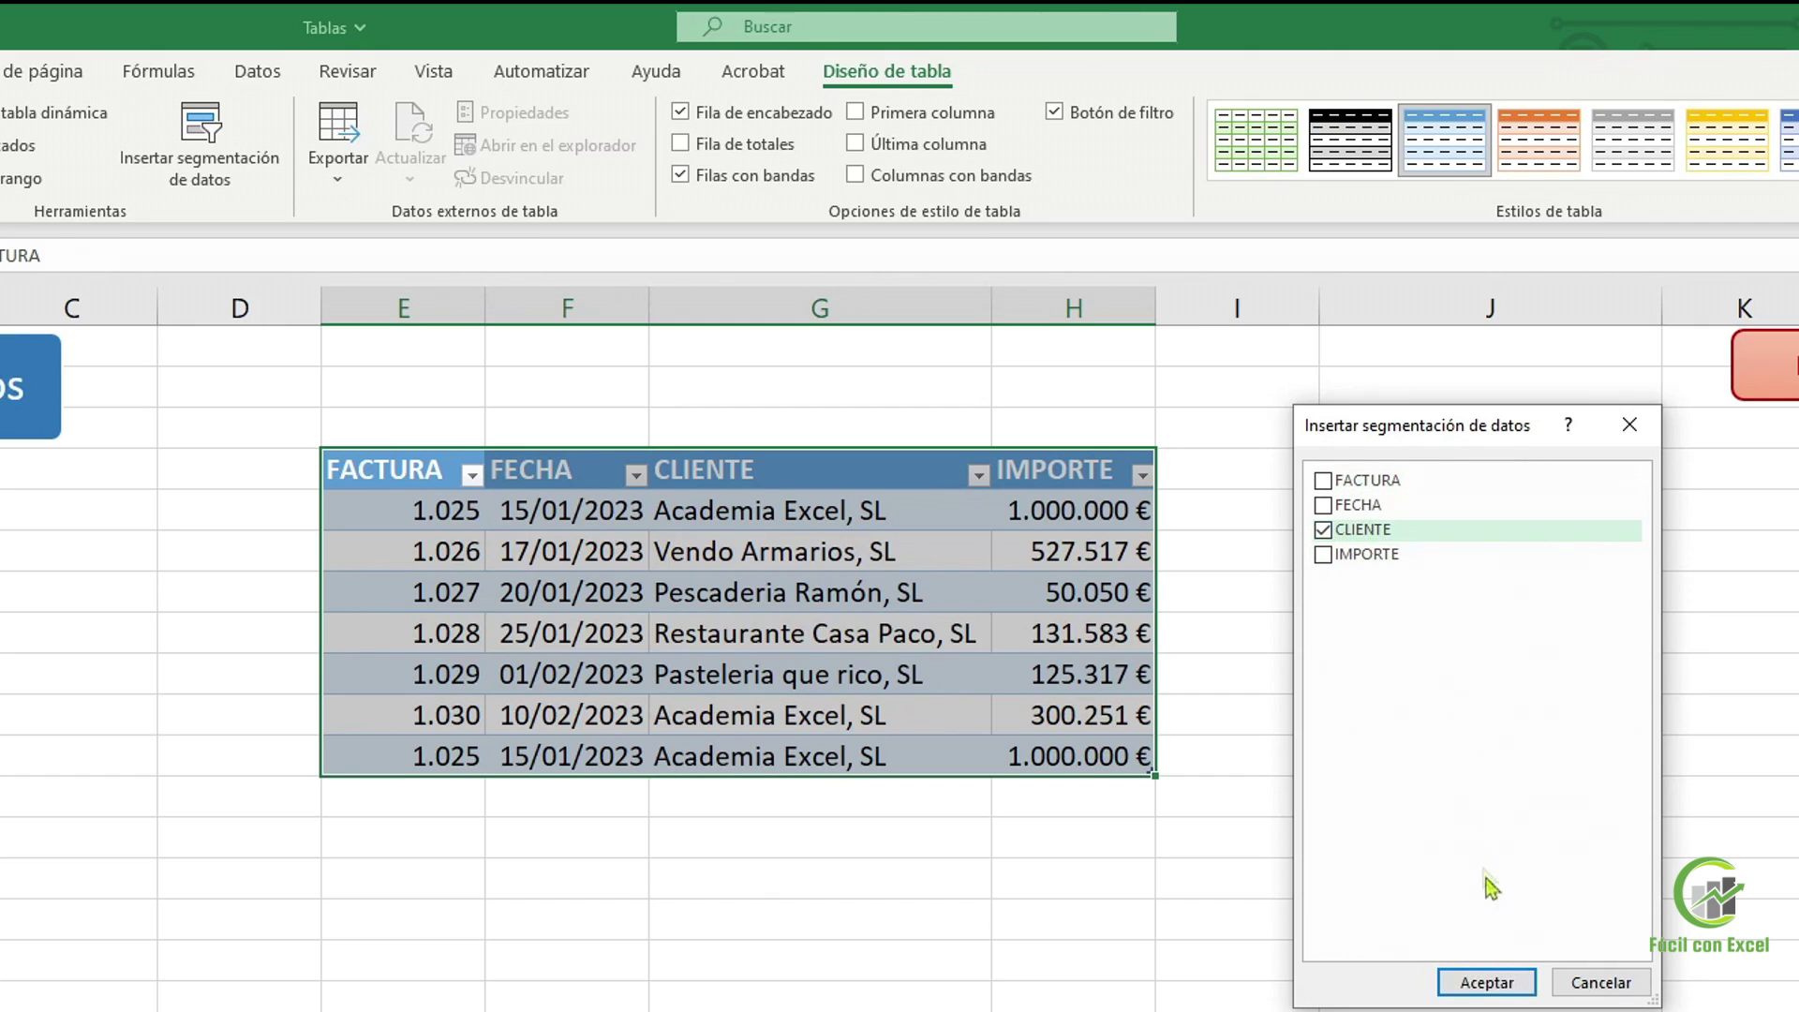
pyautogui.click(1487, 982)
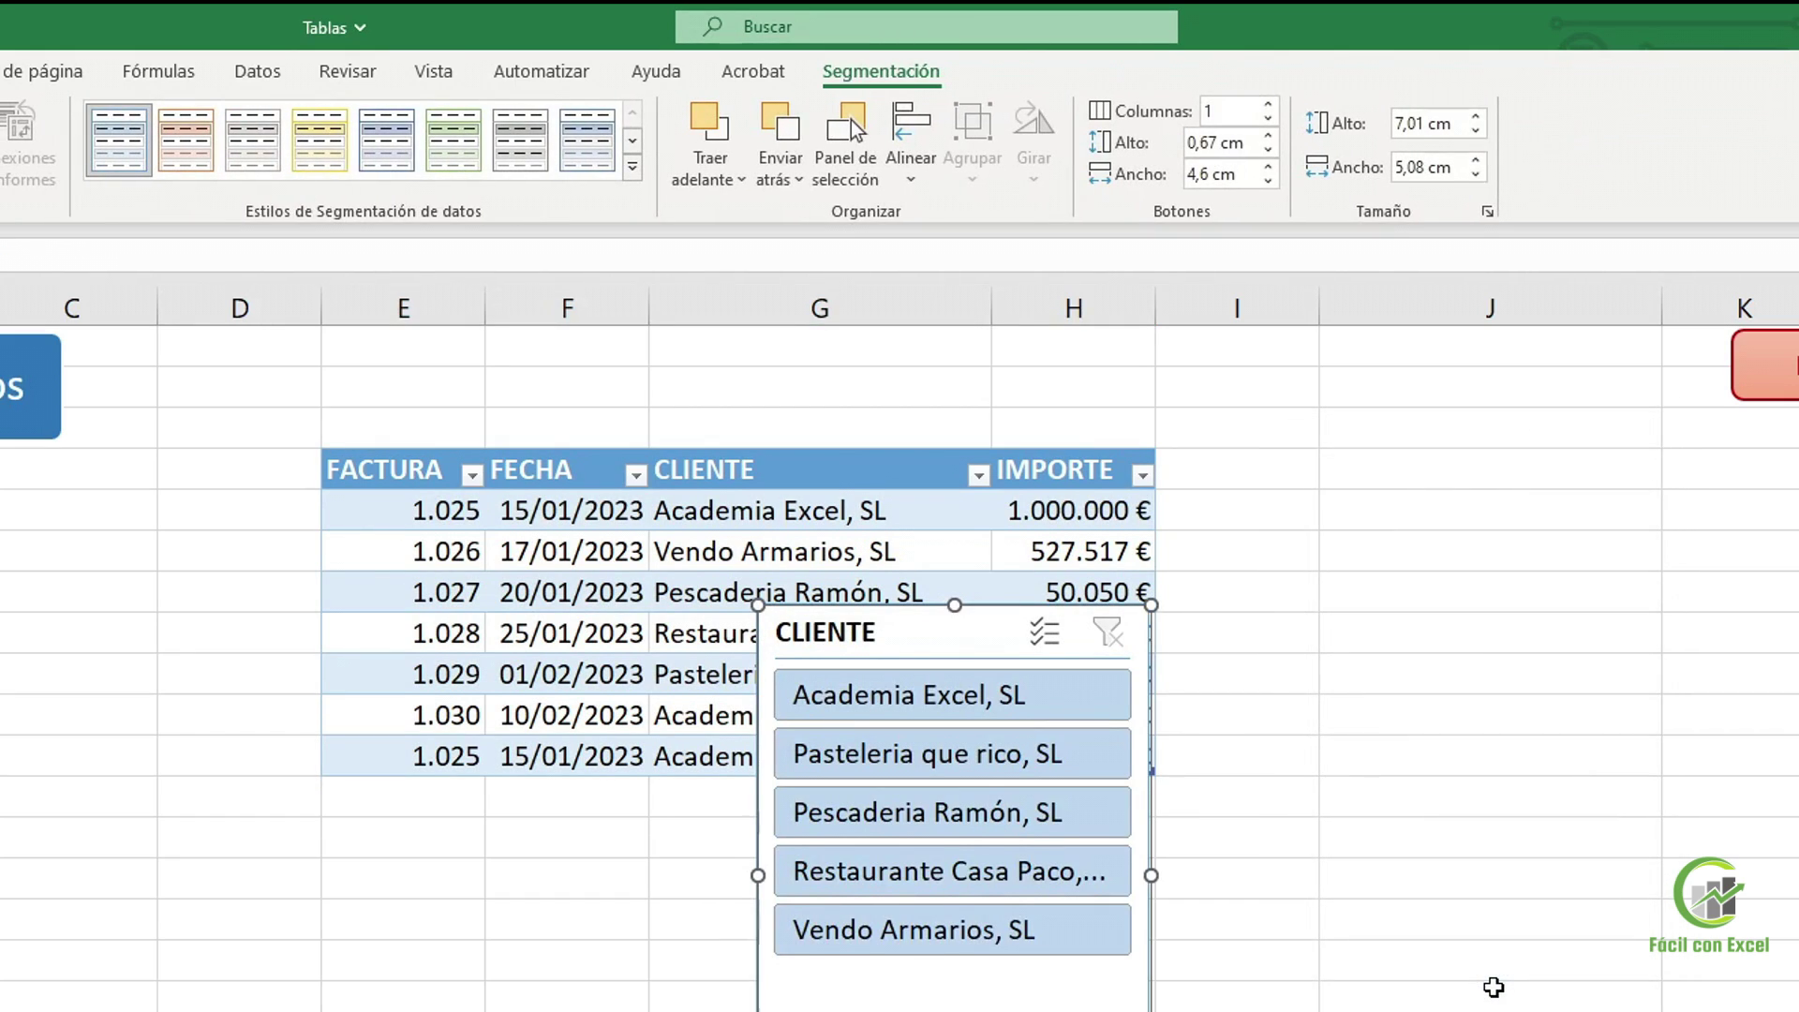
pyautogui.moveTo(1145, 1011); pyautogui.dragTo(1308, 994)
pyautogui.moveTo(1052, 643); pyautogui.dragTo(1499, 488)
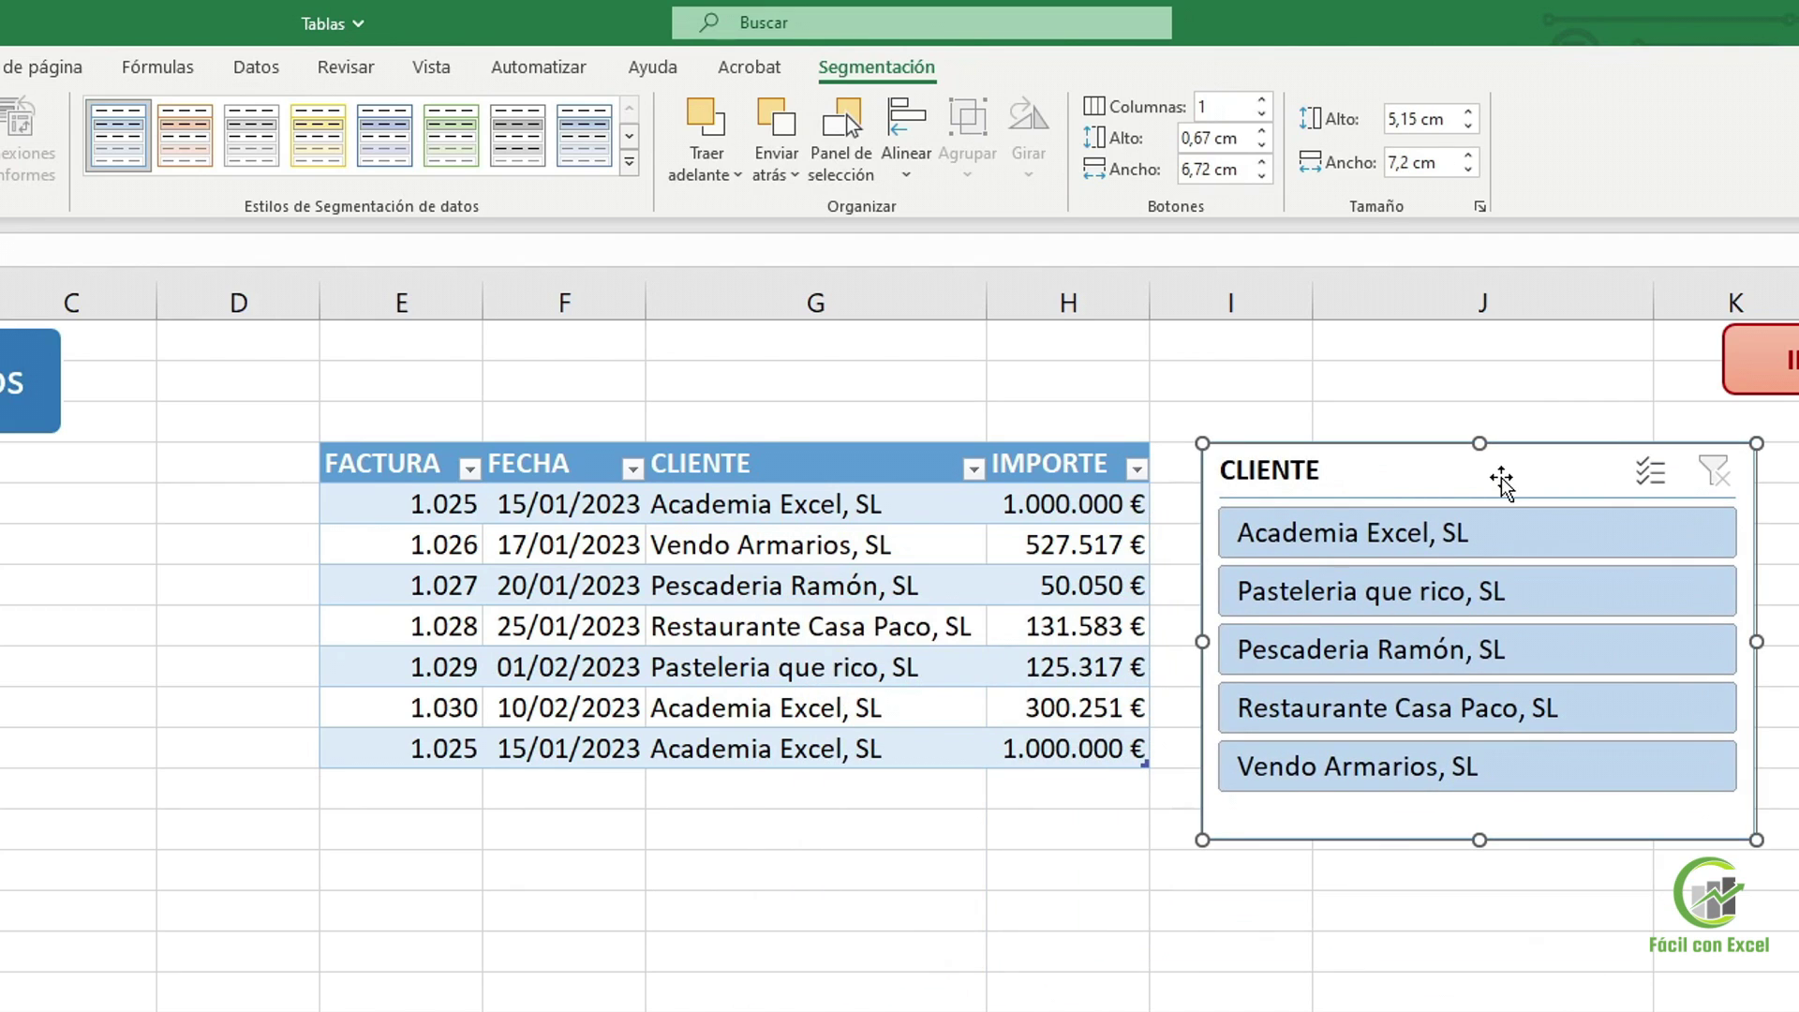
# Apply the blue style, fifth in the Oscuro group, to the CLIENTE slicer
pyautogui.click(629, 163)
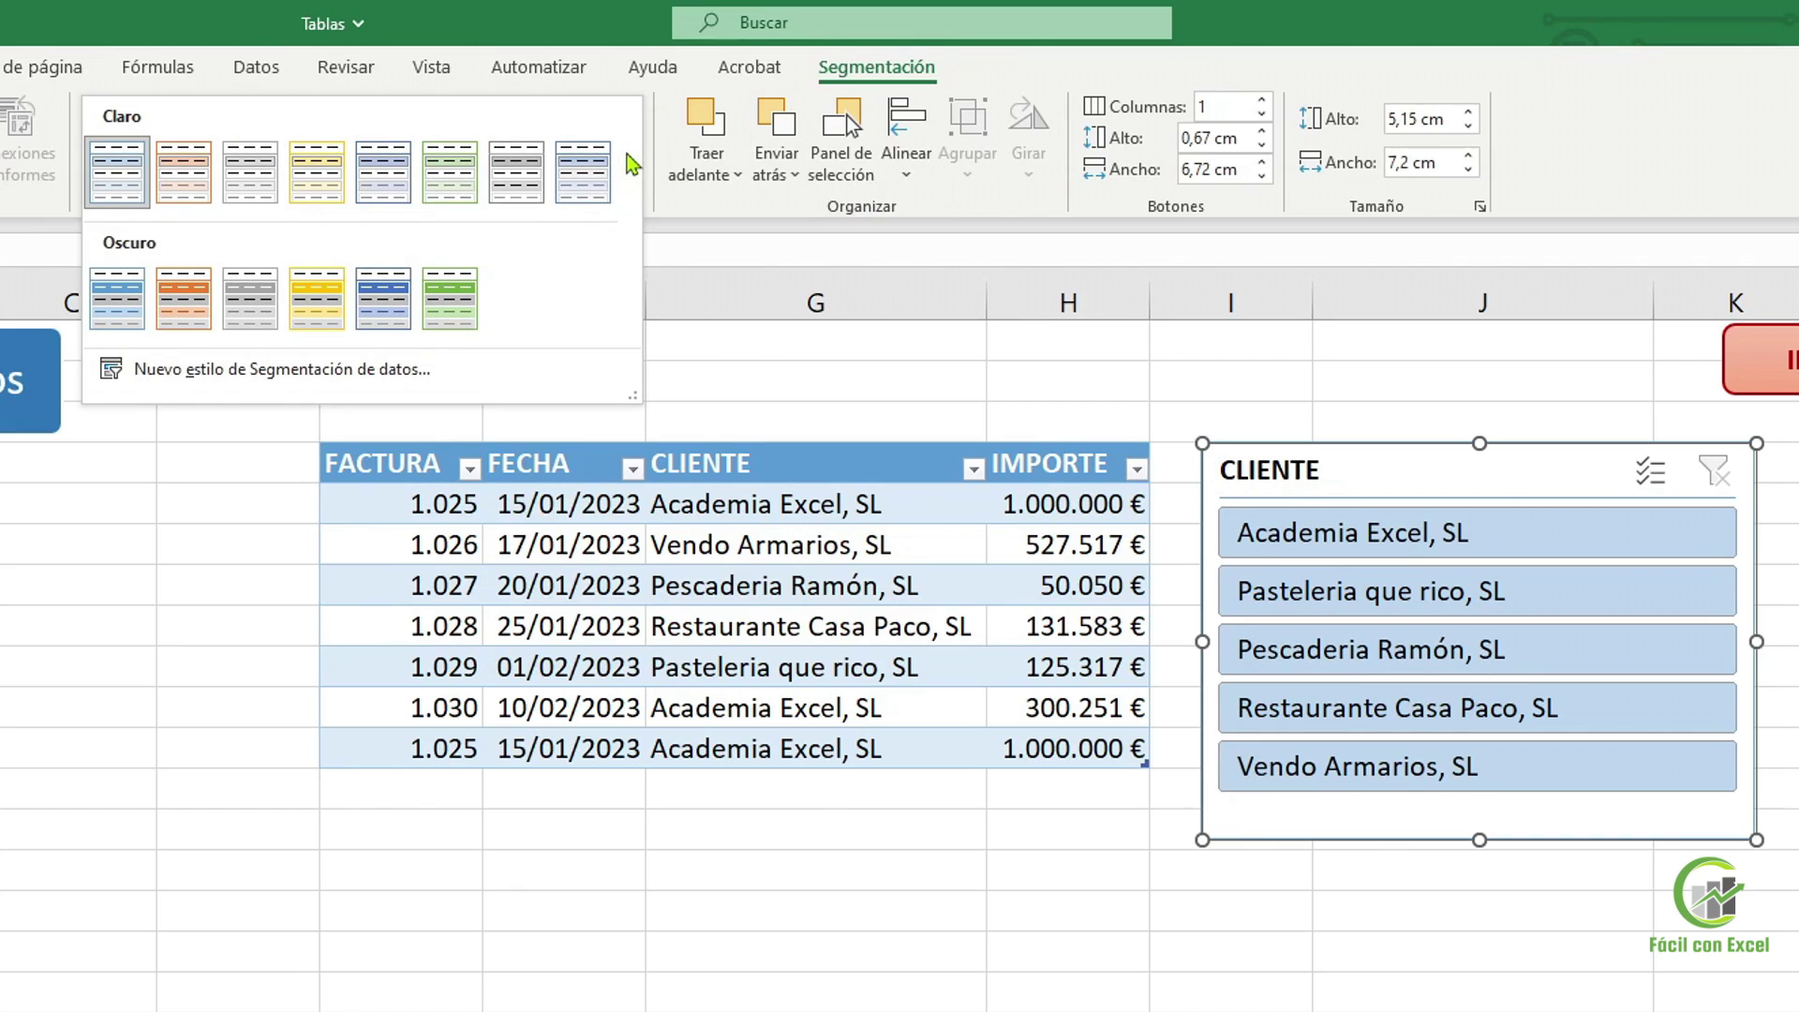
pyautogui.click(872, 81)
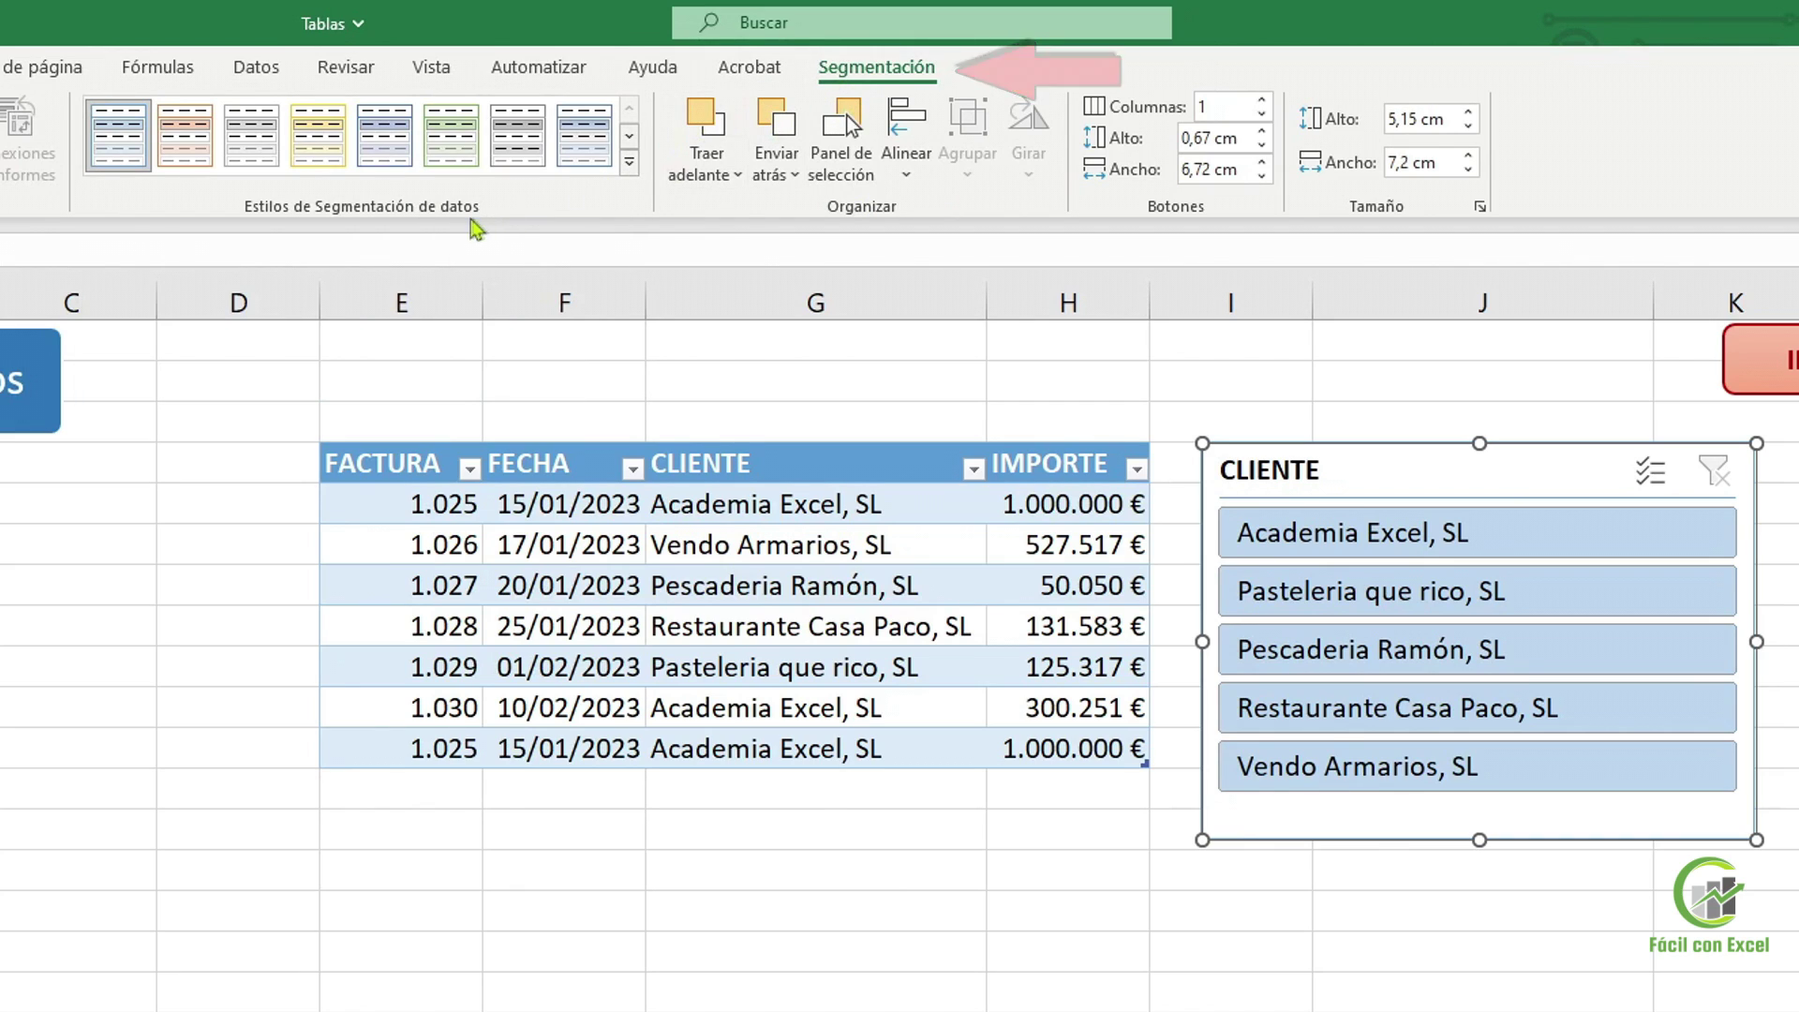
pyautogui.click(629, 162)
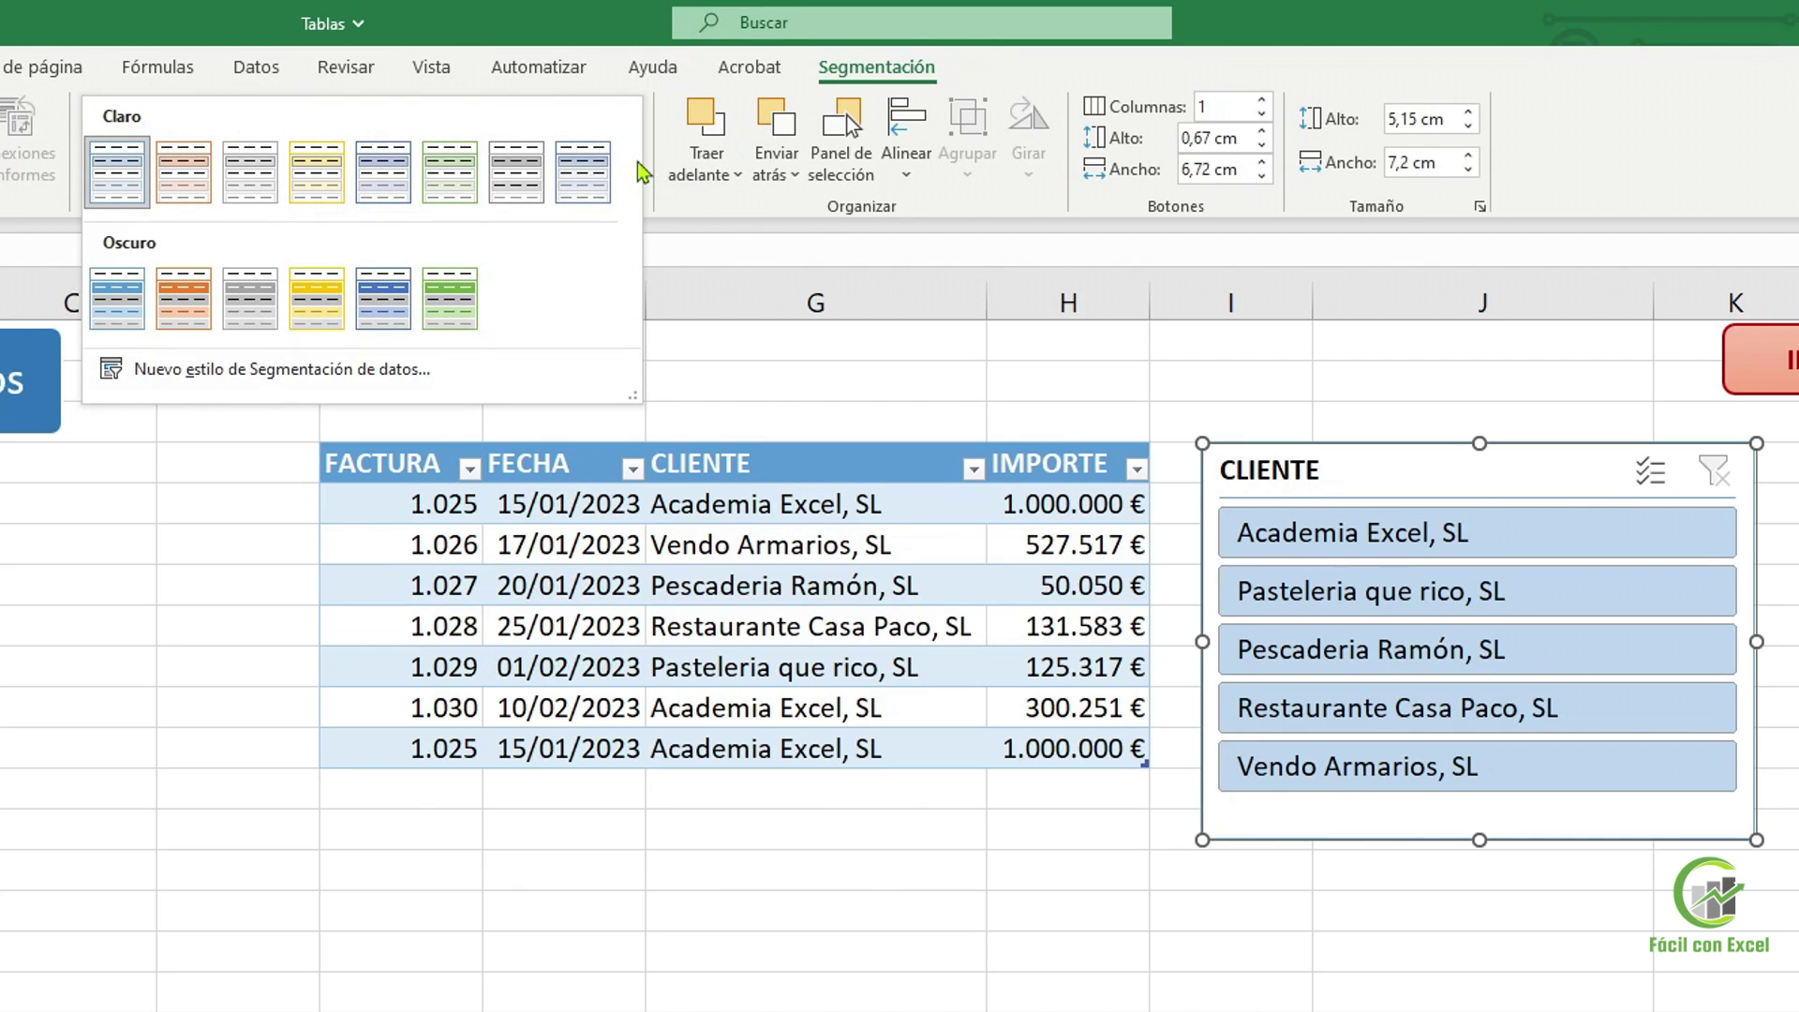
pyautogui.click(385, 305)
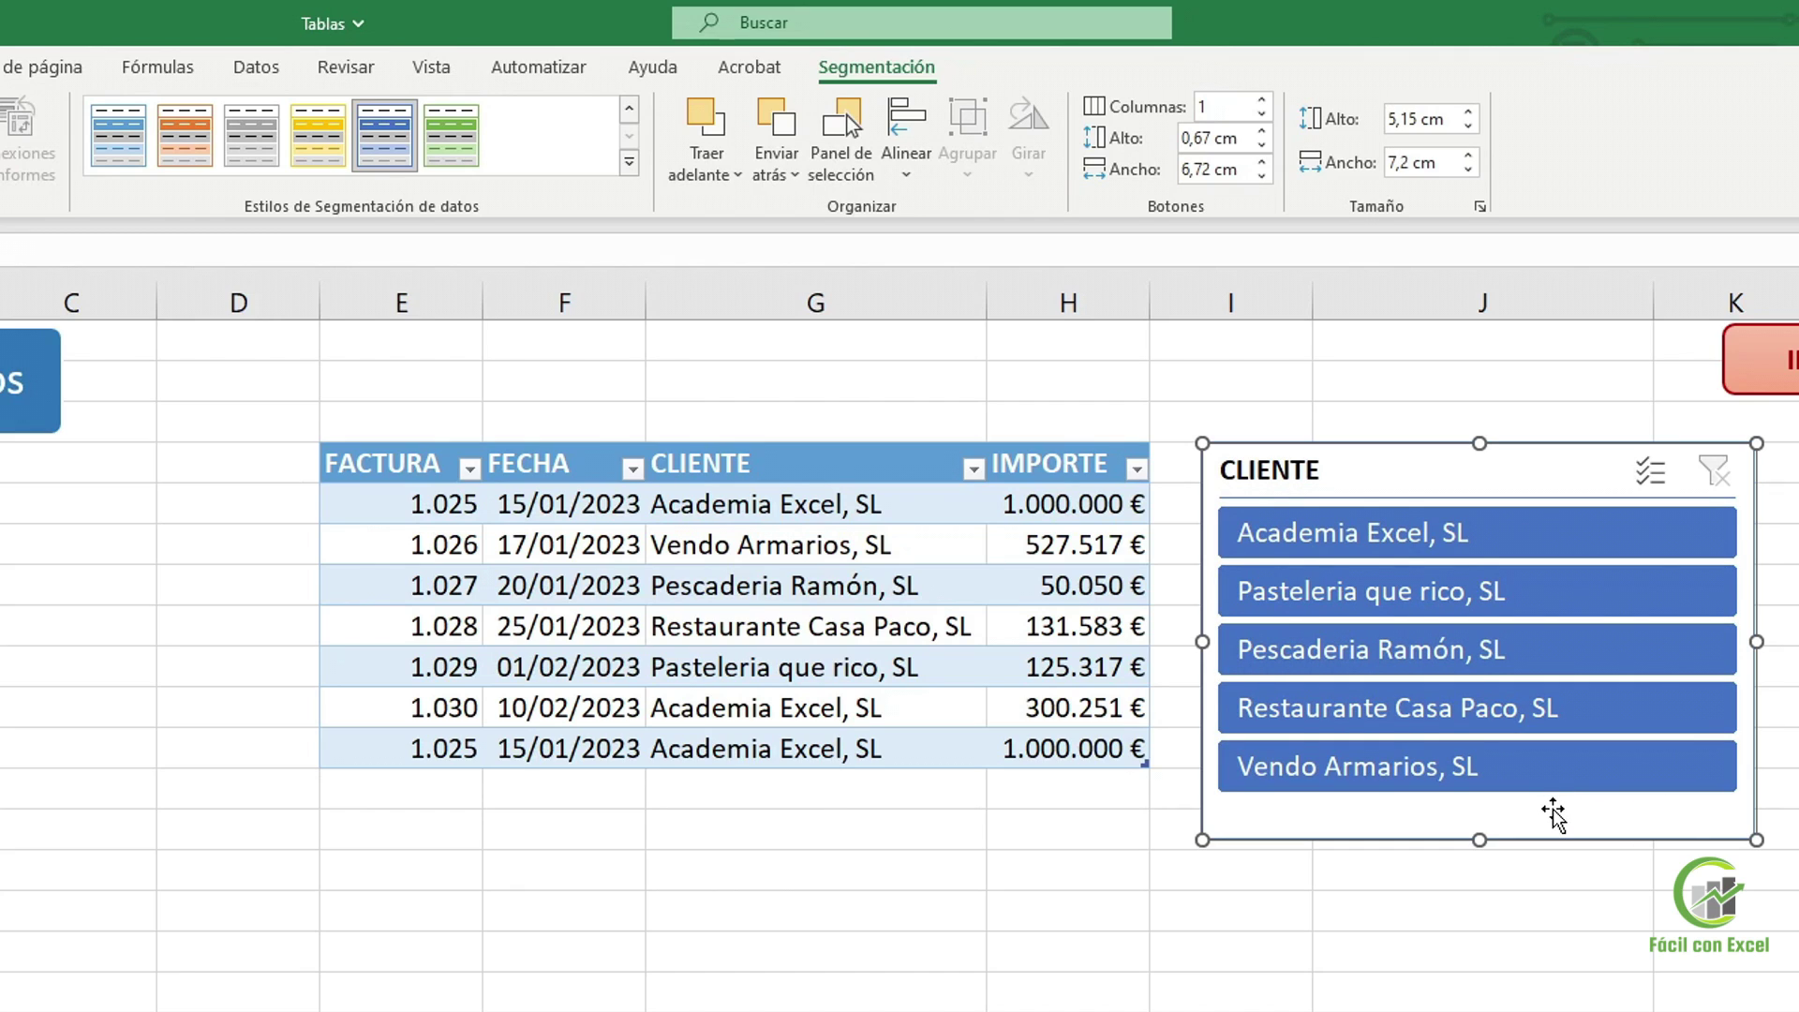
# Filter with the slicer by Vendo Armarios, SL alone, and replace it with Academia Excel, Pasteleria que rico, Pescaderia Ramón and Restaurante Casa Paco together
pyautogui.click(1551, 779)
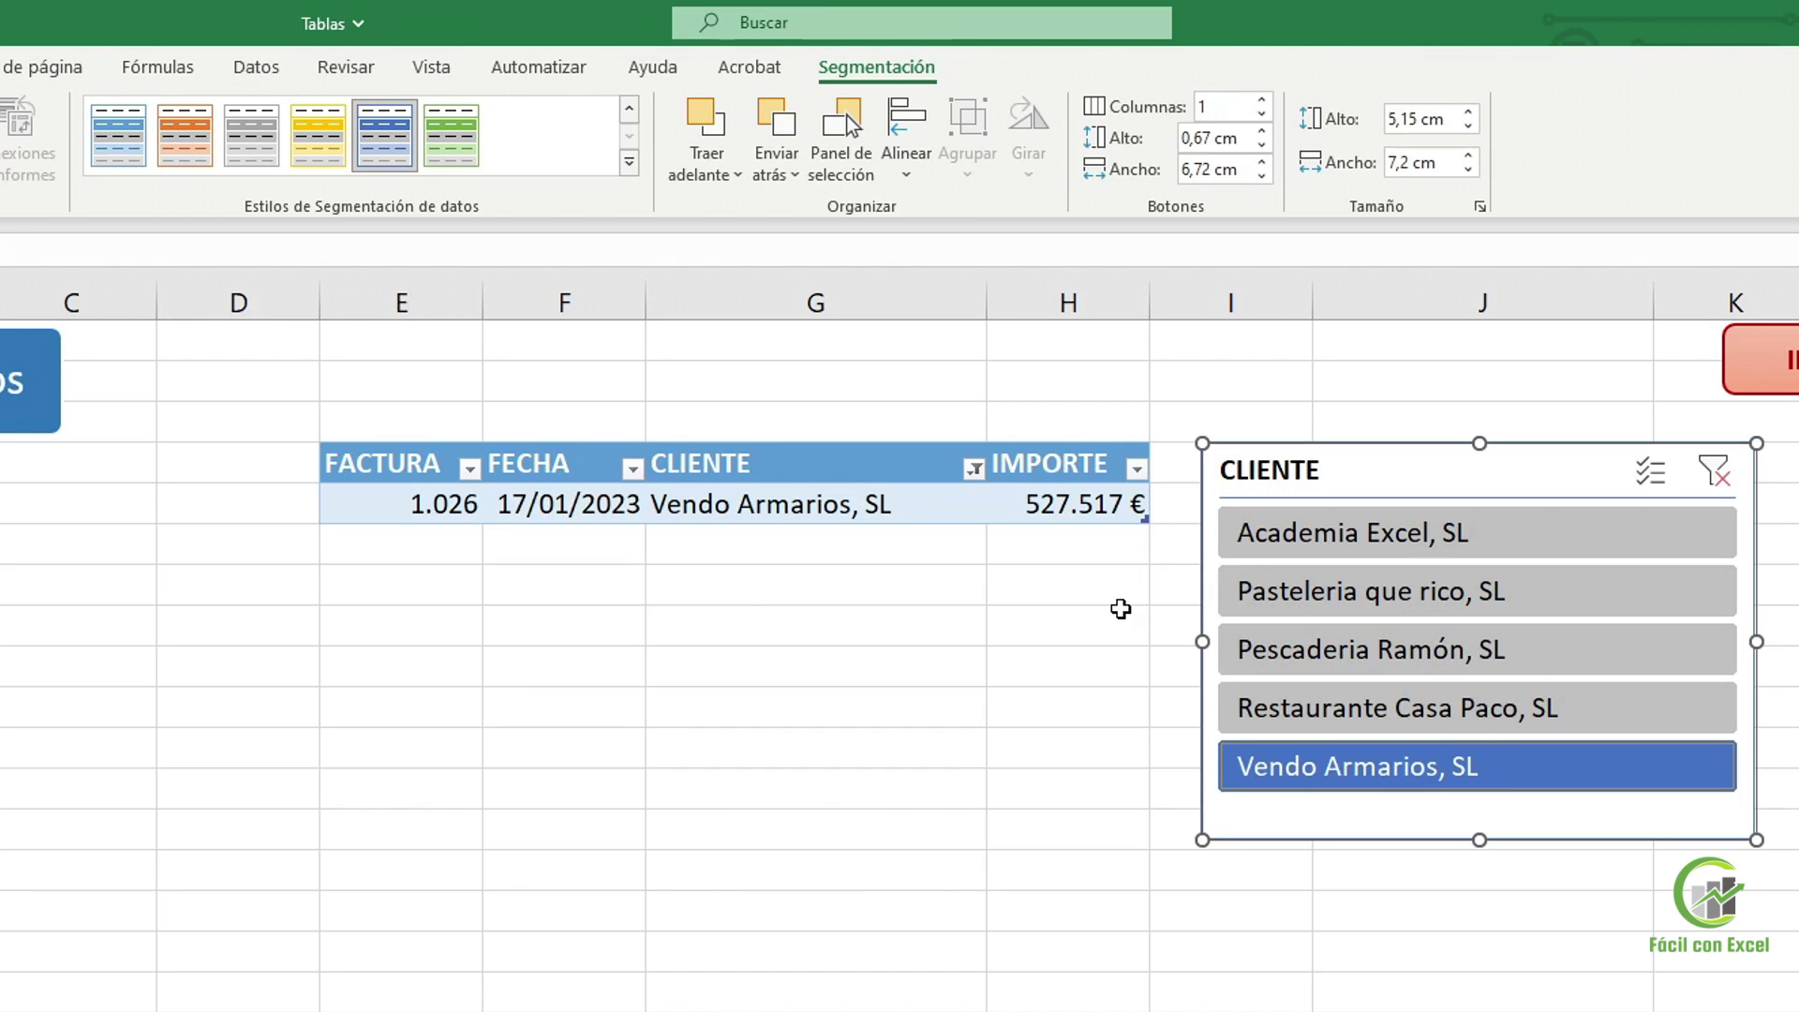
pyautogui.click(1548, 536)
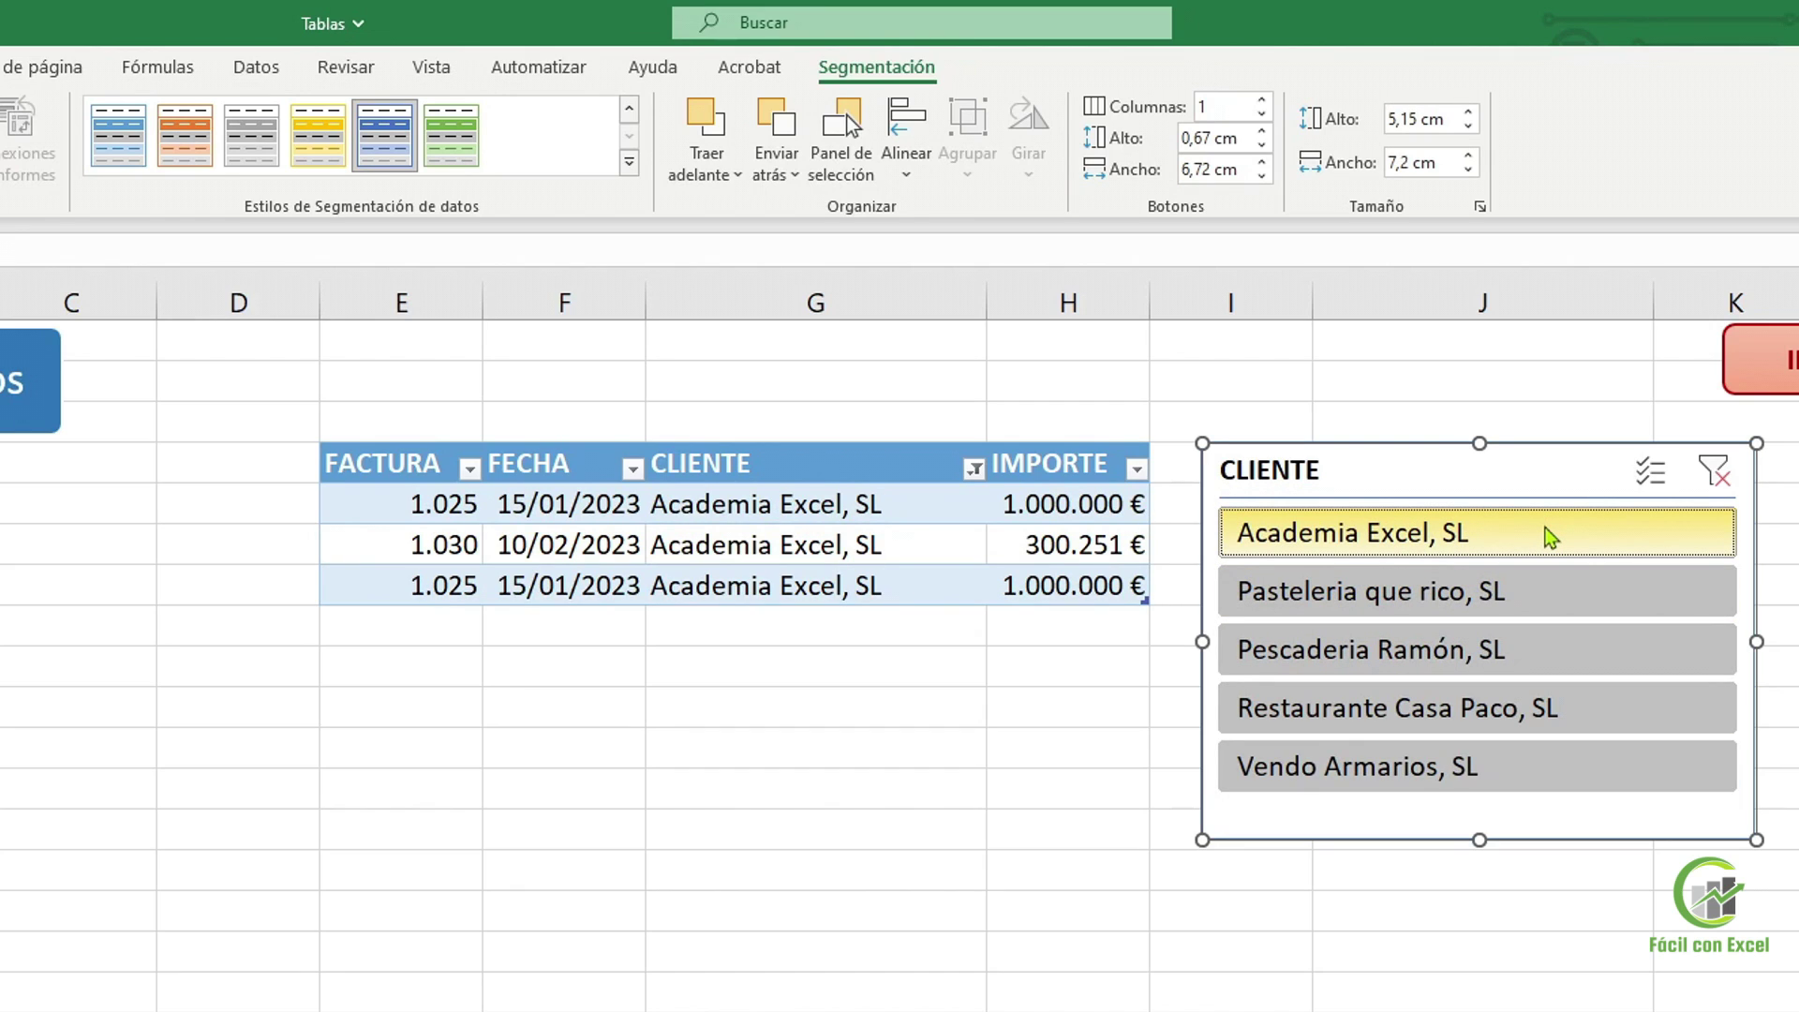
pyautogui.keyDown('ctrl'); pyautogui.click(1537, 603); pyautogui.keyUp('ctrl')
pyautogui.keyDown('ctrl'); pyautogui.click(1511, 658); pyautogui.keyUp('ctrl')
pyautogui.keyDown('ctrl'); pyautogui.click(1501, 723); pyautogui.keyUp('ctrl')
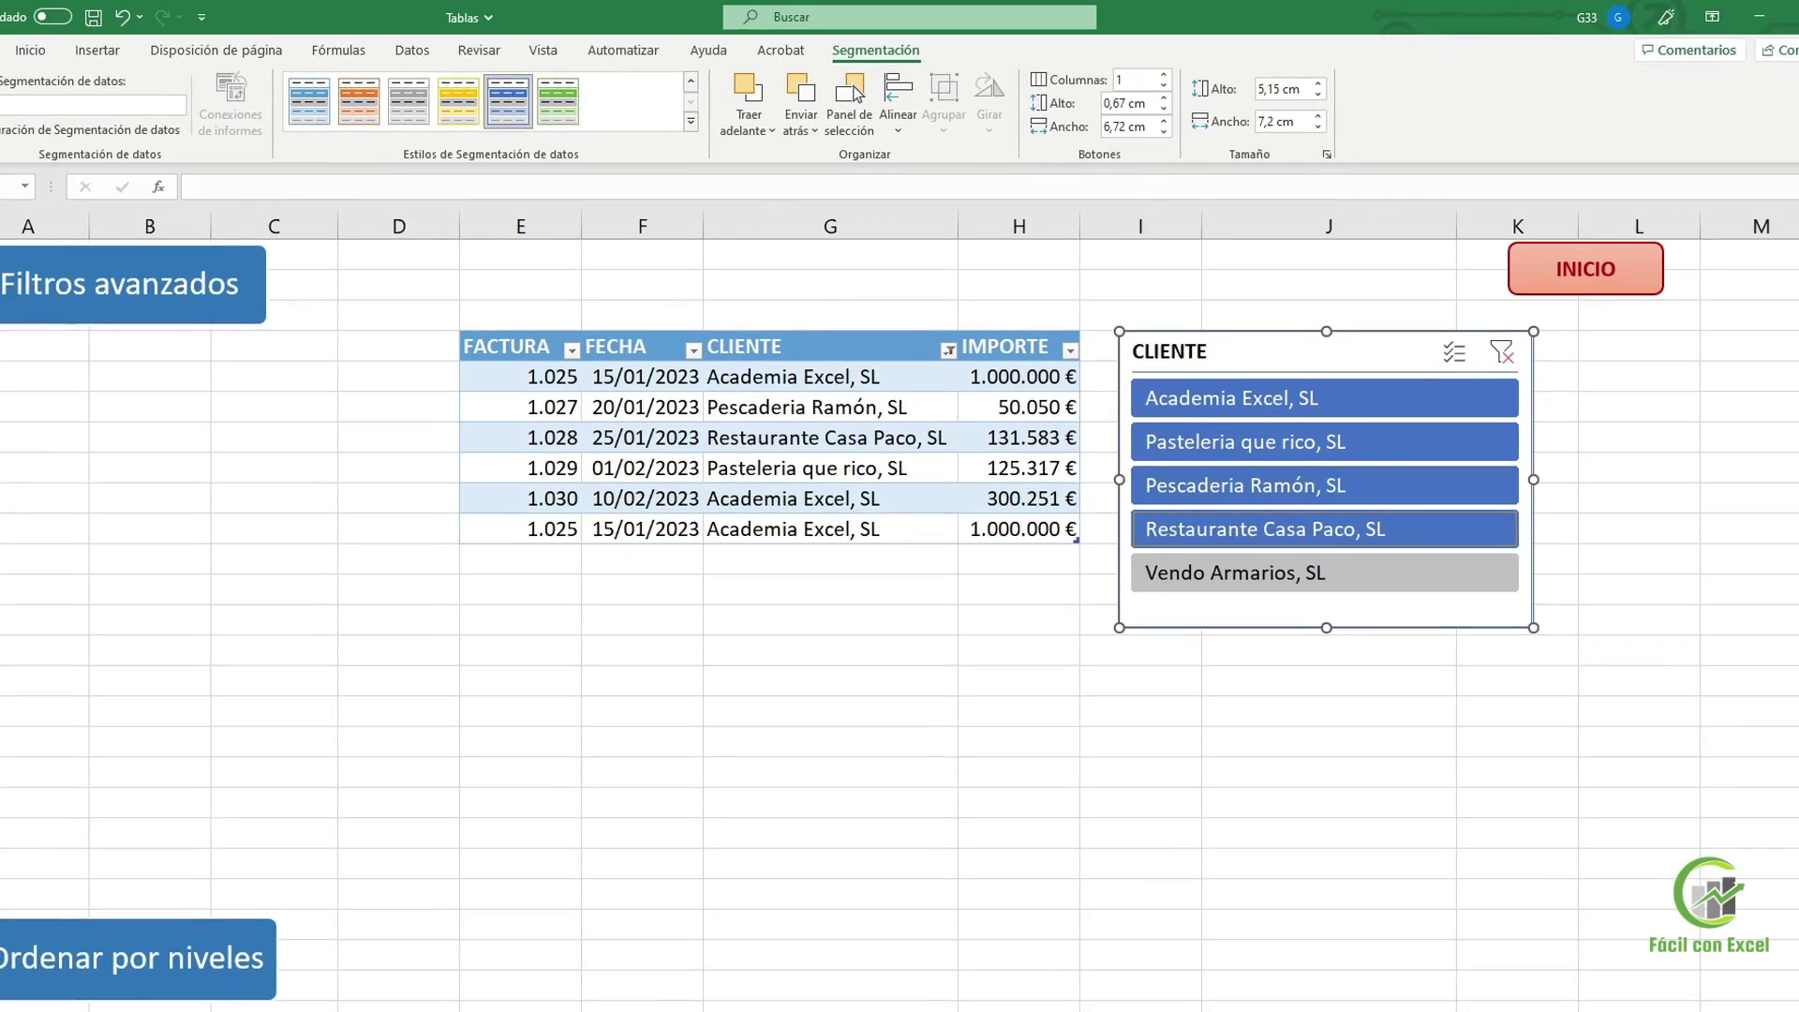
# Move the CLIENTE slicer from the Avanzado sheet to cell K6 of the Hoja1 sheet
pyautogui.click(383, 976)
pyautogui.click(314, 976)
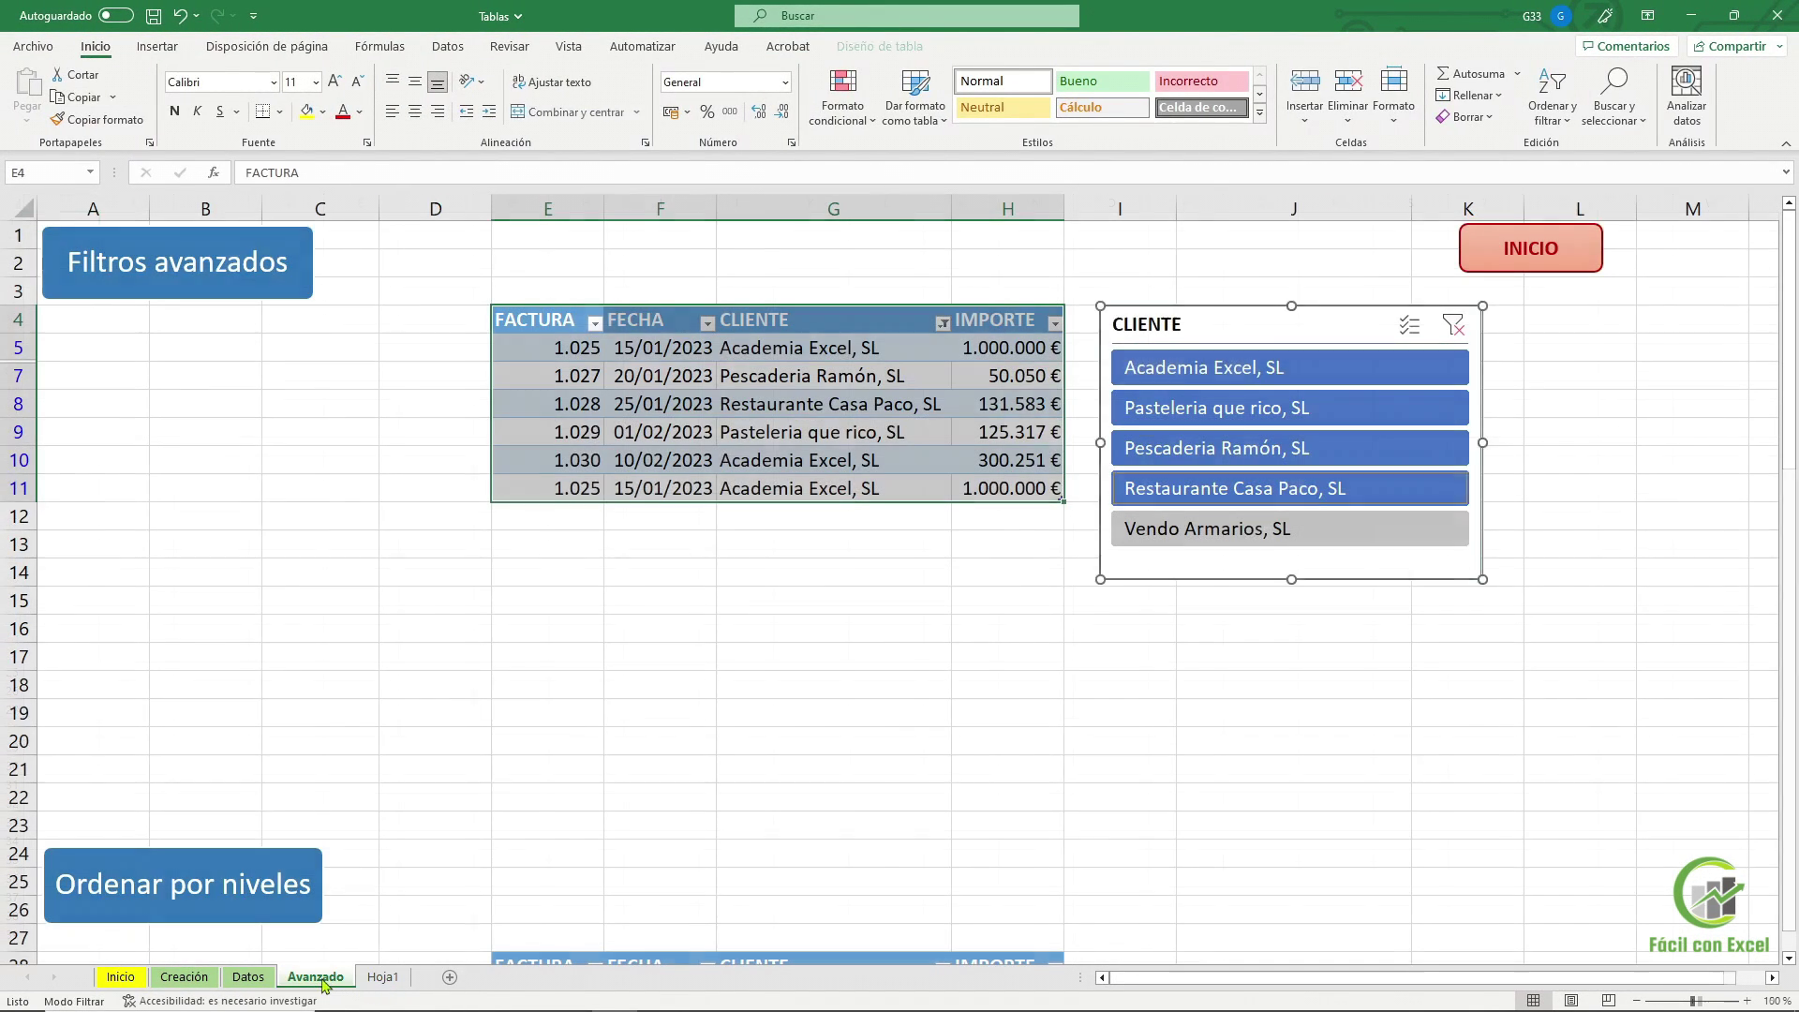
pyautogui.click(1315, 328)
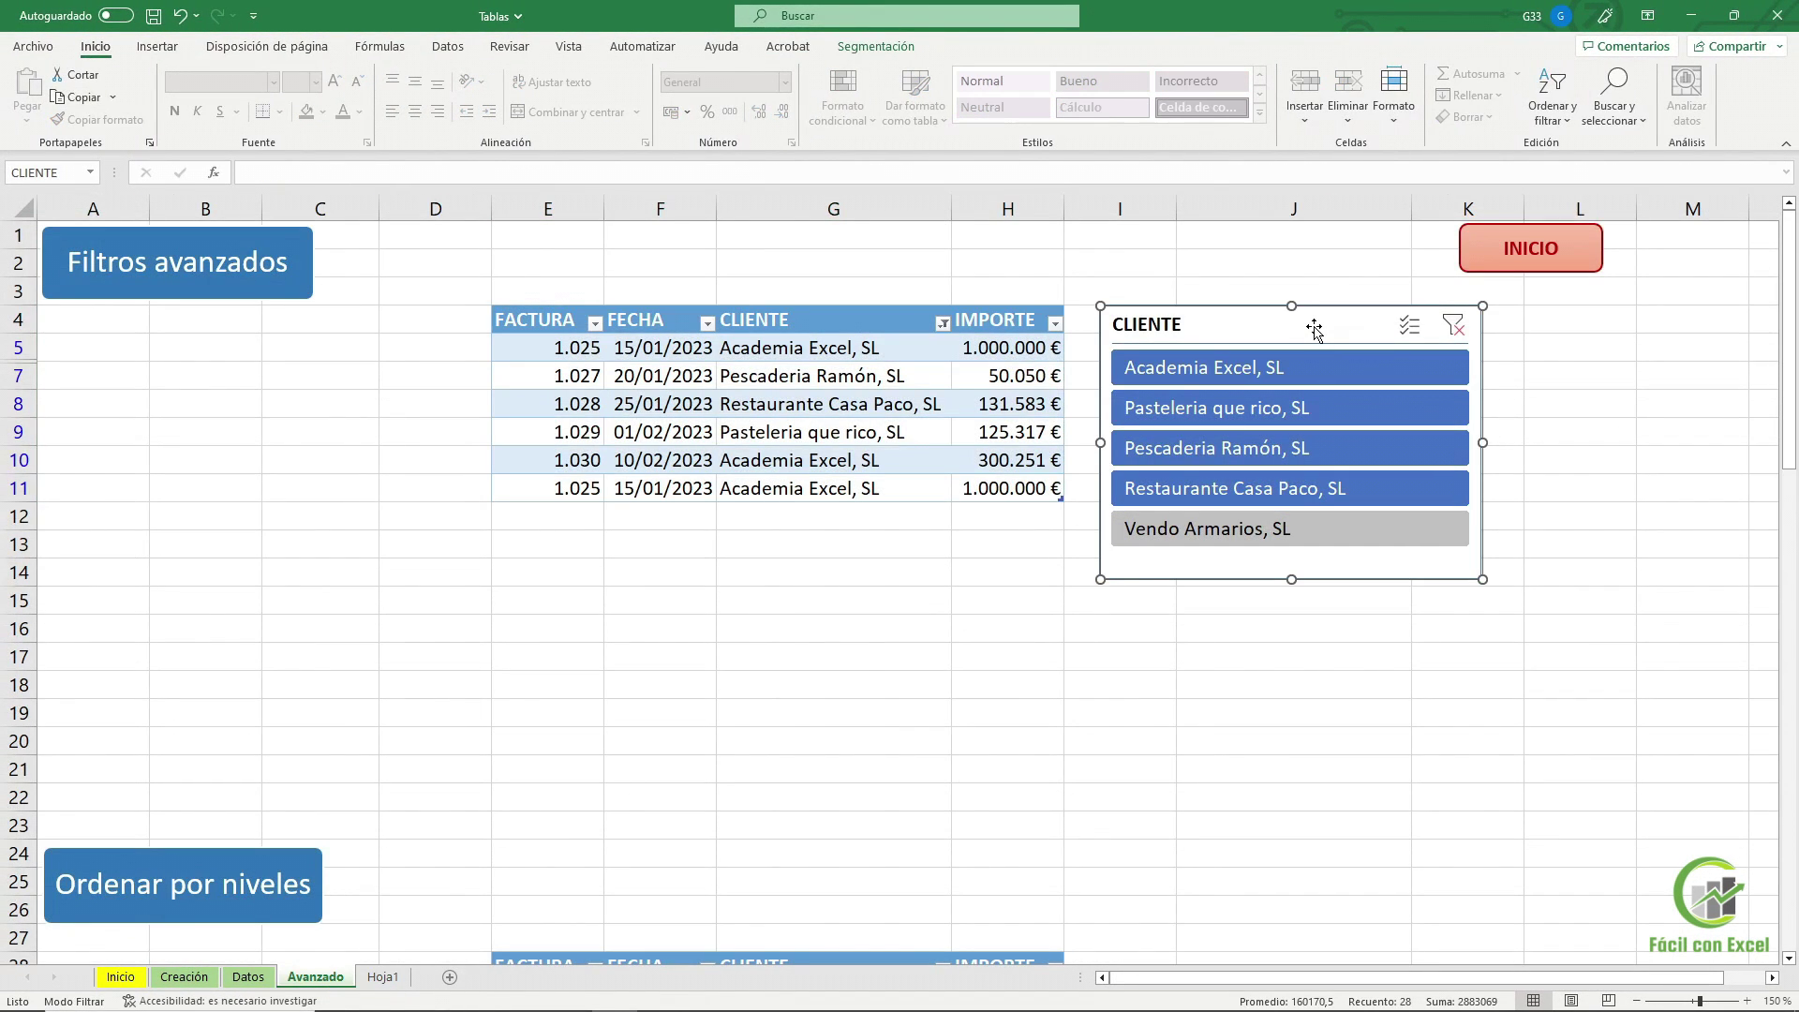
pyautogui.rightClick(1309, 317)
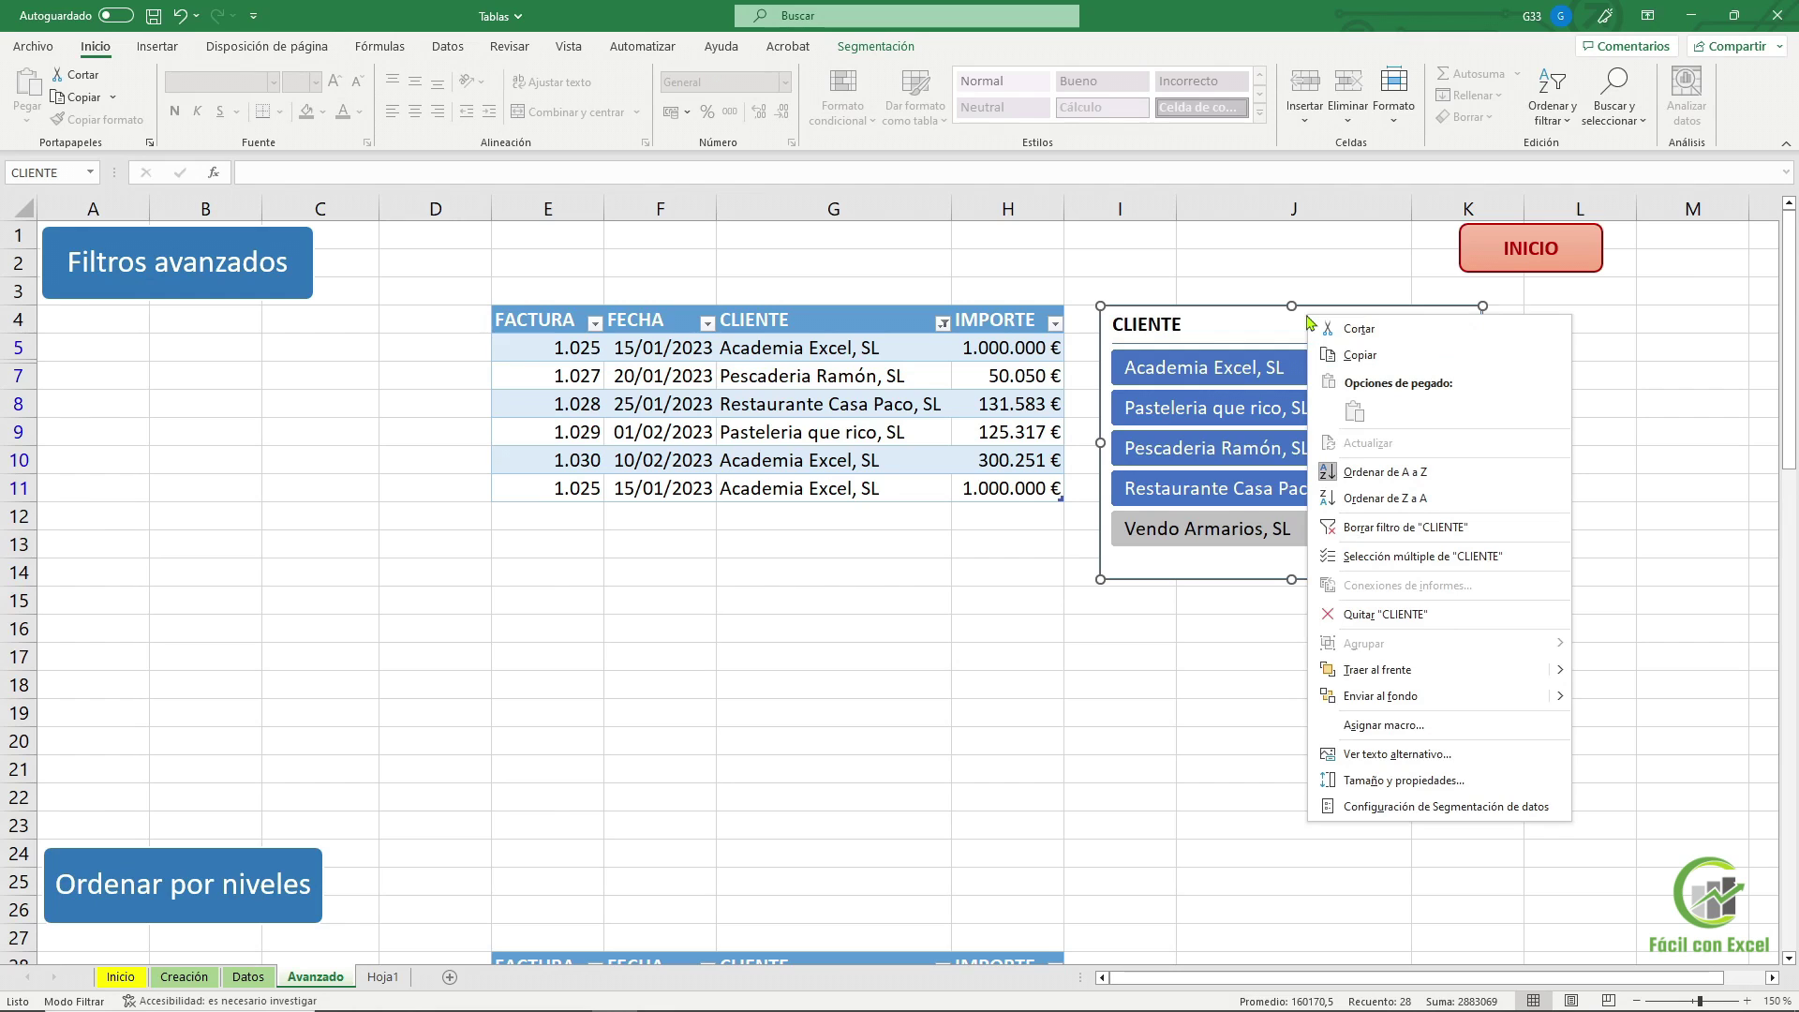
pyautogui.click(1349, 330)
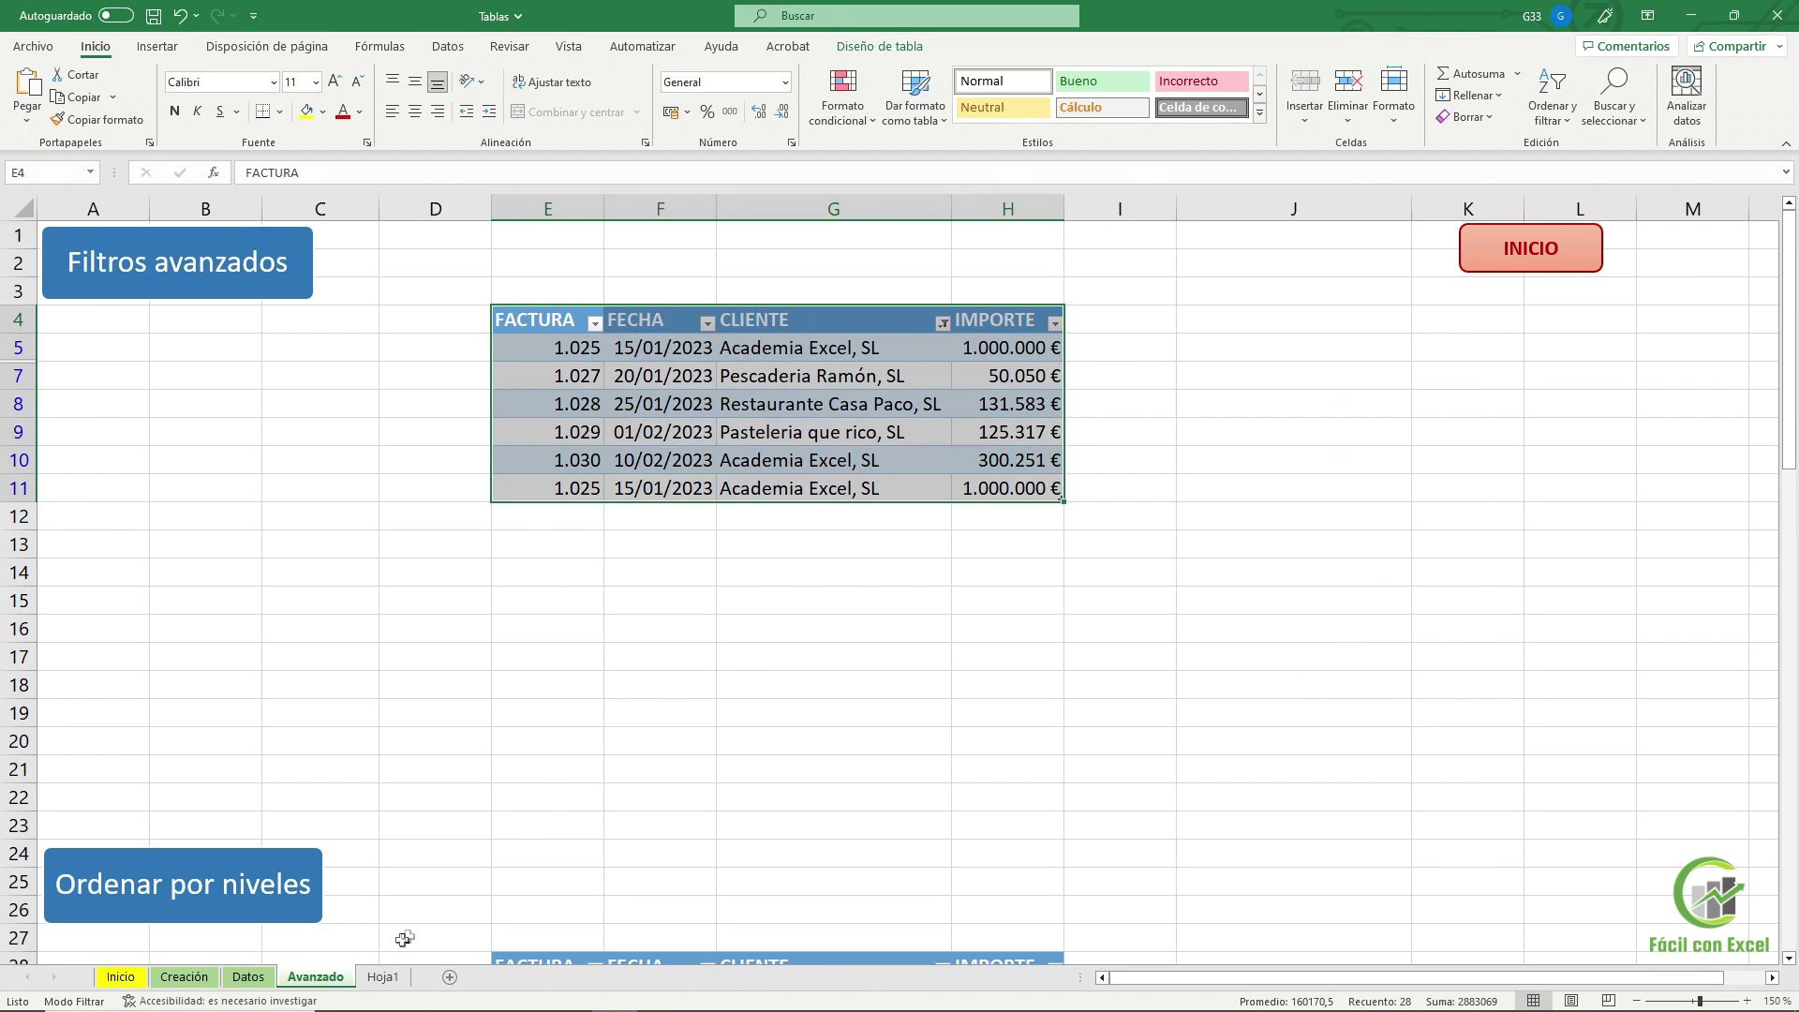
pyautogui.click(384, 977)
pyautogui.click(794, 320)
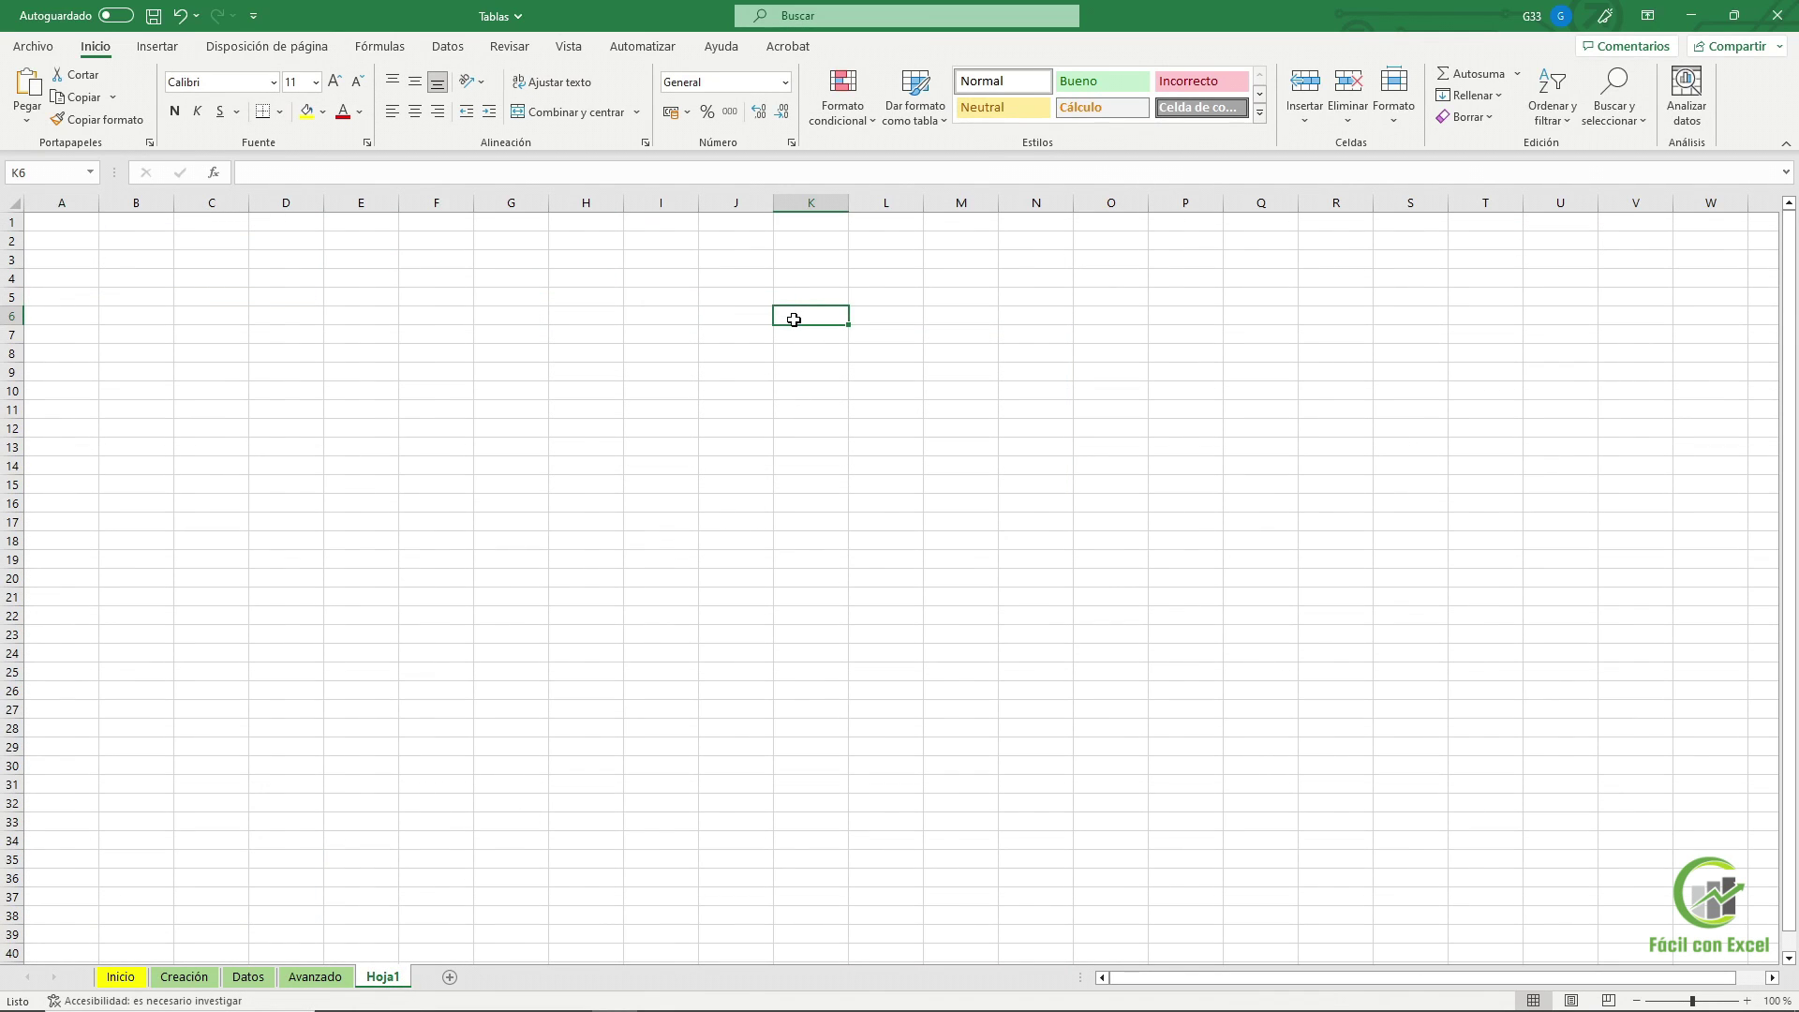
pyautogui.hotkey('ctrl', 'v')
# Filter with the Hoja1 slicer by one client at a time, trying all five and ending on Pescaderia Ramón, SL
pyautogui.click(857, 426)
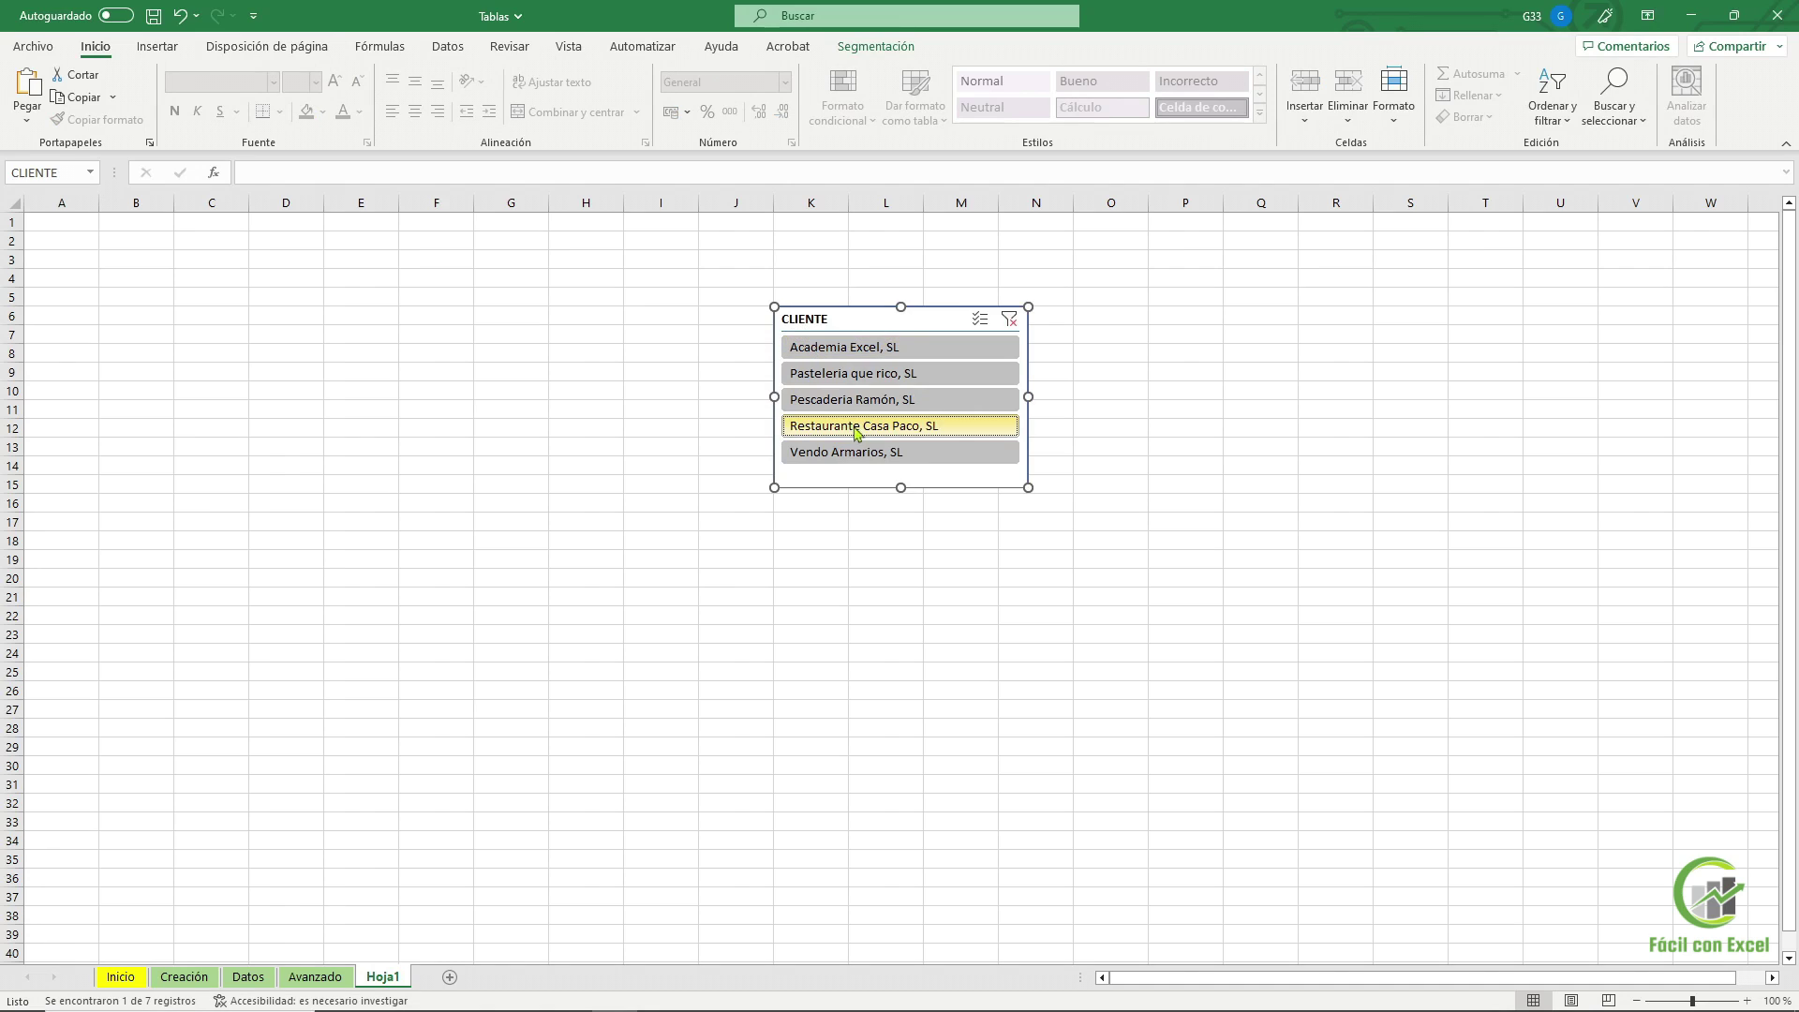
pyautogui.click(875, 454)
pyautogui.click(874, 349)
pyautogui.click(871, 373)
pyautogui.click(874, 400)
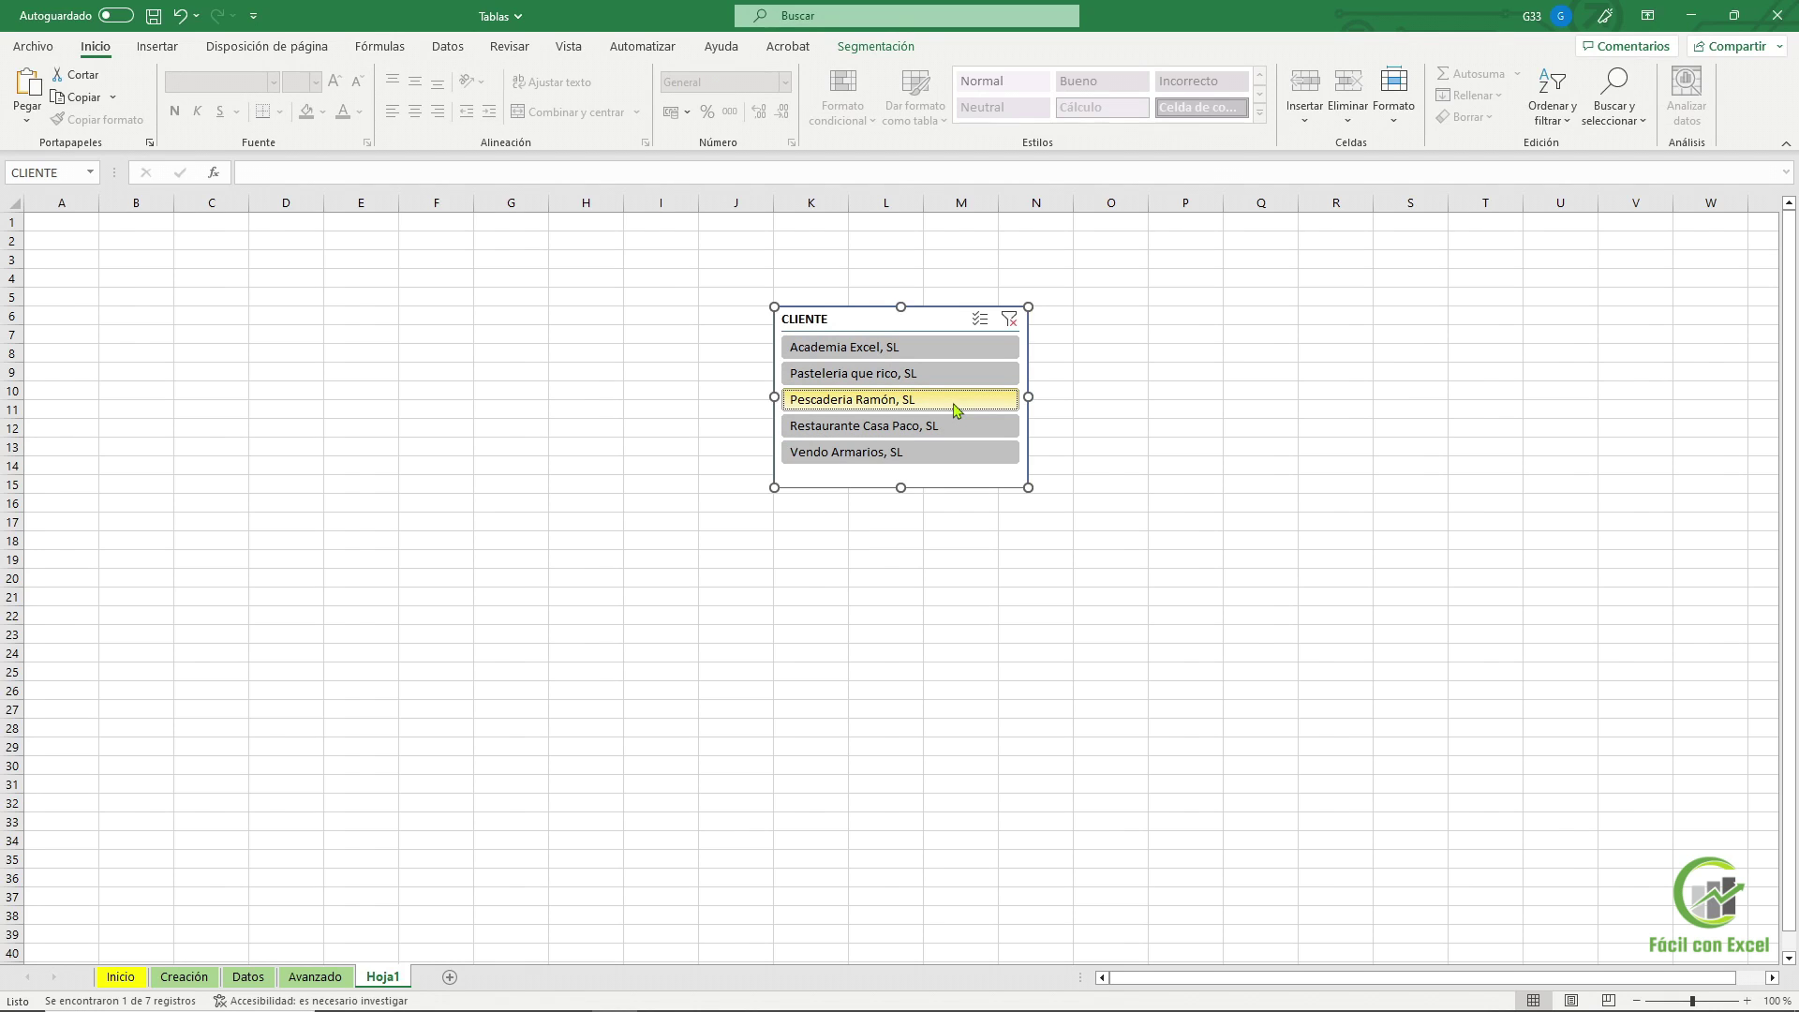
# Check the filtered table on the Avanzado sheet and clear the CLIENTE slicer's filter
pyautogui.click(323, 978)
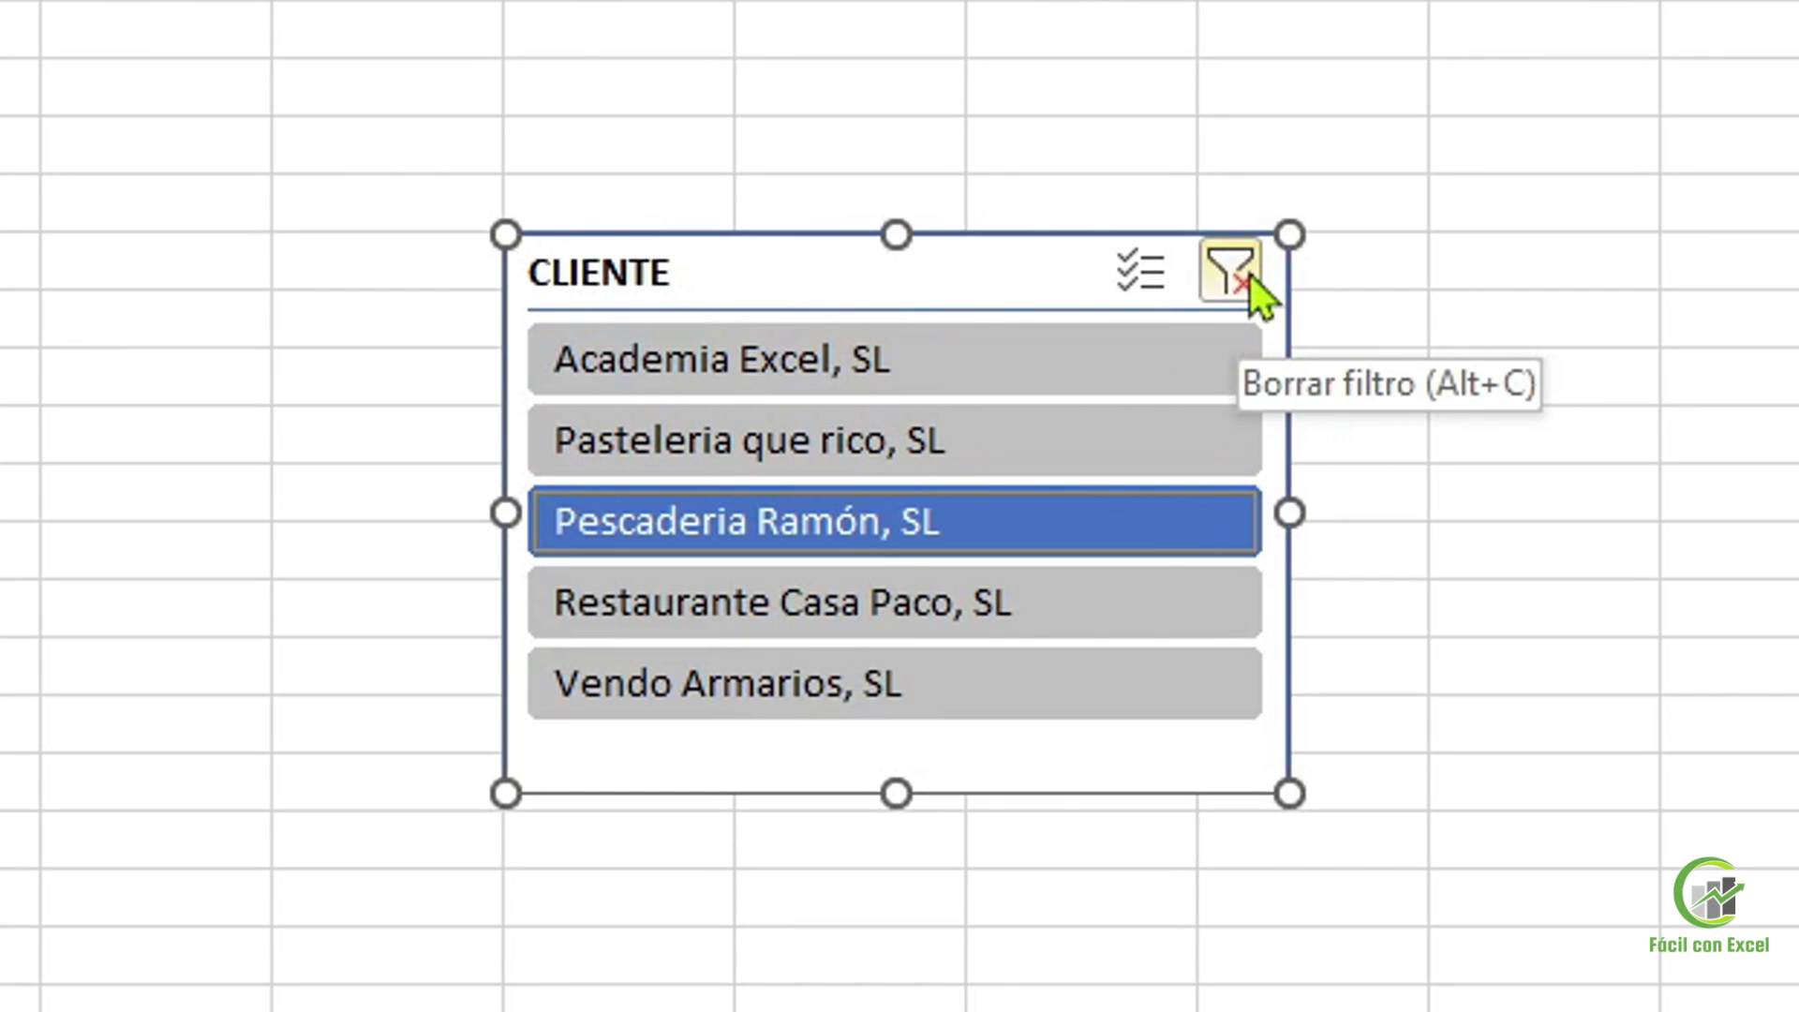
pyautogui.click(1250, 276)
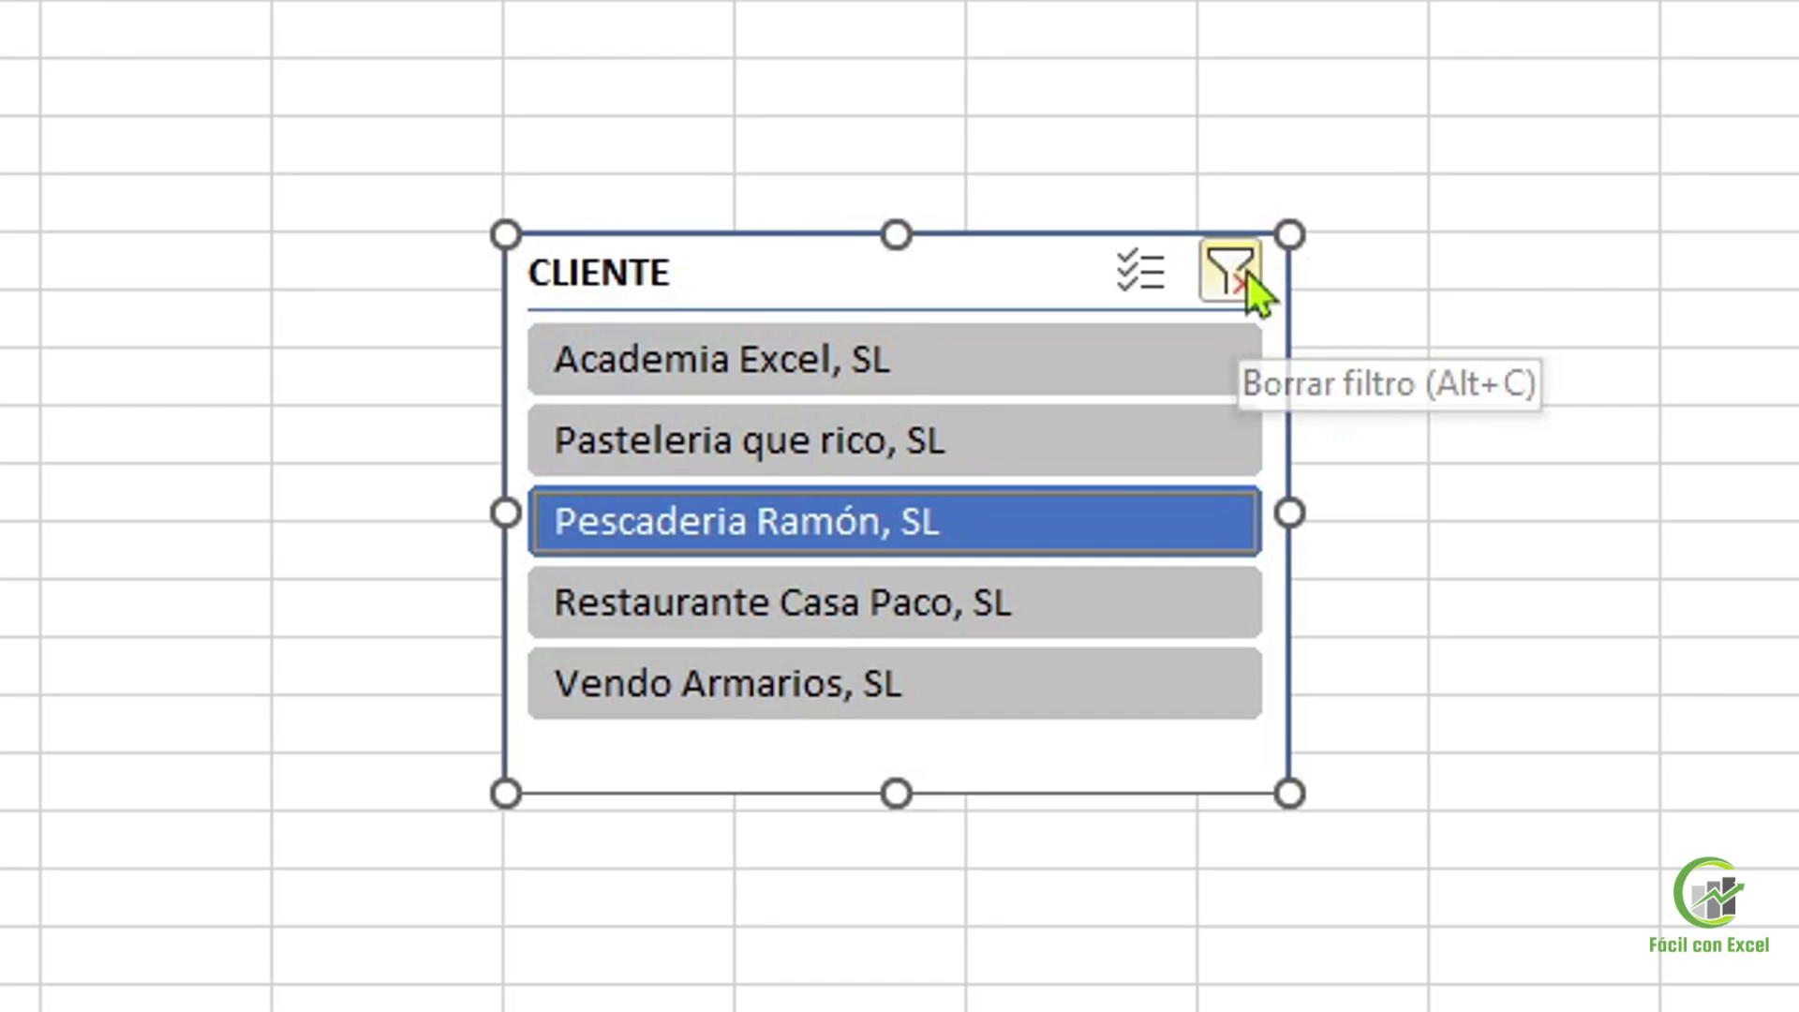
pyautogui.click(1246, 273)
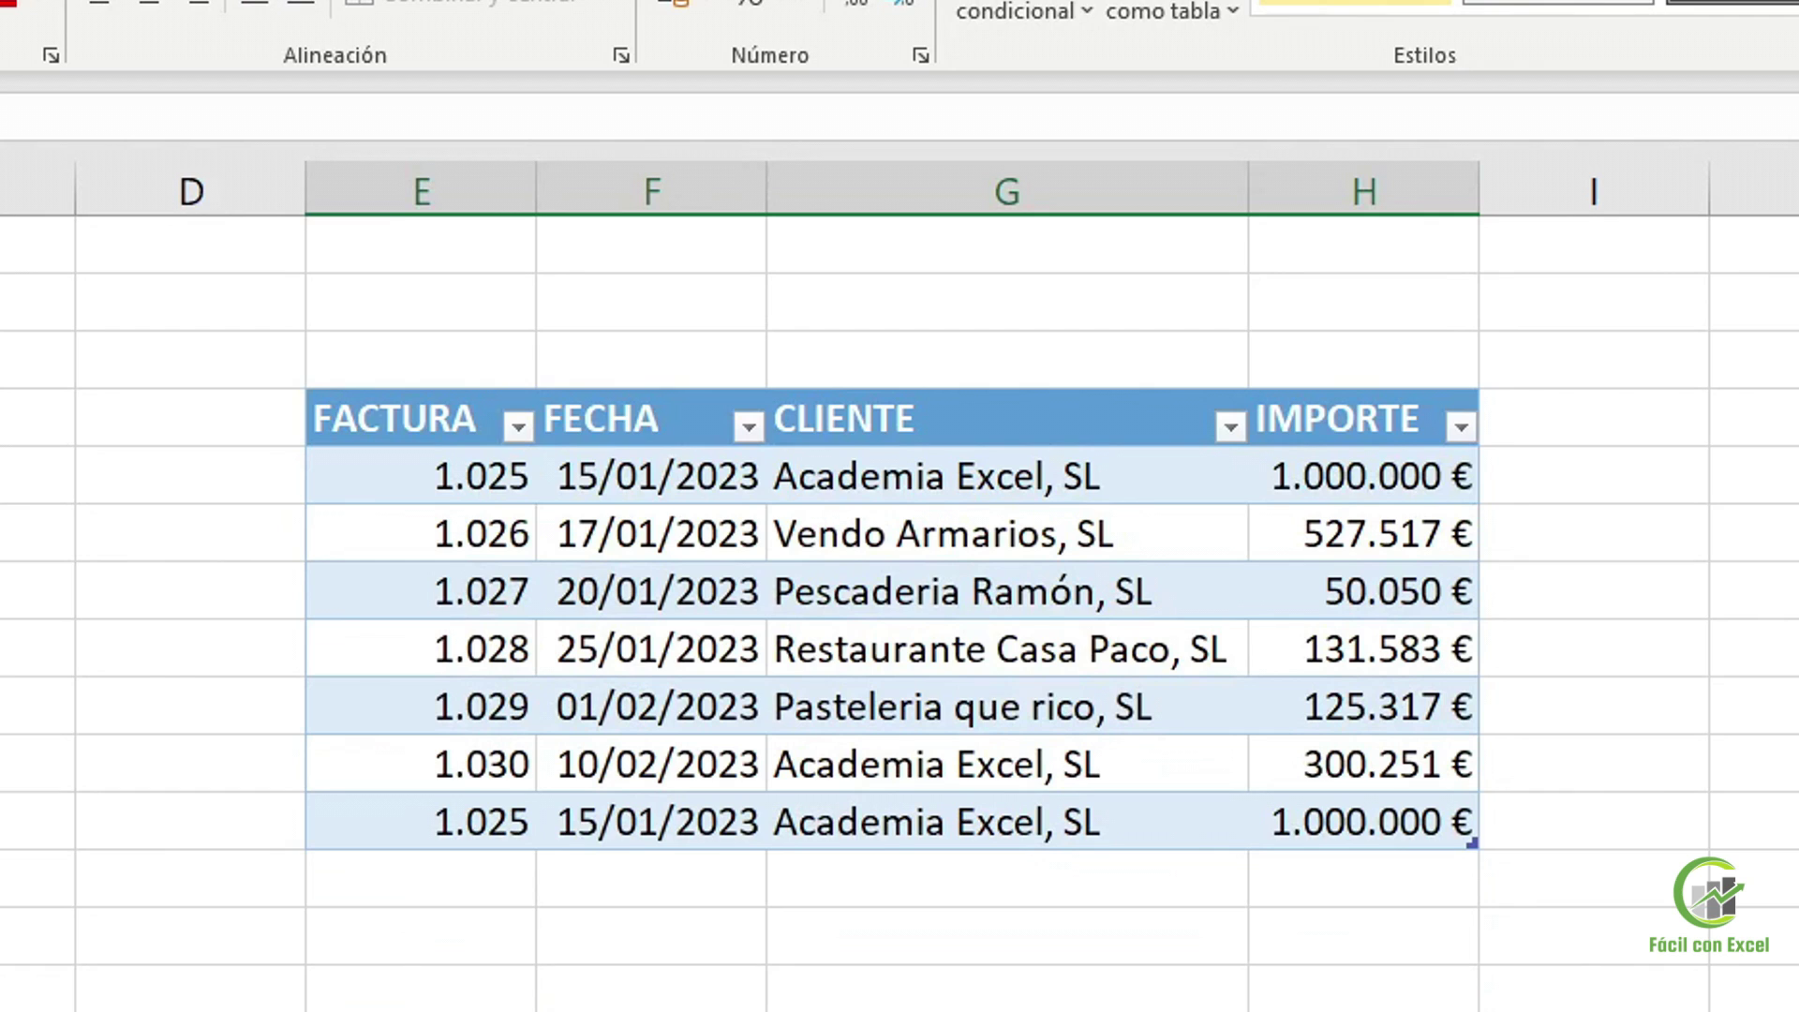
# Start a custom sort of the whole Ordenar por niveles table, with IMPORTE by cell values, De mayor a menor, as first level
pyautogui.moveTo(357, 418); pyautogui.dragTo(1365, 827)
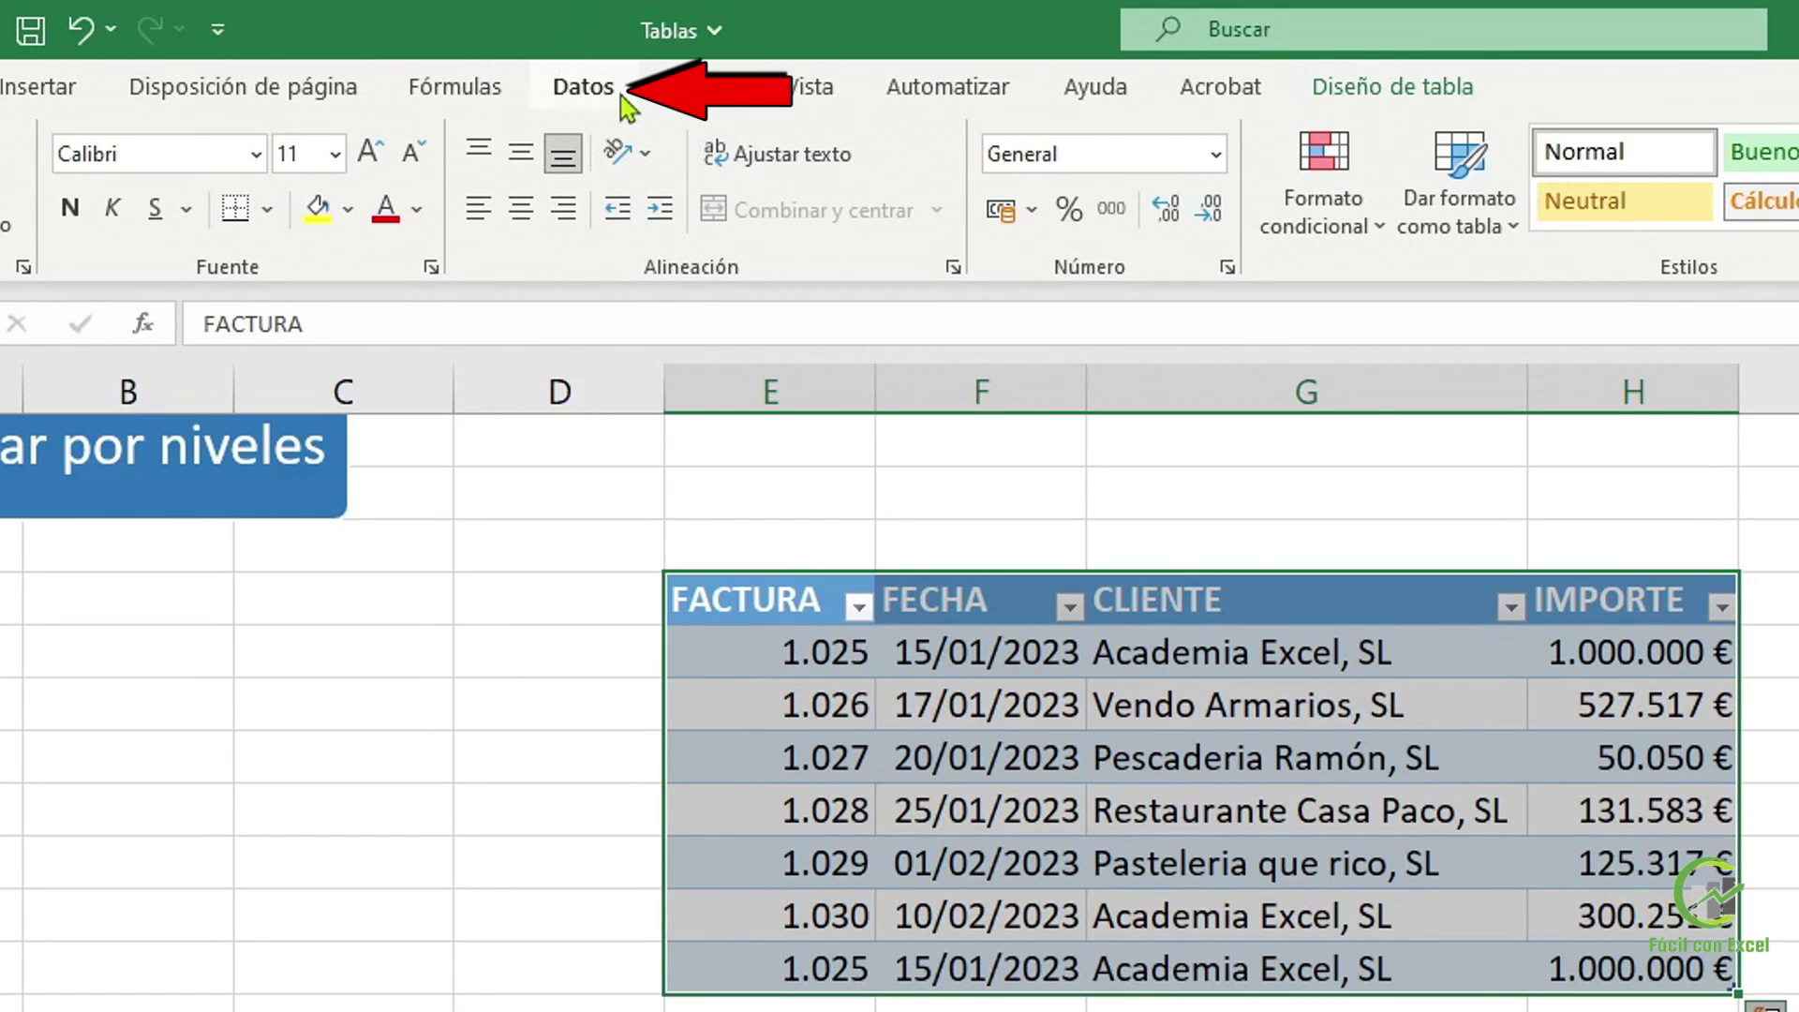
pyautogui.click(620, 95)
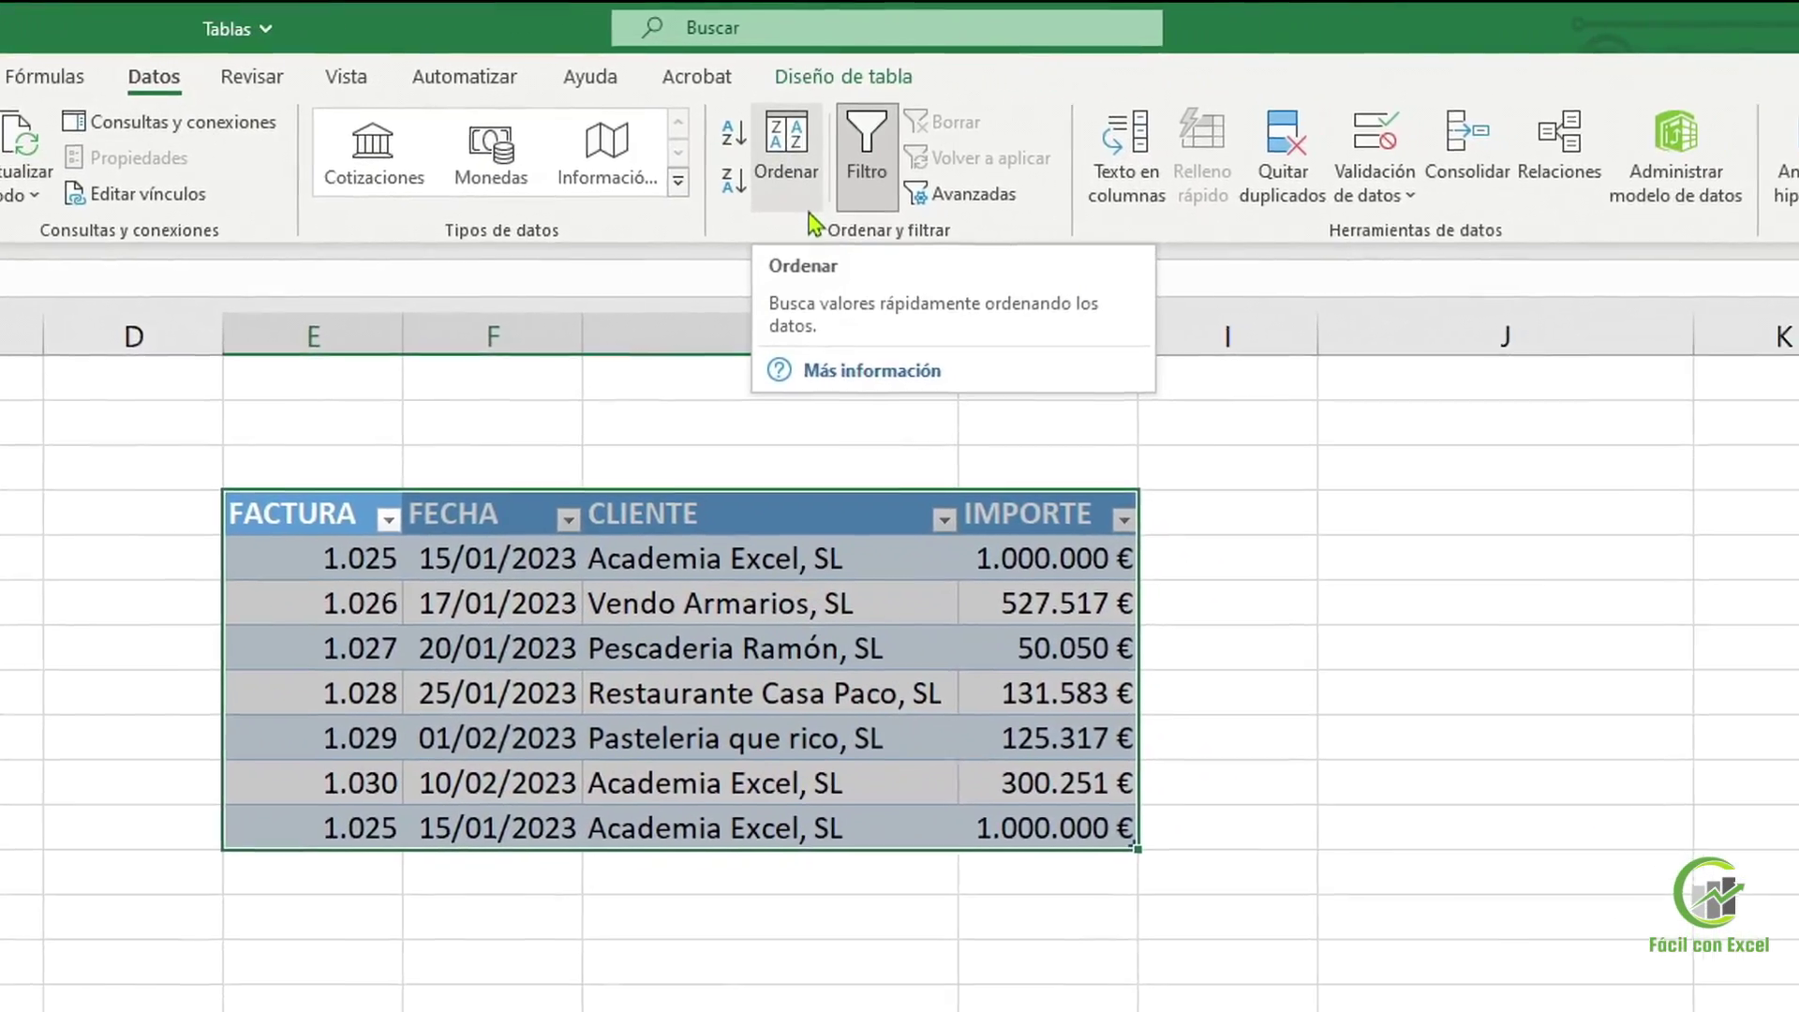
pyautogui.click(914, 202)
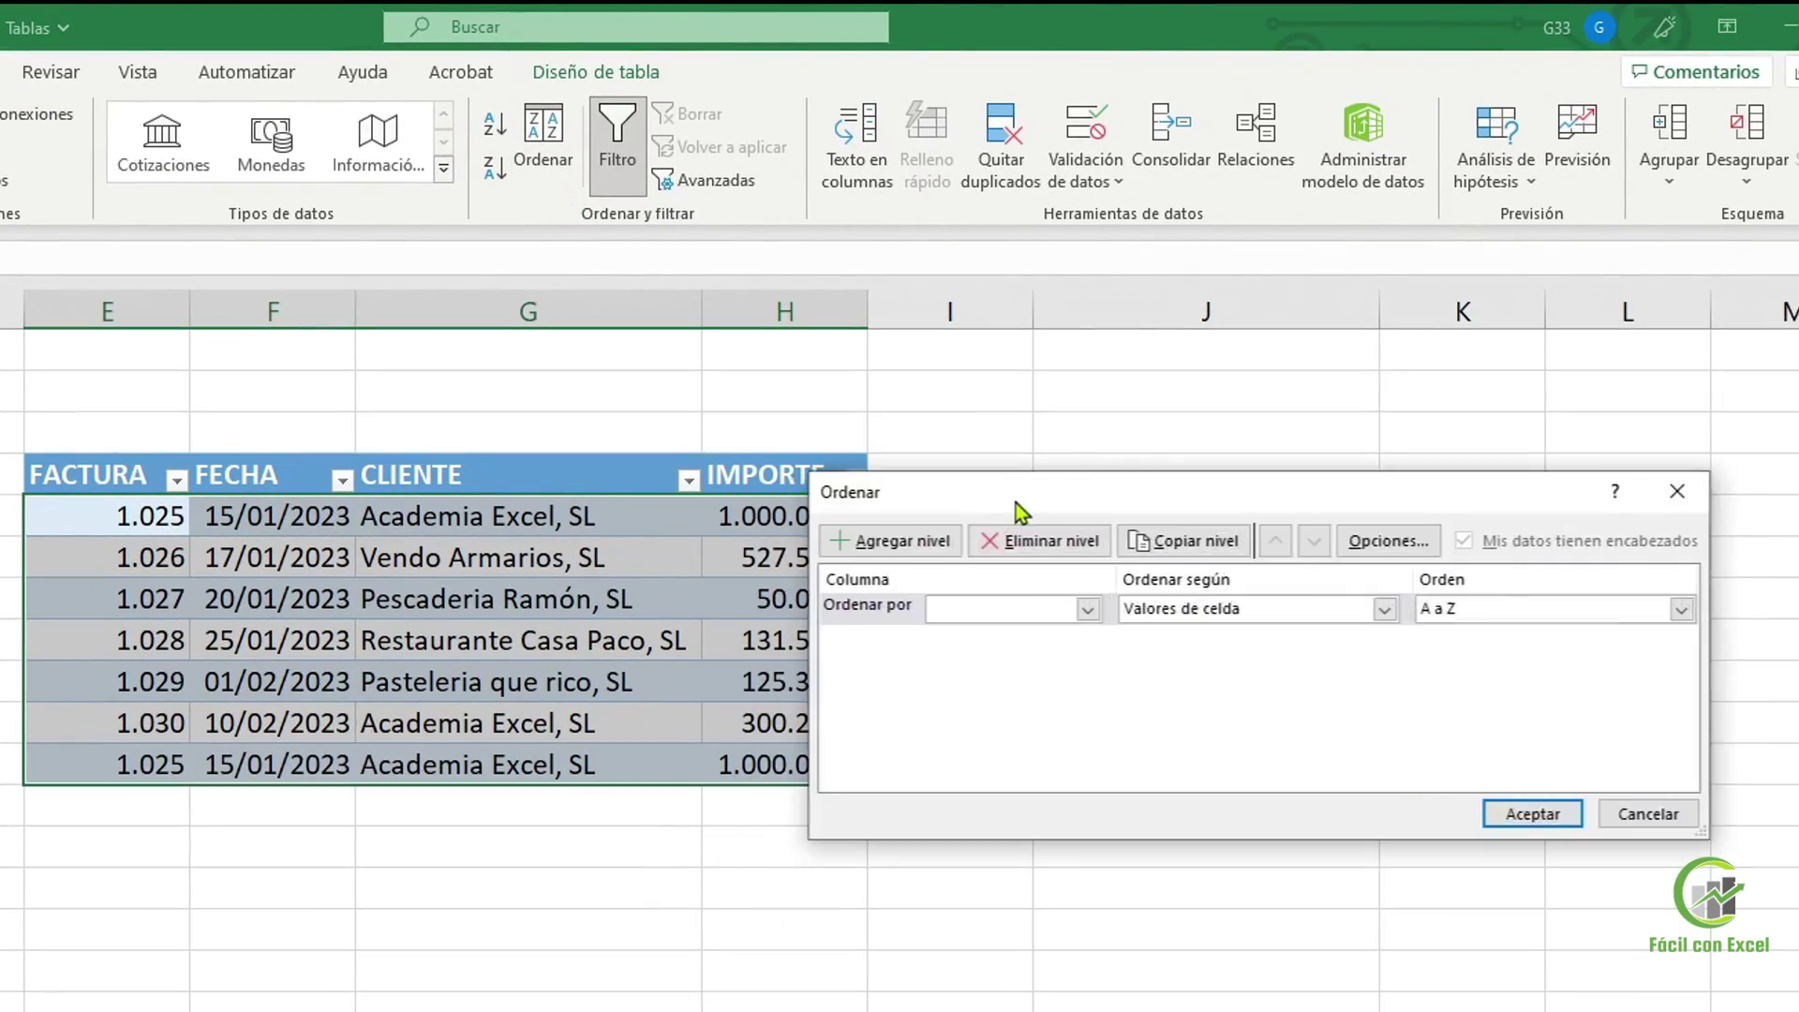
pyautogui.moveTo(1016, 503); pyautogui.dragTo(1096, 485)
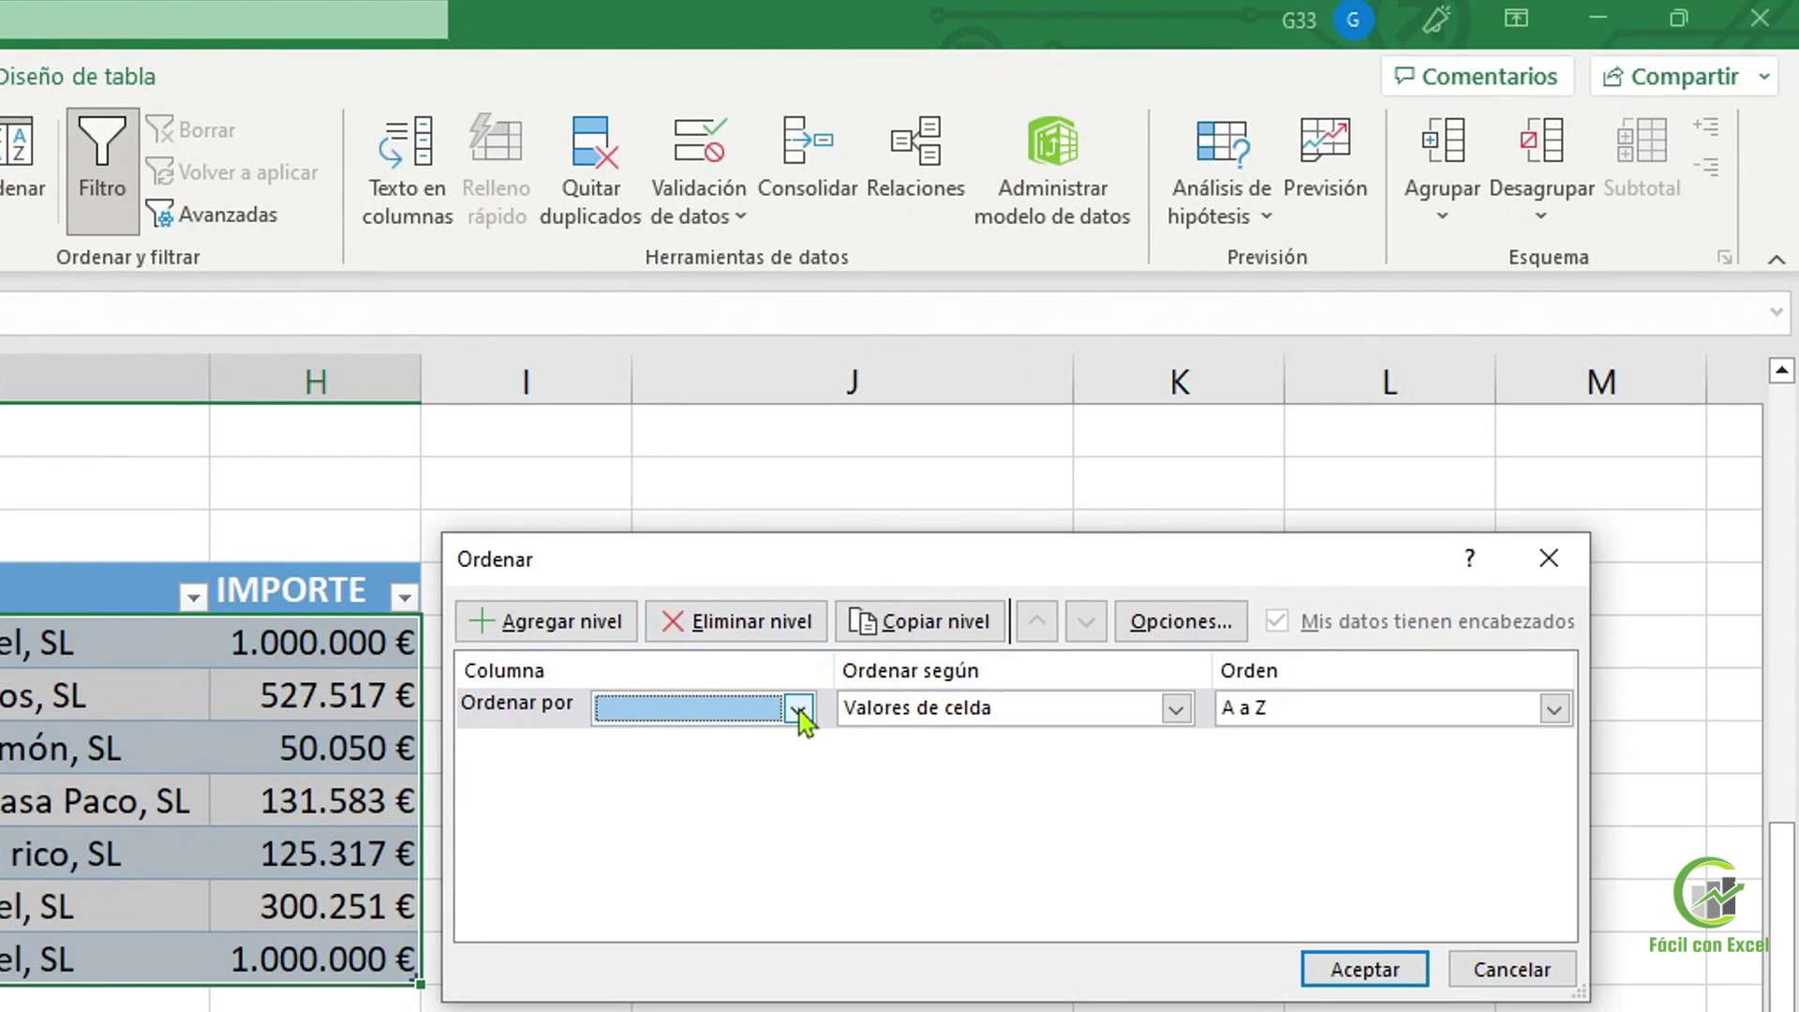
pyautogui.click(798, 710)
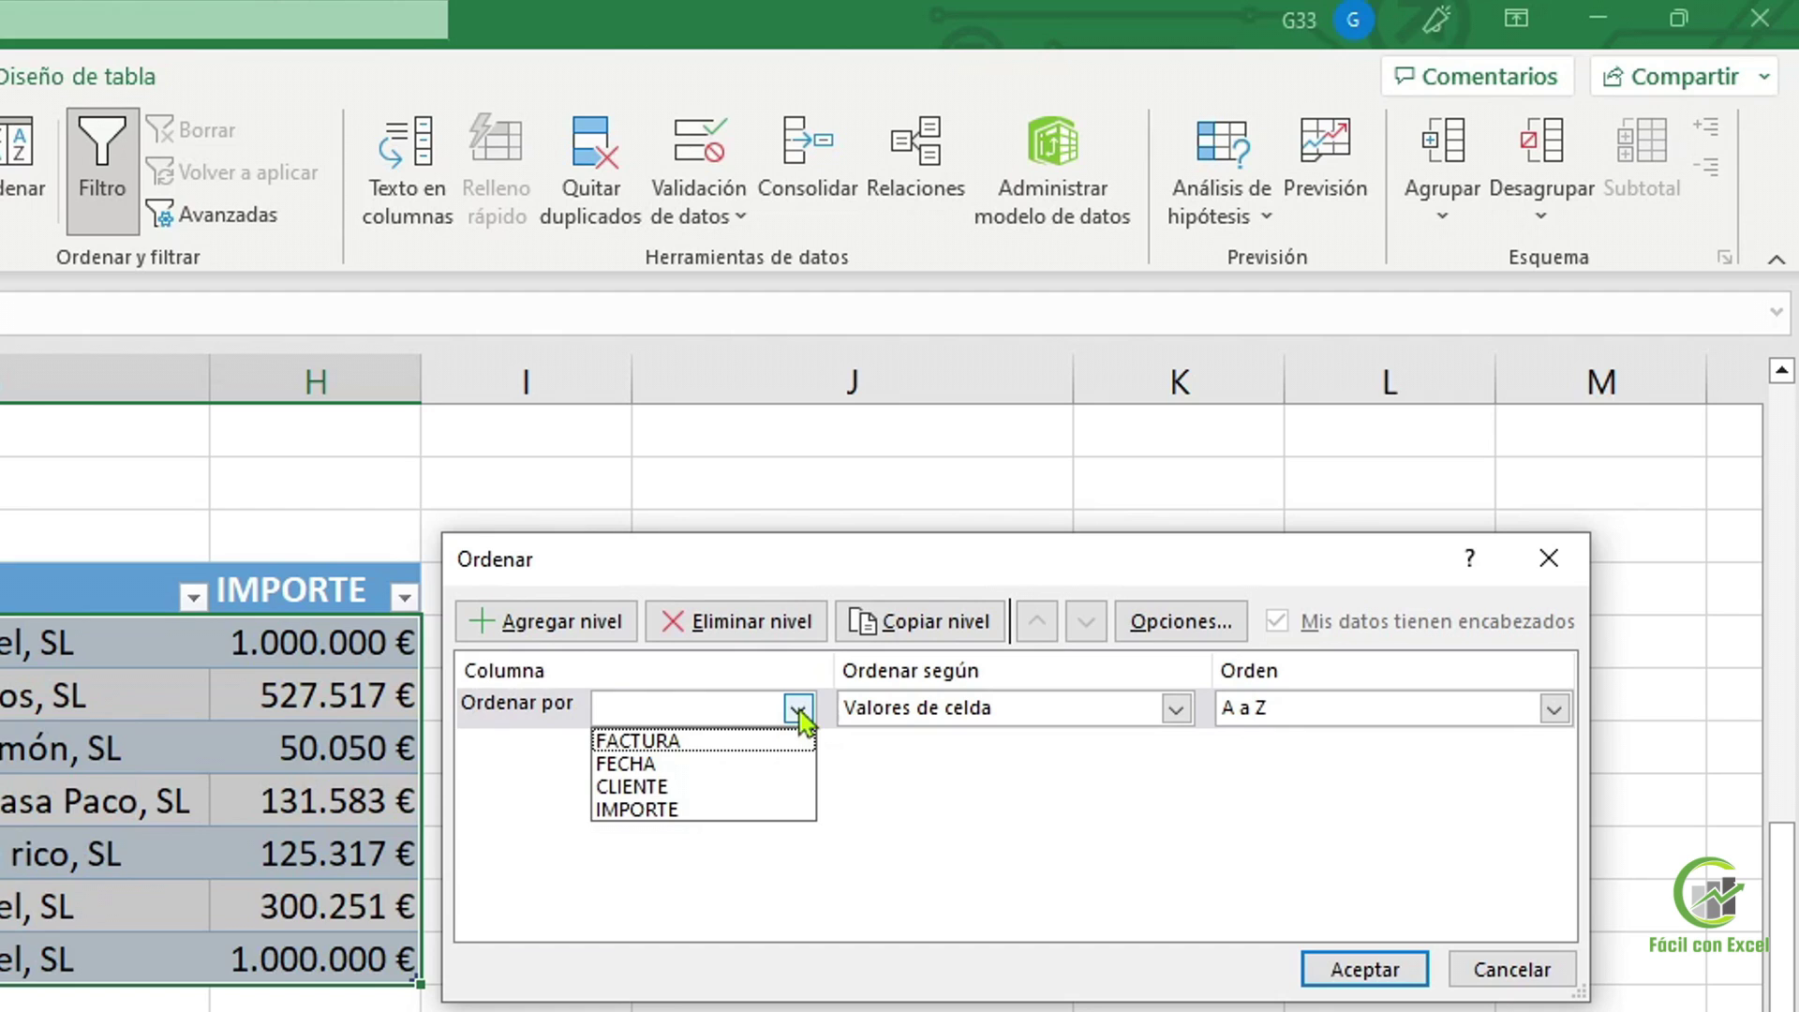
pyautogui.click(738, 809)
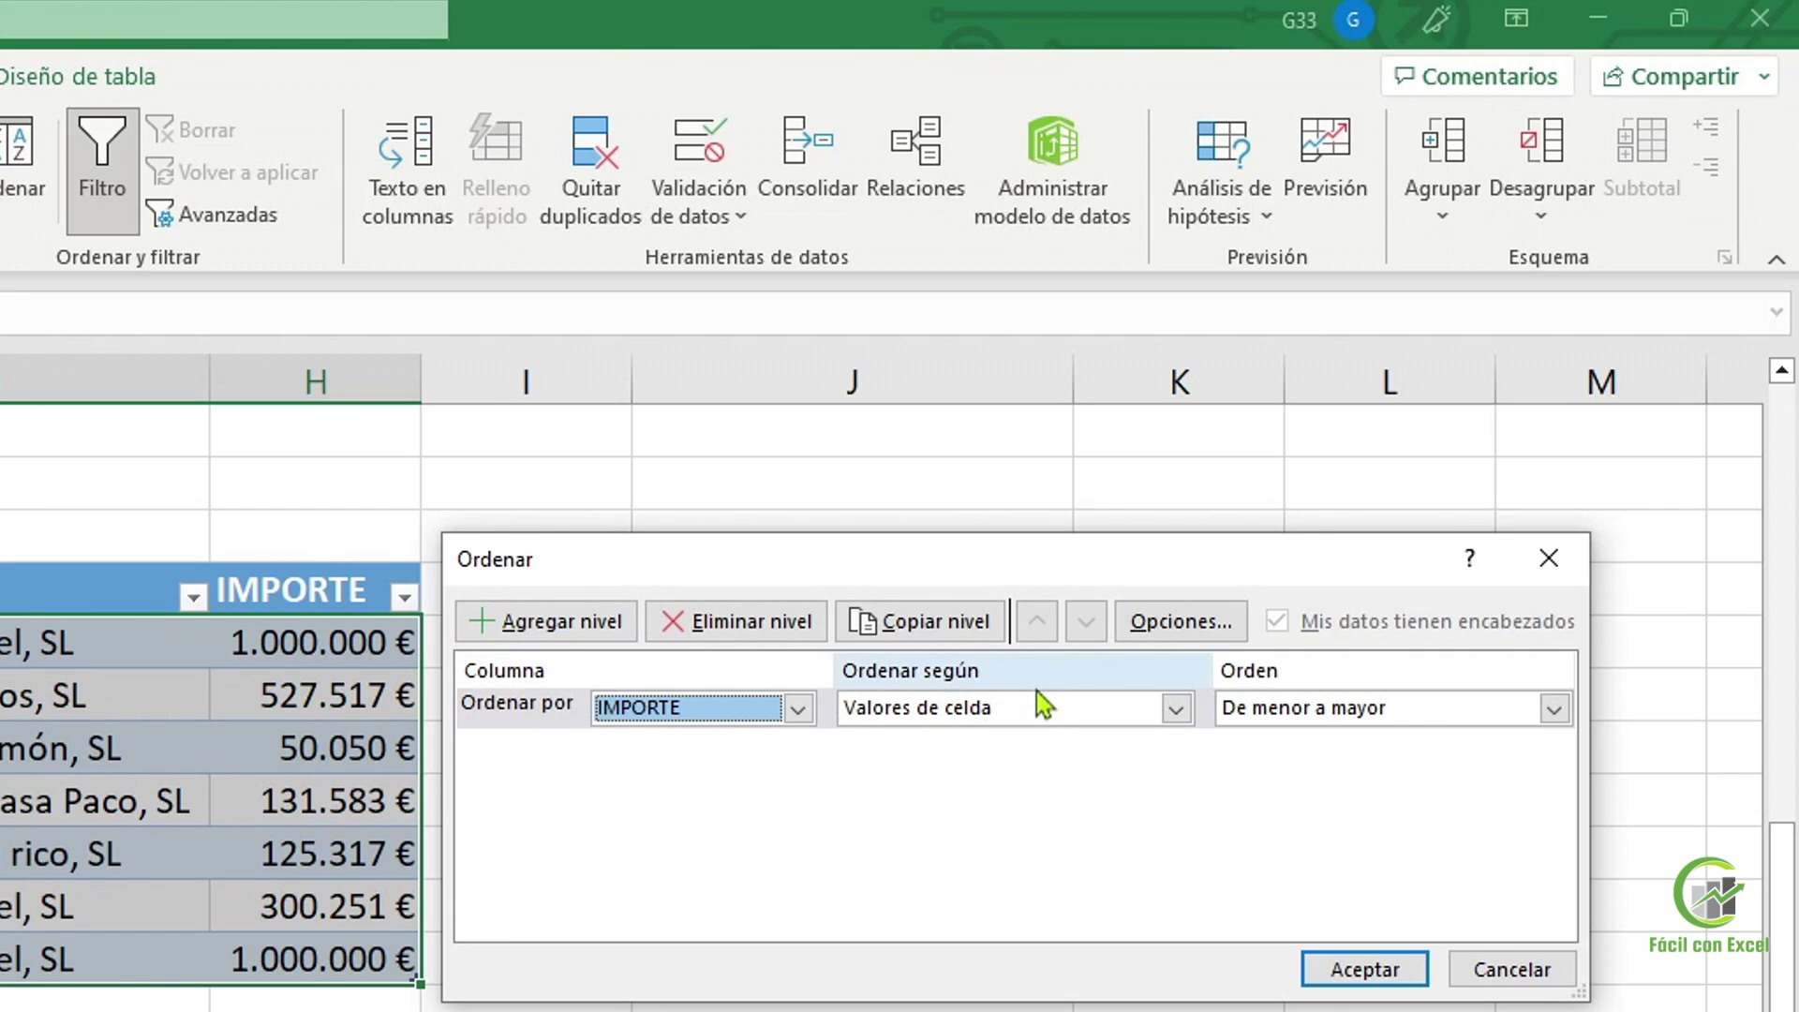
pyautogui.click(1176, 710)
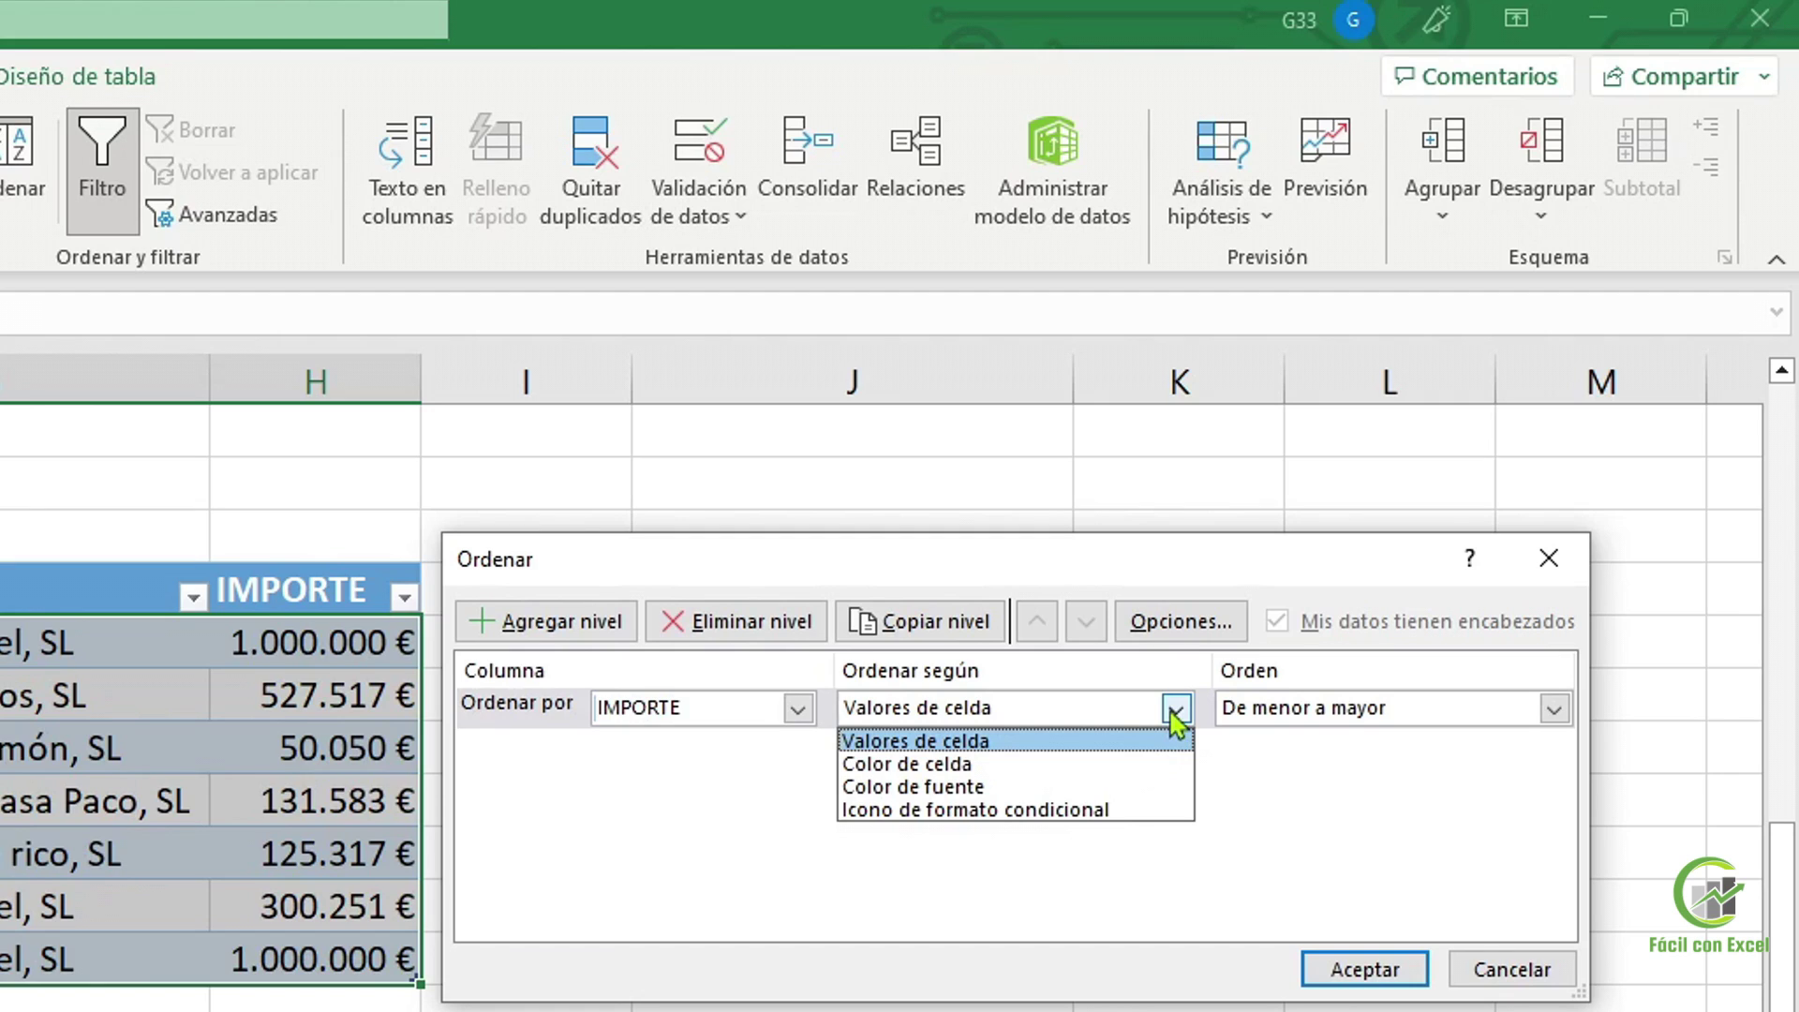
pyautogui.click(1174, 717)
pyautogui.click(1554, 710)
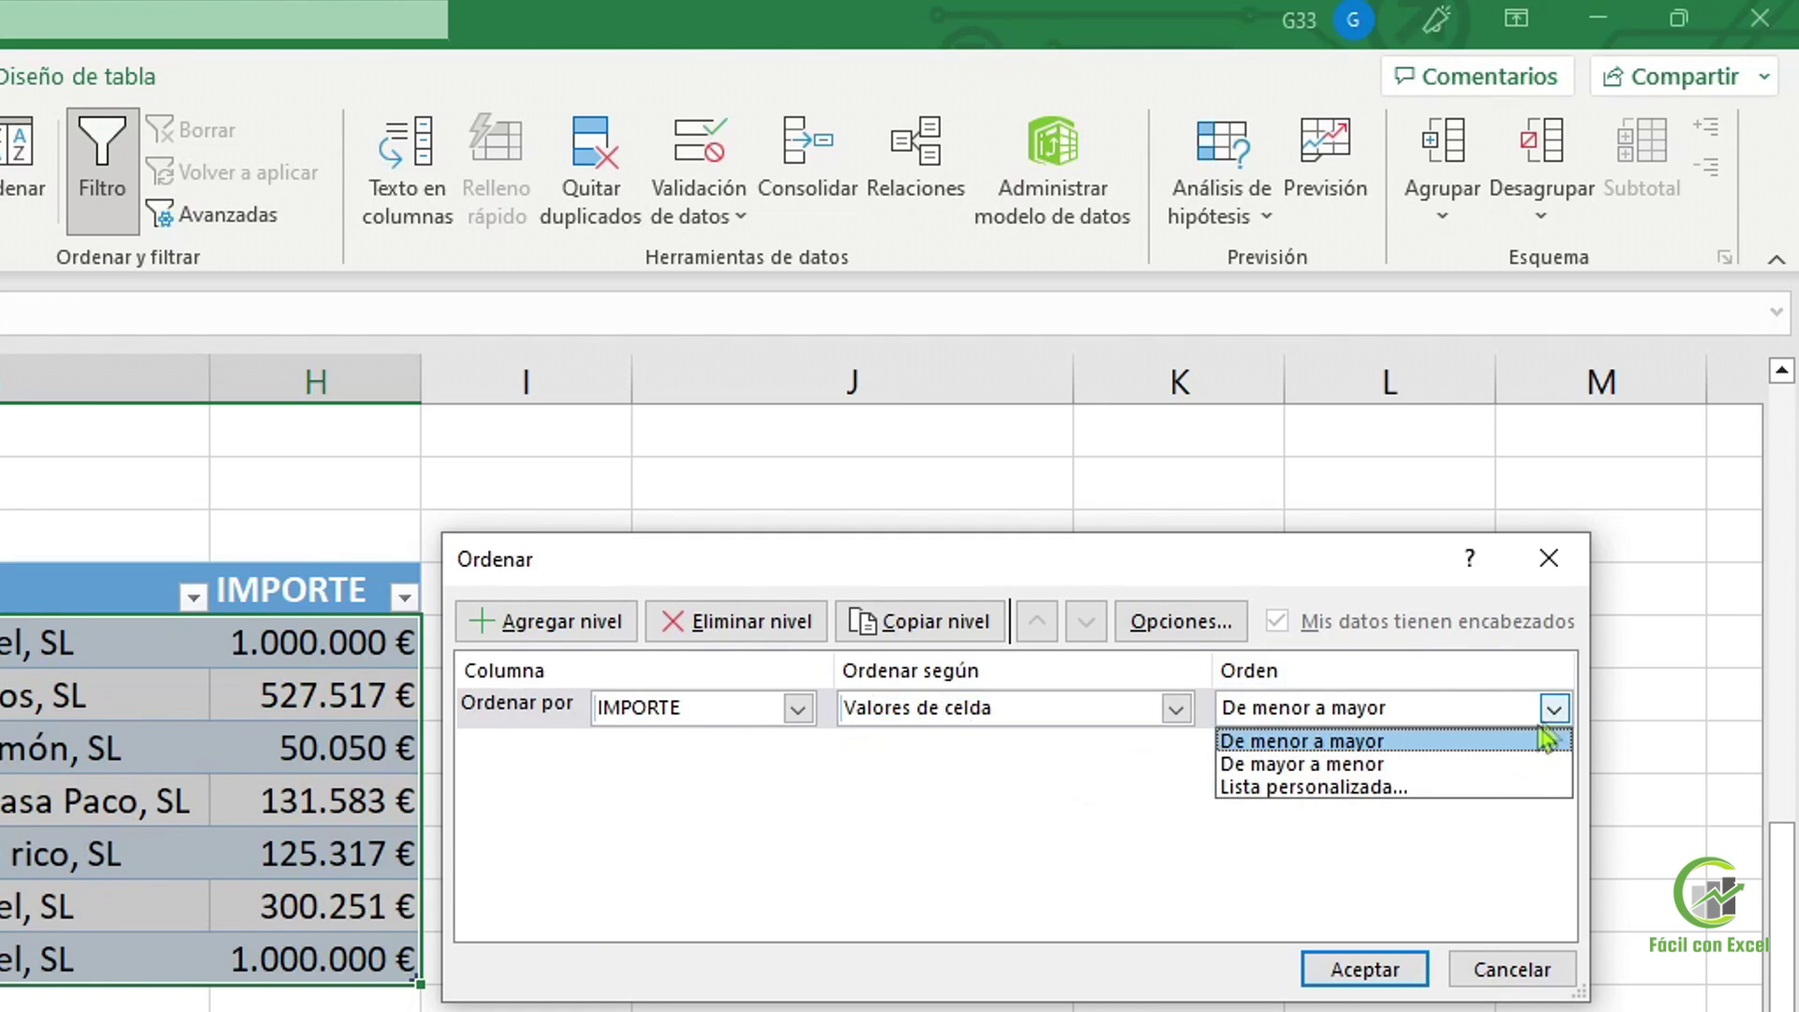
pyautogui.click(1469, 772)
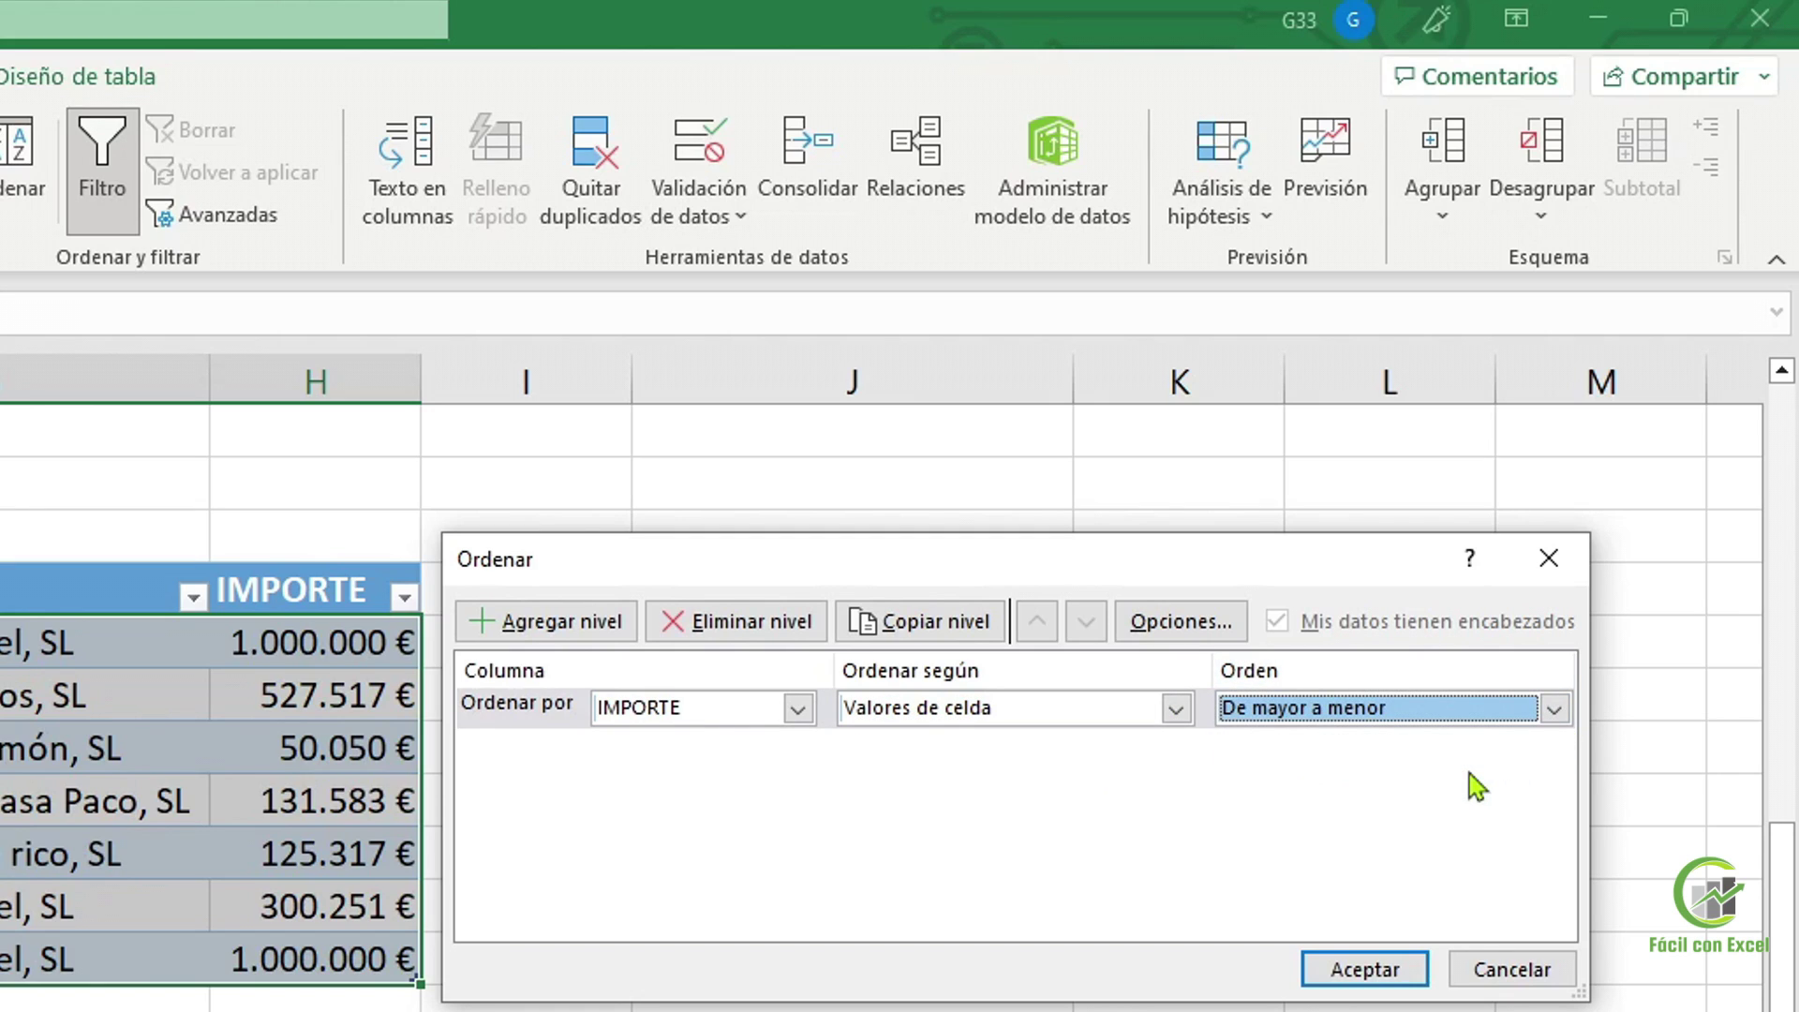
# Add a second sort level on FECHA by cell values, De más recientes a más antiguos, and apply the sort
pyautogui.click(605, 633)
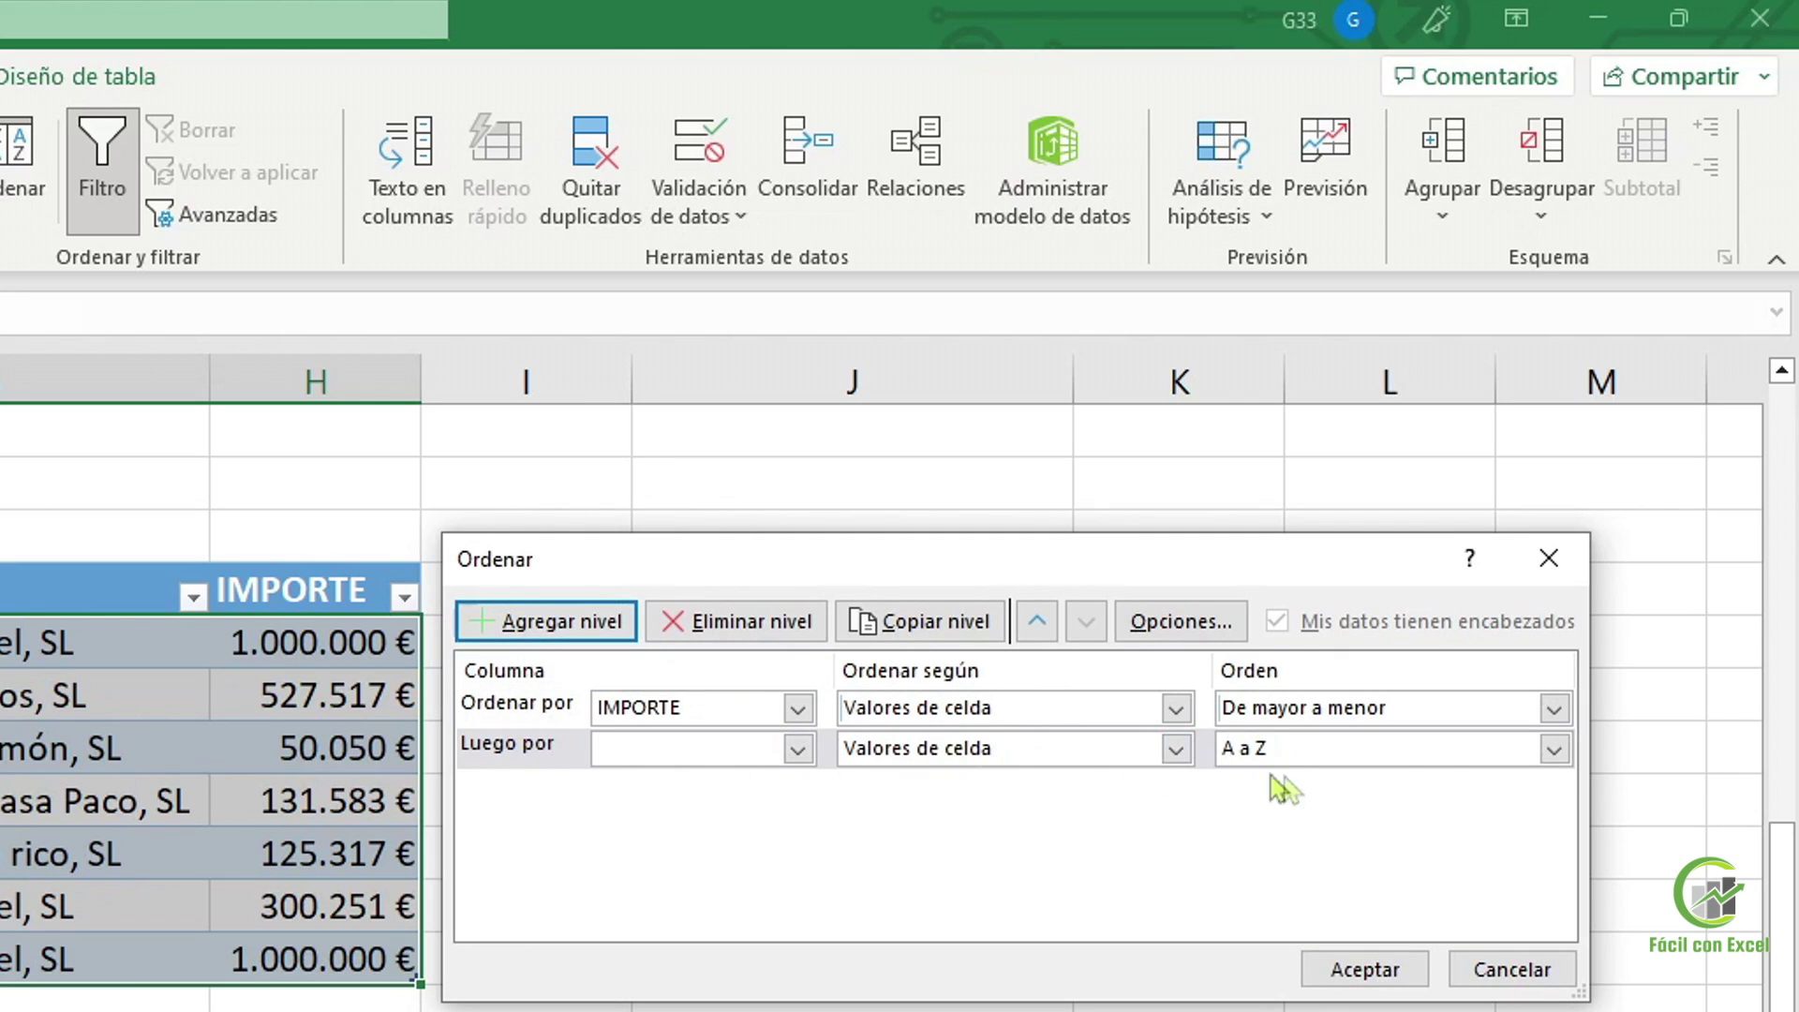
pyautogui.click(798, 749)
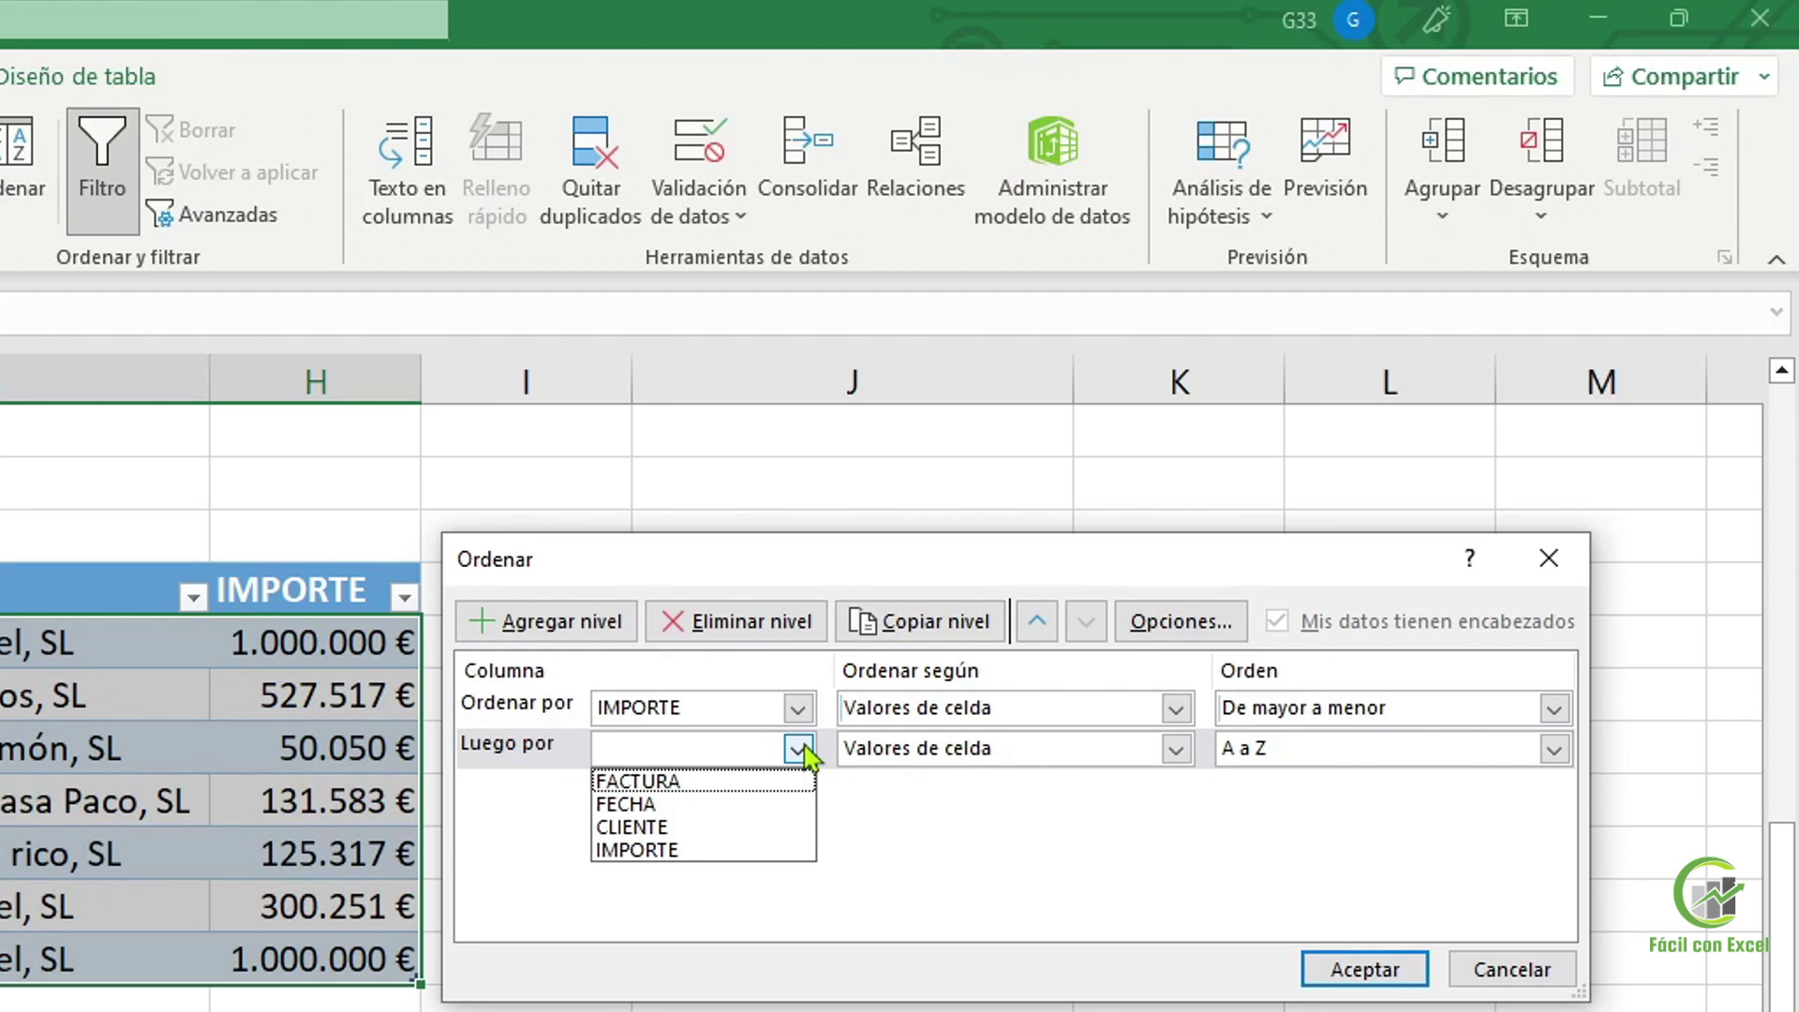
pyautogui.click(741, 804)
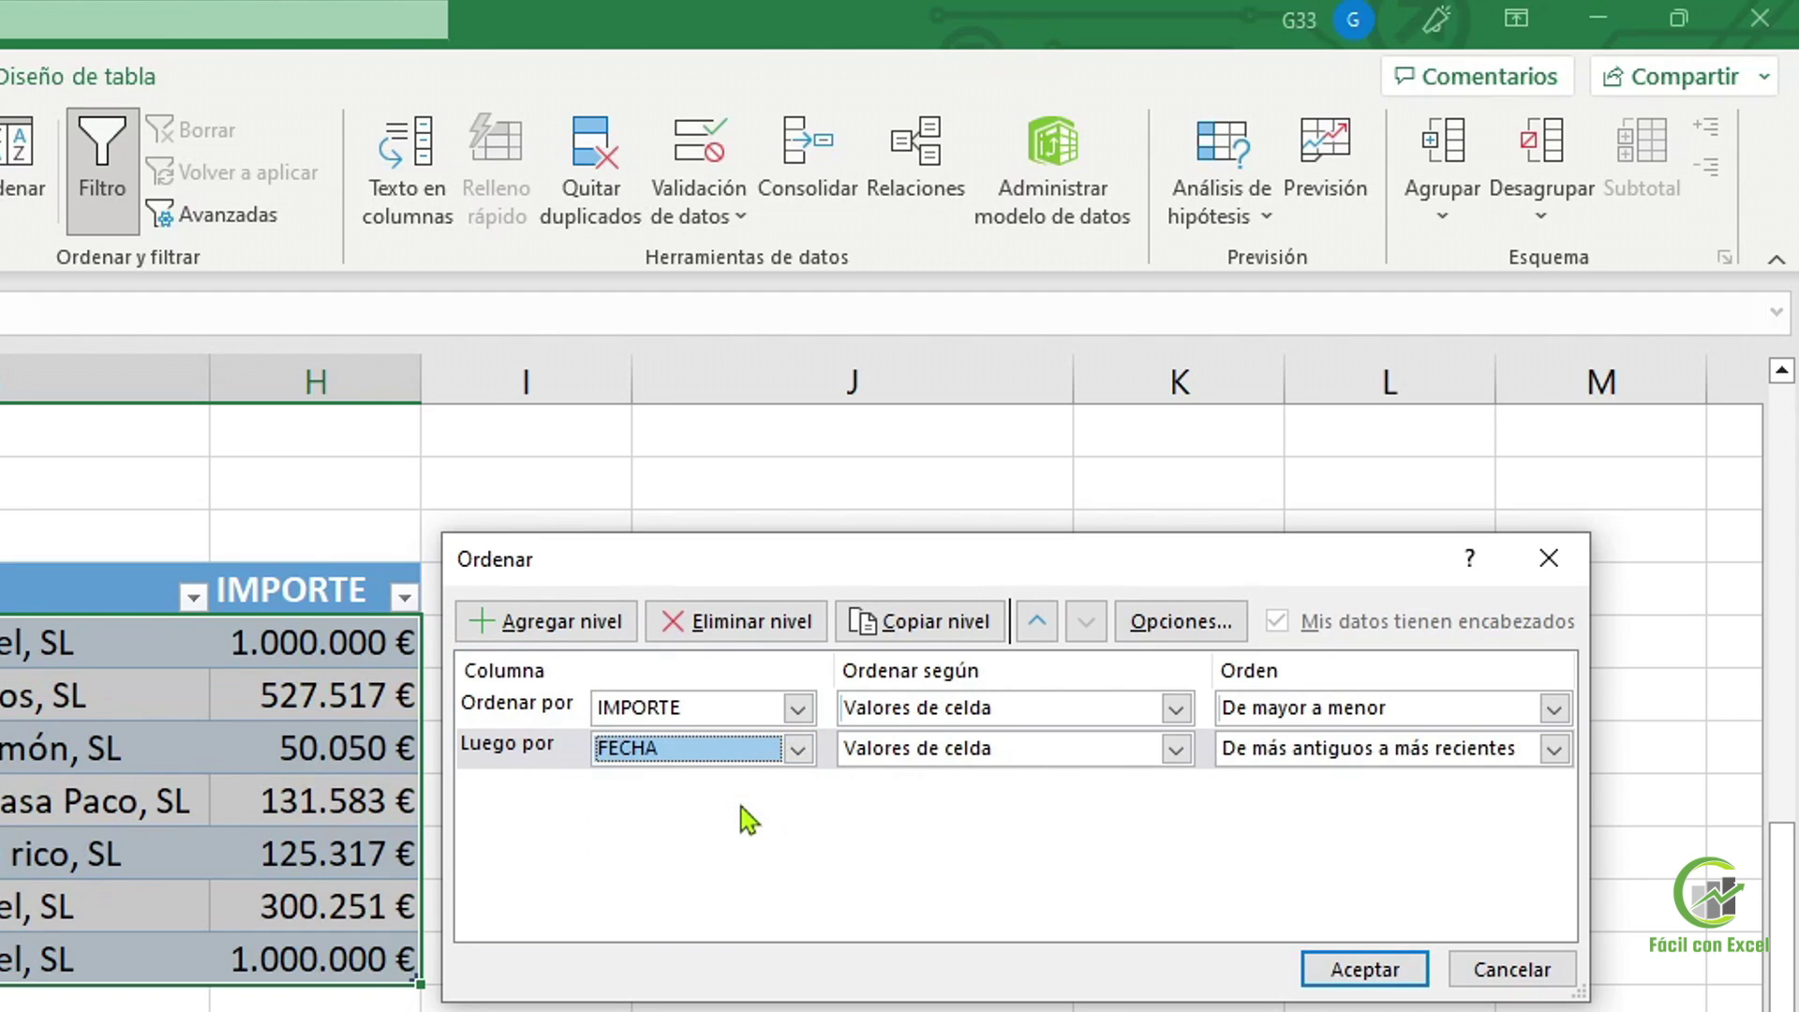
pyautogui.click(1555, 750)
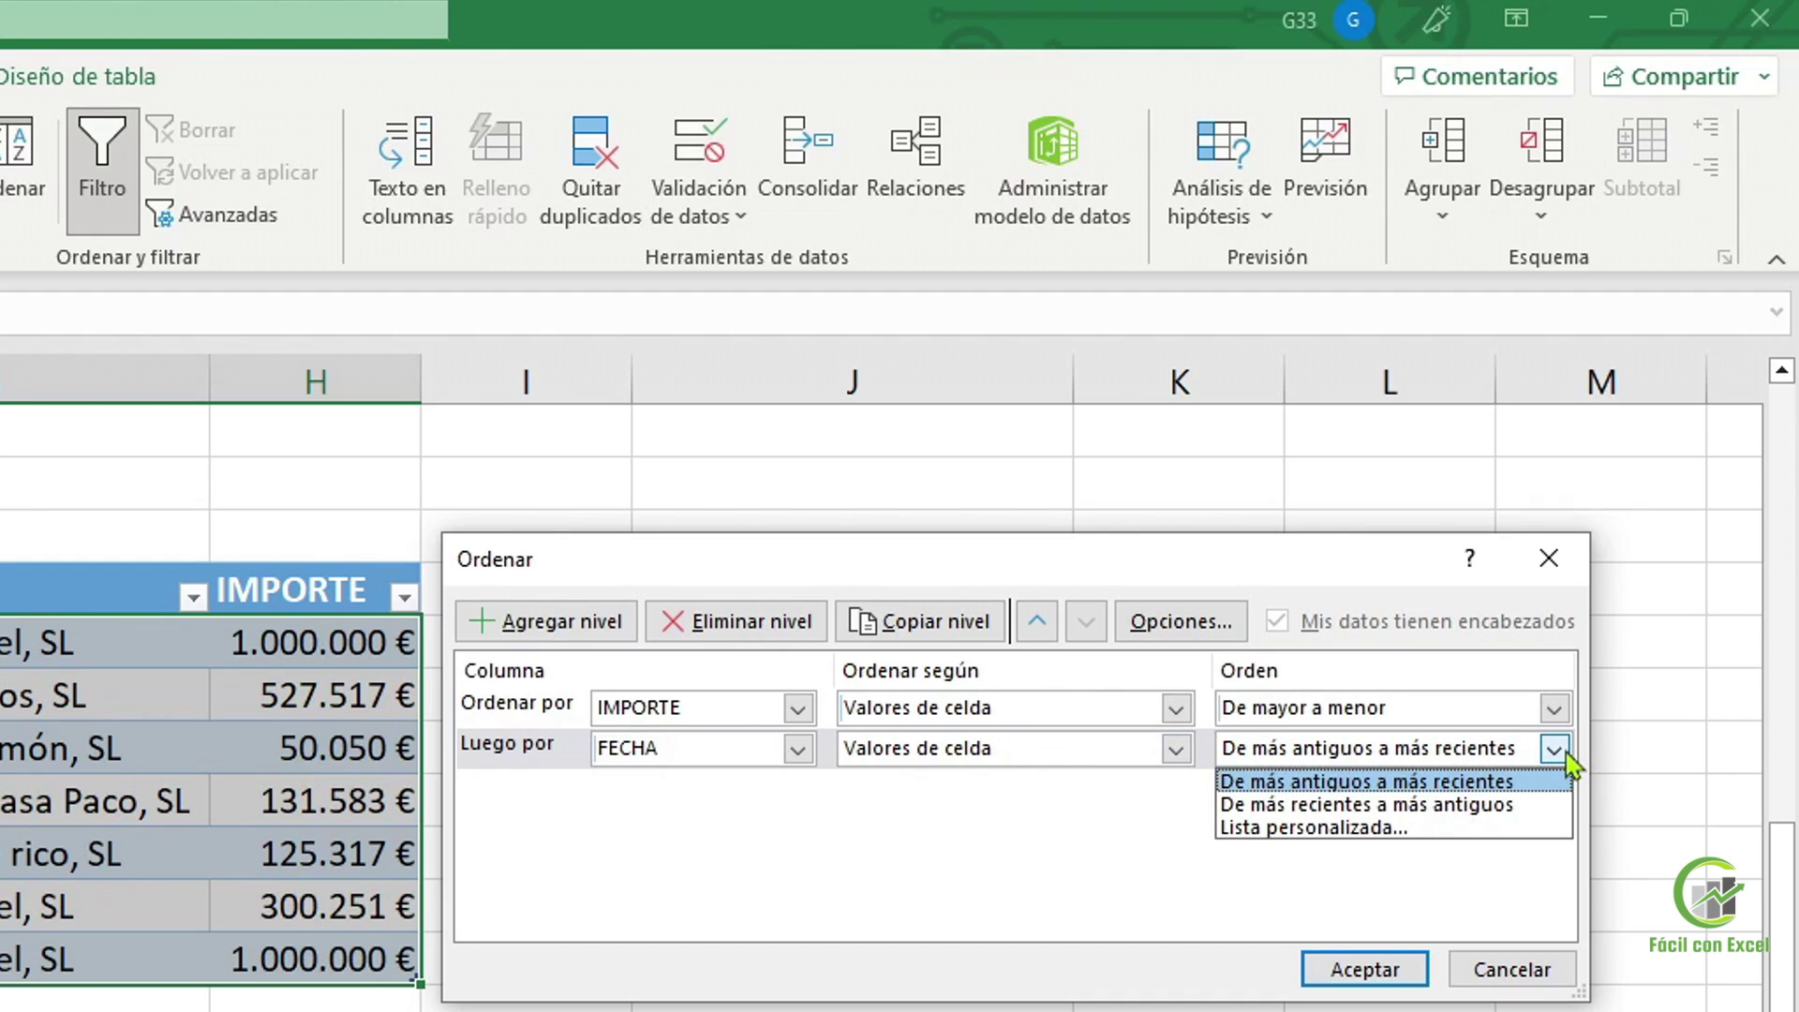
pyautogui.click(1486, 810)
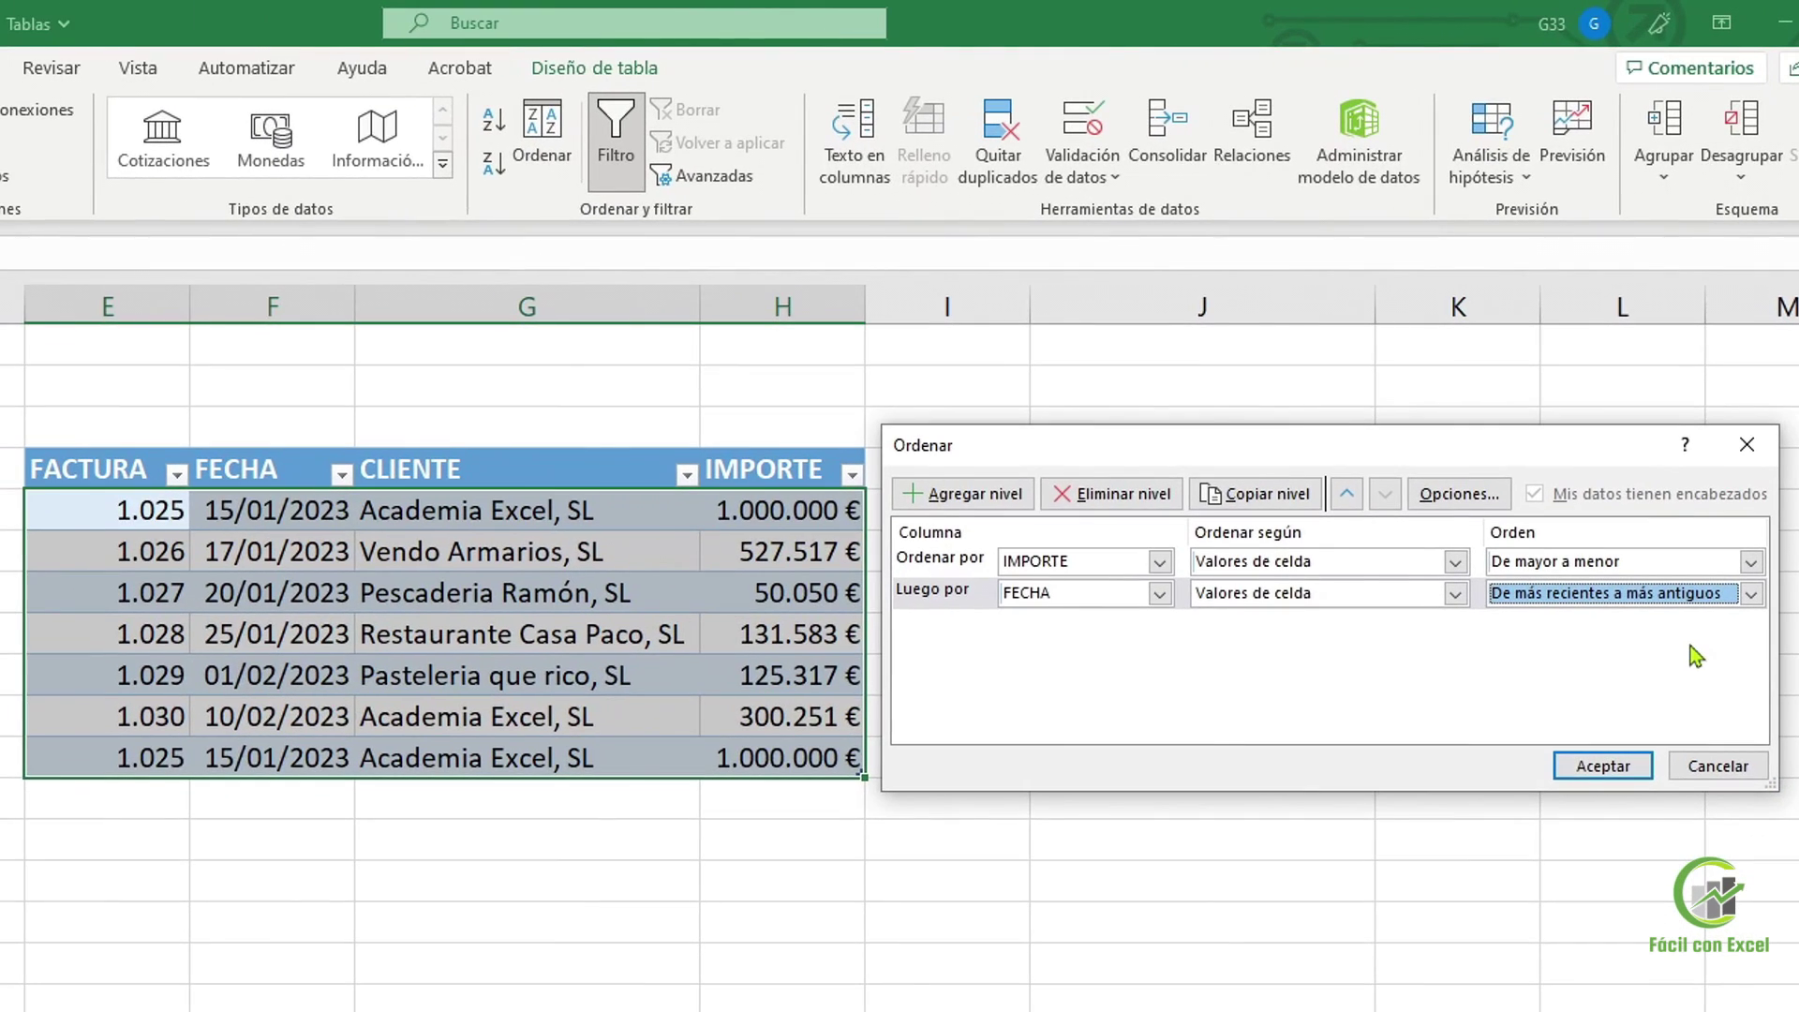
pyautogui.click(1603, 765)
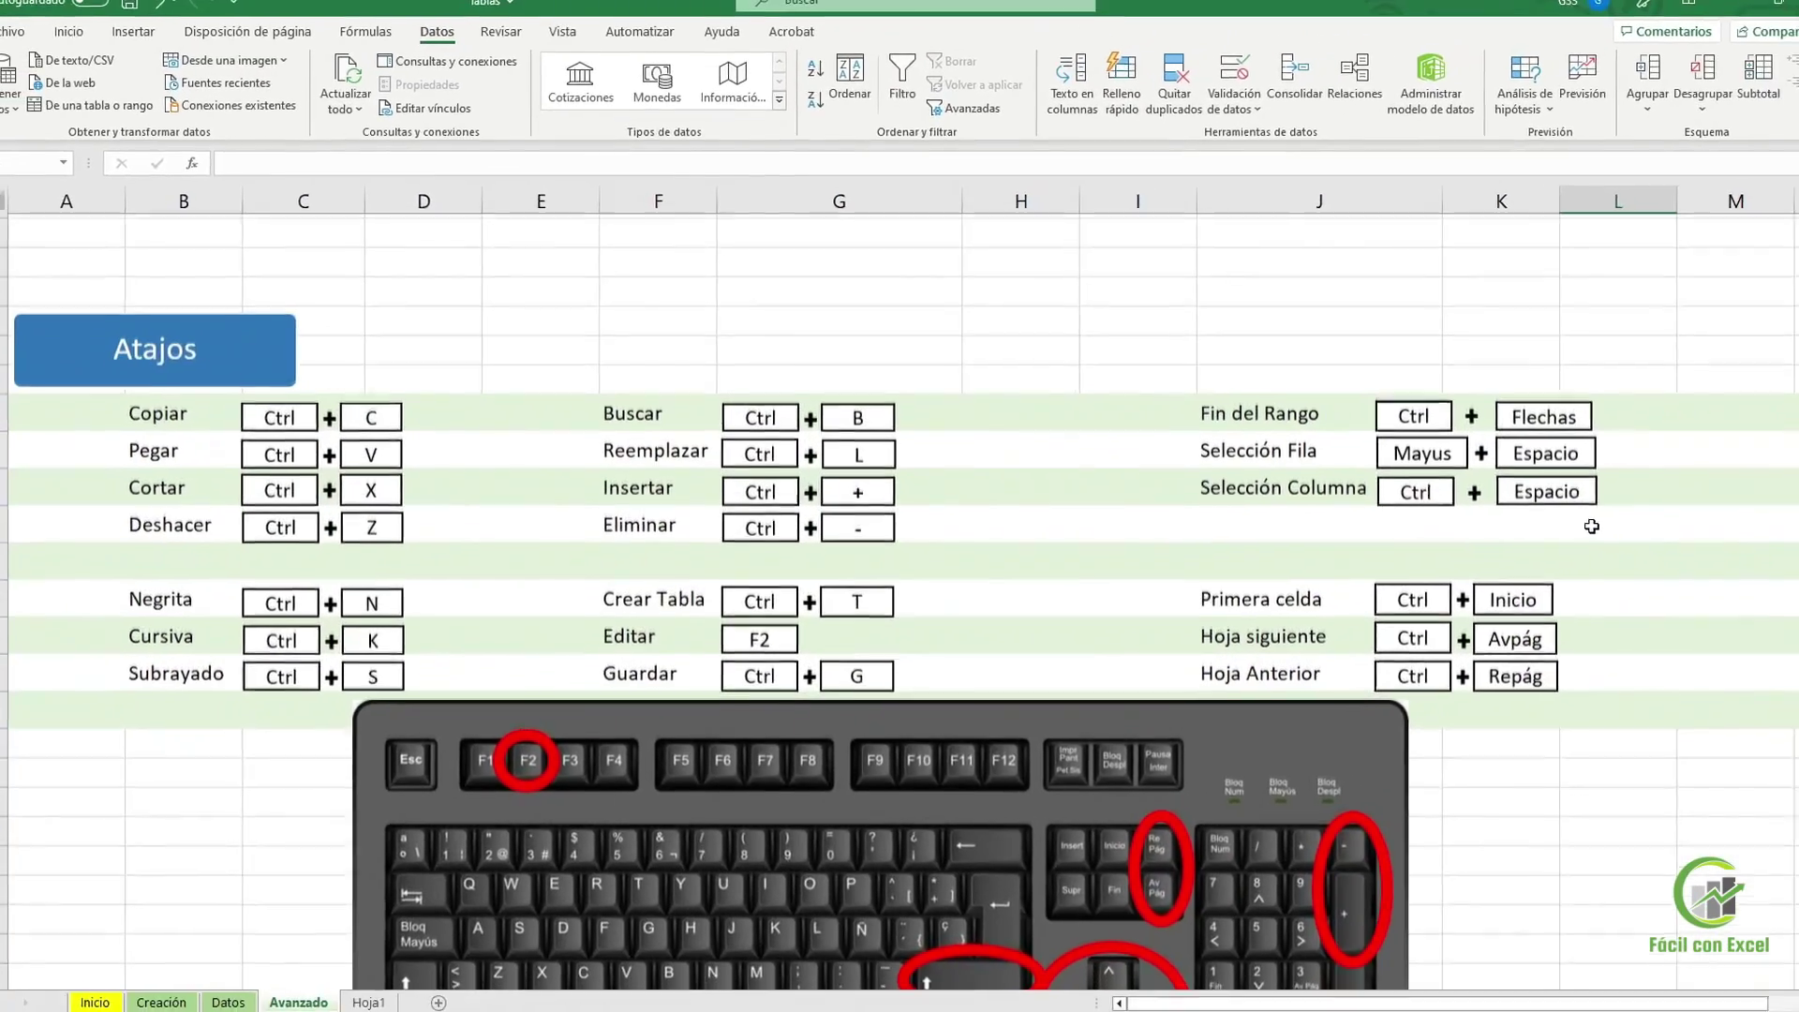
# Examine the keyboard shortcut reference in the Atajos section of the Avanzado sheet
pyautogui.scroll(-2, 1591, 526)
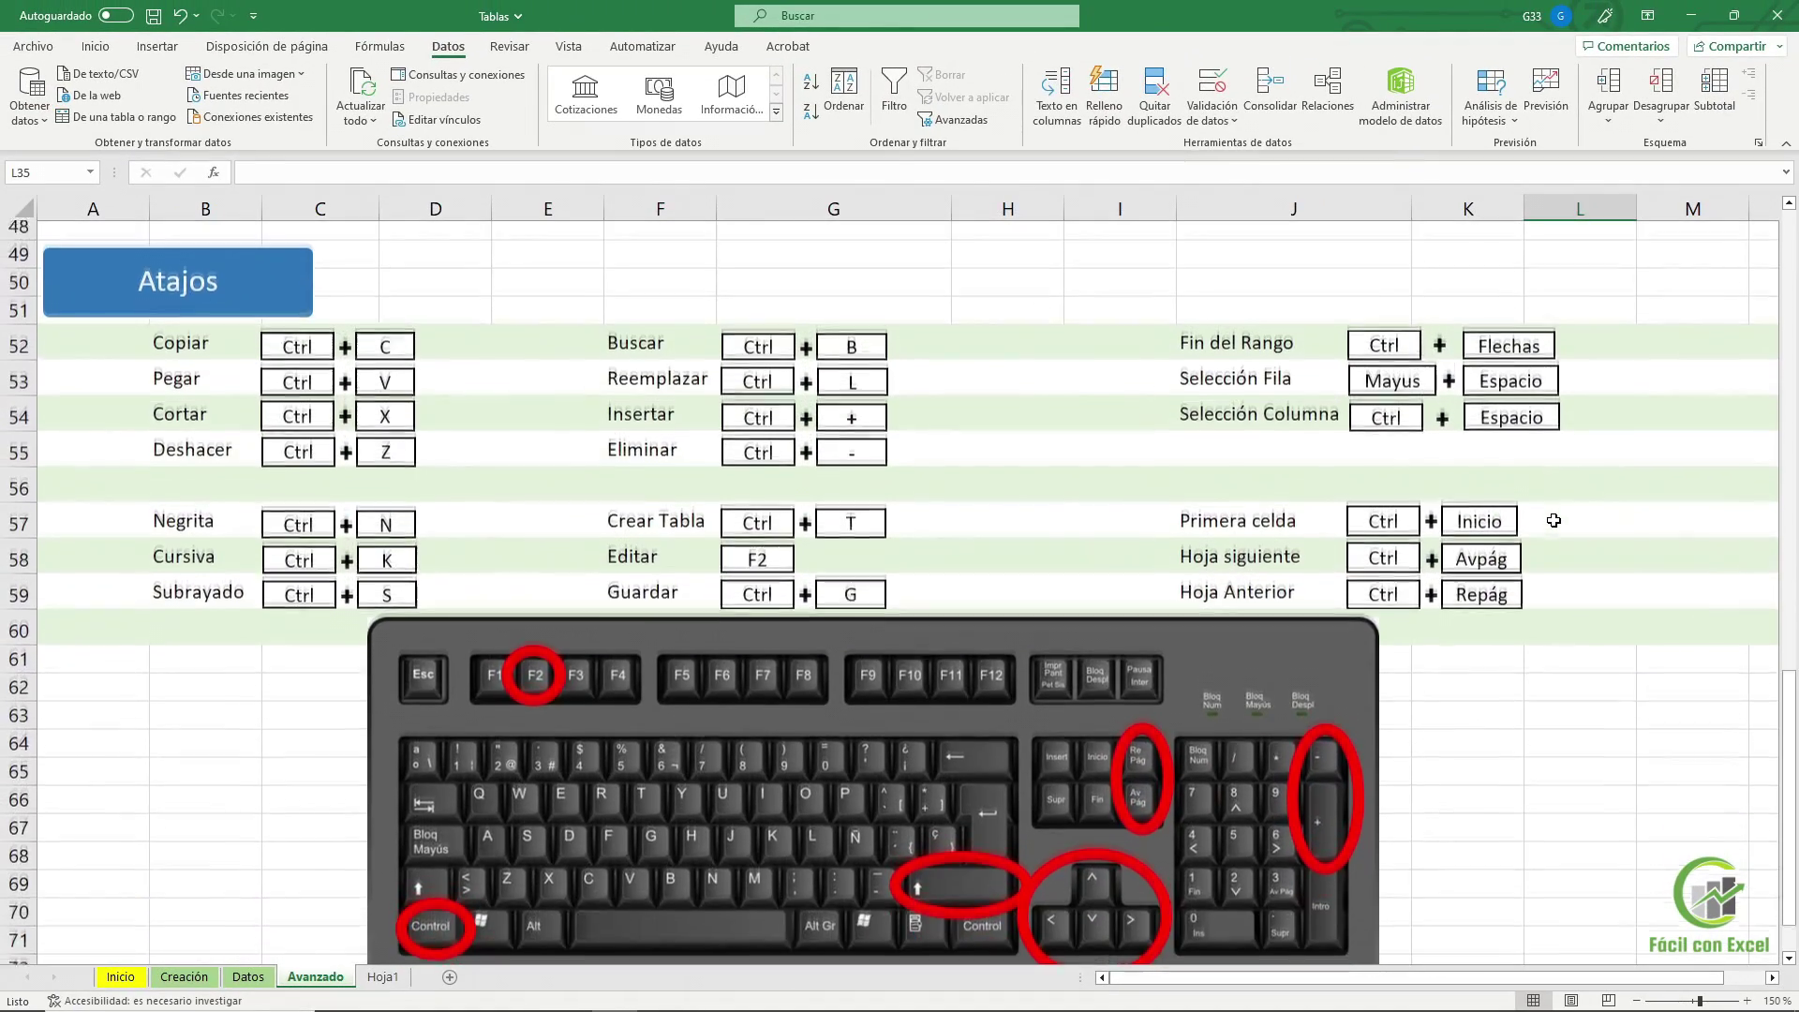
pyautogui.scroll(1, 1591, 527)
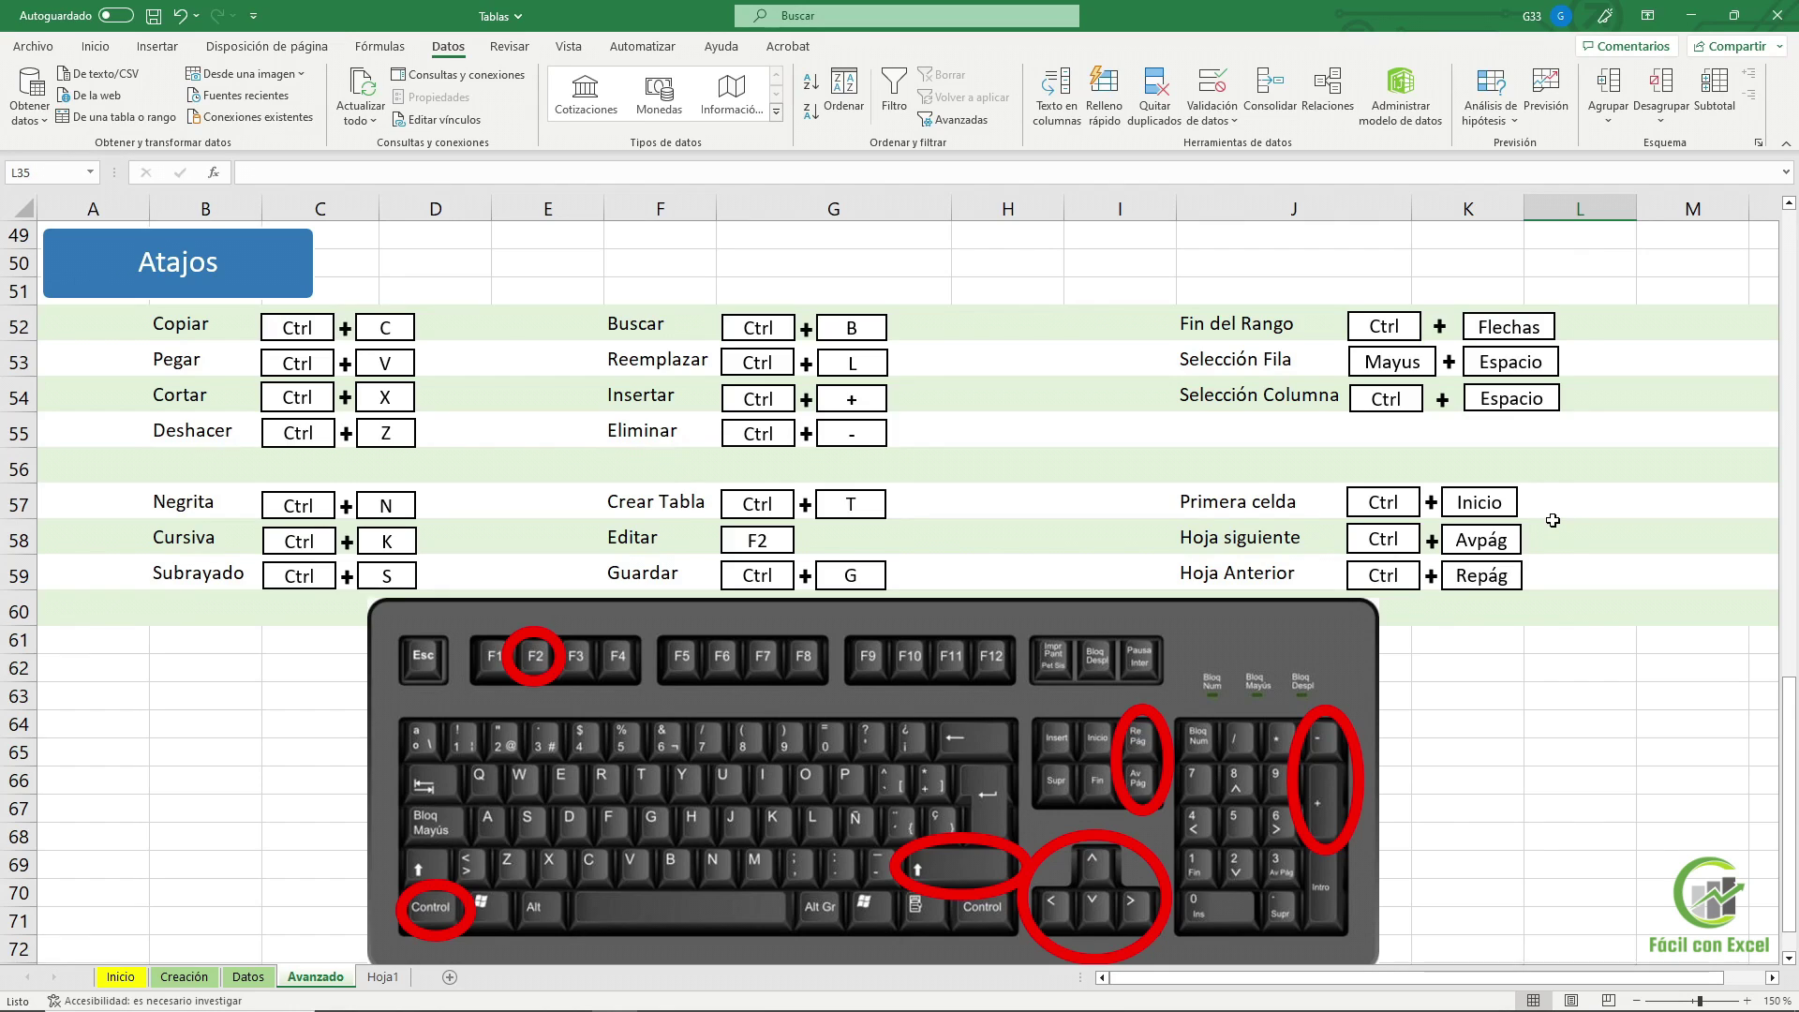
pyautogui.click(1134, 264)
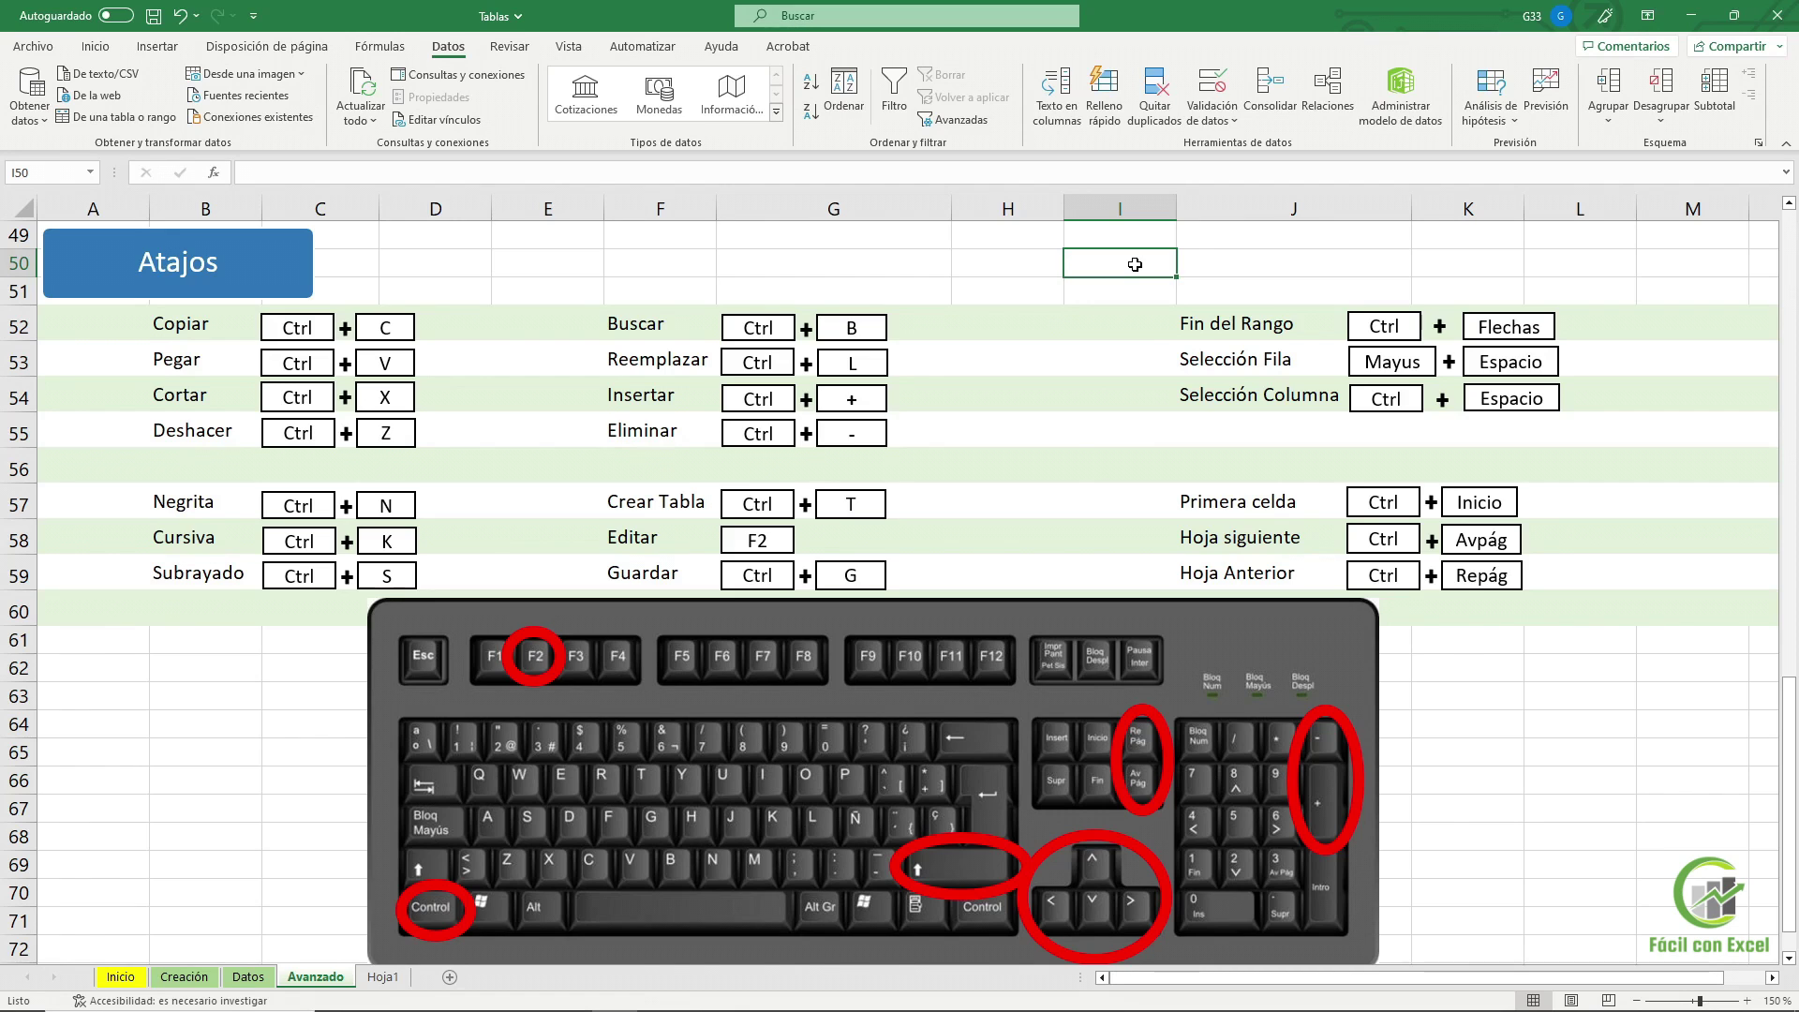
# Leave the Avanzado sheet and open the ¿Qué son? section of the Fórmulas y Funciones Básicas workbook from its start sheet
pyautogui.scroll(15, 1134, 265)
pyautogui.click(1528, 247)
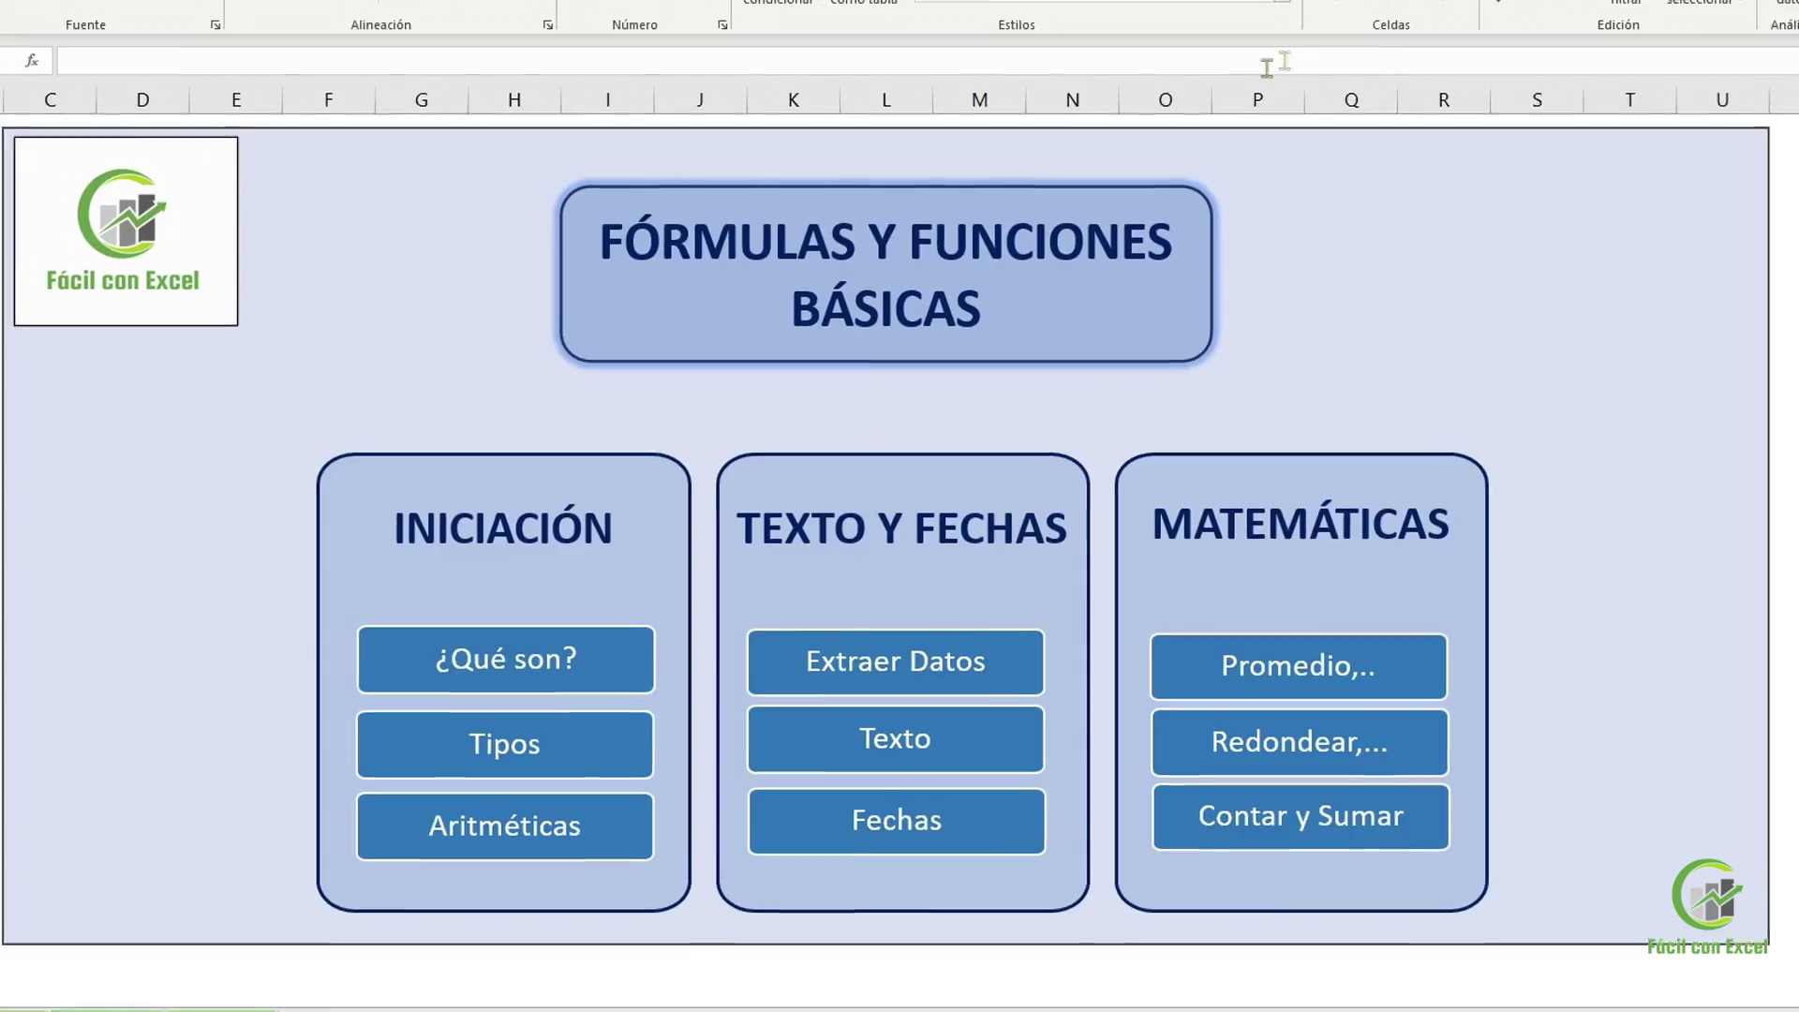
pyautogui.click(506, 658)
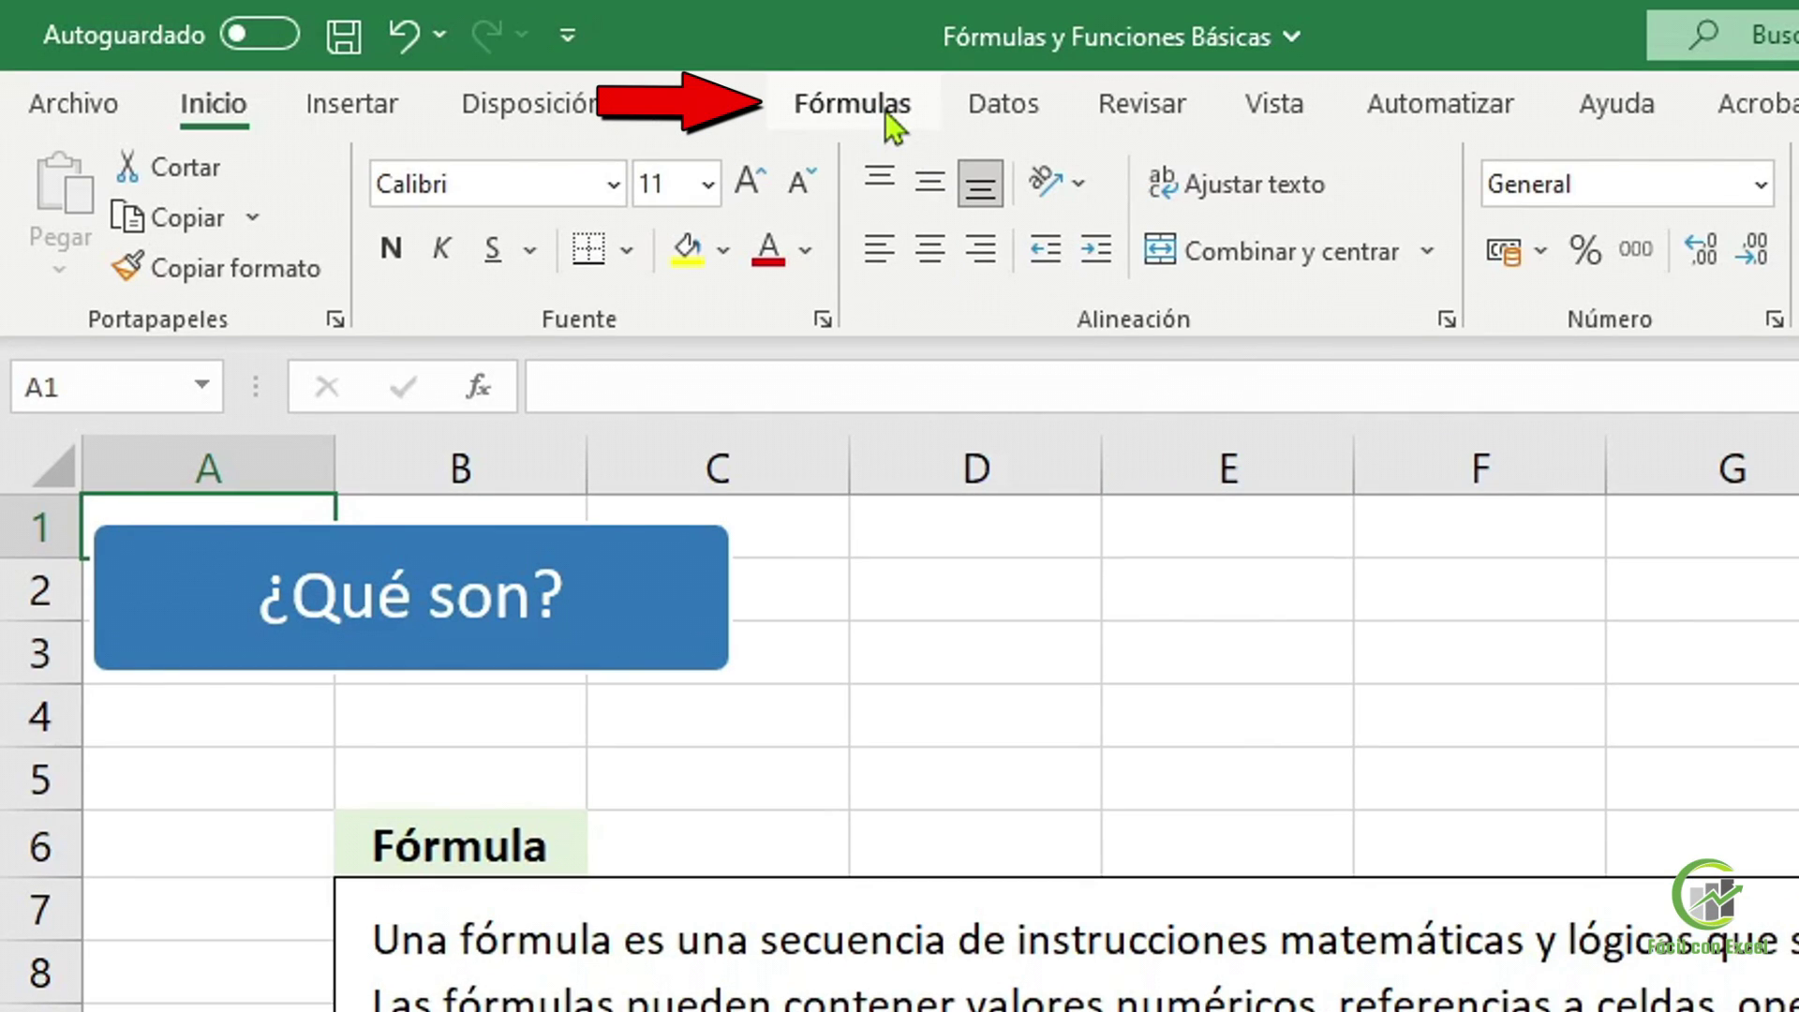
# Explore the Insertar función dialog for cell A1, including its category list and the CONTAR description, and cancel it without inserting anything
pyautogui.click(885, 111)
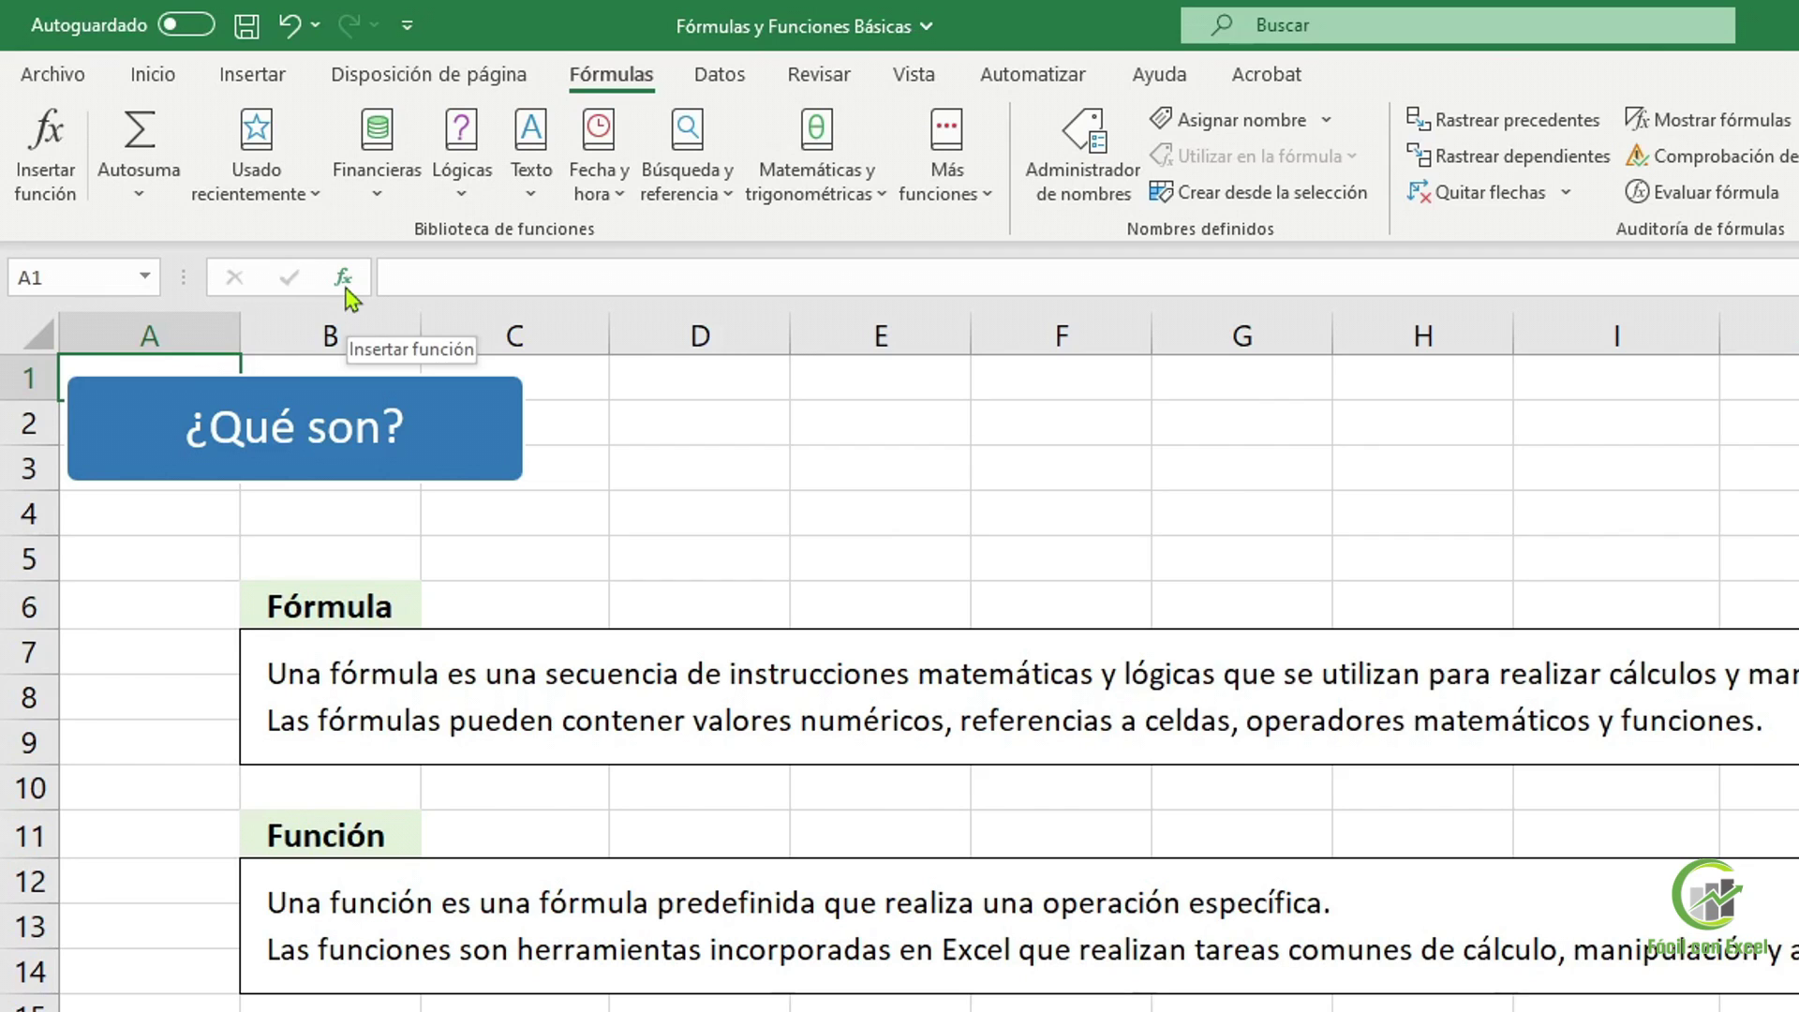
pyautogui.click(344, 281)
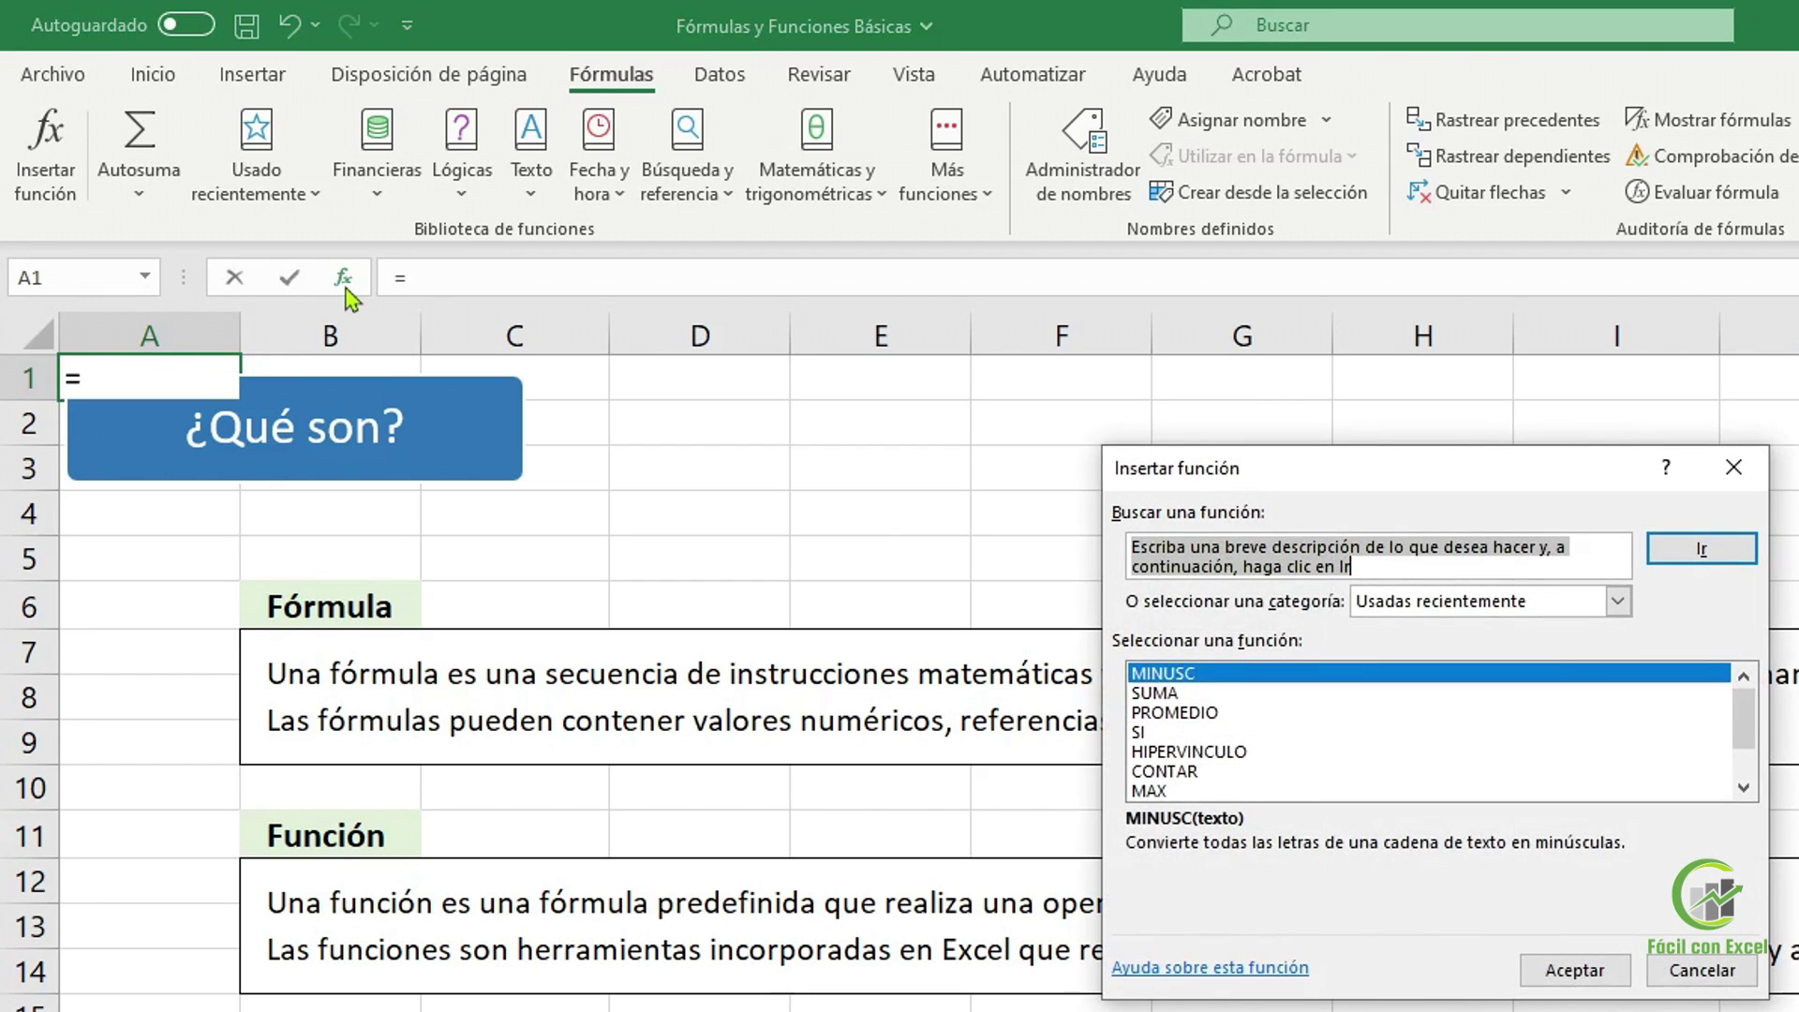
pyautogui.click(1697, 967)
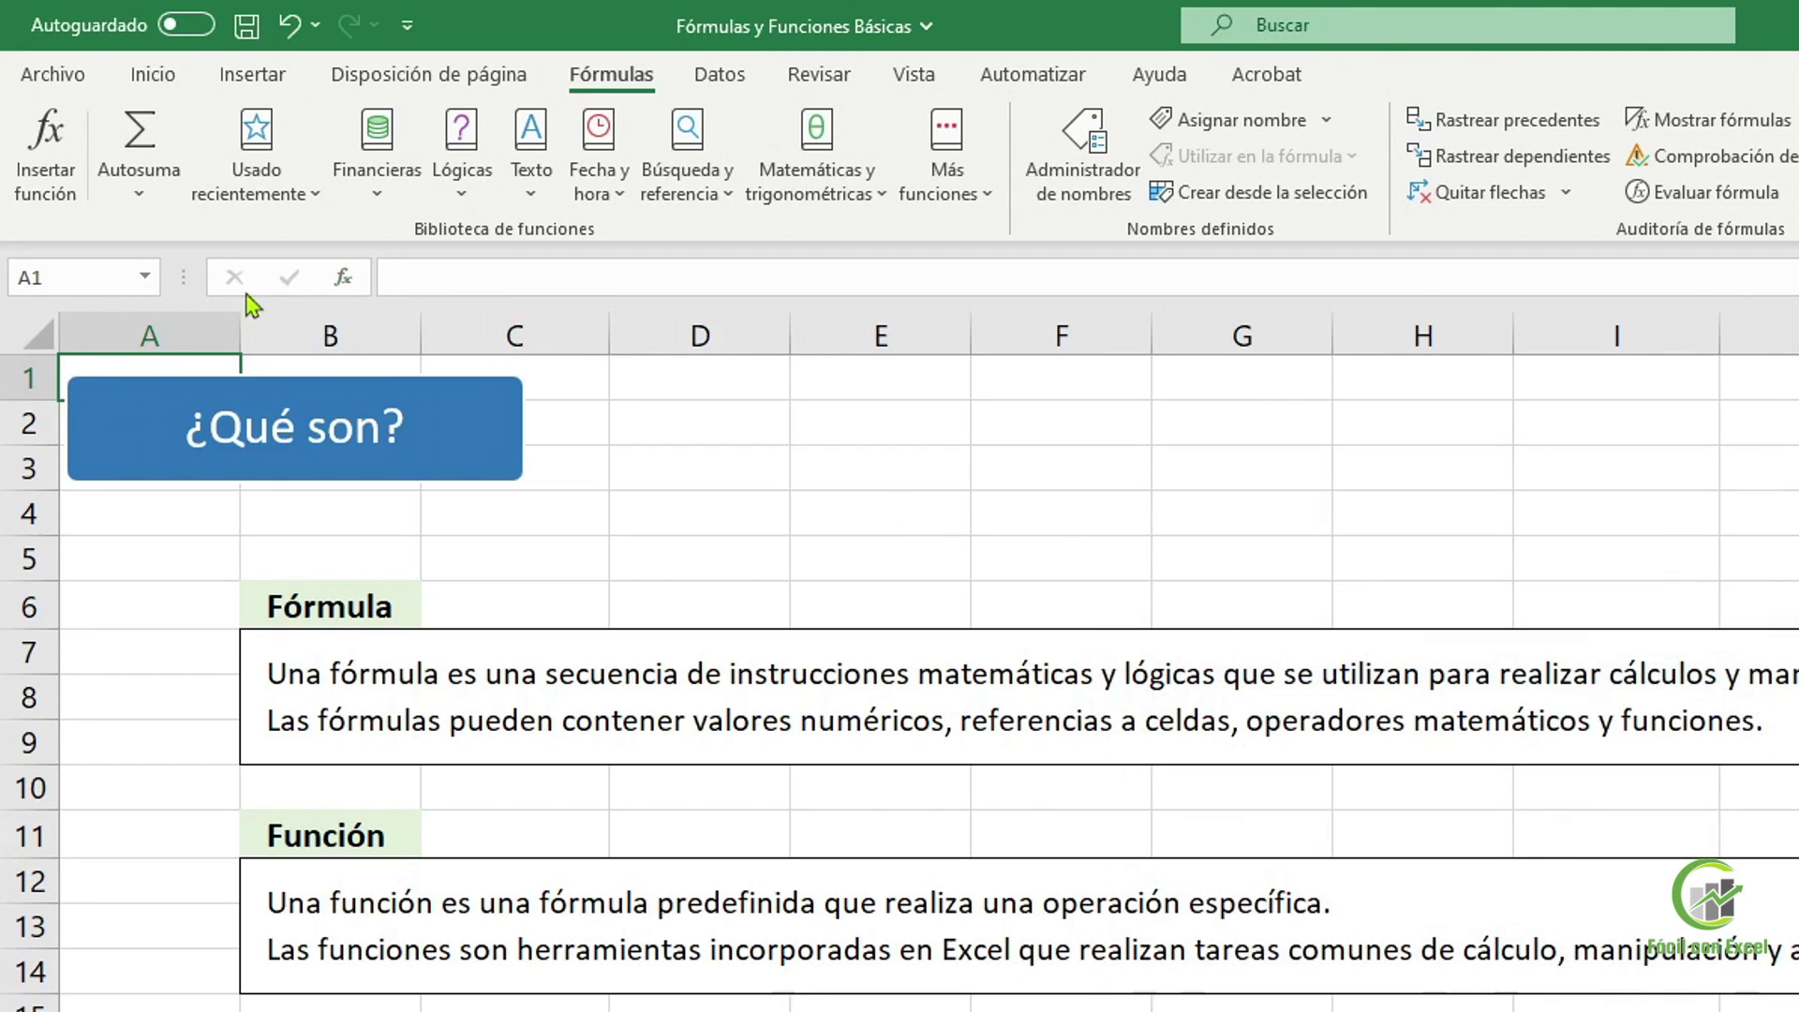
pyautogui.click(71, 176)
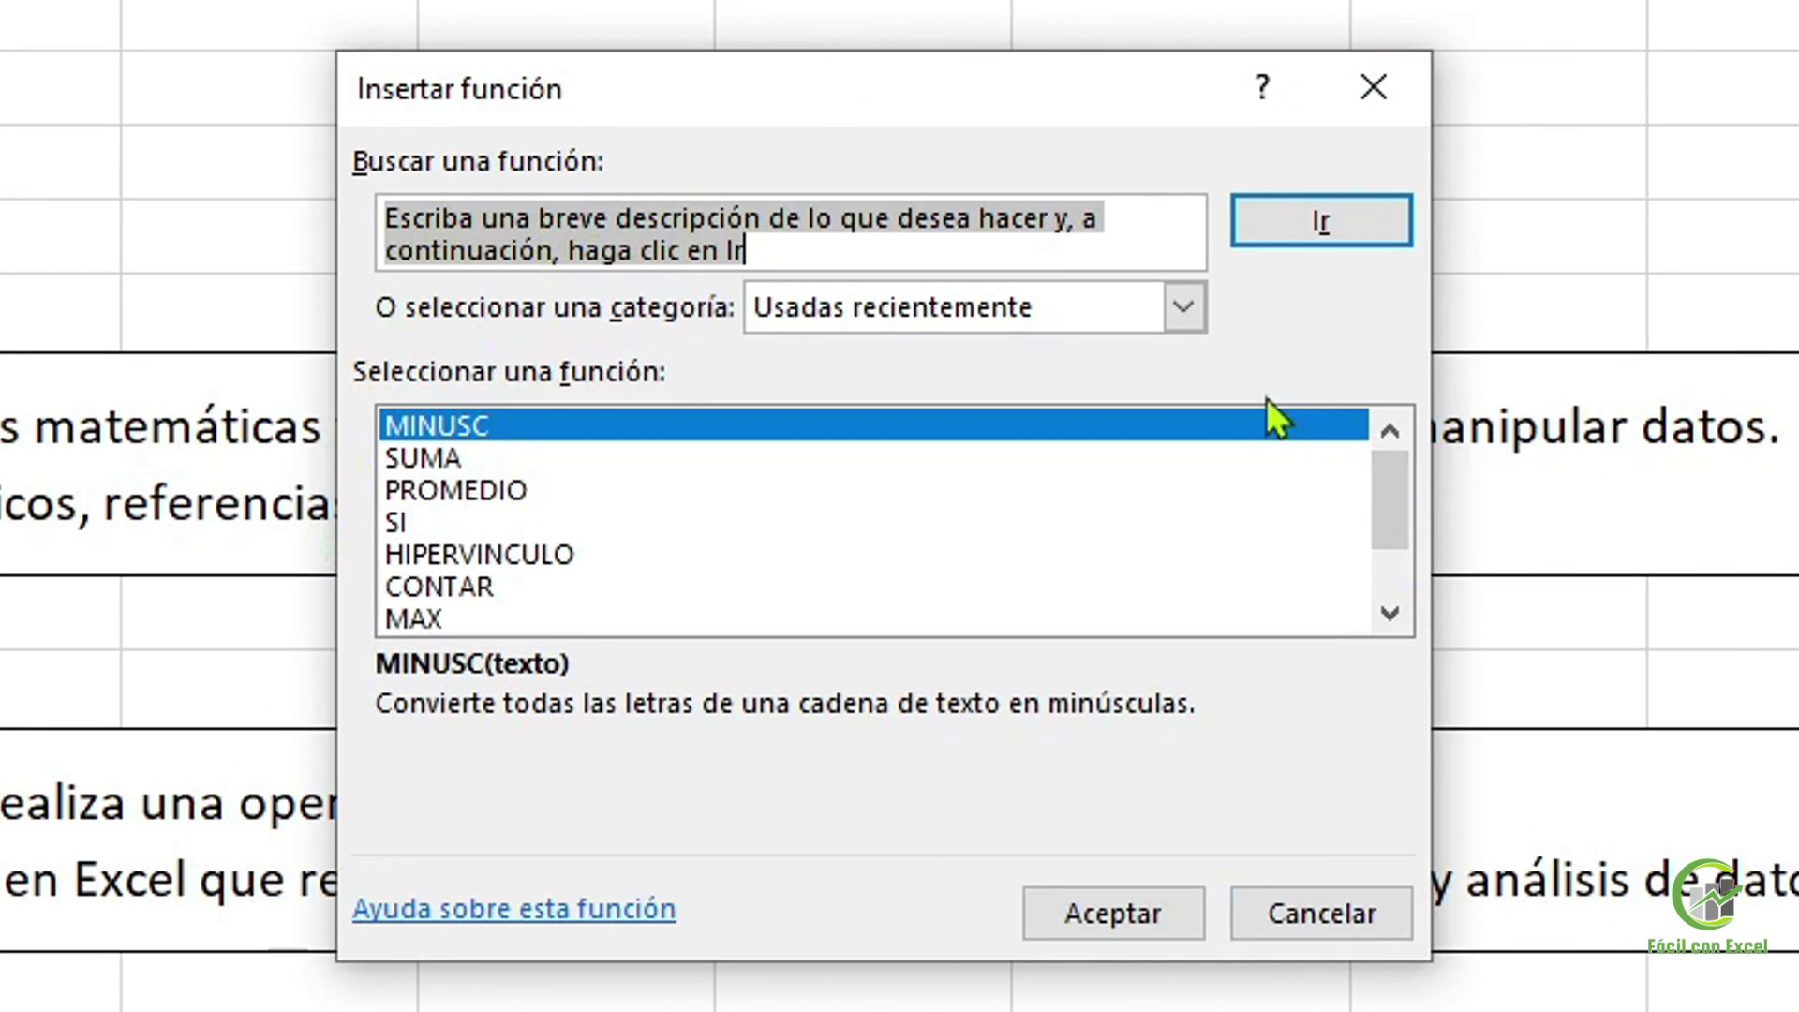
pyautogui.click(1184, 290)
pyautogui.scroll(-3, 1088, 638)
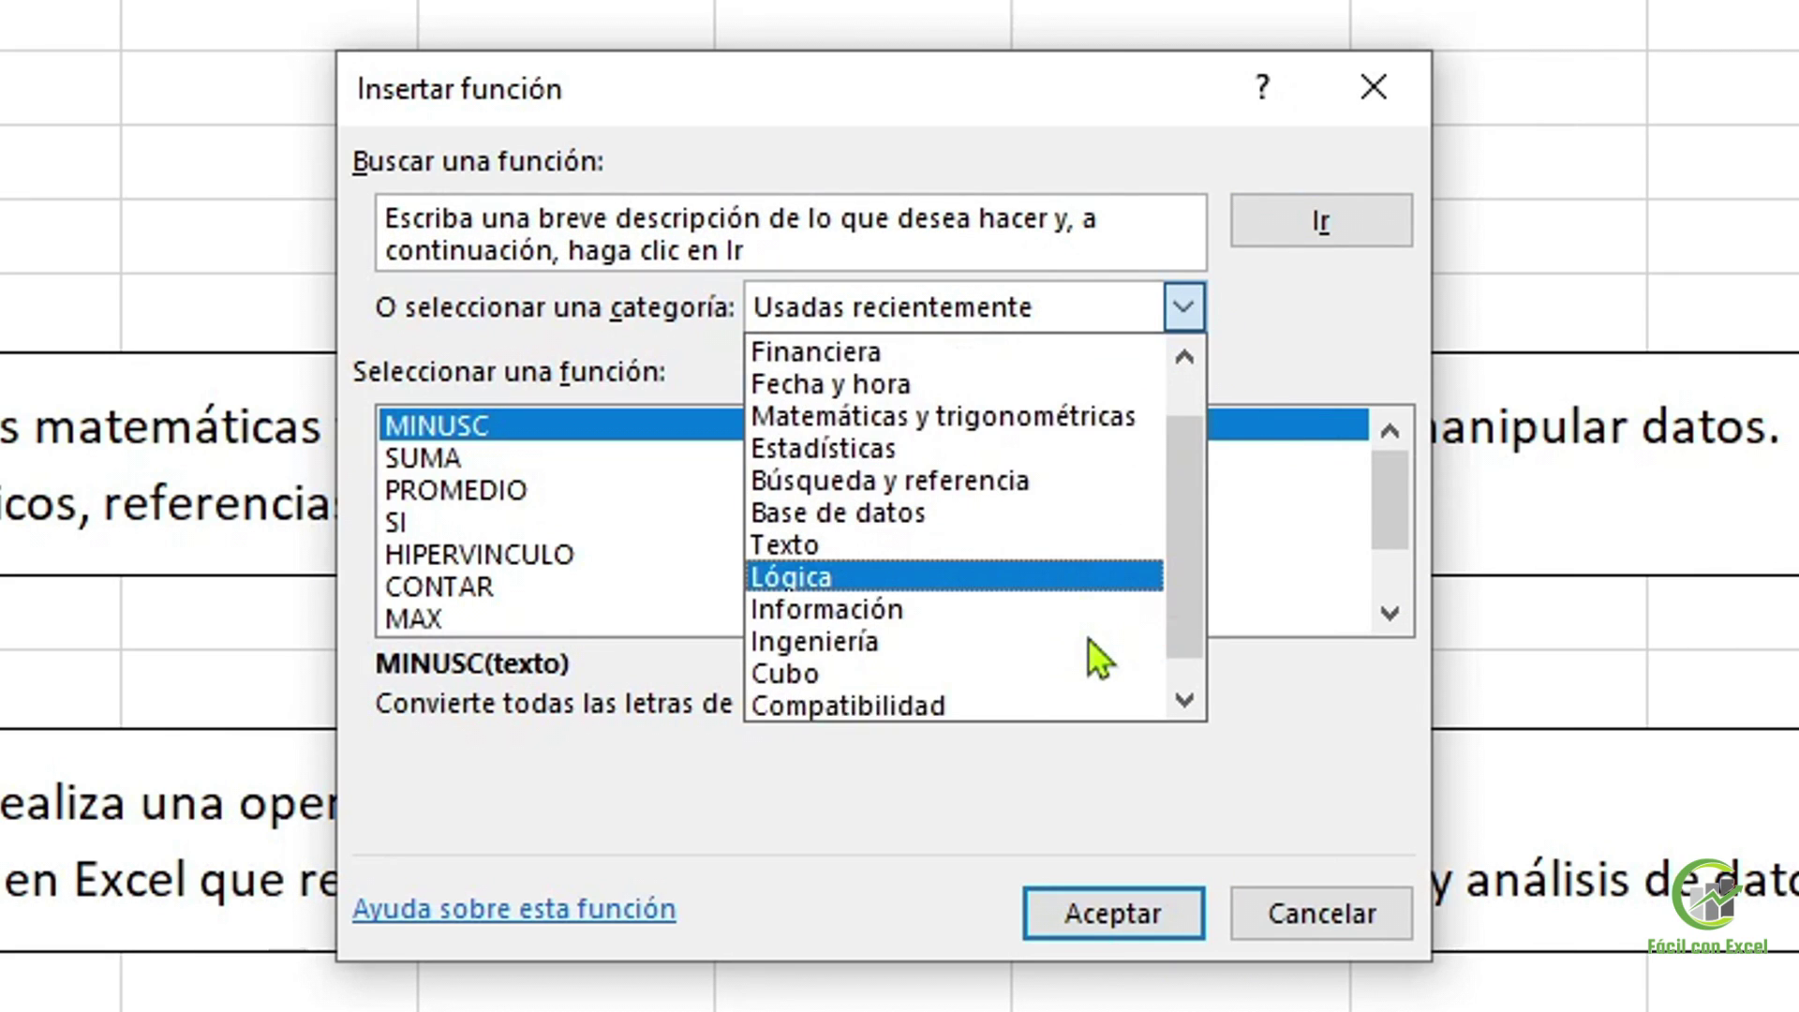
pyautogui.scroll(3, 1085, 630)
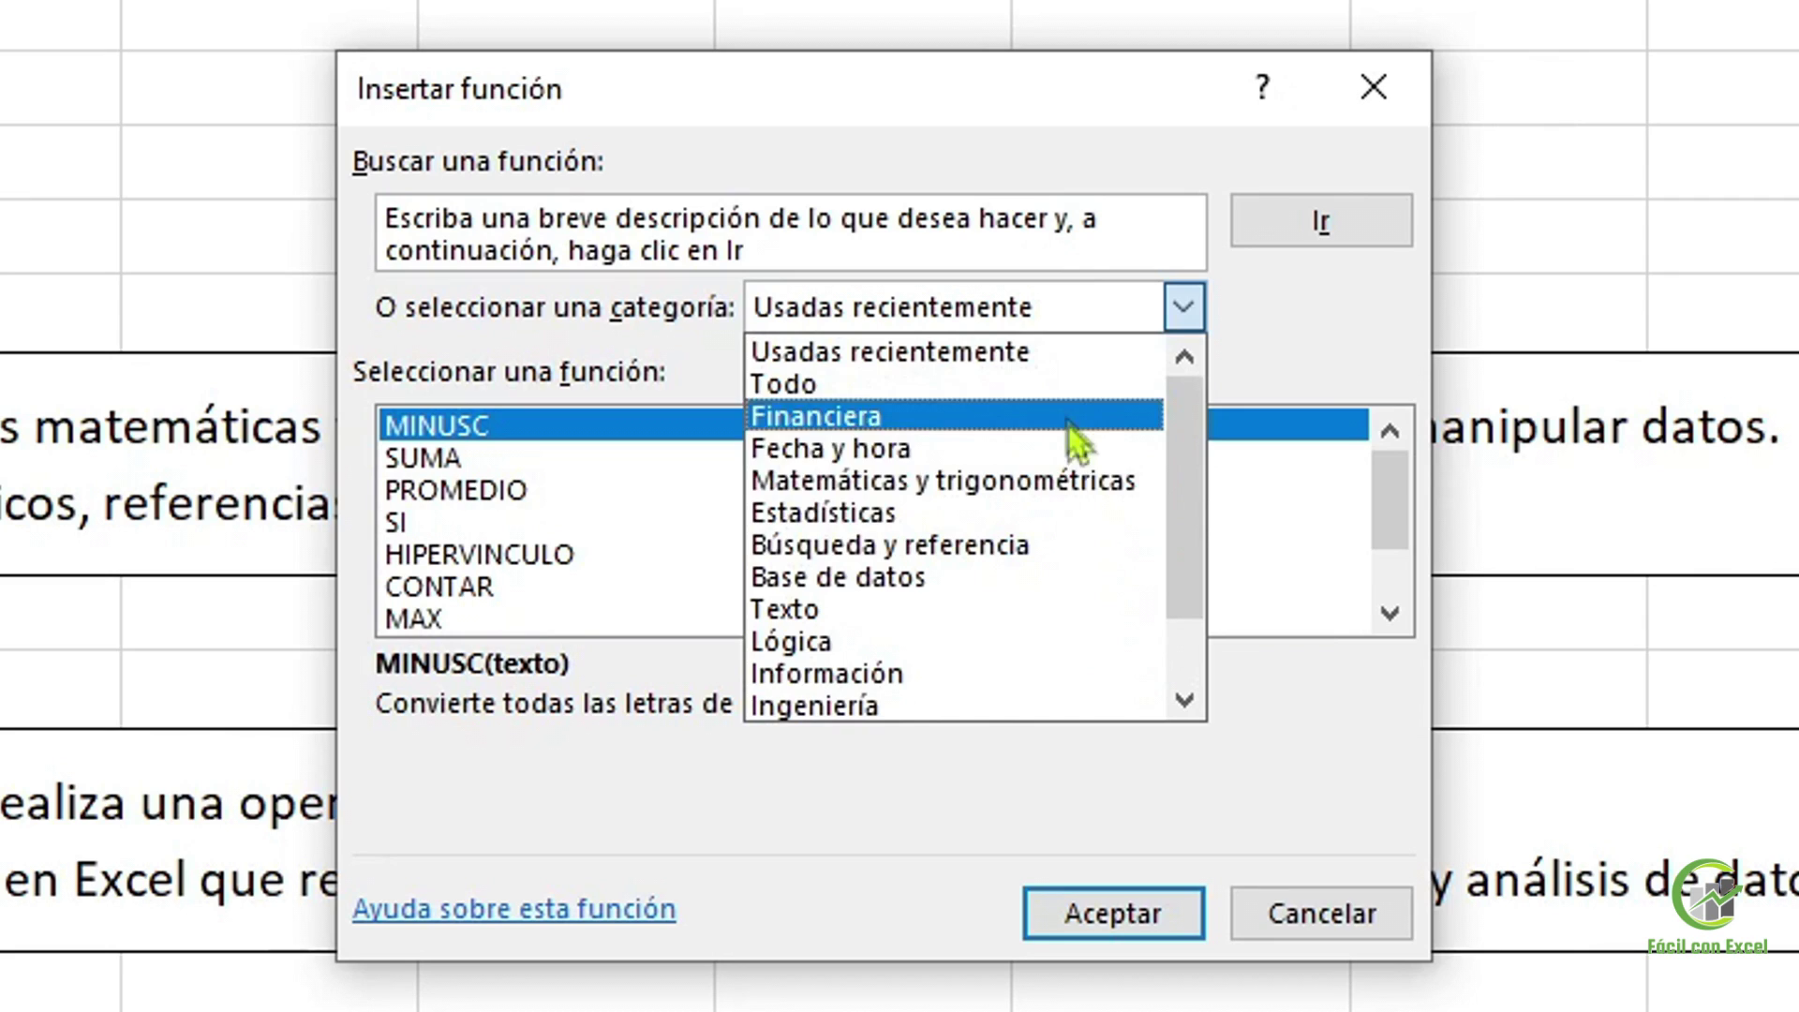
pyautogui.click(510, 588)
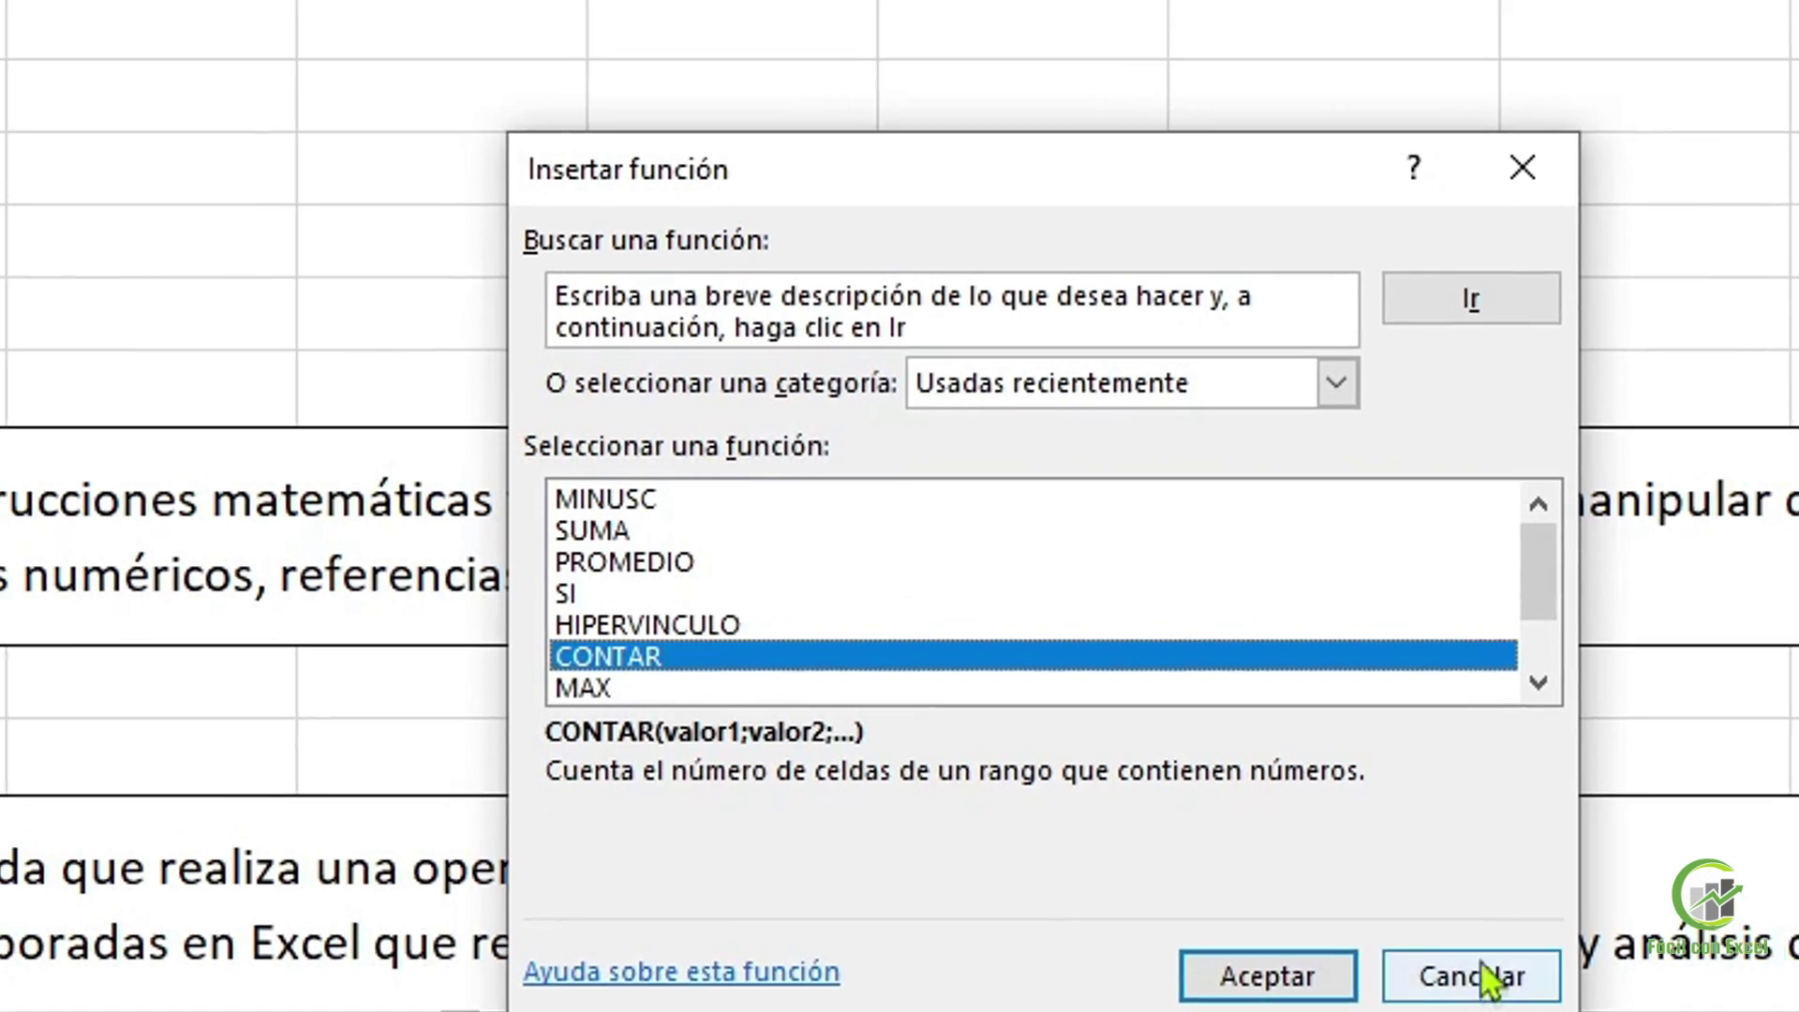
pyautogui.click(1490, 976)
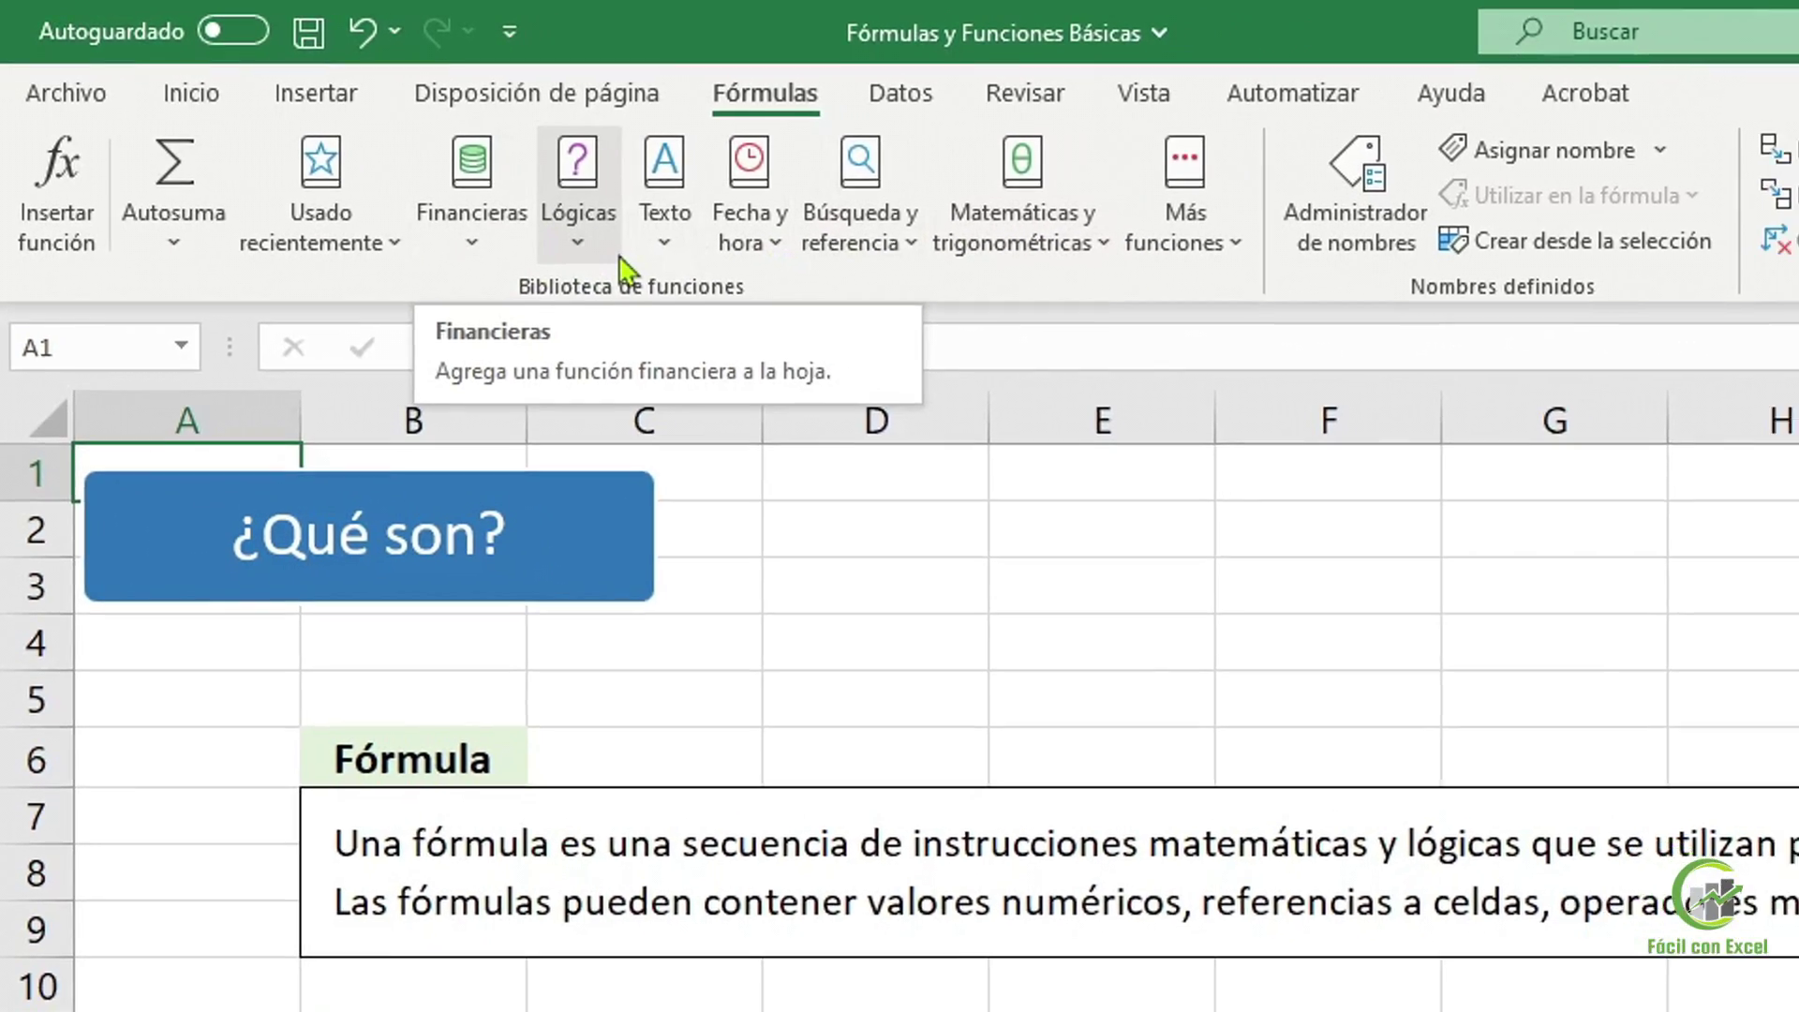
# Look through the functions offered in the Lógicas category of the function library
pyautogui.click(645, 263)
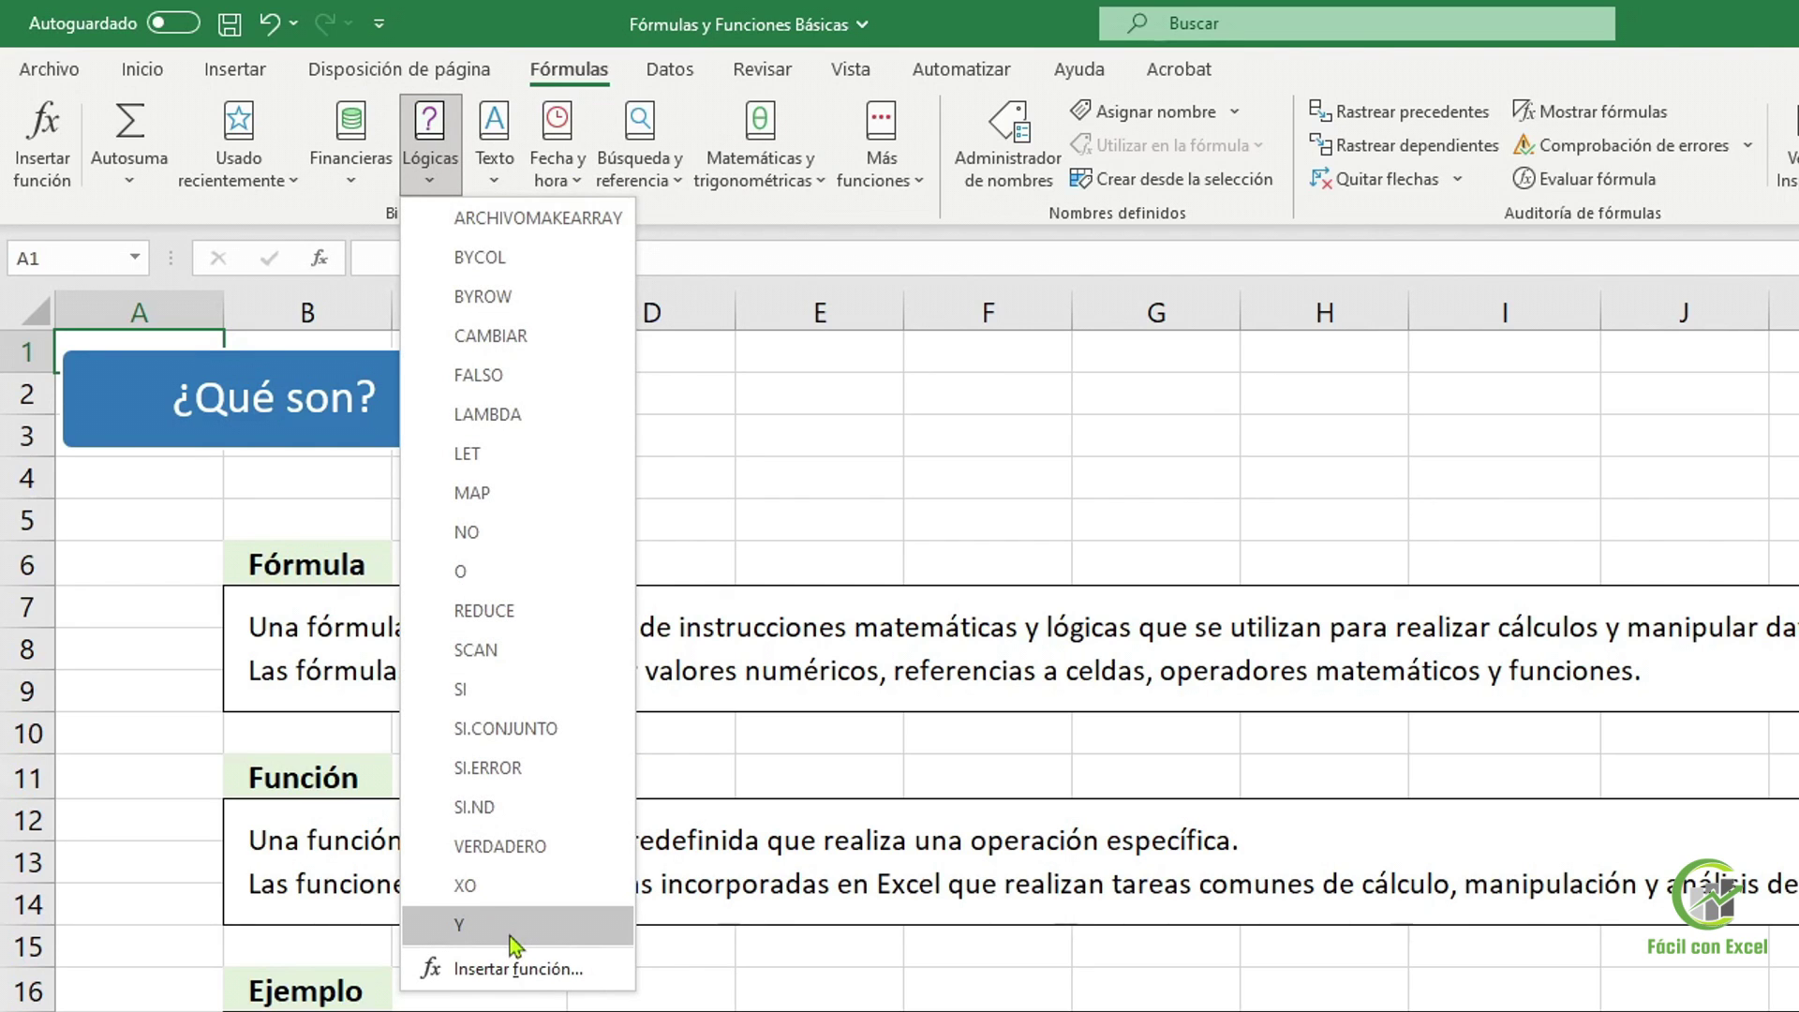
pyautogui.click(640, 150)
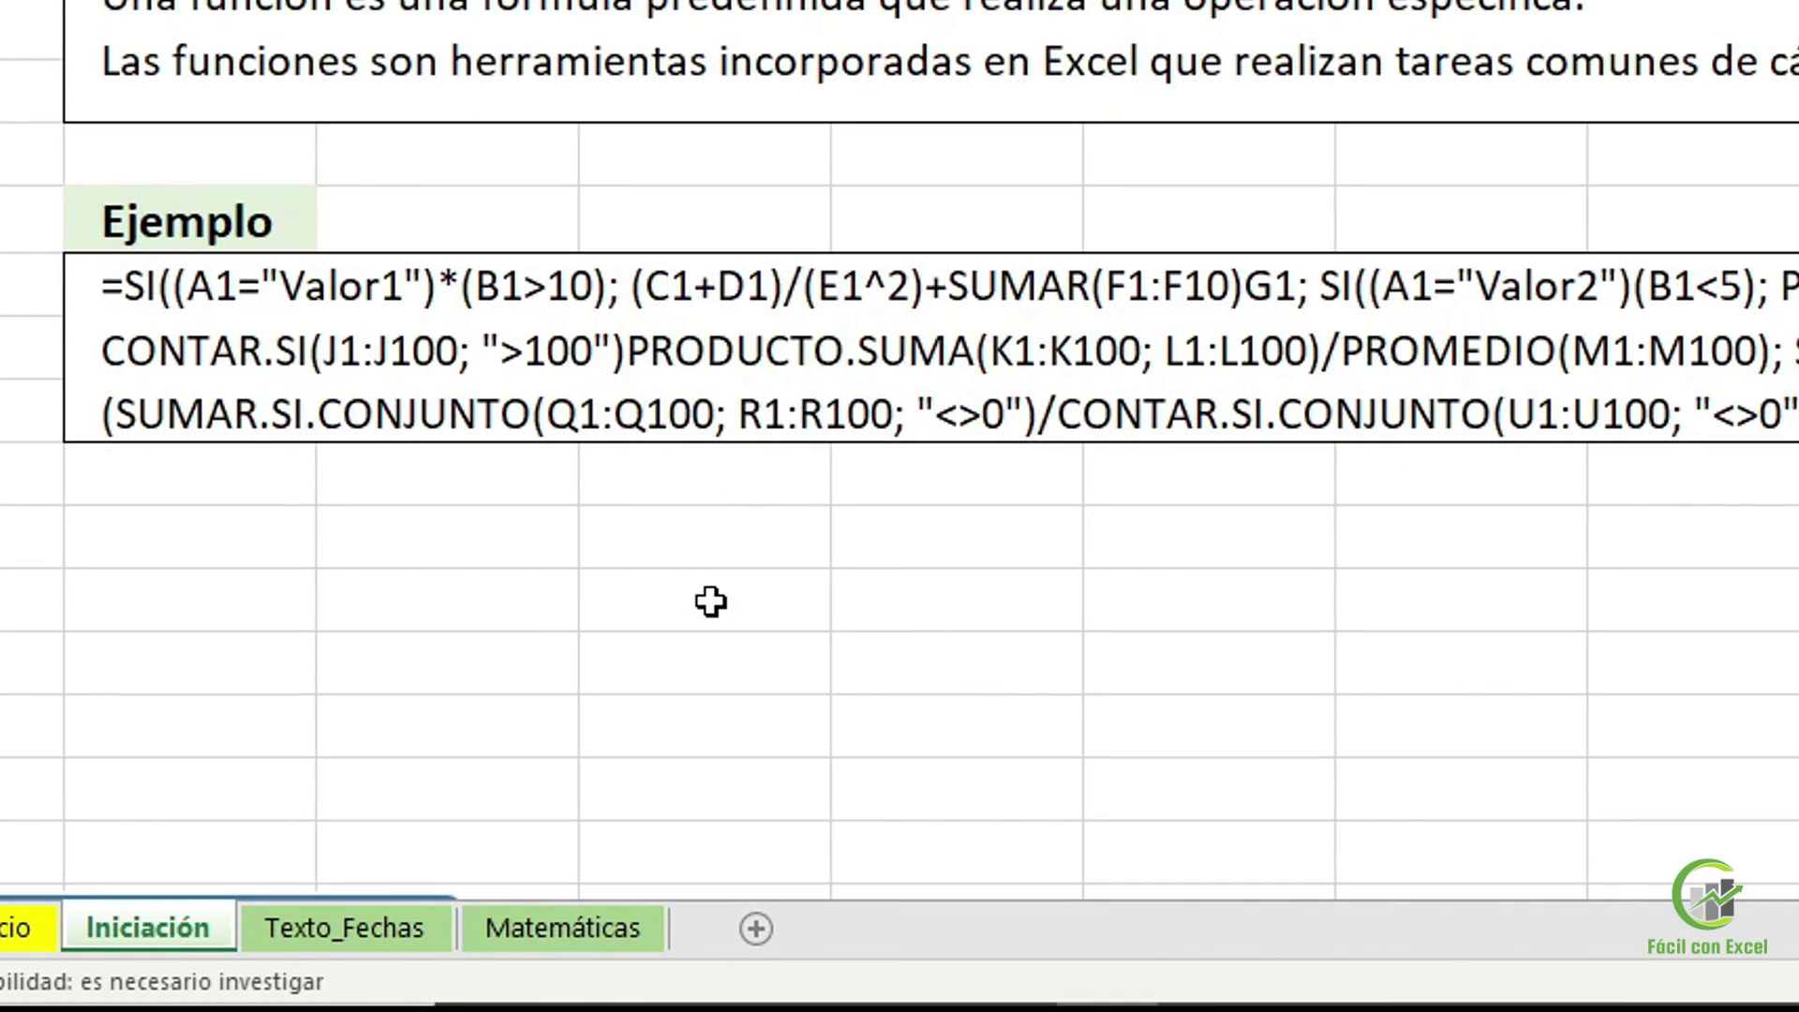
# Try starting a SUMA formula in empty cell D22 below the Ejemplo box, picking SUMA from the suggestions and calling Insertar función
pyautogui.click(710, 602)
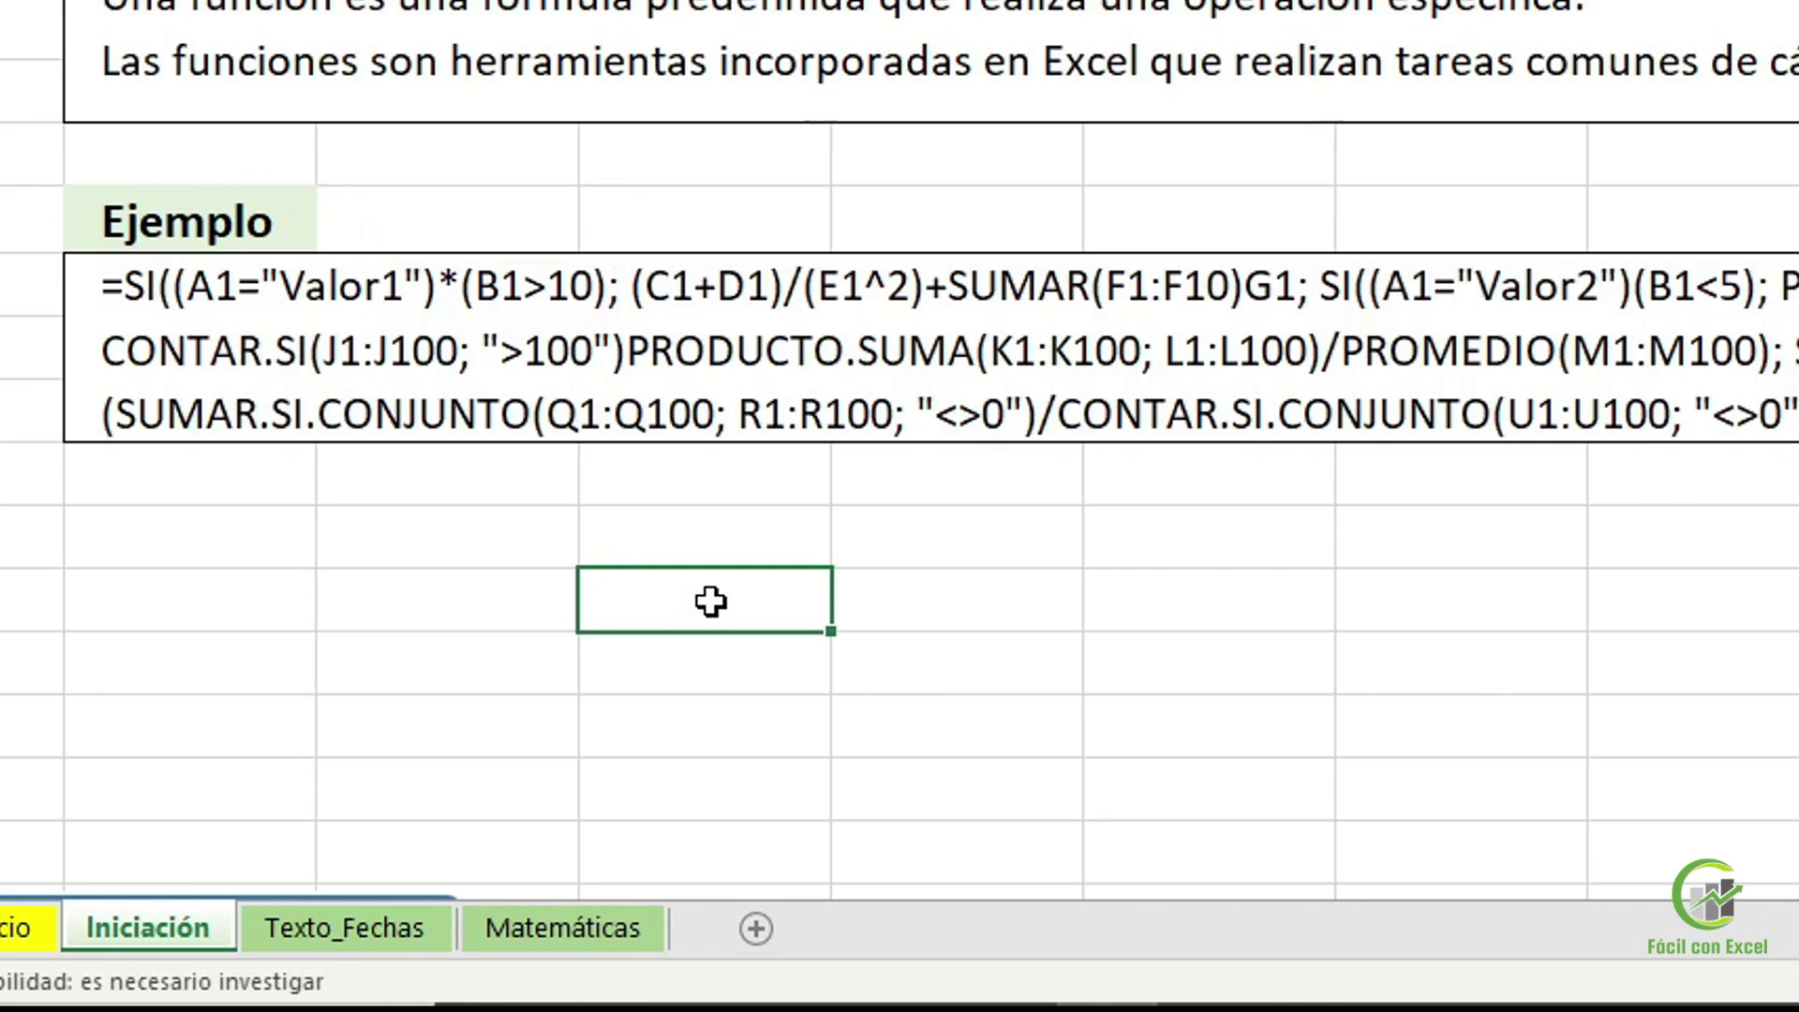
pyautogui.write('=')
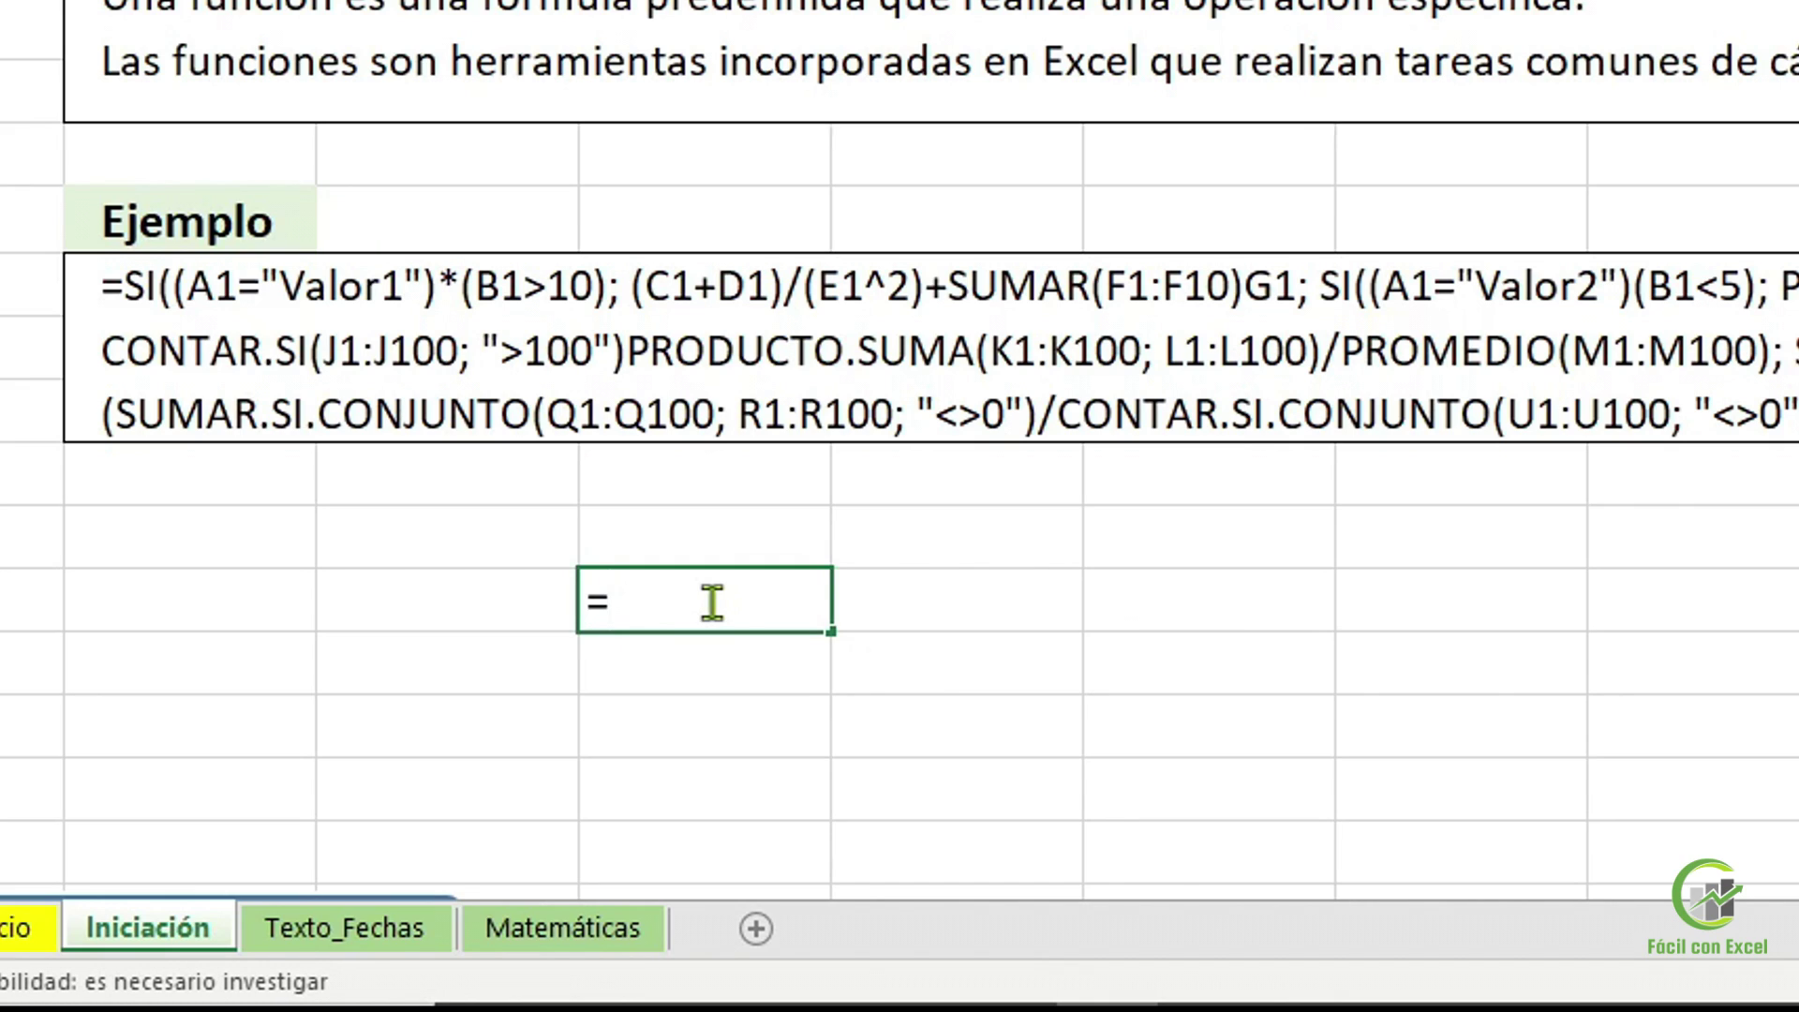
pyautogui.write('suma')
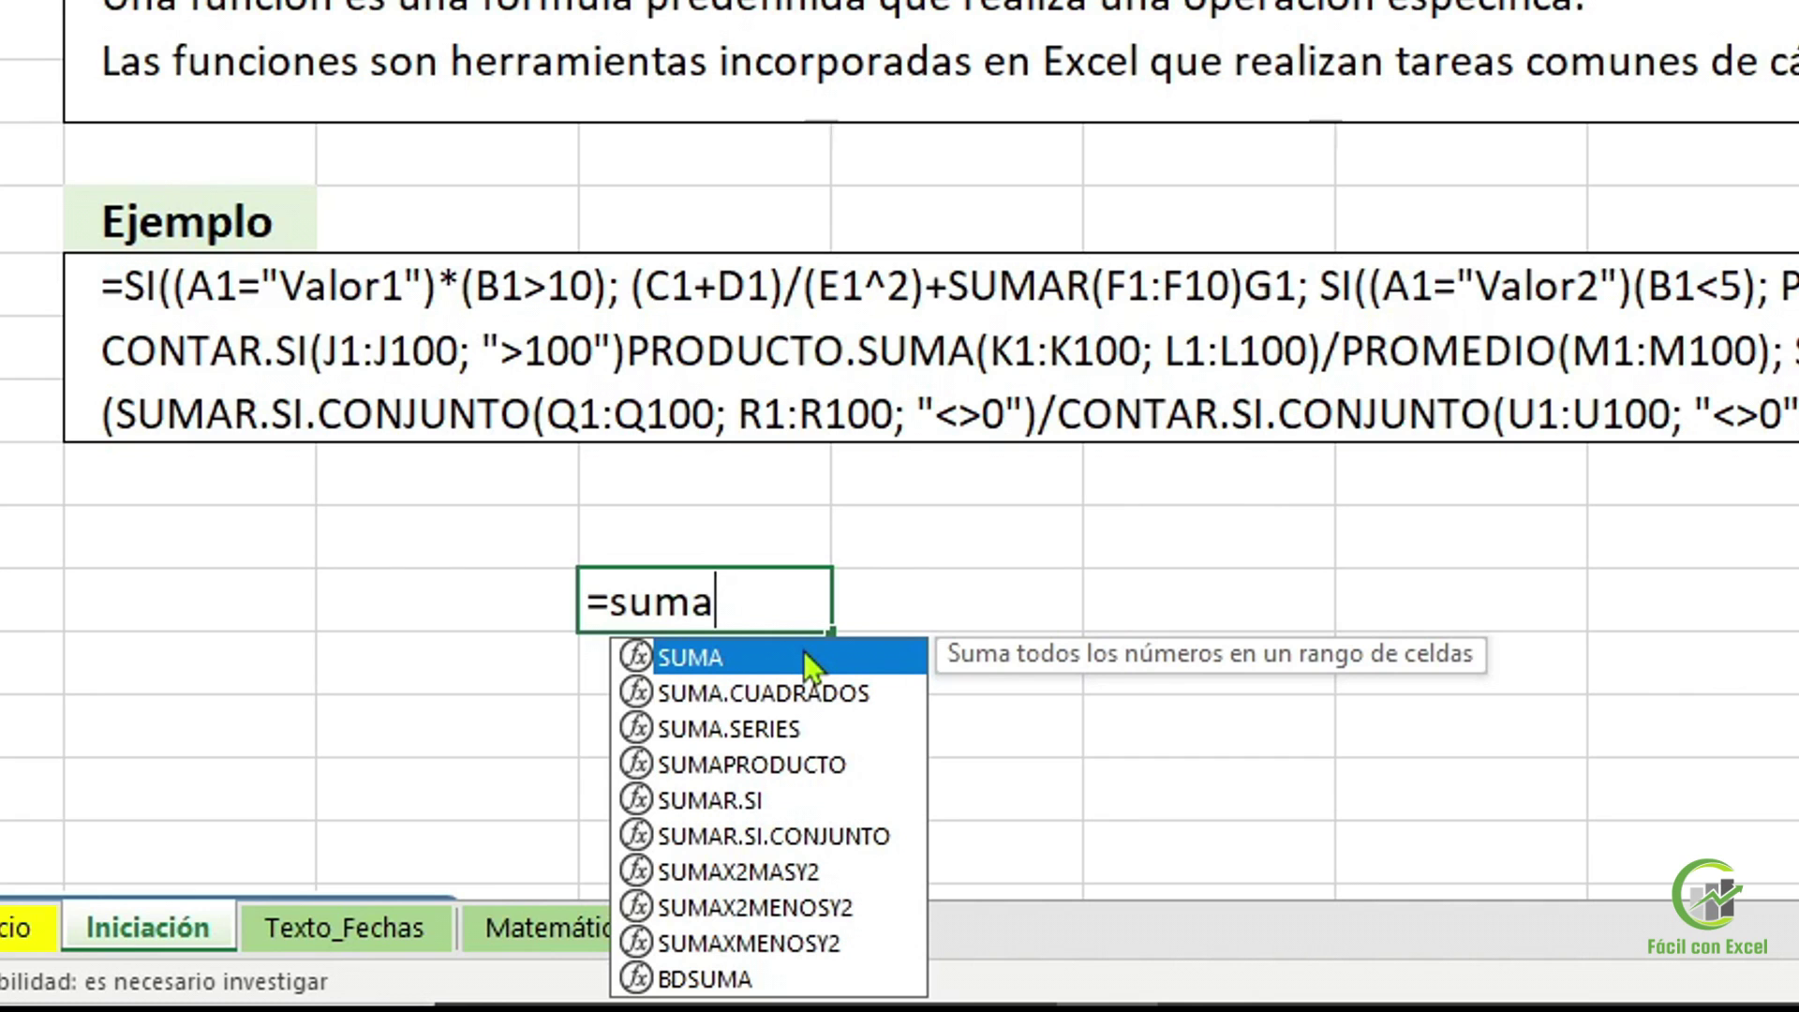
pyautogui.doubleClick(802, 656)
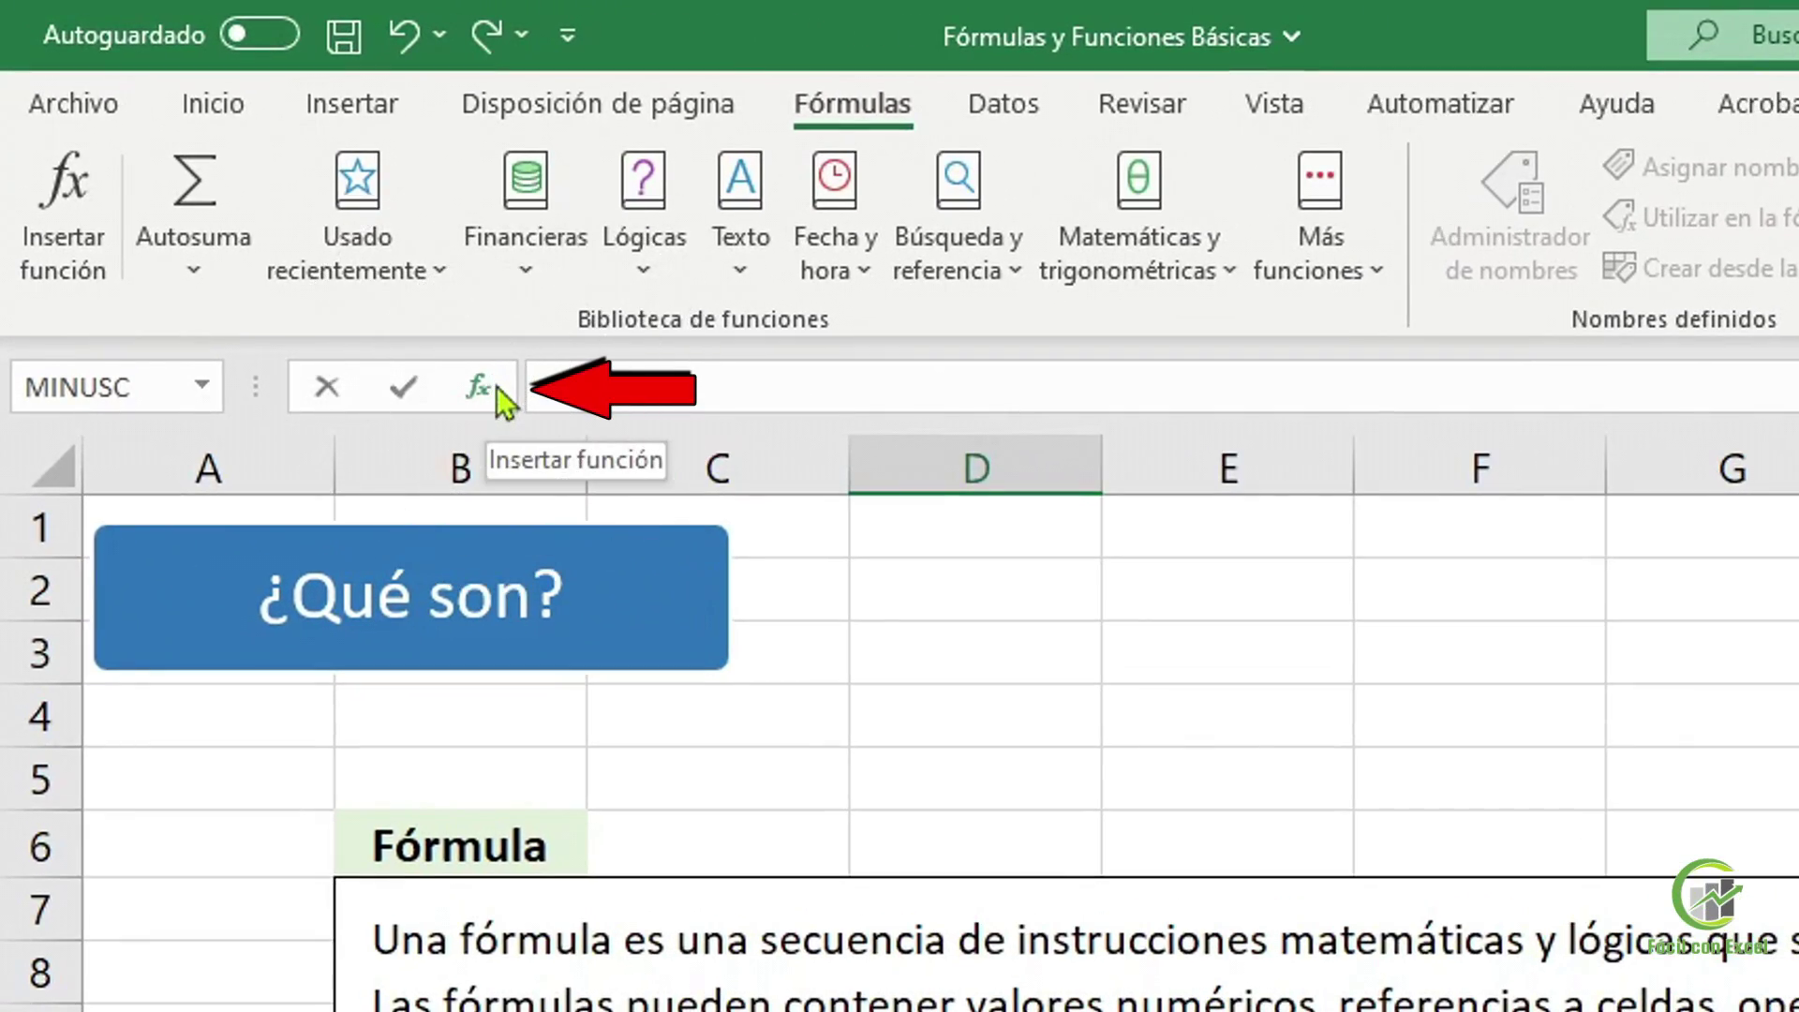
pyautogui.click(497, 387)
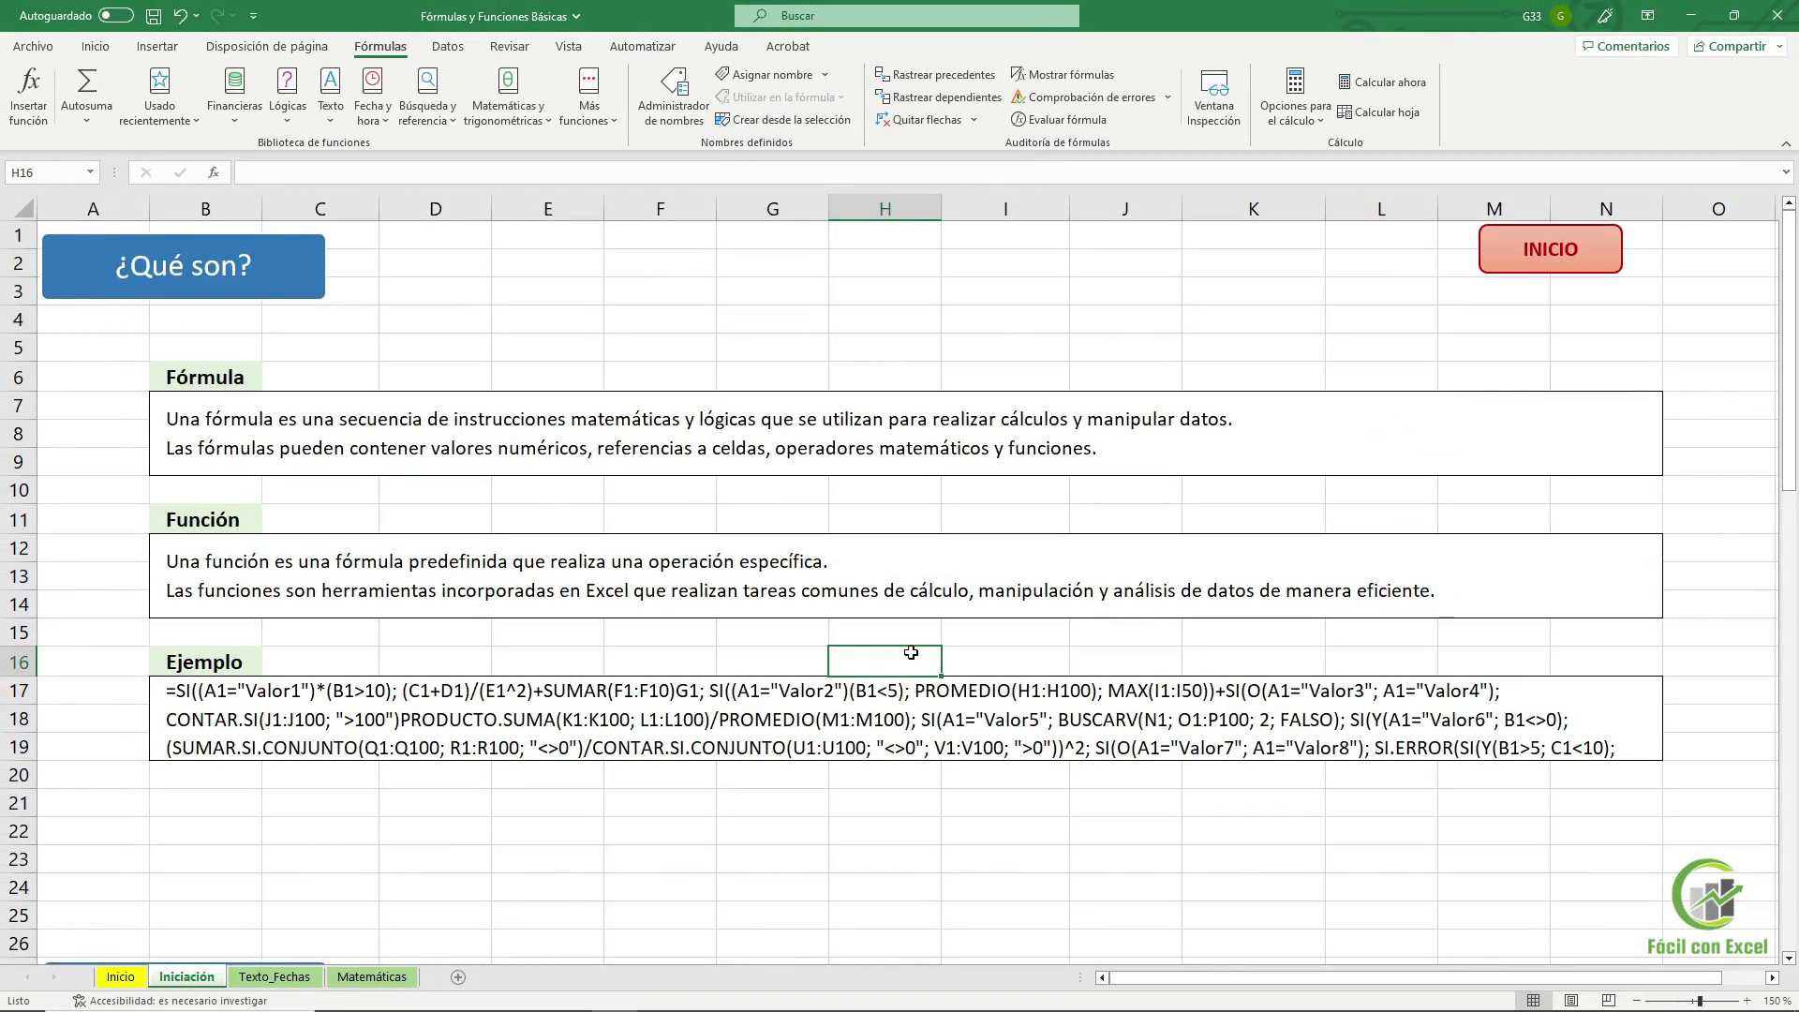
# In the Tipos section, enter the formula +50+50 in cell E33 beside Números and check it in the formula bar
pyautogui.click(549, 320)
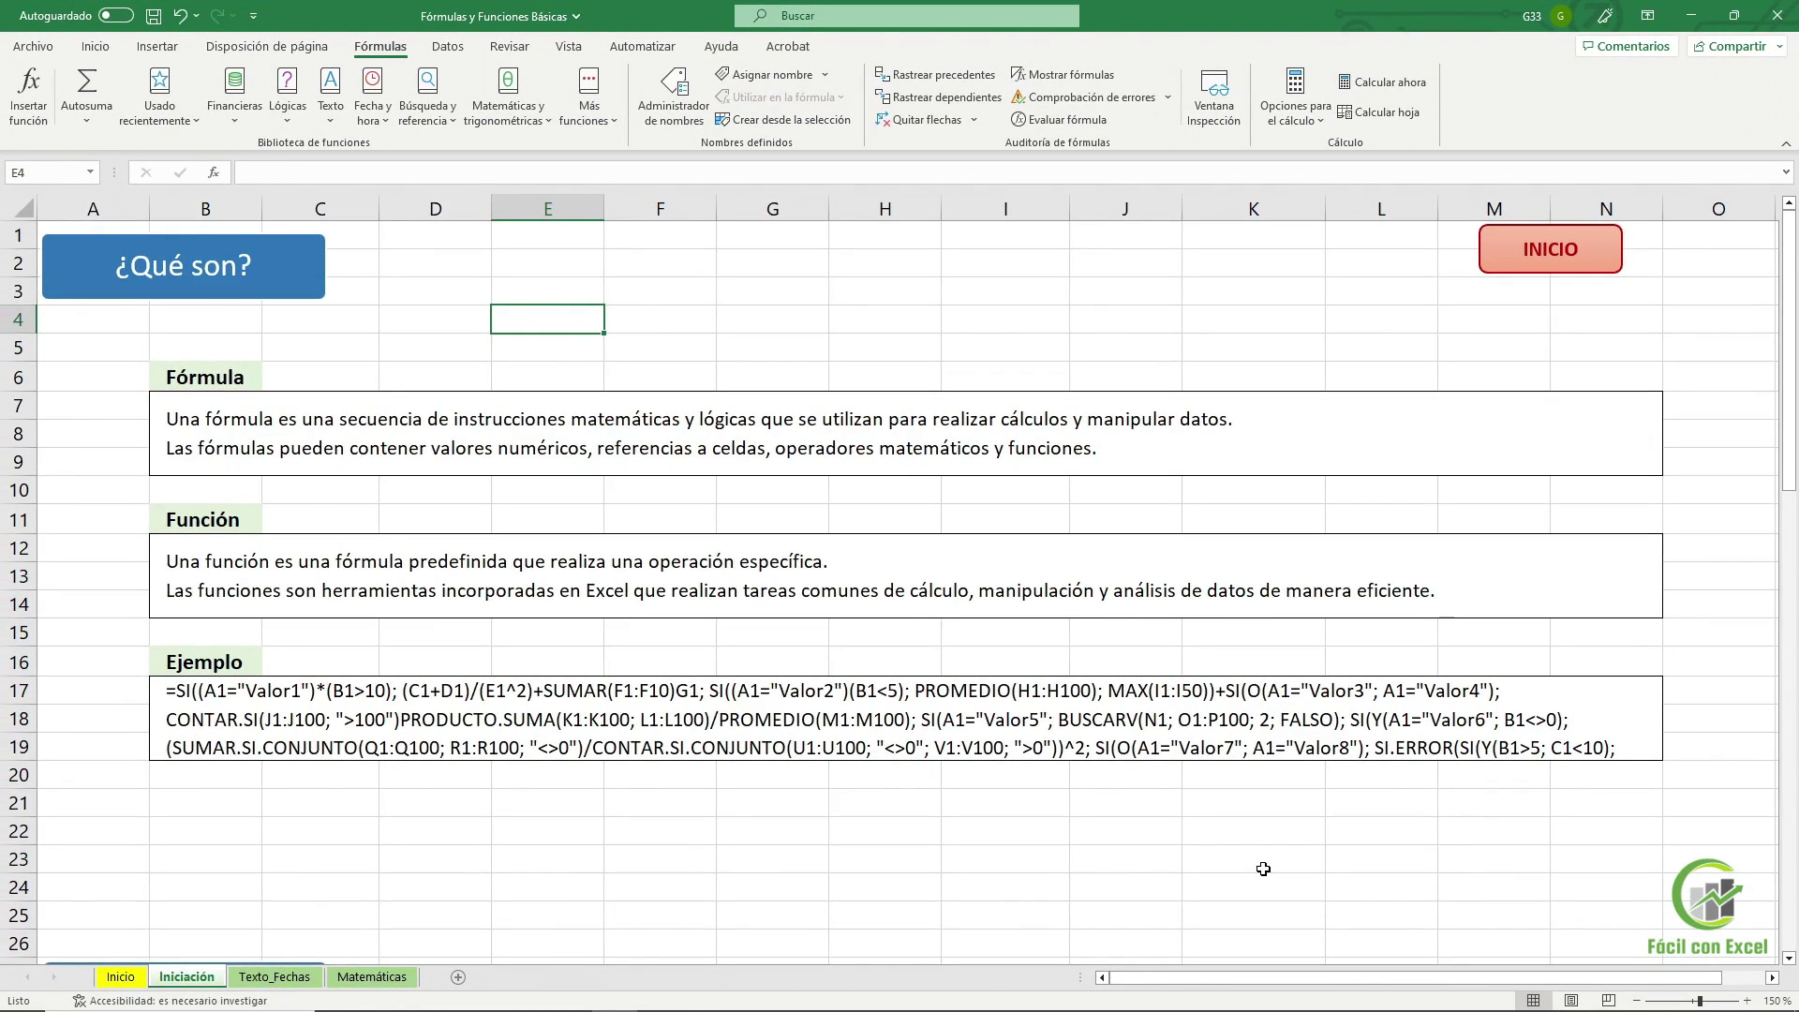
pyautogui.press('pagedown')
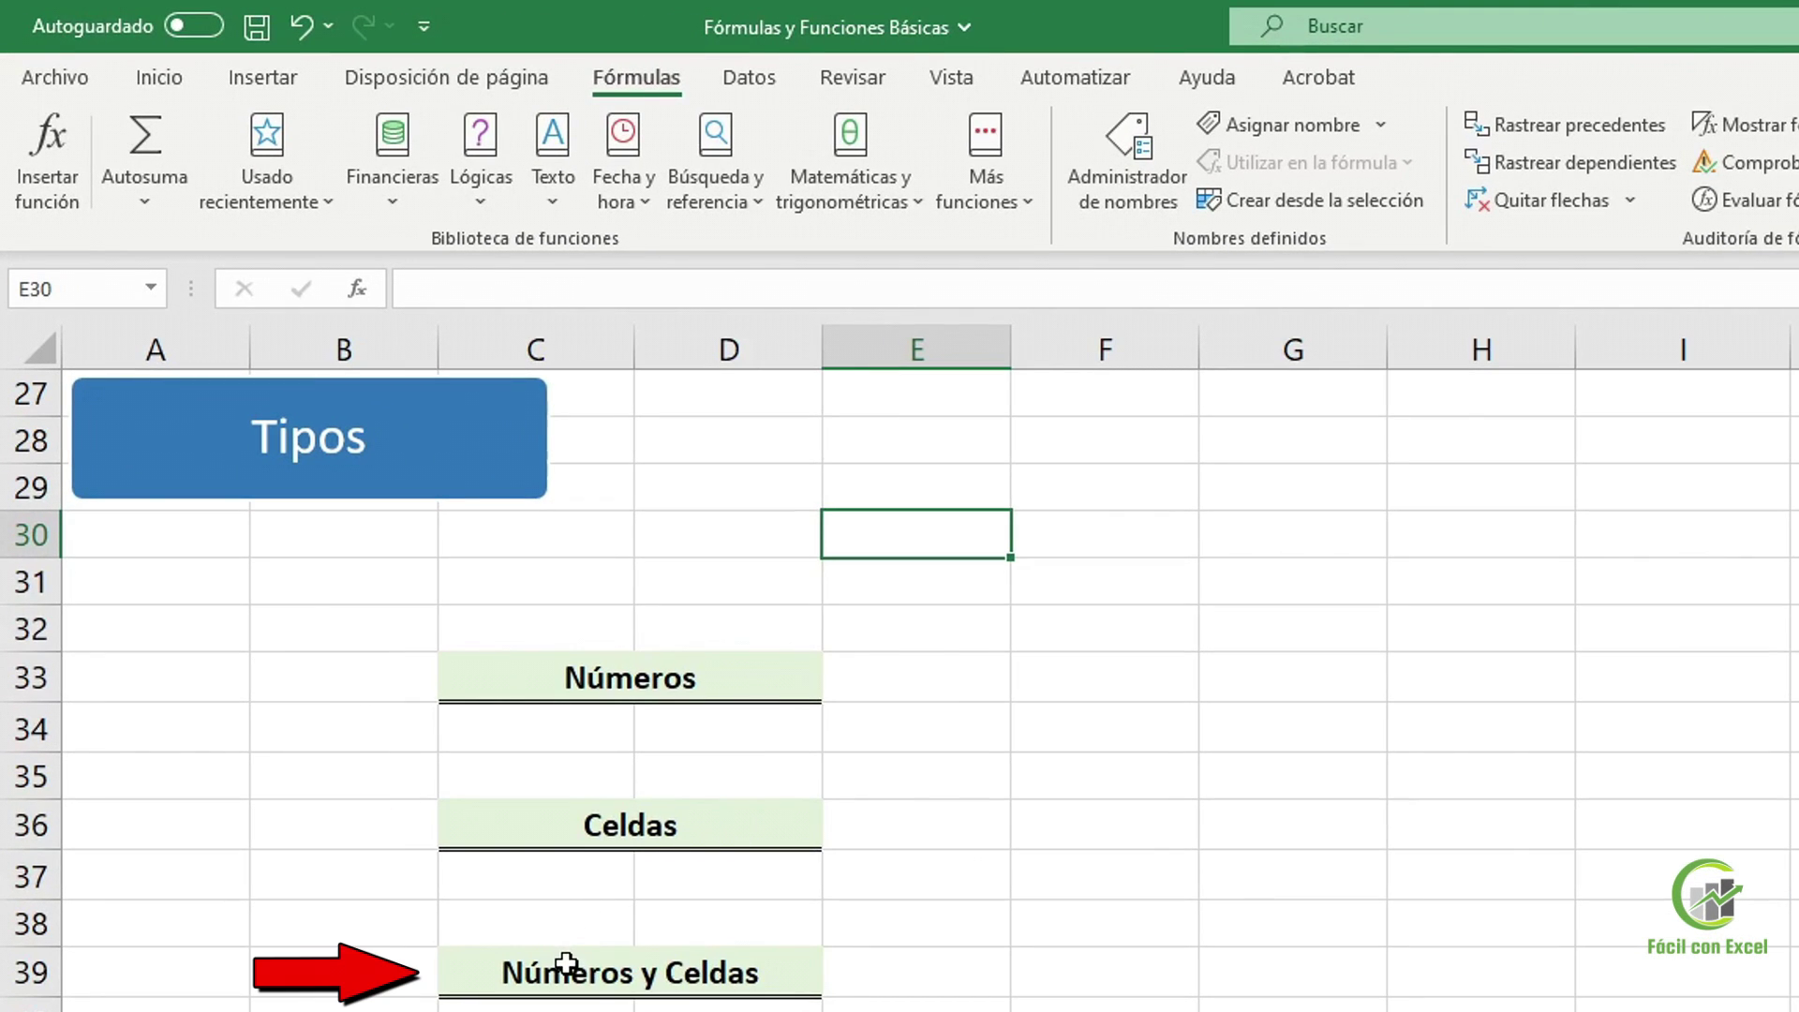
pyautogui.click(941, 676)
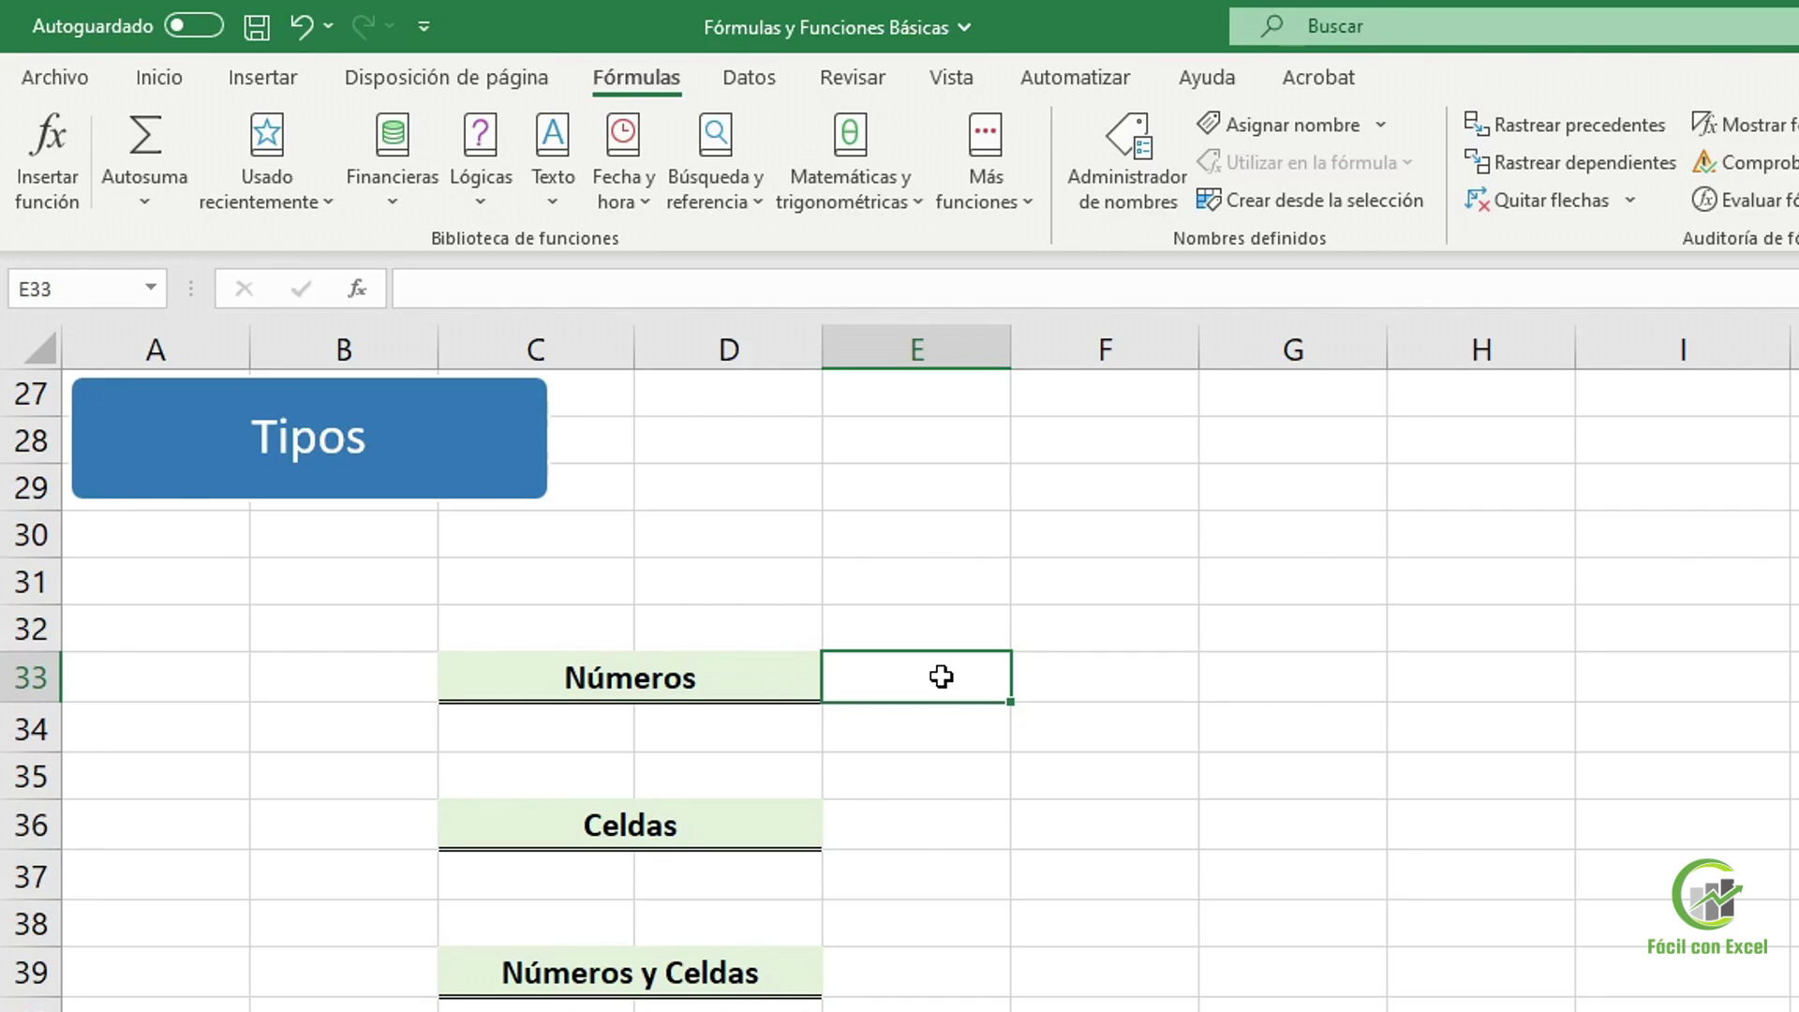
pyautogui.write('=')
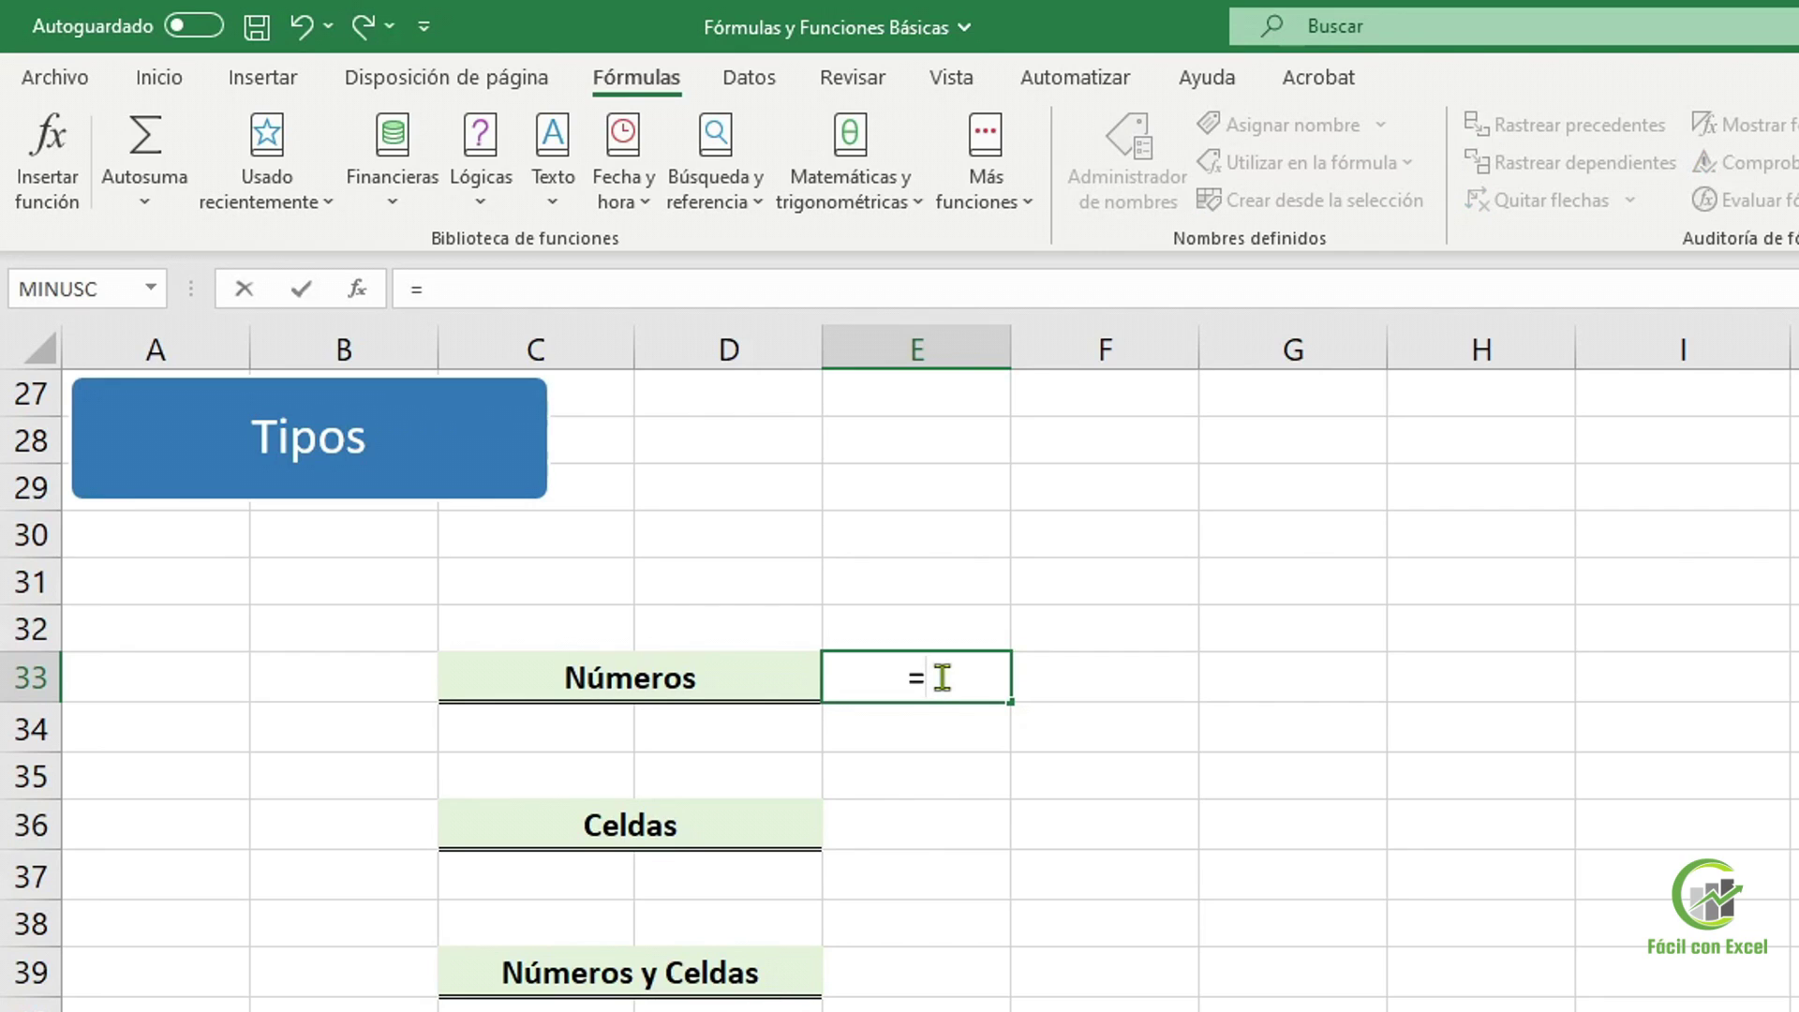
pyautogui.press('BackSpace')
pyautogui.write('+50+50')
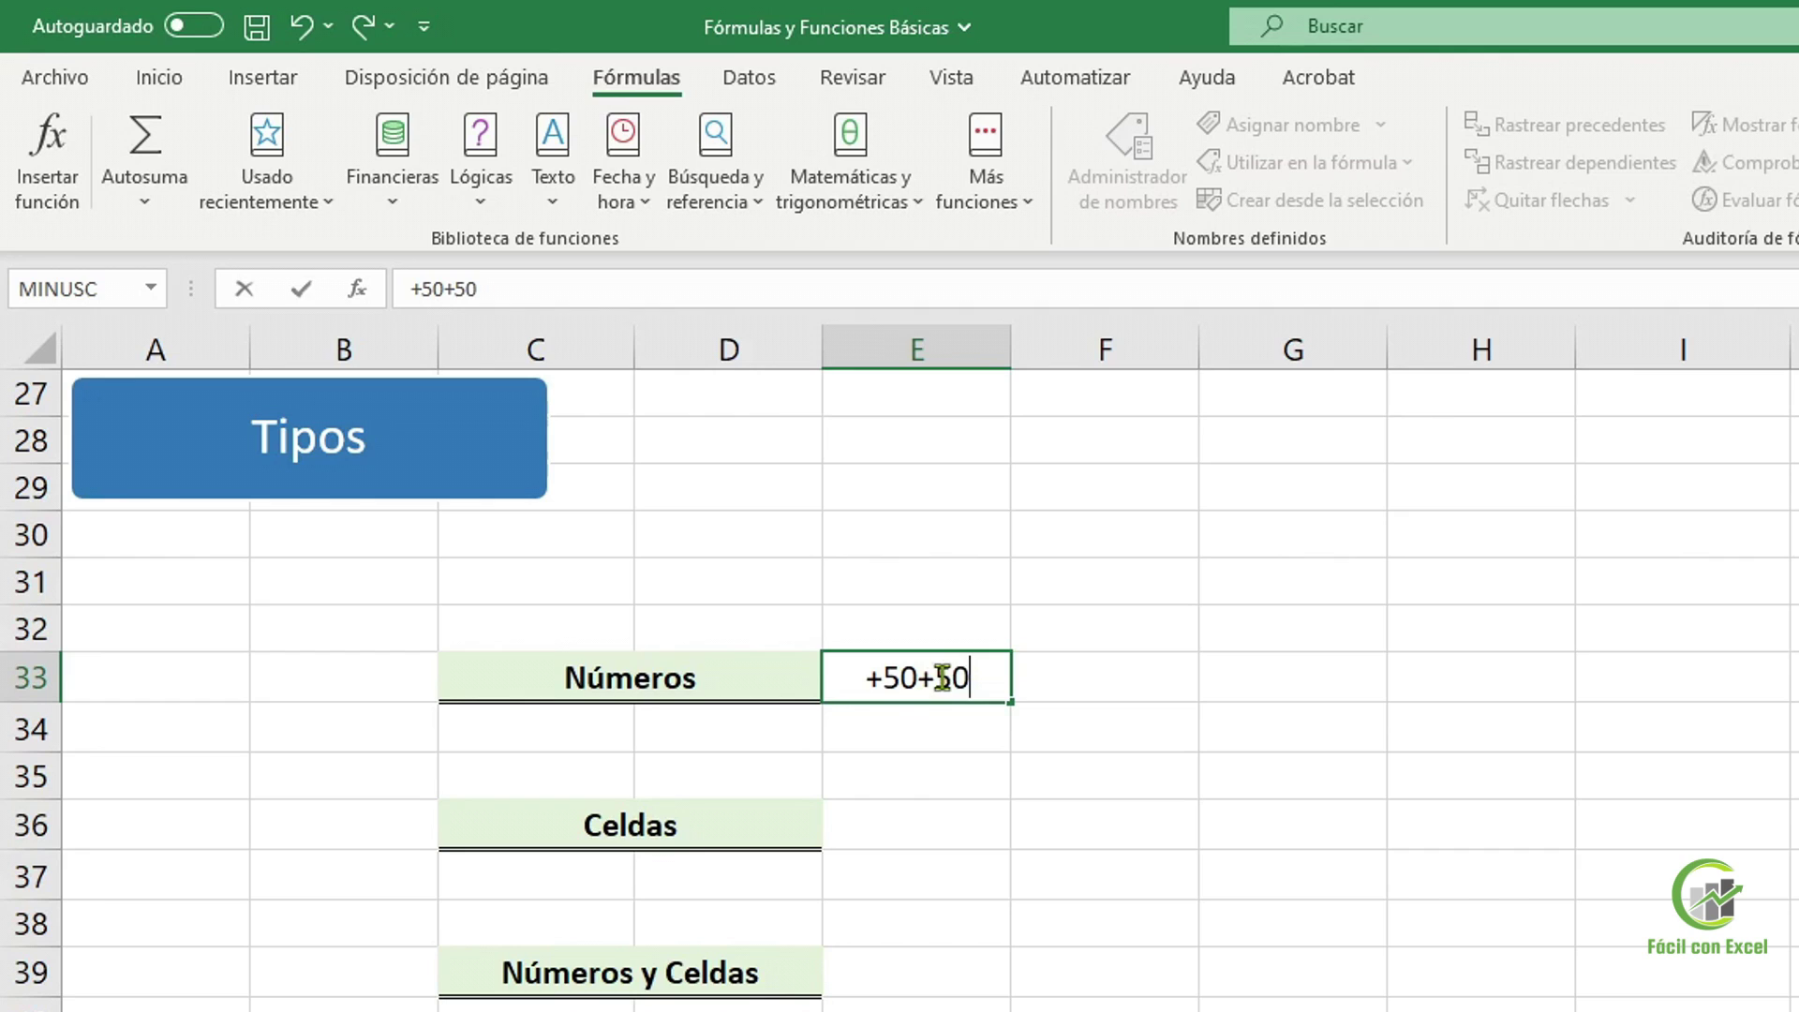
pyautogui.press('Return')
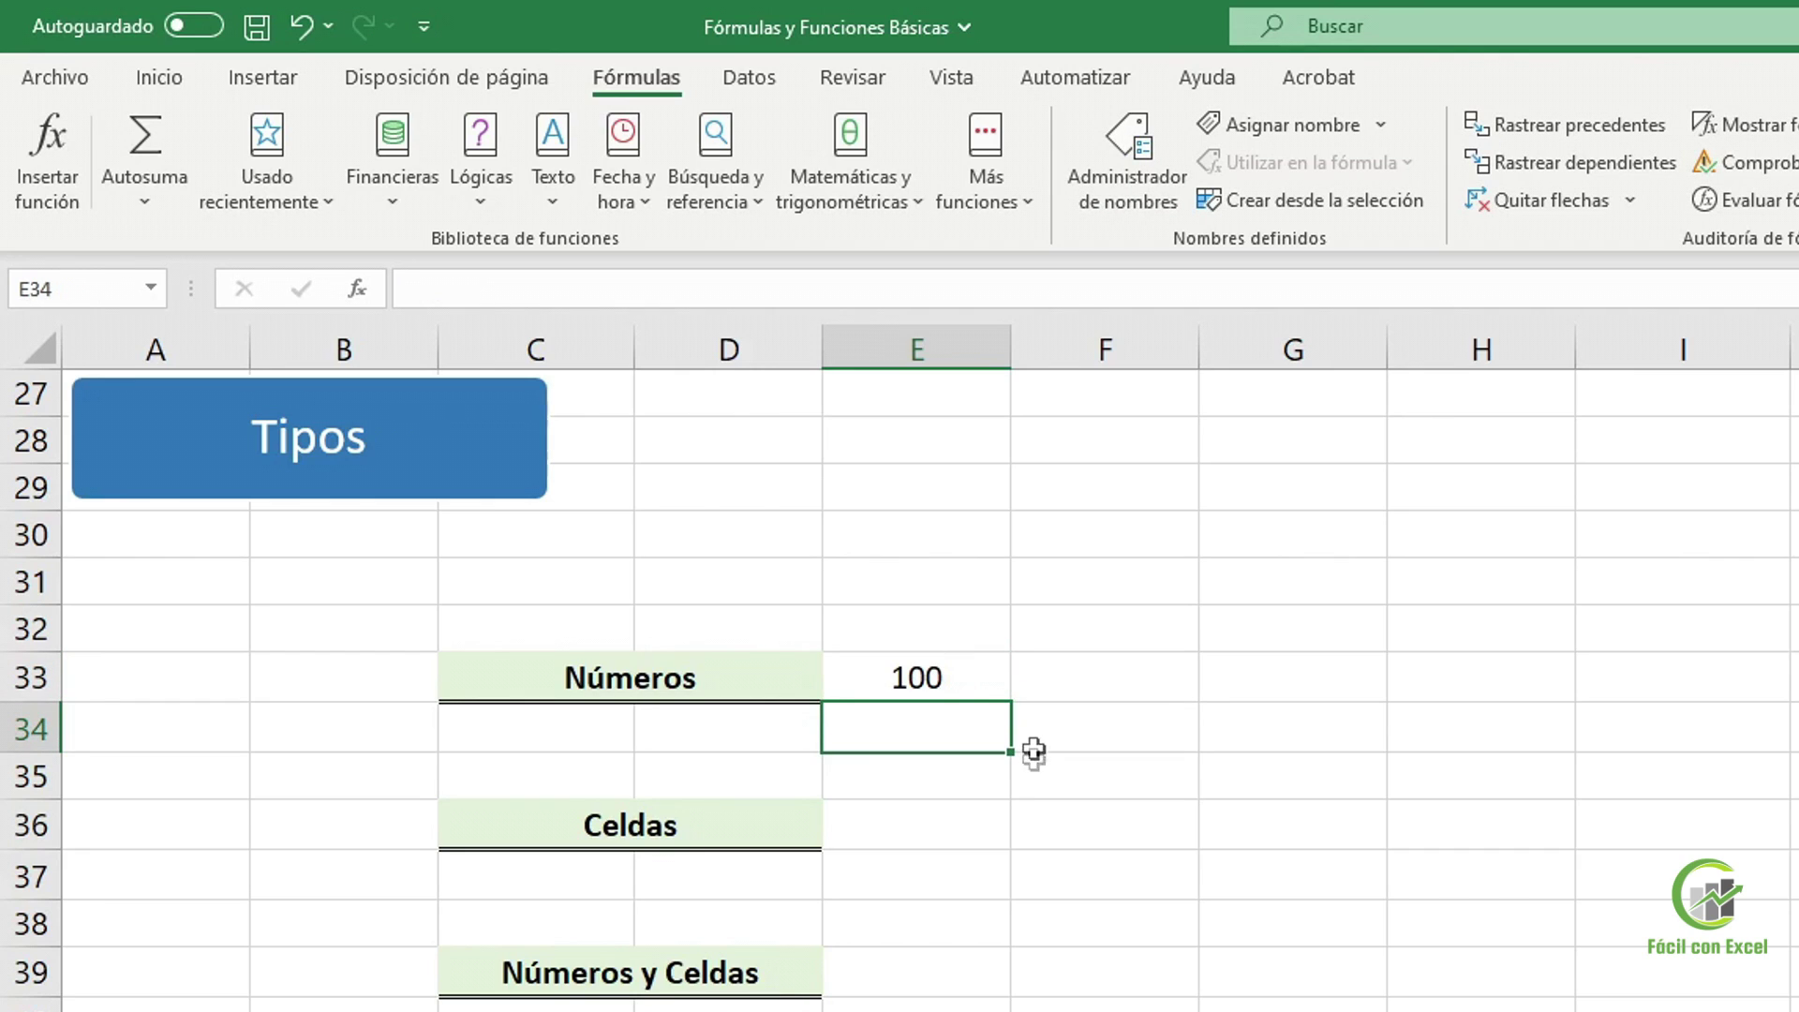
pyautogui.click(1001, 669)
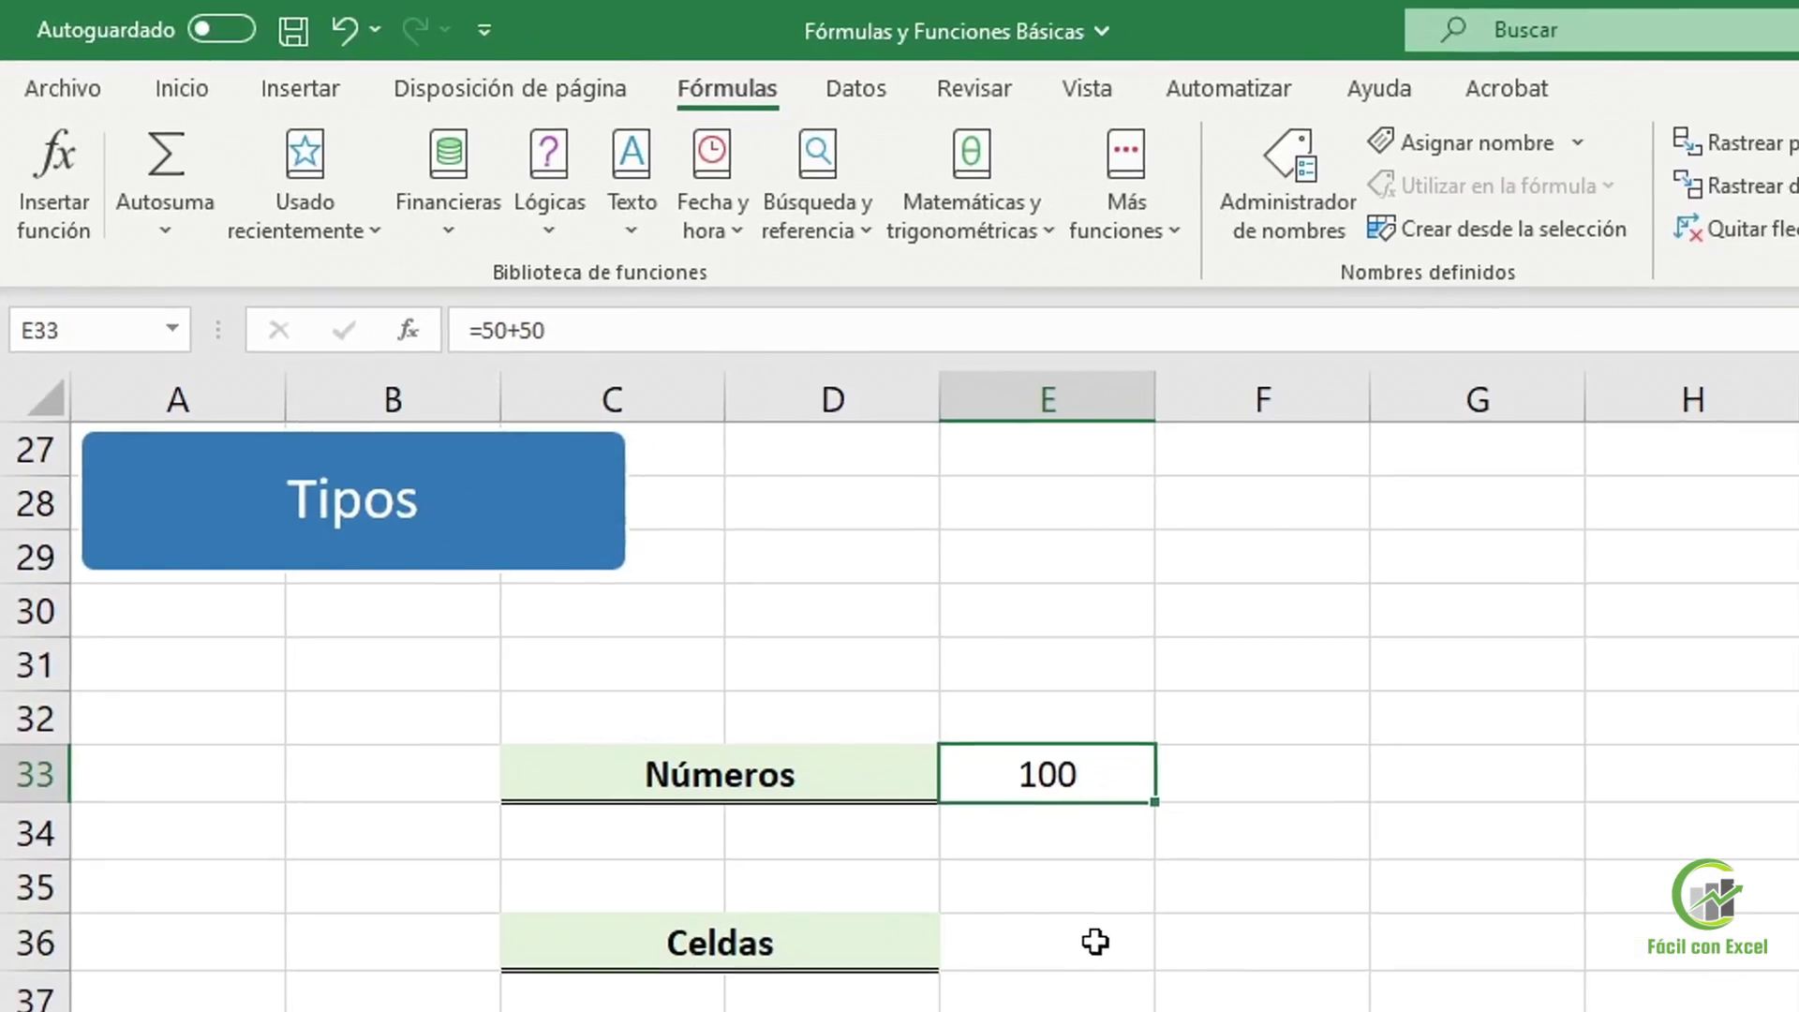
# Enter the formula =E33+L37 in cell E36 beside Celdas, adding the Números result and the Aleatorio entre value
pyautogui.click(1093, 940)
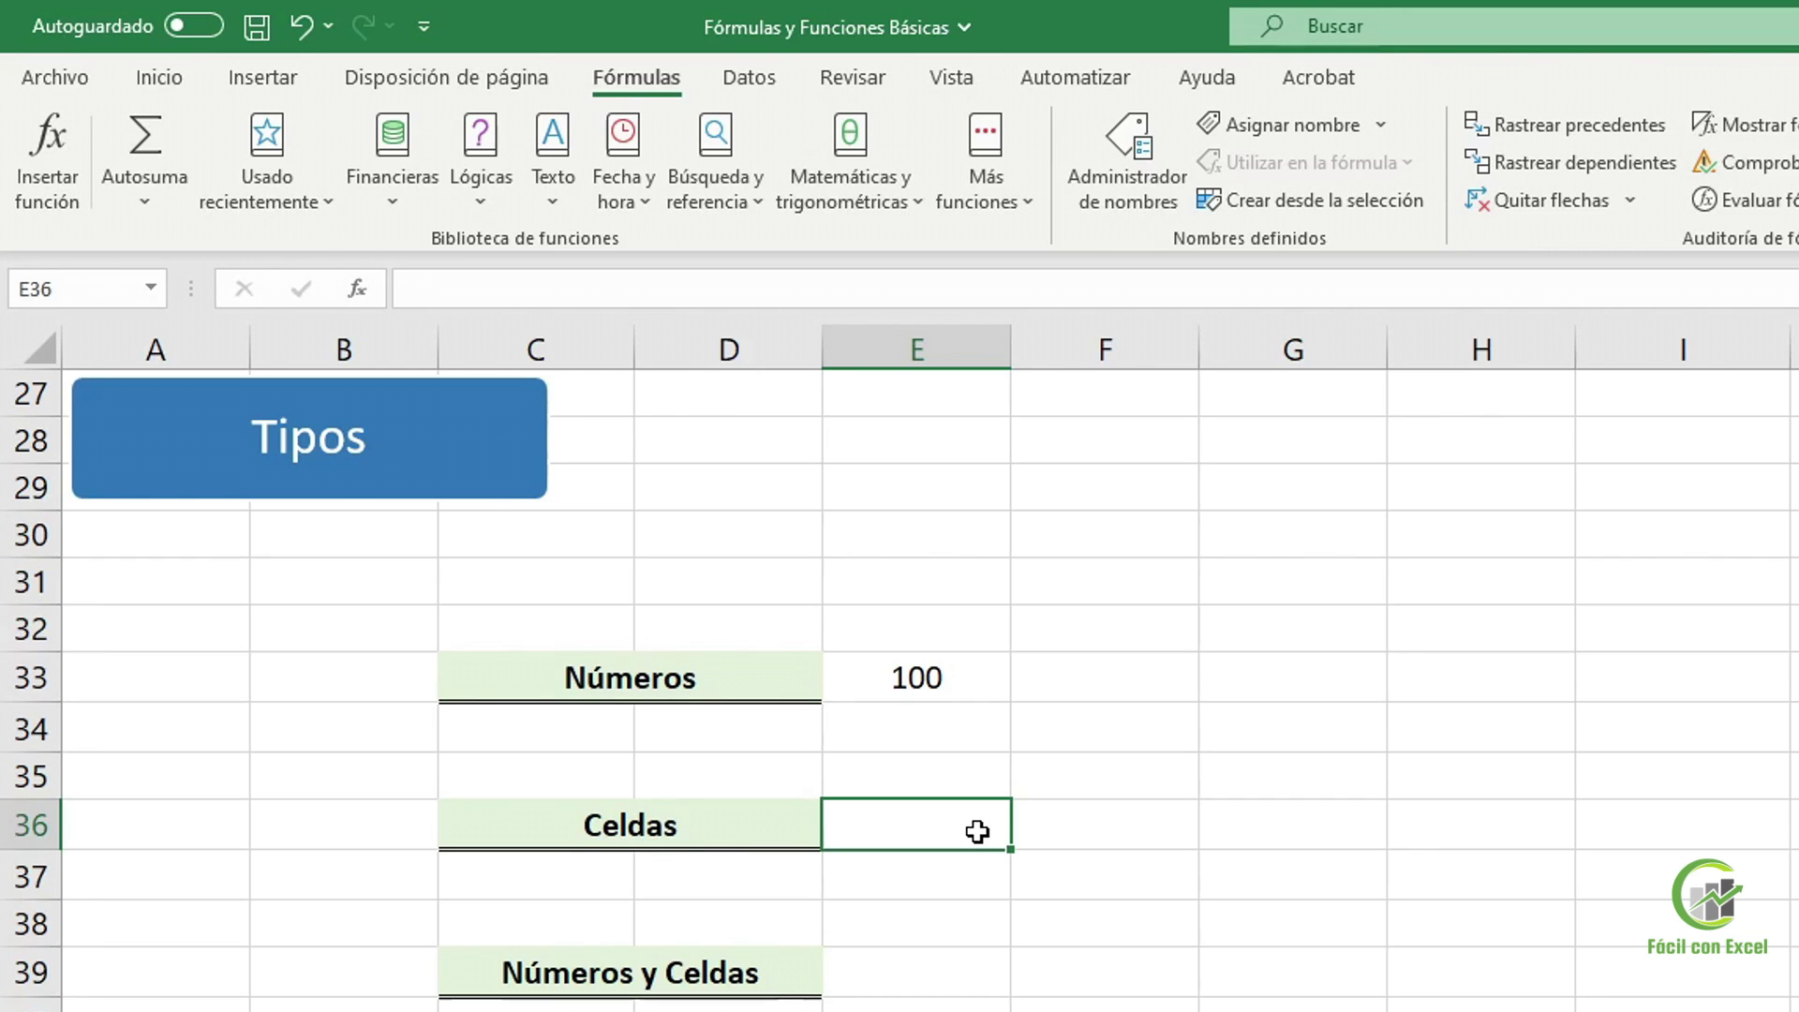
pyautogui.write('=')
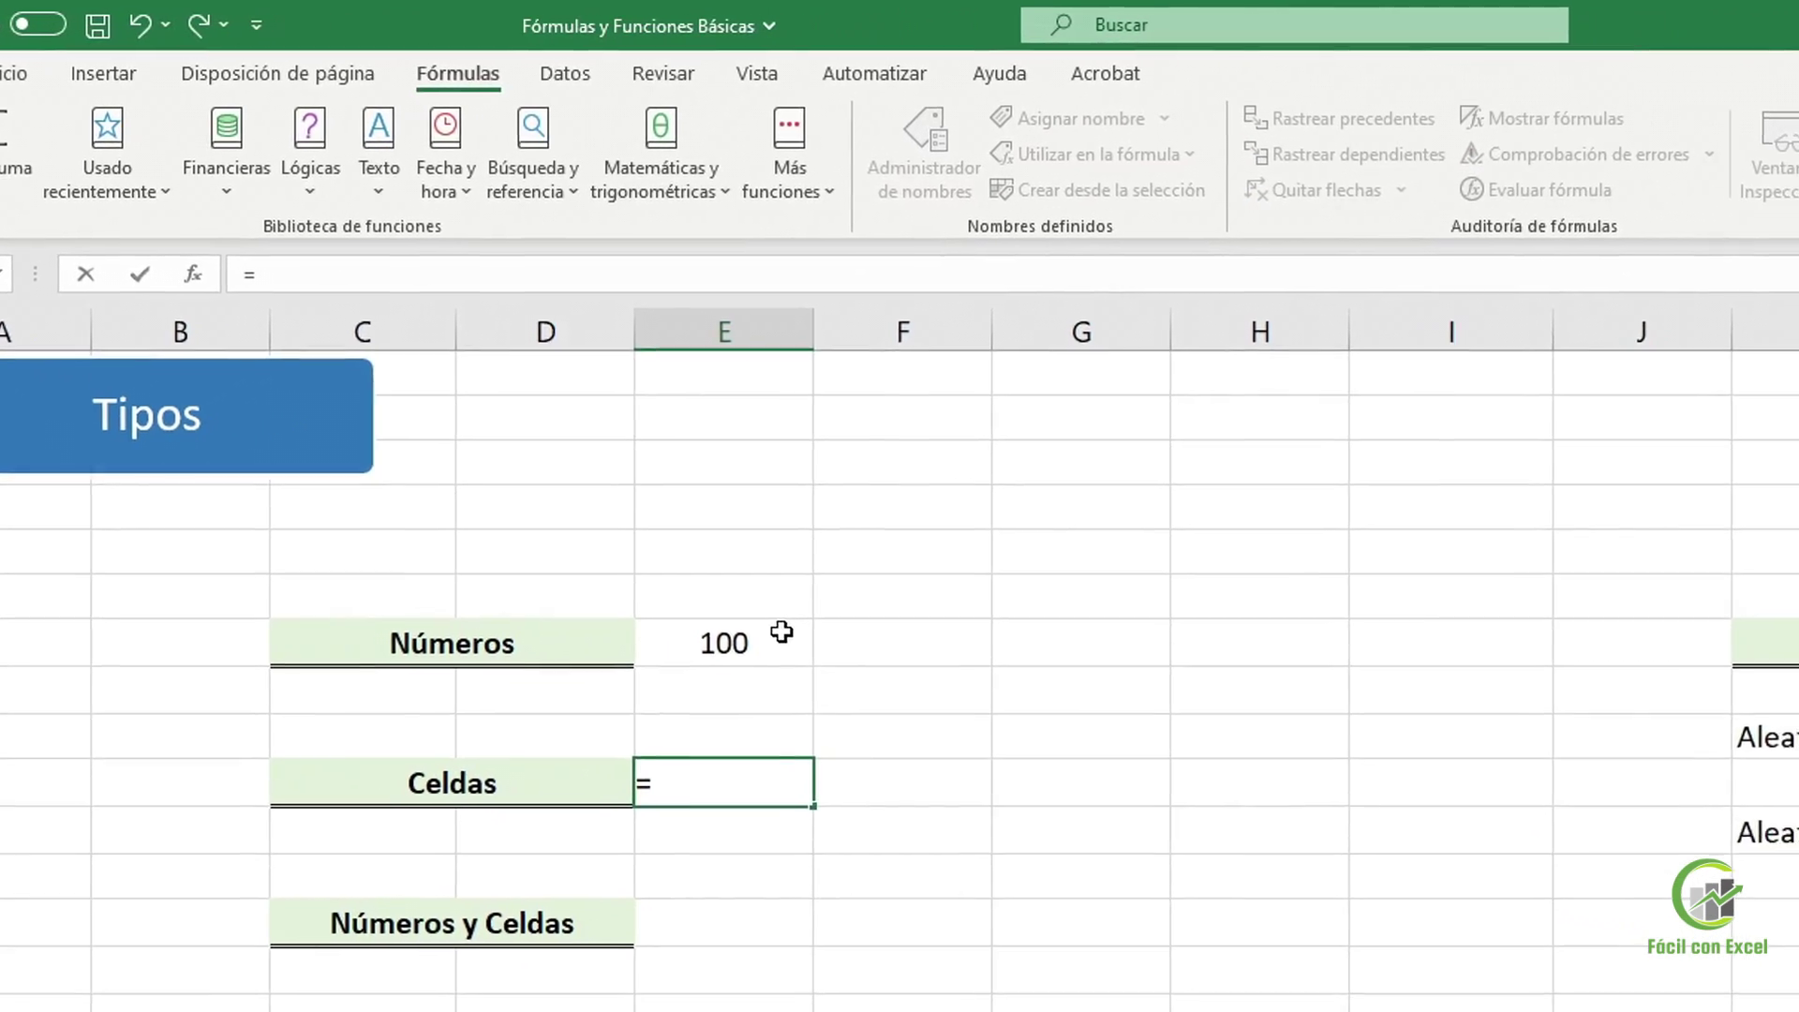
pyautogui.click(982, 675)
pyautogui.write('+')
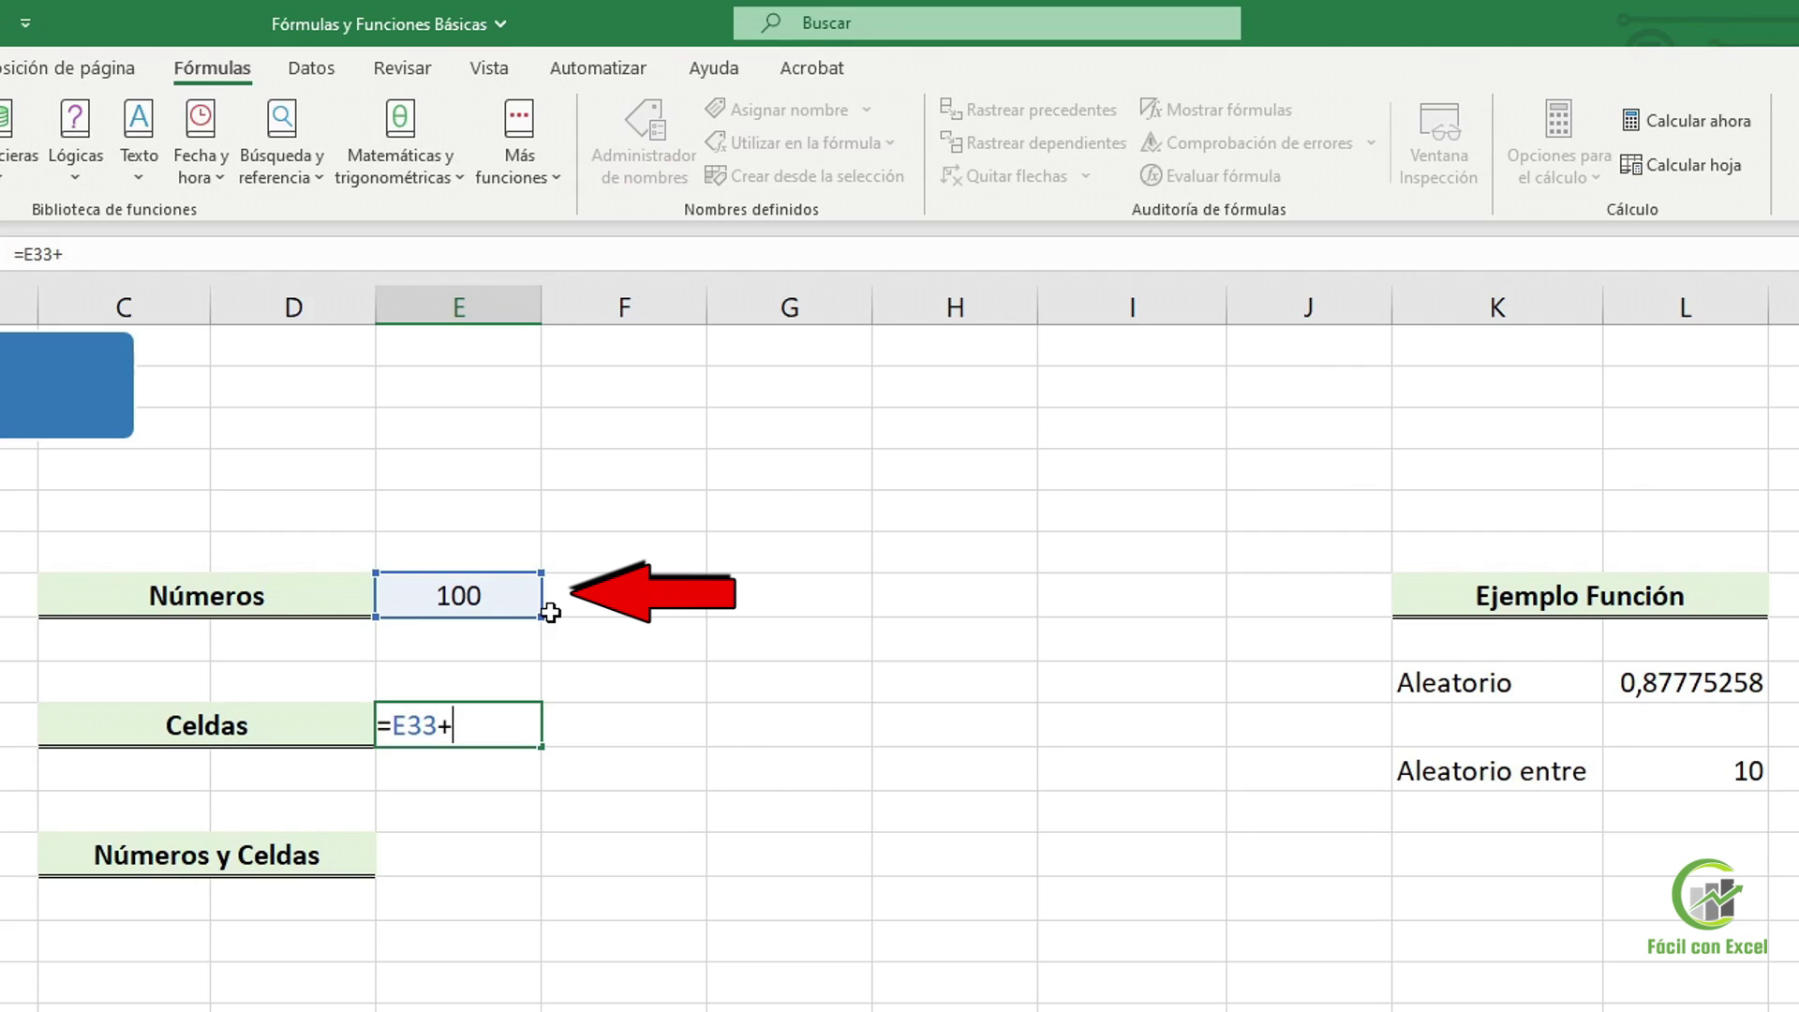
pyautogui.click(1687, 777)
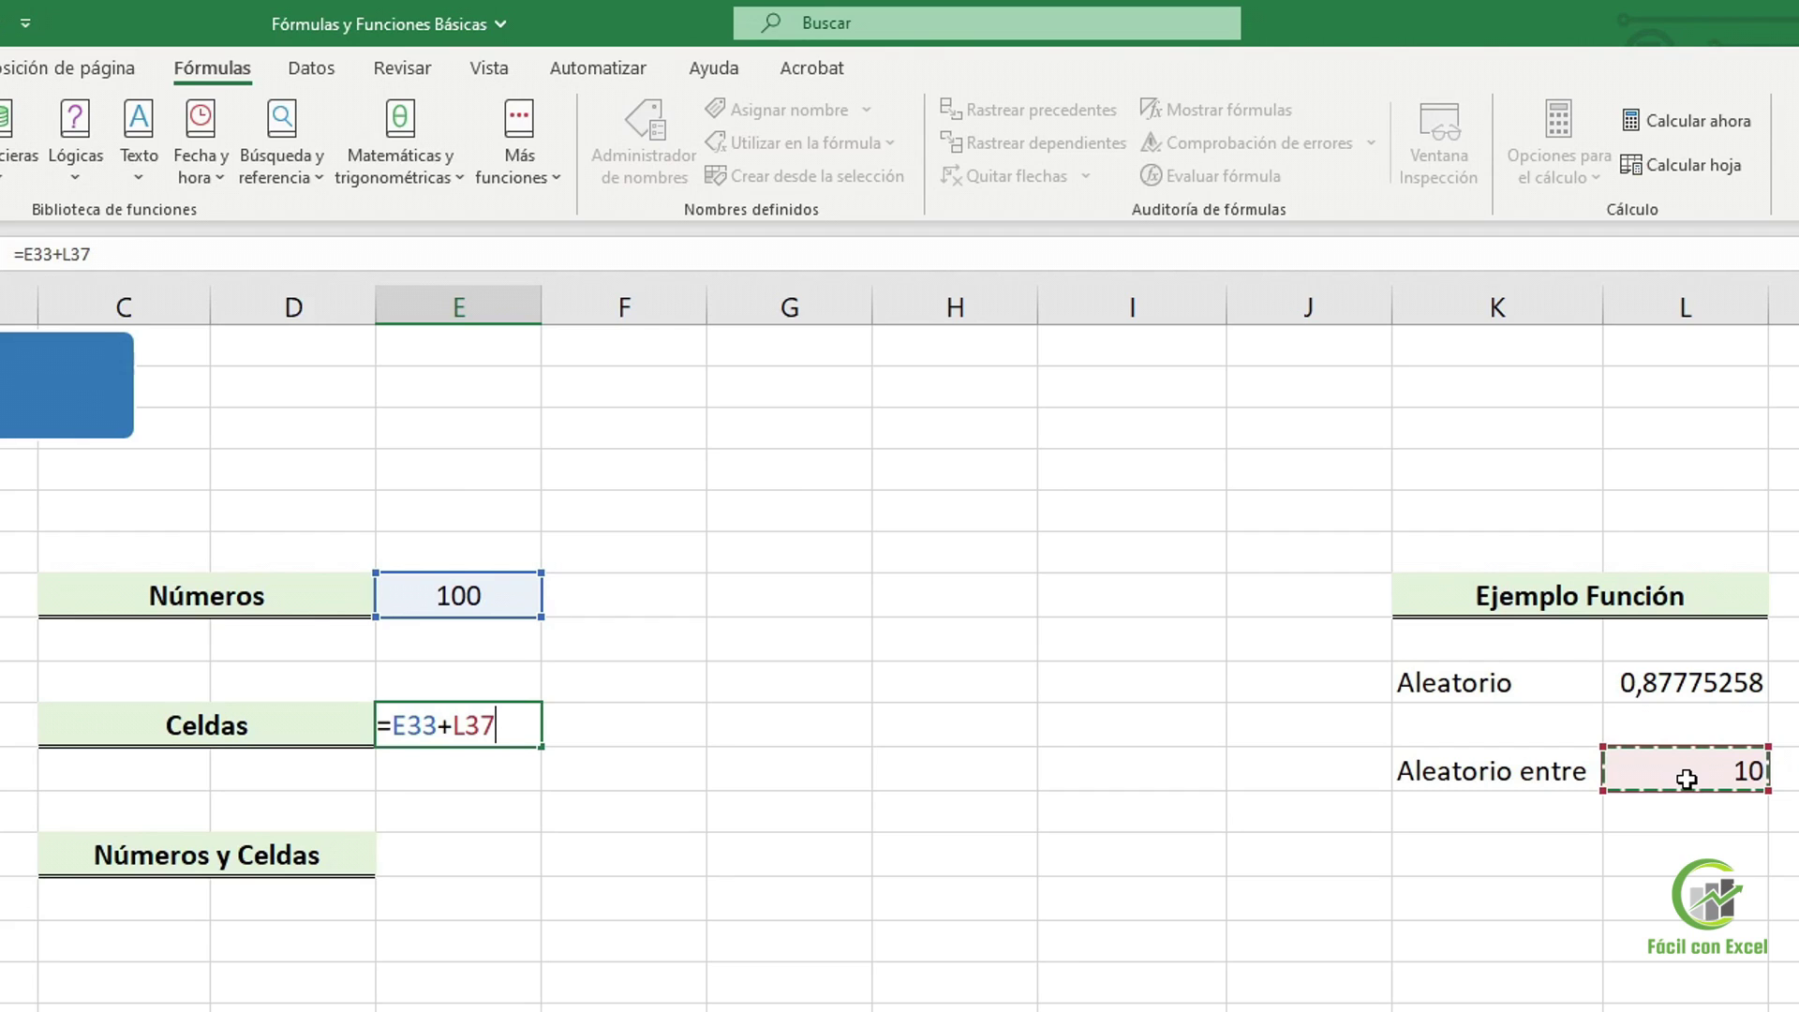
pyautogui.hotkey('ctrl', 'Return')
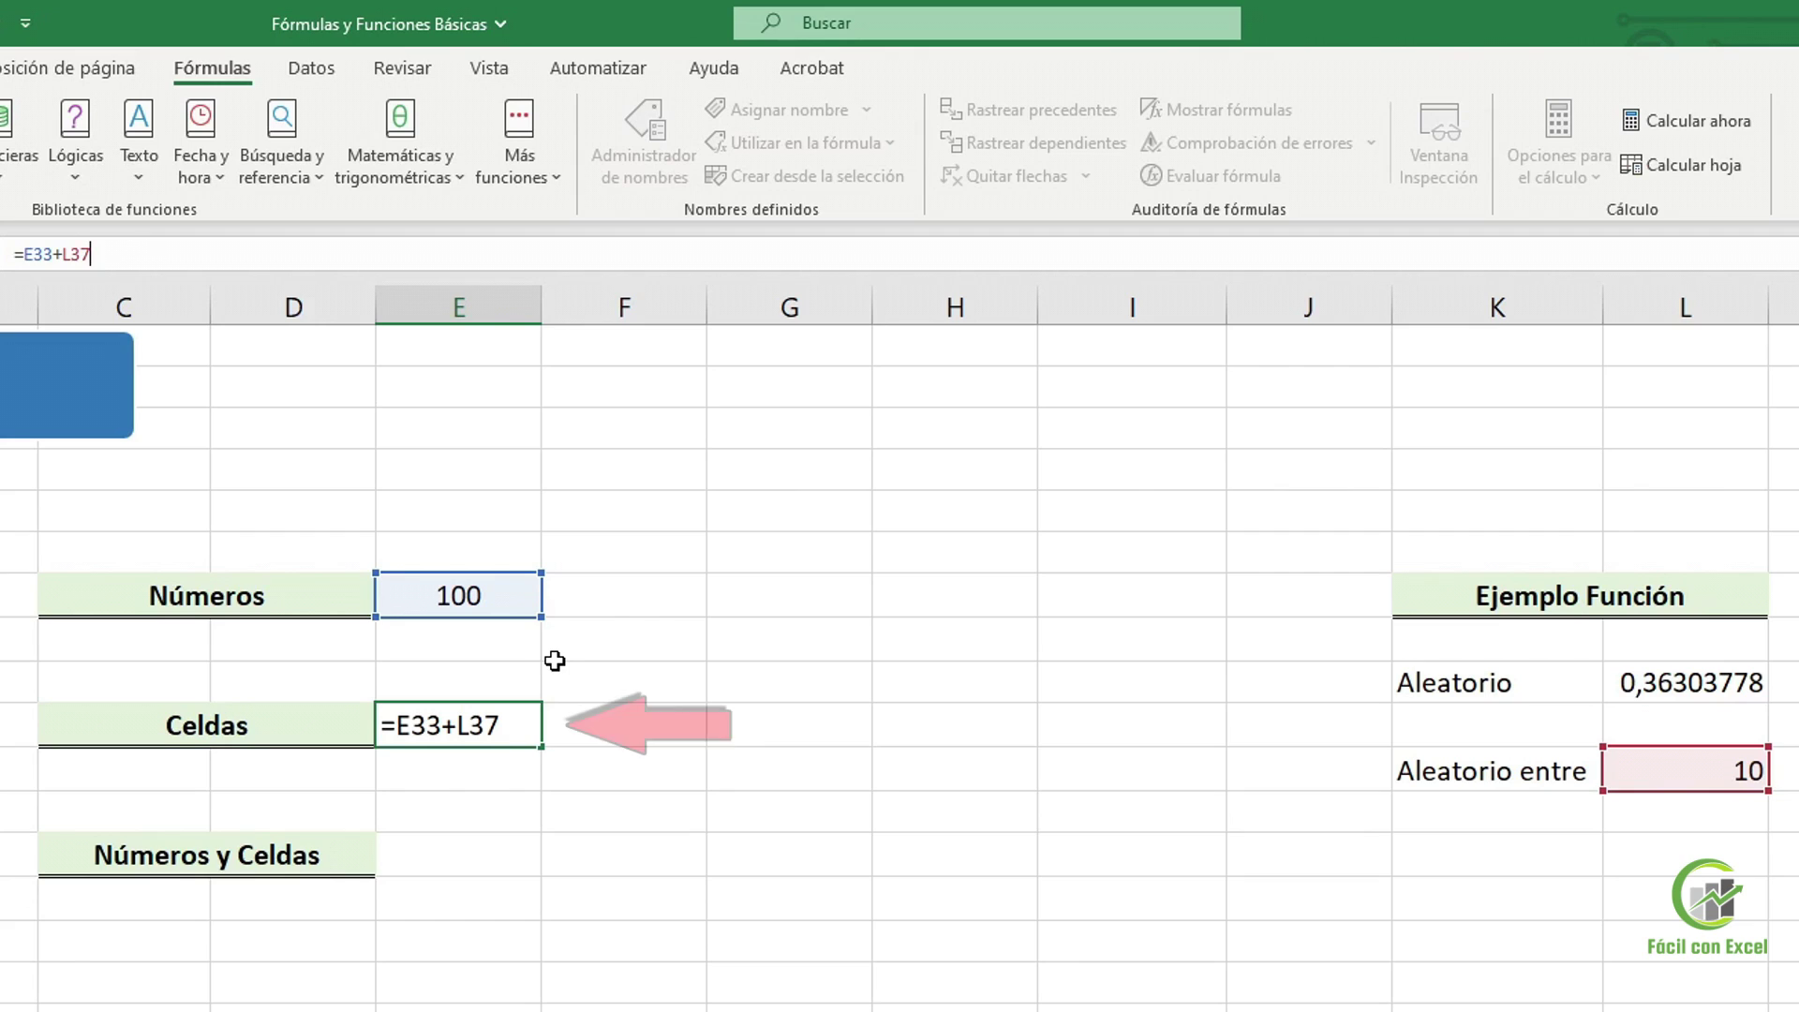
pyautogui.press('Return')
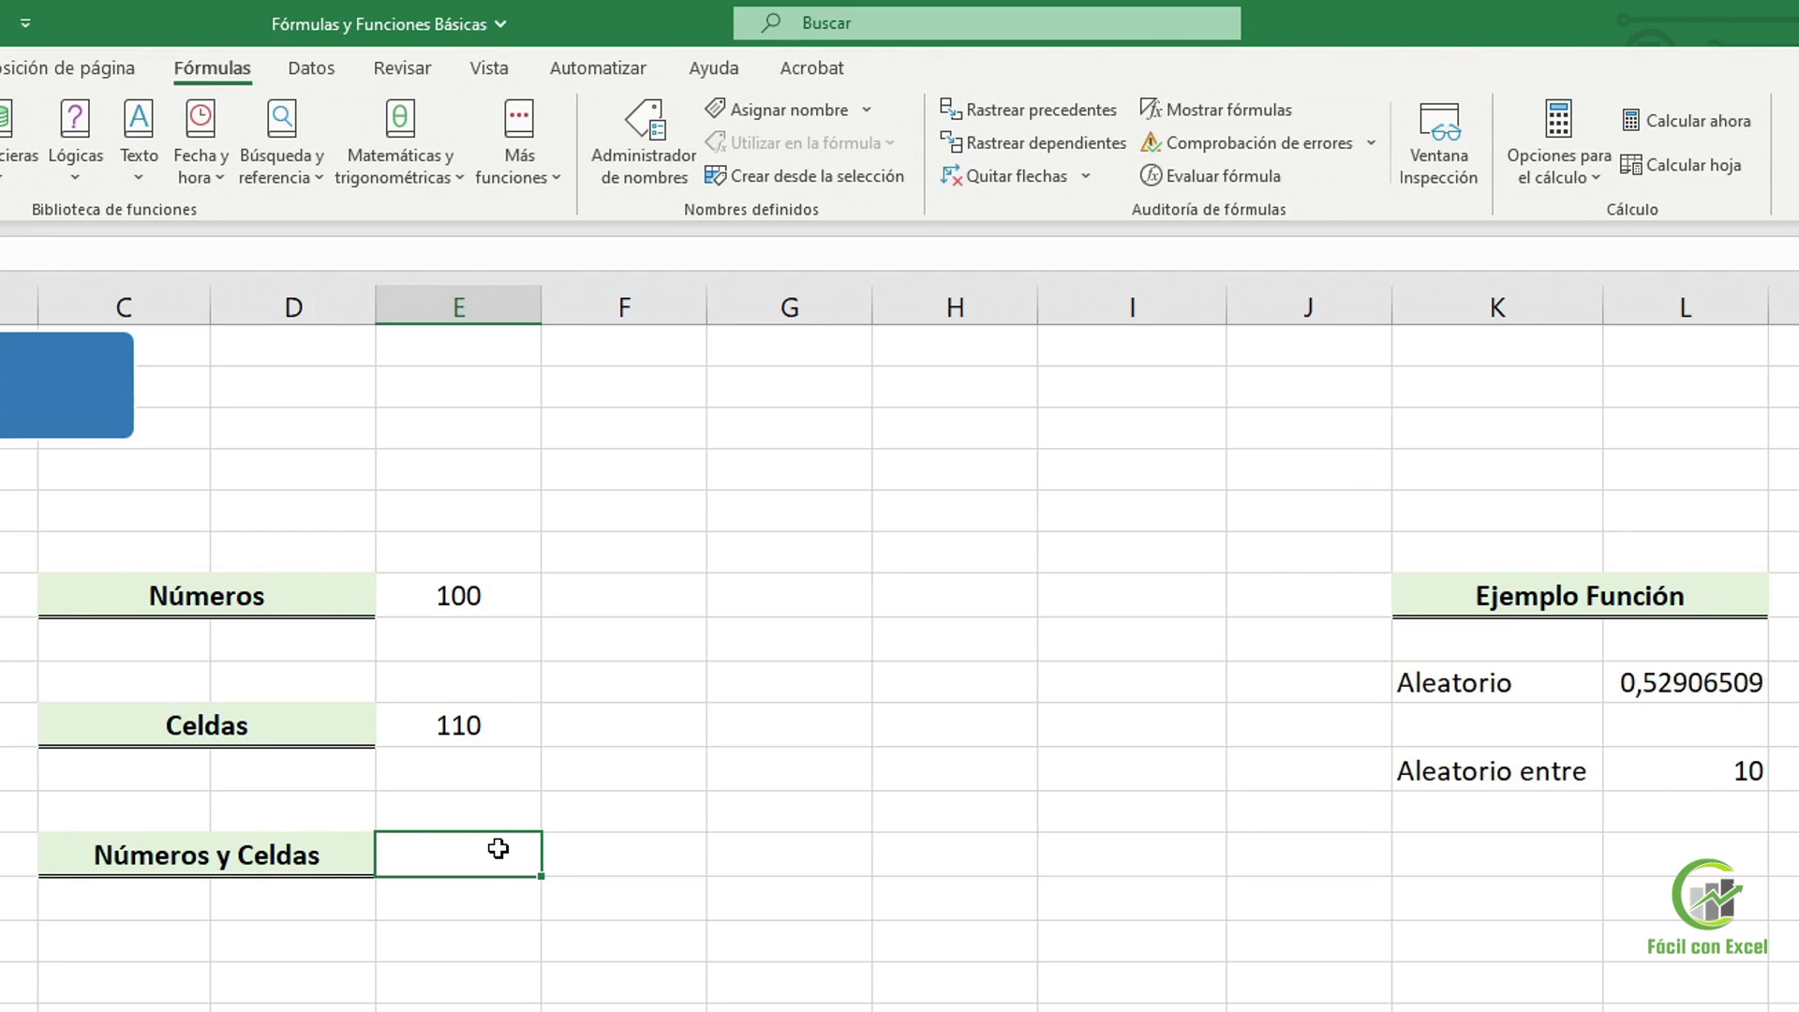
# Enter the formula +50+E33 in cell E39 beside Números y Celdas
pyautogui.write('+50+')
pyautogui.click(511, 579)
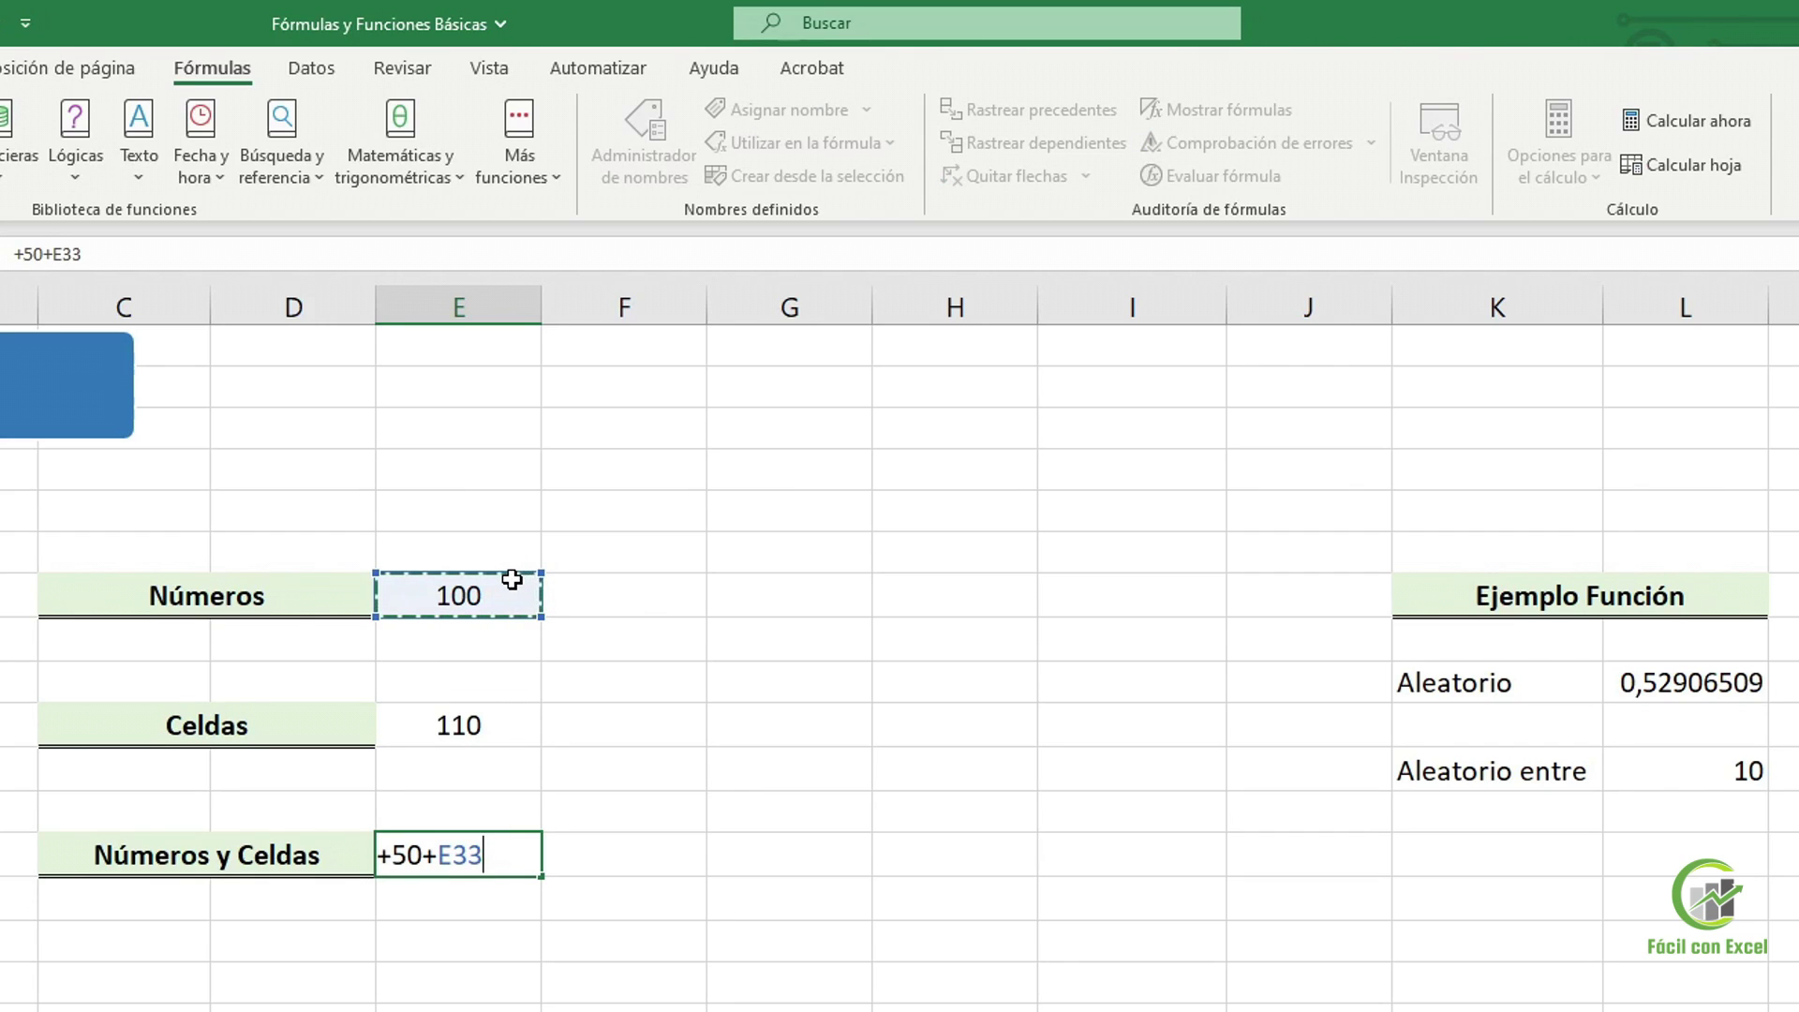
pyautogui.press('Return')
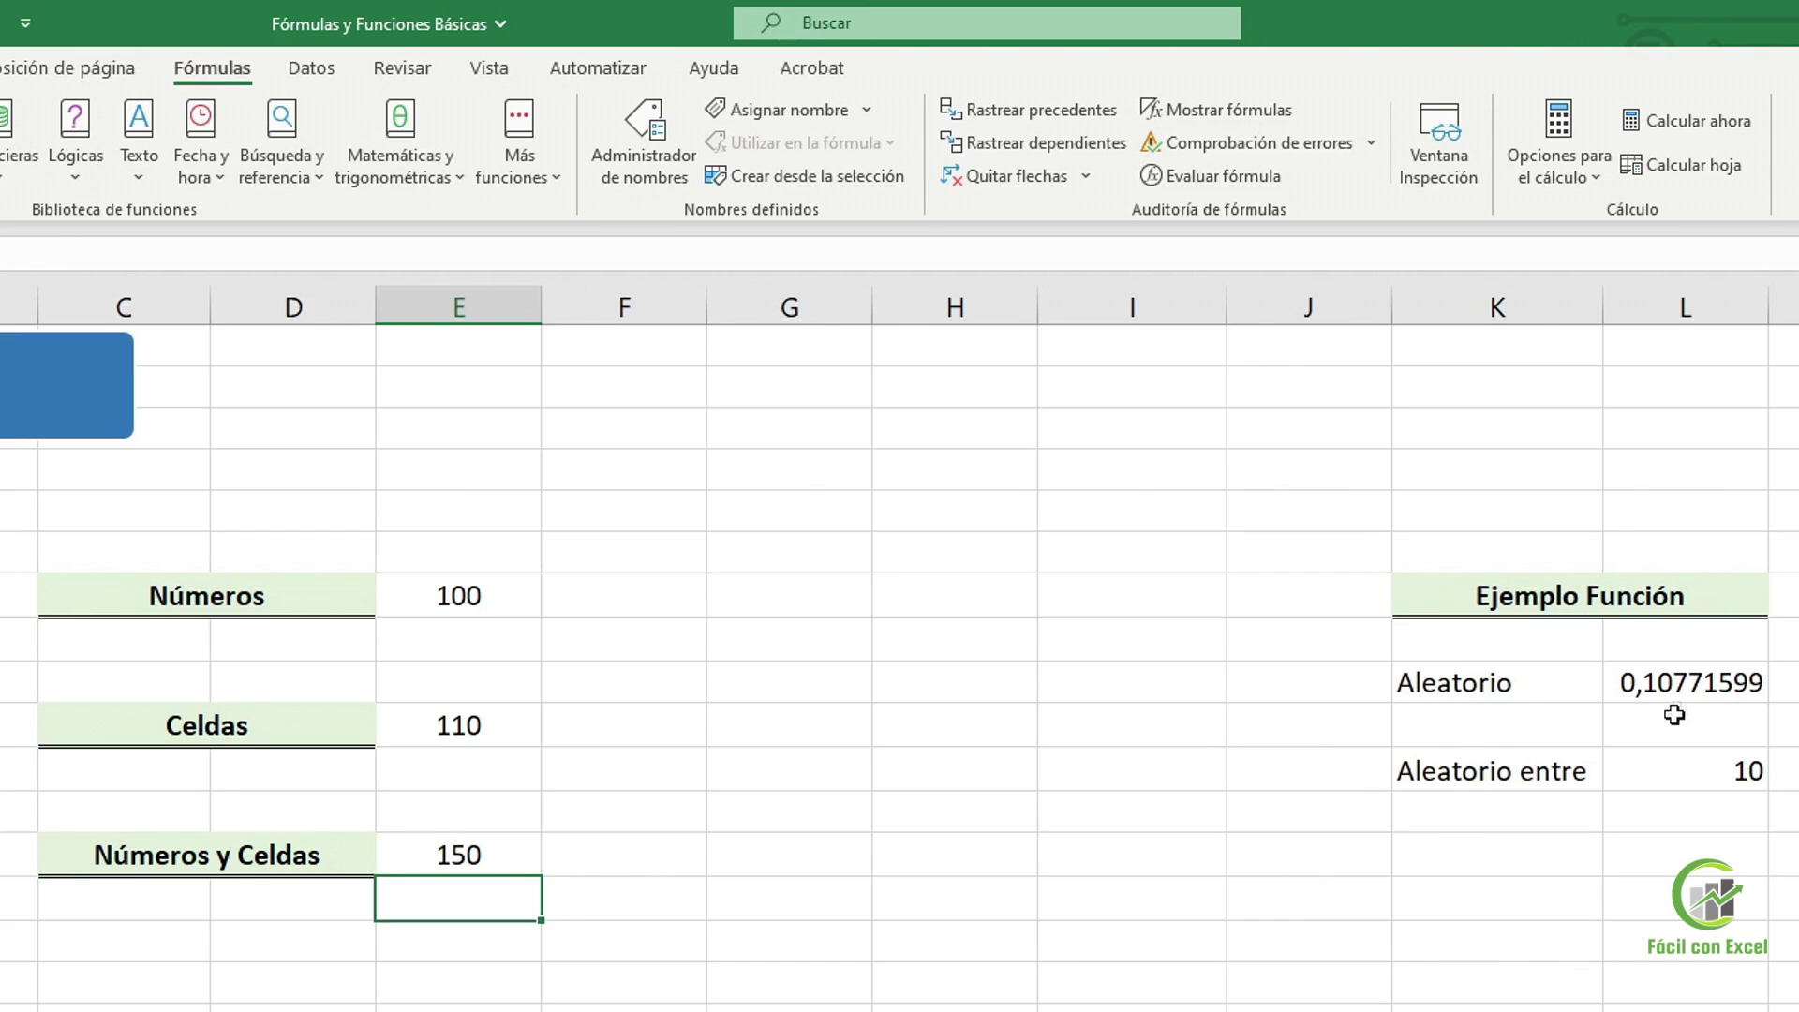
# Replace the Aleatorio entre value in cell L37 with the formula =ALEATORIO.ENTRE(1;10)
pyautogui.click(1690, 682)
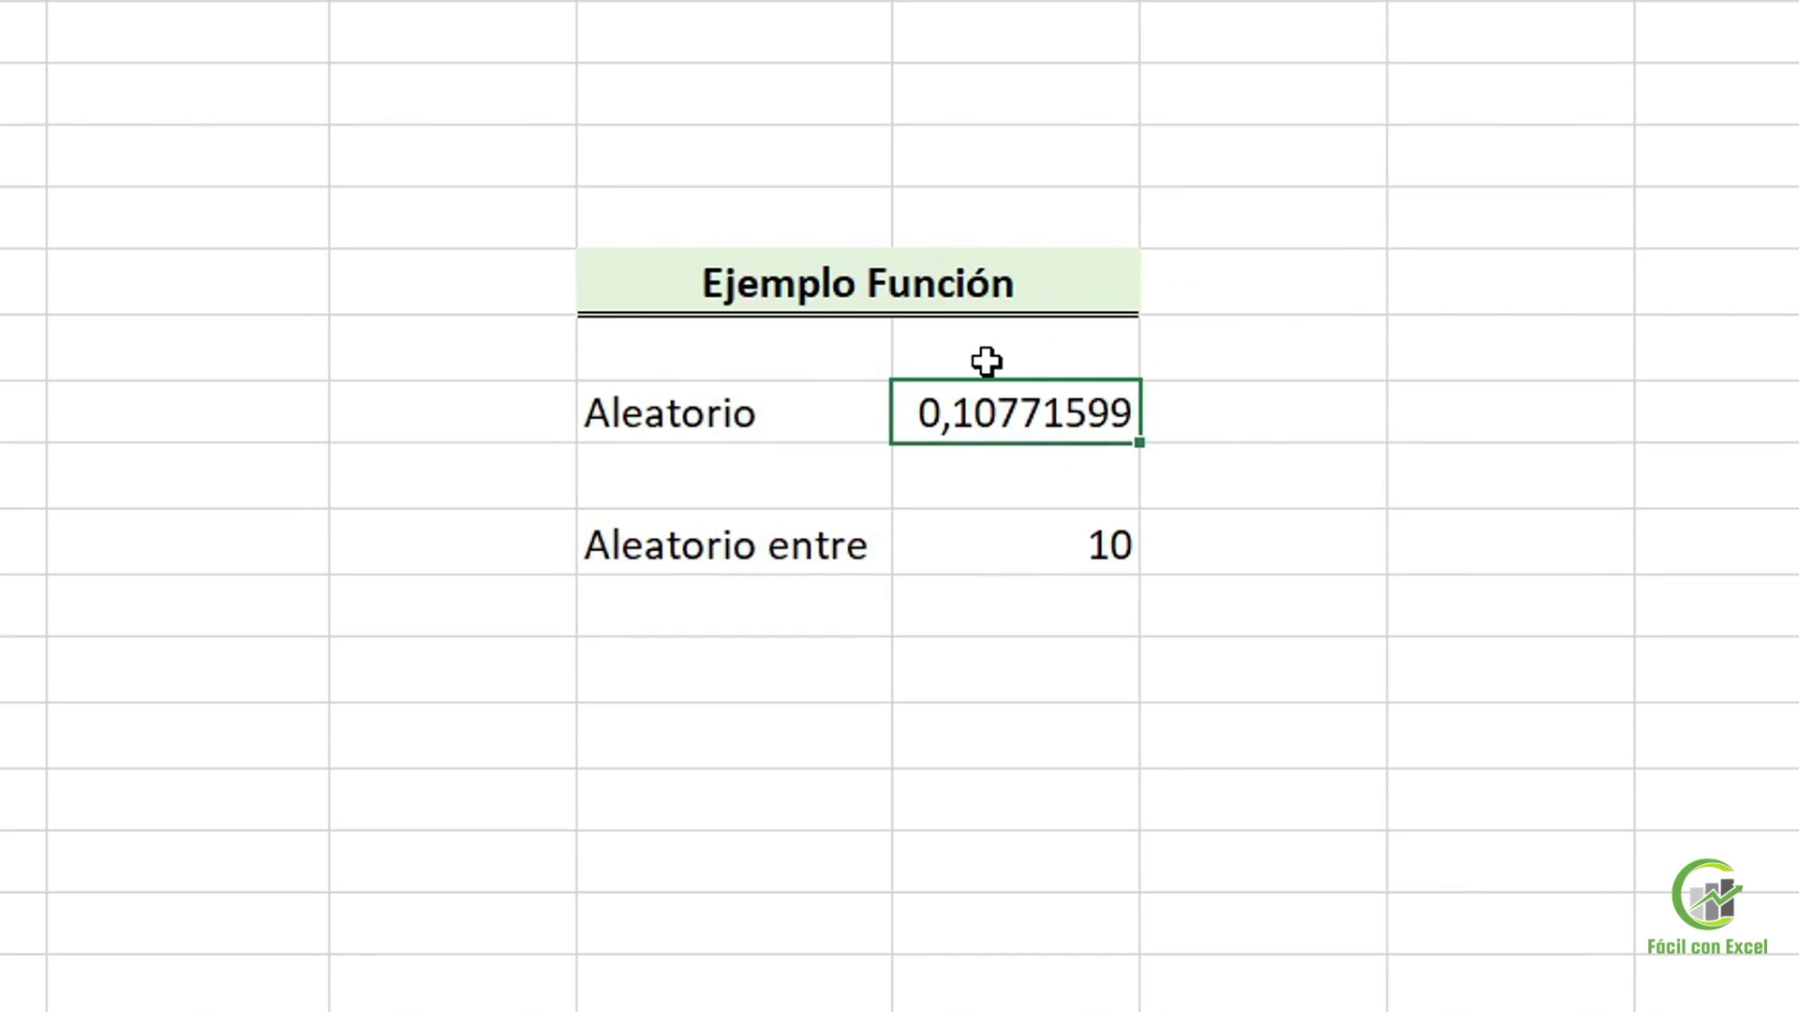
pyautogui.press('Down')
pyautogui.press('Down')
pyautogui.press('Delete')
pyautogui.write('=')
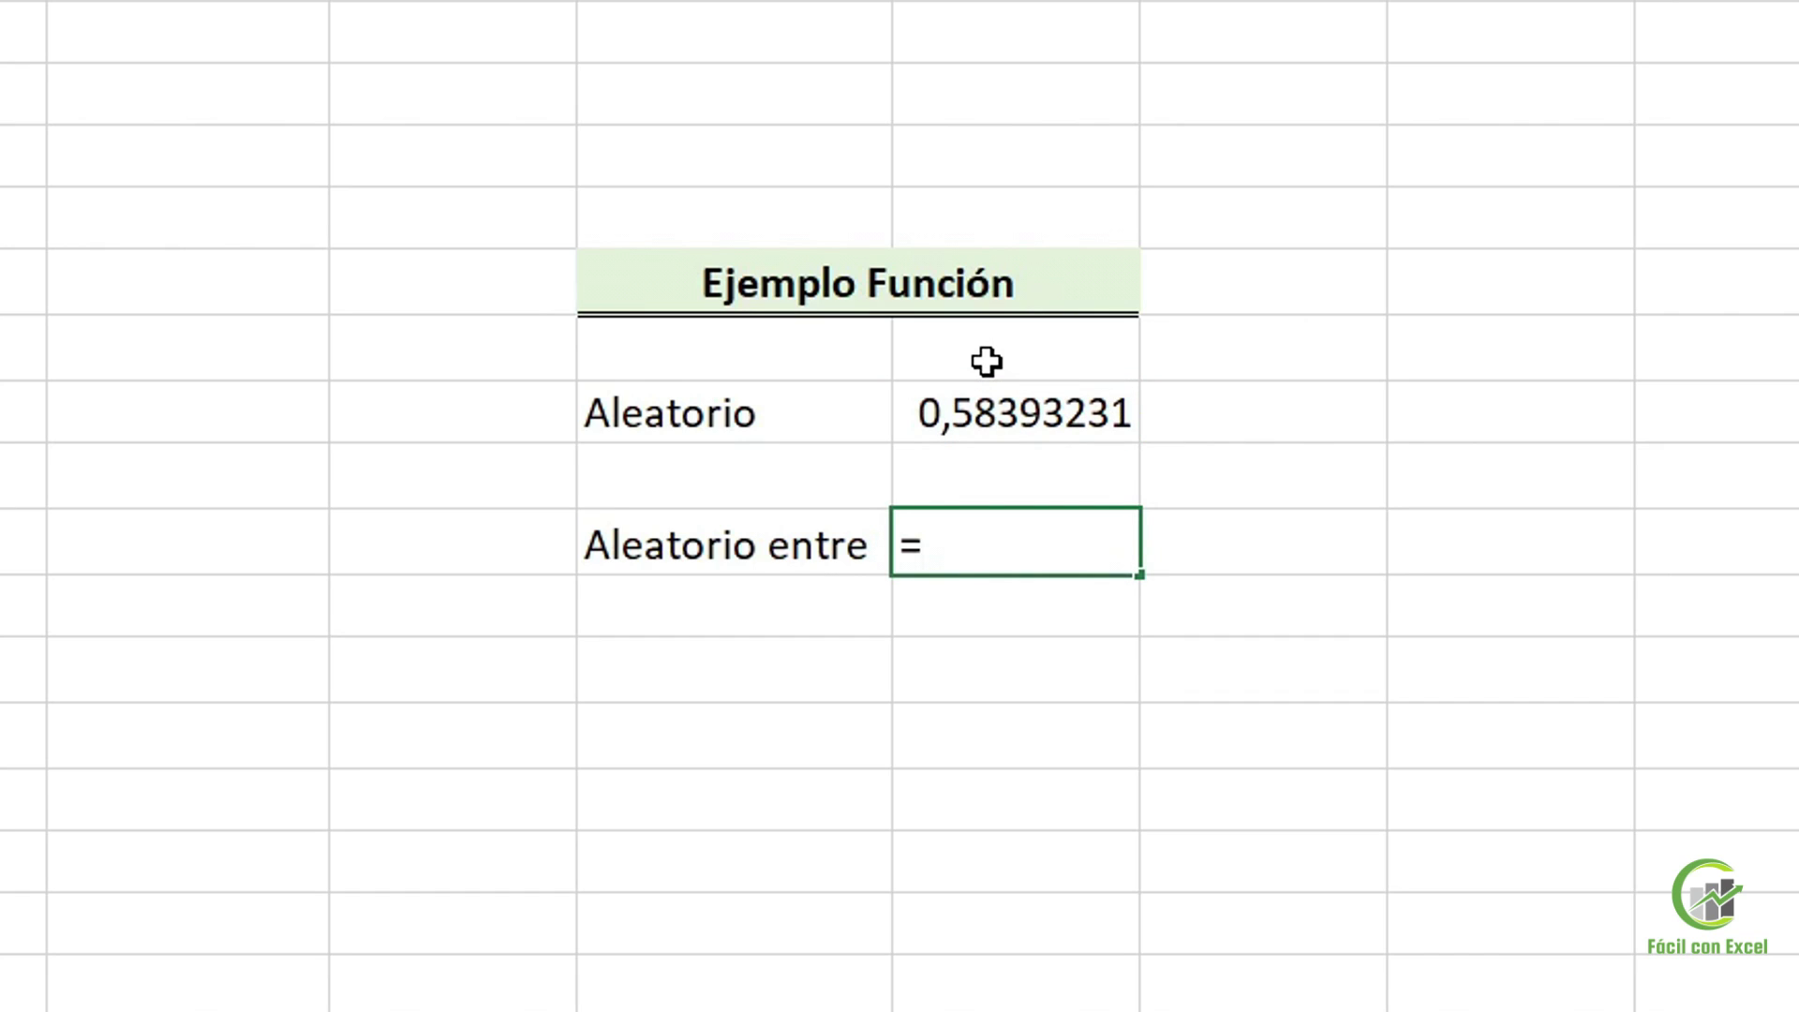
pyautogui.write('aleat')
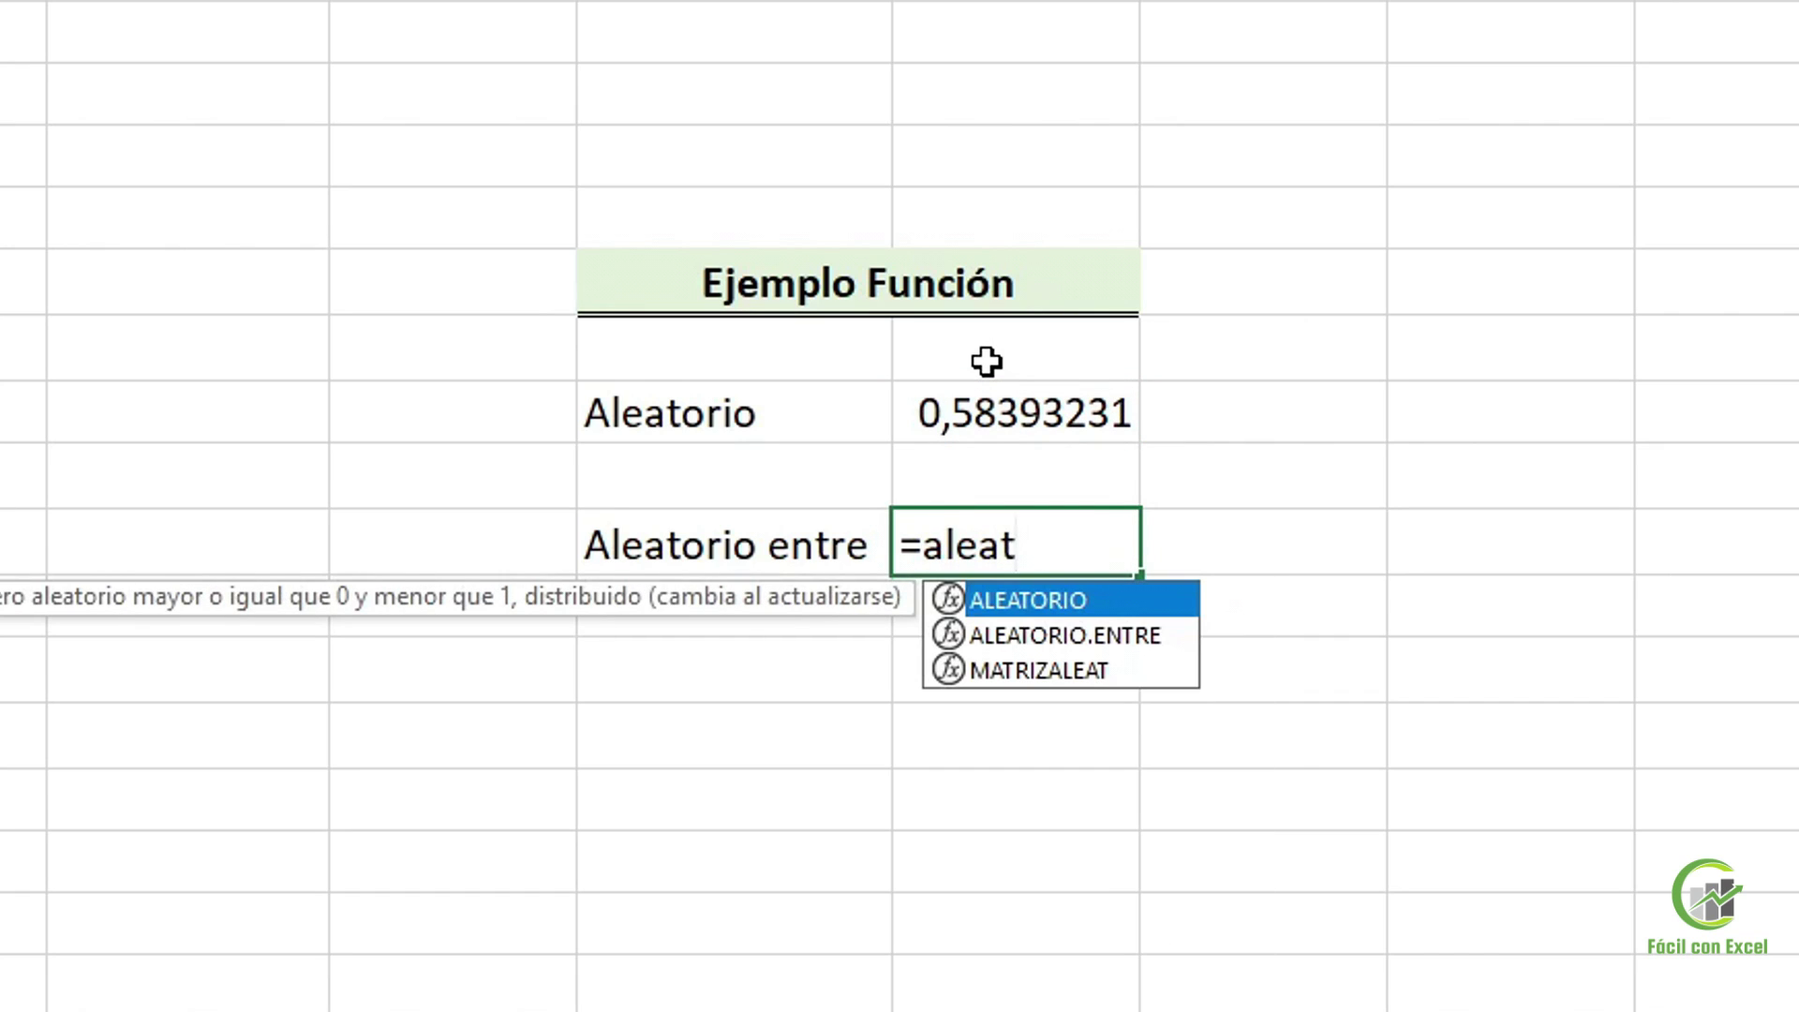
pyautogui.press('Down')
pyautogui.press('Tab')
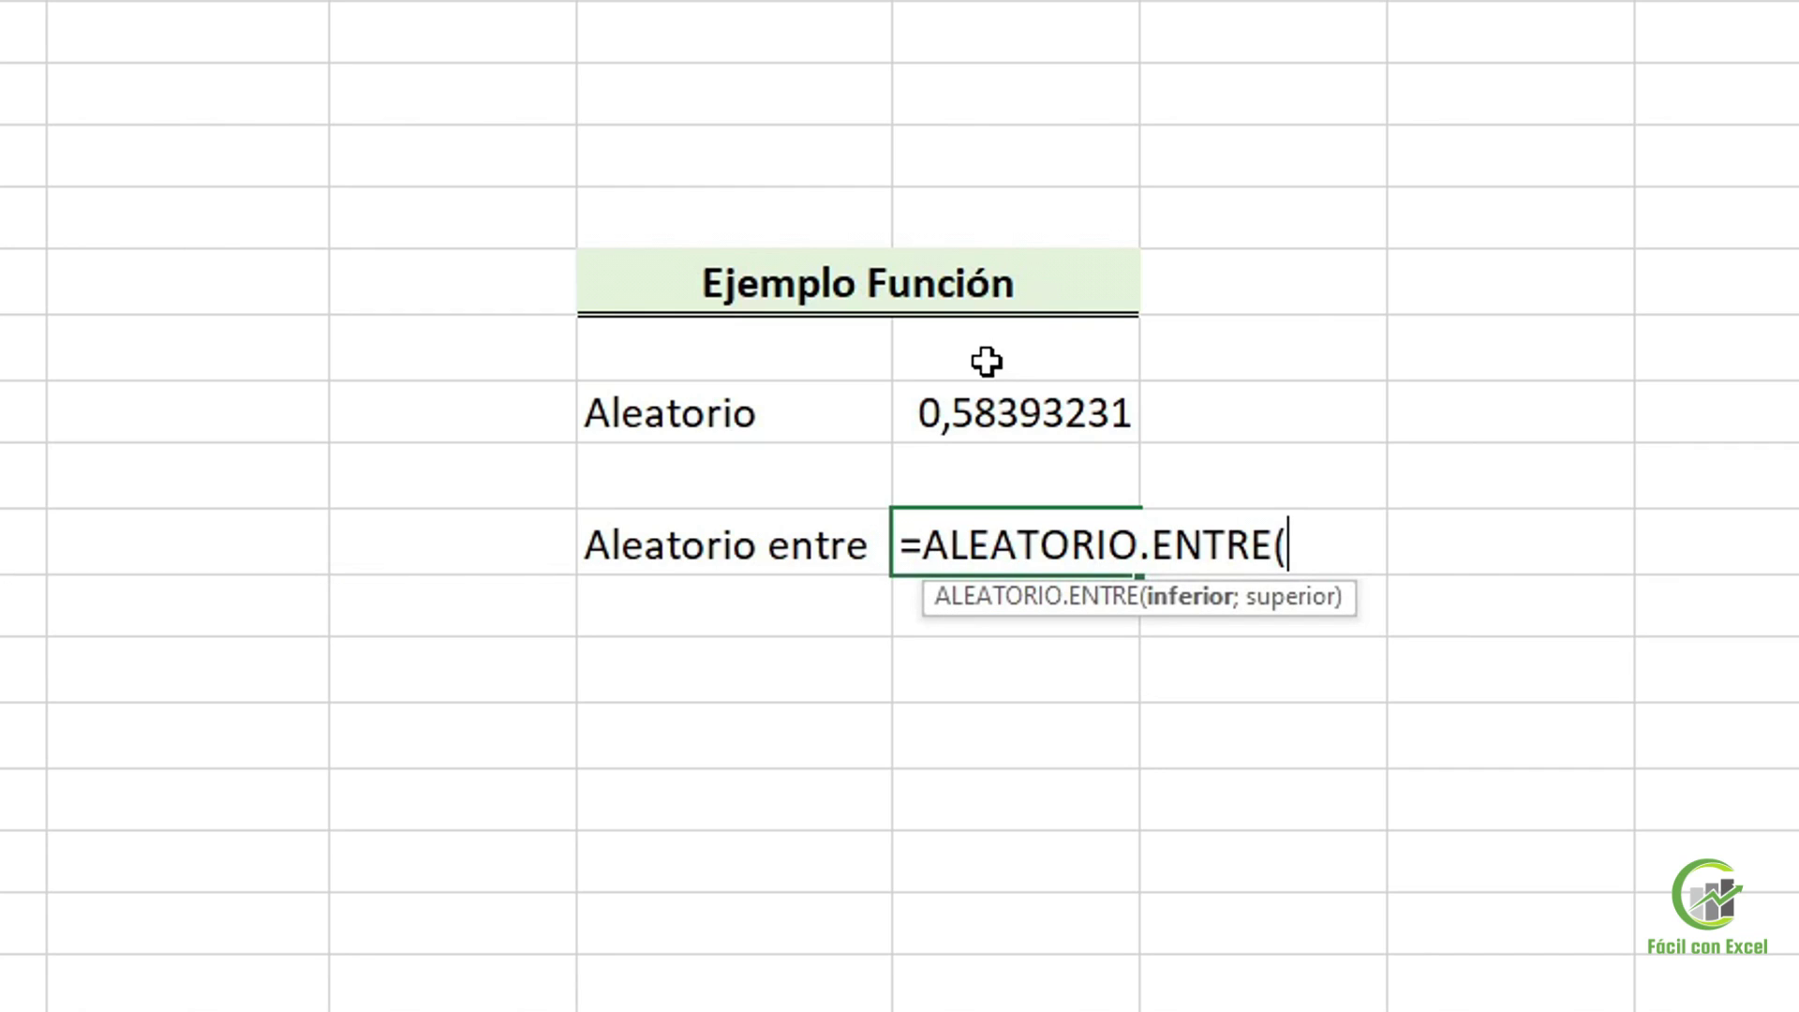
pyautogui.write('1;10')
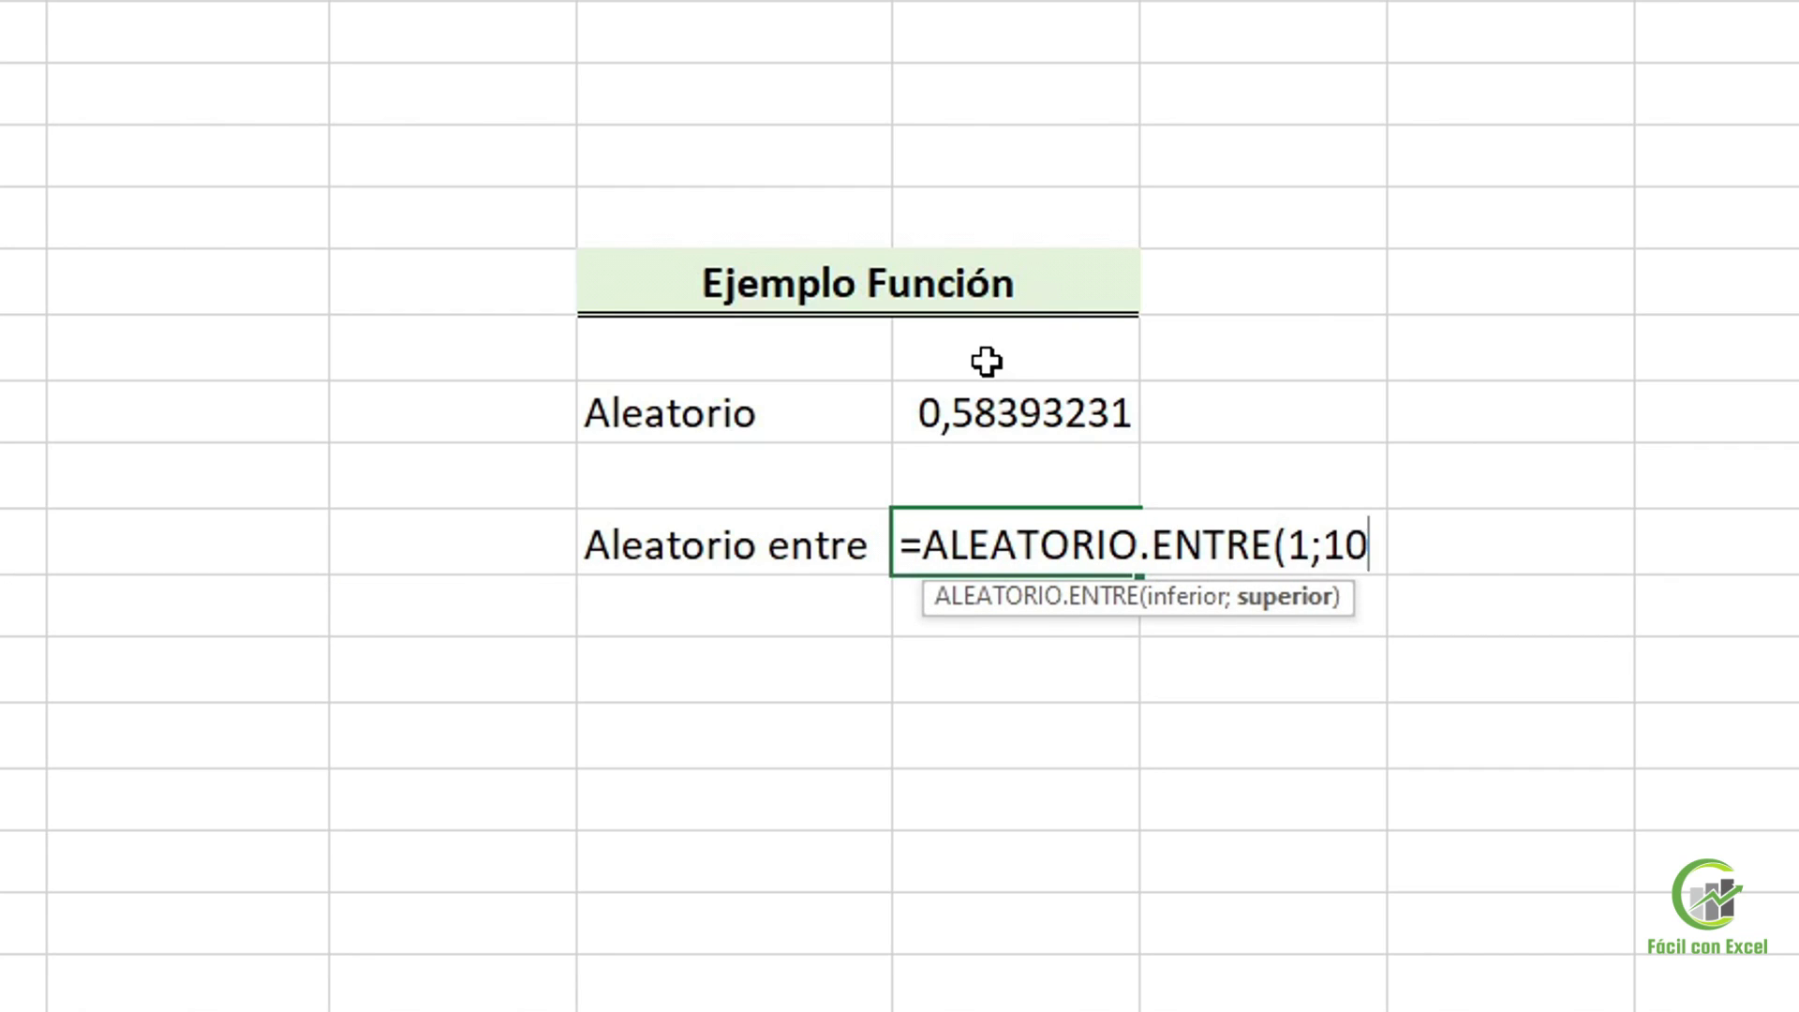
pyautogui.press('Return')
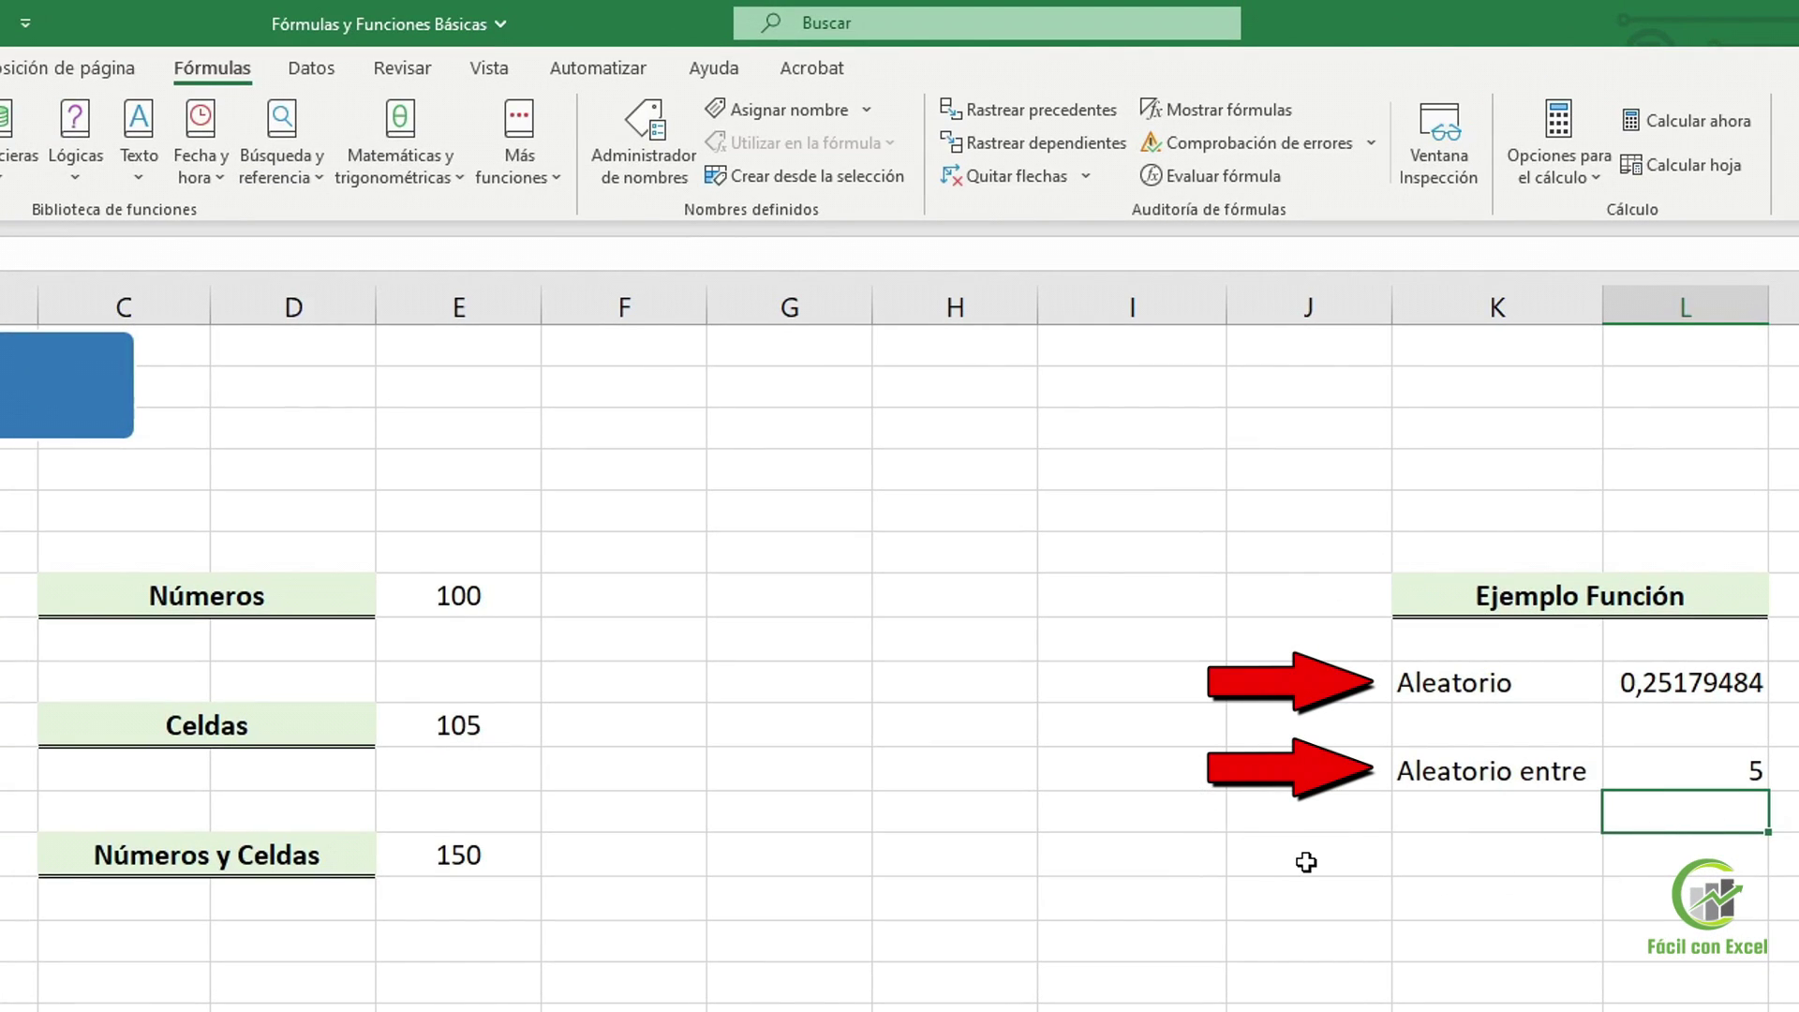
# Check the formulas behind the Celdas result and the Aleatorio entre value, and recalculate the random number
pyautogui.click(534, 739)
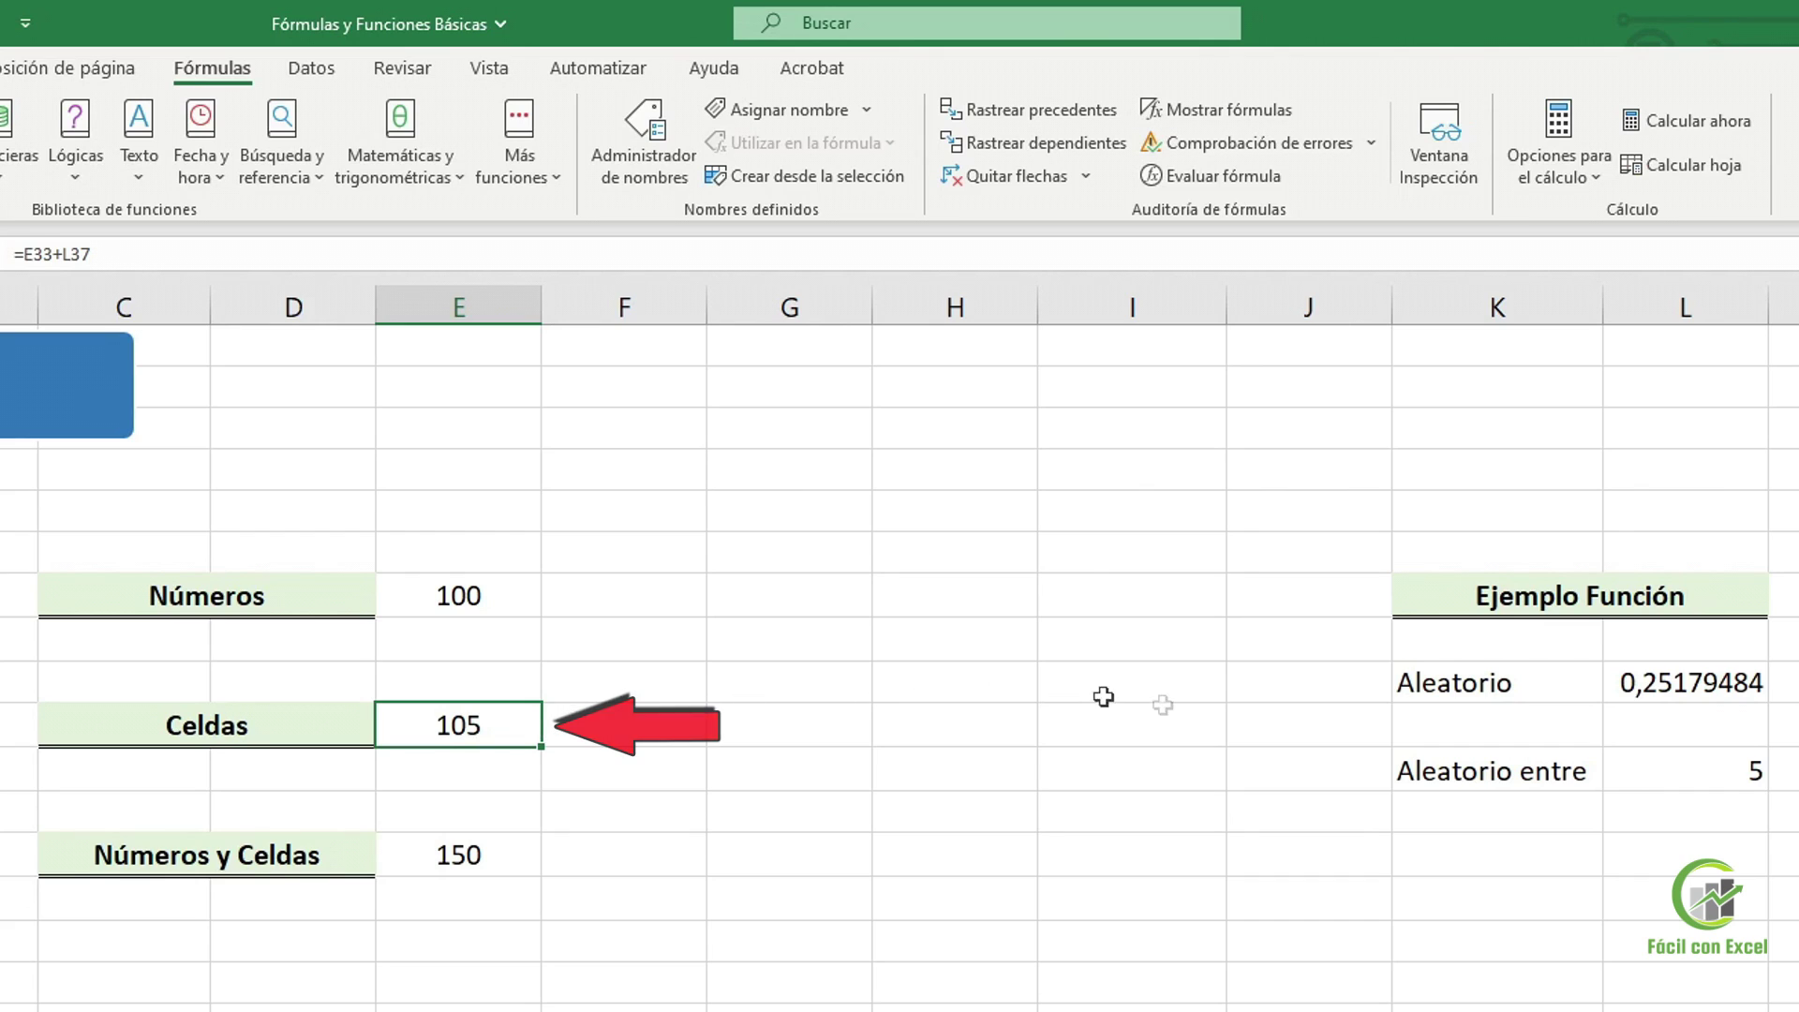
pyautogui.click(1724, 785)
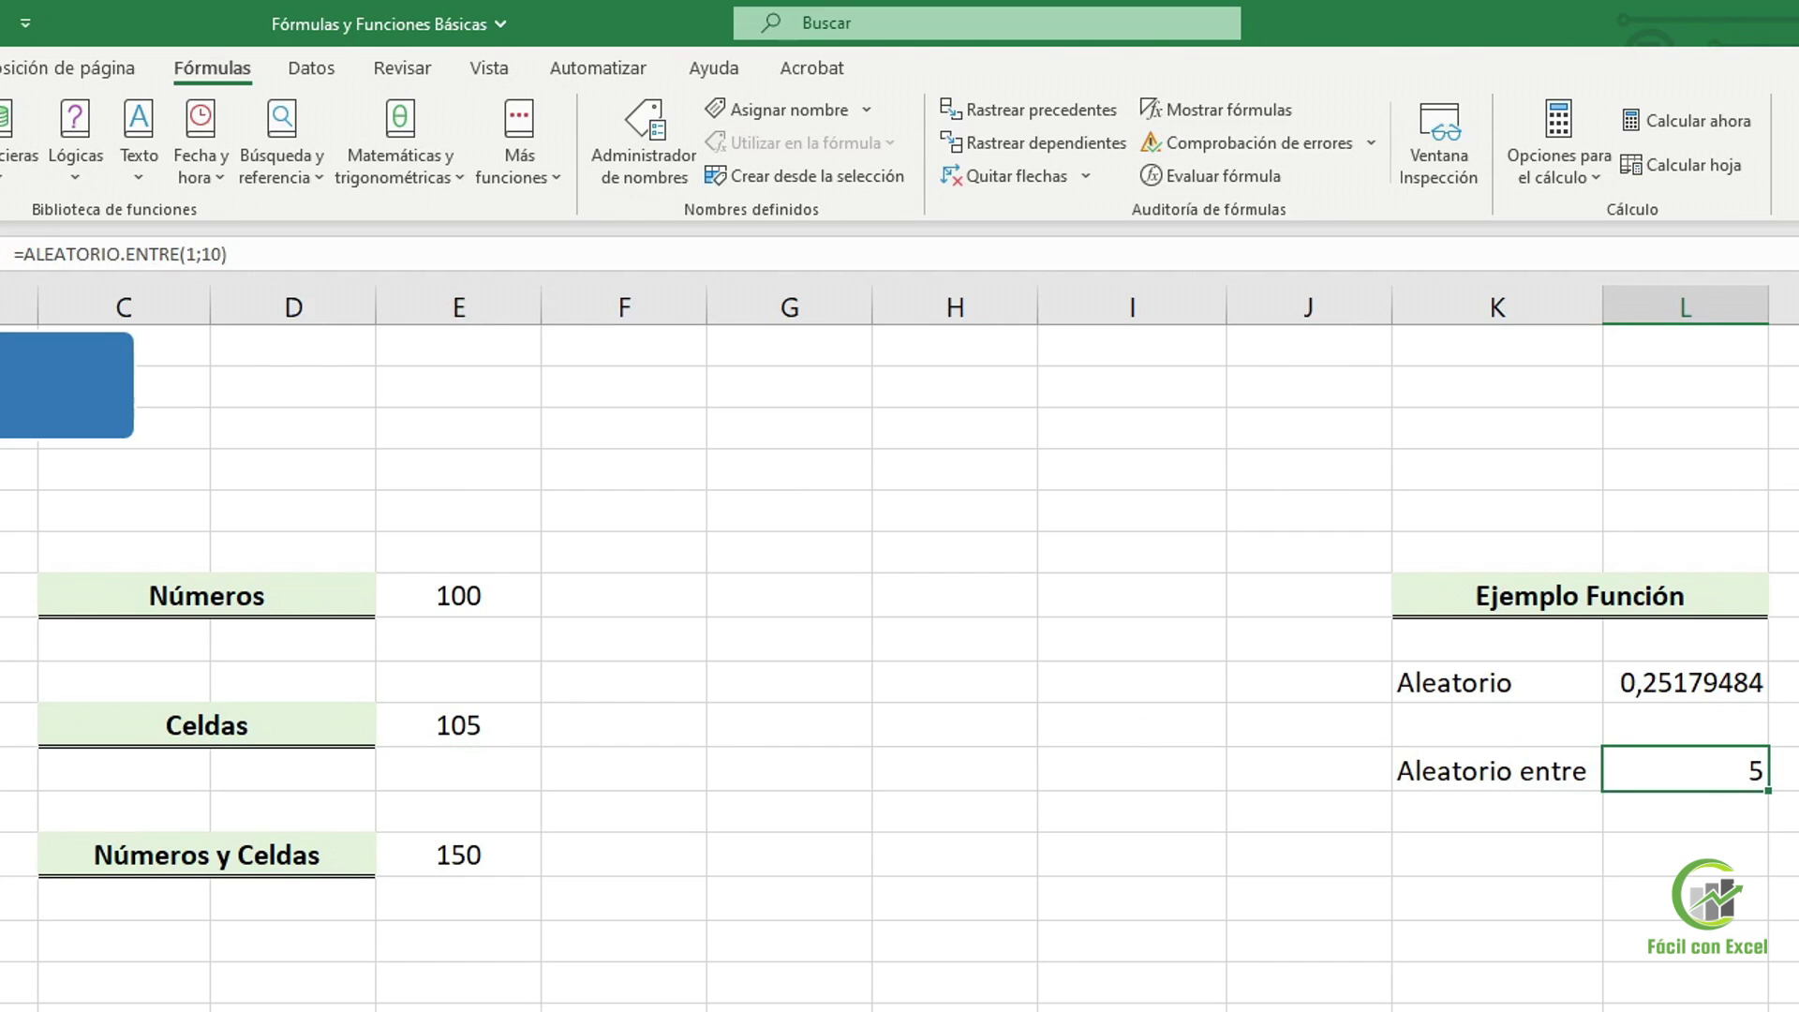
pyautogui.press('Return')
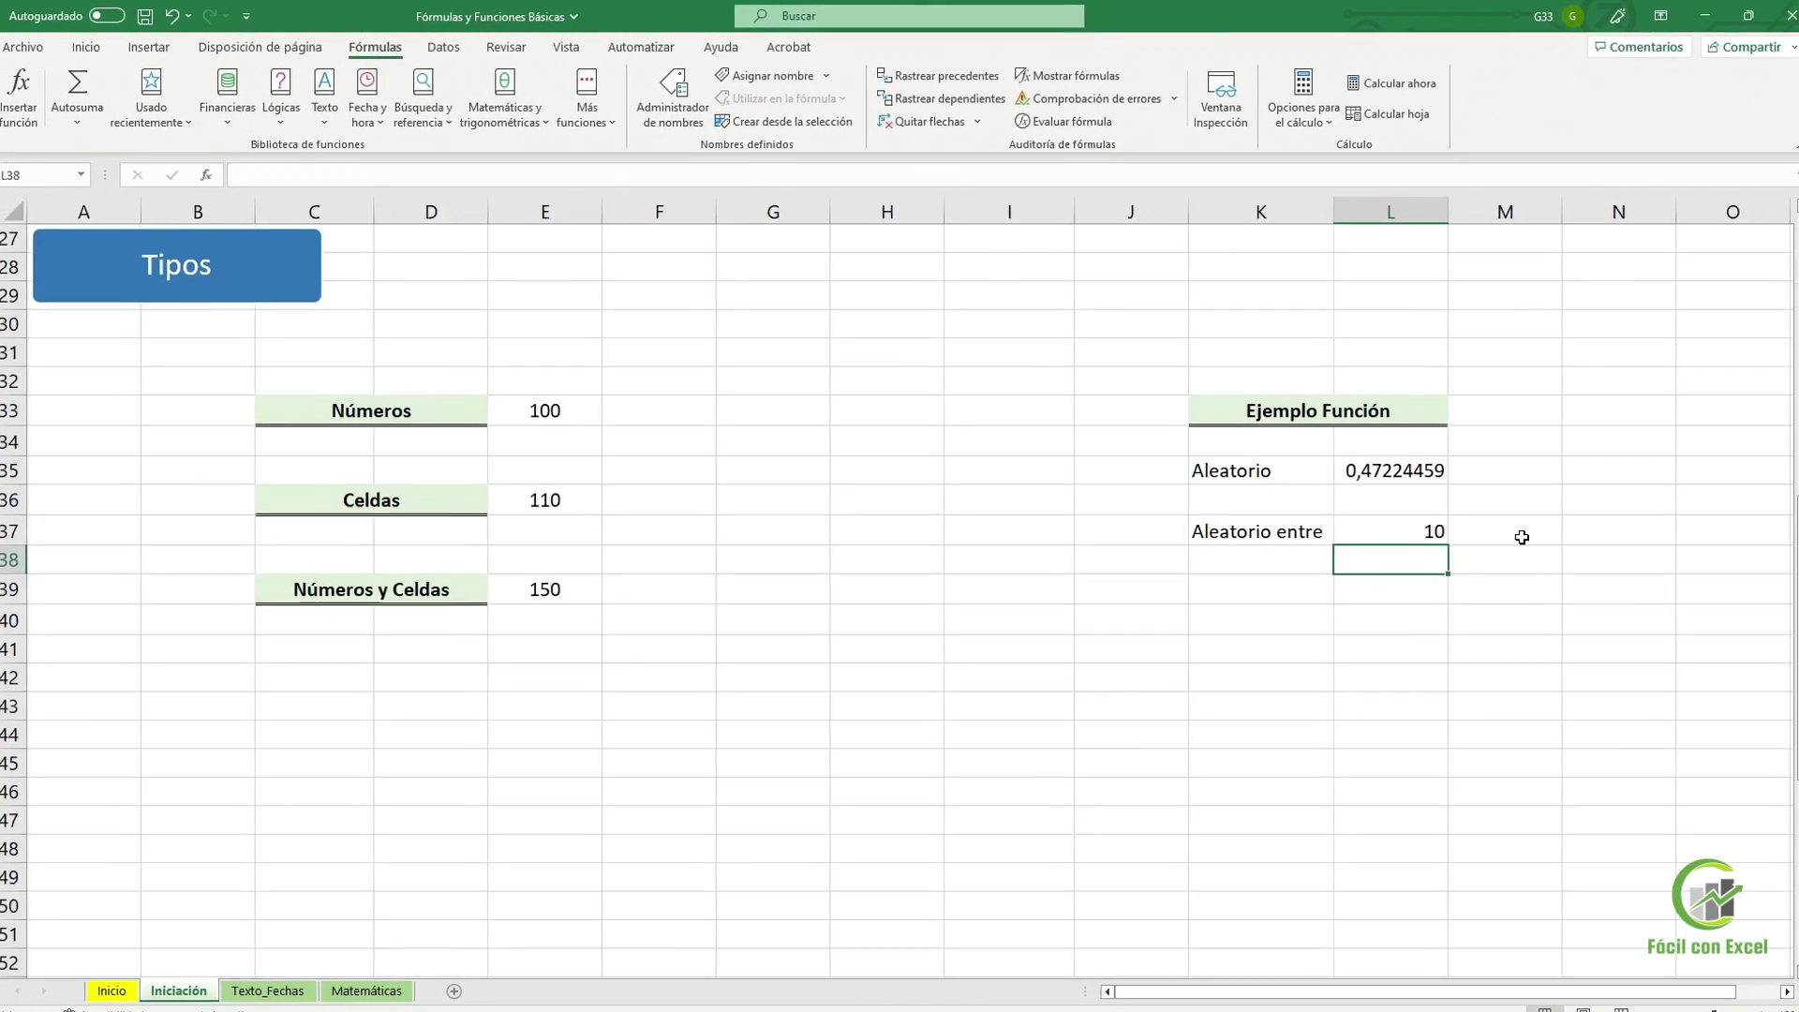
# In the Aritméticas section, enter the formula +50+50 in the Números cell G61 of the addition row
pyautogui.press('pagedown')
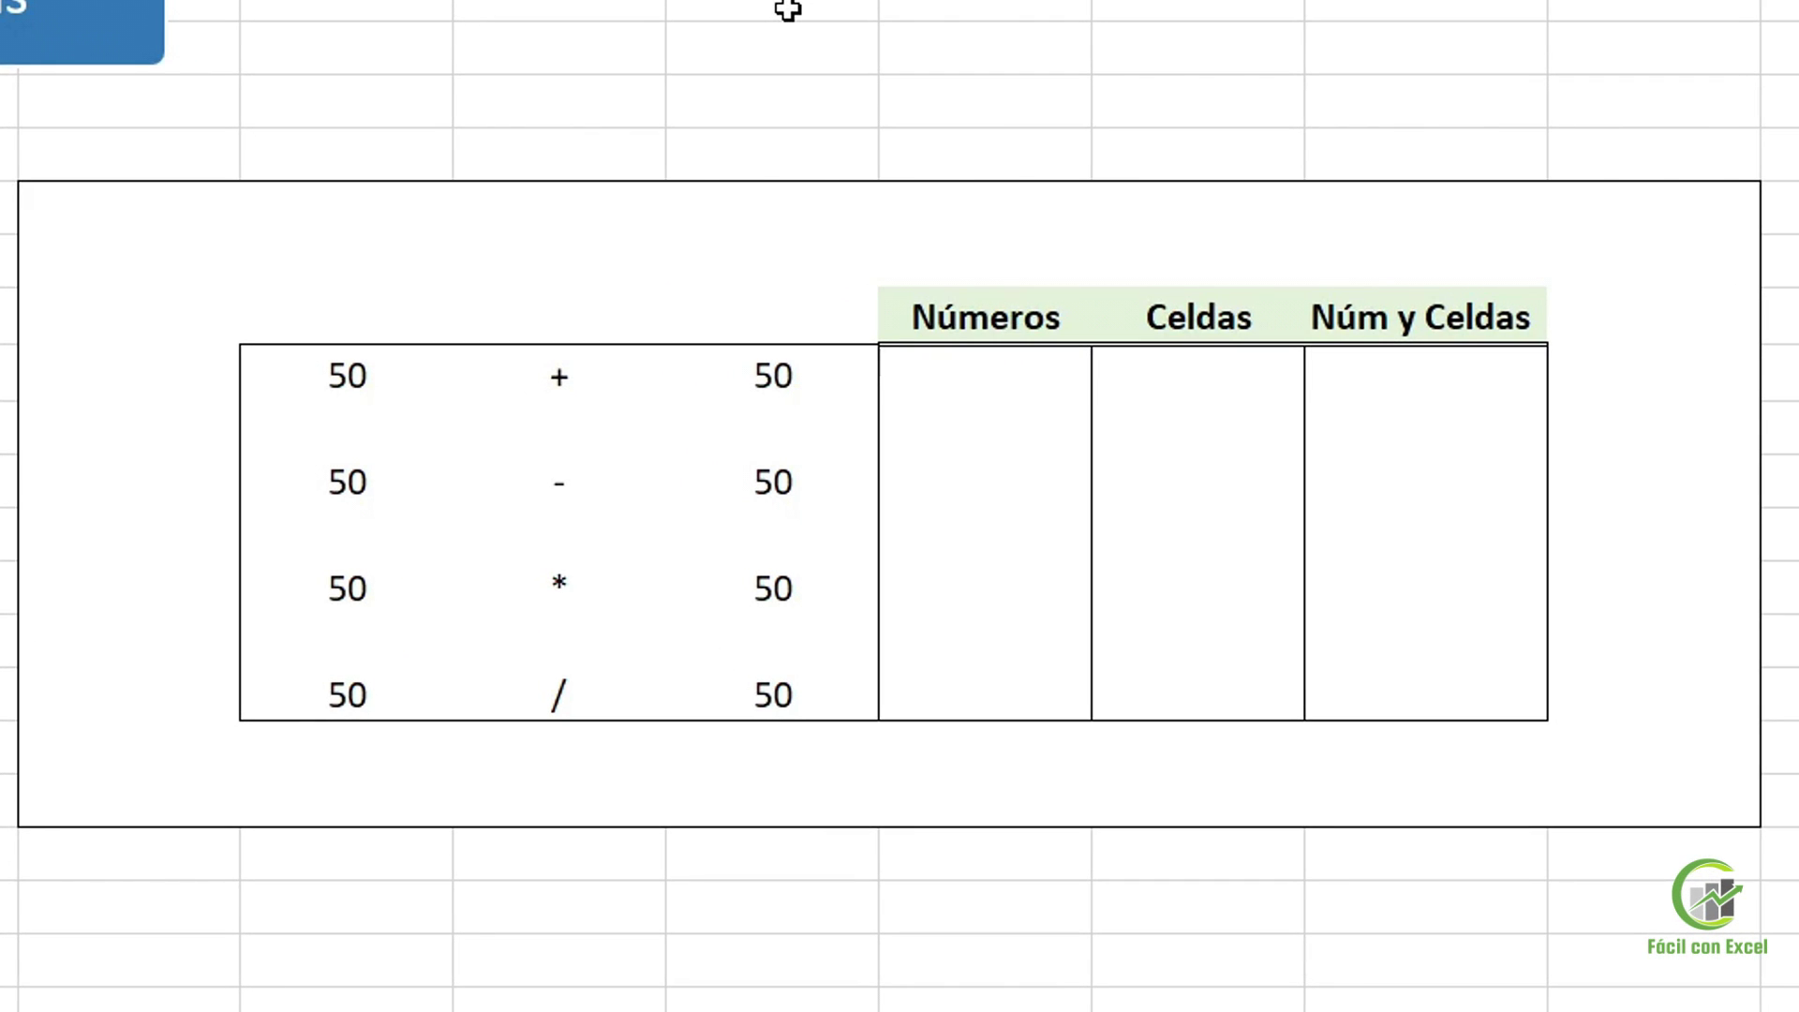
pyautogui.click(989, 364)
pyautogui.write('+50+50')
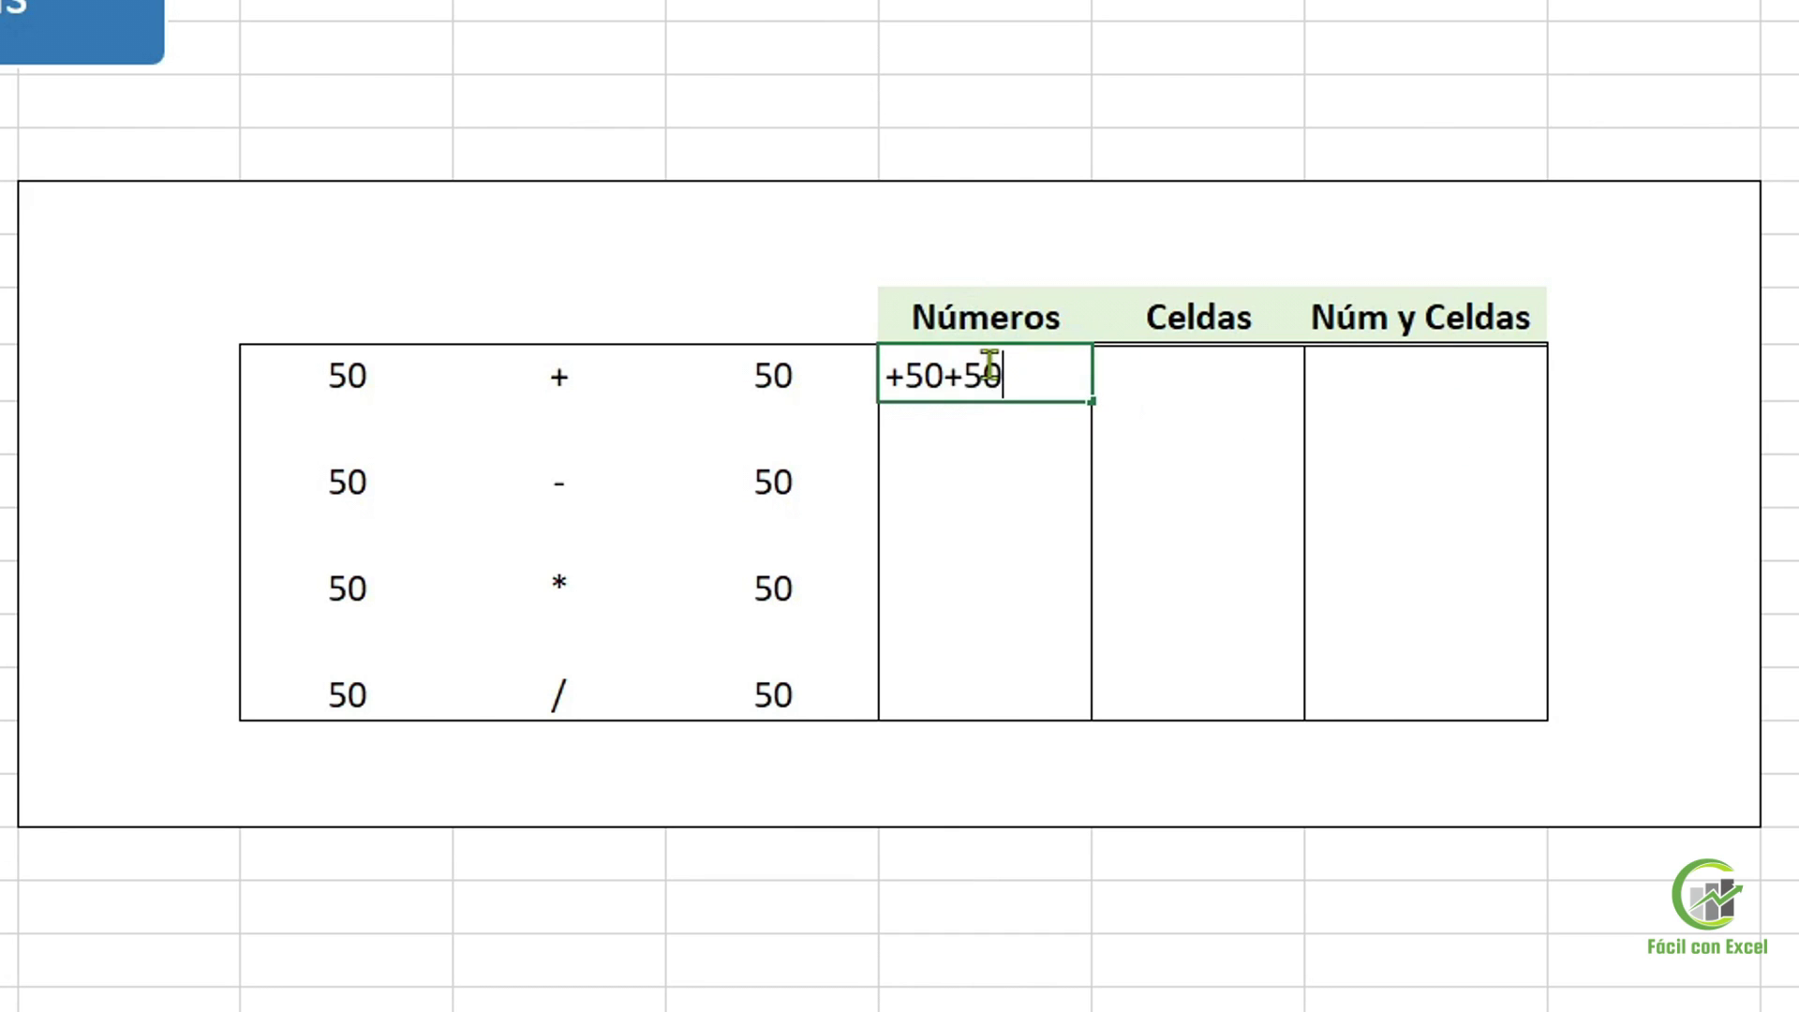
pyautogui.press('Return')
# Enter a formula in the Celdas cell H61 adding the two operand cells D61 and F61
pyautogui.click(1186, 363)
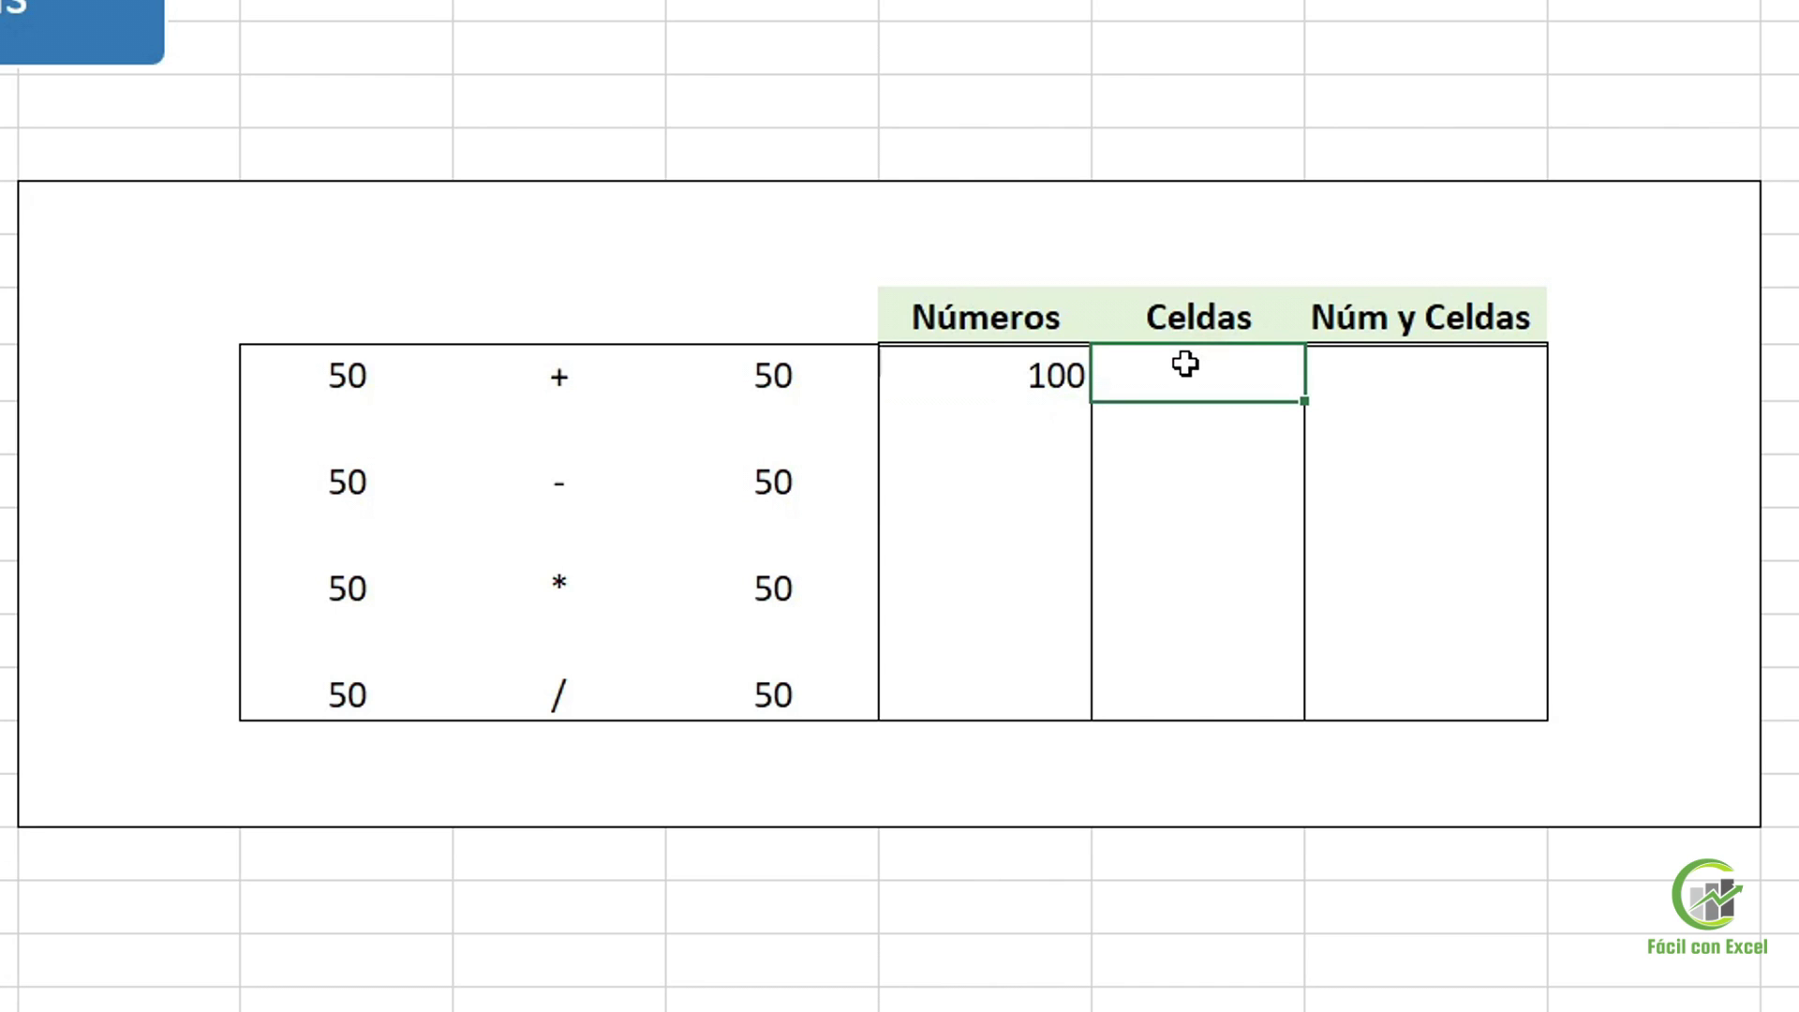
pyautogui.write('+')
pyautogui.click(317, 379)
pyautogui.write('+')
pyautogui.click(725, 386)
pyautogui.press('Return')
# Enter the formula +50+F61 in the Núm y Celdas cell I61 of the addition row
pyautogui.click(1370, 377)
pyautogui.write('+')
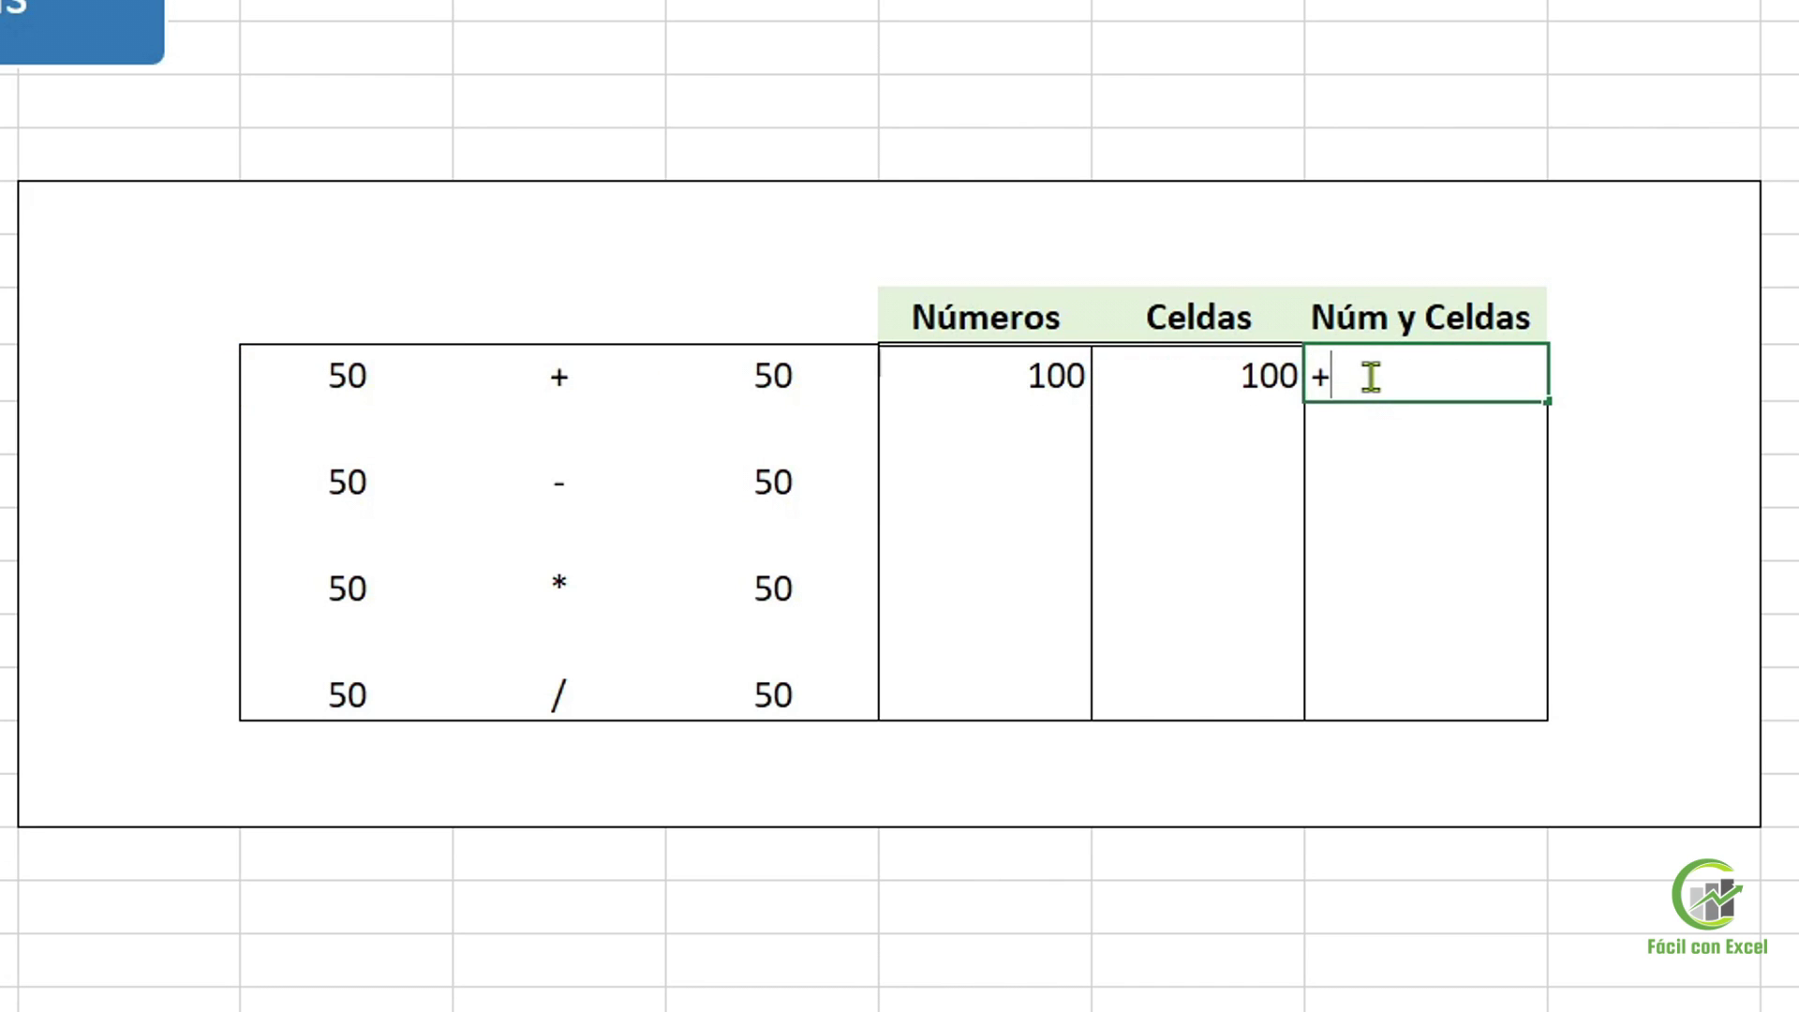
pyautogui.write('50+')
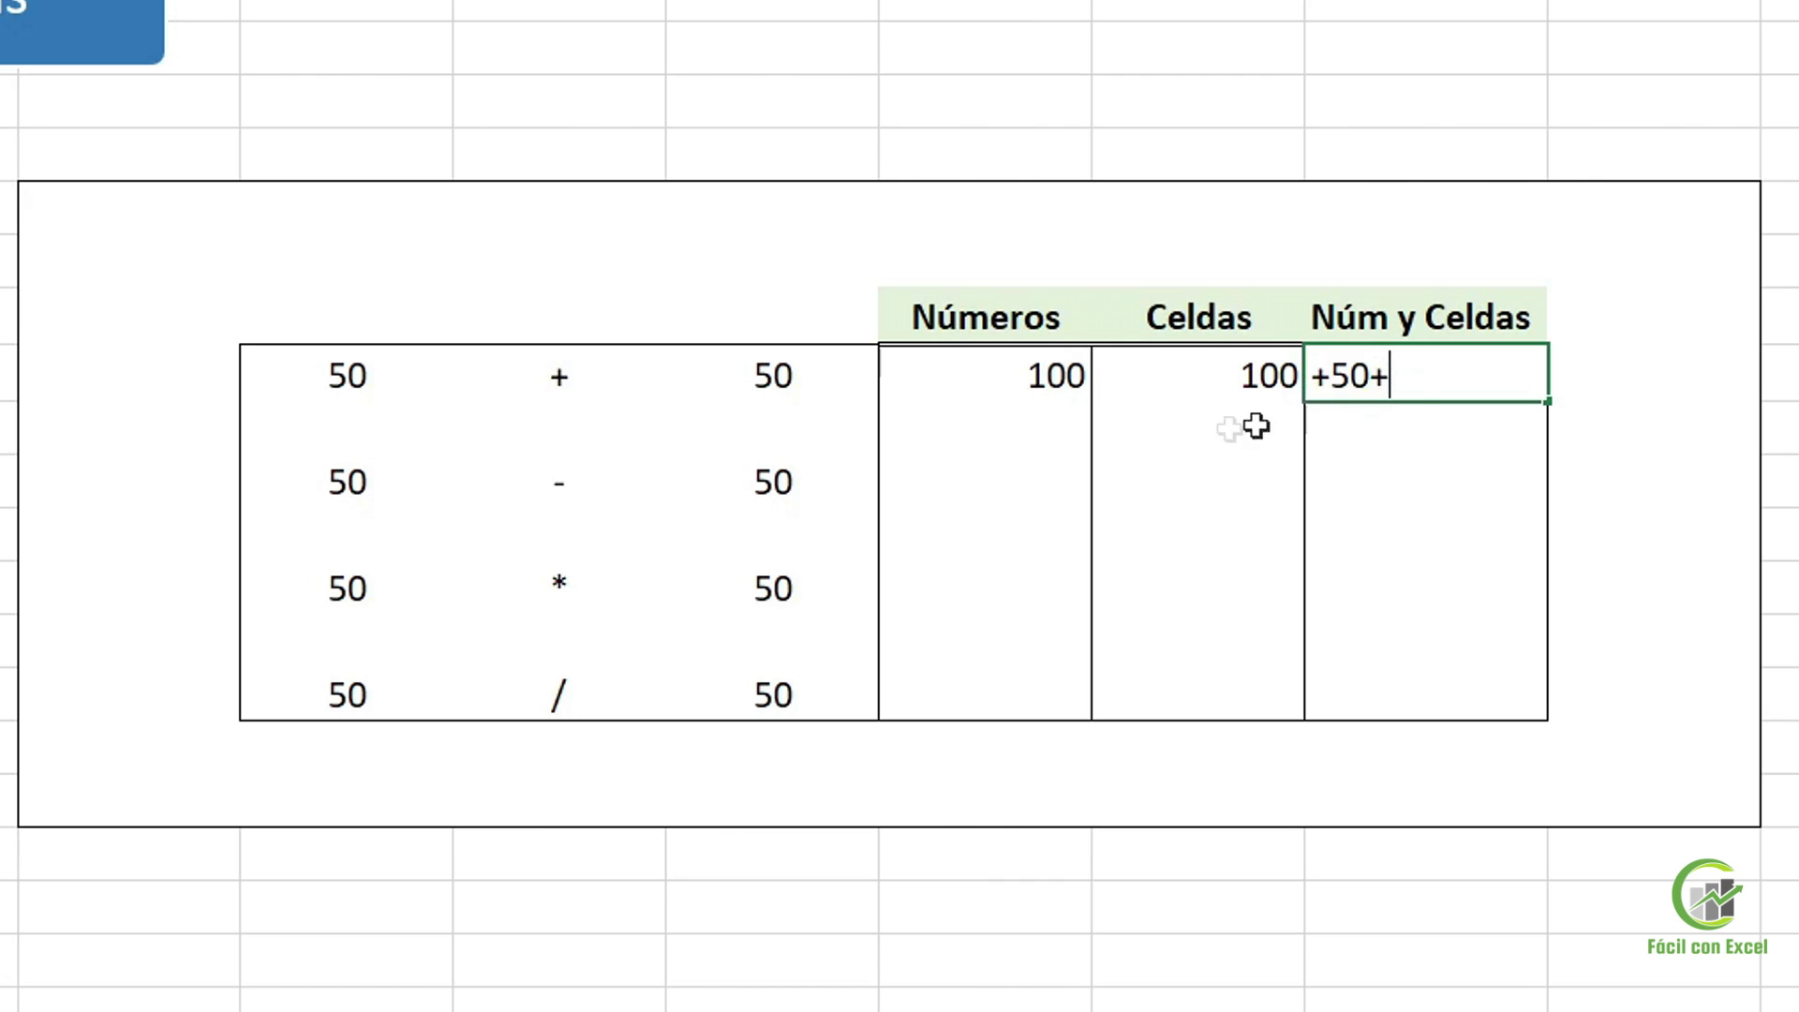
pyautogui.click(732, 381)
pyautogui.press('Return')
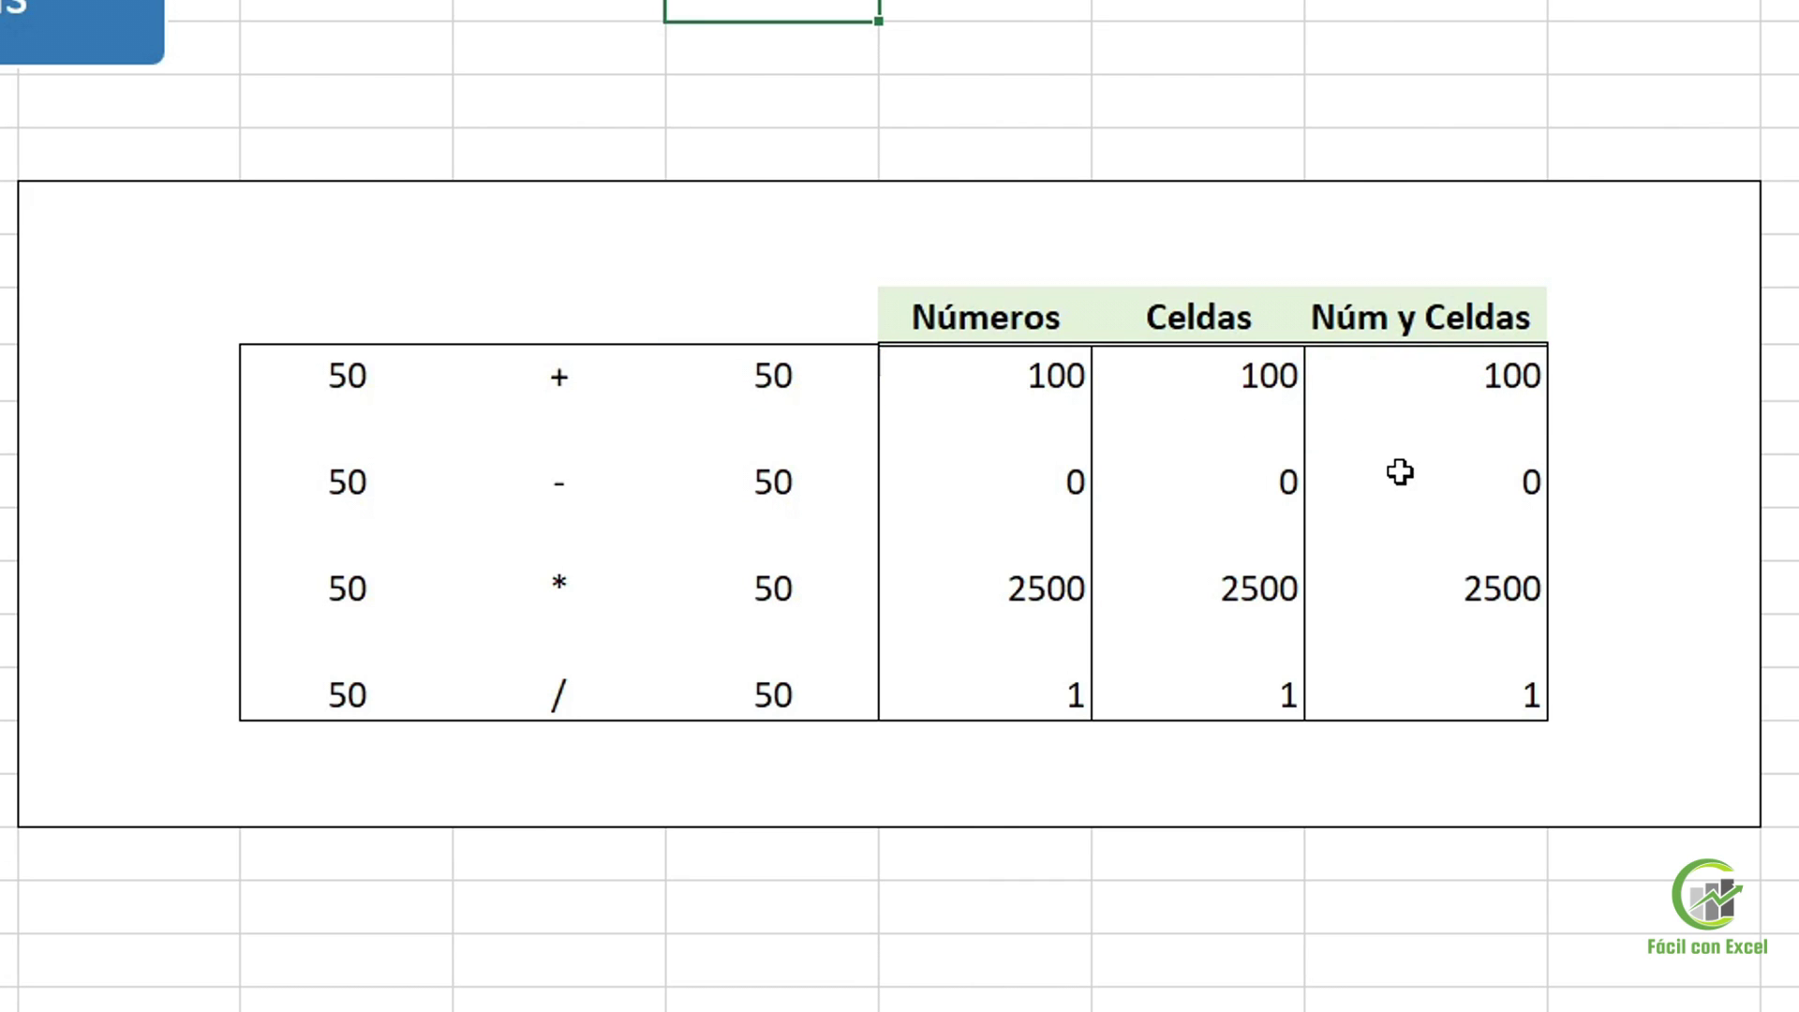
# Review the subtraction, multiplication and division result cells, and inspect the cell reference in the Núm y Celdas division formula in I67
pyautogui.click(1257, 478)
pyautogui.press('Right')
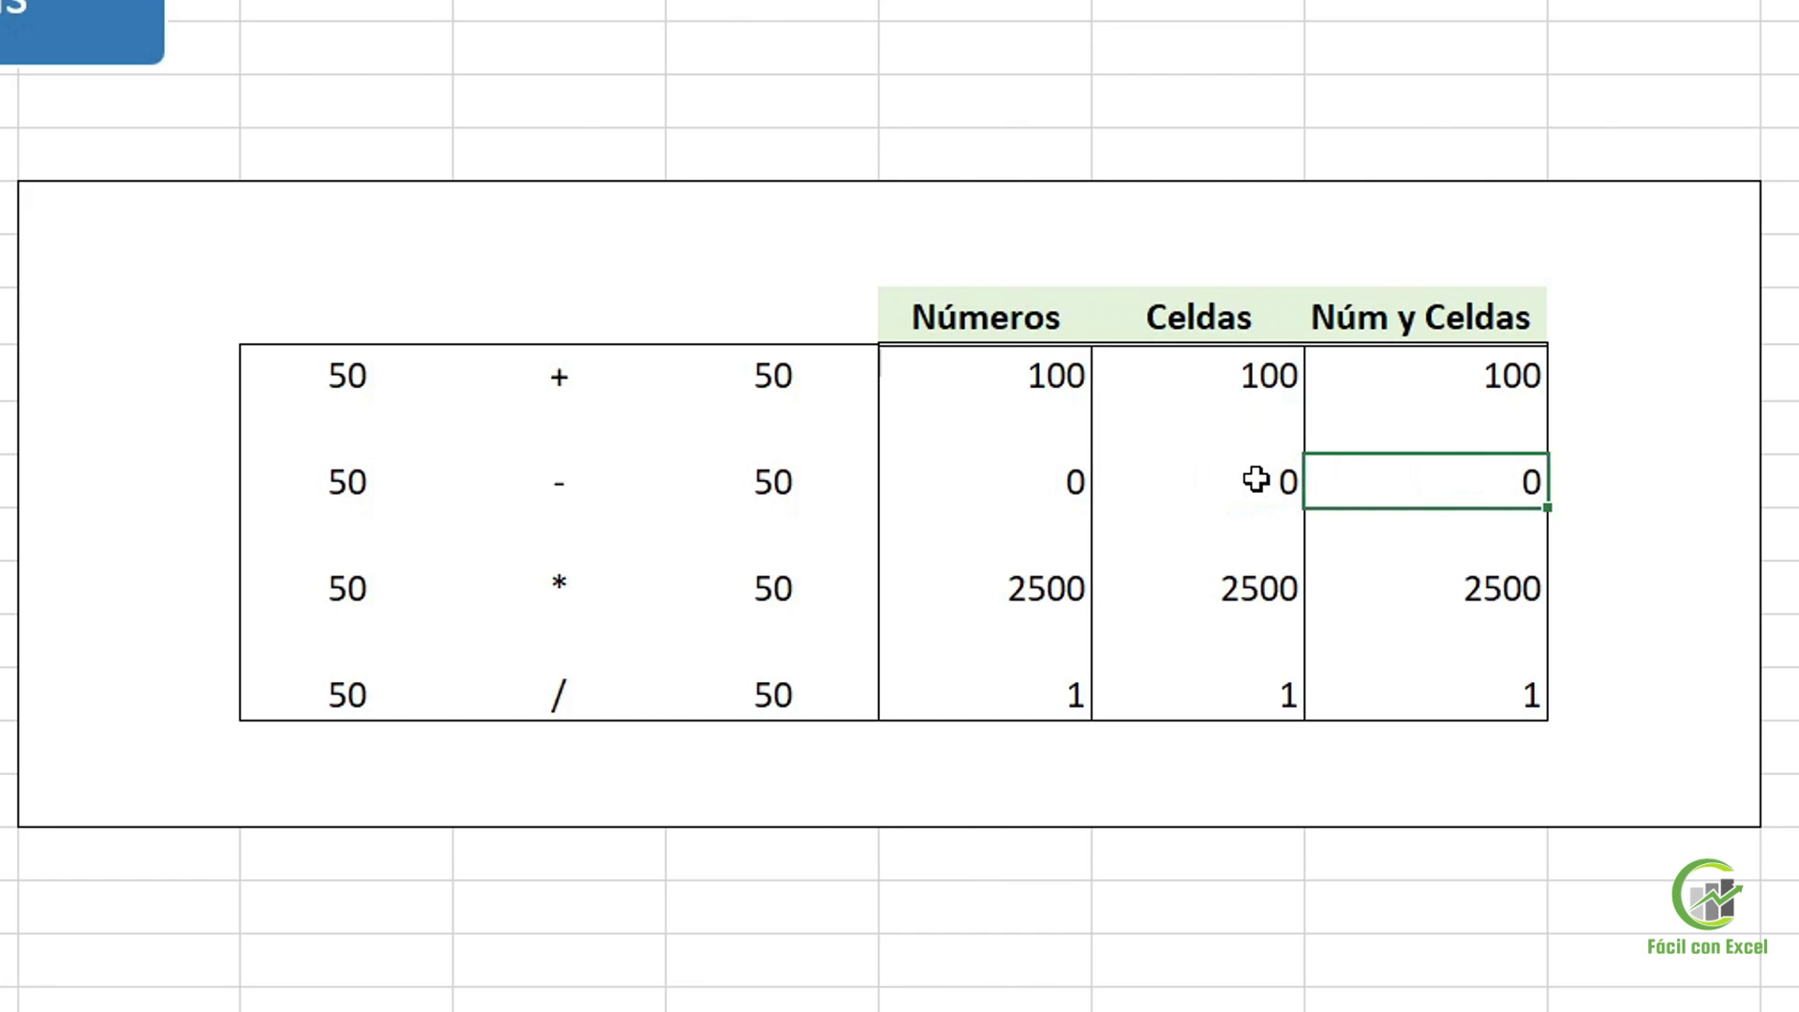
pyautogui.click(1011, 587)
pyautogui.click(1208, 585)
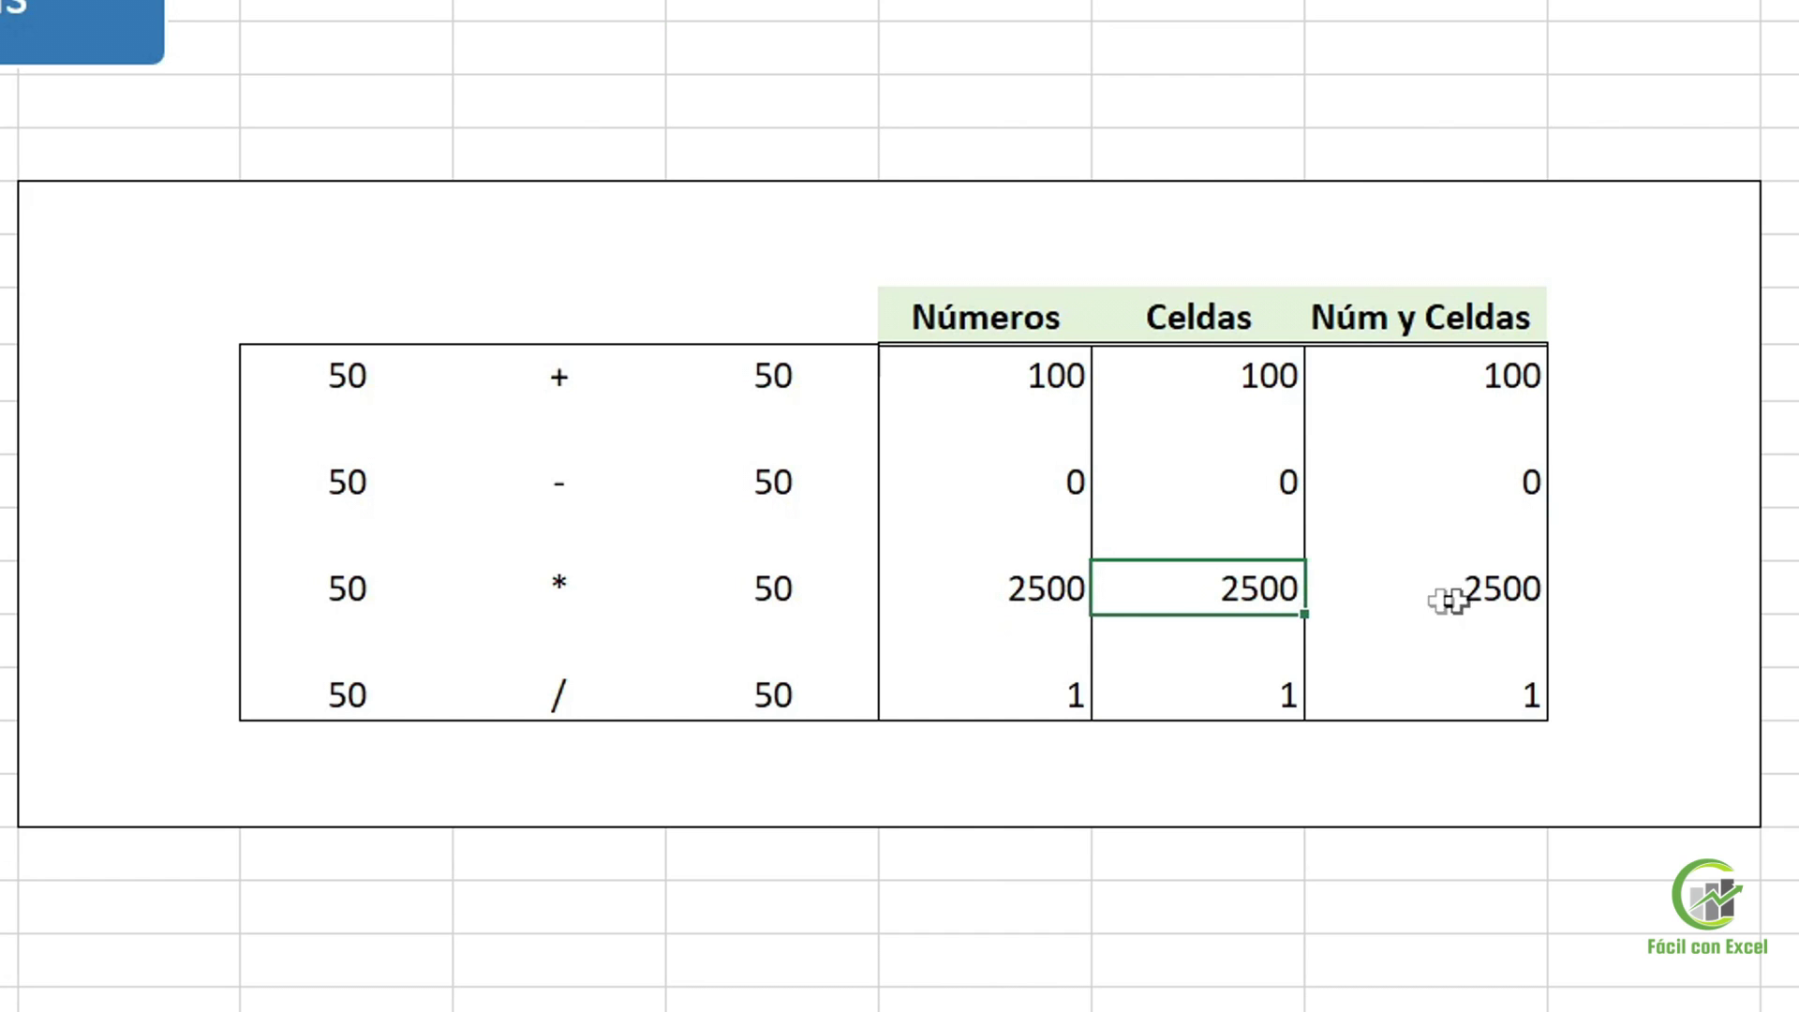
pyautogui.click(1494, 589)
pyautogui.click(1052, 691)
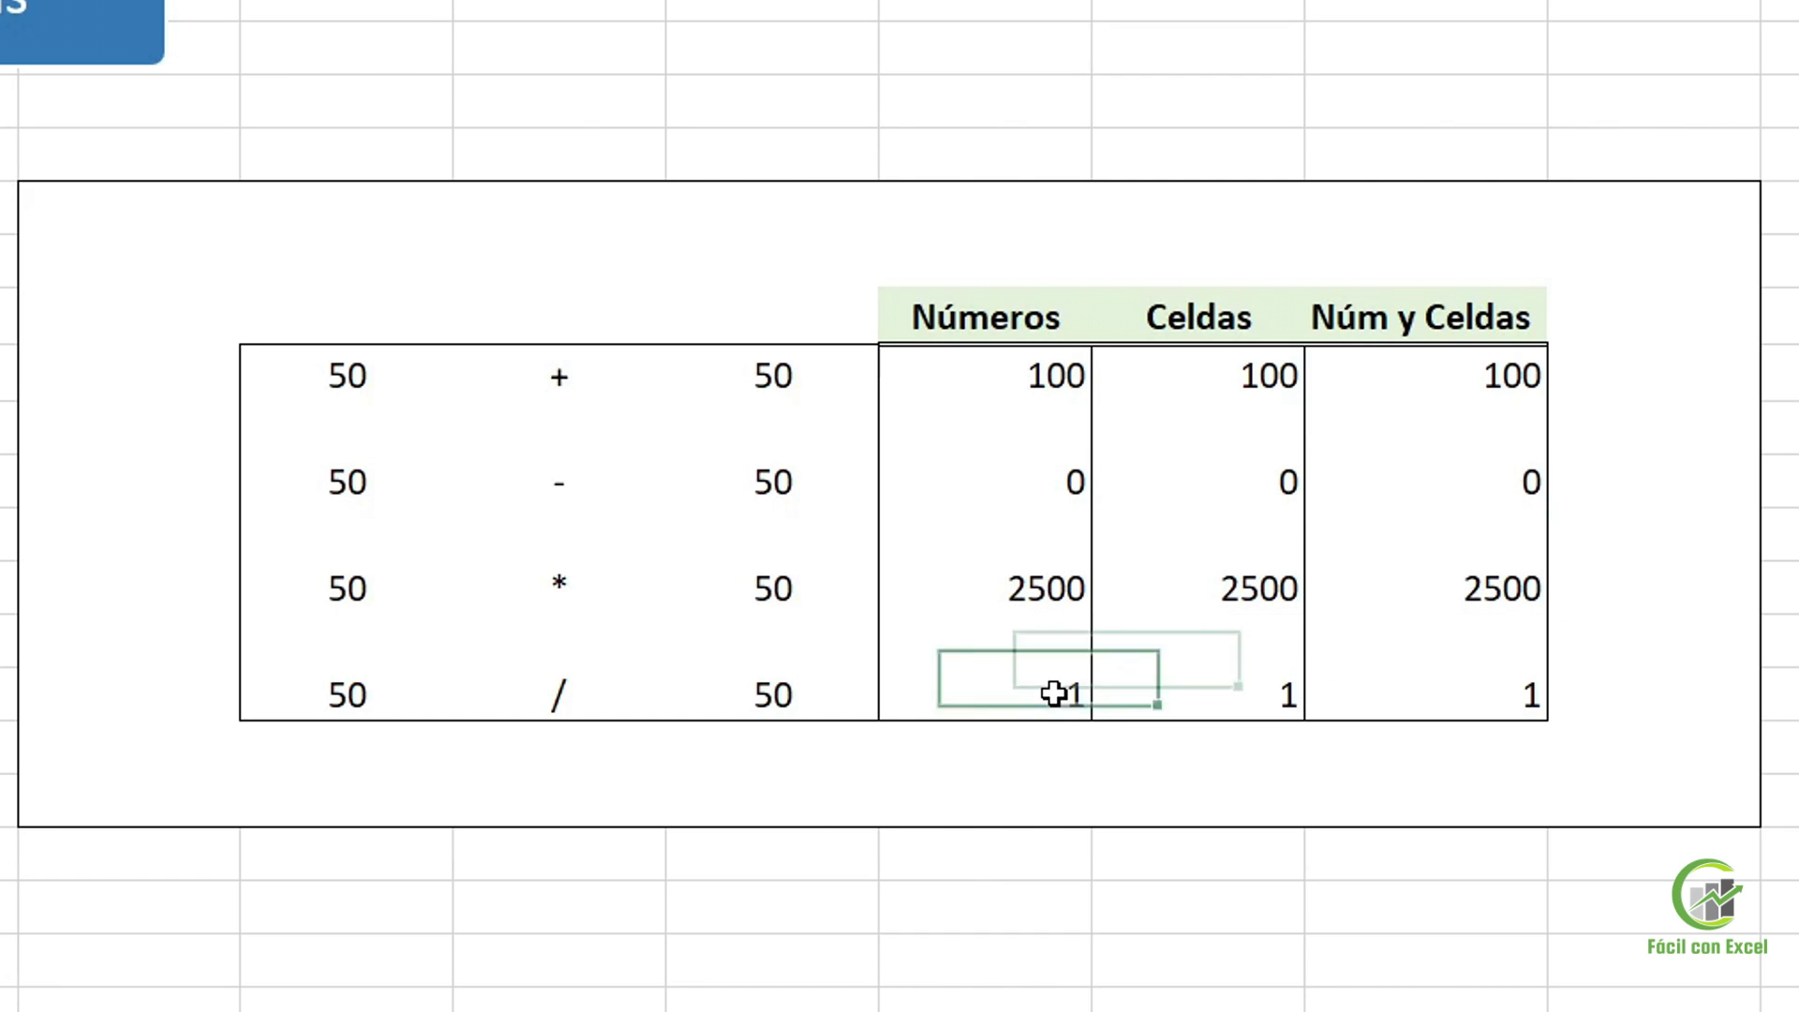
pyautogui.click(1202, 701)
pyautogui.click(1355, 696)
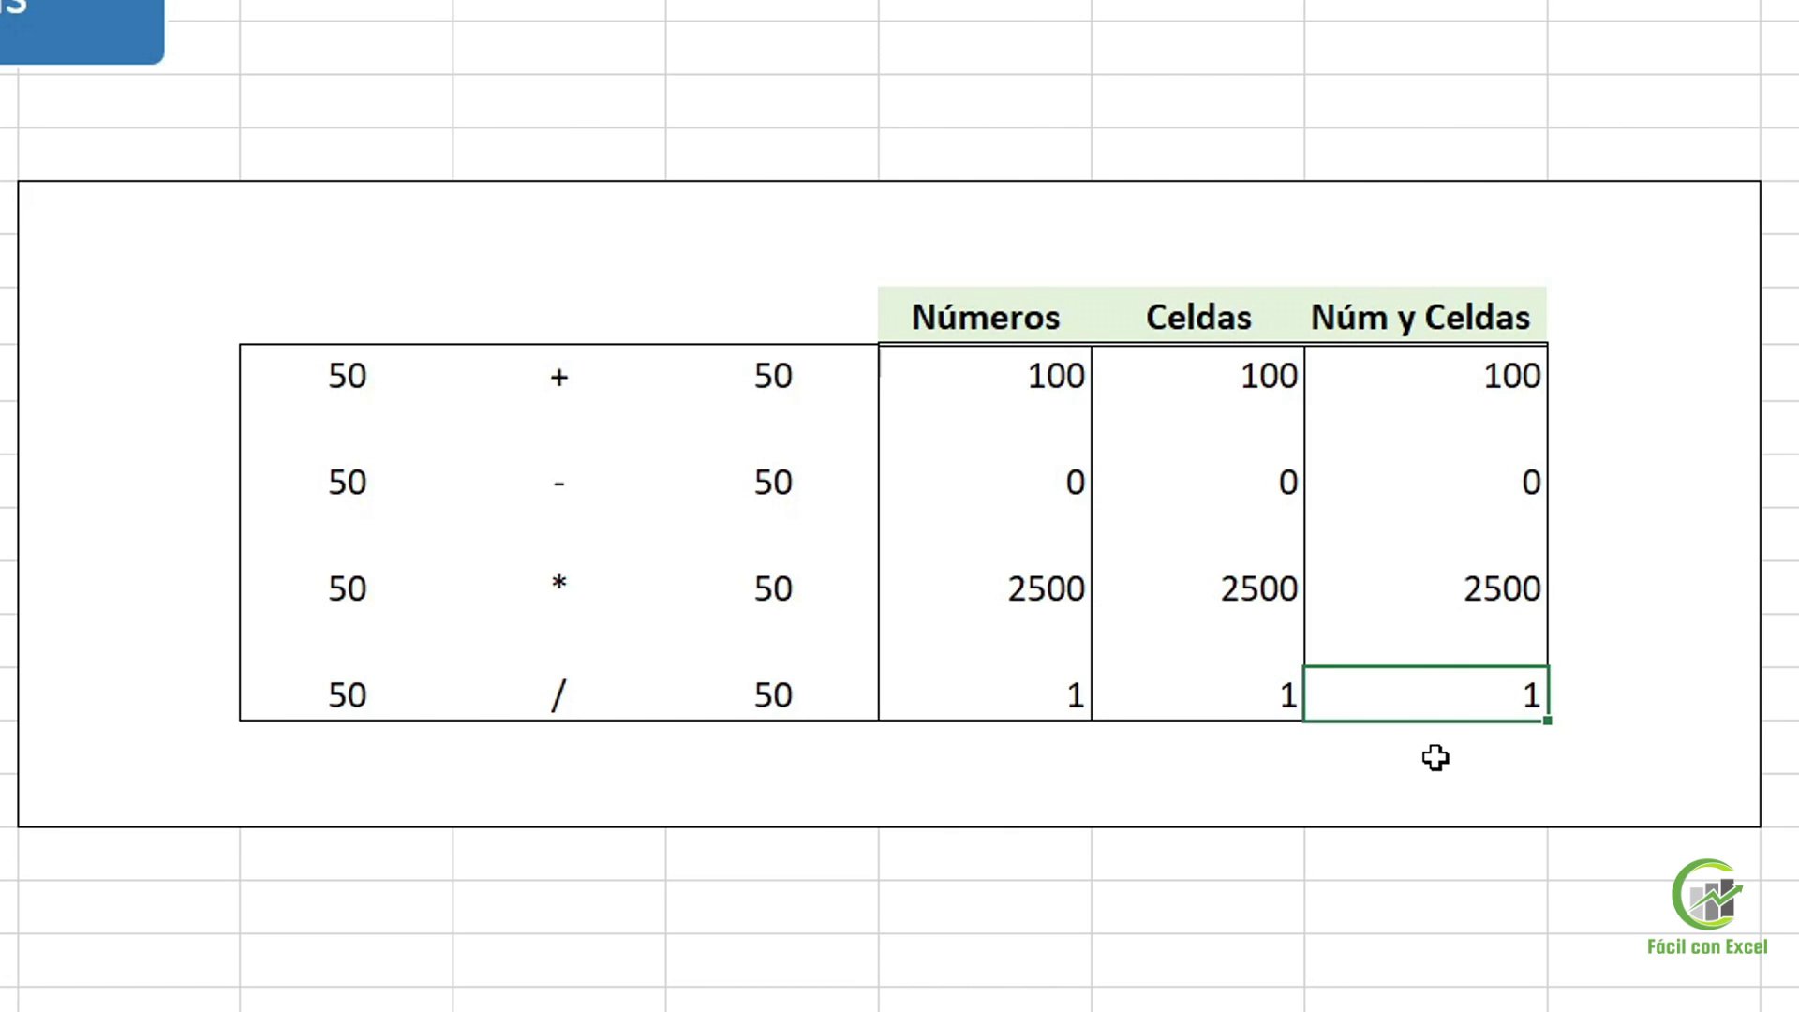
pyautogui.press('F2')
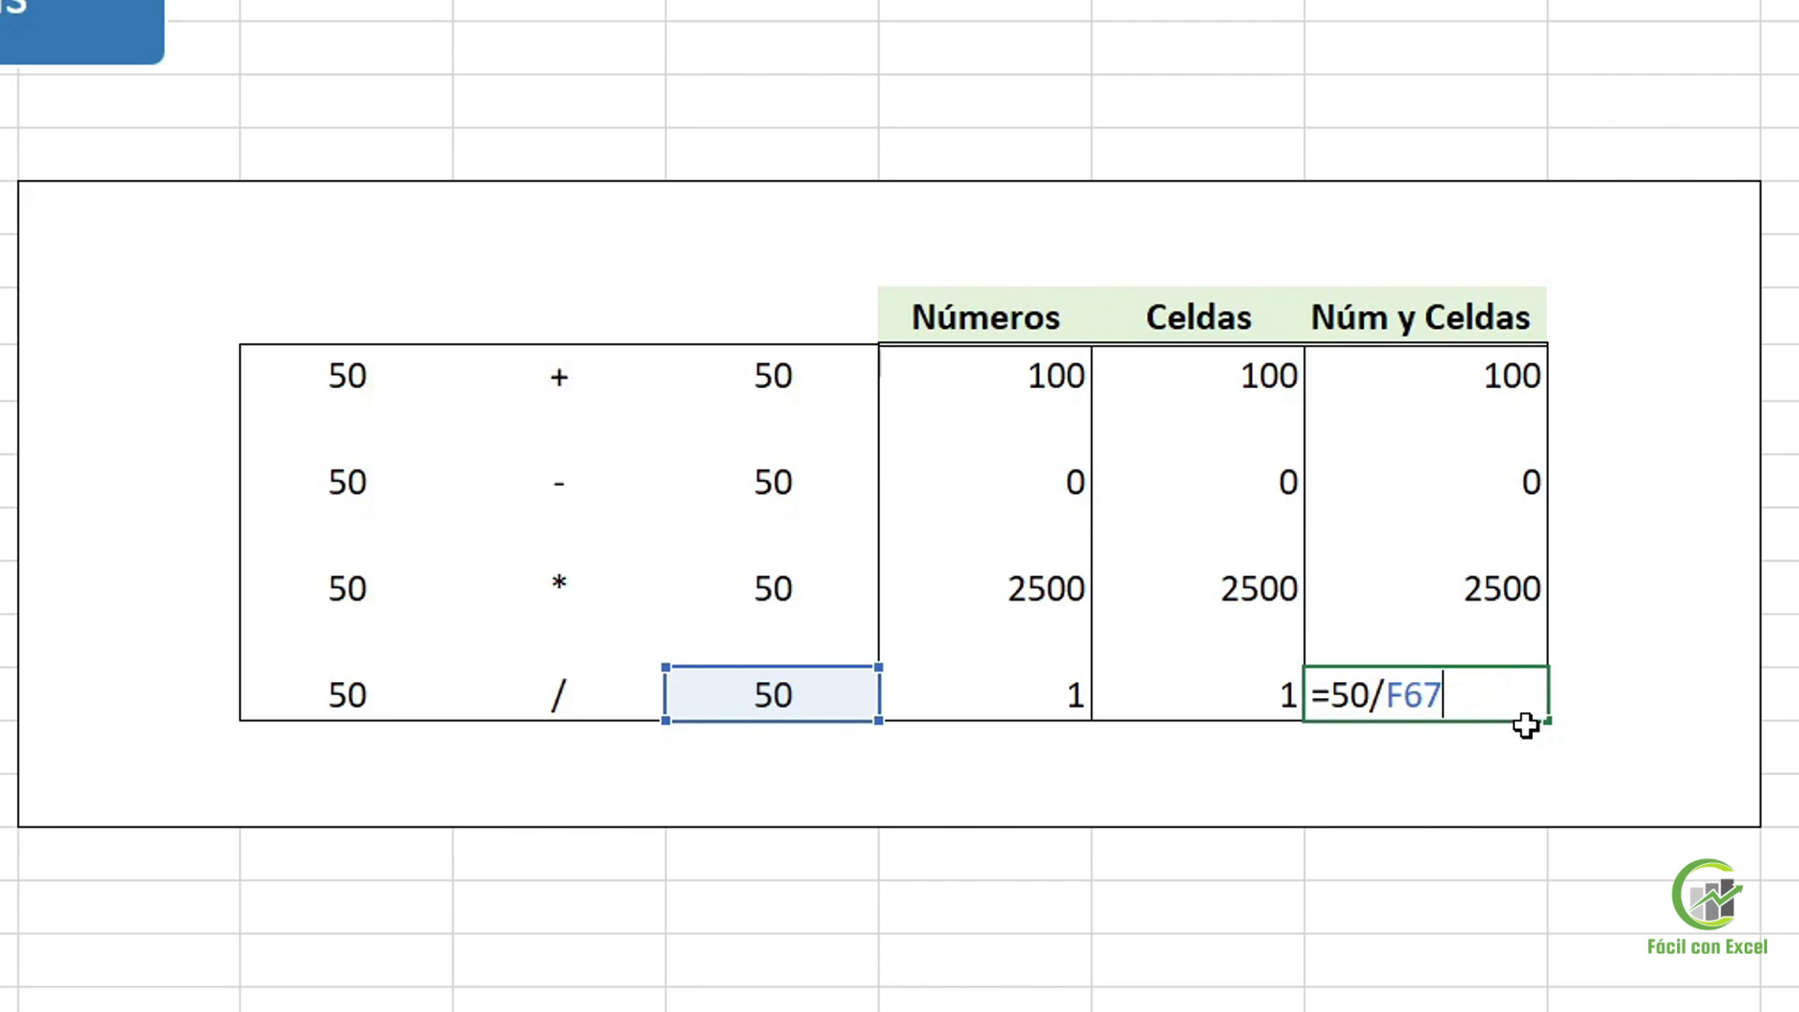
pyautogui.click(1228, 692)
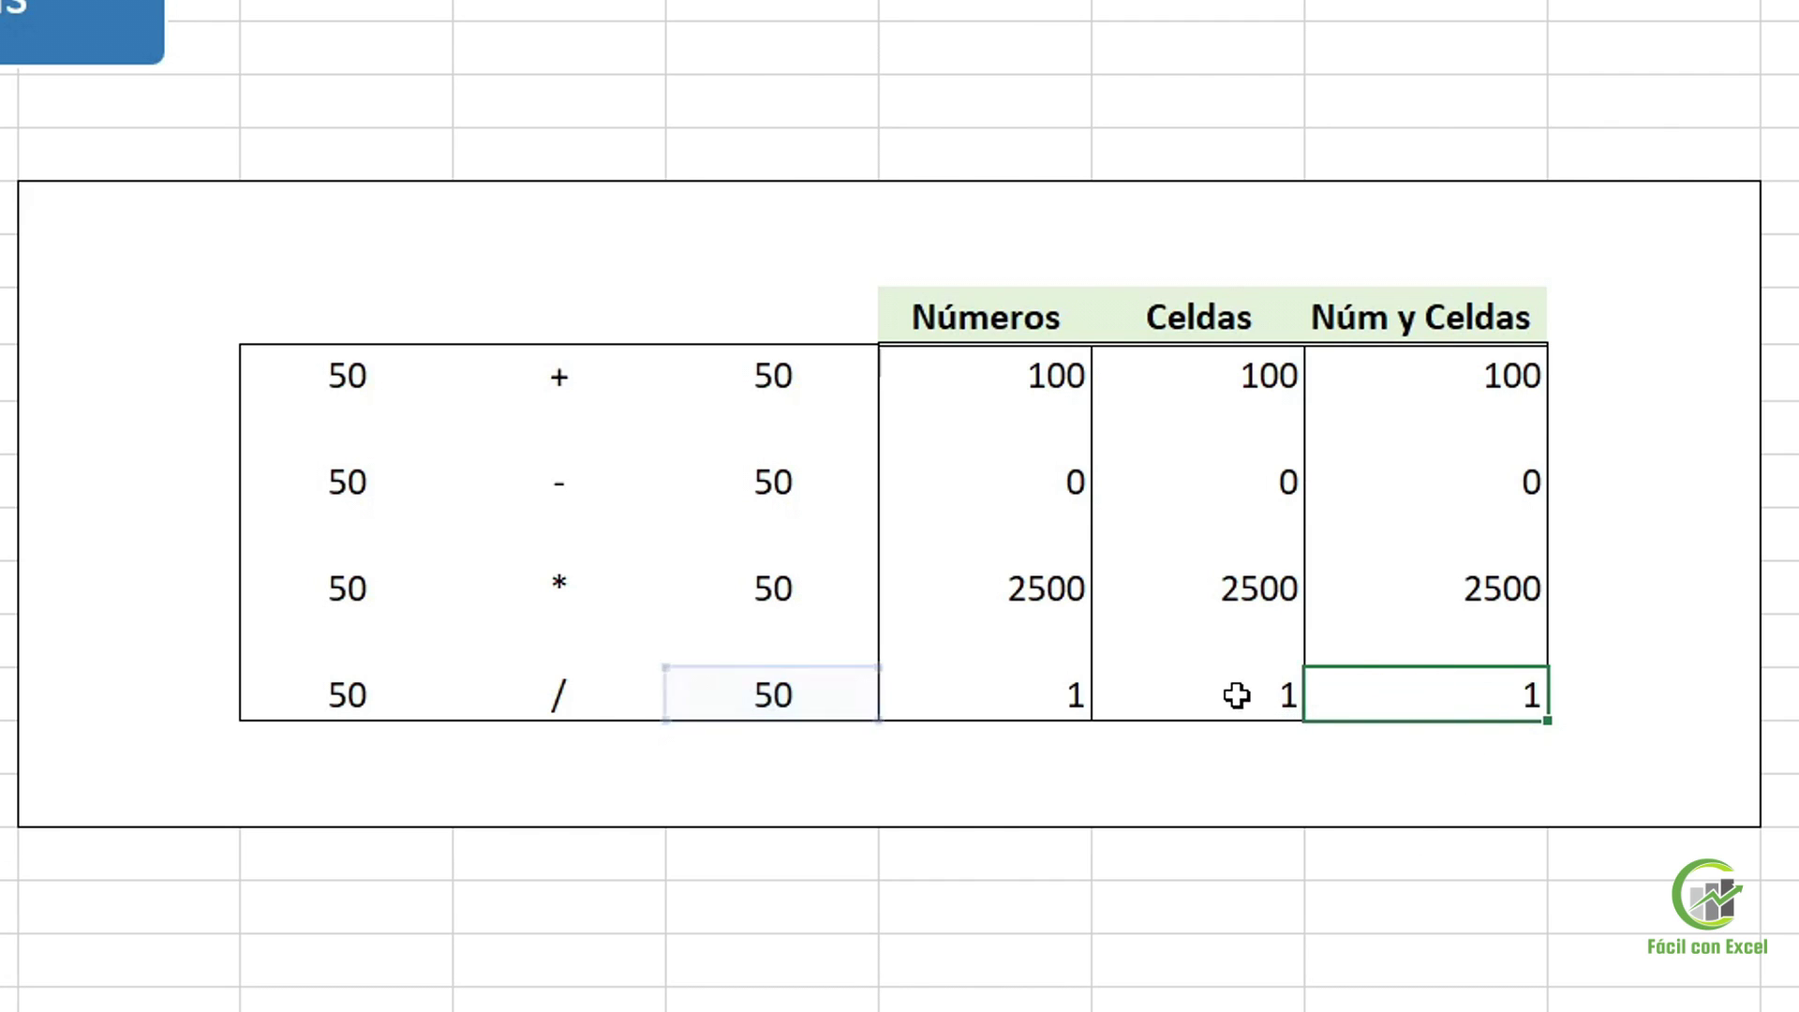
# In the Celdas division formula in H67, change the divisor reference to F68 and move its reference frame back to F67
pyautogui.press('F2')
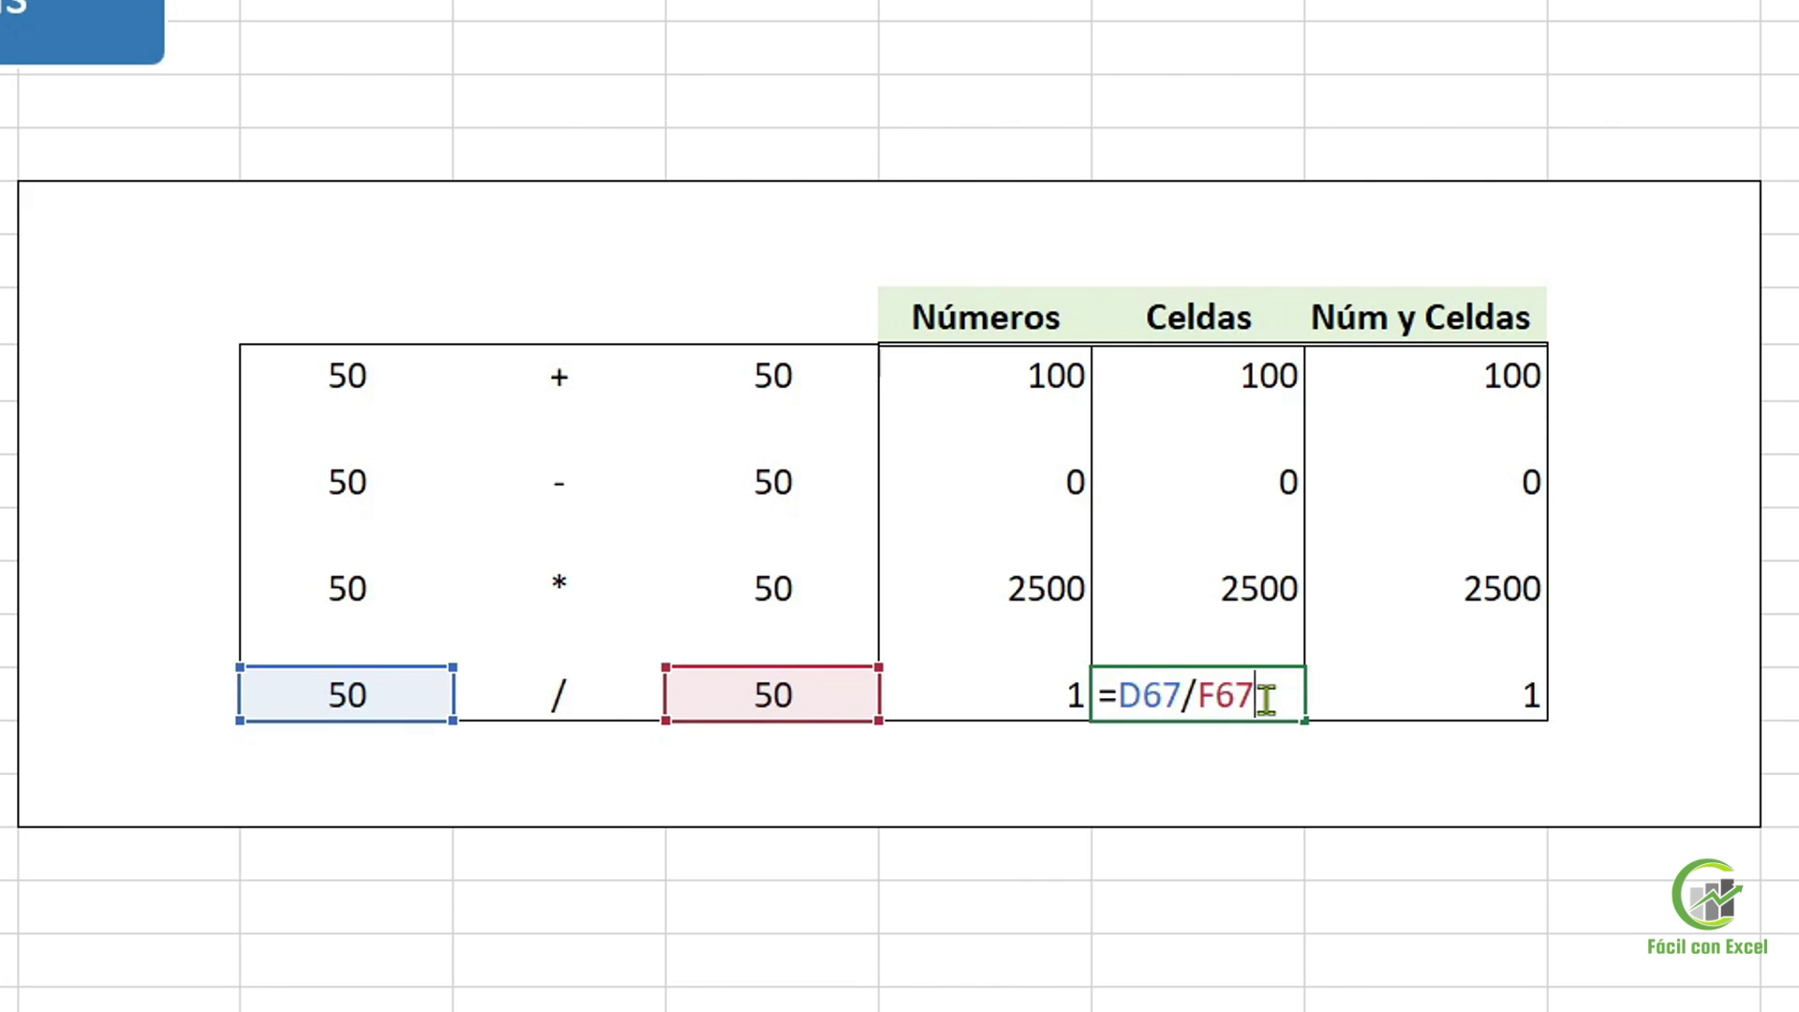
pyautogui.press('BackSpace')
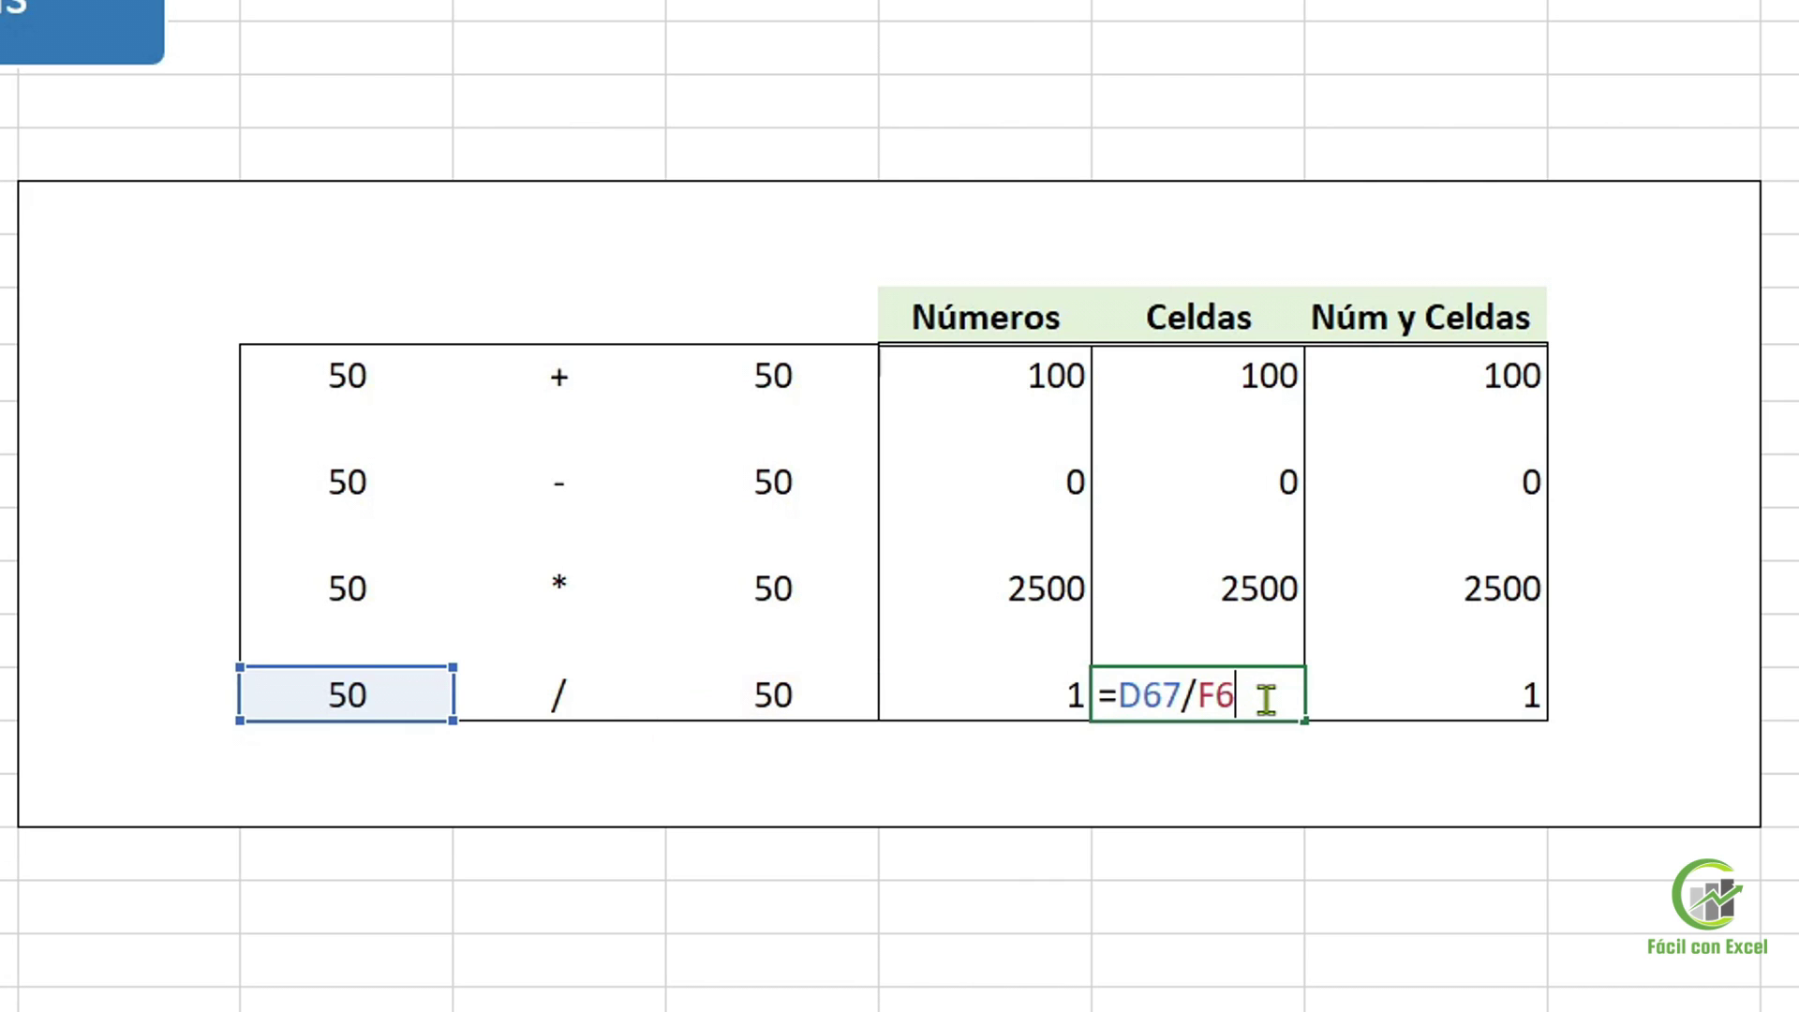
pyautogui.write('8')
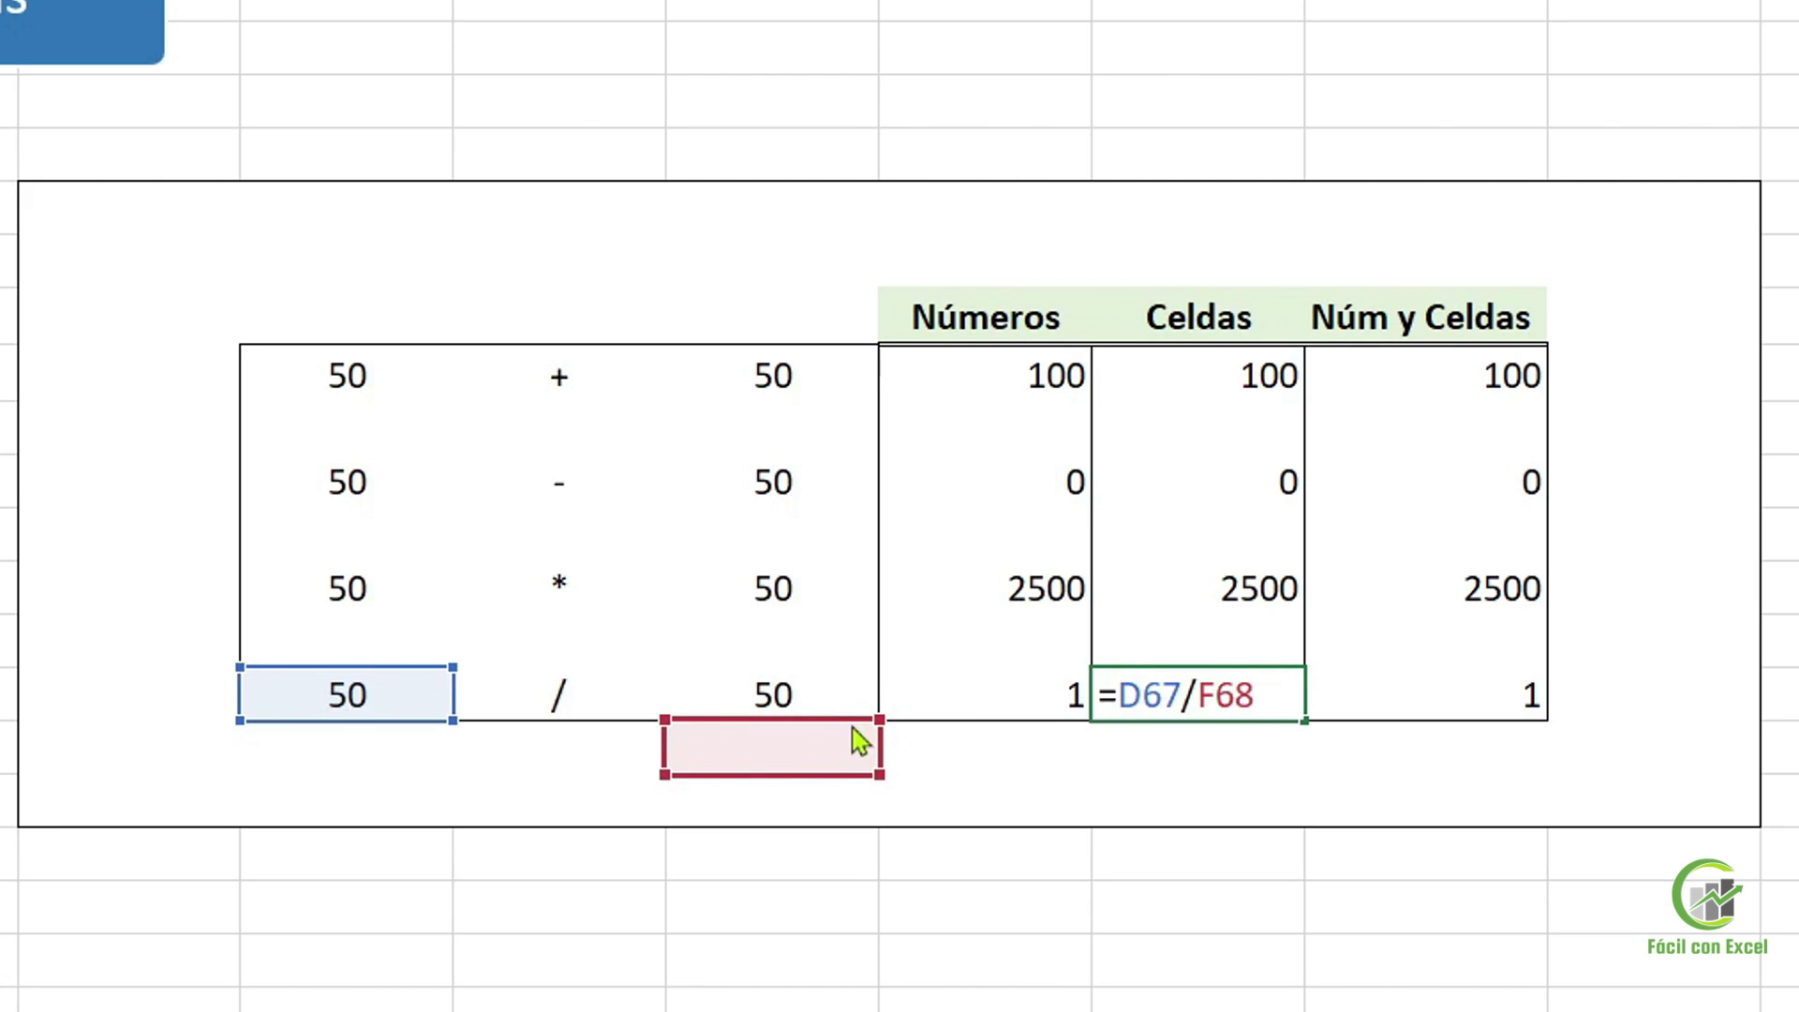
pyautogui.moveTo(854, 728); pyautogui.dragTo(740, 687)
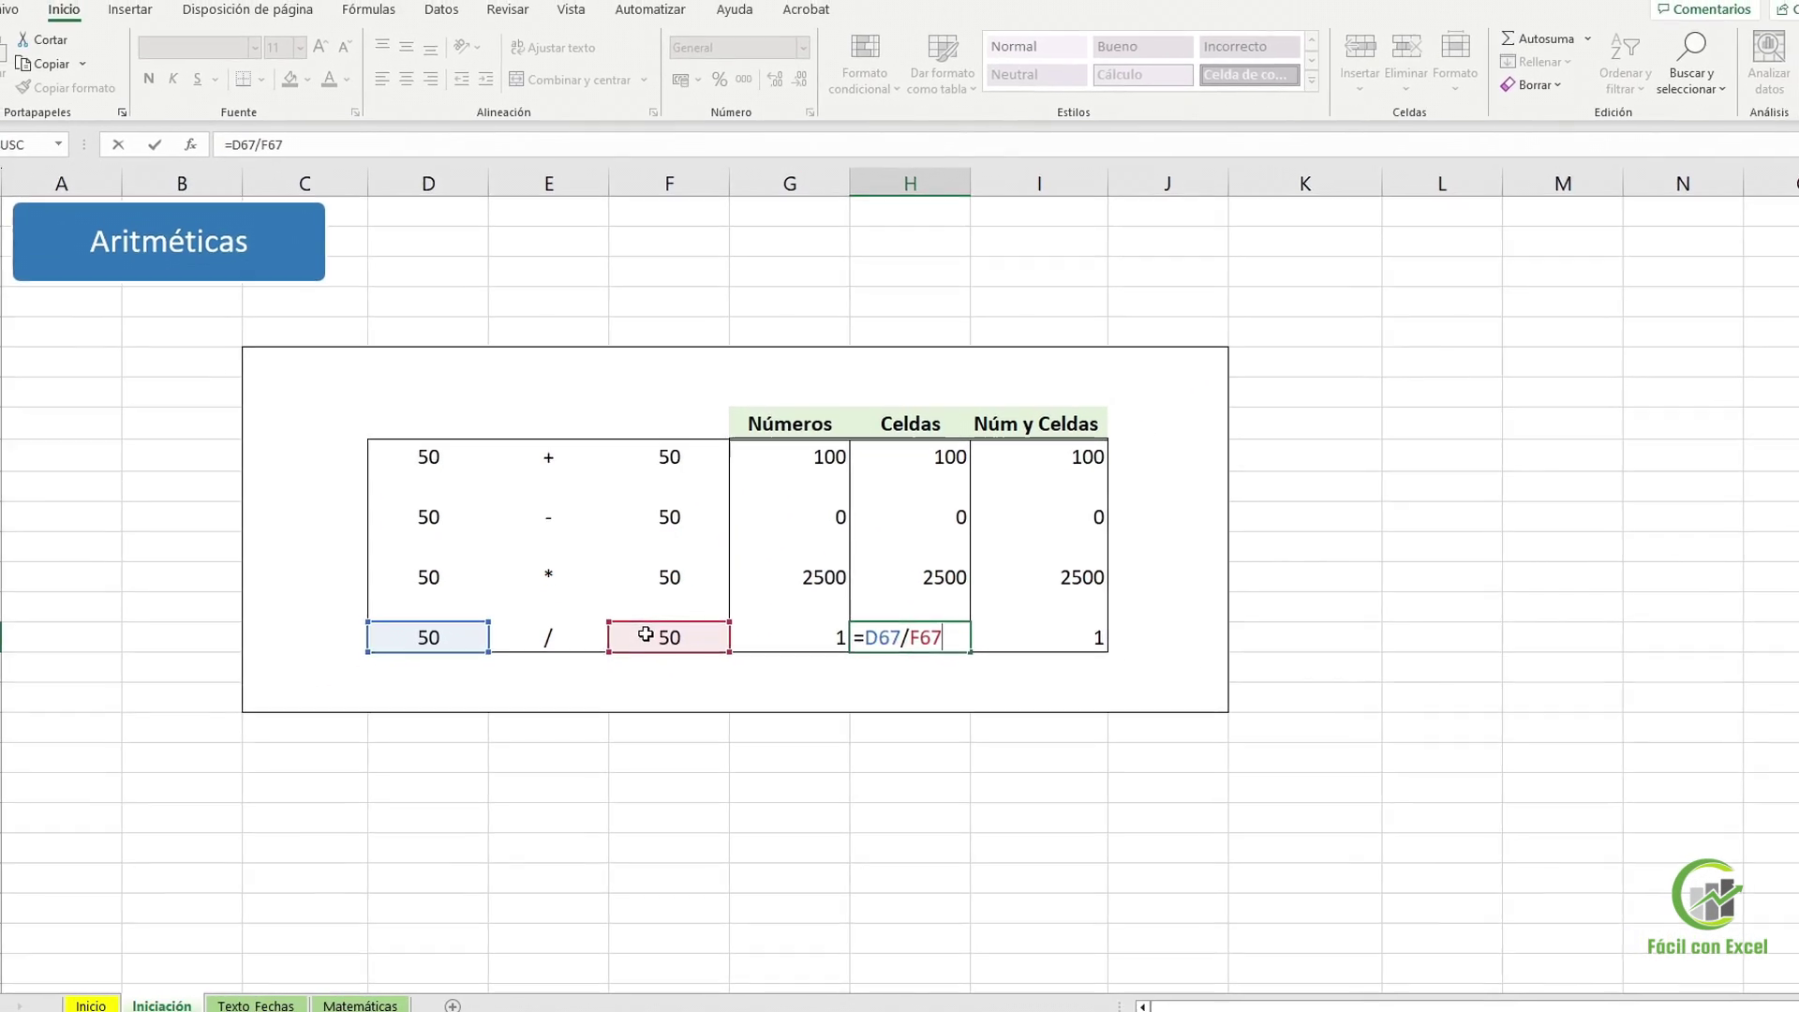
pyautogui.press('Return')
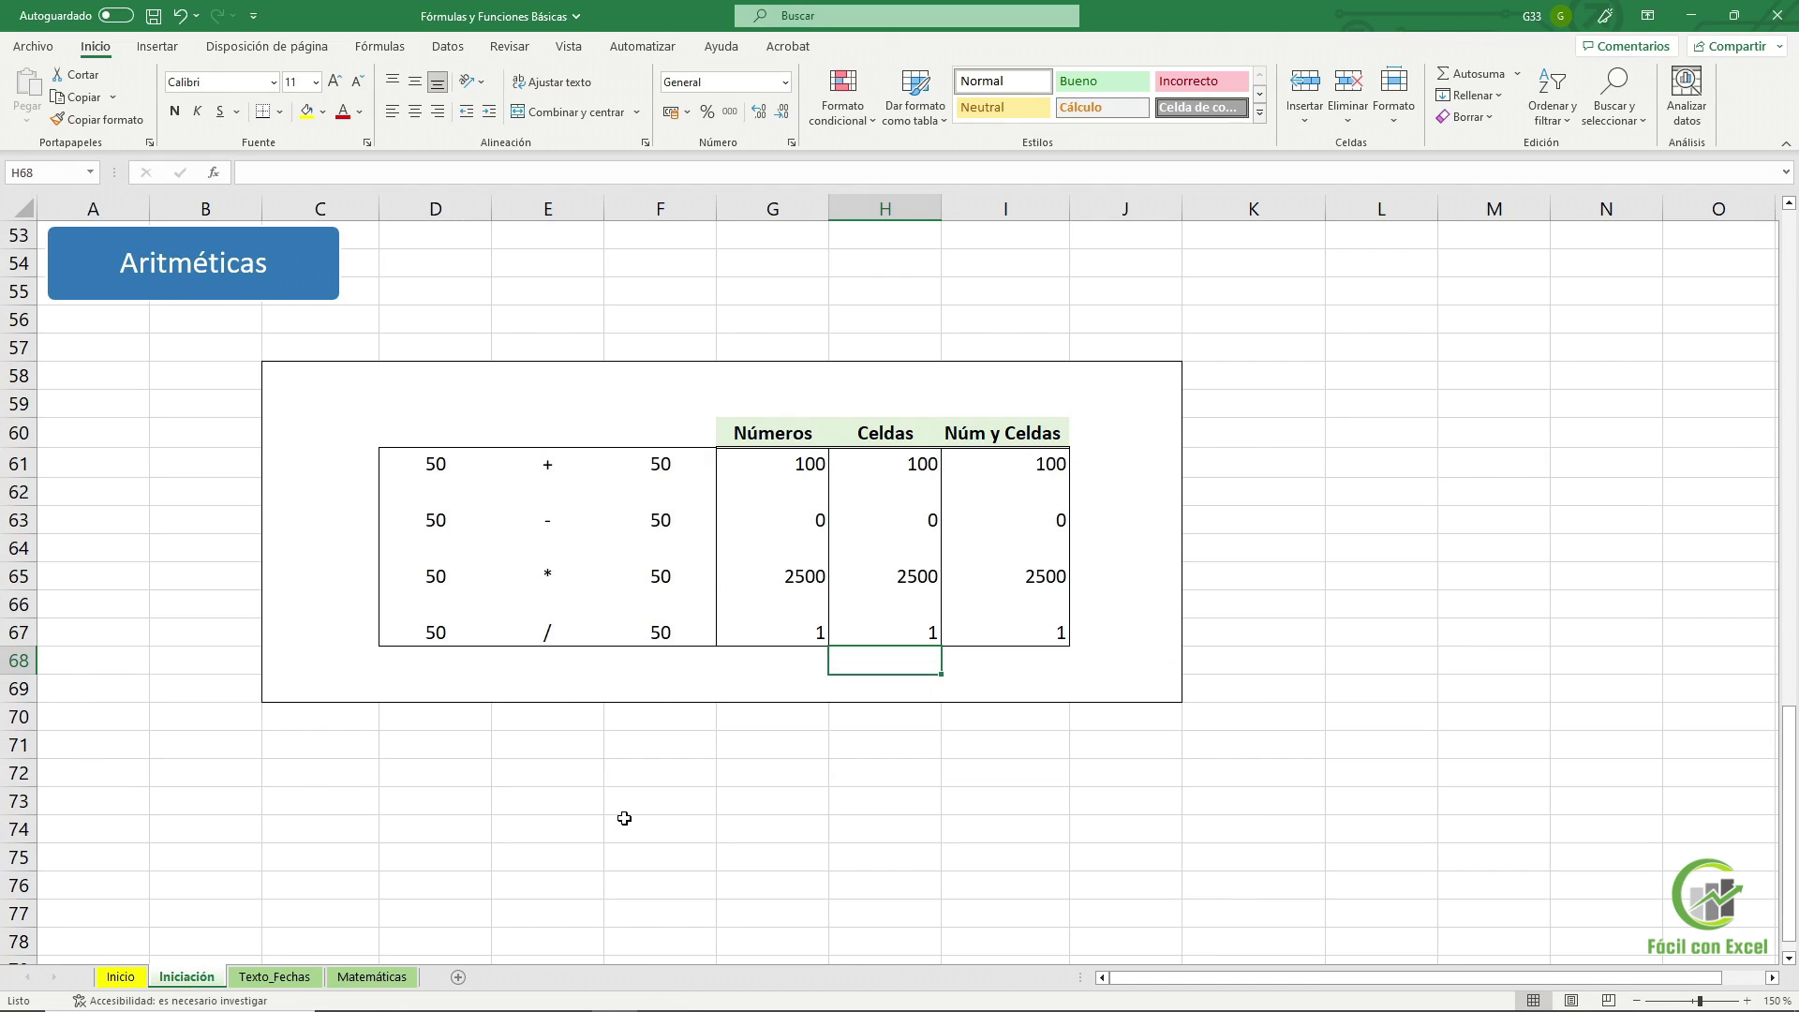
# Return to the Inicio sheet and open the Texto y Fechas section at Extraer Datos
pyautogui.hotkey('ctrl', 'Home')
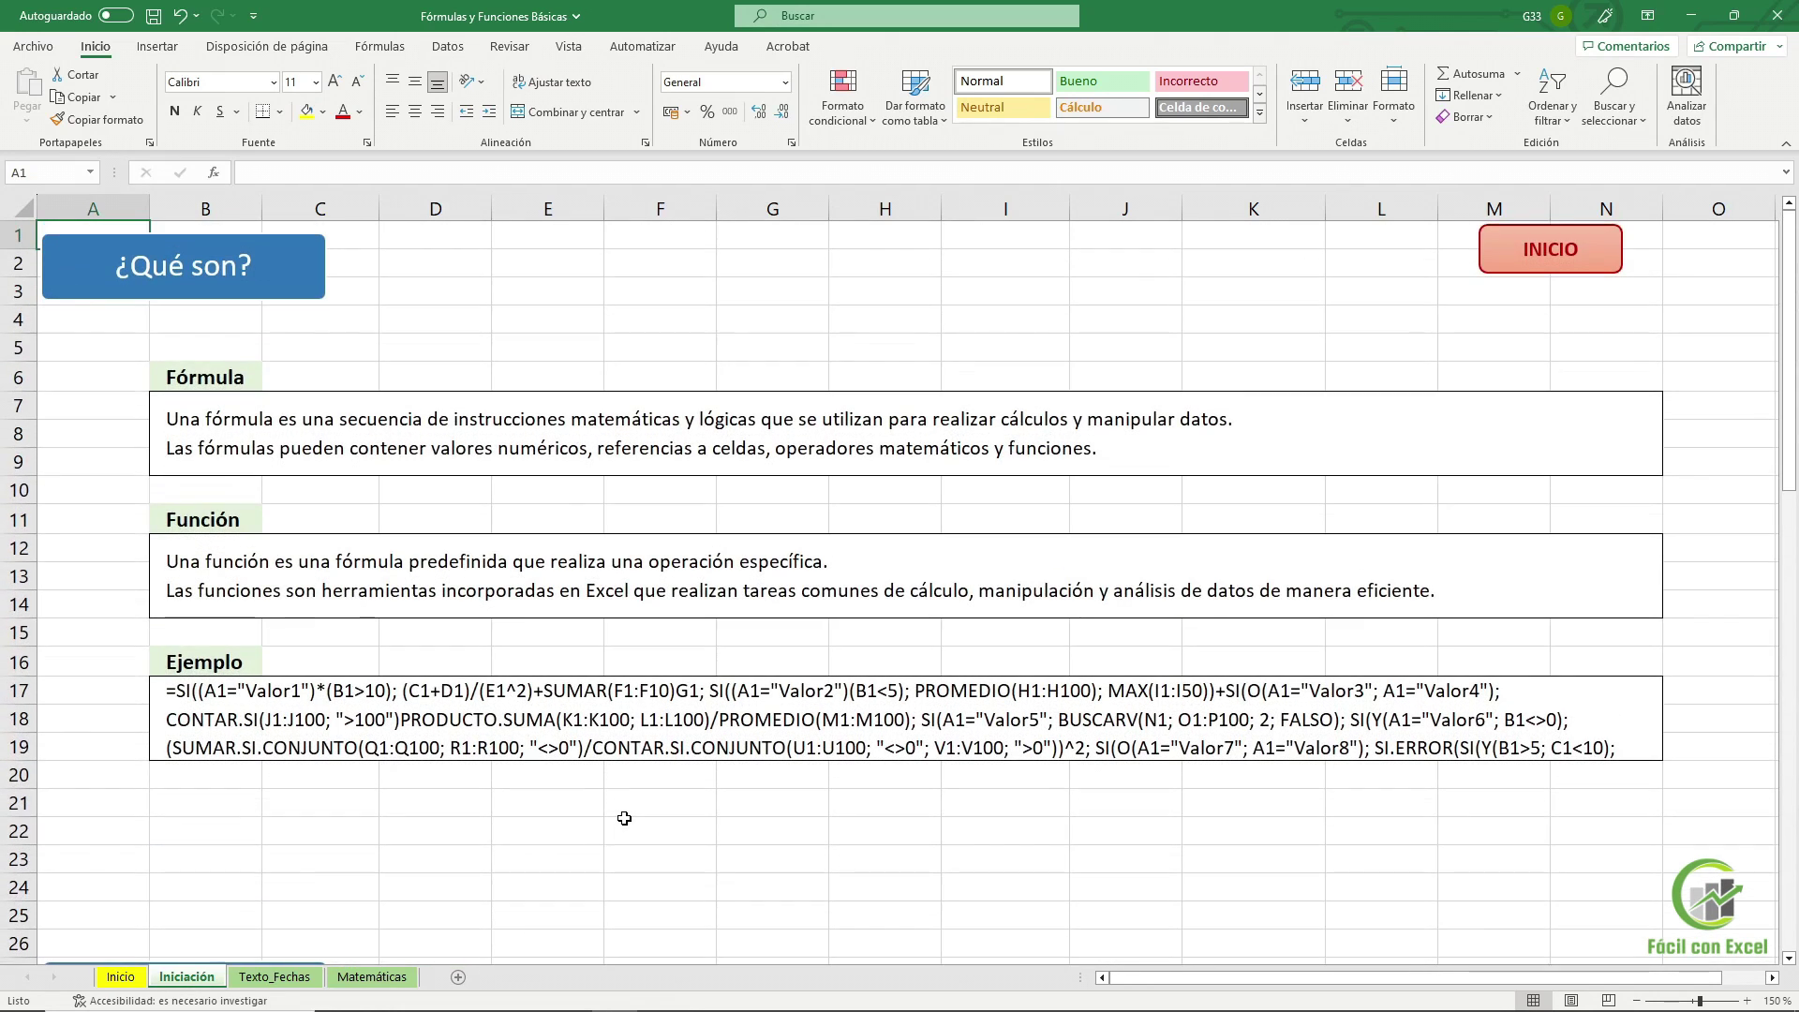
pyautogui.click(1481, 268)
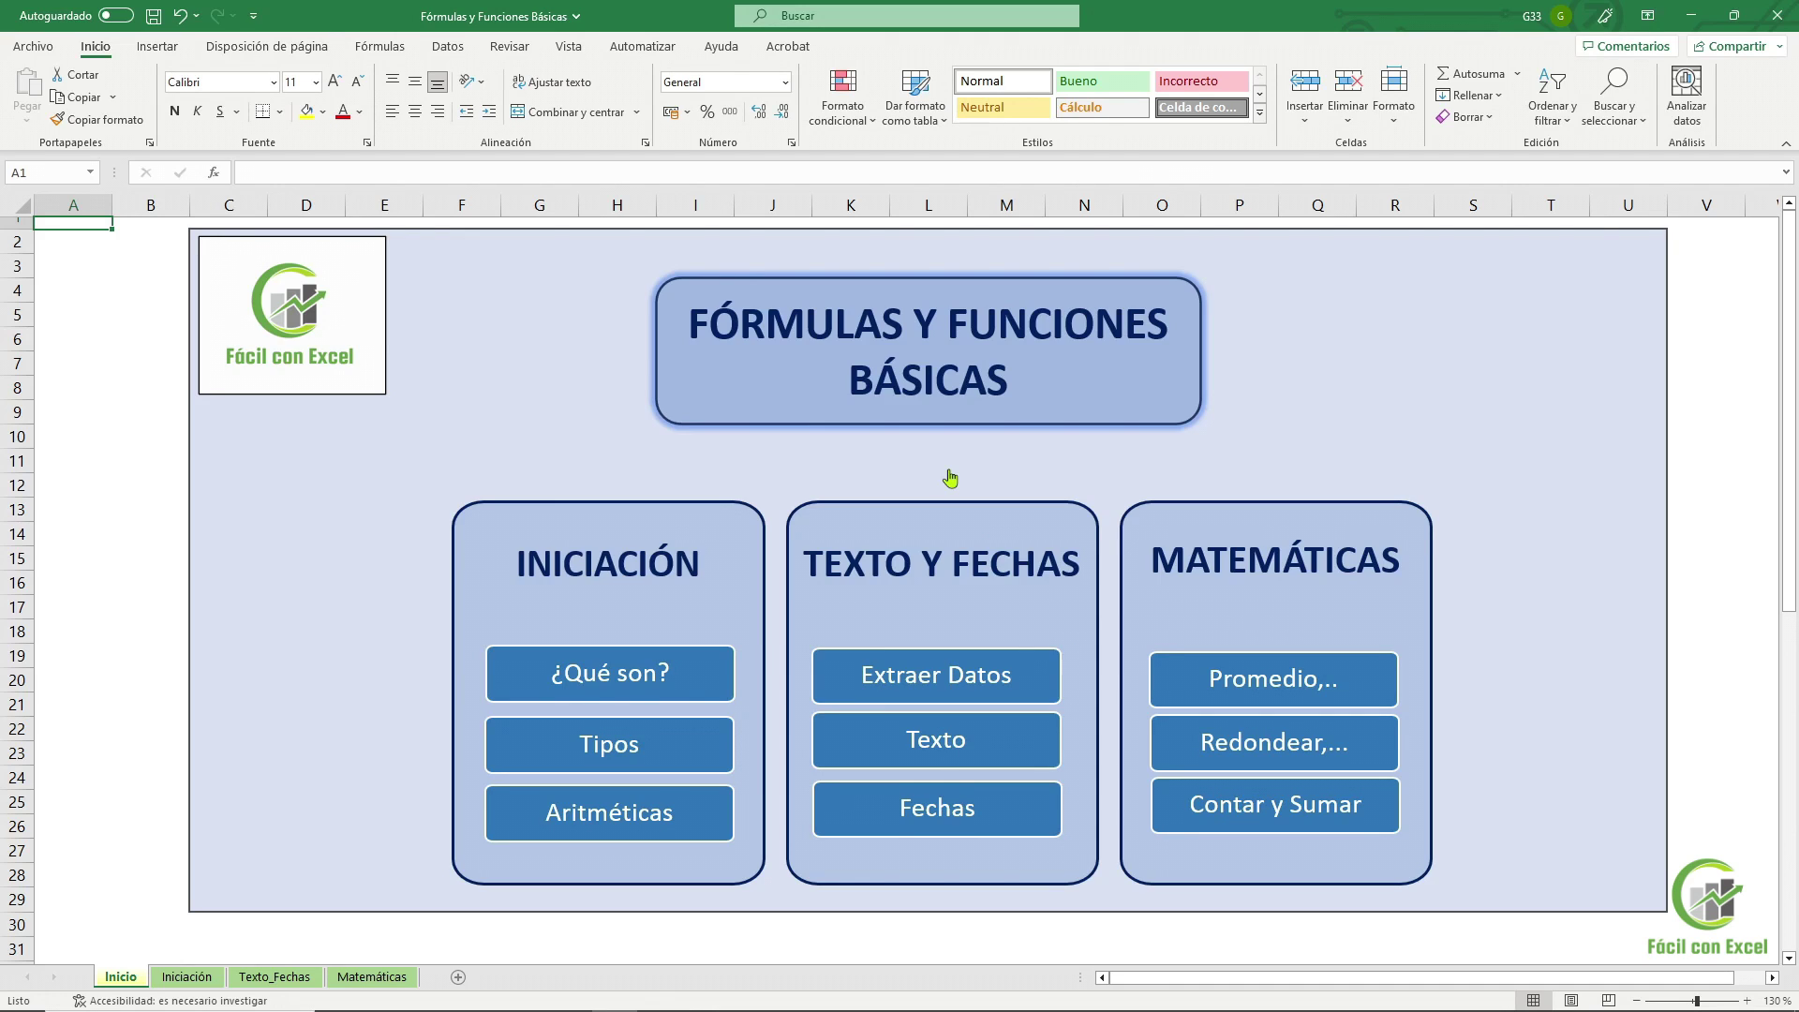
pyautogui.click(966, 513)
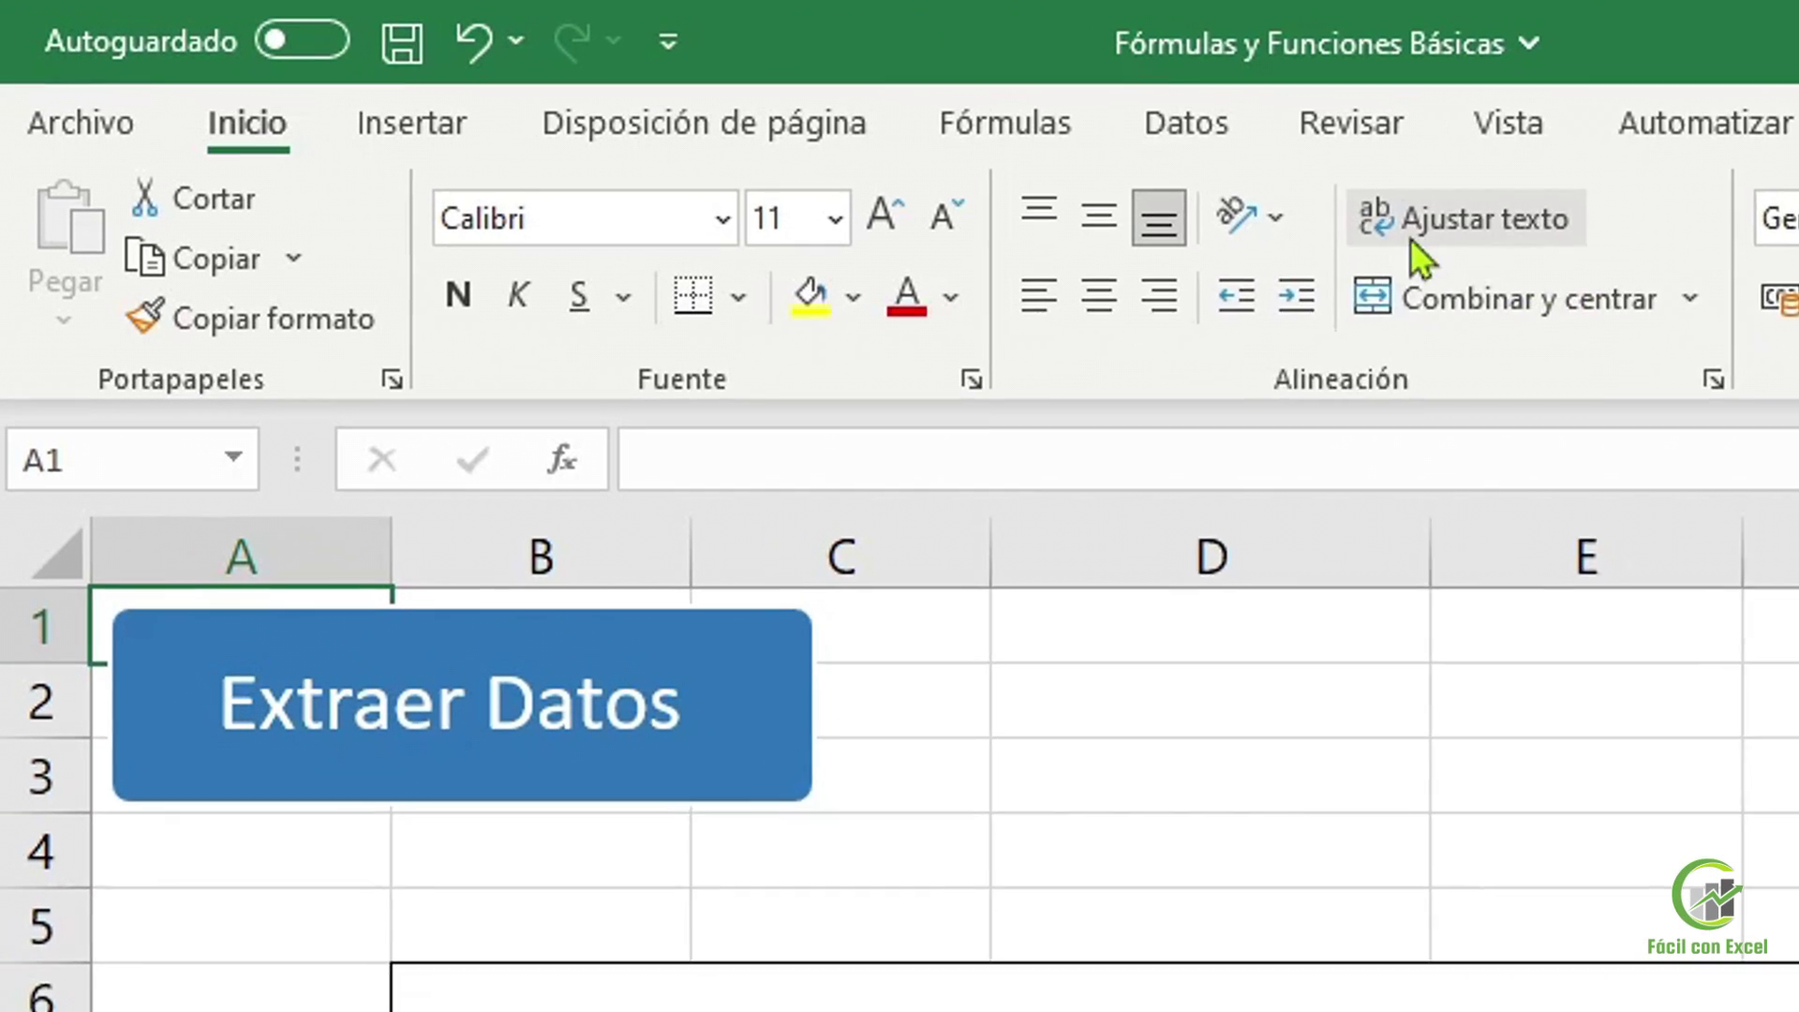
# Look at the Texto category of the function library and at the CONTRATO, FECHA and TEXTO source cells
pyautogui.click(1013, 122)
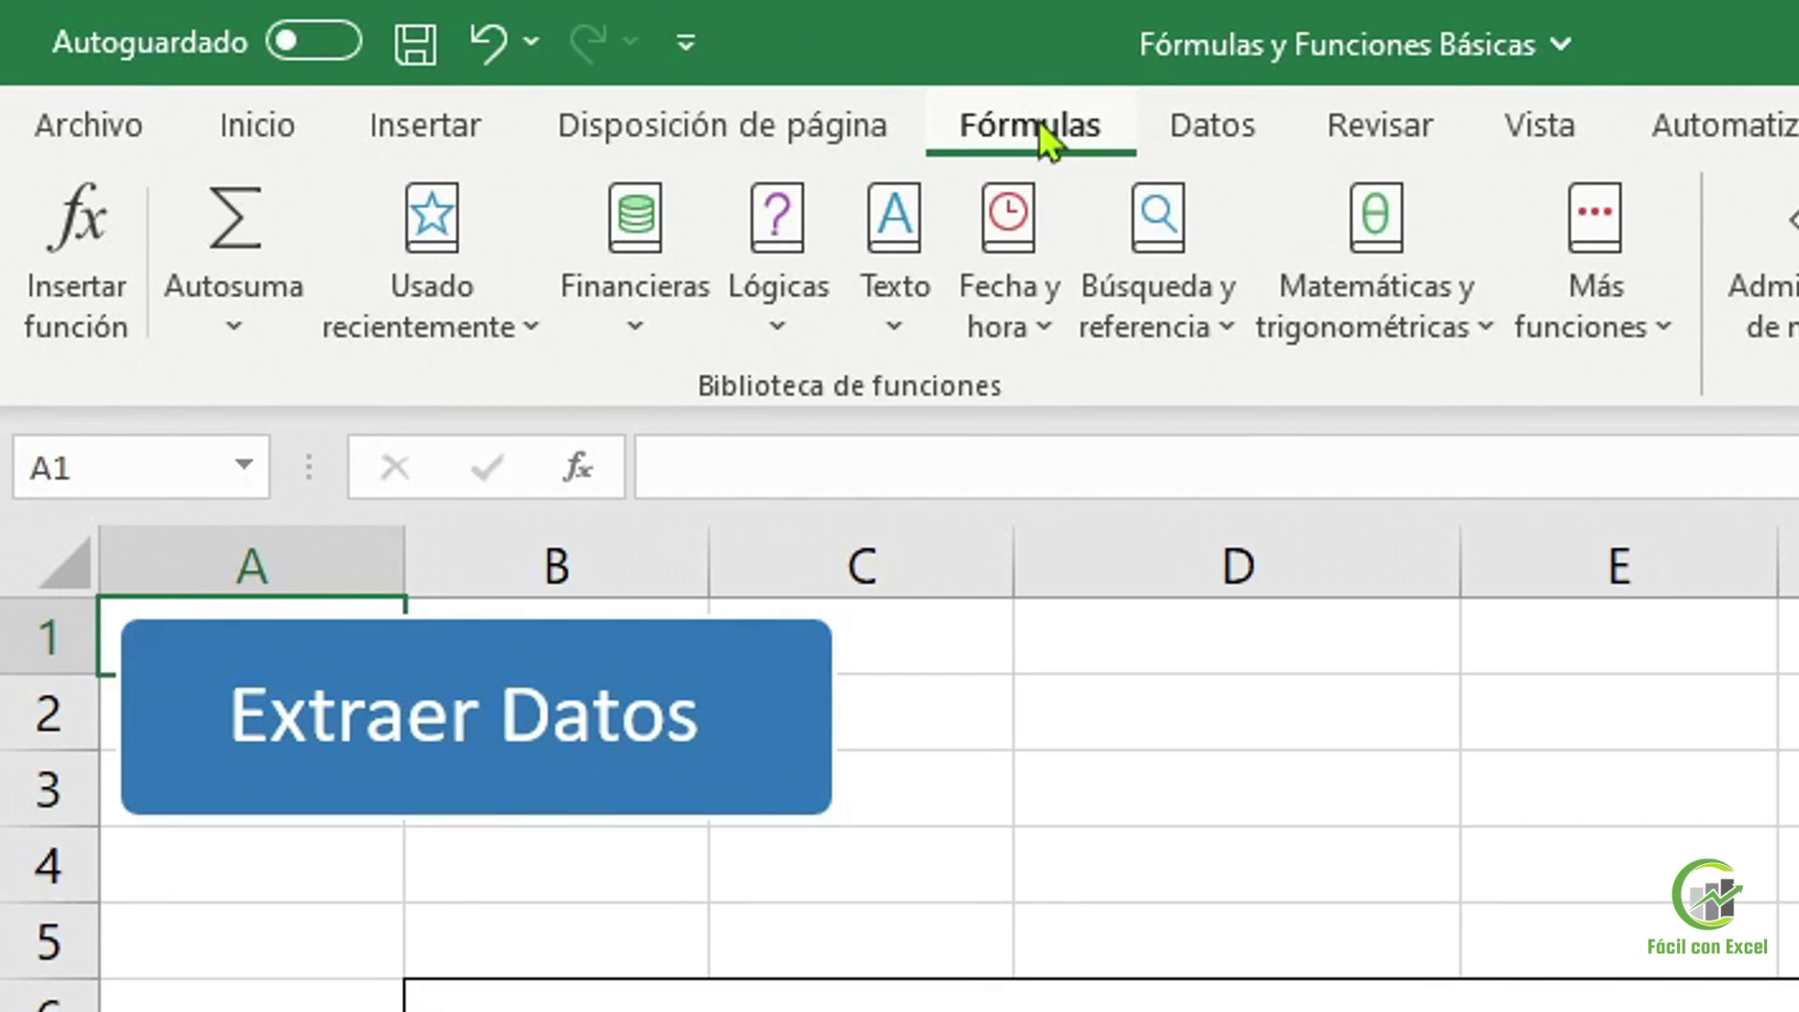
pyautogui.click(913, 301)
pyautogui.click(1363, 729)
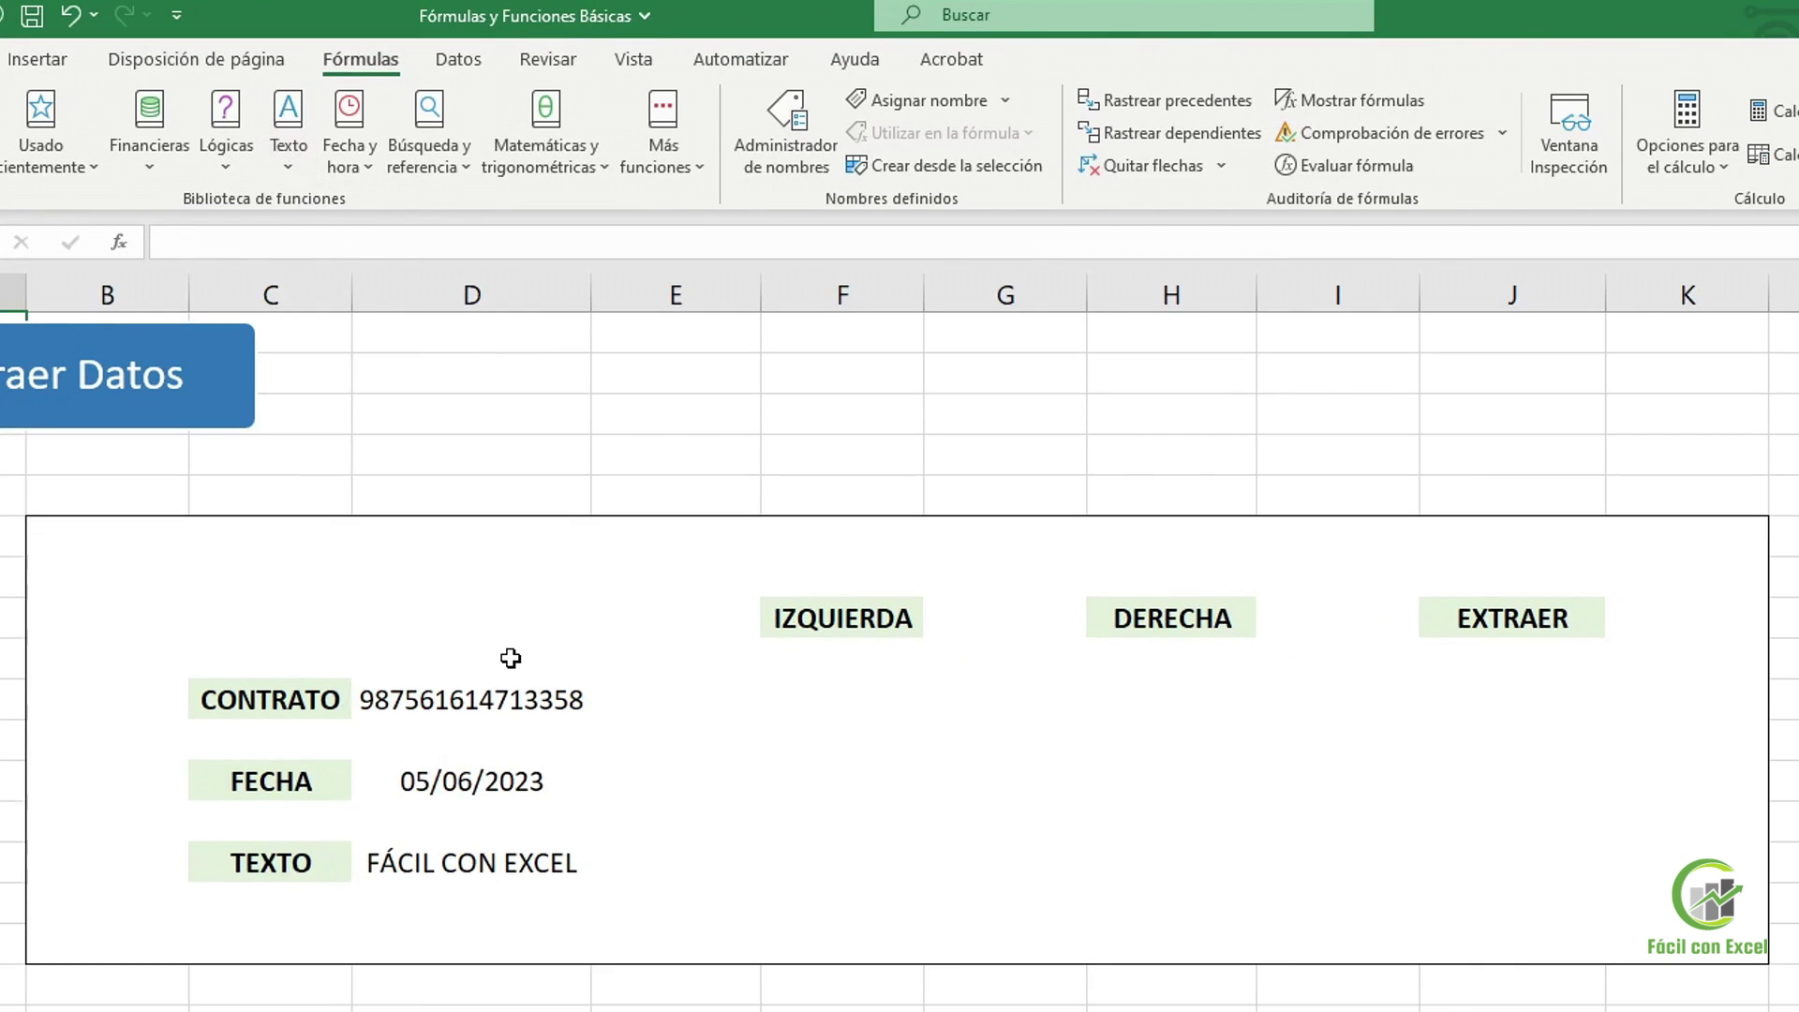
pyautogui.click(518, 694)
pyautogui.click(509, 786)
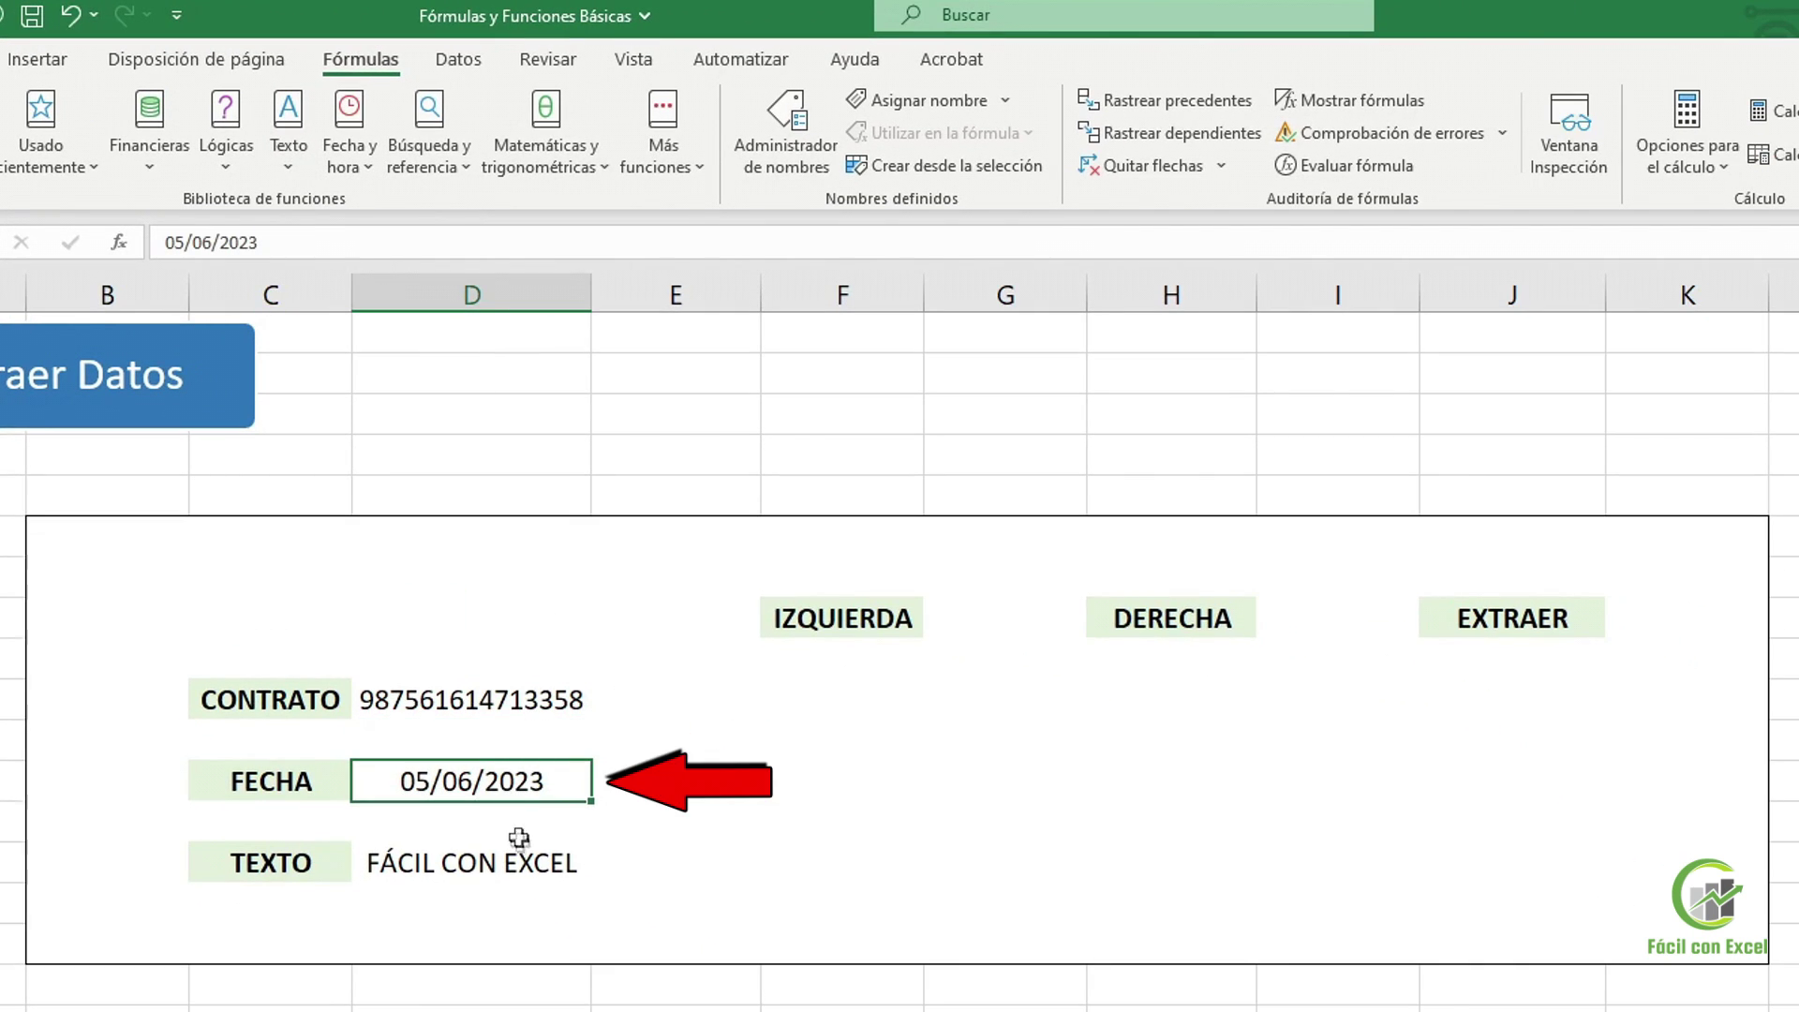
pyautogui.click(522, 858)
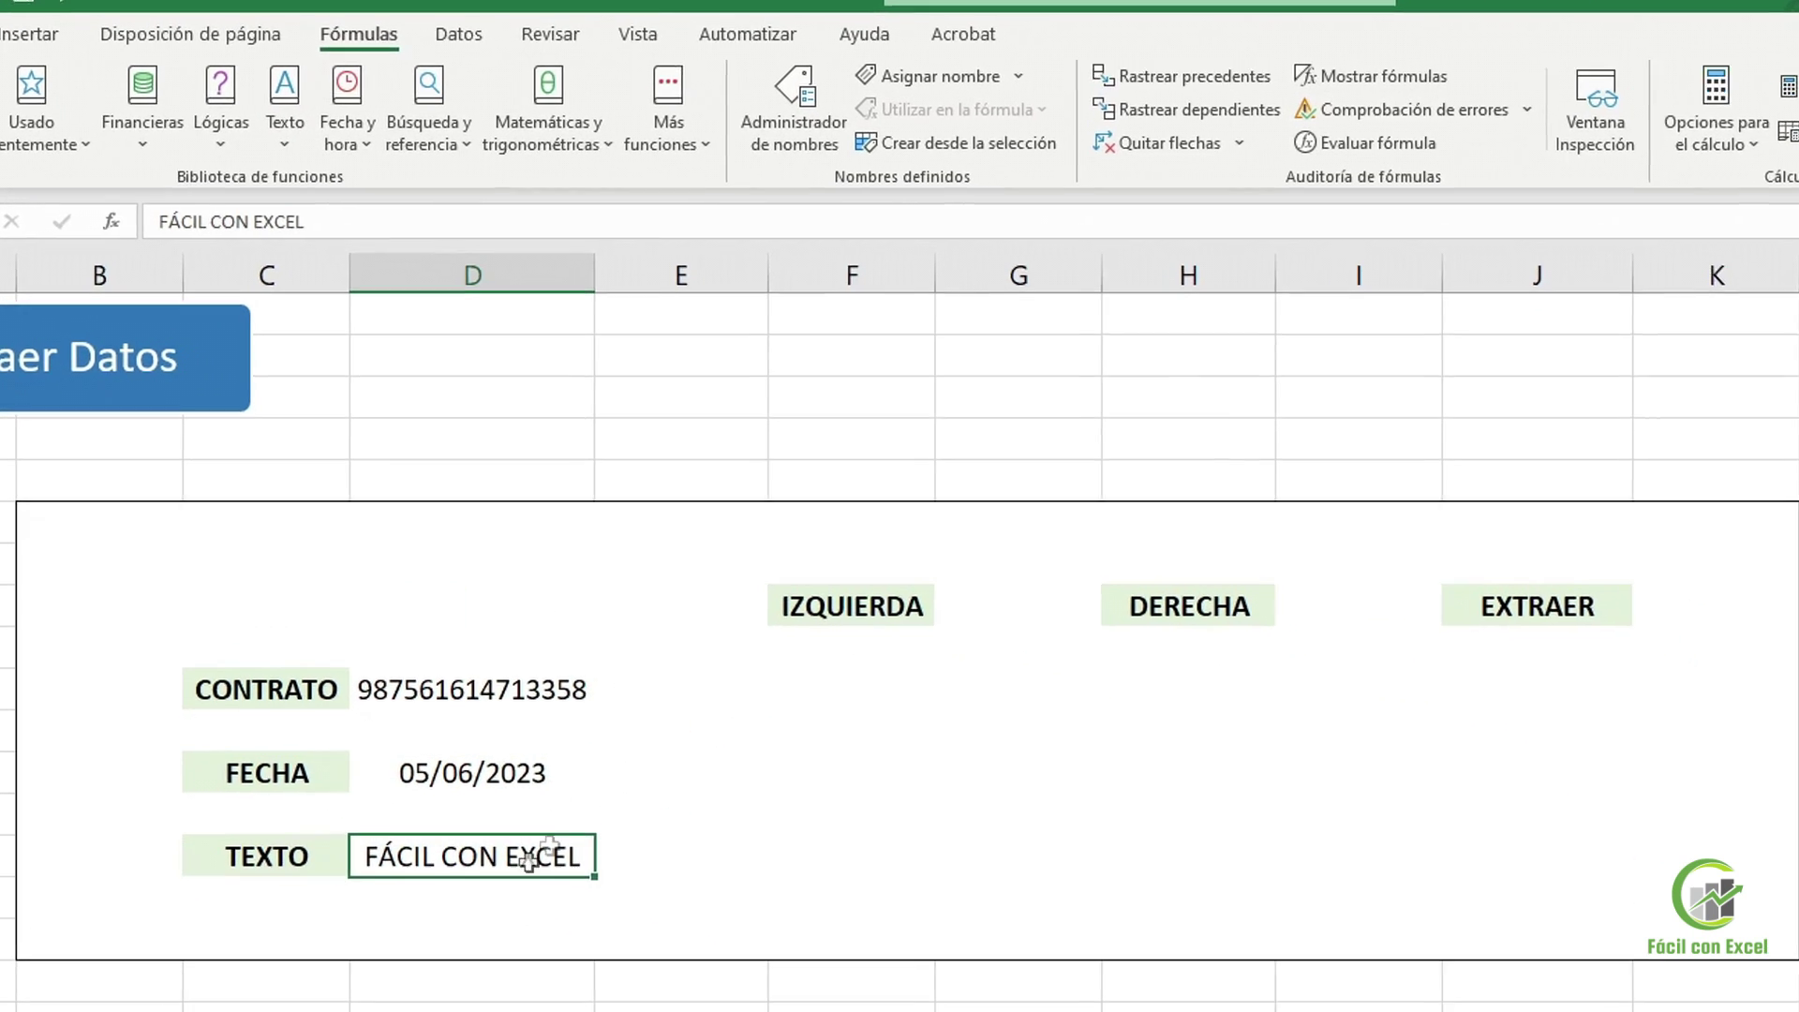
# In F10, extract the first 4 characters of the CONTRATO value with the formula =IZQUIERDA(D10;4)
pyautogui.click(867, 675)
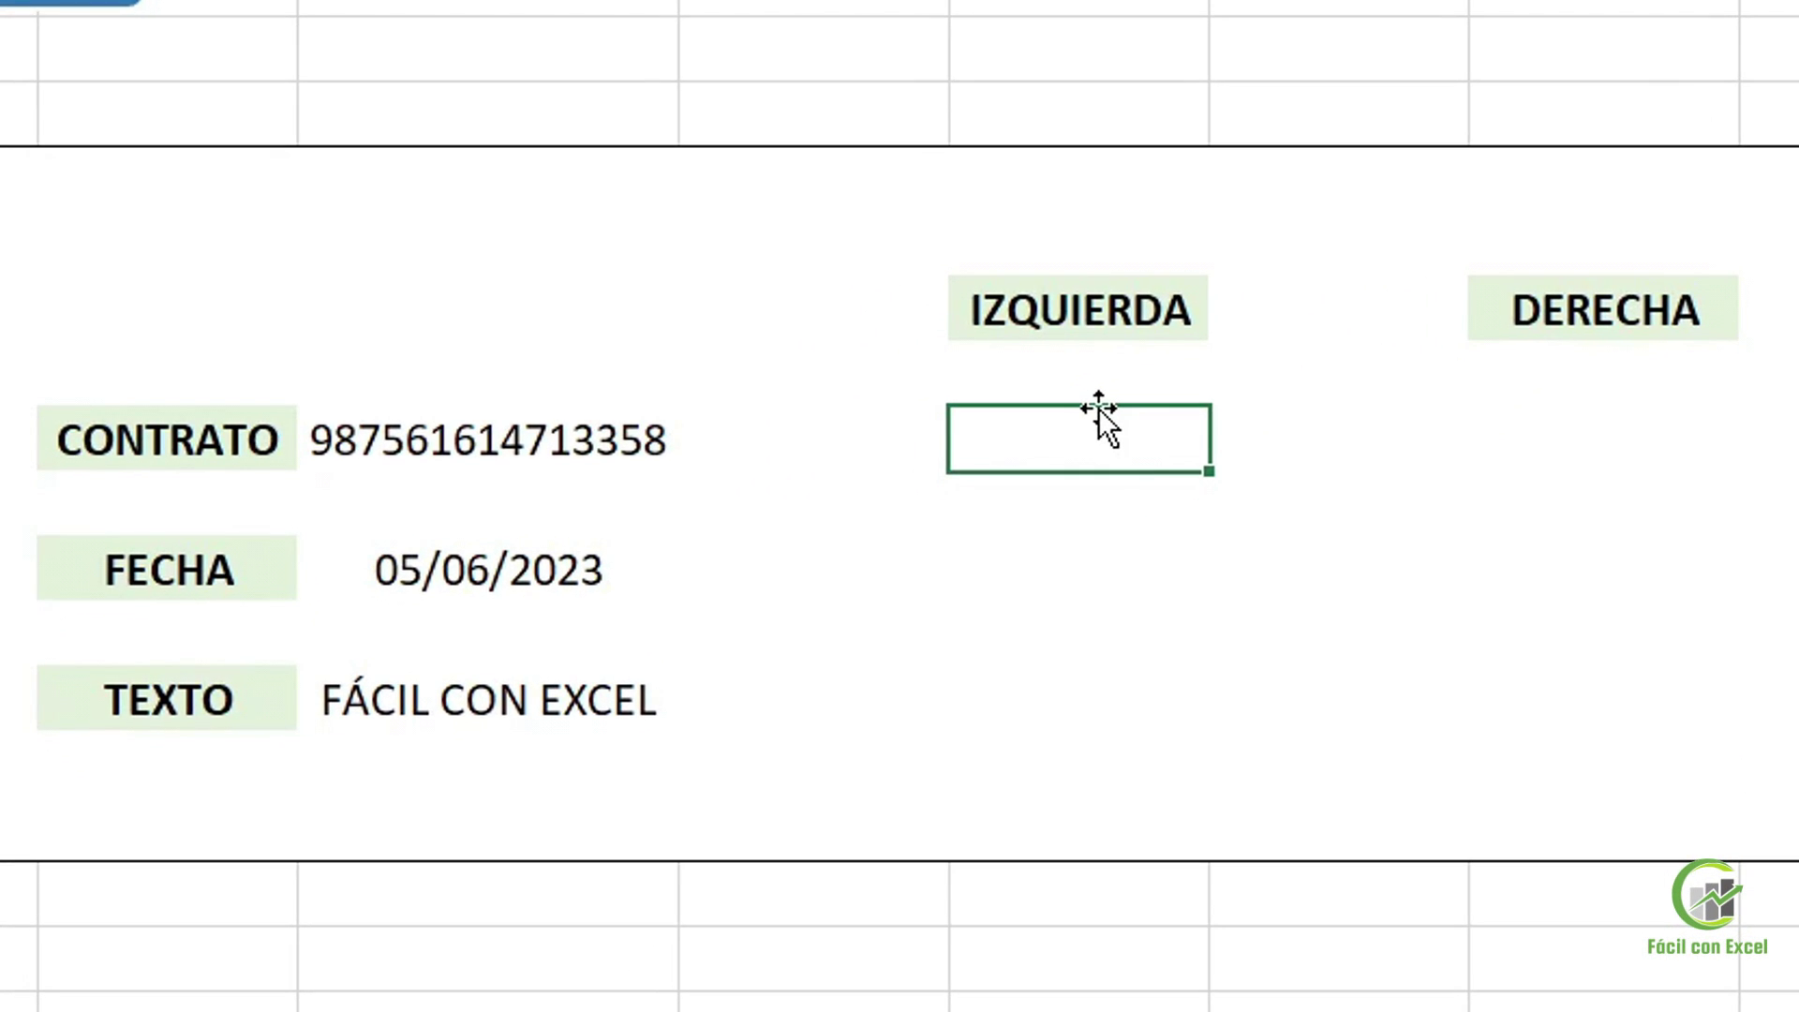
pyautogui.write('=iz')
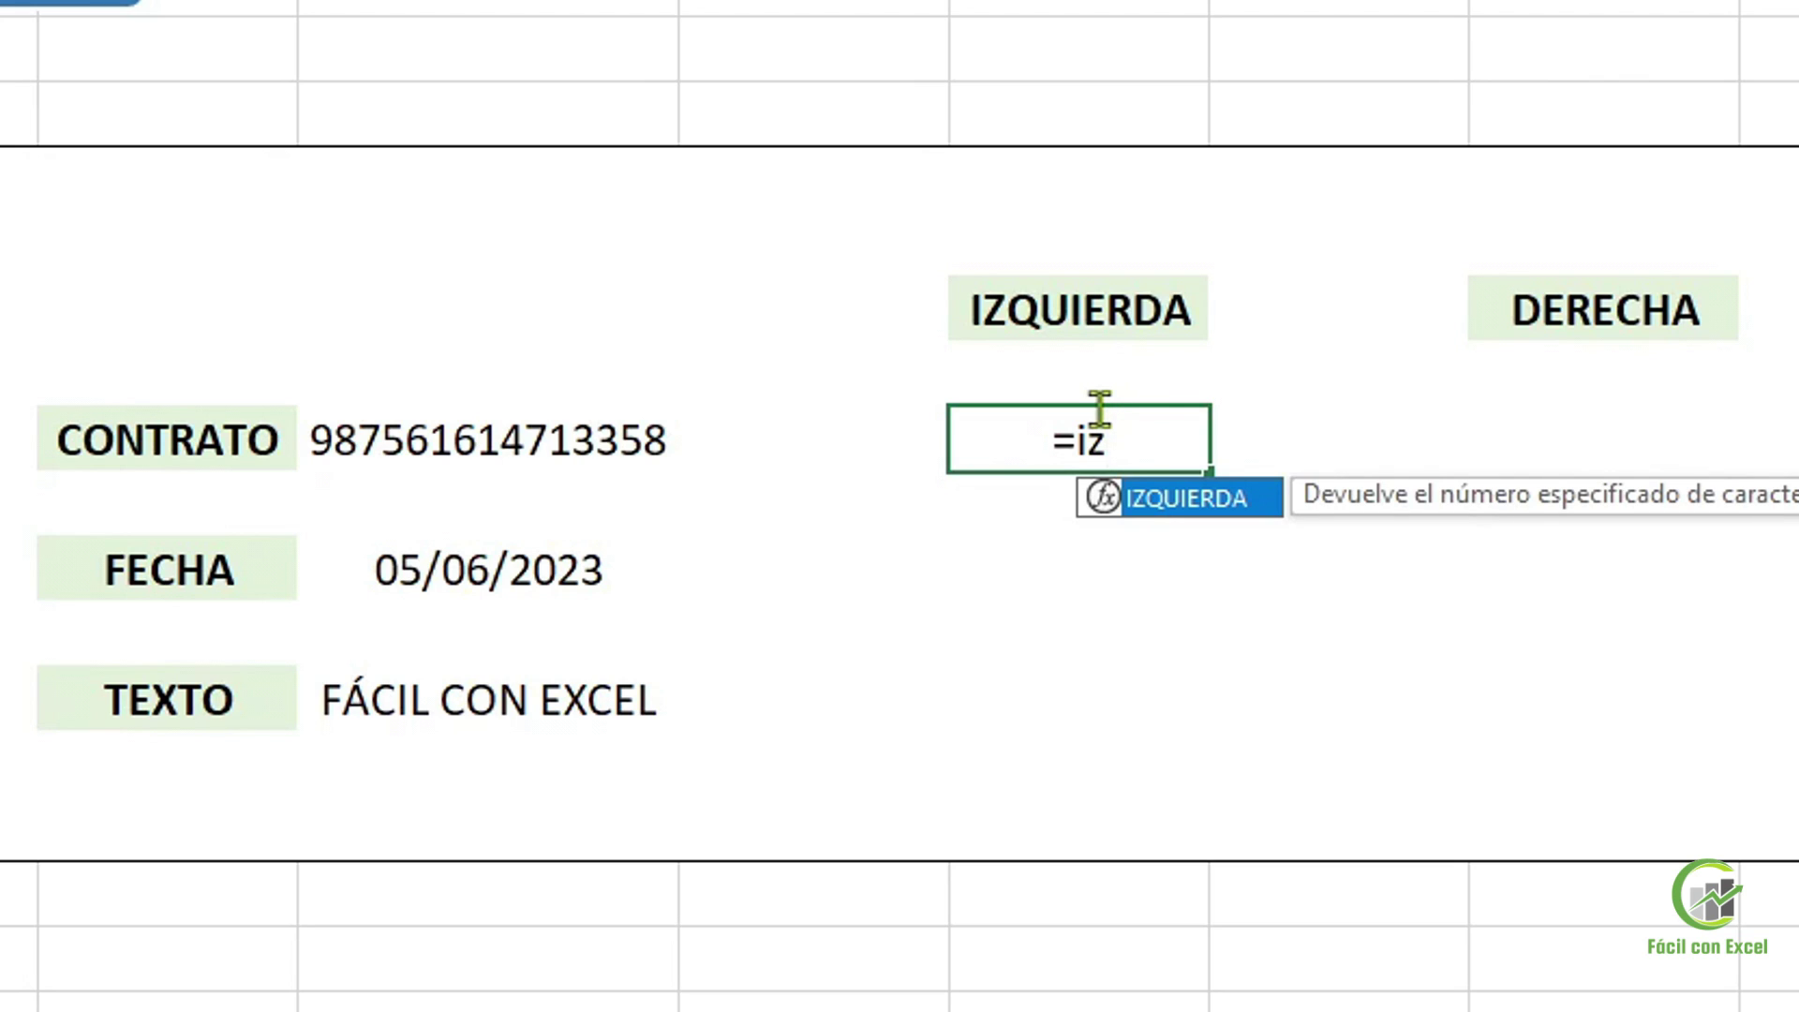
pyautogui.doubleClick(1218, 504)
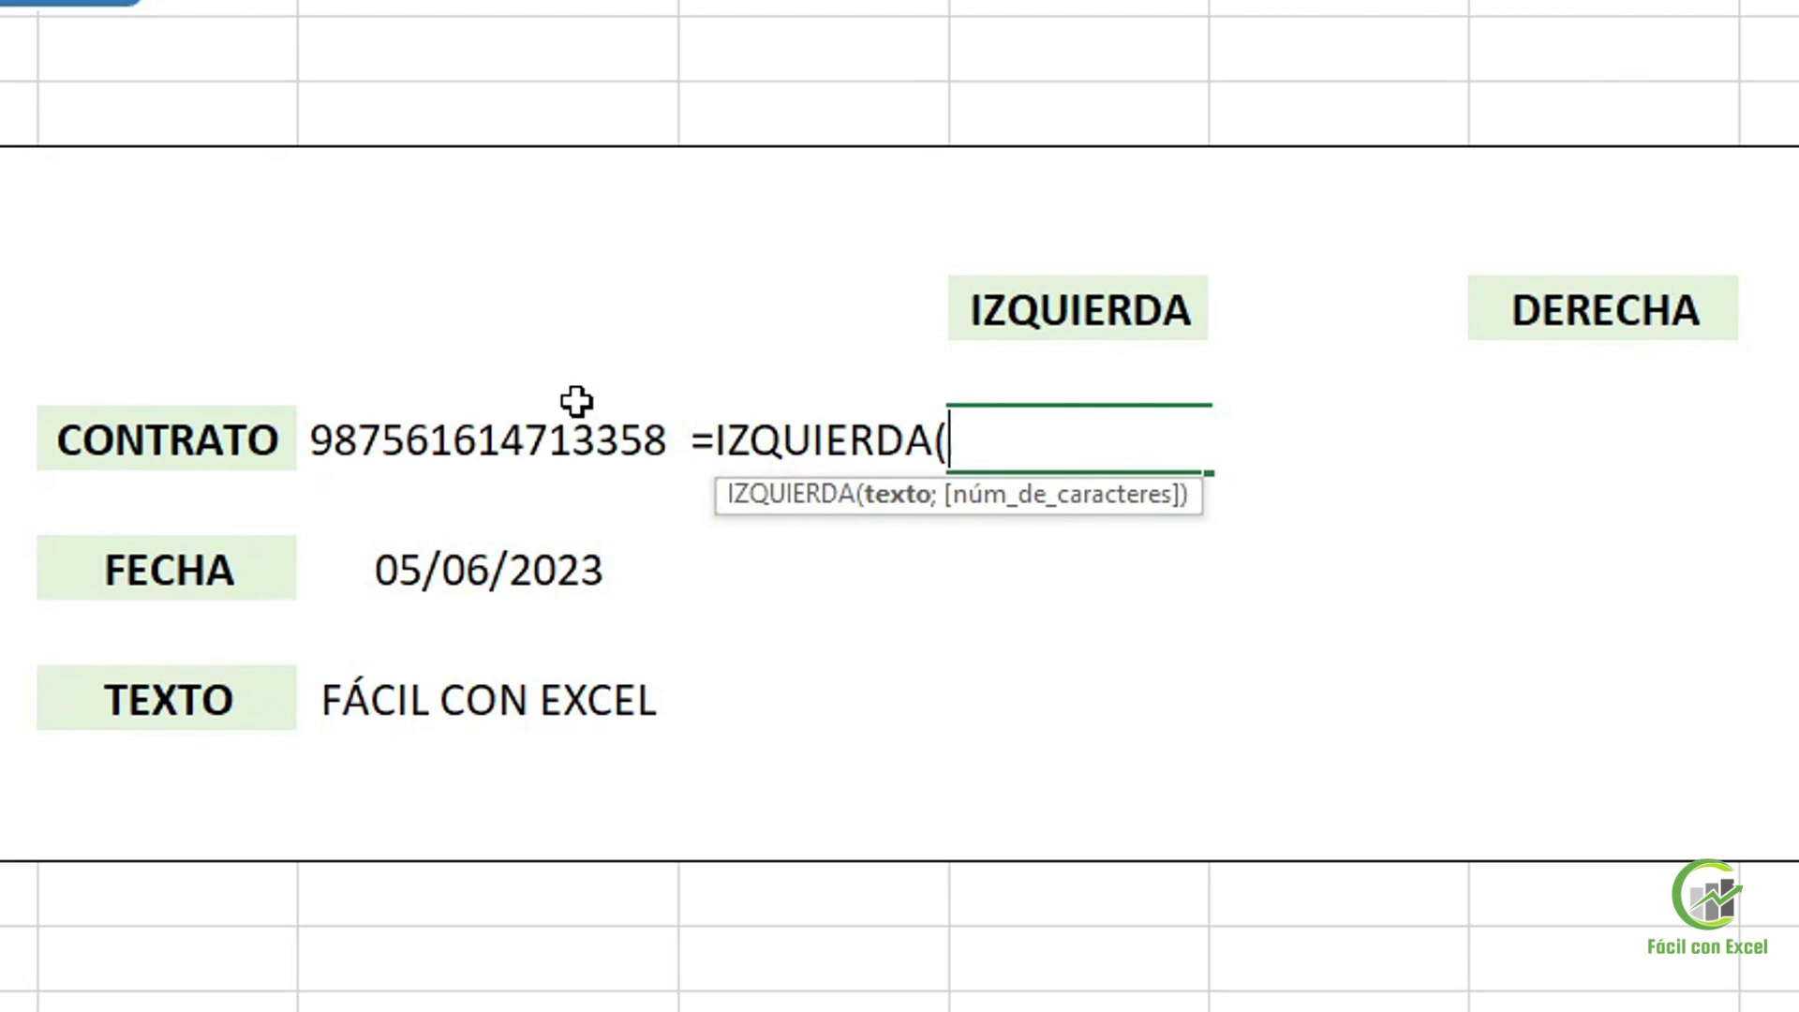
pyautogui.click(494, 436)
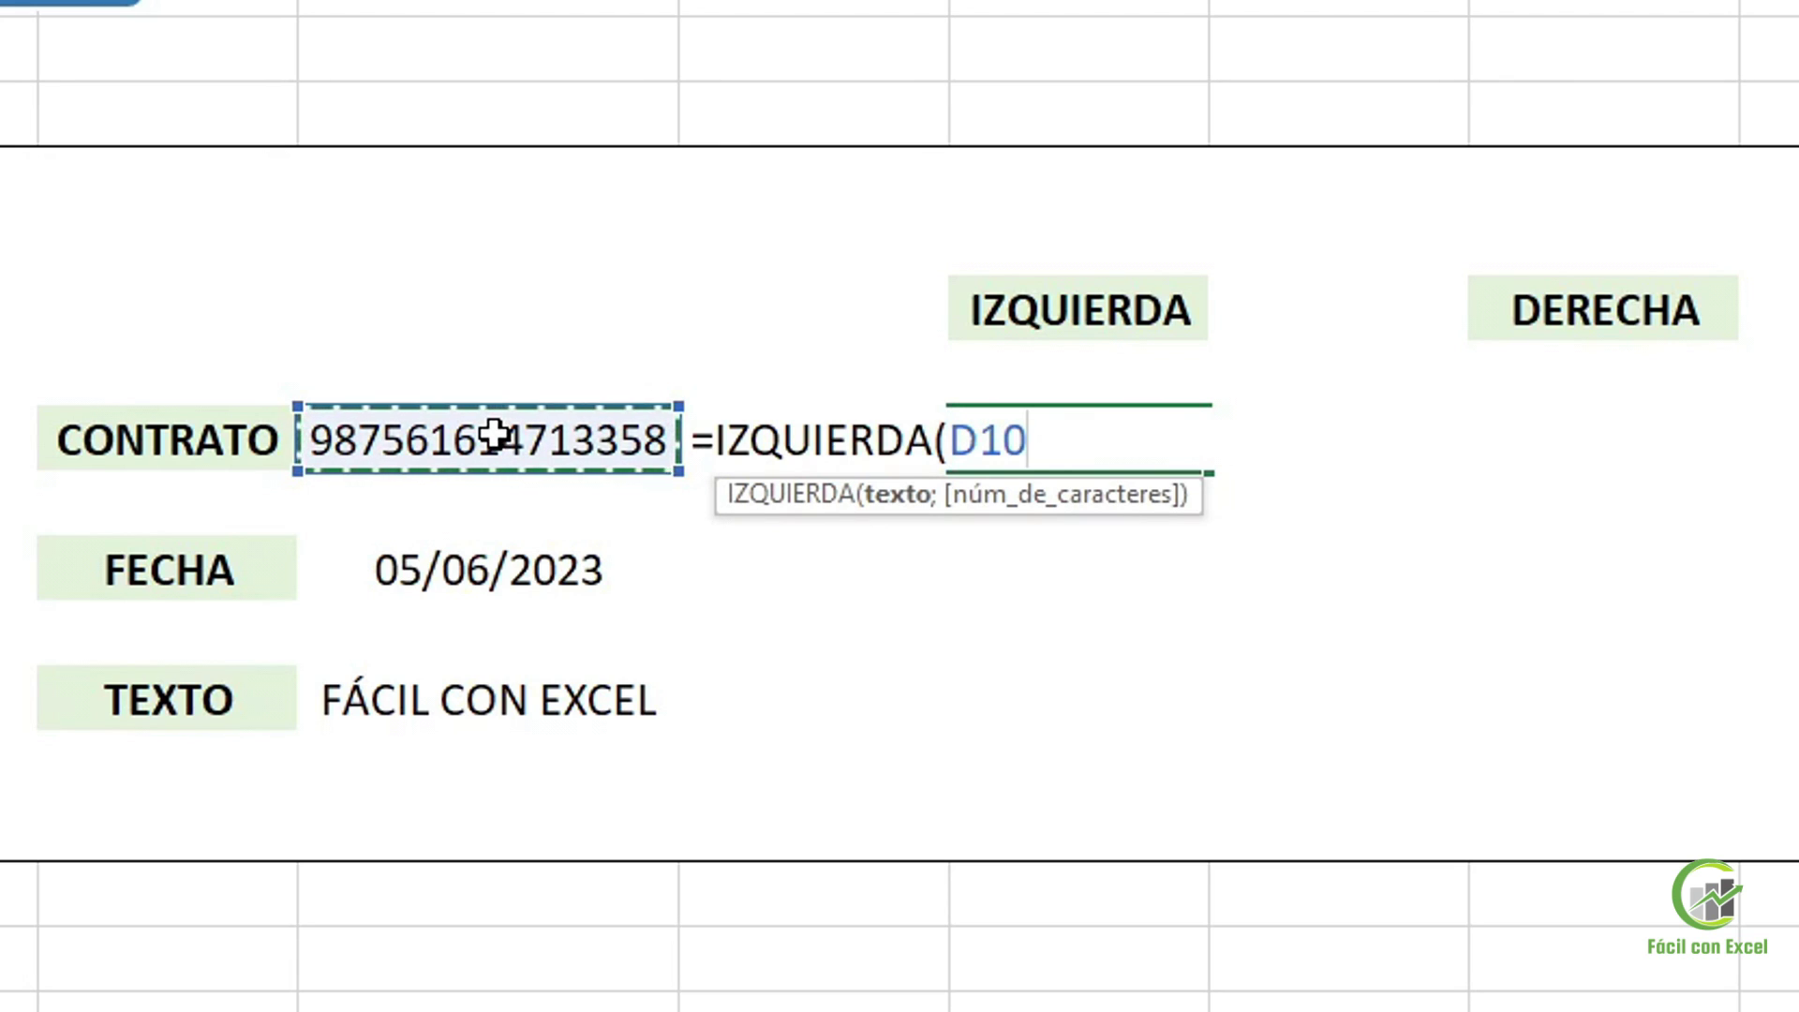
pyautogui.write(';4')
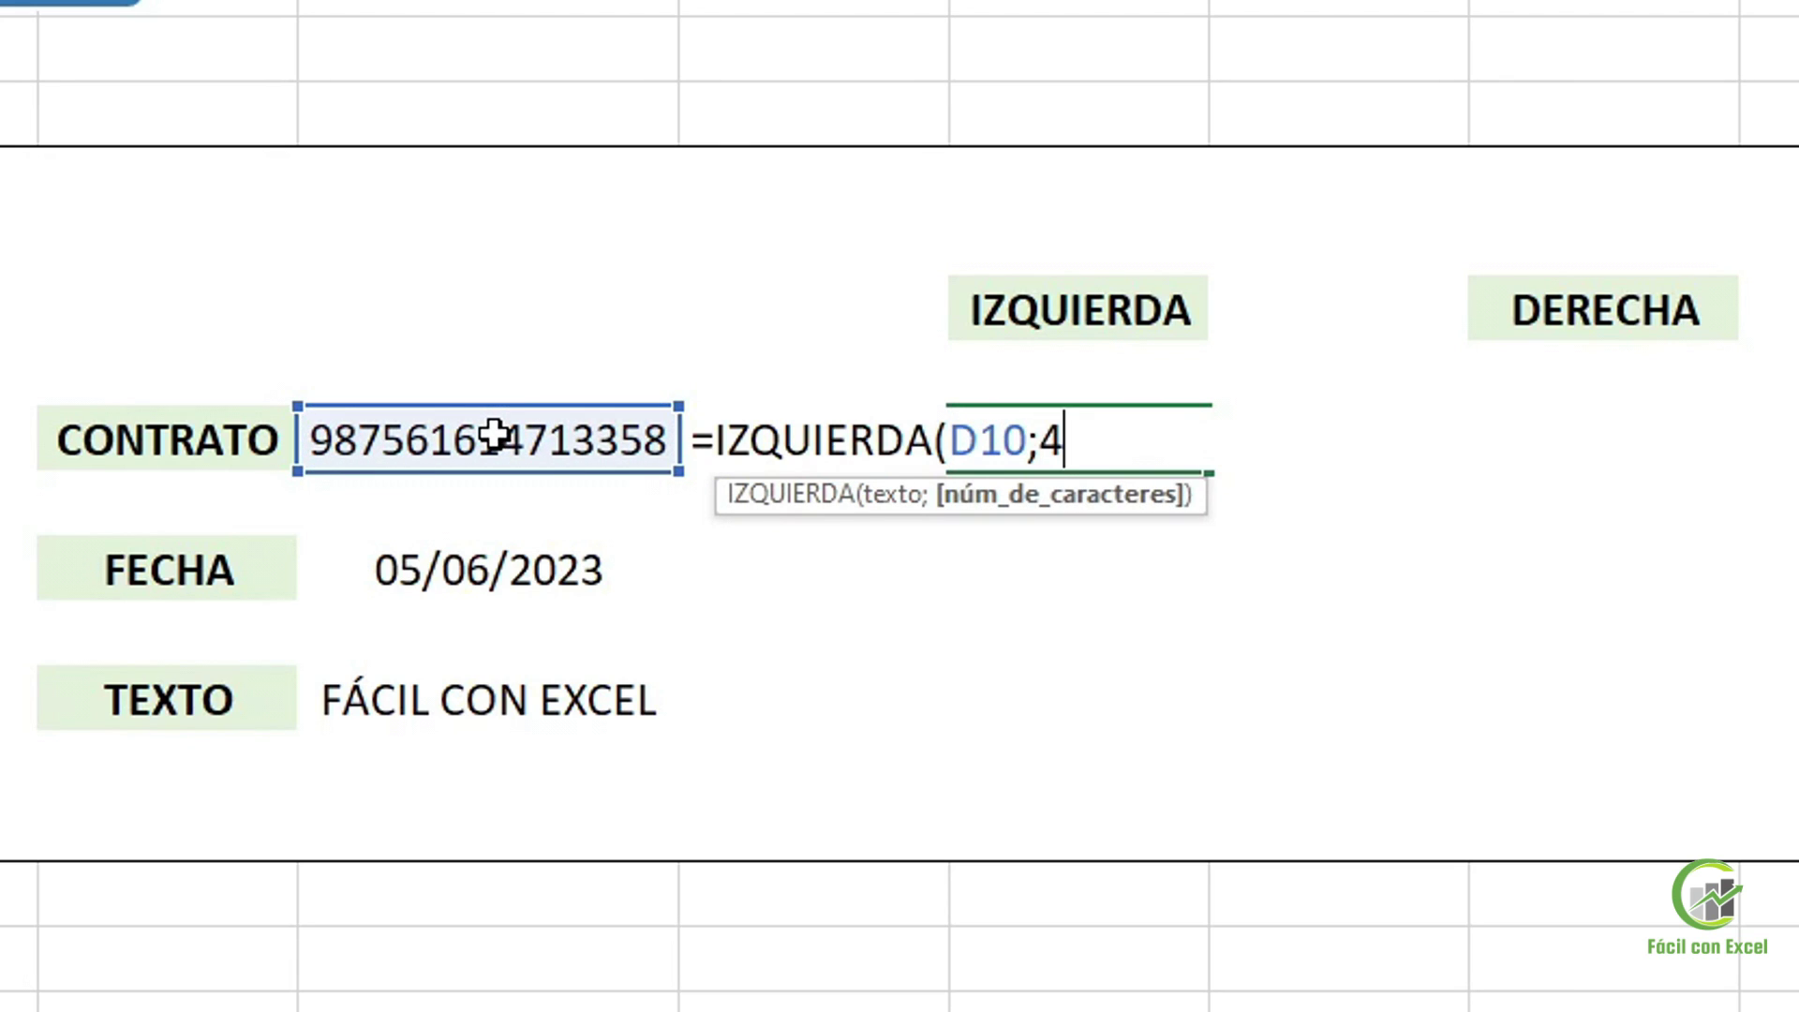
pyautogui.press('Return')
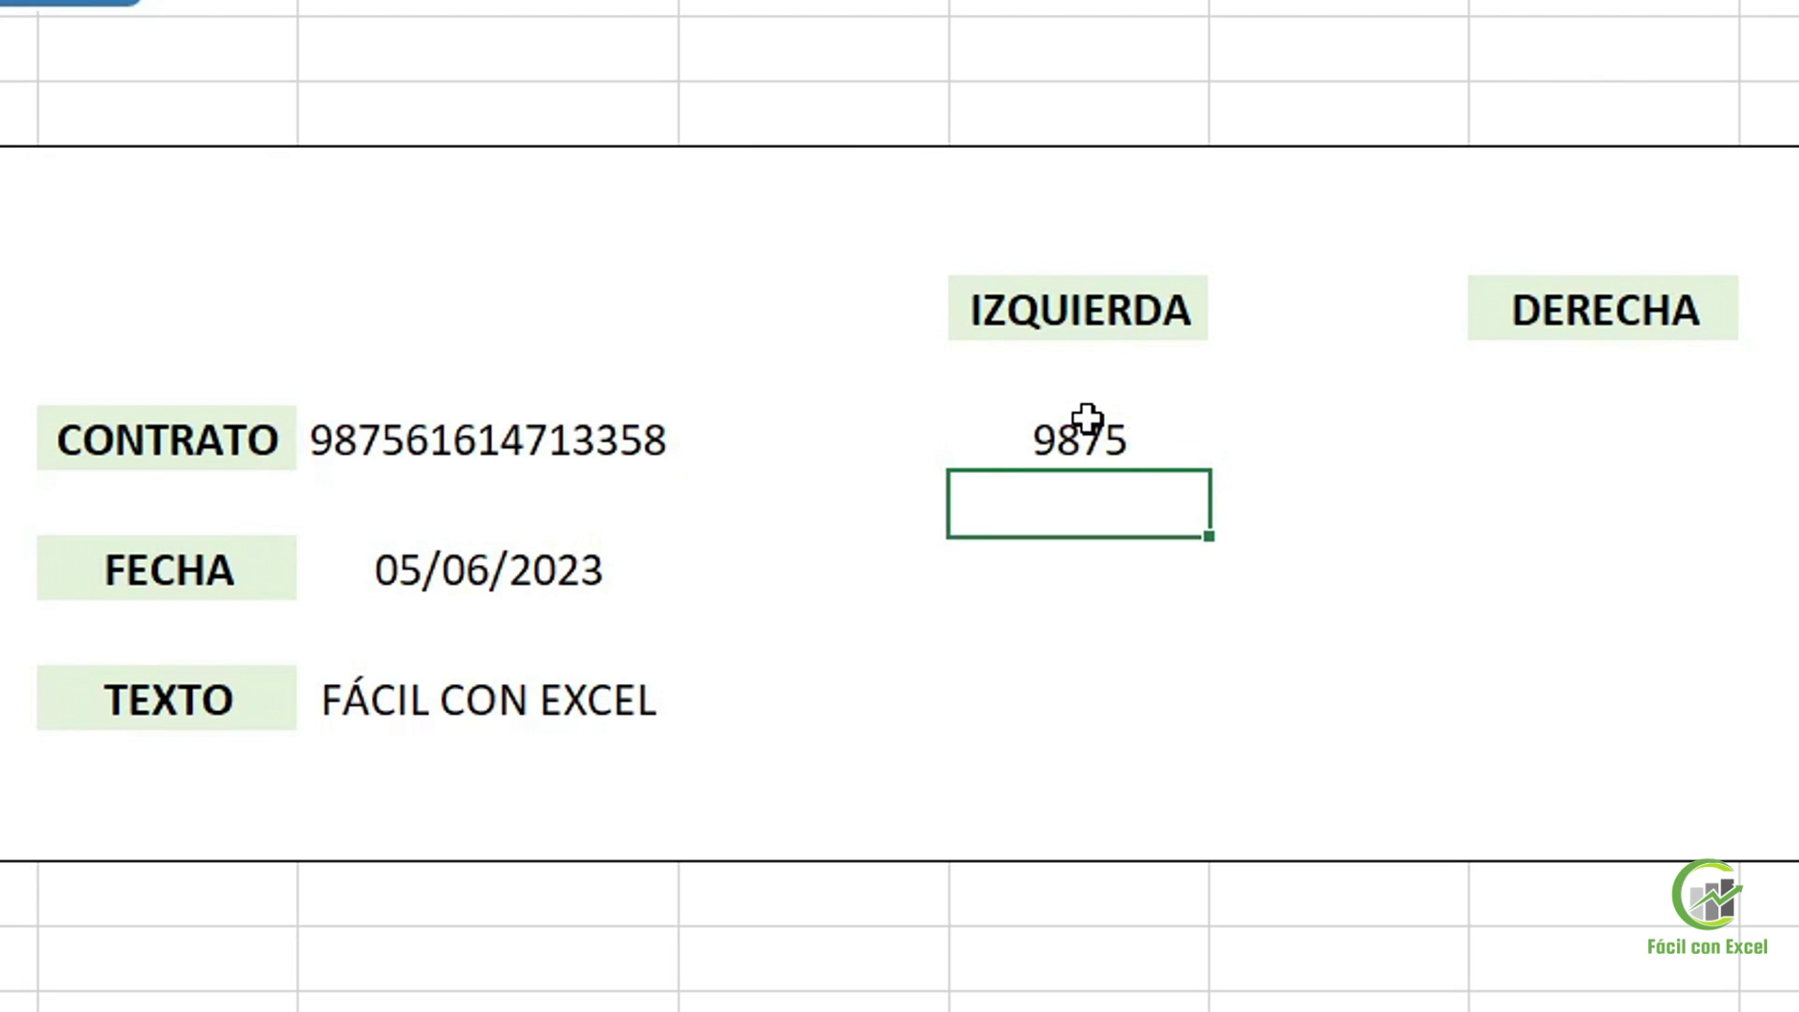
# In F12, extract the first 2 characters of the FECHA value with the formula =IZQUIERDA(D12;2)
pyautogui.press('Down')
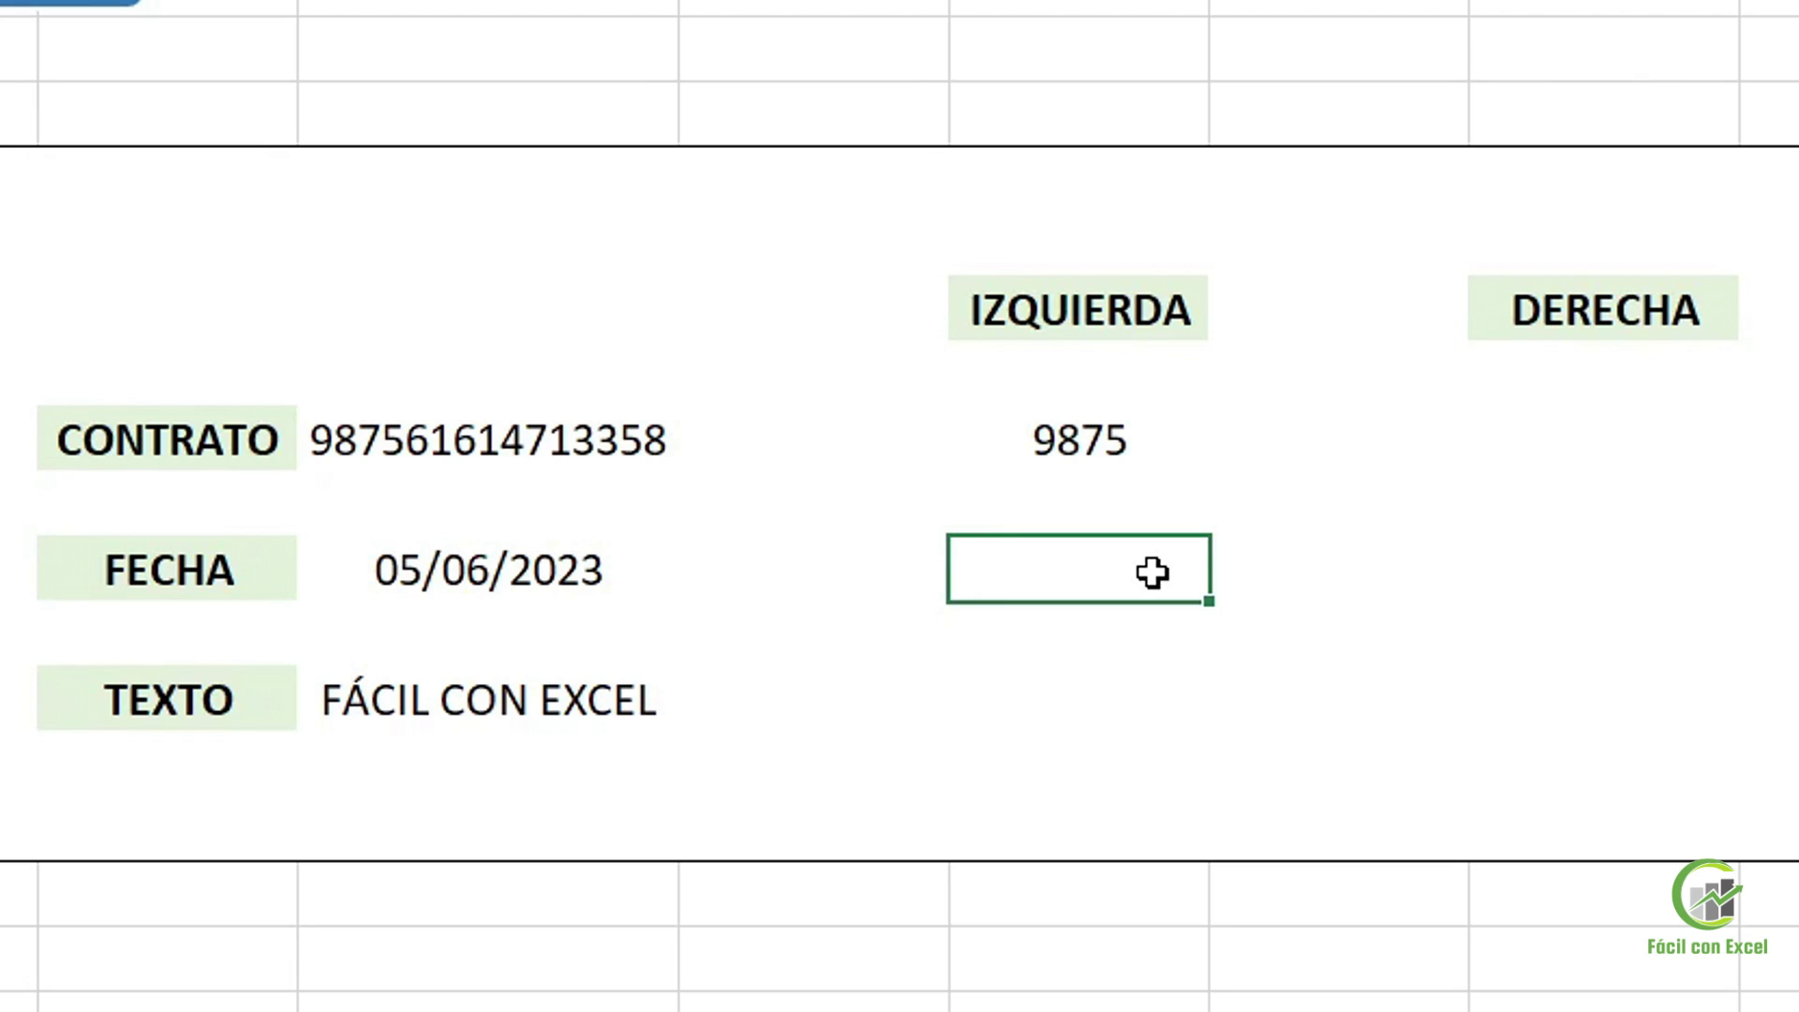
pyautogui.write('=iz')
pyautogui.press('Tab')
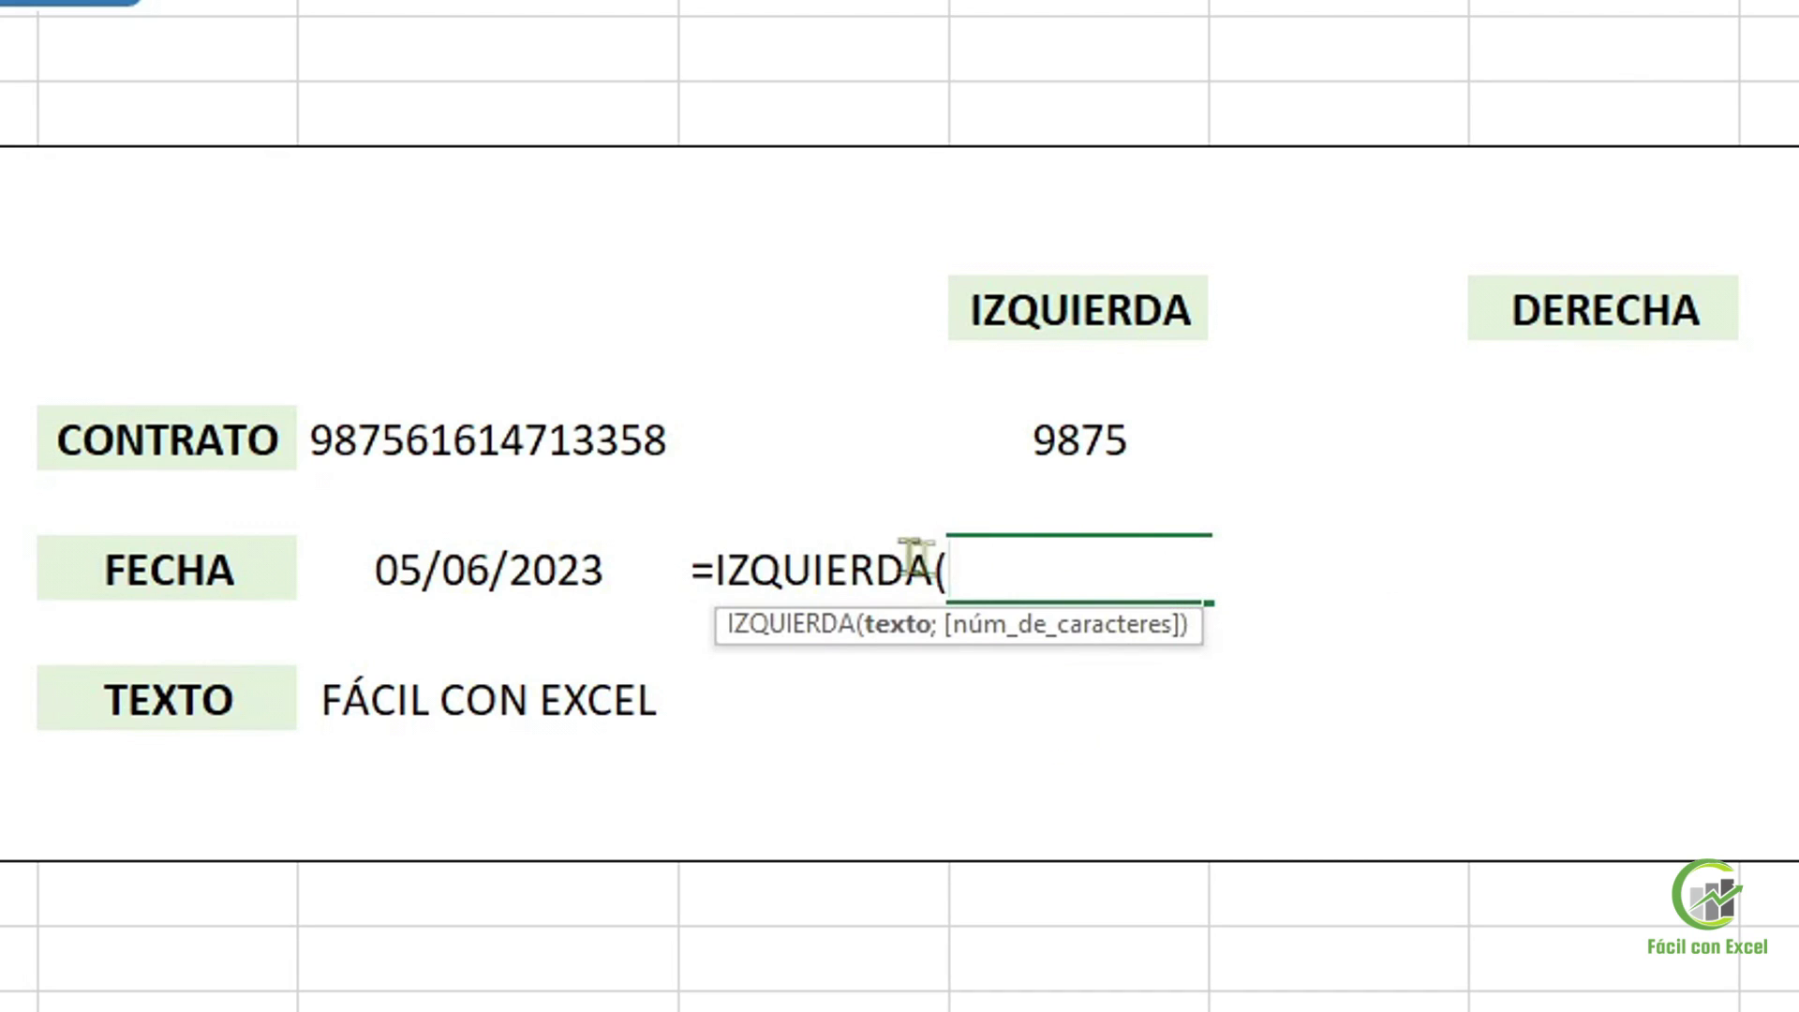
pyautogui.click(587, 570)
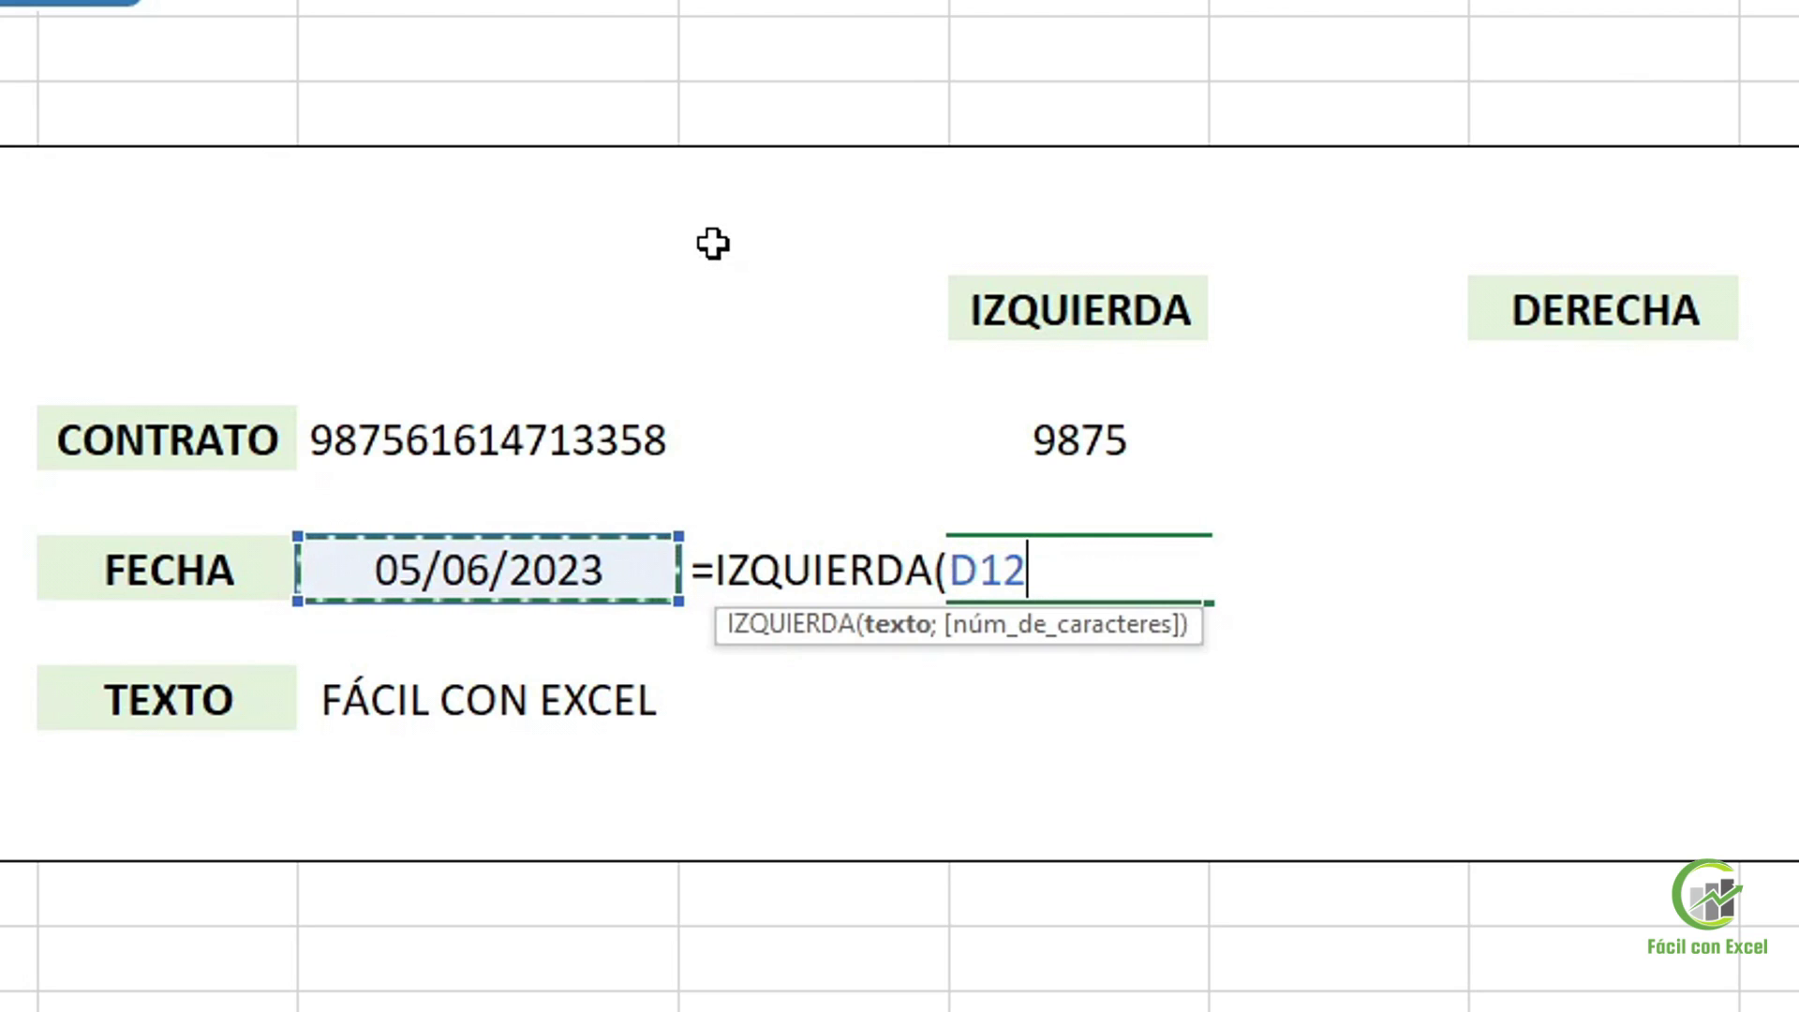
pyautogui.write(';2')
pyautogui.press('Return')
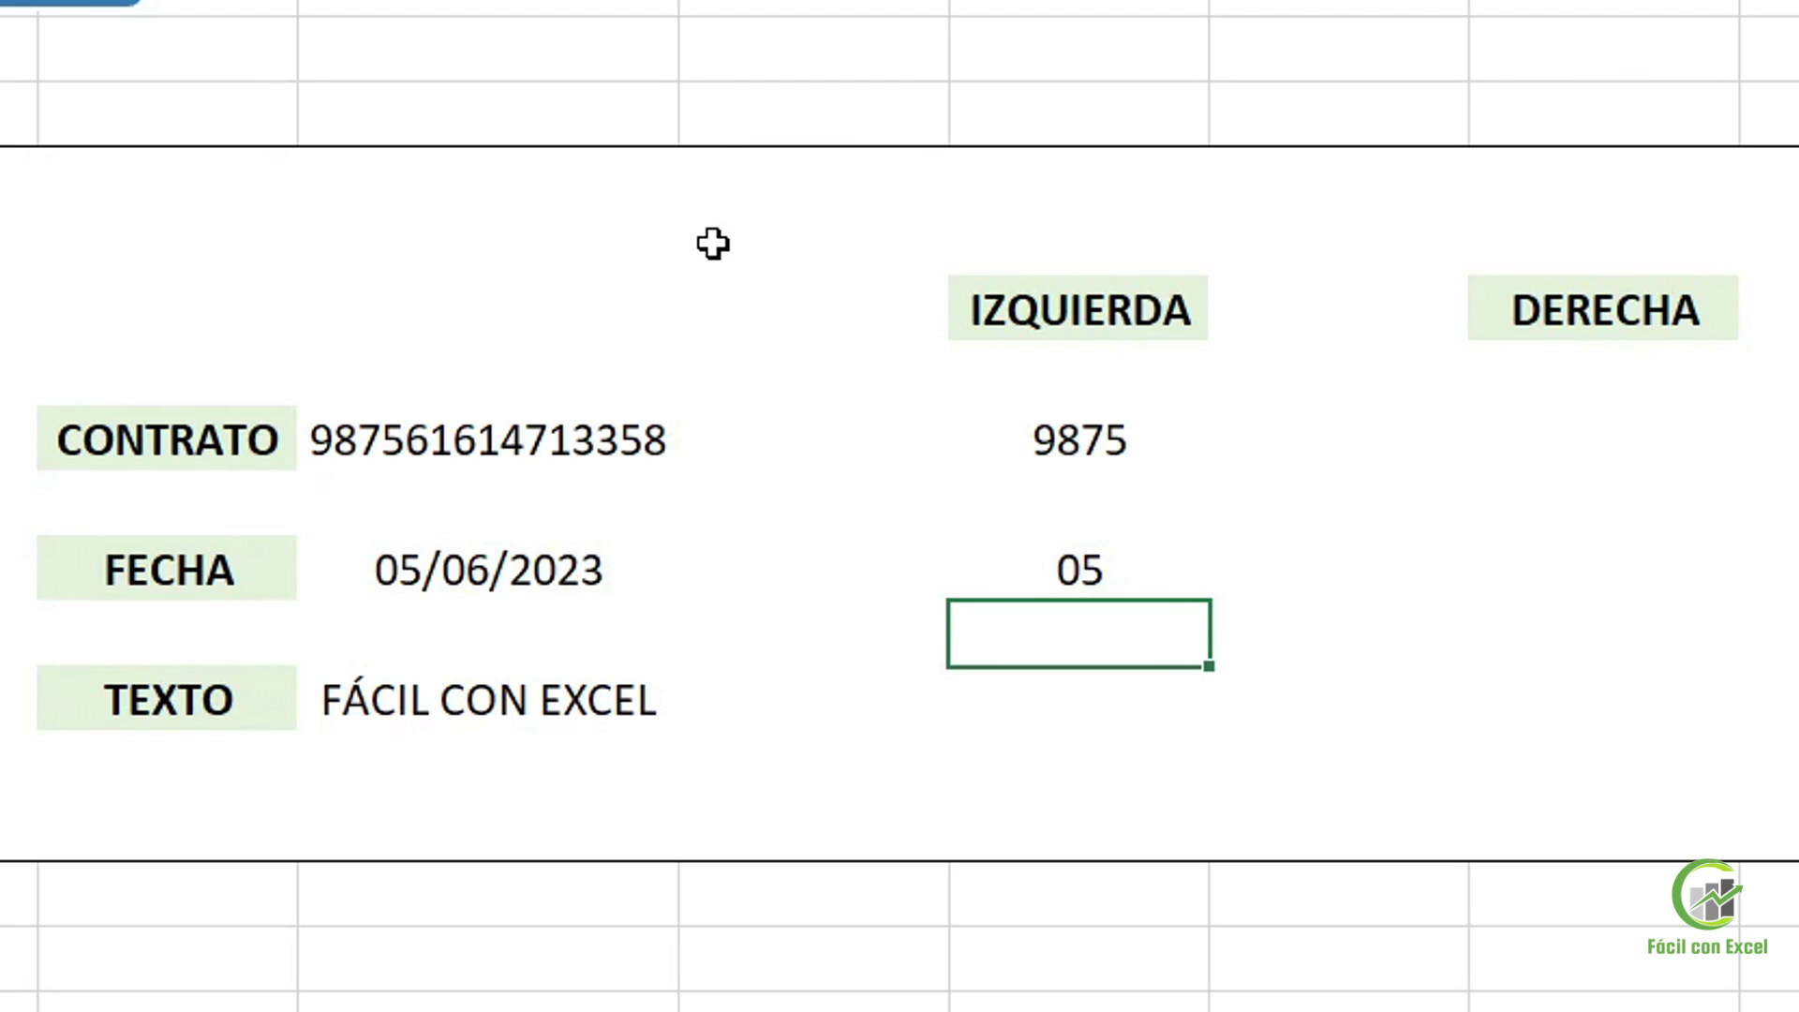
# In F14, build an IZQUIERDA formula through its function arguments, with D14 as Texto and 5 as Núm_de_caracteres
pyautogui.press('Down')
pyautogui.write('=')
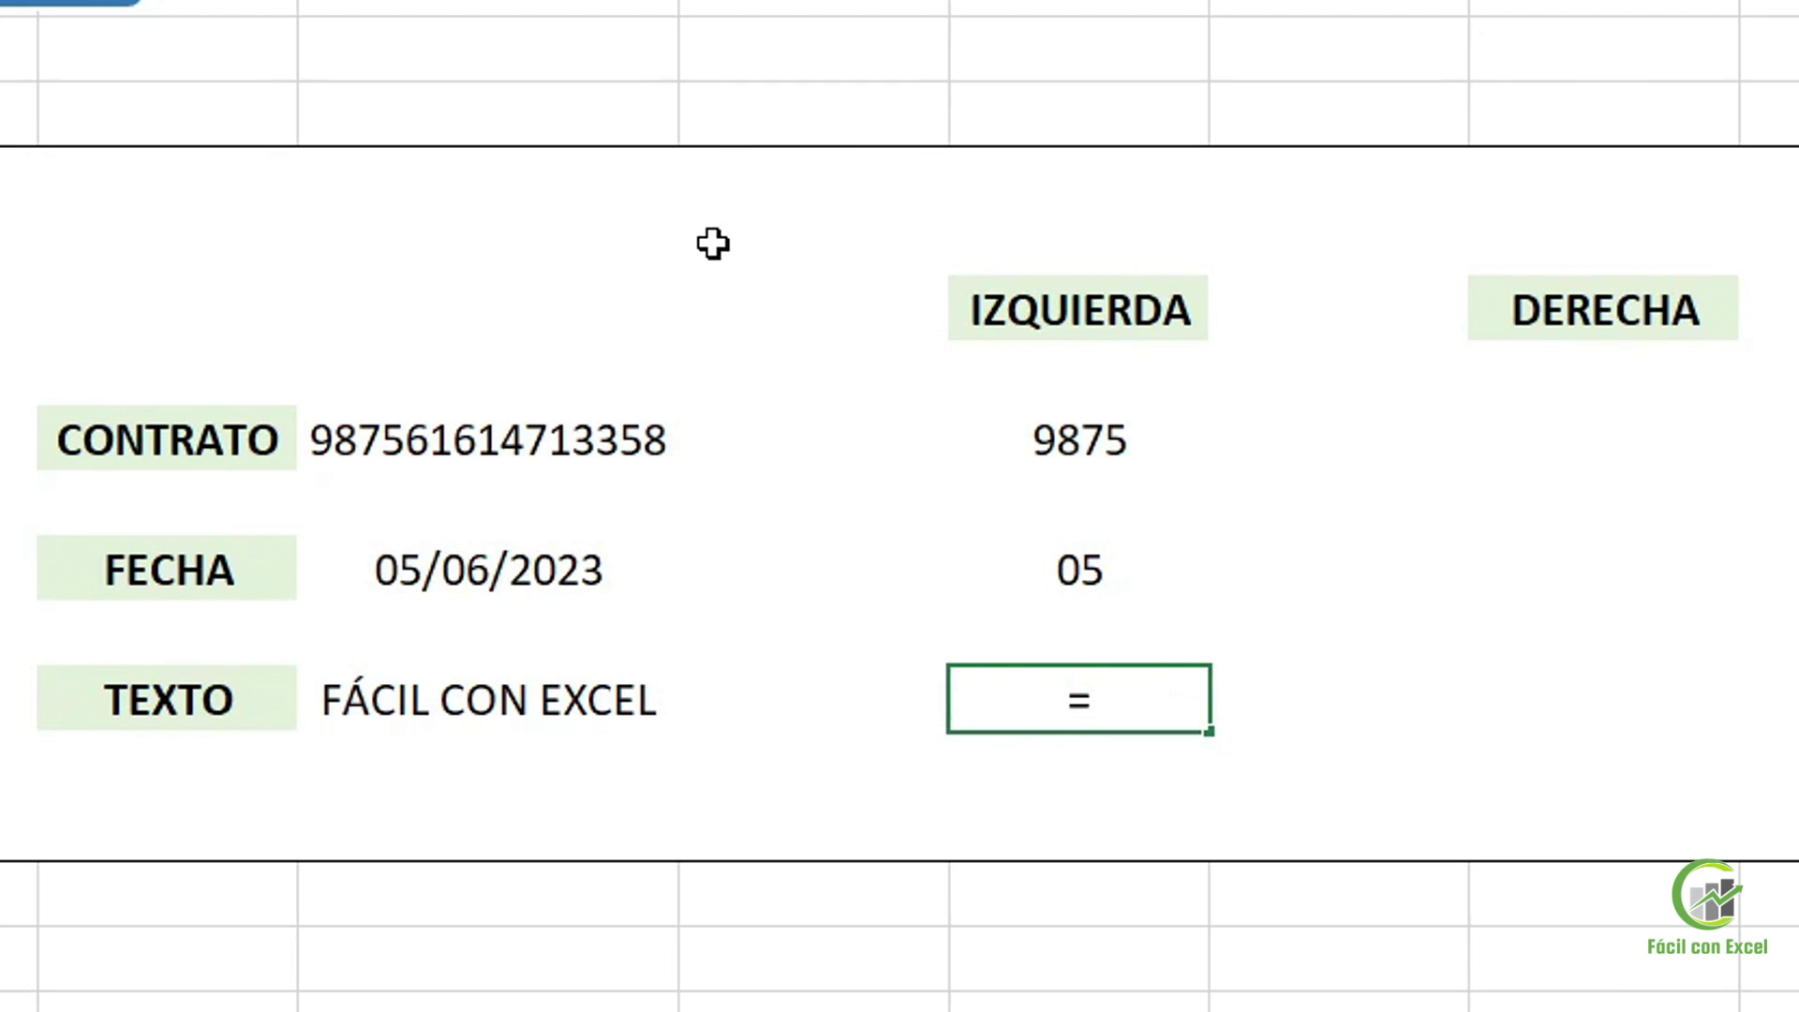
pyautogui.write('izq')
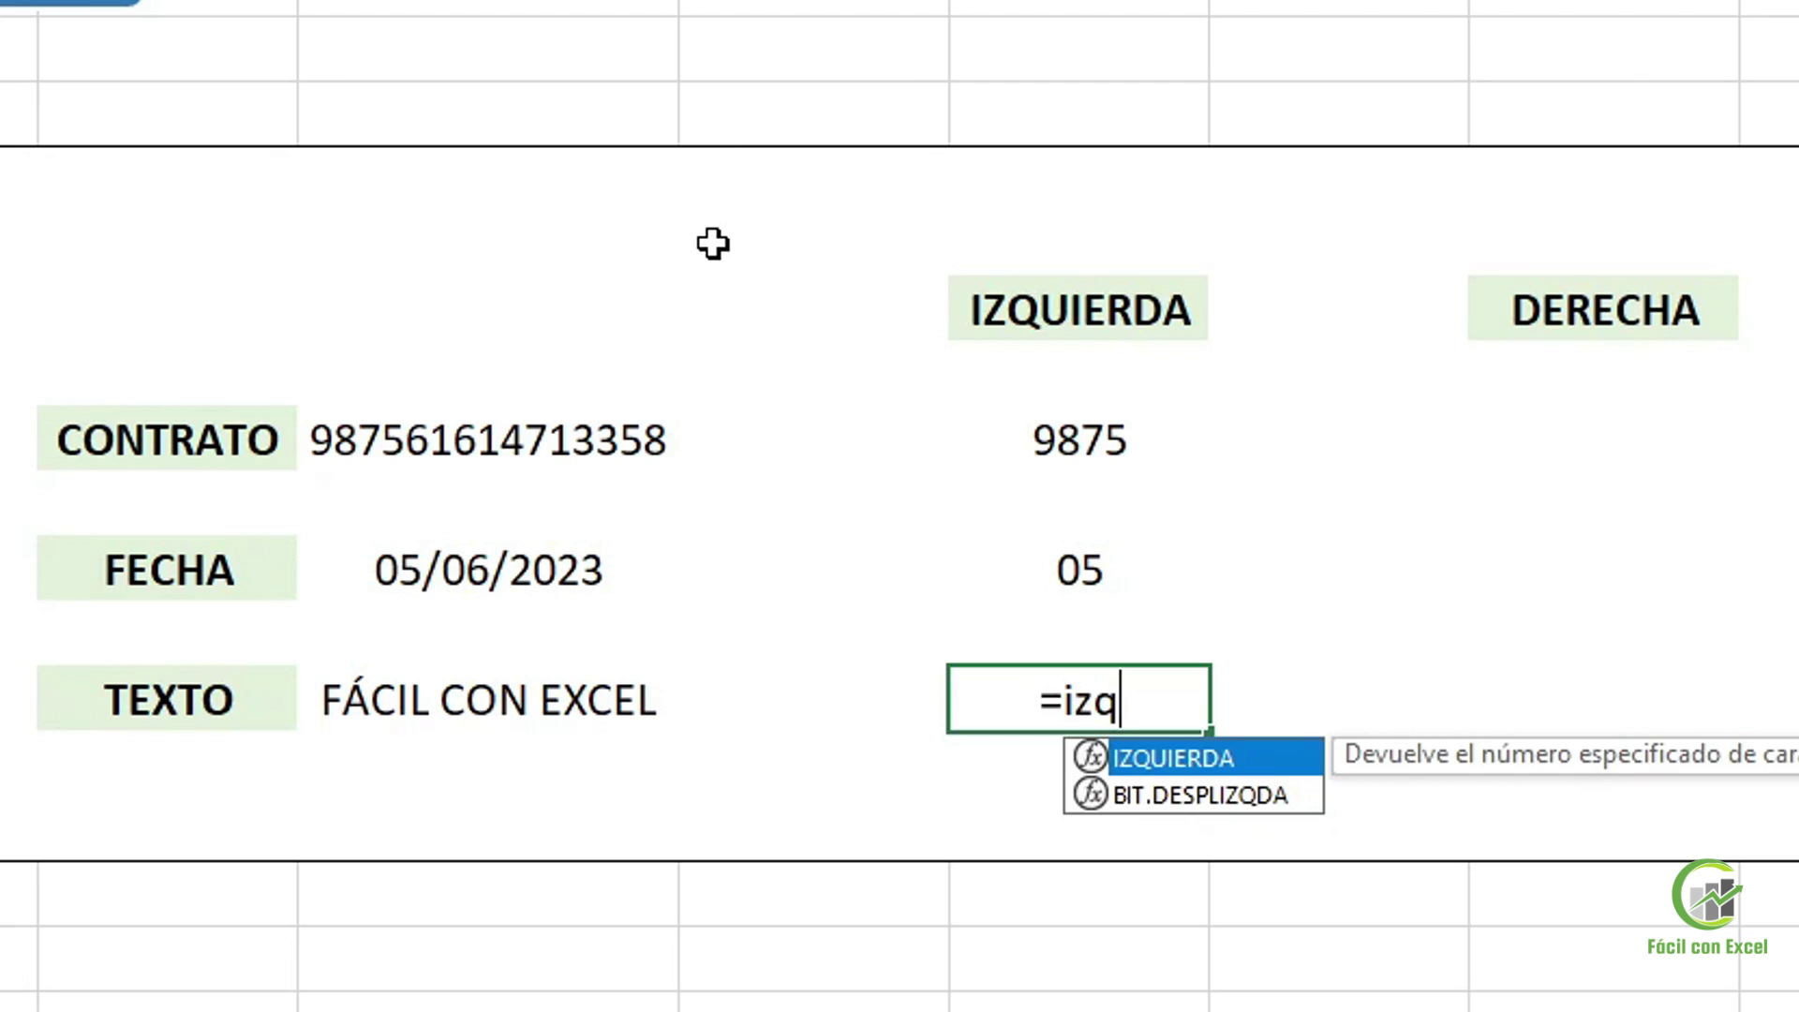
pyautogui.press('Tab')
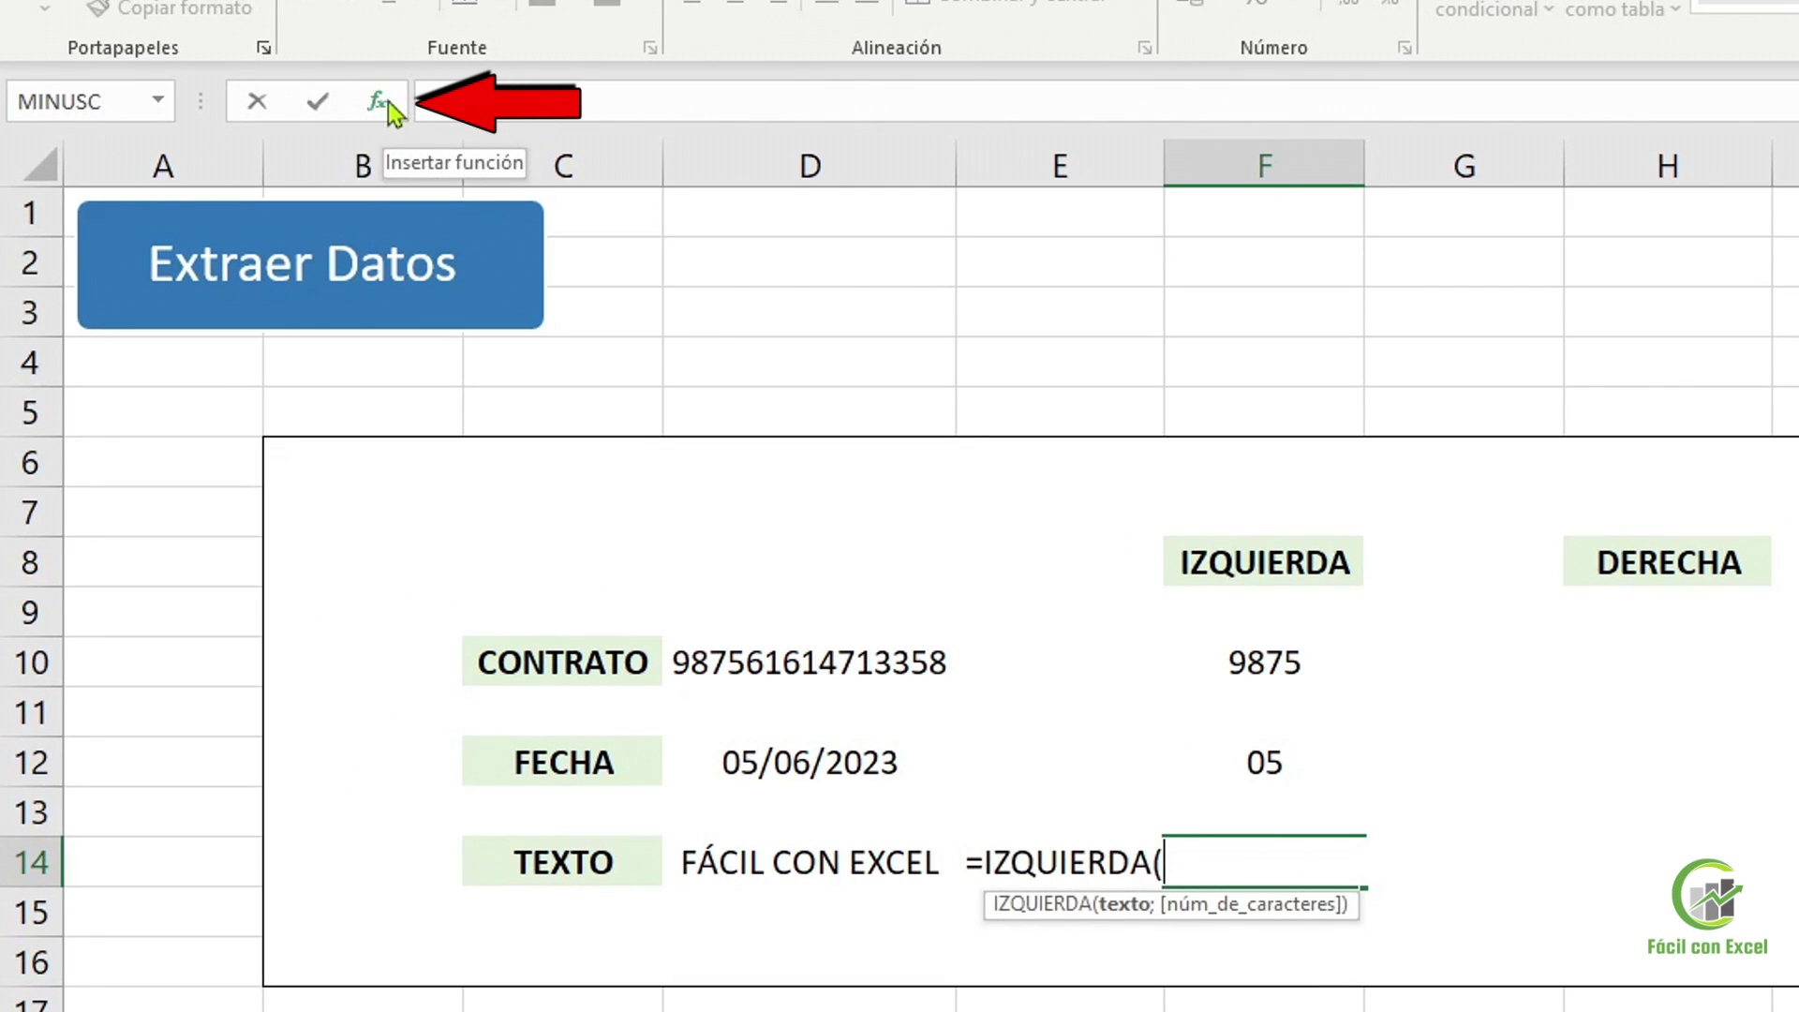
pyautogui.click(378, 101)
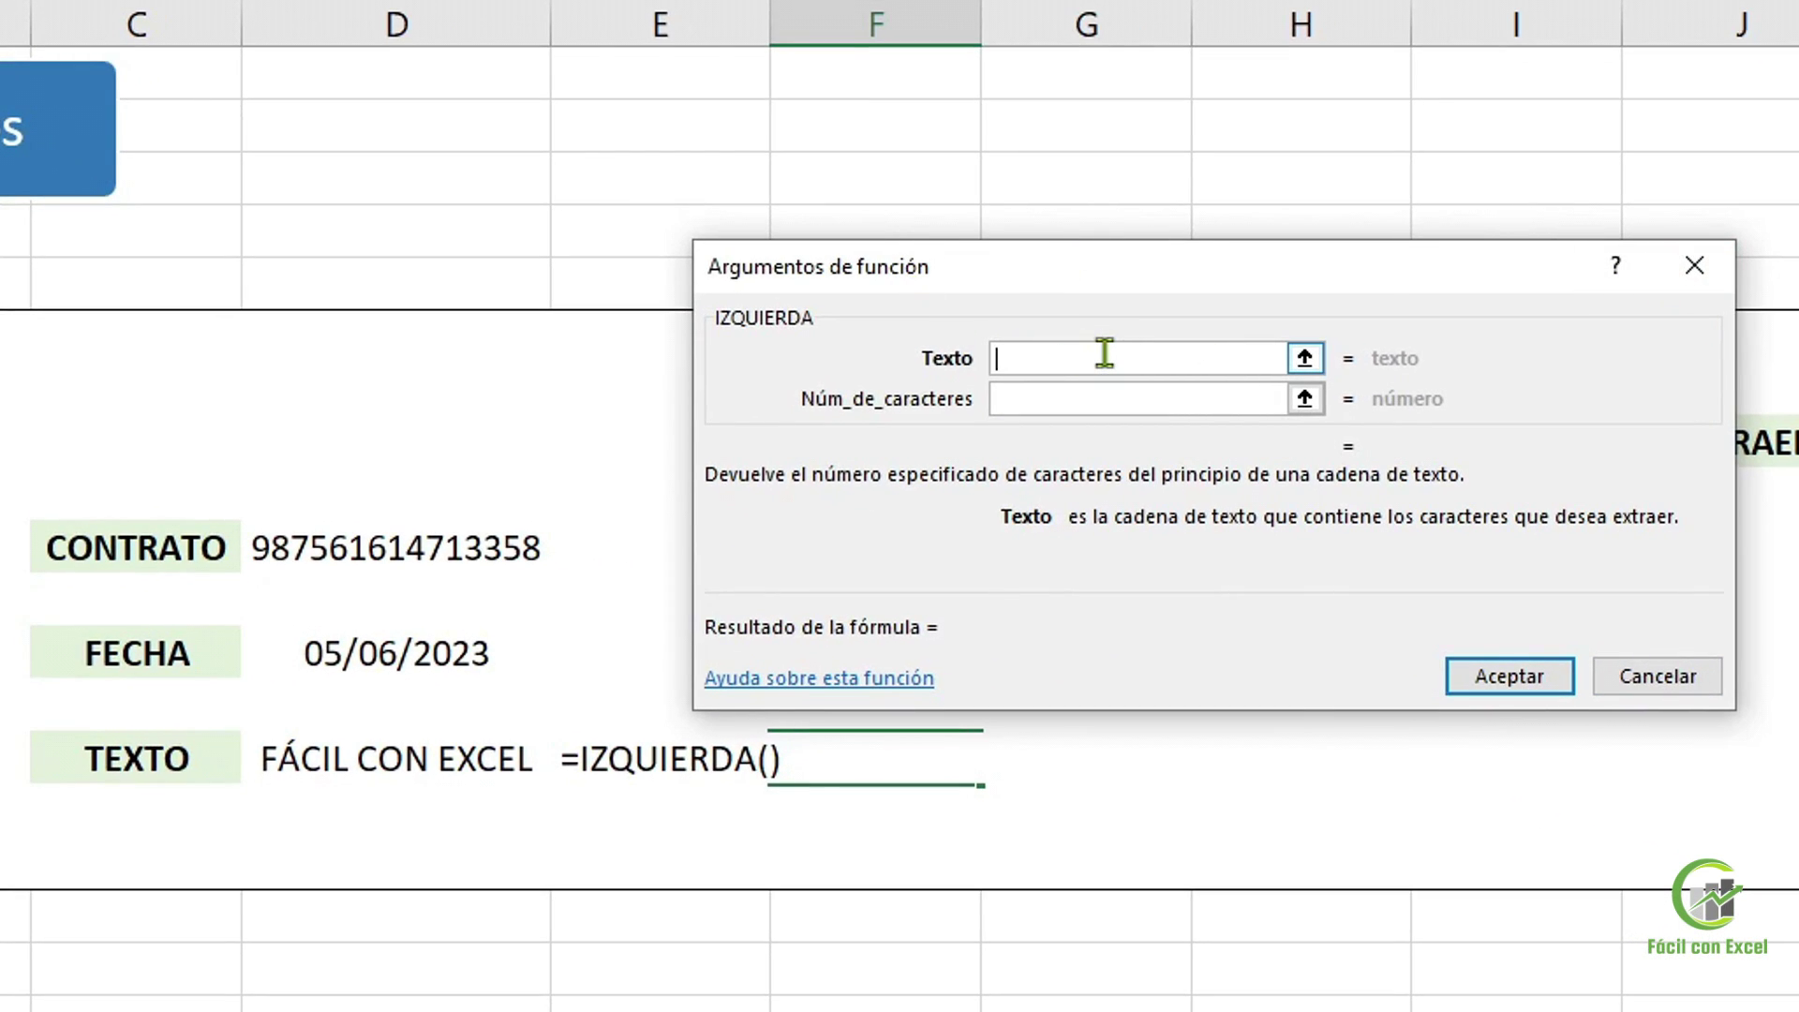
pyautogui.click(394, 764)
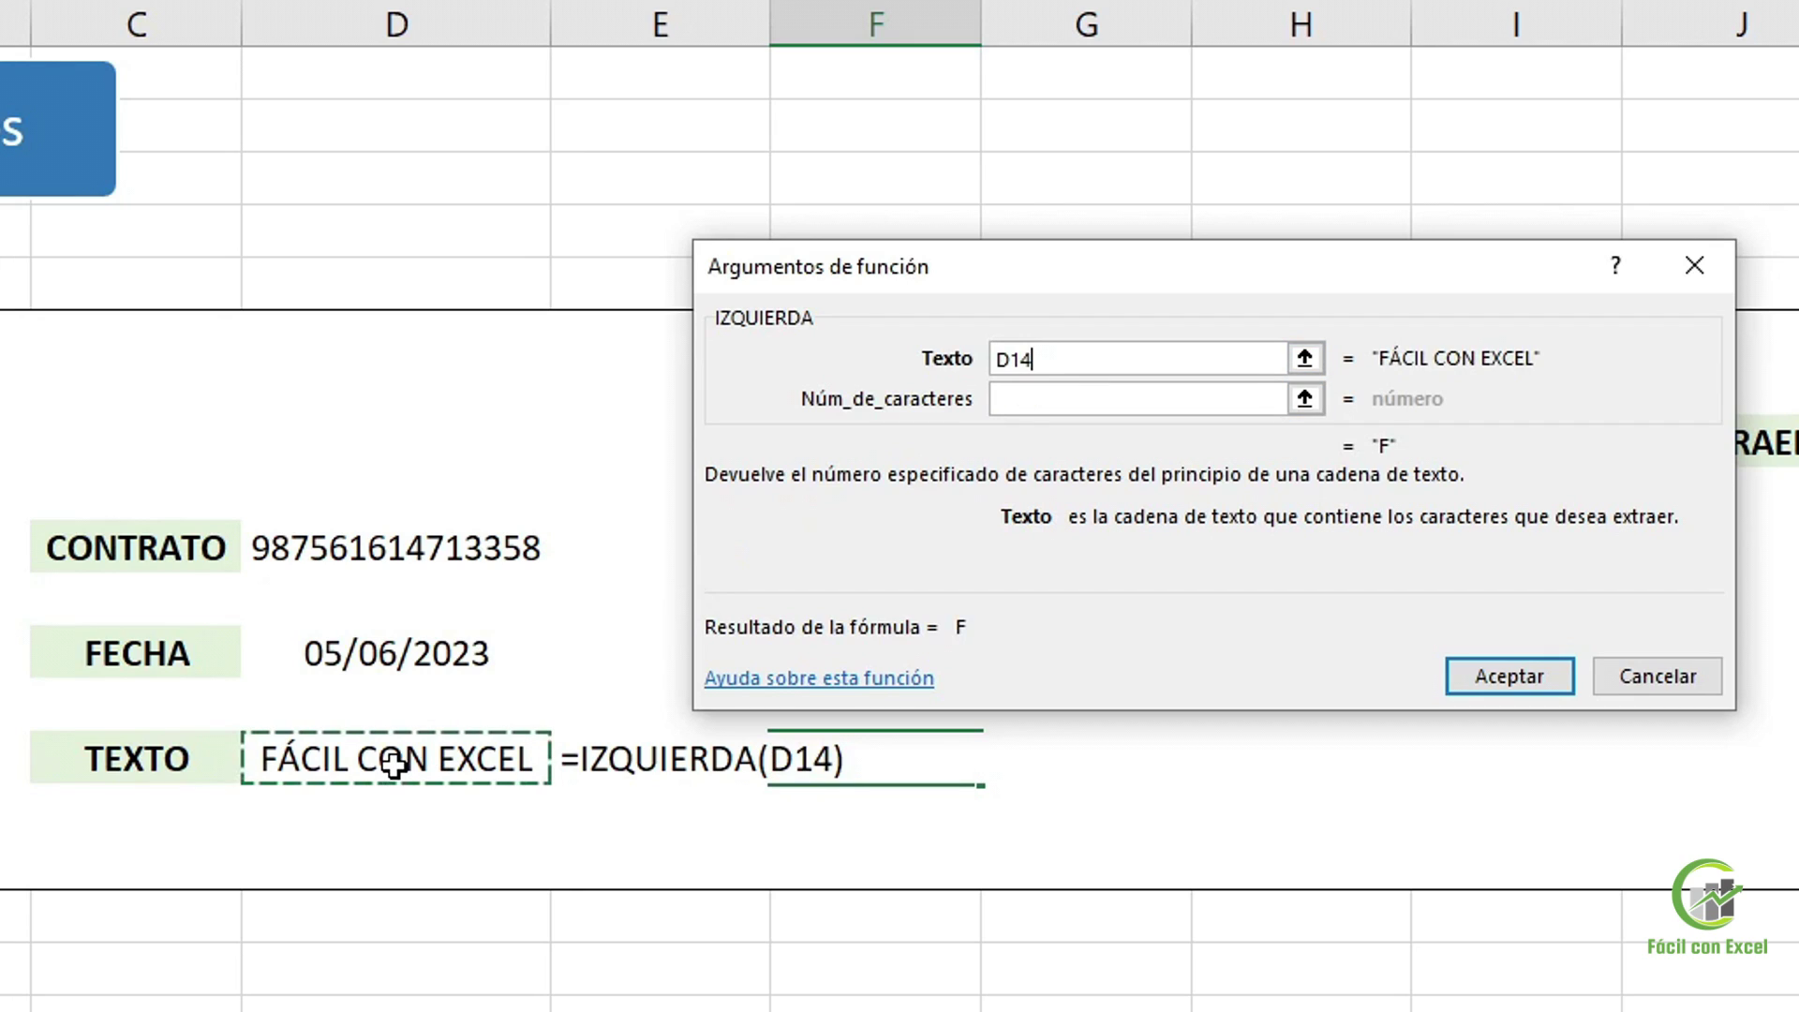
pyautogui.click(1056, 396)
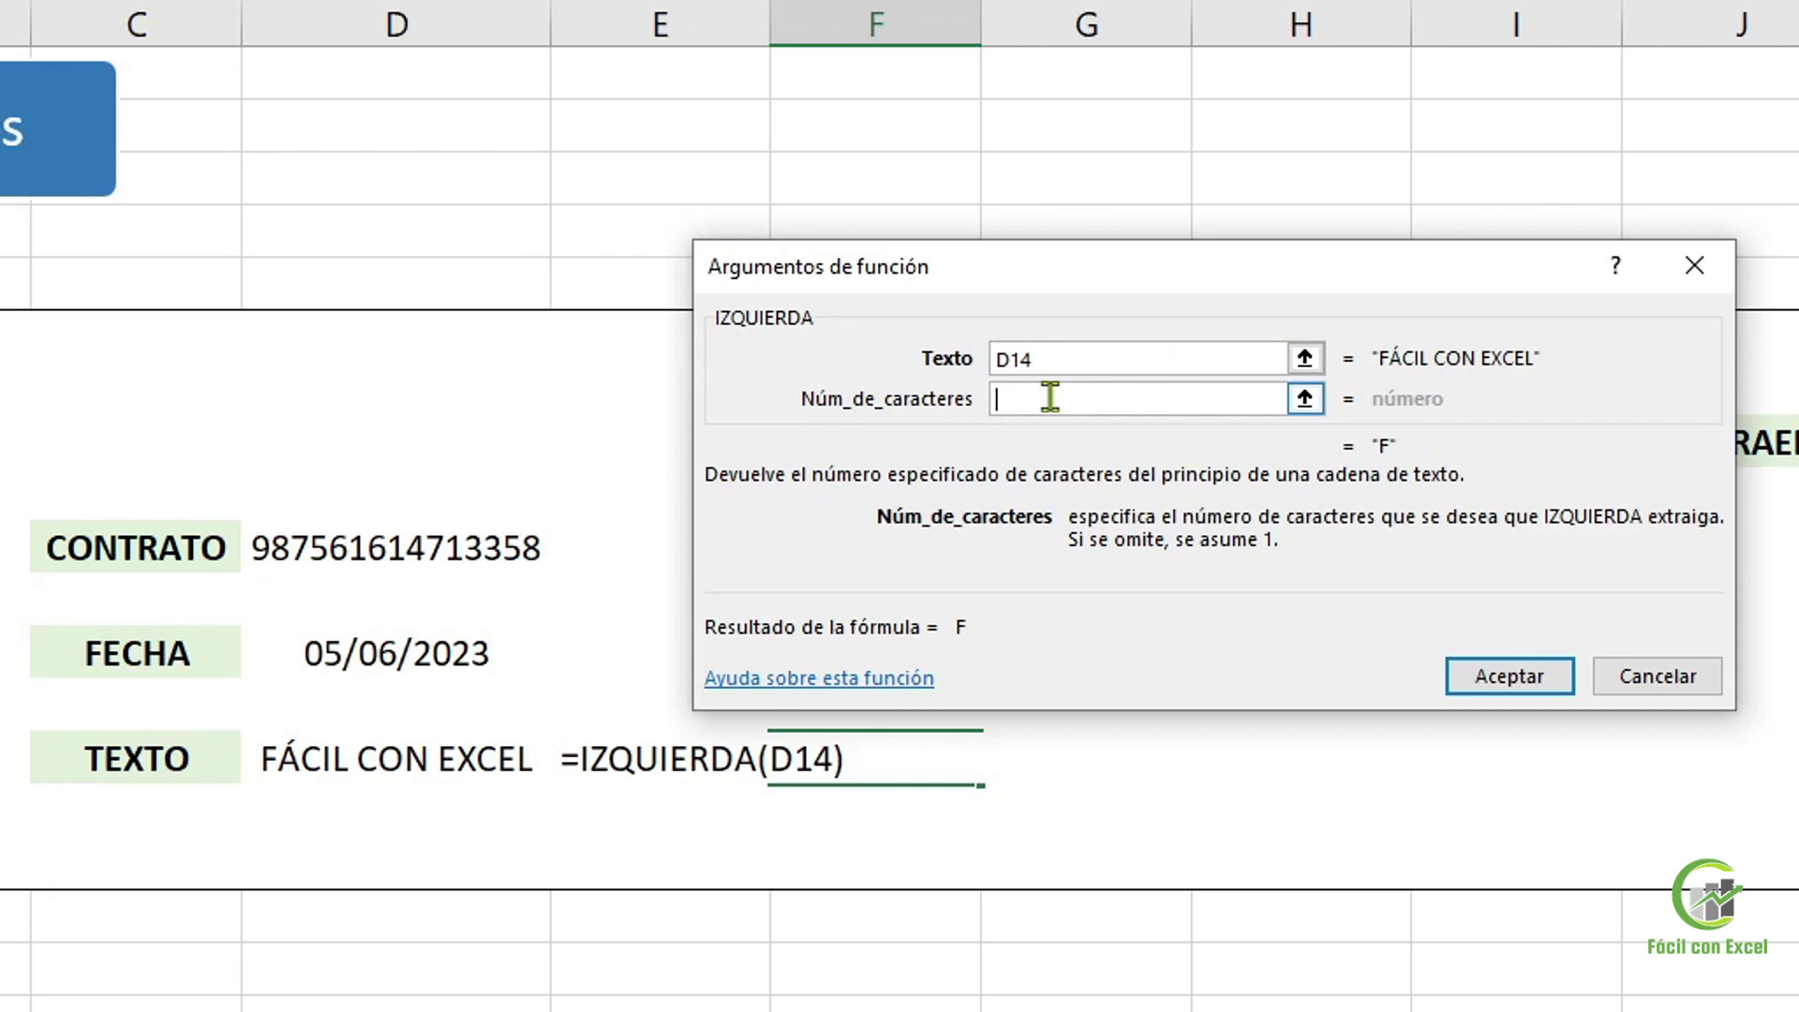
pyautogui.write('5')
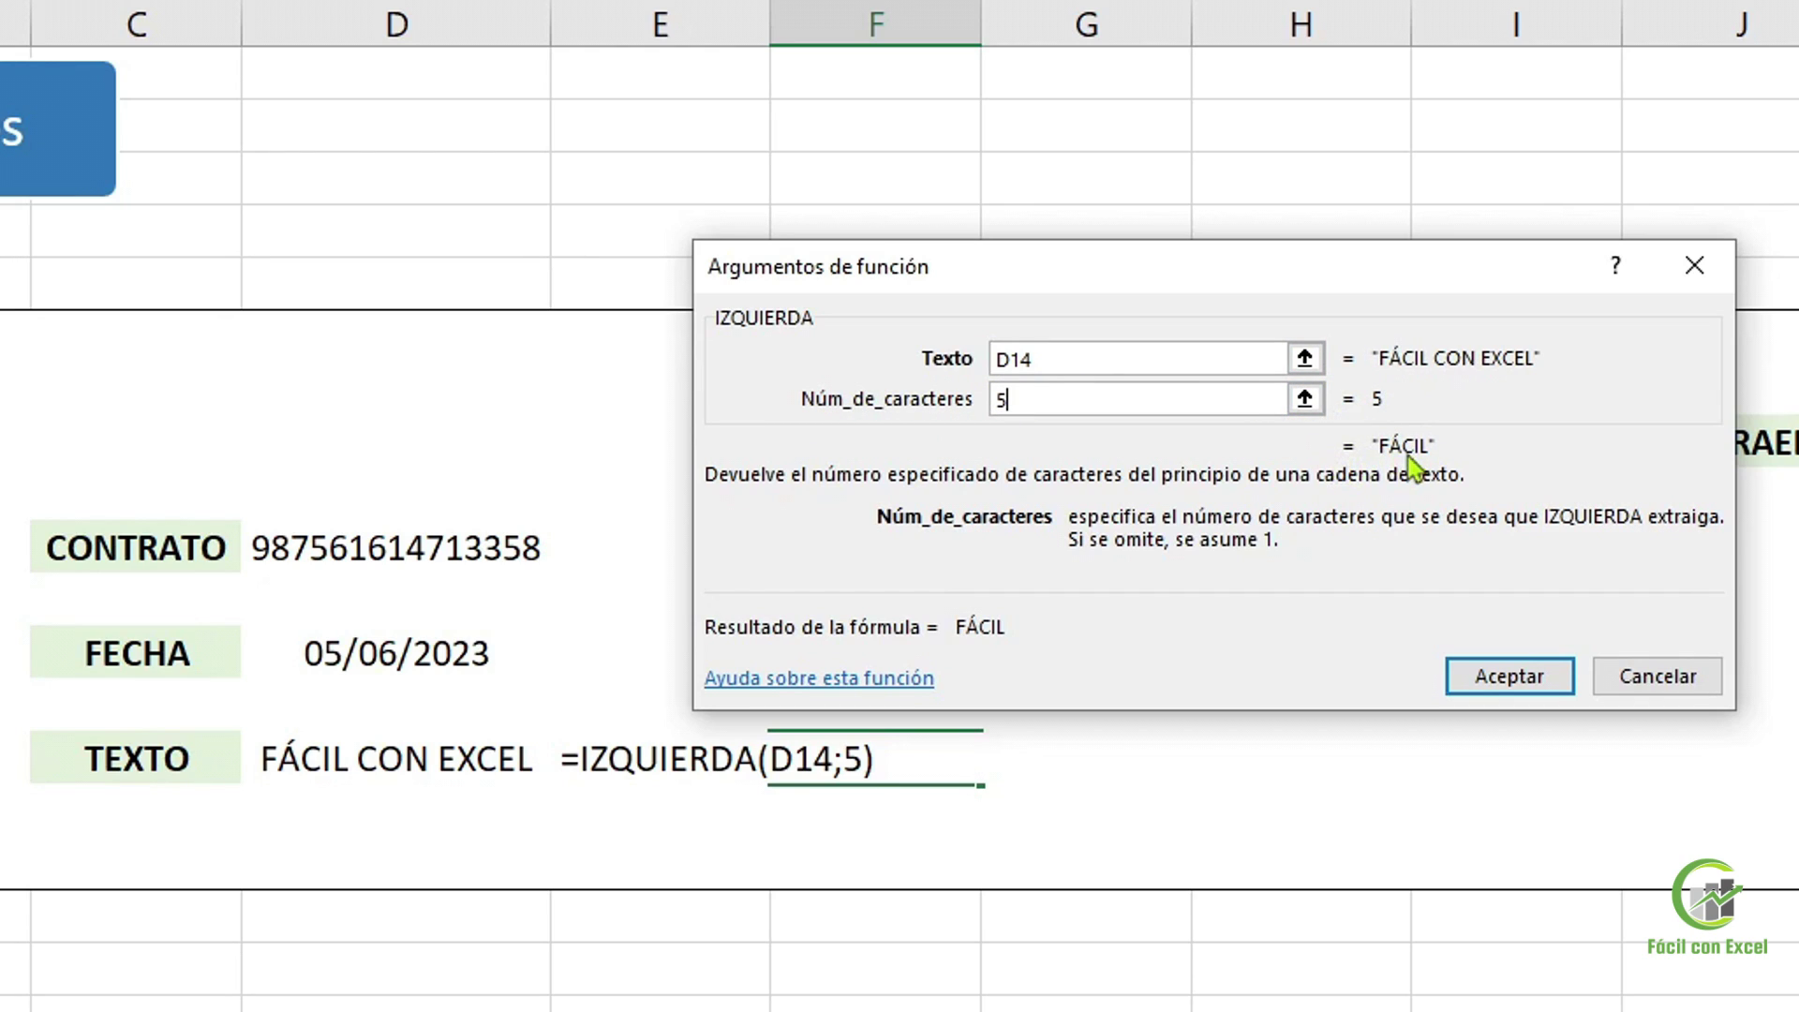
# Review the Texto and Núm_de_caracteres arguments of the IZQUIERDA function and accept the formula
pyautogui.click(1125, 357)
pyautogui.click(1124, 397)
pyautogui.click(1133, 366)
pyautogui.click(1131, 398)
pyautogui.click(1140, 358)
pyautogui.click(1148, 398)
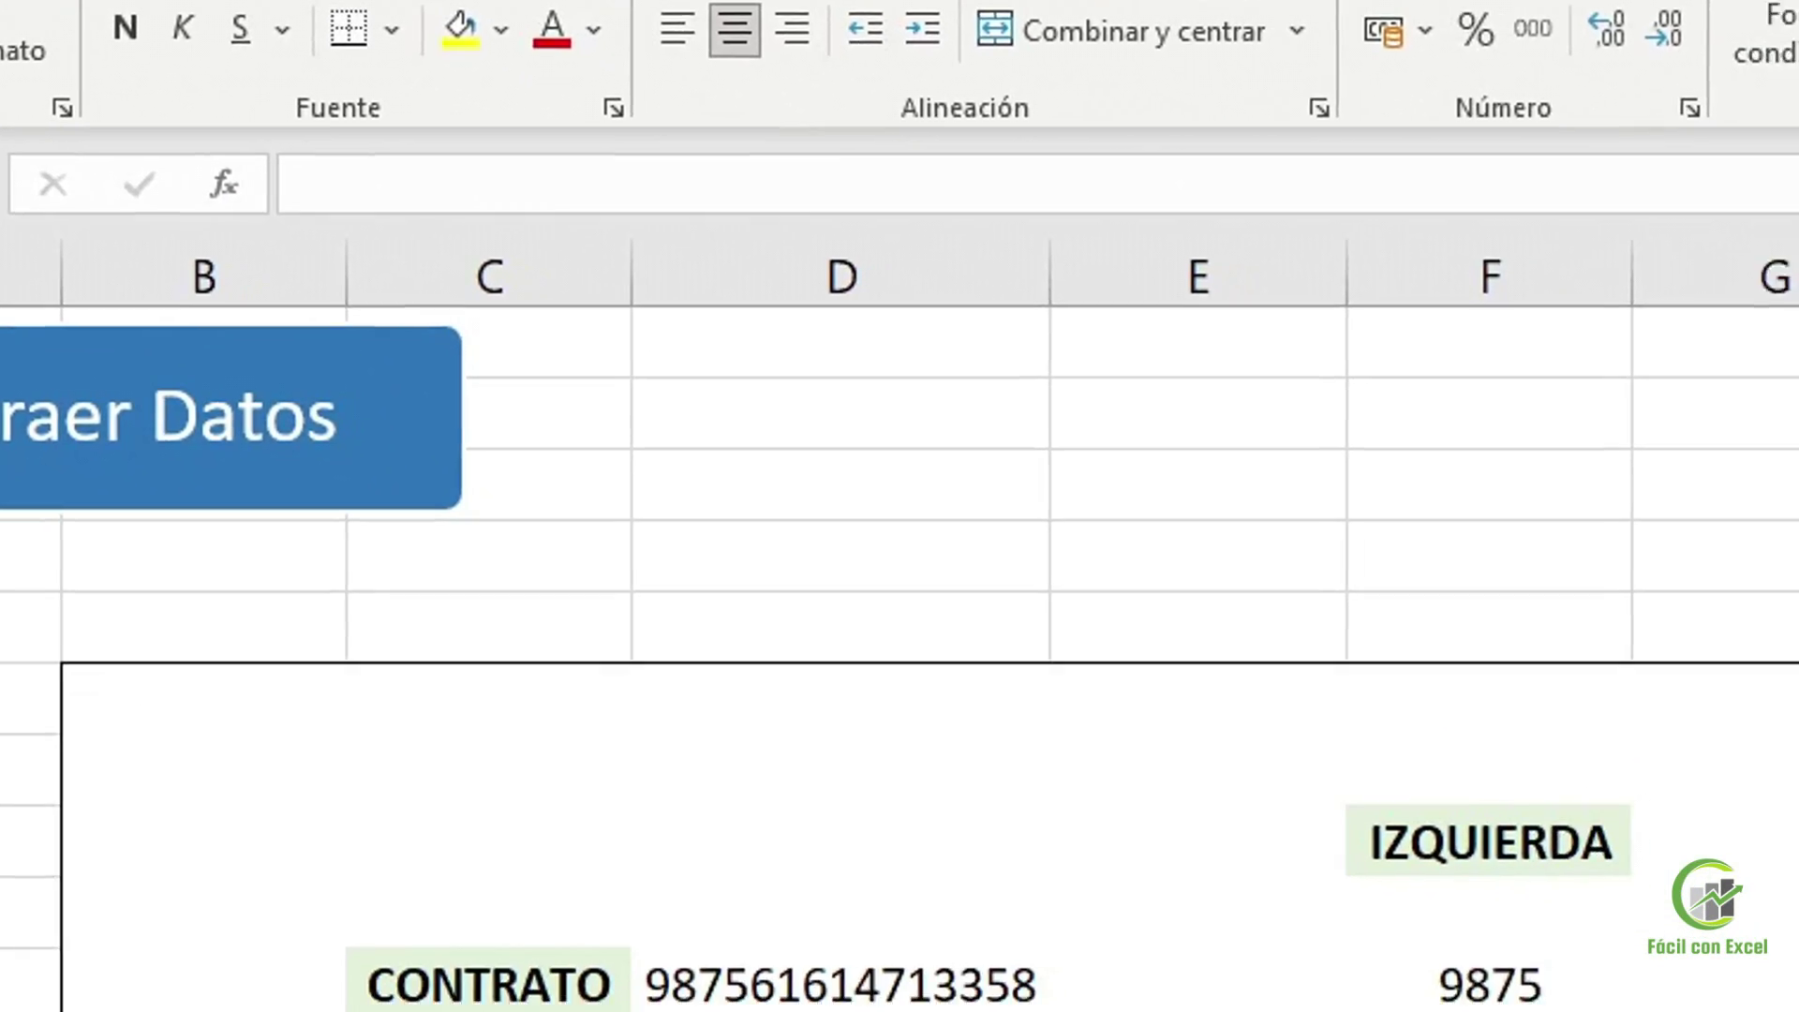
# In H10, extract the last 5 characters of the CONTRATO value with the formula =DERECHA(D10;5)
pyautogui.write('=')
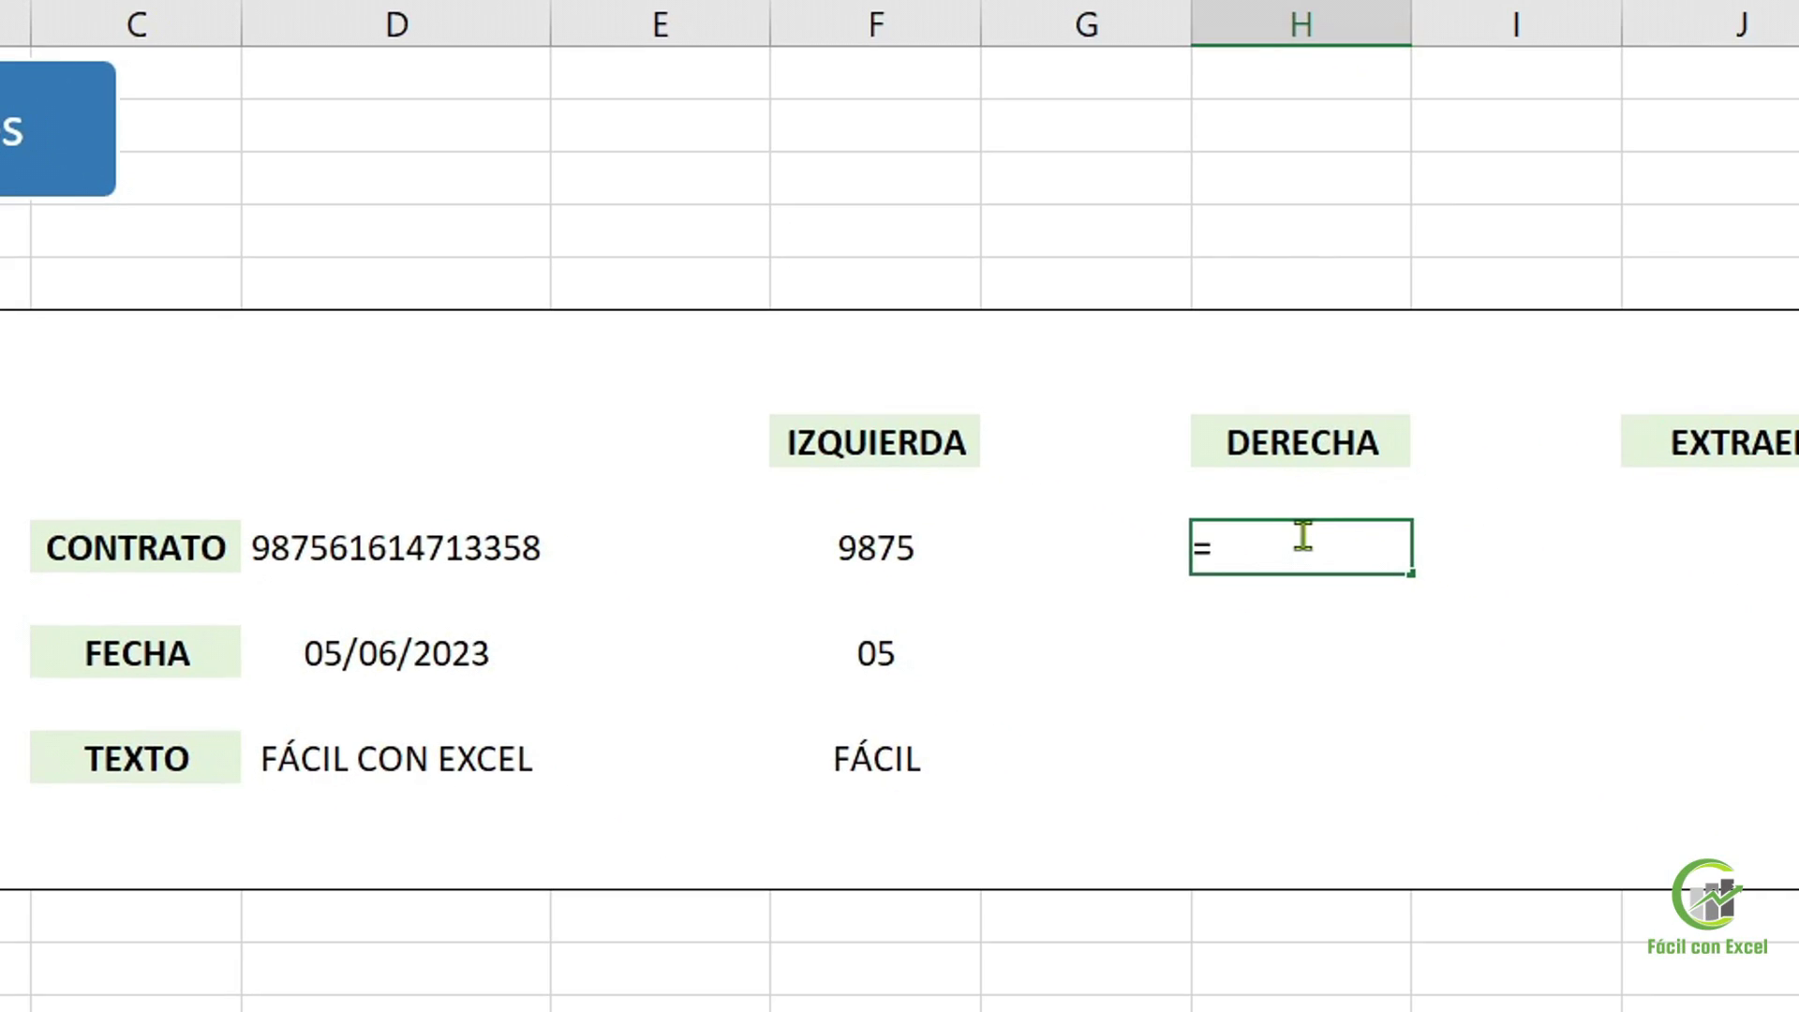
pyautogui.write('dere')
pyautogui.press('Tab')
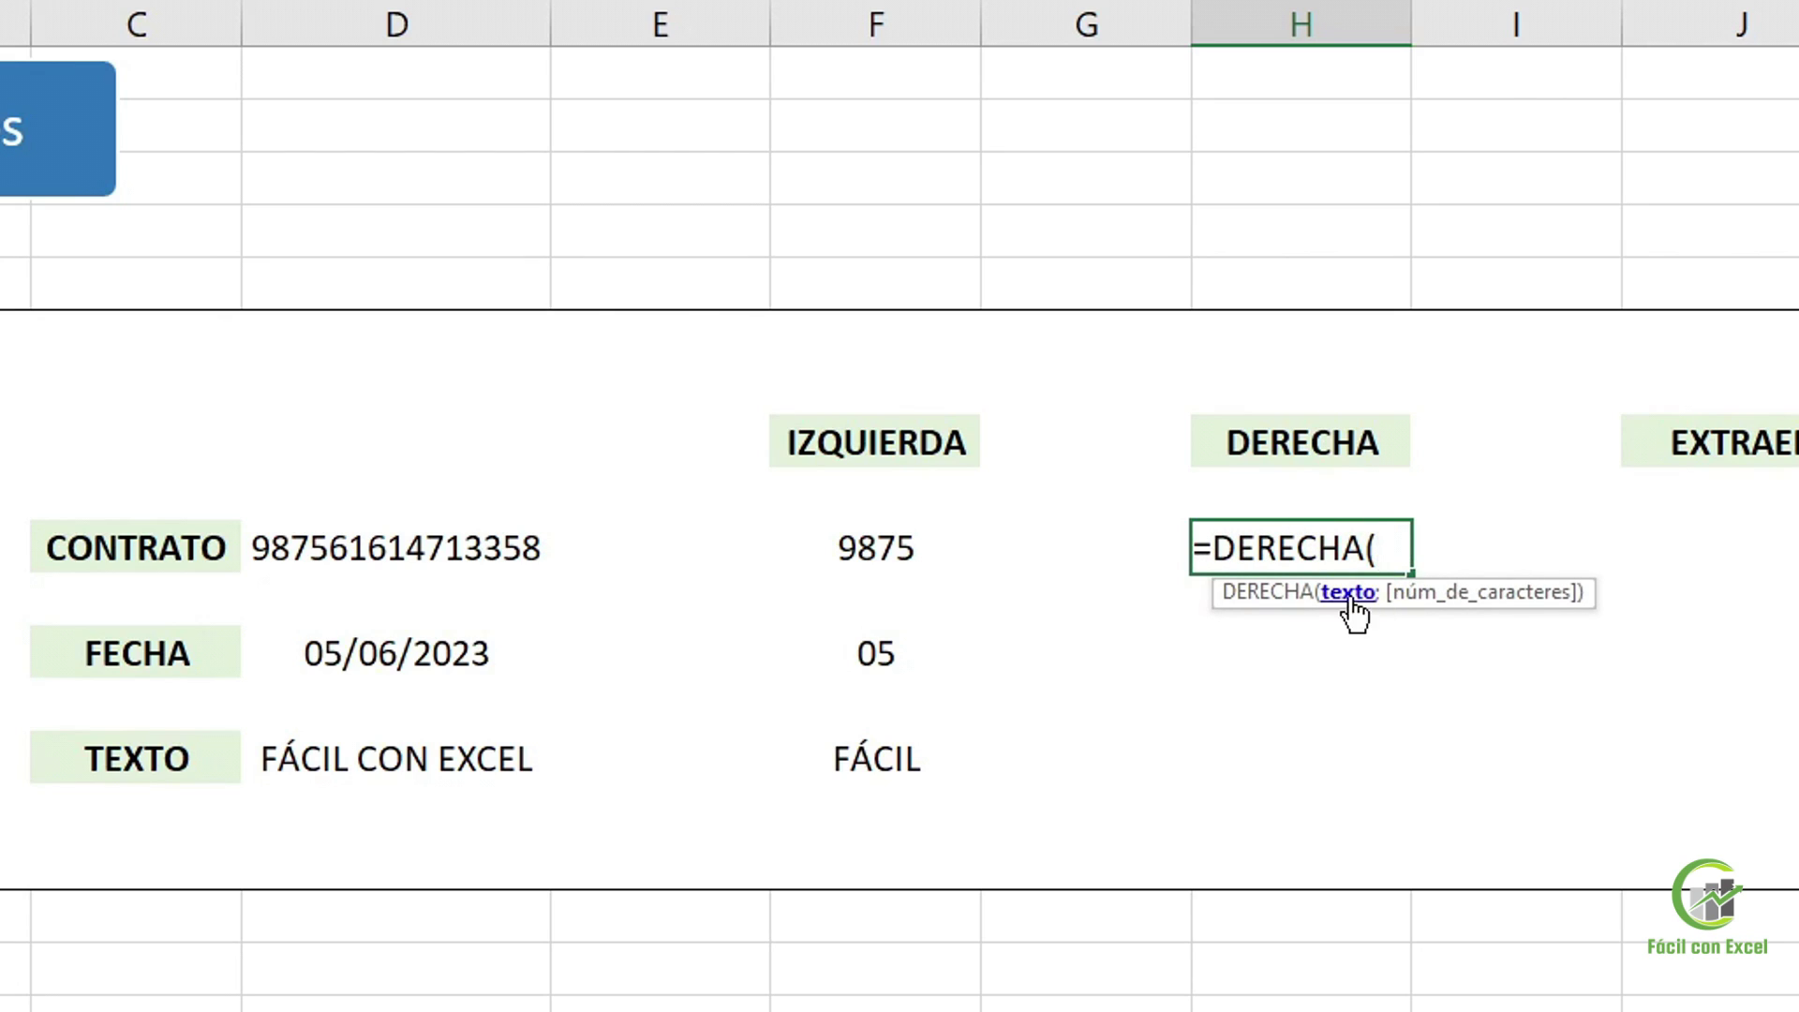
pyautogui.click(350, 537)
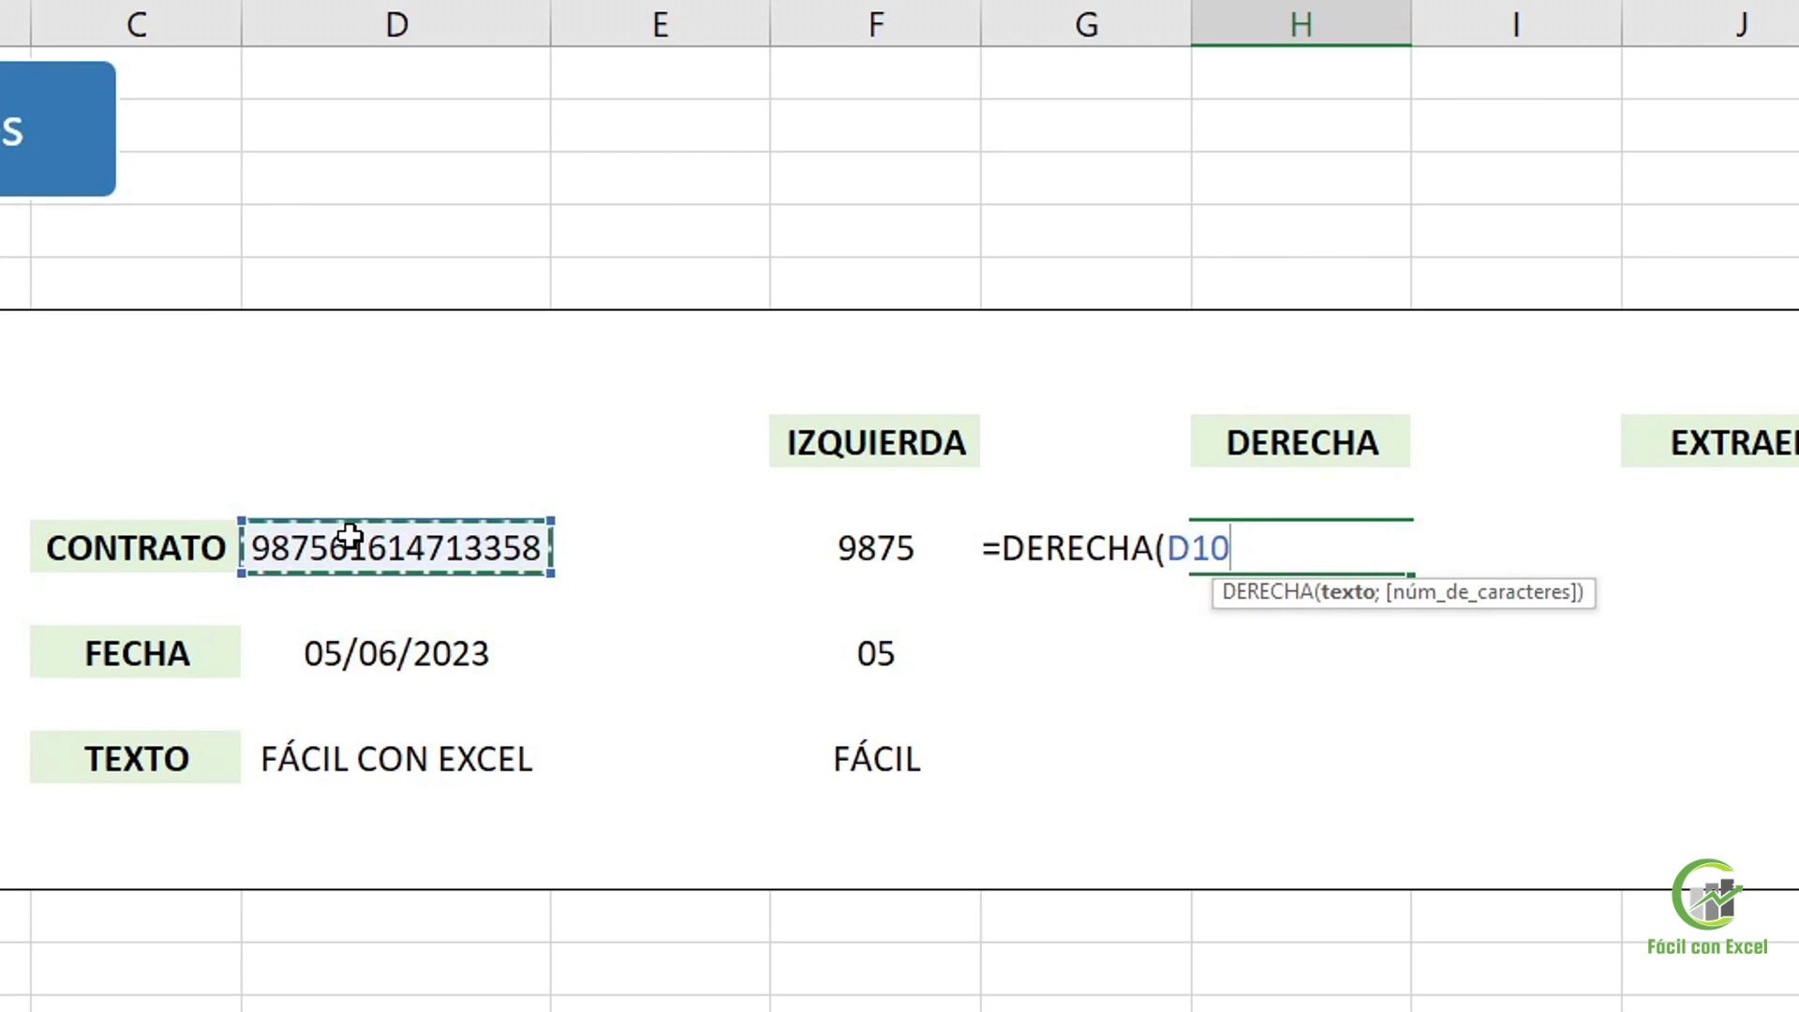
pyautogui.write(';')
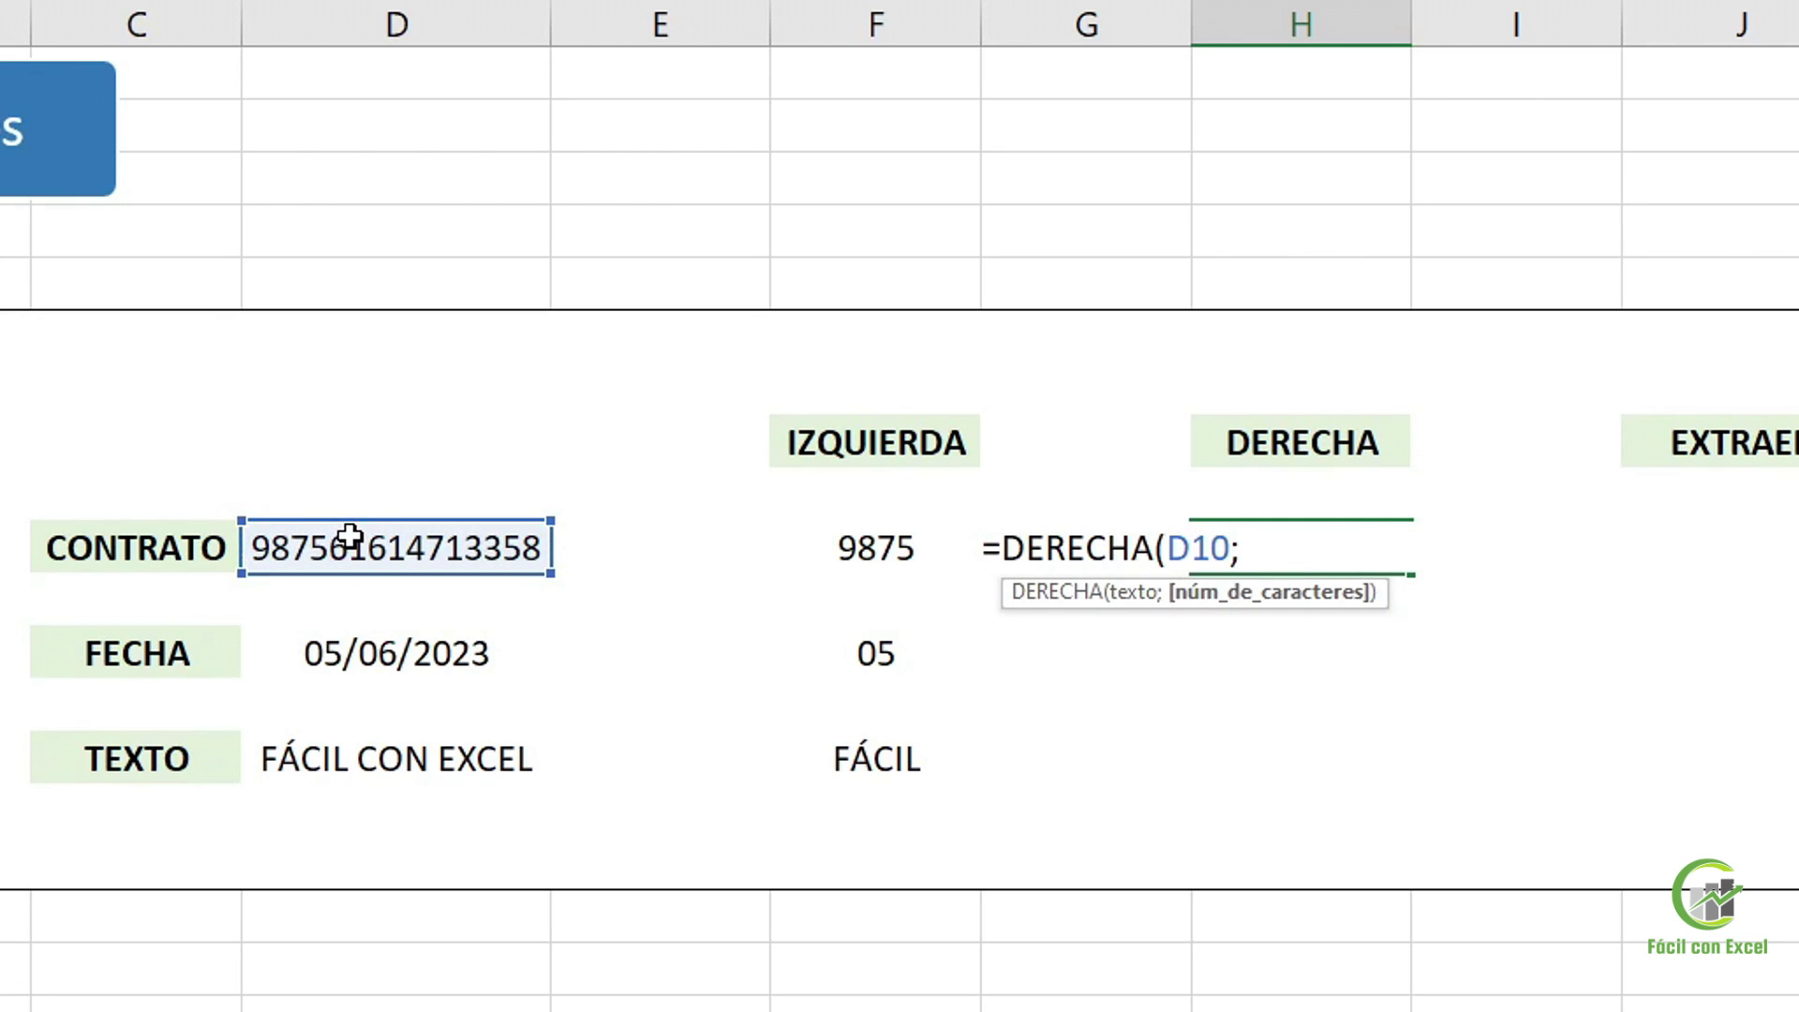
pyautogui.write('5')
pyautogui.press('Return')
# Copy the DERECHA formula from H10 to the TEXTO row in H14 and check its cell reference
pyautogui.press('Up')
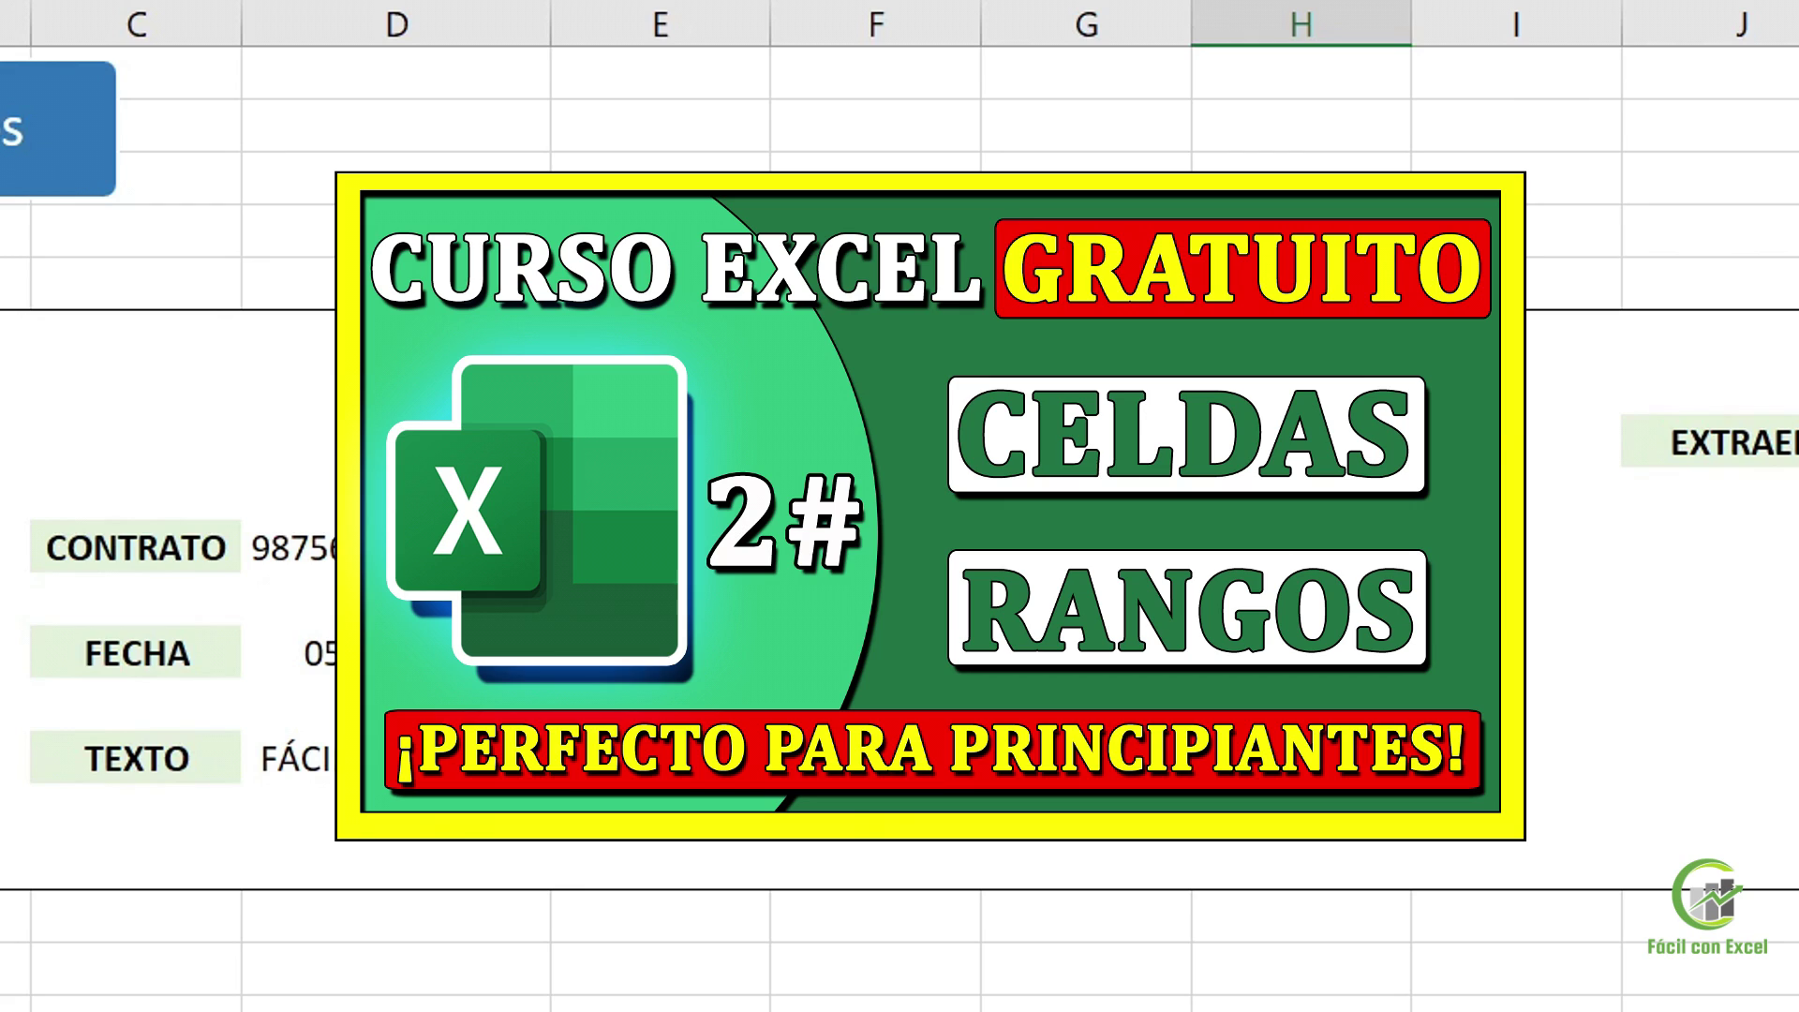
pyautogui.hotkey('ctrl', 'c')
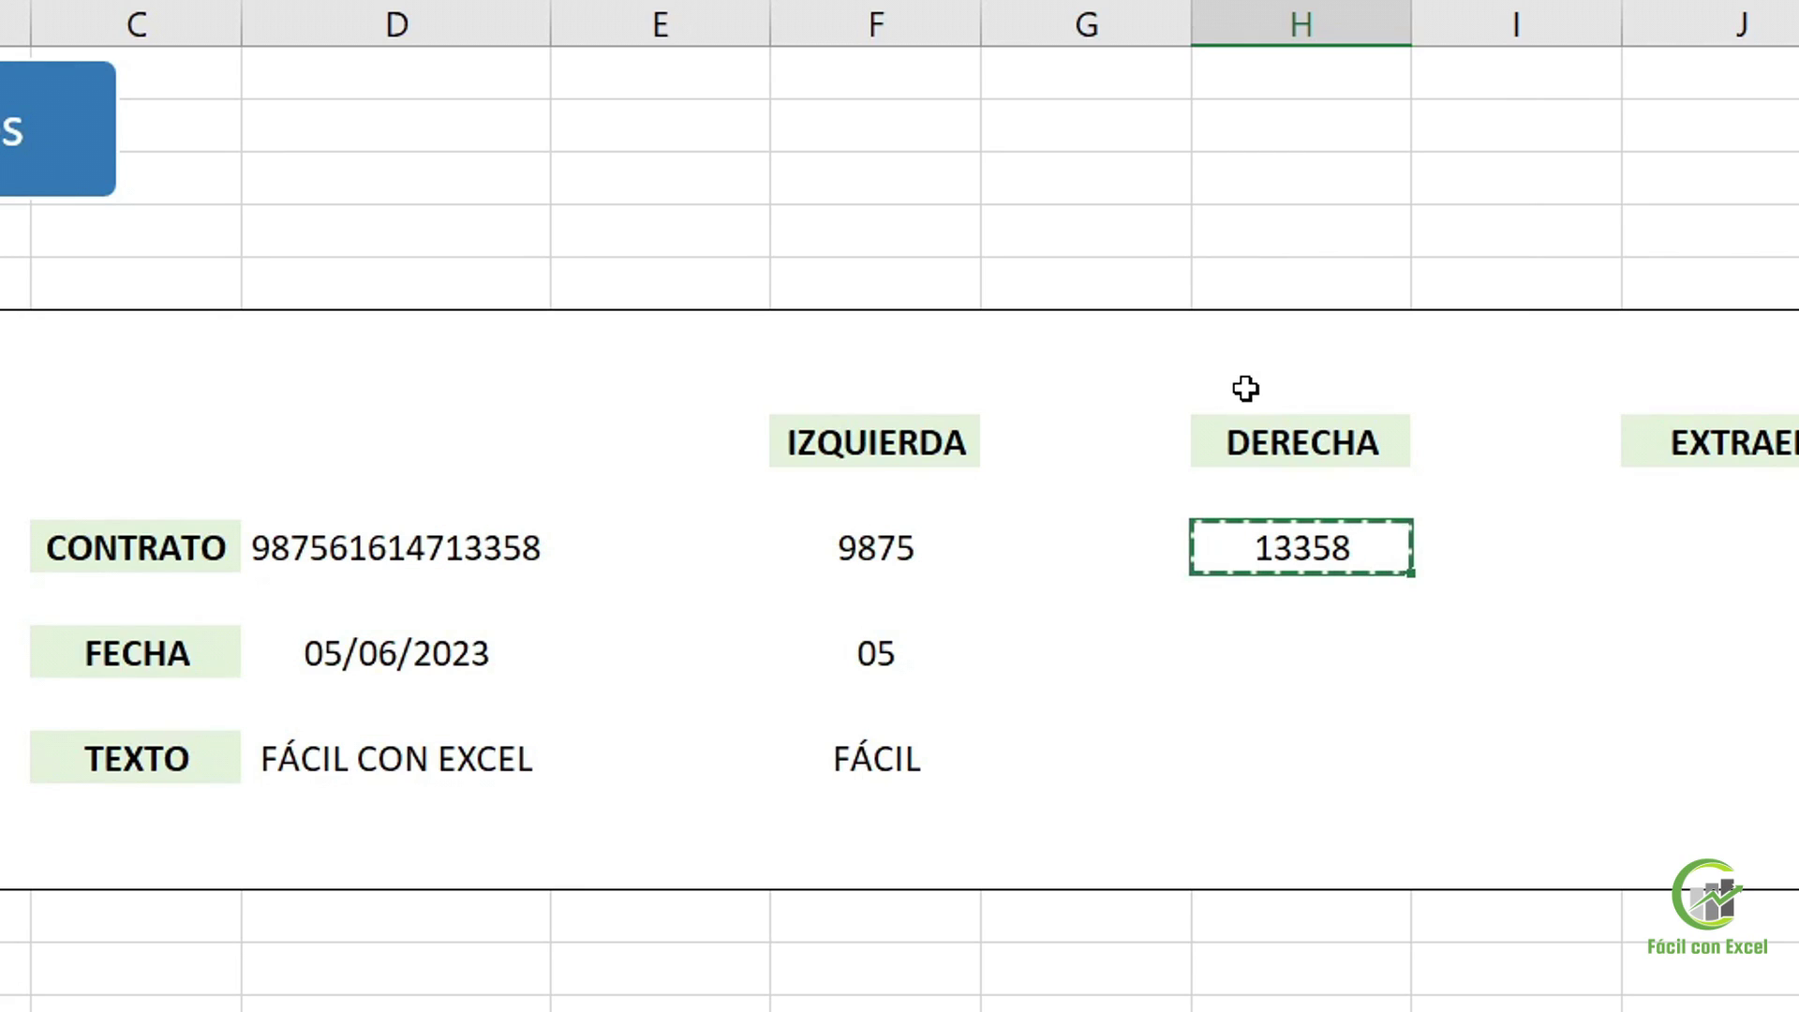
pyautogui.click(1314, 765)
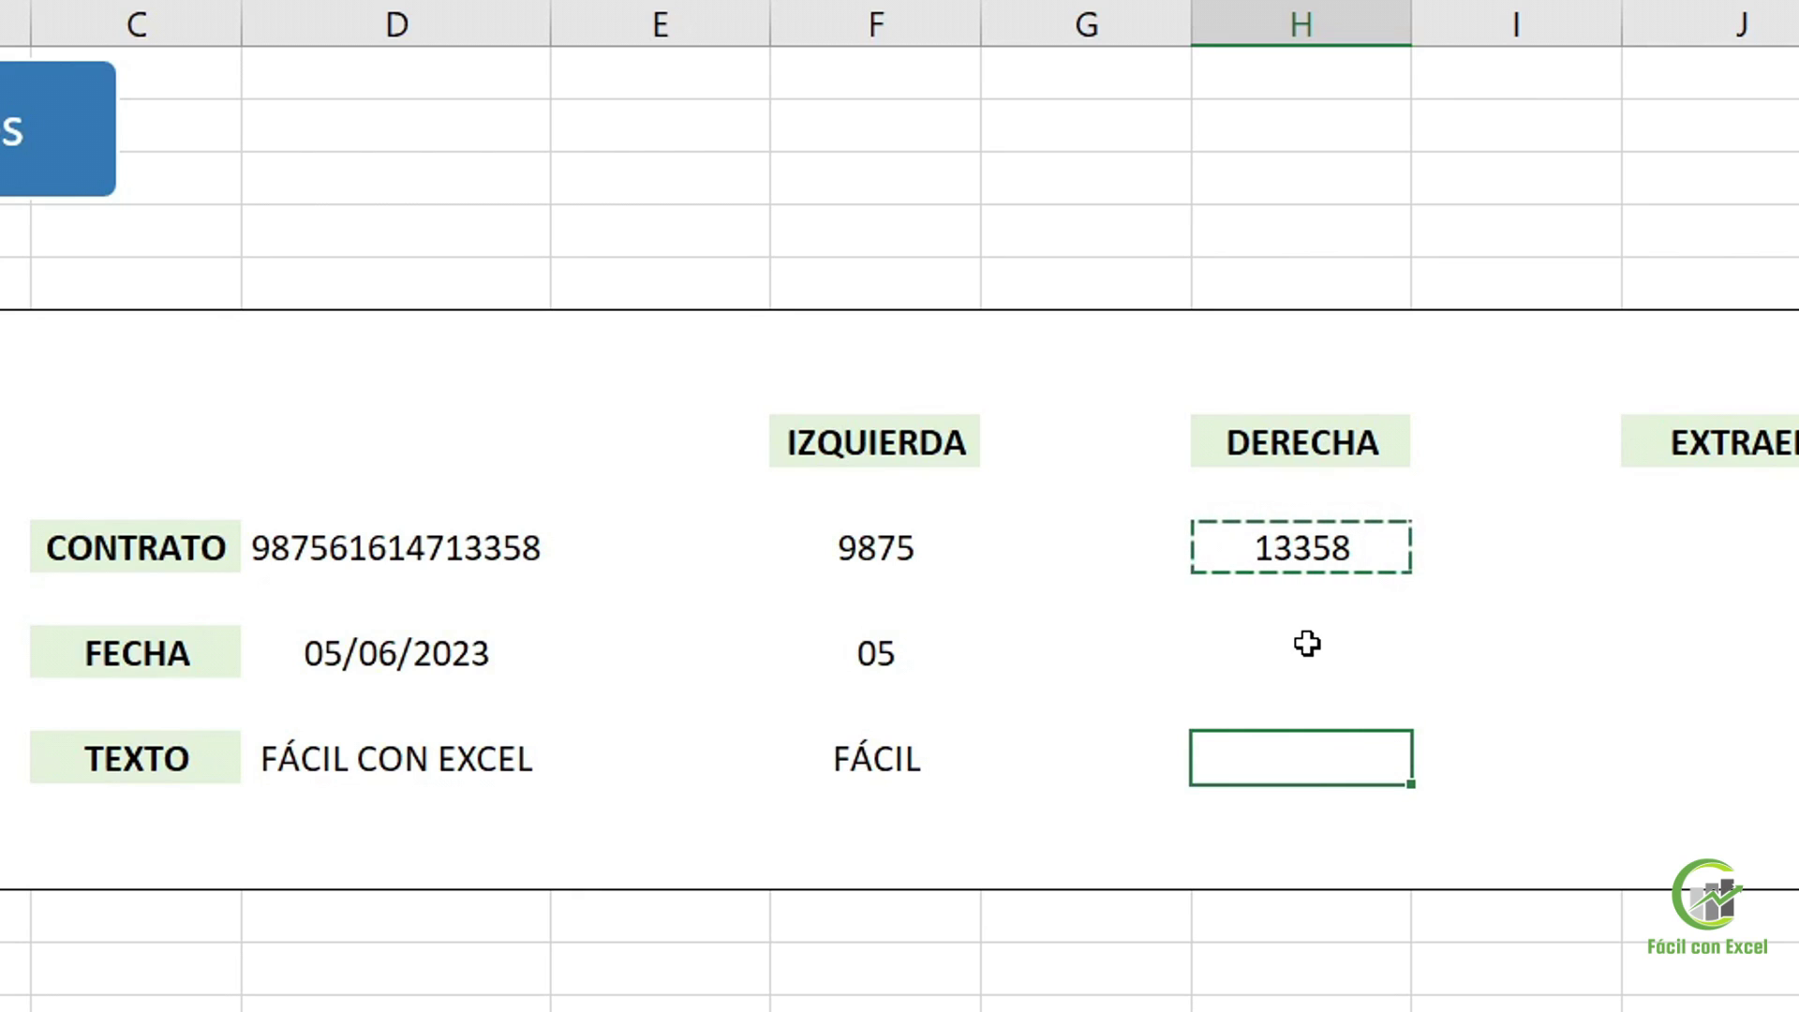
pyautogui.hotkey('ctrl', 'v')
pyautogui.press('Escape')
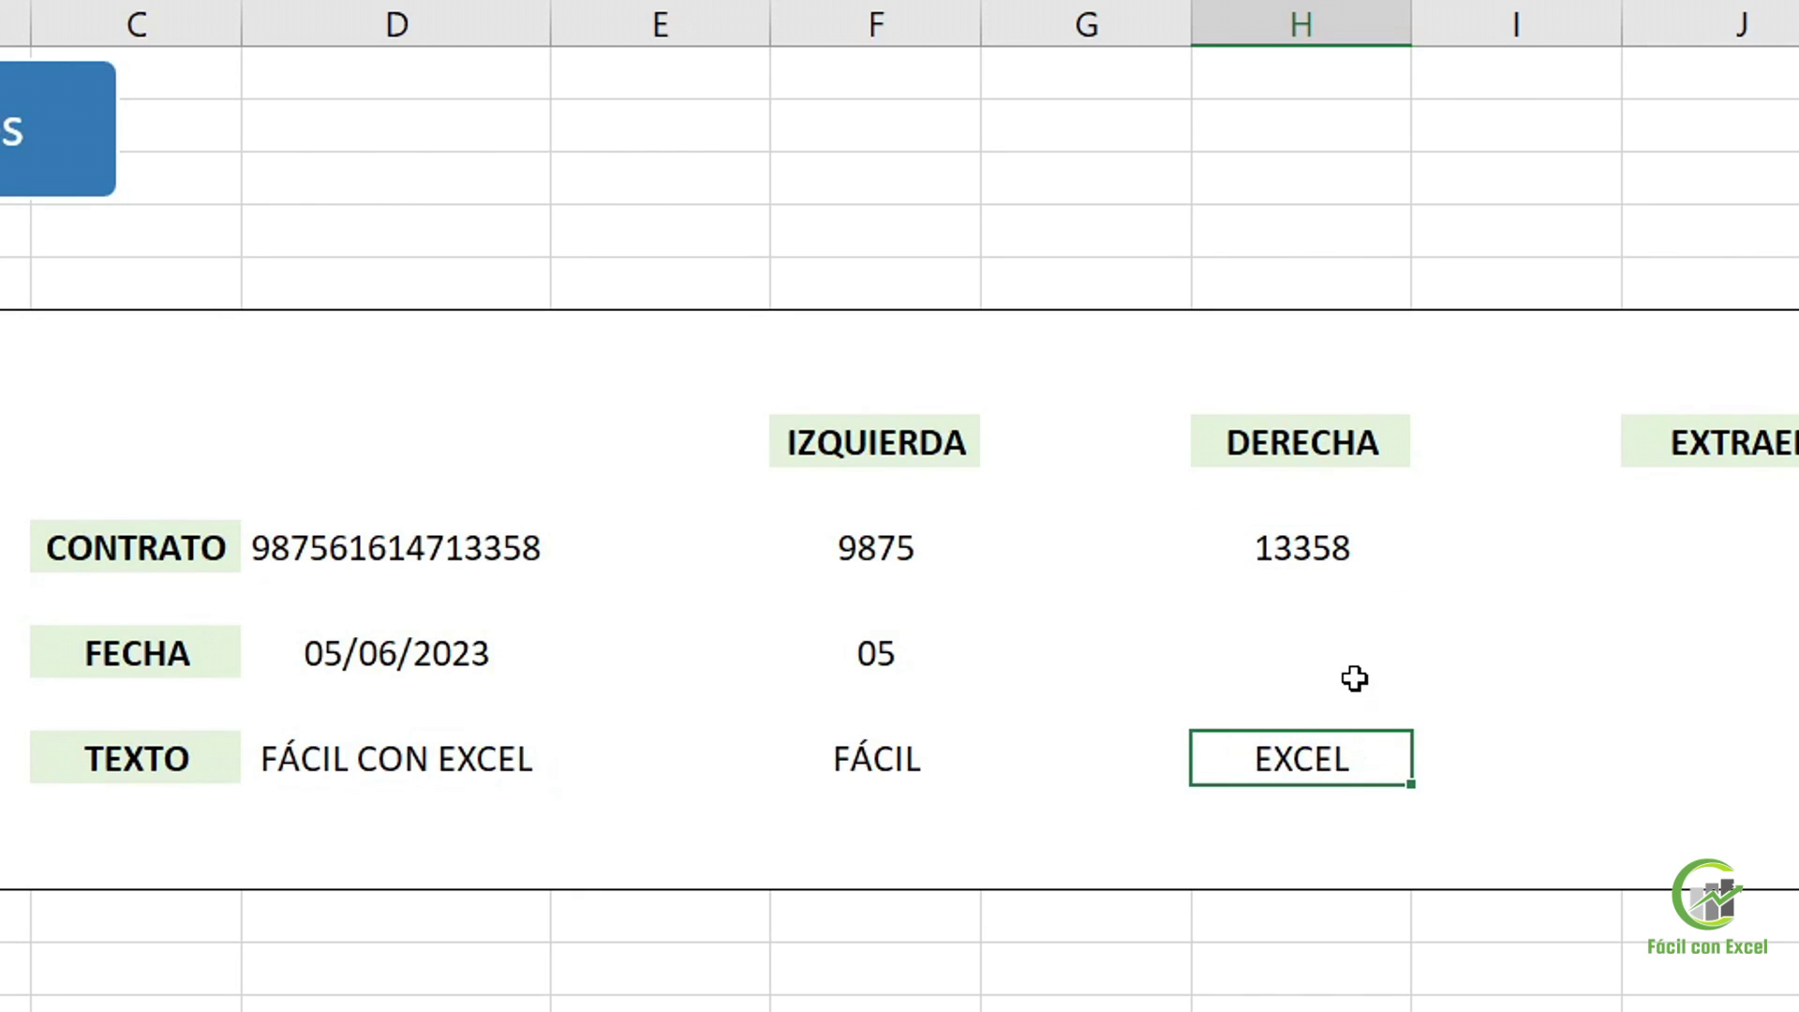
pyautogui.doubleClick(1379, 757)
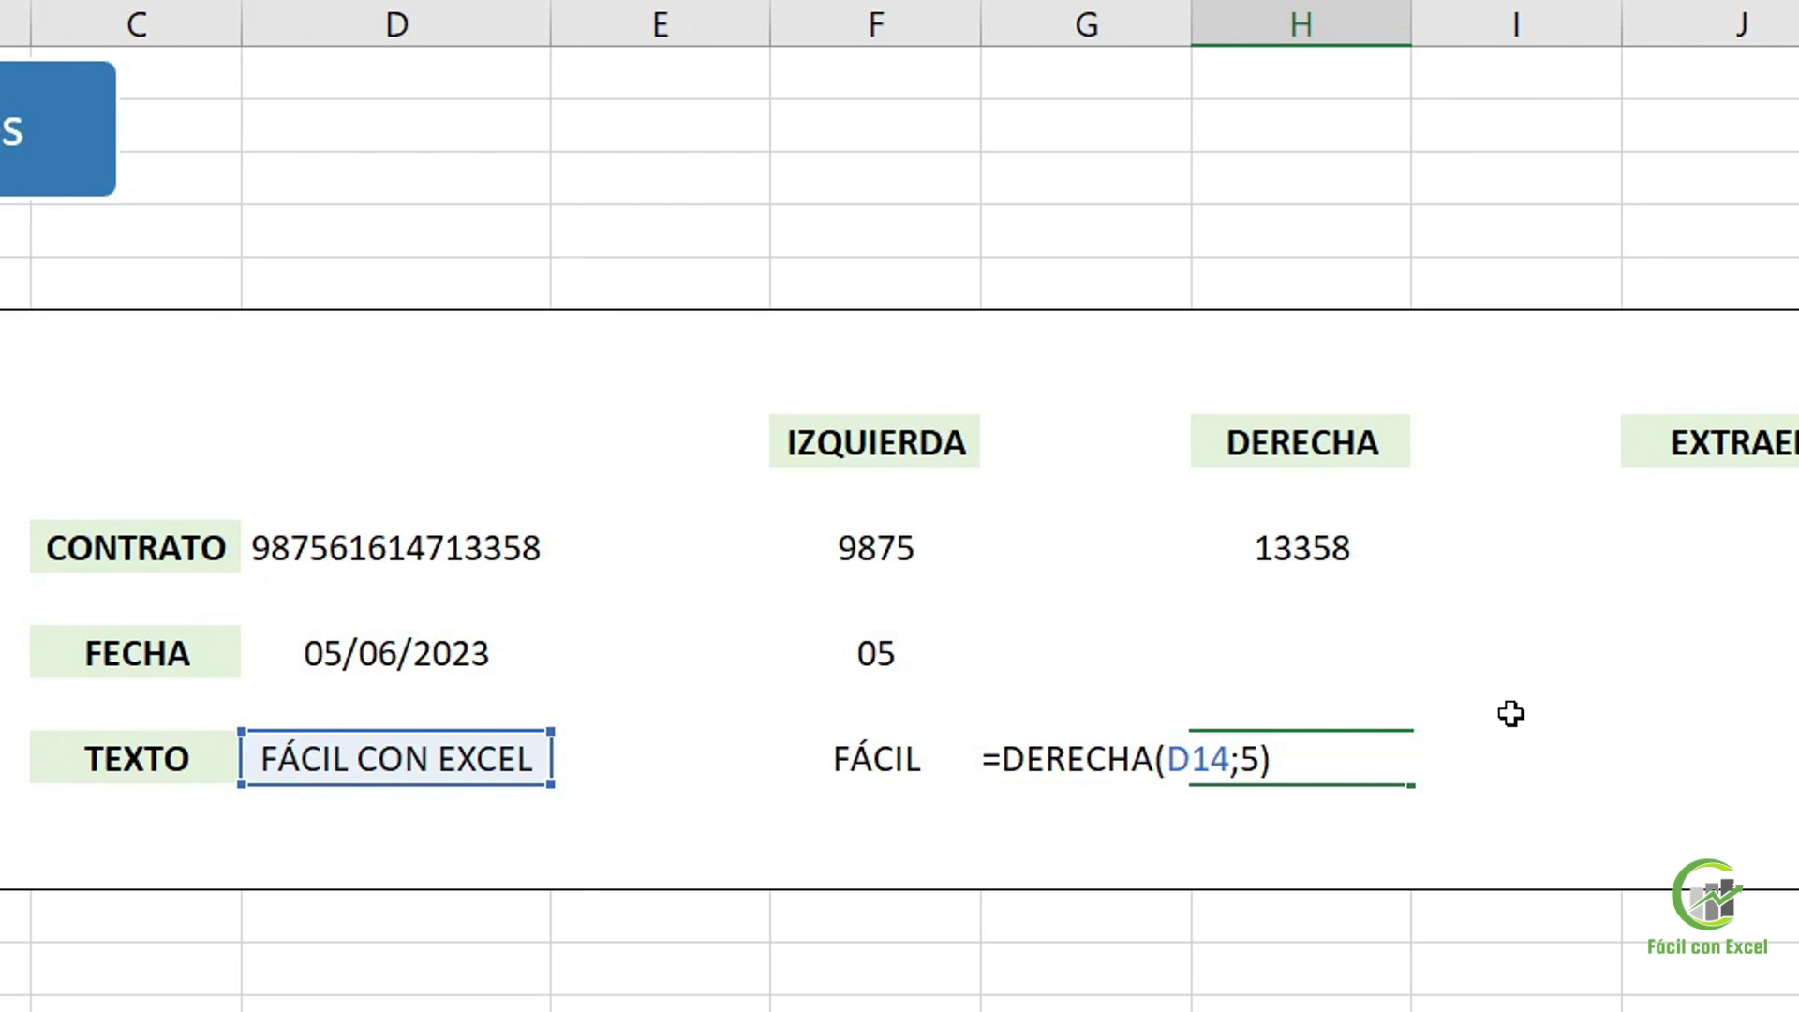
pyautogui.press('Return')
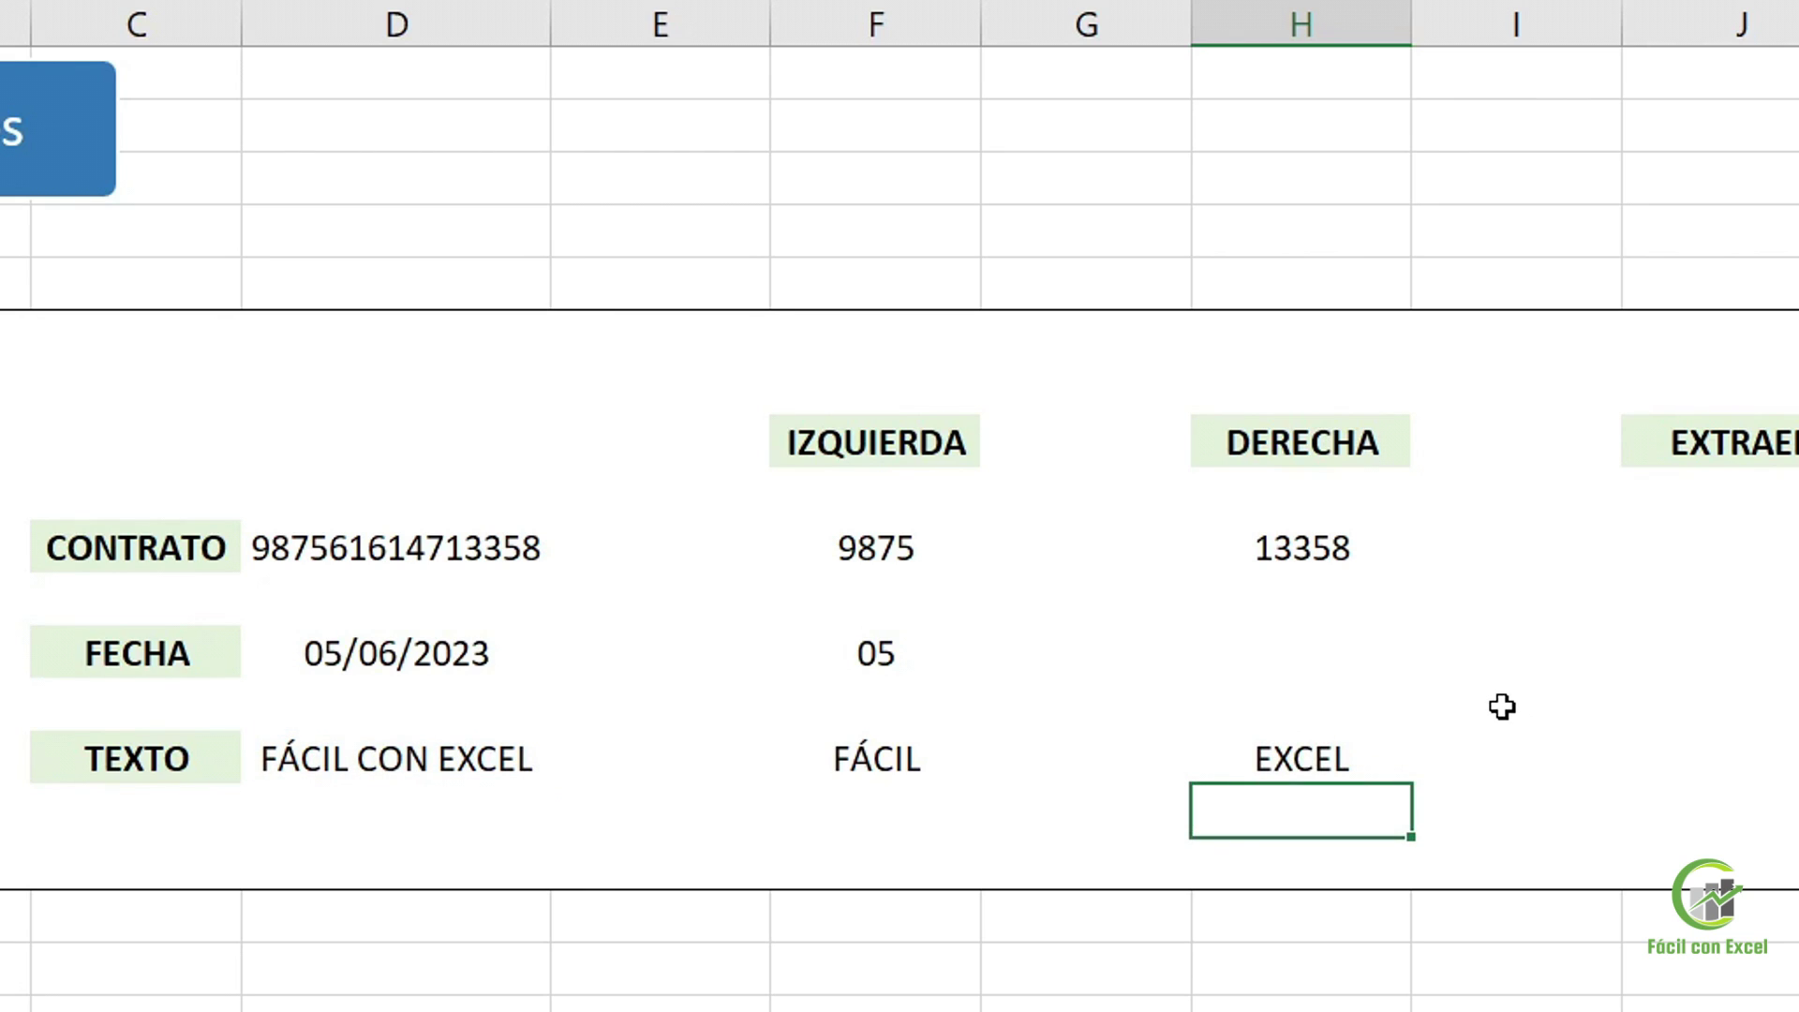
# In H12, extract the last 4 characters of the FECHA value with the formula =DERECHA(D12;4)
pyautogui.click(1336, 645)
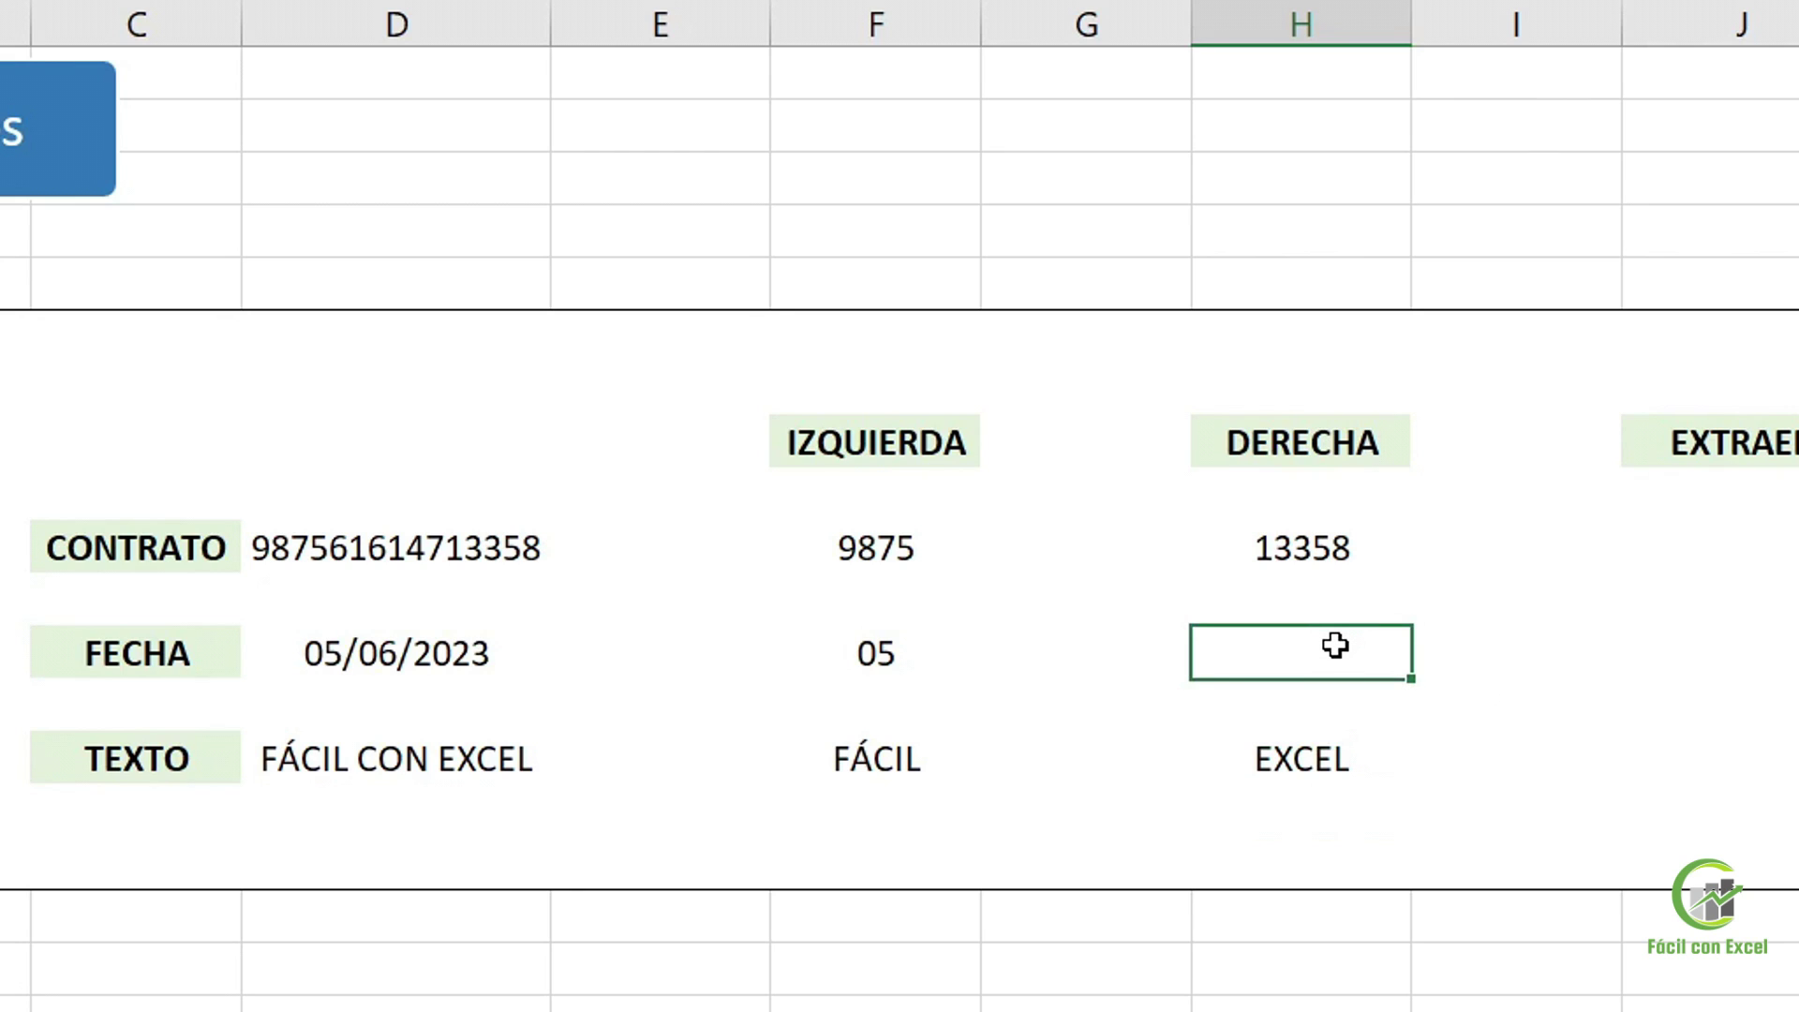
pyautogui.click(1358, 755)
pyautogui.click(1366, 666)
pyautogui.write('=dere')
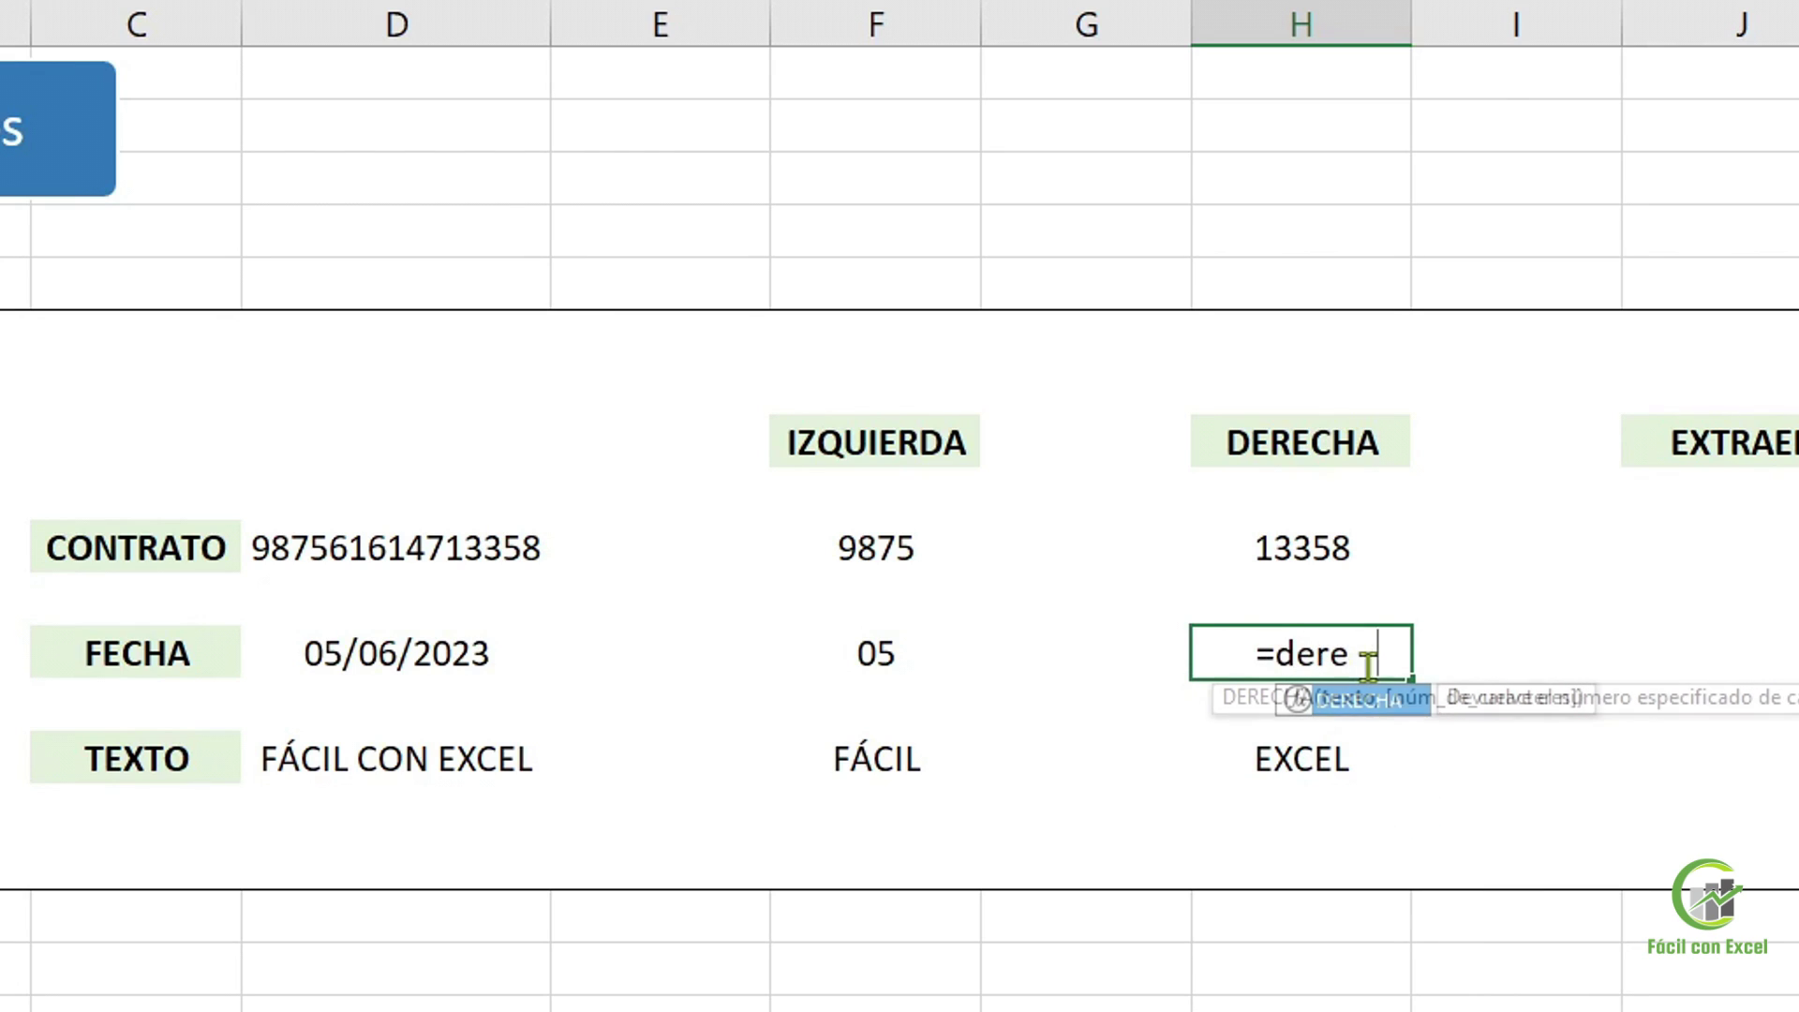
pyautogui.press('Tab')
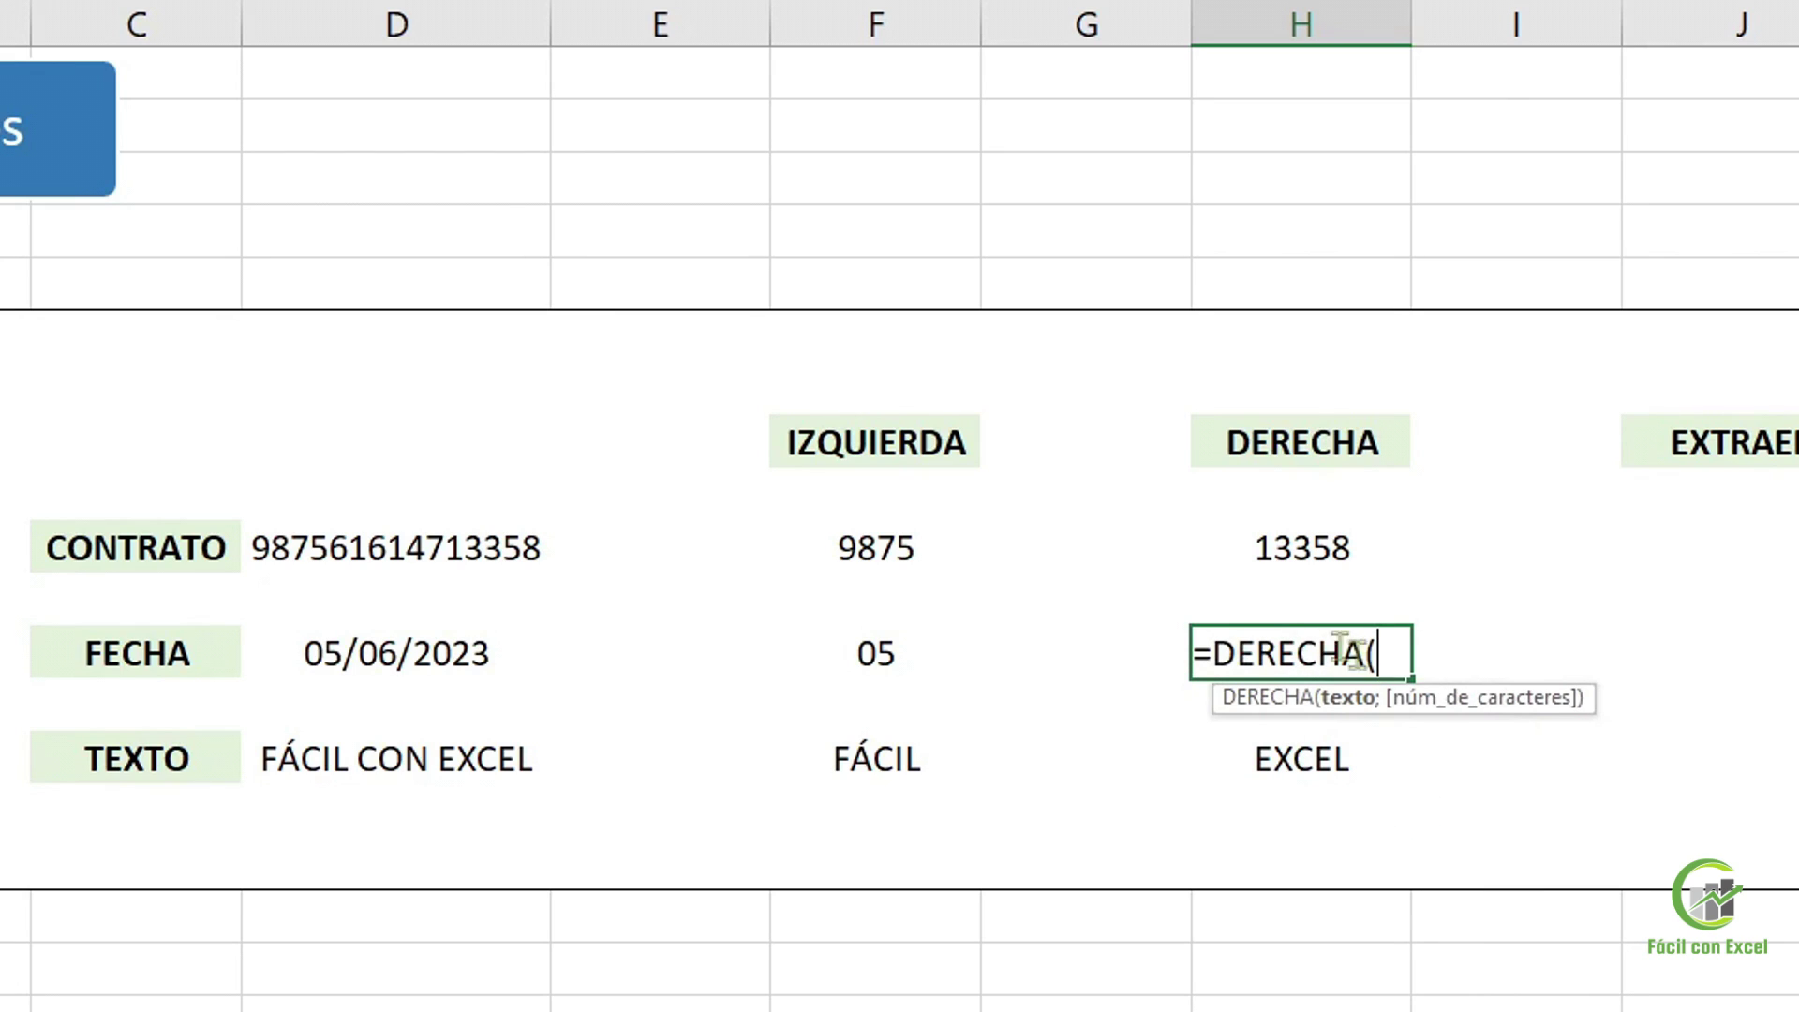
pyautogui.click(403, 649)
pyautogui.write(';')
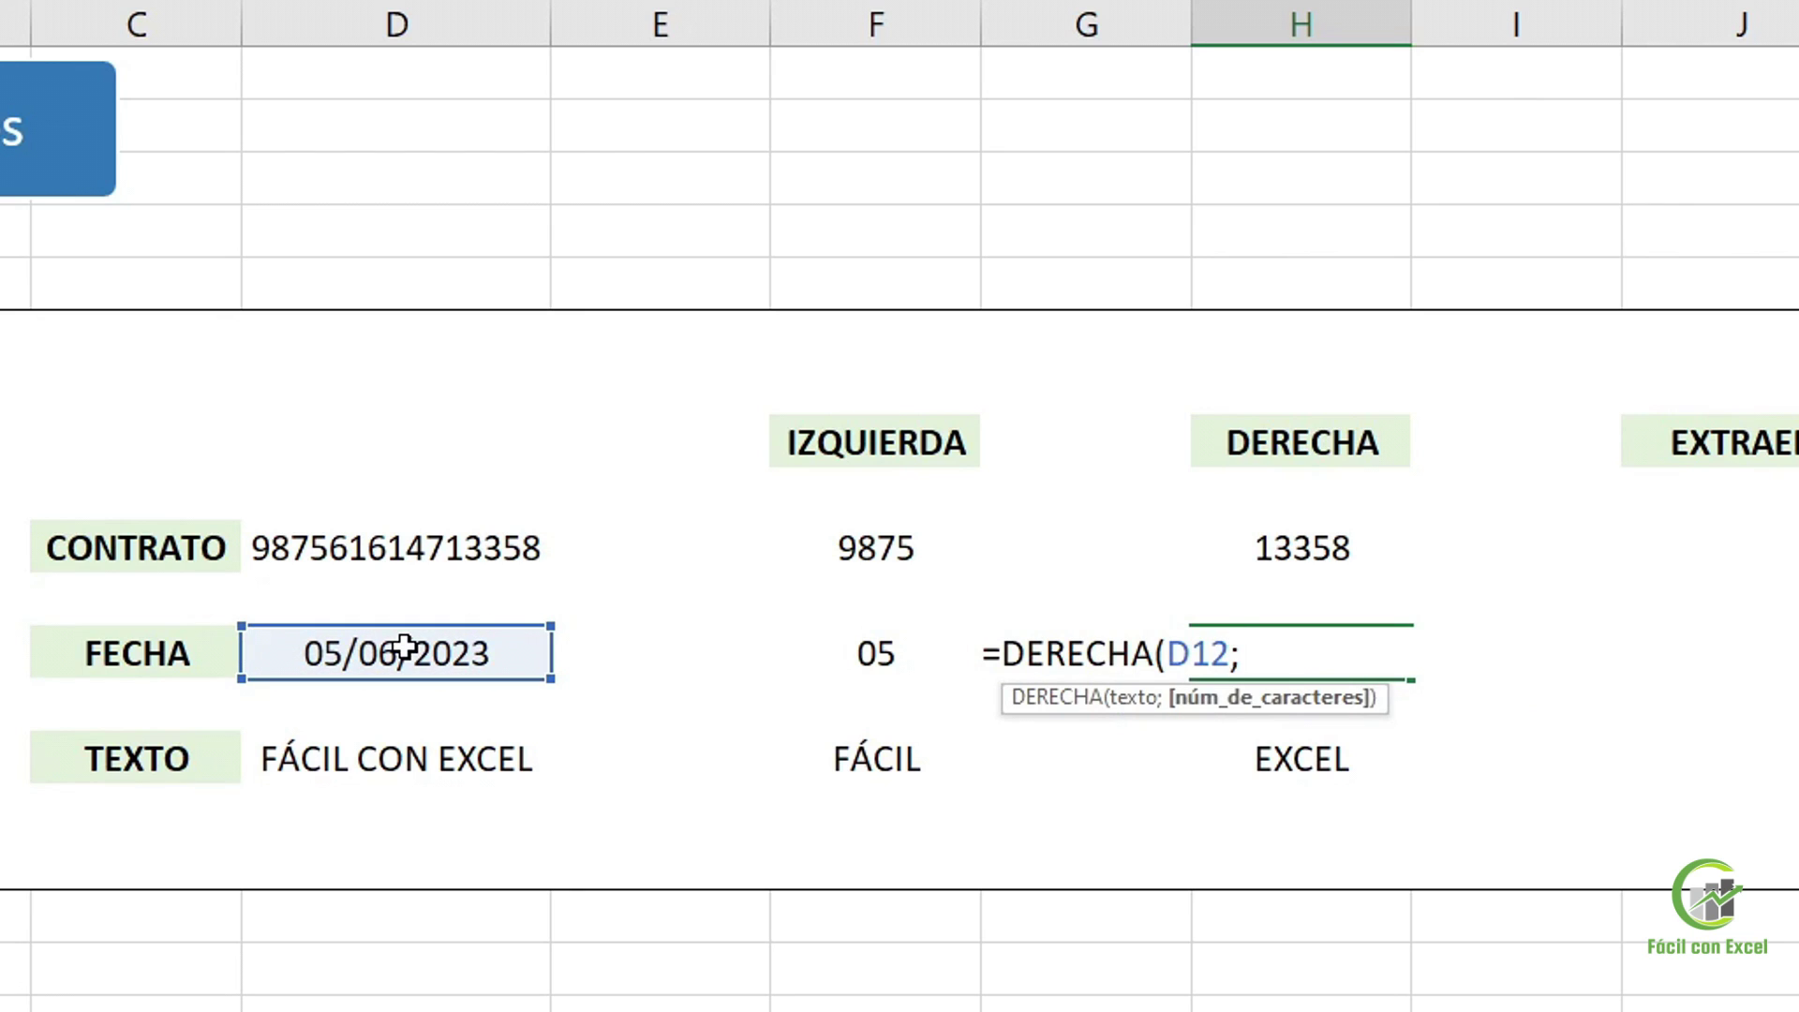
pyautogui.write('4)')
pyautogui.press('Return')
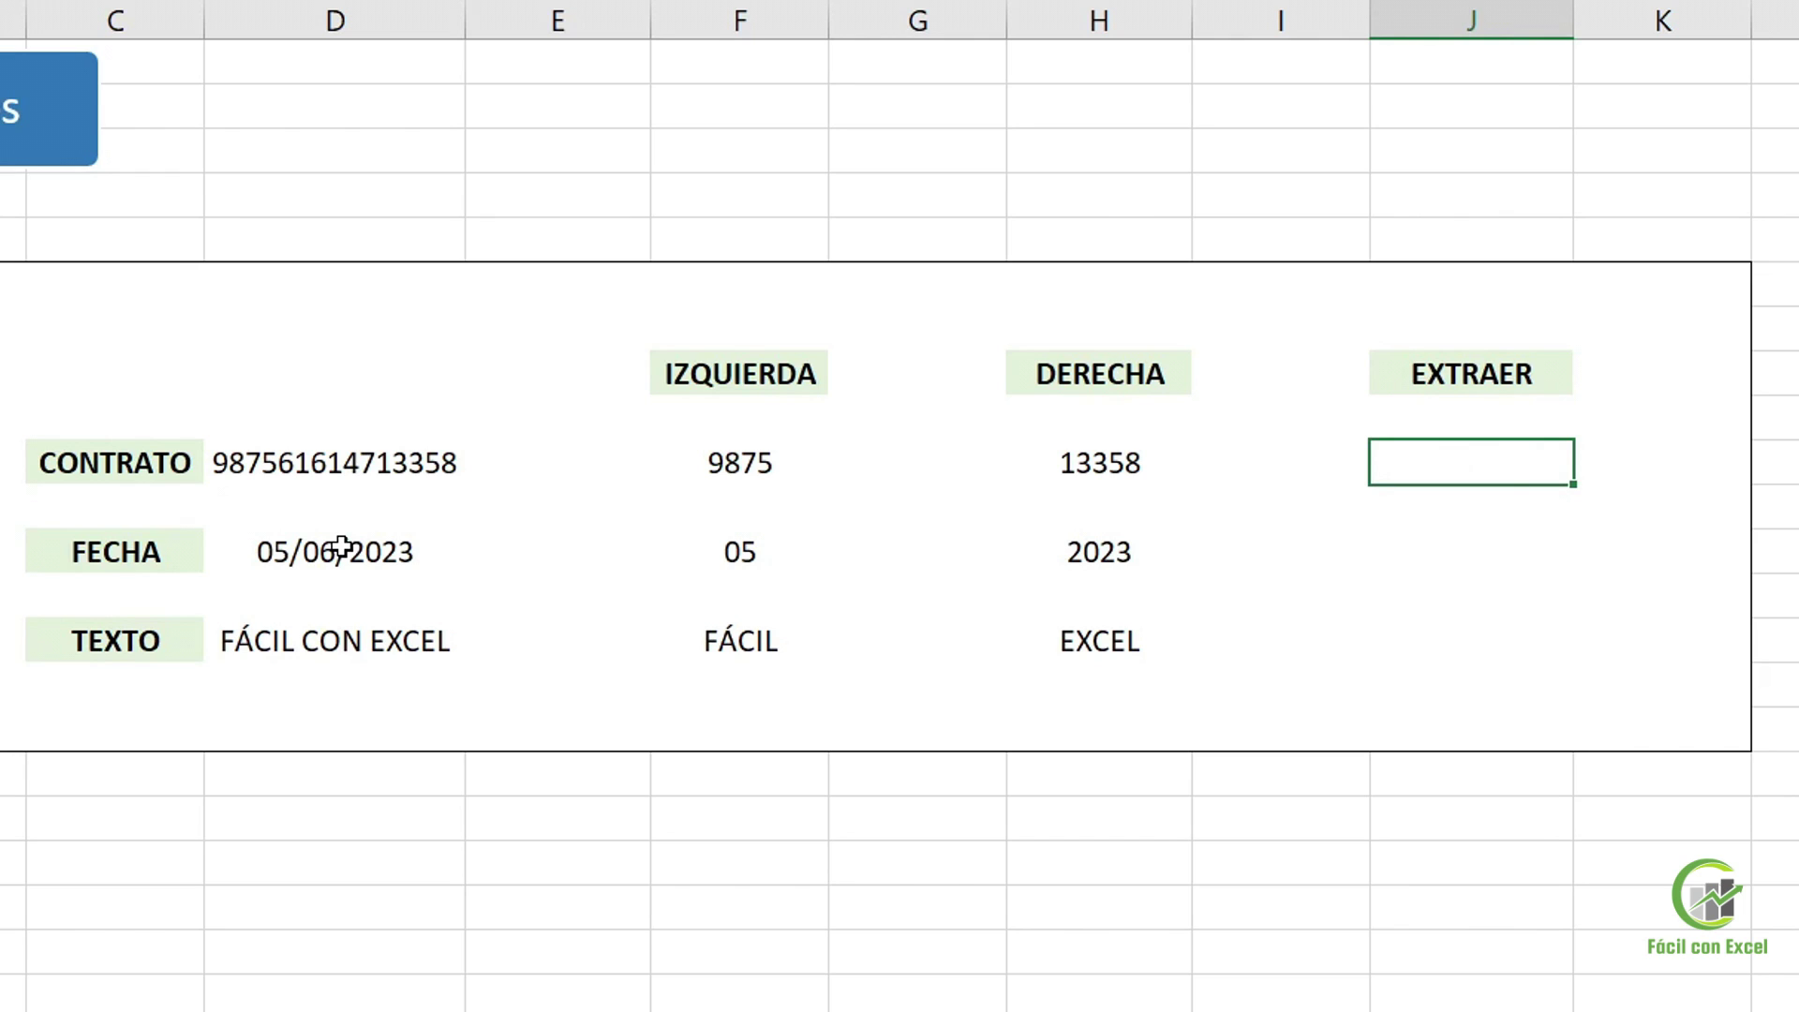
# In J10, extract 2 characters of the CONTRATO value starting at position 6 with the formula =EXTRAE(D10;6;2)
pyautogui.write('=extra')
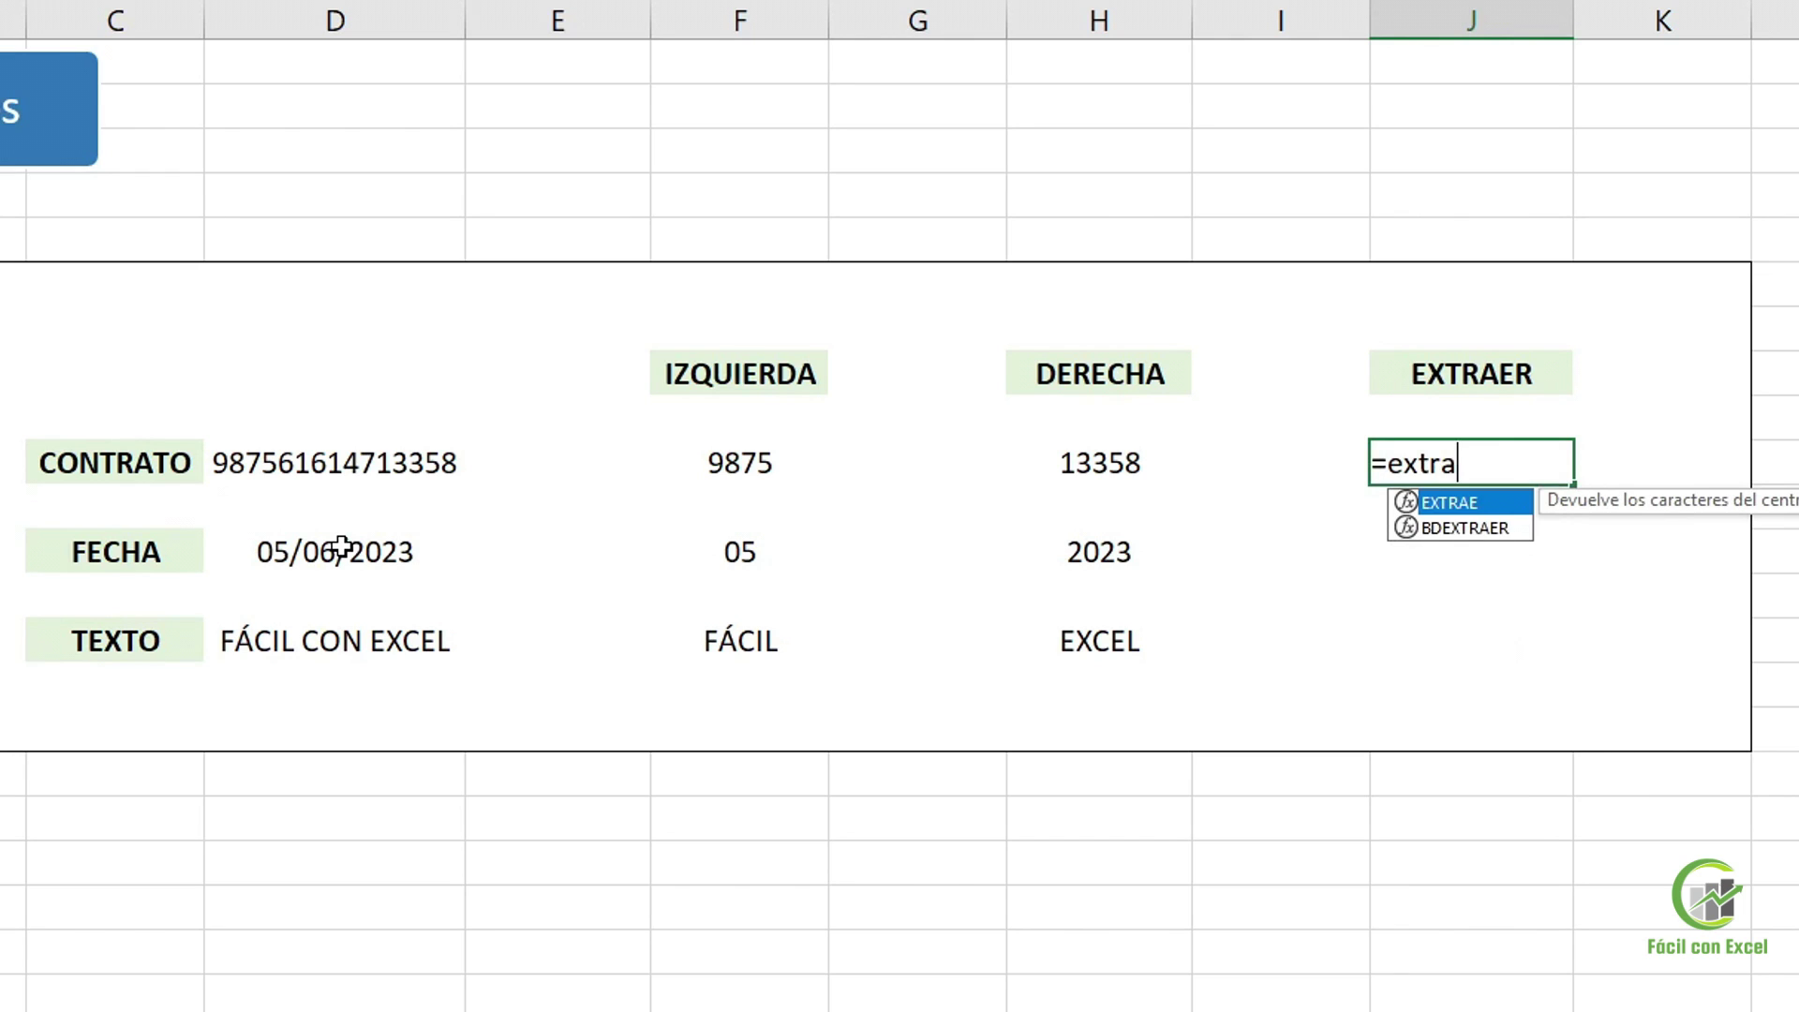
pyautogui.press('Tab')
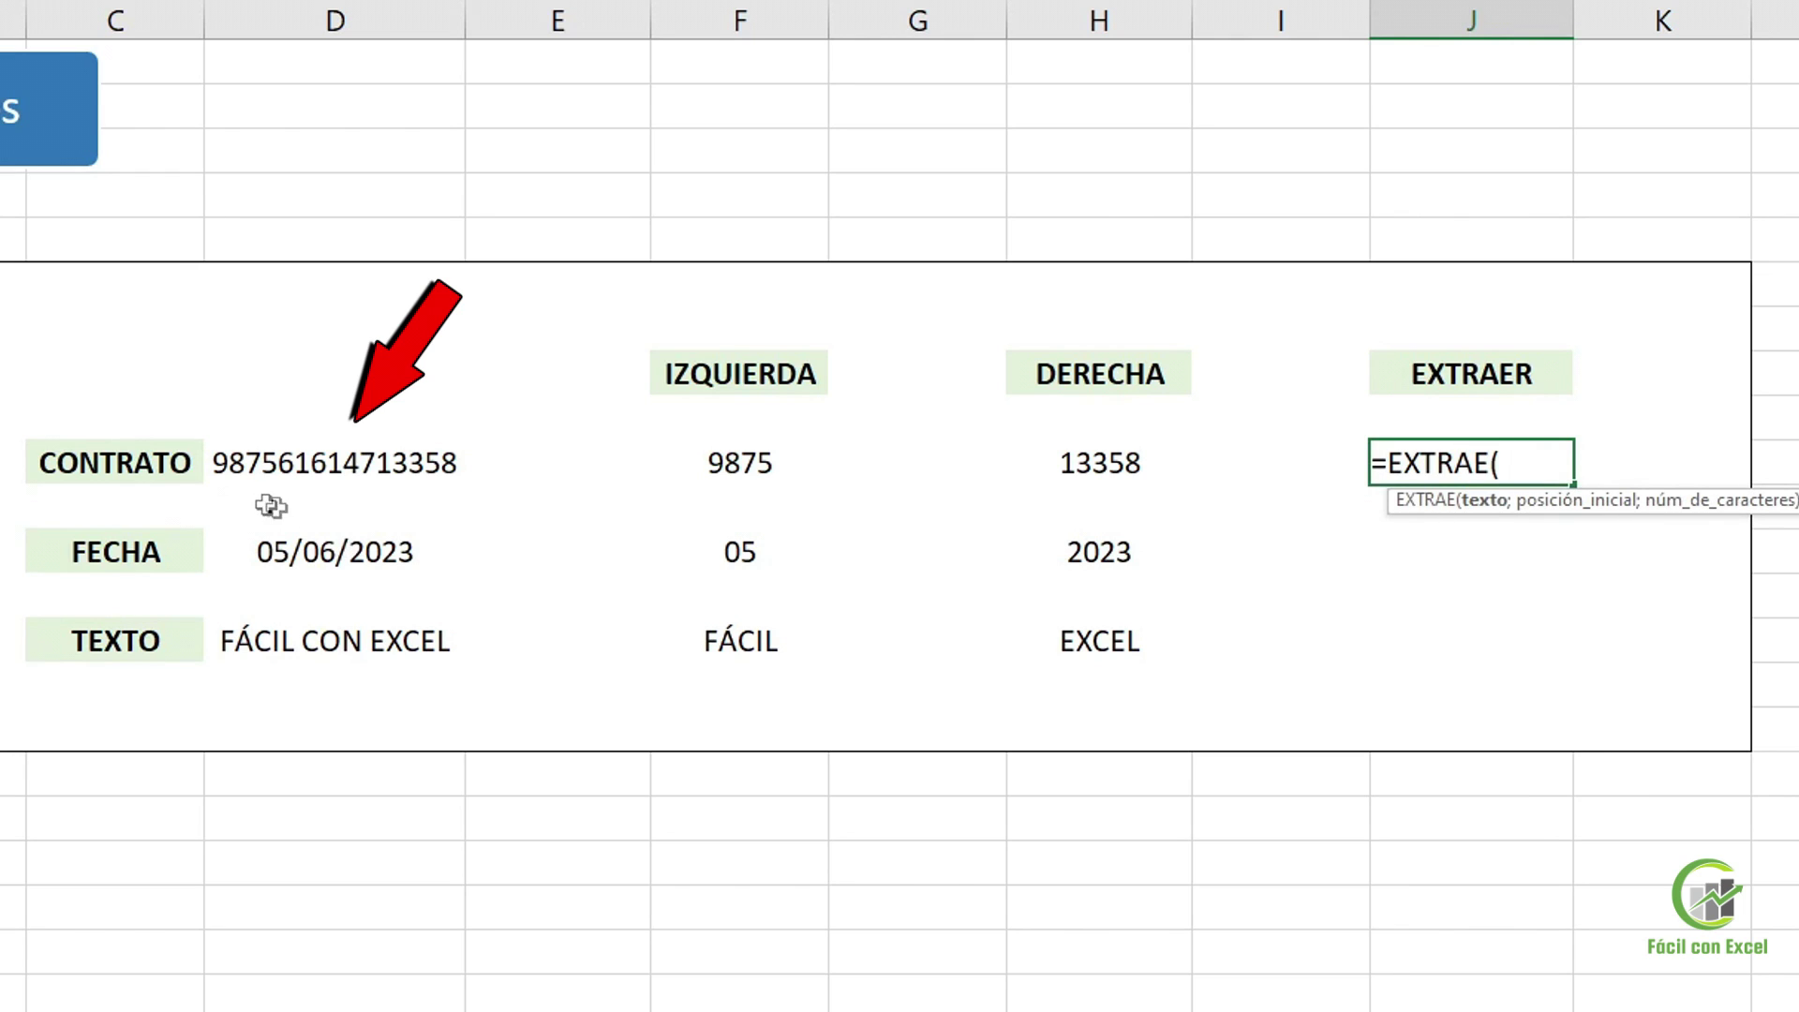
pyautogui.click(362, 459)
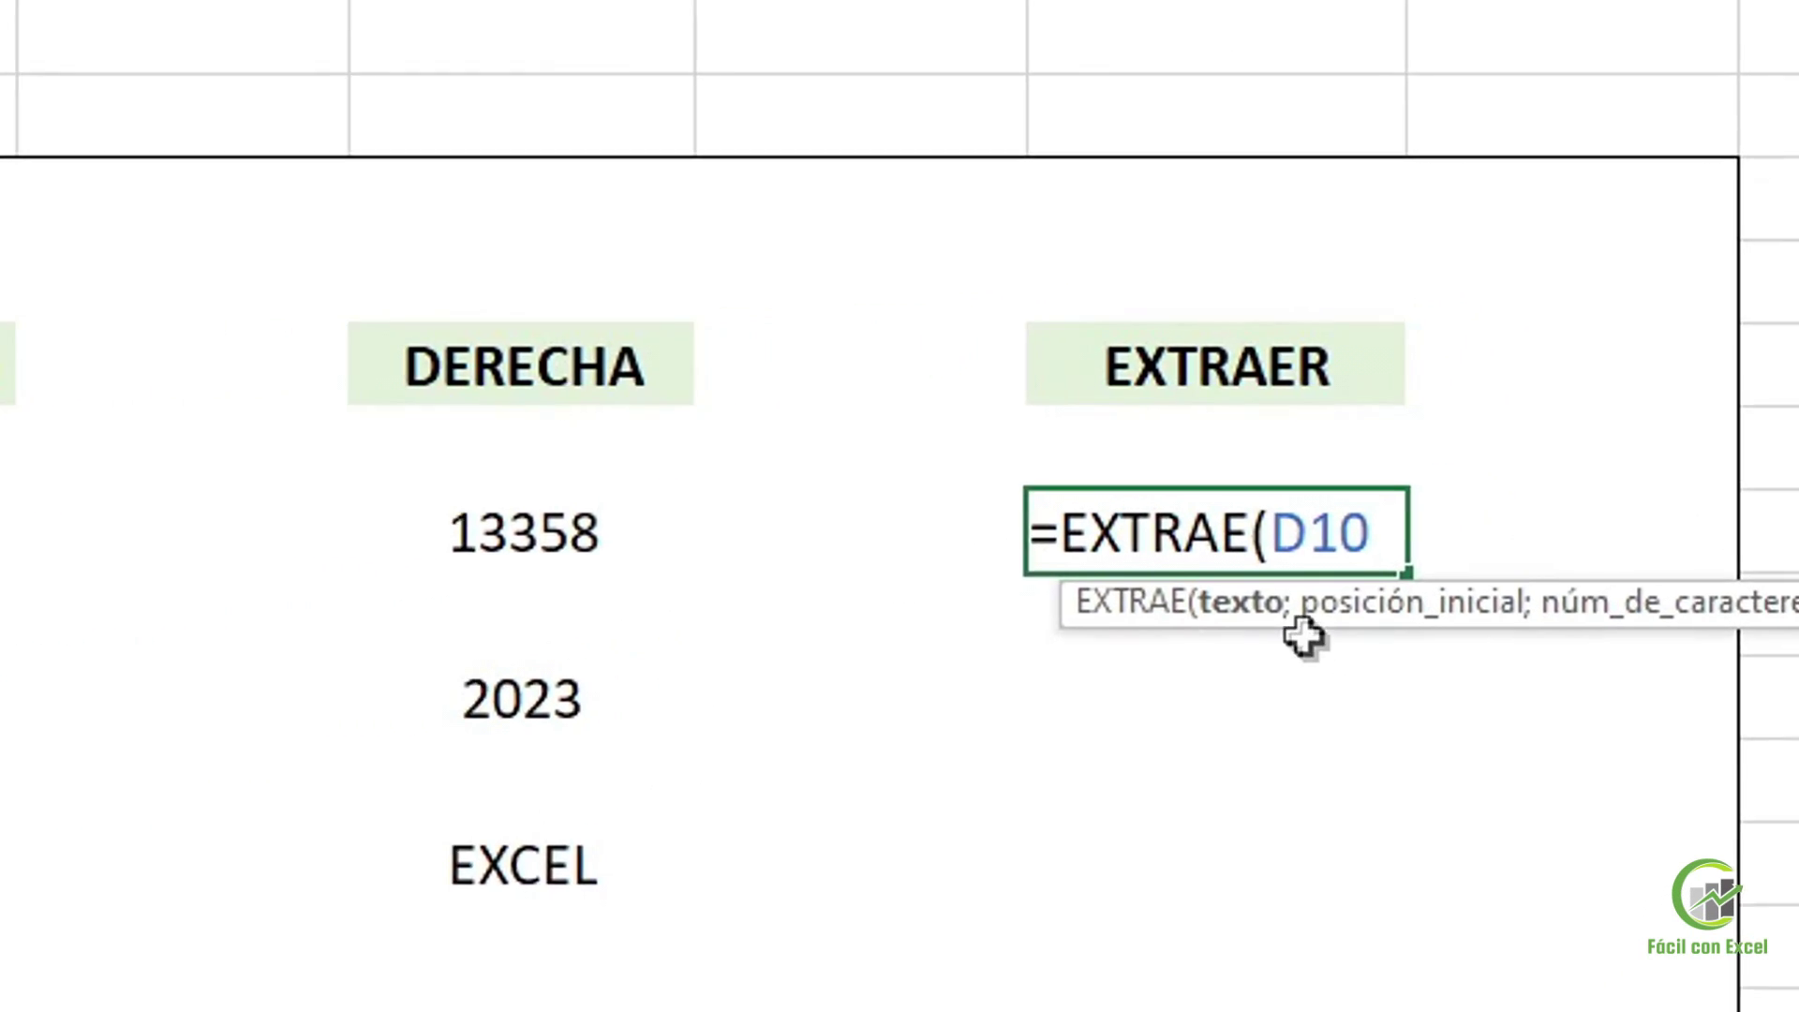
pyautogui.write(';')
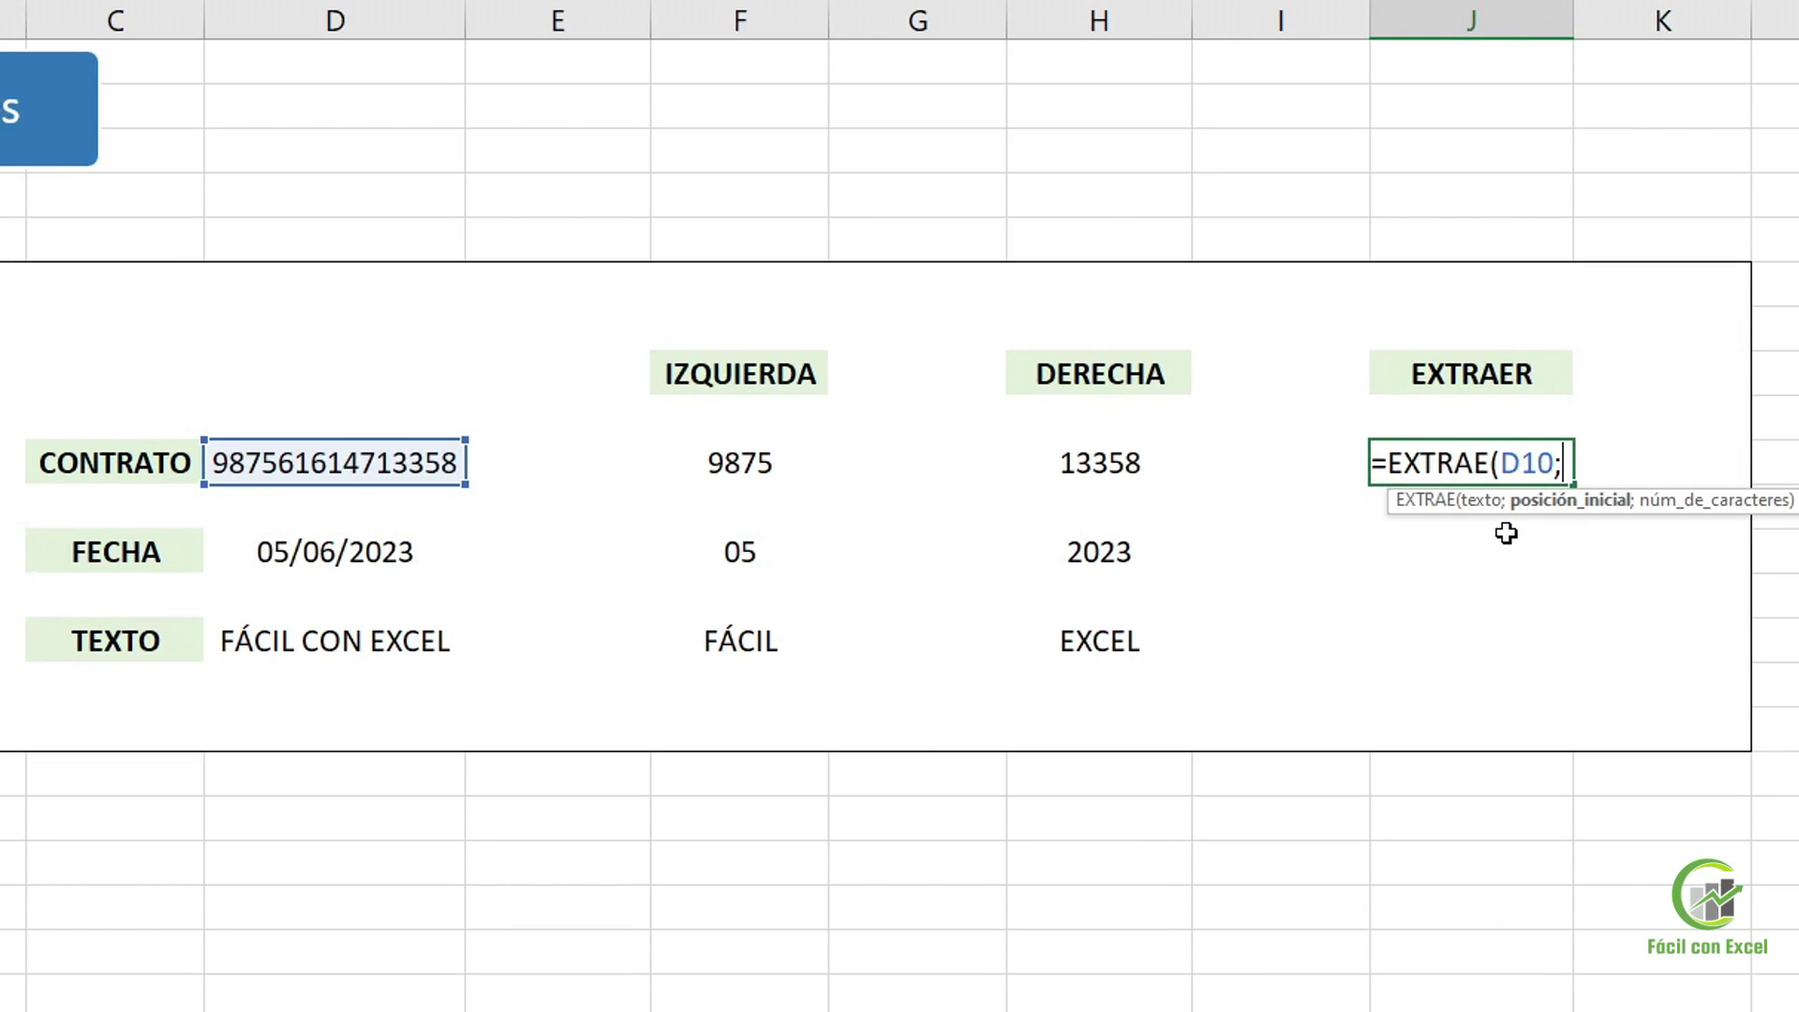
pyautogui.write('6')
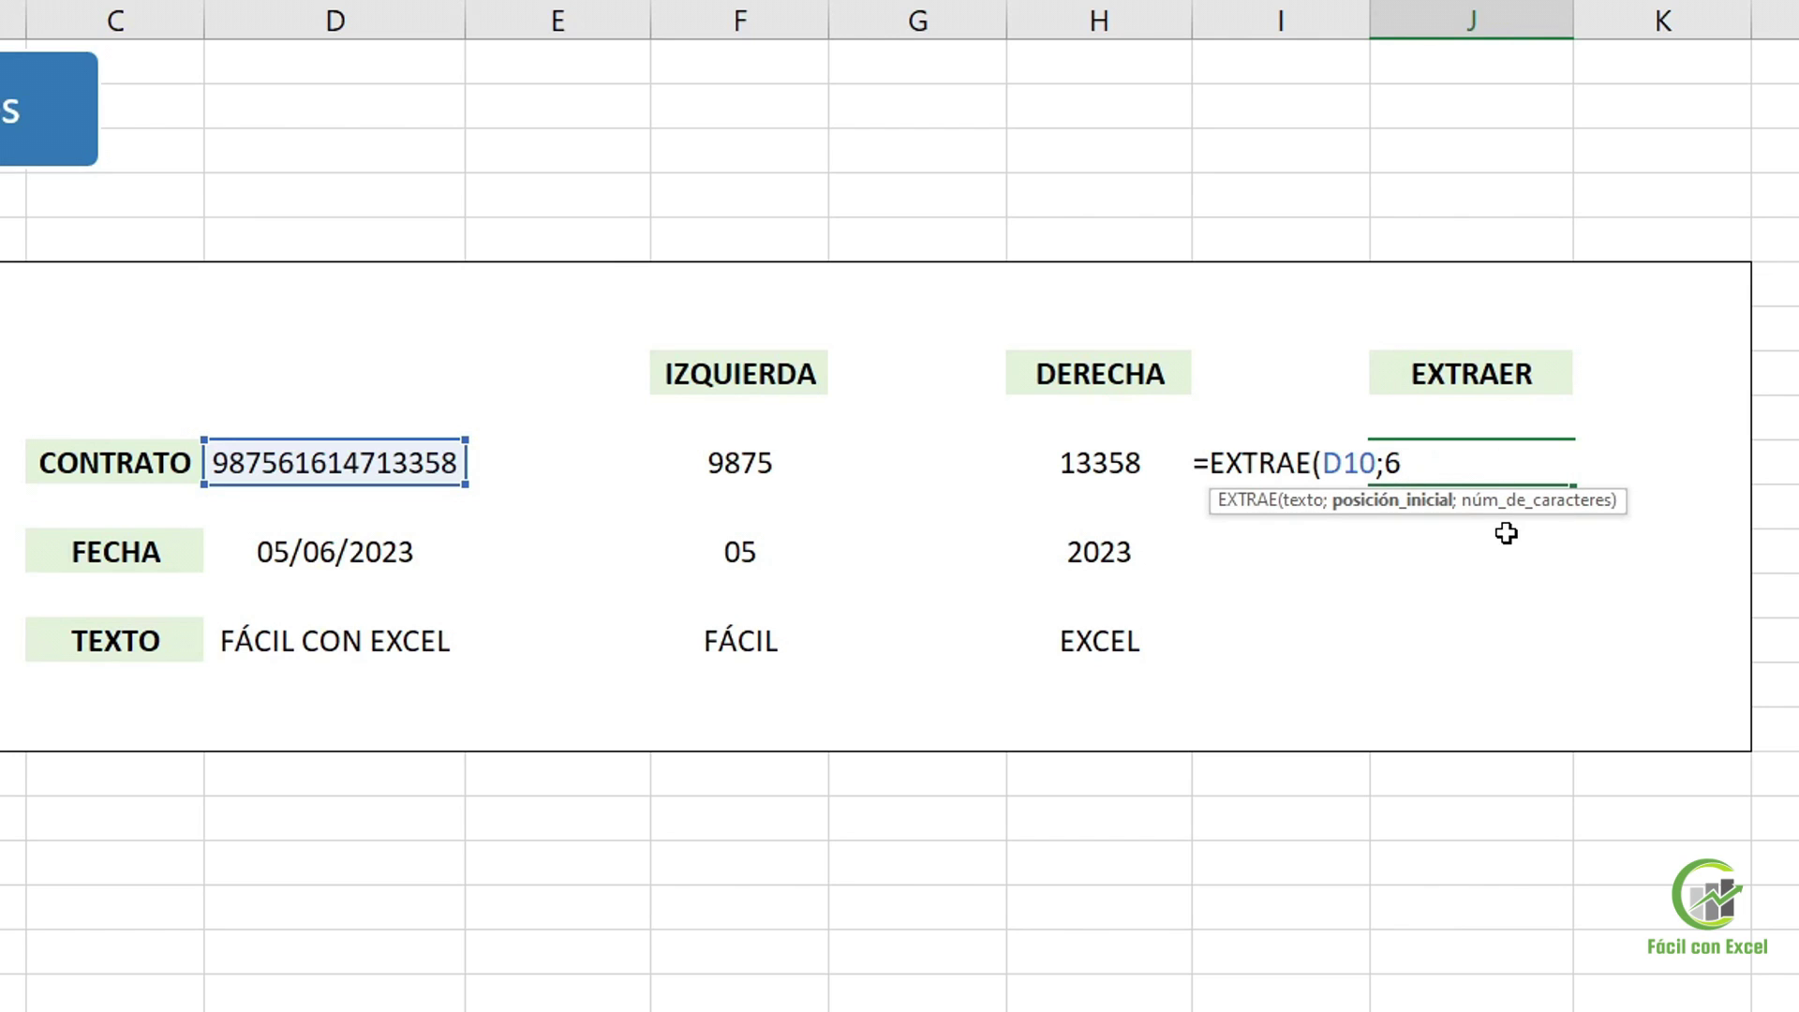
pyautogui.write(';')
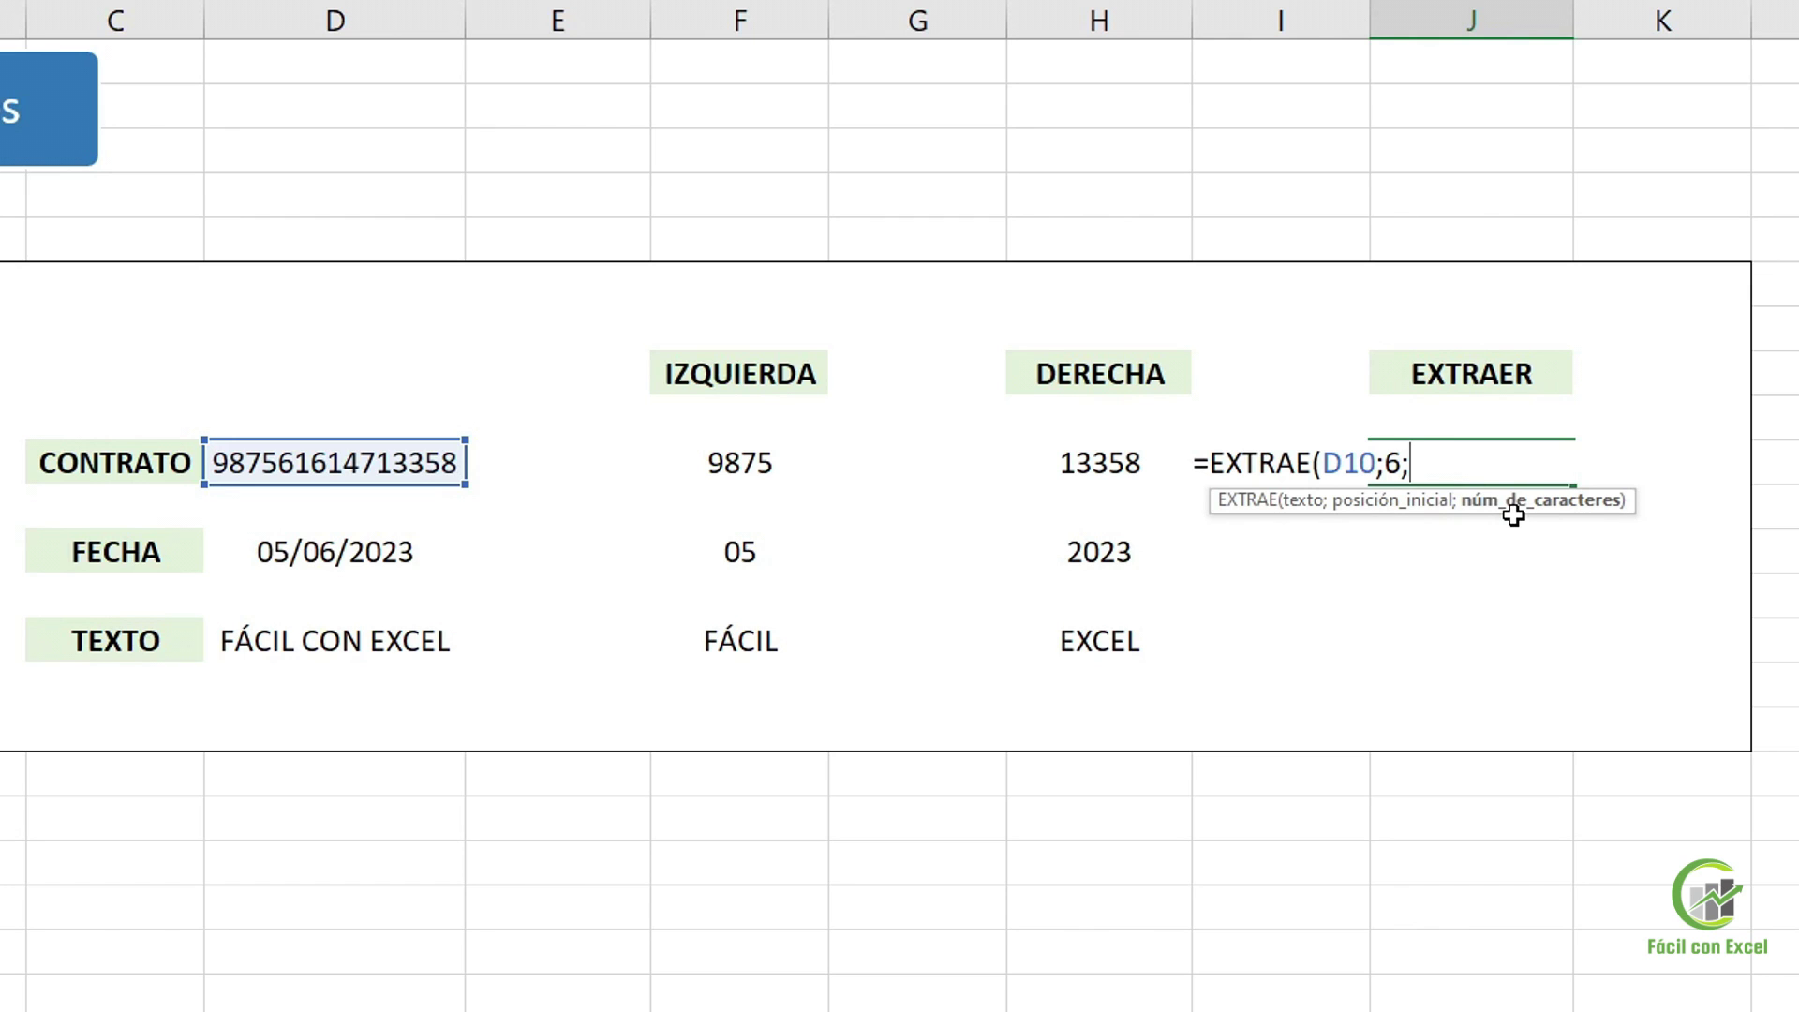
pyautogui.press('Return')
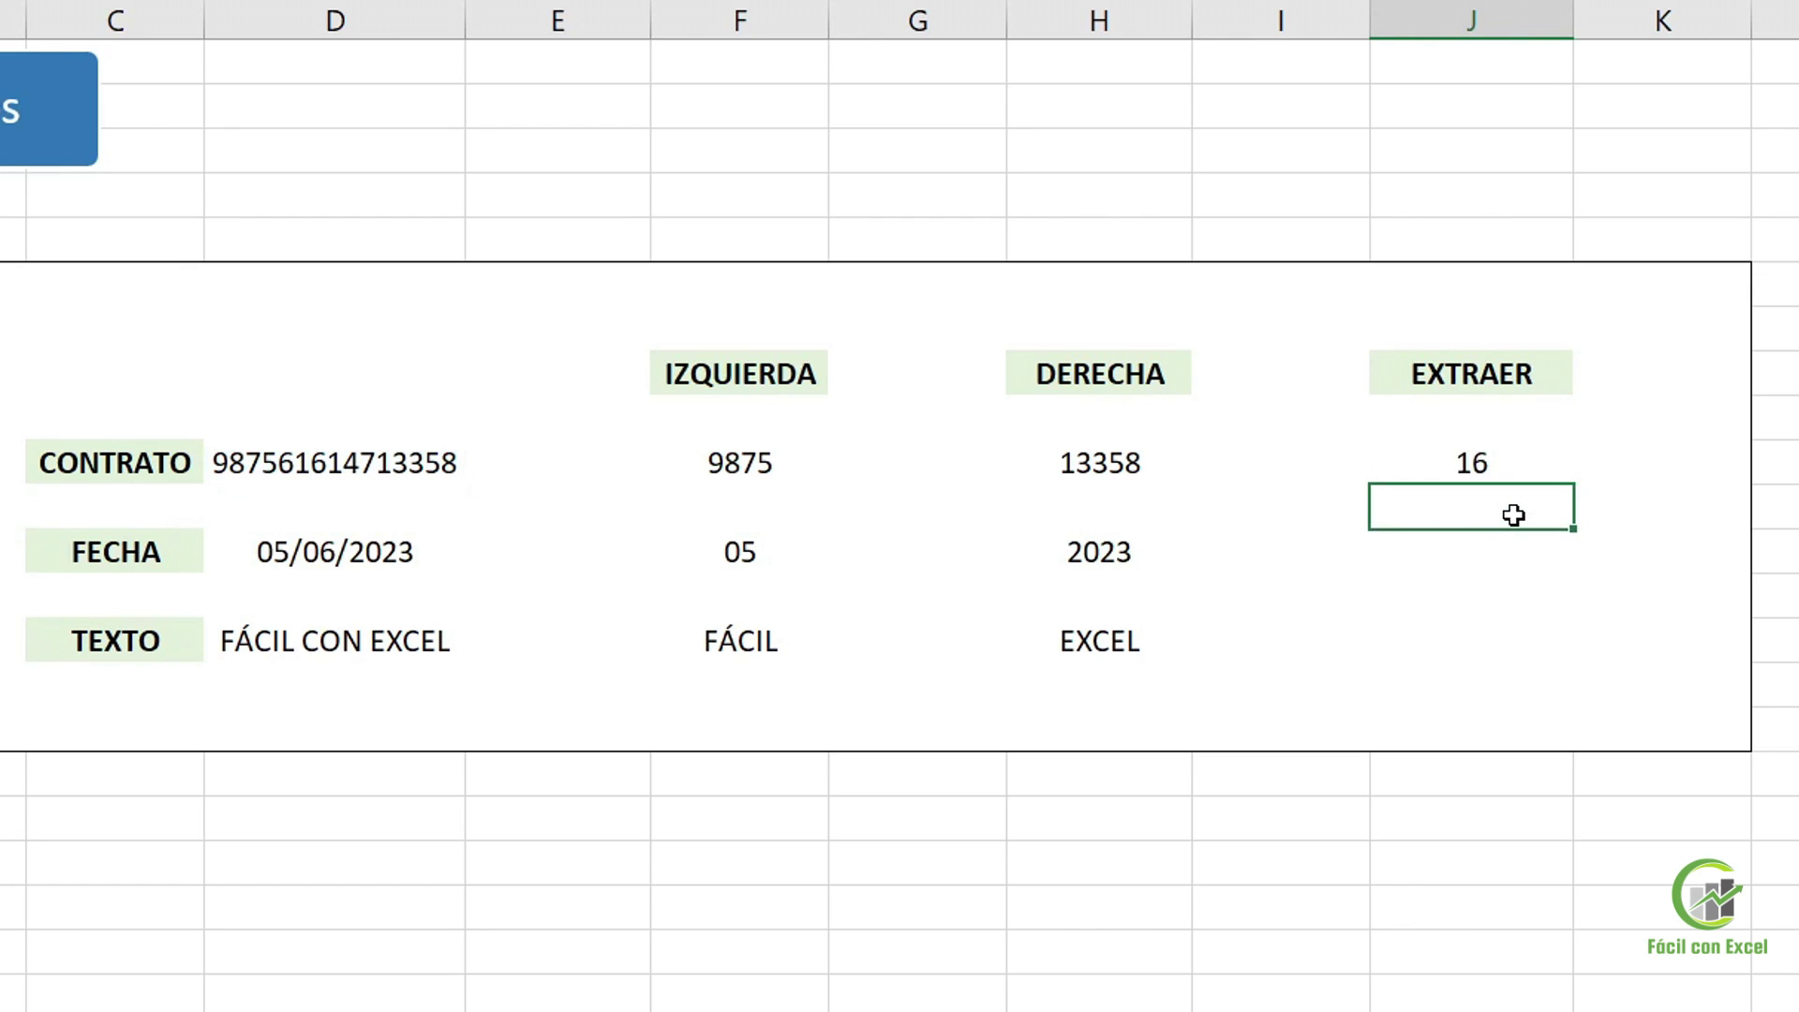
# Copy the EXTRAE formula from J10 to the FECHA and TEXTO rows in J12 and J14
pyautogui.click(362, 462)
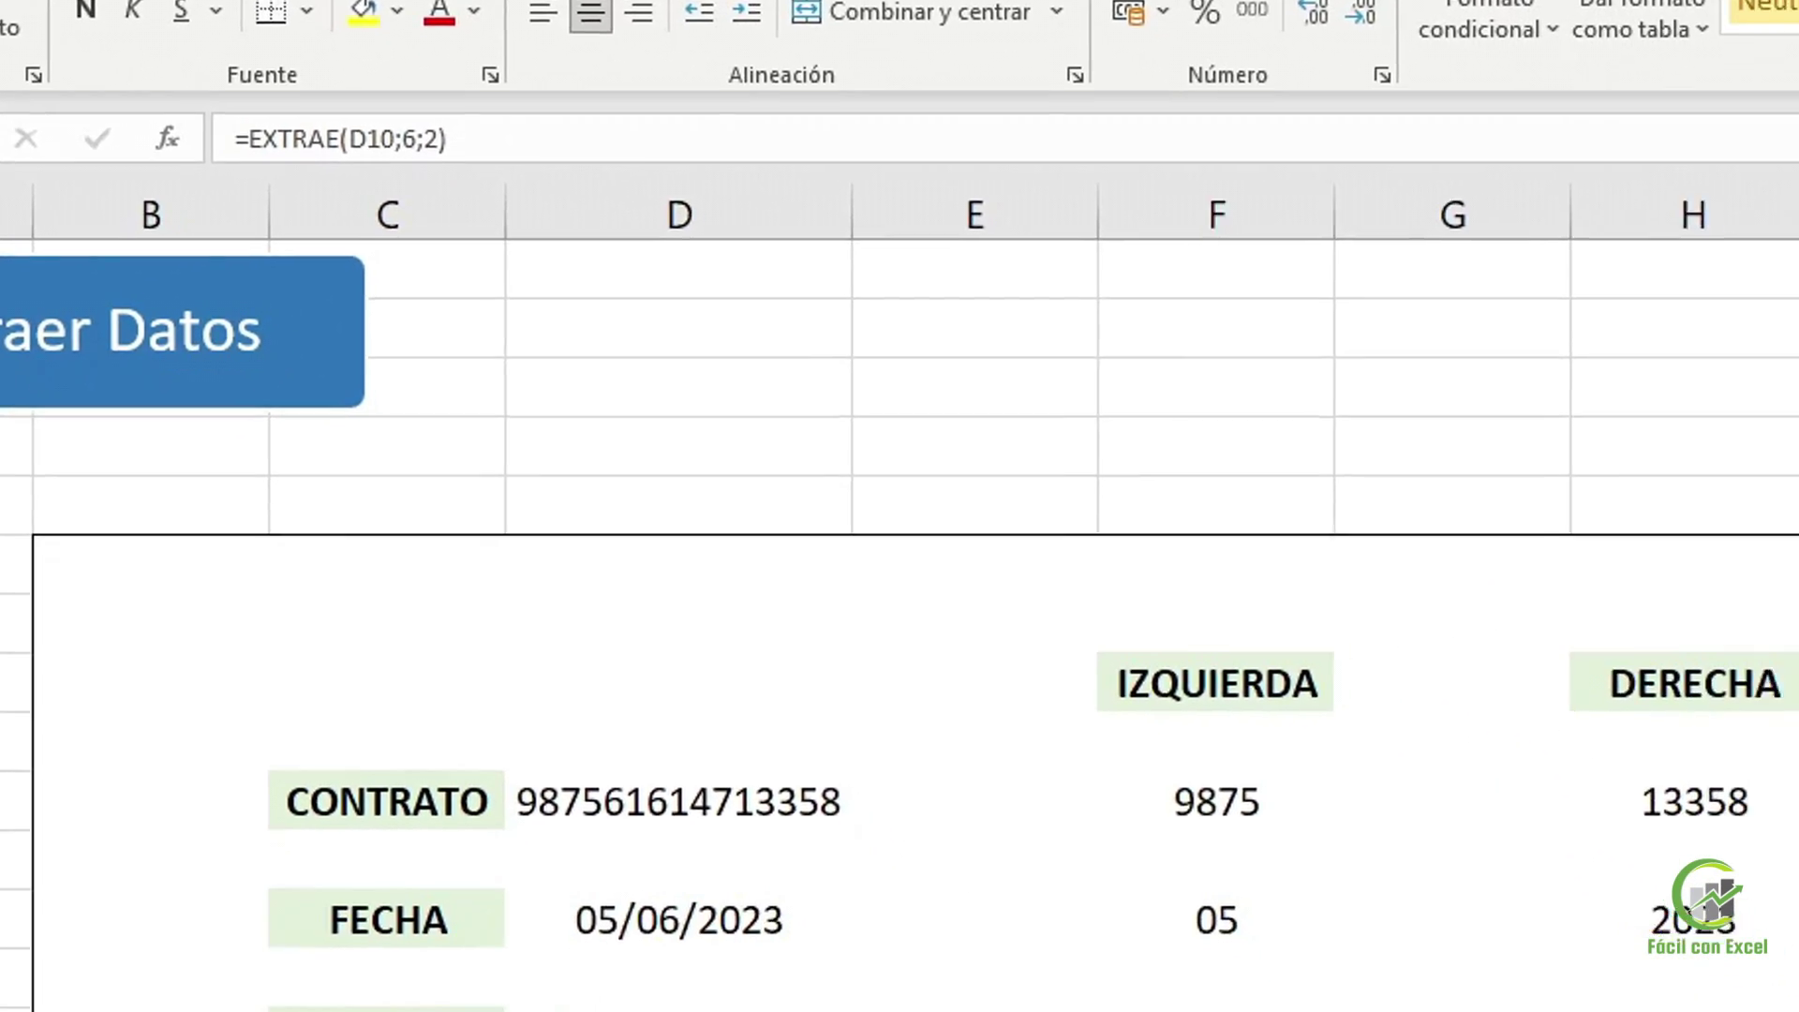
pyautogui.hotkey('ctrl', 'c')
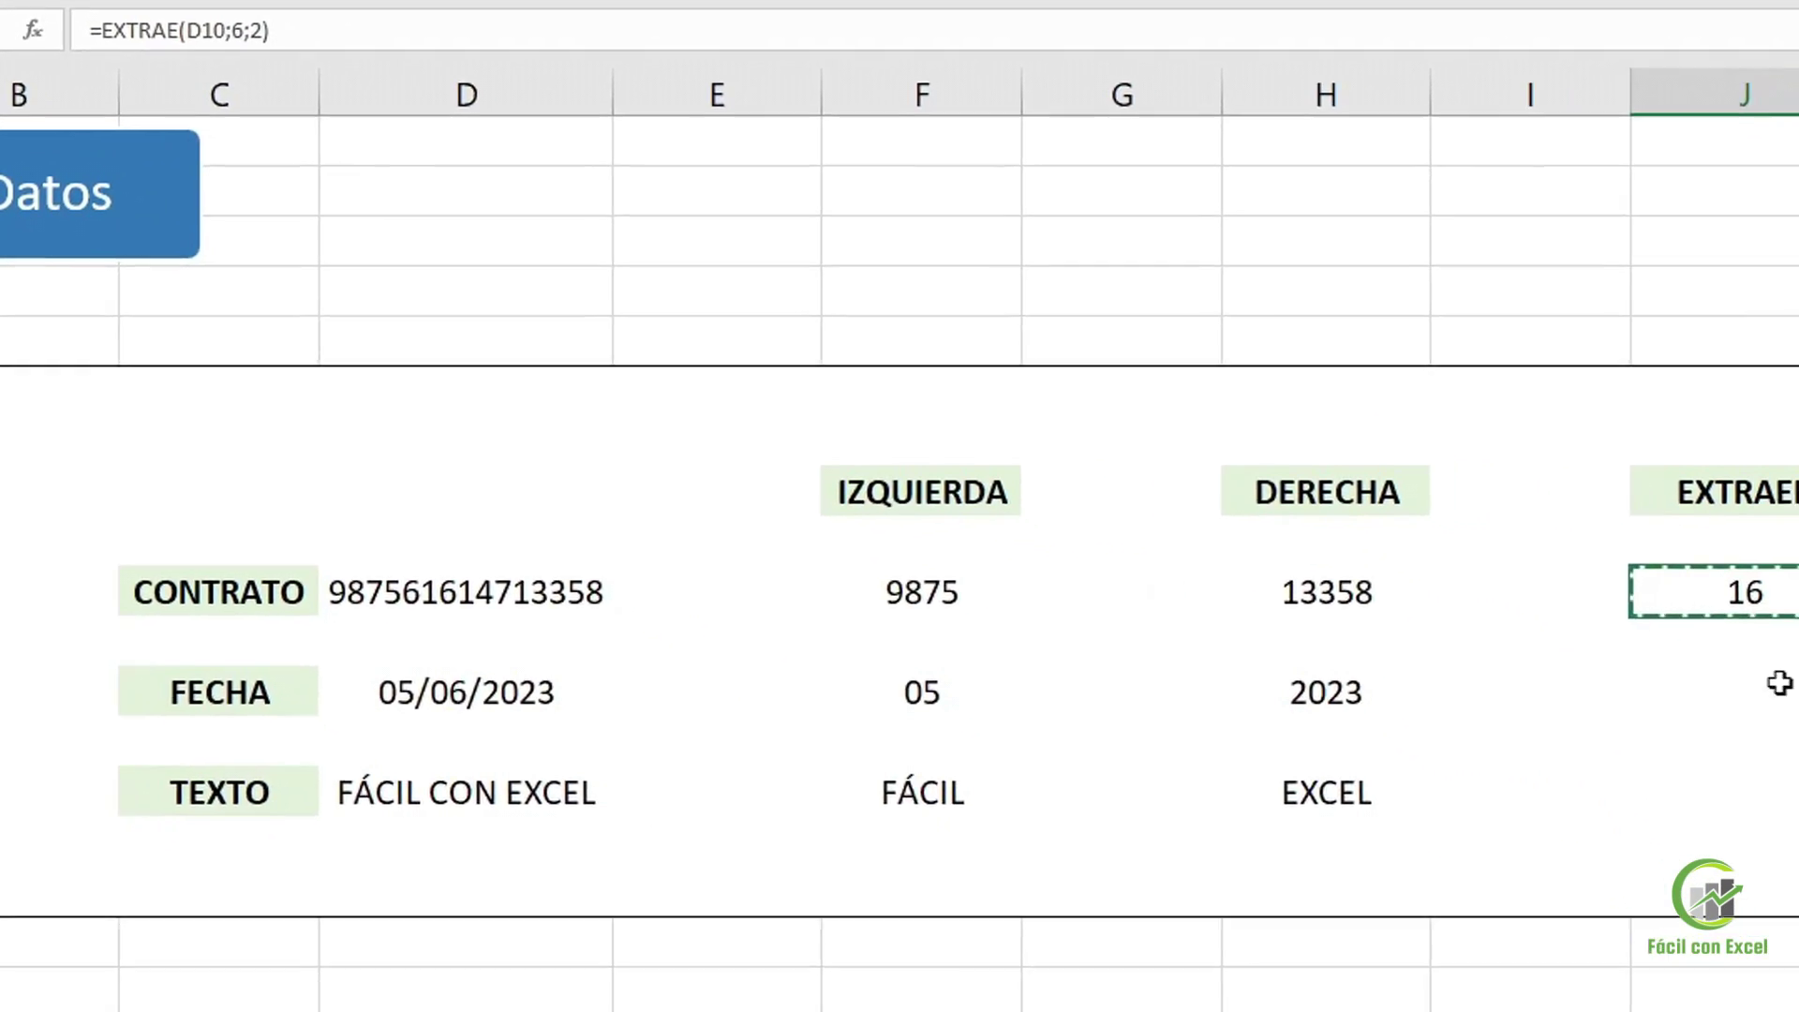
pyautogui.click(1483, 545)
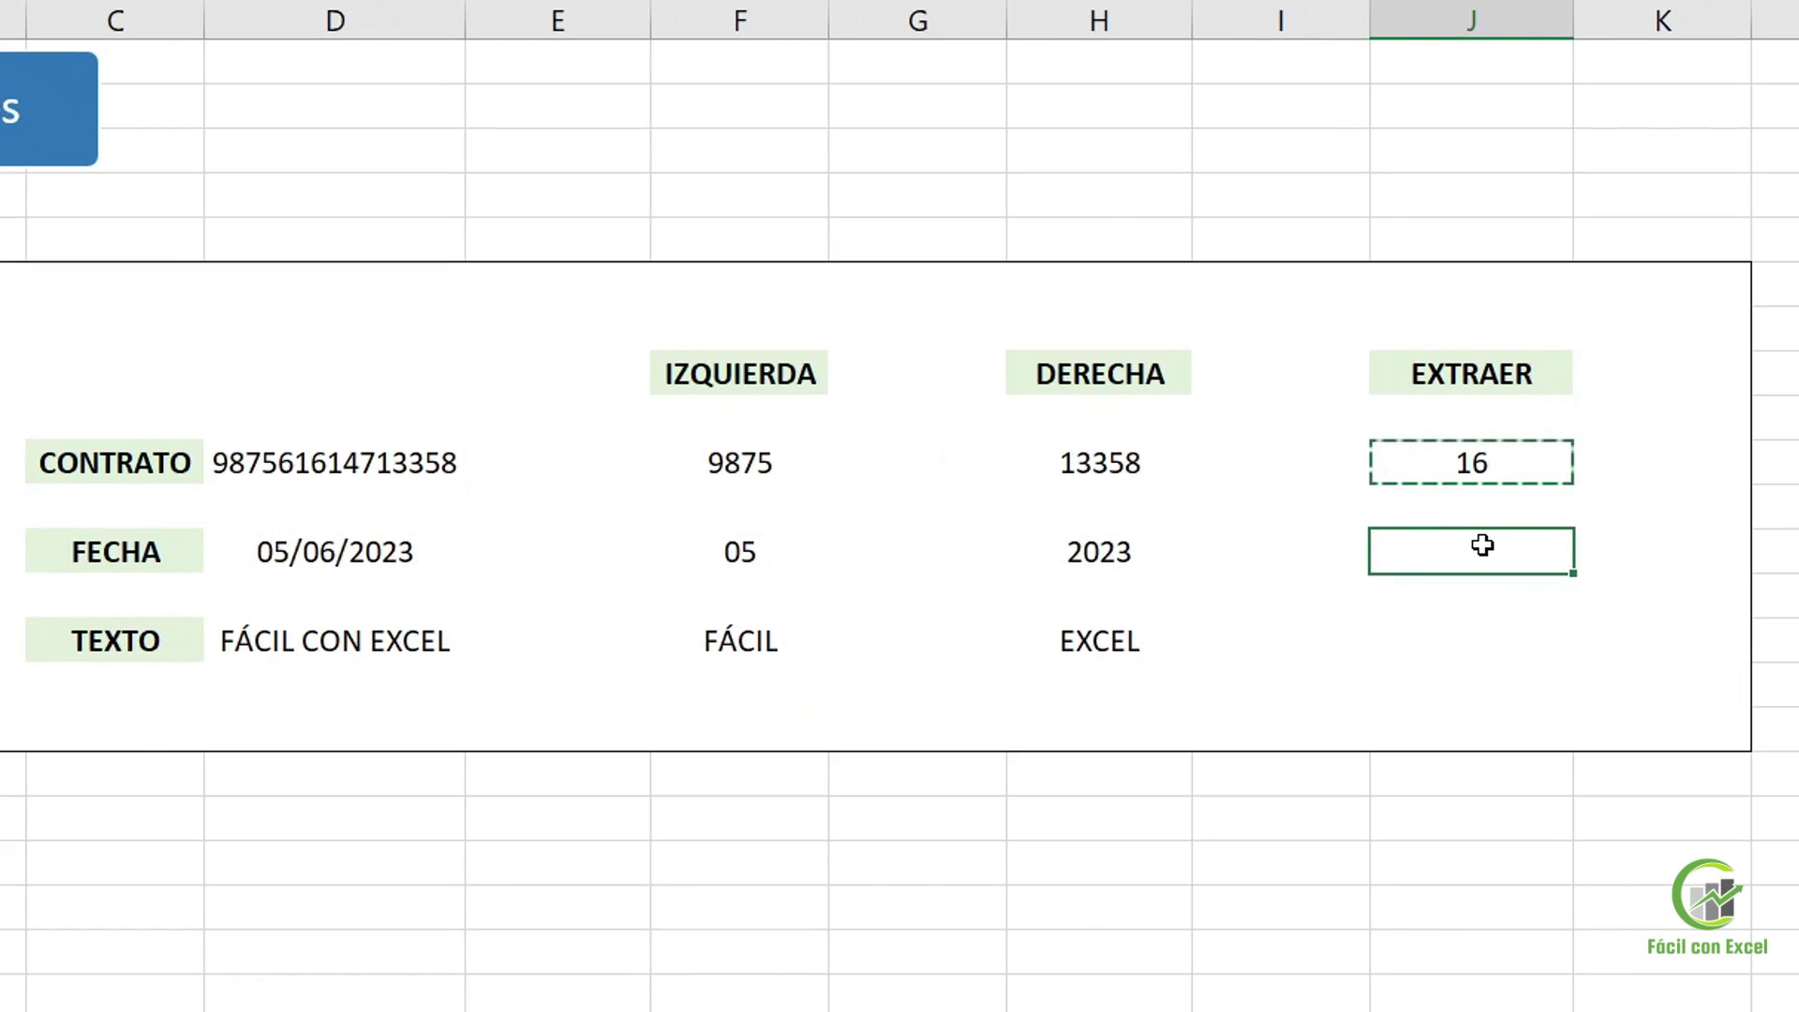
pyautogui.keyDown('ctrl'); pyautogui.click(1491, 638); pyautogui.keyUp('ctrl')
pyautogui.hotkey('ctrl', 'v')
pyautogui.press('Escape')
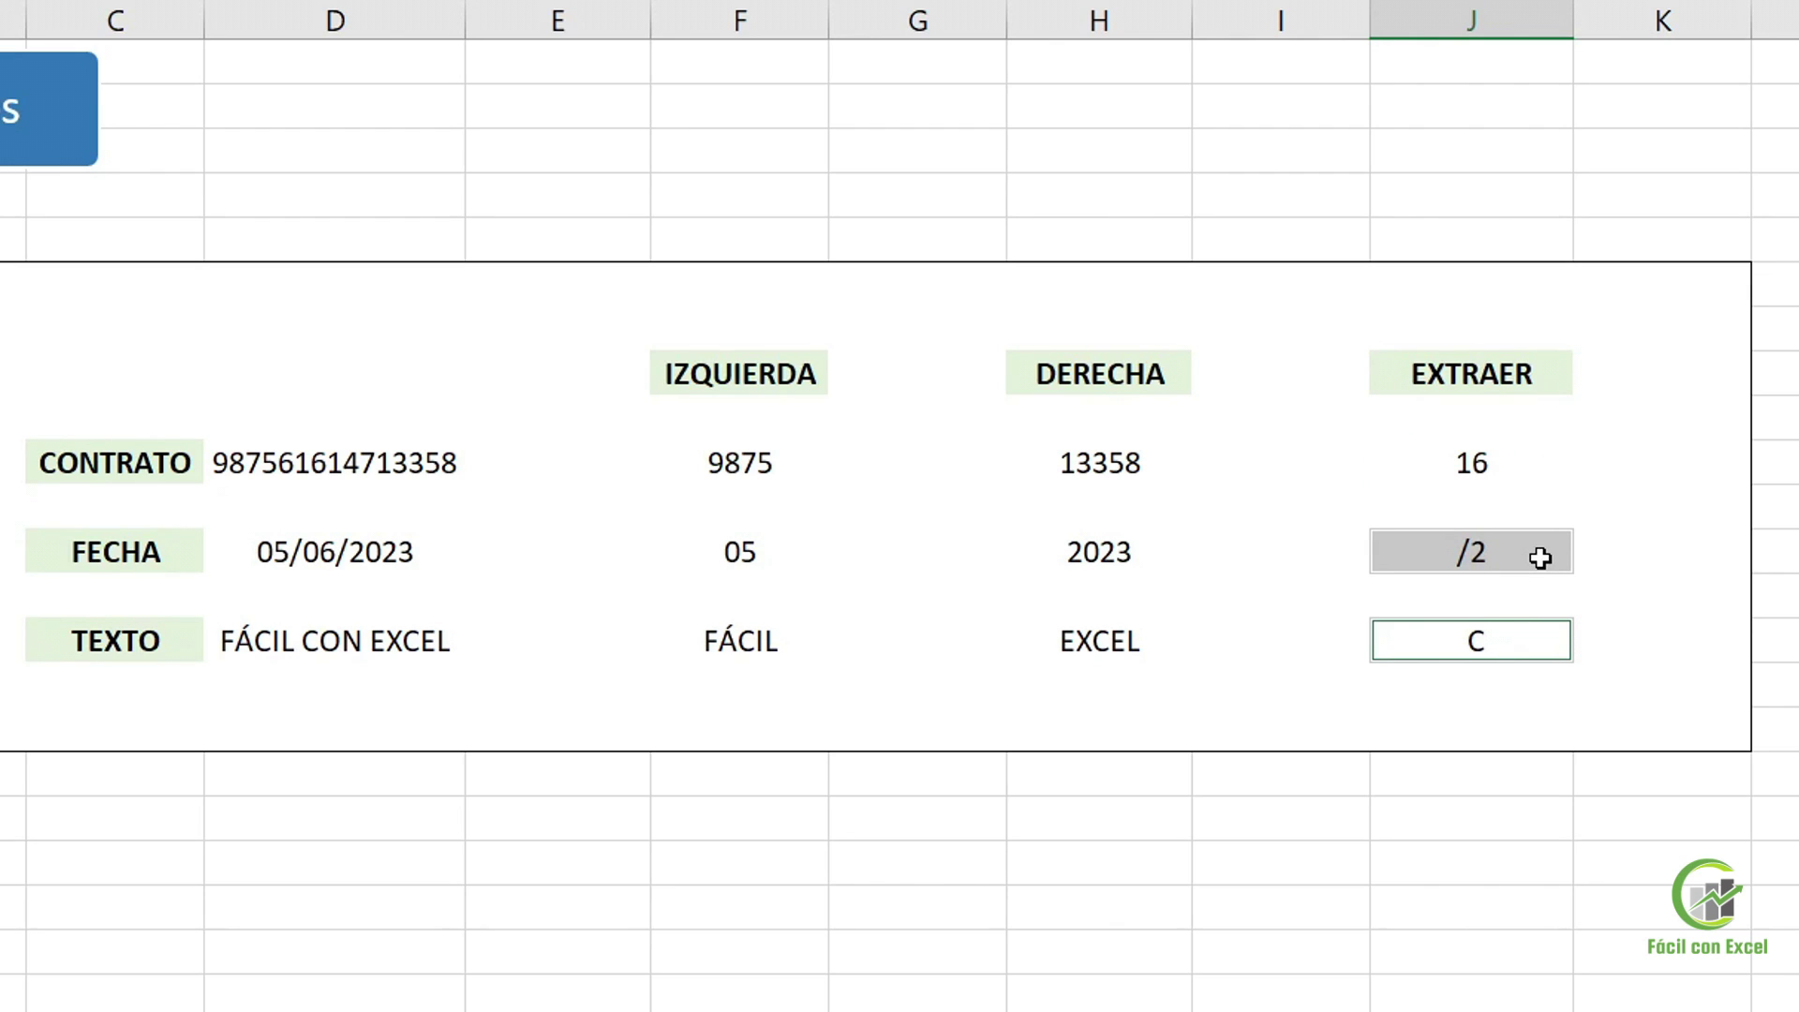
# Review the LARGO, ESPACIOS and MINÚSCULAS columns and the CONTRATO, FECHA and TEXTO rows of the Texto exercise
pyautogui.click(1472, 865)
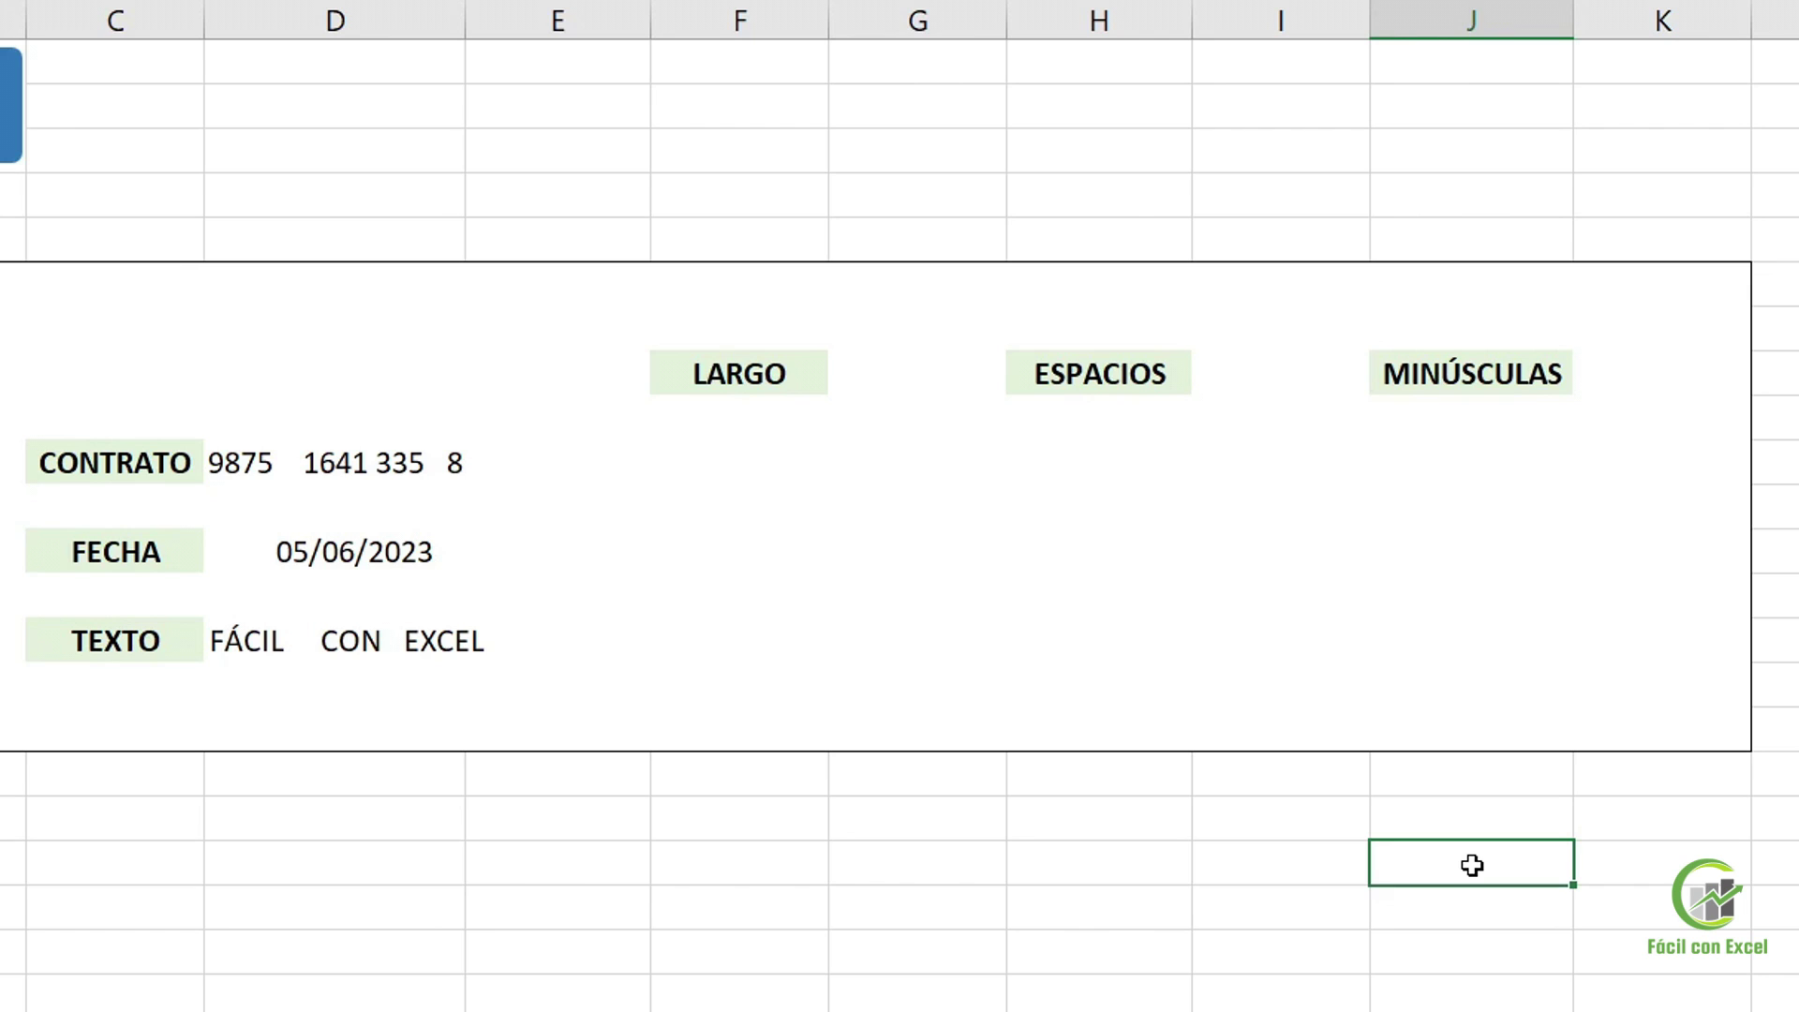
pyautogui.click(740, 19)
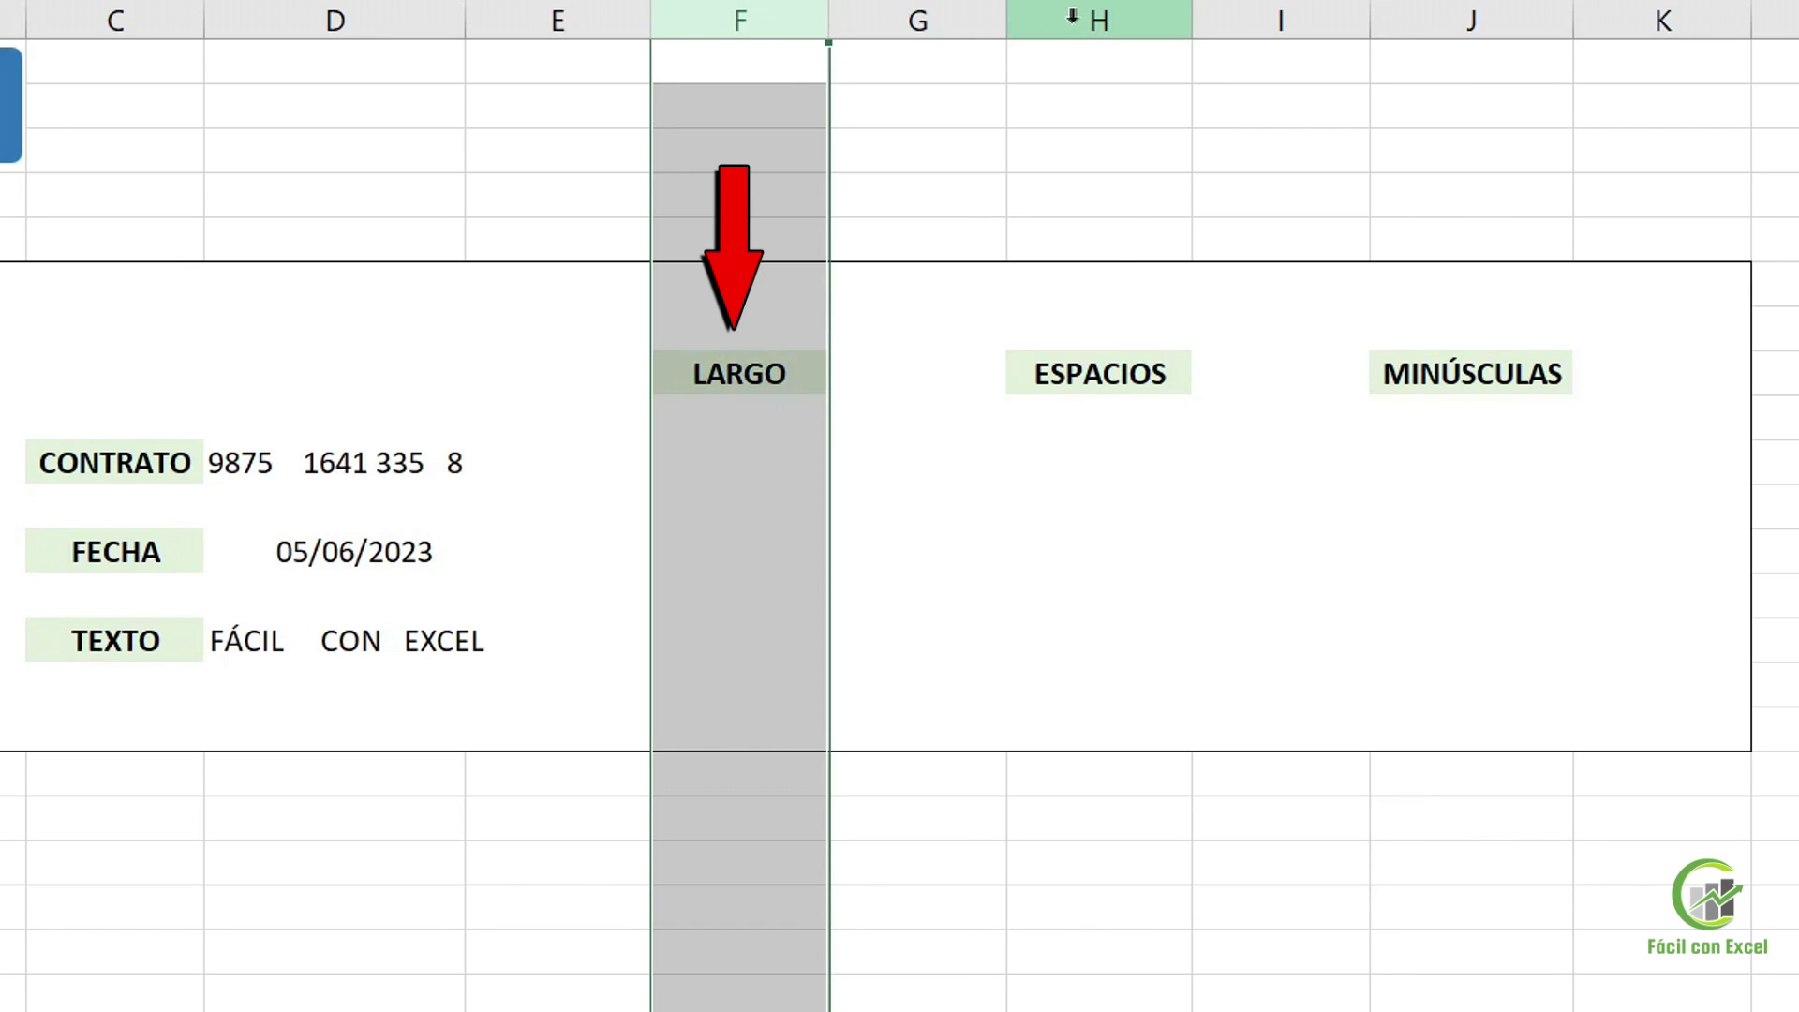
pyautogui.click(1073, 17)
pyautogui.click(1494, 23)
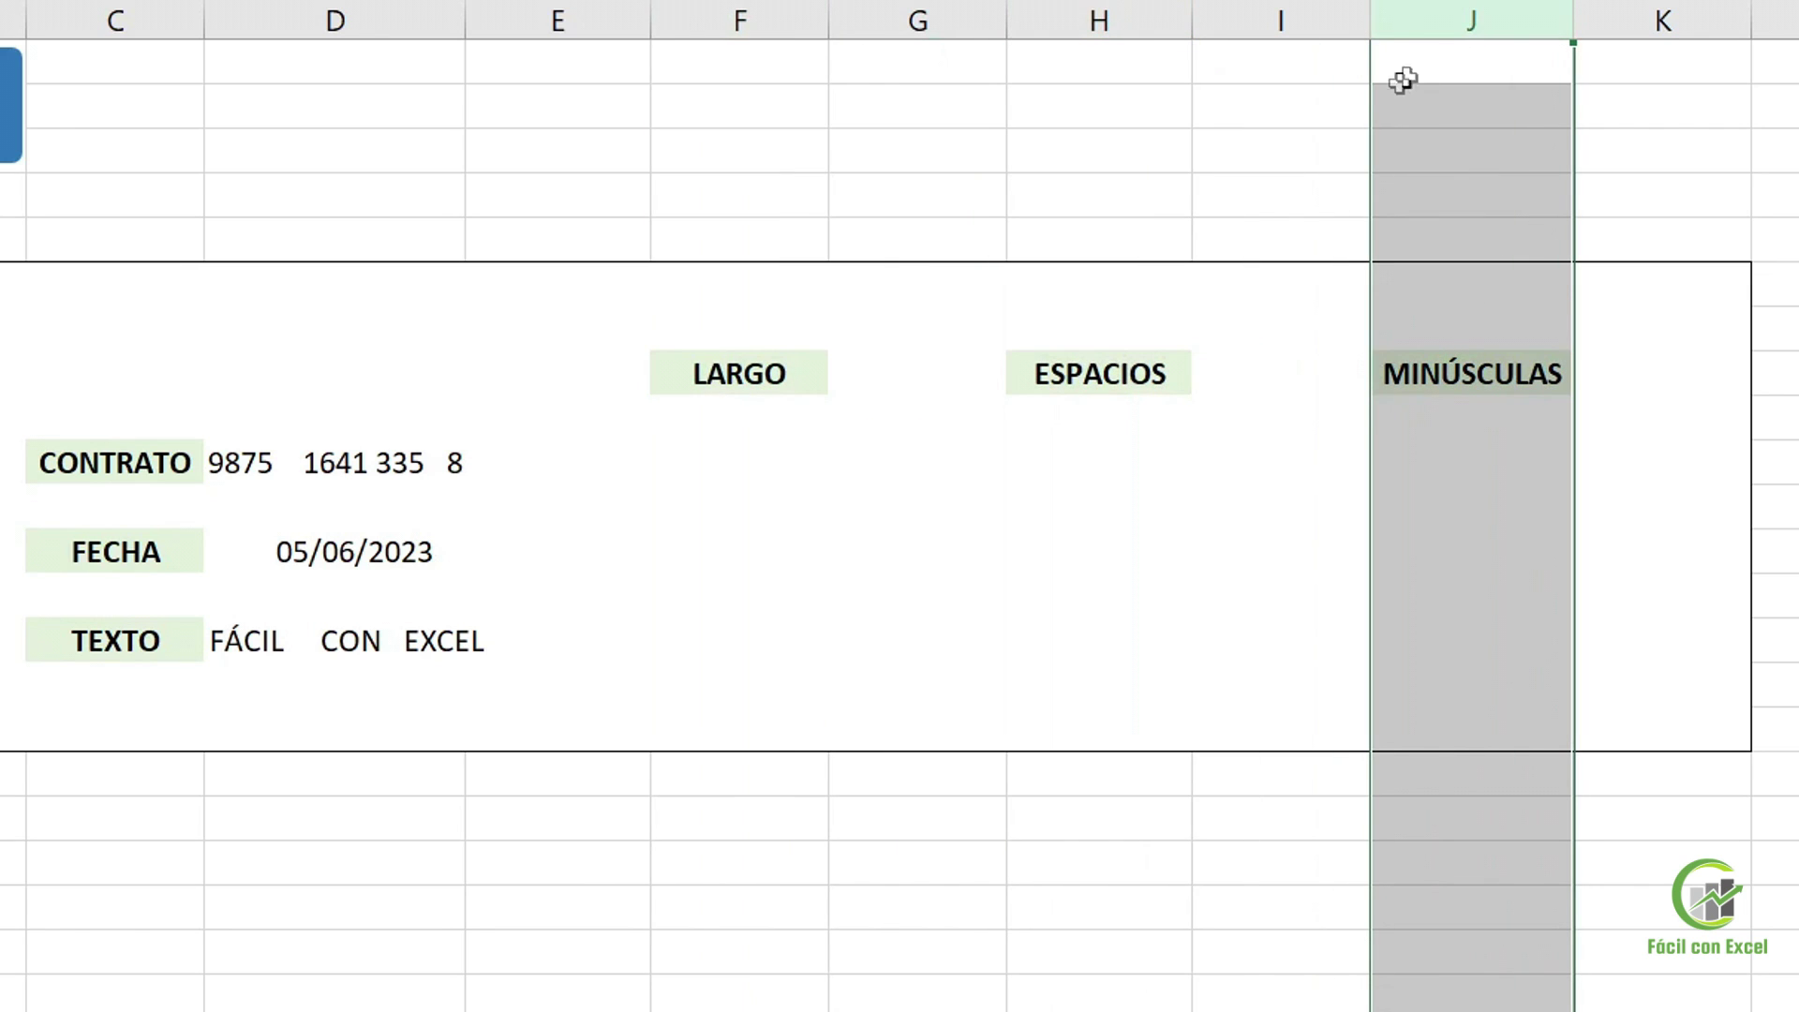
pyautogui.click(74, 469)
pyautogui.click(92, 558)
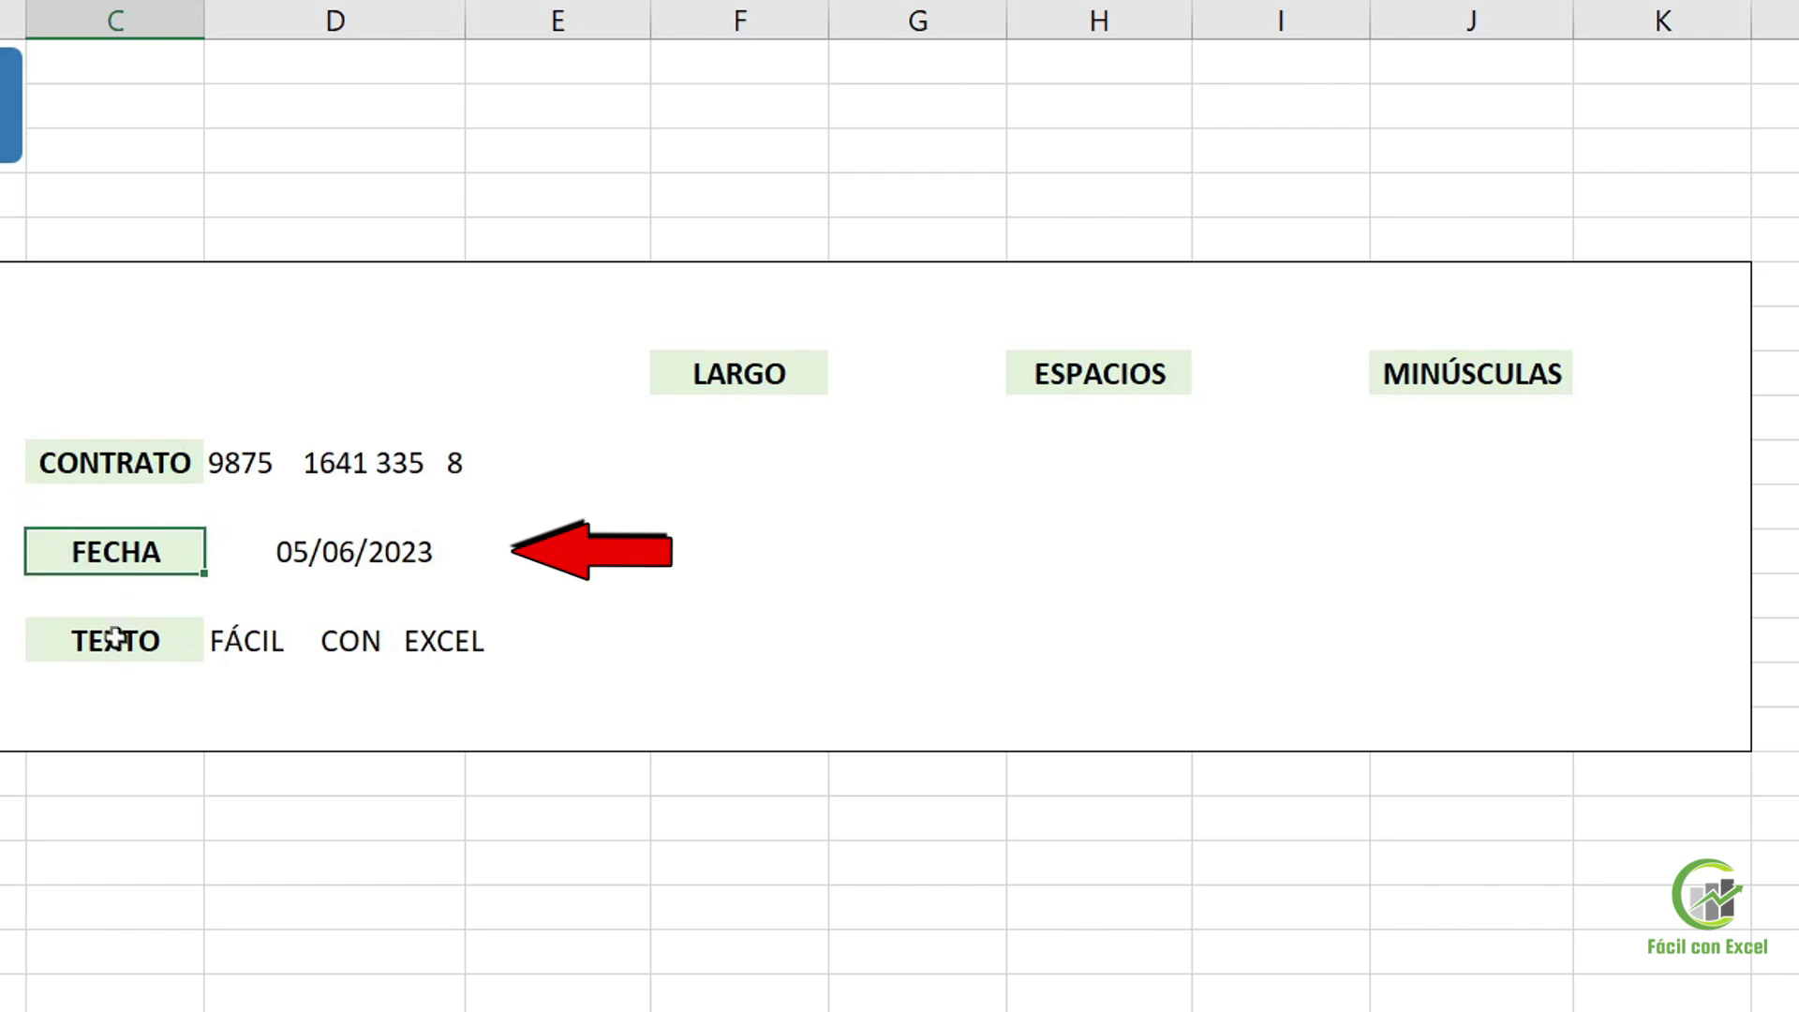
pyautogui.click(114, 639)
# In F36, count the characters of the CONTRATO value with the formula =LARGO(D36)
pyautogui.click(729, 457)
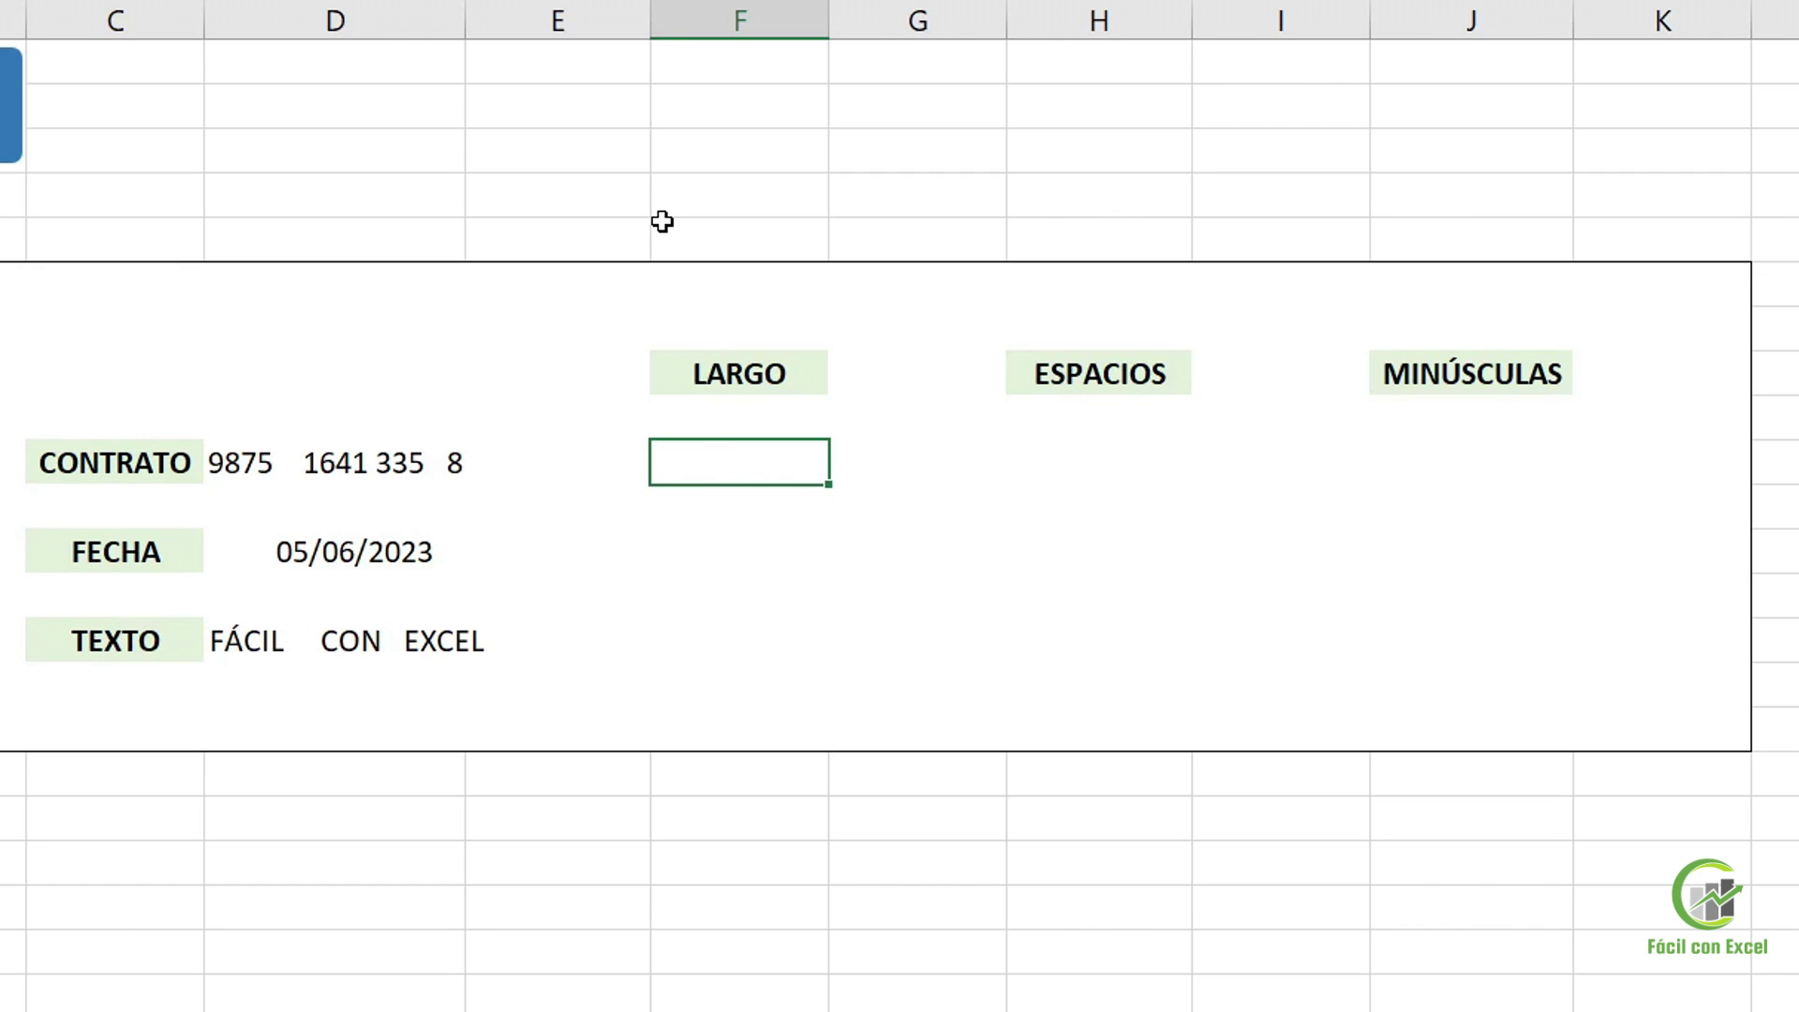
pyautogui.write('=lar')
pyautogui.press('Tab')
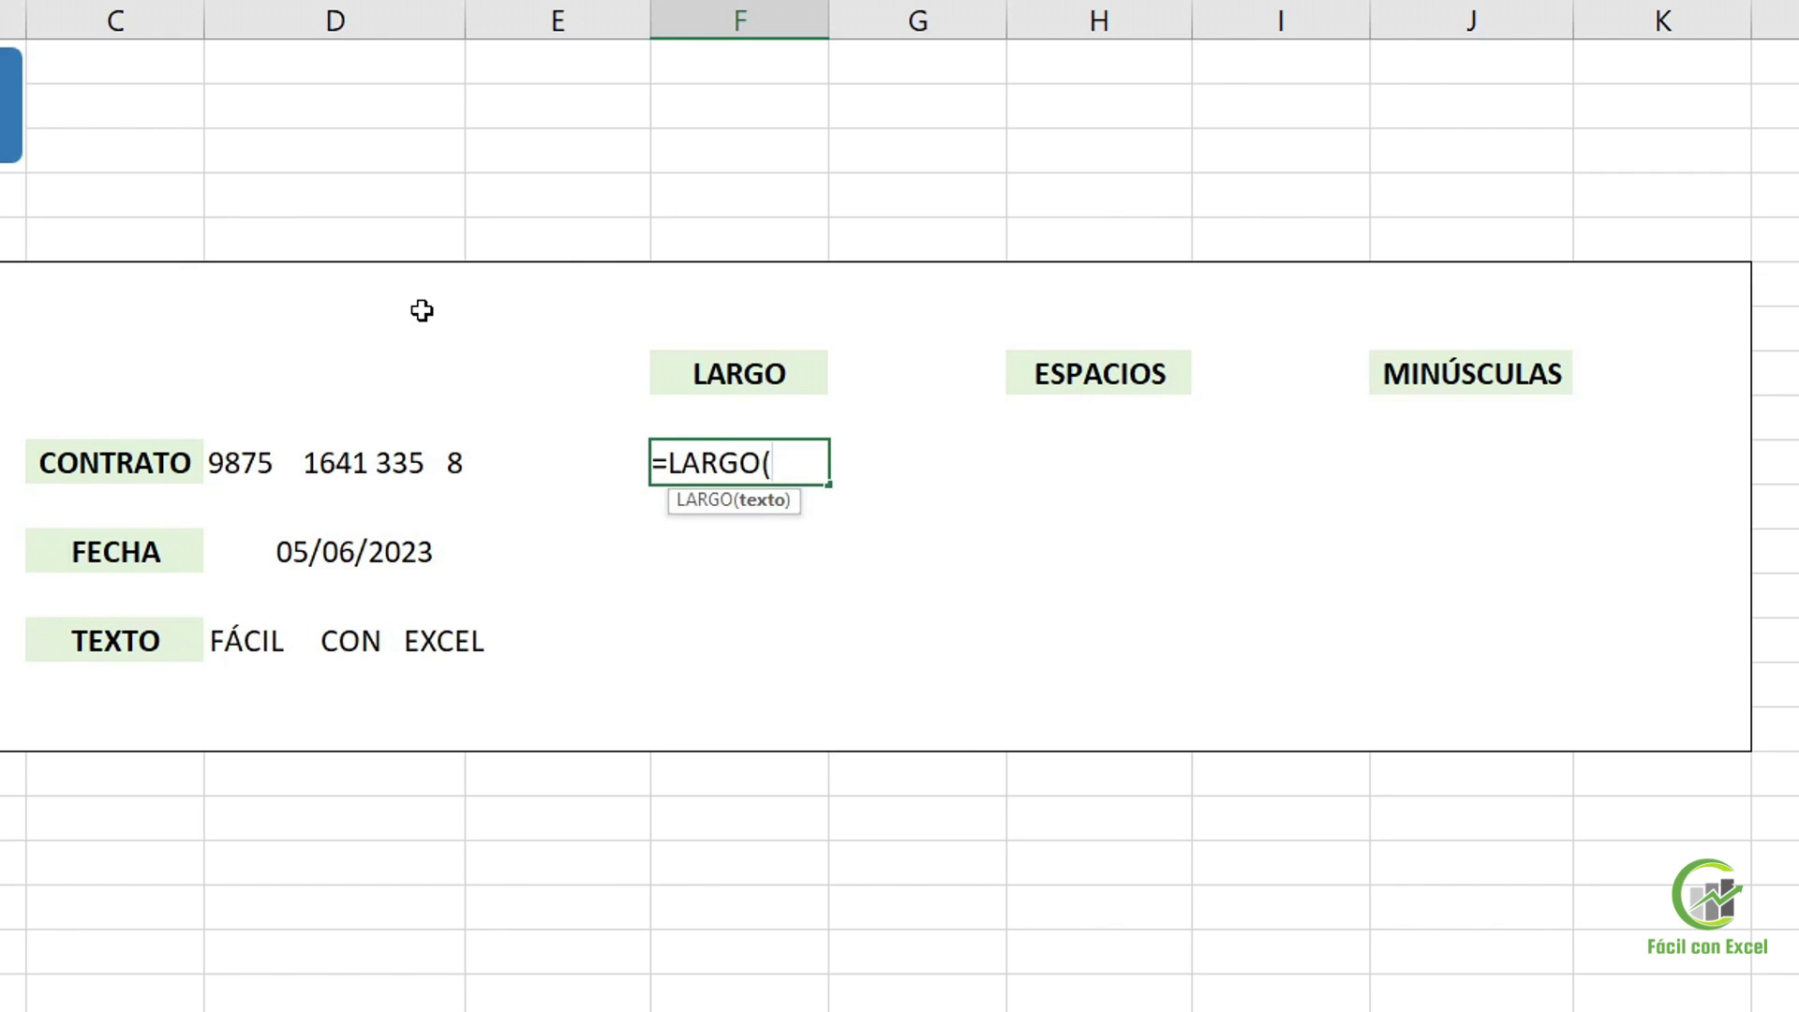
pyautogui.write('d36')
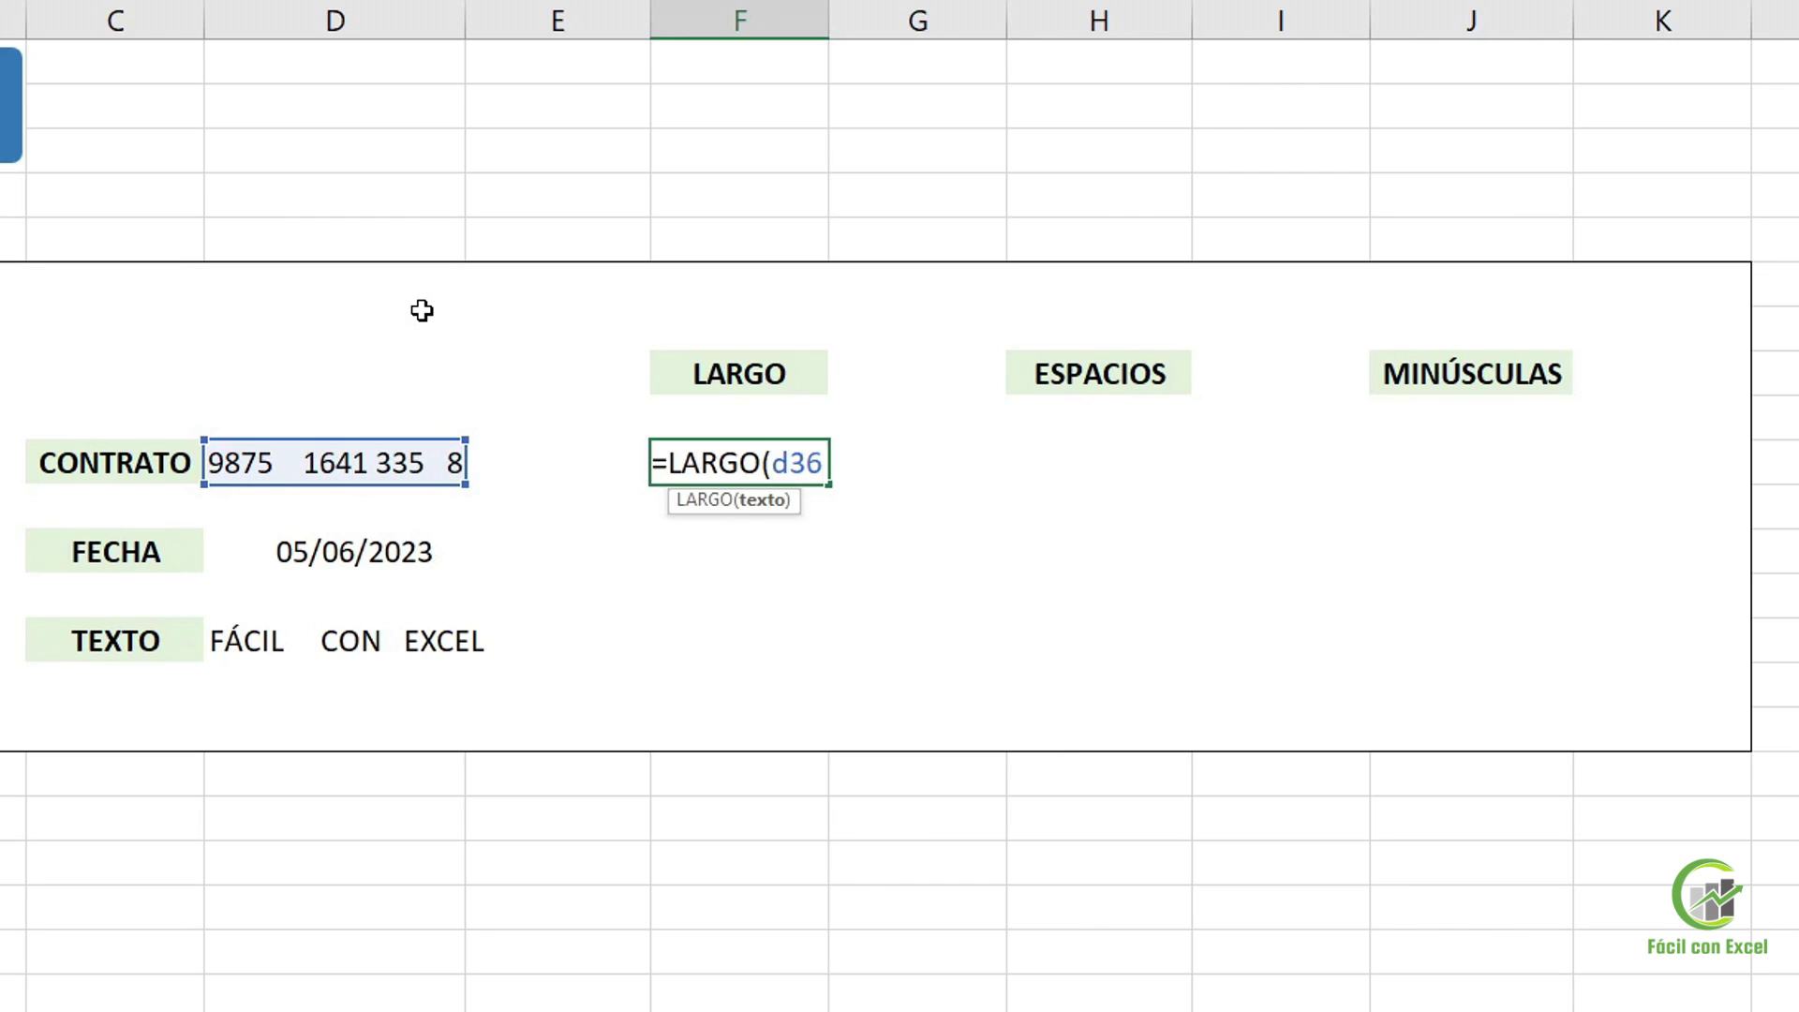
pyautogui.write(')')
pyautogui.press('Return')
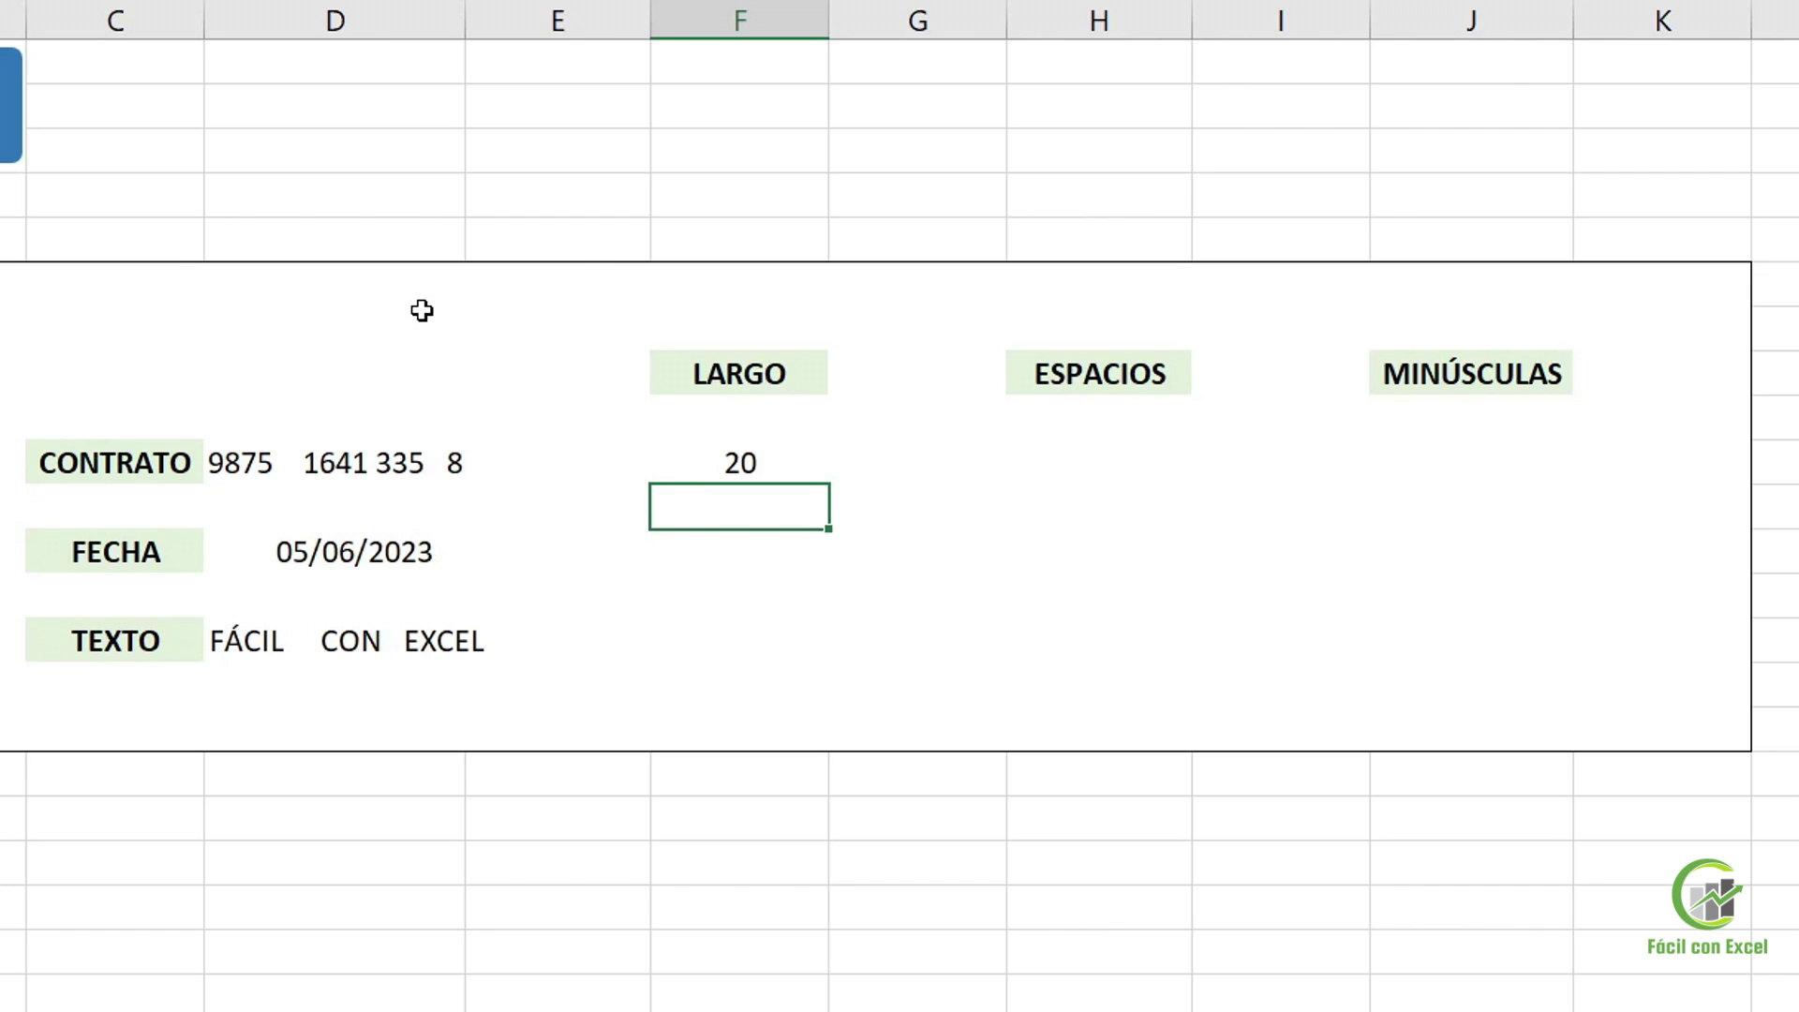
# In H36, remove the extra spaces from the CONTRATO value with the formula =ESPACIOS(D36)
pyautogui.press('Up')
pyautogui.press('Right')
pyautogui.press('Right')
pyautogui.write('=')
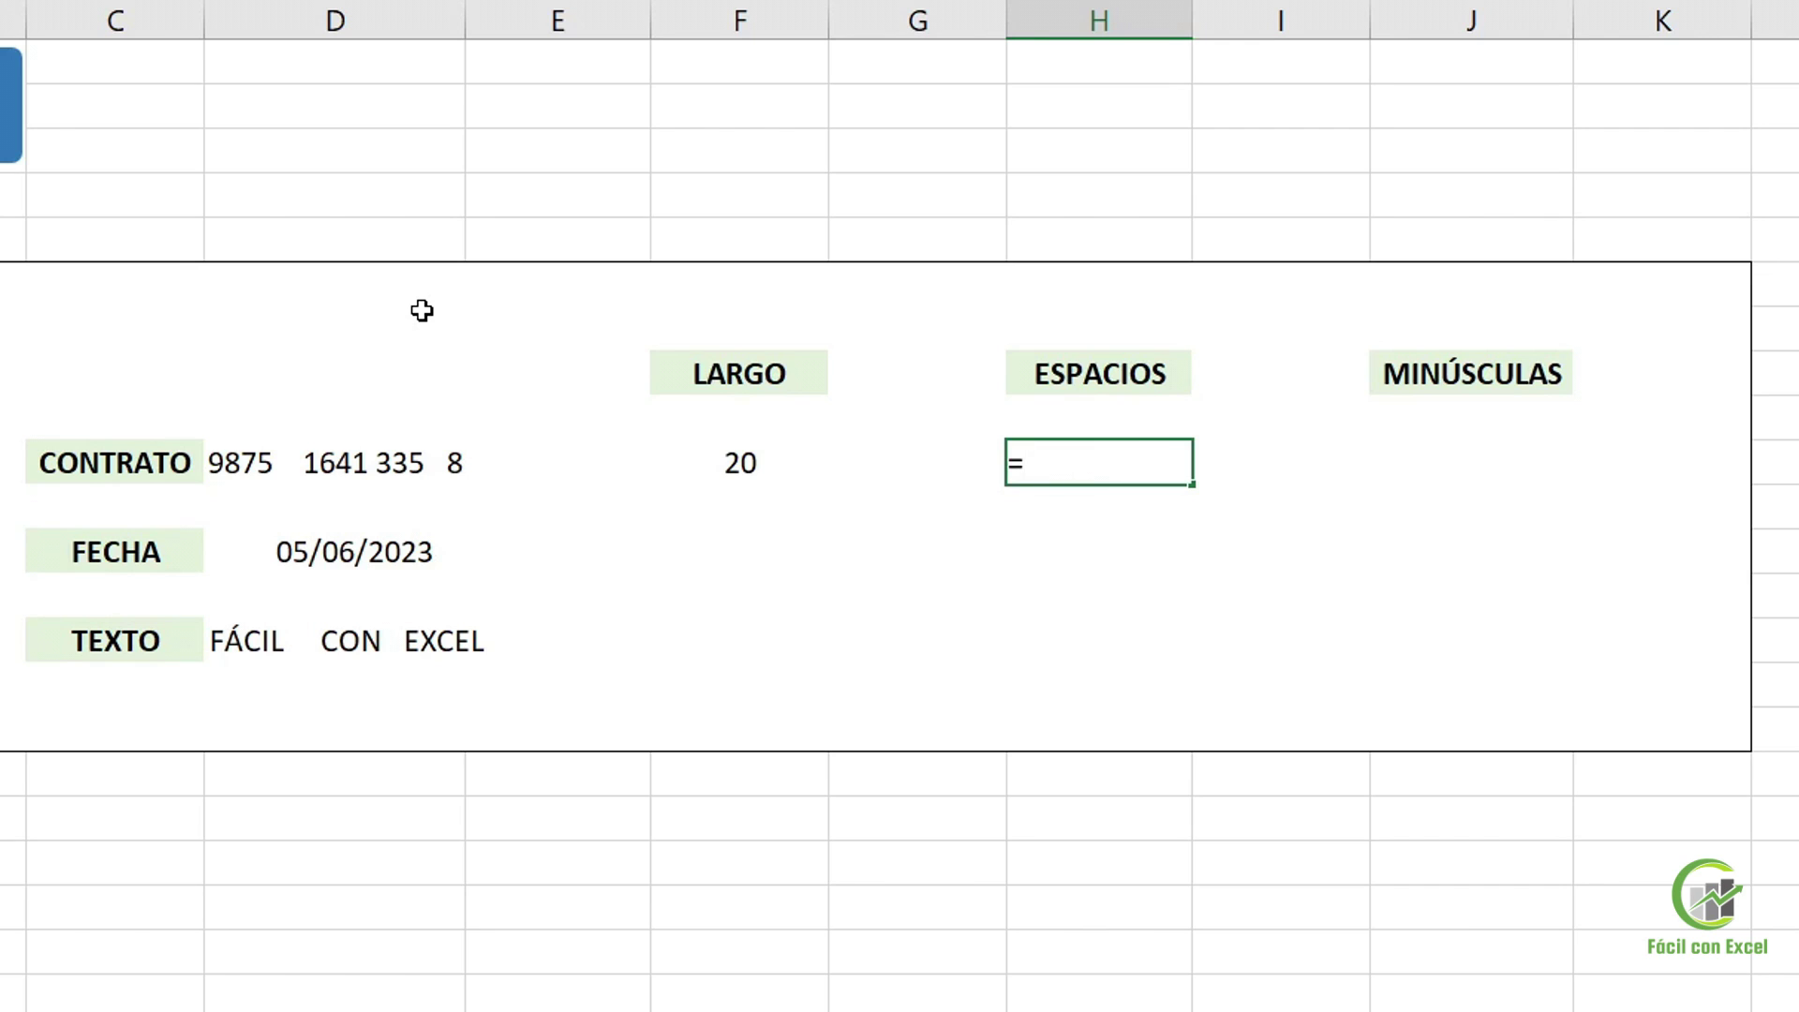
pyautogui.write('espac')
pyautogui.press('Tab')
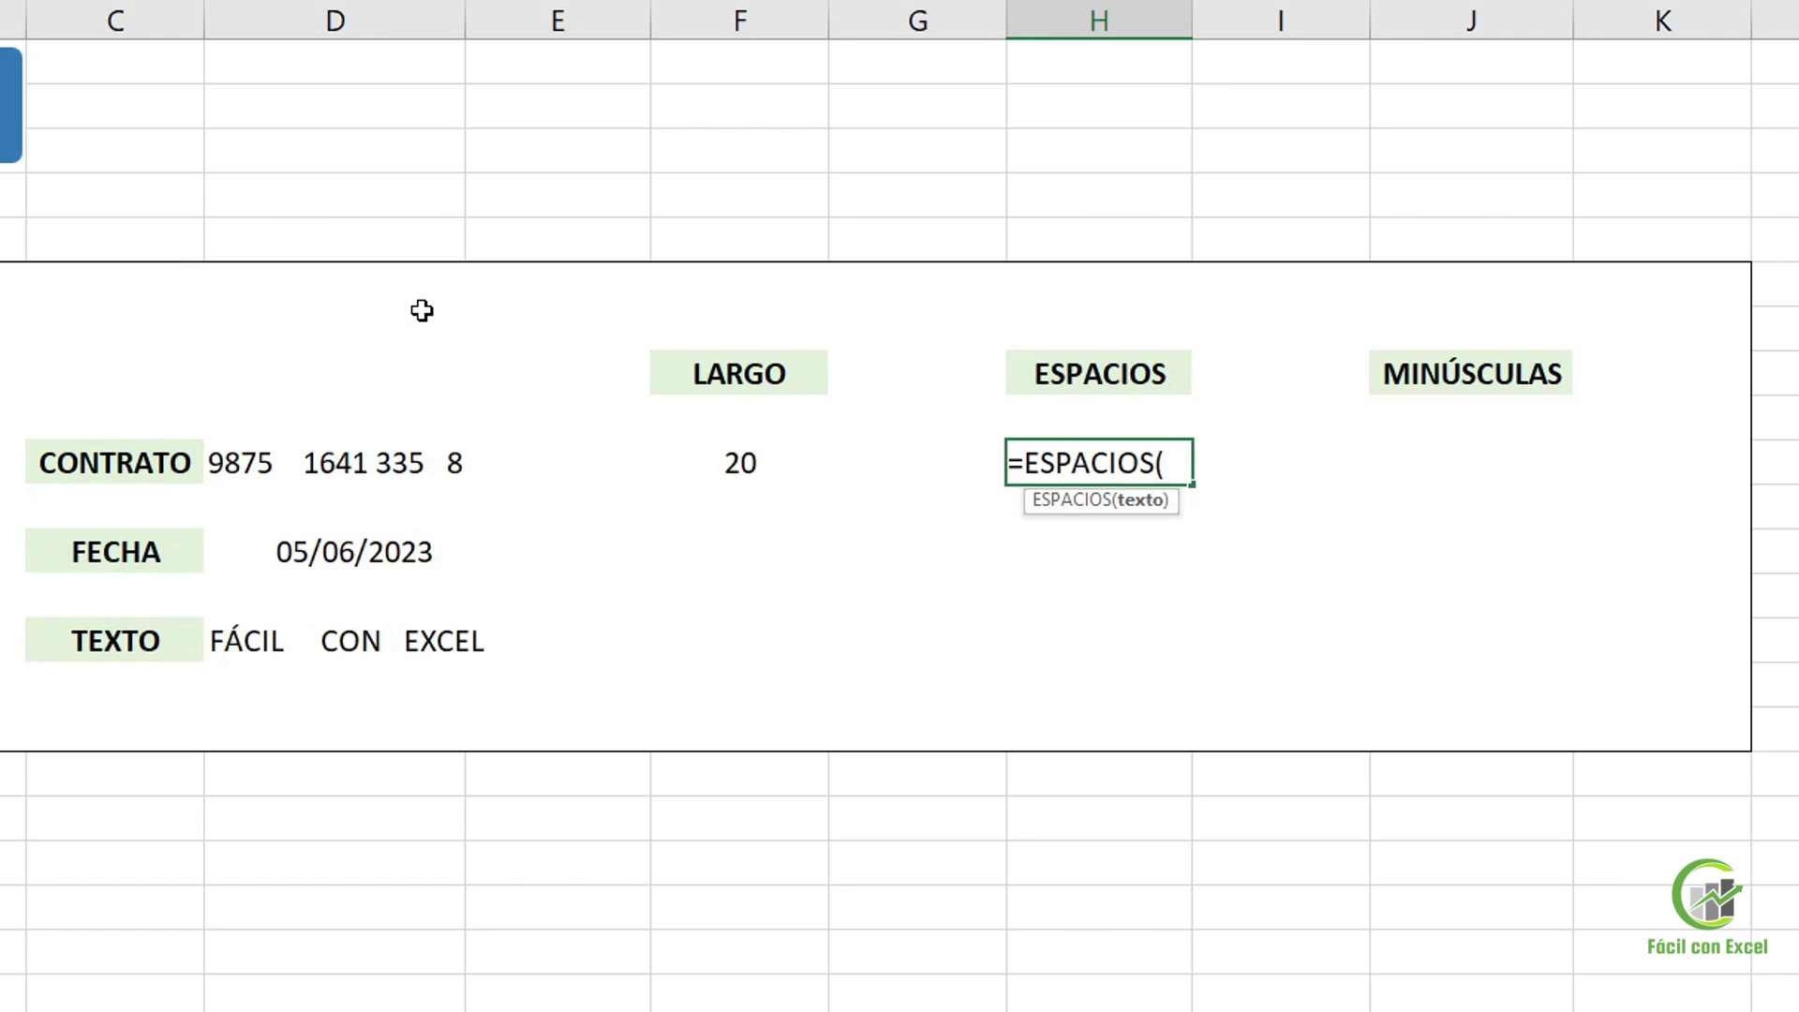
pyautogui.click(384, 462)
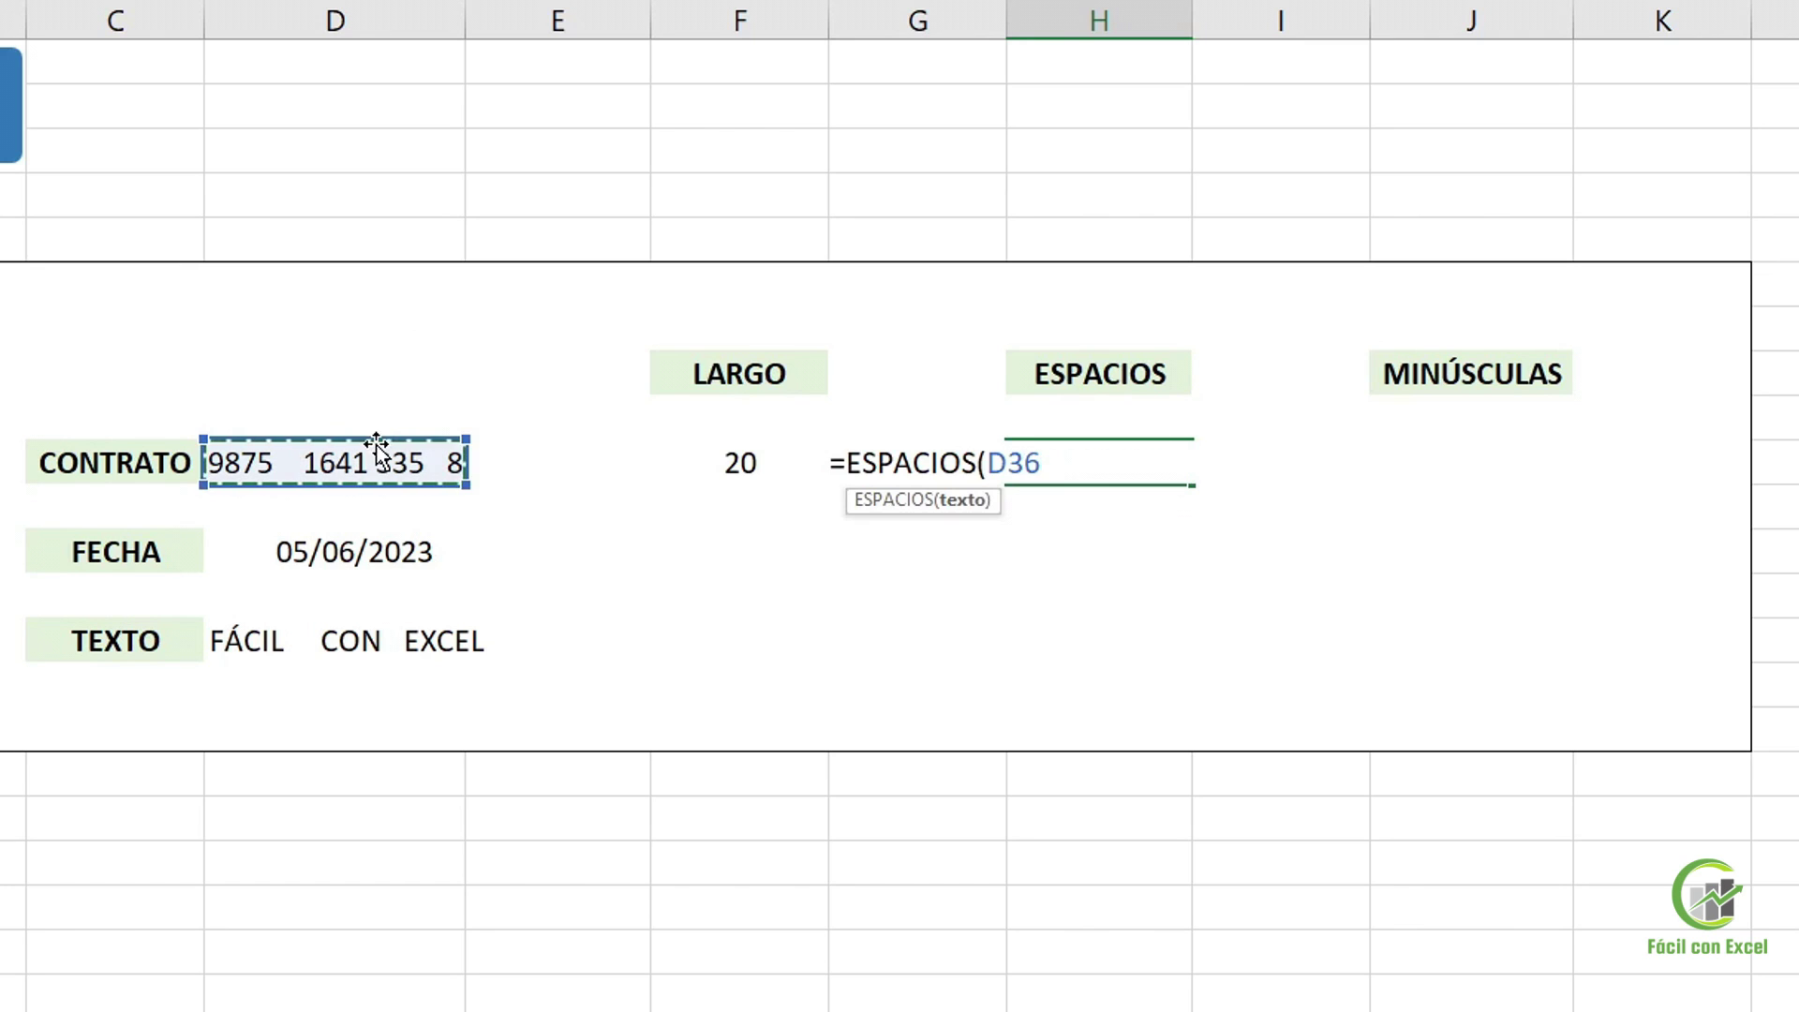
pyautogui.press('Return')
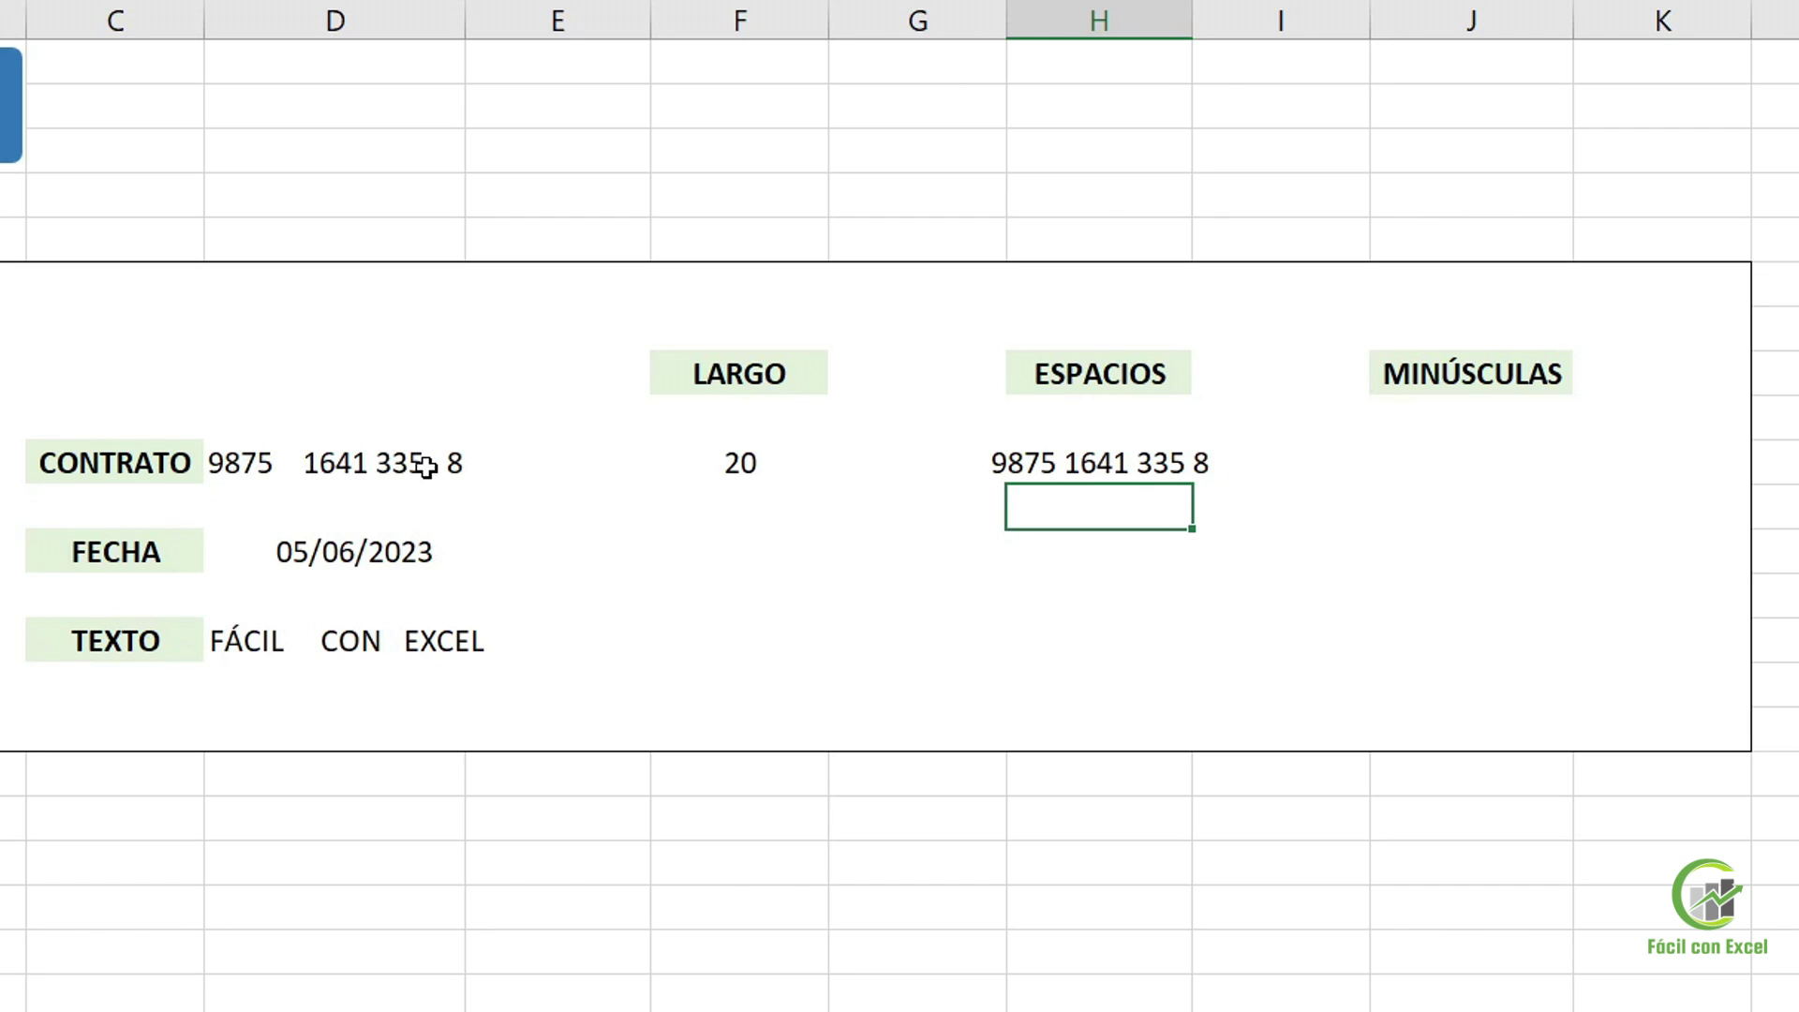
pyautogui.click(783, 461)
pyautogui.keyDown('ctrl'); pyautogui.click(1173, 454); pyautogui.keyUp('ctrl')
pyautogui.hotkey('ctrl', 'c')
# Copy the LARGO formula from F36 to the FECHA and TEXTO rows in F38 and F40
pyautogui.click(774, 462)
pyautogui.hotkey('ctrl', 'c')
pyautogui.click(727, 551)
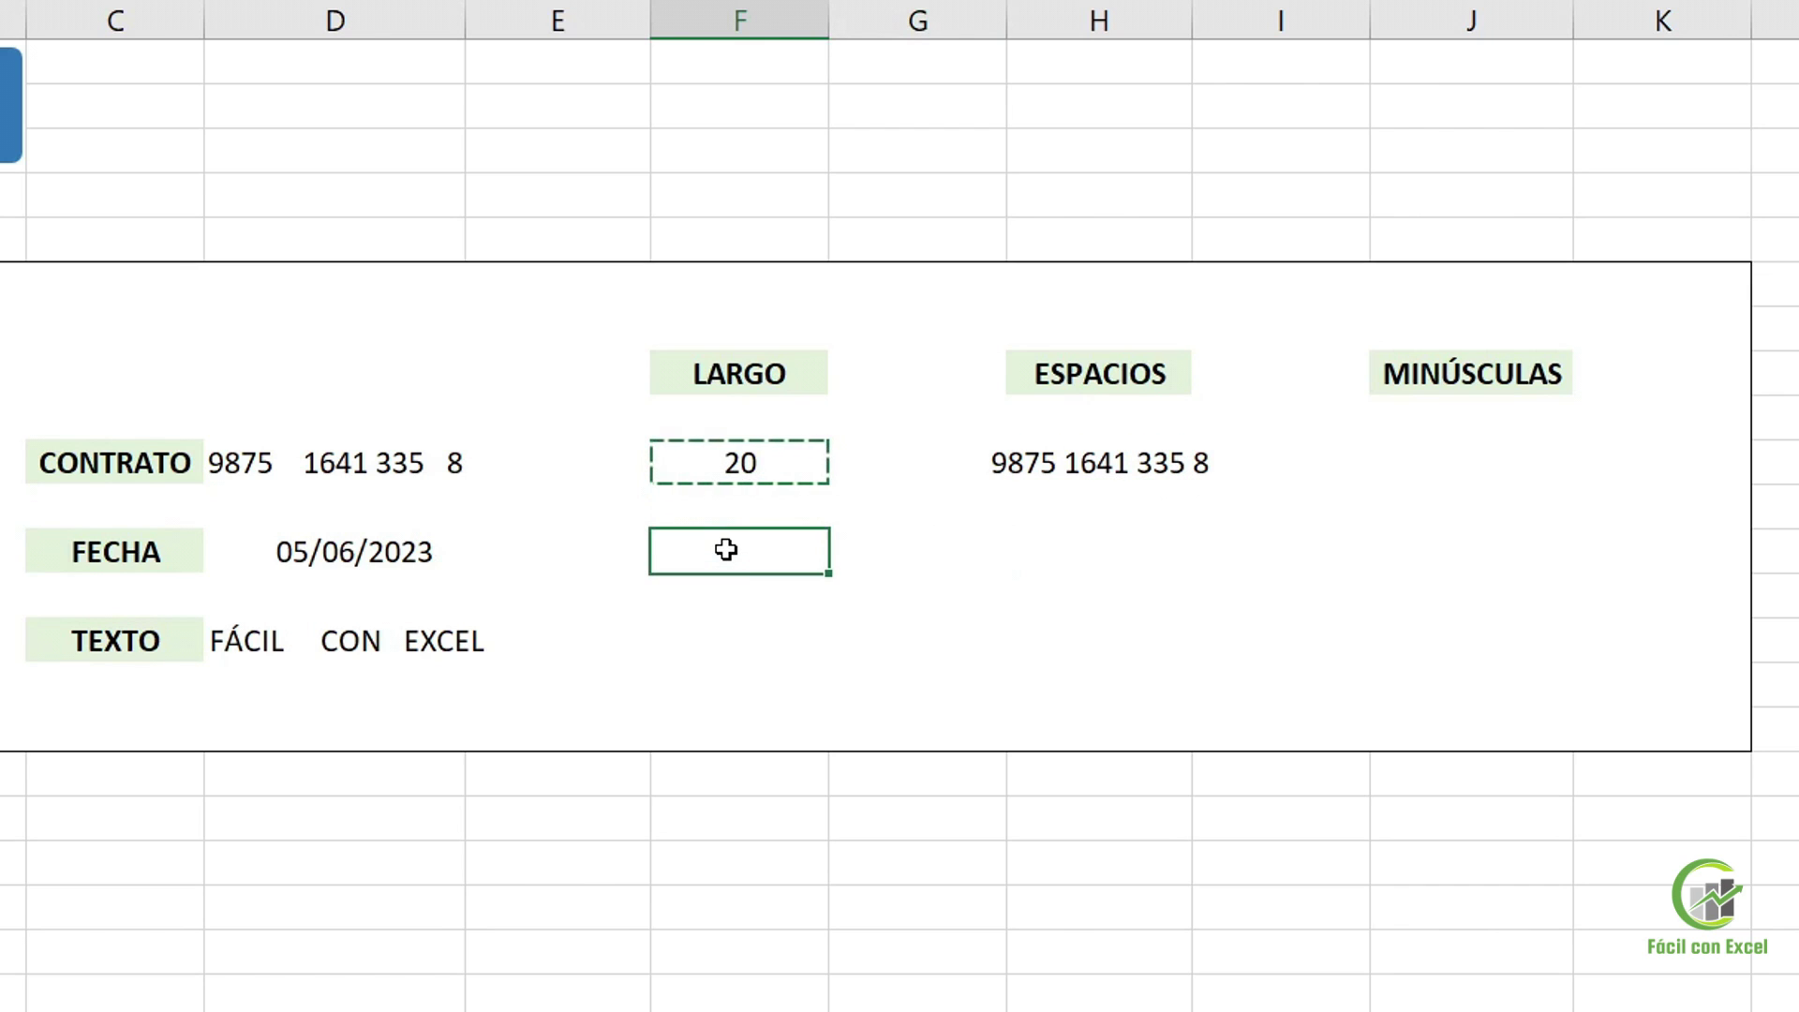
pyautogui.keyDown('shift'); pyautogui.click(720, 625); pyautogui.keyUp('shift')
pyautogui.hotkey('ctrl', 'v')
pyautogui.press('Escape')
# Copy the ESPACIOS formula from H36 to the FECHA and TEXTO rows in H38 and H40
pyautogui.click(1157, 450)
pyautogui.hotkey('ctrl', 'c')
pyautogui.hotkey('ctrl', 'v')
pyautogui.click(1083, 560)
pyautogui.keyDown('shift'); pyautogui.click(1077, 623); pyautogui.keyUp('shift')
pyautogui.hotkey('ctrl', 'v')
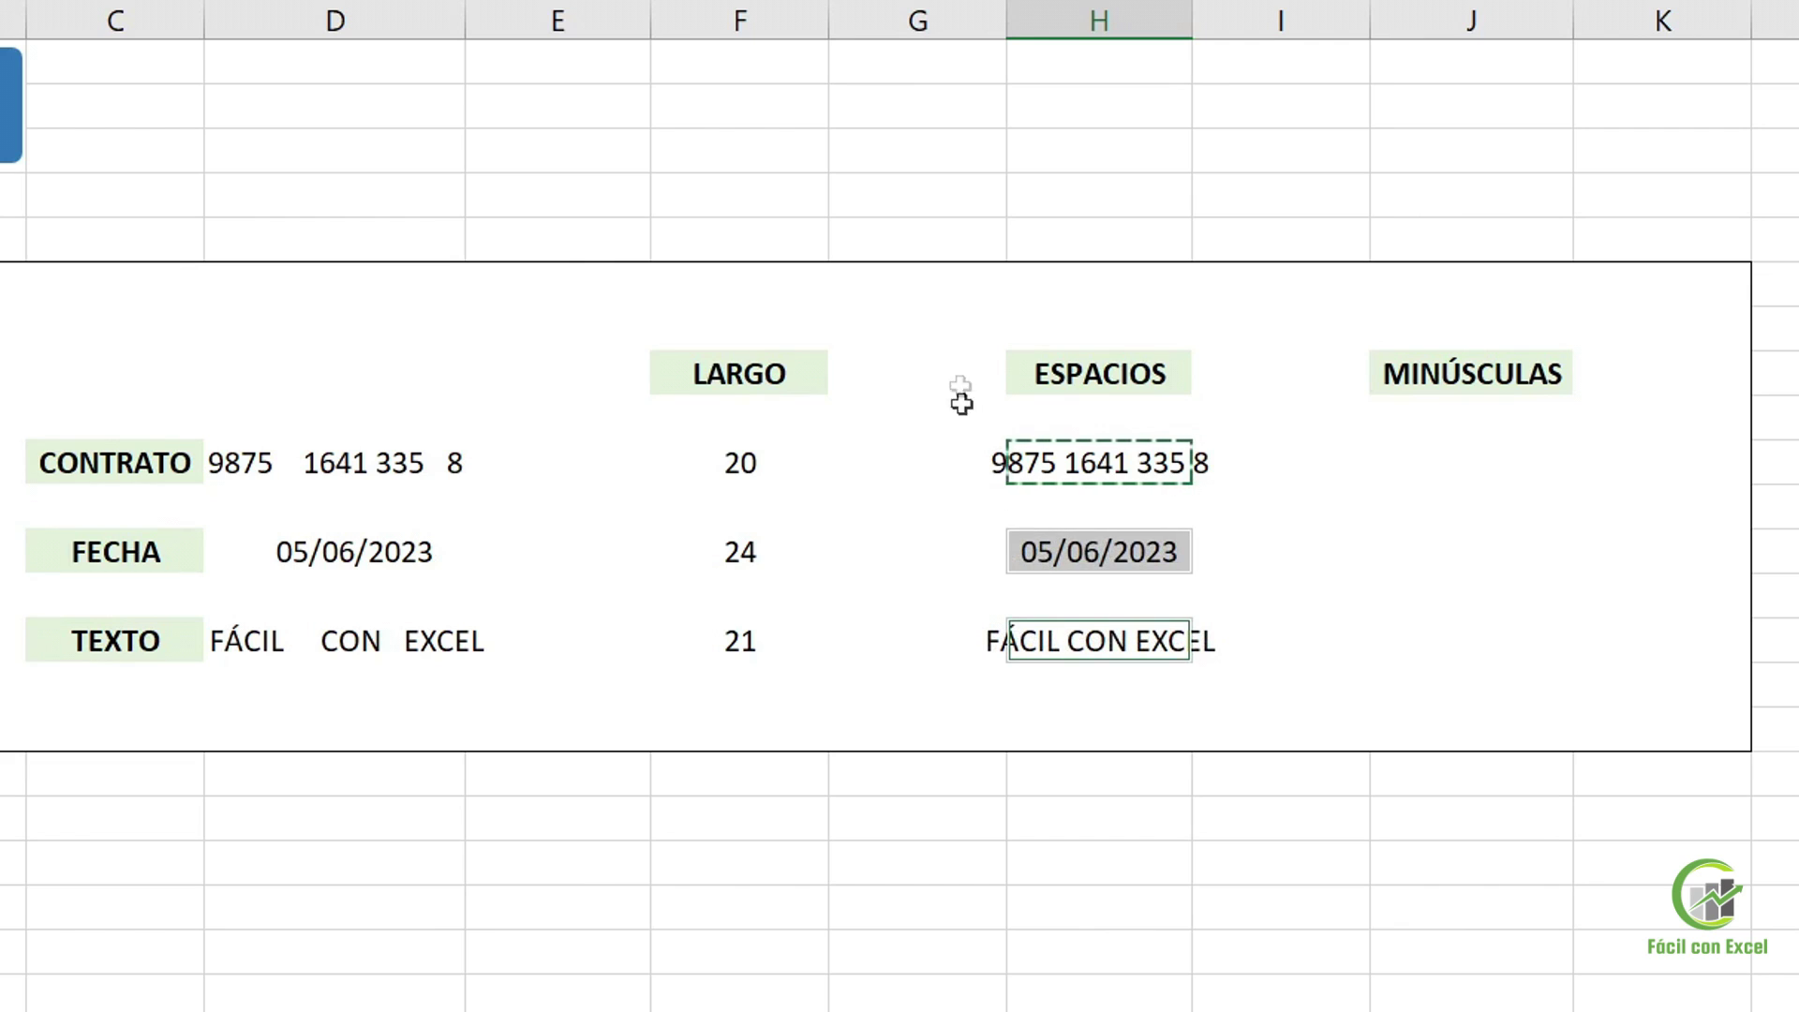
pyautogui.click(960, 300)
# Compare the FECHA value in D38, including its leading spaces, with its LARGO count, and check the TEXTO row's ESPACIOS result
pyautogui.click(747, 562)
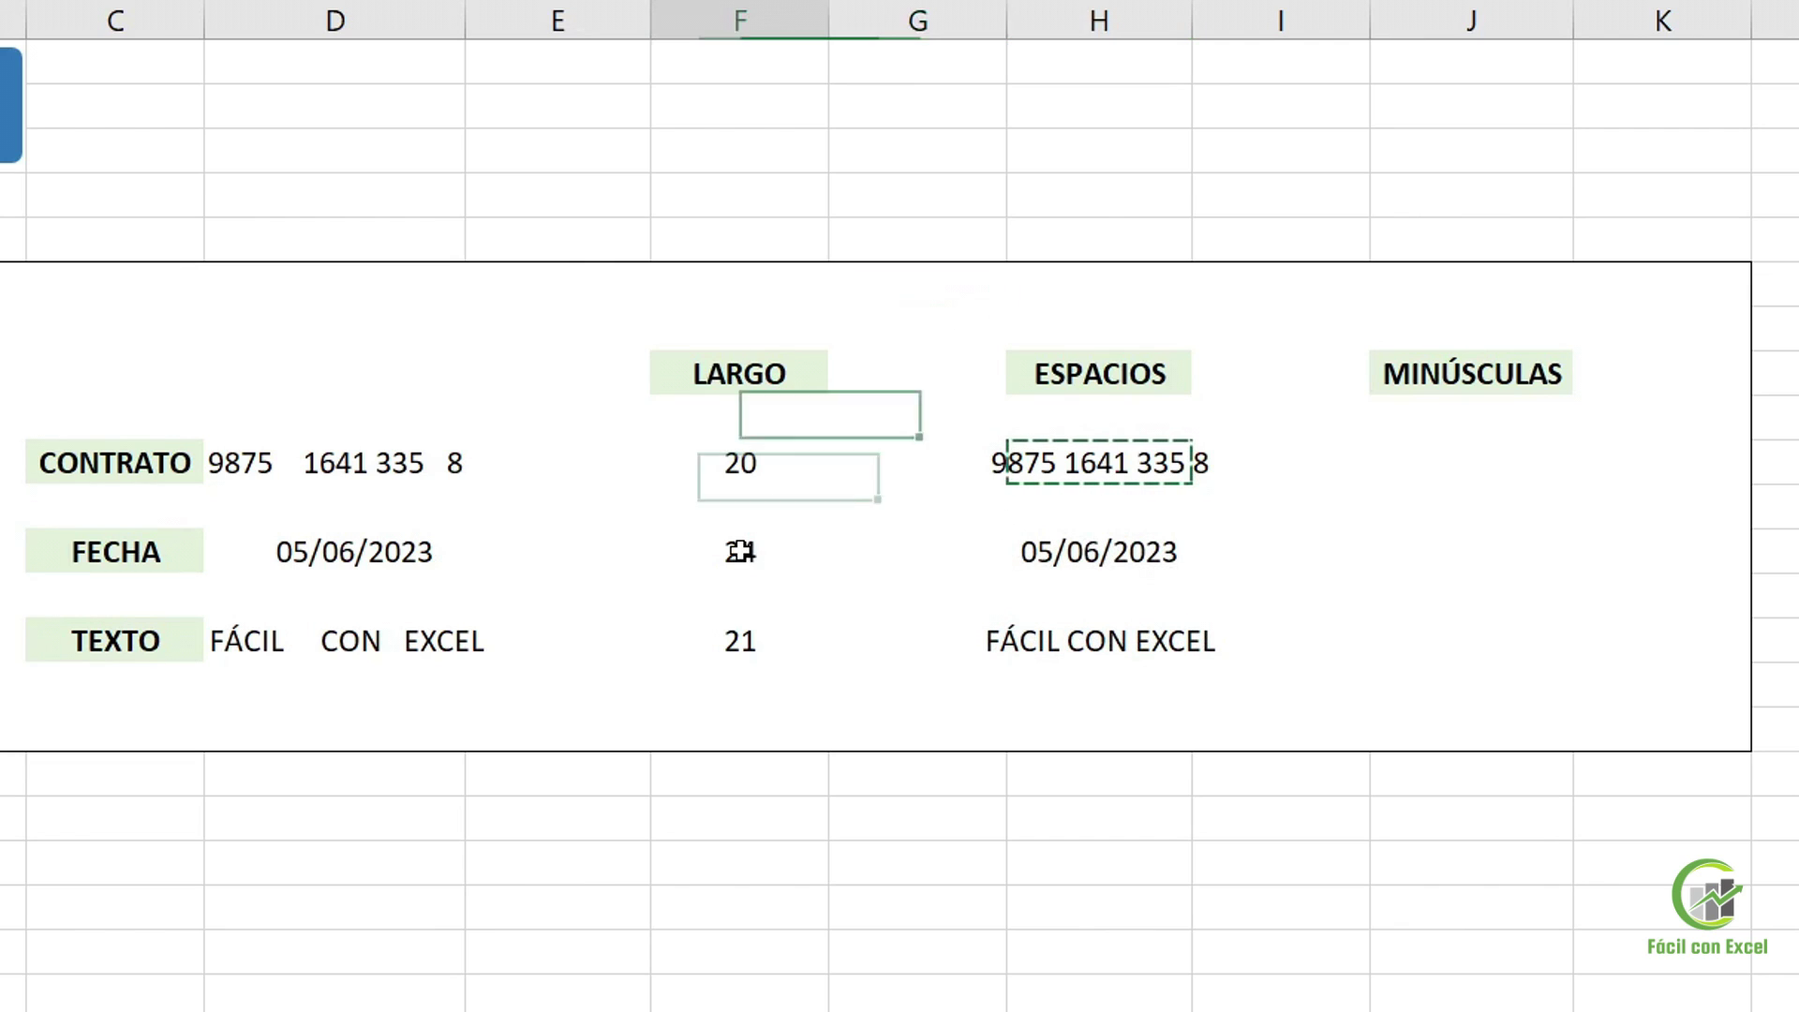
pyautogui.click(243, 567)
pyautogui.click(751, 551)
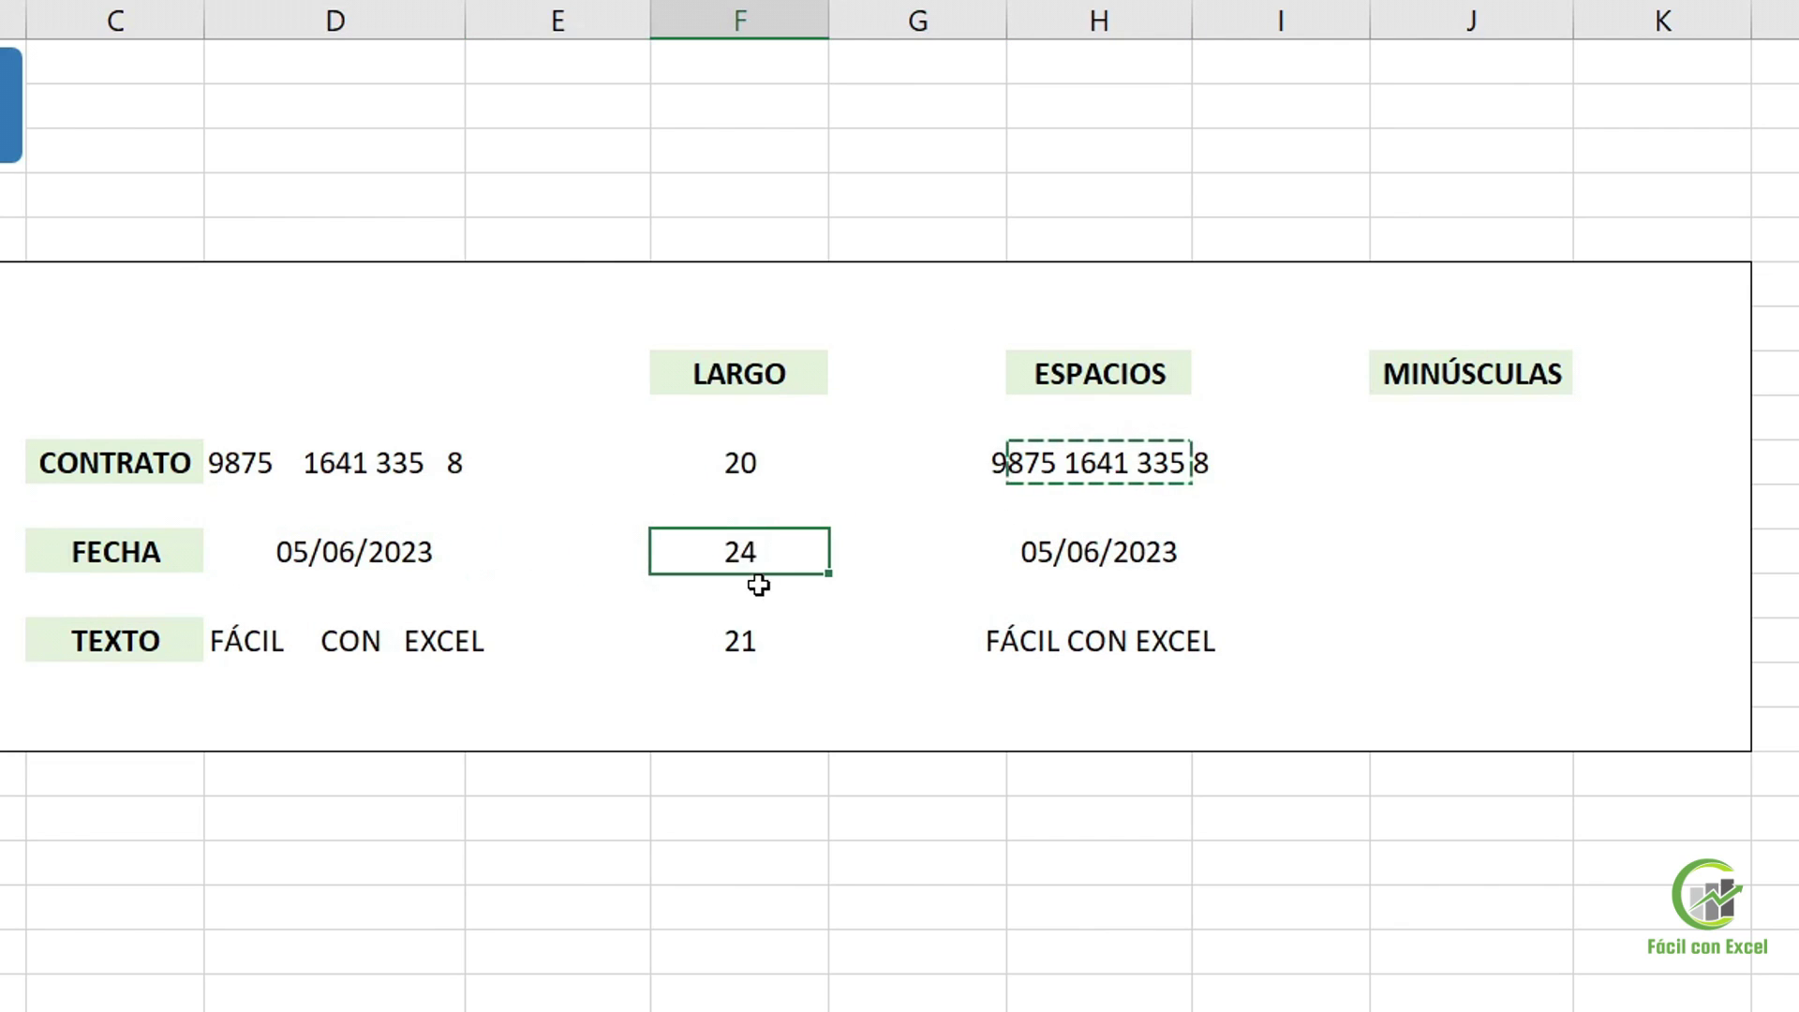
pyautogui.click(394, 555)
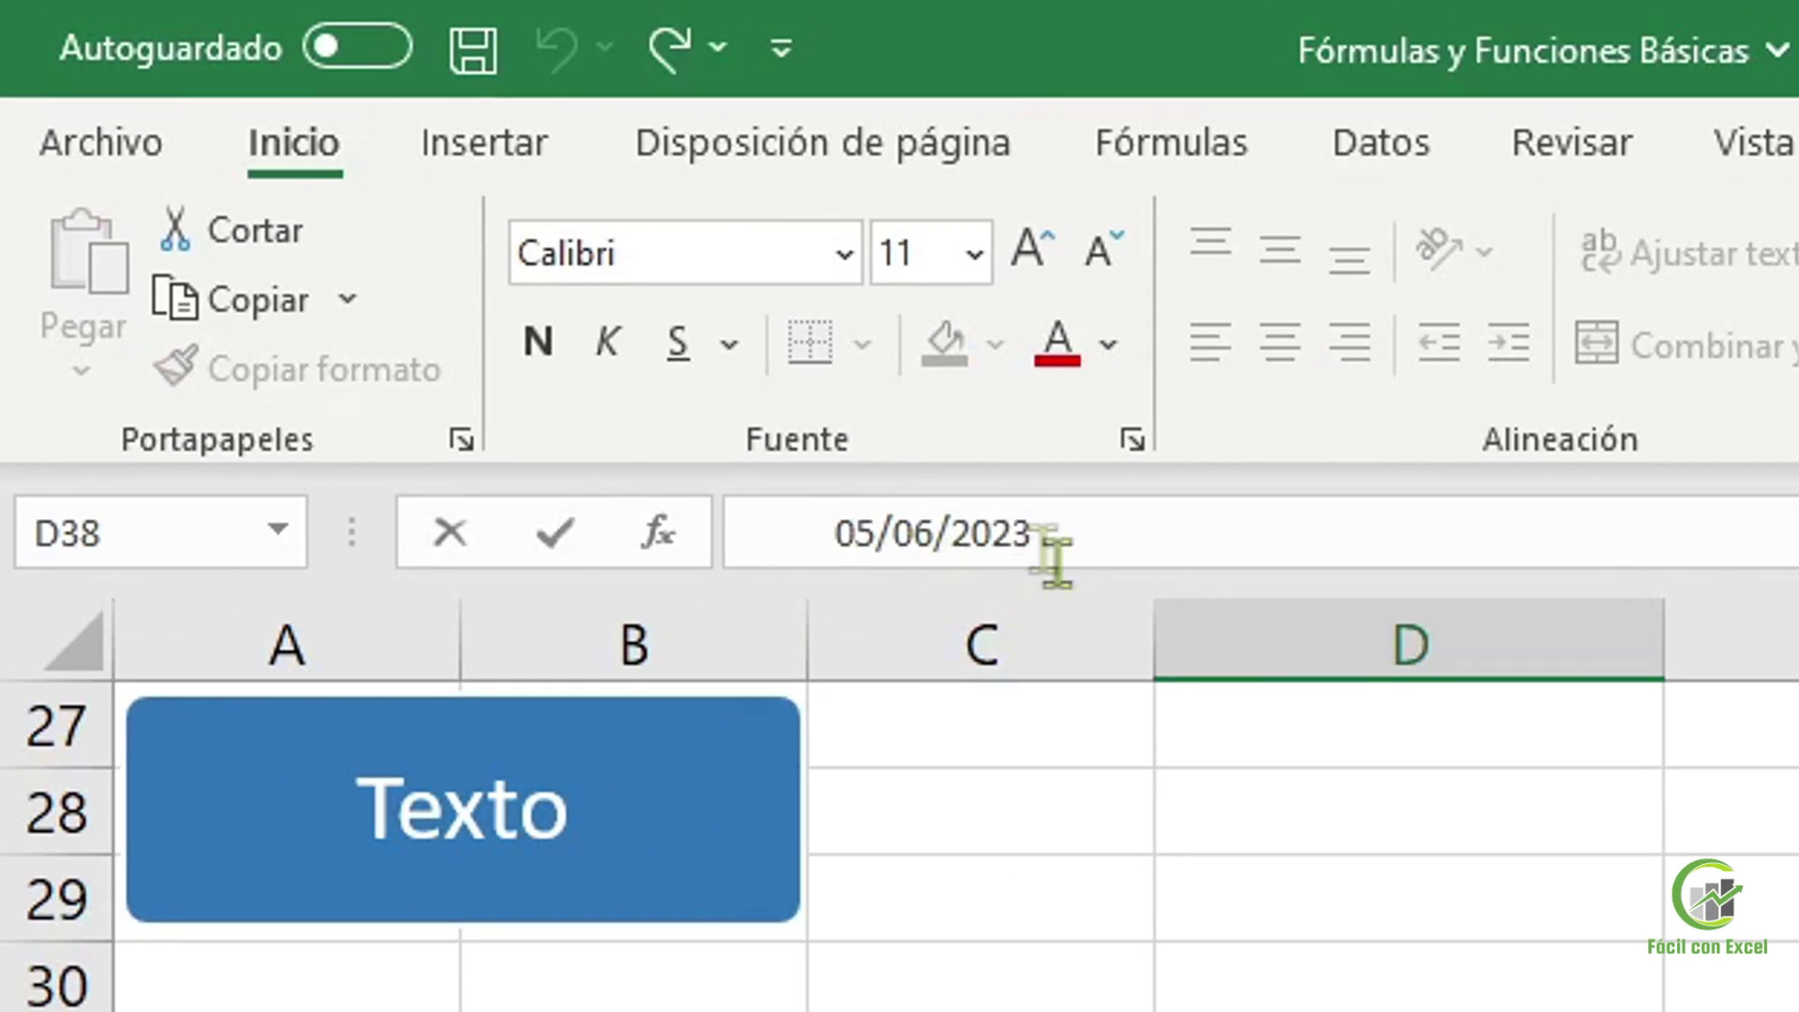
pyautogui.moveTo(808, 320); pyautogui.dragTo(696, 295)
pyautogui.moveTo(830, 534); pyautogui.dragTo(106, 564)
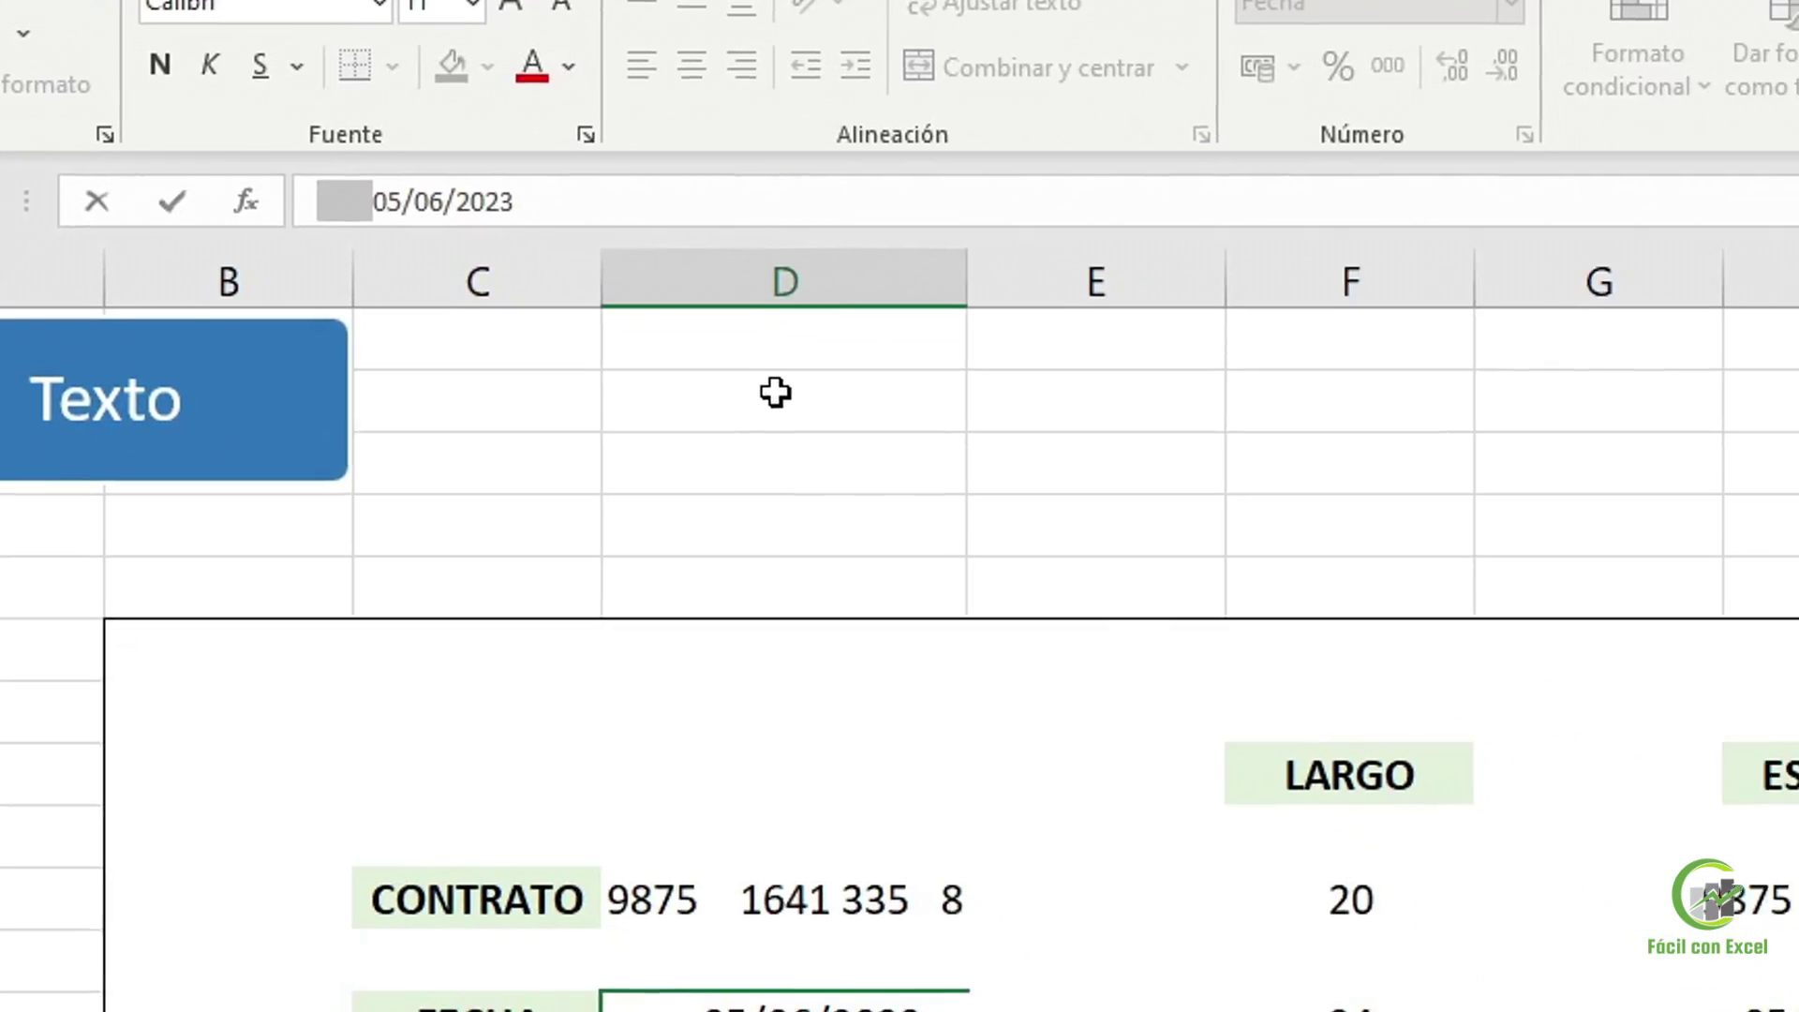
pyautogui.press('Escape')
pyautogui.click(1054, 787)
pyautogui.click(1036, 837)
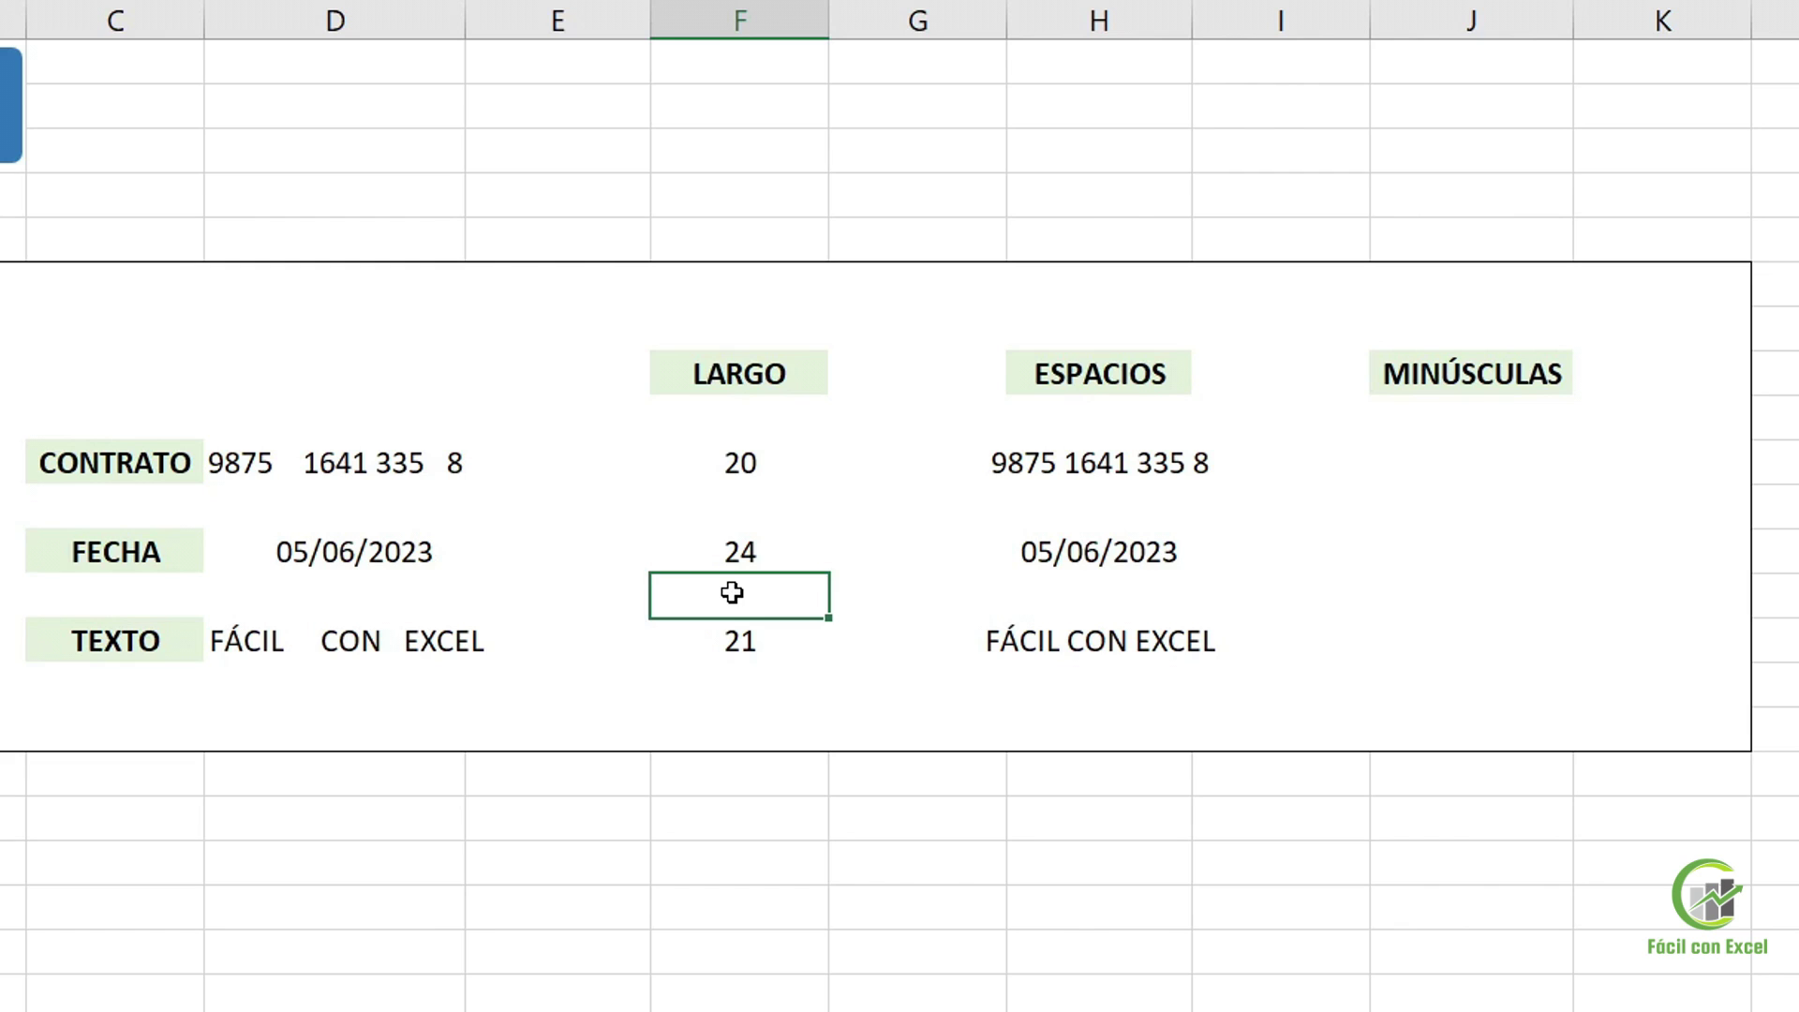
pyautogui.click(295, 685)
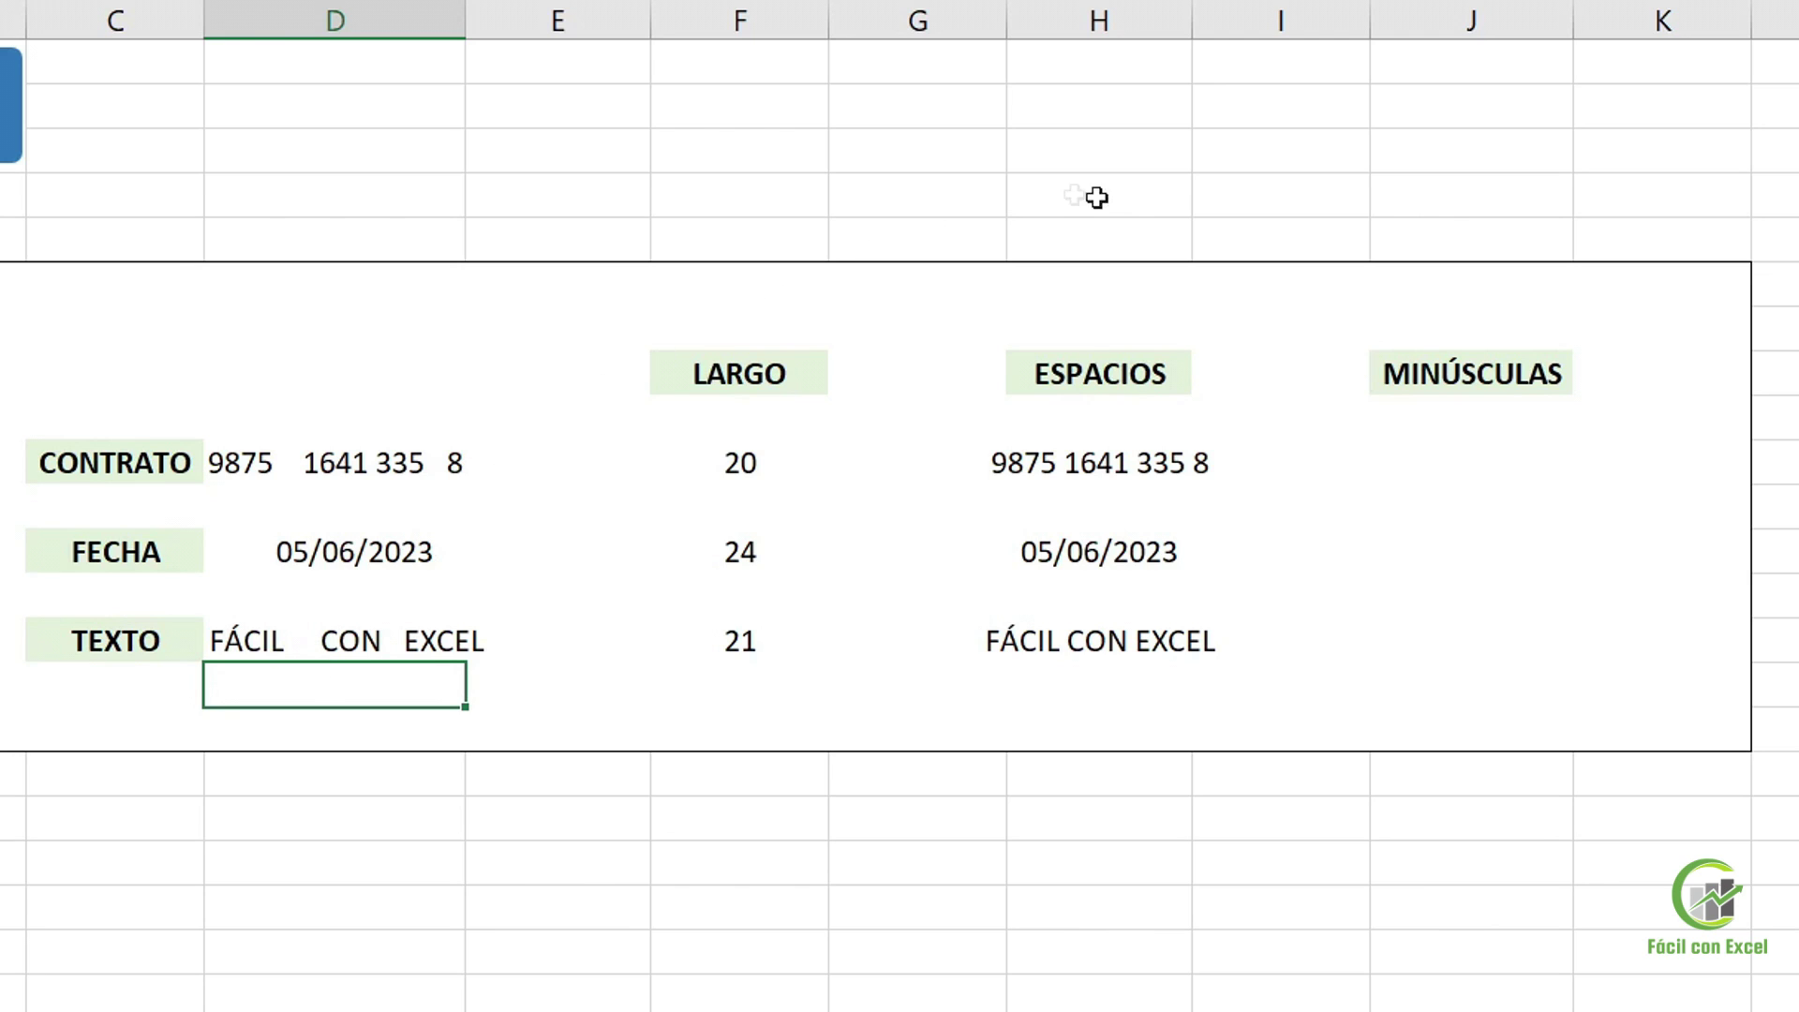
pyautogui.click(1133, 645)
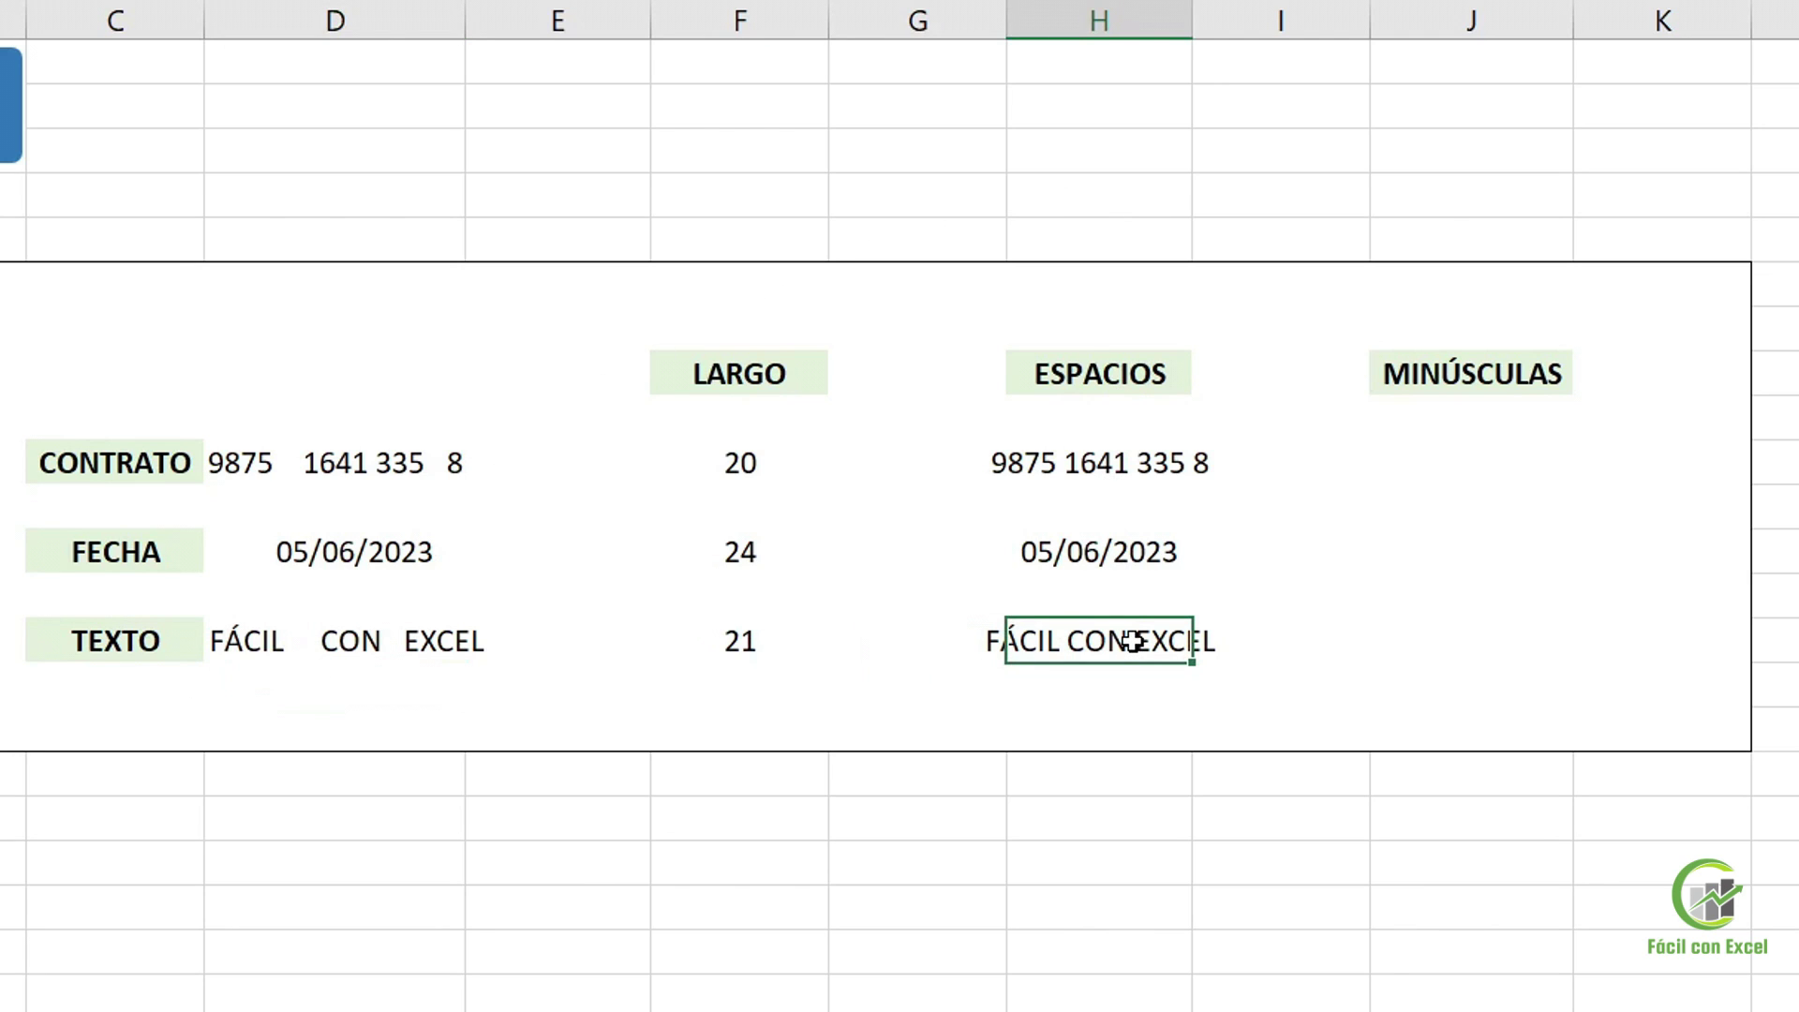
# In J40, convert the space-trimmed TEXTO value to lowercase with the formula =MINUSC(H40)
pyautogui.click(1503, 629)
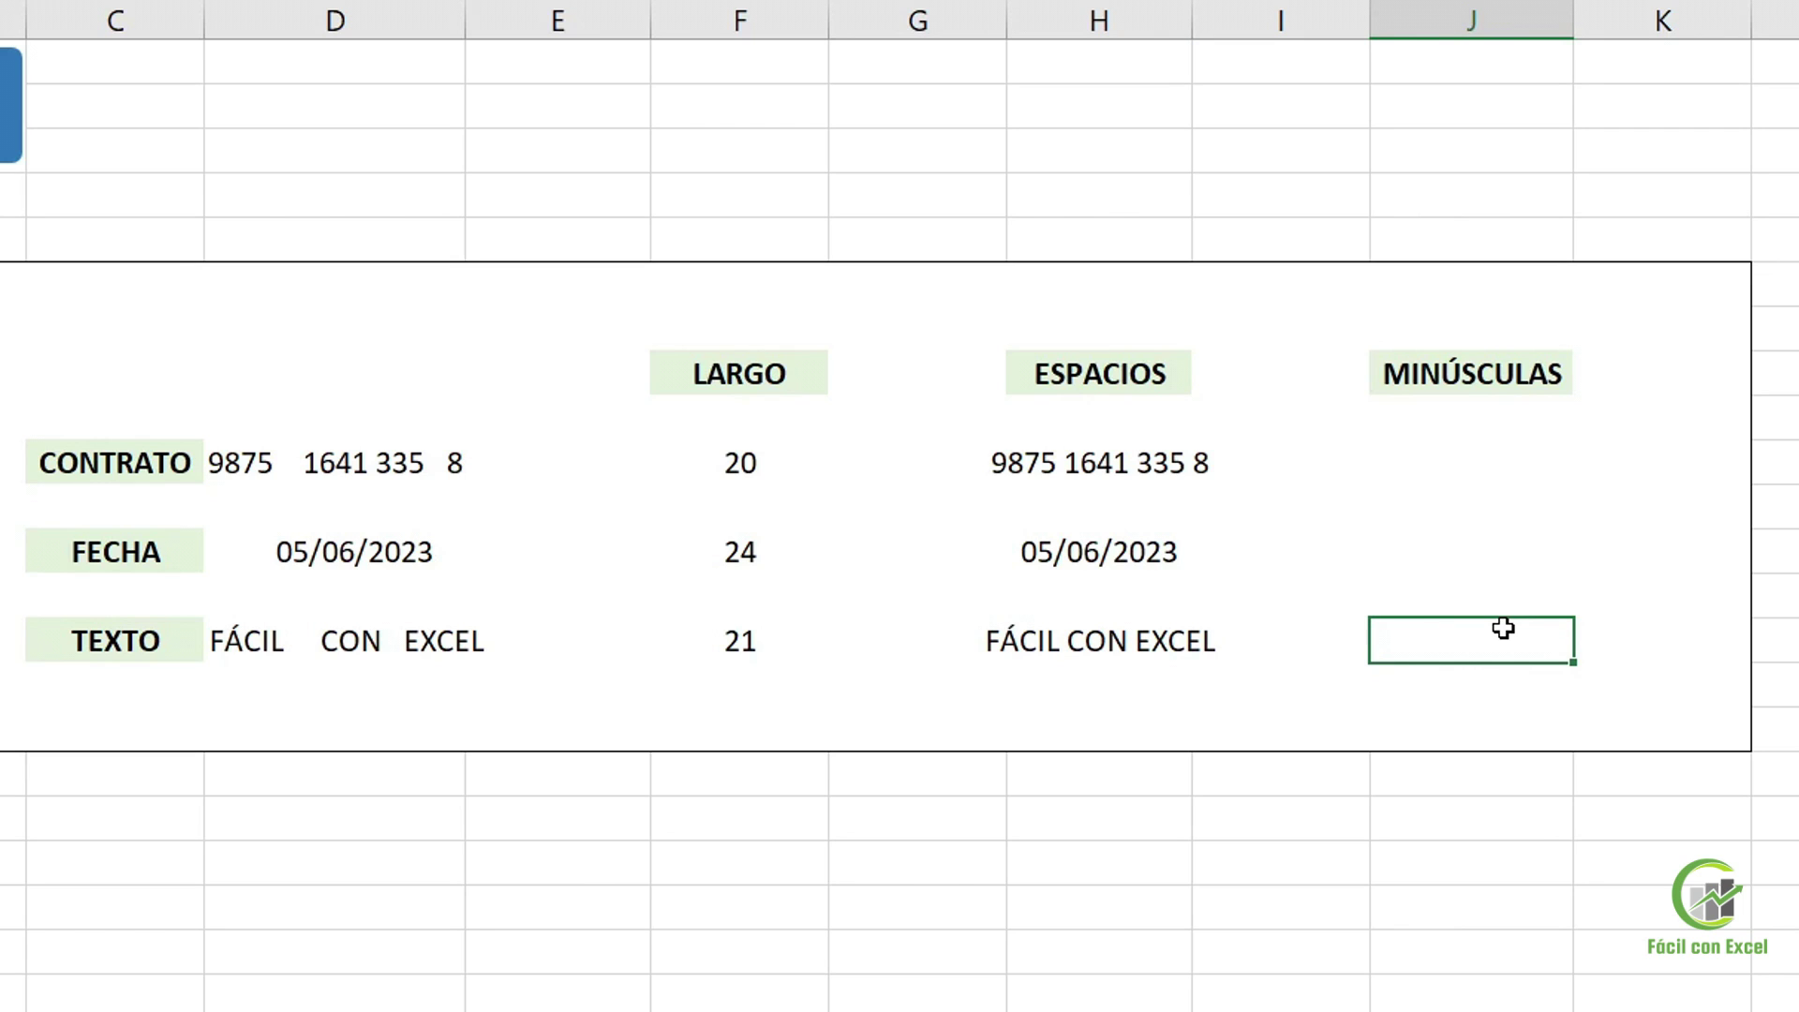
pyautogui.write('=minus')
pyautogui.press('Tab')
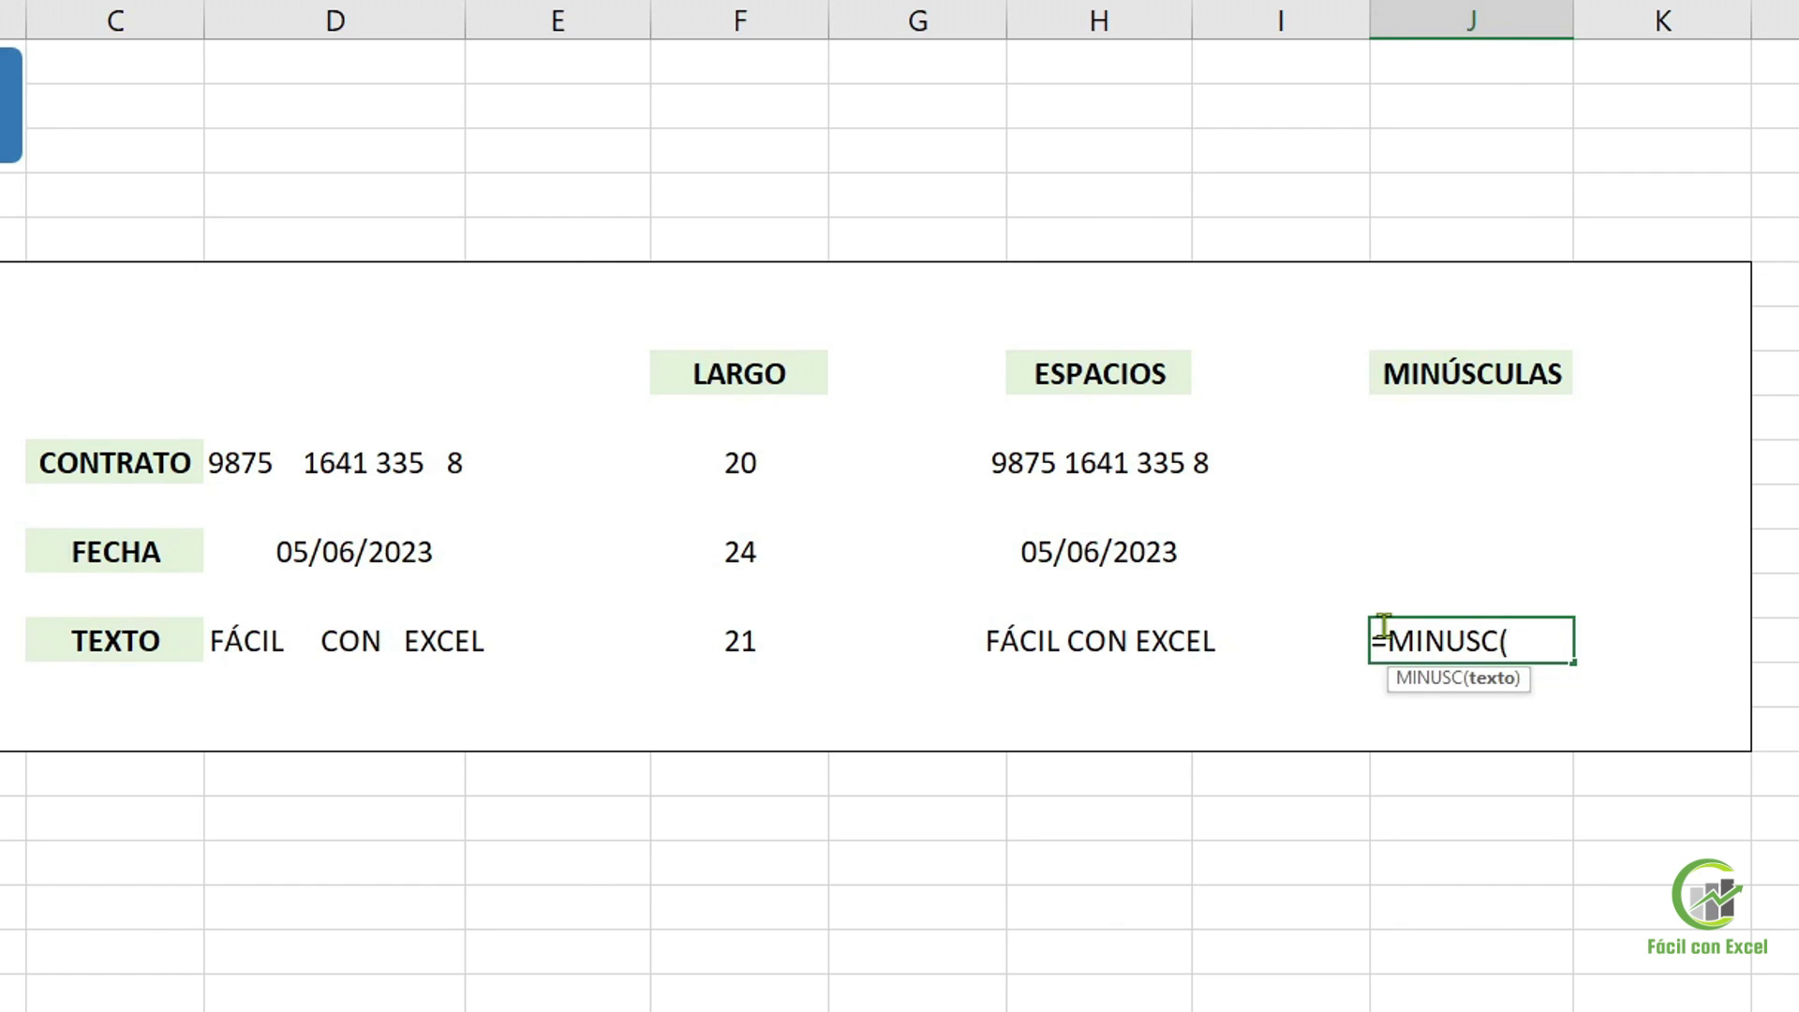
pyautogui.click(1160, 654)
pyautogui.press('Return')
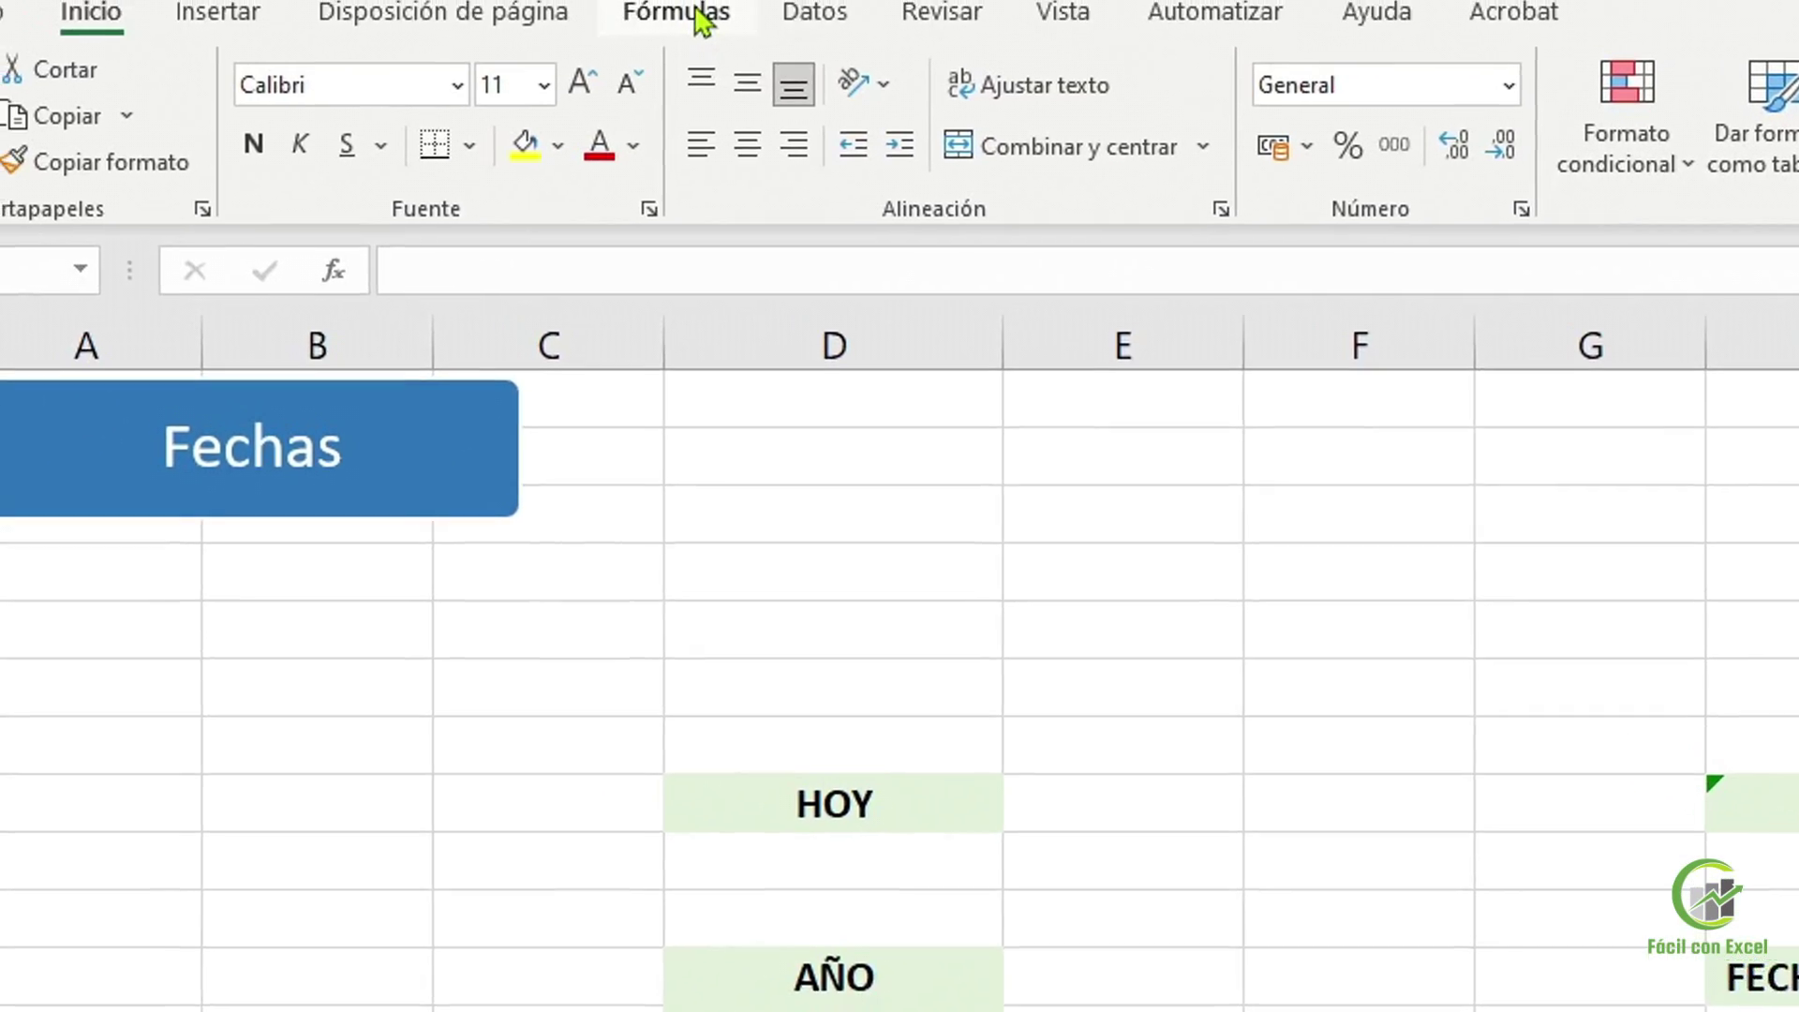
# Show the list of date and time functions, and enter today's date in E60 with the formula =HOY()
pyautogui.click(683, 12)
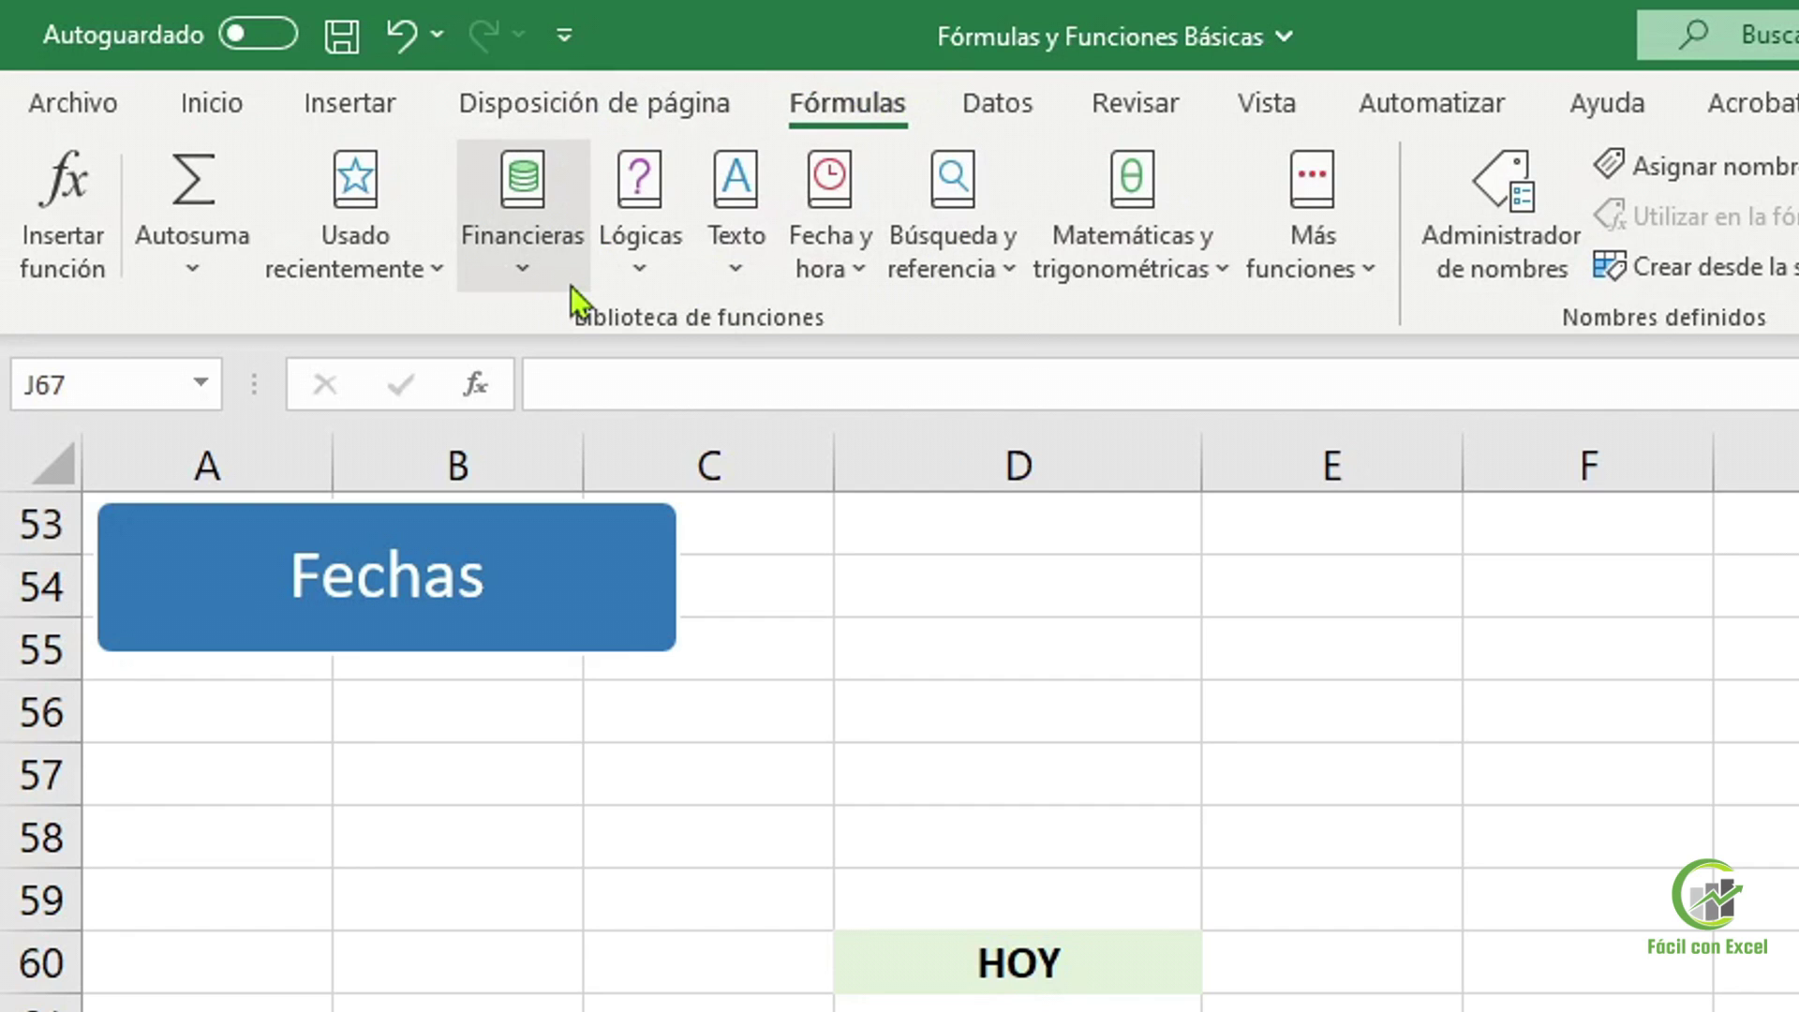
pyautogui.click(832, 257)
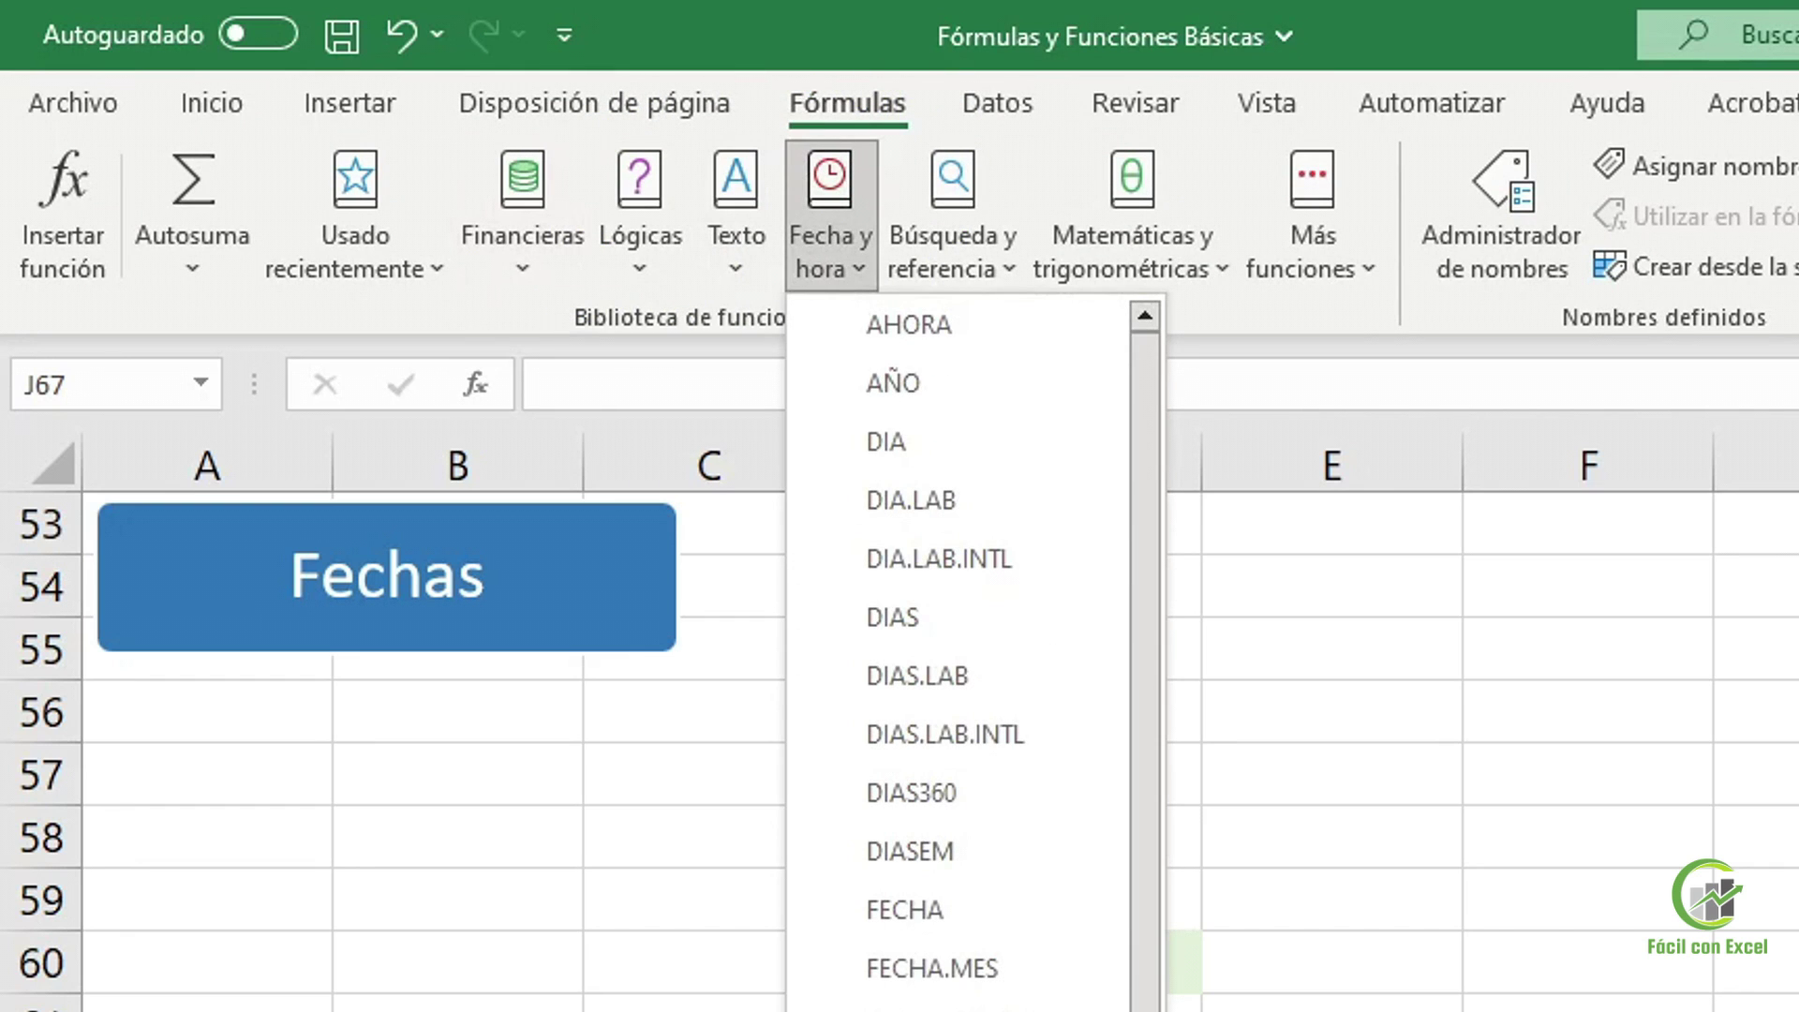
pyautogui.click(1360, 909)
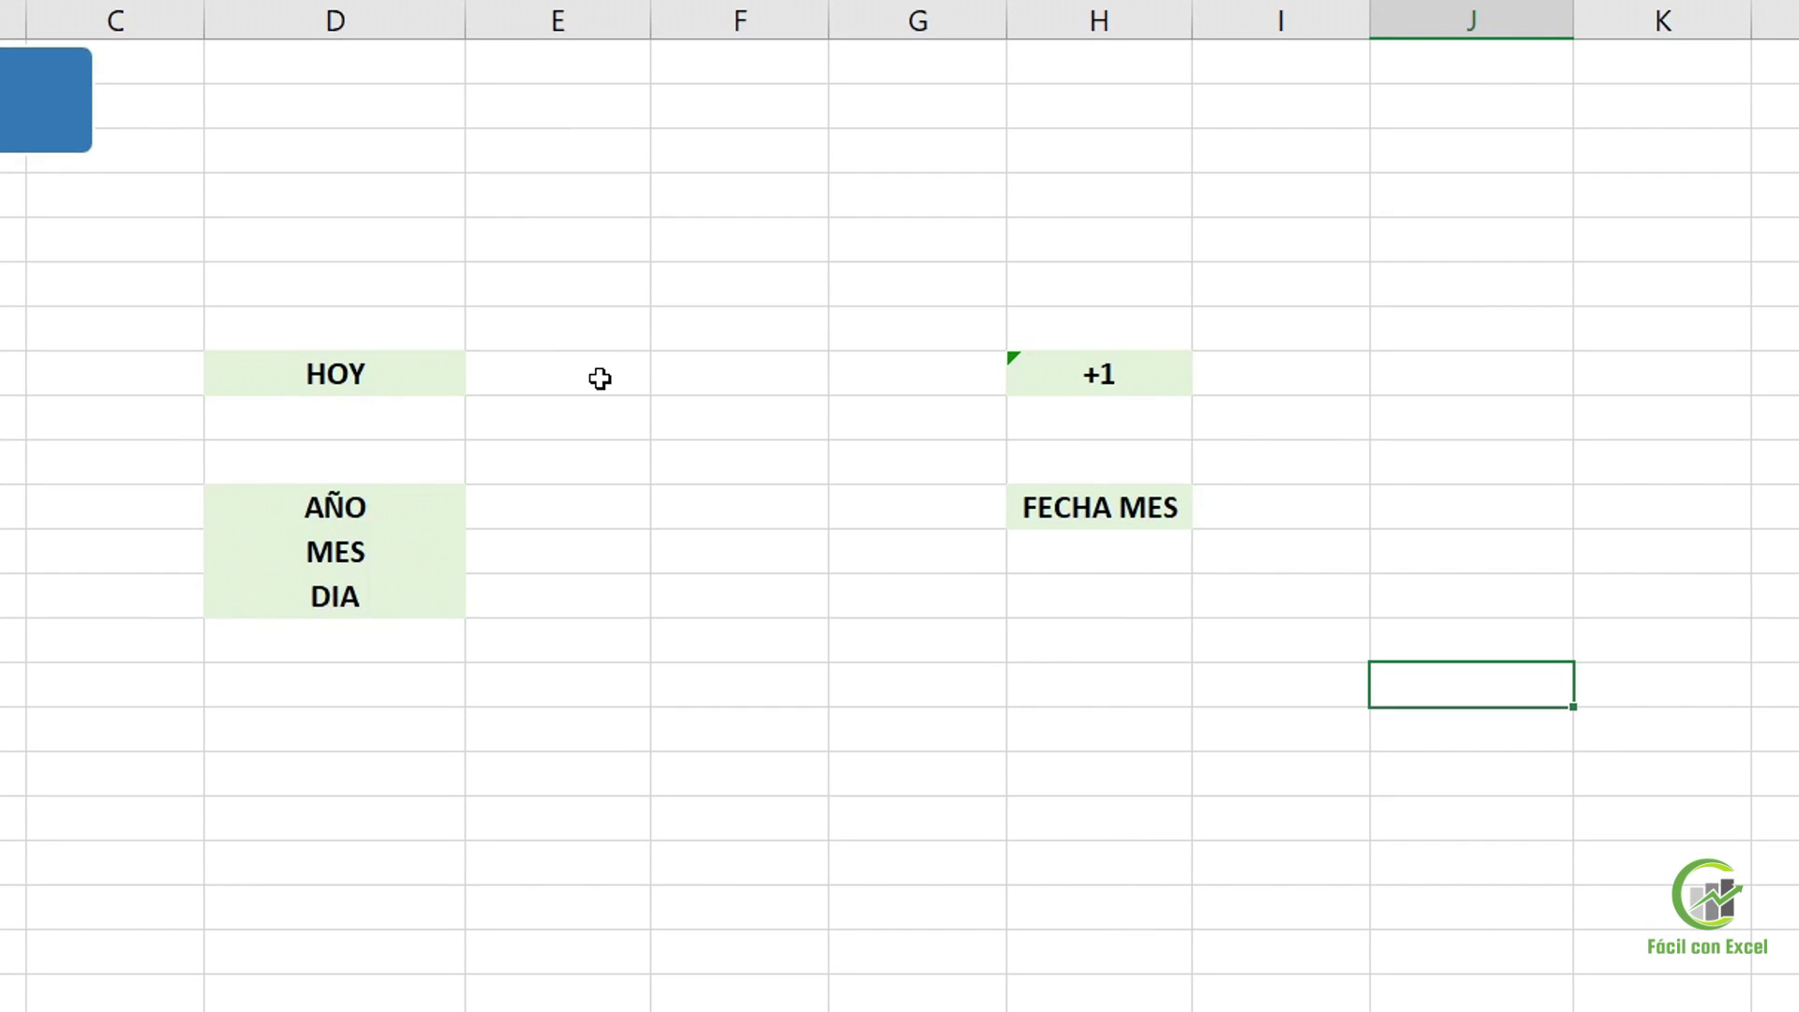
pyautogui.click(595, 372)
pyautogui.write('=')
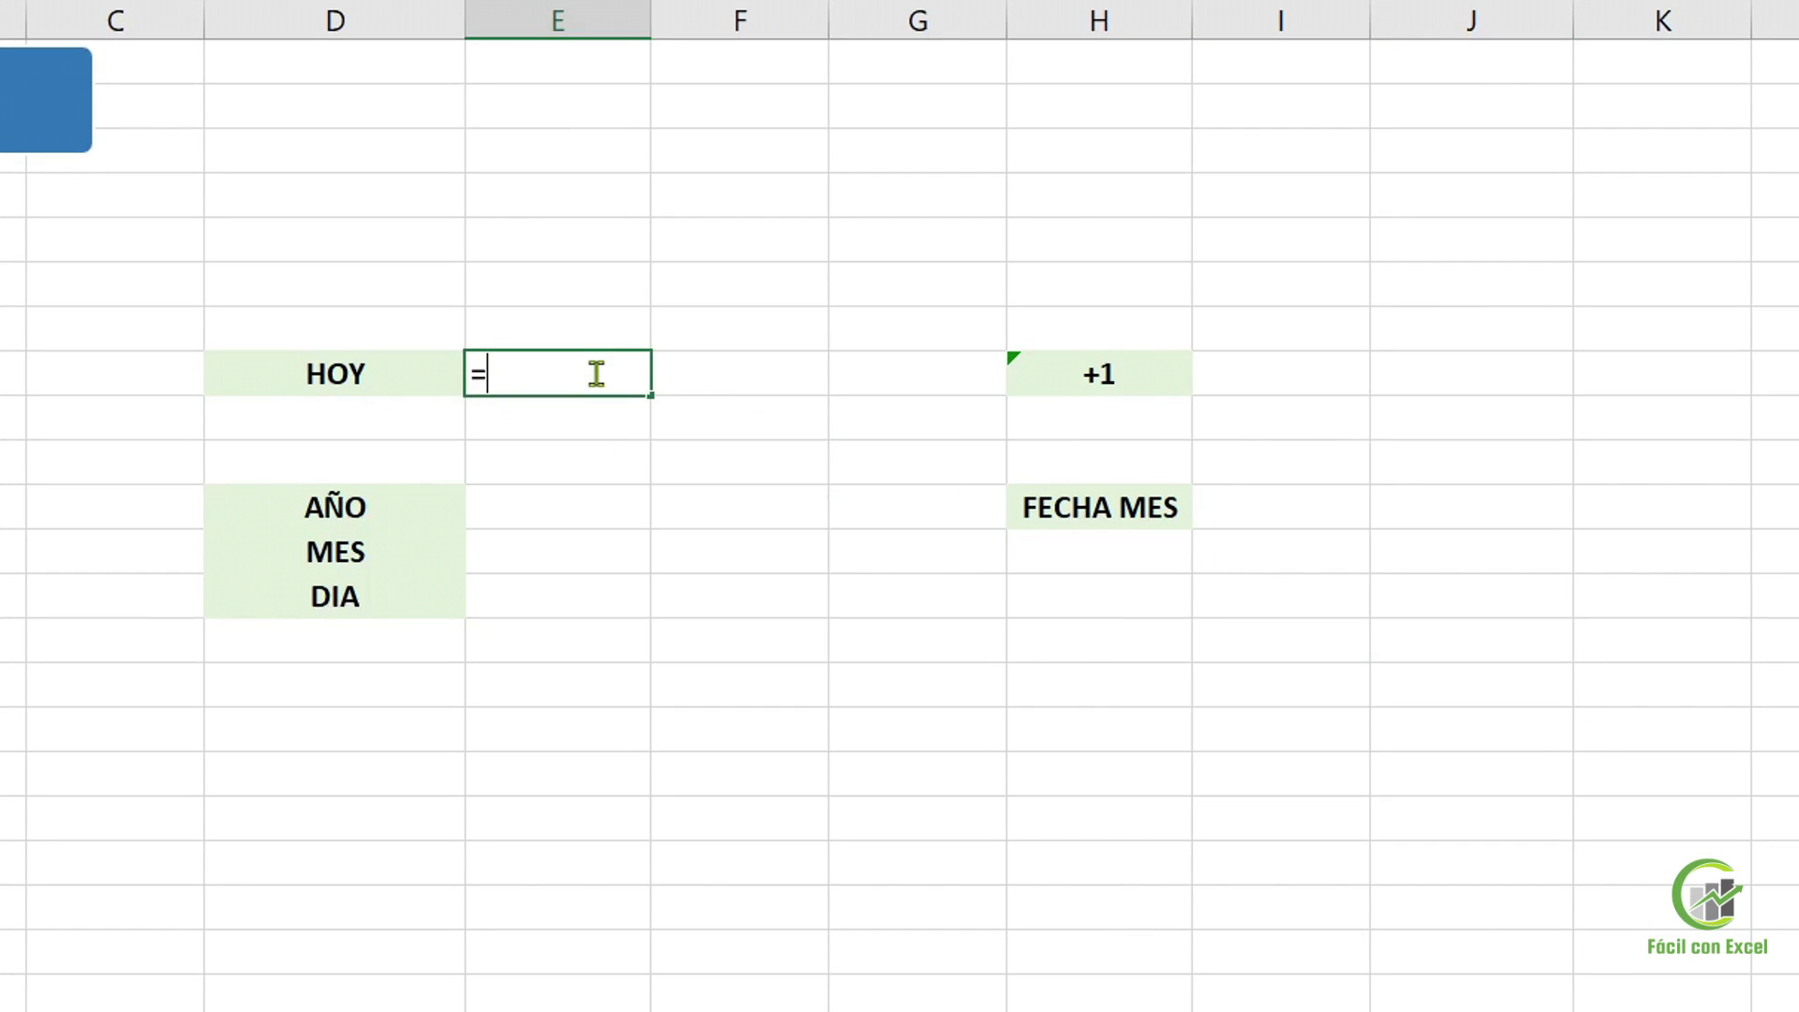
pyautogui.write('hoy')
pyautogui.press('Tab')
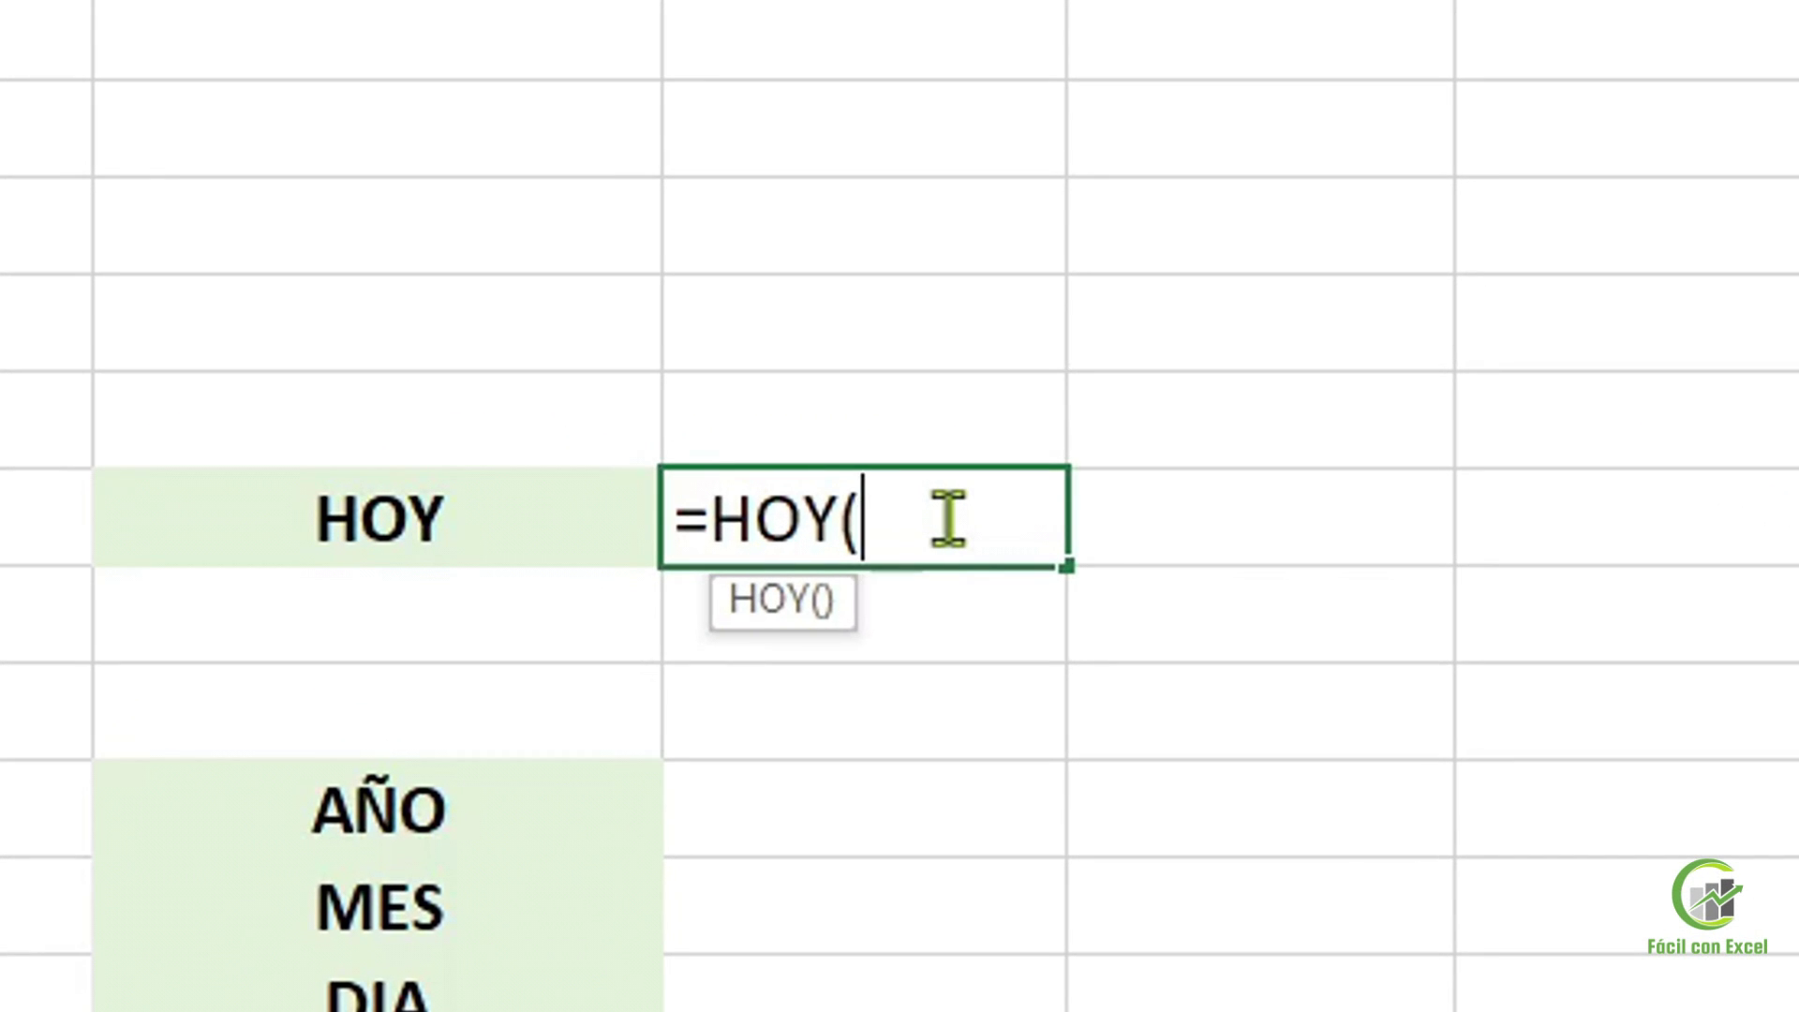
pyautogui.write(')')
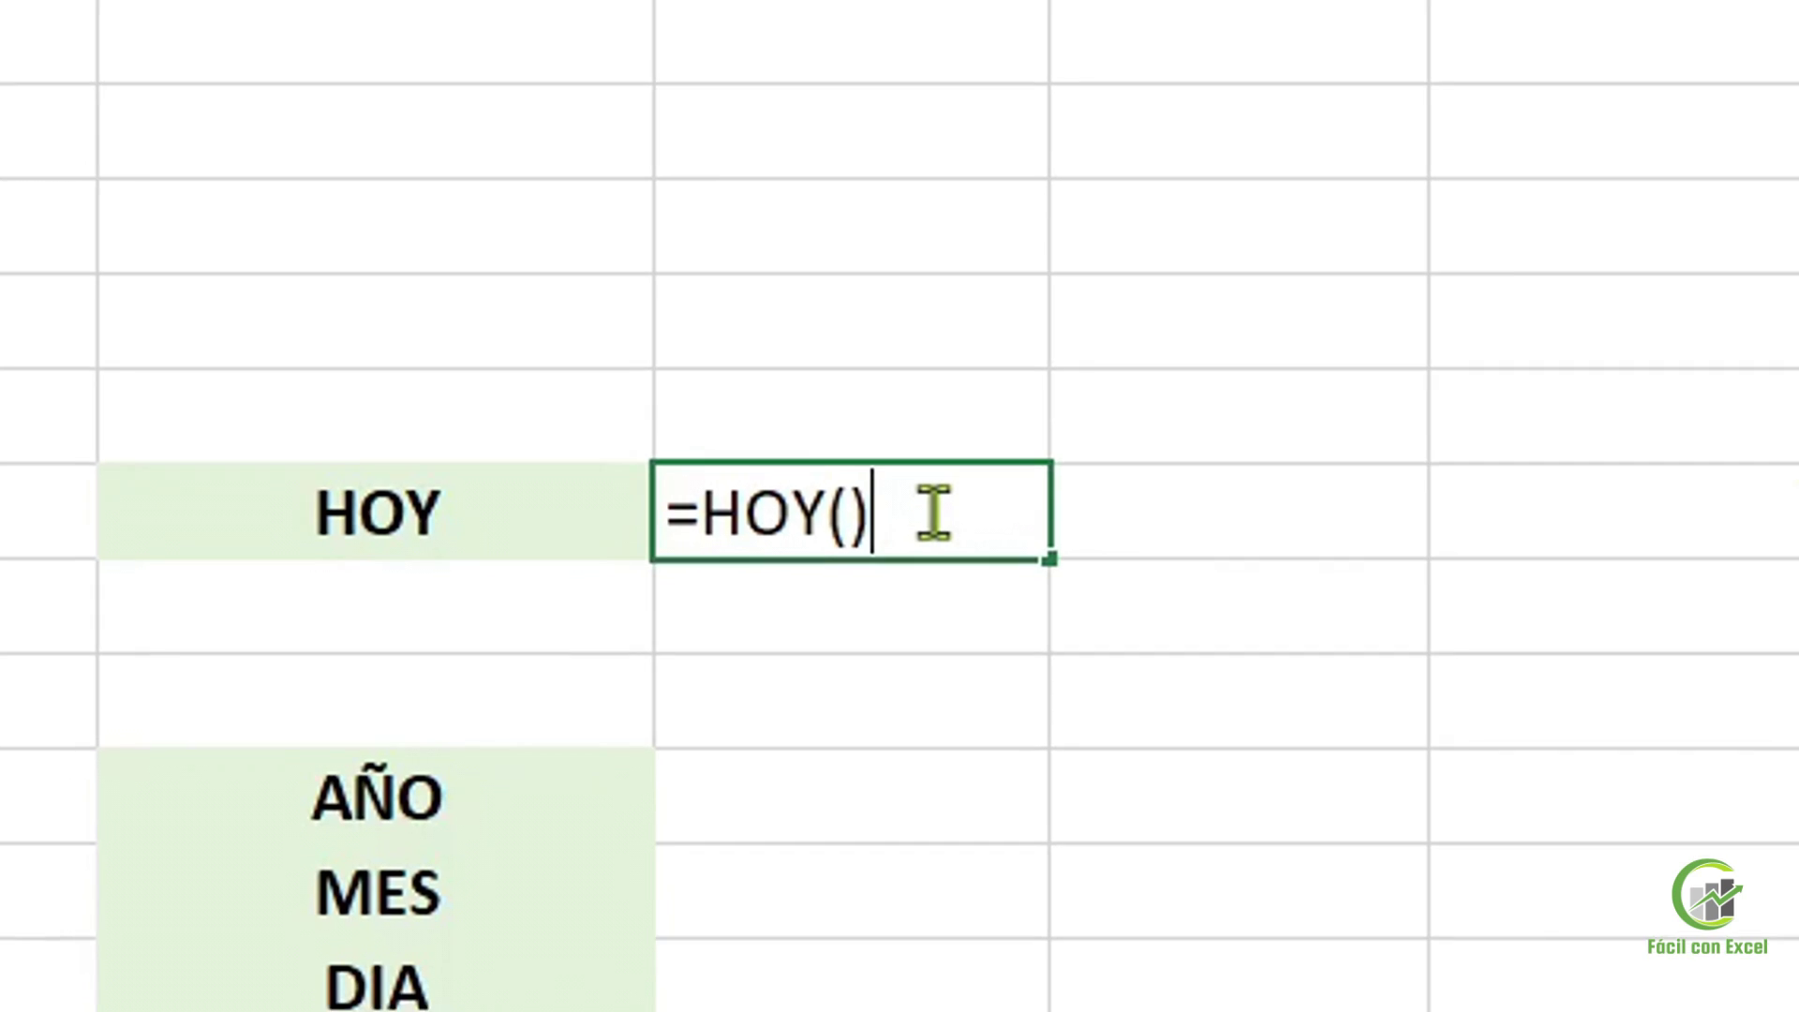
pyautogui.press('Return')
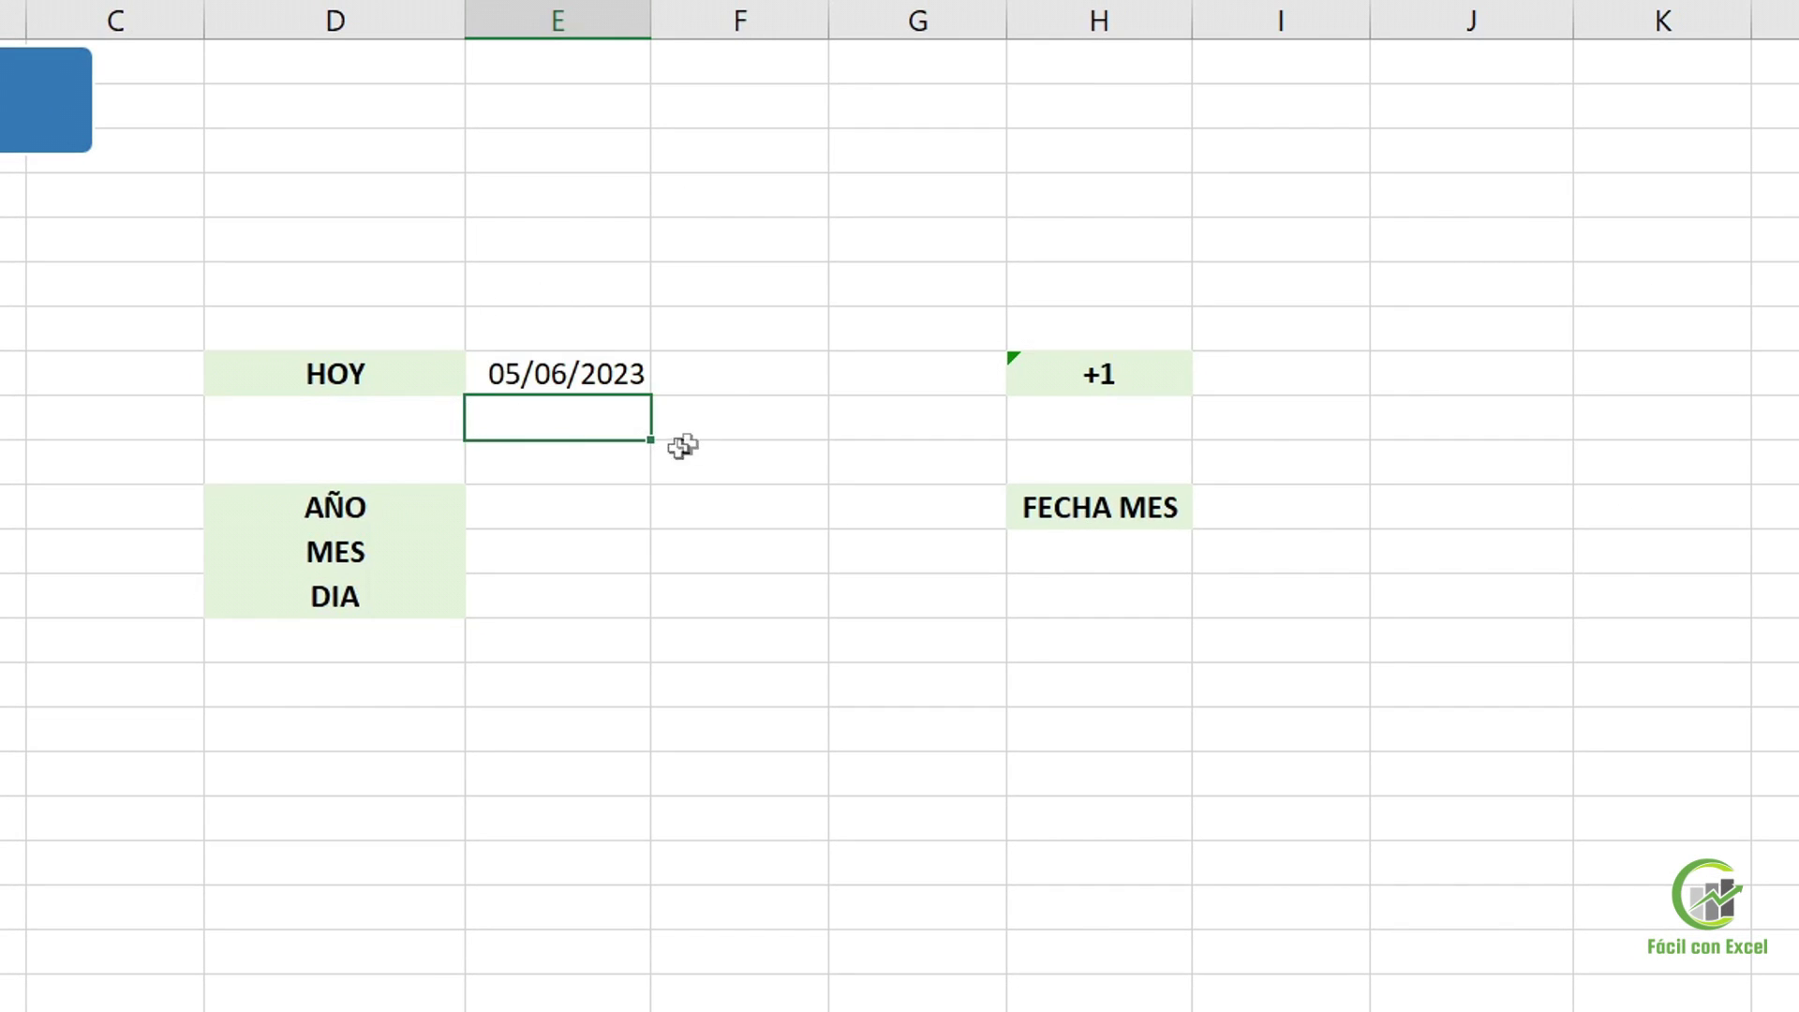
# Extract the year, month and day of the date in E60 into E63:E65 with the AÑO, MES and DIA functions
pyautogui.click(618, 502)
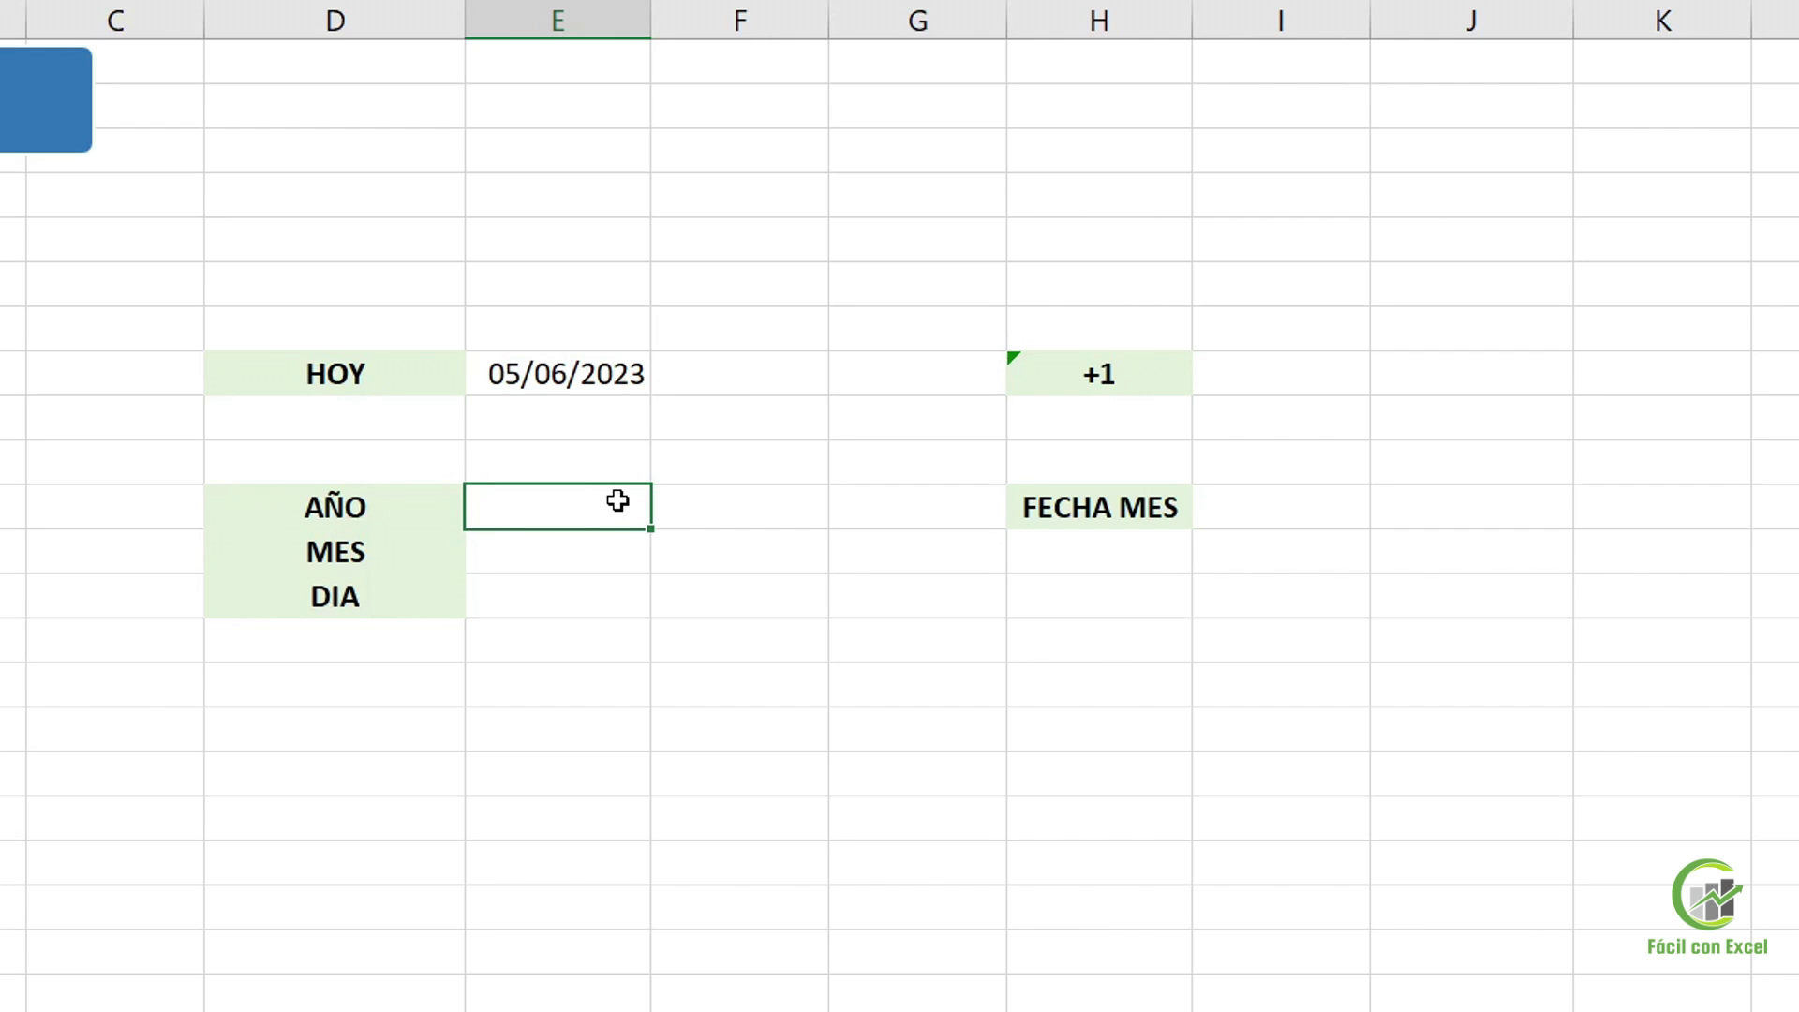
pyautogui.write('=')
pyautogui.write('año')
pyautogui.press('Tab')
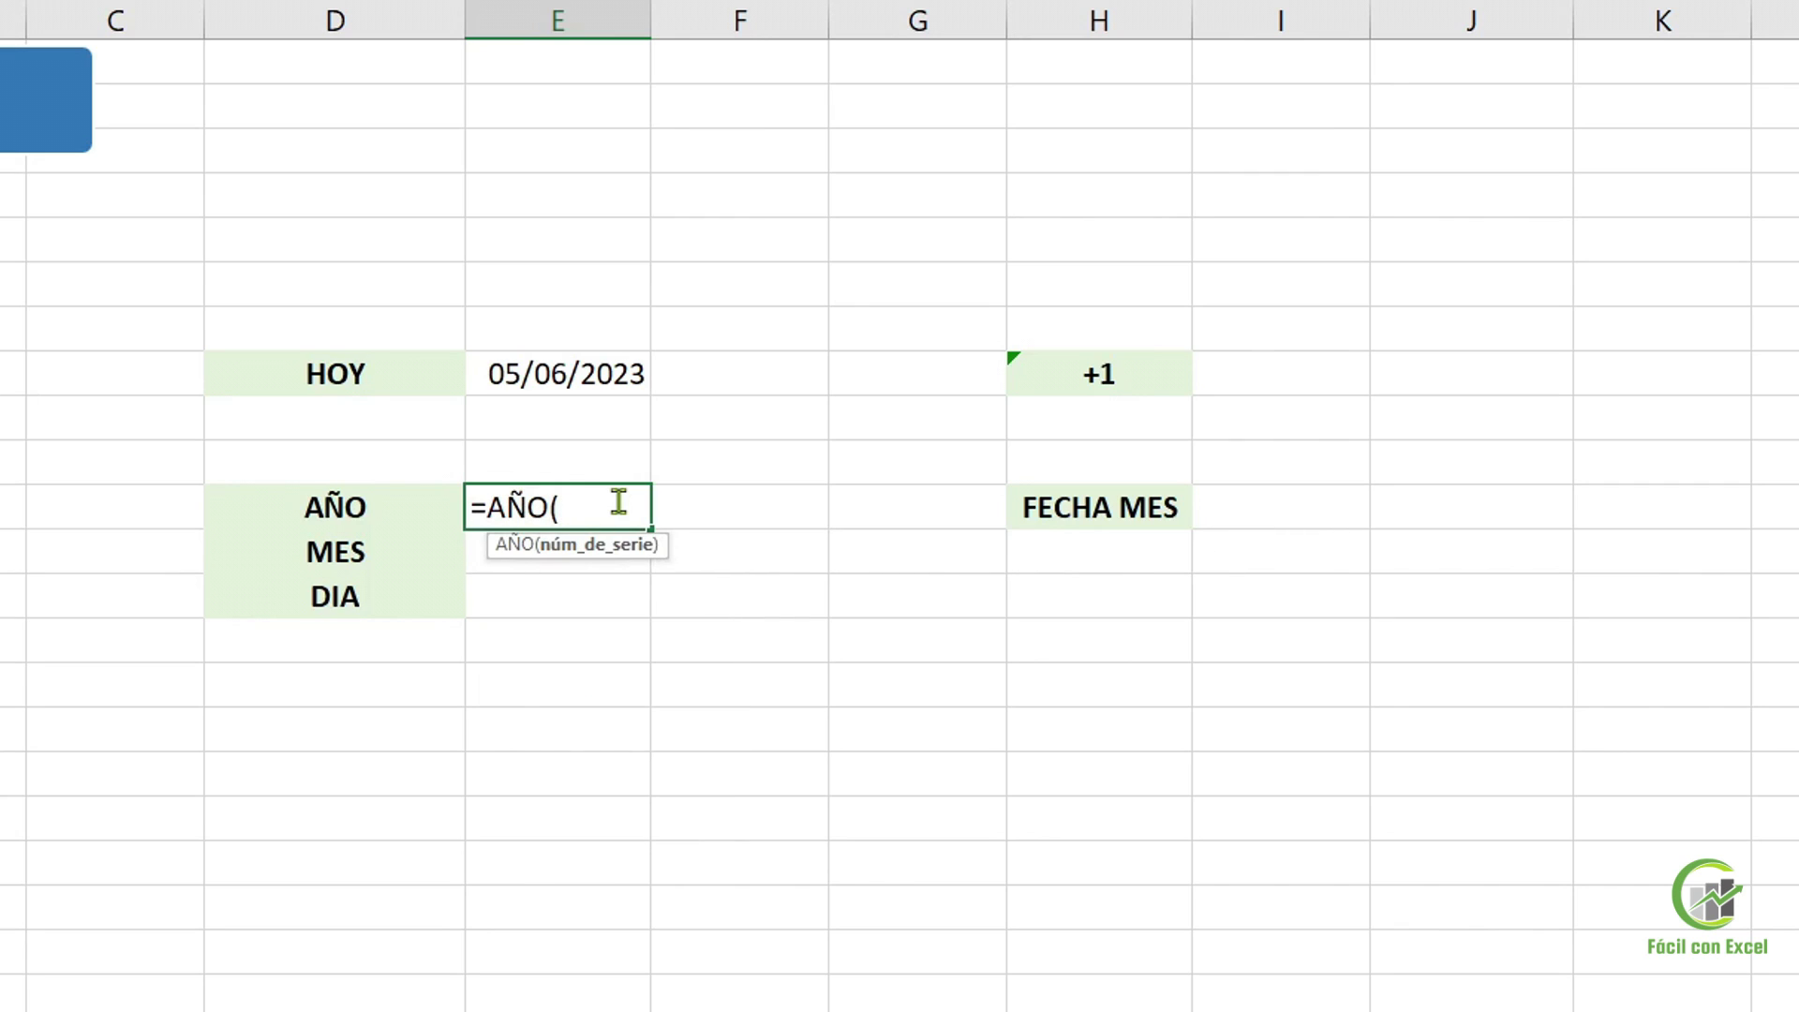
pyautogui.click(586, 373)
pyautogui.press('Return')
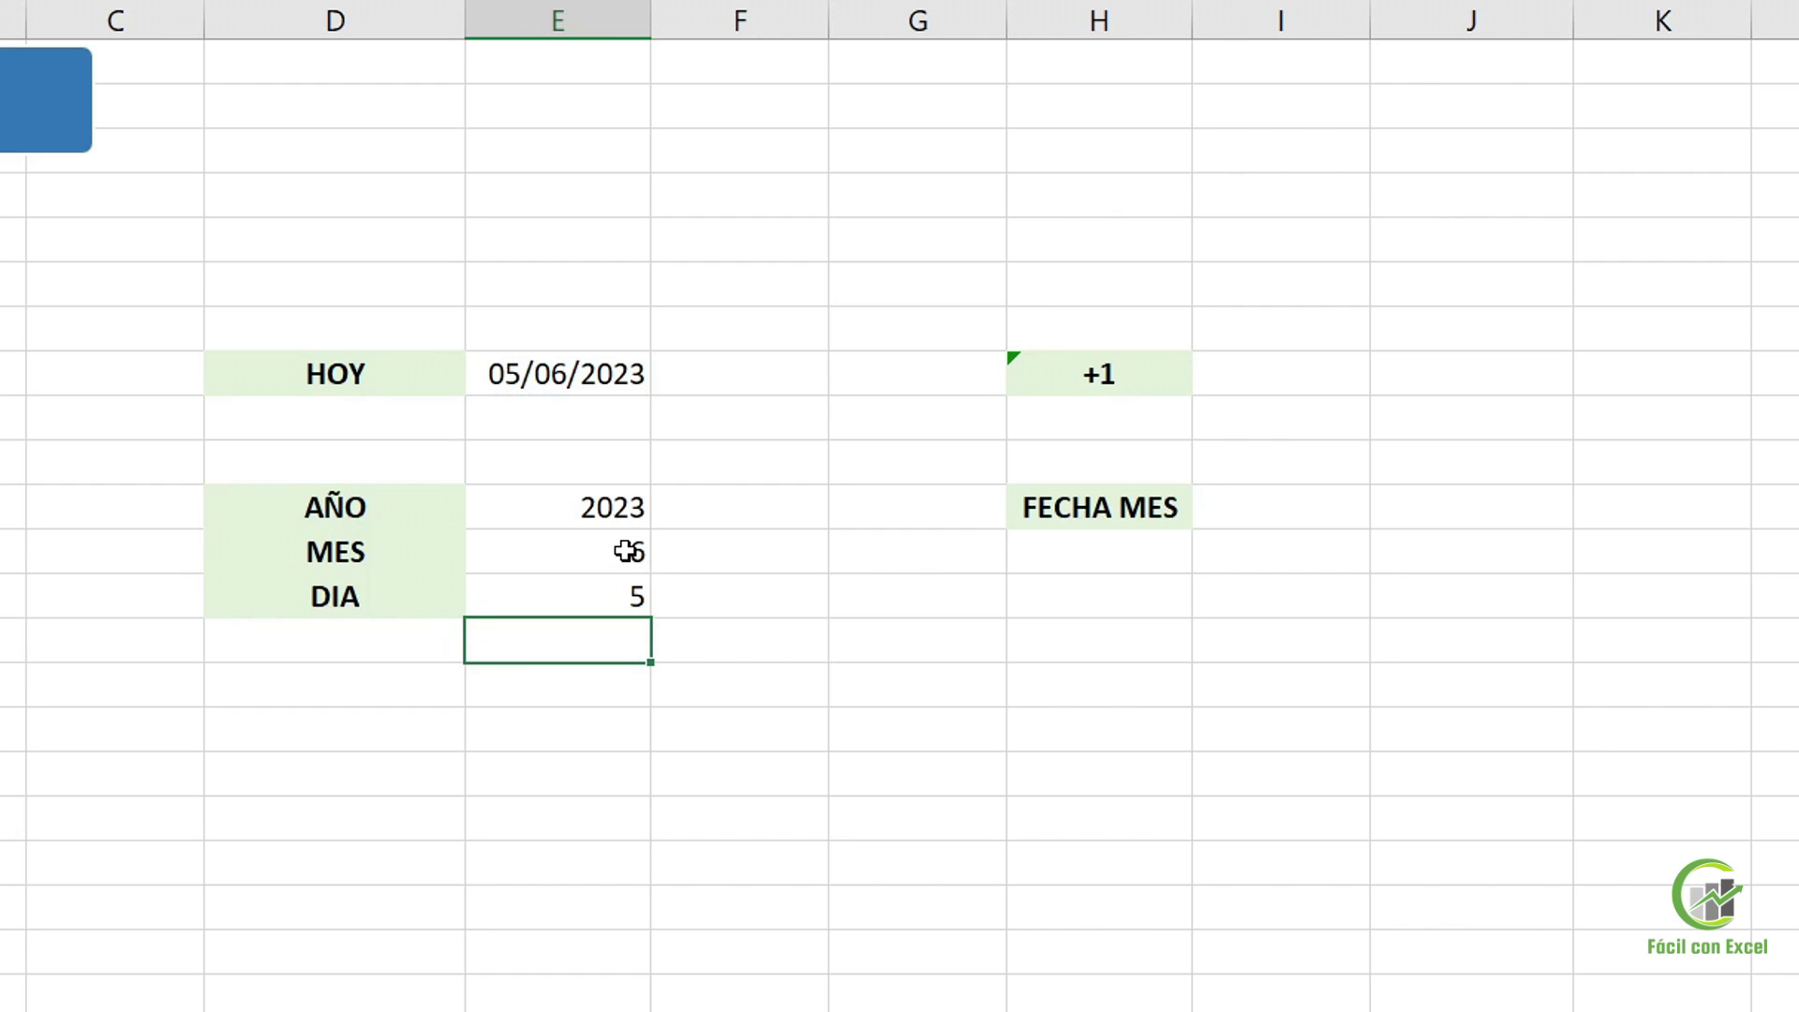
# Inspect the formulas in the MES and DIA cells, E64 and E65, without changing them
pyautogui.click(623, 551)
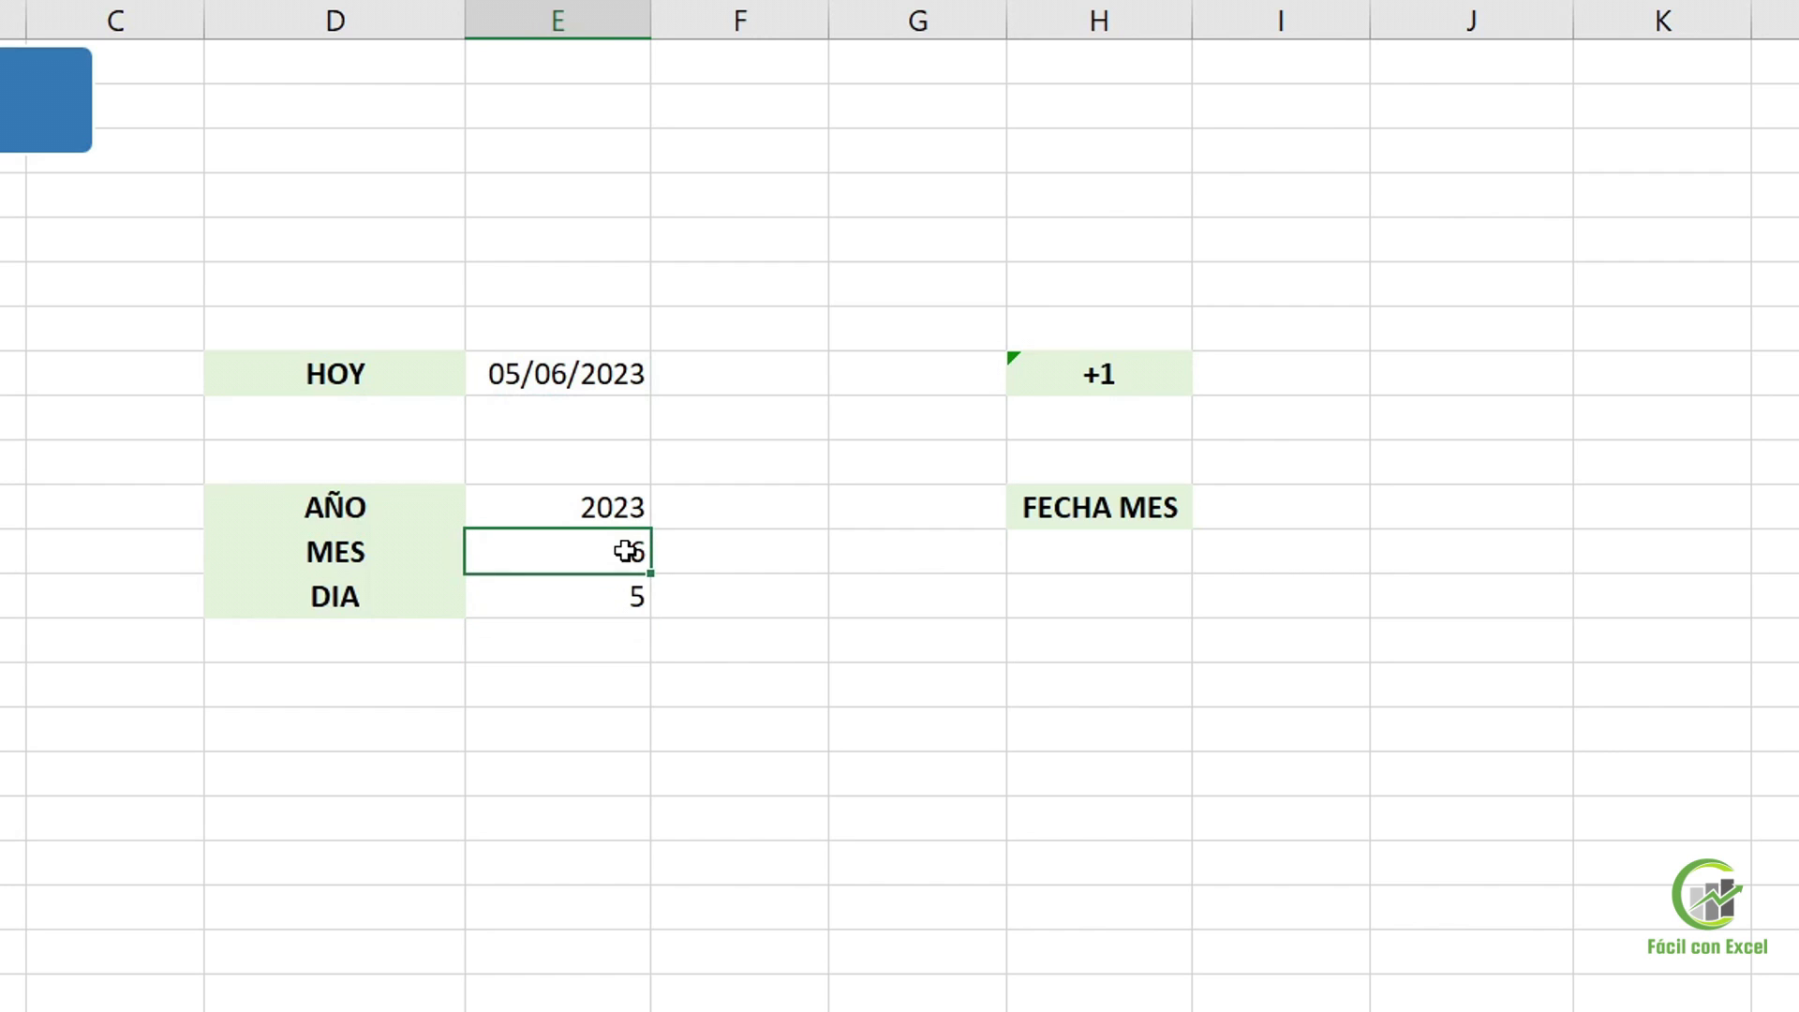
pyautogui.press('F2')
pyautogui.press('Escape')
pyautogui.click(634, 596)
pyautogui.press('F2')
pyautogui.press('Escape')
# In I60, beside the +1 label, add one day to the HOY date with the formula =E60+1
pyautogui.click(1311, 361)
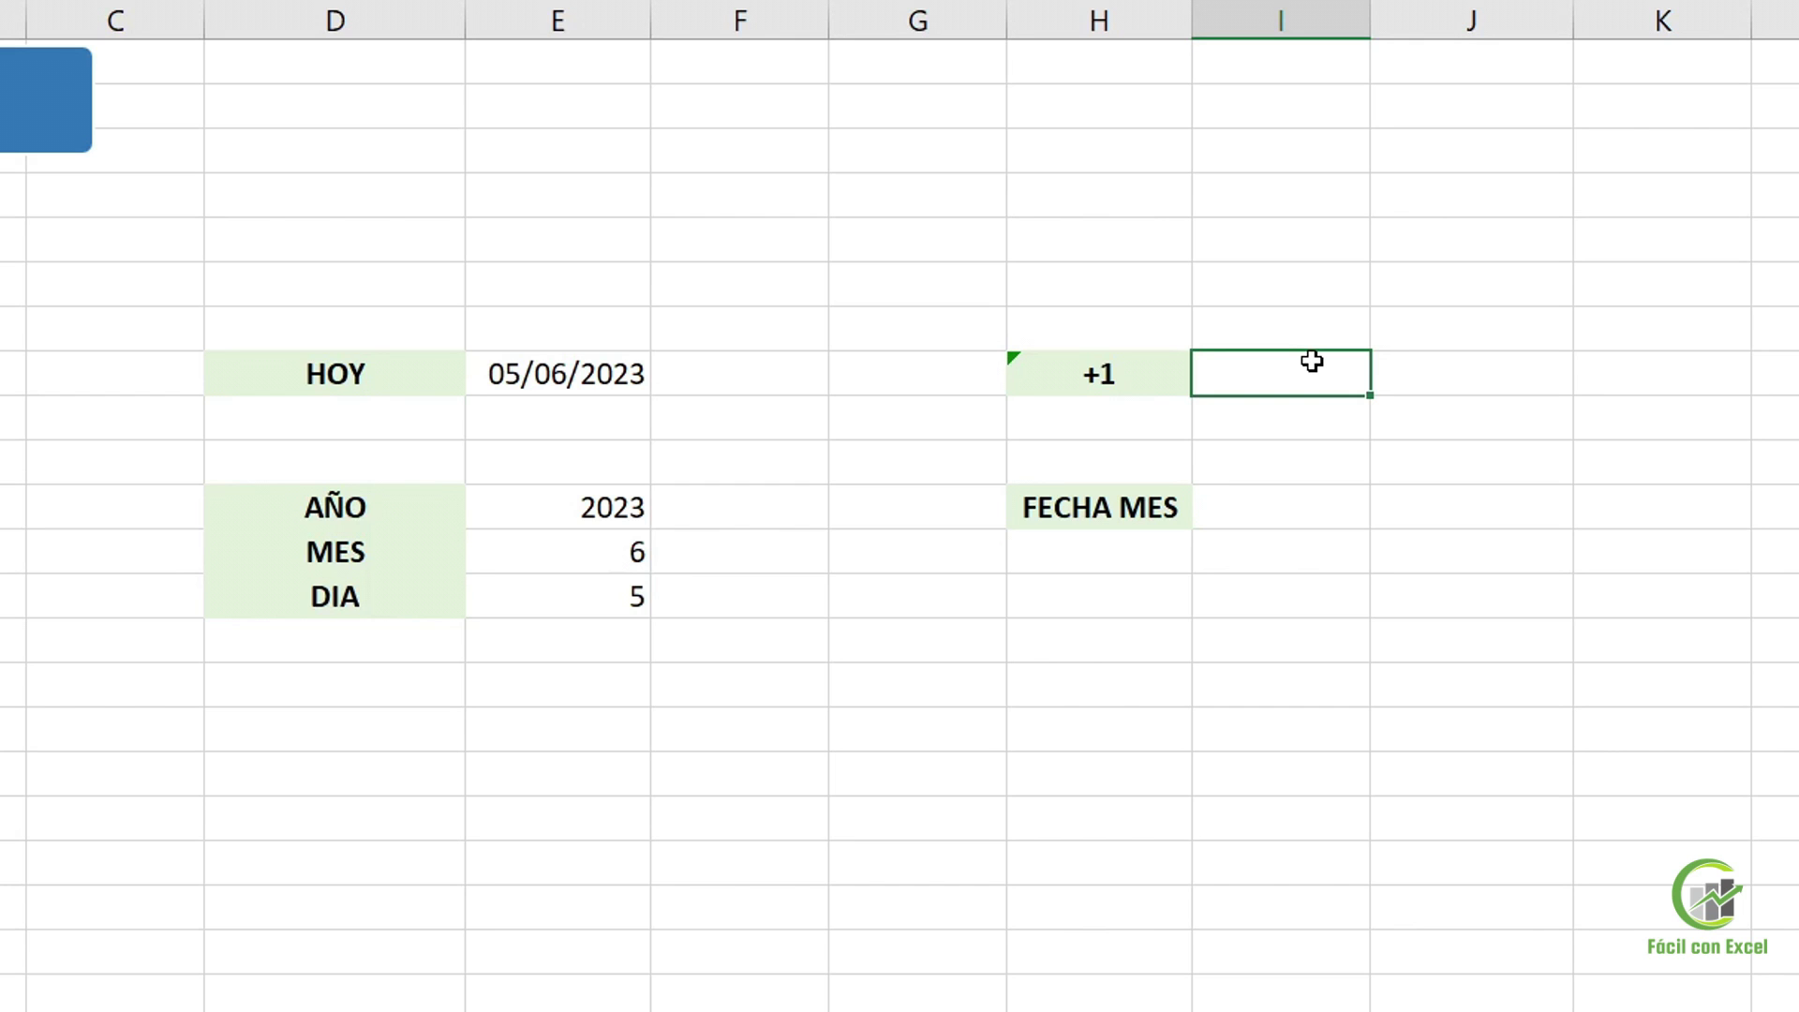
pyautogui.write('=')
pyautogui.click(610, 368)
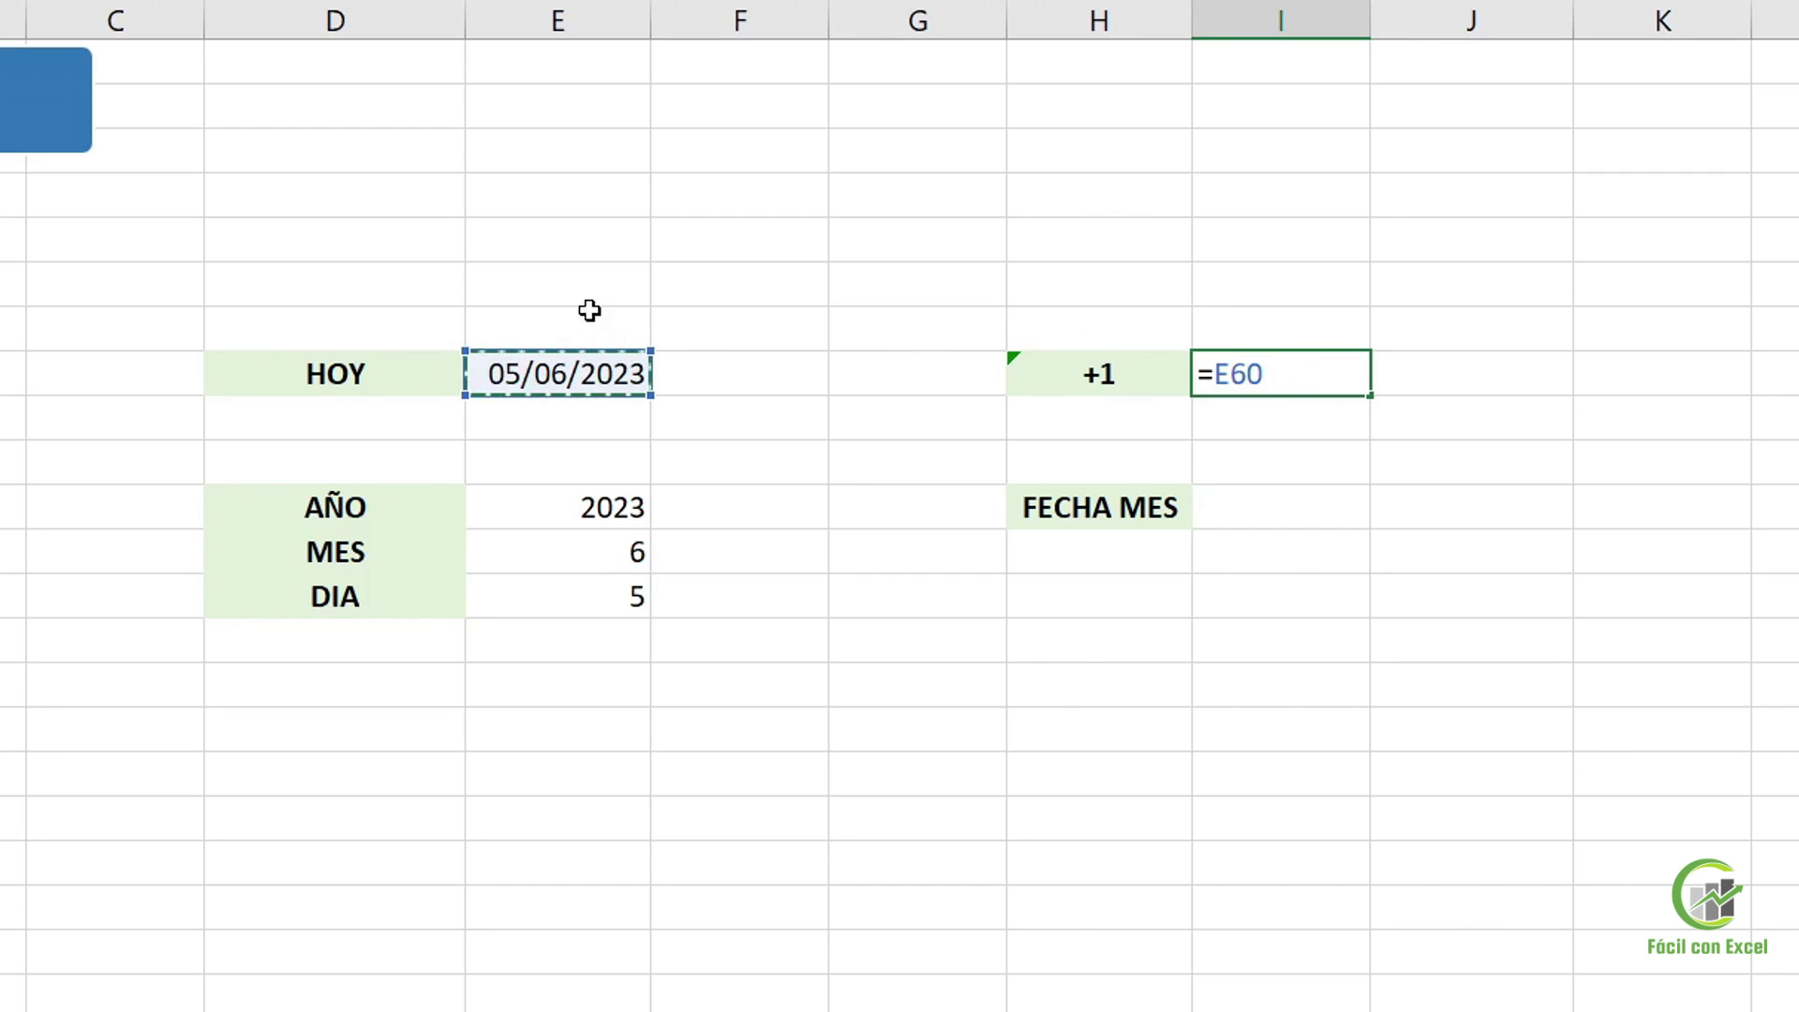
pyautogui.write('+1')
pyautogui.press('Return')
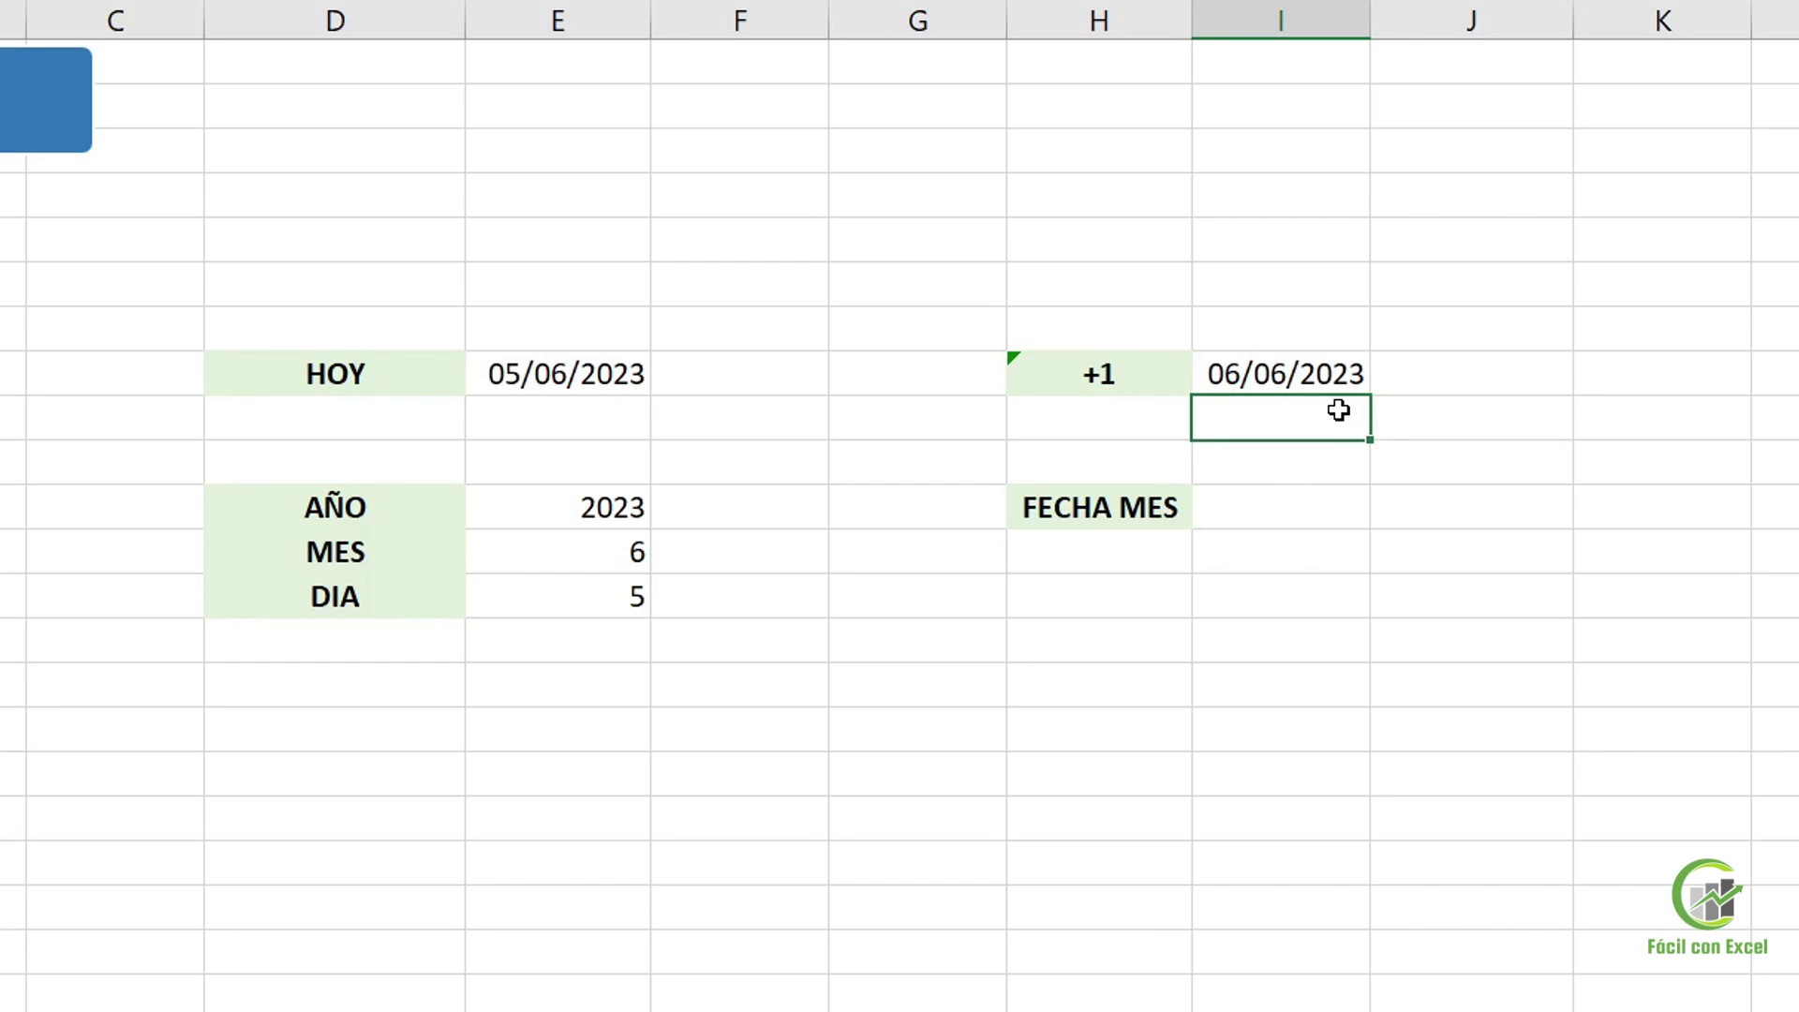
# In I63, beside FECHA MES, add six months to the HOY date with the formula =FECHA.MES(E60;6)
pyautogui.click(1321, 509)
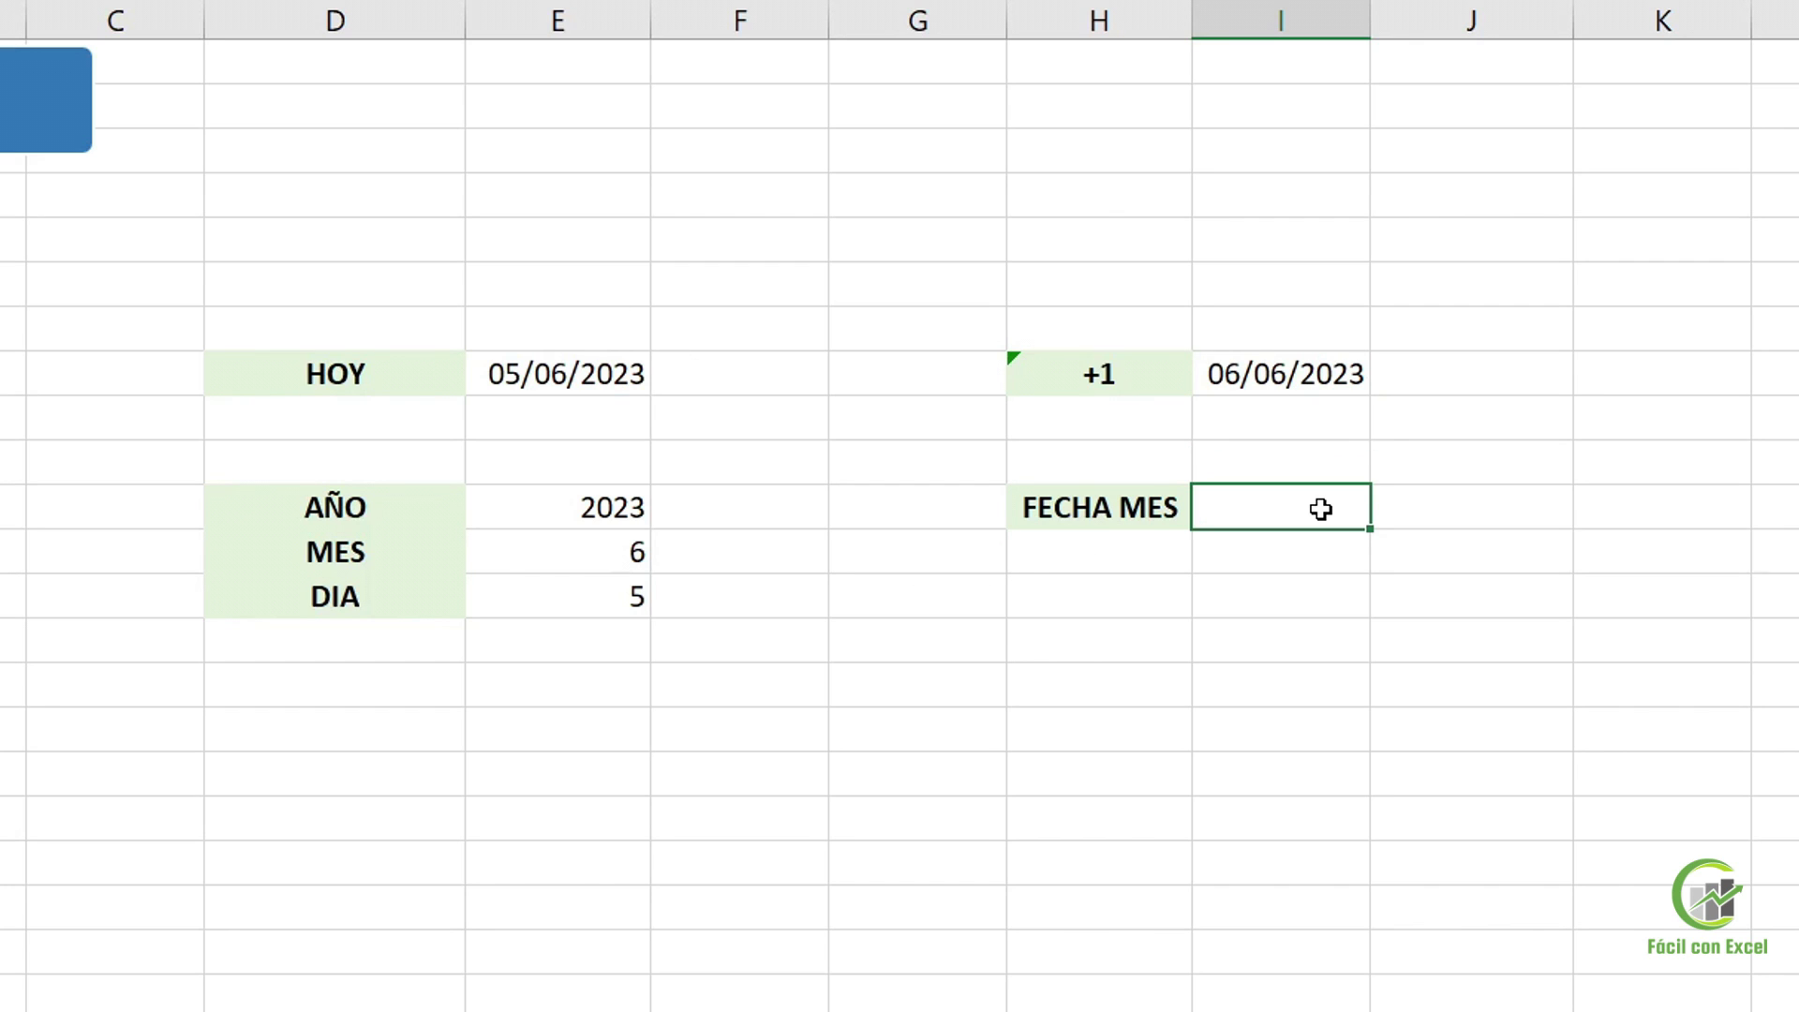
pyautogui.write('=fech')
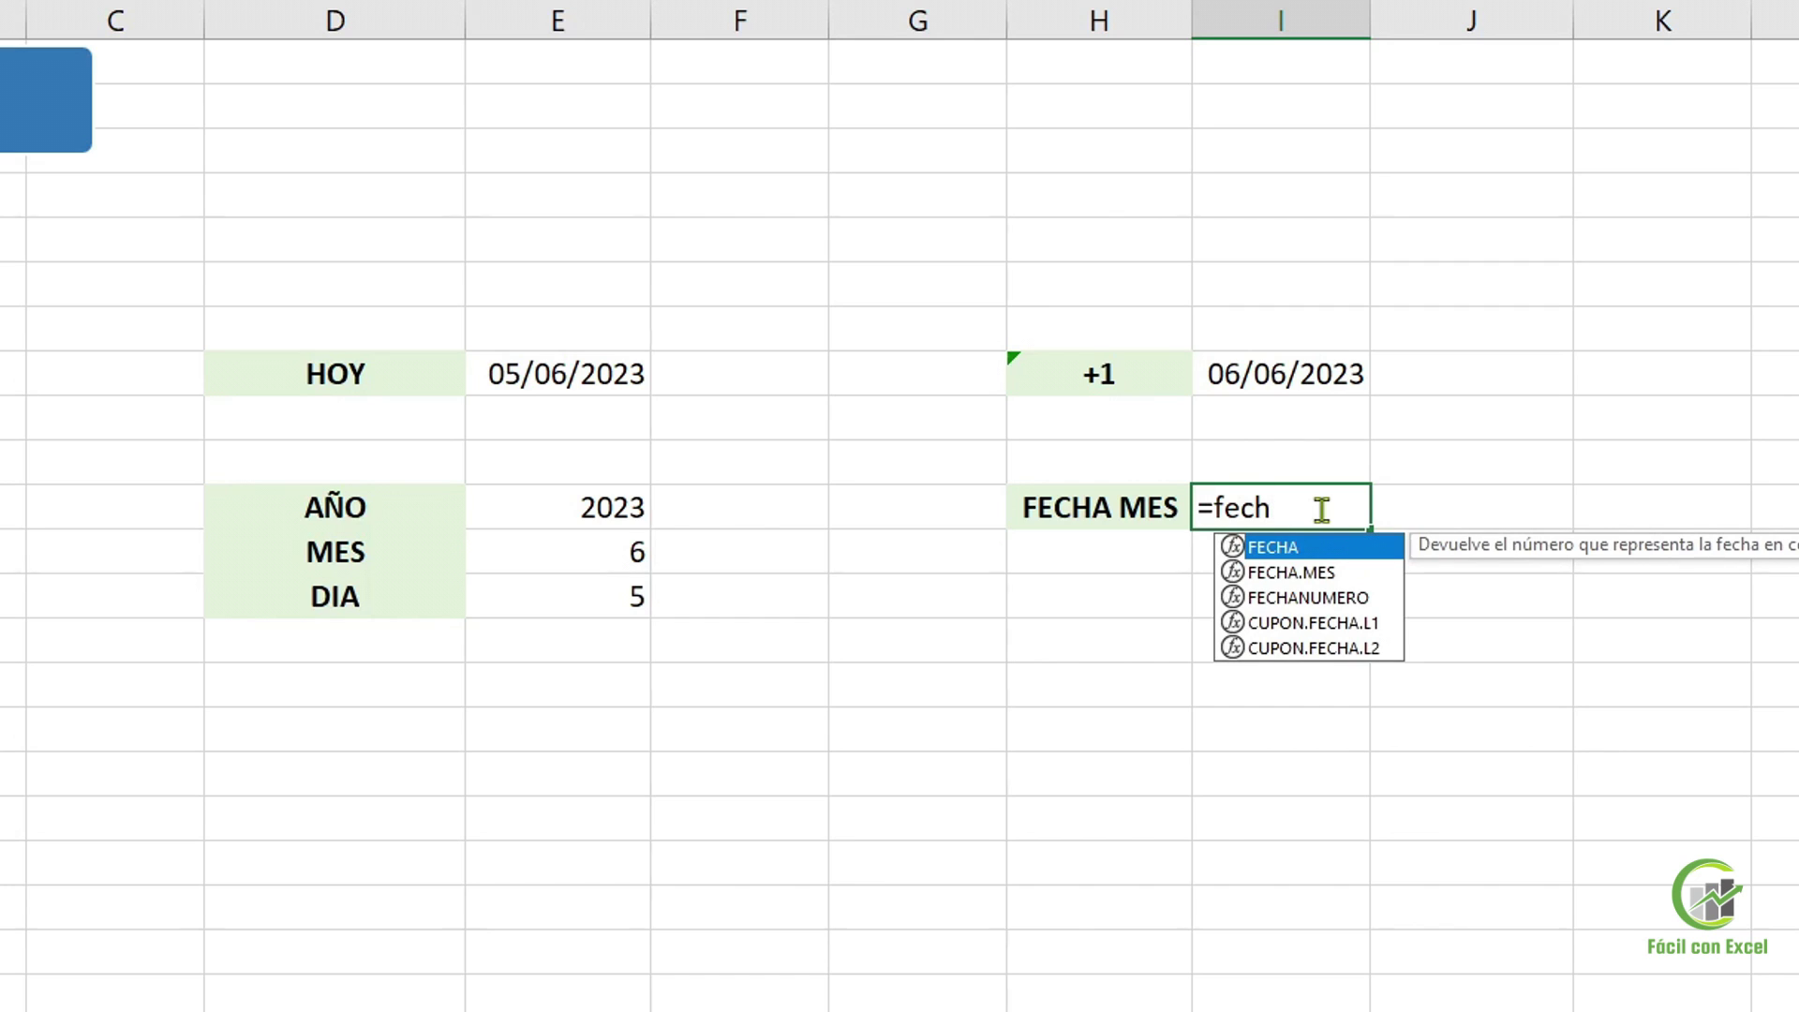
pyautogui.press('Down')
pyautogui.press('Tab')
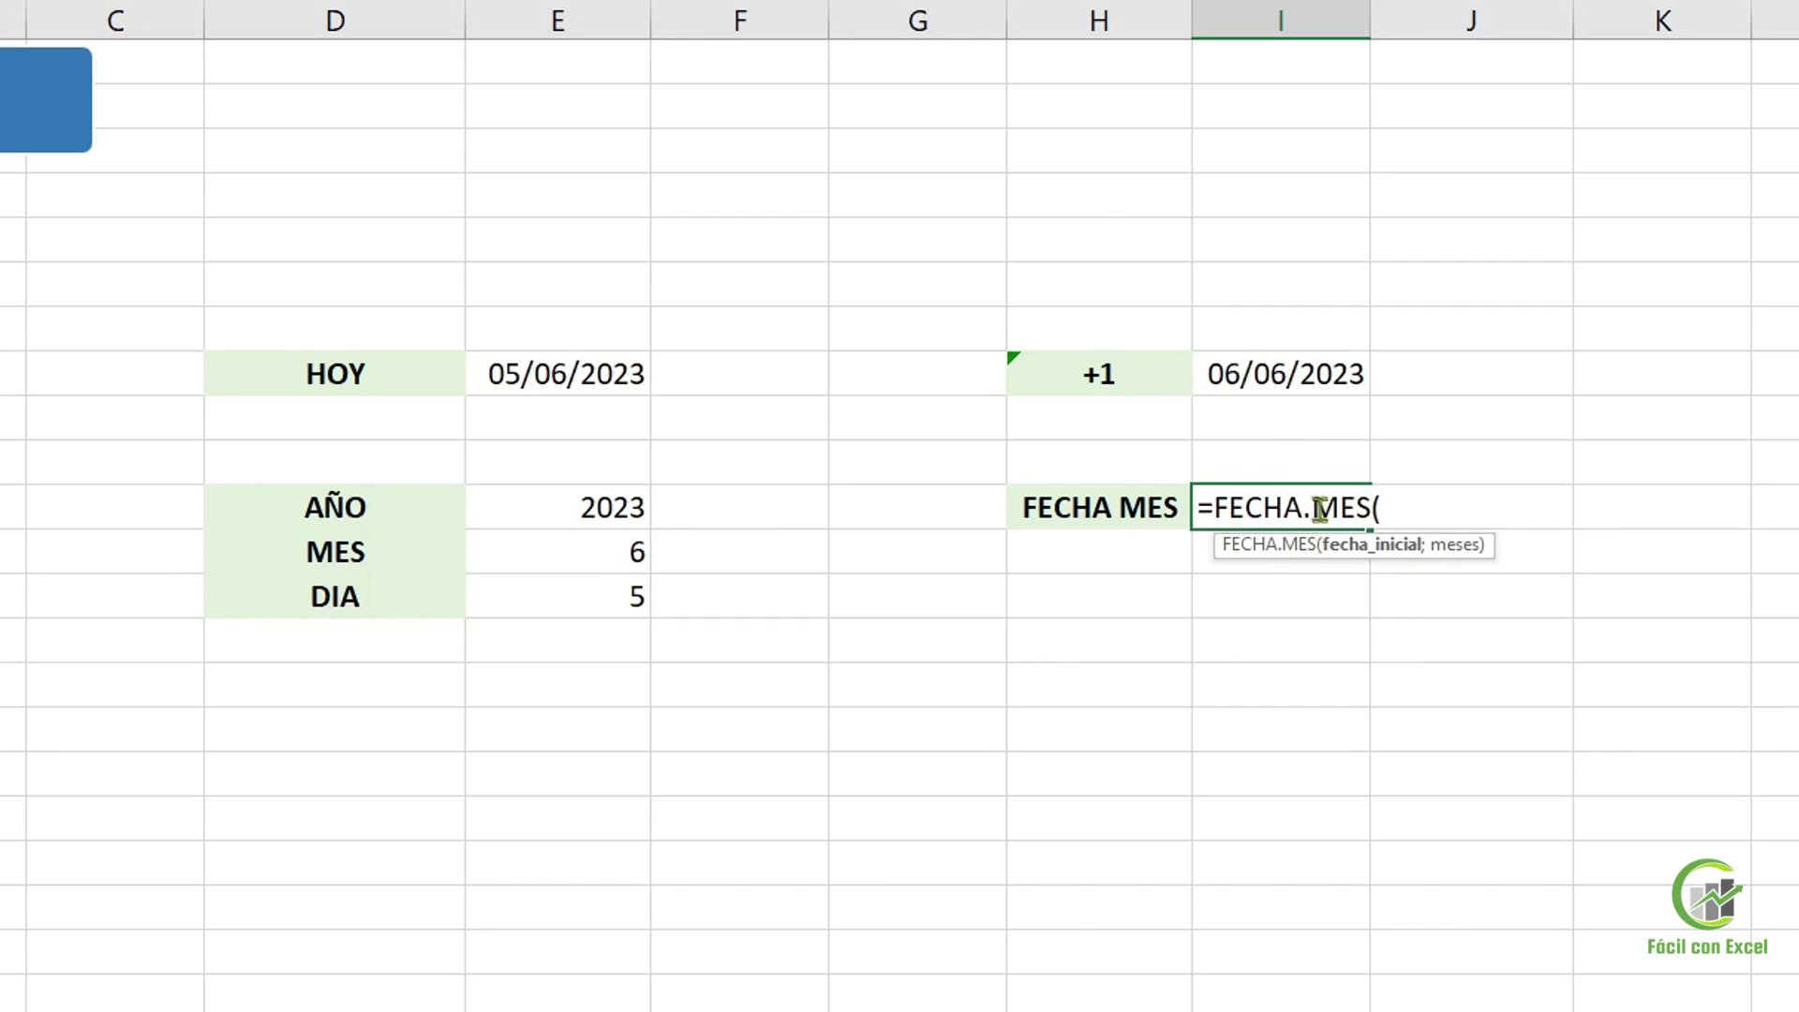
pyautogui.click(564, 377)
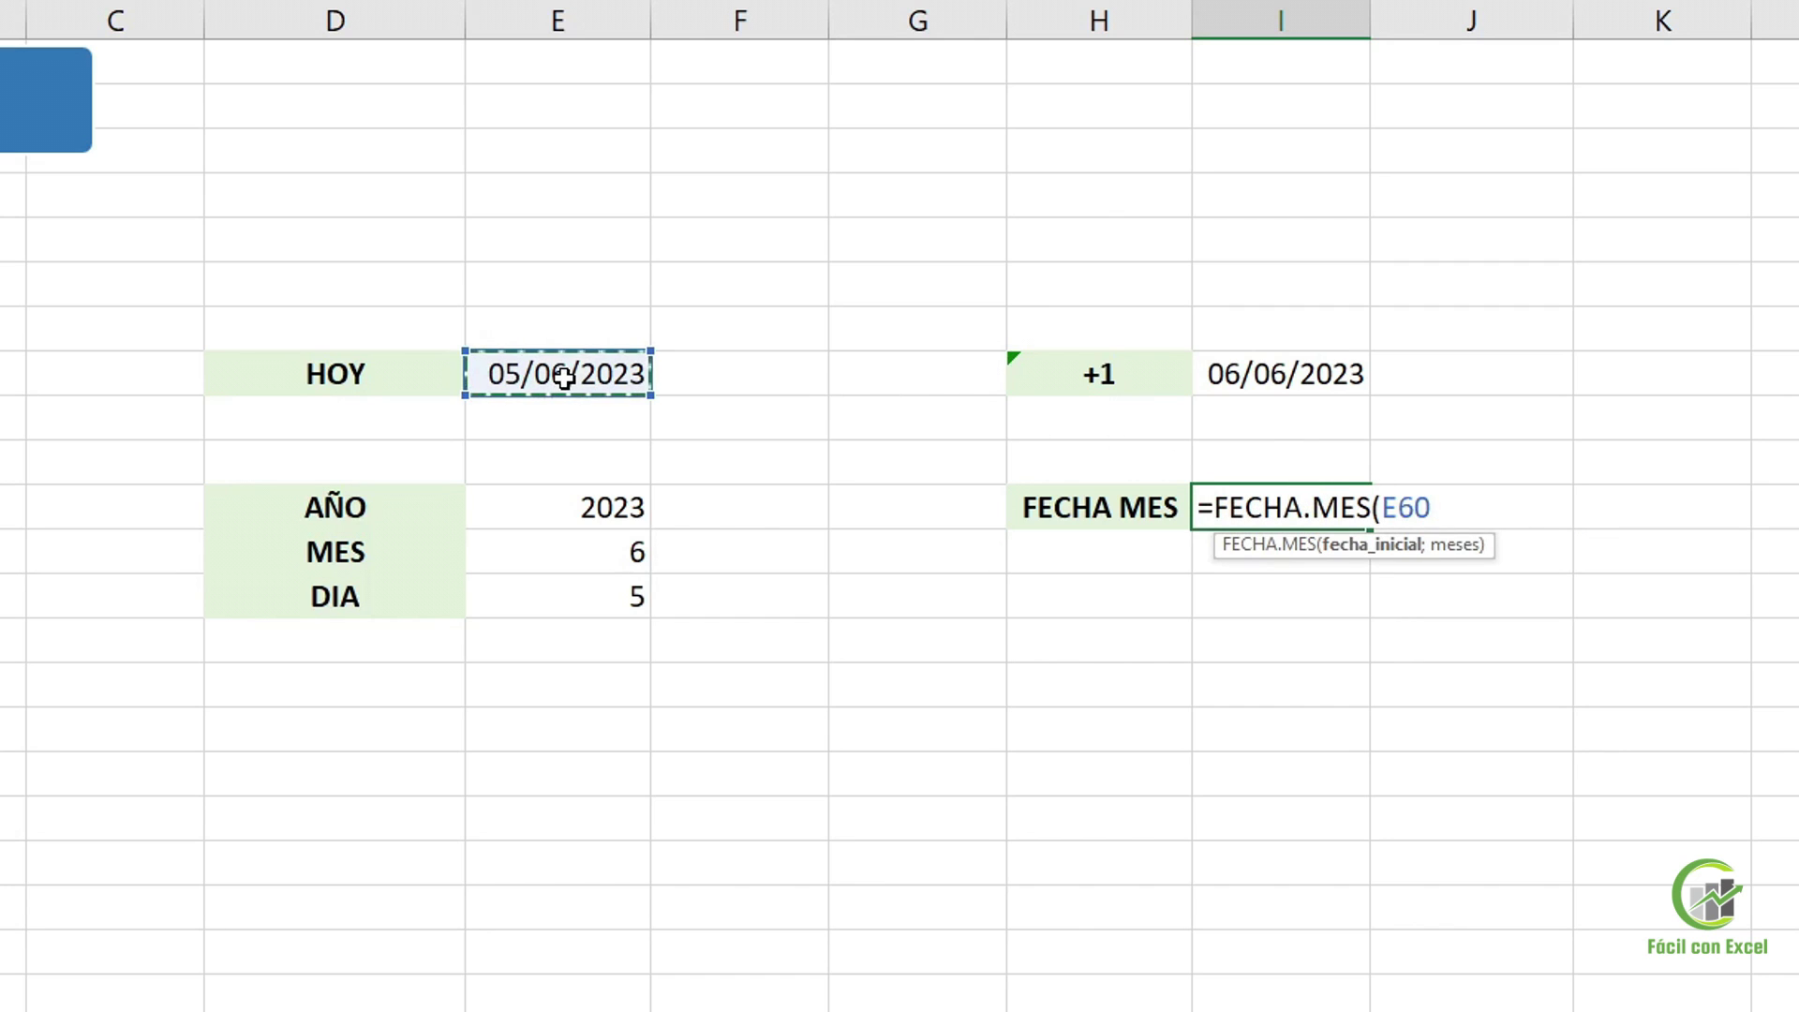
pyautogui.write(';')
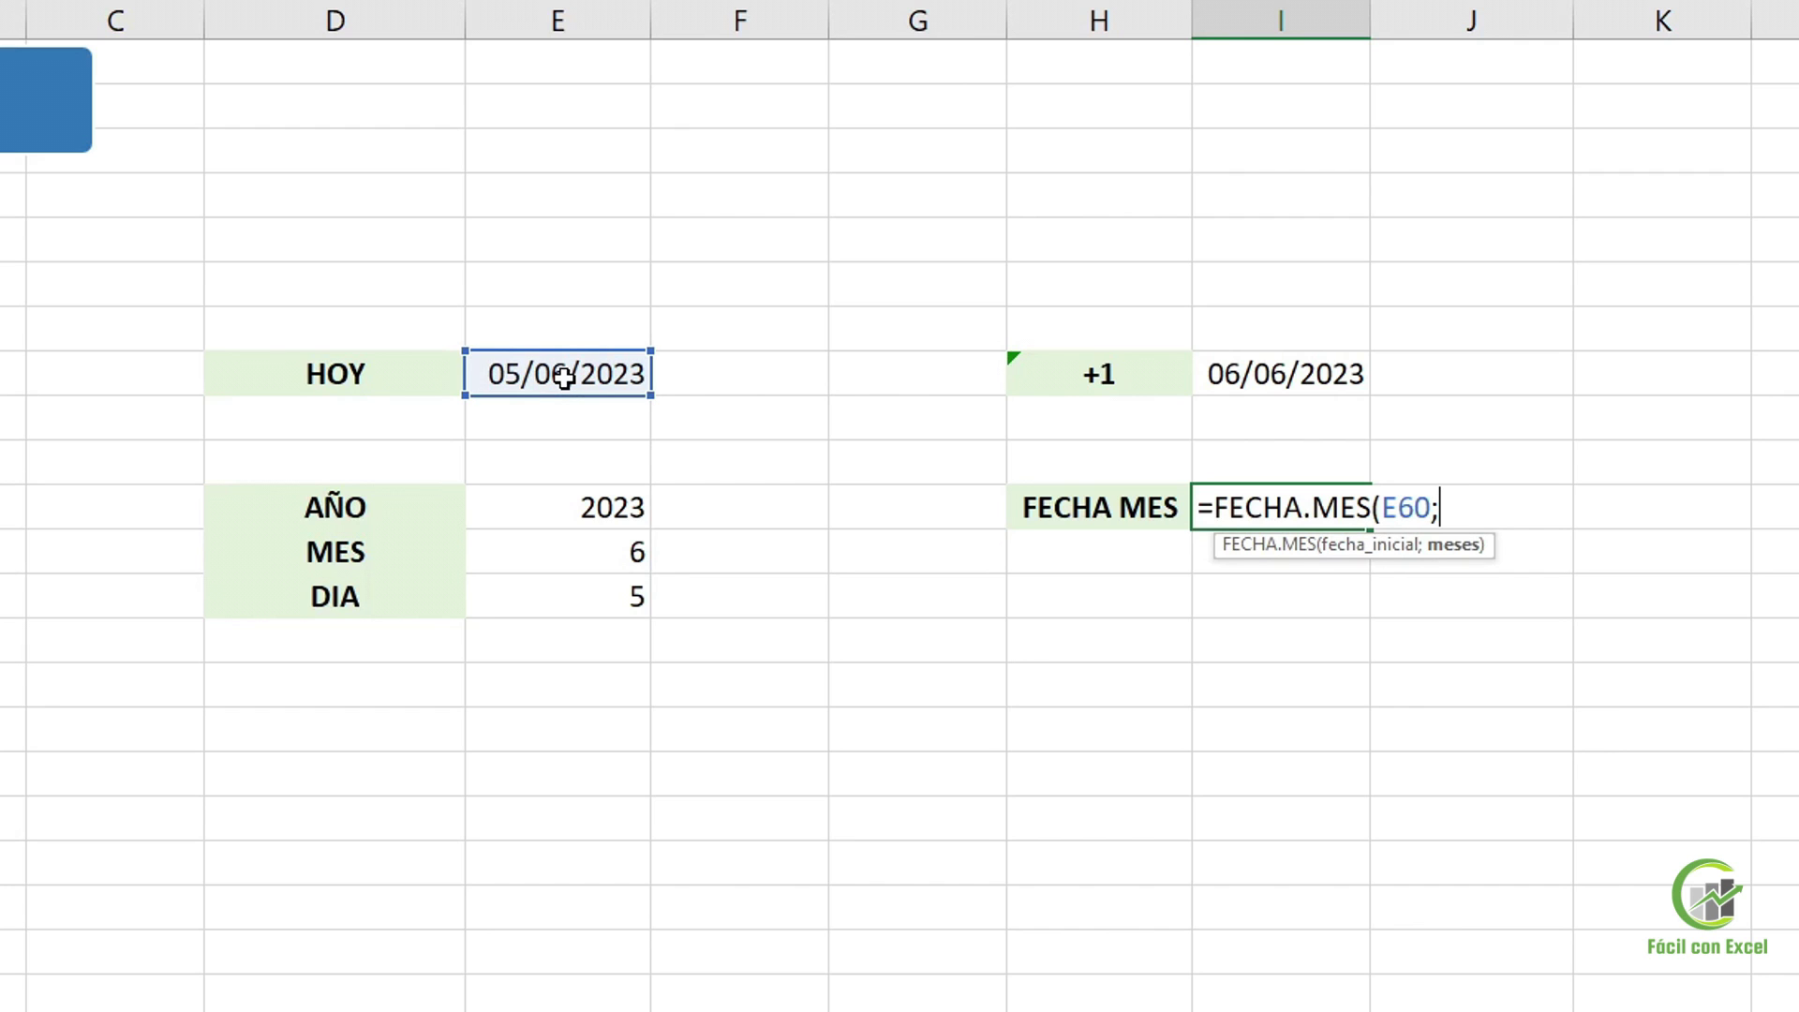
pyautogui.write('6')
pyautogui.press('Return')
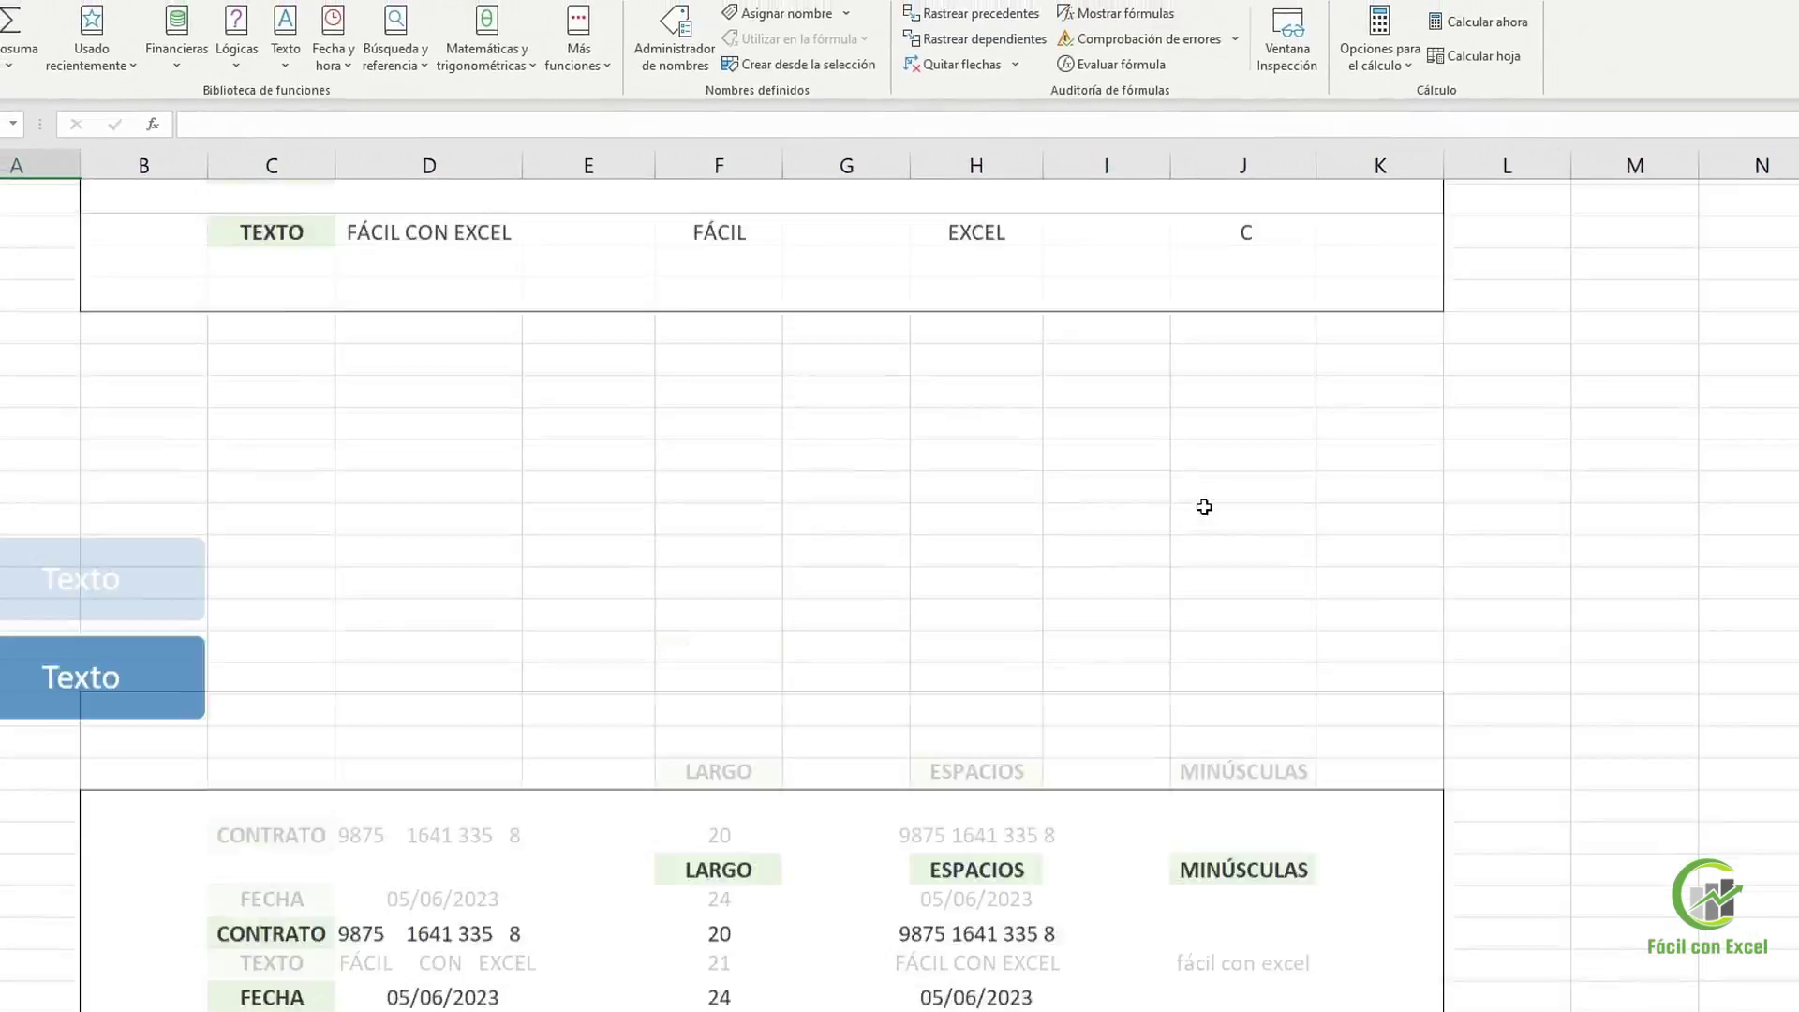
# Go to the Promedio worksheet and examine the FACTURA, CLIENTE and IMPORTE columns and the PROMEDIO, MAX and MIN labels
pyautogui.click(1580, 249)
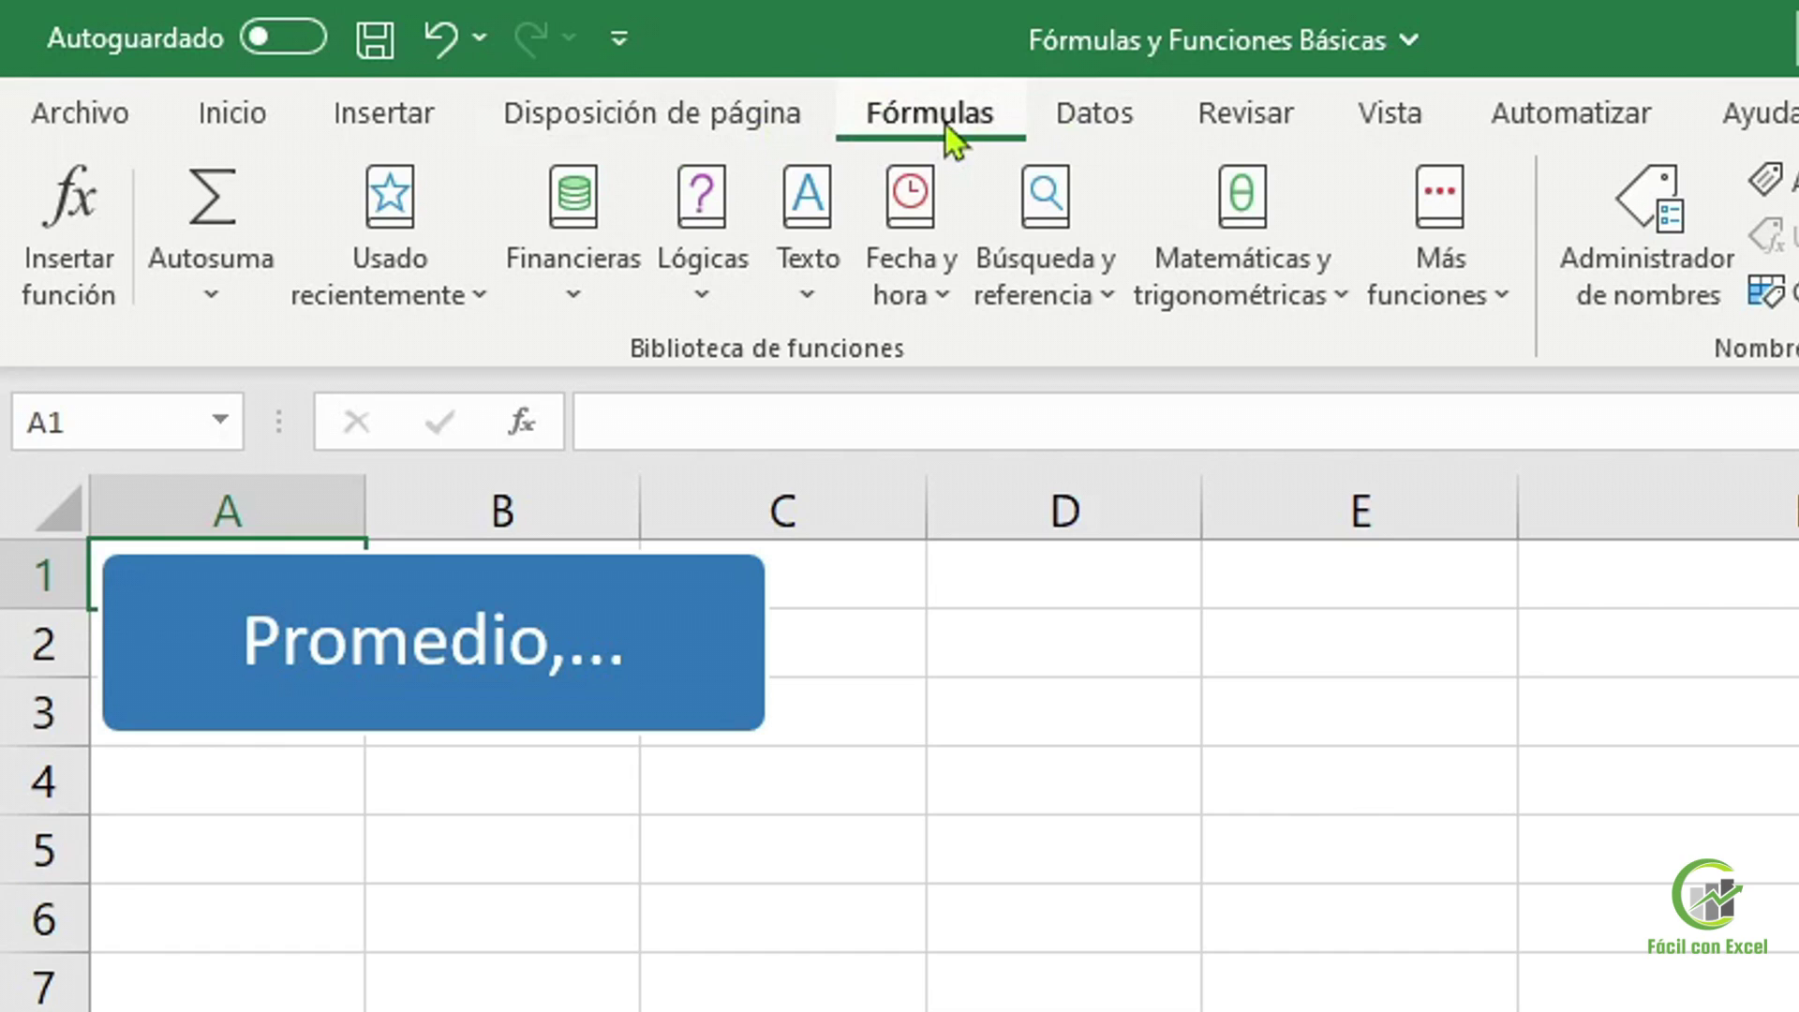
pyautogui.click(1342, 309)
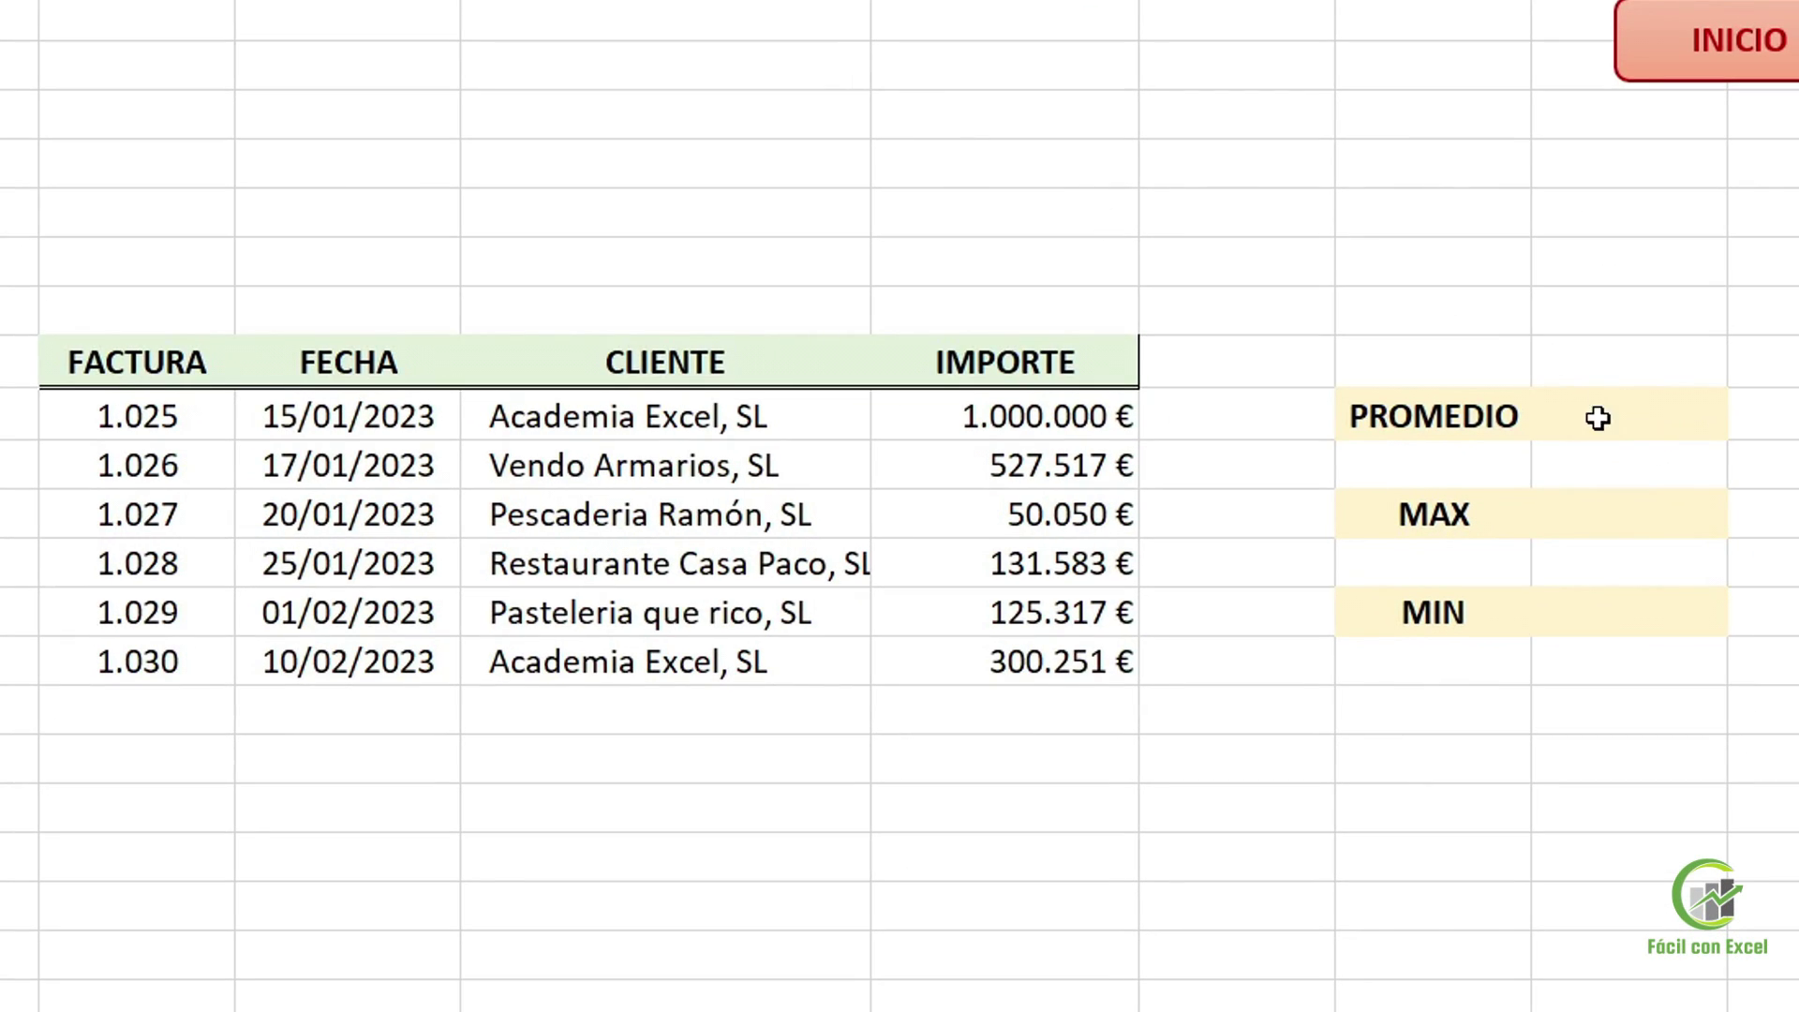
pyautogui.moveTo(136, 364); pyautogui.dragTo(136, 685)
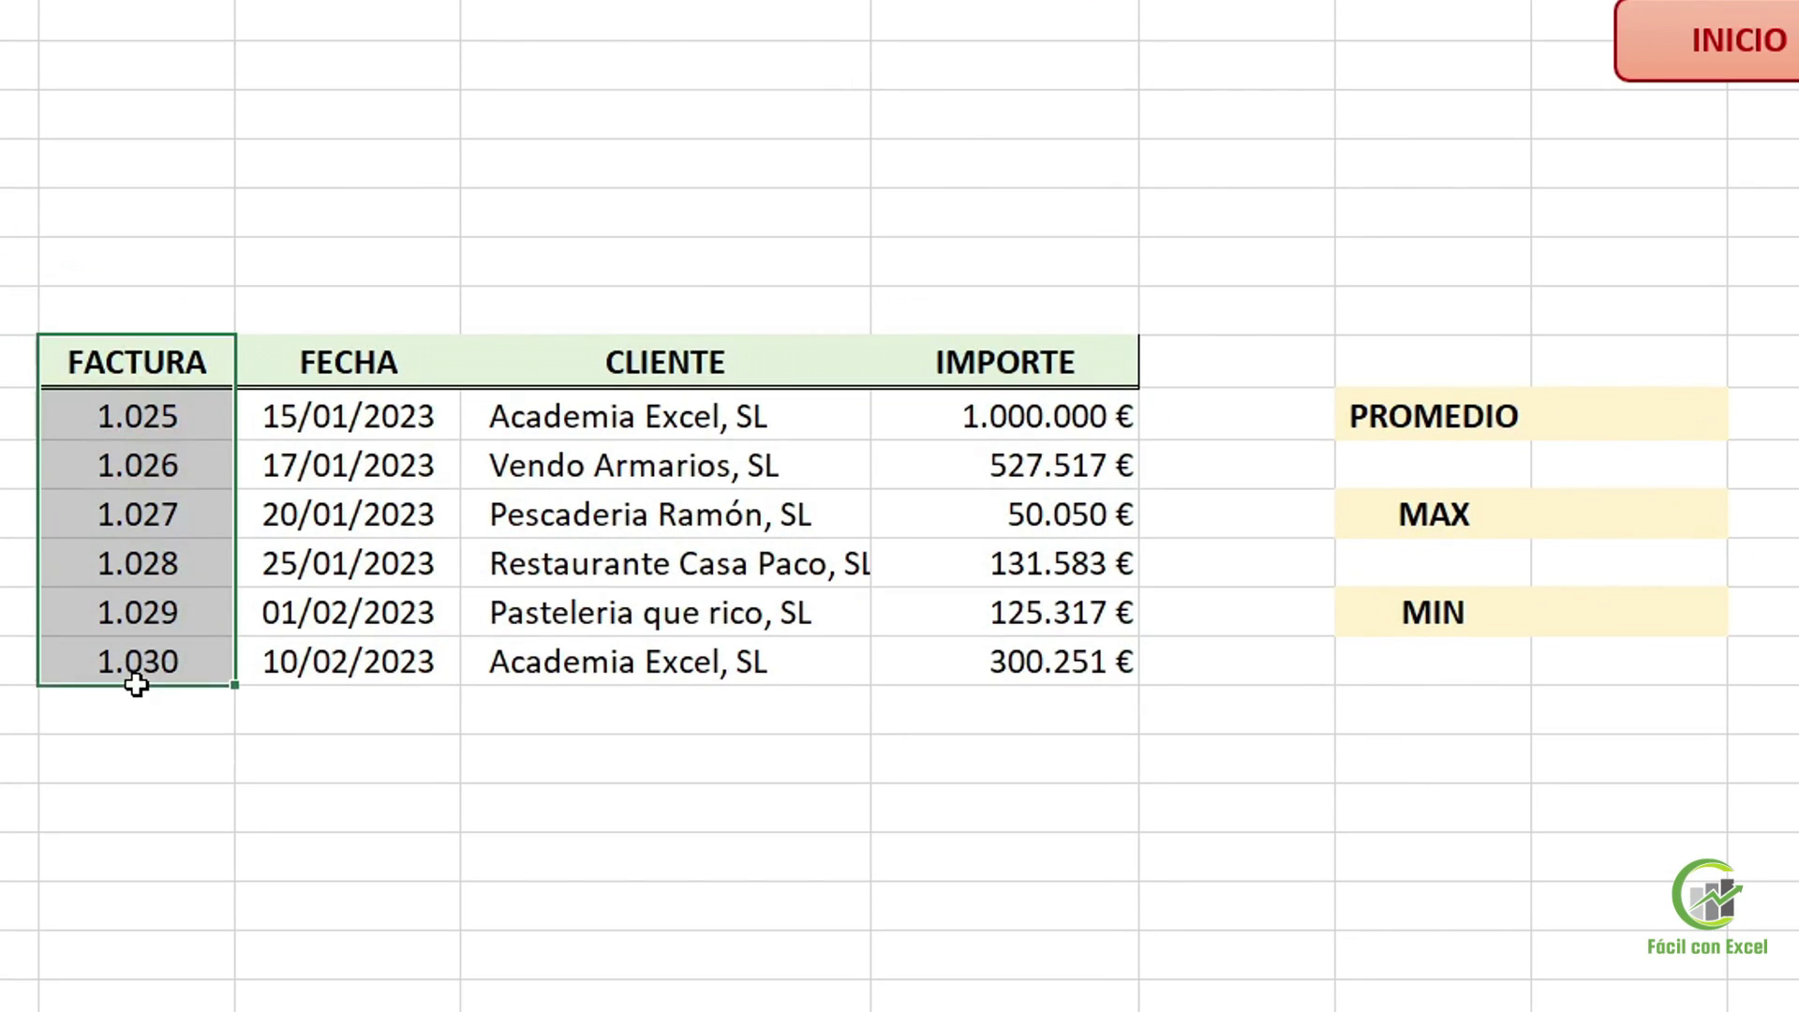
pyautogui.moveTo(603, 362); pyautogui.dragTo(647, 668)
pyautogui.moveTo(951, 349); pyautogui.dragTo(972, 663)
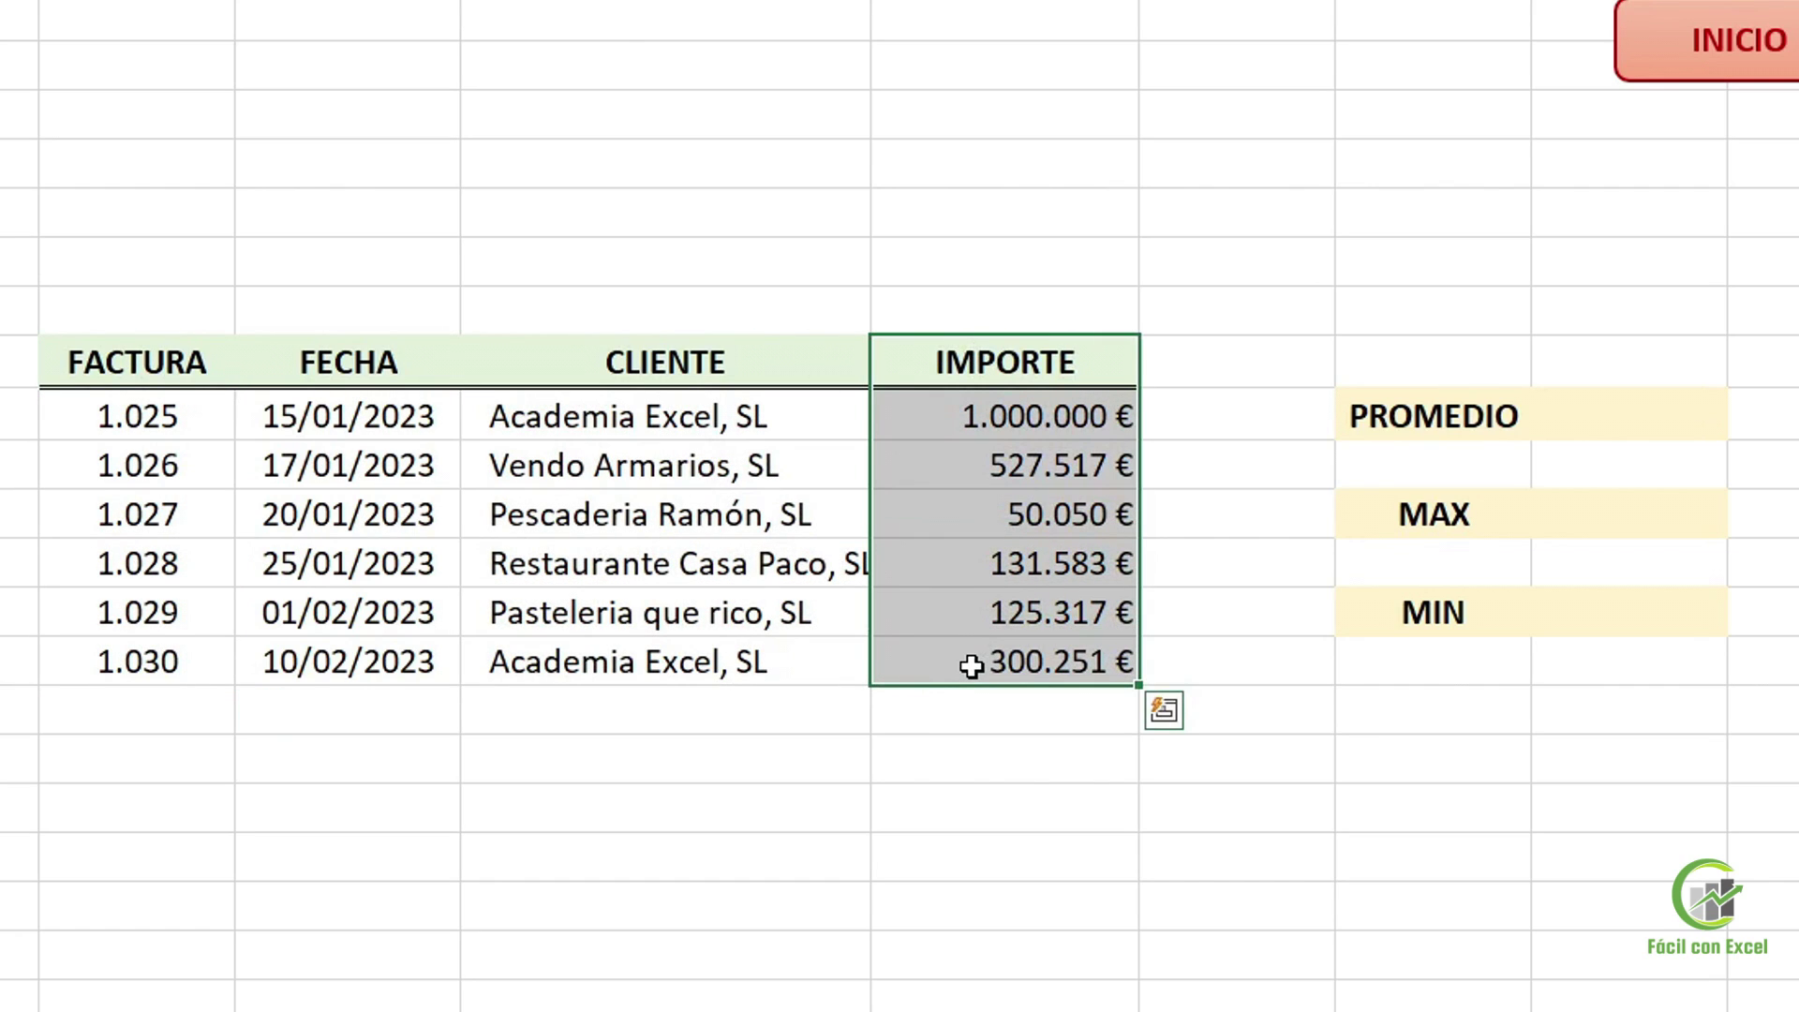
pyautogui.click(1425, 406)
pyautogui.click(1435, 506)
pyautogui.click(1446, 609)
pyautogui.click(1447, 417)
pyautogui.click(1482, 179)
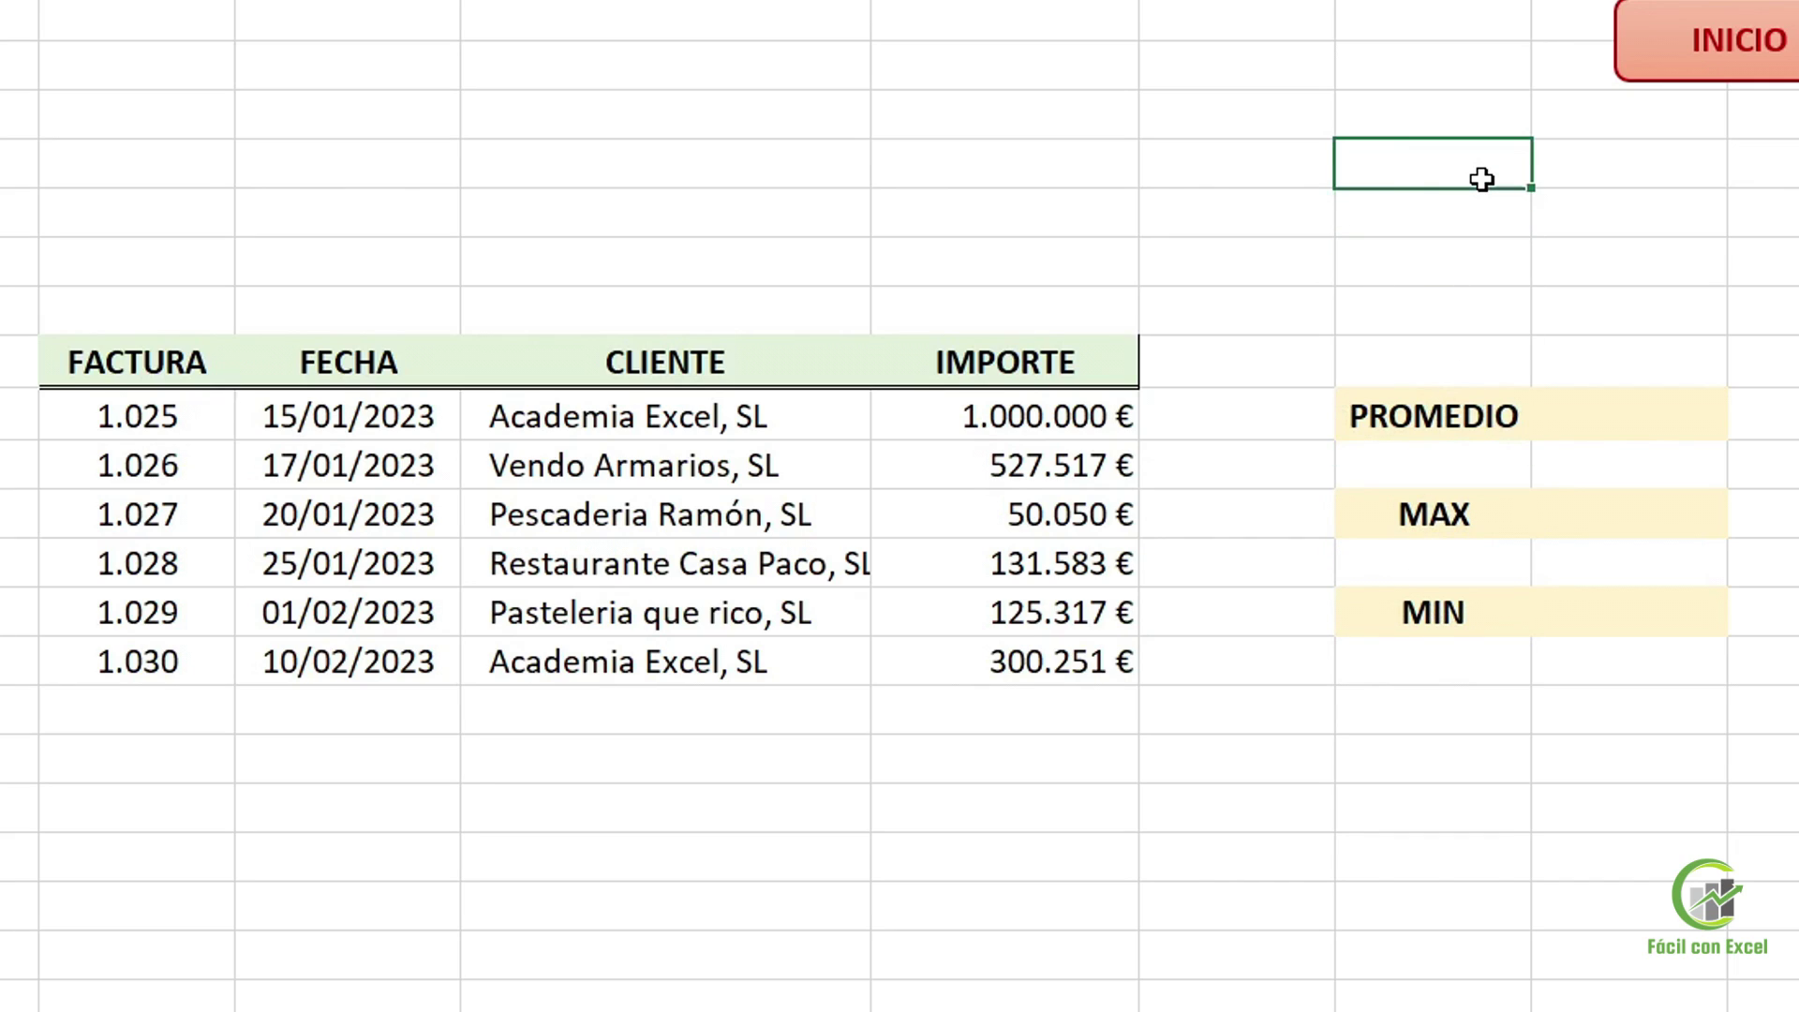
# In J9, average the IMPORTE values in G9:G14 with PROMEDIO, and check it against the average for the selected amounts
pyautogui.click(1646, 415)
pyautogui.write('=prome')
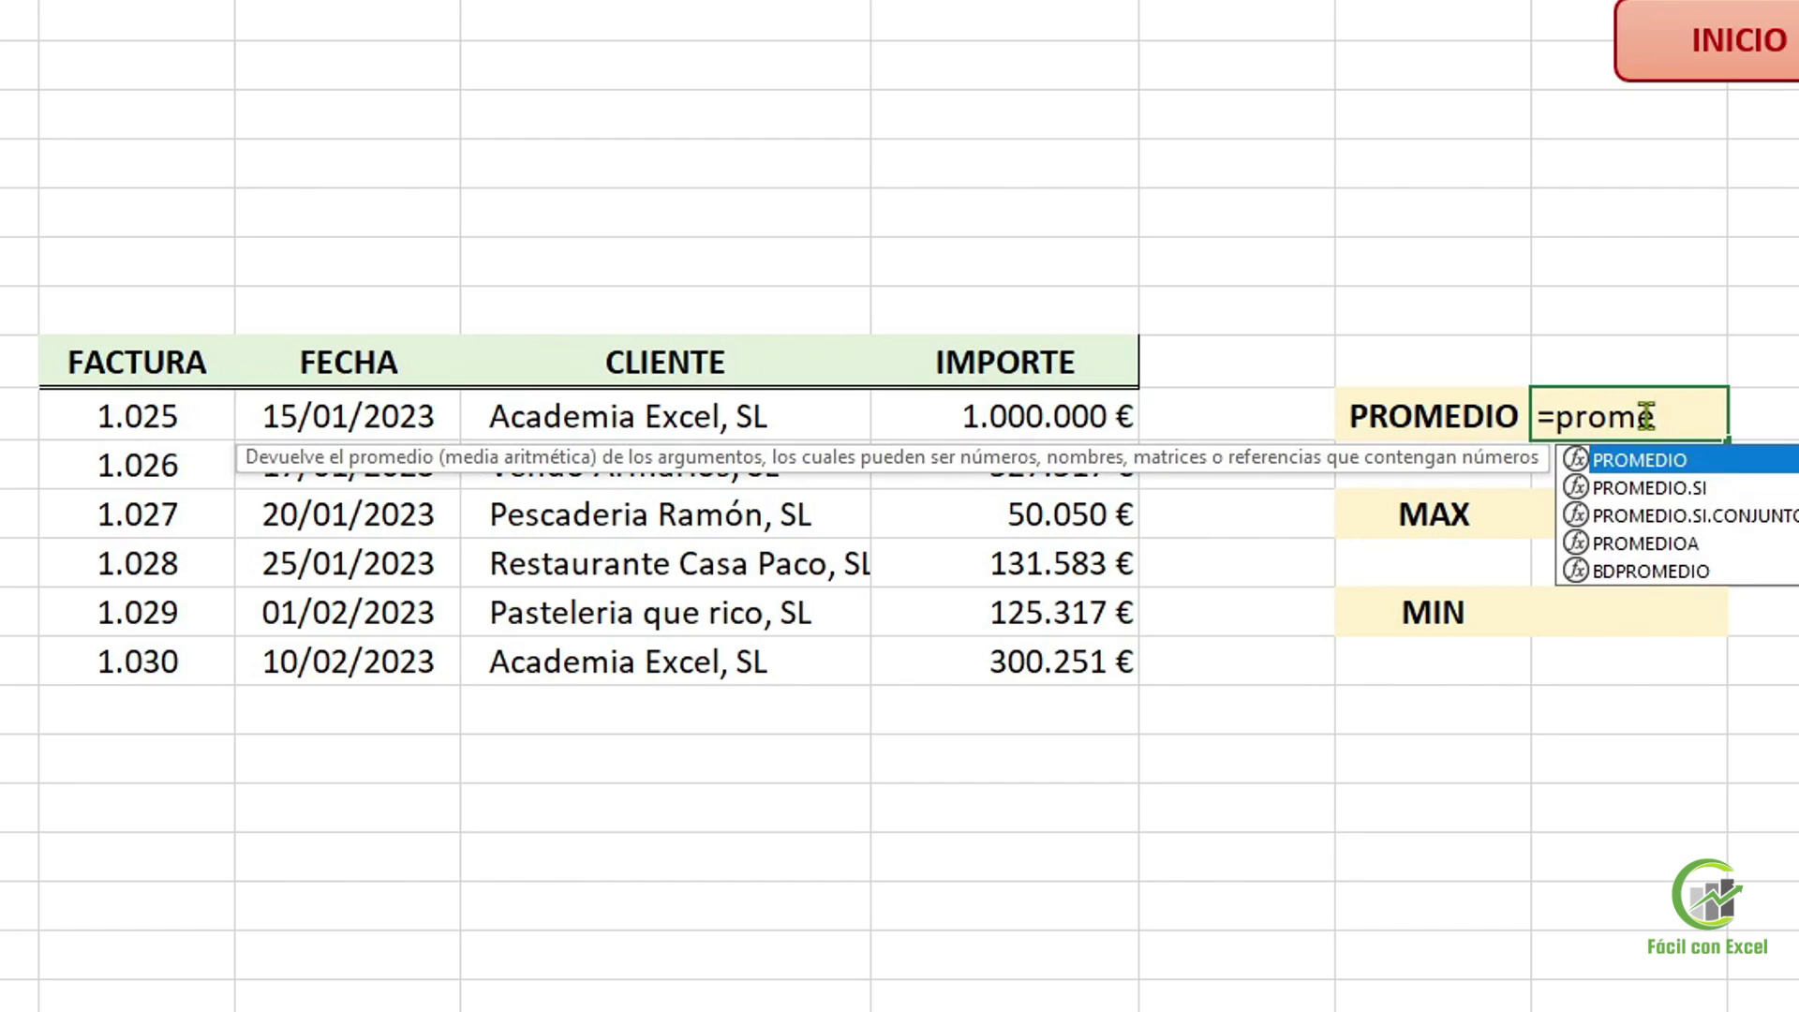
pyautogui.press('Tab')
pyautogui.moveTo(1125, 415); pyautogui.dragTo(1078, 672)
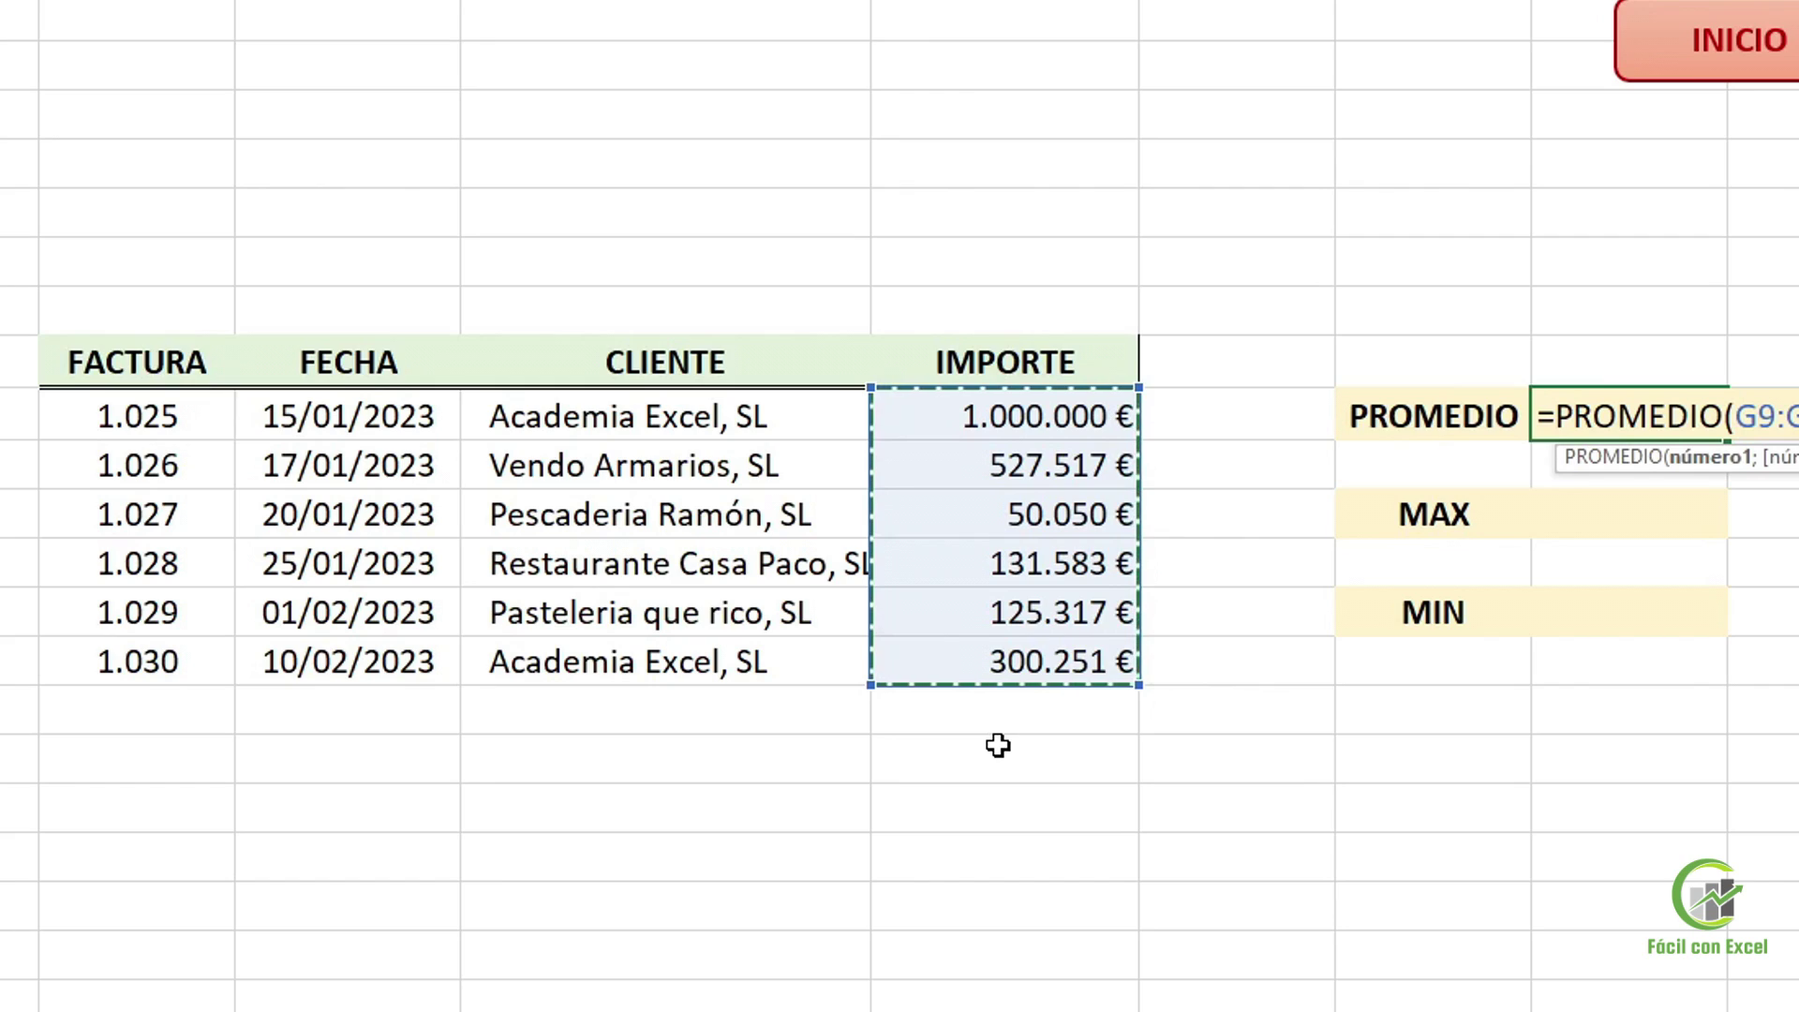
pyautogui.press('Return')
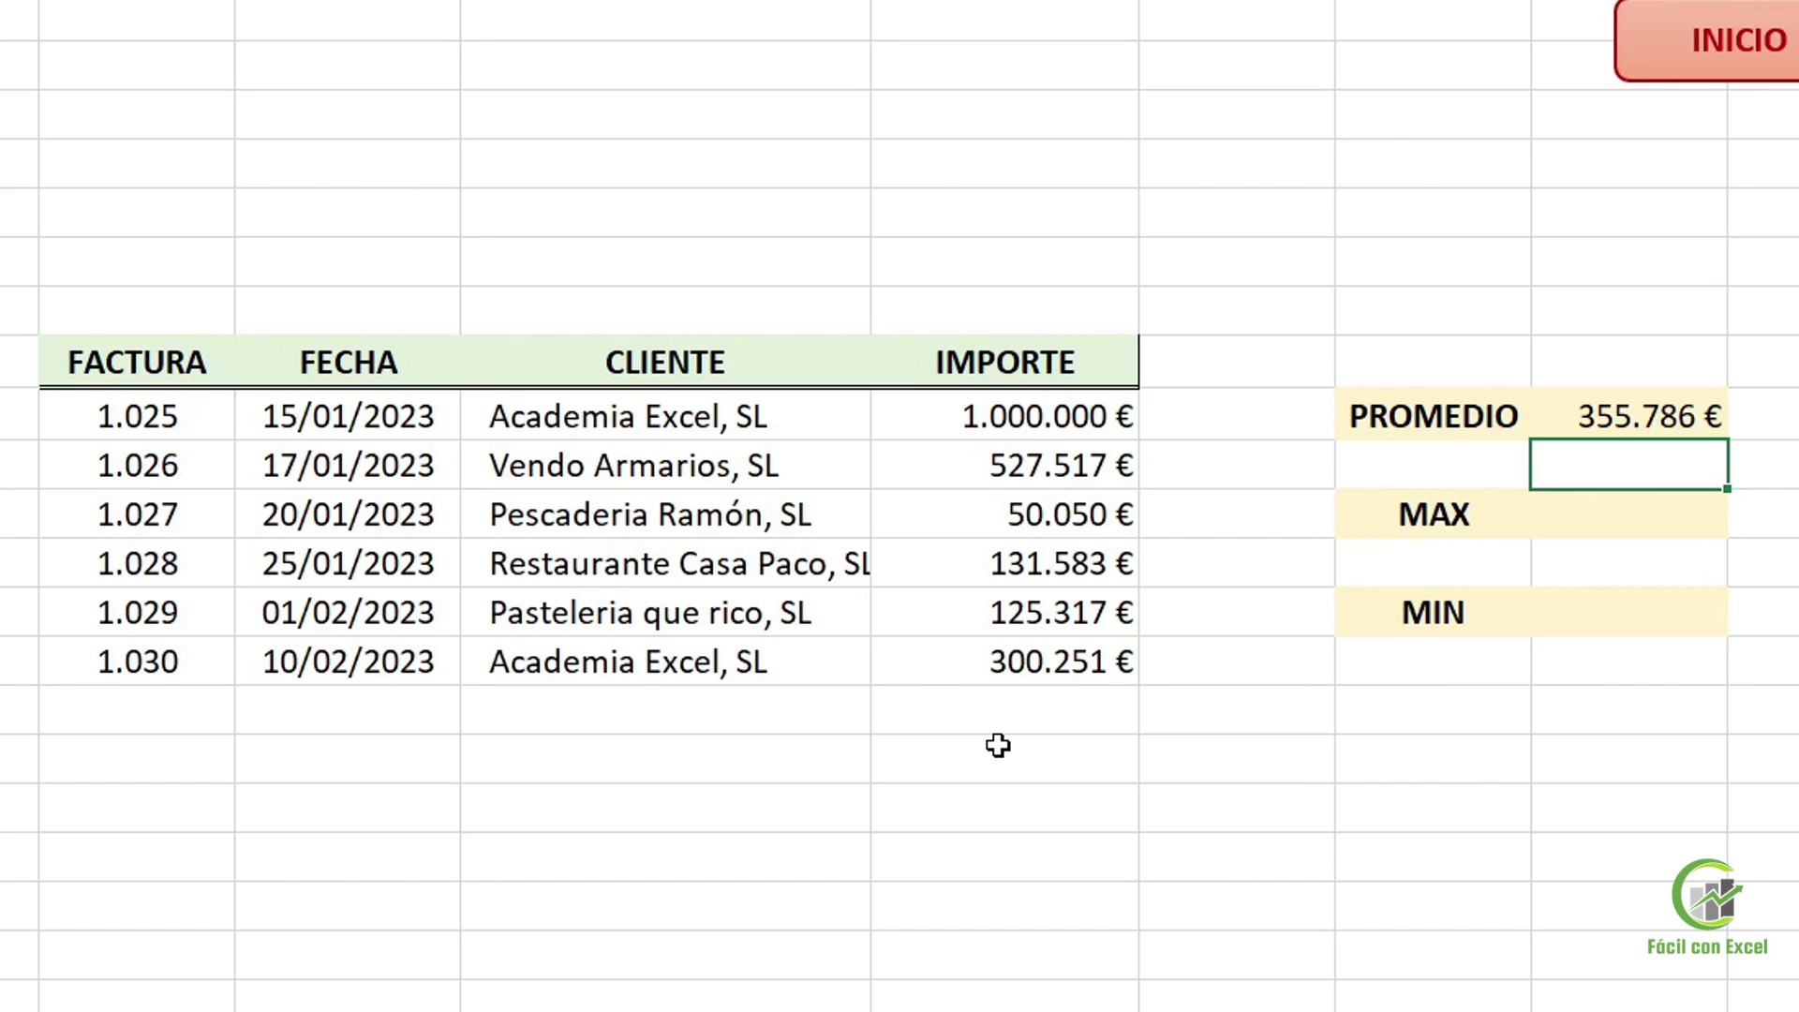
pyautogui.moveTo(1057, 414); pyautogui.dragTo(1089, 658)
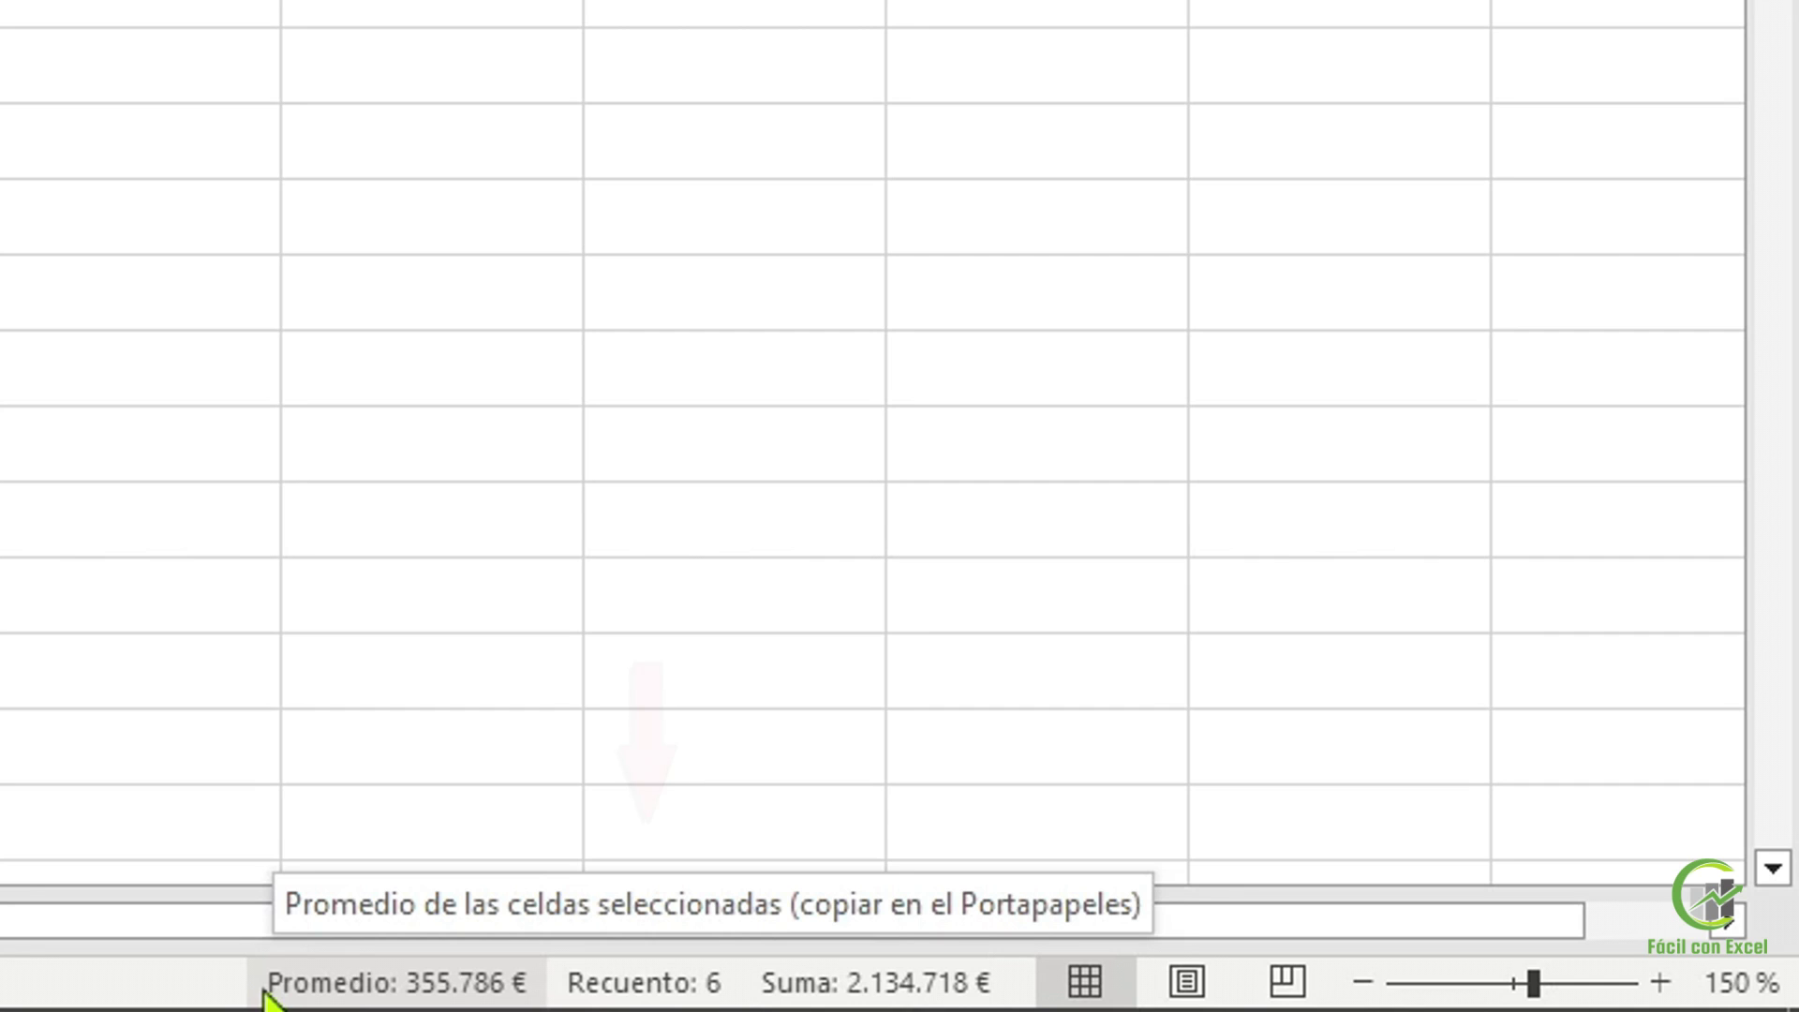
# In J11, find the highest IMPORTE in G9:G14 with MAX, and compare the result with the first invoice's amount
pyautogui.click(1065, 140)
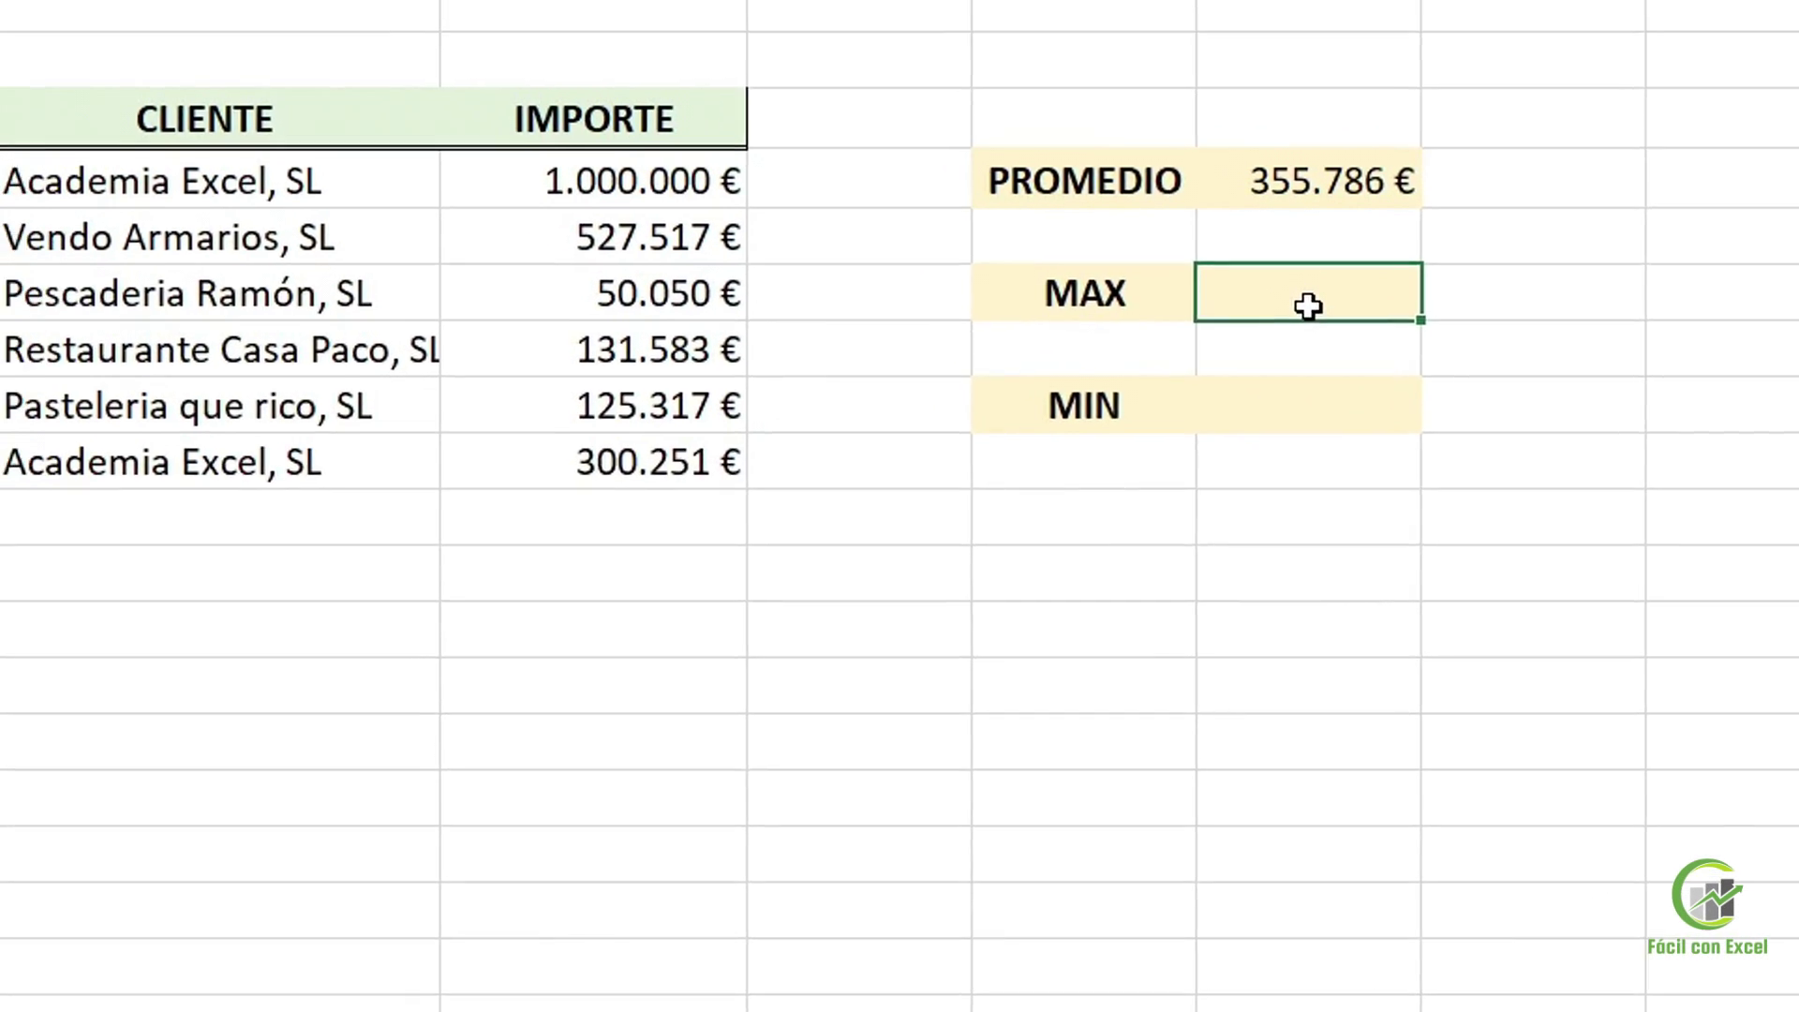
pyautogui.write('=max')
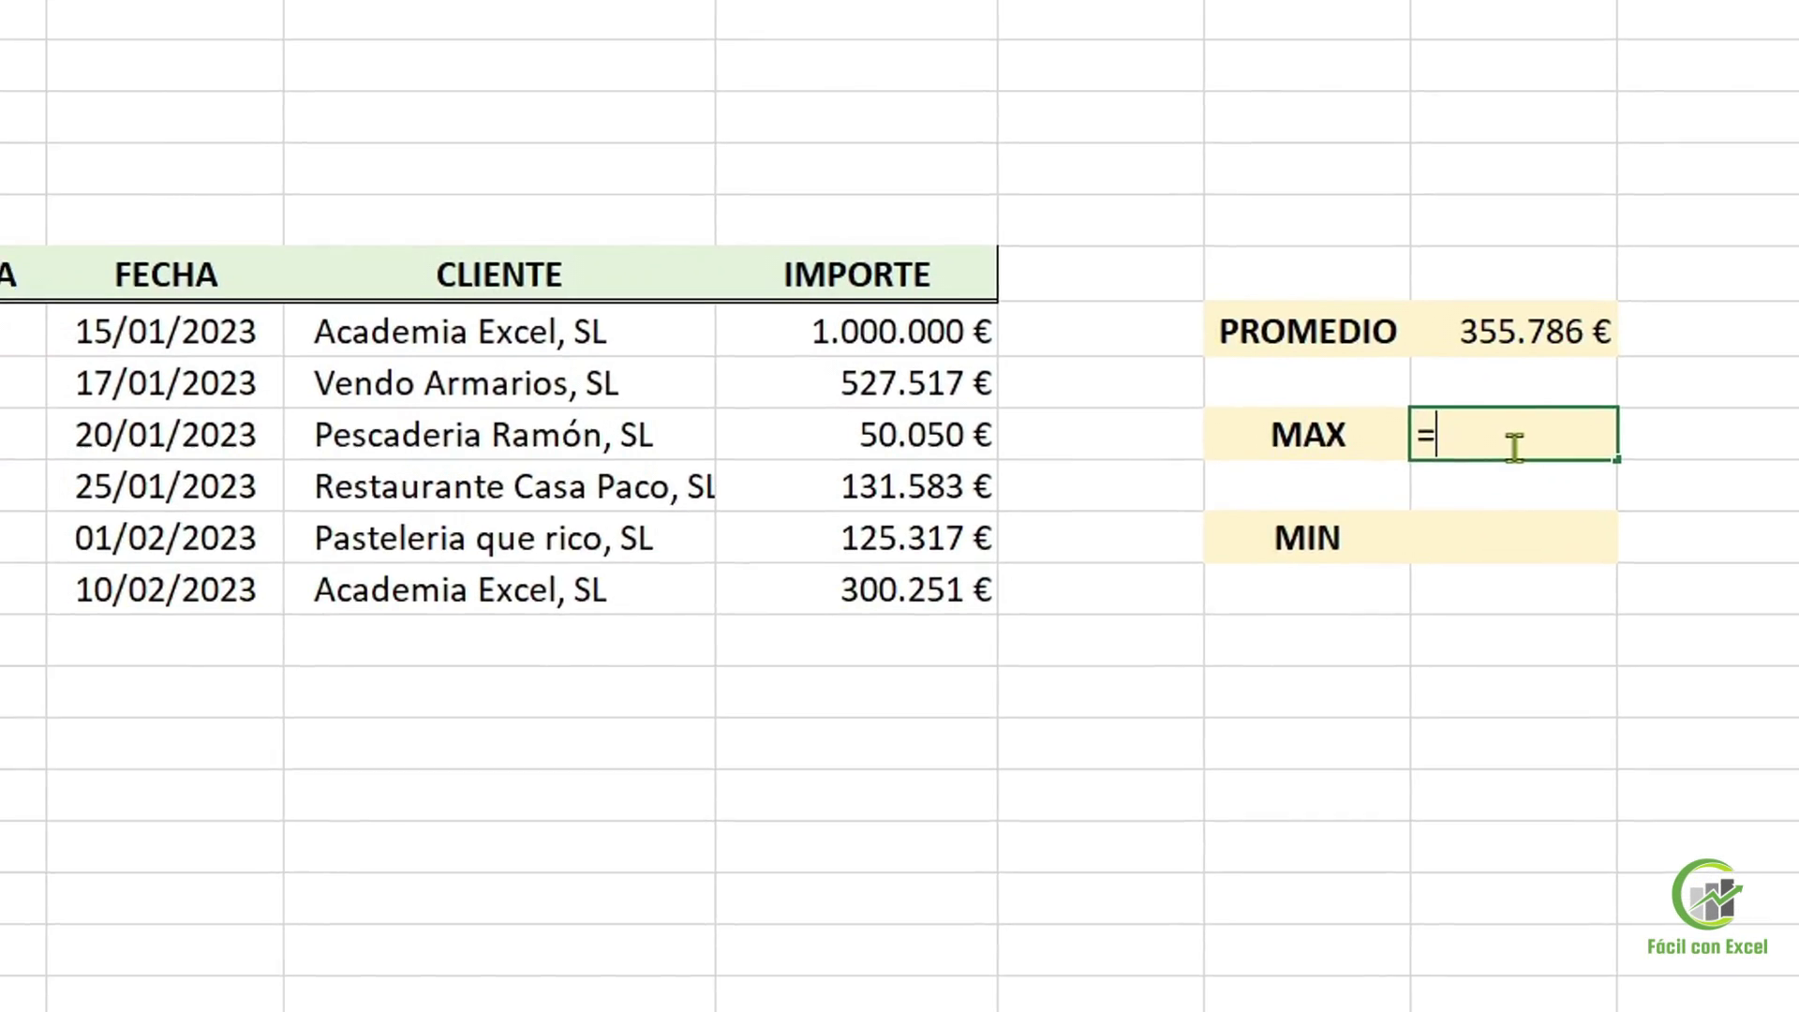
pyautogui.press('Tab')
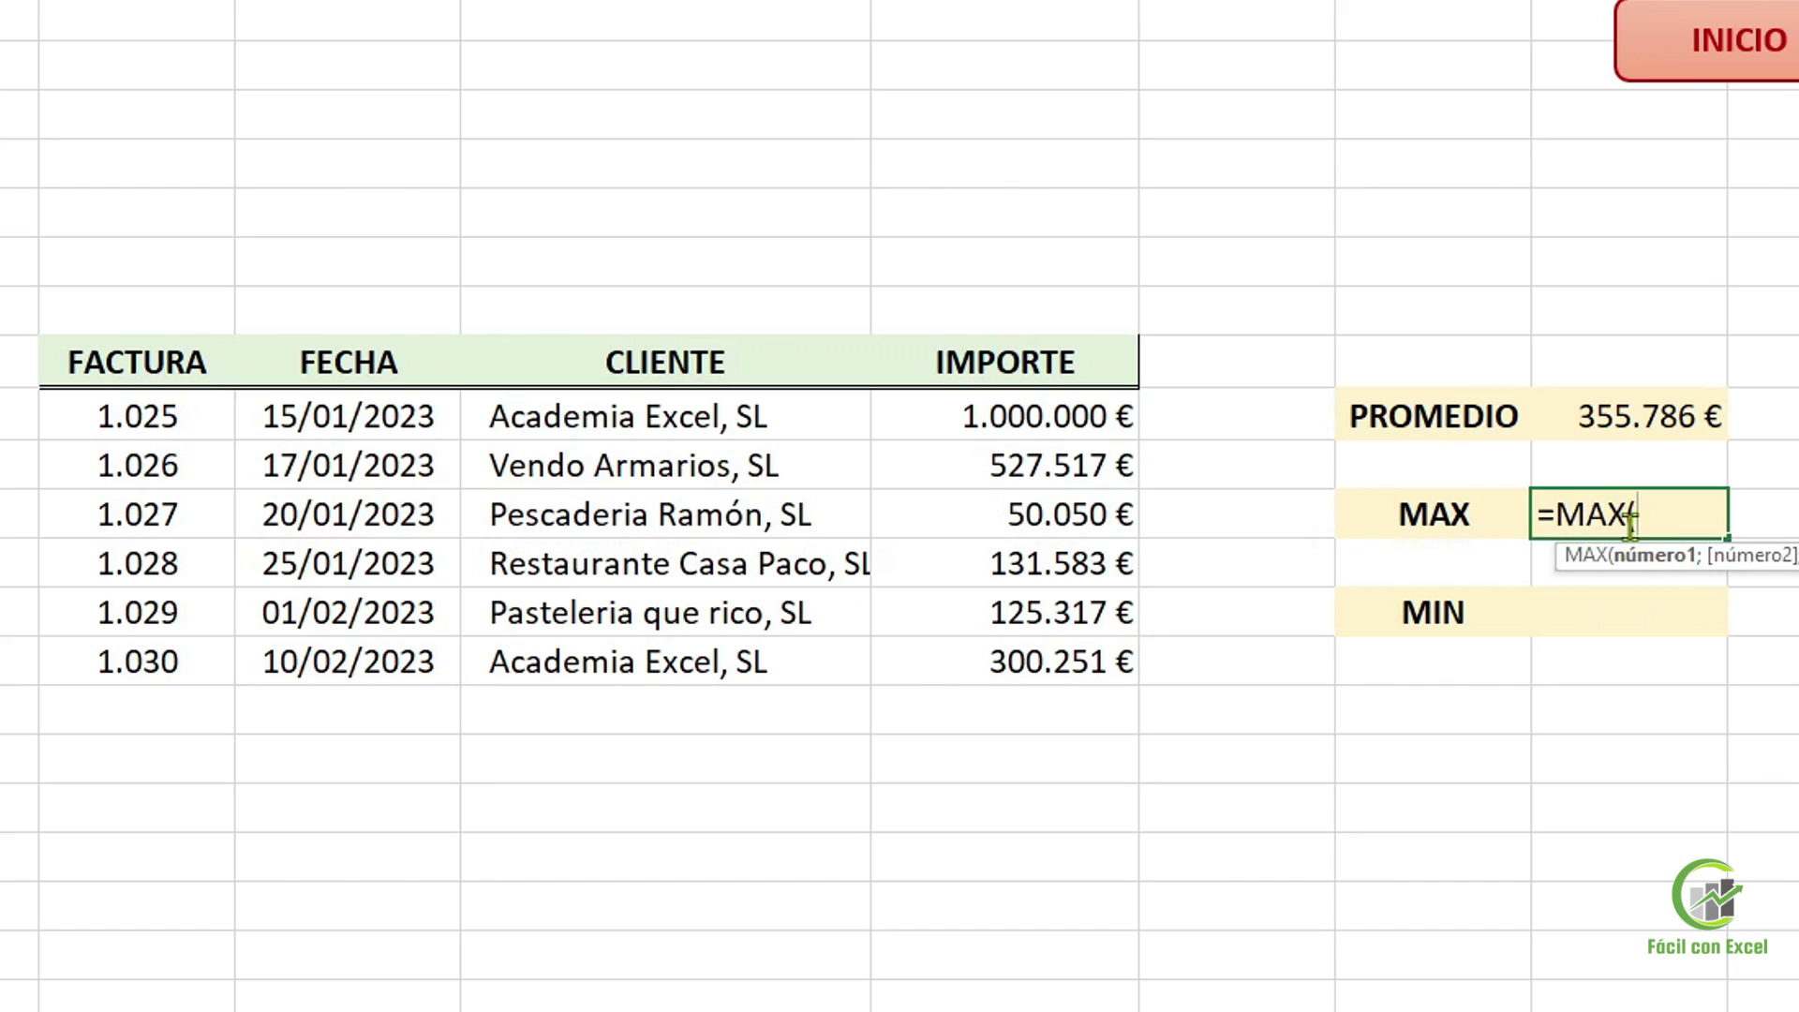
pyautogui.click(1087, 414)
pyautogui.hotkey('ctrl', 'shift', 'Down')
pyautogui.press('Return')
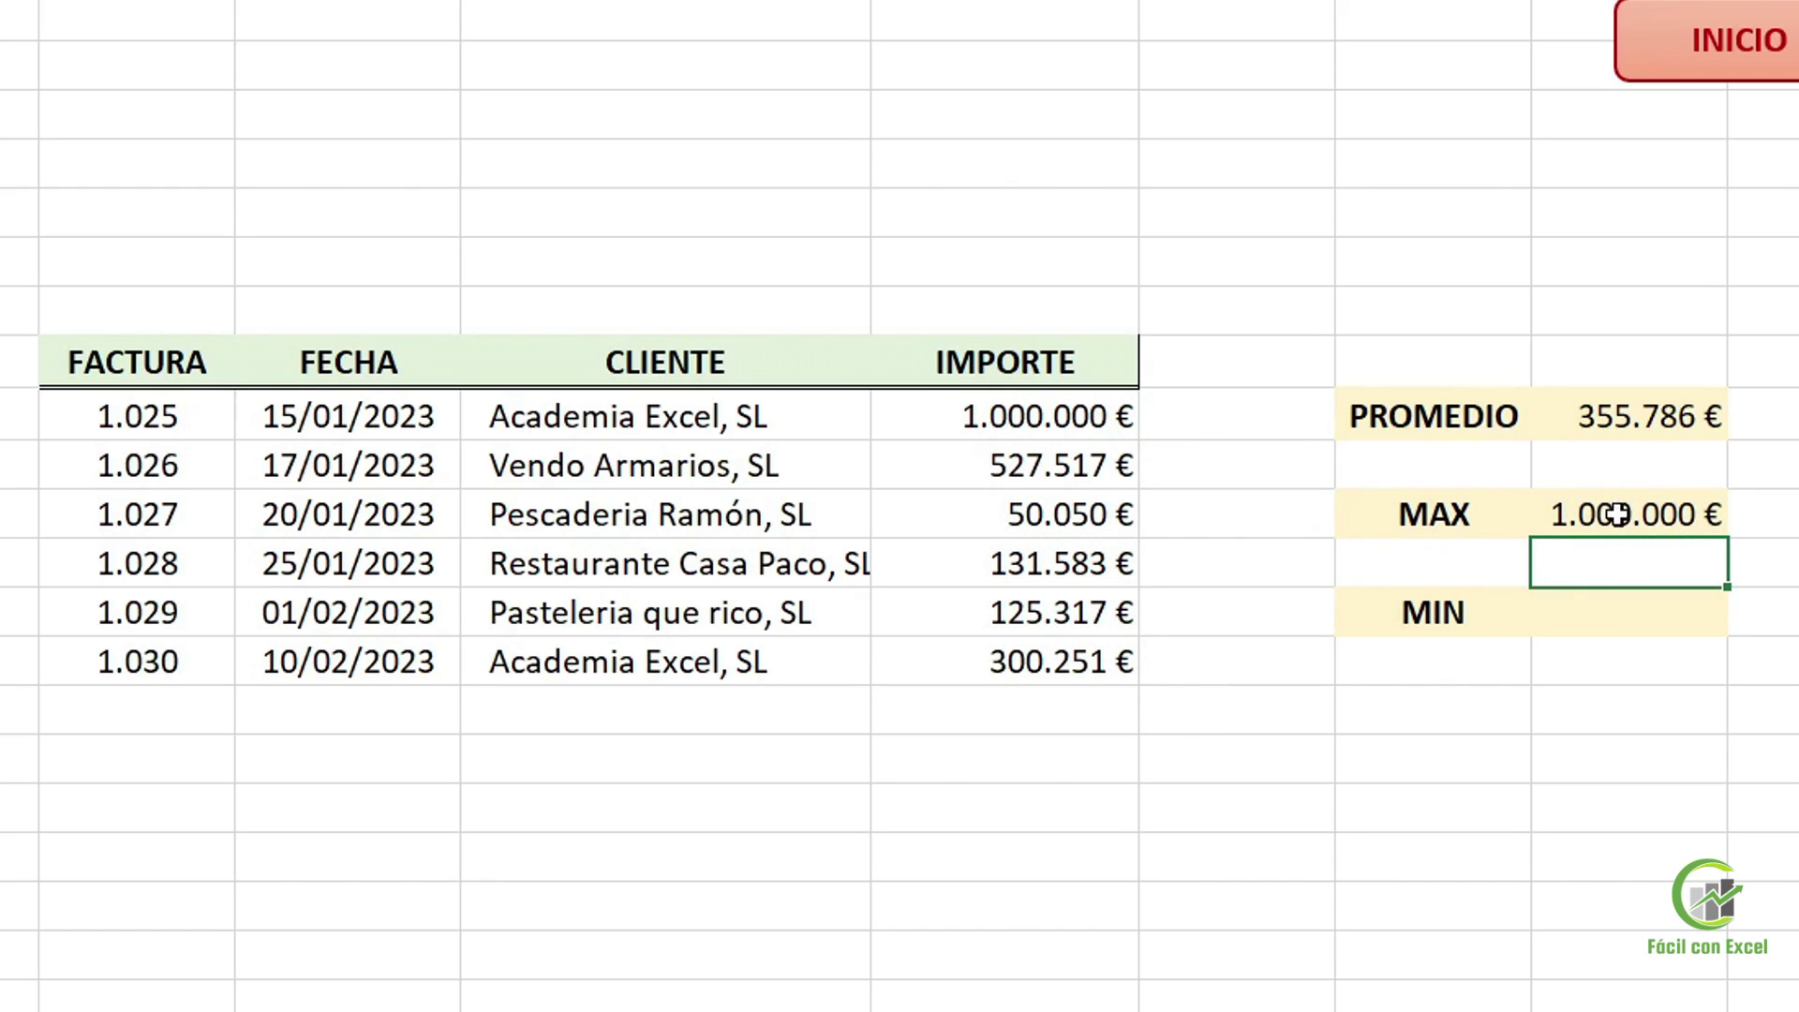
pyautogui.click(1580, 512)
pyautogui.click(1057, 421)
# In J13, find the lowest IMPORTE in G9:G14 with MIN, and compare the result with the third invoice's amount
pyautogui.click(1611, 623)
pyautogui.write('=')
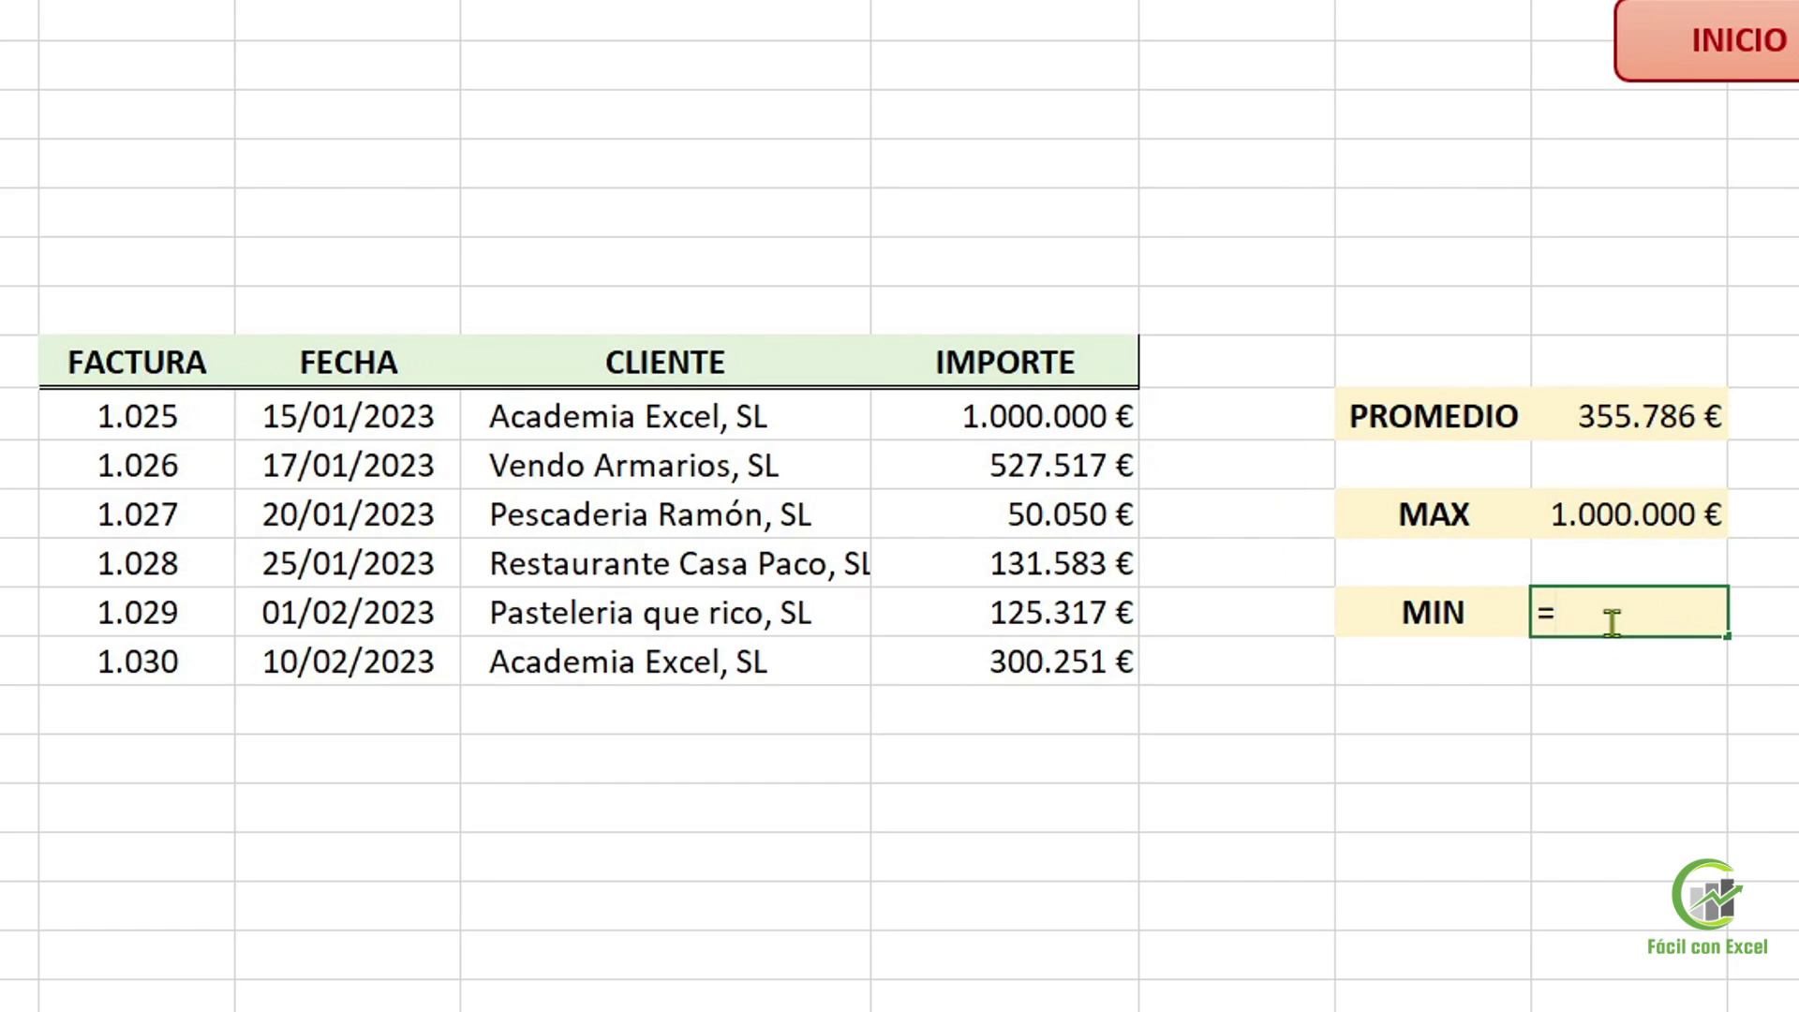
pyautogui.write('min')
pyautogui.press('Tab')
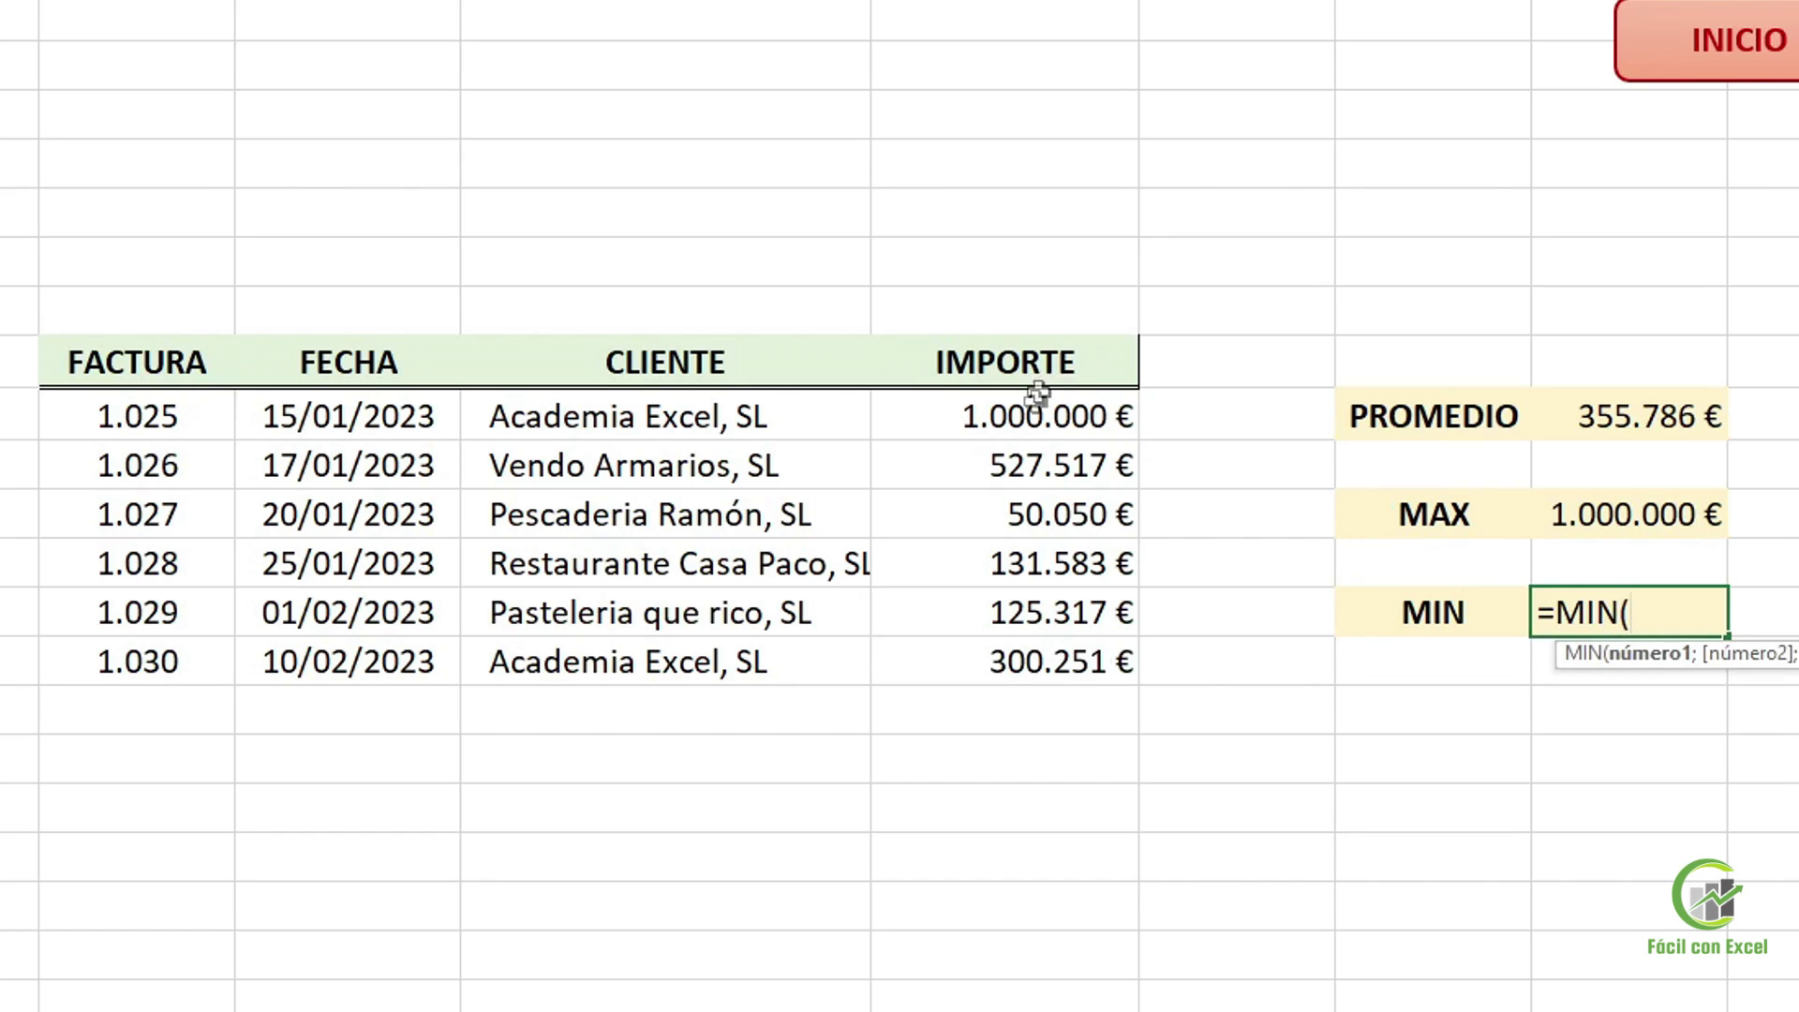
pyautogui.moveTo(1035, 417); pyautogui.dragTo(1028, 674)
pyautogui.press('Return')
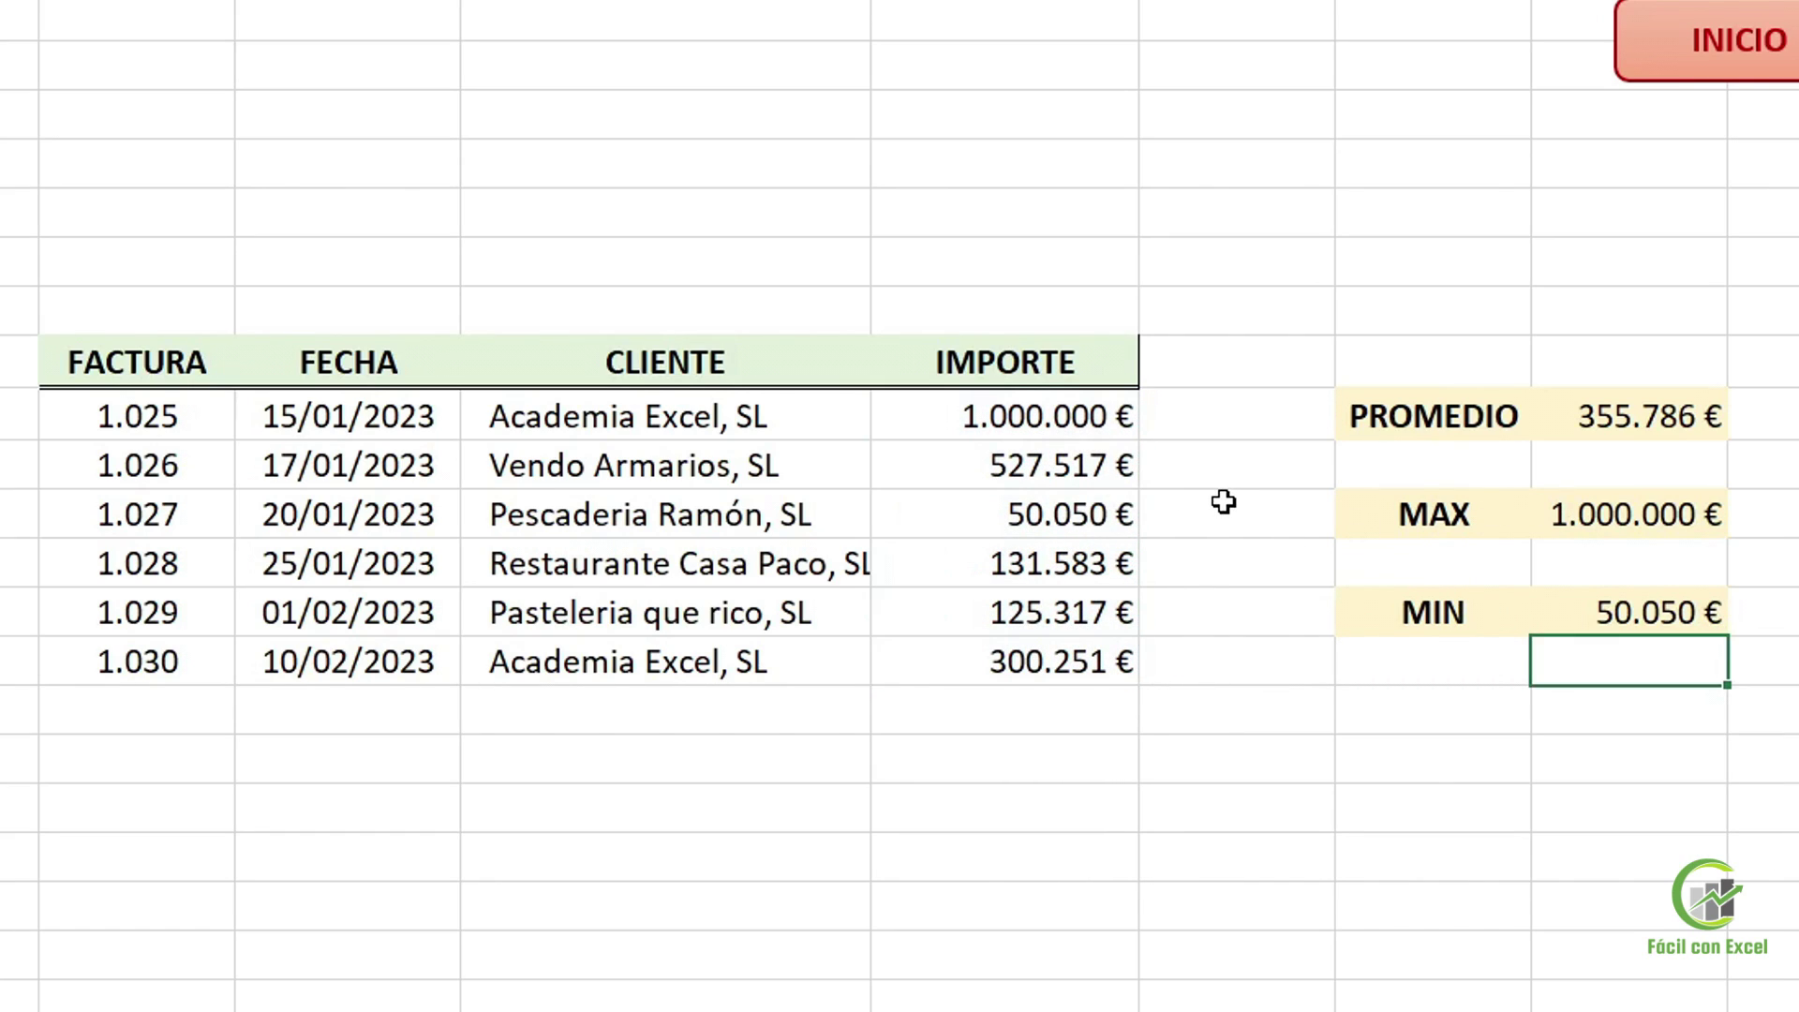
pyautogui.click(1049, 510)
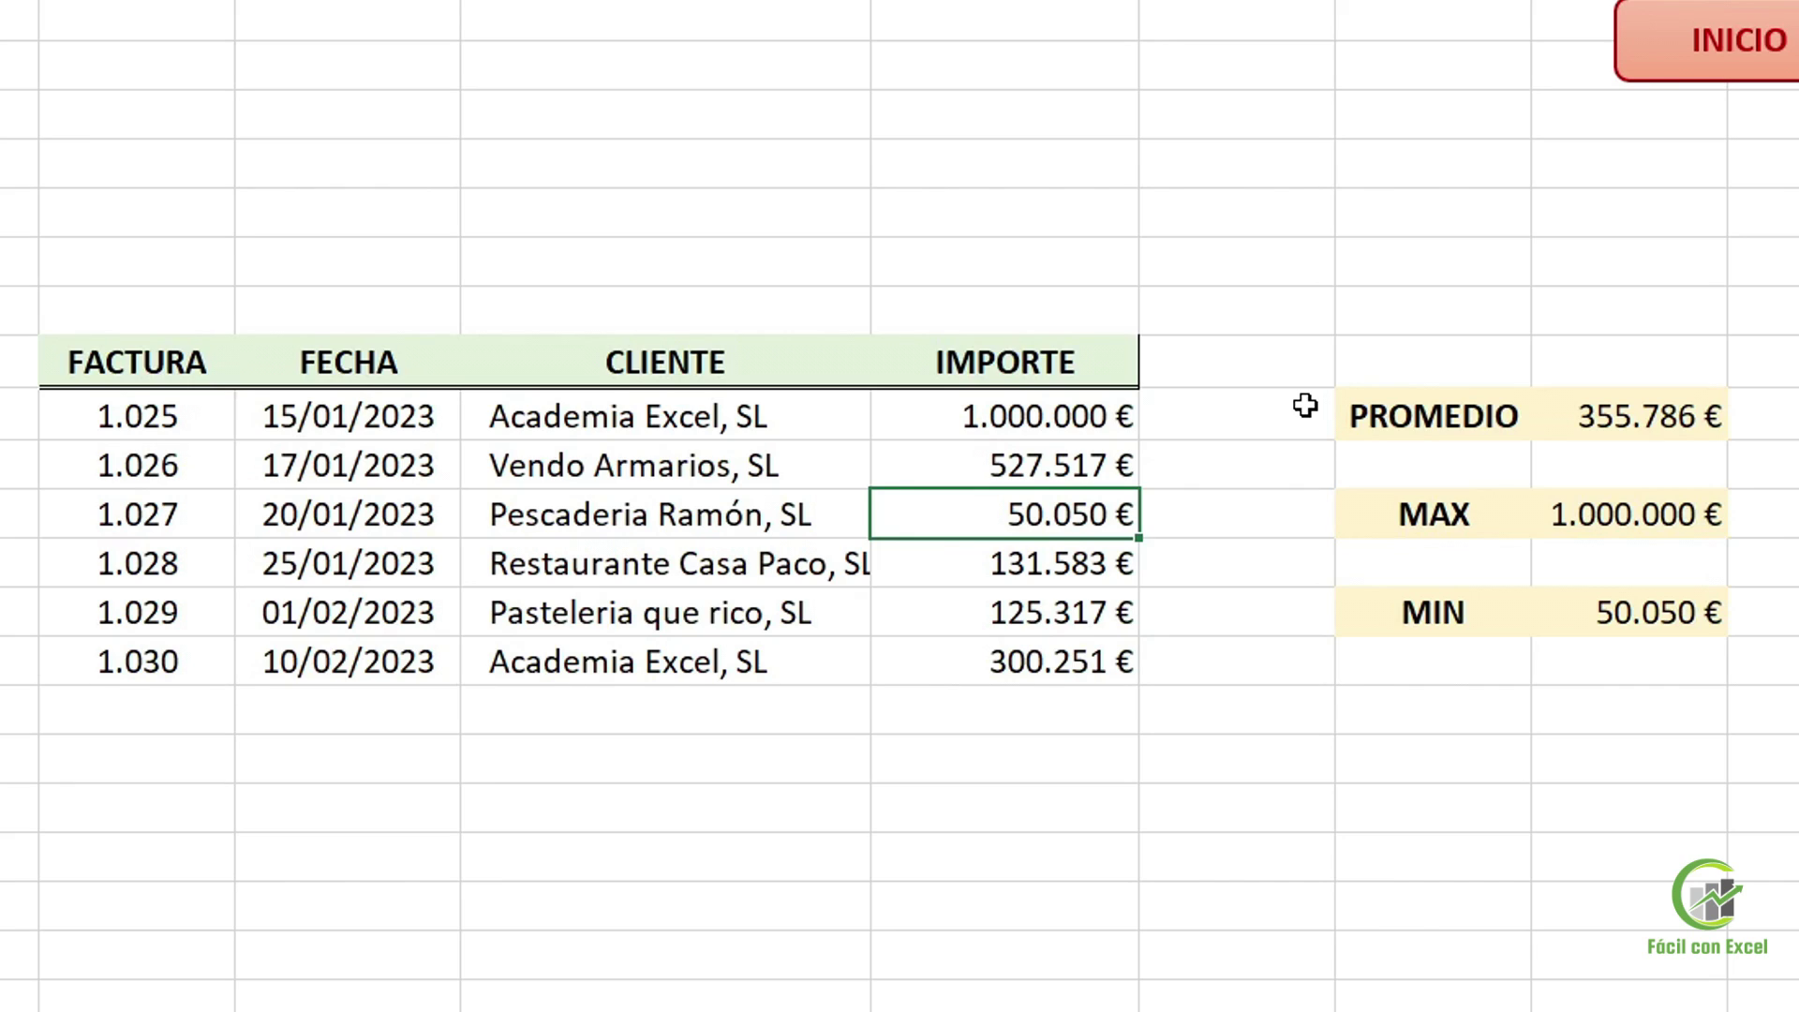
# In G31, beside REDONDEAR, round the EJEMPLO number in G29 to 2 decimals with the REDONDEAR function
pyautogui.click(985, 20)
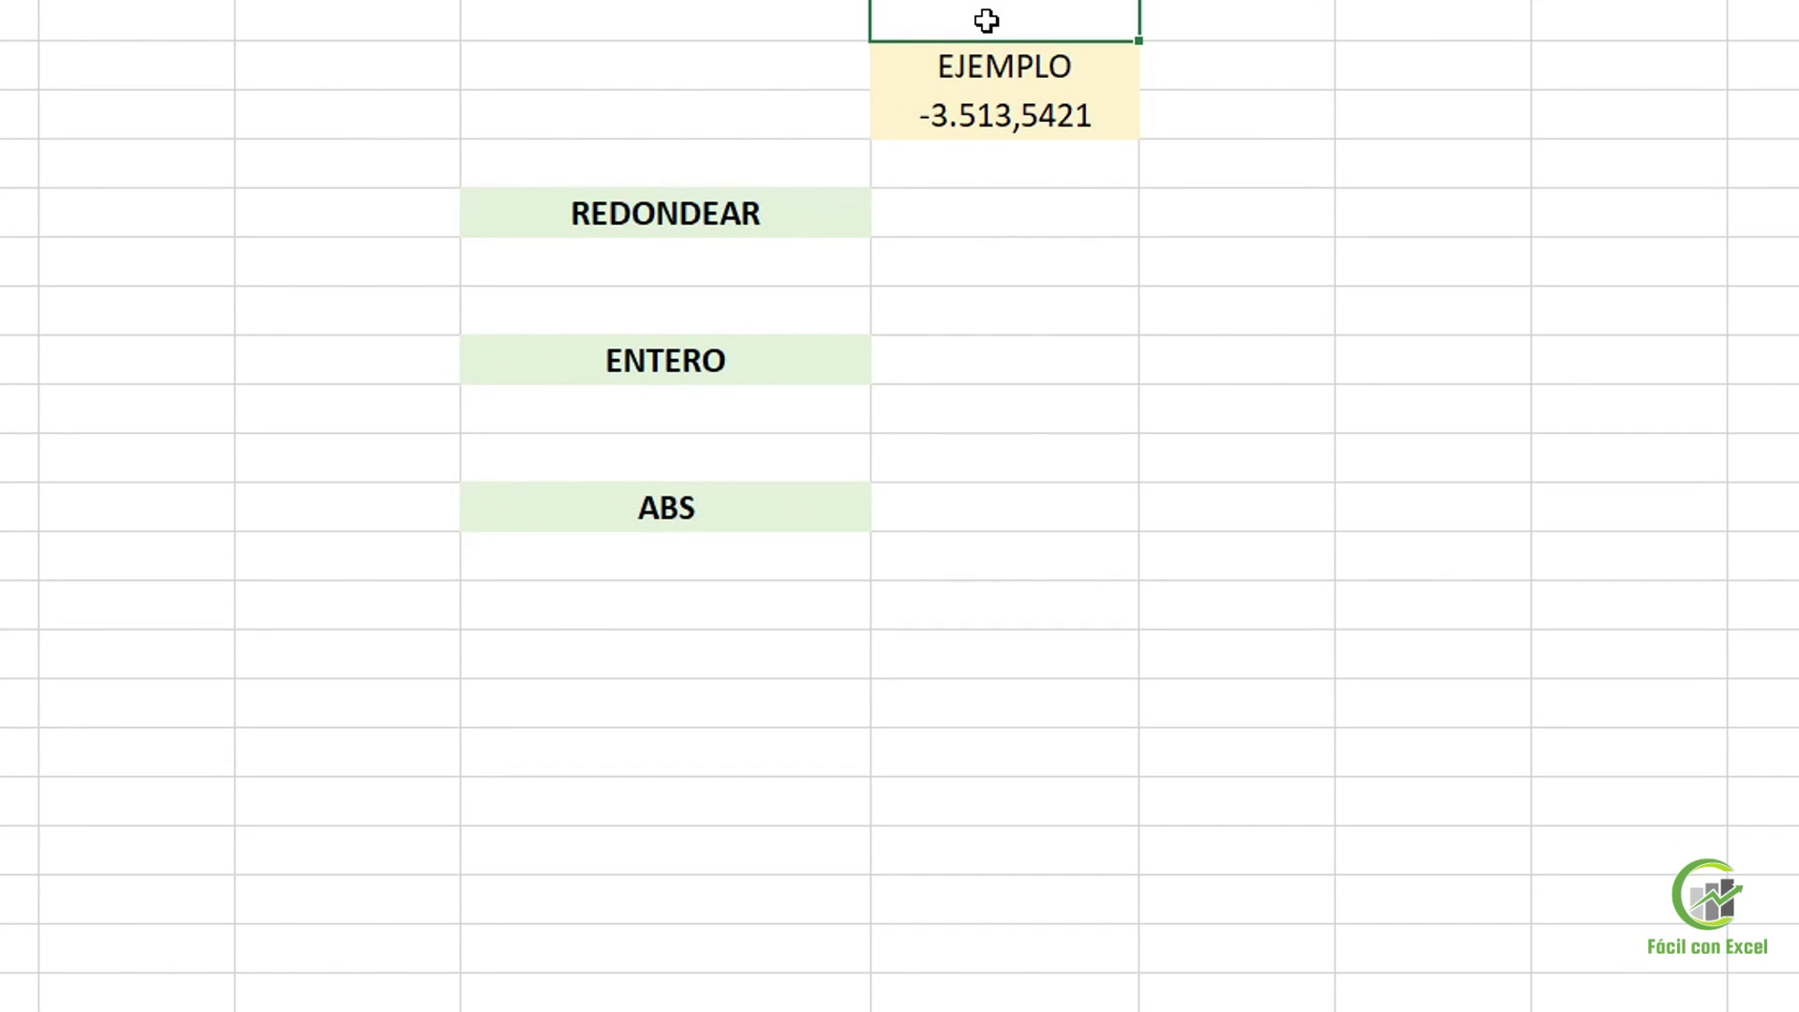
pyautogui.scroll(1, 1386, 375)
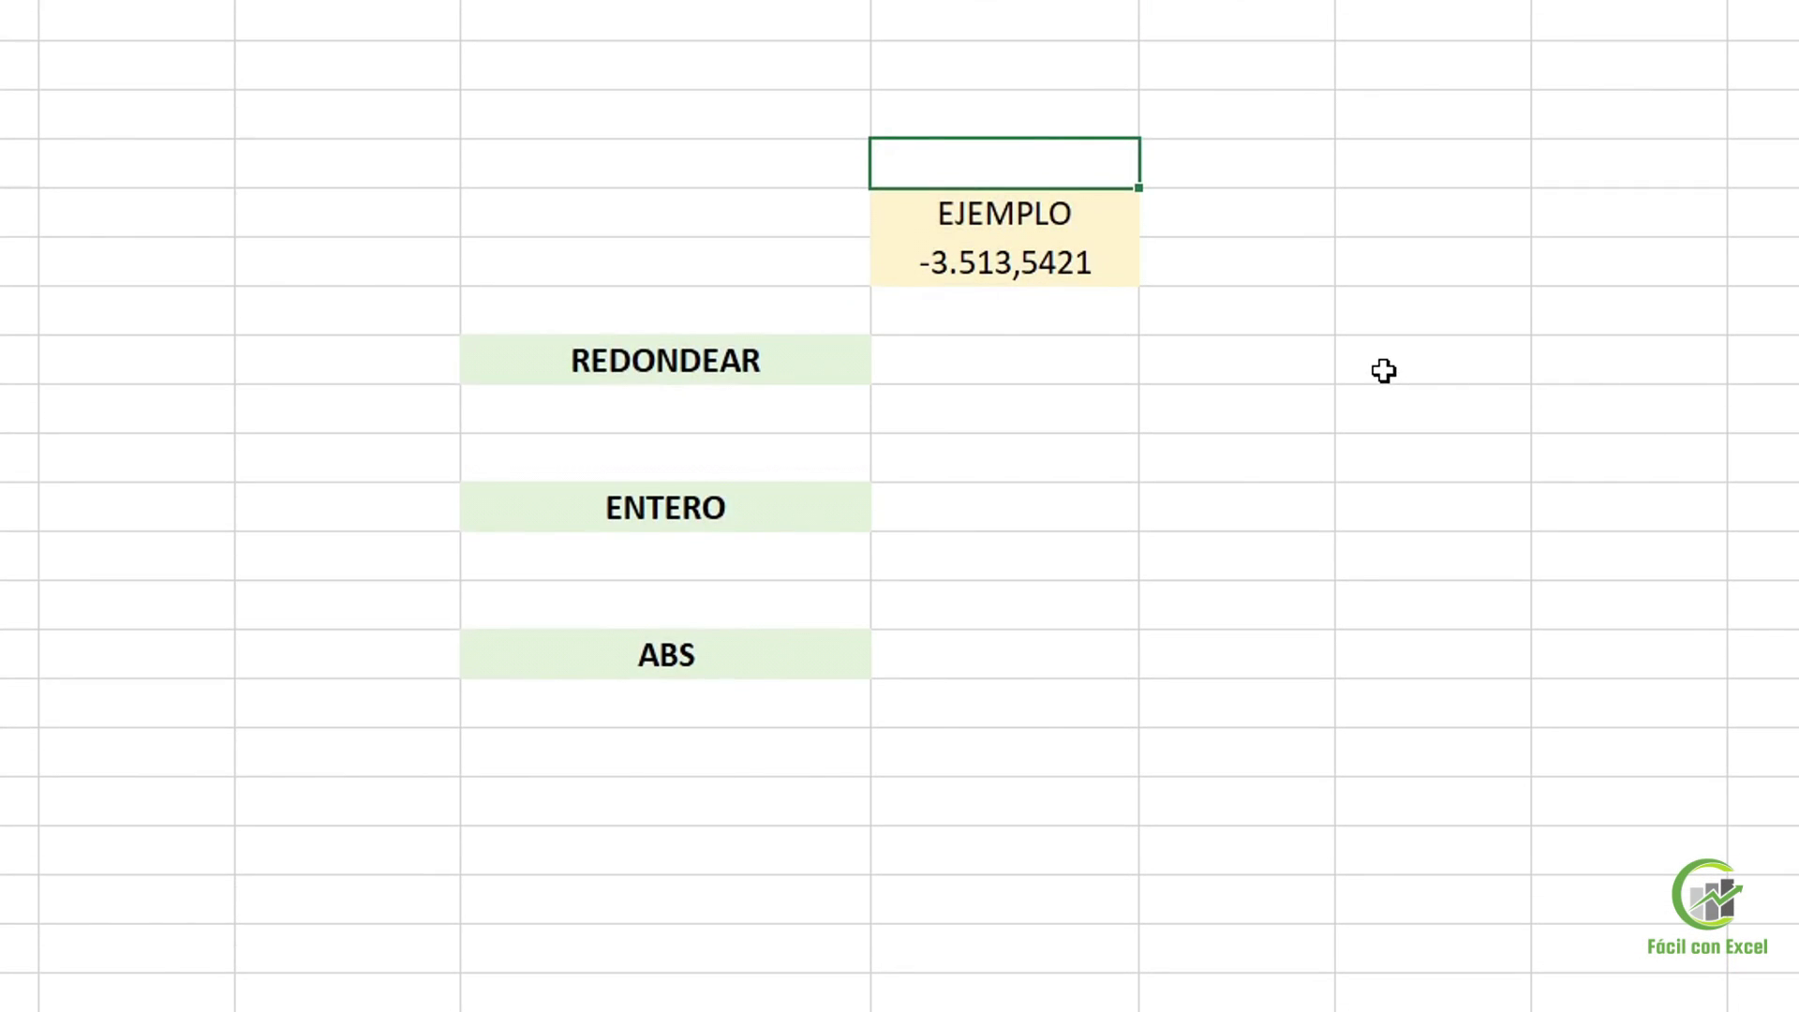
pyautogui.click(1089, 266)
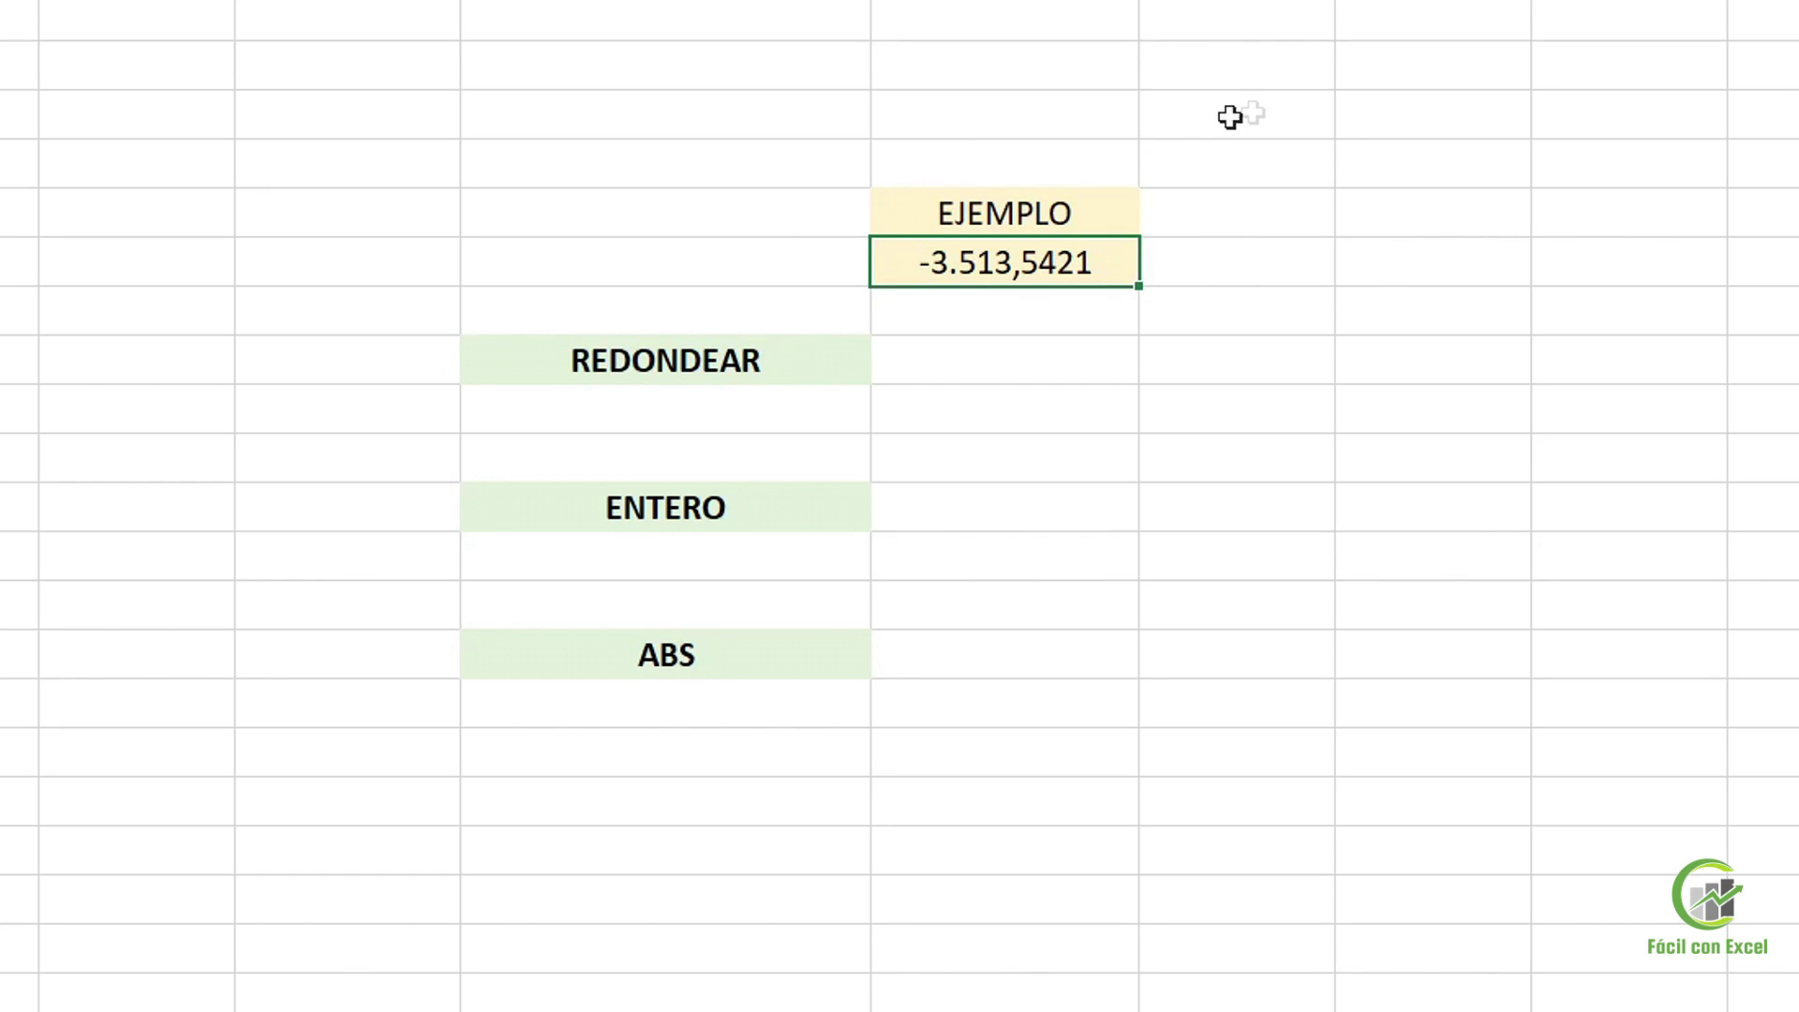
pyautogui.click(1085, 366)
pyautogui.write('=redonde')
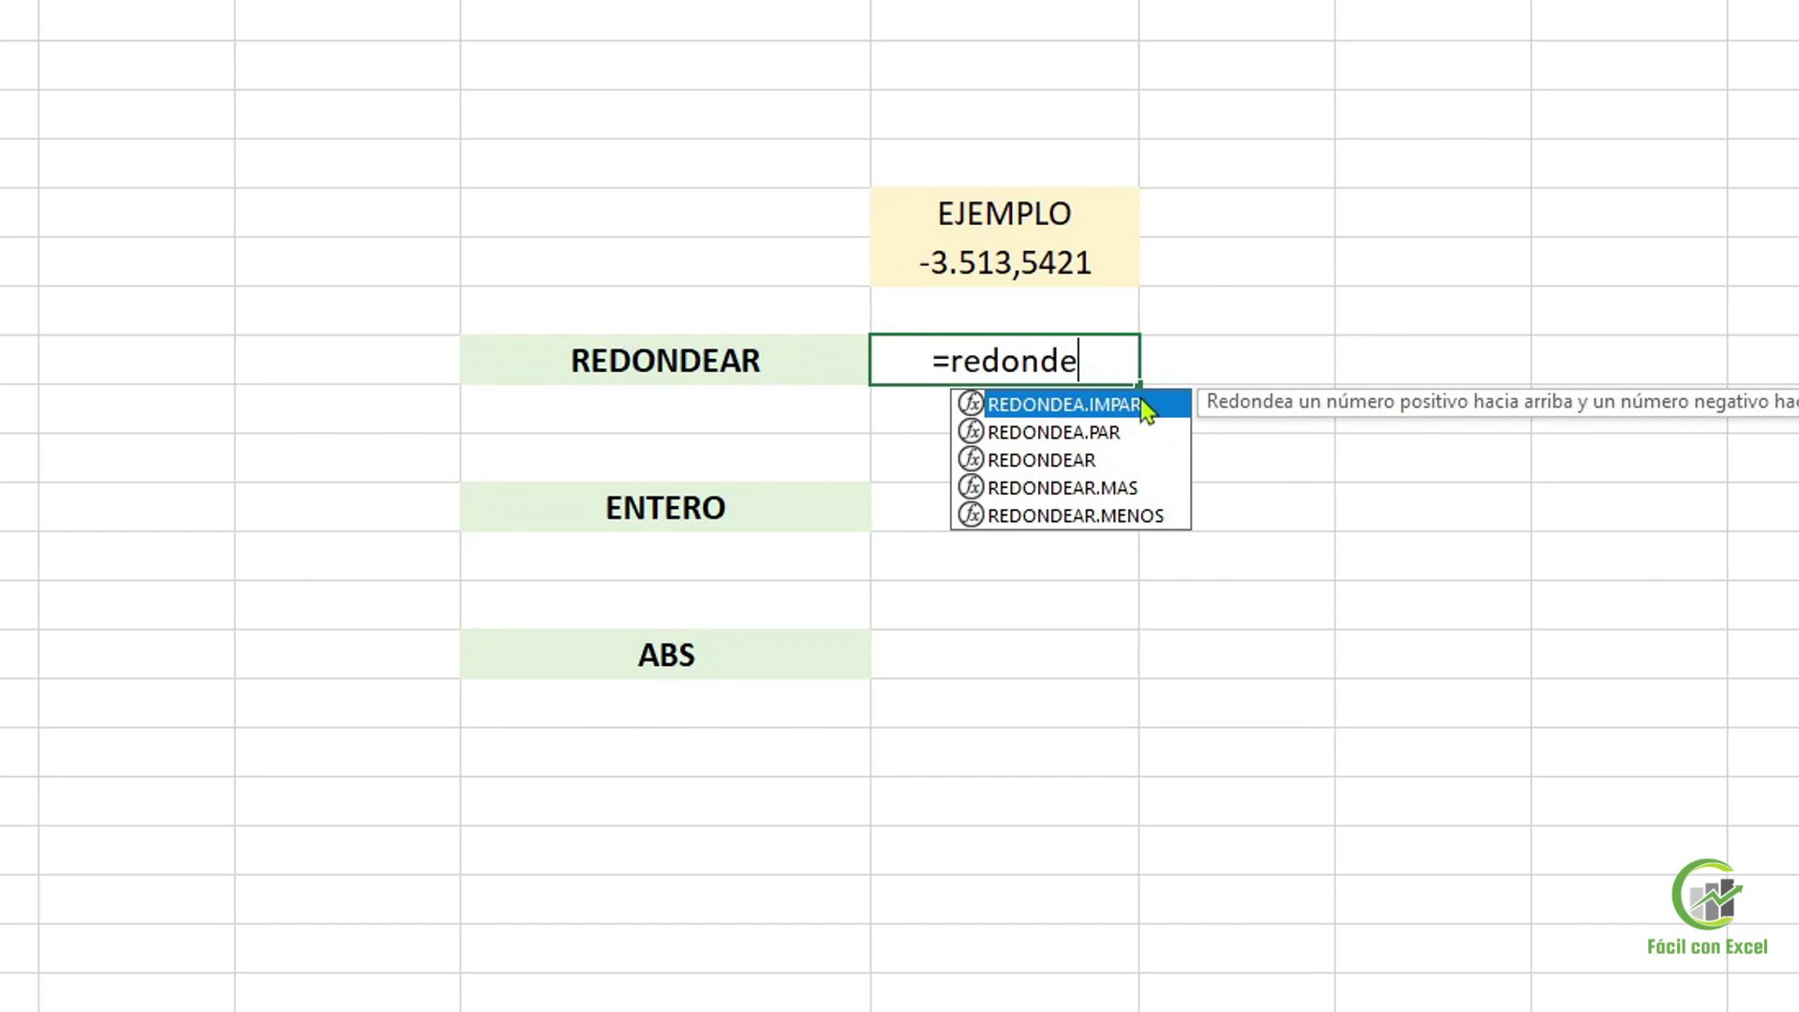
pyautogui.click(1132, 465)
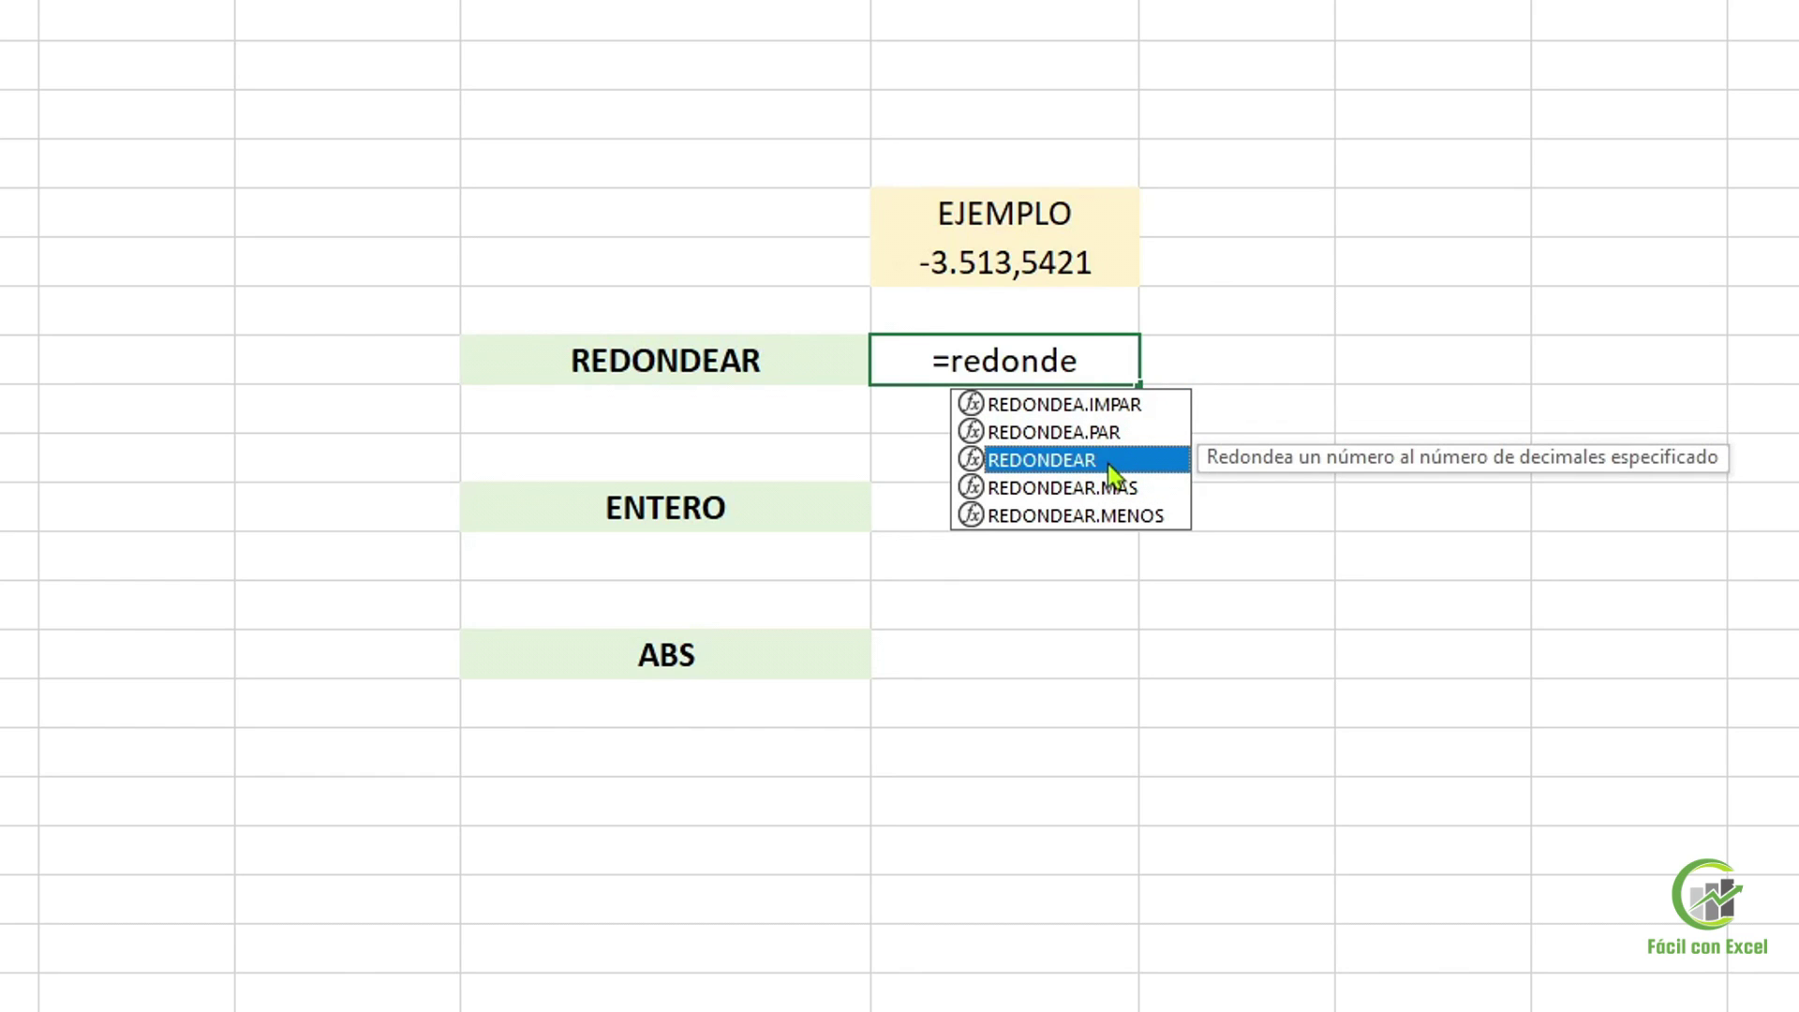
pyautogui.doubleClick(1107, 464)
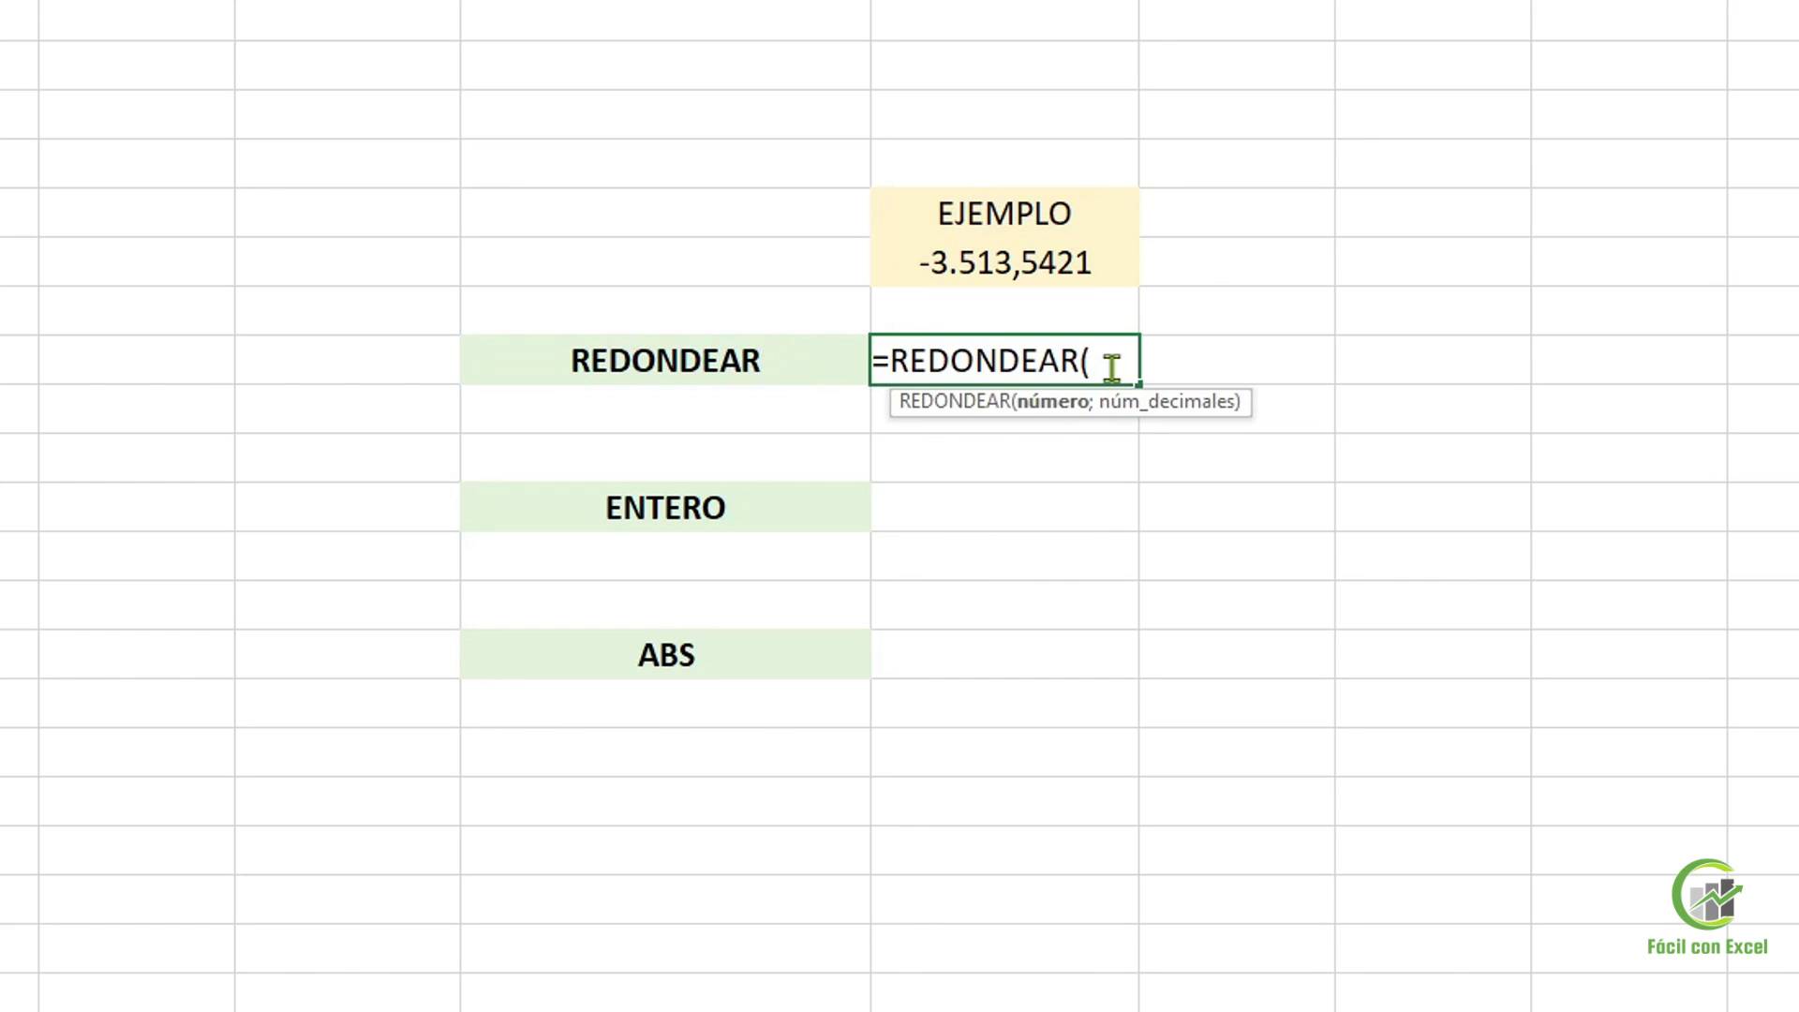
pyautogui.click(1082, 267)
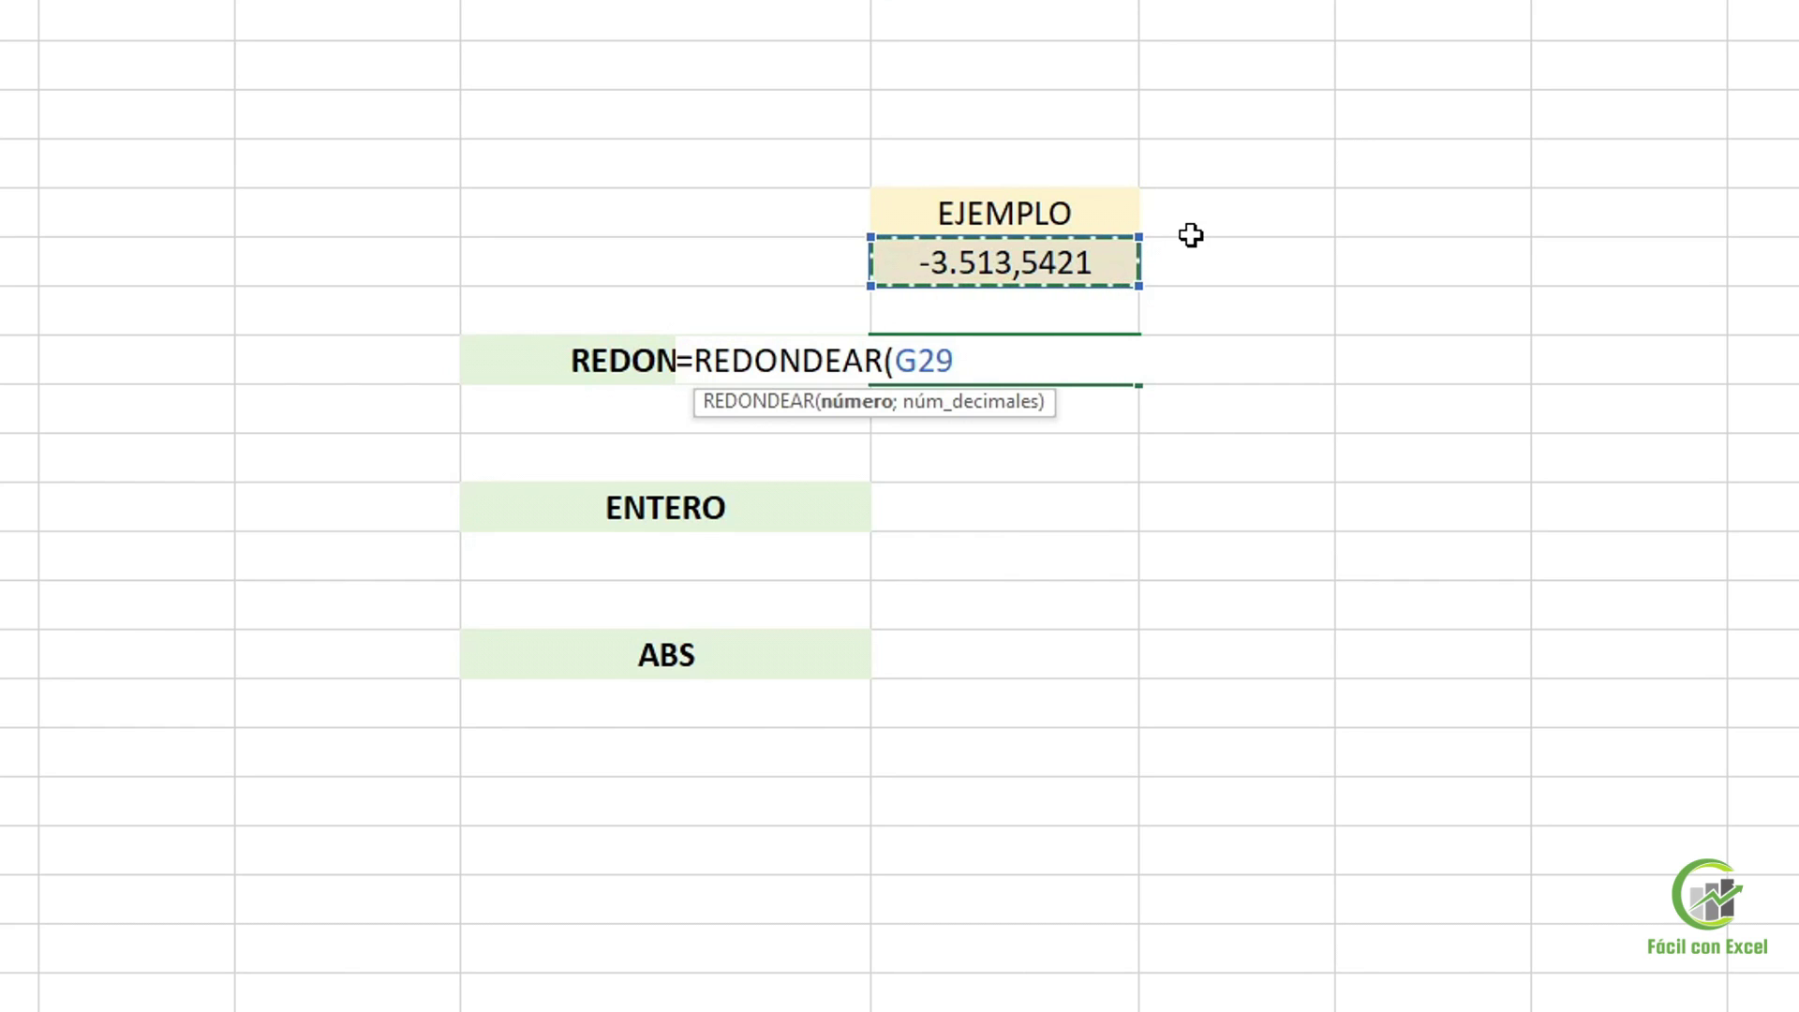
pyautogui.write(';')
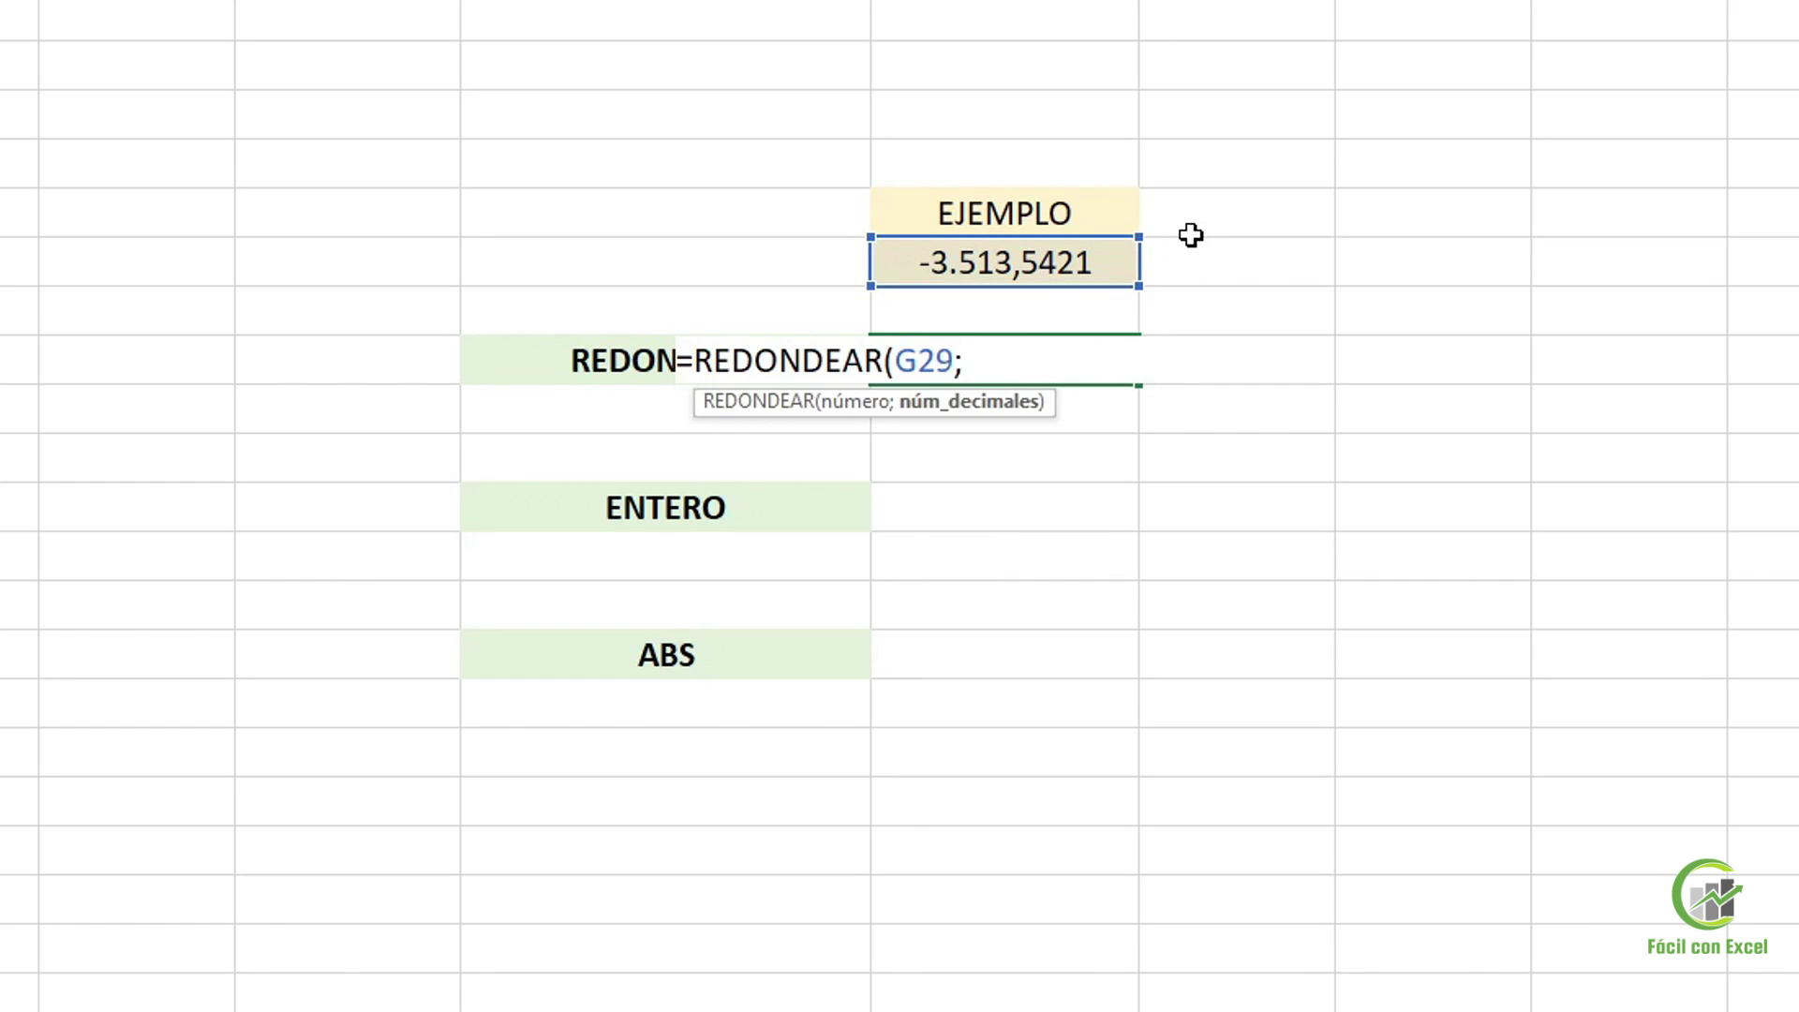
pyautogui.write('2')
pyautogui.press('Return')
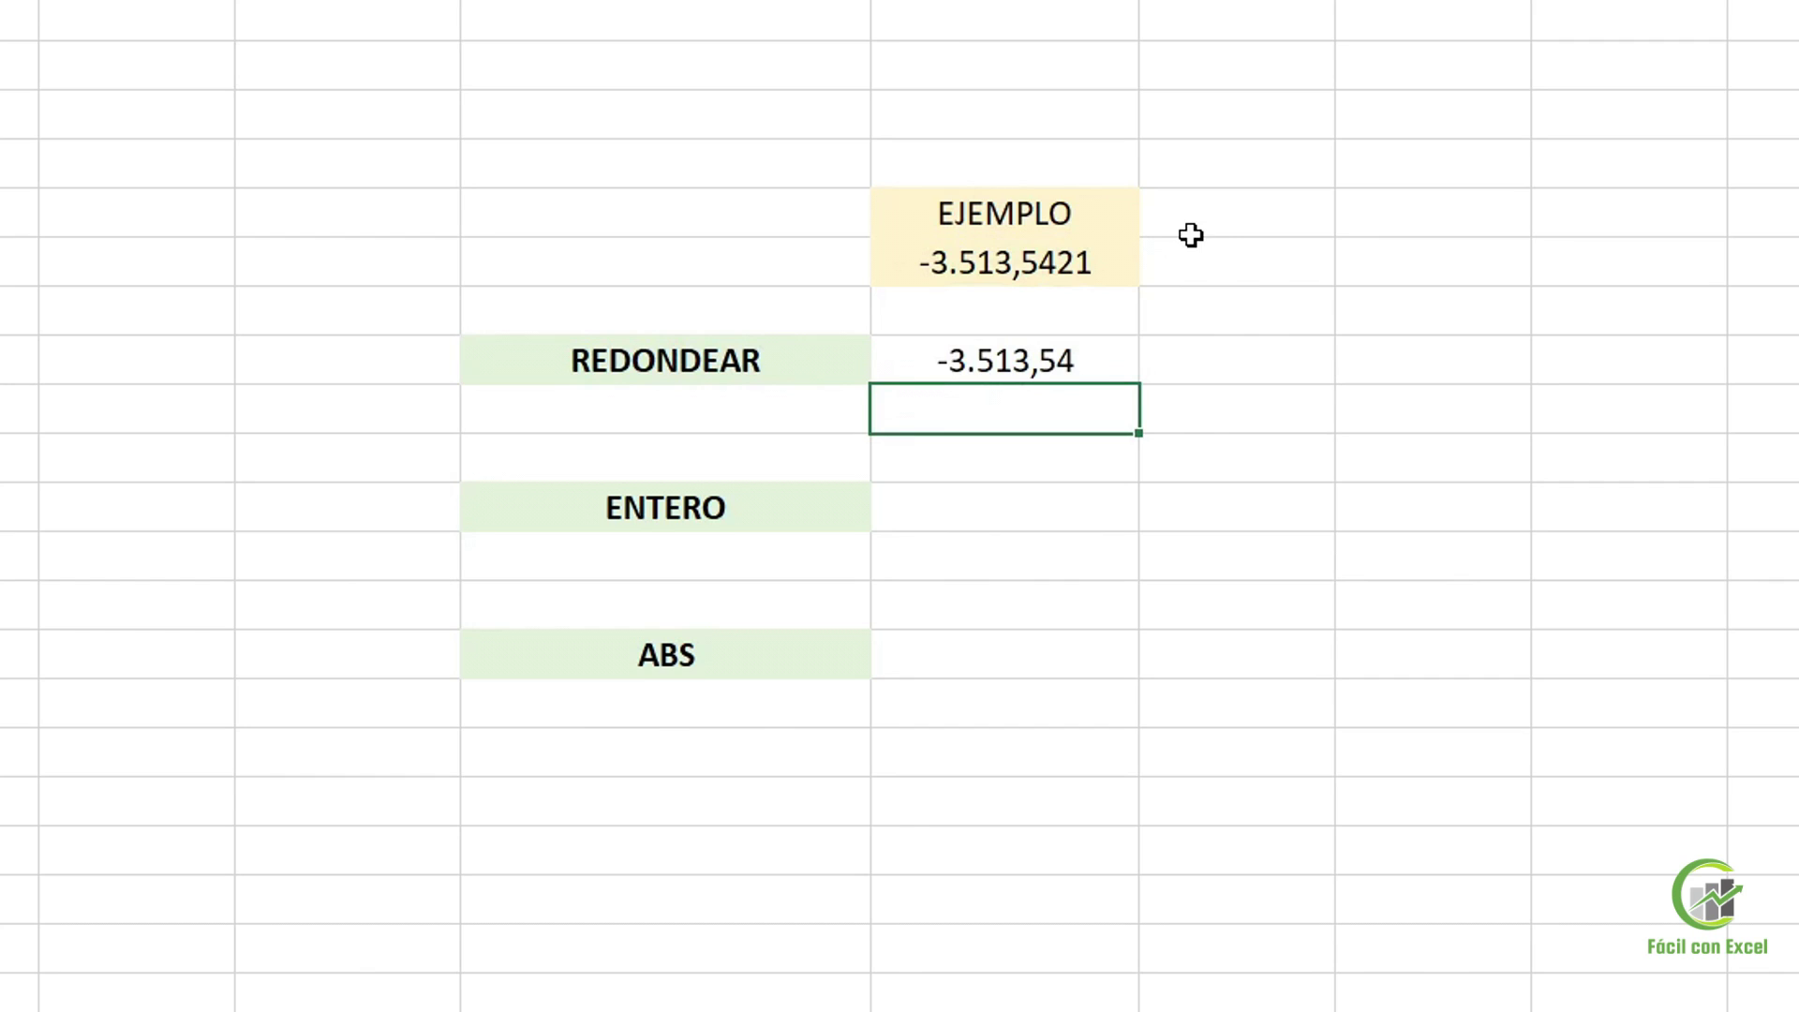
# In G34, beside ENTERO, round the EJEMPLO number in G29 down to a whole number with the ENTERO function
pyautogui.click(1047, 490)
pyautogui.write('=enter')
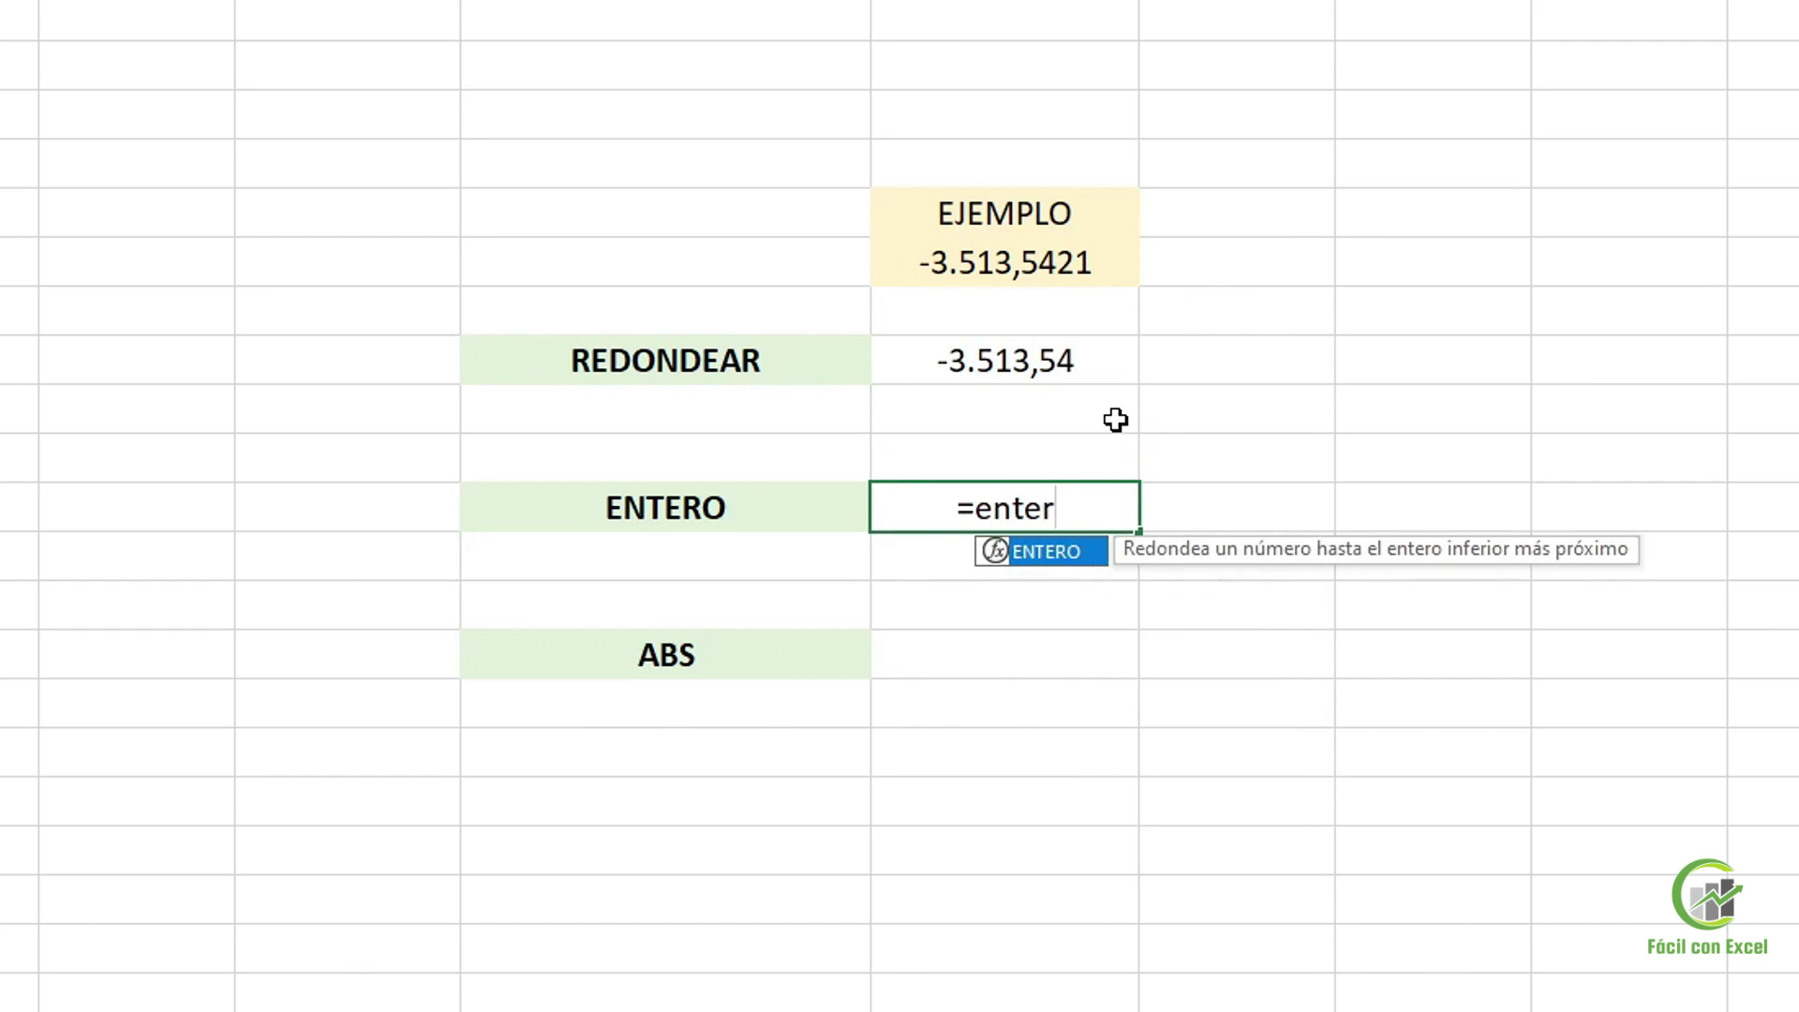
pyautogui.press('Tab')
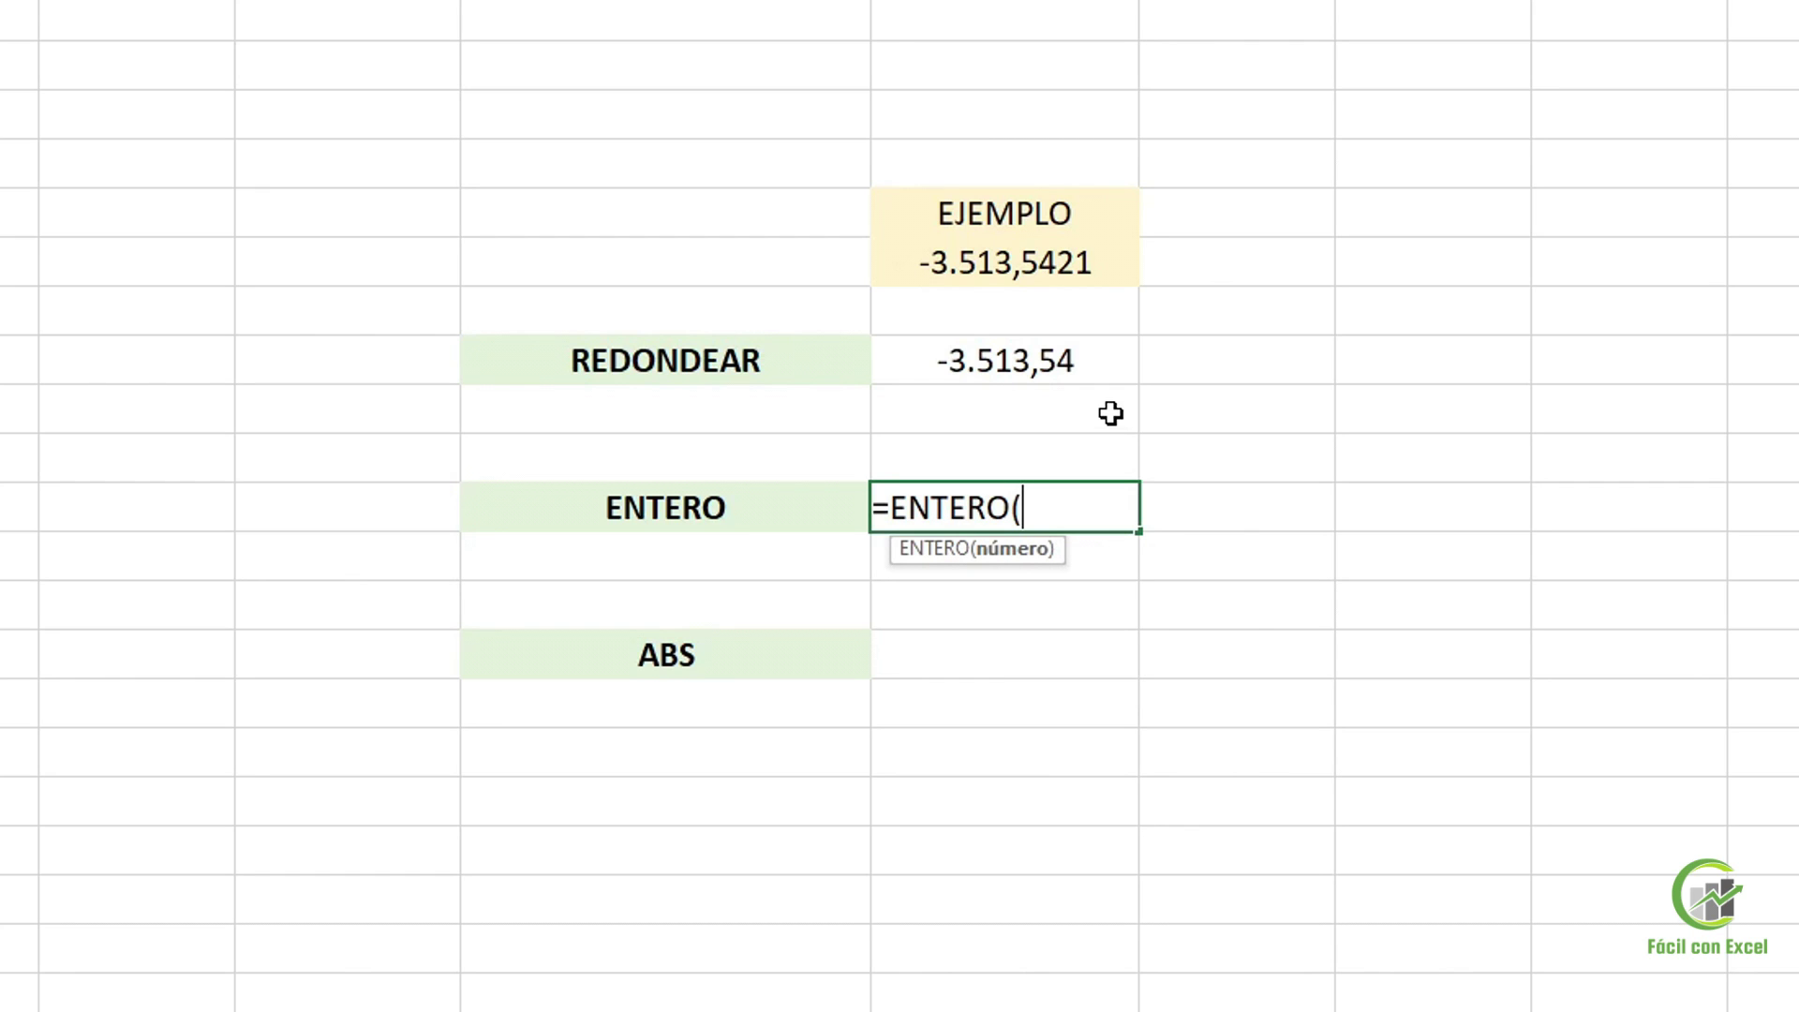
pyautogui.click(1070, 258)
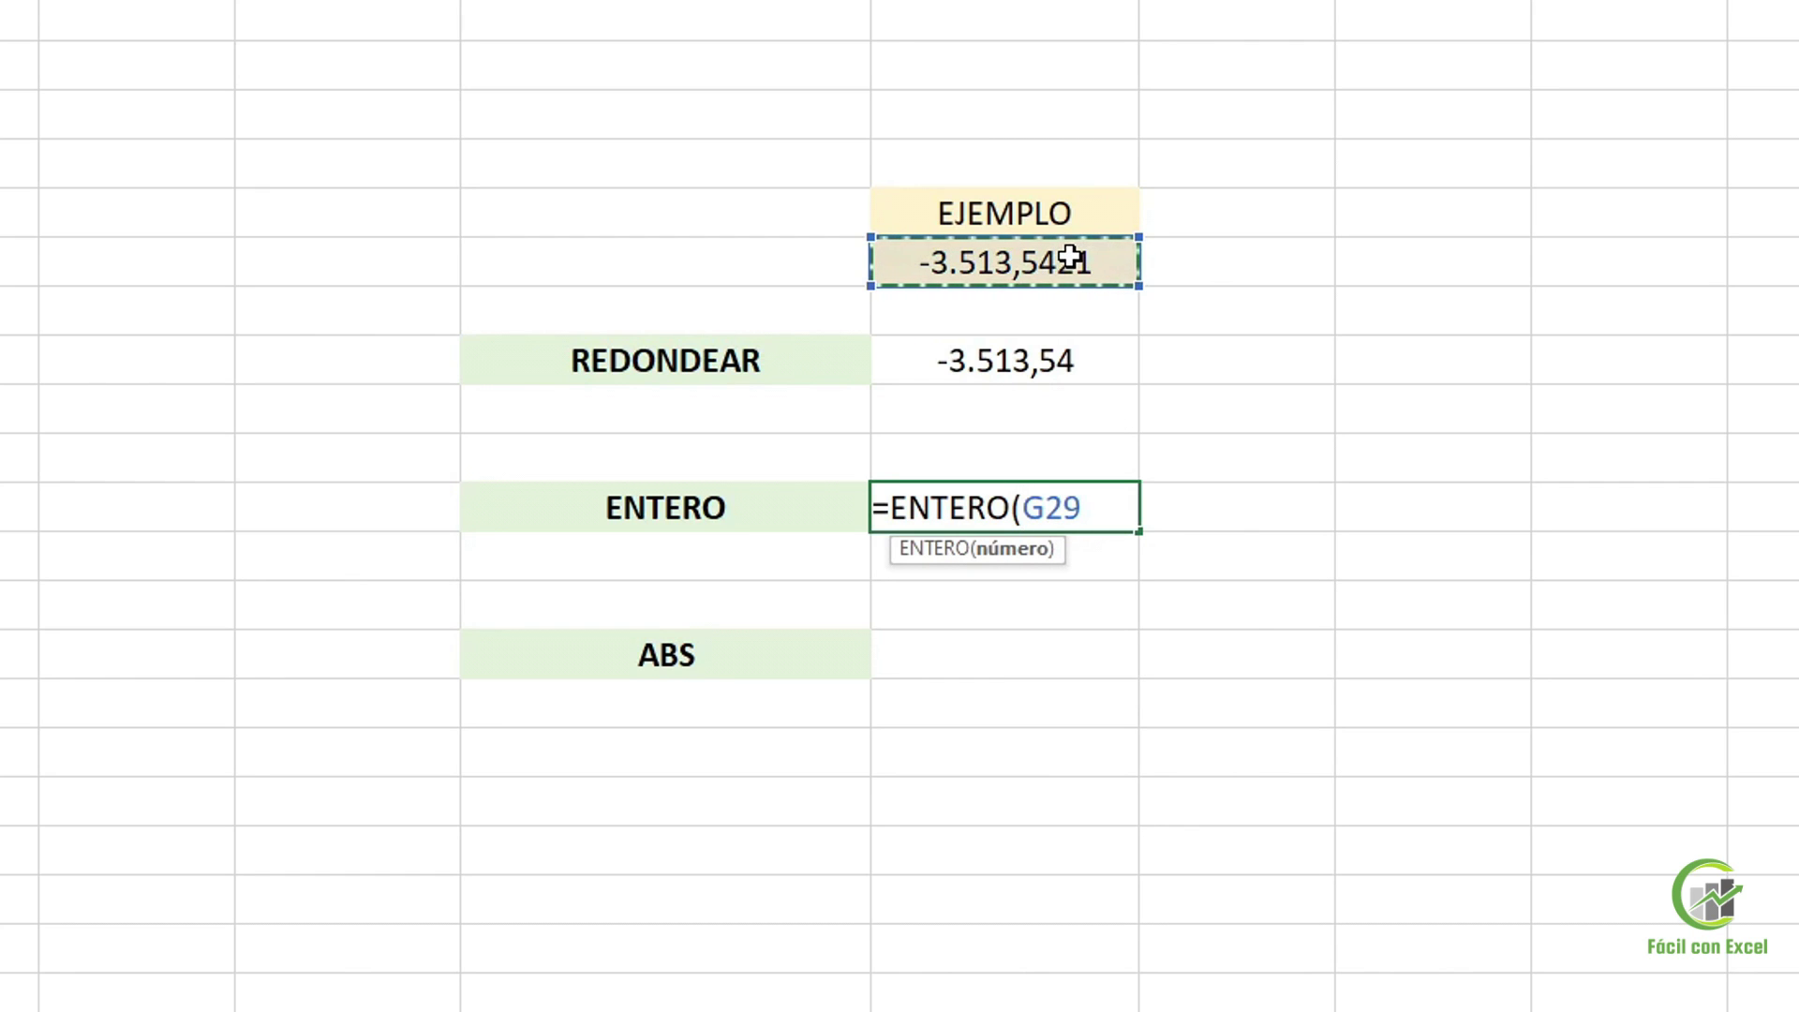
pyautogui.press('Return')
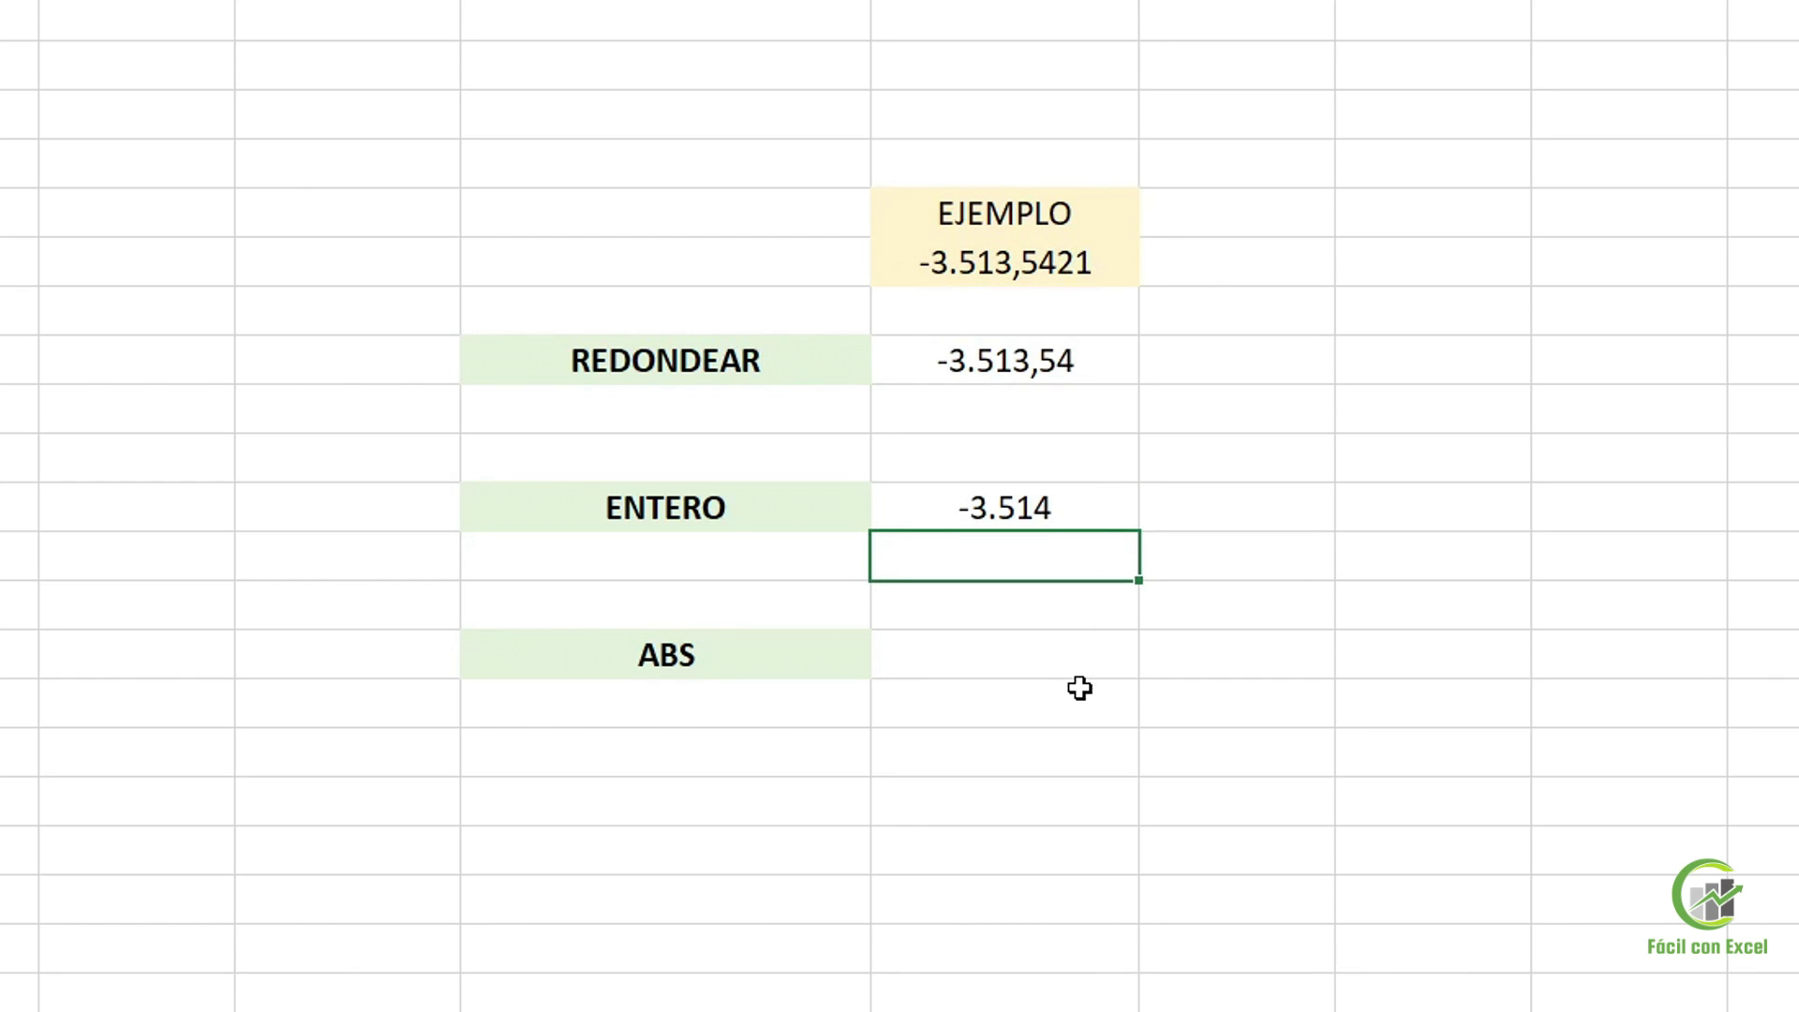
# In G37, beside ABS, get the absolute value of the EJEMPLO number in G29 with the ABS function
pyautogui.click(1062, 662)
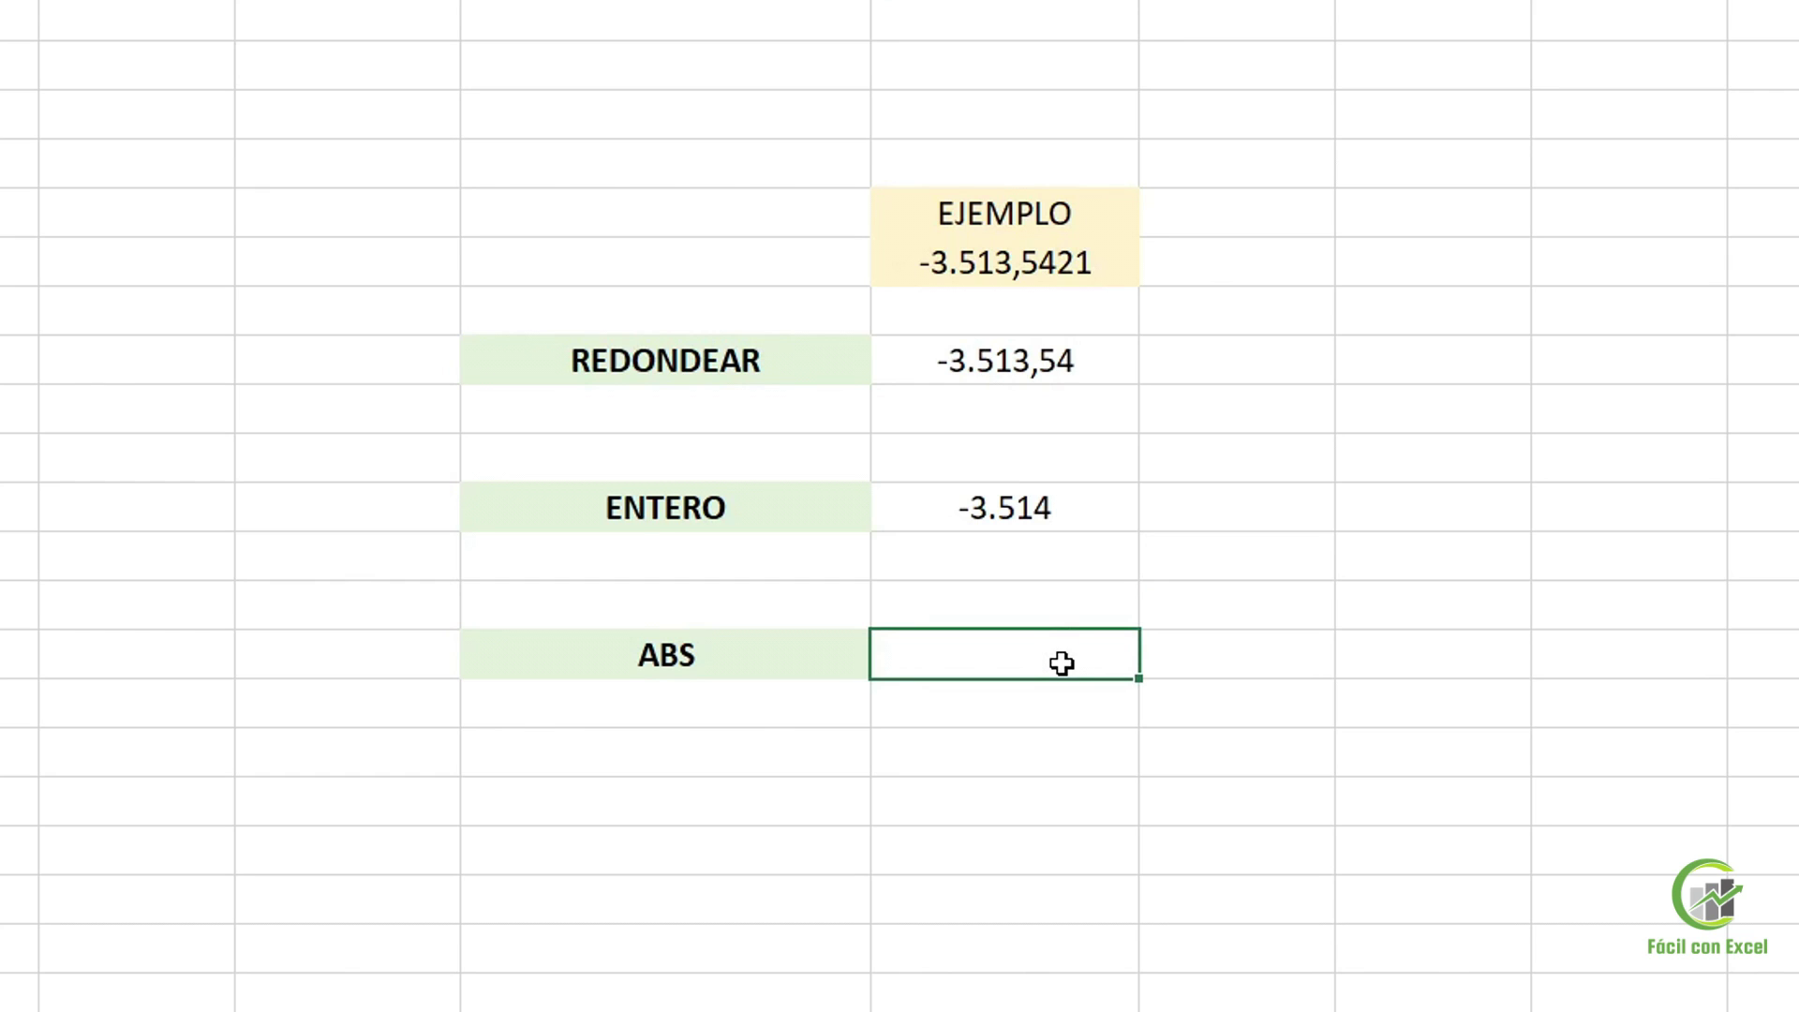
pyautogui.write('=abs')
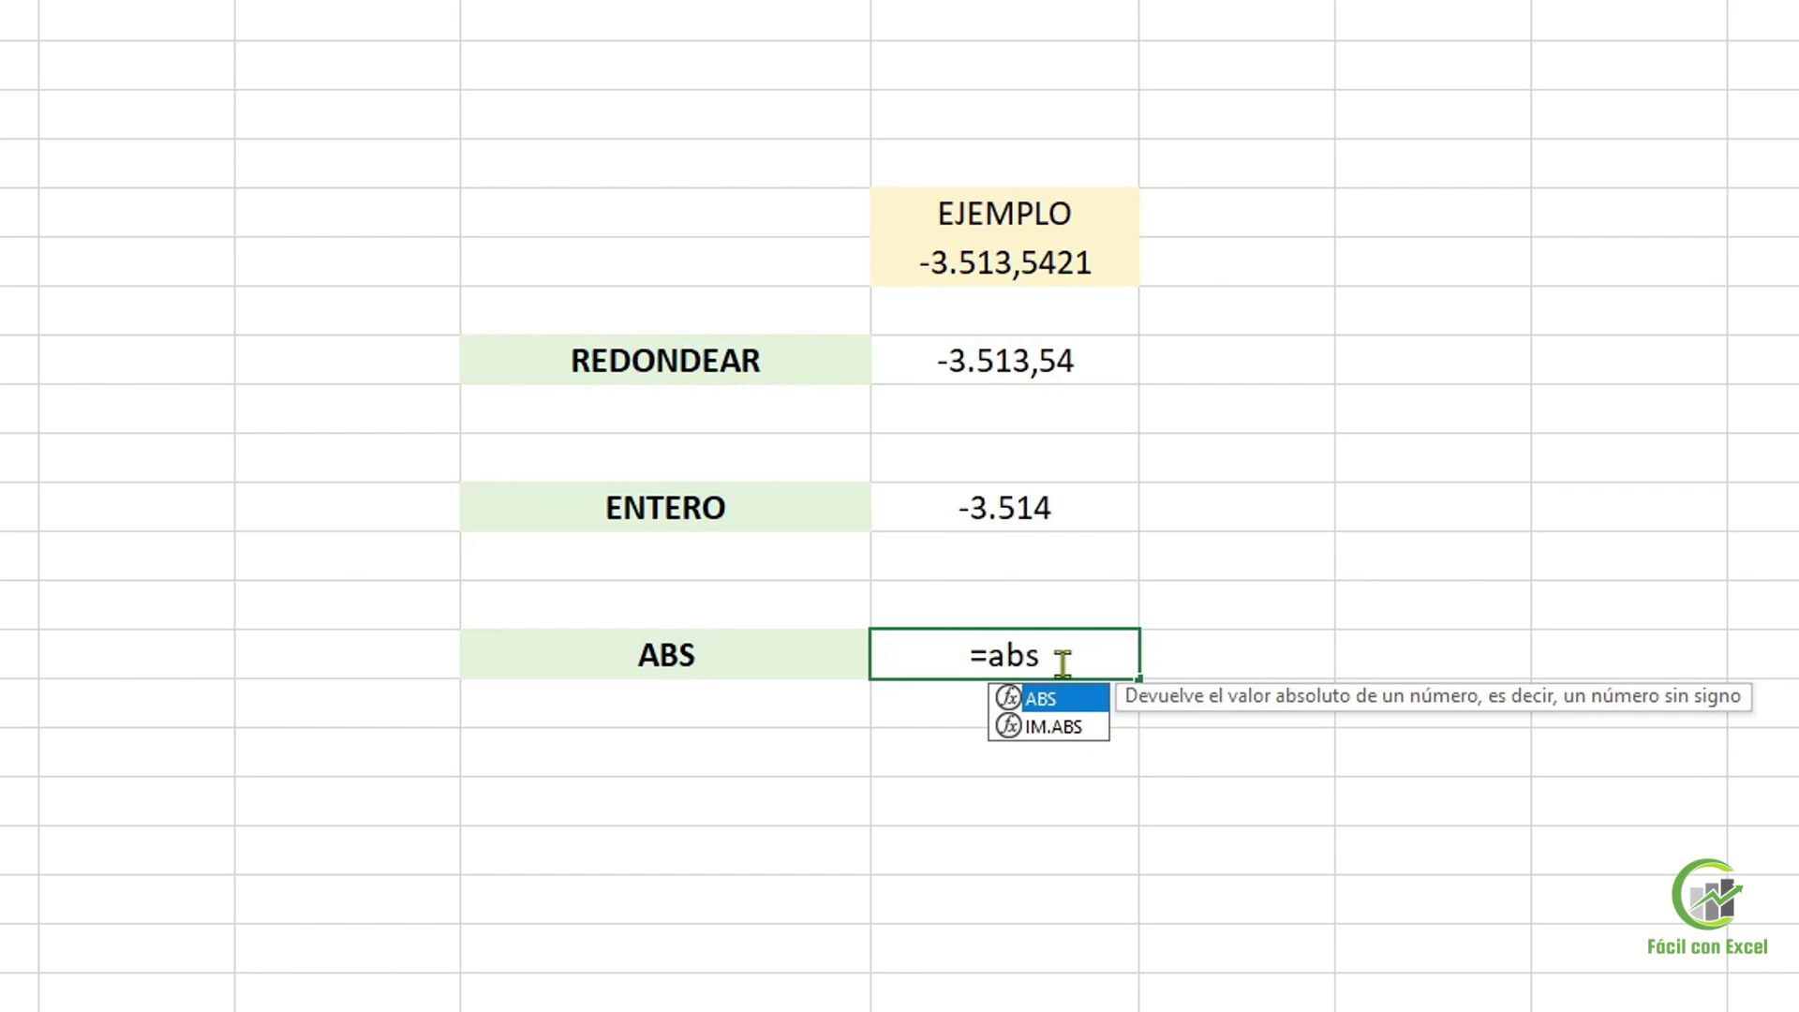
pyautogui.press('Tab')
pyautogui.click(1102, 272)
pyautogui.press('Return')
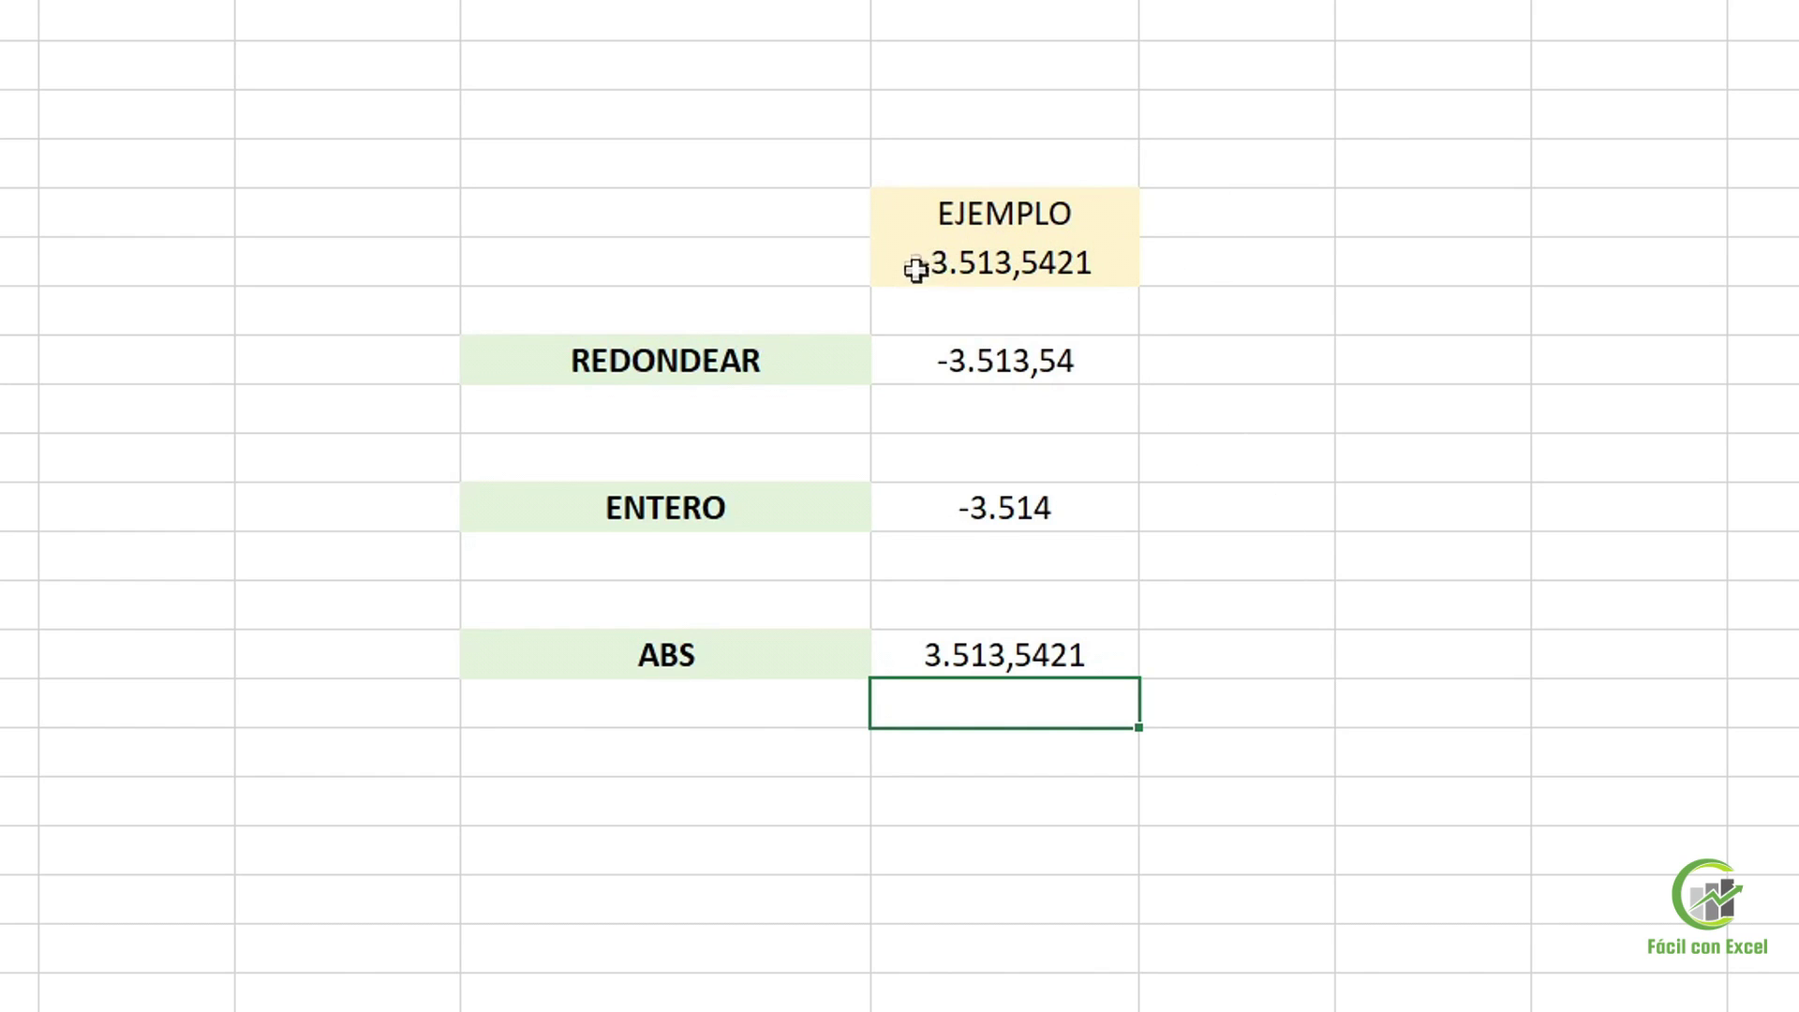
# In J61, beside CONTAR, count the invoice numbers in D60:D65 with CONTAR, after reviewing the IMPORTE and FACTURA values
pyautogui.scroll(-1, 721, 895)
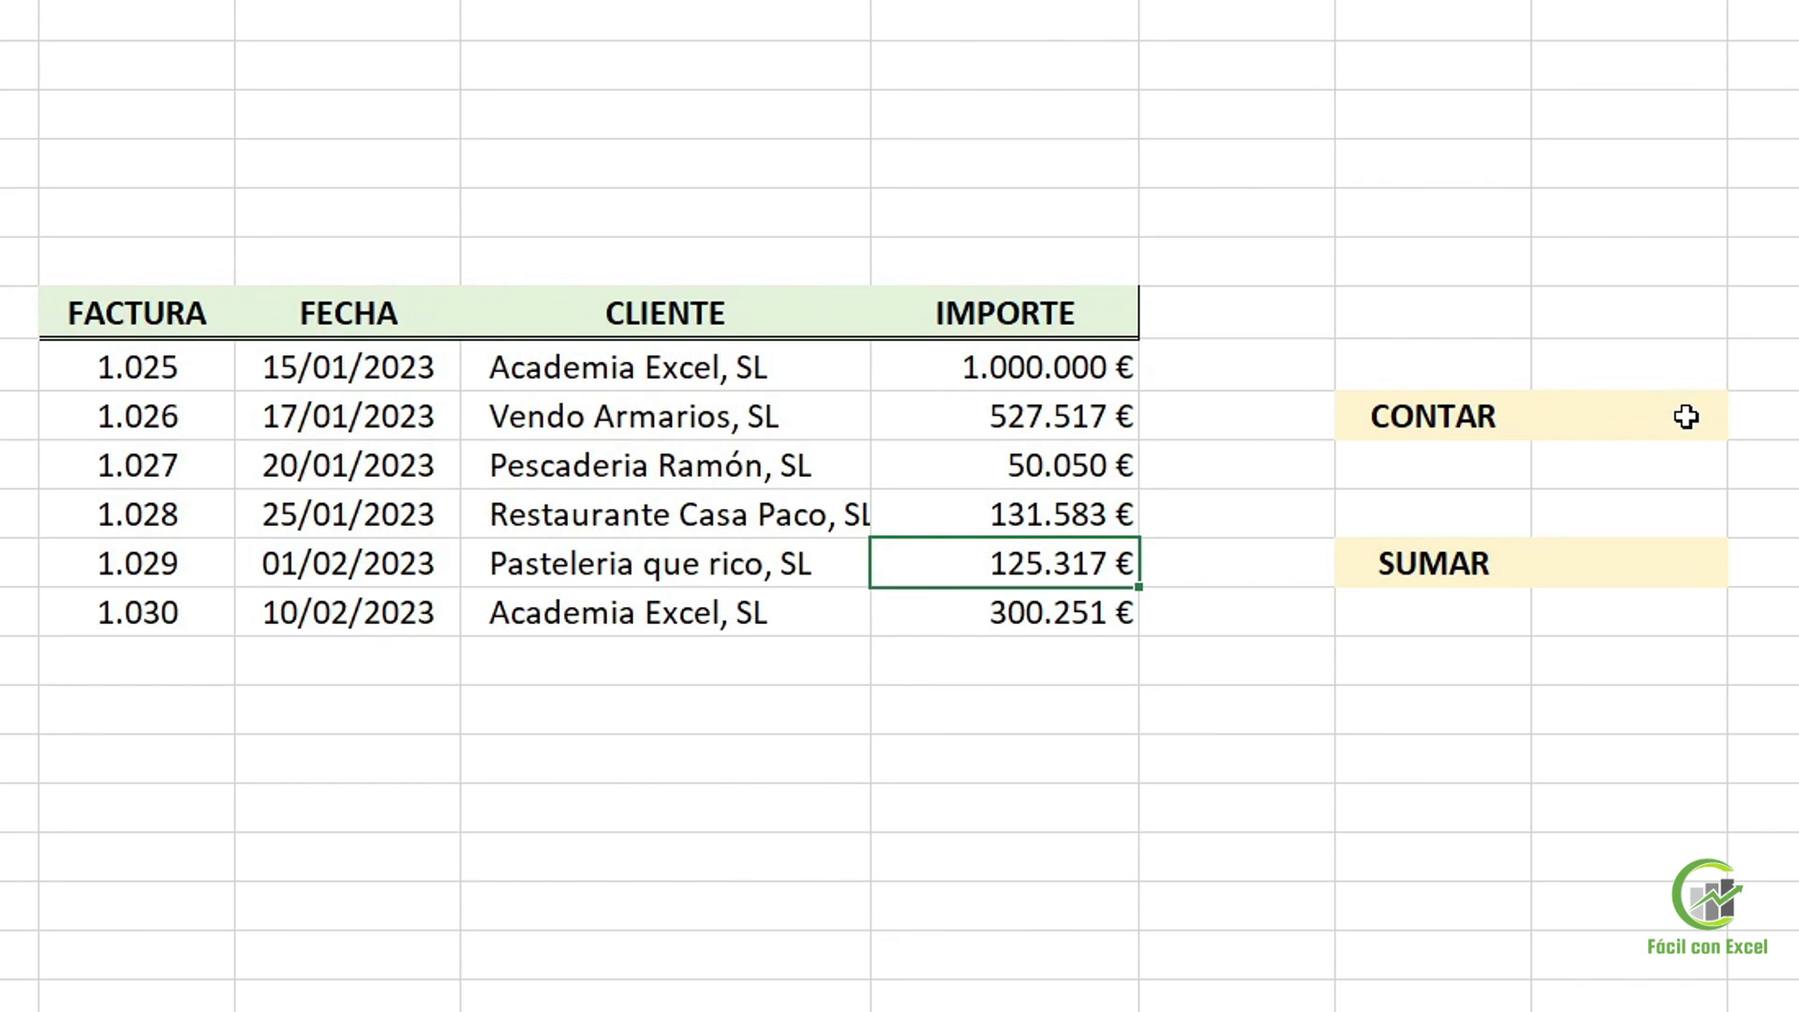
pyautogui.moveTo(1105, 365); pyautogui.dragTo(1074, 615)
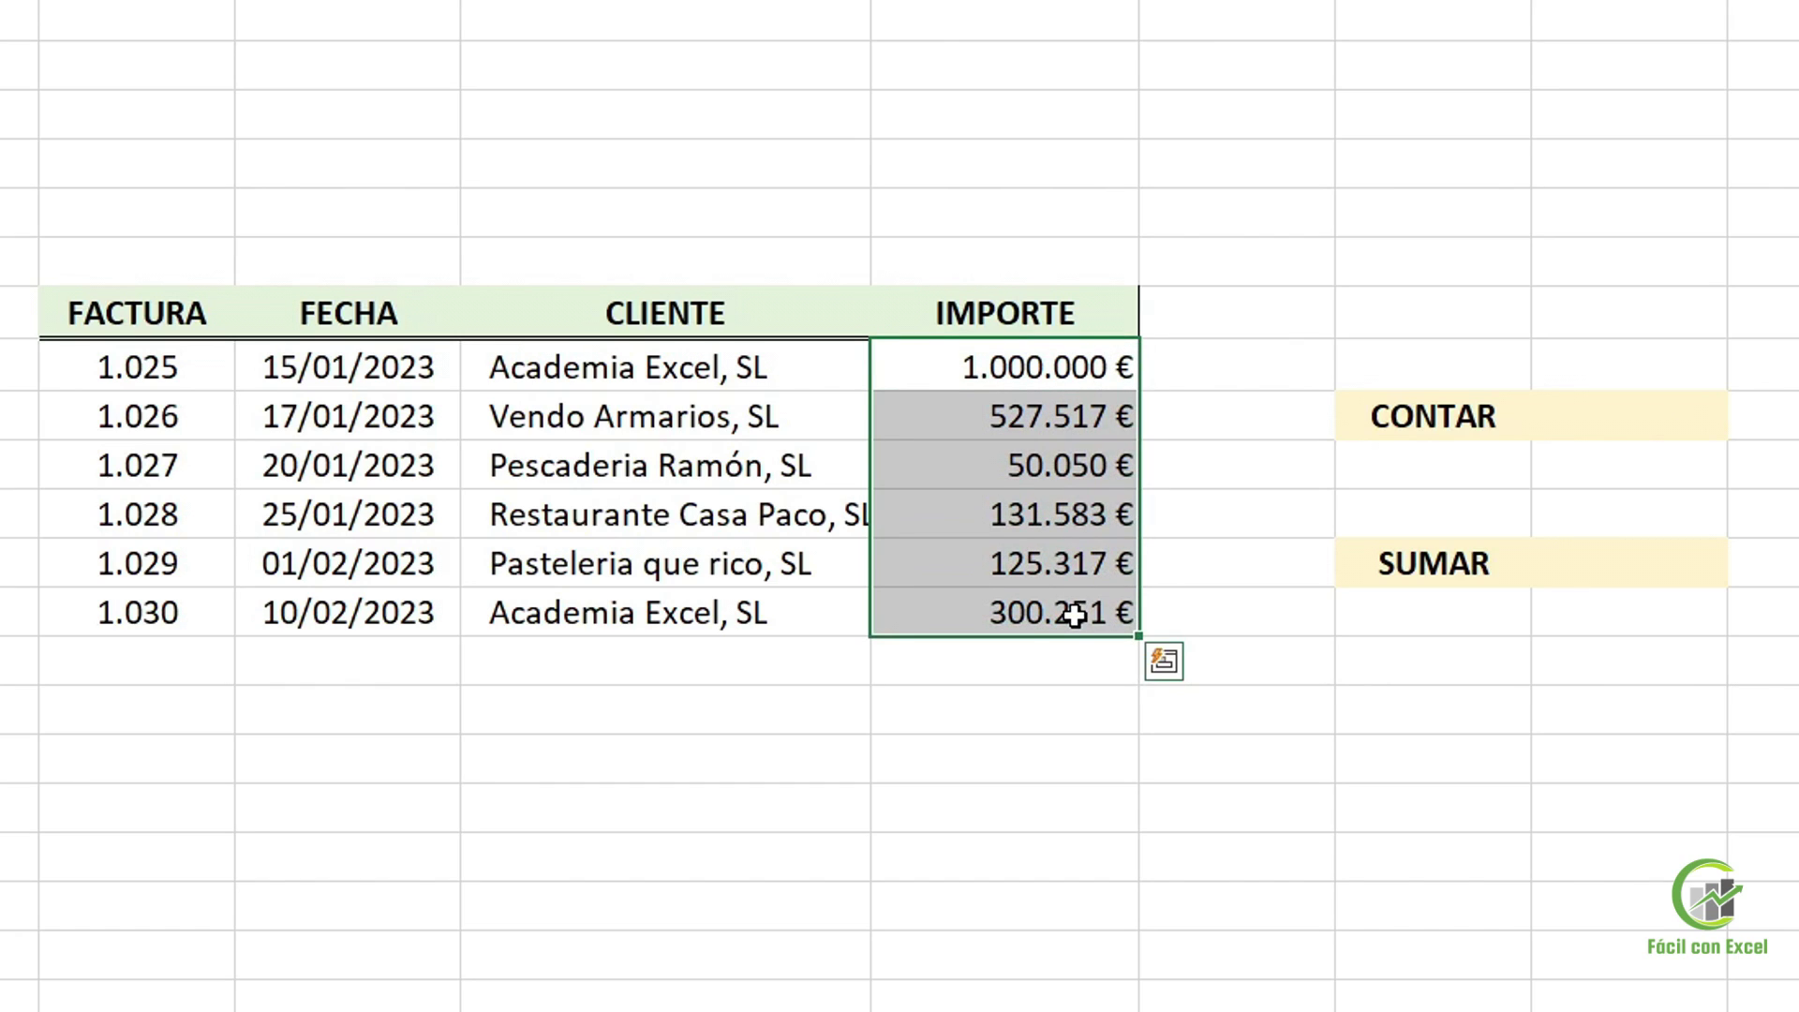
pyautogui.moveTo(149, 534); pyautogui.dragTo(140, 614)
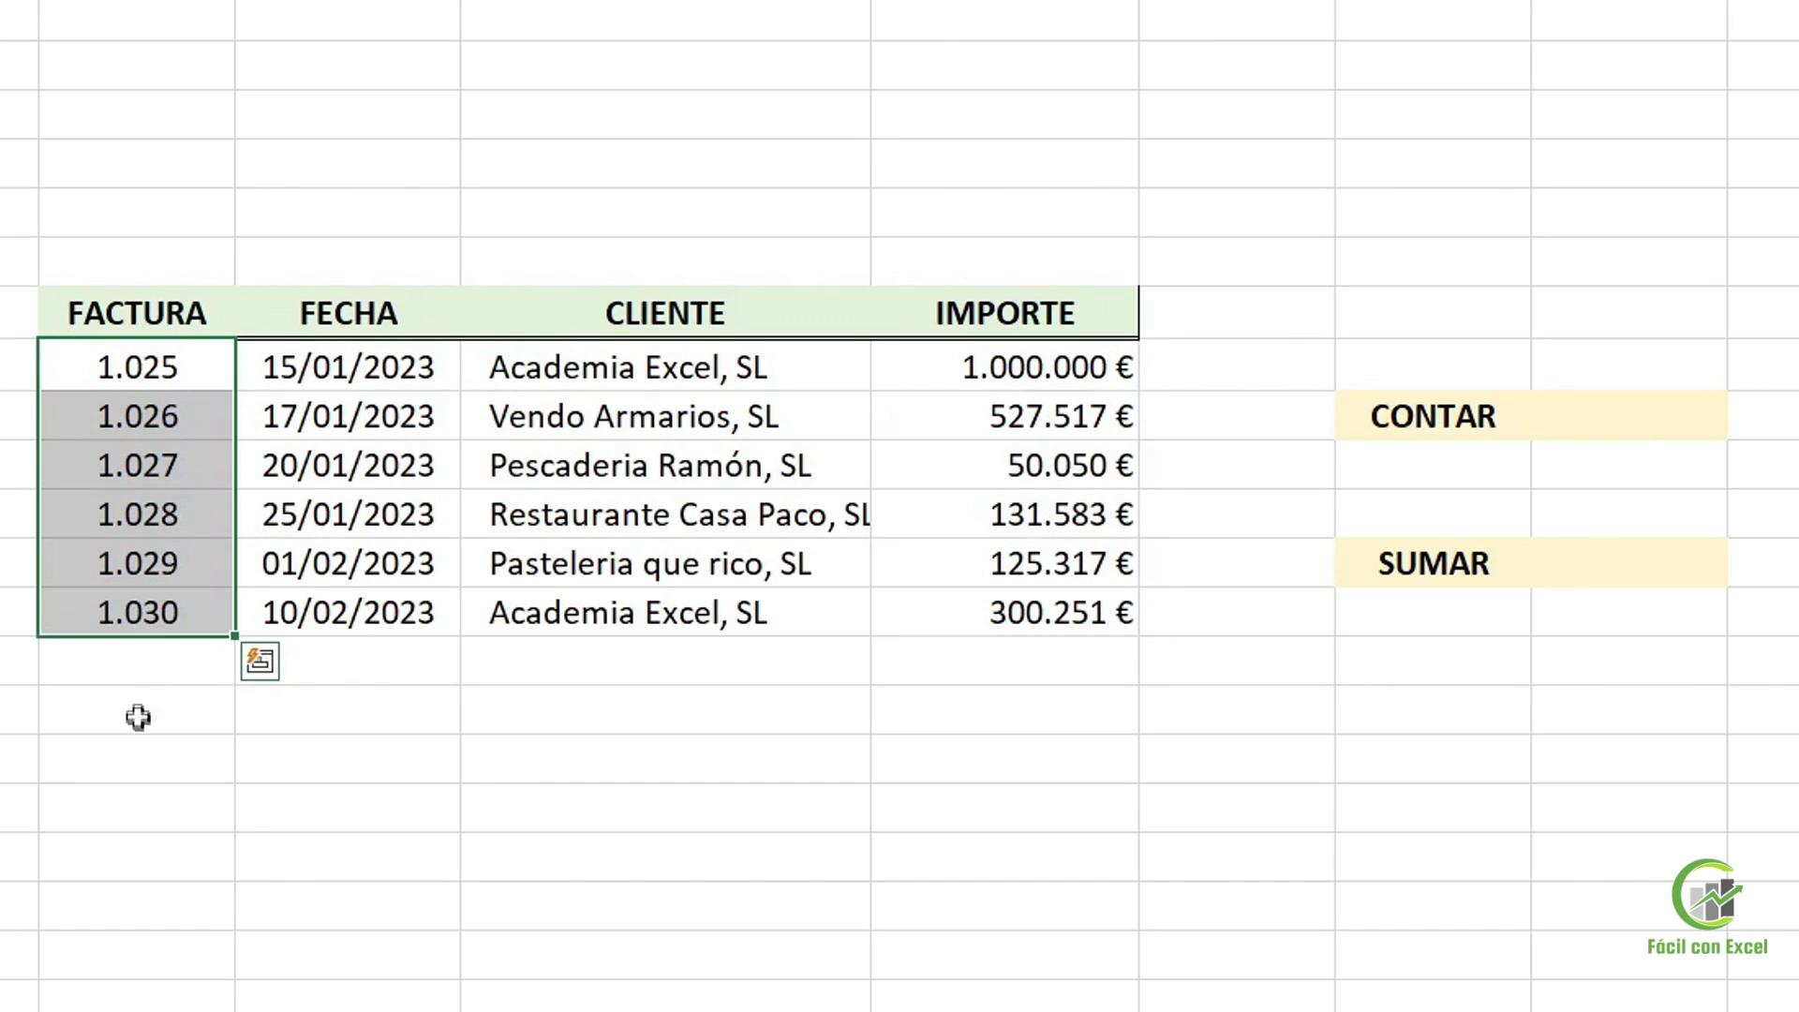
pyautogui.click(137, 715)
pyautogui.click(1696, 413)
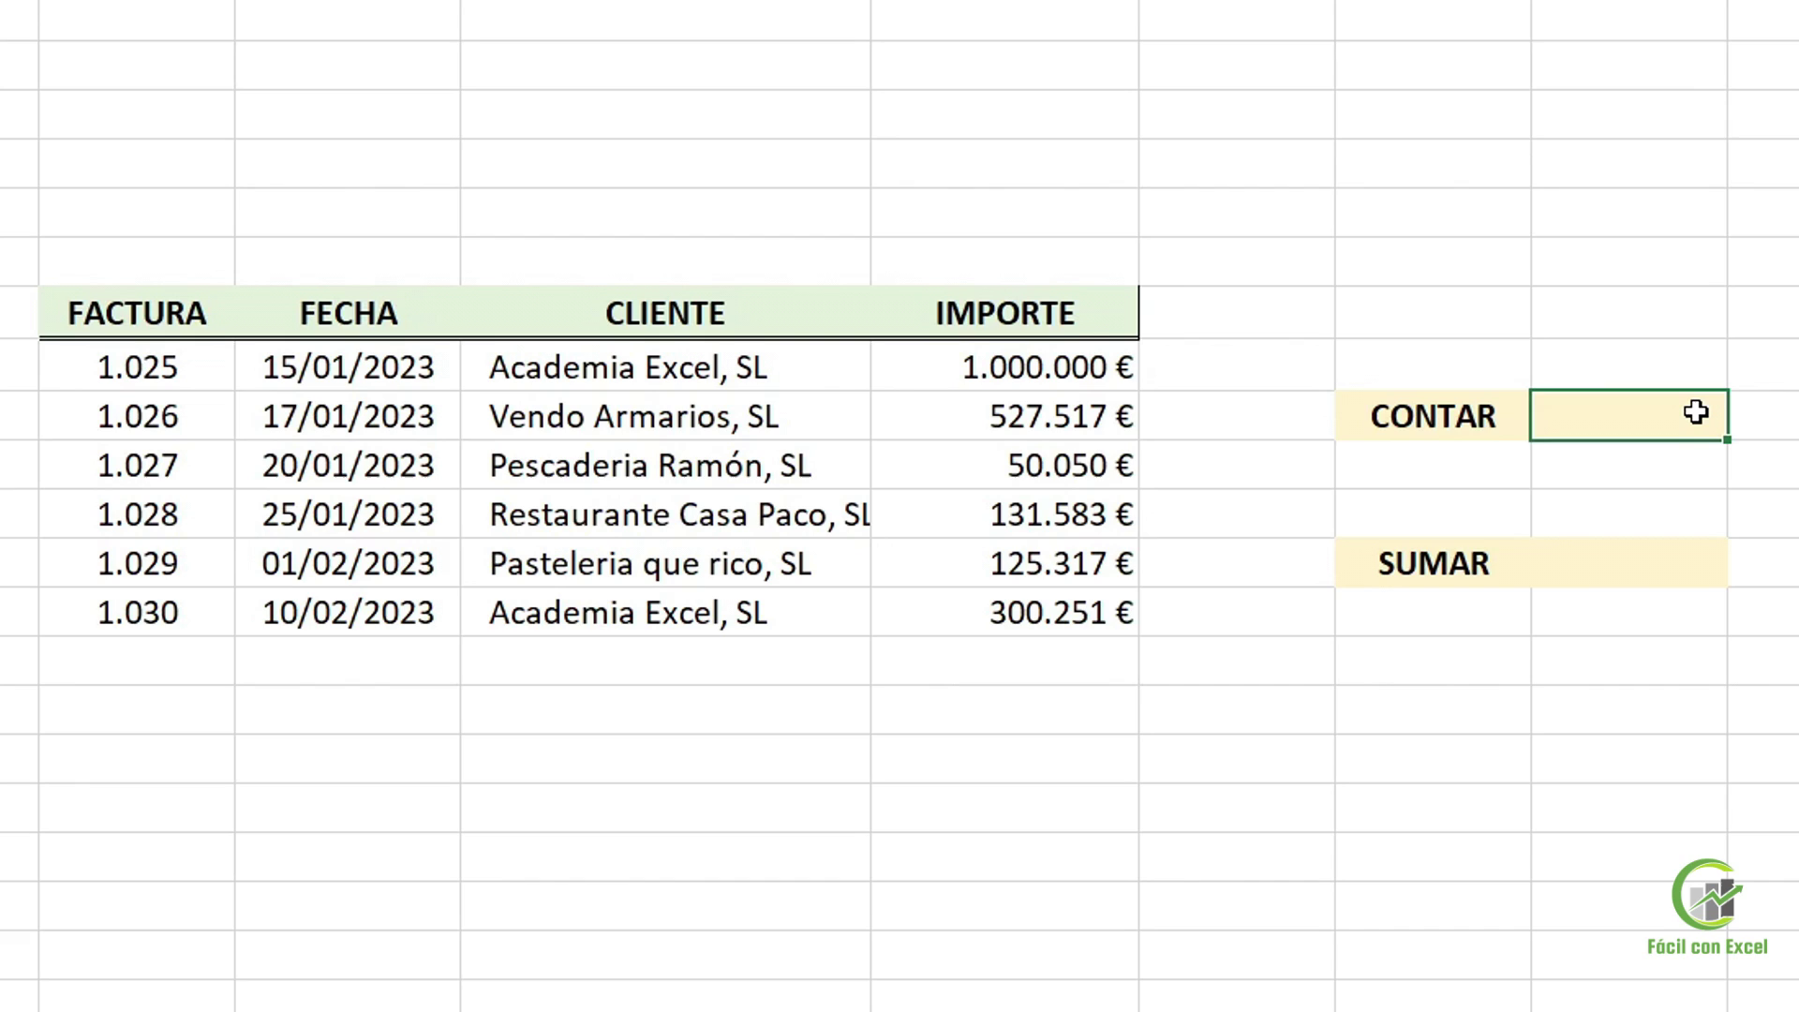
pyautogui.write('=cont')
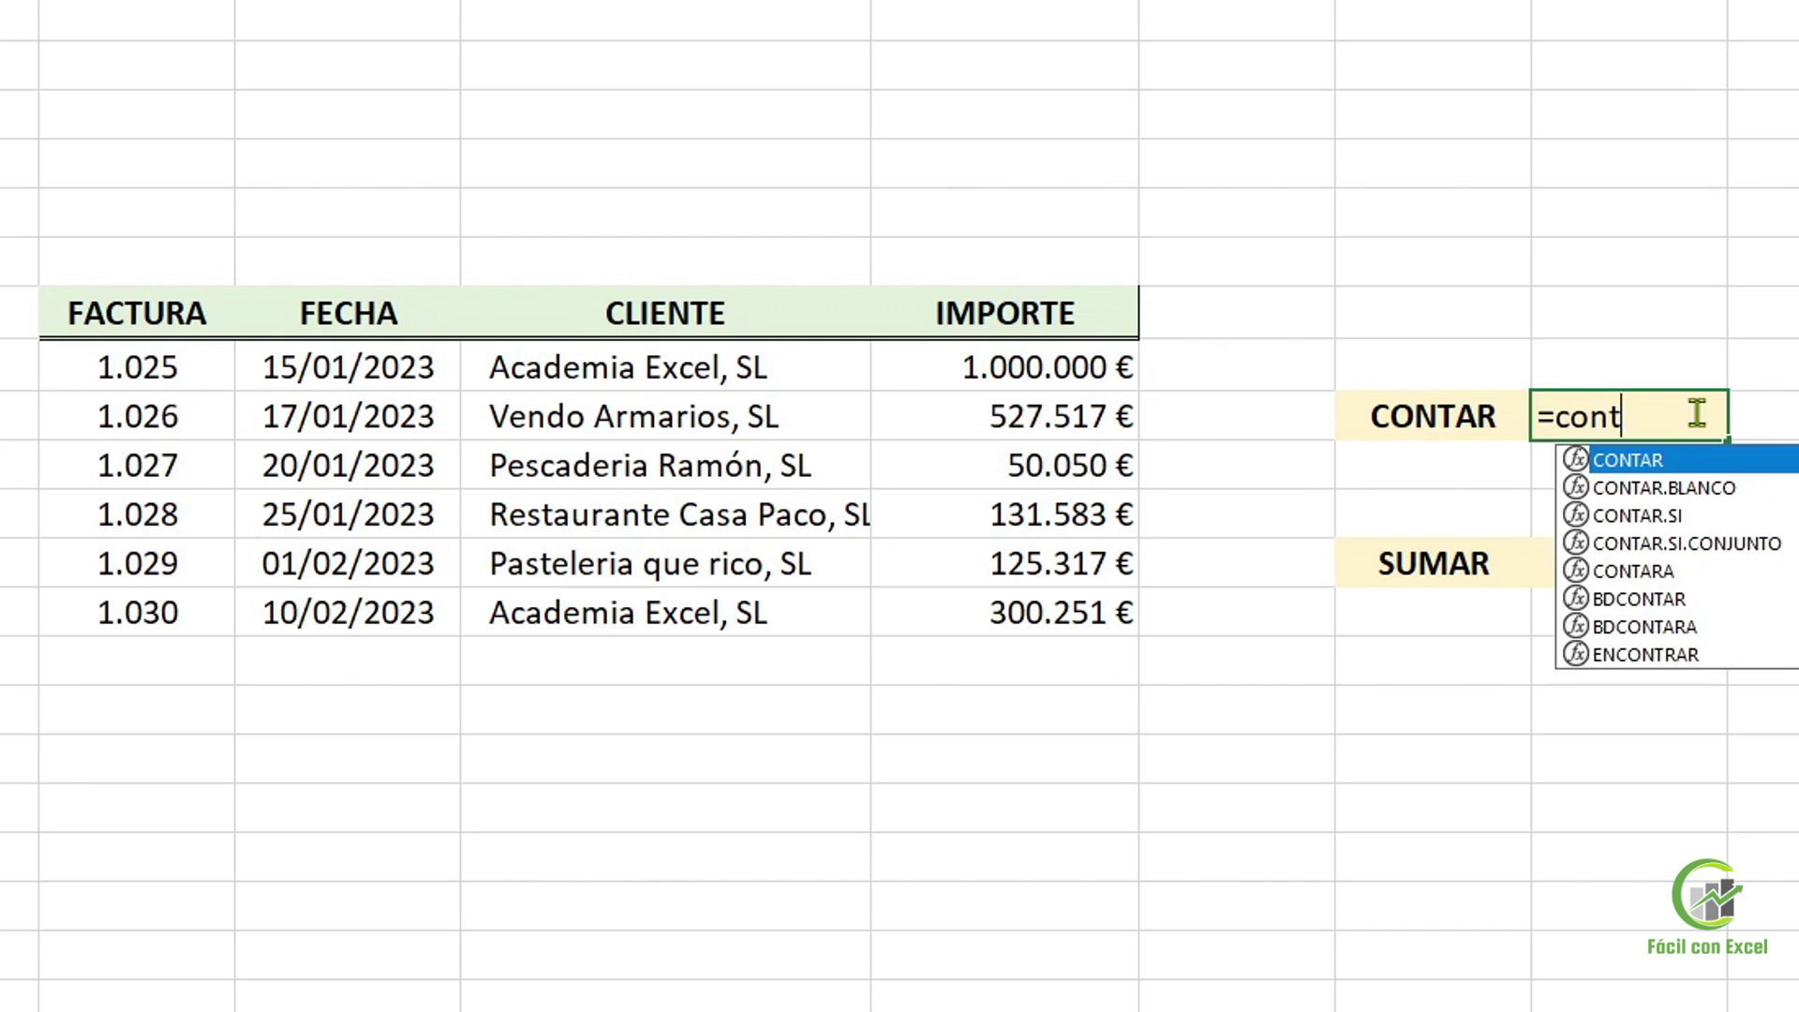
pyautogui.press('Tab')
pyautogui.moveTo(181, 361); pyautogui.dragTo(186, 616)
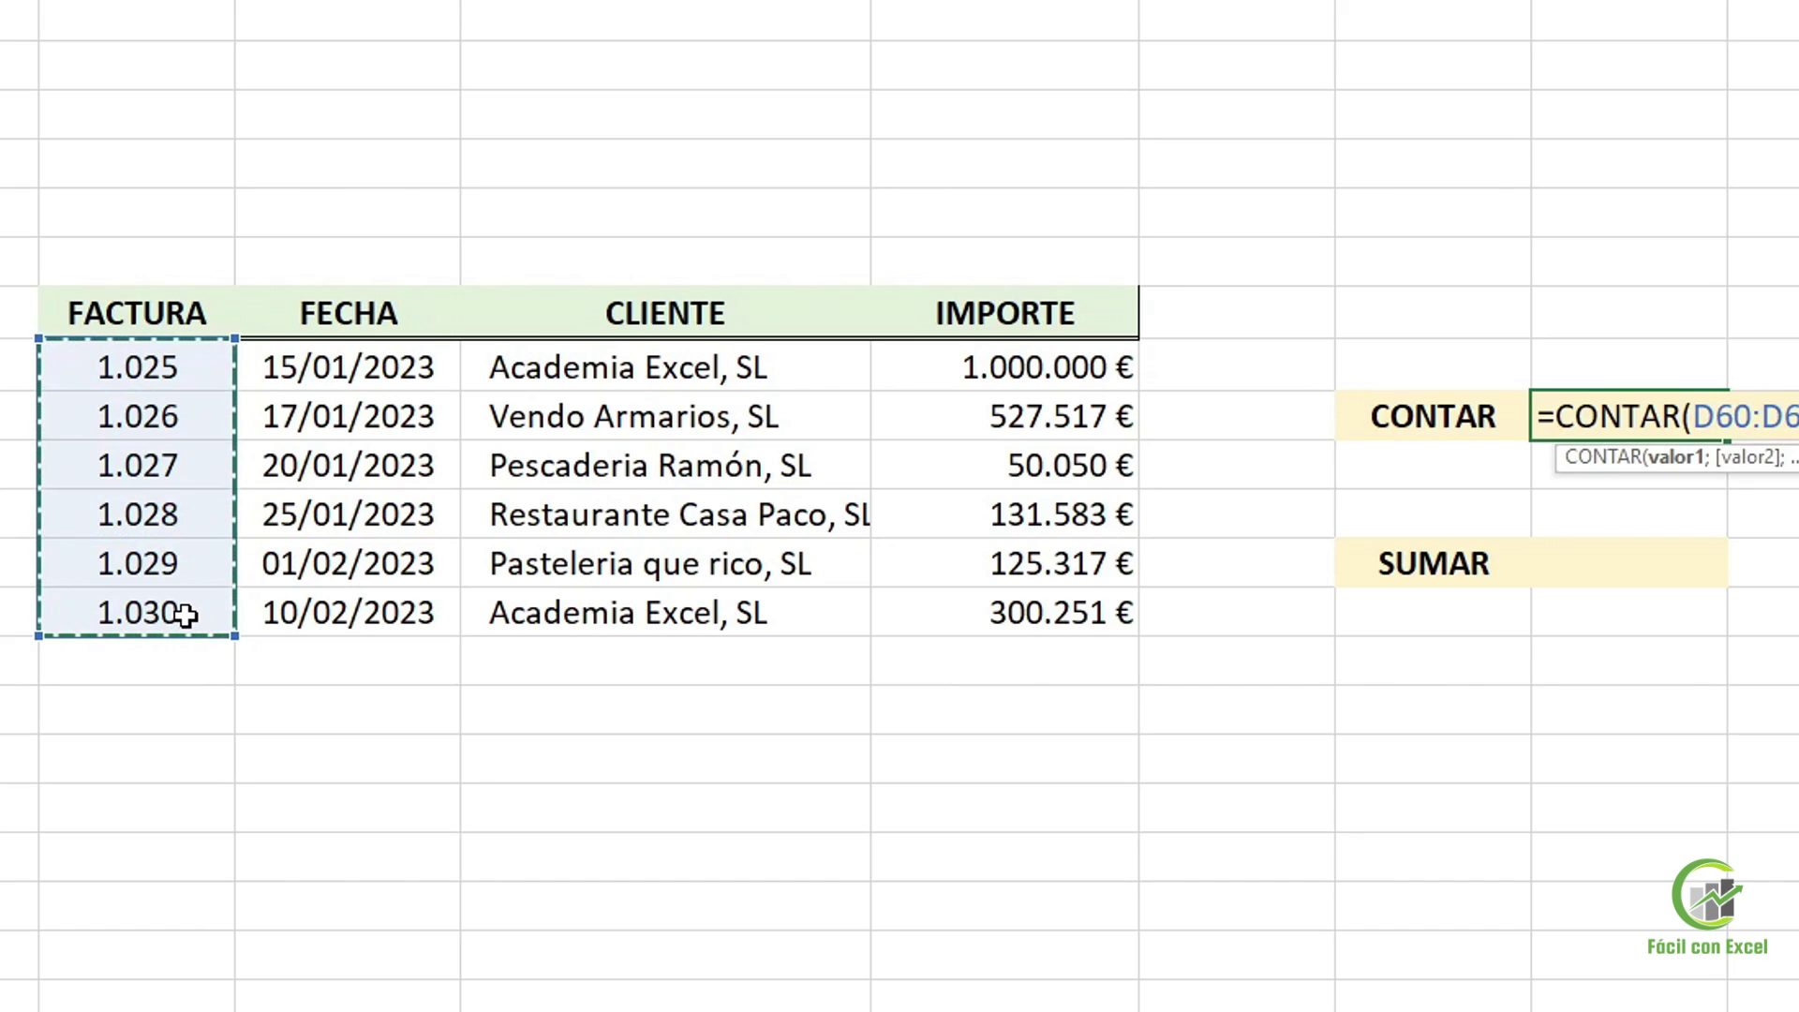
pyautogui.press('Return')
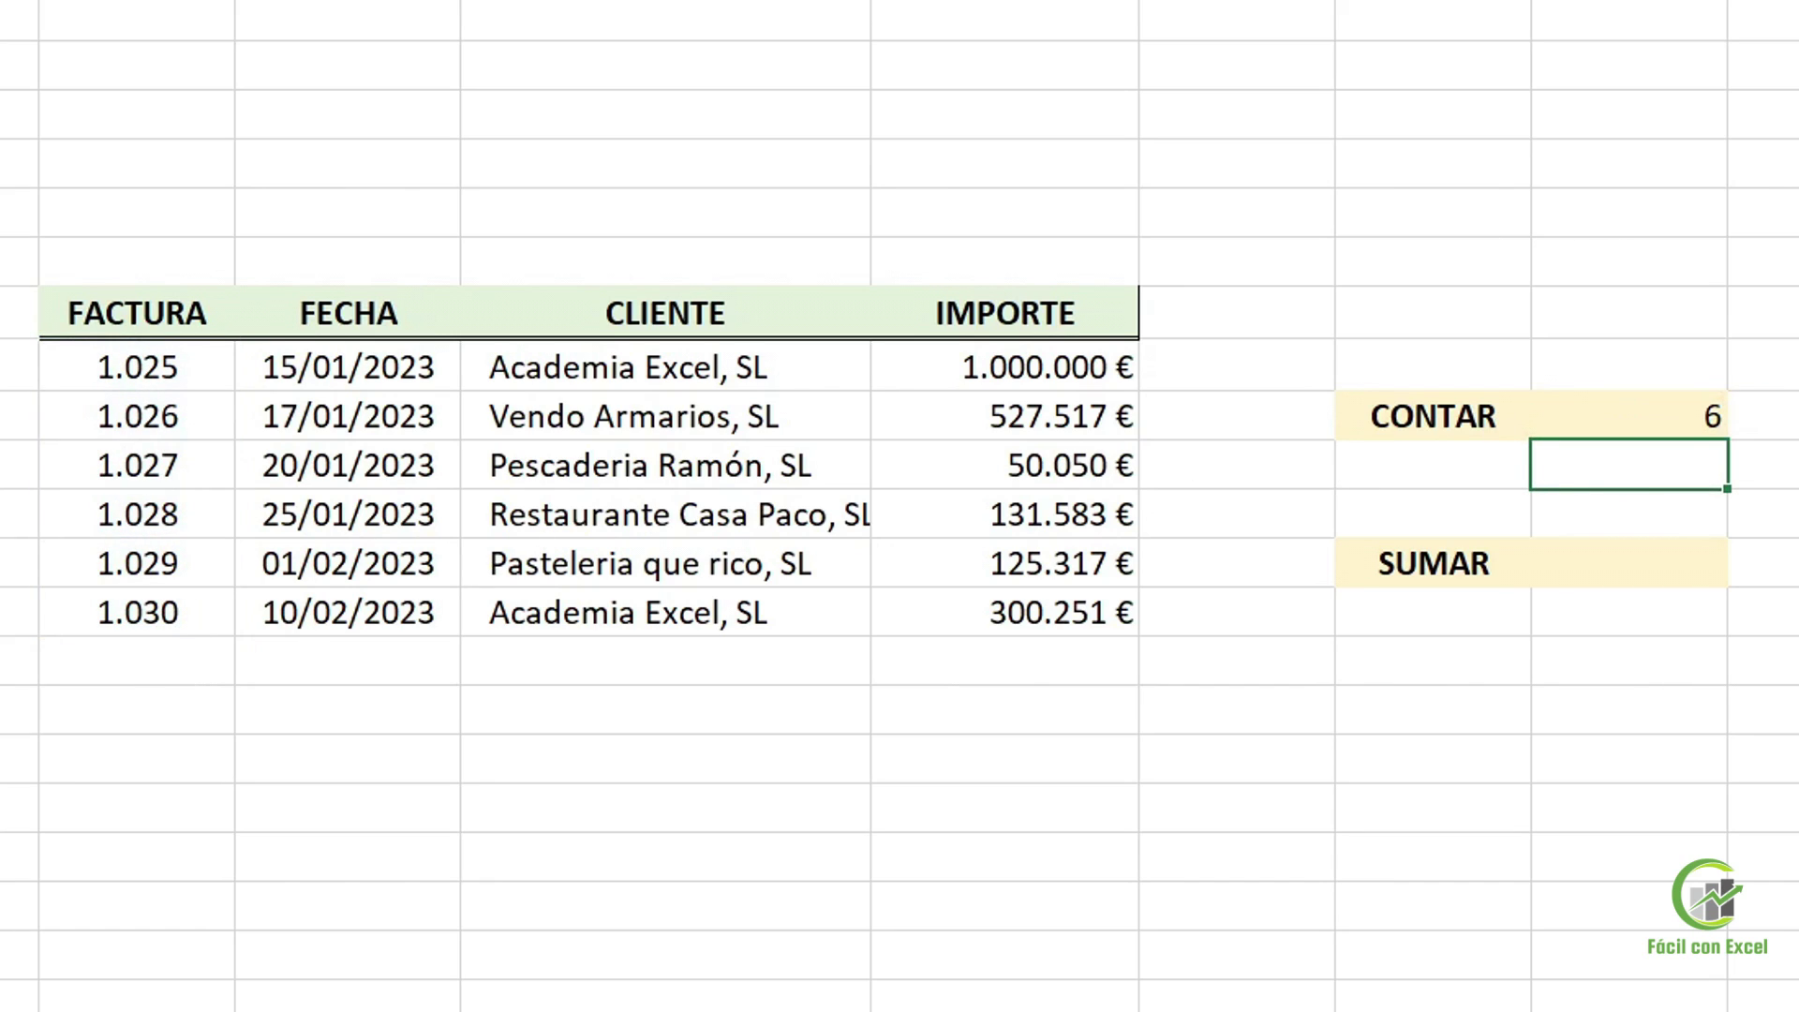
# In J64, beside SUMAR, total the IMPORTE values with the SUMA function, and return to the INICIO menu sheet
pyautogui.click(1653, 560)
pyautogui.write('=su')
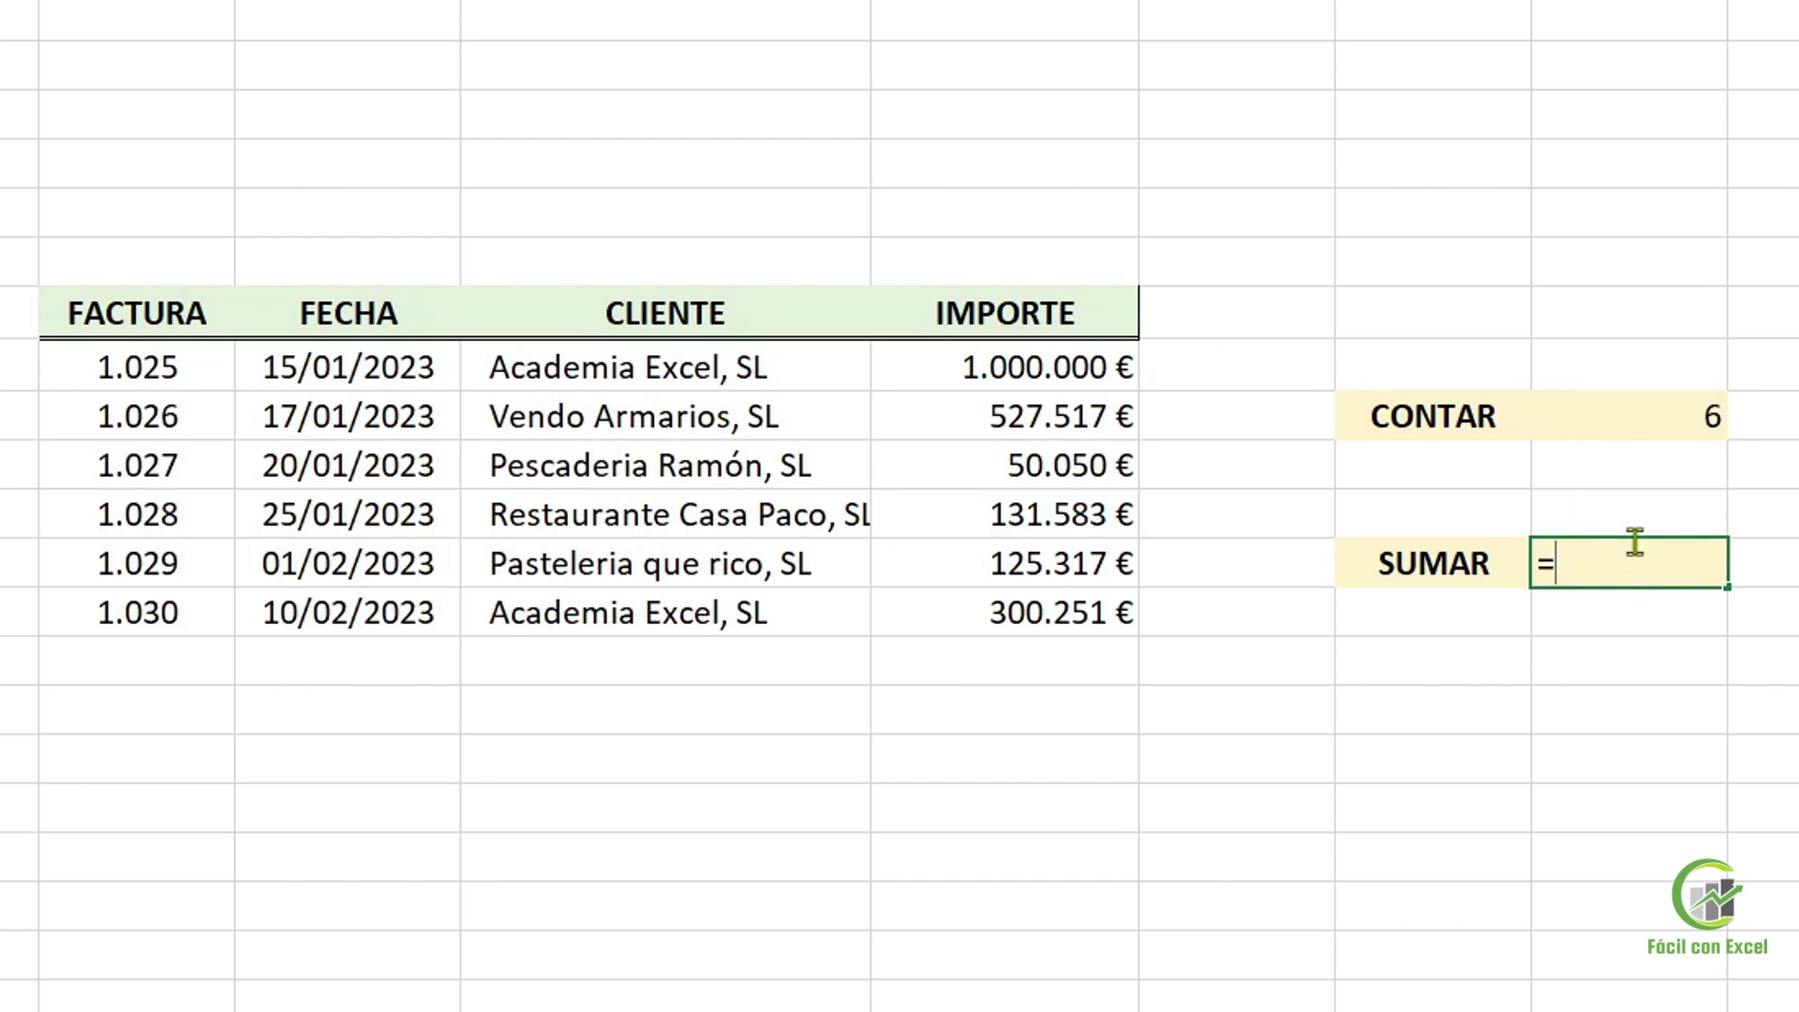
pyautogui.write('ma(')
pyautogui.moveTo(1106, 367); pyautogui.dragTo(1112, 588)
pyautogui.press('Return')
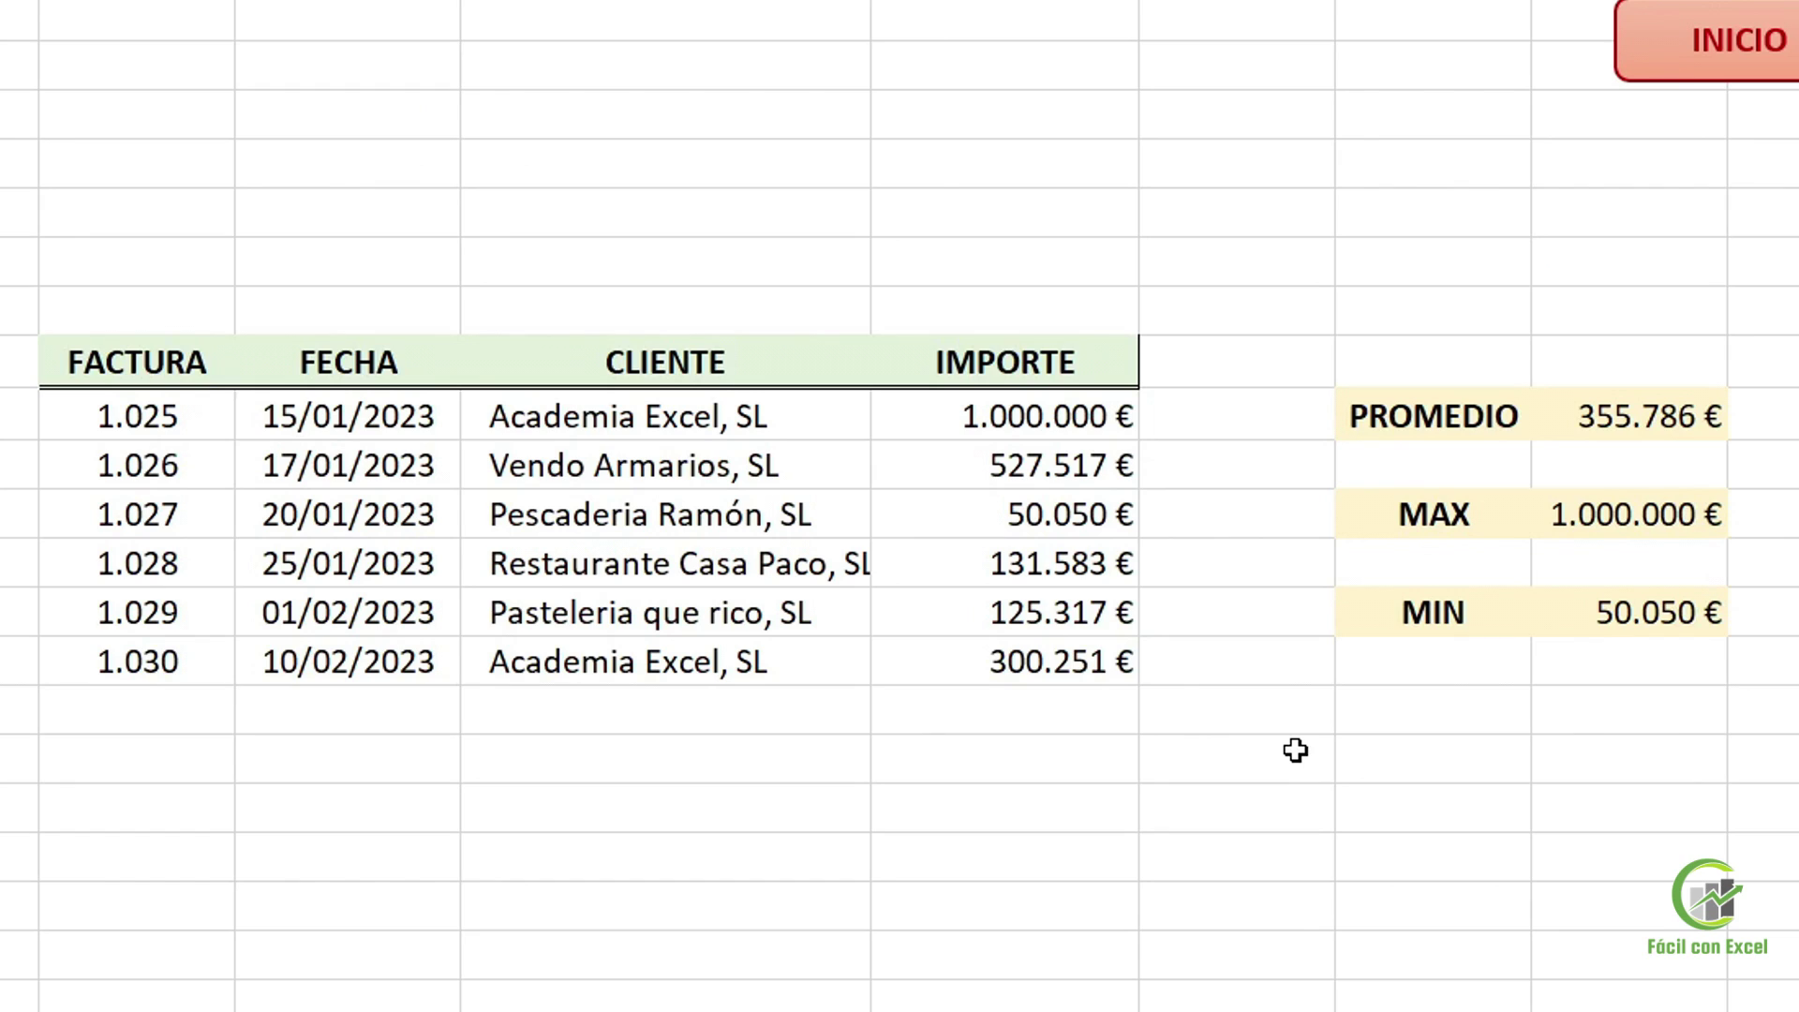
pyautogui.click(1724, 39)
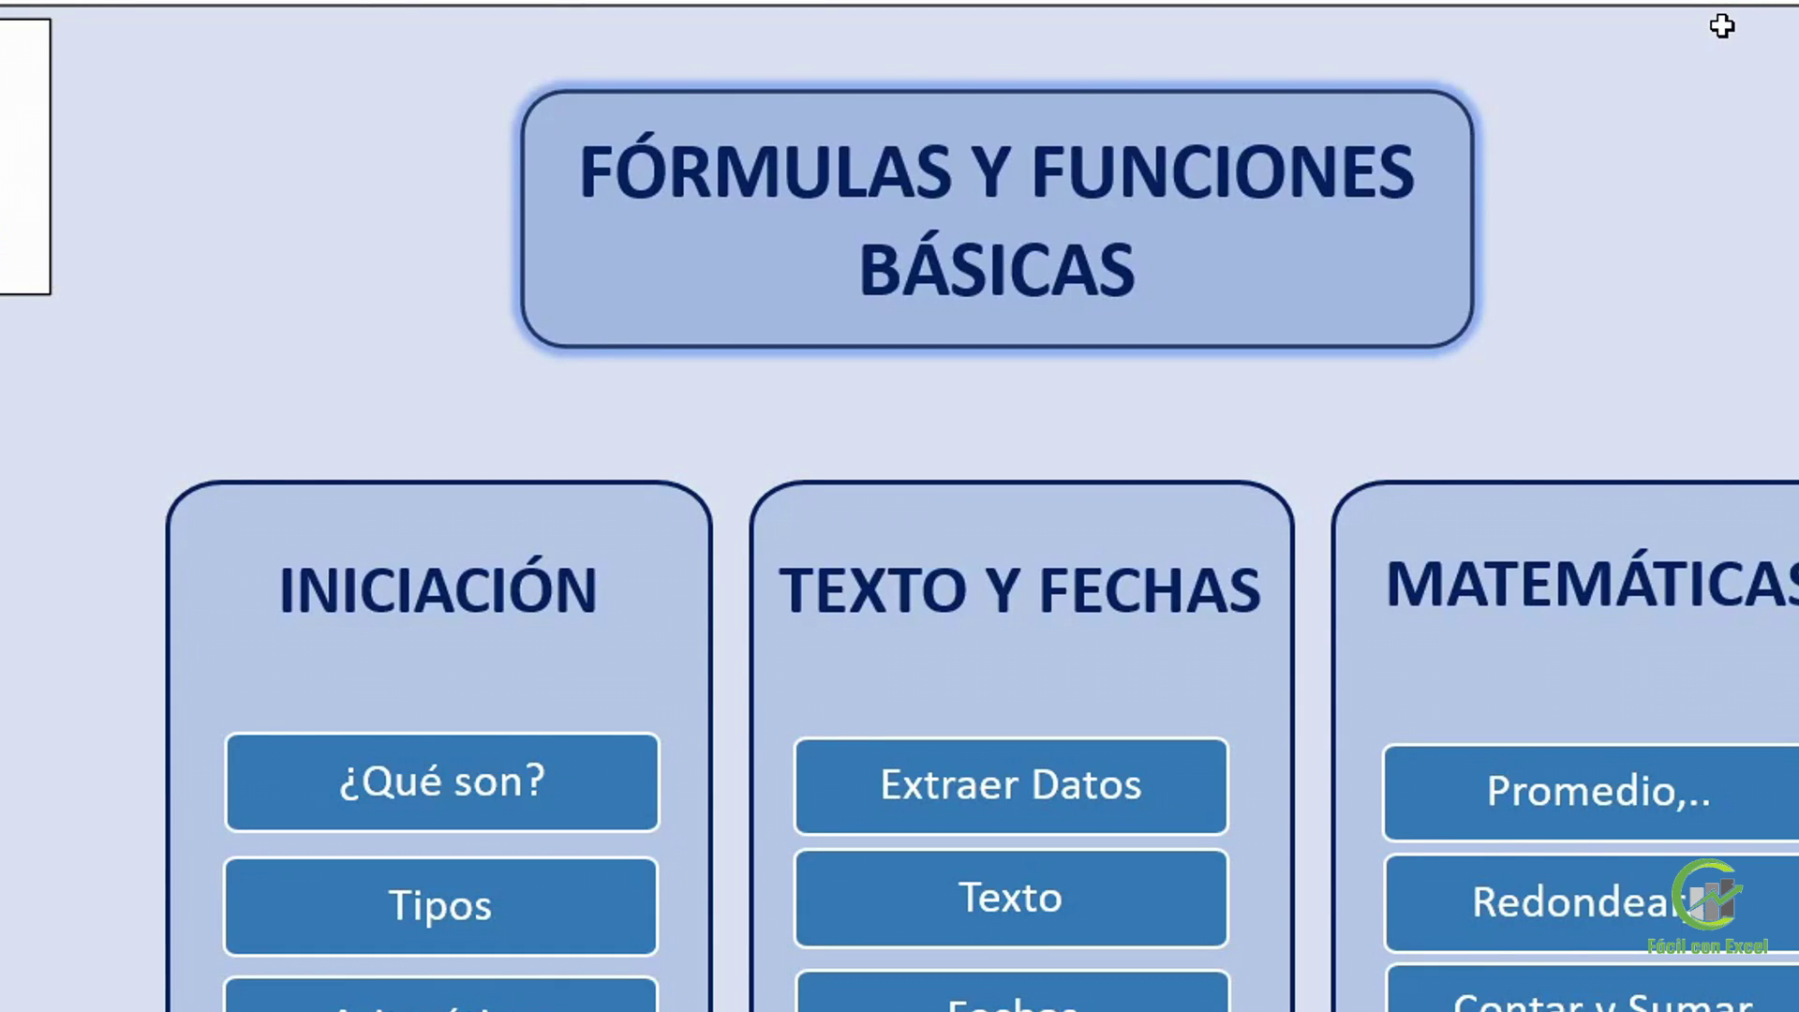